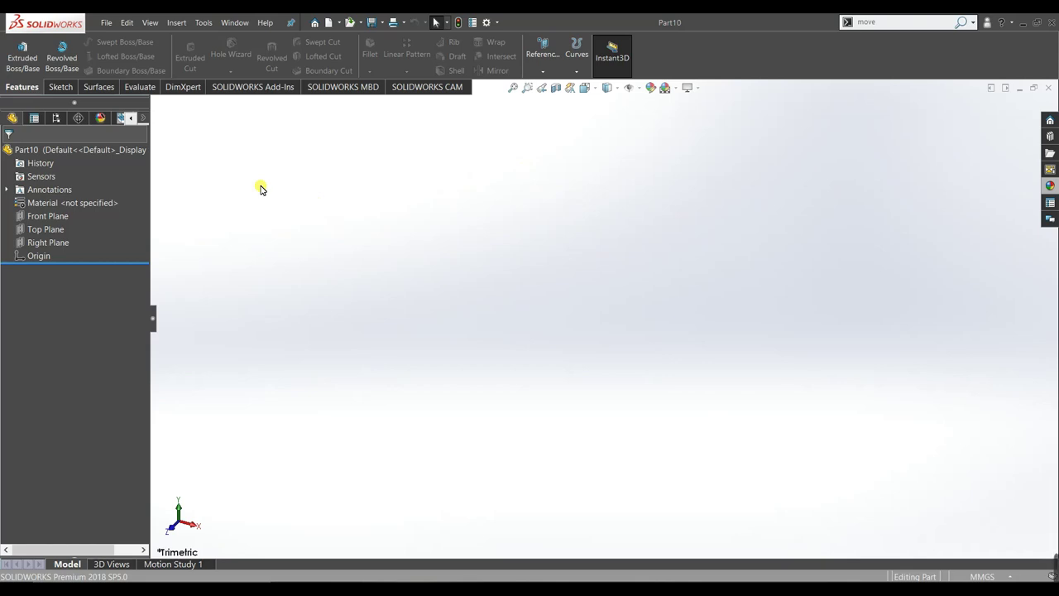
# Sketch on Part10's Front Plane a horizontal line about 125 mm long across the origin
pyautogui.click(51, 215)
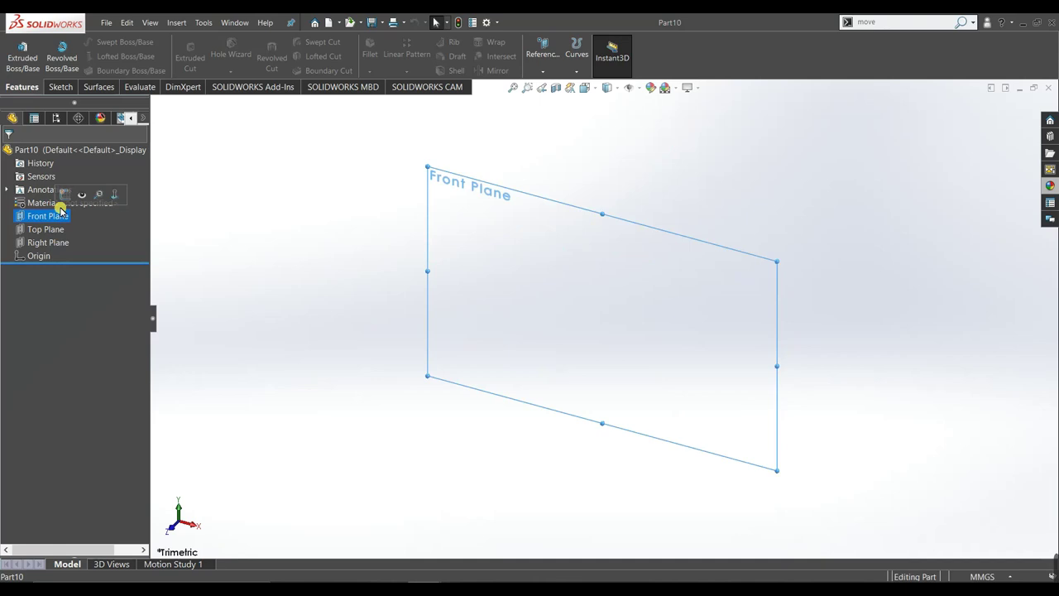
pyautogui.click(66, 197)
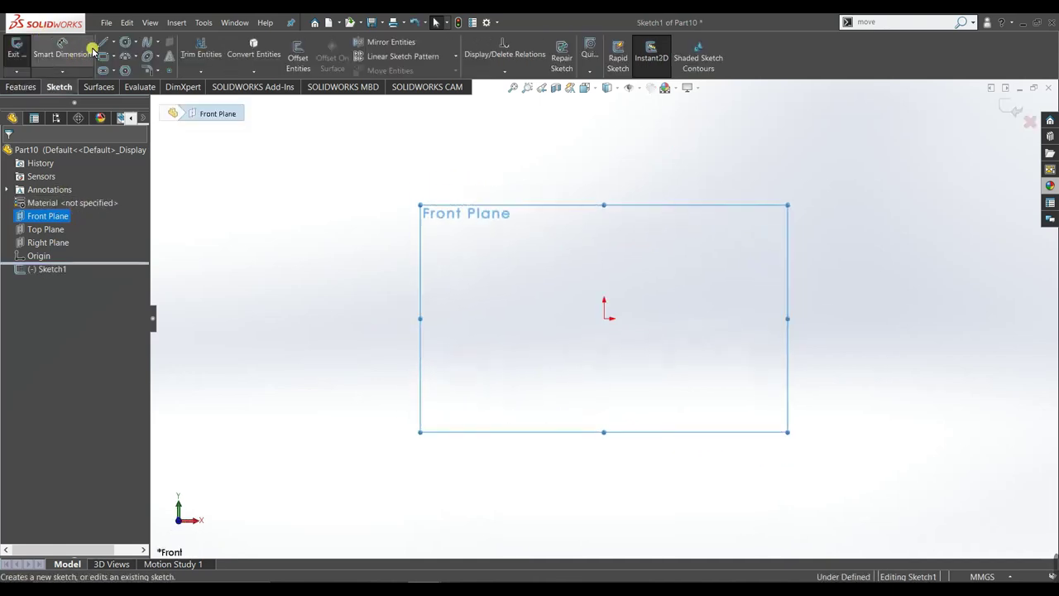
pyautogui.click(106, 42)
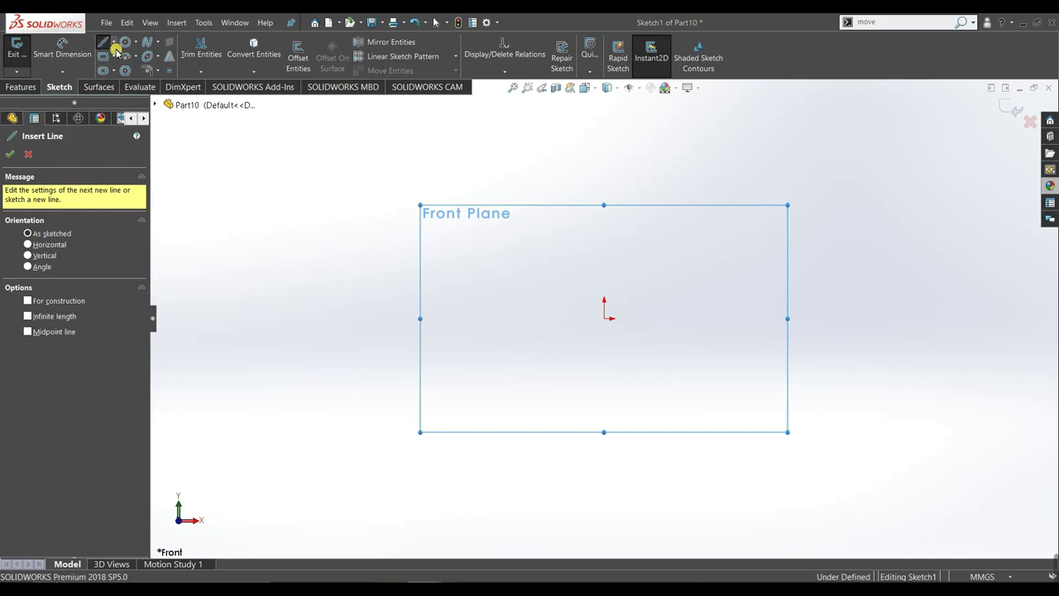
pyautogui.click(482, 318)
pyautogui.click(741, 318)
pyautogui.rightClick(776, 263)
pyautogui.click(786, 263)
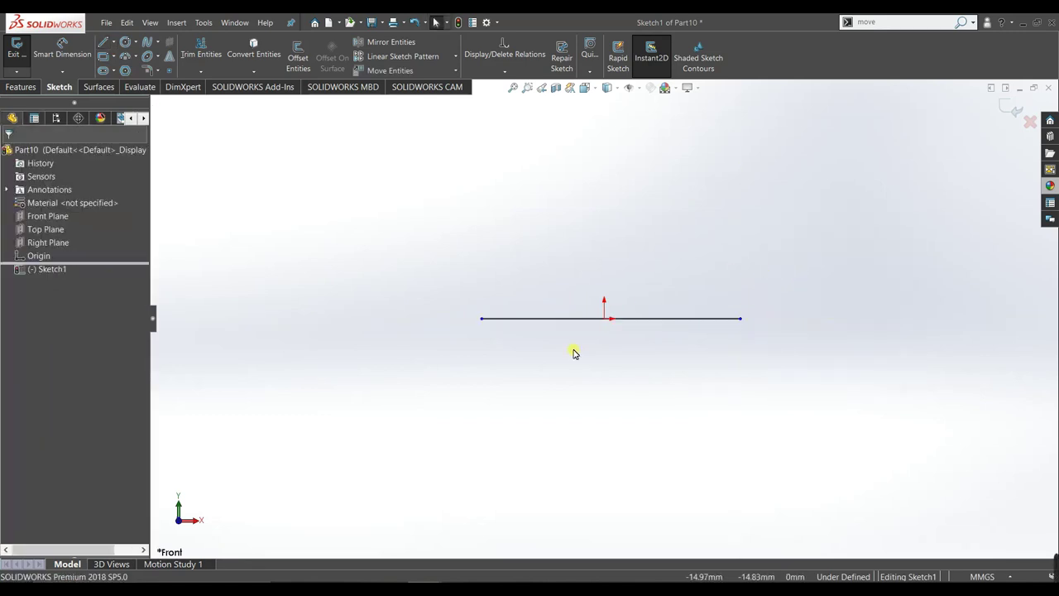
# Draw a short vertical line up from each end of the baseline
pyautogui.click(106, 47)
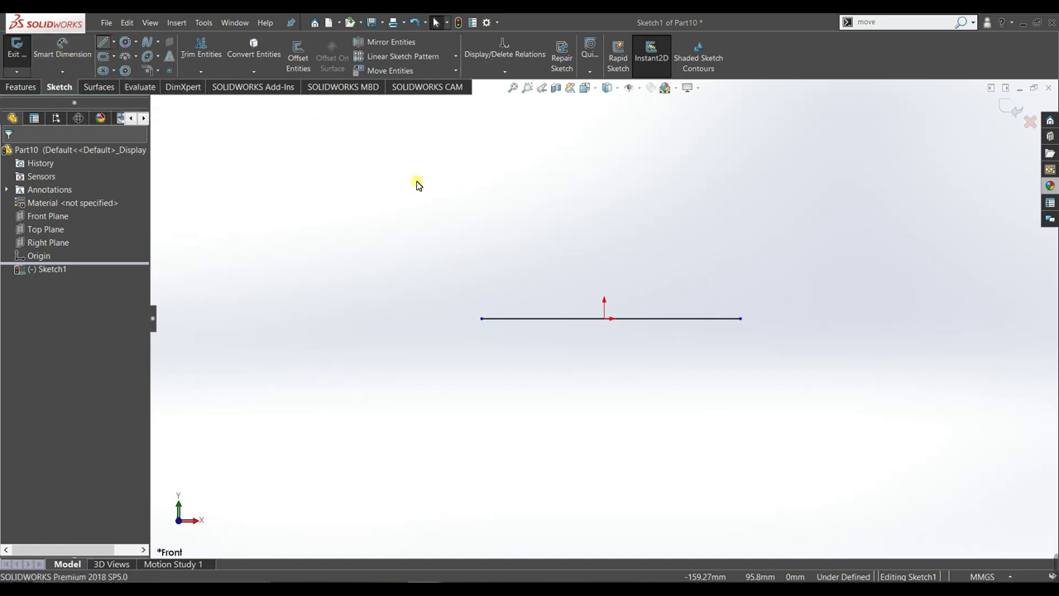
pyautogui.click(482, 318)
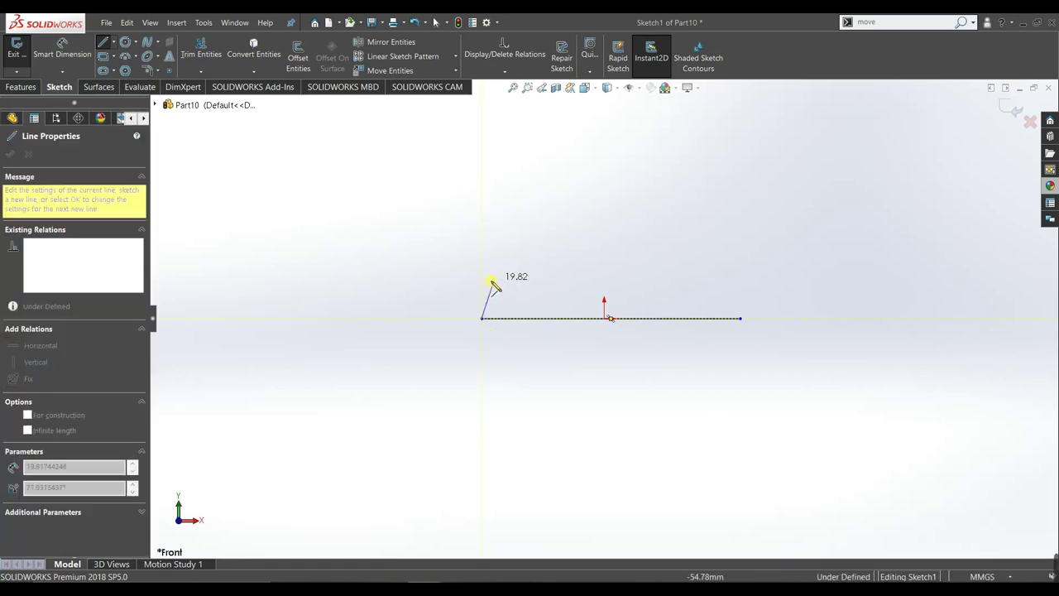
pyautogui.click(481, 282)
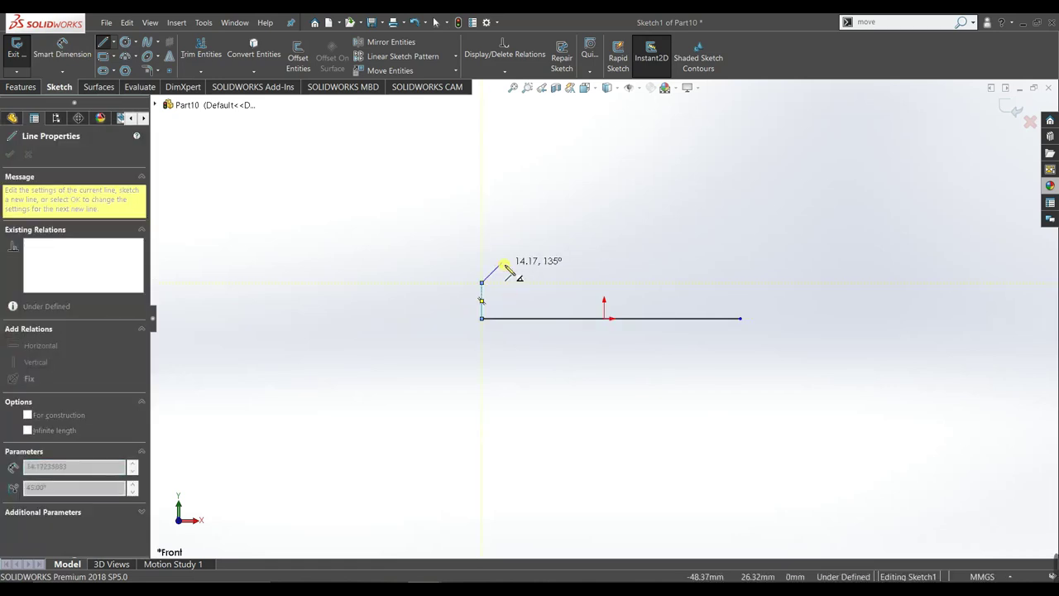
pyautogui.rightClick(500, 264)
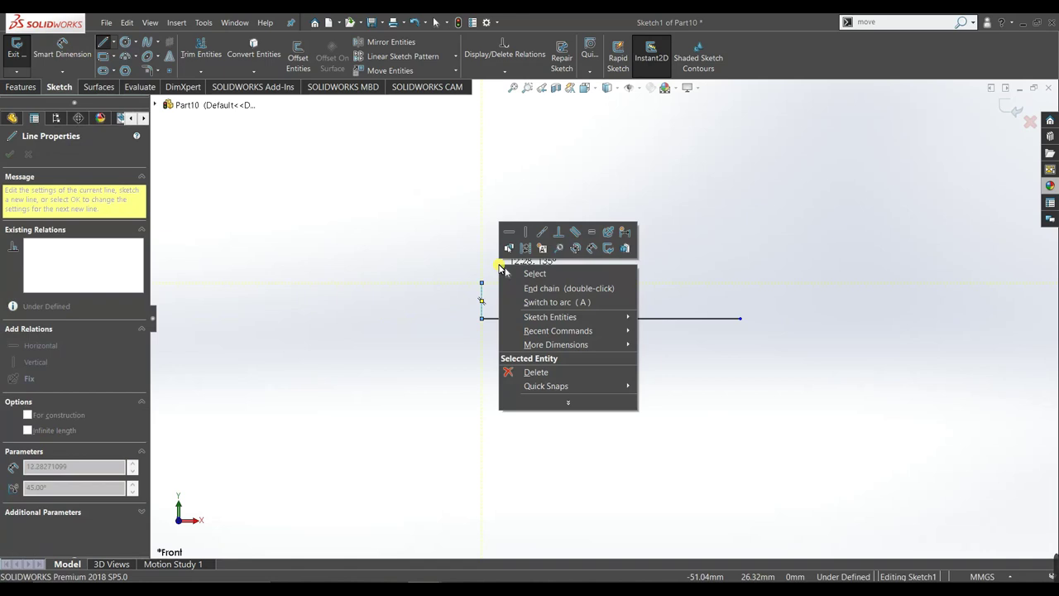
pyautogui.click(538, 288)
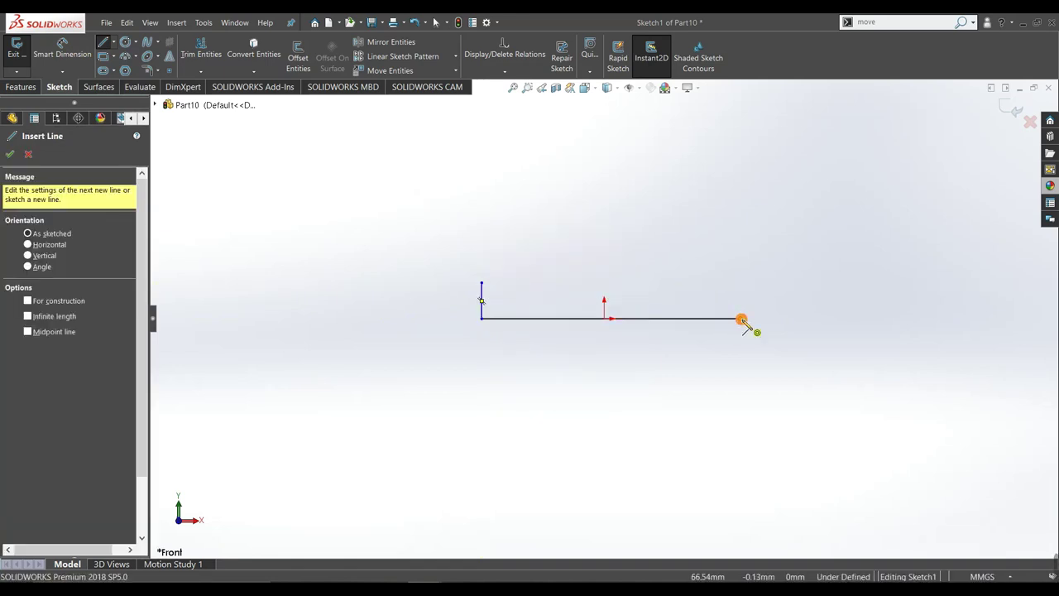
pyautogui.click(740, 318)
pyautogui.click(740, 282)
pyautogui.rightClick(815, 262)
pyautogui.click(821, 265)
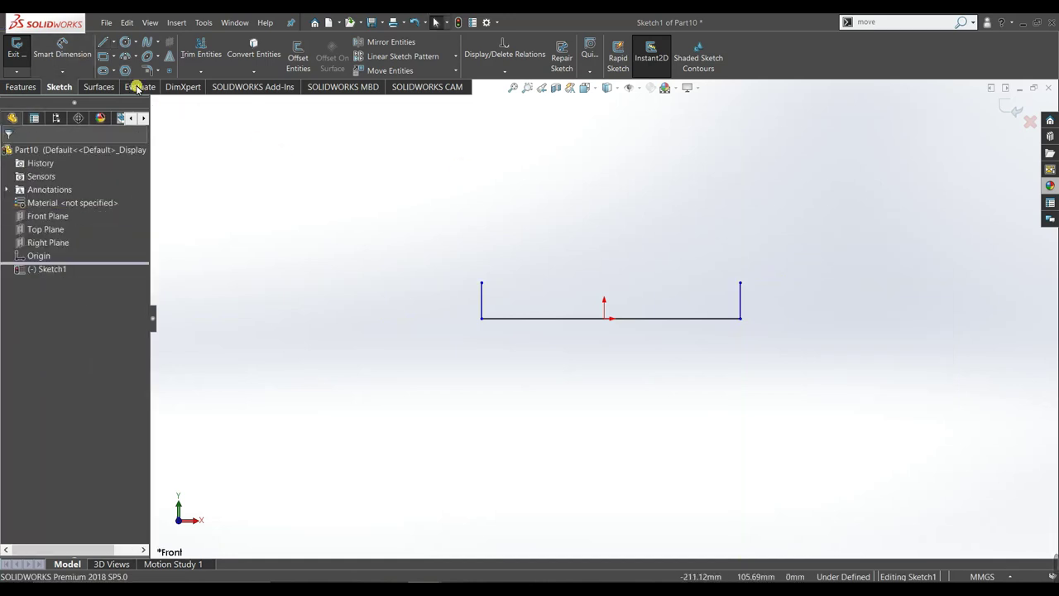
# Draw a concave three-point arc rising inward from the left vertical's top
pyautogui.click(122, 55)
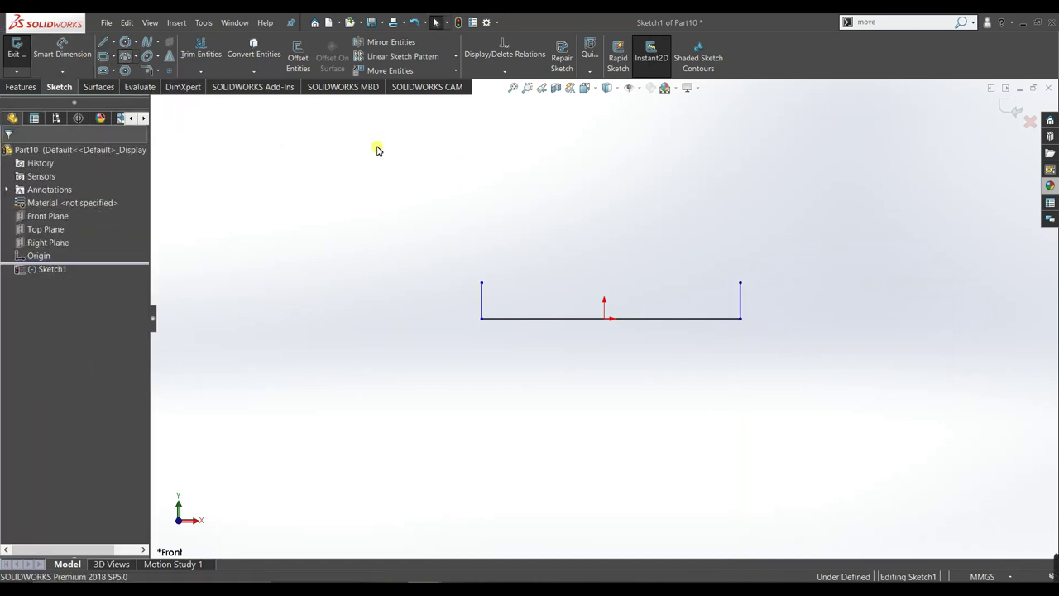
pyautogui.click(481, 283)
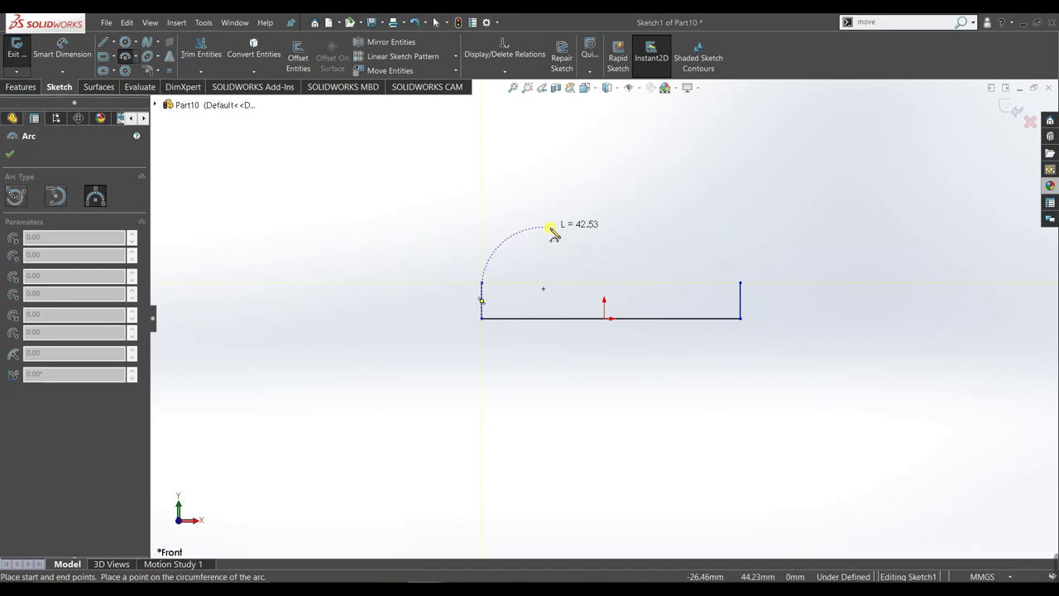
pyautogui.click(549, 222)
pyautogui.click(539, 251)
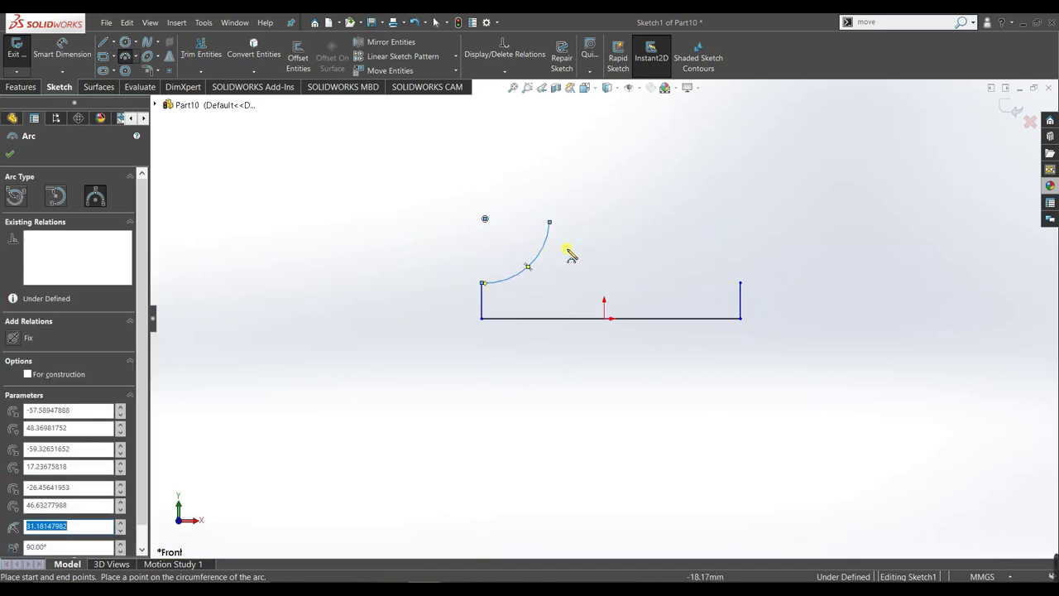
pyautogui.rightClick(684, 182)
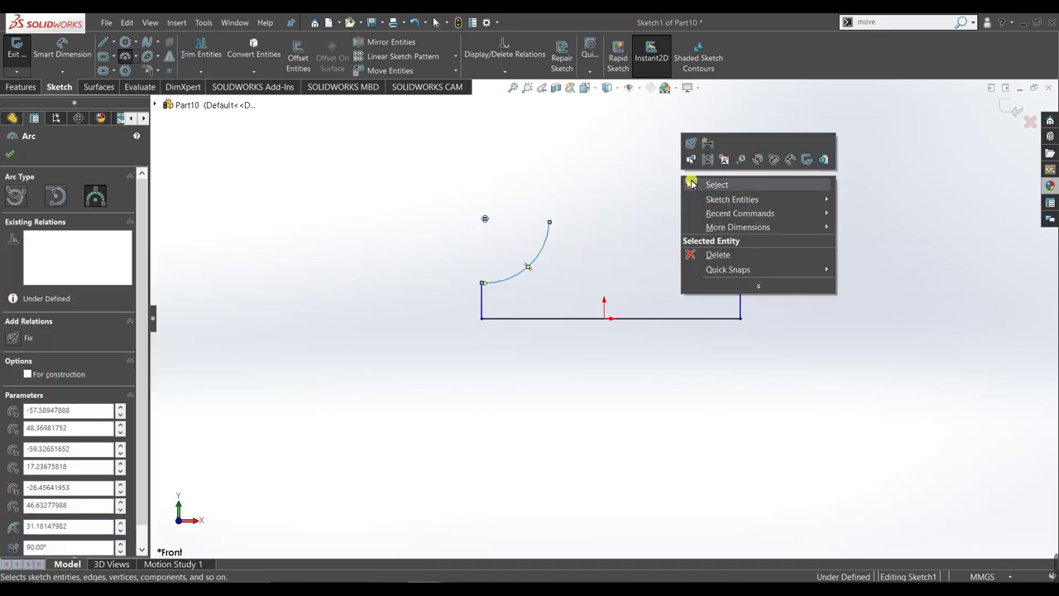
pyautogui.click(691, 183)
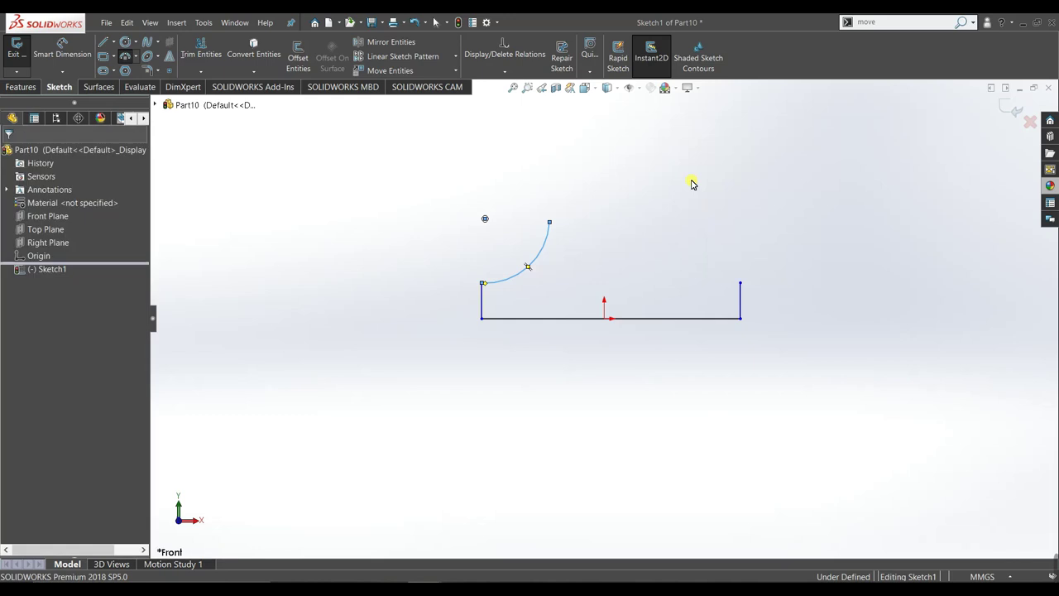
# Draw the horizontal top line from the left arc's end
pyautogui.click(106, 43)
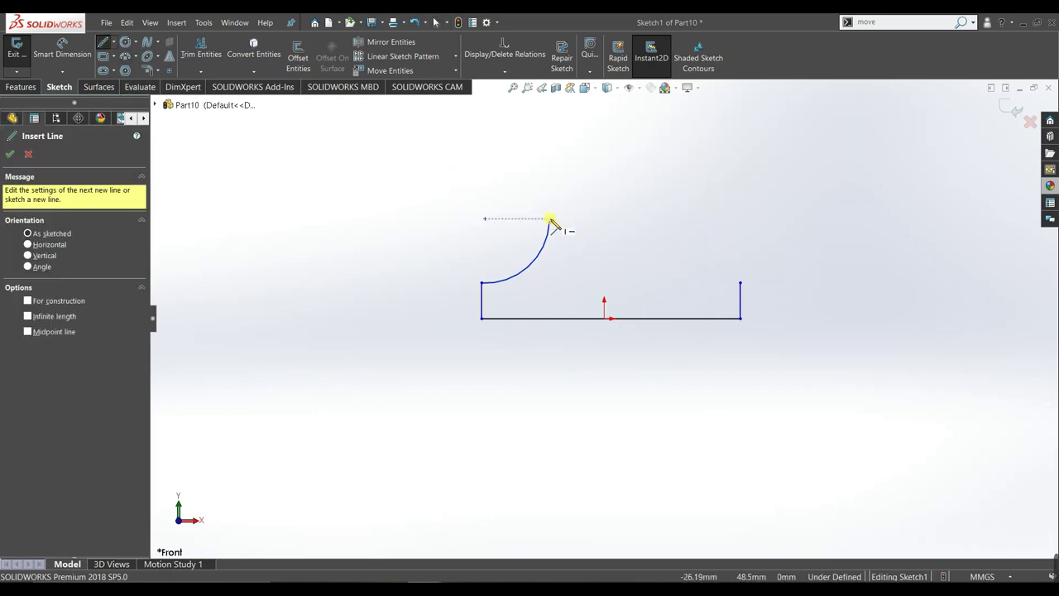
pyautogui.click(549, 222)
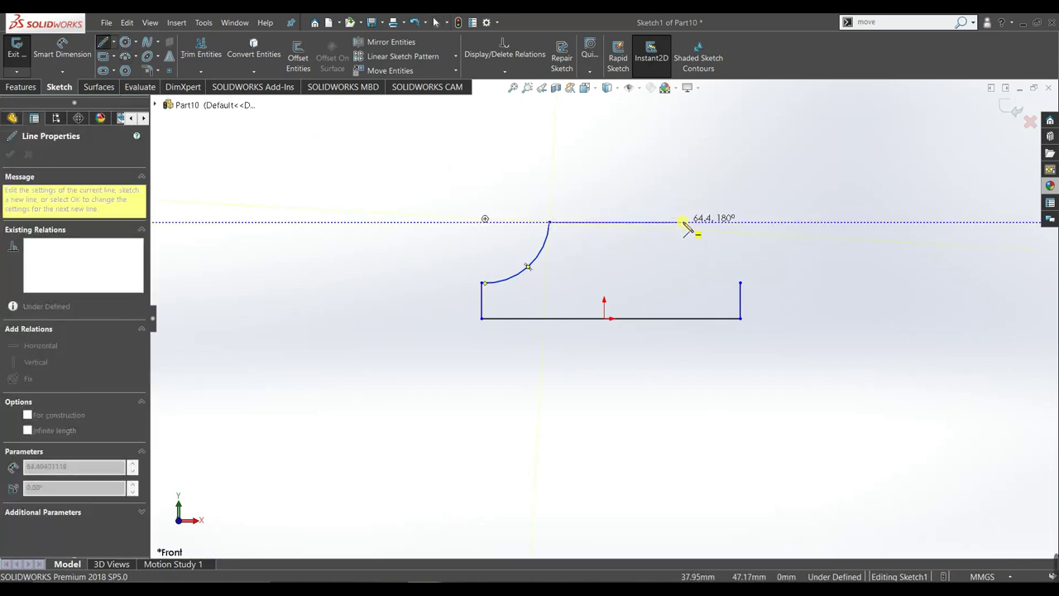
pyautogui.click(677, 222)
pyautogui.rightClick(659, 178)
pyautogui.click(692, 194)
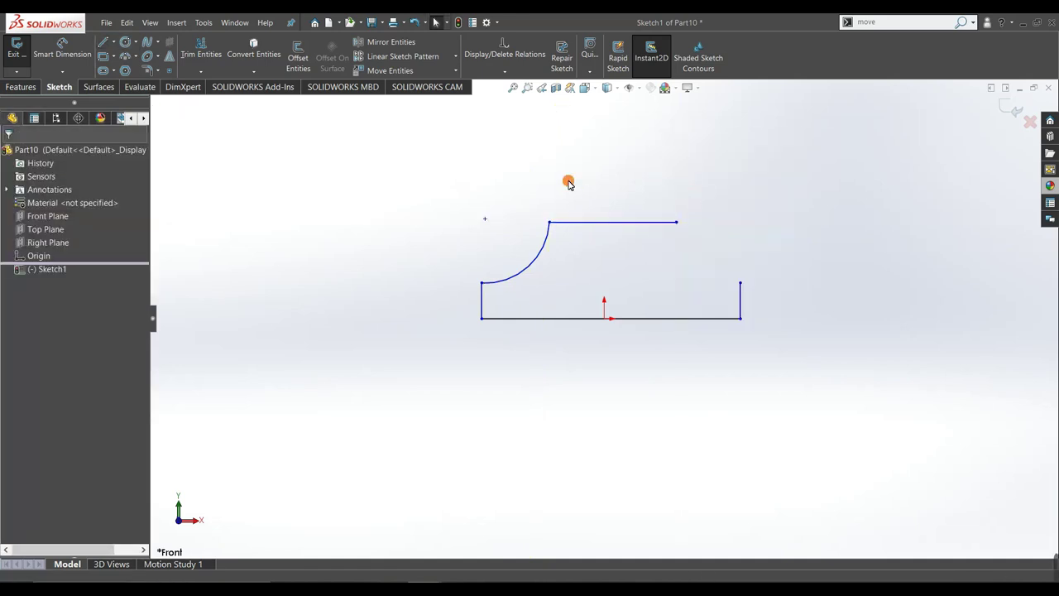
# Draw a matching three-point arc from the top line's end down to the right vertical
pyautogui.click(128, 61)
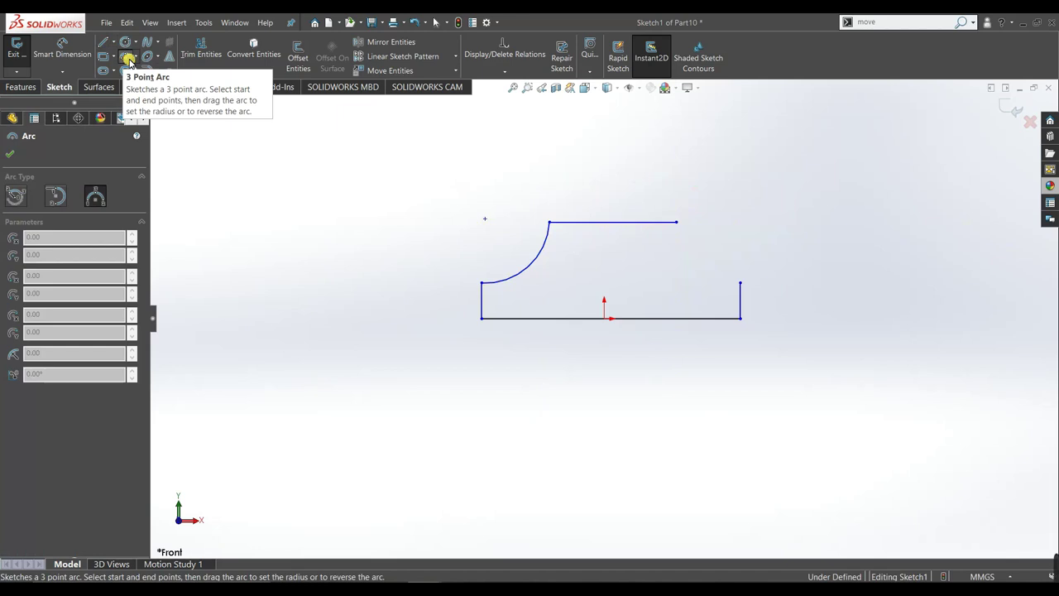
pyautogui.click(677, 222)
pyautogui.click(740, 283)
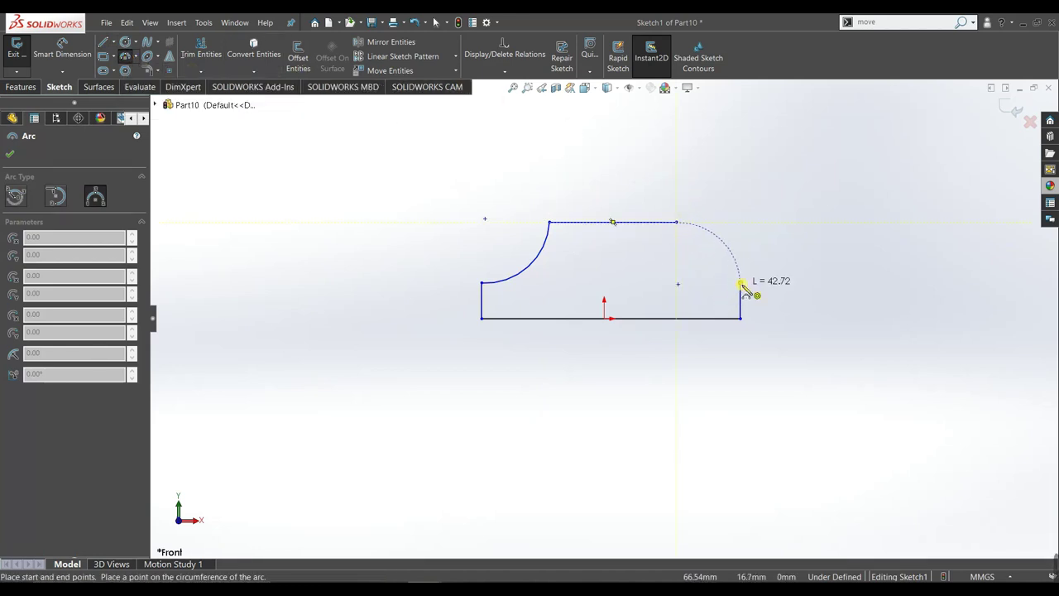
pyautogui.click(694, 265)
pyautogui.rightClick(797, 260)
pyautogui.click(818, 269)
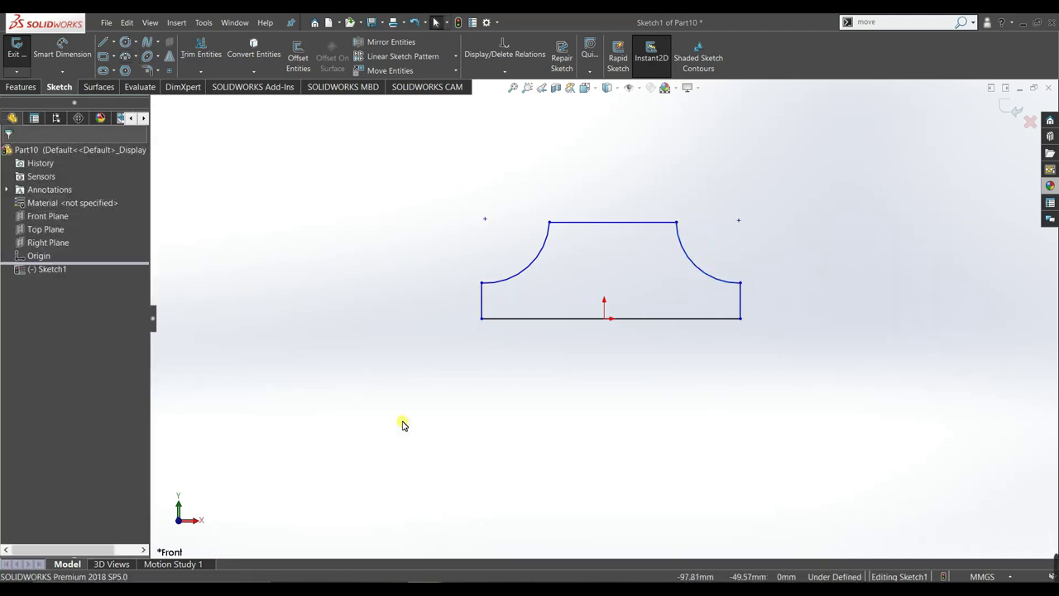
# Dimension the baseline's left end to the origin at 40 mm
pyautogui.click(86, 51)
pyautogui.click(482, 319)
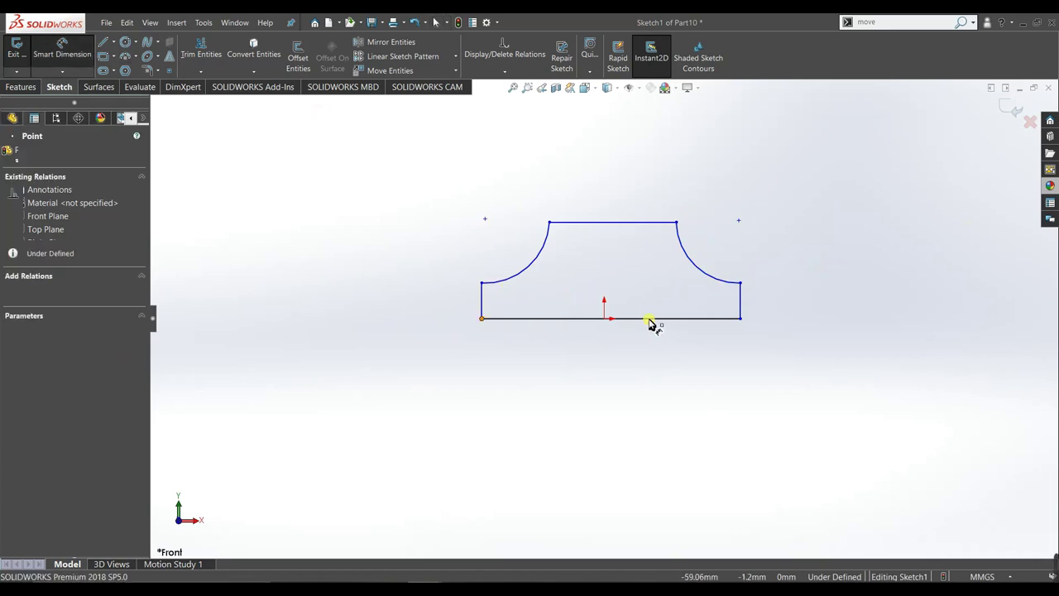
pyautogui.click(605, 319)
pyautogui.click(581, 335)
pyautogui.write('40')
pyautogui.press('Return')
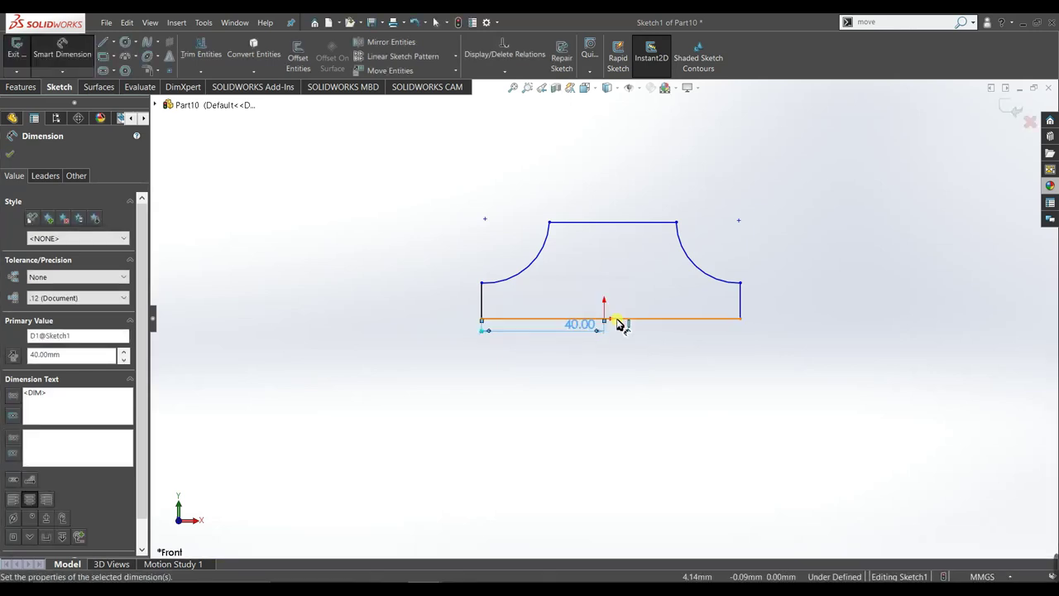
pyautogui.moveTo(607, 324); pyautogui.dragTo(530, 331)
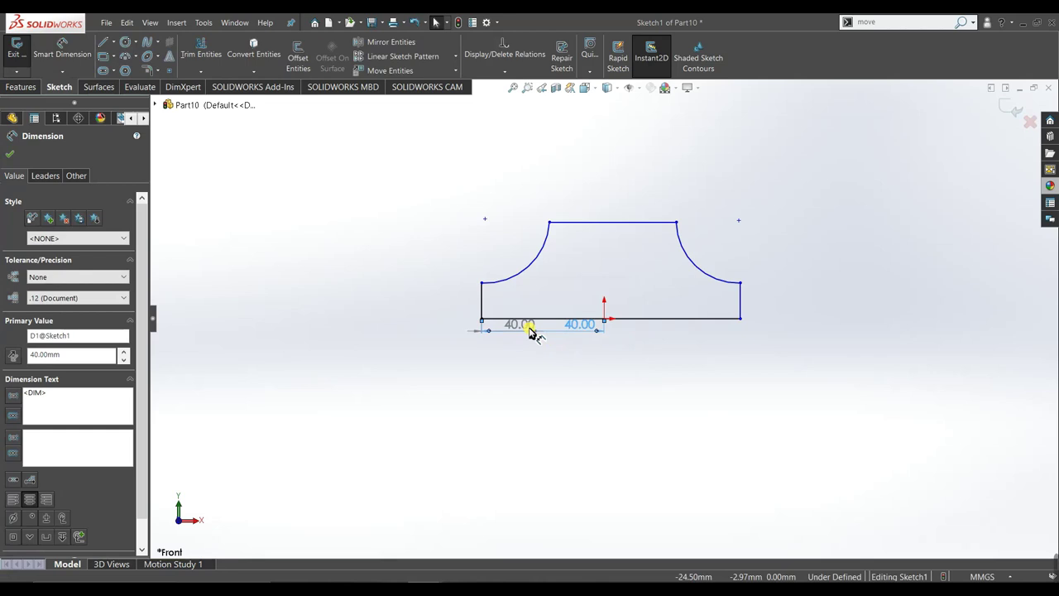
pyautogui.scroll(-3, 594, 327)
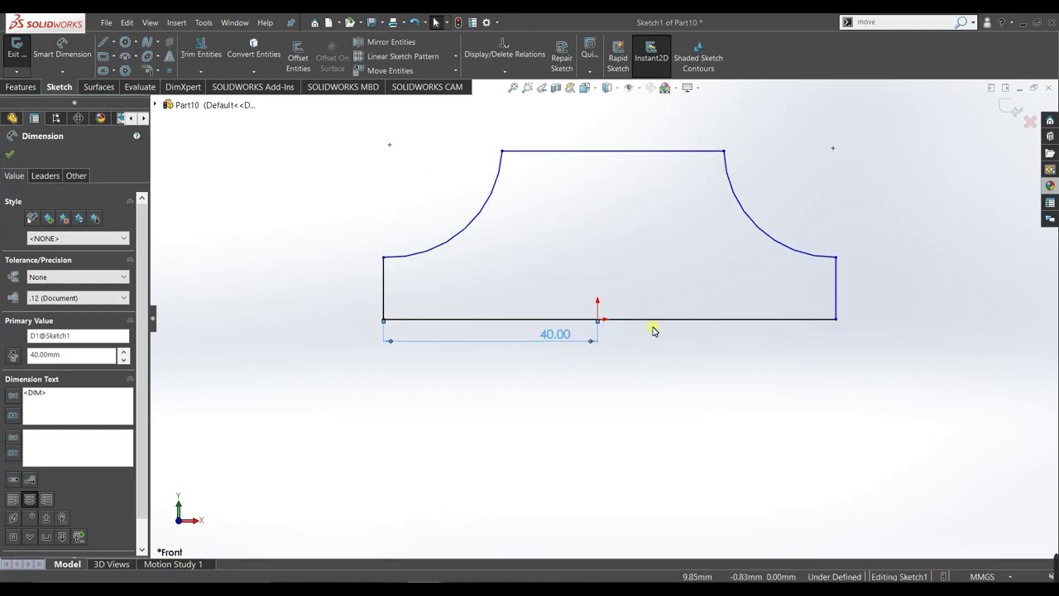
pyautogui.click(668, 372)
# Dimension the origin to the baseline's right end at 40 mm
pyautogui.scroll(-2, 608, 311)
pyautogui.moveTo(603, 309); pyautogui.dragTo(633, 221, button='right')
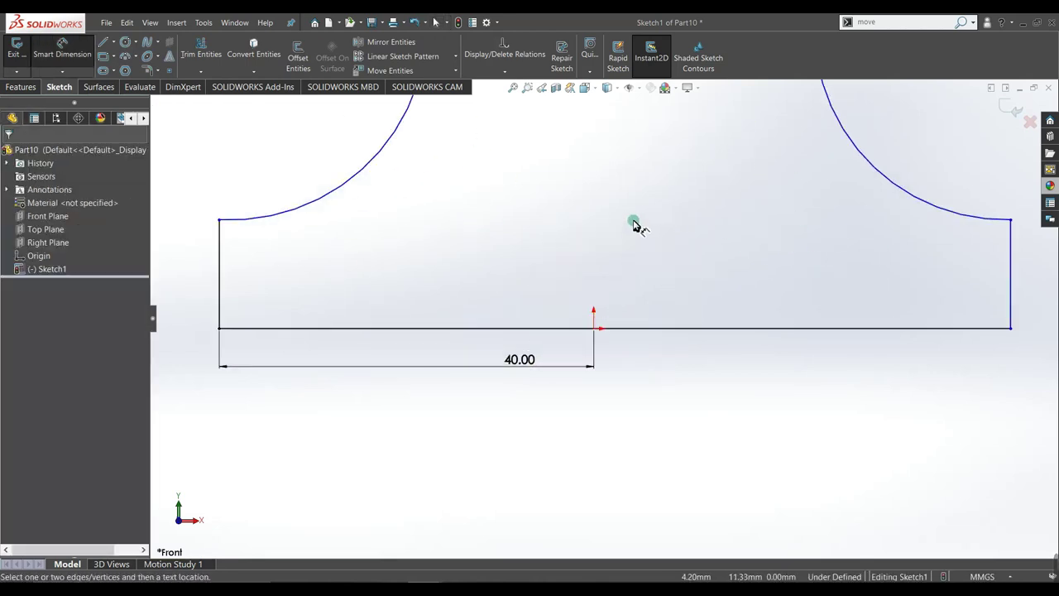
pyautogui.click(594, 328)
pyautogui.click(1010, 328)
pyautogui.click(805, 373)
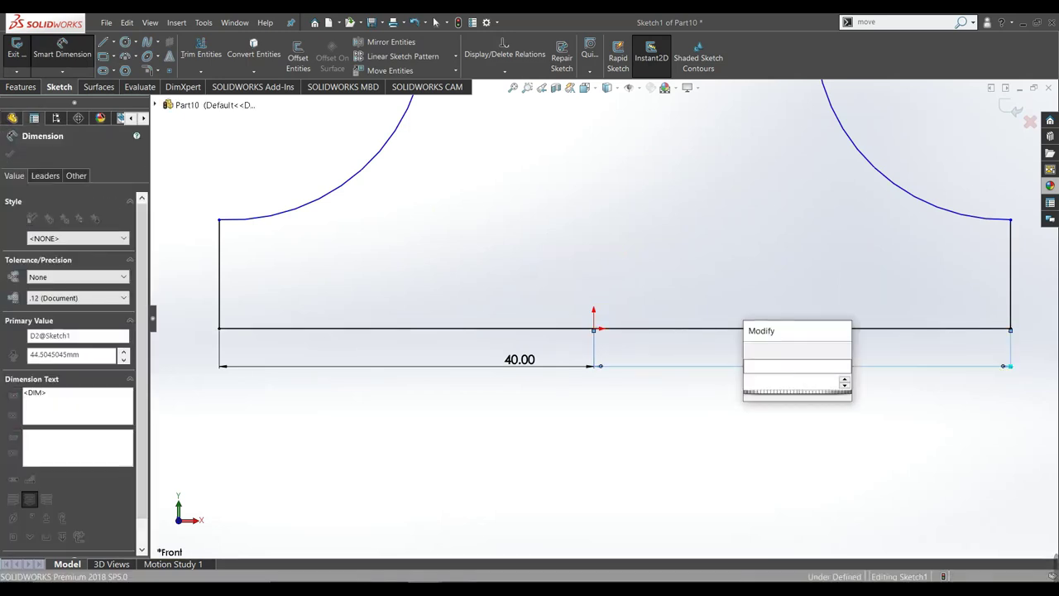
pyautogui.write('40')
pyautogui.press('Return')
pyautogui.press('z')
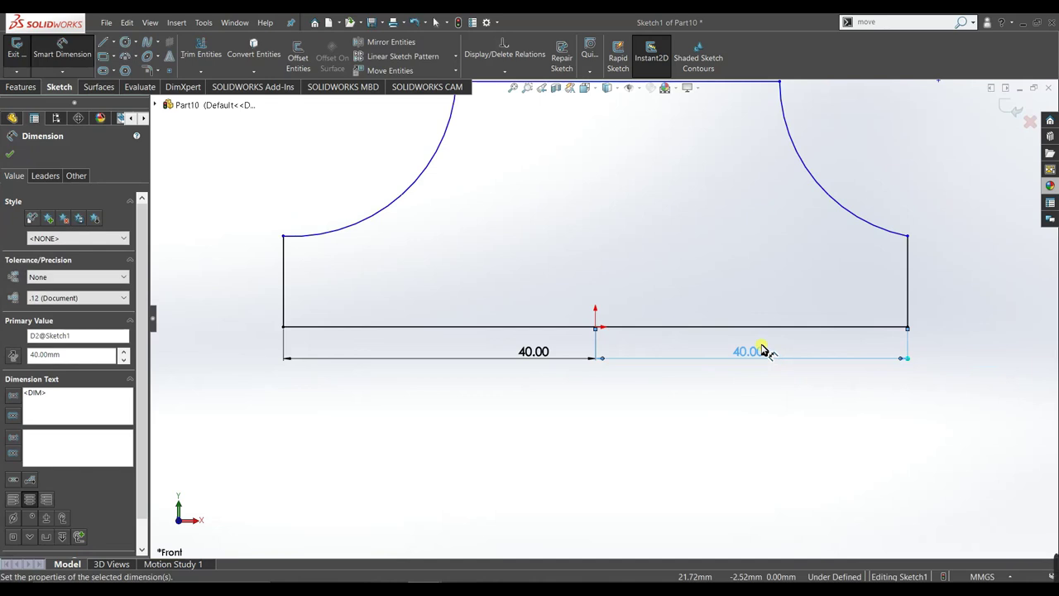
pyautogui.press('z')
pyautogui.press('z')
# Set the right vertical line's height to 5 mm
pyautogui.click(751, 305)
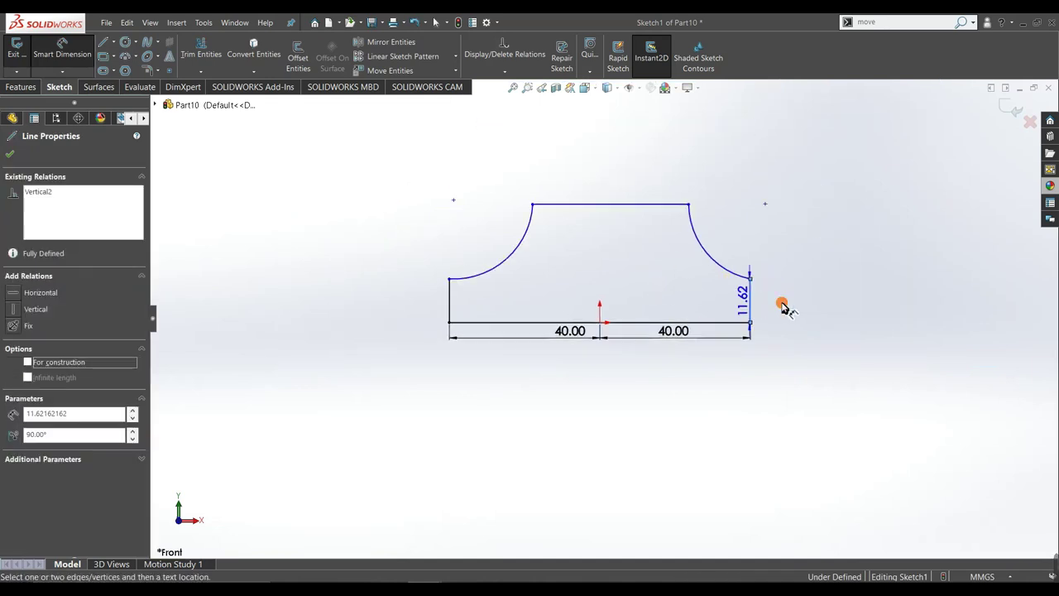
pyautogui.click(777, 304)
pyautogui.write('5')
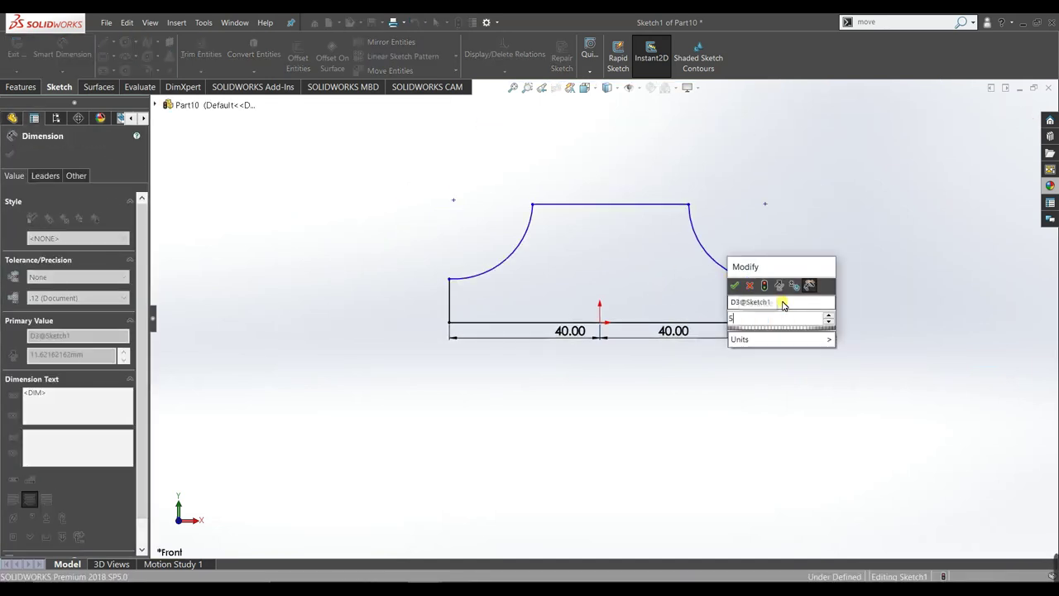
pyautogui.press('Return')
pyautogui.rightClick(275, 330)
pyautogui.click(308, 357)
pyautogui.scroll(-3, 571, 356)
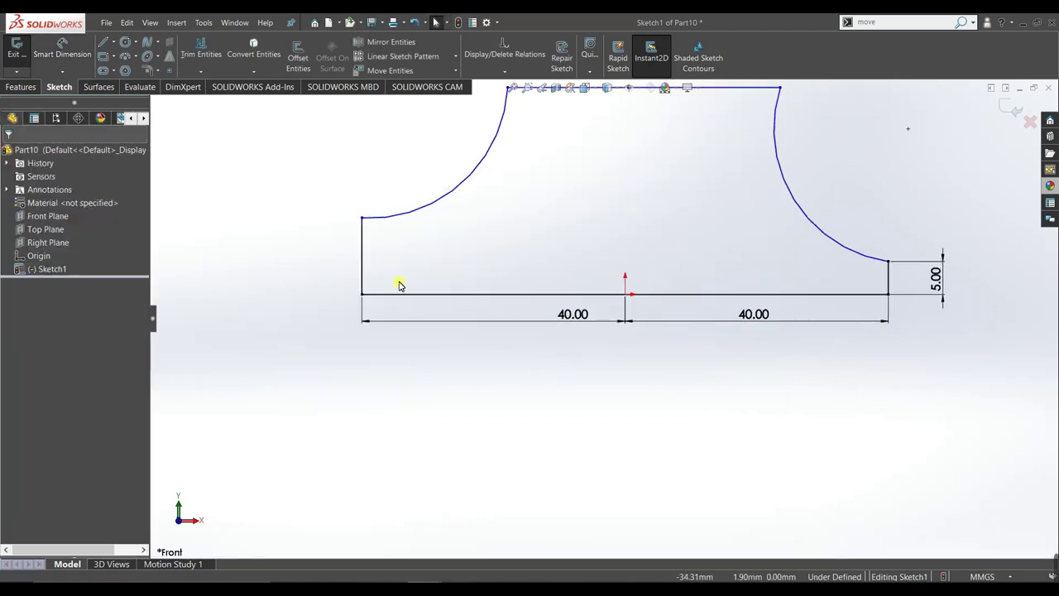
# Add an Equal relation between the left and right vertical side lines
pyautogui.click(367, 265)
pyautogui.keyDown('ctrl'); pyautogui.click(888, 280); pyautogui.keyUp('ctrl')
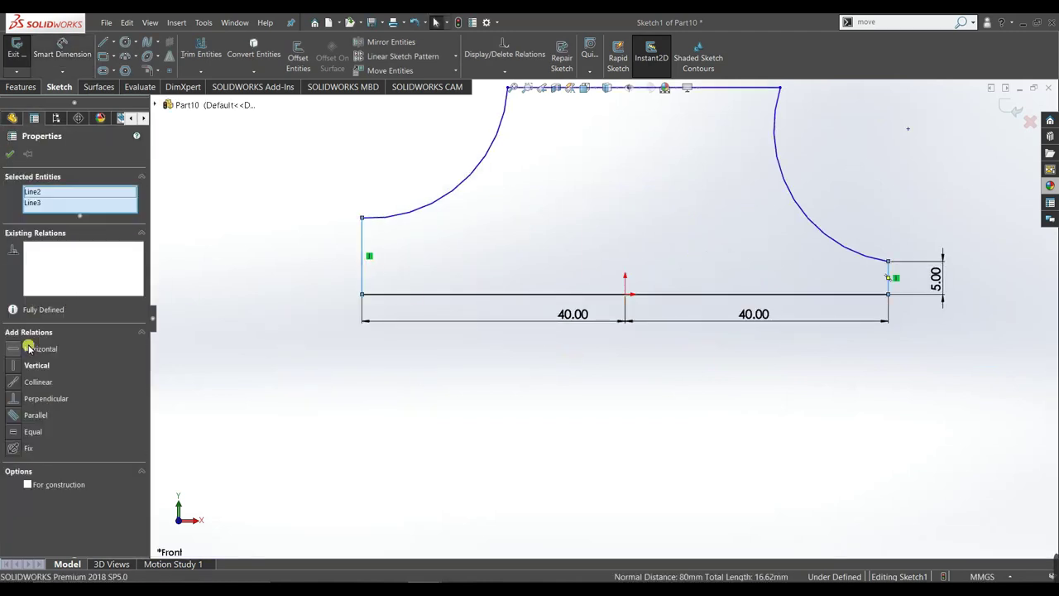
pyautogui.click(33, 431)
pyautogui.click(405, 356)
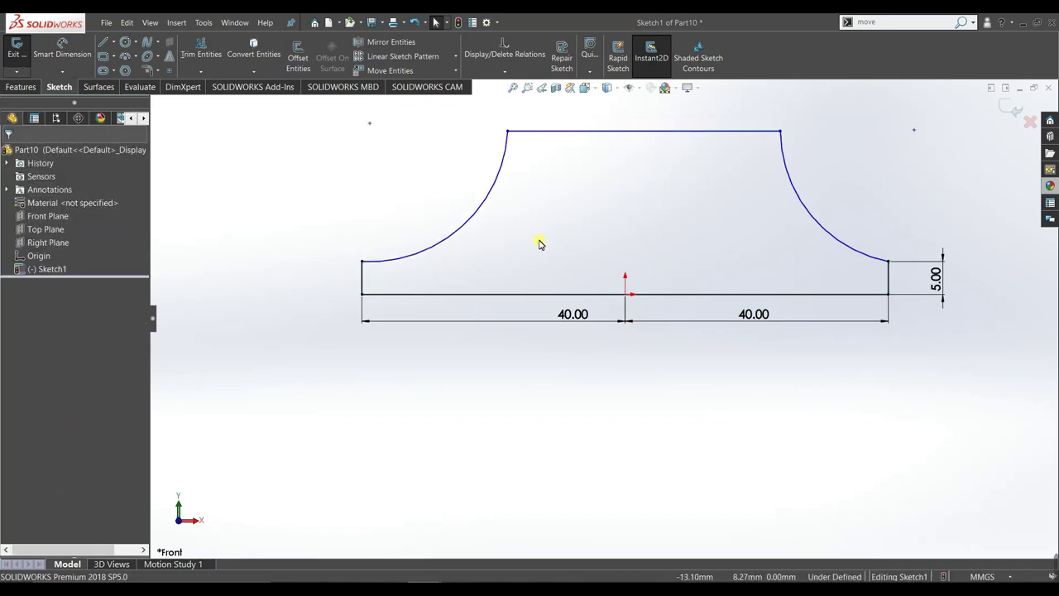
# Dimension the distance between bottom and top lines to 20 mm
pyautogui.moveTo(651, 479); pyautogui.dragTo(656, 324, button='right')
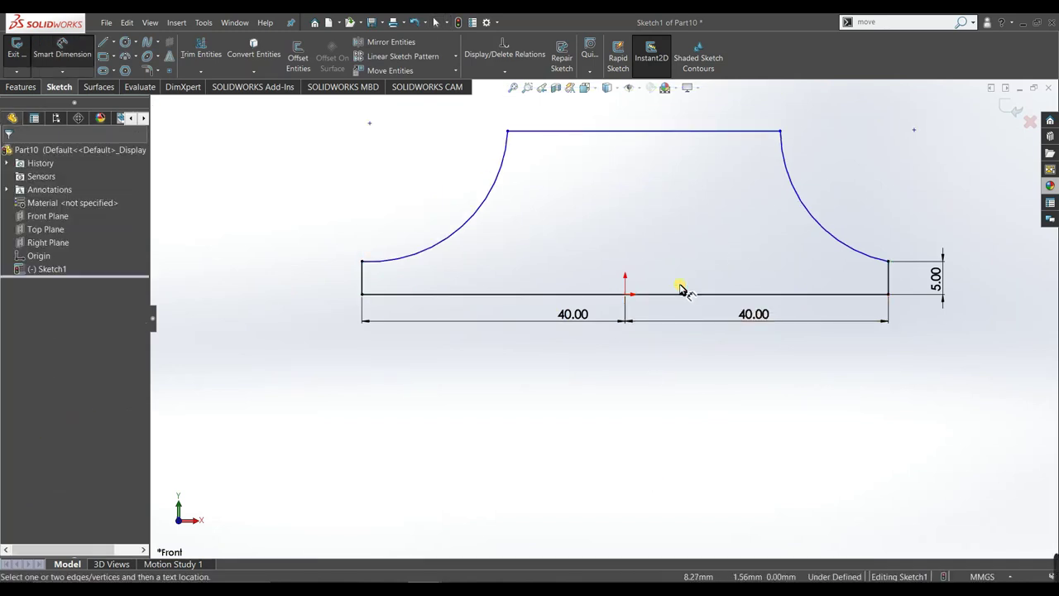
pyautogui.click(683, 295)
pyautogui.click(681, 131)
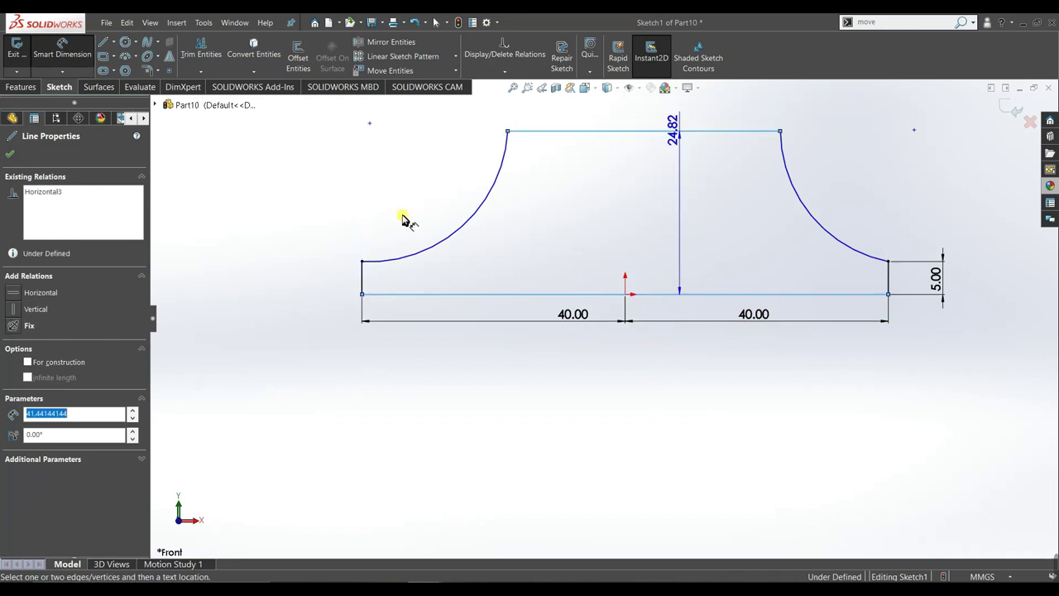
pyautogui.click(265, 254)
pyautogui.write('20')
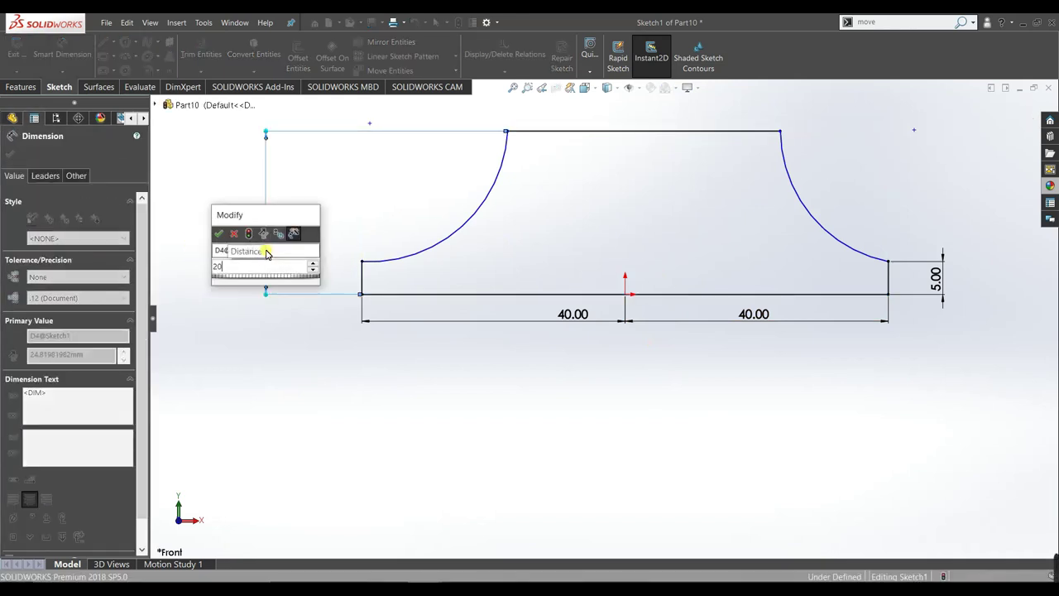
pyautogui.press('Return')
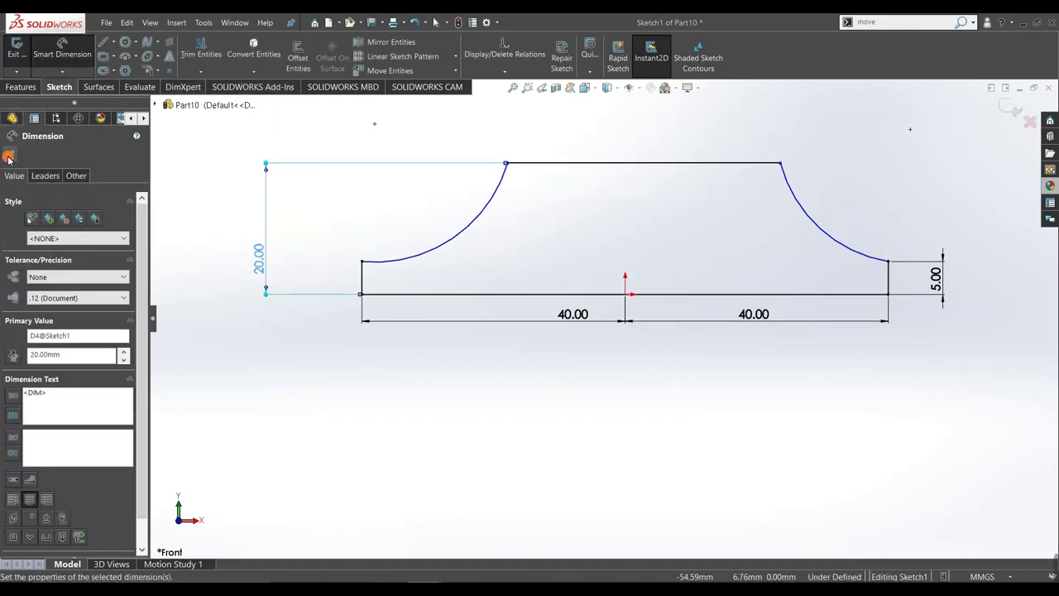
pyautogui.click(8, 156)
pyautogui.rightClick(744, 423)
pyautogui.click(674, 434)
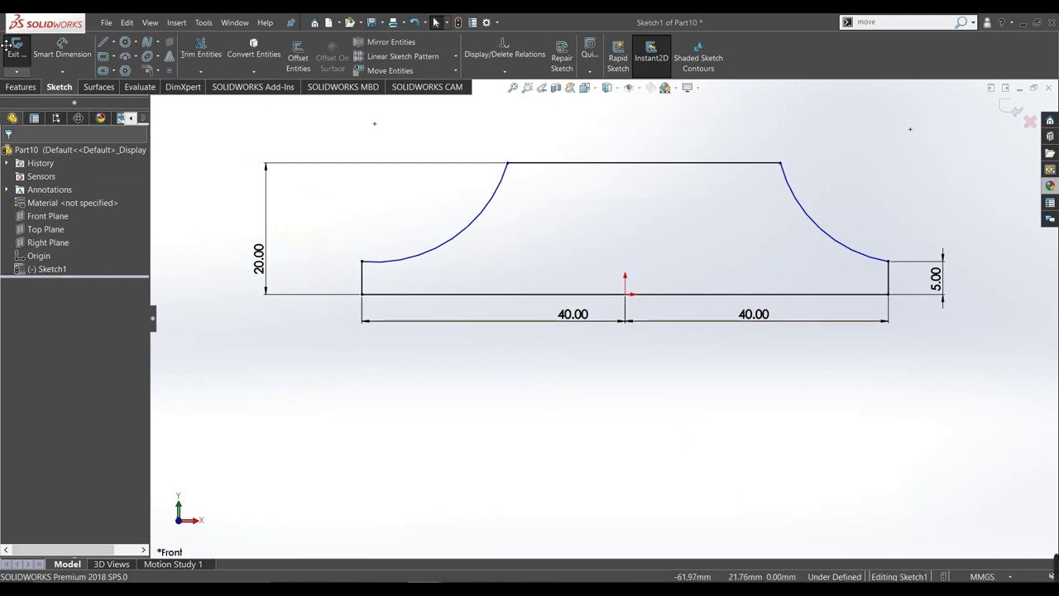
# Draw a vertical centerline about 9.86 mm long straight up from the origin
pyautogui.click(110, 43)
pyautogui.click(114, 42)
pyautogui.click(124, 68)
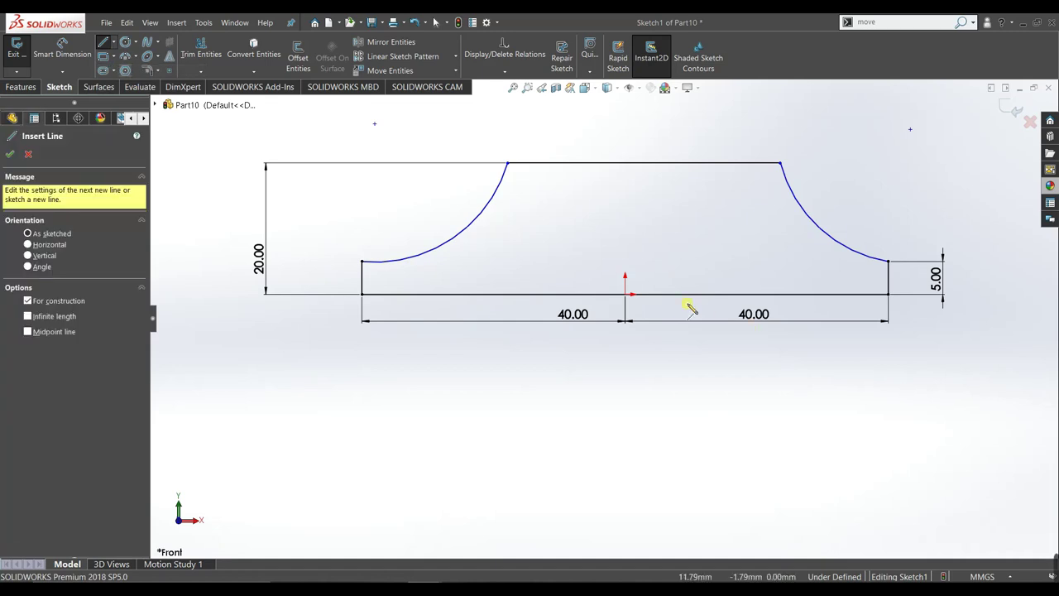
pyautogui.click(625, 294)
pyautogui.click(626, 229)
pyautogui.rightClick(667, 229)
pyautogui.click(695, 229)
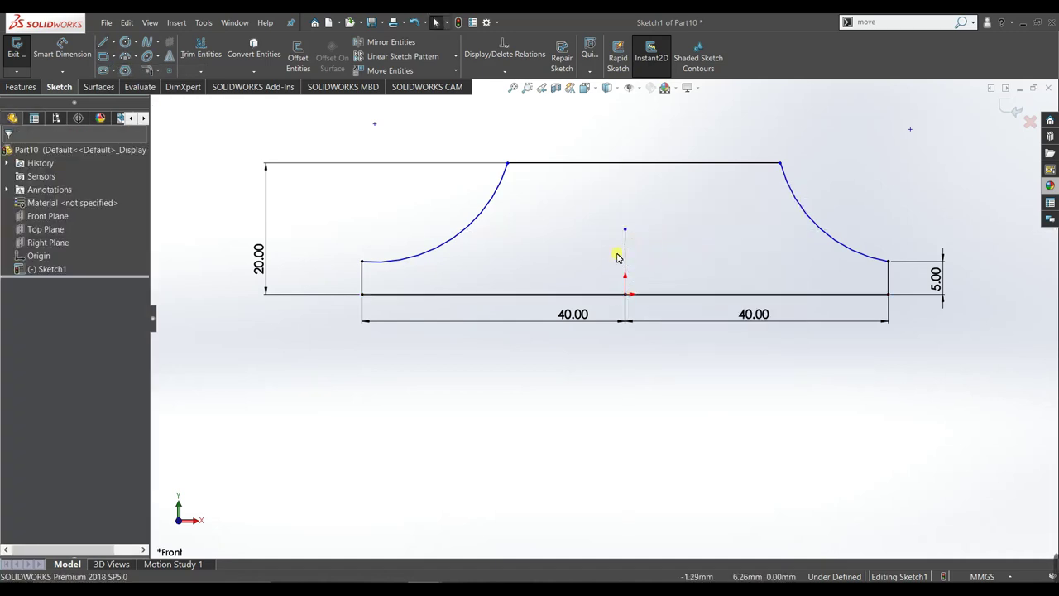
pyautogui.click(626, 254)
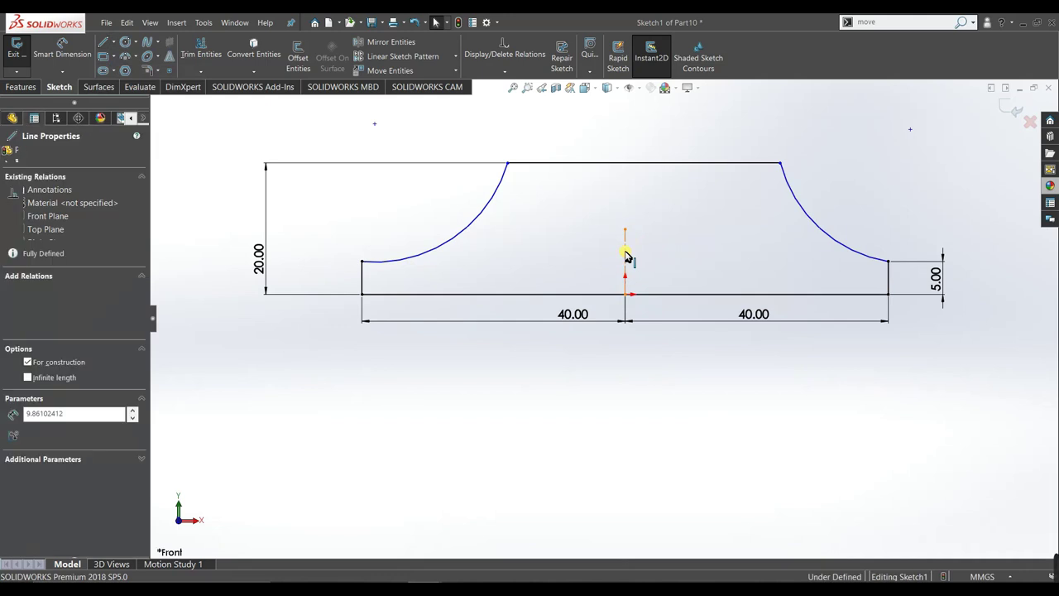
pyautogui.click(662, 271)
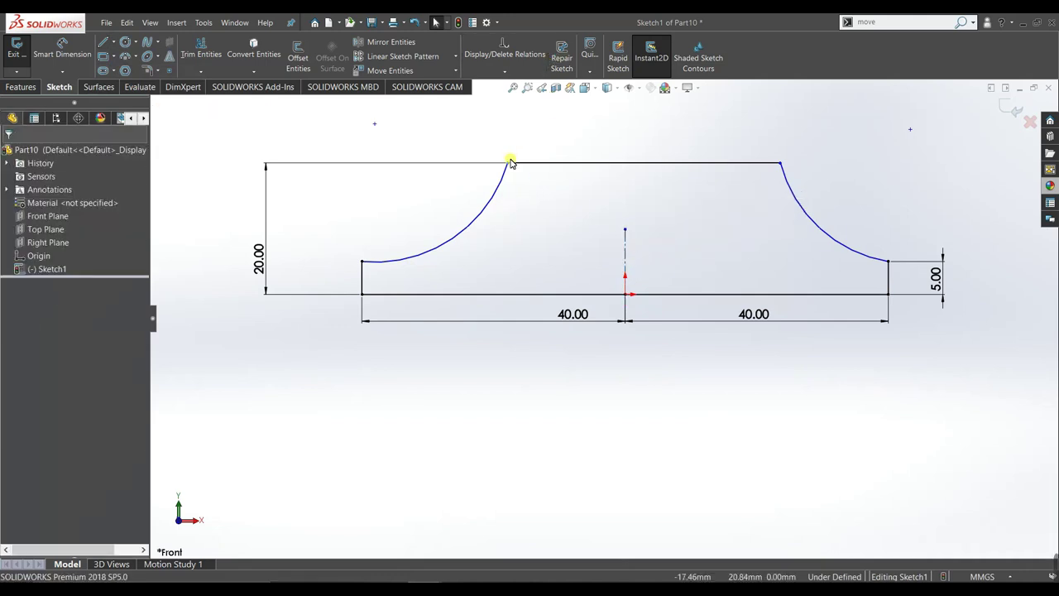
pyautogui.click(508, 164)
# Make the two arcs' upper endpoints Symmetric about the centerline
pyautogui.keyDown('ctrl'); pyautogui.click(781, 168); pyautogui.keyUp('ctrl')
pyautogui.keyDown('ctrl'); pyautogui.click(625, 245); pyautogui.keyUp('ctrl')
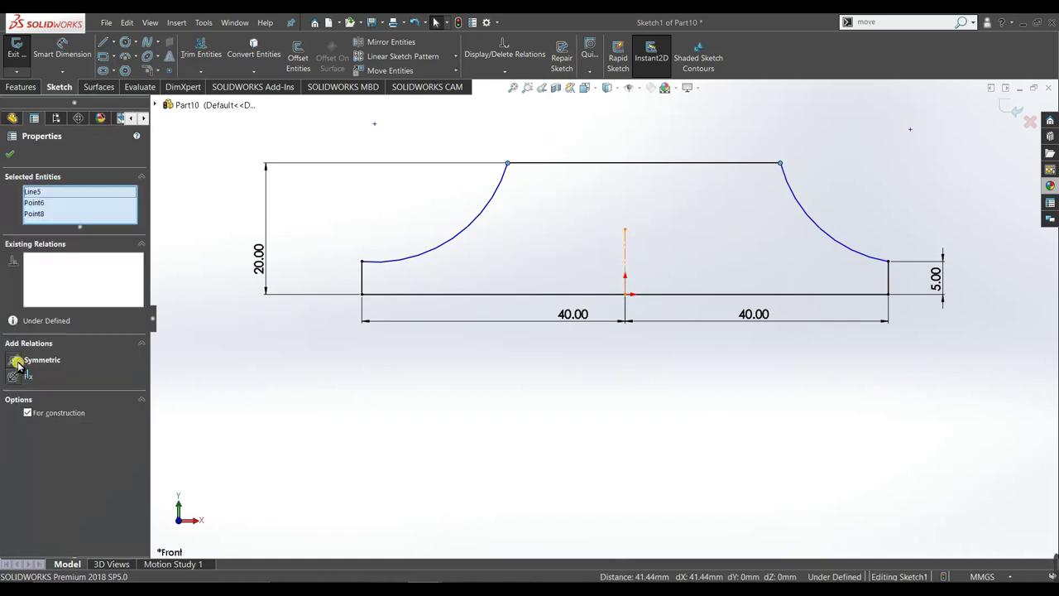
pyautogui.click(18, 362)
pyautogui.click(303, 331)
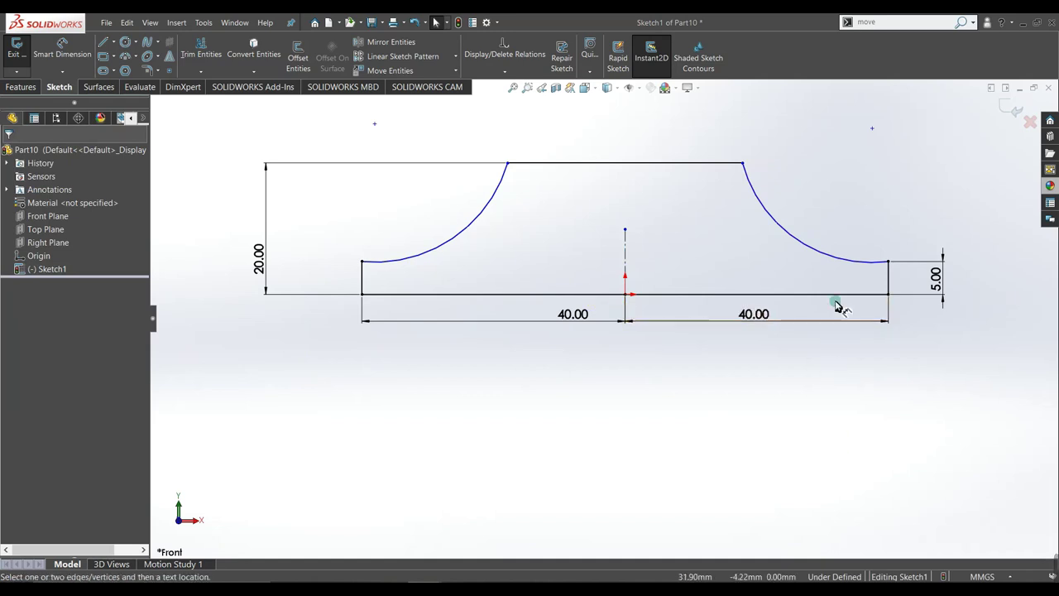
# Add a trial 80 mm driven width dimension, move it below, then delete it
pyautogui.moveTo(768, 302); pyautogui.dragTo(765, 286, button='right')
pyautogui.click(780, 295)
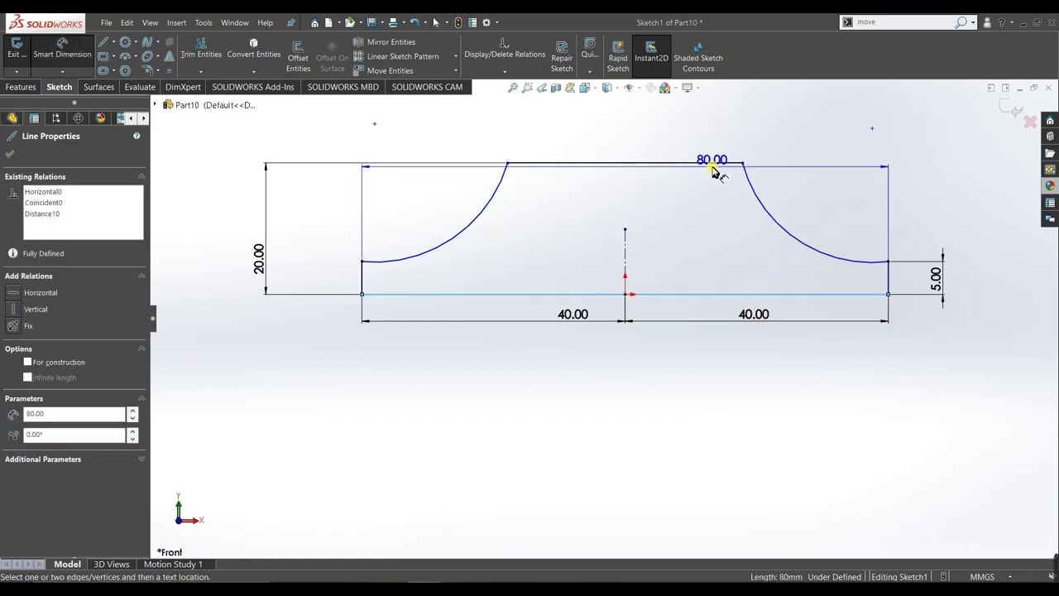
pyautogui.click(717, 169)
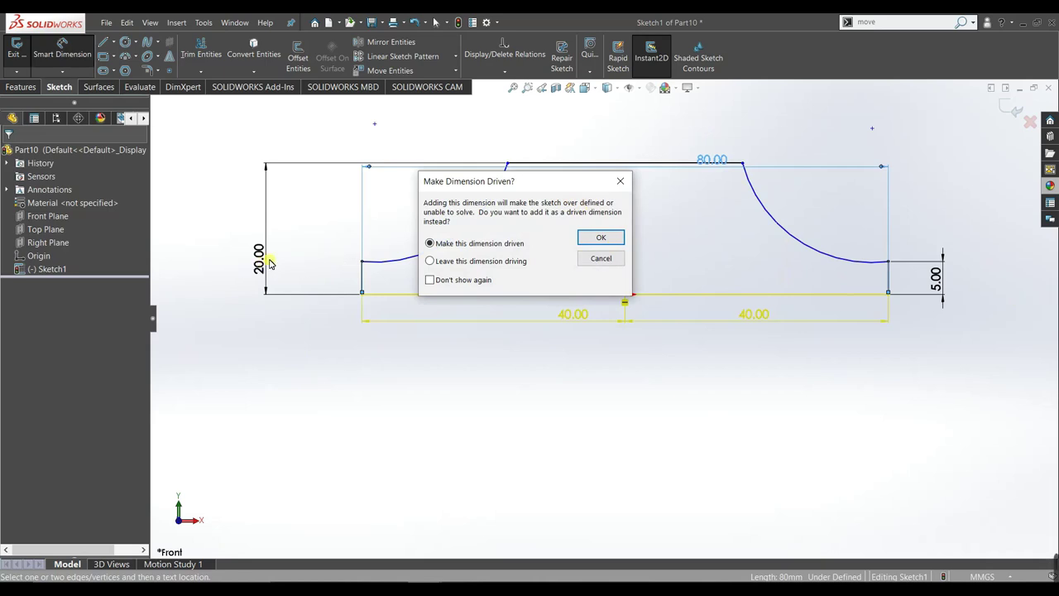
pyautogui.click(601, 237)
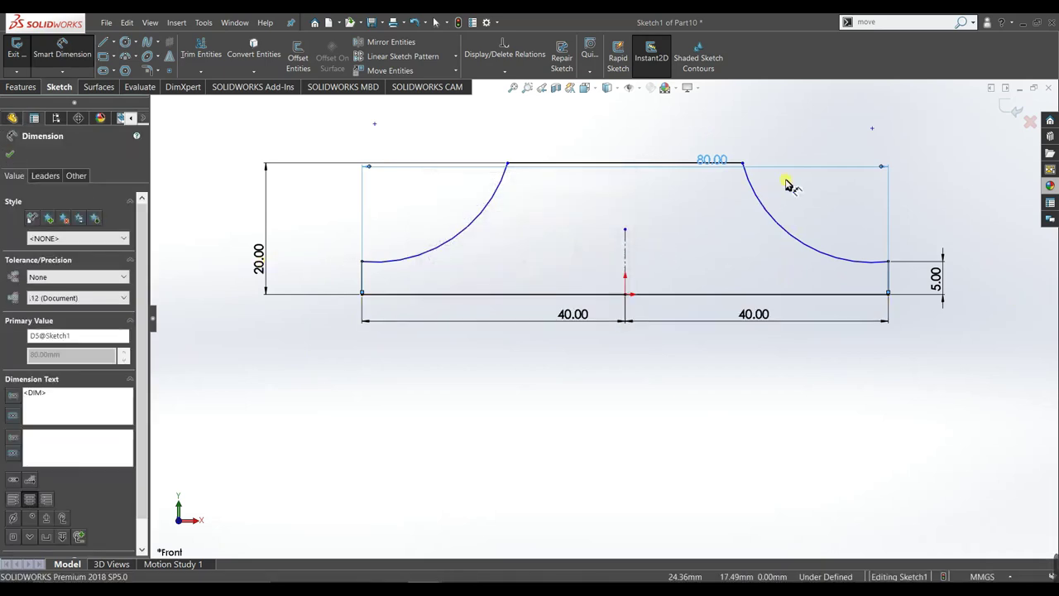
pyautogui.press('Escape')
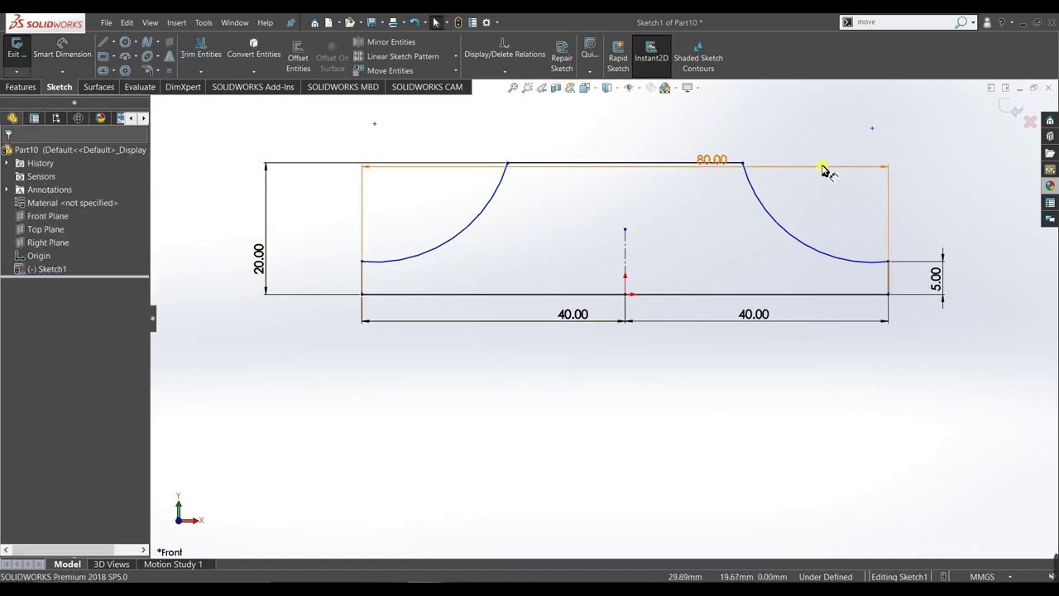
pyautogui.moveTo(823, 170); pyautogui.dragTo(806, 380)
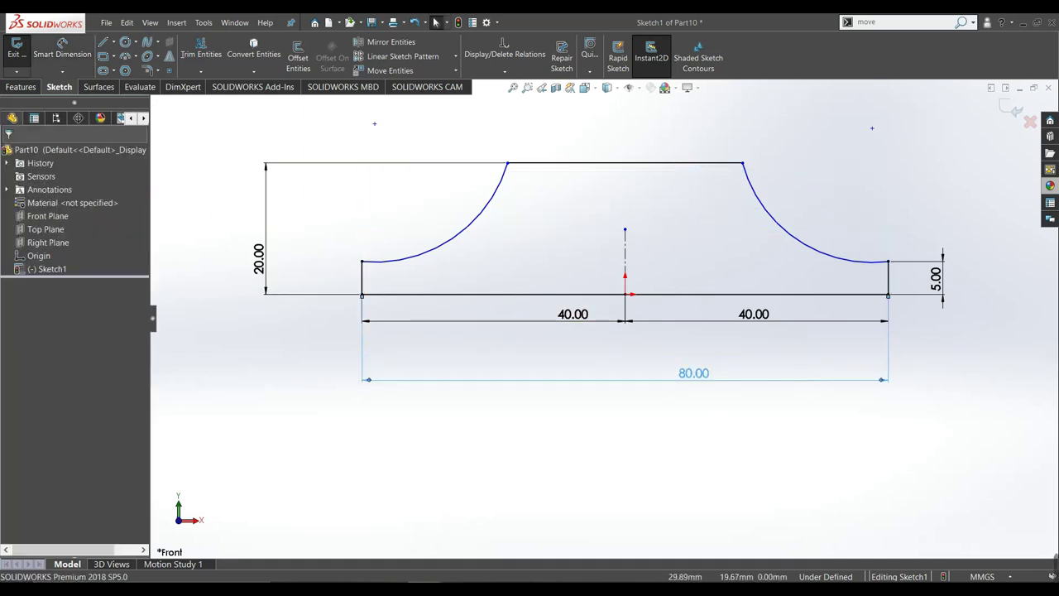
pyautogui.click(740, 392)
pyautogui.click(700, 374)
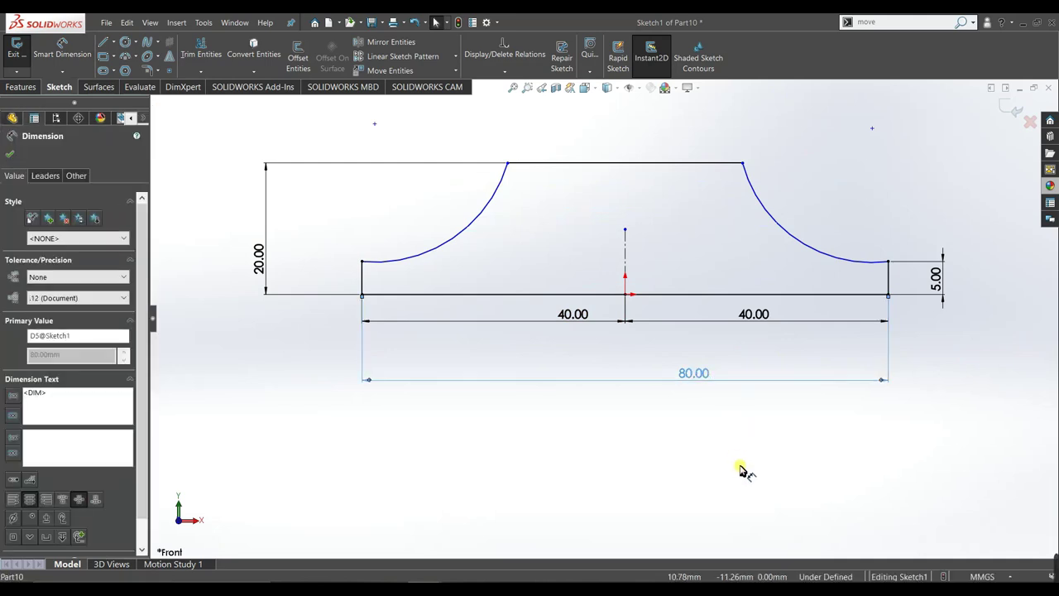
pyautogui.rightClick(698, 479)
pyautogui.click(739, 488)
pyautogui.click(736, 444)
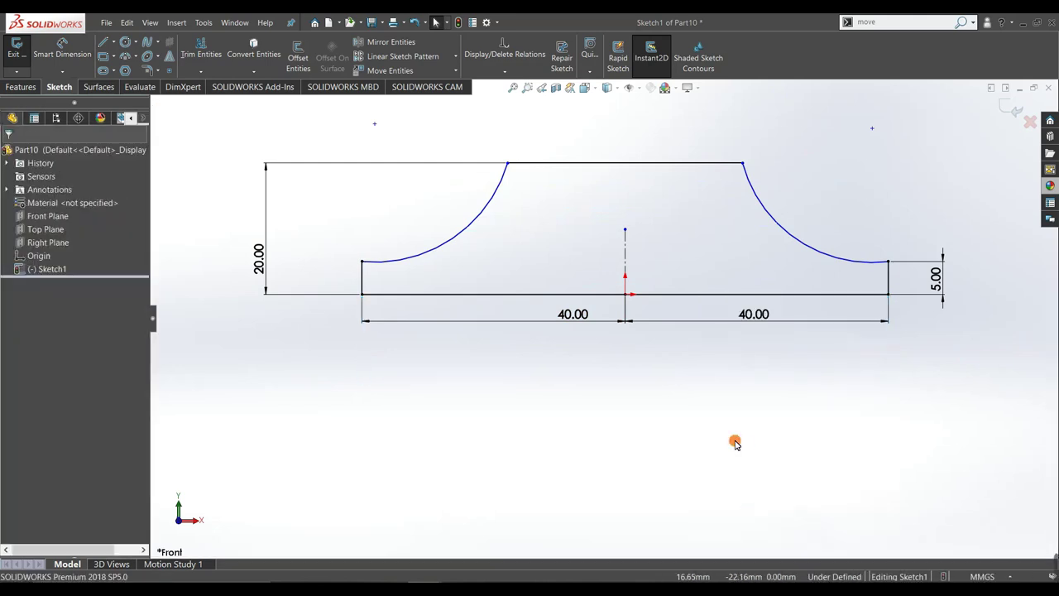
pyautogui.rightClick(587, 342)
# Add an Equal relation between the left and right arcs
pyautogui.click(484, 311)
pyautogui.click(446, 251)
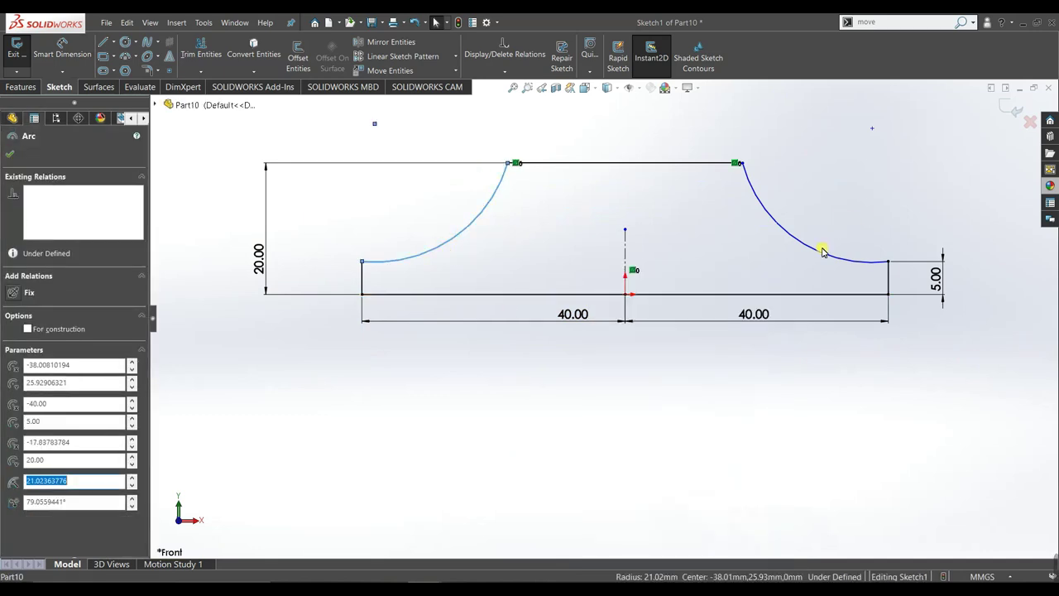
pyautogui.keyDown('ctrl'); pyautogui.click(824, 250); pyautogui.keyUp('ctrl')
pyautogui.click(23, 401)
pyautogui.click(486, 401)
# Dimension the left arc's radius to 22 mm
pyautogui.moveTo(431, 359); pyautogui.dragTo(438, 314, button='right')
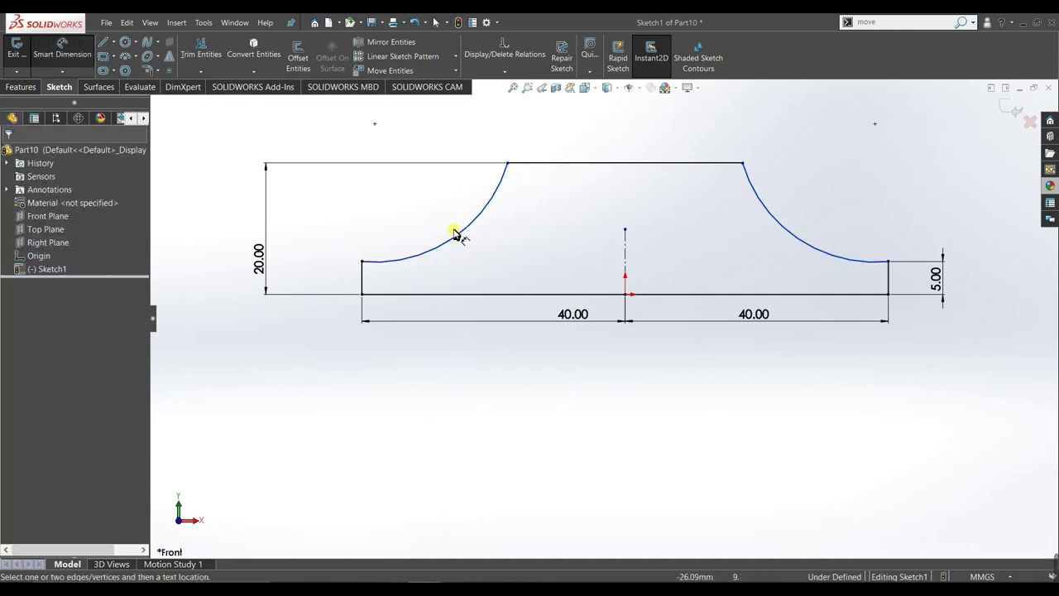
pyautogui.click(462, 241)
pyautogui.click(397, 254)
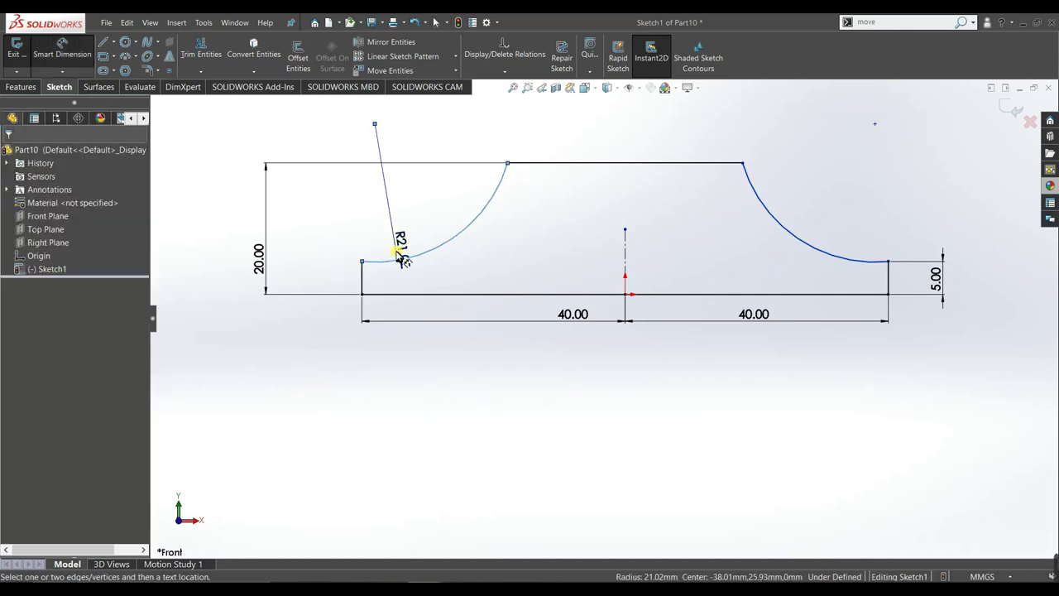
pyautogui.write('22')
pyautogui.press('Return')
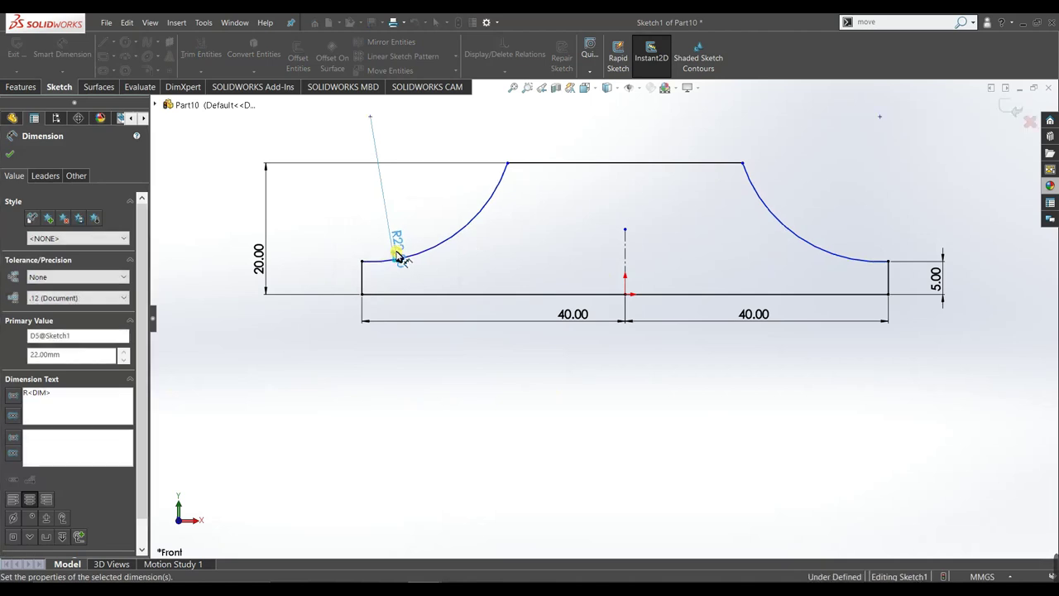
pyautogui.click(16, 160)
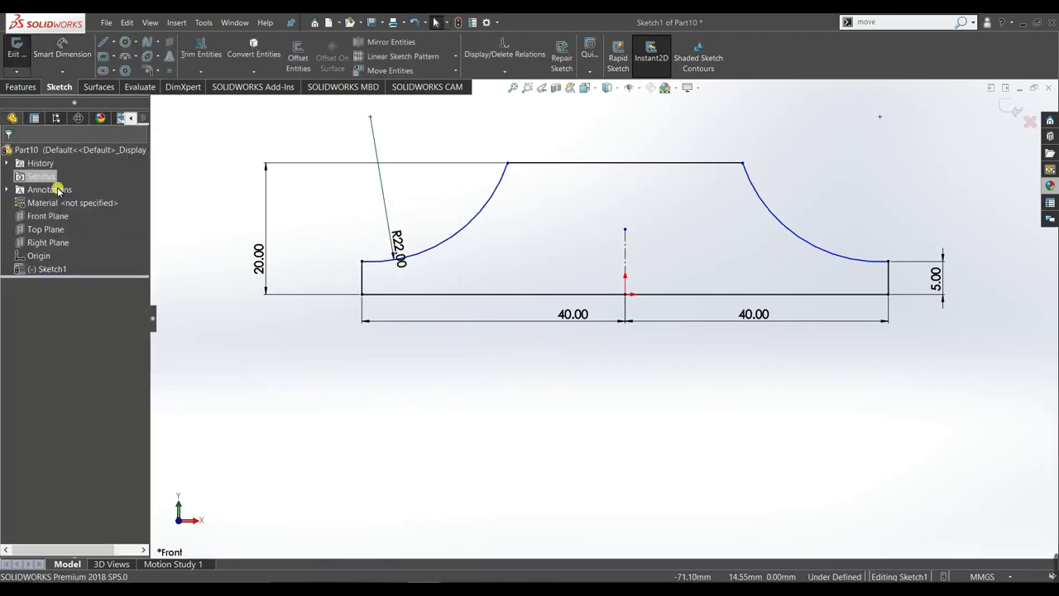
# Fit the sketch in view, drag the arcs to check constraints, and exit the sketch
pyautogui.press('f')
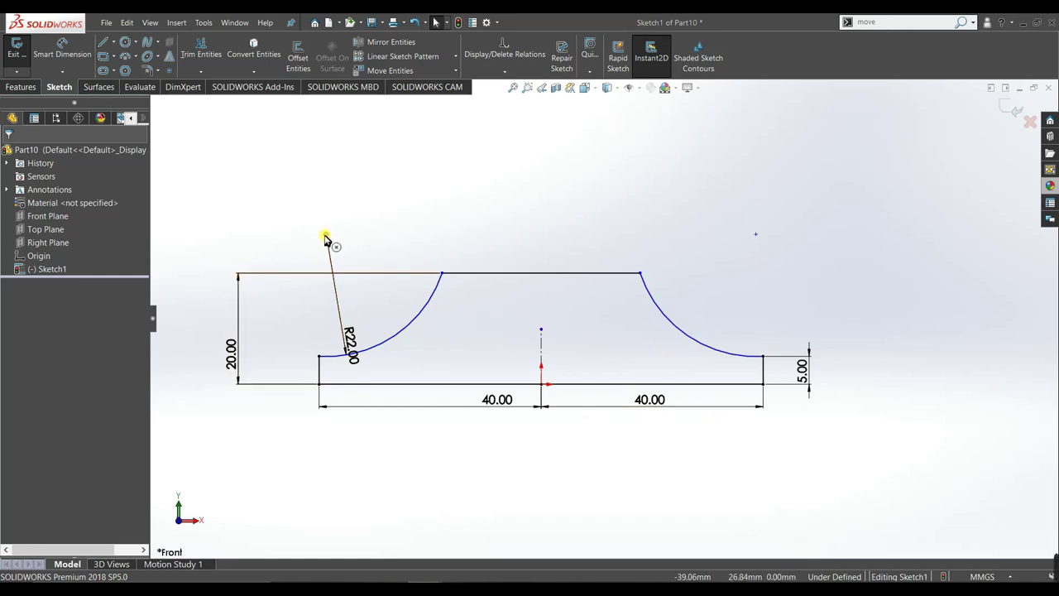
pyautogui.moveTo(394, 334); pyautogui.dragTo(415, 323)
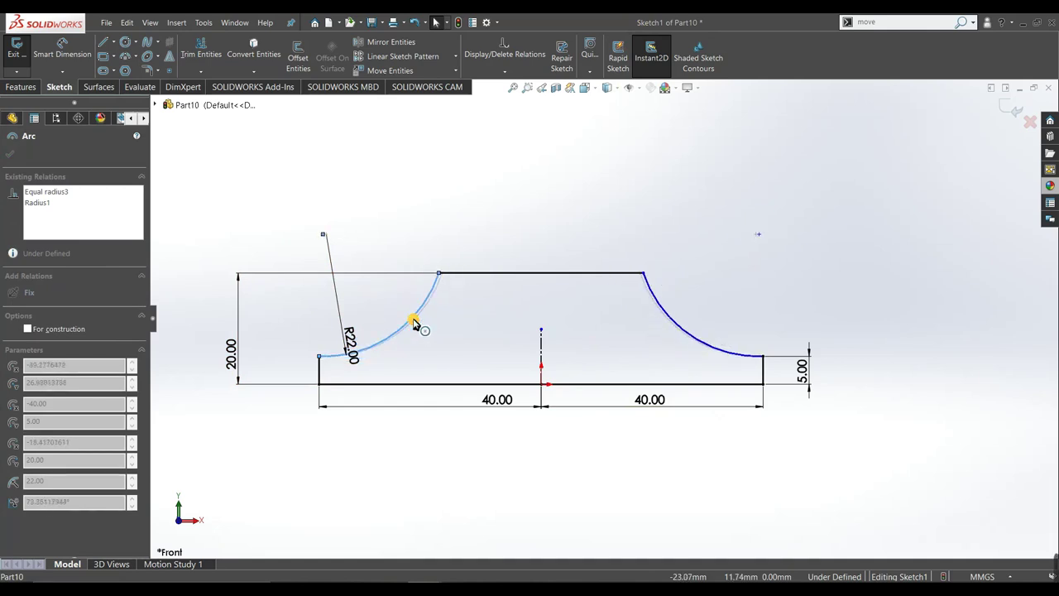
pyautogui.click(427, 440)
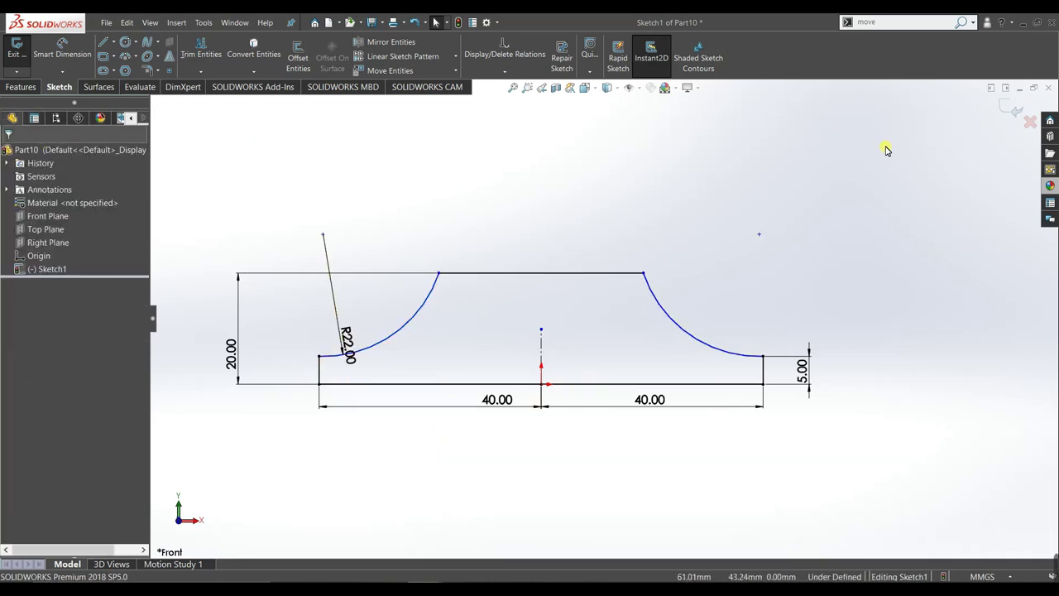
pyautogui.click(1003, 115)
# Extrude Sketch1 30 mm as Boss-Extrude1 and expand the feature in the tree
pyautogui.hotkey('ctrl', 'b')
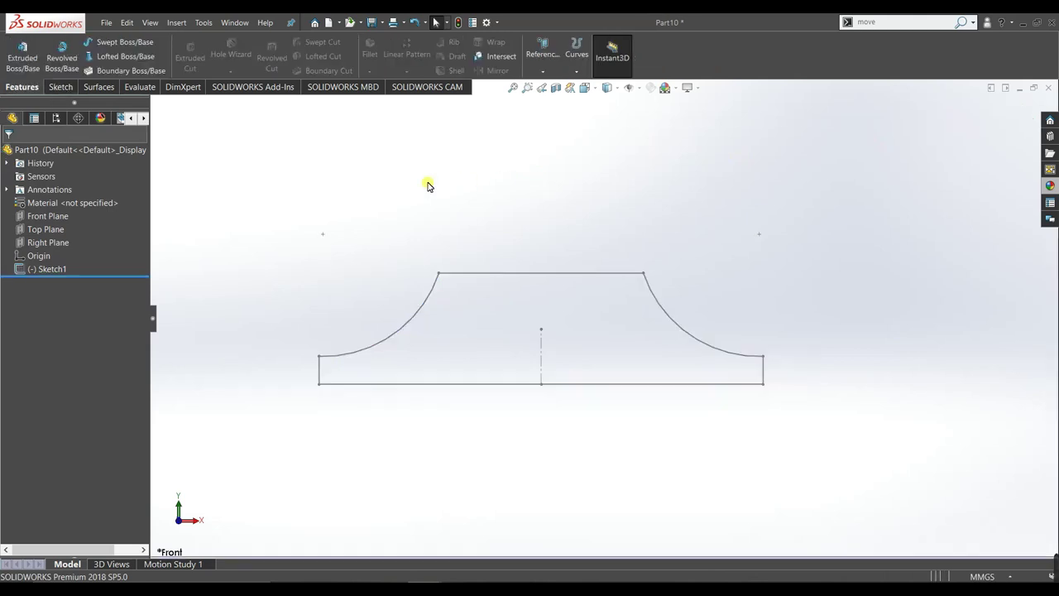
pyautogui.click(25, 47)
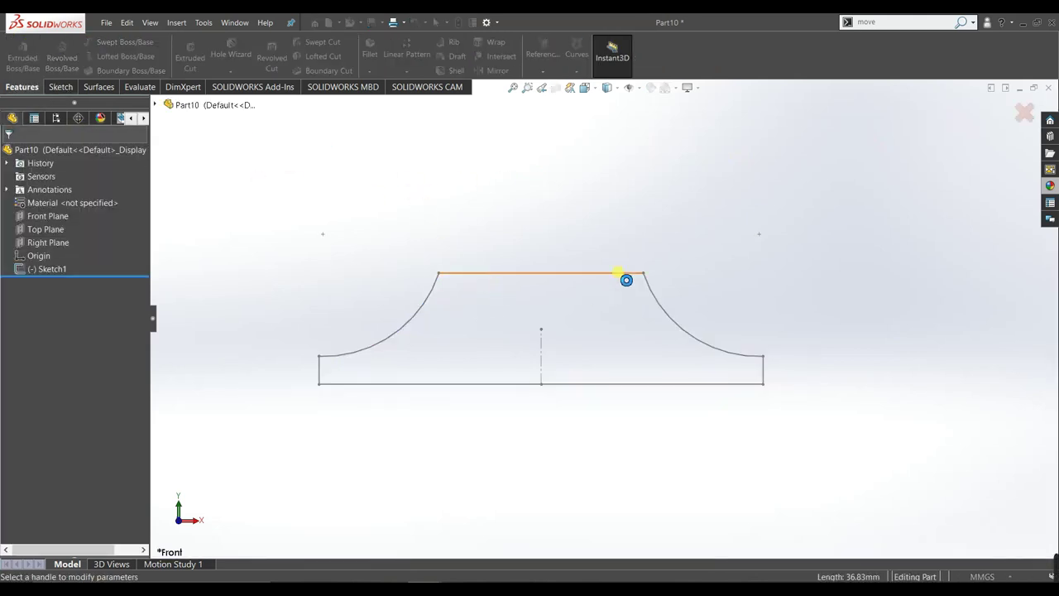
pyautogui.click(637, 273)
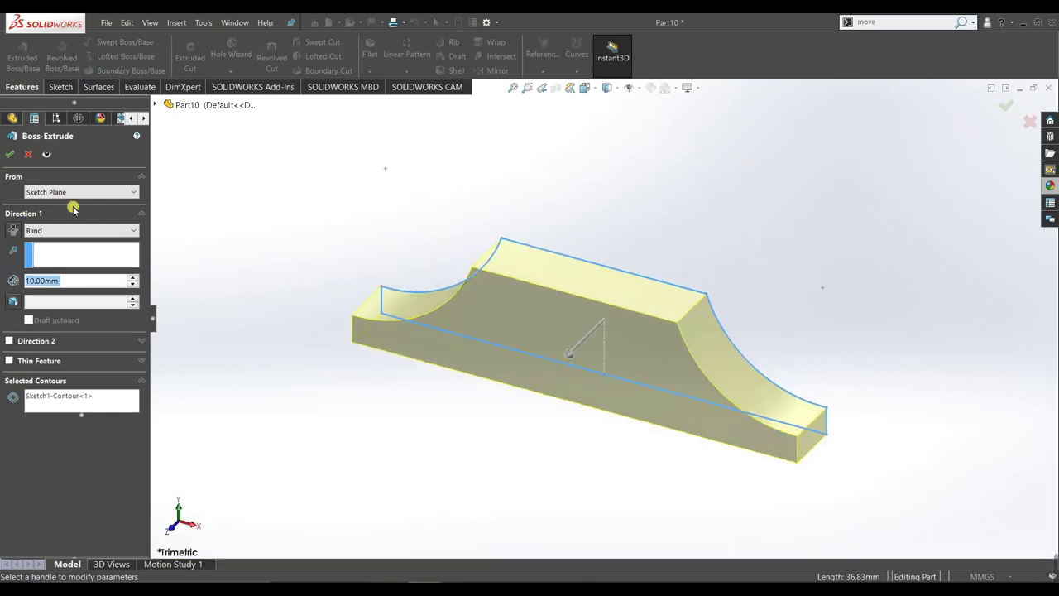
pyautogui.click(132, 276)
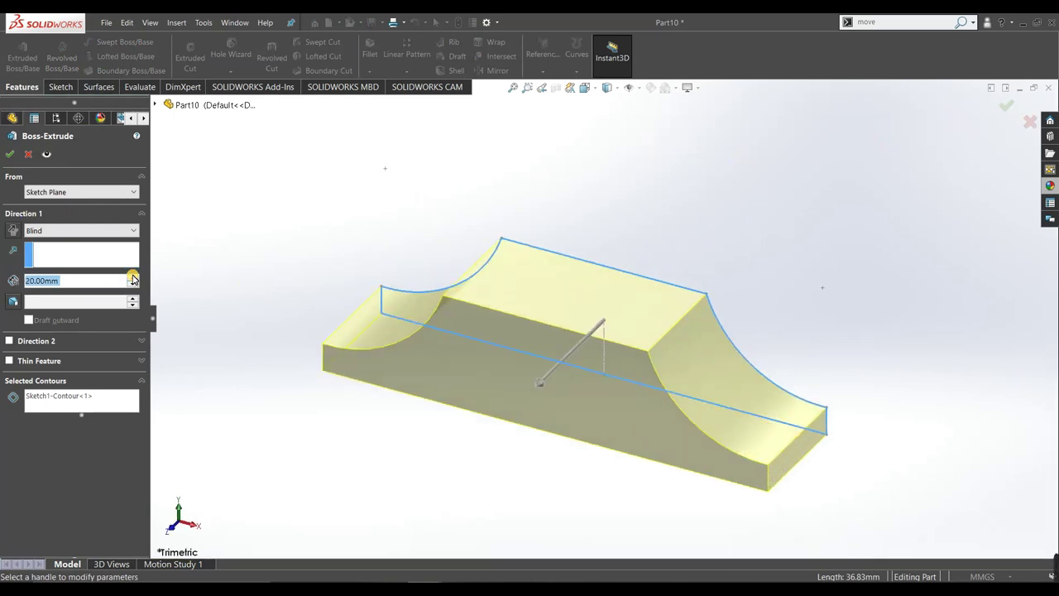
pyautogui.click(133, 277)
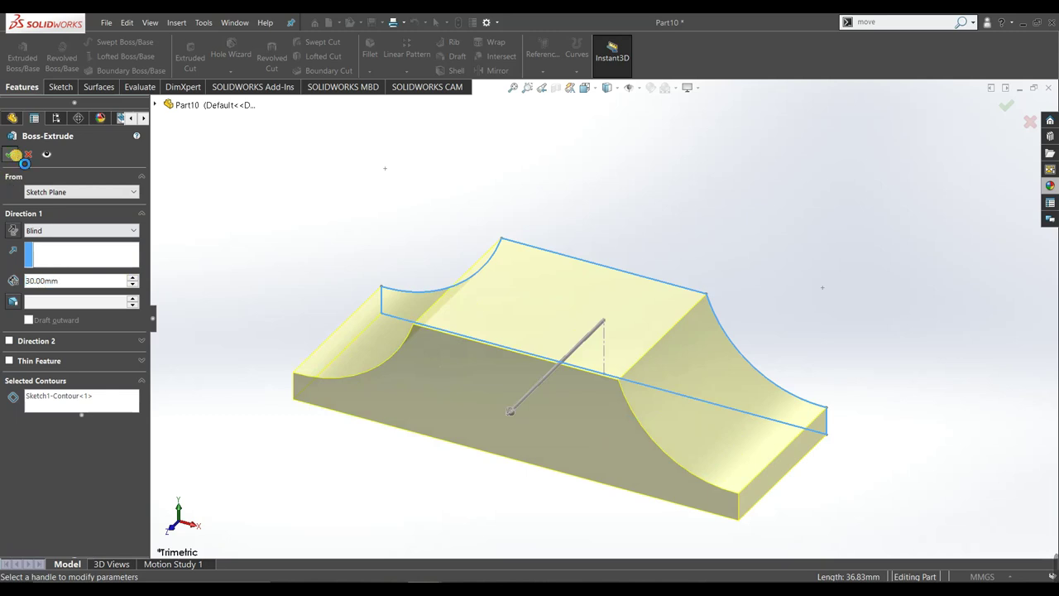
pyautogui.click(13, 155)
pyautogui.moveTo(353, 239)
pyautogui.mouseDown(button='middle')
pyautogui.moveTo(424, 181)
pyautogui.moveTo(424, 234)
pyautogui.moveTo(391, 174)
pyautogui.moveTo(394, 184)
pyautogui.mouseUp(button='middle')
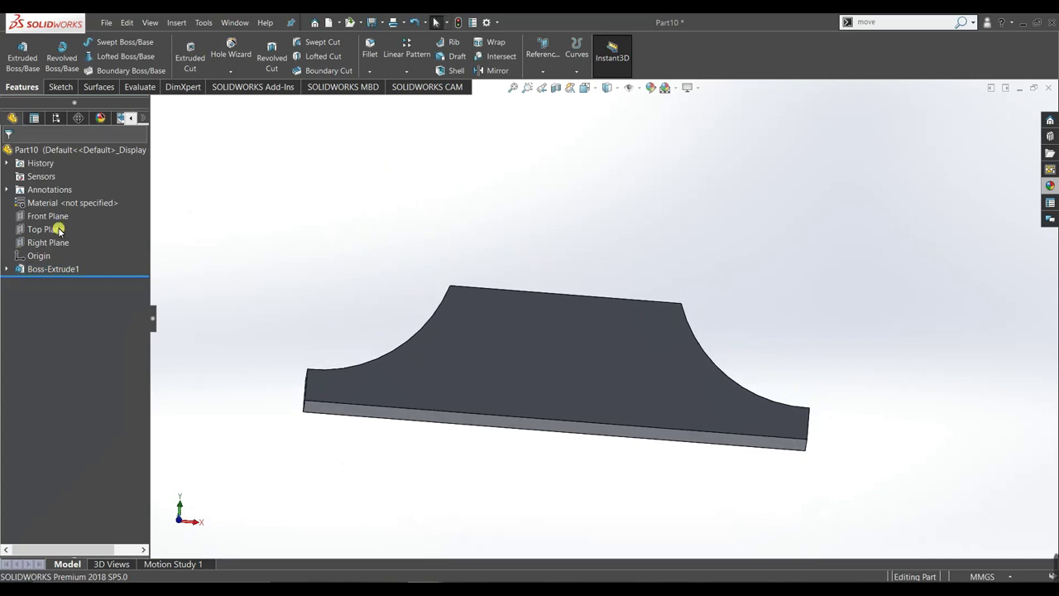
pyautogui.click(7, 270)
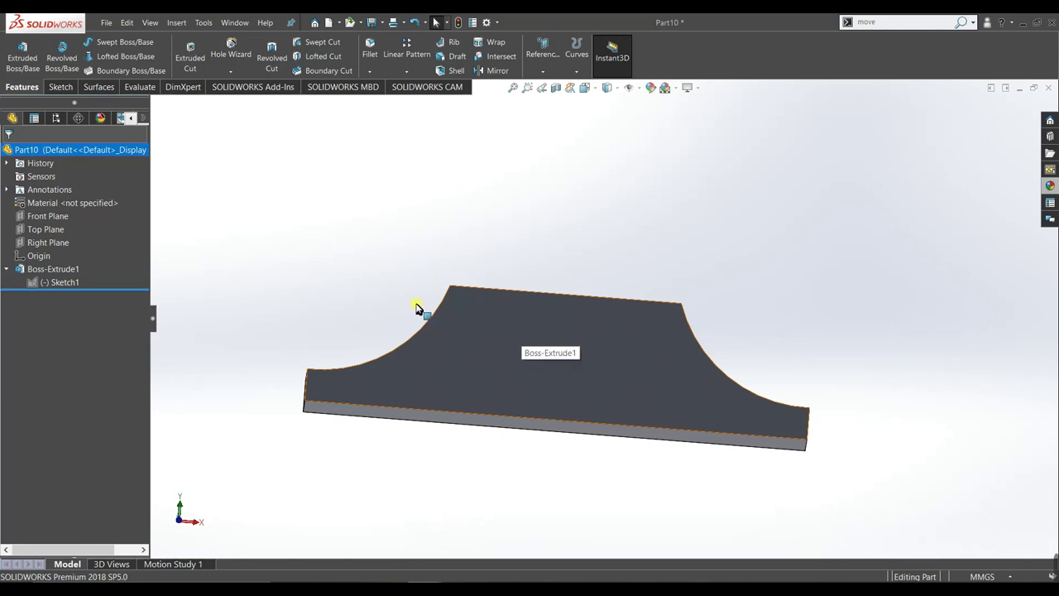
# Edit Sketch1 again and view it from the Front
pyautogui.click(73, 284)
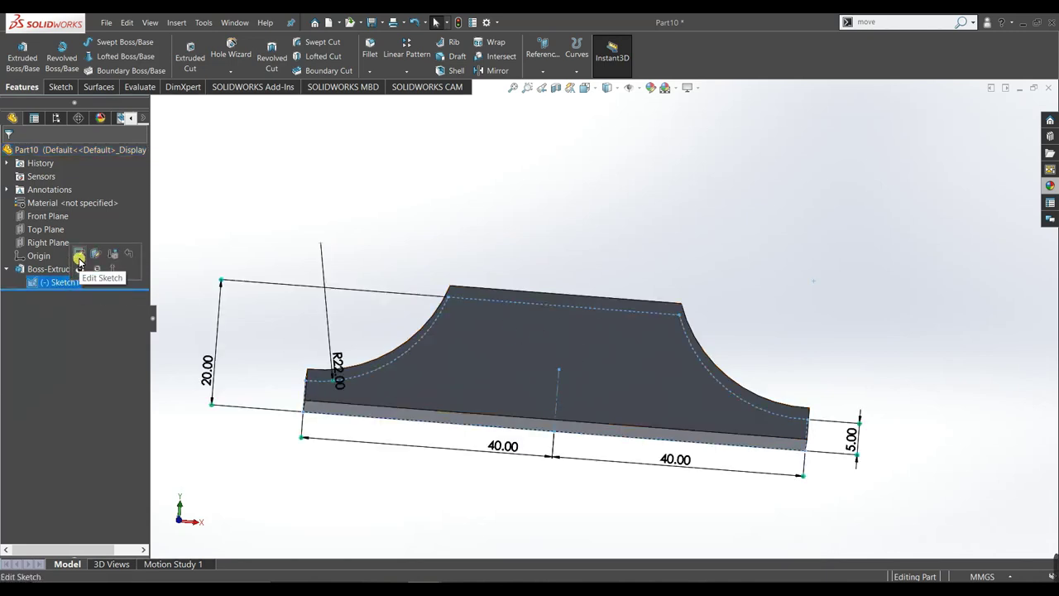
pyautogui.click(78, 261)
pyautogui.press('space')
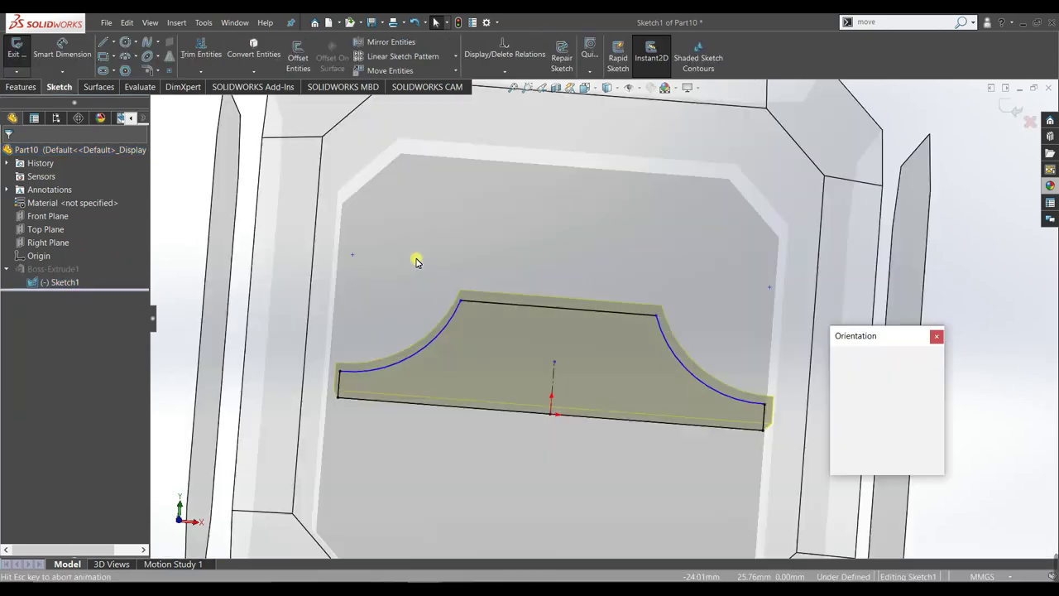
pyautogui.click(524, 318)
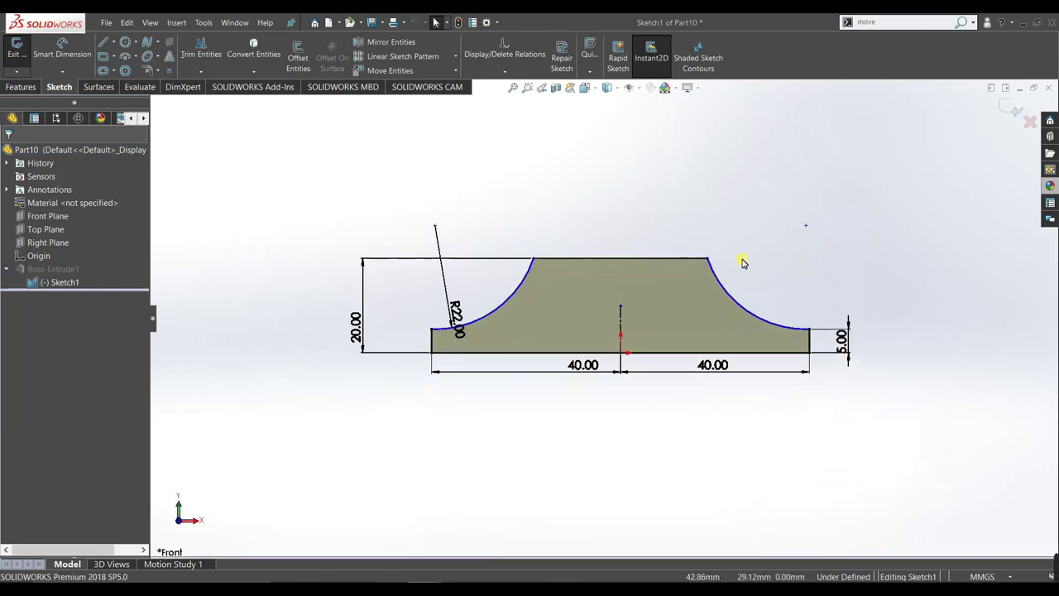
# Draw two small circles in the profile, one on each side of the centerline
pyautogui.click(128, 43)
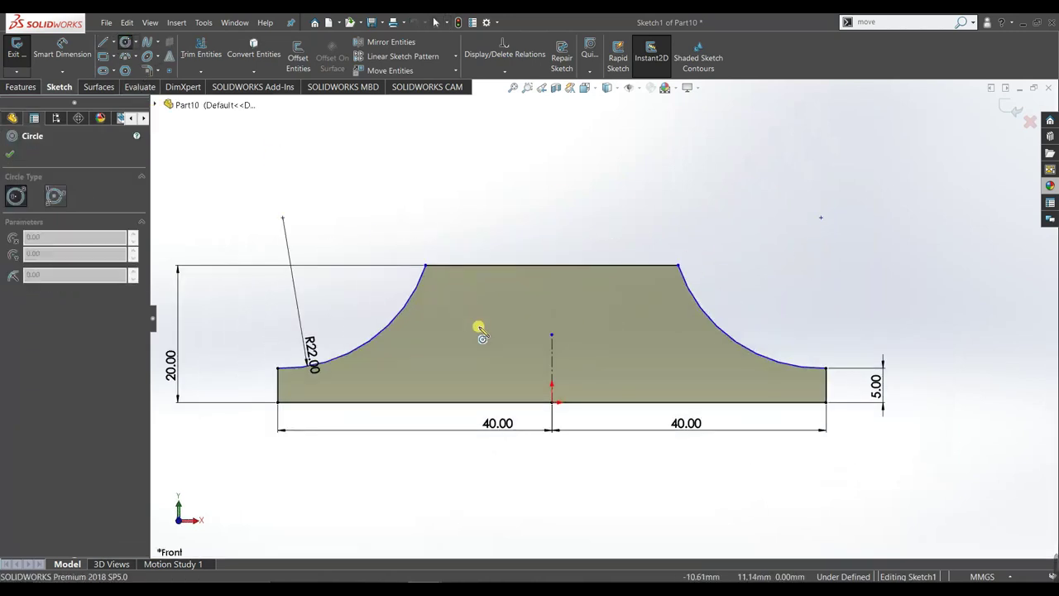
pyautogui.click(455, 304)
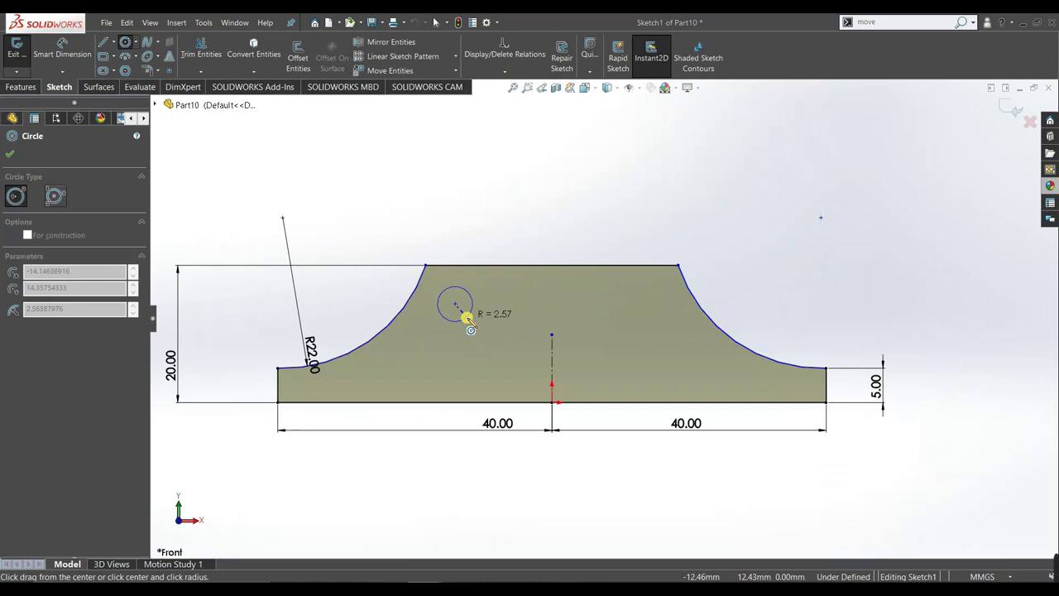
pyautogui.click(473, 318)
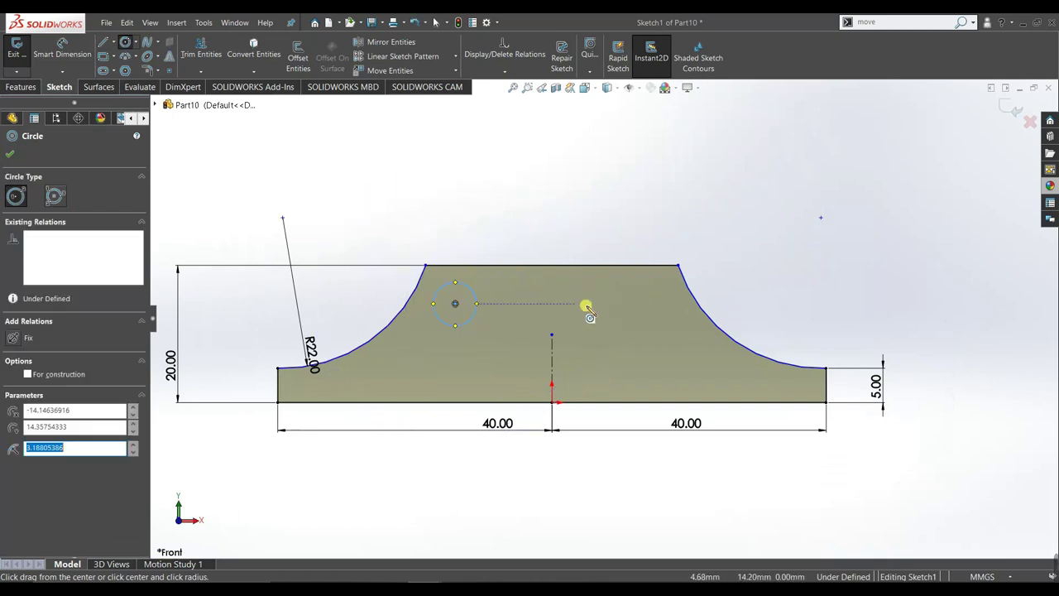
pyautogui.click(631, 303)
pyautogui.click(644, 319)
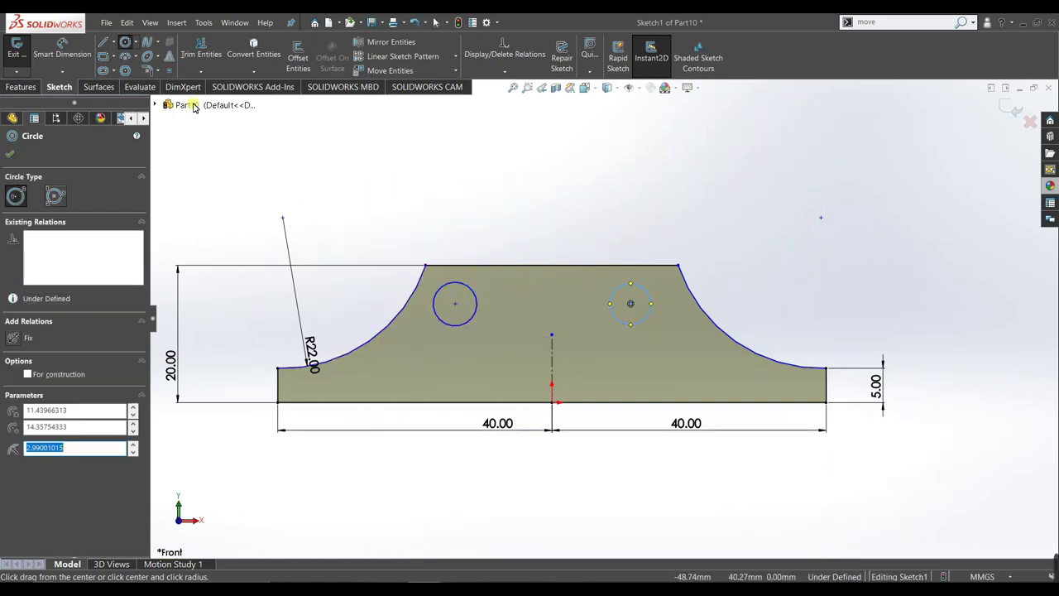
pyautogui.click(56, 55)
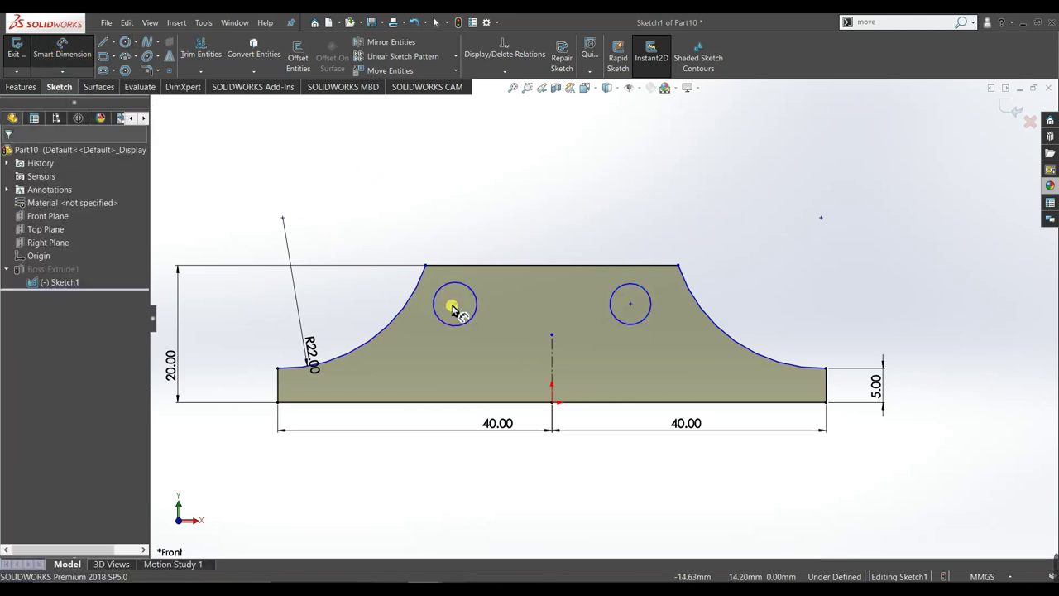
pyautogui.click(455, 304)
# Place the left circle 27 mm in from the left end of the profile
pyautogui.click(280, 389)
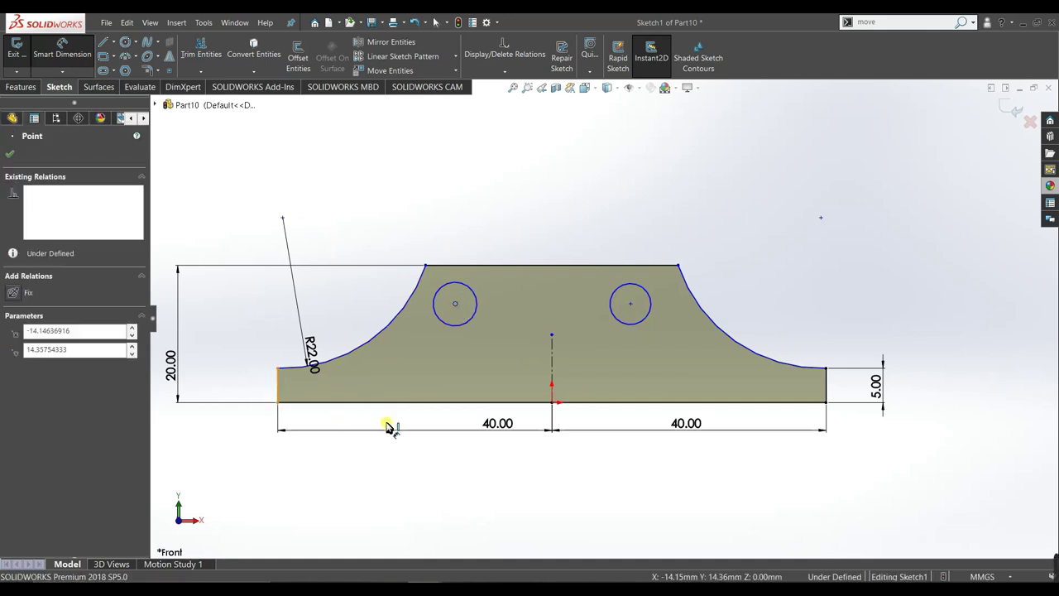
pyautogui.click(418, 467)
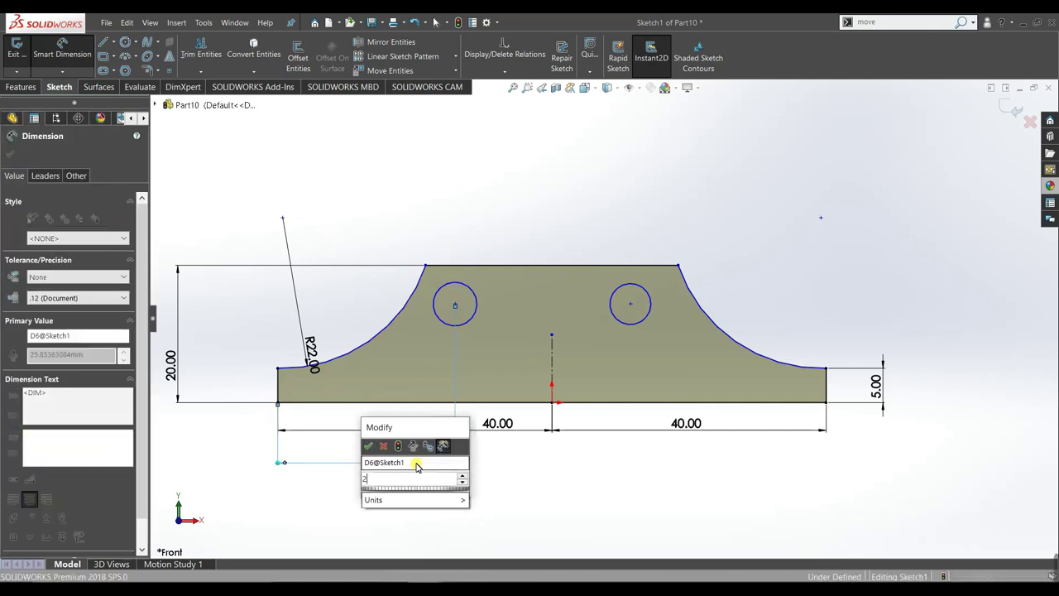
pyautogui.write('27')
pyautogui.press('Return')
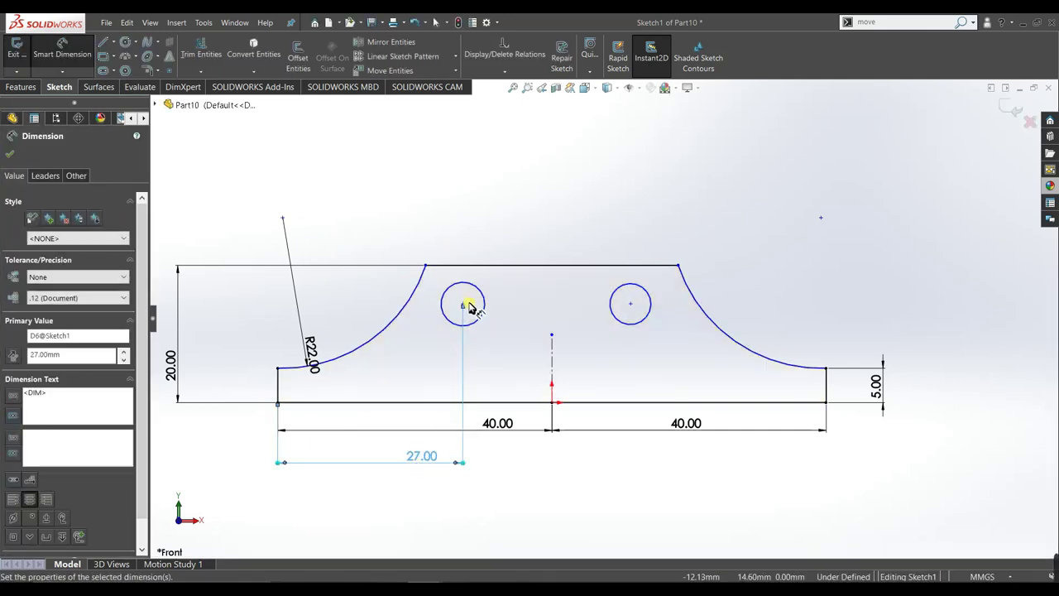
pyautogui.click(464, 306)
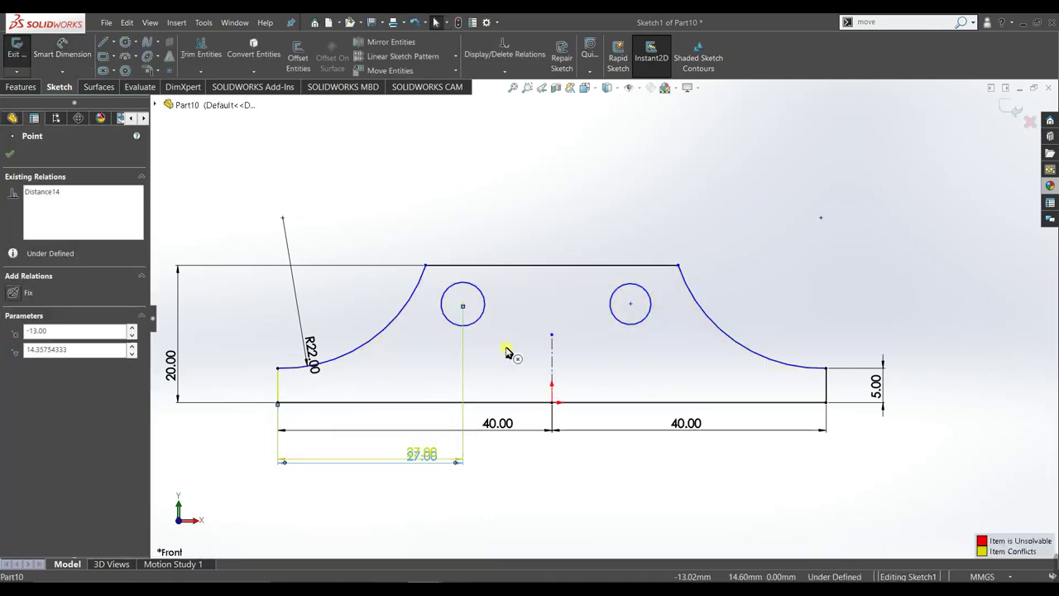
pyautogui.click(440, 407)
pyautogui.click(440, 406)
pyautogui.click(260, 237)
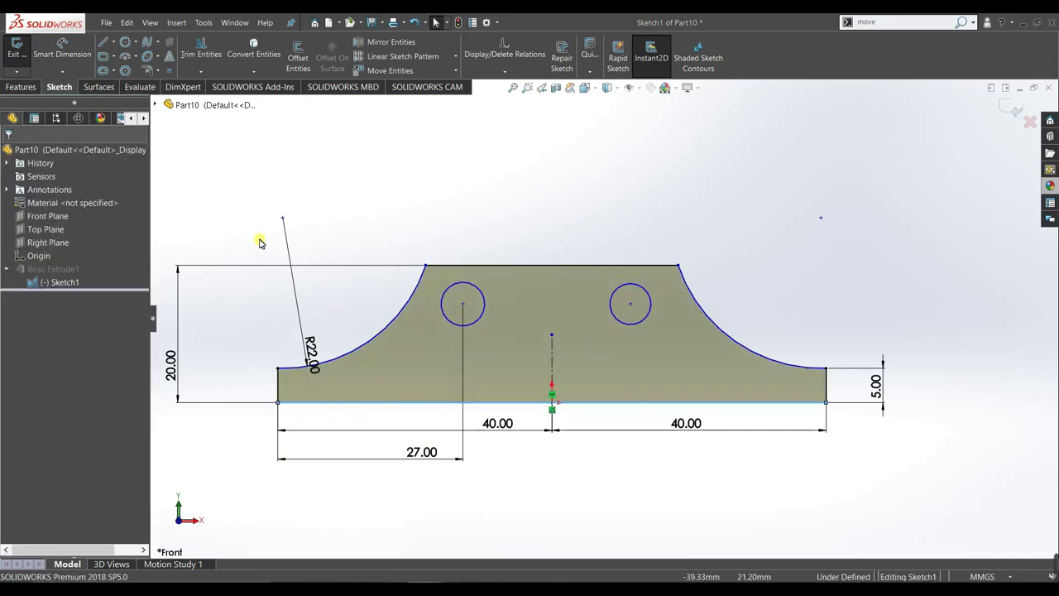
# Set the left circle's centre 13 mm above the bottom edge
pyautogui.click(52, 41)
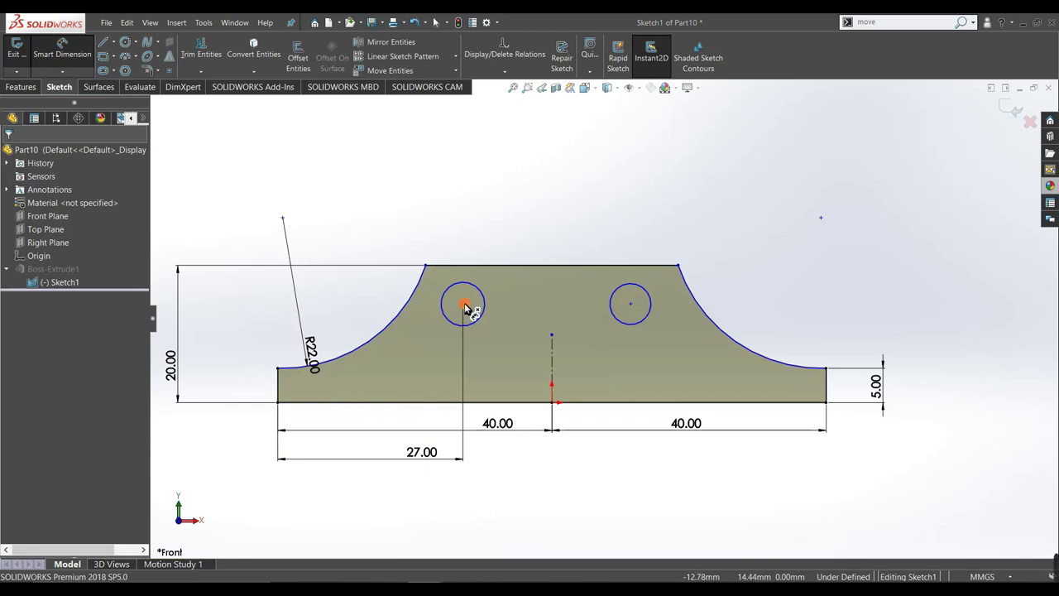
pyautogui.click(464, 305)
pyautogui.click(366, 402)
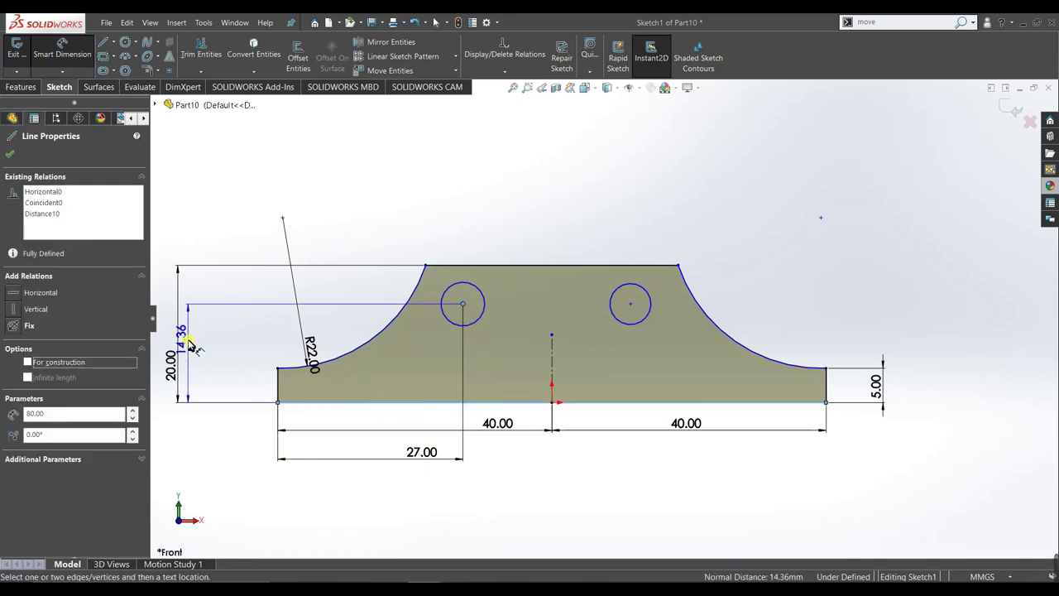
pyautogui.click(217, 343)
pyautogui.write('13')
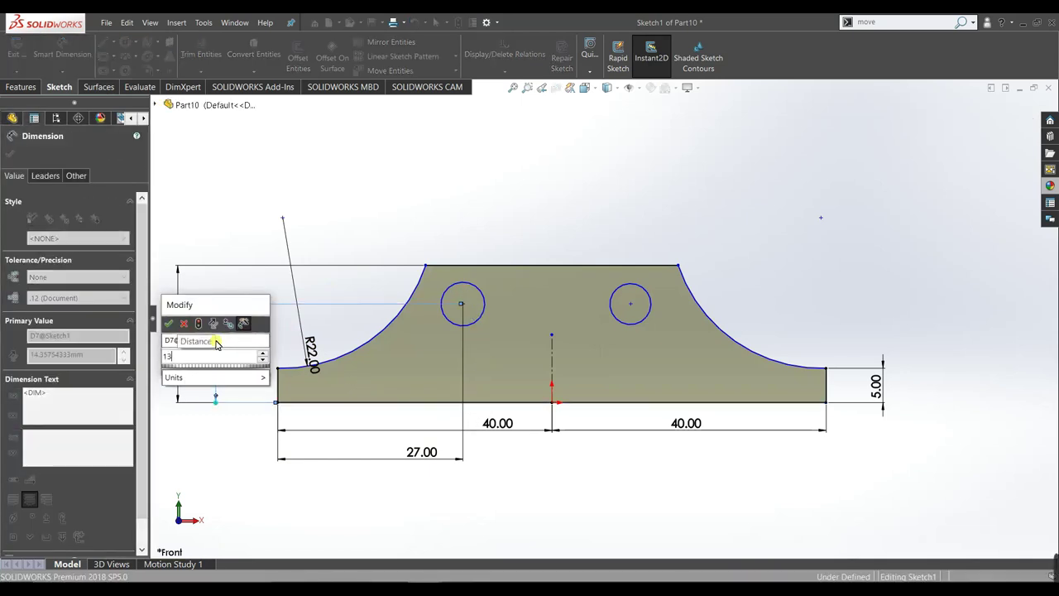
pyautogui.press('Return')
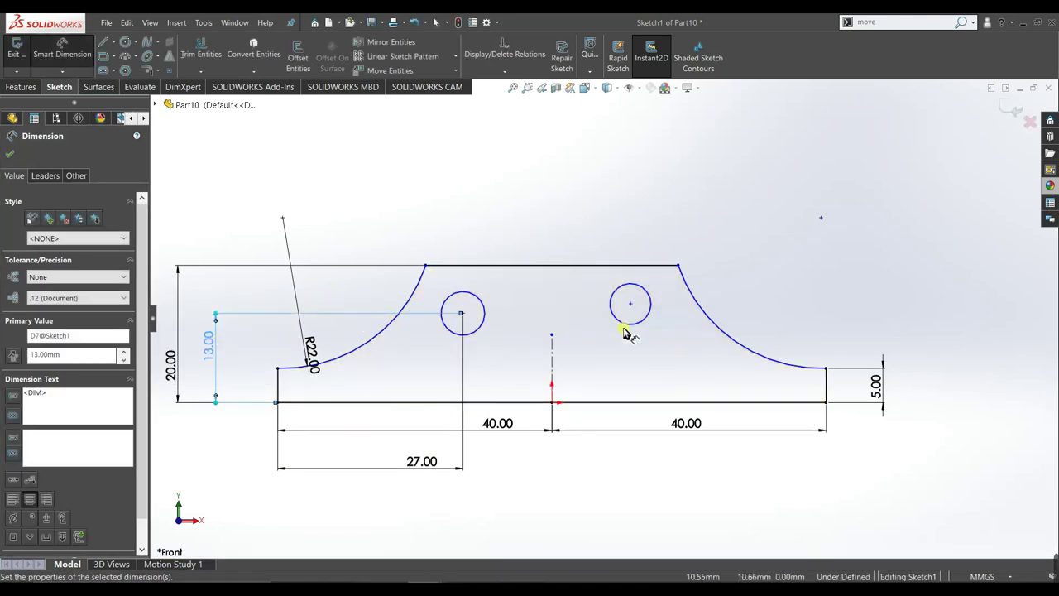
# Position the right circle 13 mm above the base and 27 mm from the right end
pyautogui.click(631, 308)
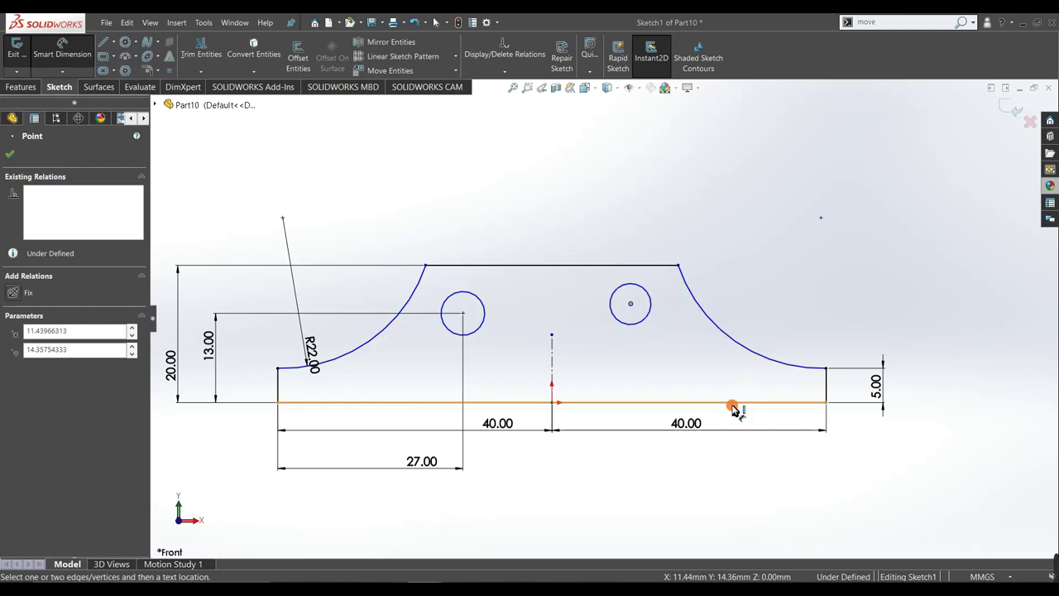
pyautogui.click(734, 403)
pyautogui.click(933, 368)
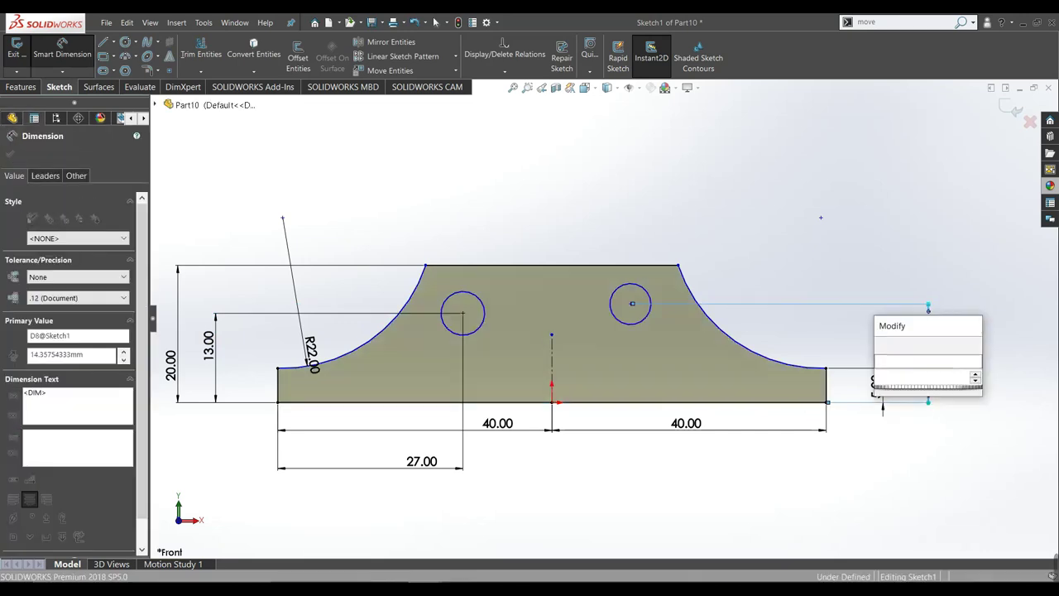
pyautogui.write('13')
pyautogui.press('Return')
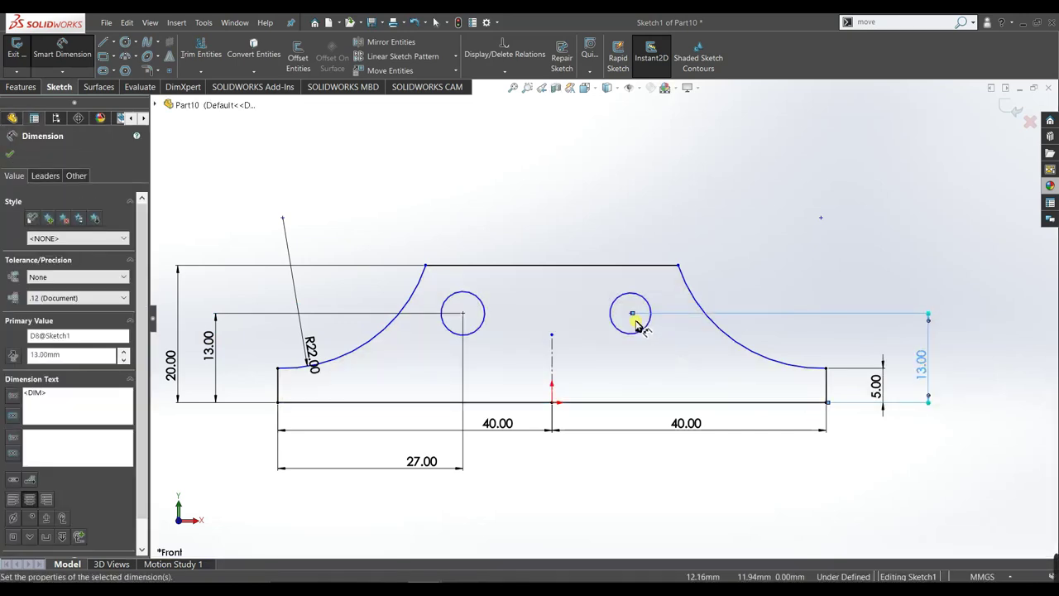
pyautogui.click(769, 268)
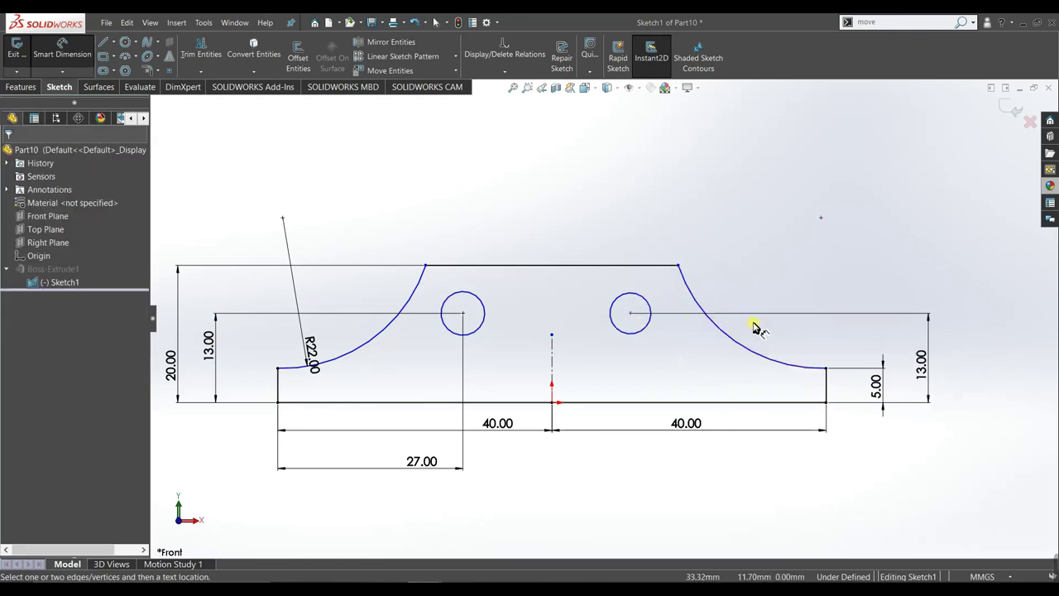
pyautogui.click(631, 312)
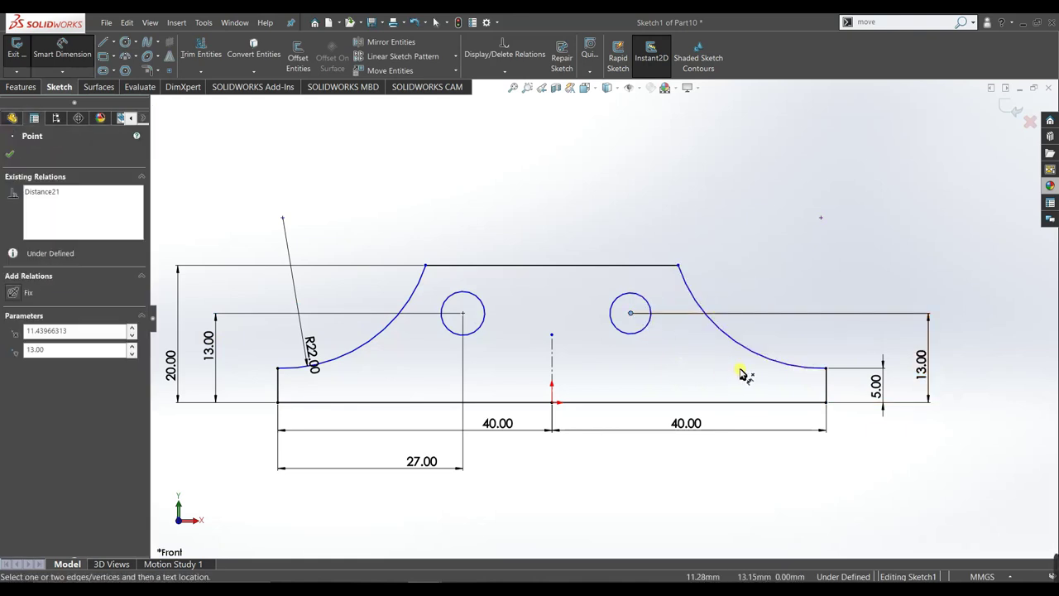
pyautogui.click(827, 387)
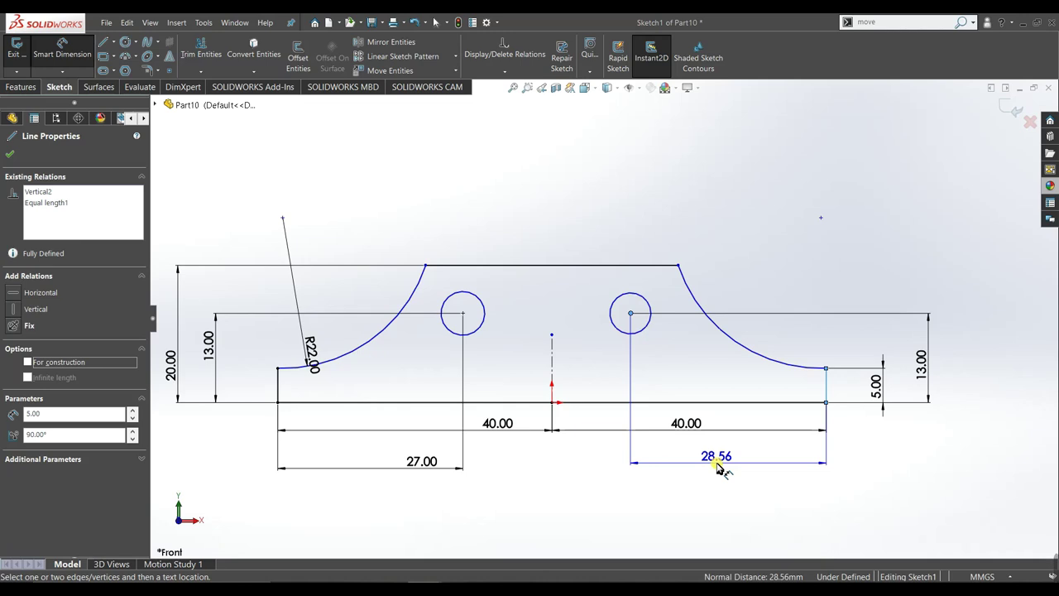
pyautogui.click(717, 468)
pyautogui.press('Return')
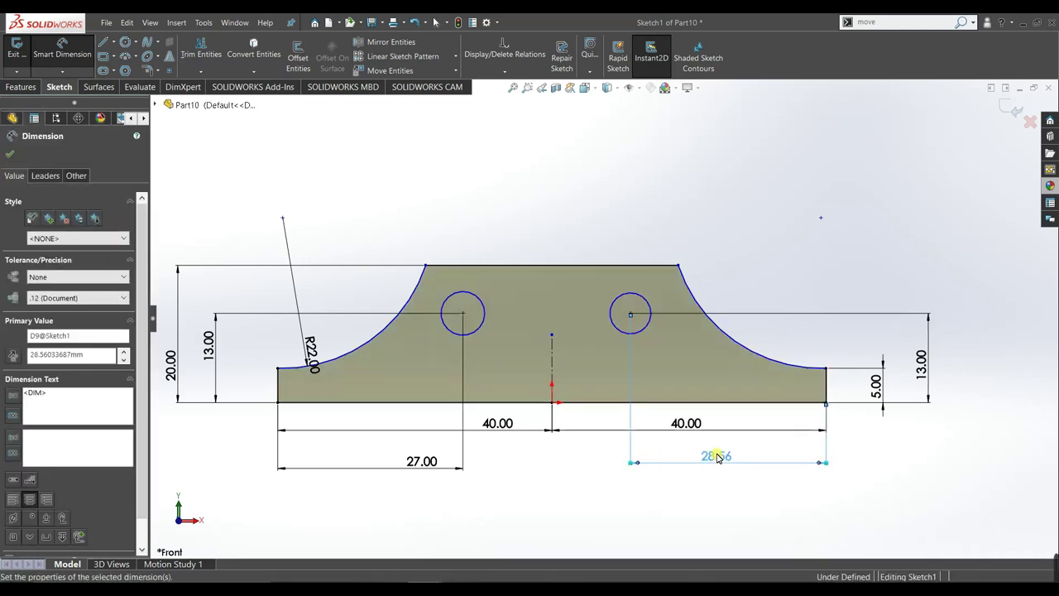
pyautogui.rightClick(770, 311)
# Give the right circle a 6 mm diameter
pyautogui.click(695, 308)
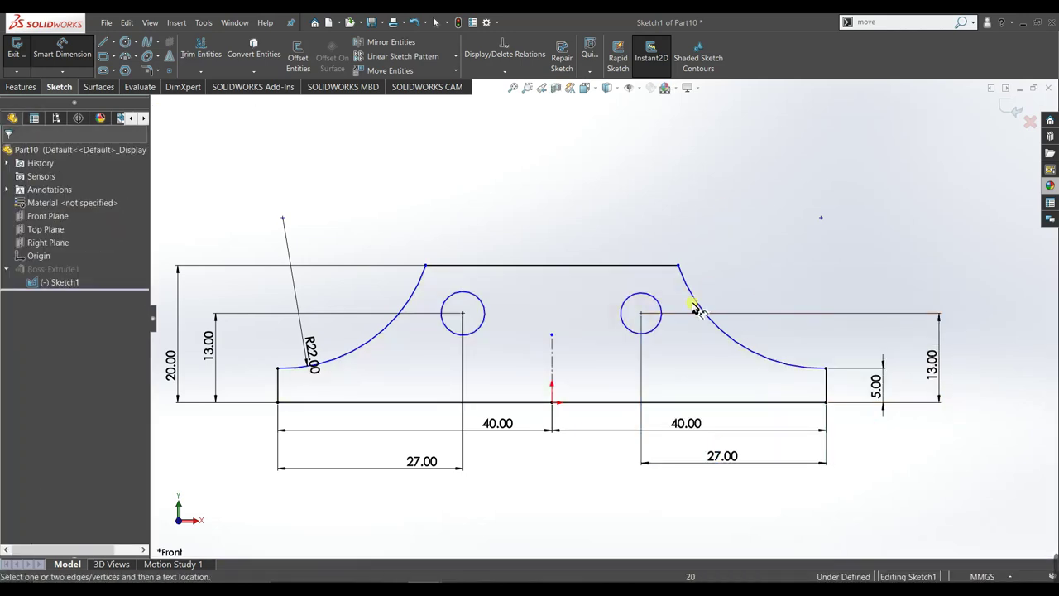
pyautogui.click(659, 308)
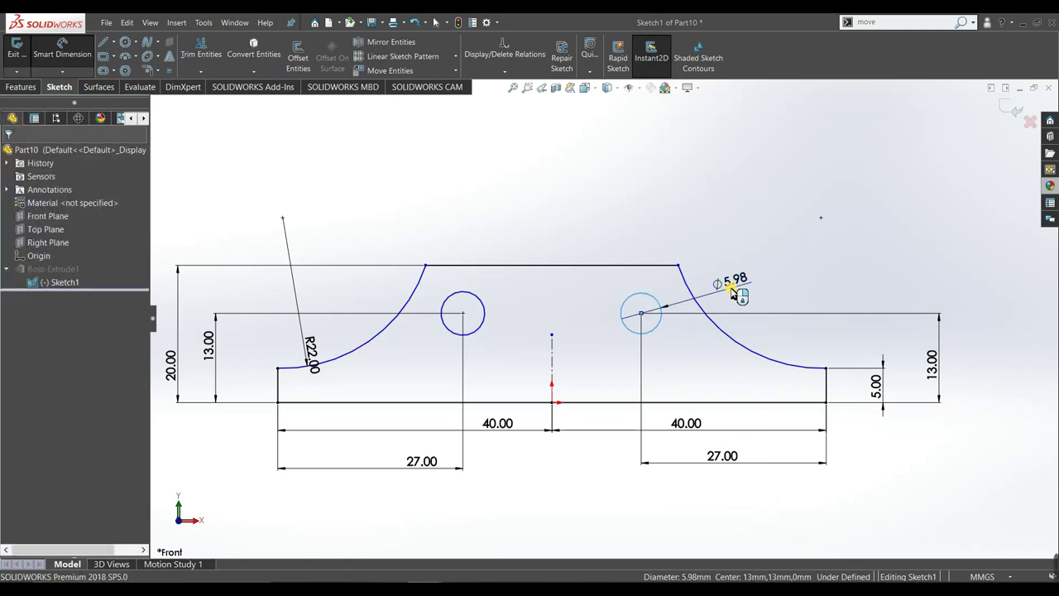
pyautogui.click(732, 290)
pyautogui.write('6')
pyautogui.press('Return')
pyautogui.rightClick(732, 232)
# Add an Equal relation between the left and right circles
pyautogui.click(757, 265)
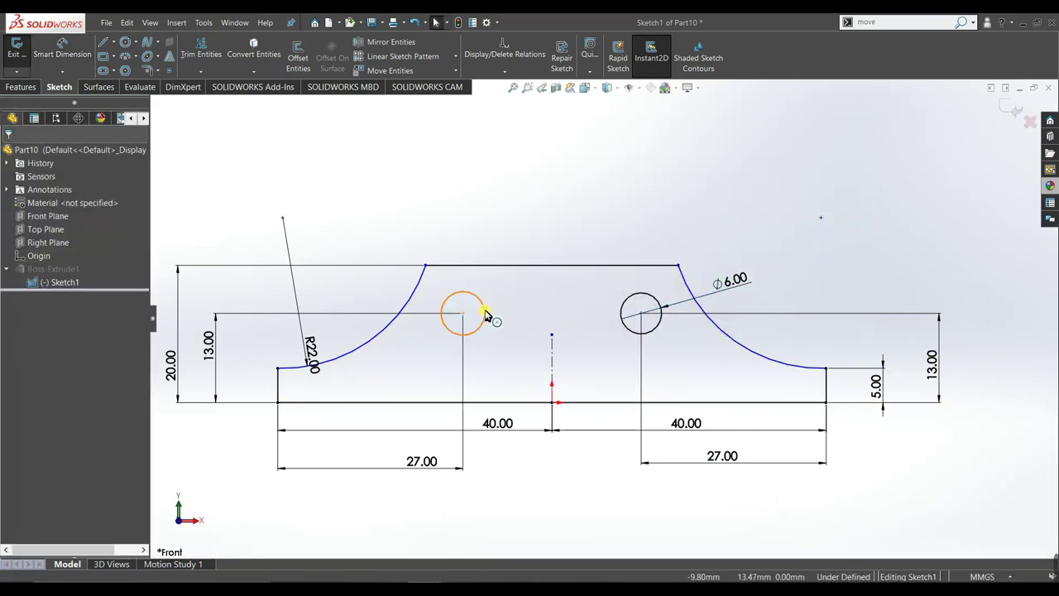
pyautogui.click(486, 315)
pyautogui.keyDown('ctrl'); pyautogui.click(621, 307); pyautogui.keyUp('ctrl')
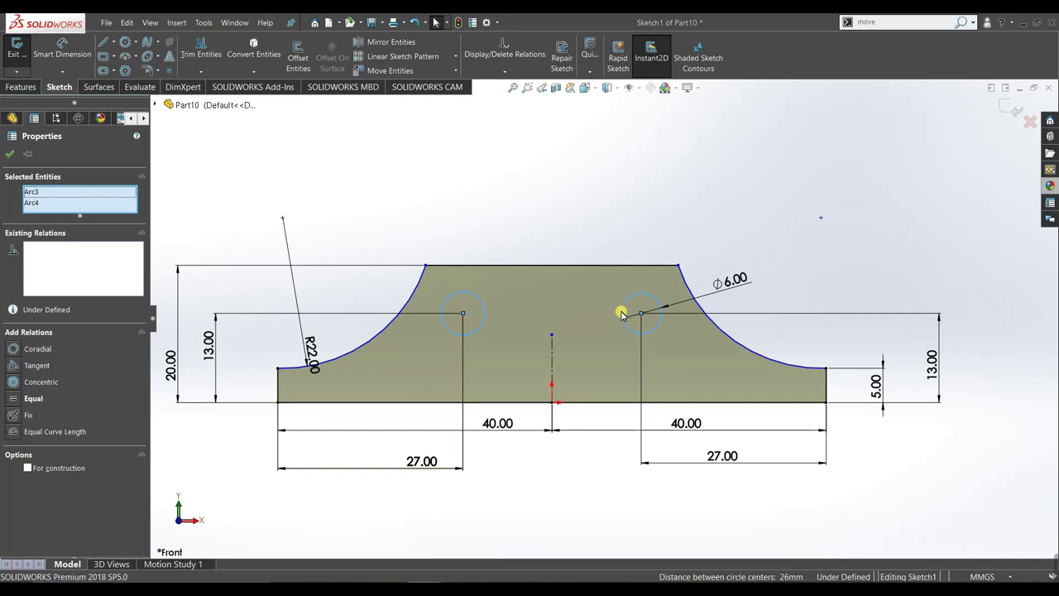
pyautogui.click(27, 398)
pyautogui.click(726, 208)
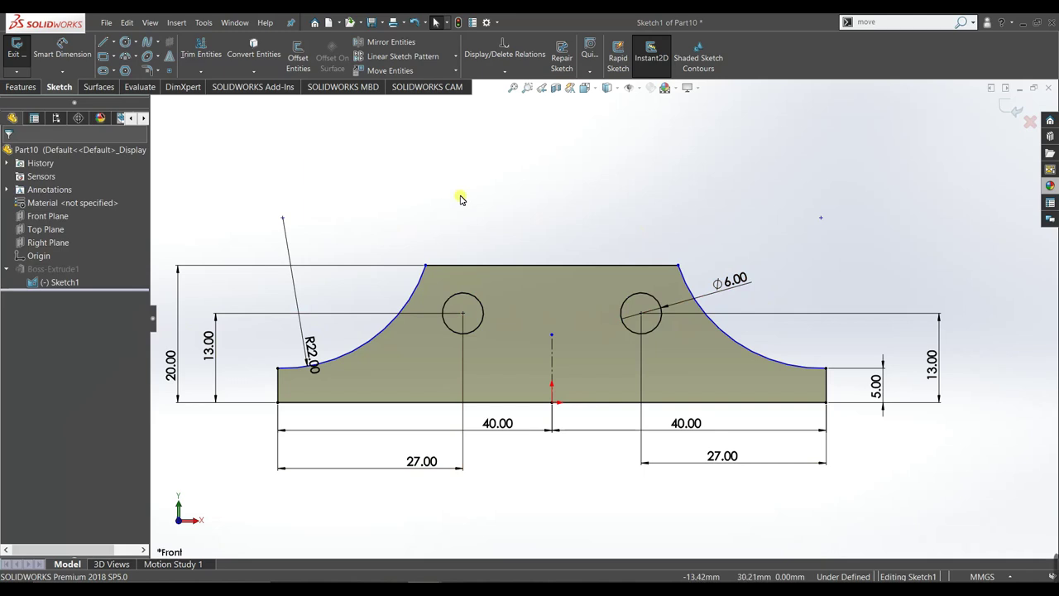
# Rebuild Boss-Extrude1 from the enclosed region, leaving two 6 mm holes through the block
pyautogui.click(1014, 119)
pyautogui.moveTo(842, 188)
pyautogui.mouseDown(button='middle')
pyautogui.moveTo(879, 237)
pyautogui.moveTo(659, 295)
pyautogui.mouseUp(button='middle')
pyautogui.click(41, 268)
pyautogui.rightClick(51, 269)
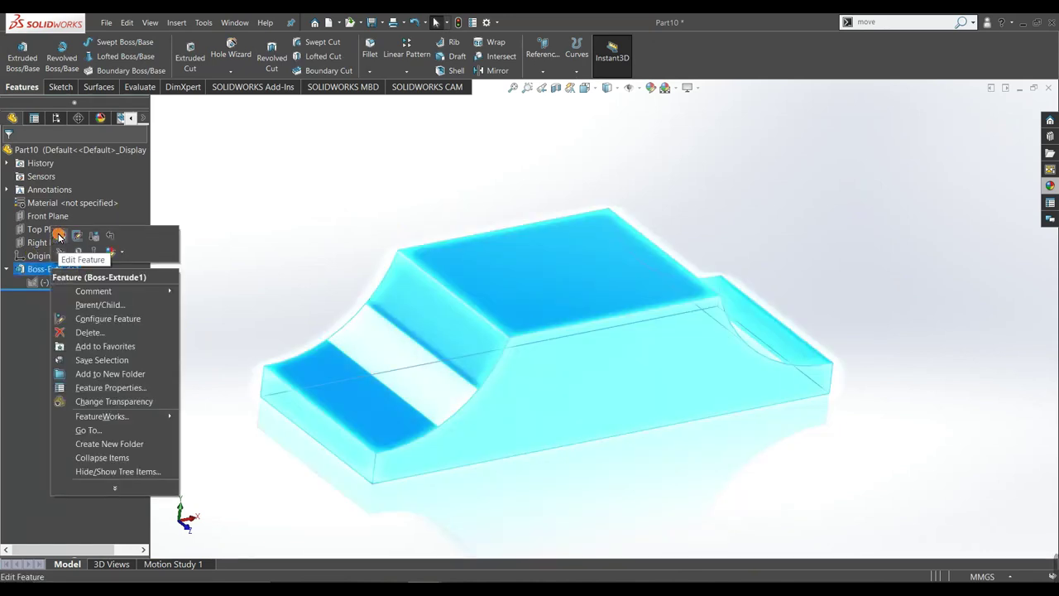
pyautogui.click(58, 236)
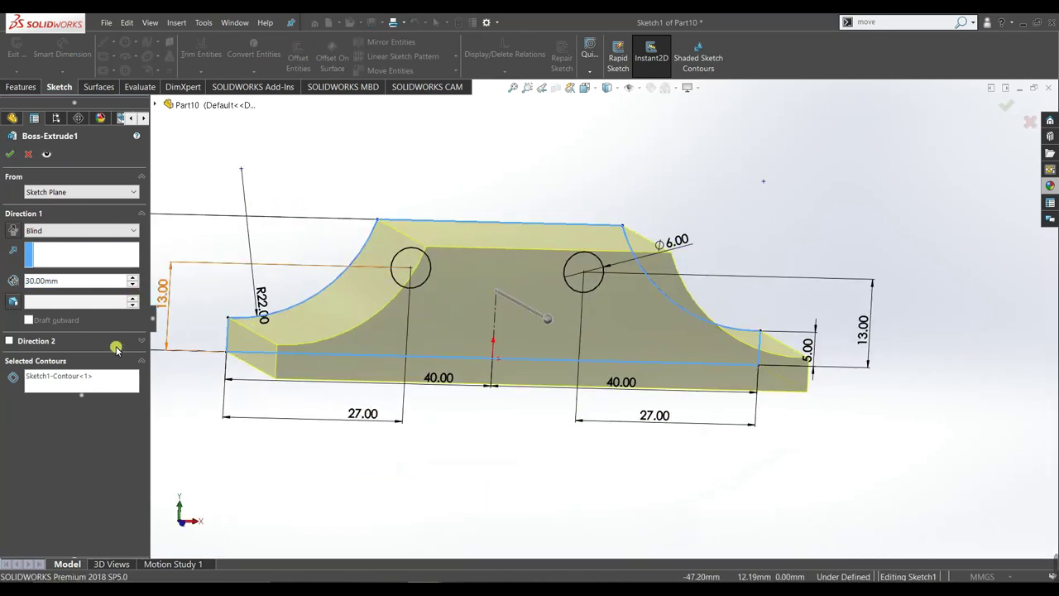
pyautogui.rightClick(115, 378)
pyautogui.click(140, 385)
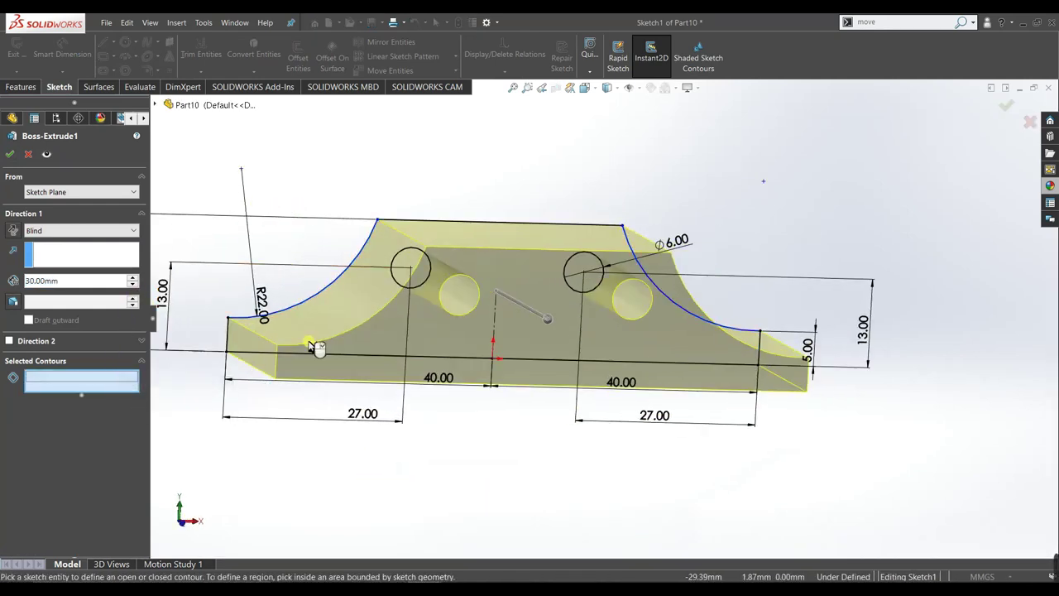
pyautogui.click(377, 344)
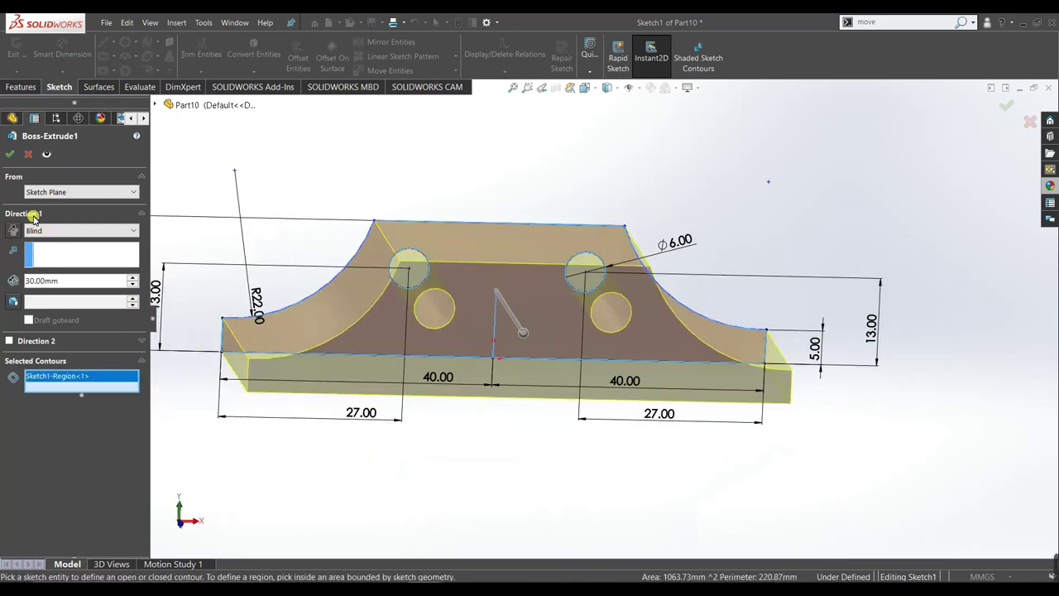
pyautogui.click(8, 155)
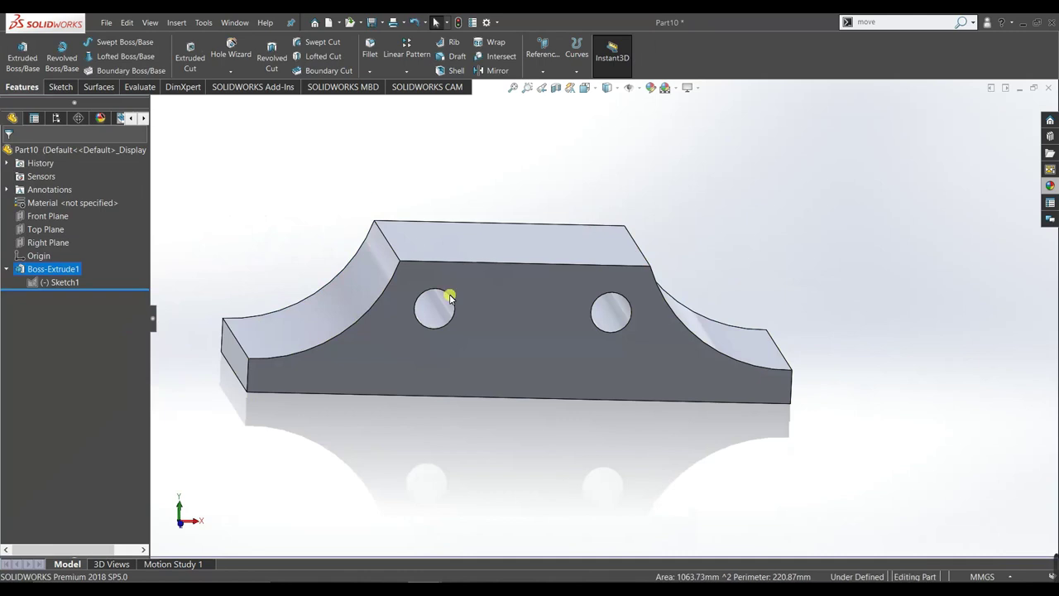
# Orbit to an angled view and open Sketch2 on the Right Plane
pyautogui.moveTo(450, 300); pyautogui.dragTo(503, 310, button='middle')
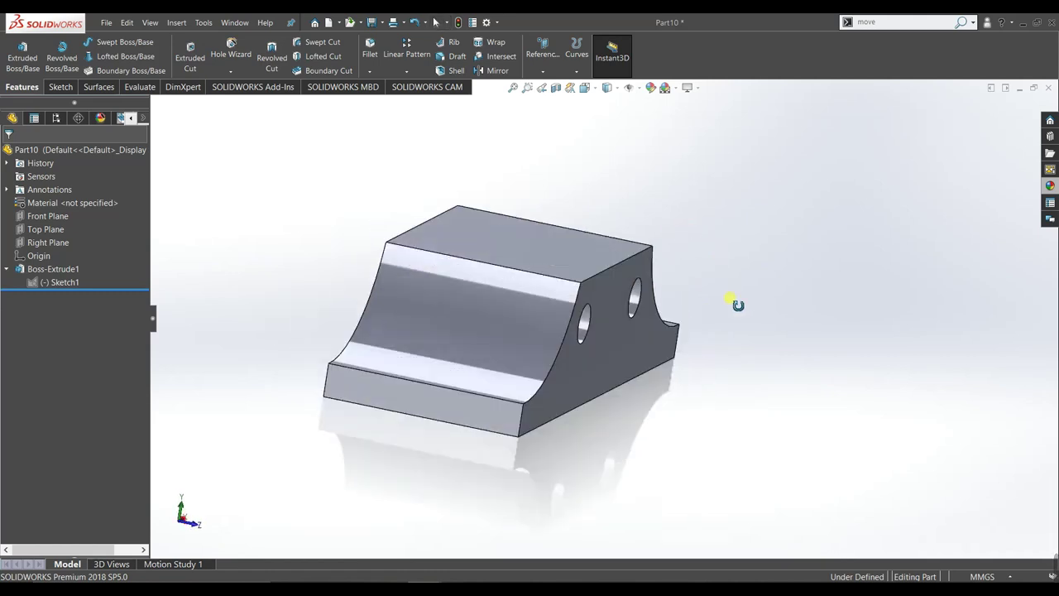
pyautogui.moveTo(671, 229); pyautogui.dragTo(737, 303, button='middle')
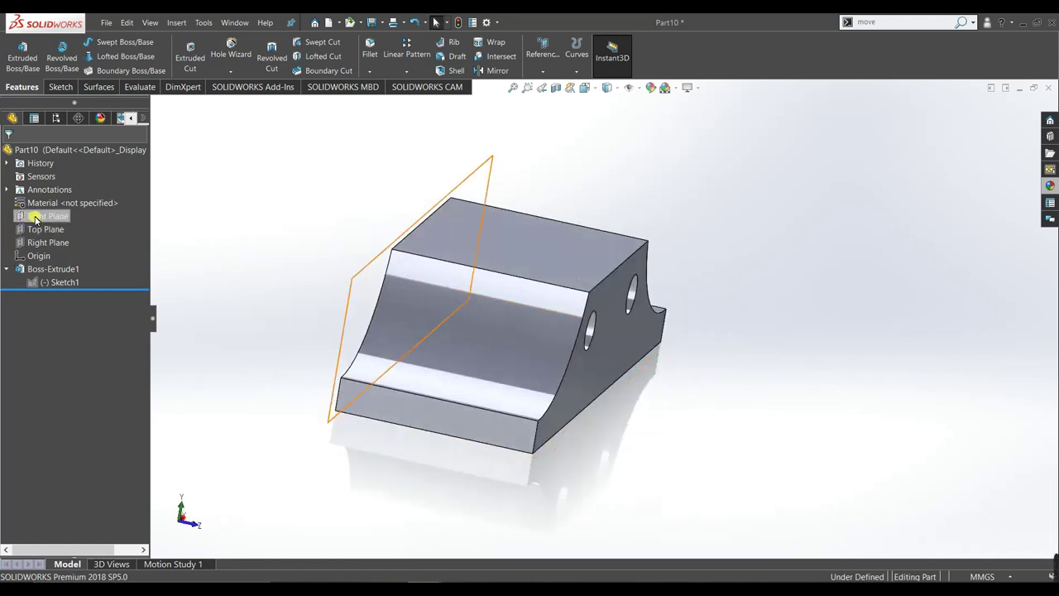
pyautogui.click(38, 243)
pyautogui.click(50, 231)
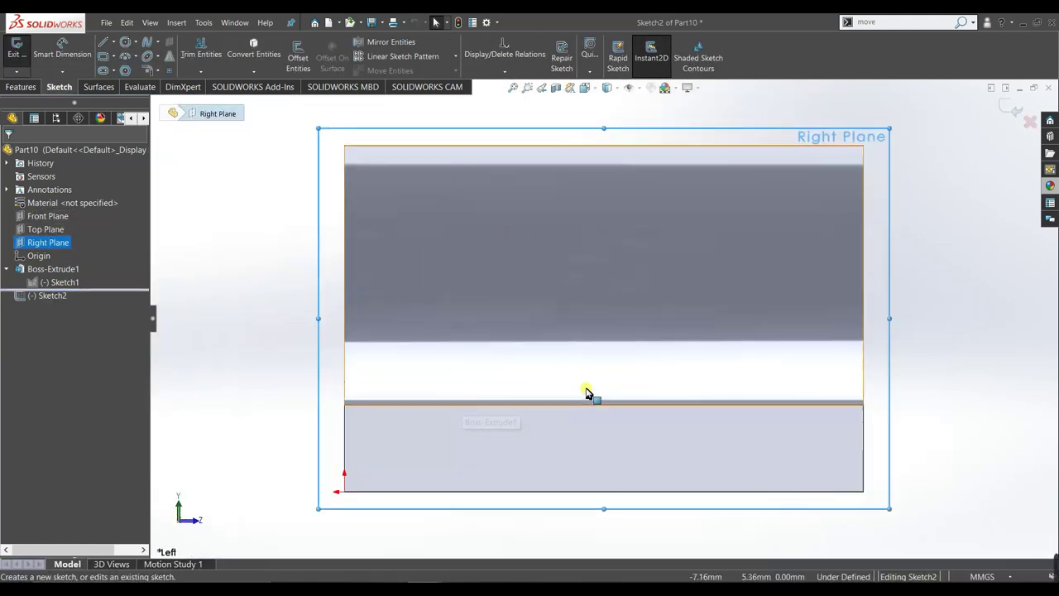
# Draw a corner rectangle over the part and dimension its height to 19.40 mm
pyautogui.click(103, 55)
pyautogui.click(507, 218)
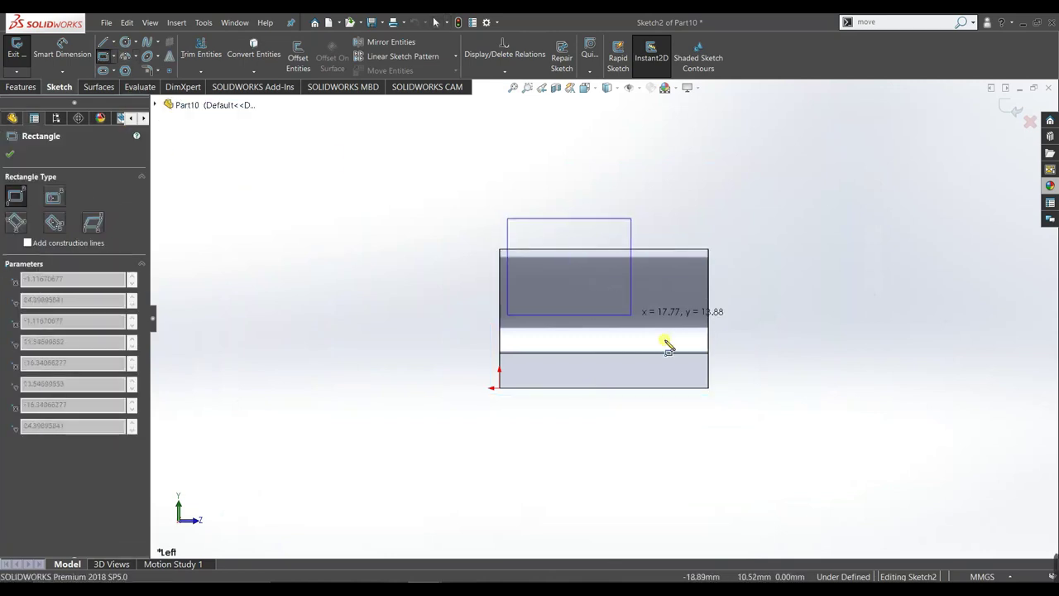
pyautogui.click(690, 353)
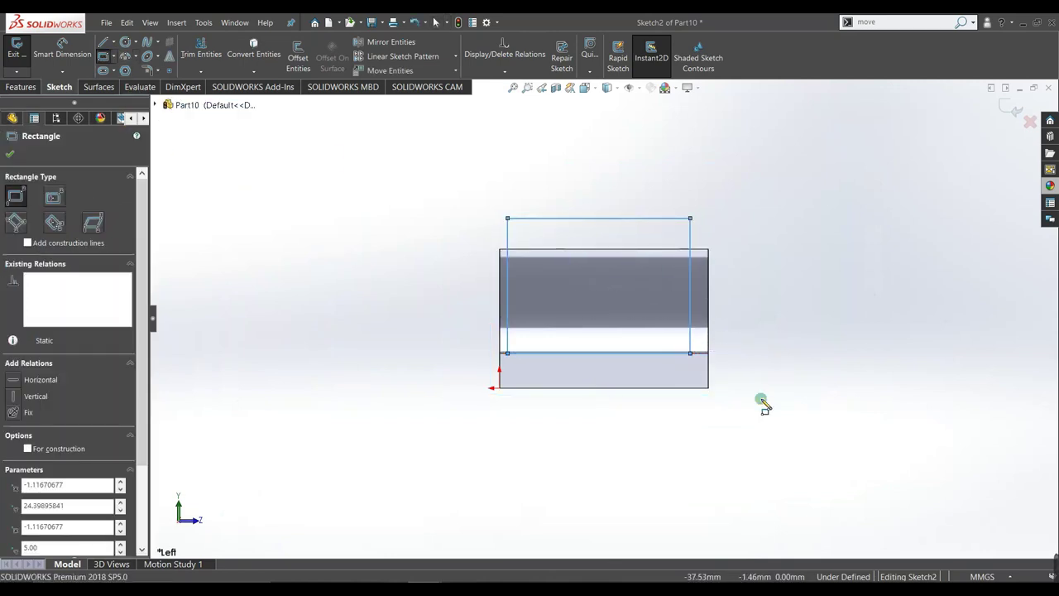
pyautogui.moveTo(761, 406); pyautogui.dragTo(761, 269, button='right')
pyautogui.click(678, 298)
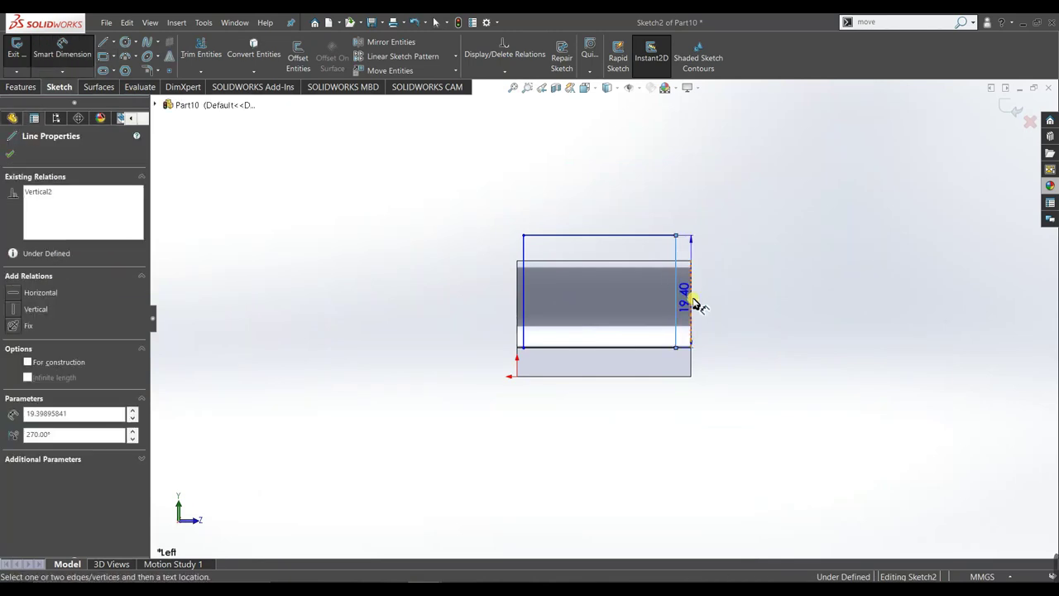
pyautogui.click(690, 301)
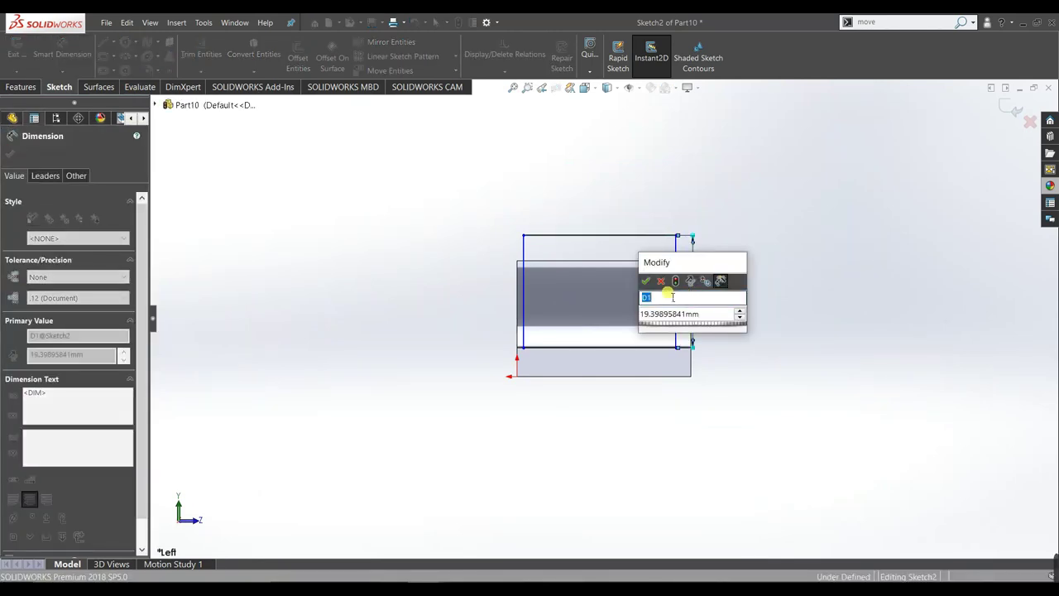
pyautogui.click(660, 285)
pyautogui.scroll(-2, 637, 321)
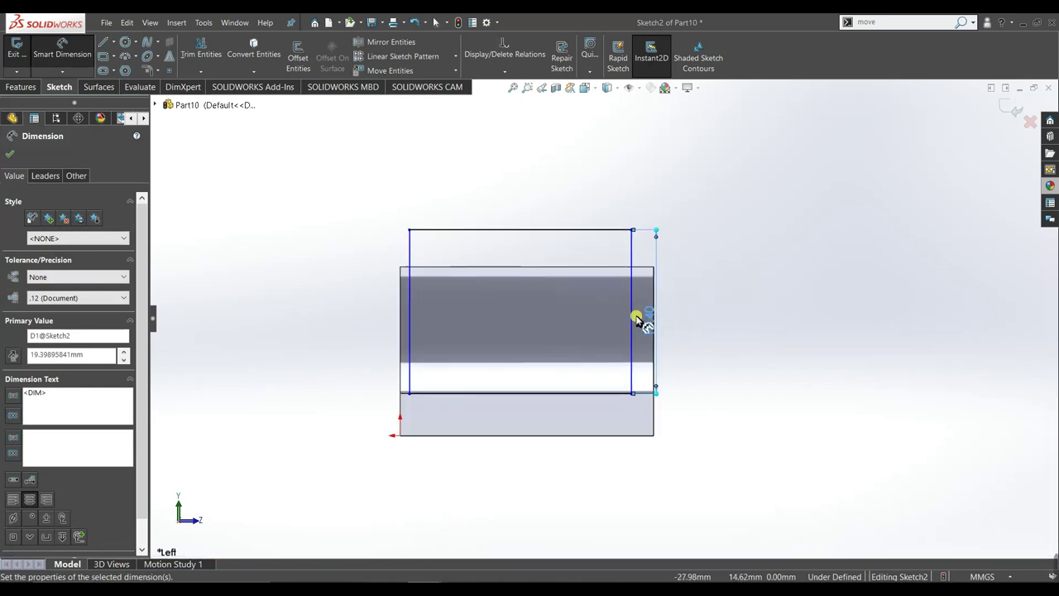
pyautogui.click(177, 124)
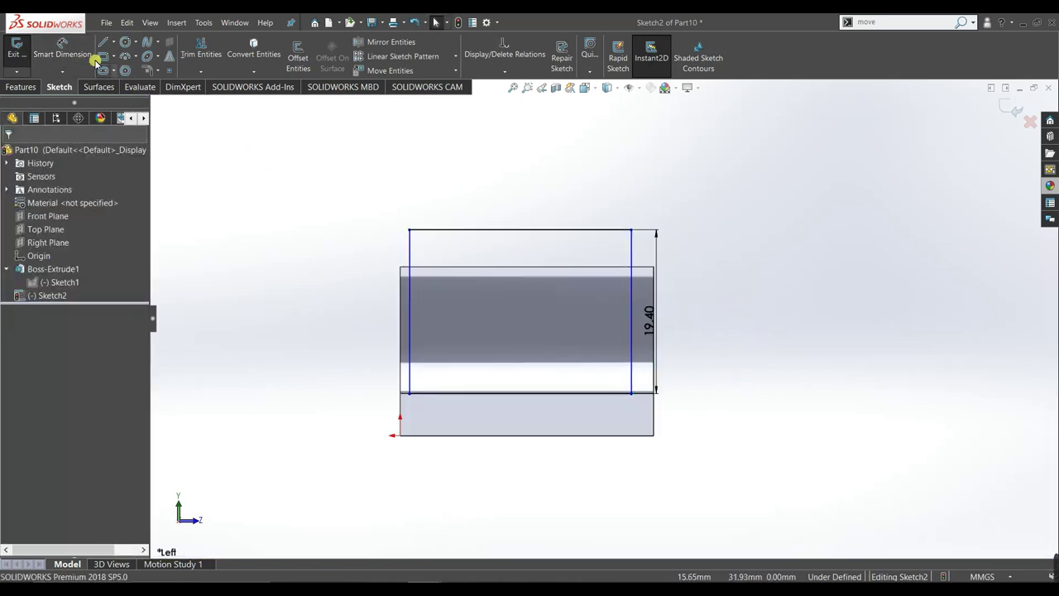
pyautogui.press('Escape')
# Inset the rectangle's right edge 5 mm from the part's right edge
pyautogui.click(644, 365)
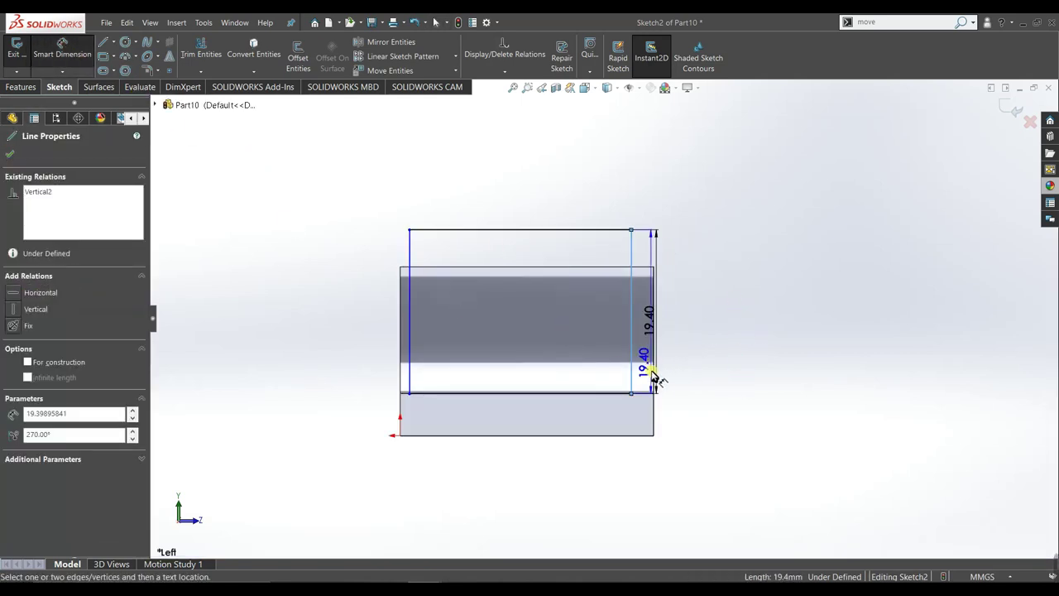
pyautogui.scroll(-2, 653, 386)
pyautogui.scroll(-2, 628, 349)
pyautogui.click(656, 325)
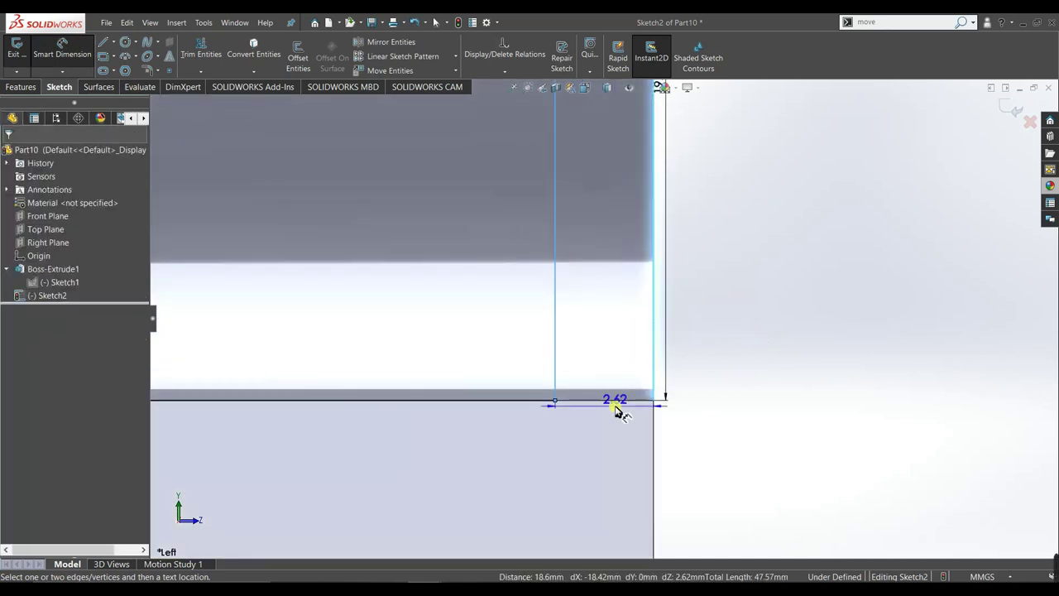
pyautogui.scroll(2, 619, 389)
pyautogui.scroll(2, 612, 356)
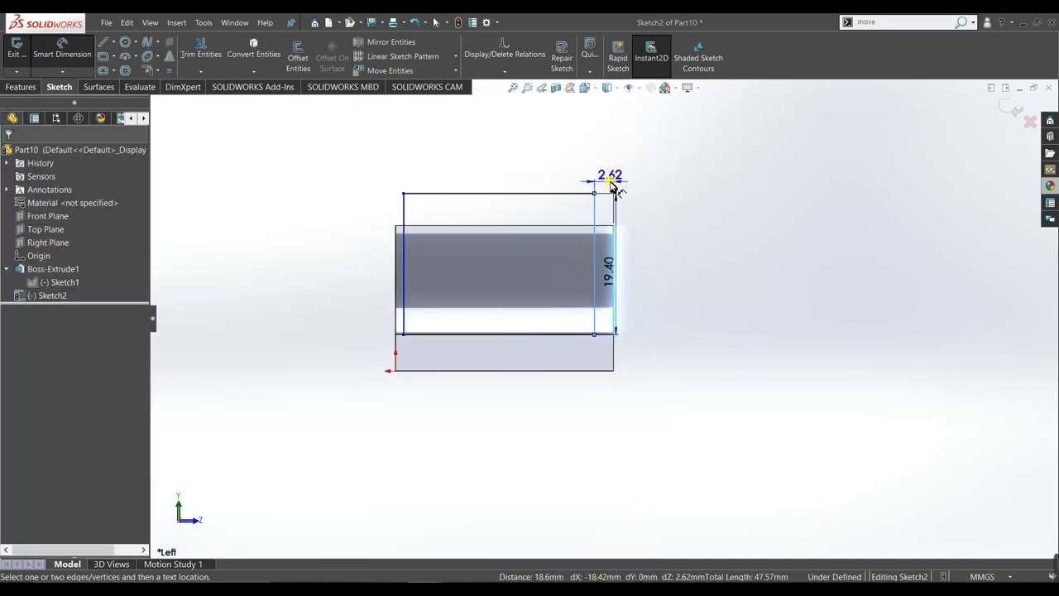
pyautogui.click(612, 187)
pyautogui.write('5.00mm')
pyautogui.press('Return')
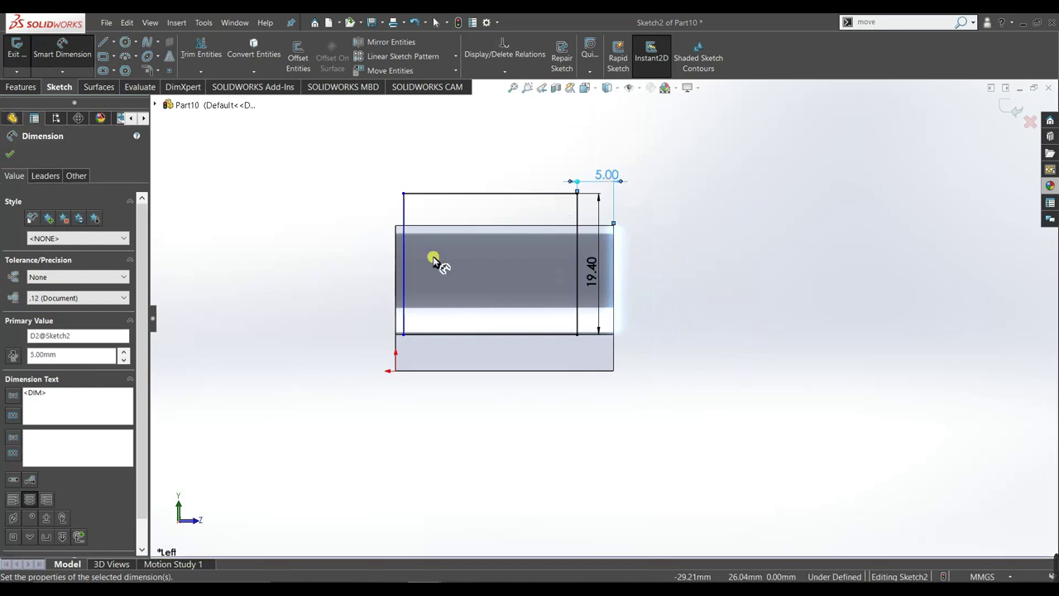
# Inset the rectangle's left edge 5 mm from the part's left edge
pyautogui.scroll(-2, 388, 256)
pyautogui.scroll(-2, 393, 261)
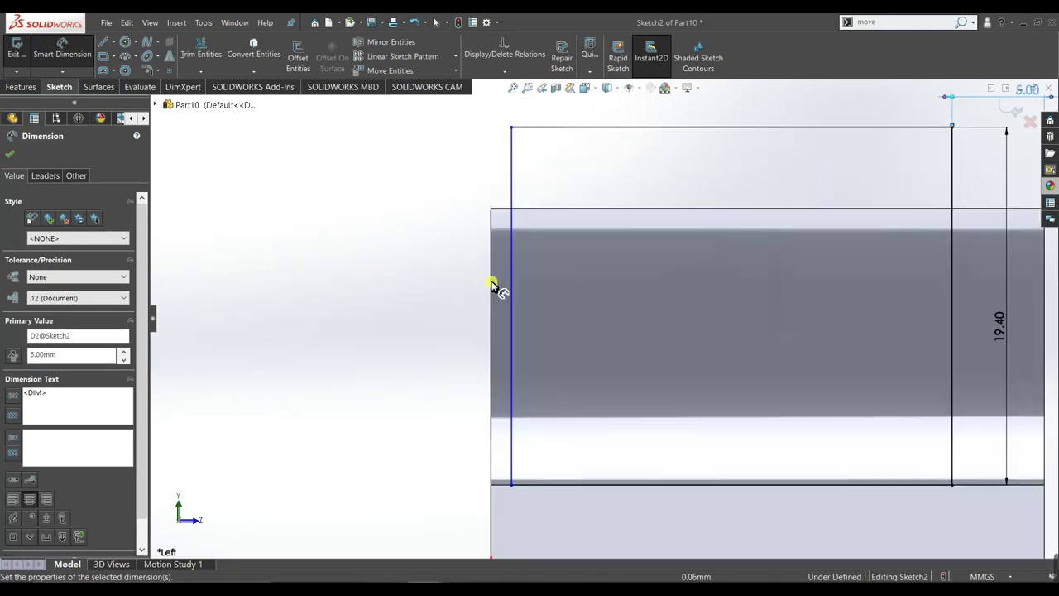
pyautogui.click(492, 284)
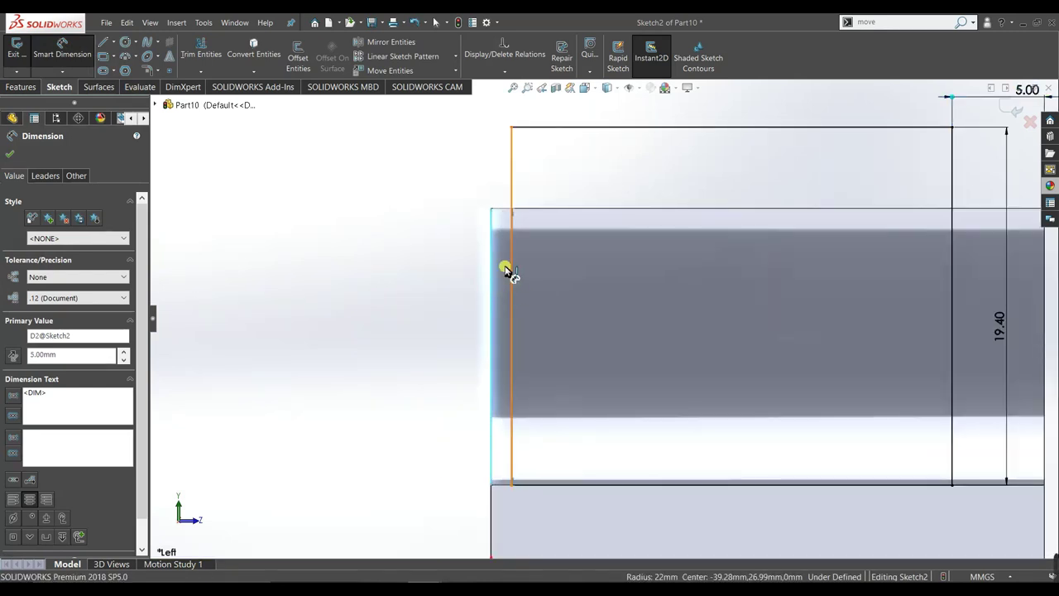
pyautogui.click(505, 242)
pyautogui.click(500, 197)
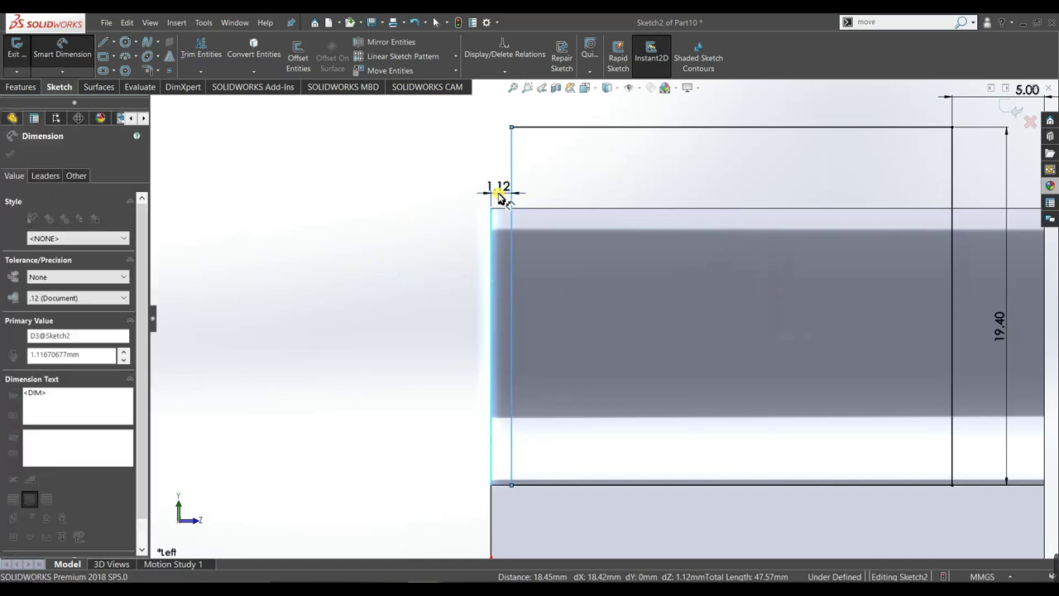
pyautogui.write('5')
pyautogui.press('Return')
pyautogui.click(9, 154)
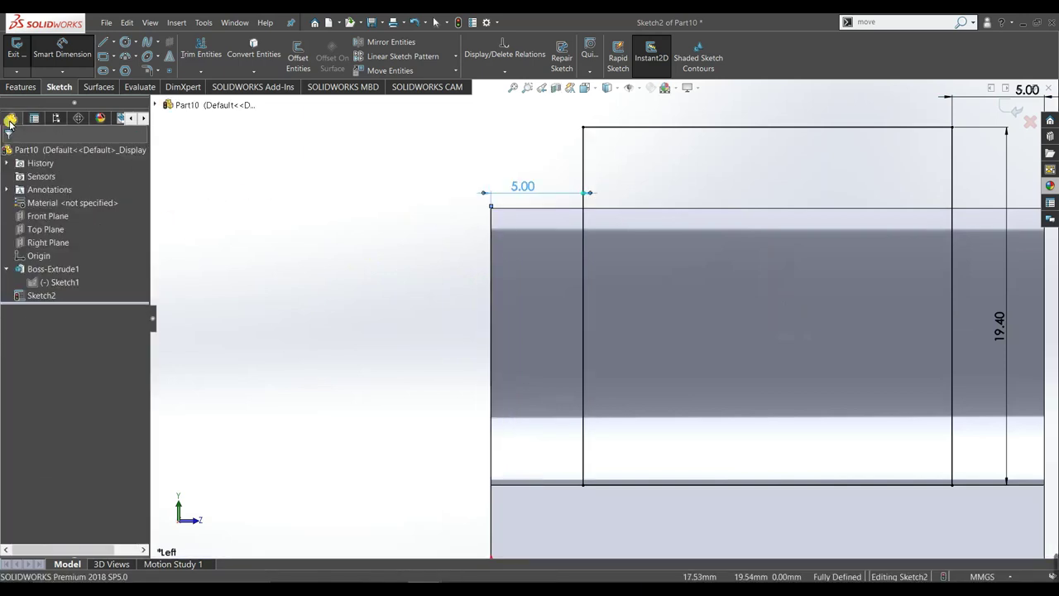
# Extruded-cut the rectangle Through All - Both directions to carve the channel
pyautogui.click(21, 86)
pyautogui.click(190, 71)
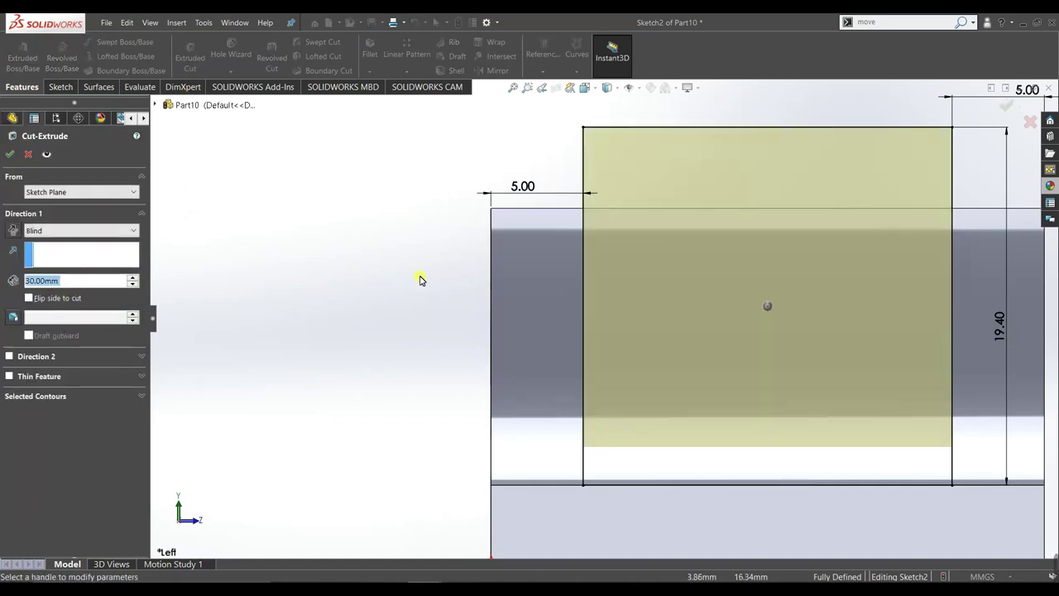
pyautogui.press('z')
pyautogui.click(123, 211)
pyautogui.click(49, 239)
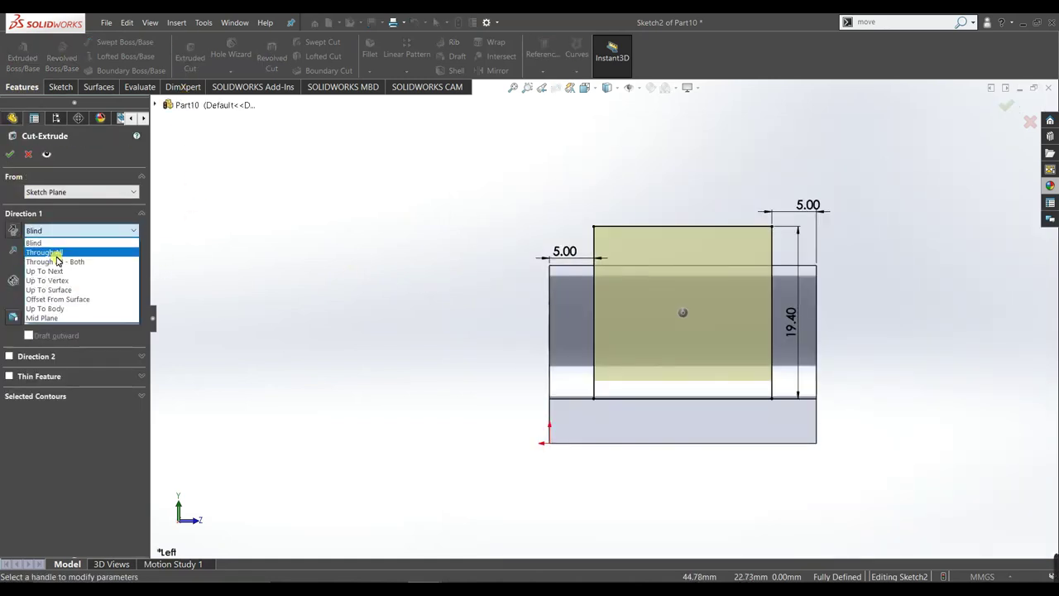
pyautogui.click(51, 257)
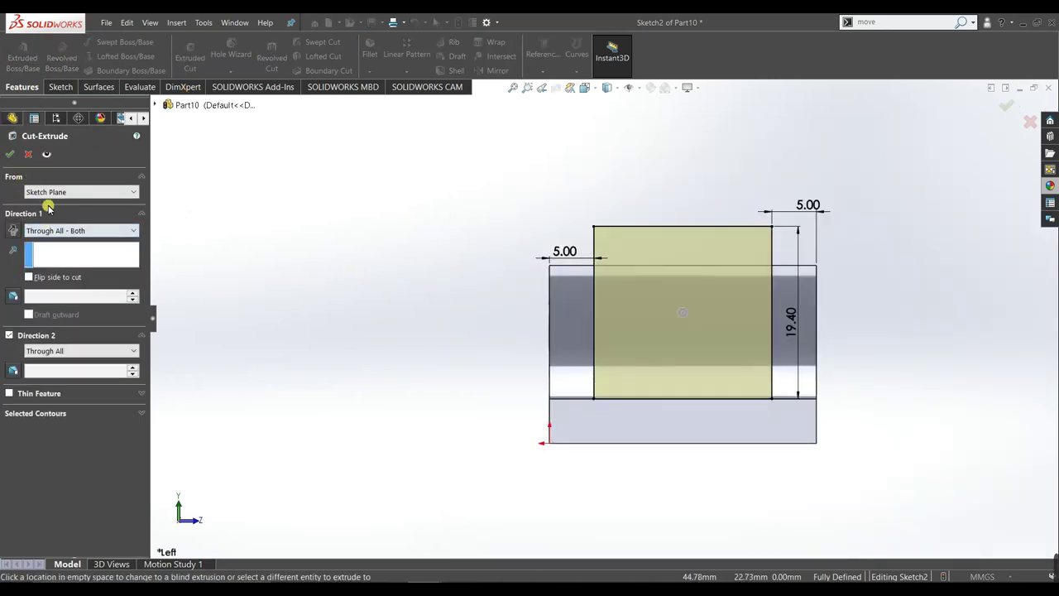
pyautogui.click(13, 158)
# Orbit and zoom to inspect the new channel from a steep tilted angle
pyautogui.moveTo(464, 311)
pyautogui.mouseDown(button='middle')
pyautogui.moveTo(417, 451)
pyautogui.moveTo(543, 485)
pyautogui.moveTo(485, 425)
pyautogui.moveTo(472, 434)
pyautogui.moveTo(395, 409)
pyautogui.moveTo(376, 422)
pyautogui.moveTo(428, 374)
pyautogui.moveTo(442, 336)
pyautogui.moveTo(378, 359)
pyautogui.moveTo(574, 386)
pyautogui.mouseUp(button='middle')
pyautogui.scroll(-5, 480, 330)
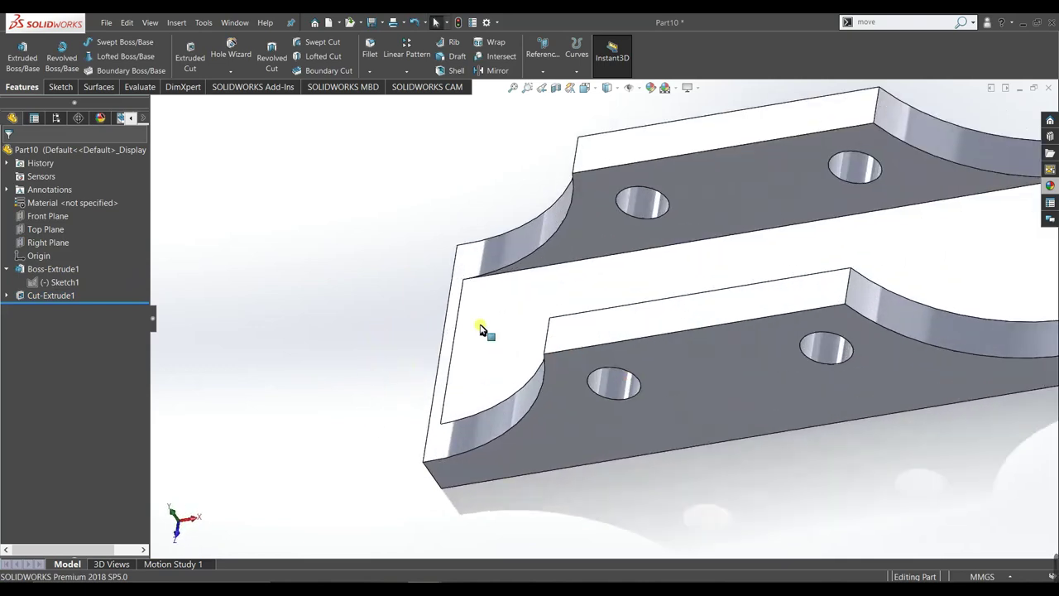
pyautogui.scroll(-3, 497, 333)
pyautogui.scroll(-2, 496, 326)
pyautogui.scroll(4, 465, 355)
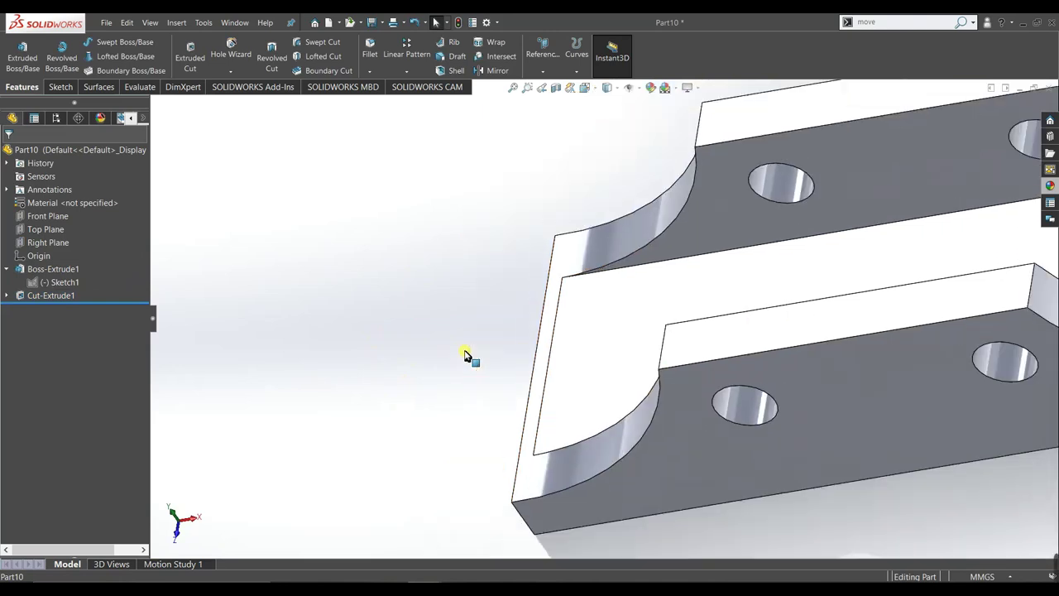
pyautogui.scroll(3, 465, 354)
pyautogui.moveTo(456, 439)
pyautogui.mouseDown(button='middle')
pyautogui.moveTo(503, 421)
pyautogui.moveTo(560, 439)
pyautogui.moveTo(610, 459)
pyautogui.moveTo(600, 492)
pyautogui.mouseUp(button='middle')
# Apply the cast iron appearance to the whole bracket
pyautogui.click(1051, 186)
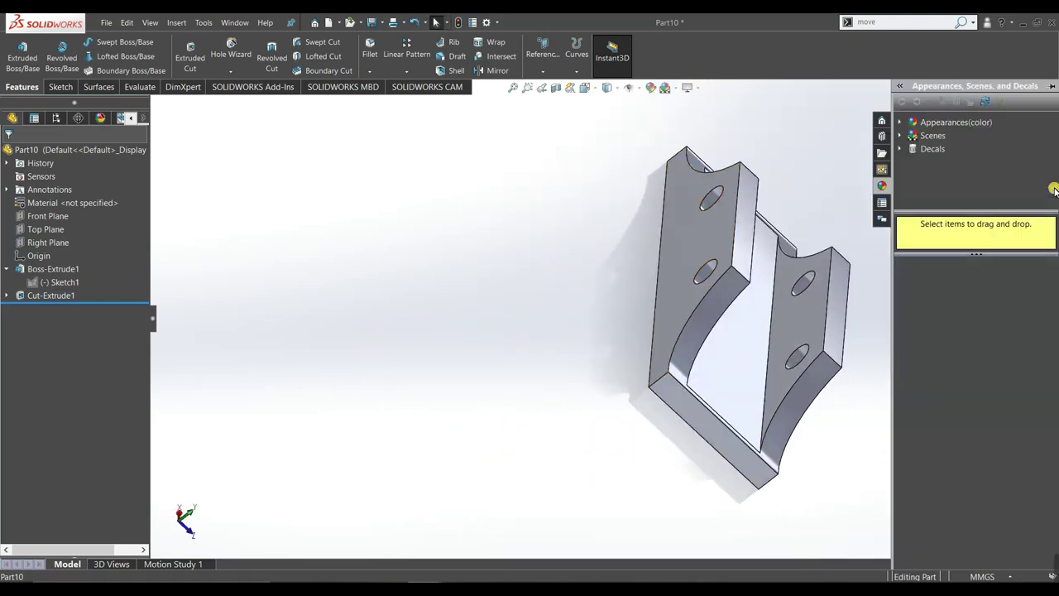
pyautogui.click(923, 123)
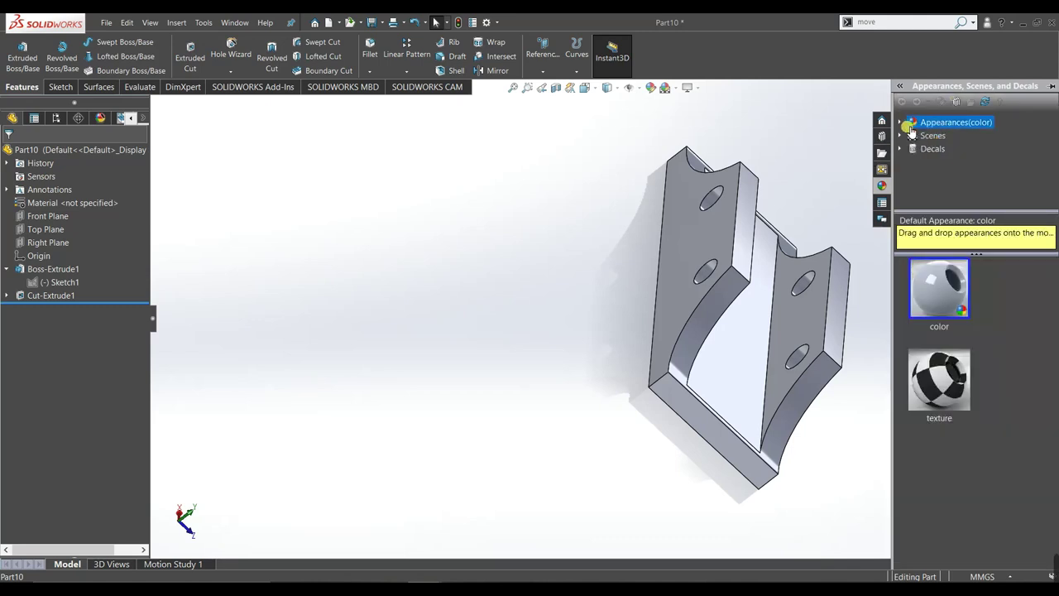
pyautogui.click(901, 123)
pyautogui.click(914, 149)
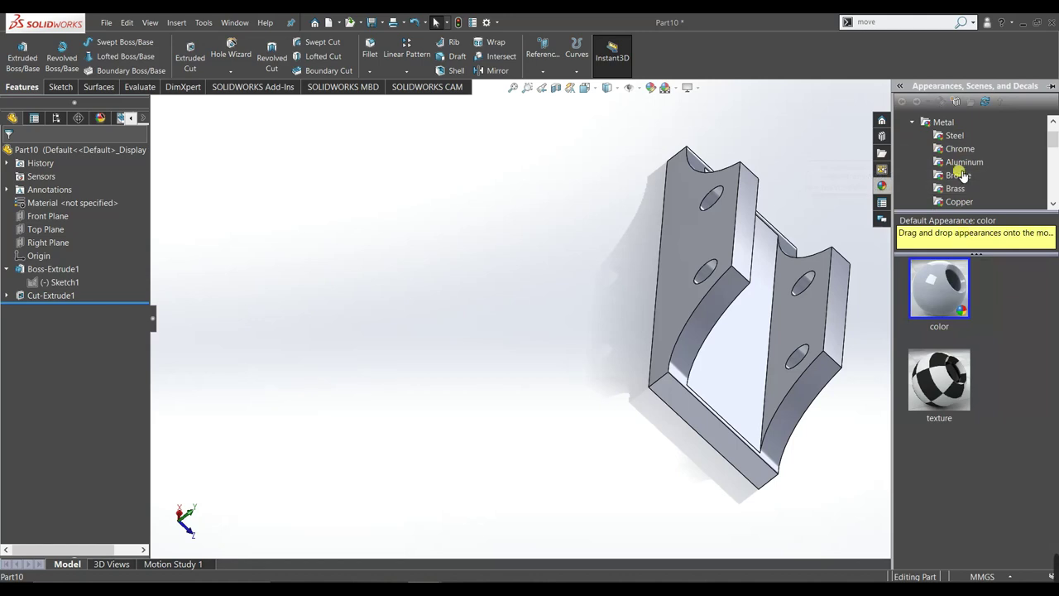
pyautogui.scroll(-2, 960, 186)
pyautogui.click(941, 177)
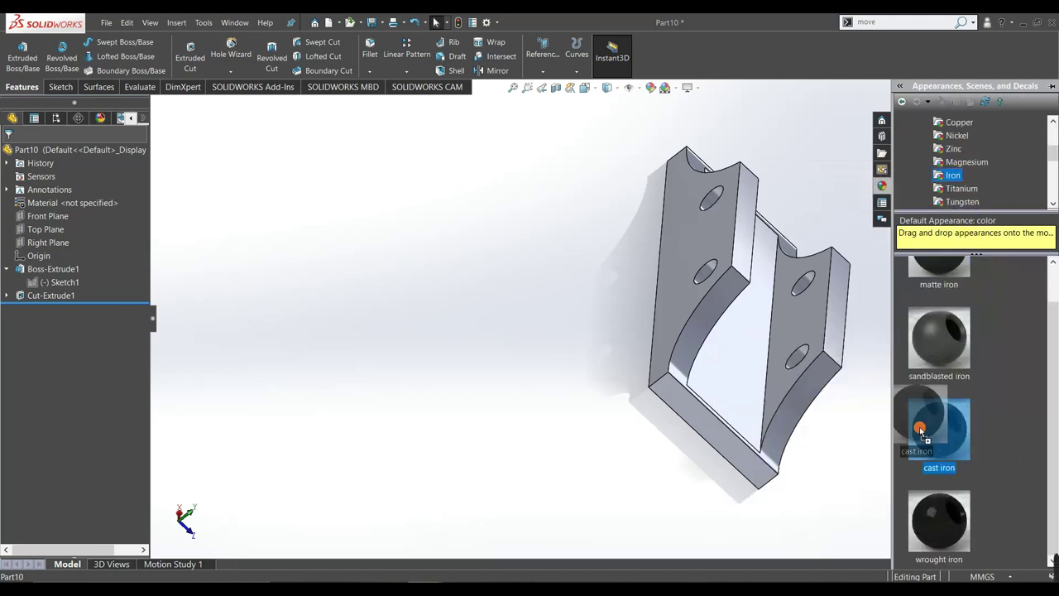
pyautogui.moveTo(939, 463); pyautogui.dragTo(753, 361)
pyautogui.click(762, 359)
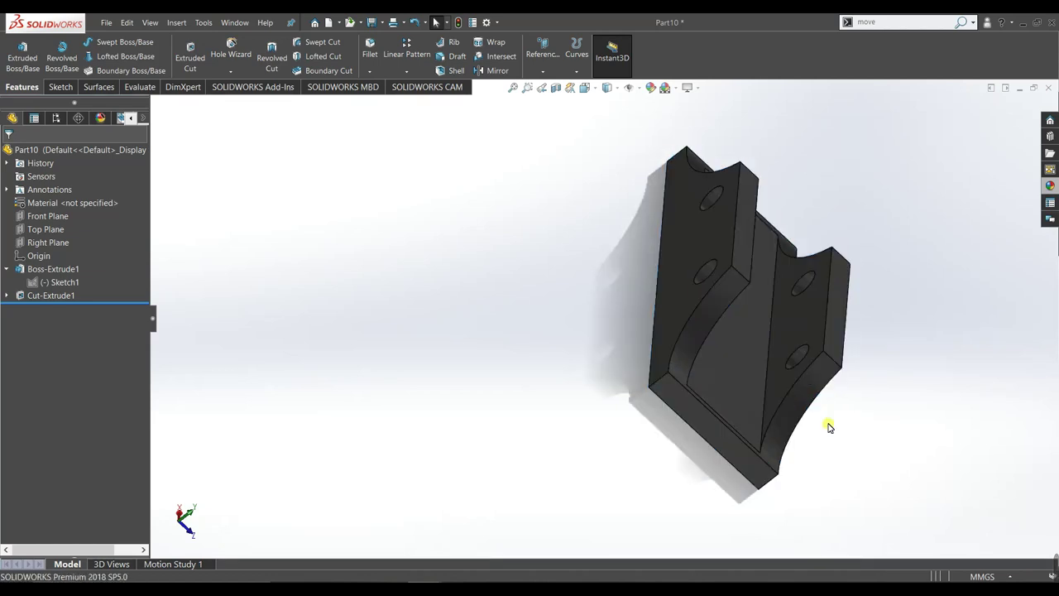
# Fit the bracket in view and create the new part document Part11
pyautogui.moveTo(687, 386); pyautogui.dragTo(634, 312, button='middle')
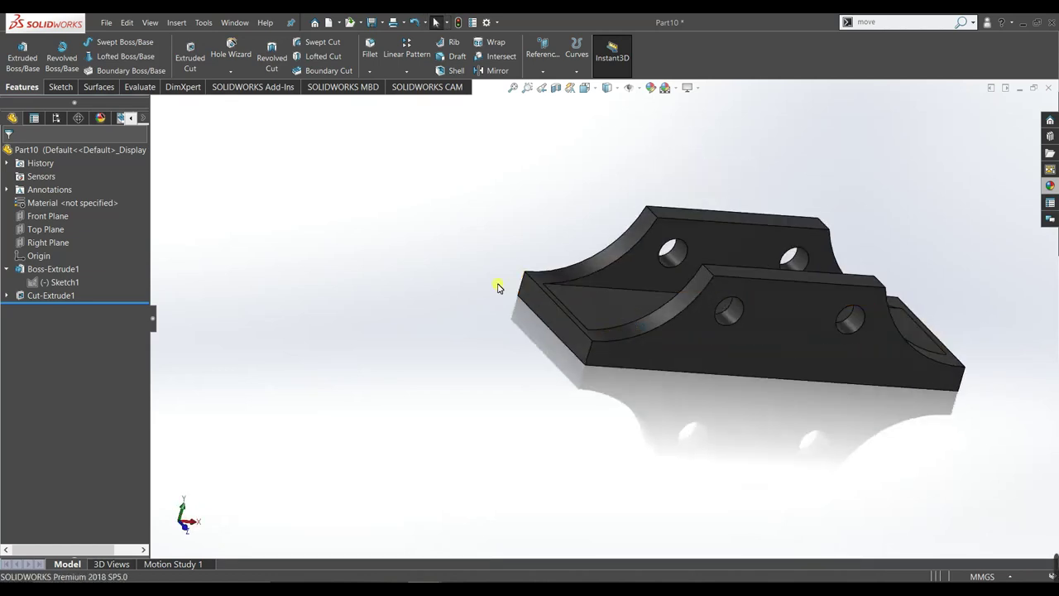
pyautogui.scroll(-4, 499, 287)
pyautogui.moveTo(831, 303); pyautogui.dragTo(829, 299, button='middle')
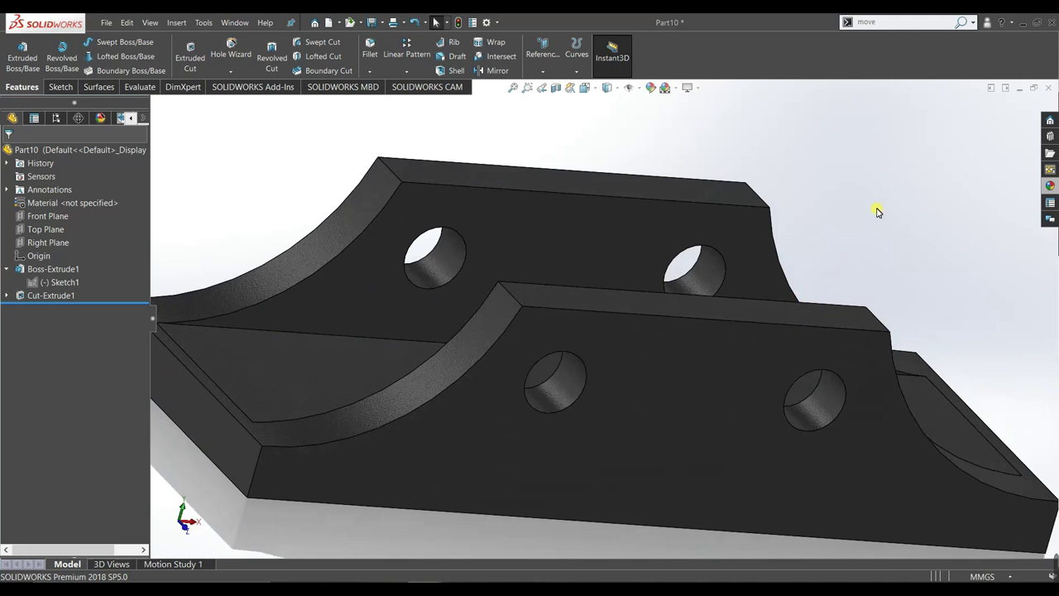
pyautogui.press('f')
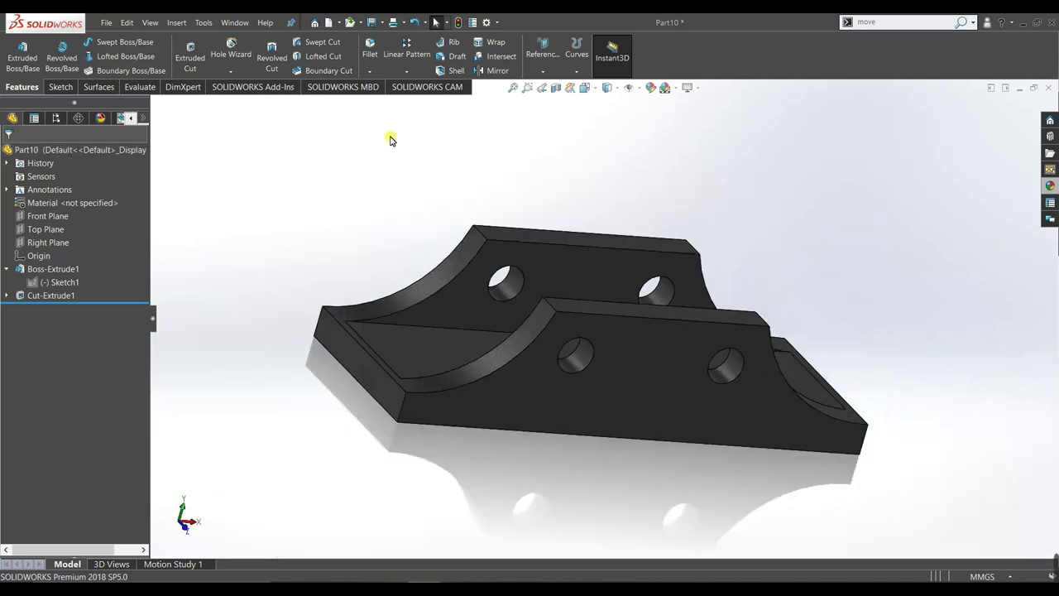
pyautogui.hotkey('ctrl', 'n')
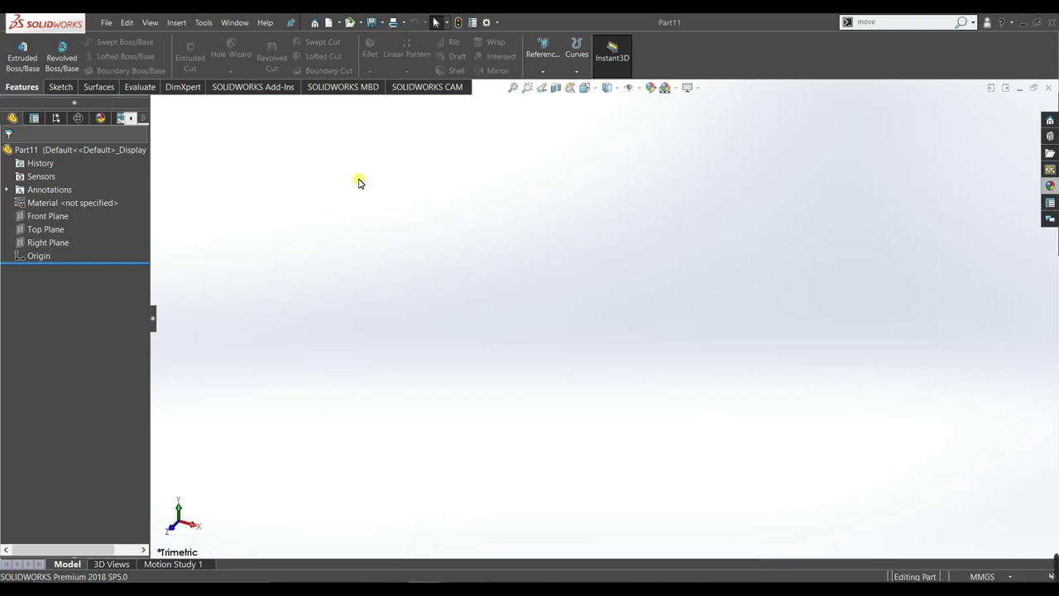
# In a new Front Plane sketch, draw a Centerpoint Straight Slot around the origin
pyautogui.click(47, 216)
pyautogui.click(57, 196)
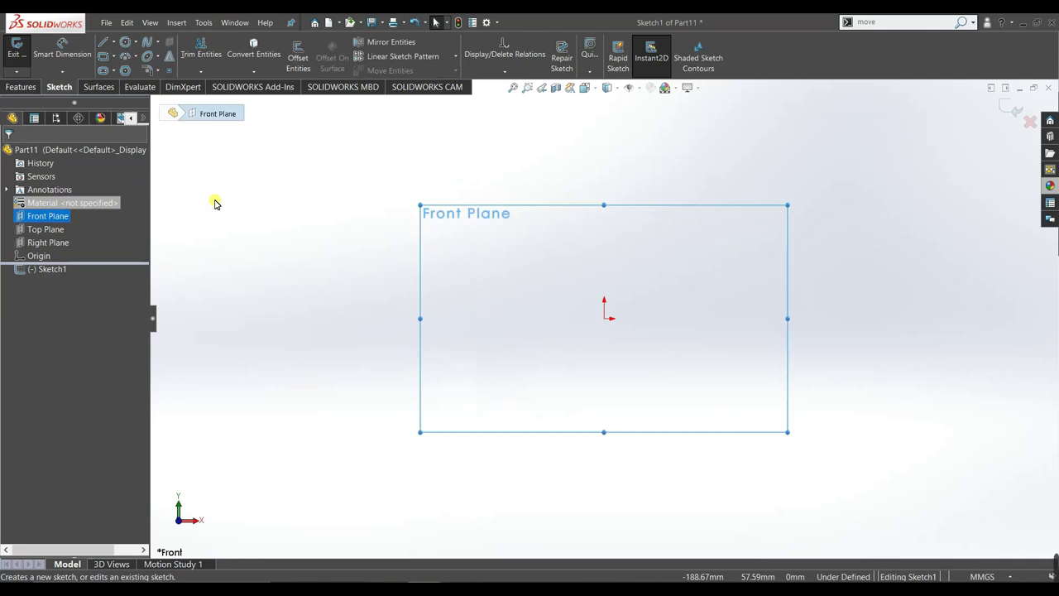
pyautogui.click(113, 71)
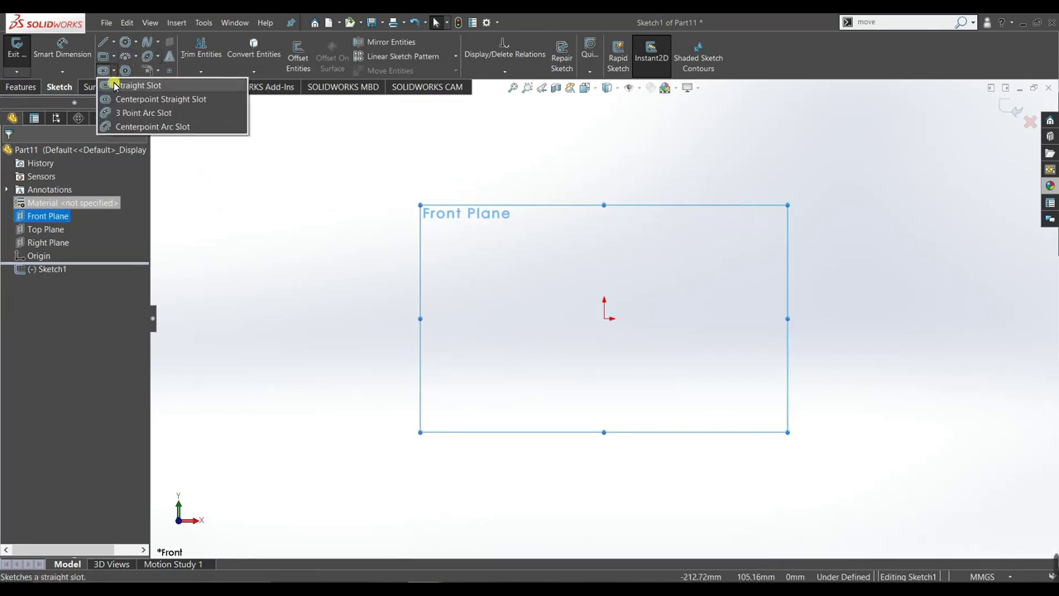
pyautogui.click(116, 85)
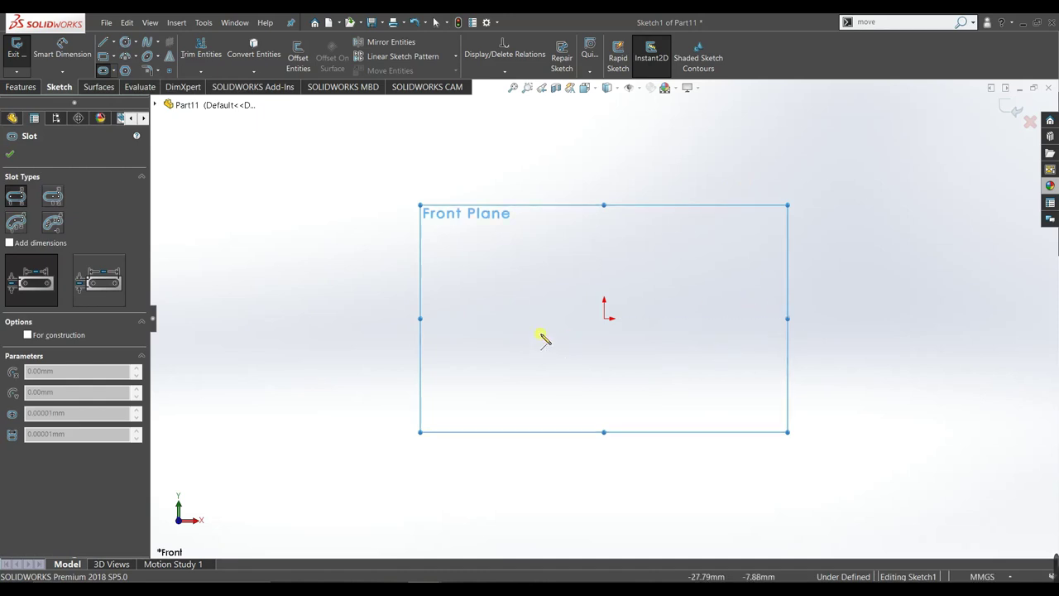
pyautogui.click(604, 317)
pyautogui.click(691, 316)
pyautogui.click(693, 353)
pyautogui.press('Escape')
pyautogui.click(379, 188)
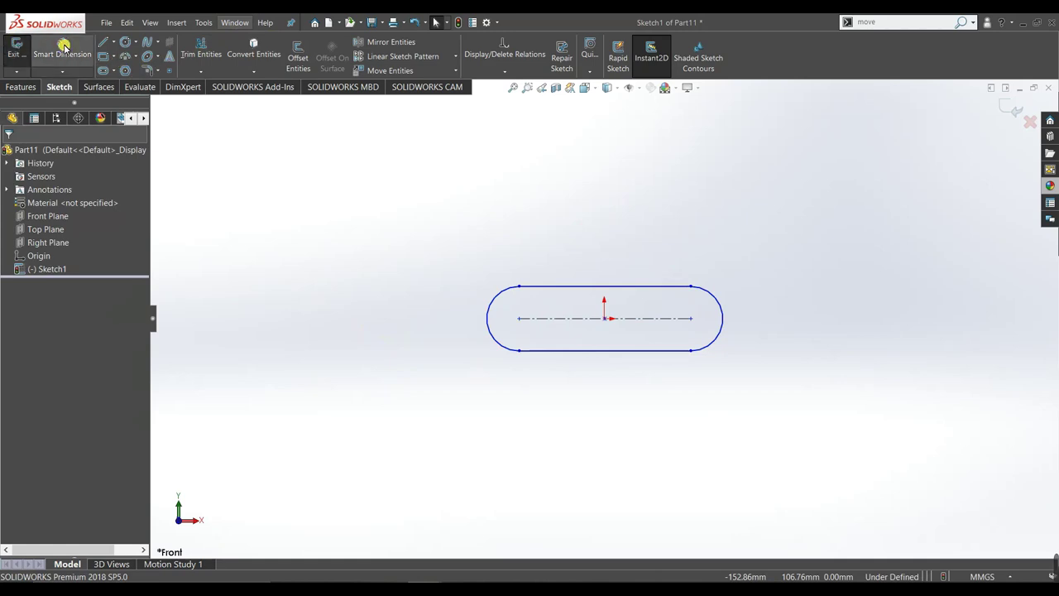
# Dimension the slot's centre-to-centre length to 70 mm
pyautogui.click(608, 372)
pyautogui.click(607, 373)
pyautogui.write('7')
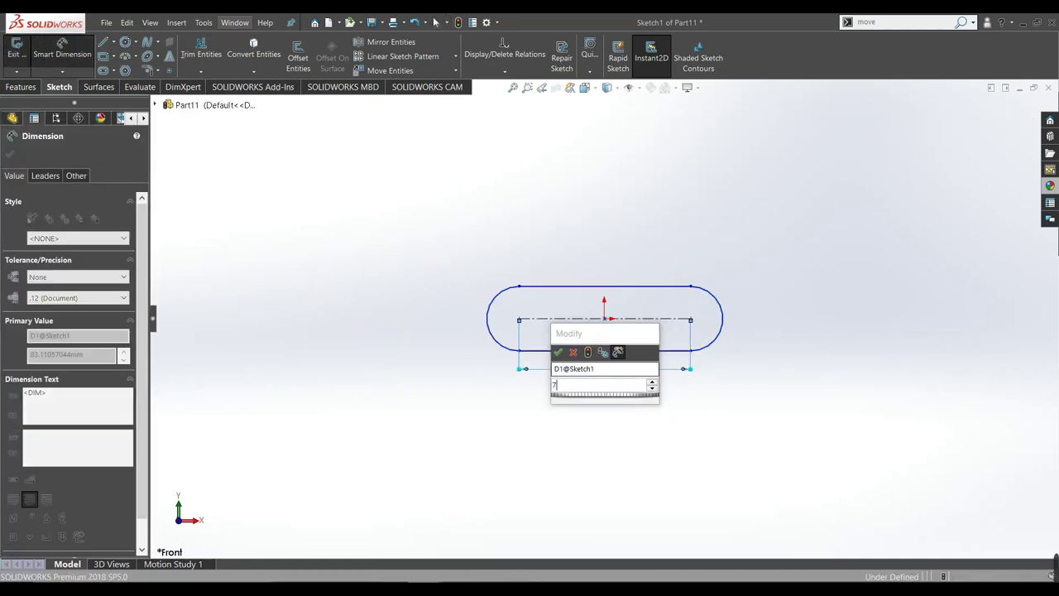
pyautogui.write('0')
pyautogui.press('Return')
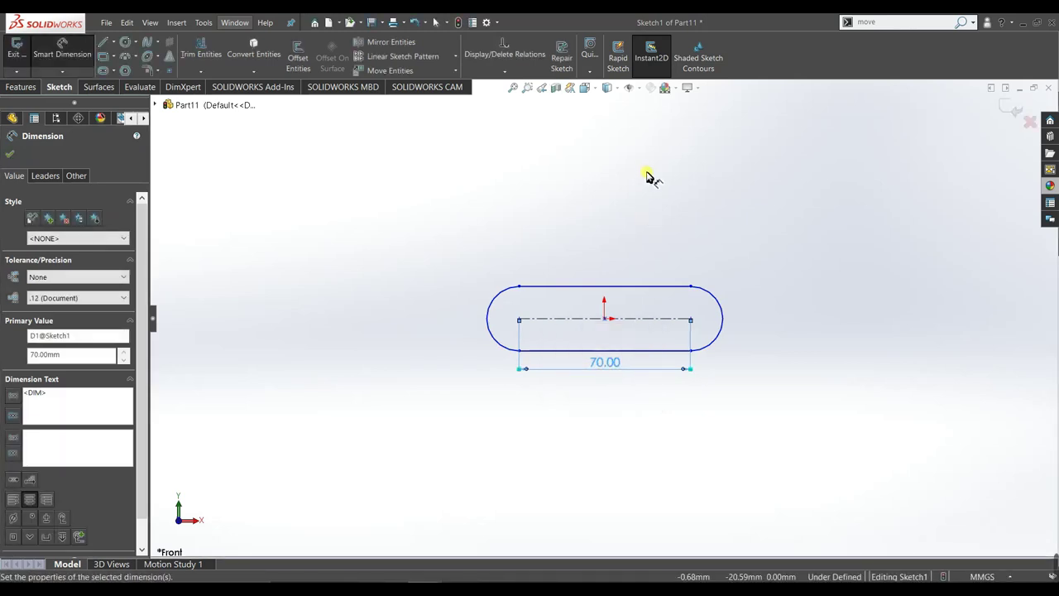
pyautogui.scroll(-1, 656, 180)
pyautogui.scroll(-1, 656, 180)
pyautogui.scroll(-1, 656, 181)
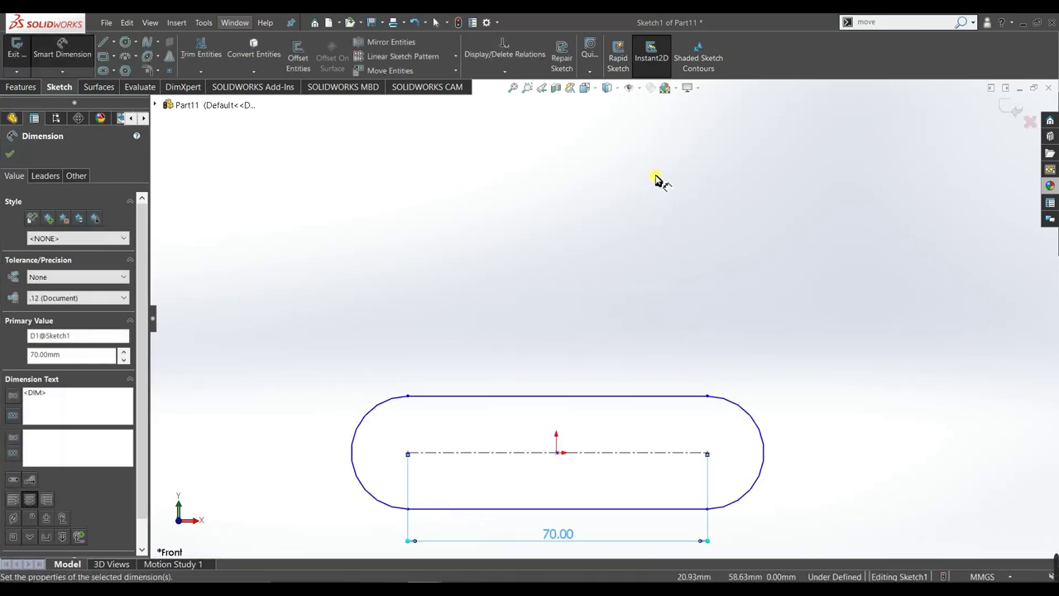
pyautogui.scroll(2, 673, 485)
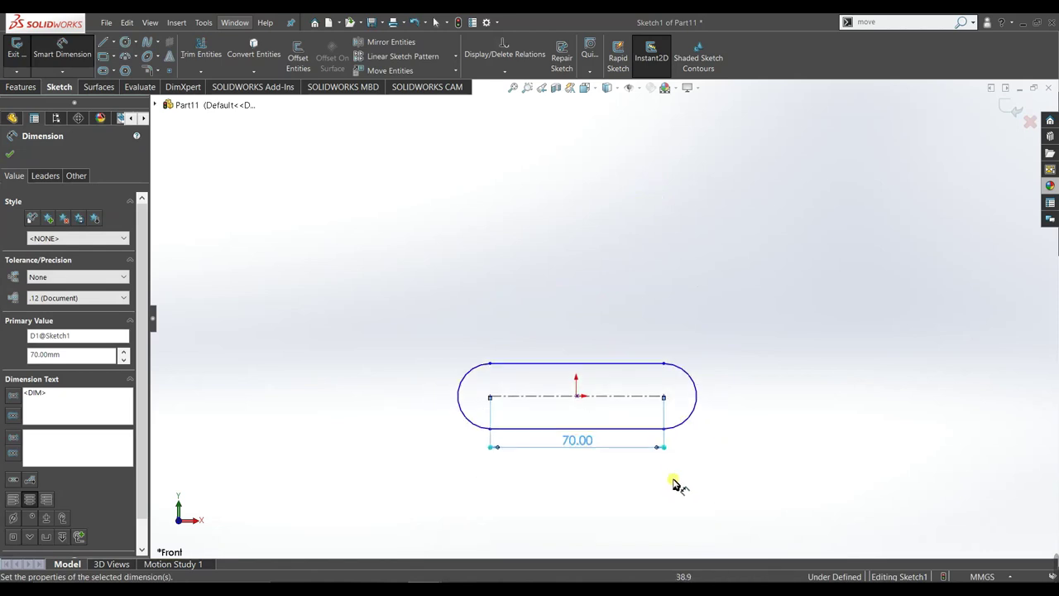
# Set the slot's overall width to 11 mm
pyautogui.click(620, 428)
pyautogui.click(739, 401)
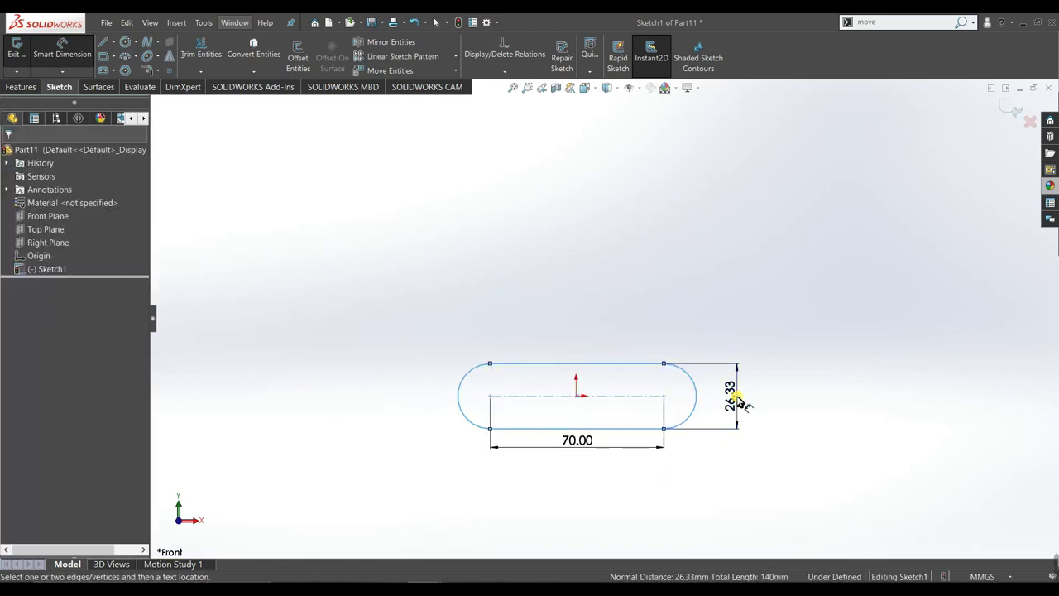
pyautogui.doubleClick(736, 394)
pyautogui.write('11')
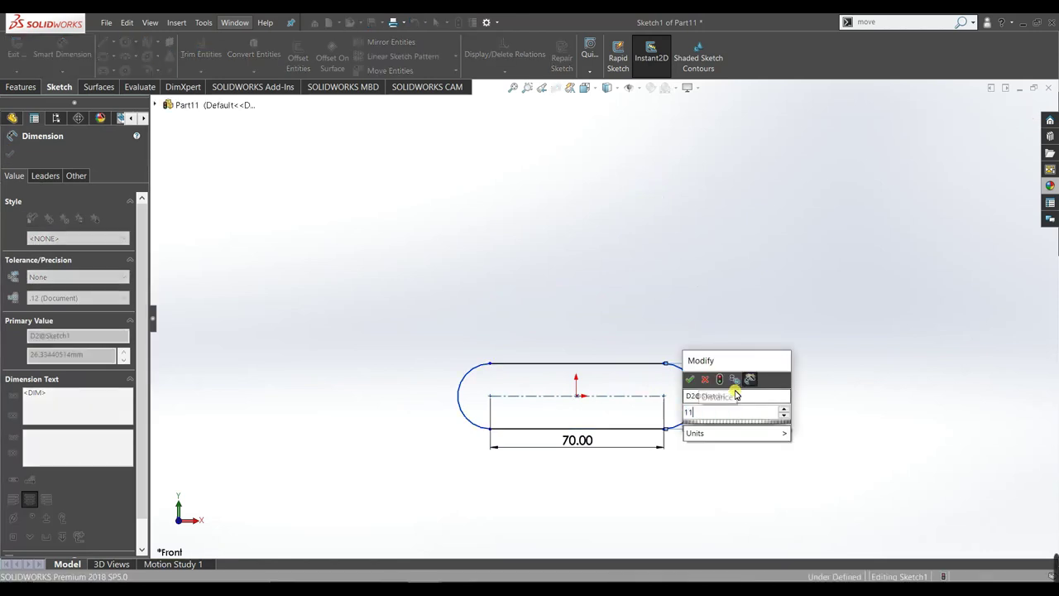
pyautogui.press('Return')
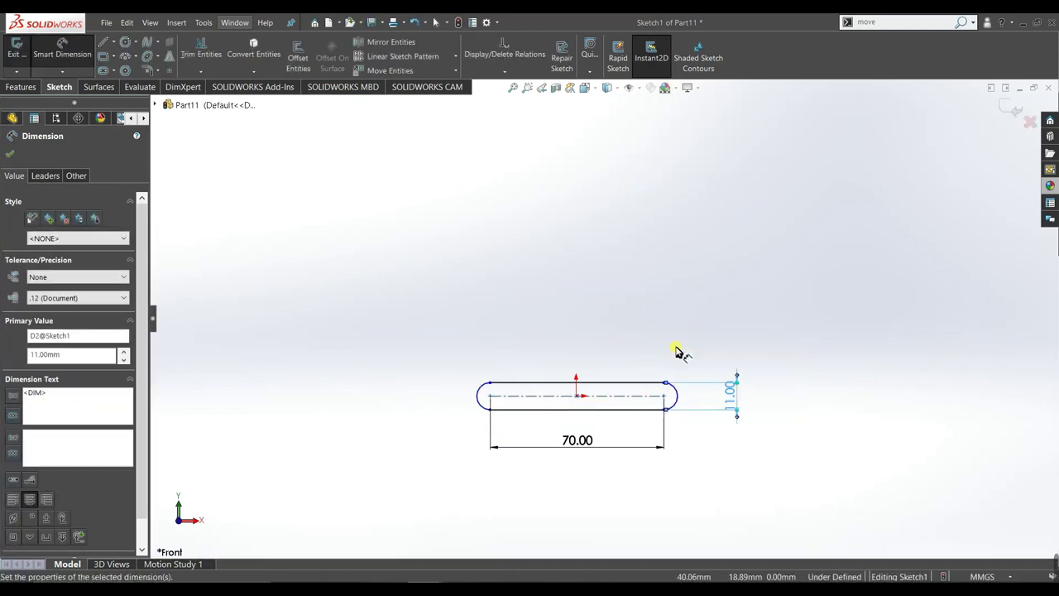
pyautogui.click(8, 154)
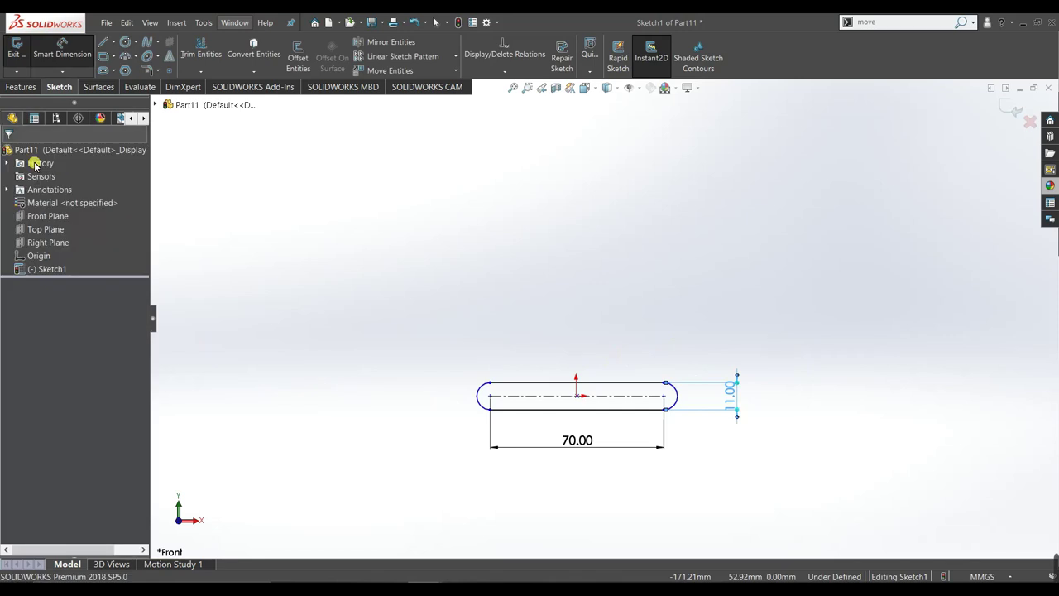
pyautogui.scroll(-3, 667, 396)
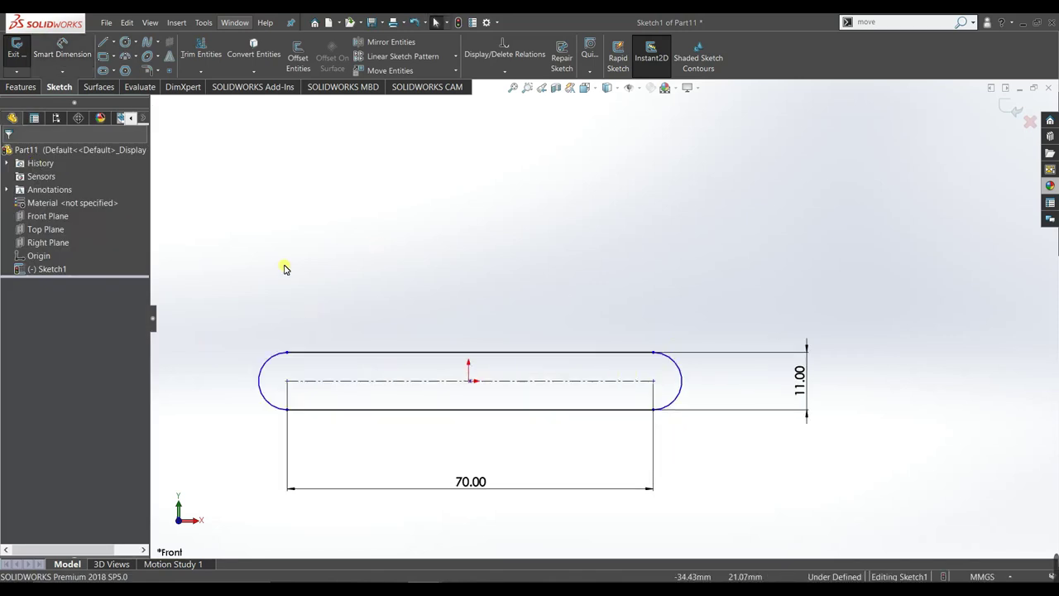
pyautogui.click(128, 42)
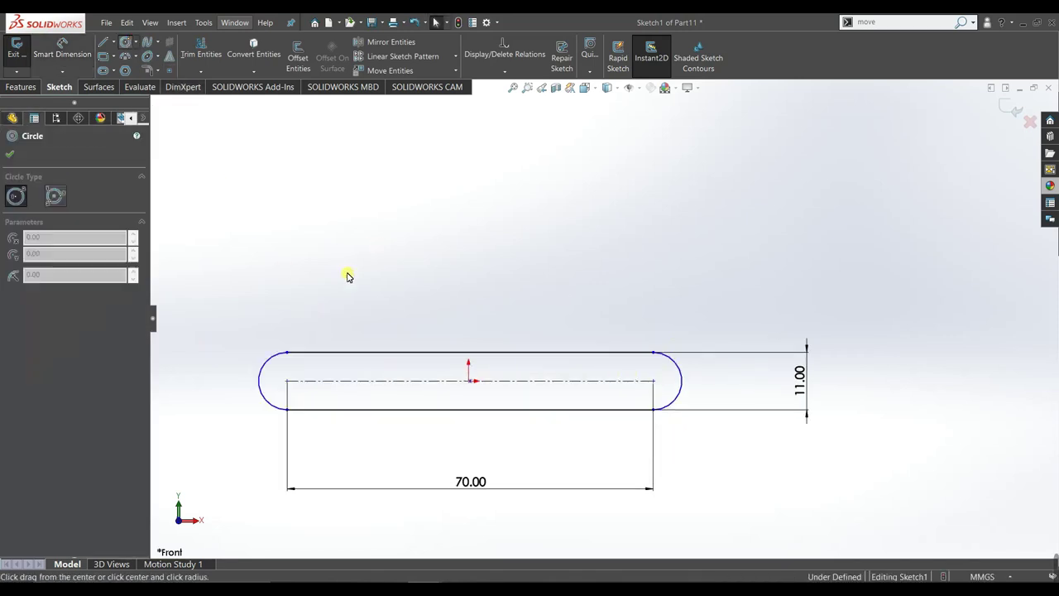
# Draw a circle at each of the slot's two arc centres
pyautogui.click(287, 380)
pyautogui.click(297, 397)
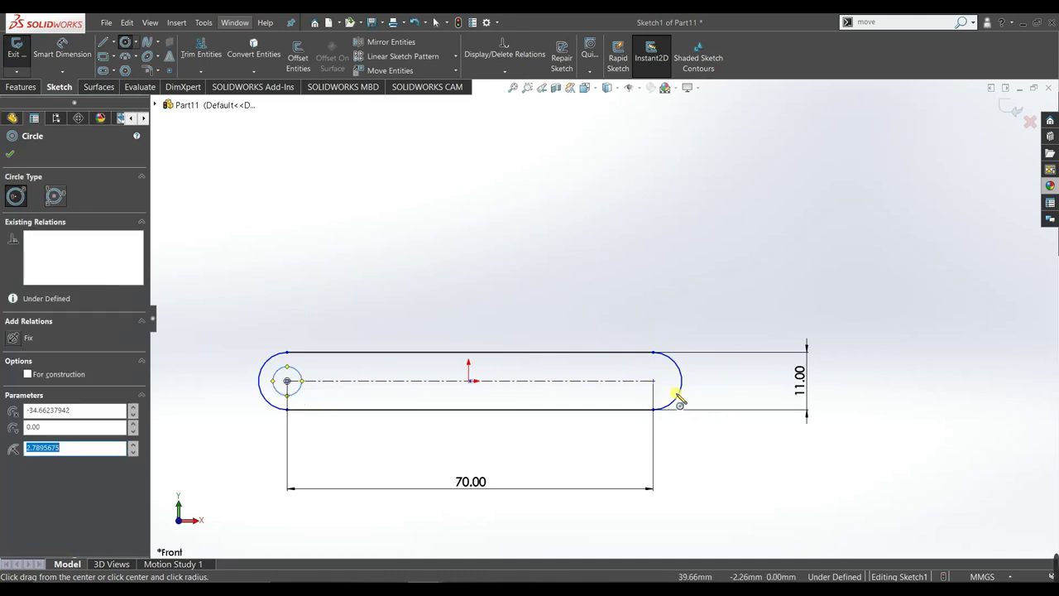
pyautogui.click(652, 381)
pyautogui.click(663, 406)
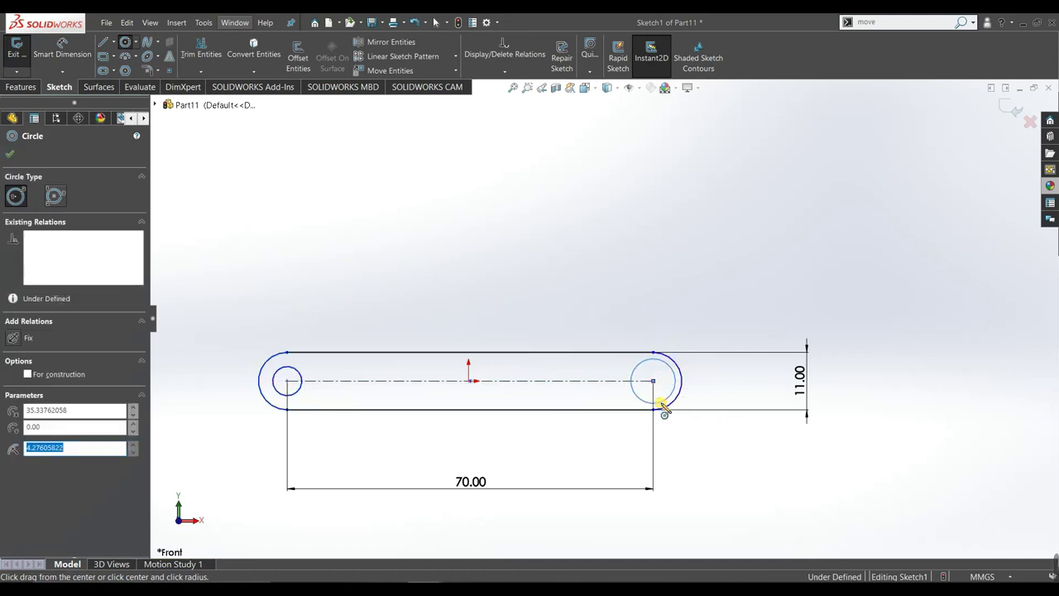
pyautogui.rightClick(714, 291)
pyautogui.click(744, 302)
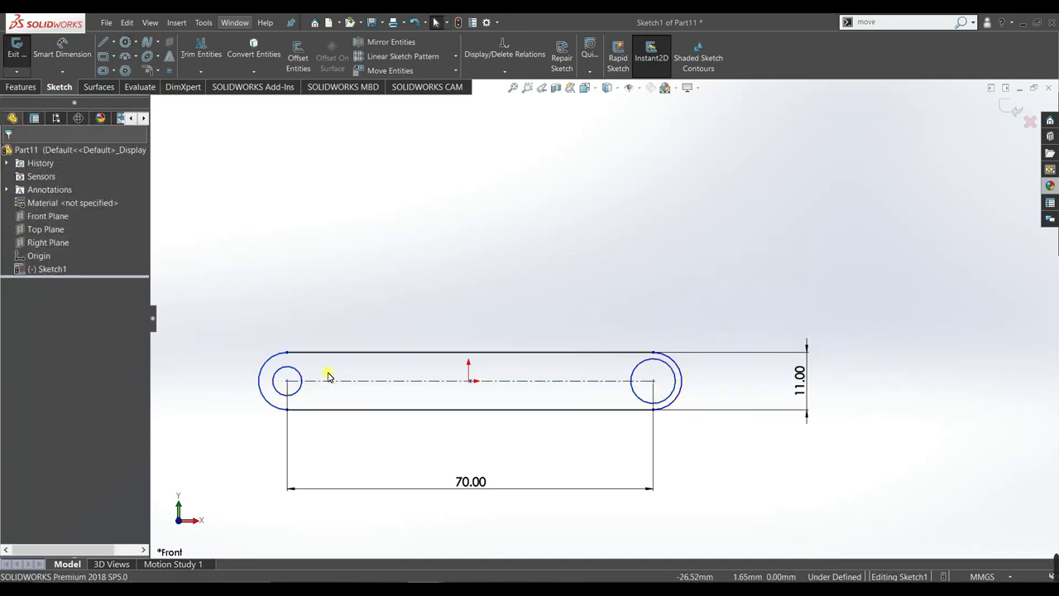
# Give the two circles an Equal relation
pyautogui.click(300, 379)
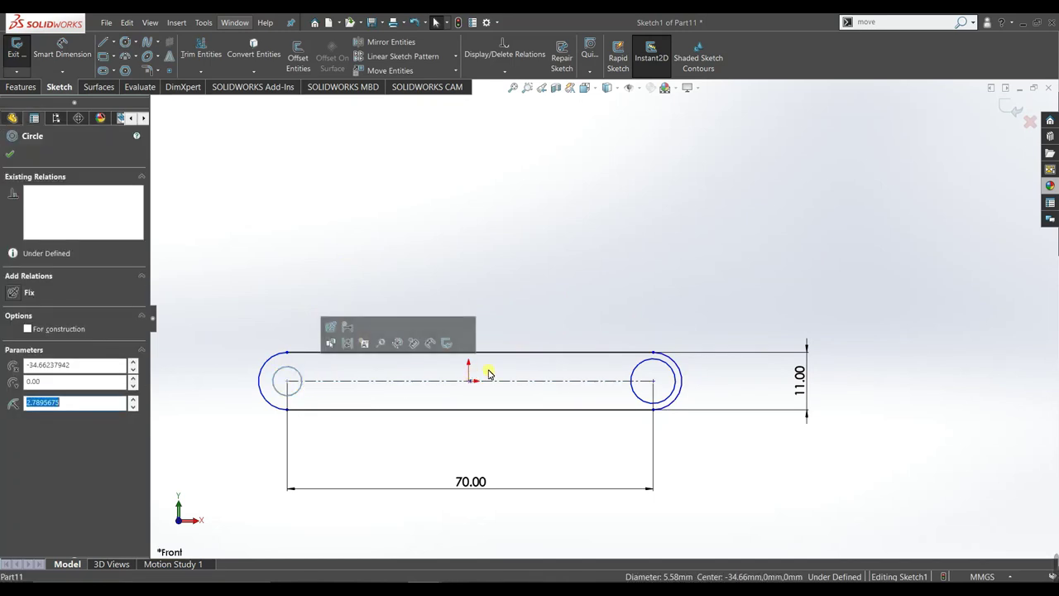
pyautogui.keyDown('ctrl'); pyautogui.click(646, 366); pyautogui.keyUp('ctrl')
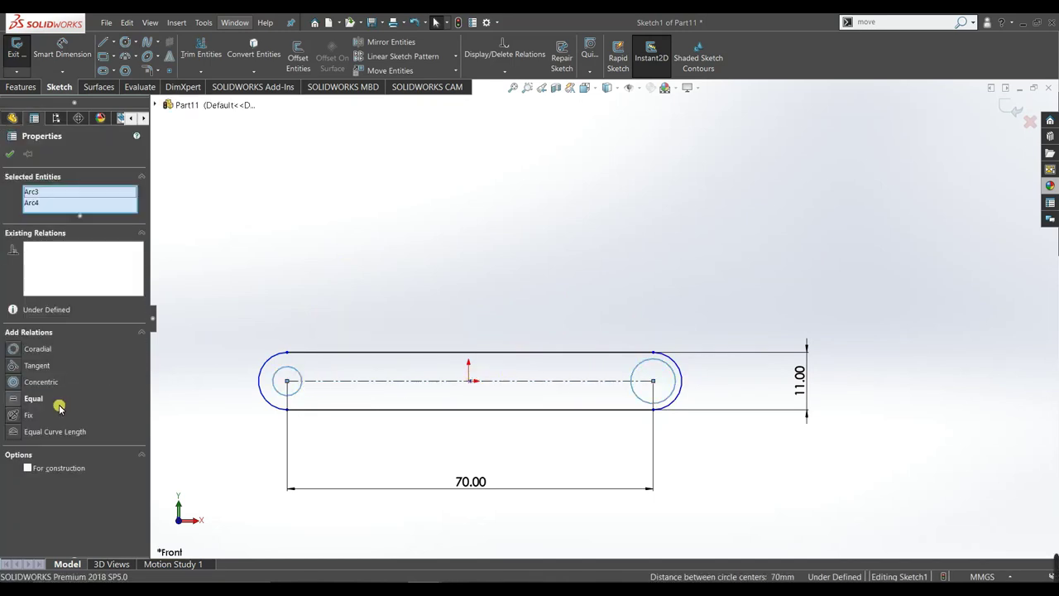
pyautogui.click(12, 398)
pyautogui.click(430, 295)
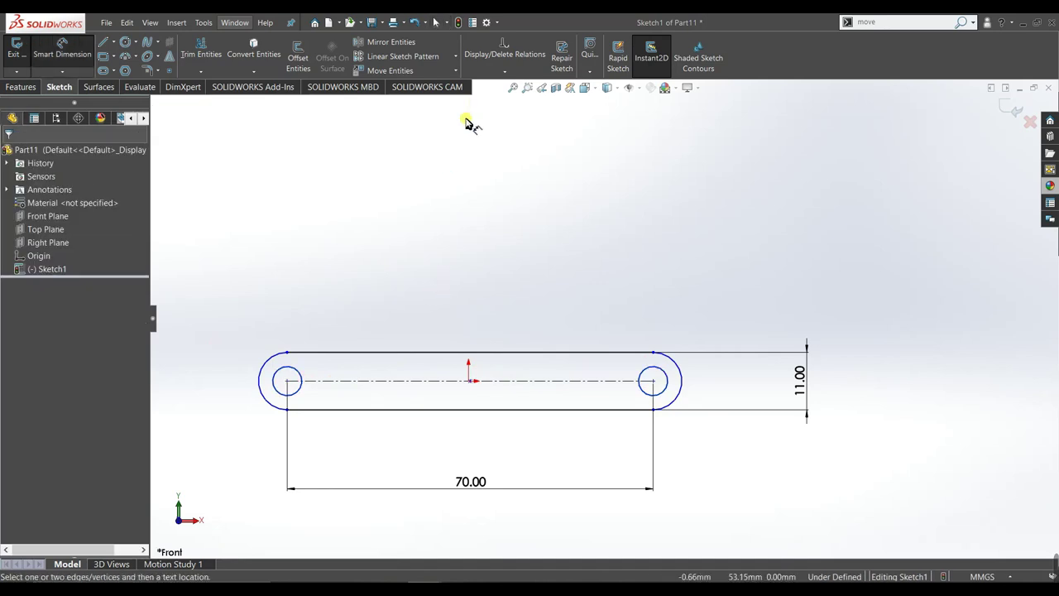
# Dimension the left circle's diameter to 6 mm
pyautogui.click(300, 372)
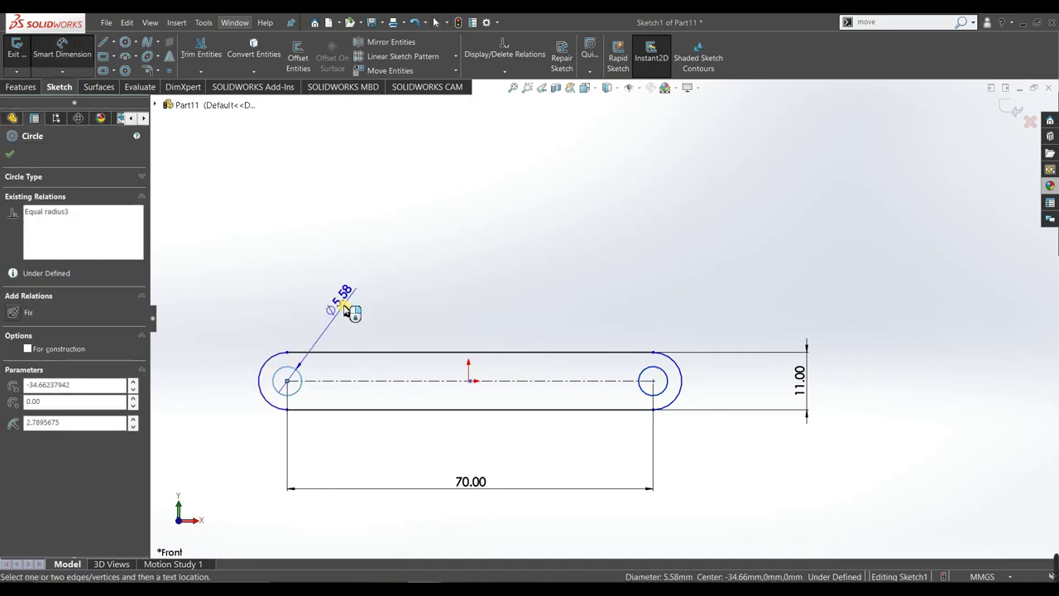
pyautogui.click(346, 309)
pyautogui.click(345, 308)
pyautogui.write('6')
pyautogui.press('Return')
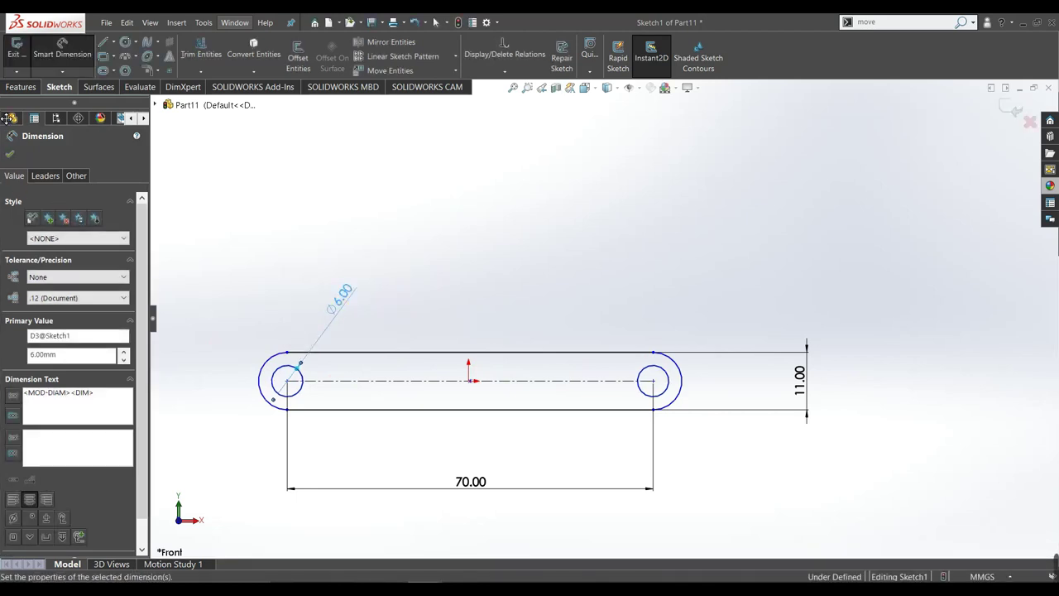
pyautogui.click(9, 157)
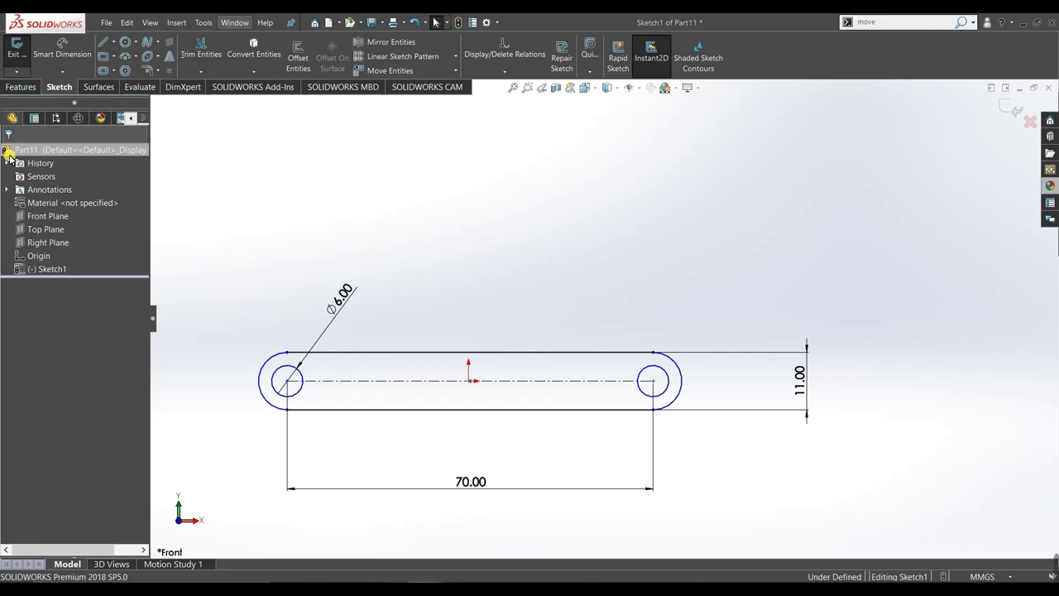
# Extrude Sketch1 to a 3 mm blind depth as Boss-Extrude1 and orbit the link plate
pyautogui.click(33, 88)
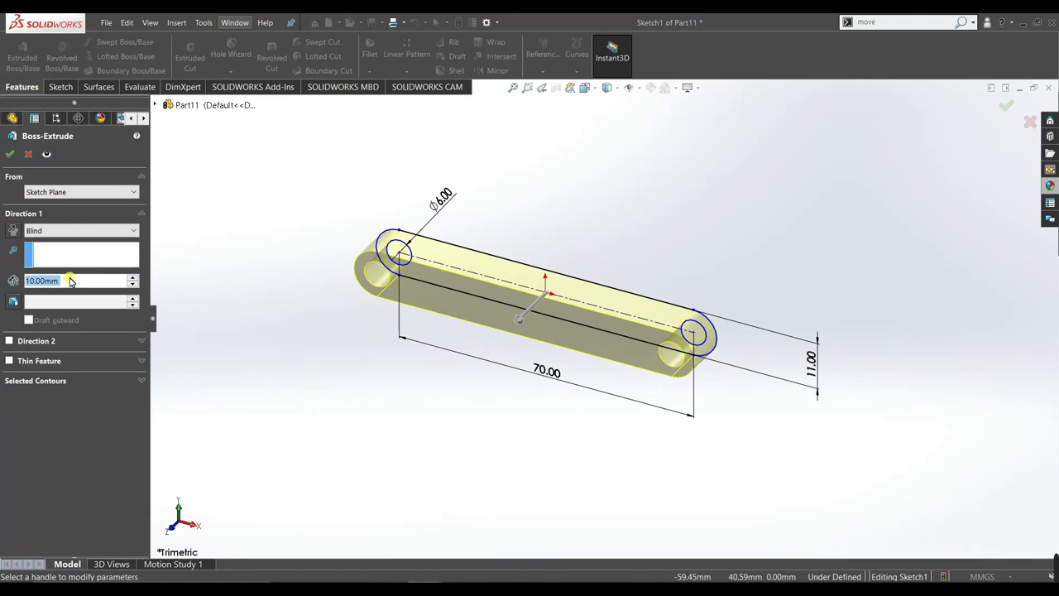
pyautogui.write('3')
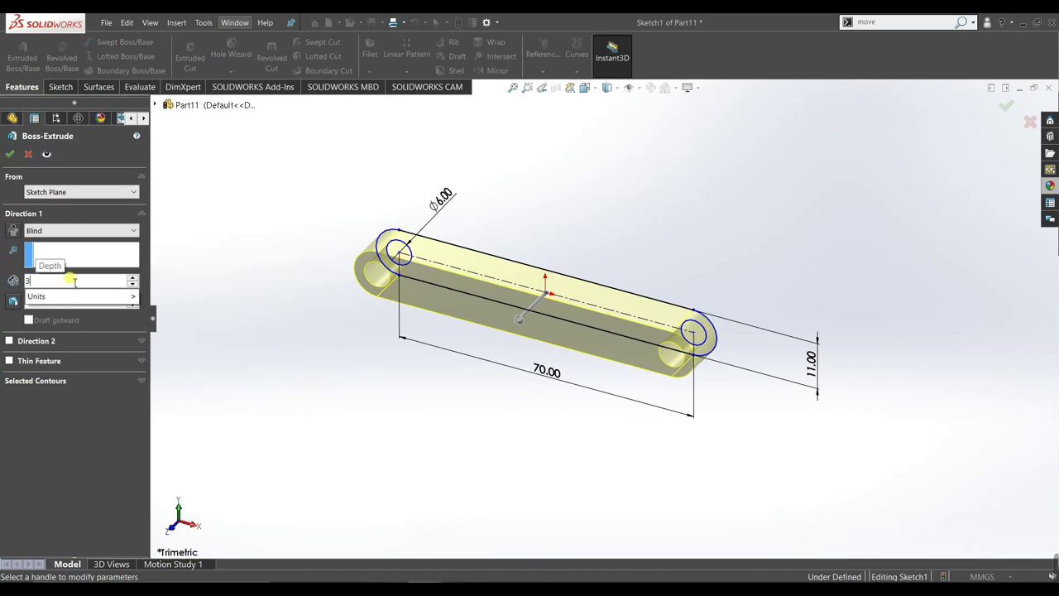
pyautogui.press('Return')
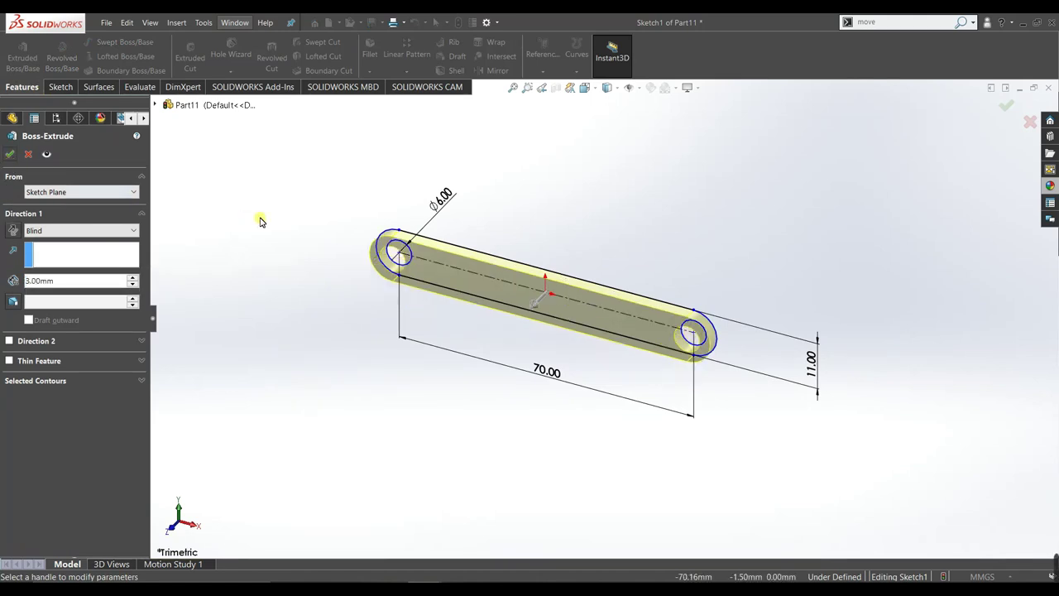
pyautogui.click(10, 154)
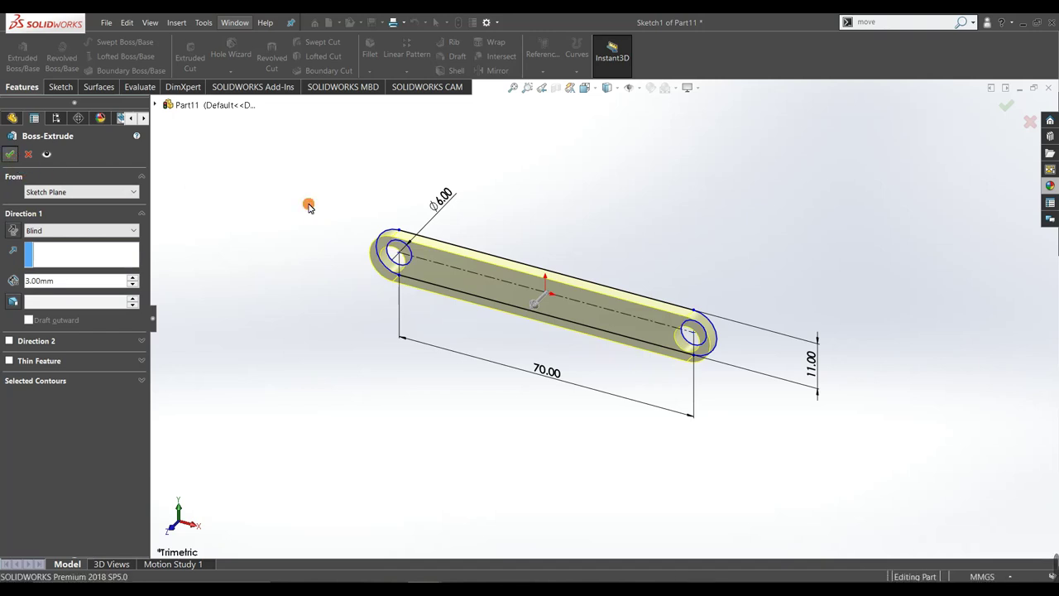
pyautogui.moveTo(577, 416)
pyautogui.mouseDown(button='middle')
pyautogui.moveTo(633, 300)
pyautogui.moveTo(730, 384)
pyautogui.mouseUp(button='middle')
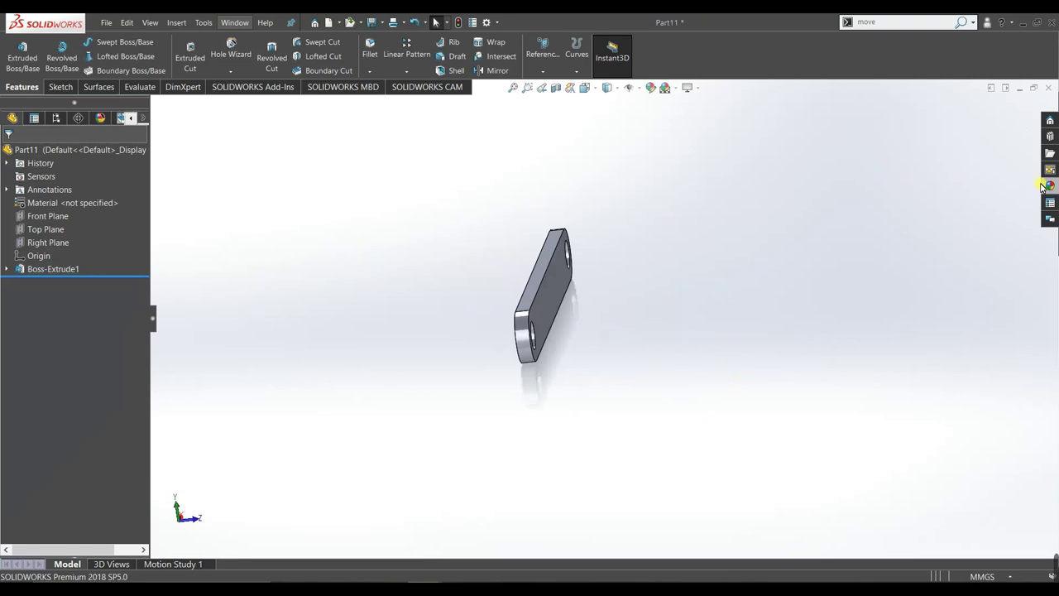
# Apply the dark cast iron appearance to Part11 and orbit it to an oblique view
pyautogui.click(1047, 186)
pyautogui.moveTo(955, 416); pyautogui.dragTo(557, 273)
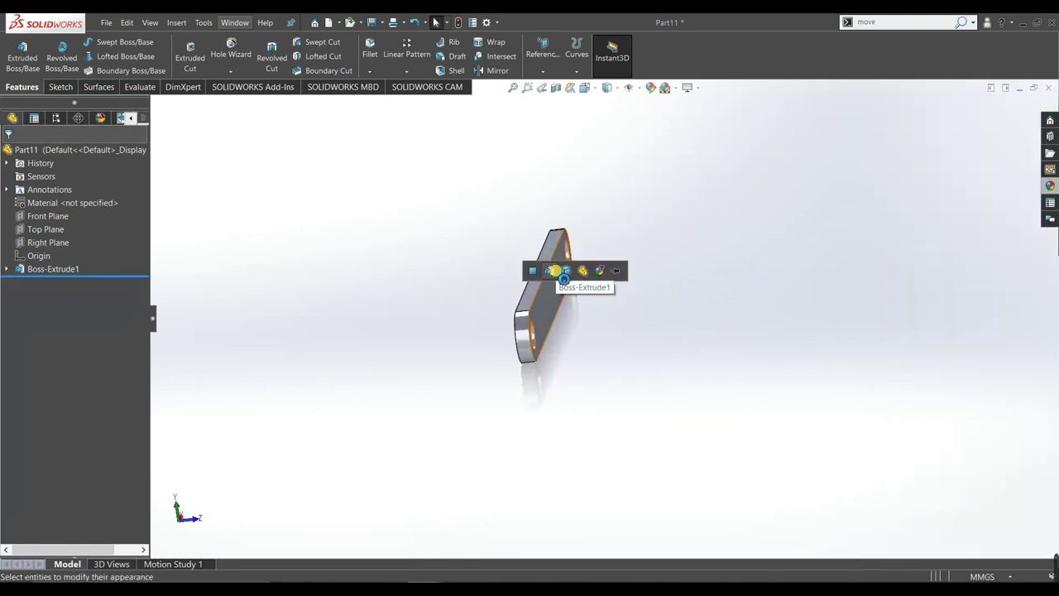
pyautogui.click(557, 273)
pyautogui.moveTo(495, 415); pyautogui.dragTo(360, 459, button='middle')
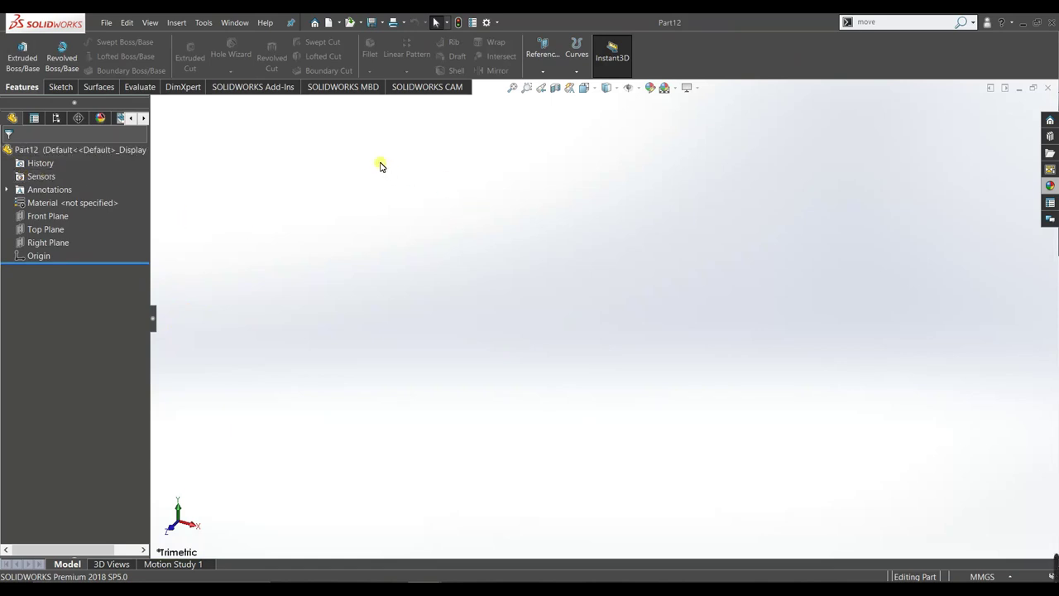
# Start a sketch on Part12's Front Plane and draw a horizontal straight slot
pyautogui.click(58, 216)
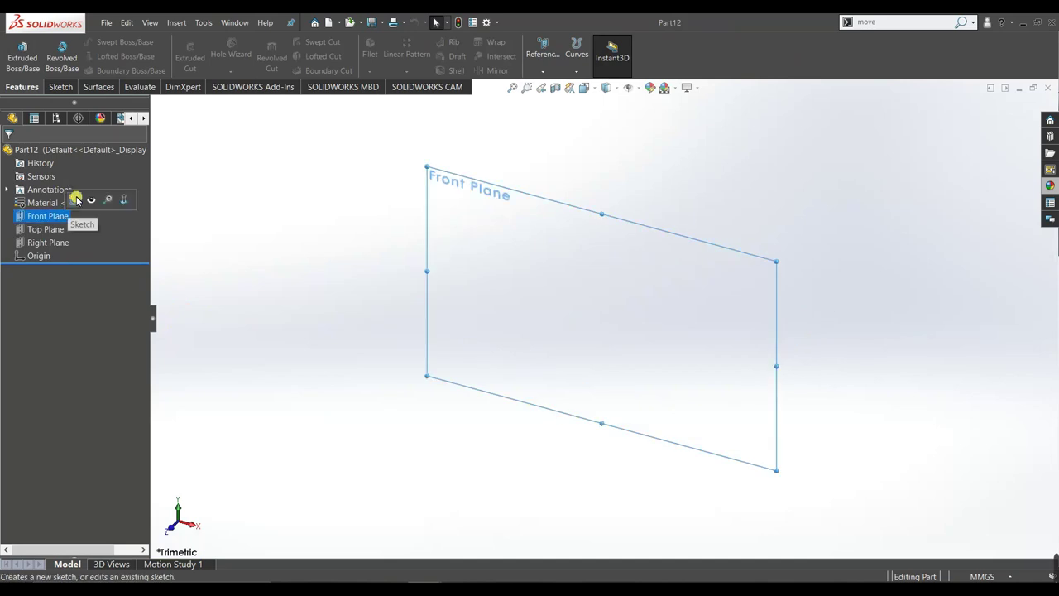
pyautogui.click(79, 199)
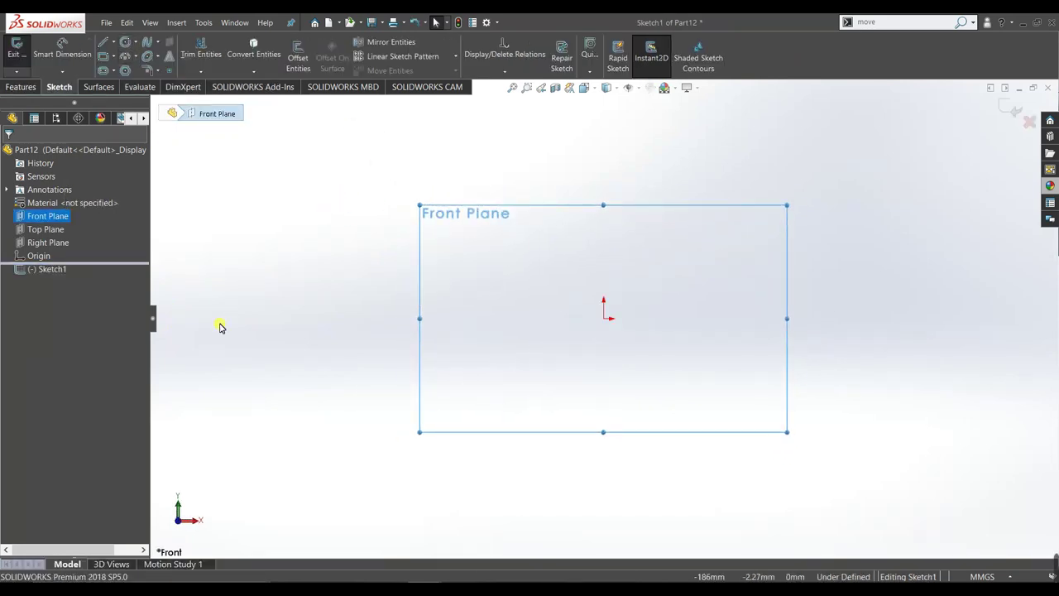
pyautogui.click(103, 71)
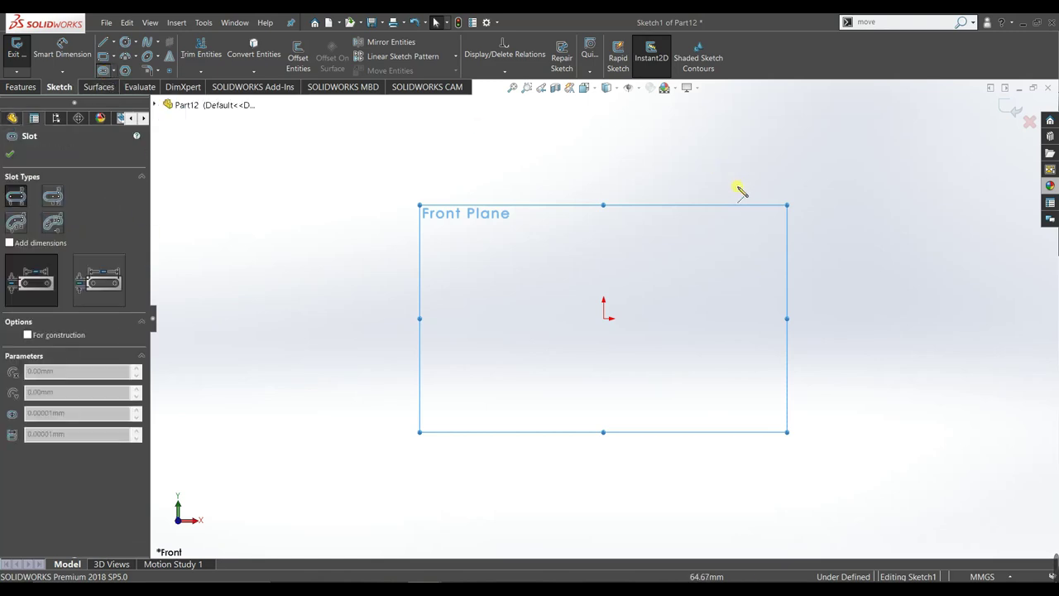
pyautogui.click(535, 318)
pyautogui.click(679, 318)
pyautogui.click(686, 341)
# Dimension the slot to 34 mm between end centres and 15 mm wide
pyautogui.moveTo(571, 411); pyautogui.dragTo(570, 364, button='right')
pyautogui.click(574, 319)
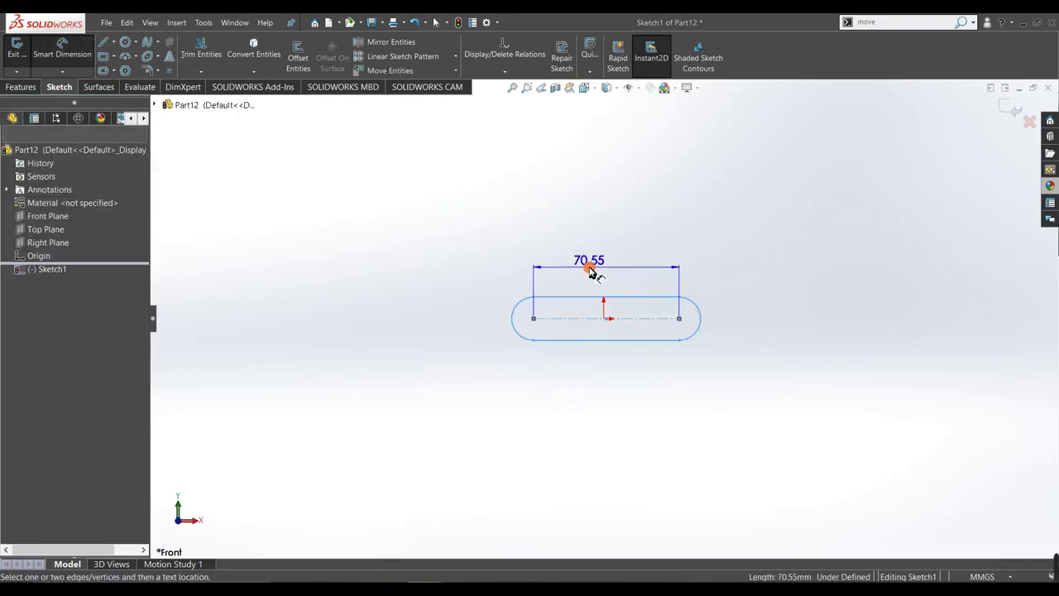
pyautogui.click(587, 278)
pyautogui.write('34')
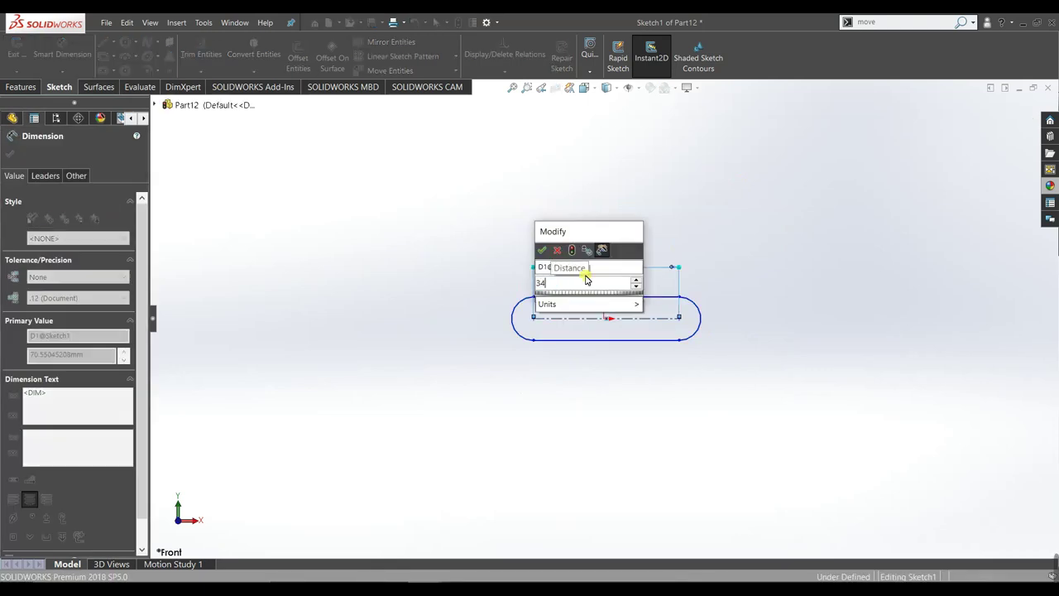
pyautogui.press('Return')
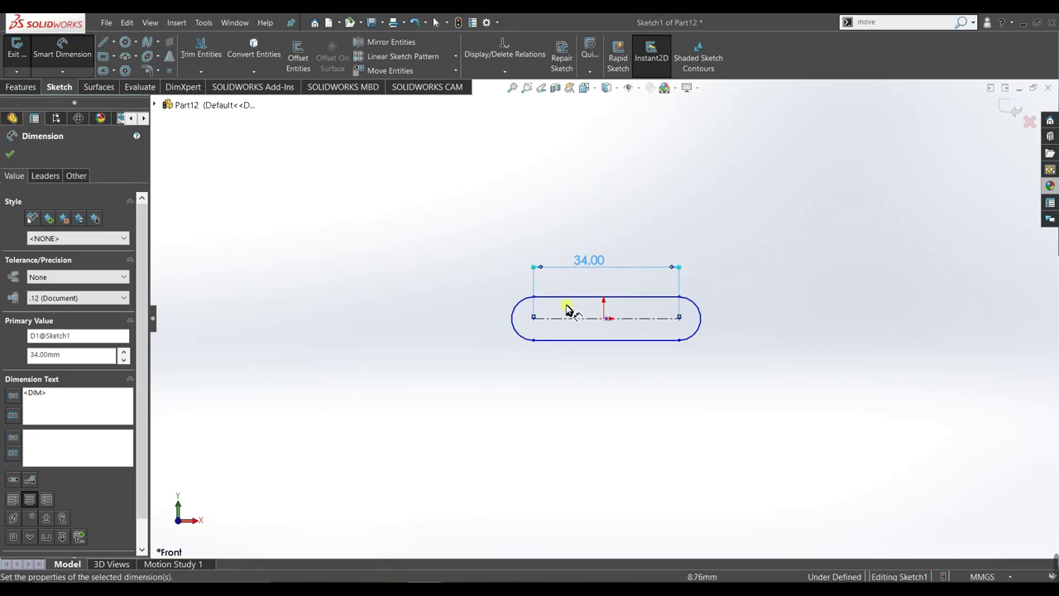
pyautogui.click(568, 339)
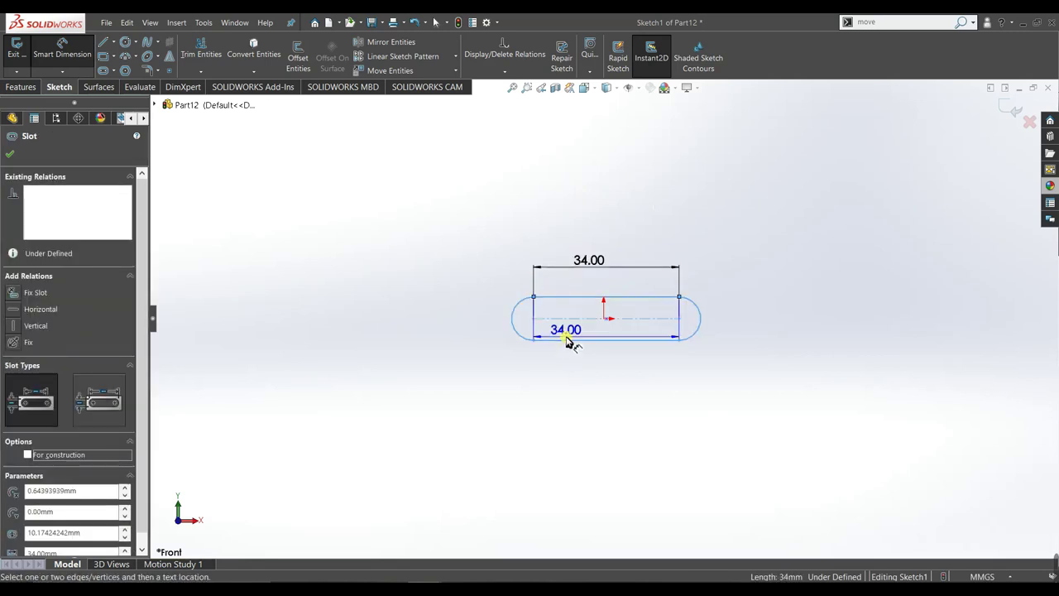
pyautogui.click(477, 327)
pyautogui.write('15')
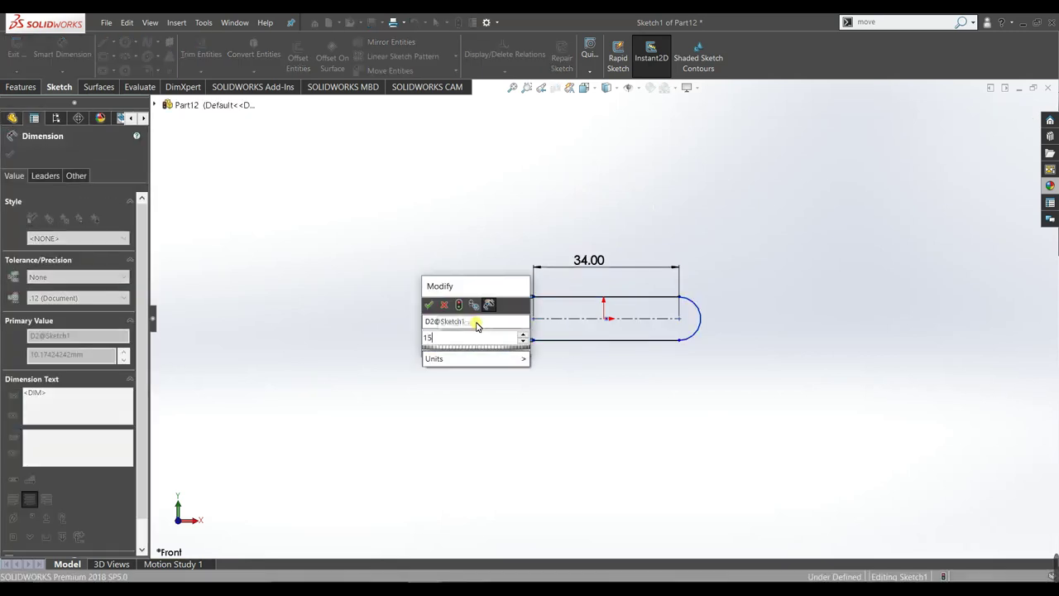
pyautogui.press('Return')
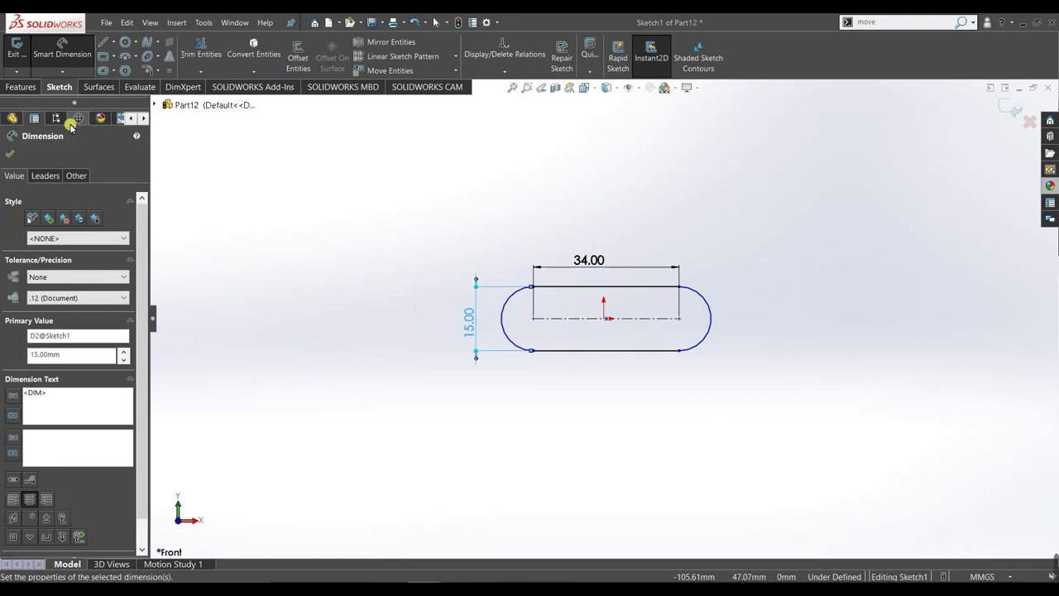
pyautogui.click(8, 154)
pyautogui.click(130, 41)
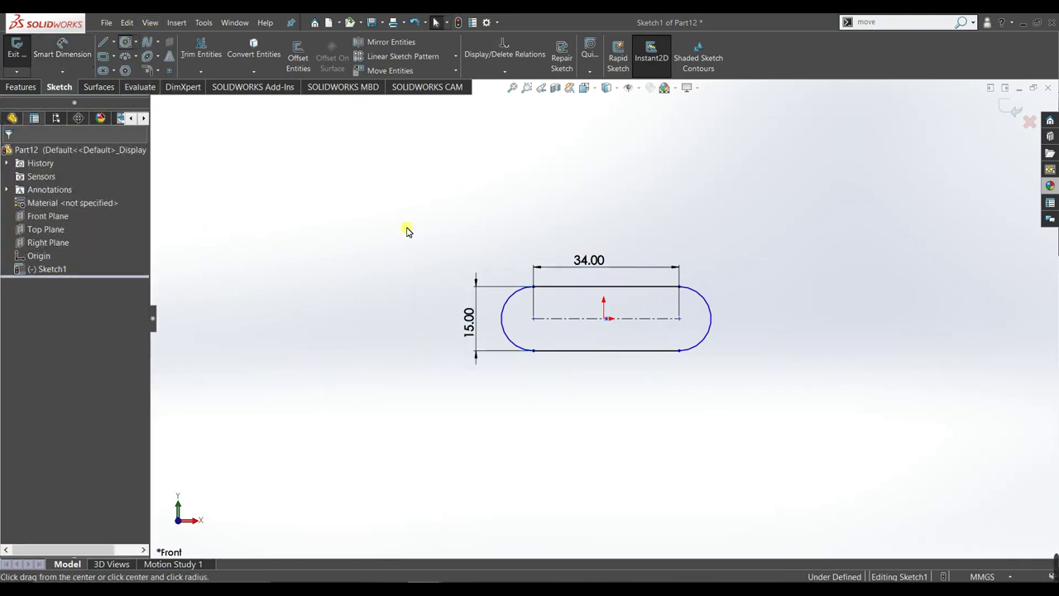
pyautogui.scroll(-2, 568, 320)
pyautogui.scroll(-2, 562, 320)
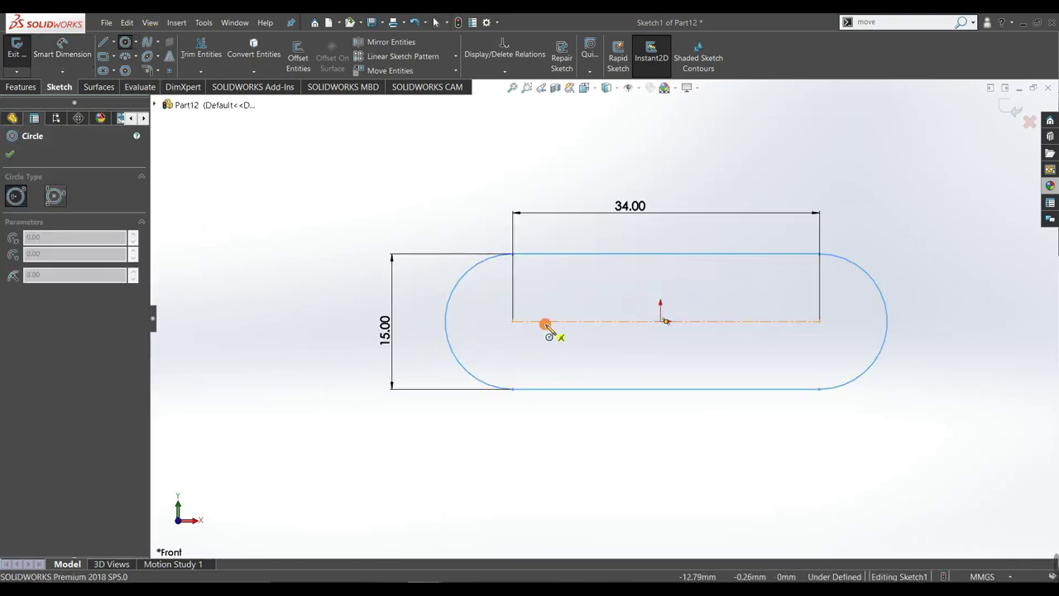
# Draw two small circles on the centreline, placing the left one 4 mm from the left arc centre
pyautogui.moveTo(544, 321); pyautogui.dragTo(555, 325)
pyautogui.moveTo(790, 321); pyautogui.dragTo(799, 327)
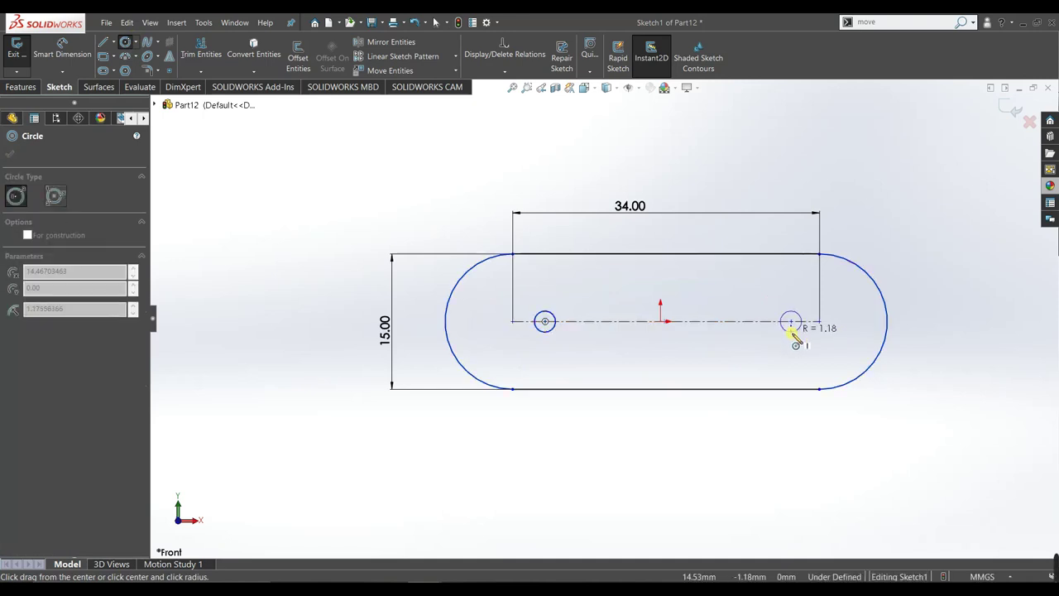
pyautogui.moveTo(698, 443); pyautogui.dragTo(691, 381, button='right')
pyautogui.click(511, 324)
pyautogui.click(545, 321)
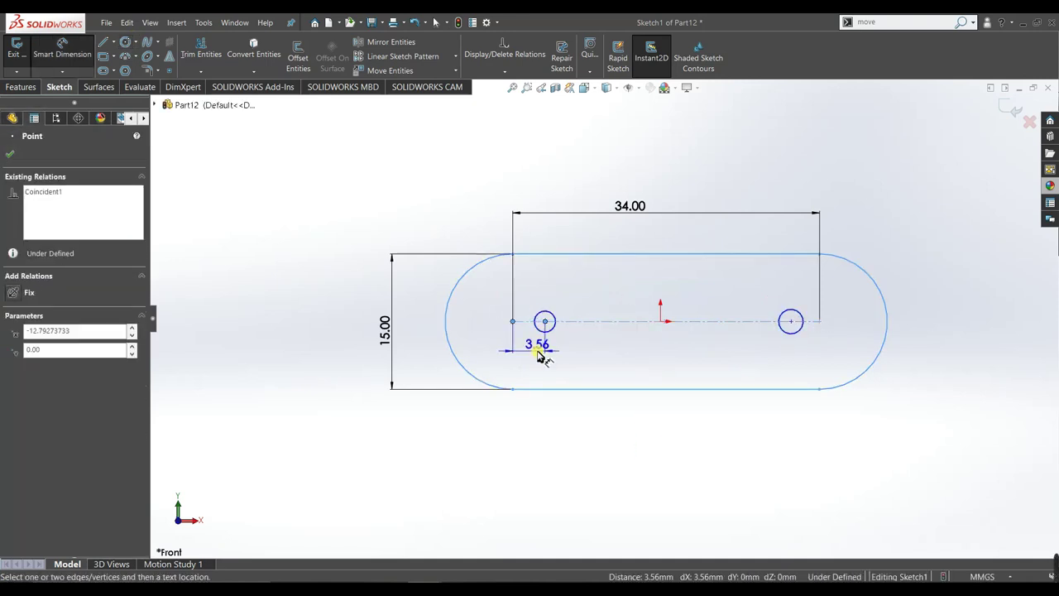
pyautogui.click(538, 353)
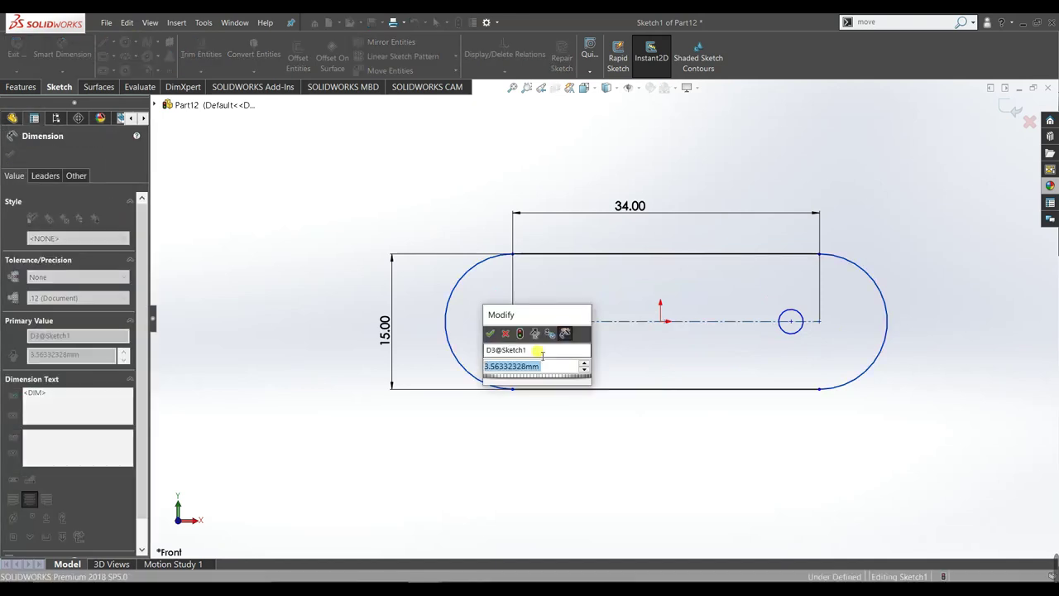
pyautogui.write('4')
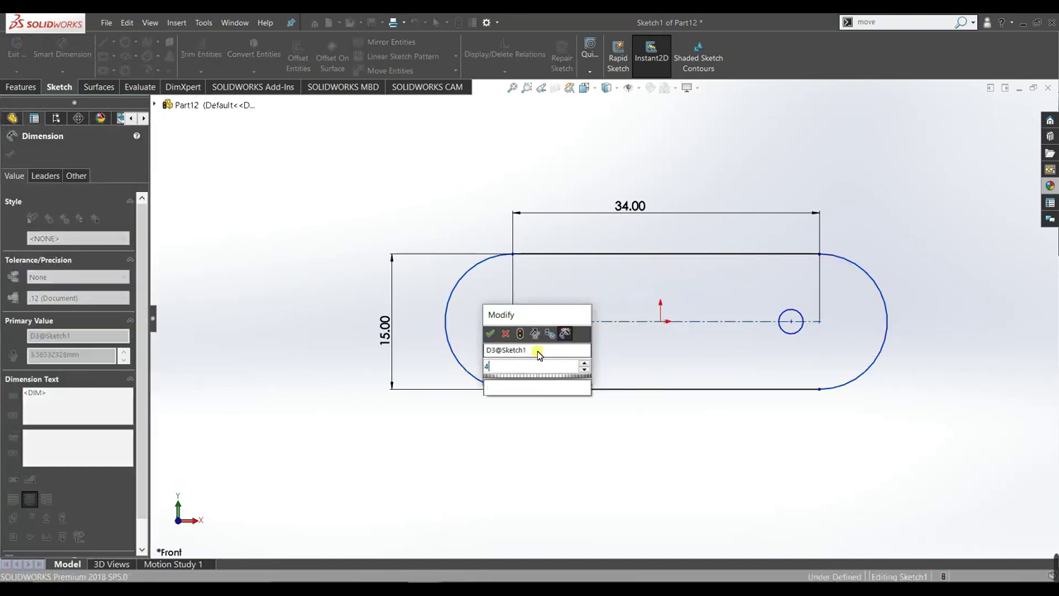
pyautogui.press('Return')
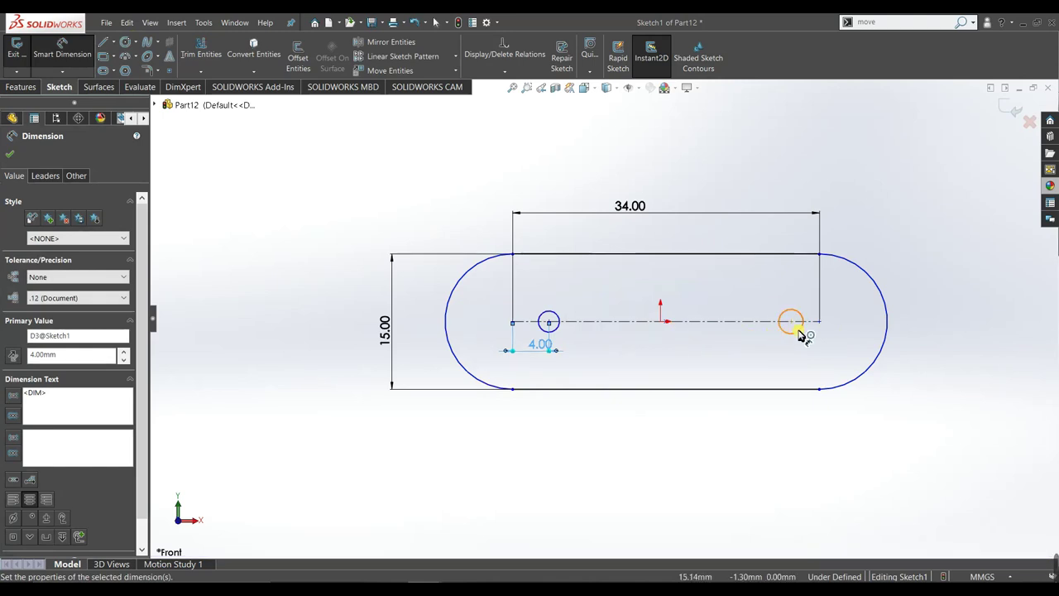
# Place the right circle 4 mm in from the right arc centre
pyautogui.click(795, 327)
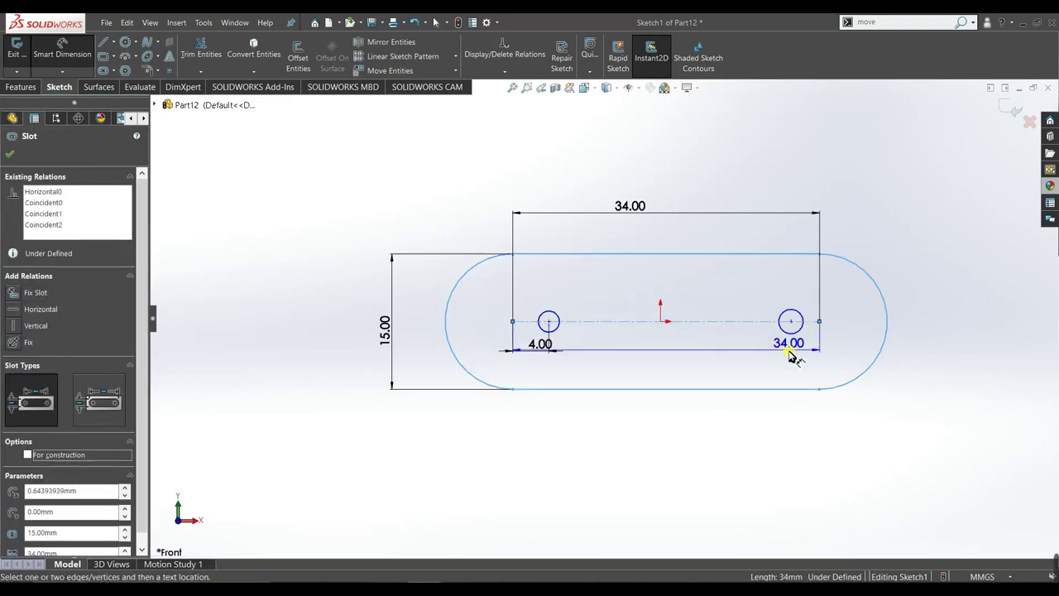
pyautogui.press('Escape')
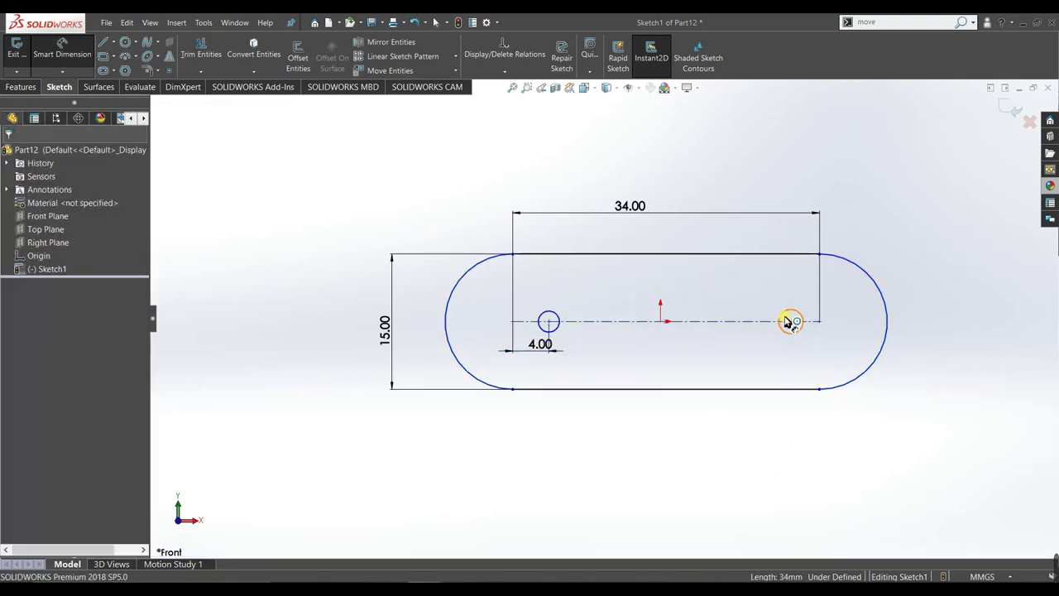
pyautogui.click(791, 324)
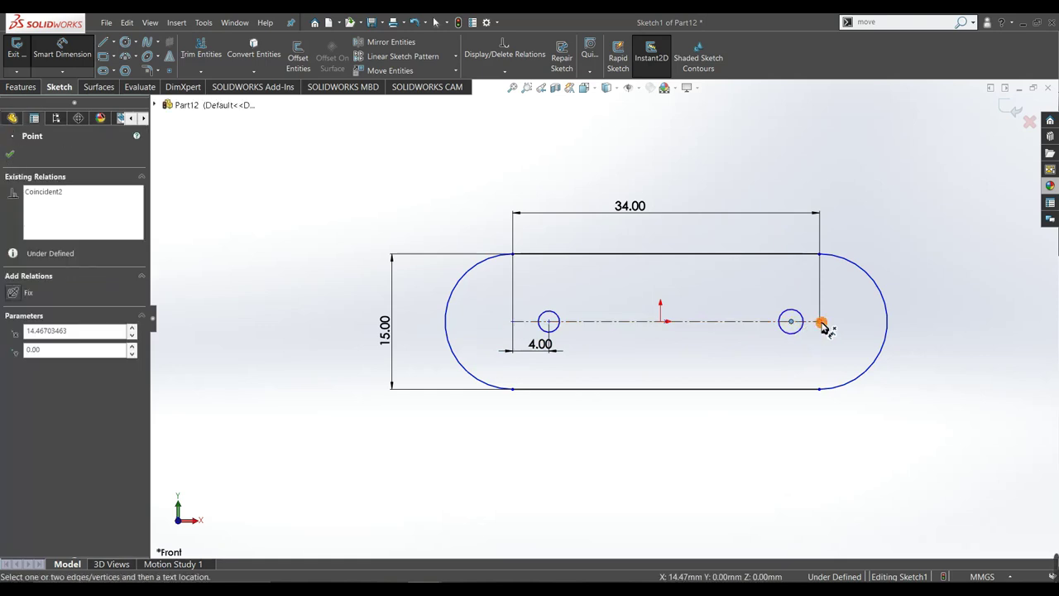
pyautogui.click(821, 323)
pyautogui.click(804, 352)
pyautogui.write('4')
pyautogui.press('Return')
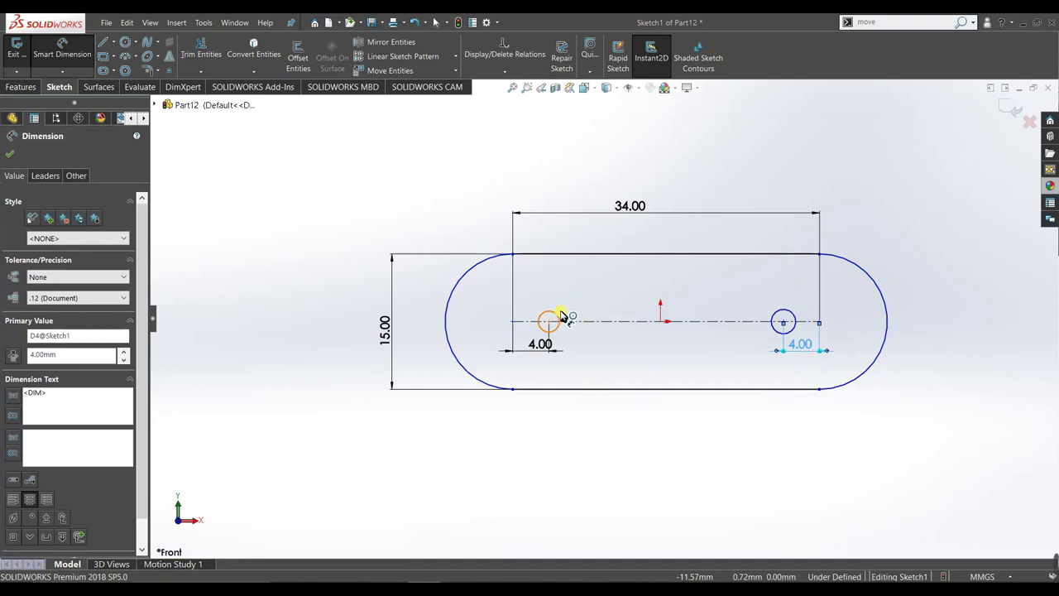
# Set the left circle's diameter to 6 mm and make both circles Equal
pyautogui.click(561, 316)
pyautogui.click(563, 305)
pyautogui.write('6')
pyautogui.press('Return')
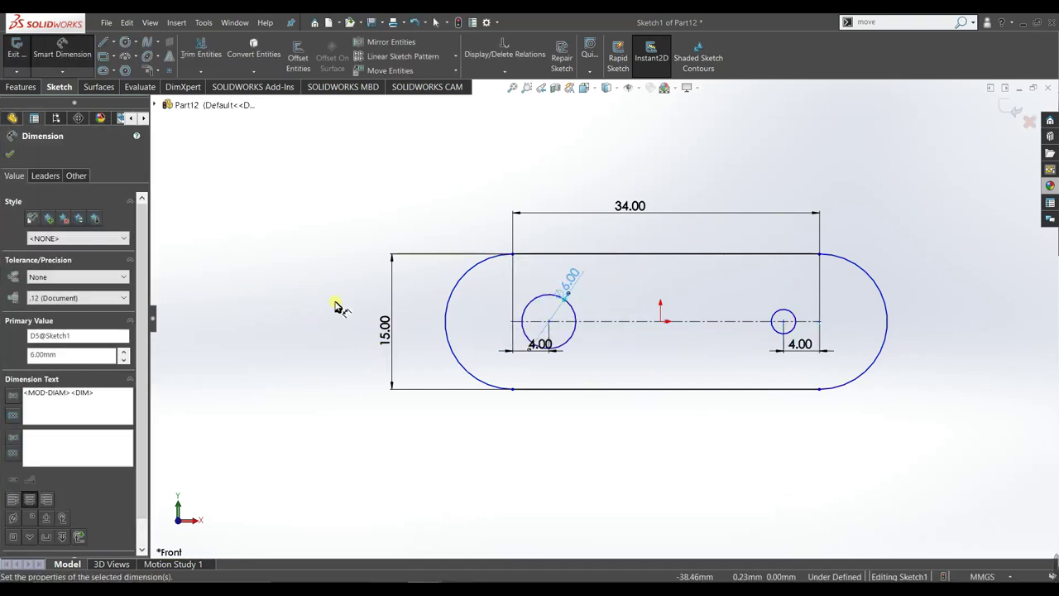
pyautogui.rightClick(347, 343)
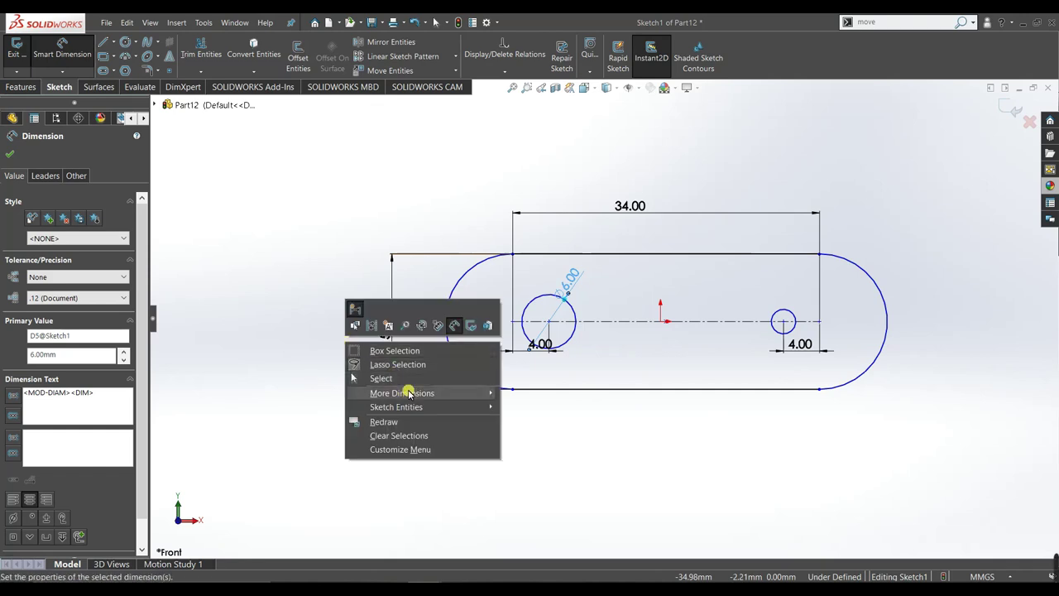
pyautogui.click(406, 378)
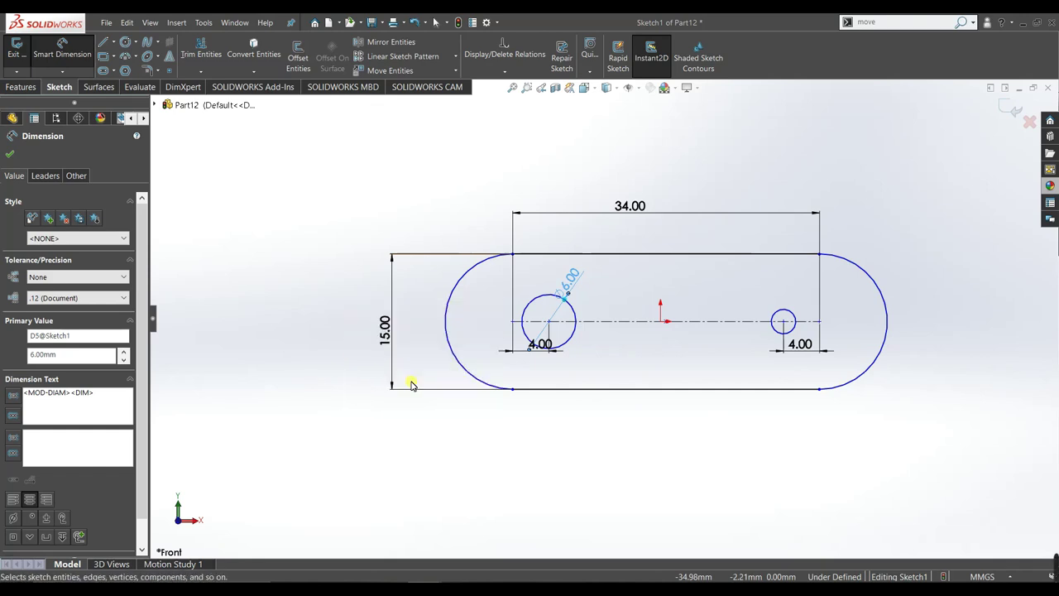
pyautogui.keyDown('ctrl'); pyautogui.click(782, 321); pyautogui.keyUp('ctrl')
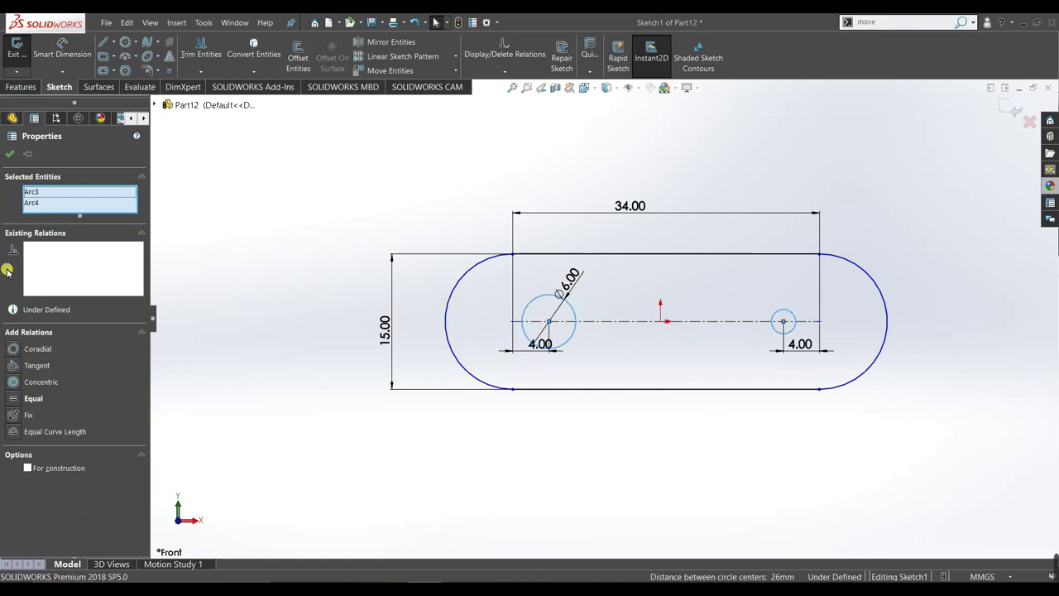
pyautogui.click(13, 398)
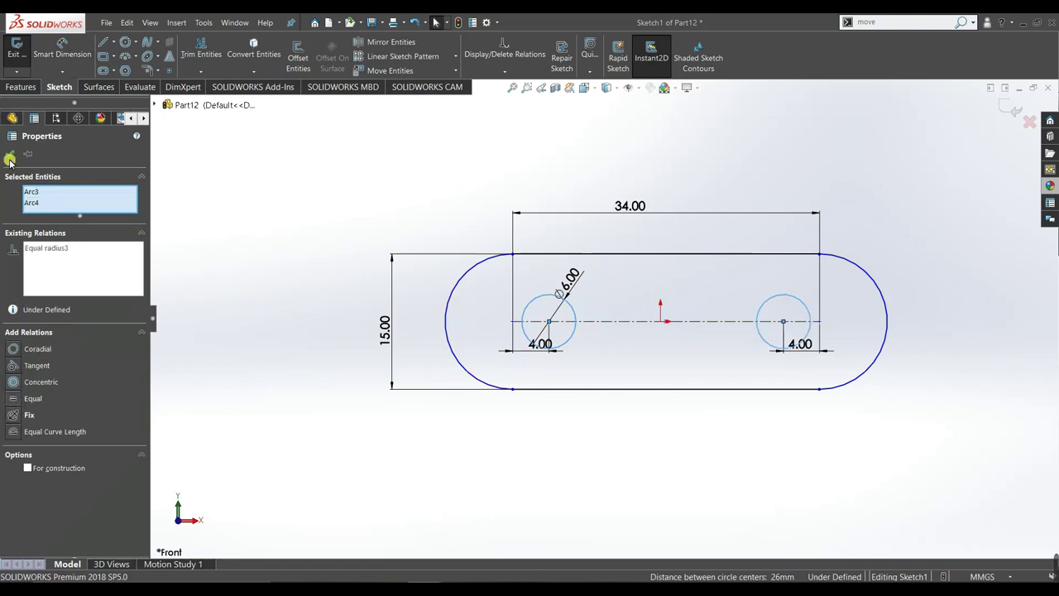
pyautogui.click(10, 158)
# Extrude the slot sketch 20 mm into Boss-Extrude1, then orbit and select the block's top face
pyautogui.click(22, 87)
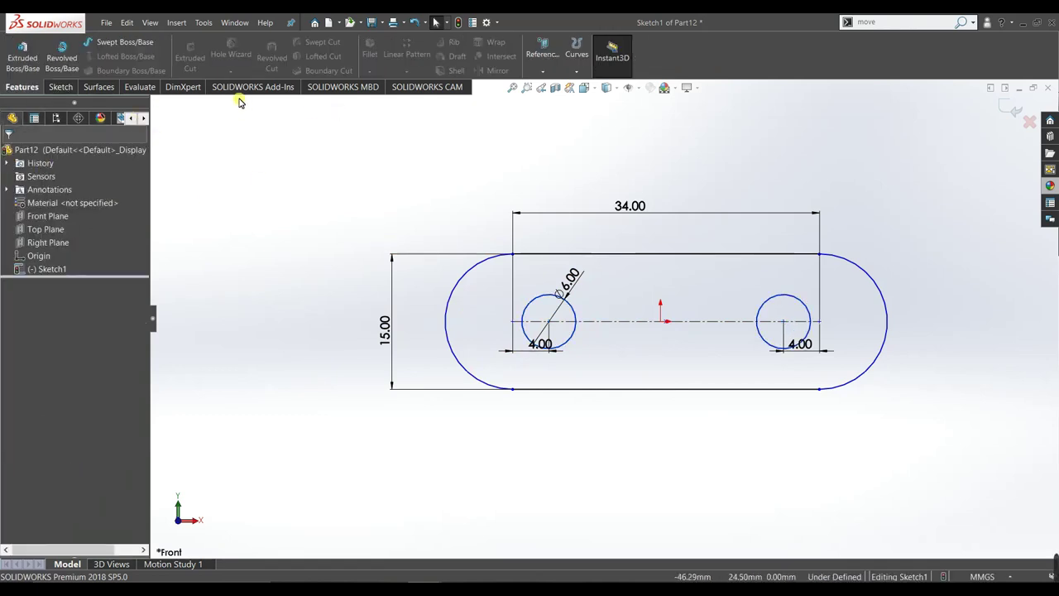
pyautogui.click(23, 63)
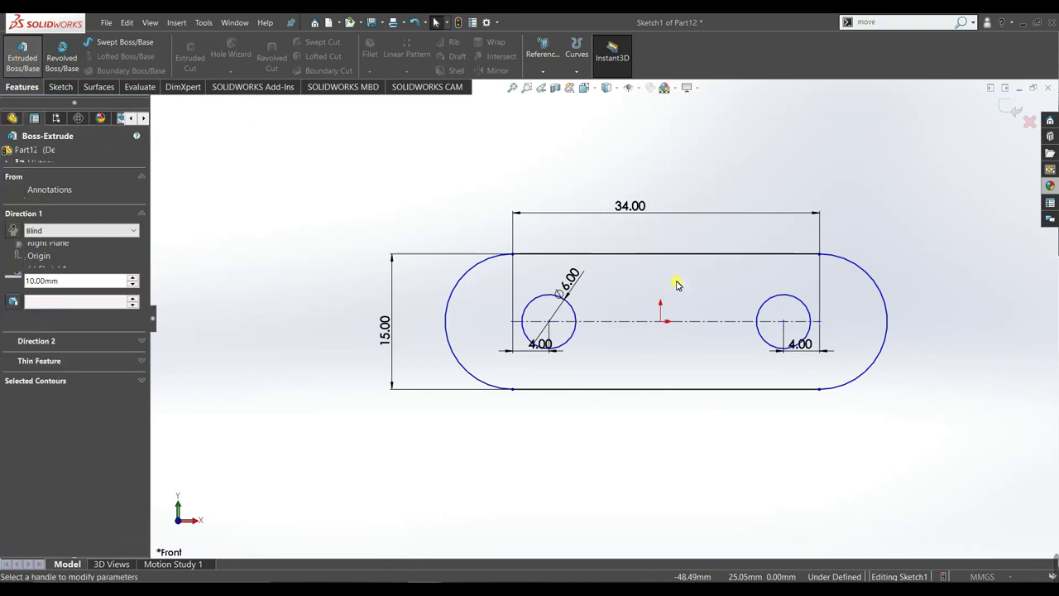
pyautogui.click(133, 281)
pyautogui.click(9, 154)
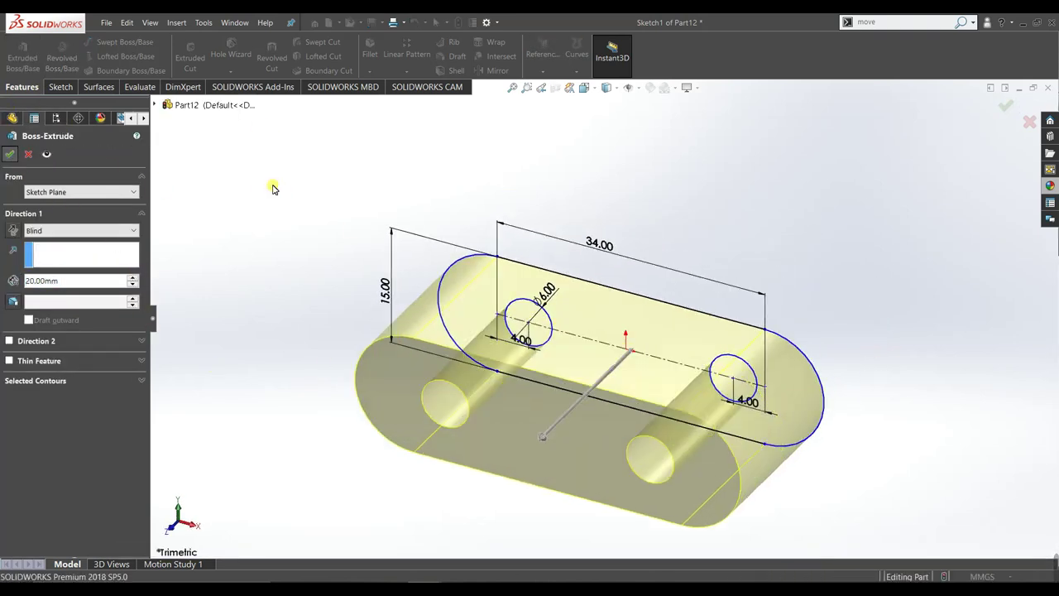
pyautogui.moveTo(329, 225)
pyautogui.mouseDown(button='middle')
pyautogui.moveTo(372, 149)
pyautogui.moveTo(647, 262)
pyautogui.moveTo(679, 513)
pyautogui.moveTo(691, 356)
pyautogui.moveTo(598, 222)
pyautogui.moveTo(657, 220)
pyautogui.mouseUp(button='middle')
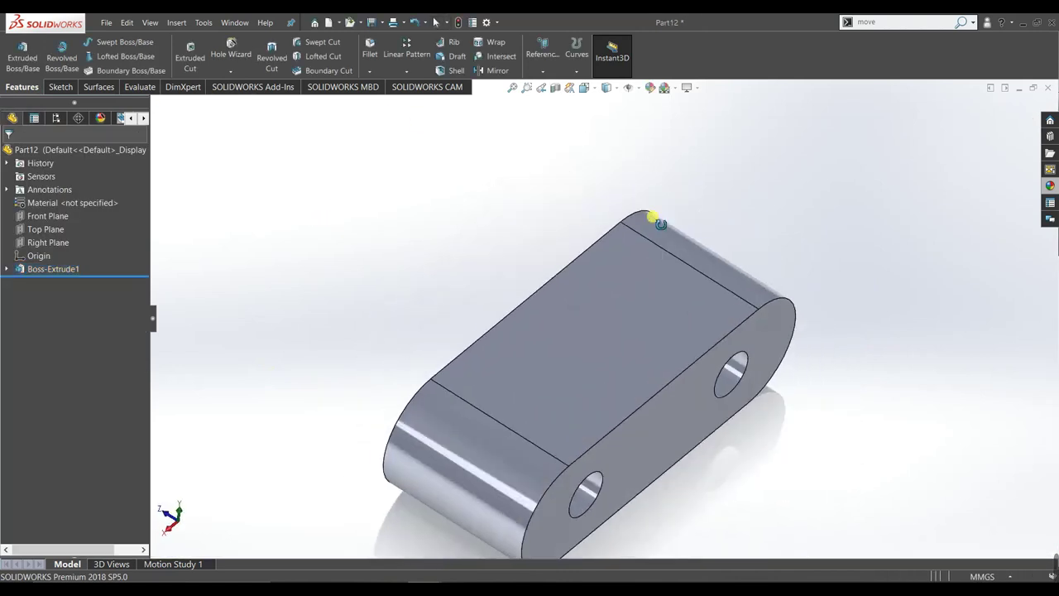
pyautogui.click(629, 286)
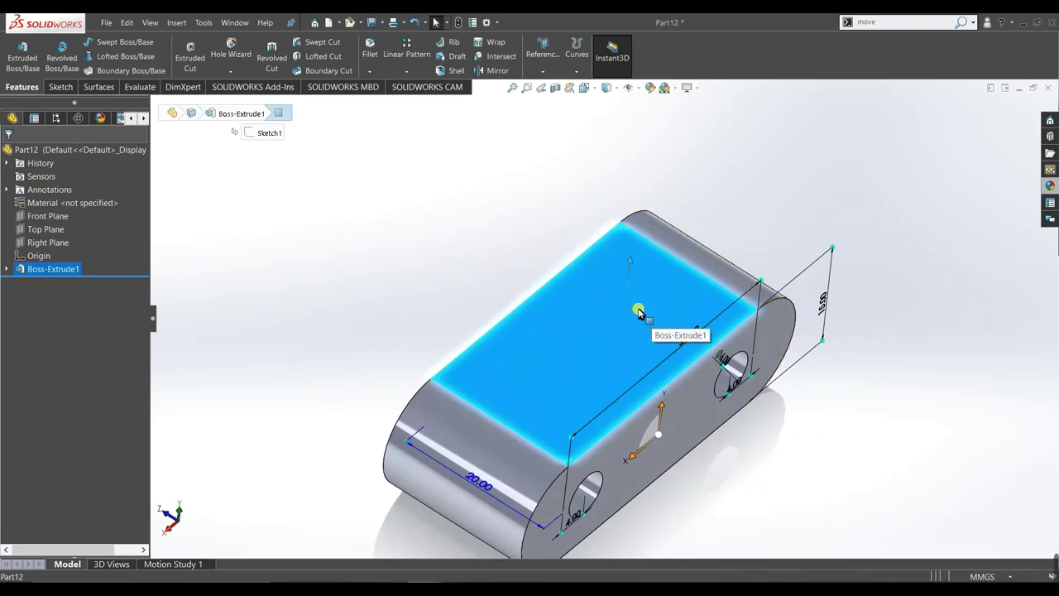
# Start a sketch on the top face, view it Normal To, and draw a vertical centreline across it
pyautogui.click(58, 85)
pyautogui.click(16, 50)
pyautogui.click(486, 221)
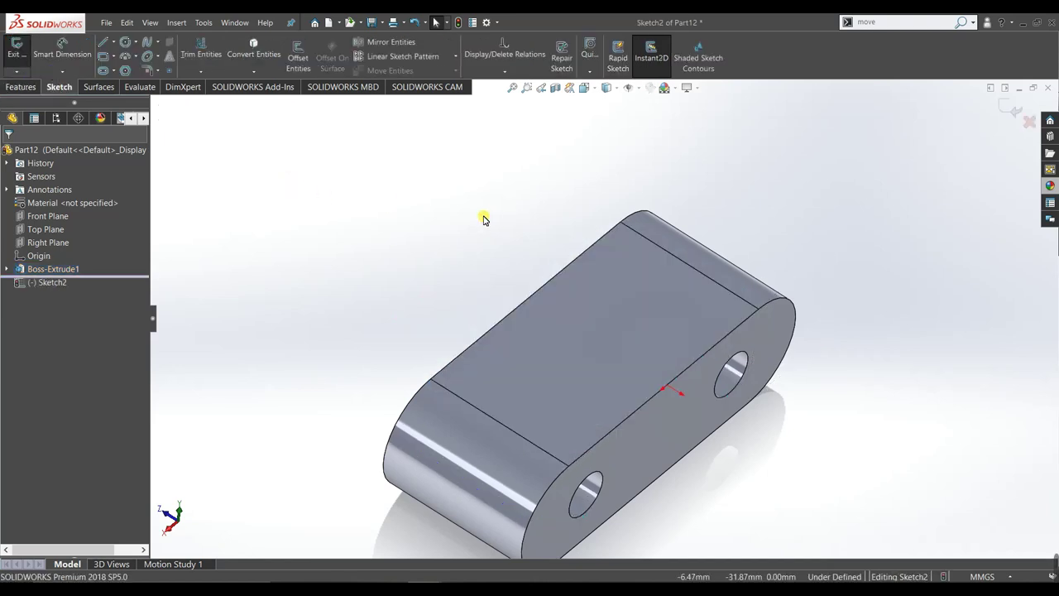
pyautogui.press('space')
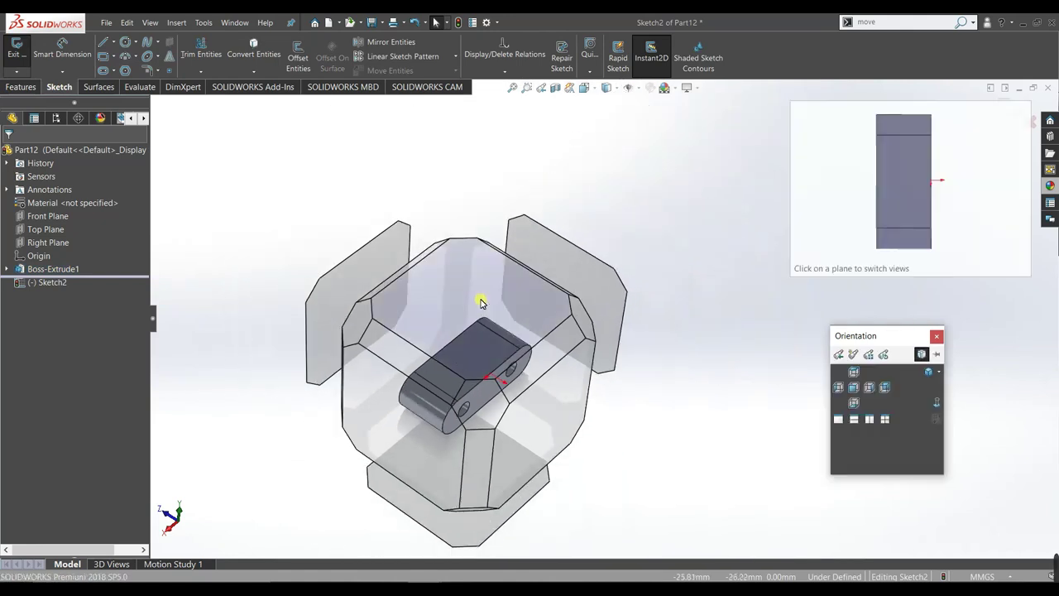
pyautogui.click(480, 303)
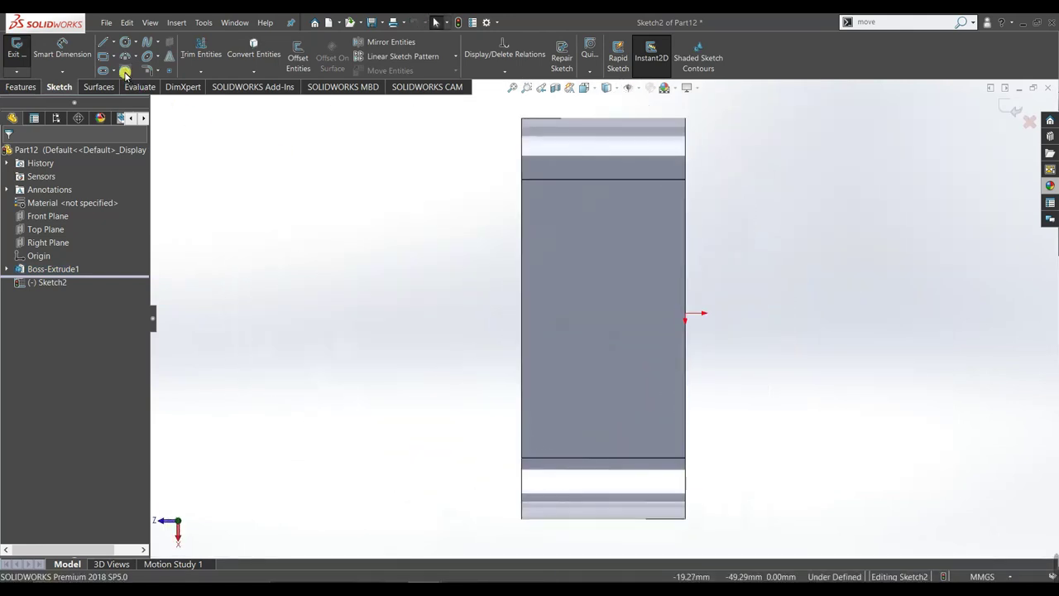
pyautogui.click(113, 43)
pyautogui.click(132, 71)
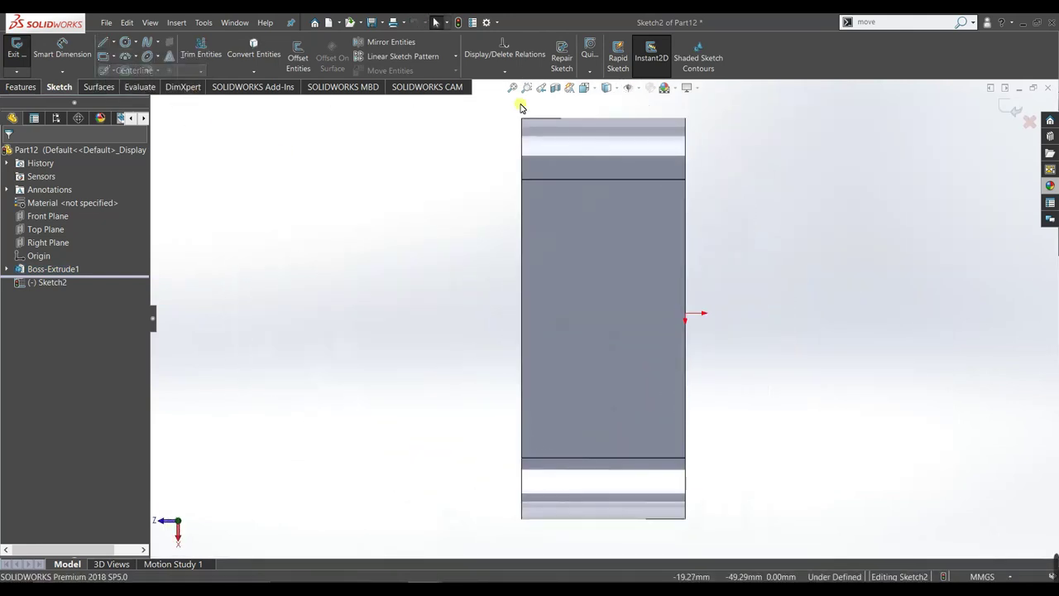
pyautogui.click(603, 179)
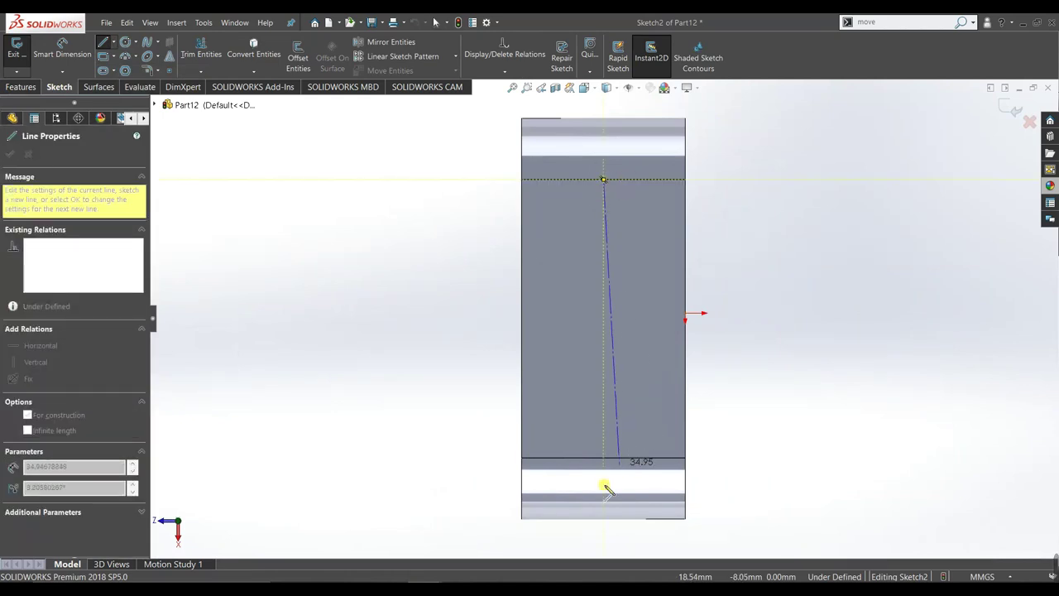
pyautogui.click(603, 457)
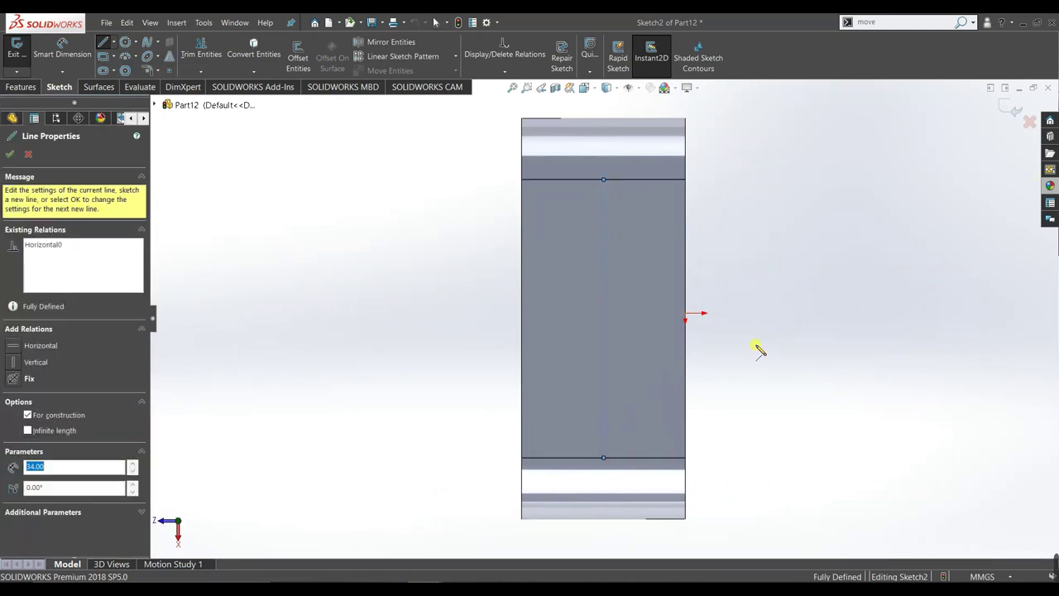
pyautogui.rightClick(945, 162)
pyautogui.click(951, 162)
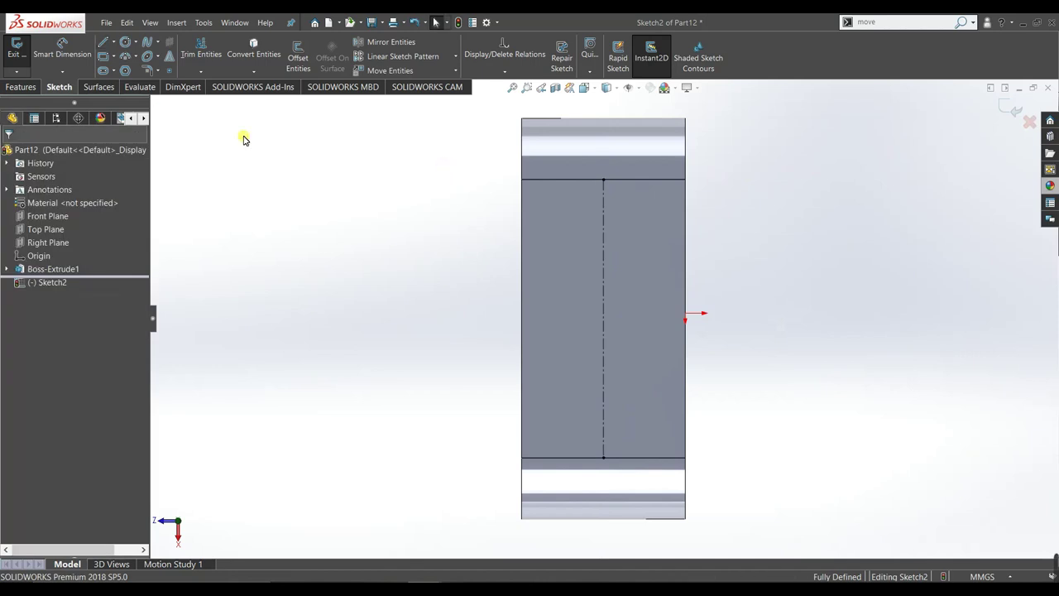
# Draw a circle on the centreline, dimension it to Ø5 mm, and start an Extruded Boss/Base
pyautogui.click(125, 41)
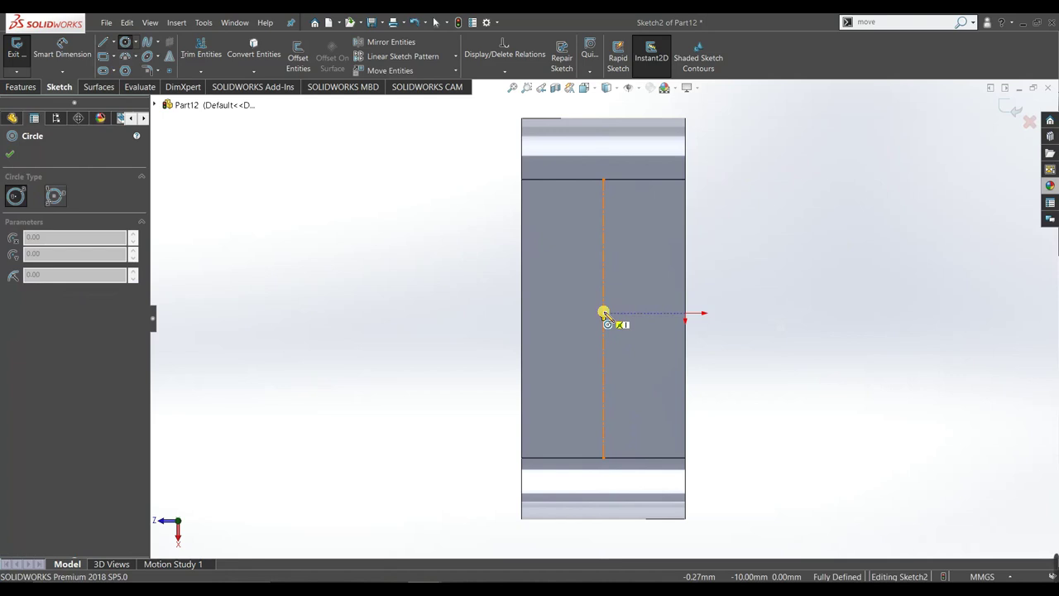
pyautogui.click(603, 312)
pyautogui.click(613, 325)
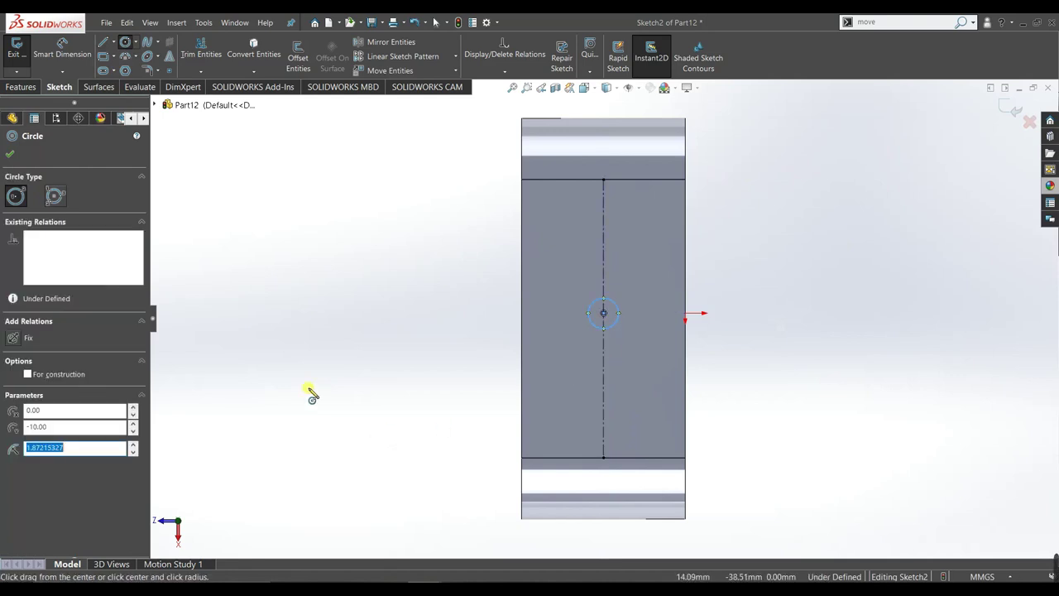
pyautogui.click(11, 154)
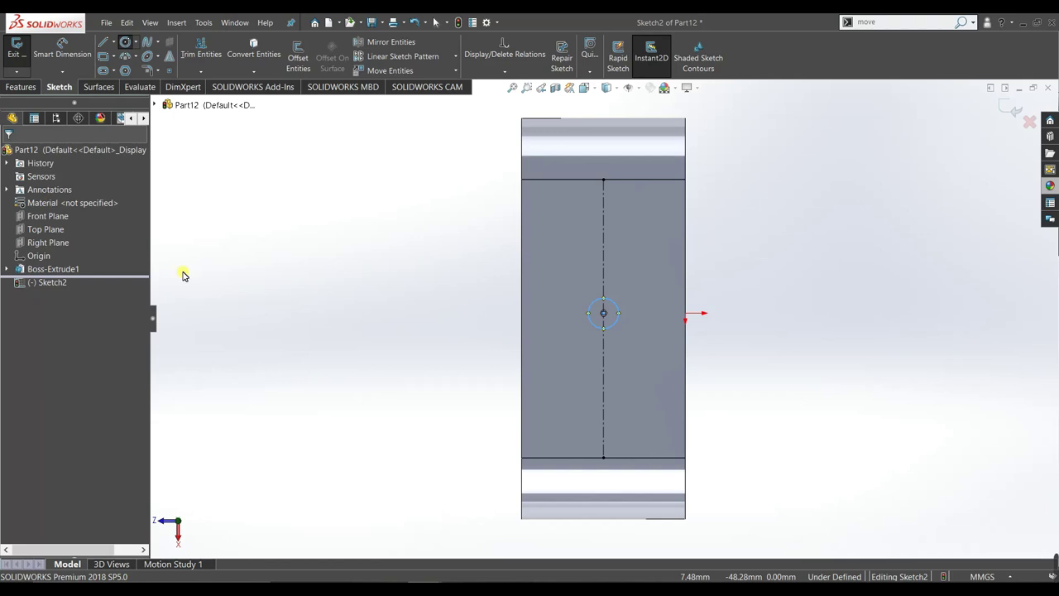
pyautogui.moveTo(323, 217); pyautogui.dragTo(326, 189, button='right')
pyautogui.click(617, 327)
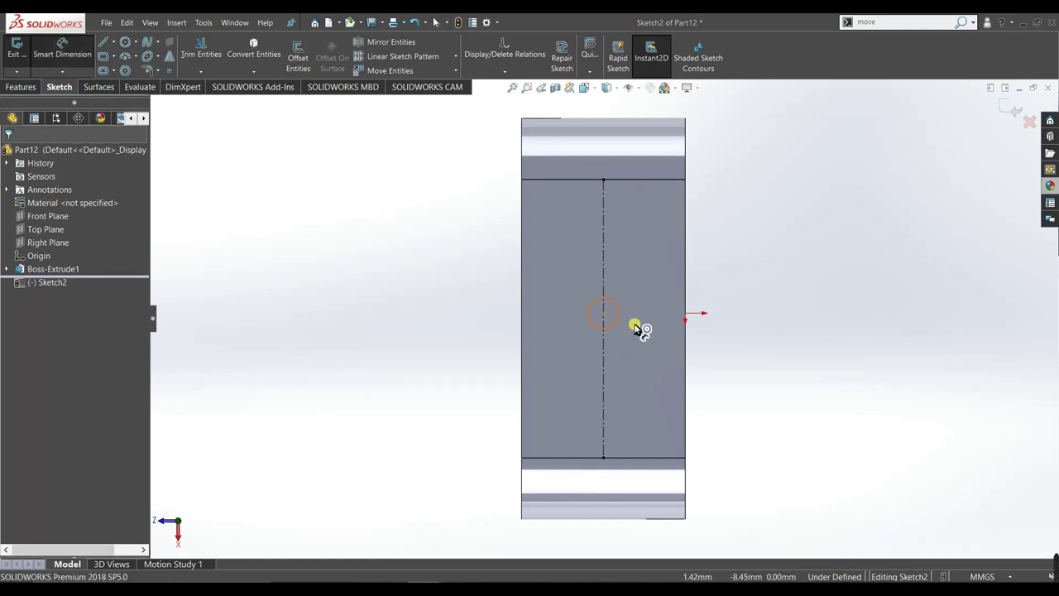
pyautogui.click(546, 374)
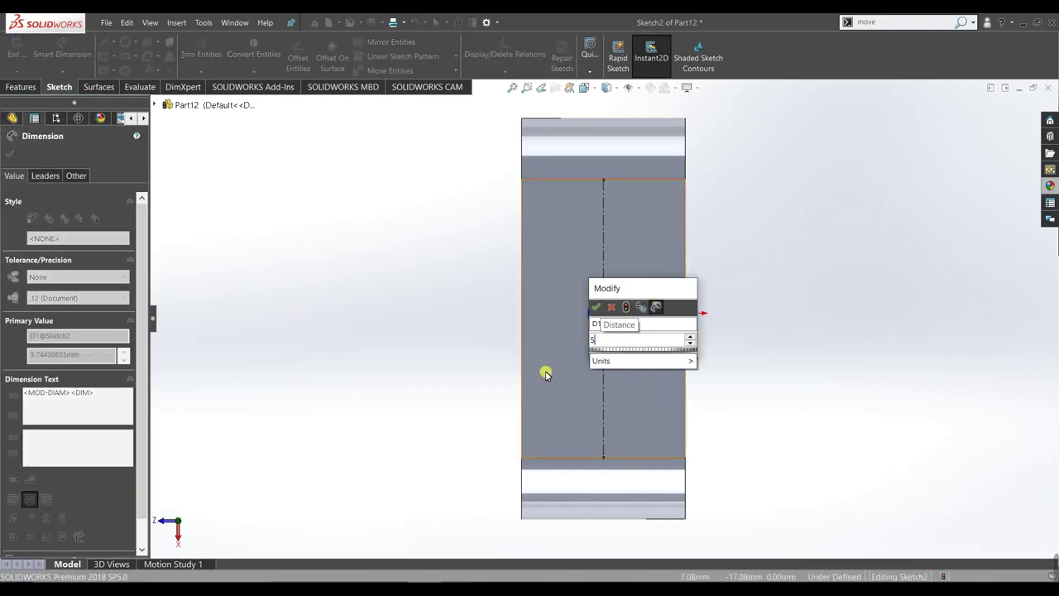
pyautogui.write('5')
pyautogui.press('Return')
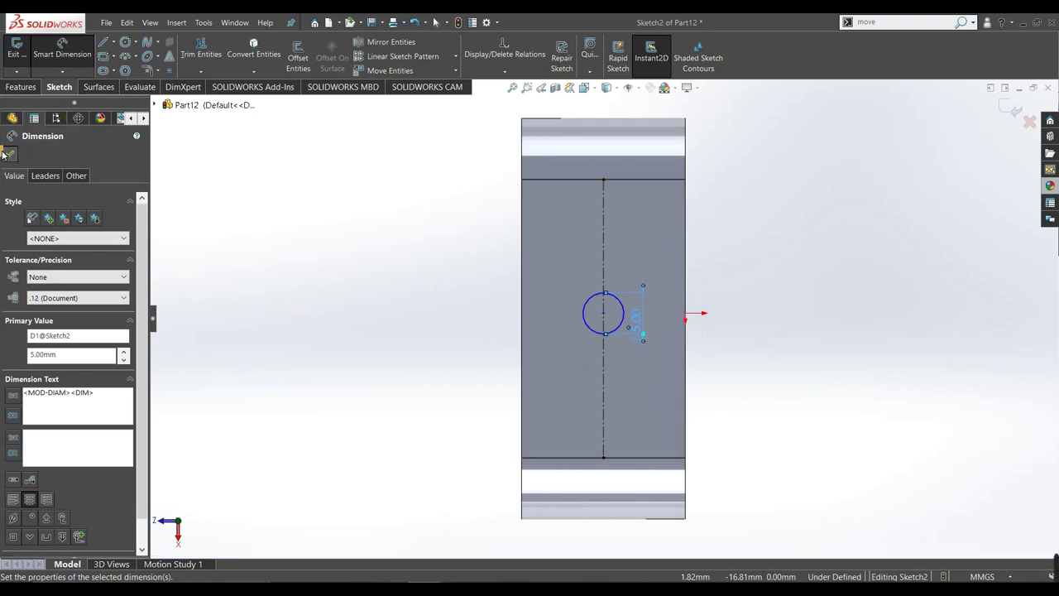
pyautogui.click(10, 154)
pyautogui.click(21, 87)
pyautogui.click(23, 56)
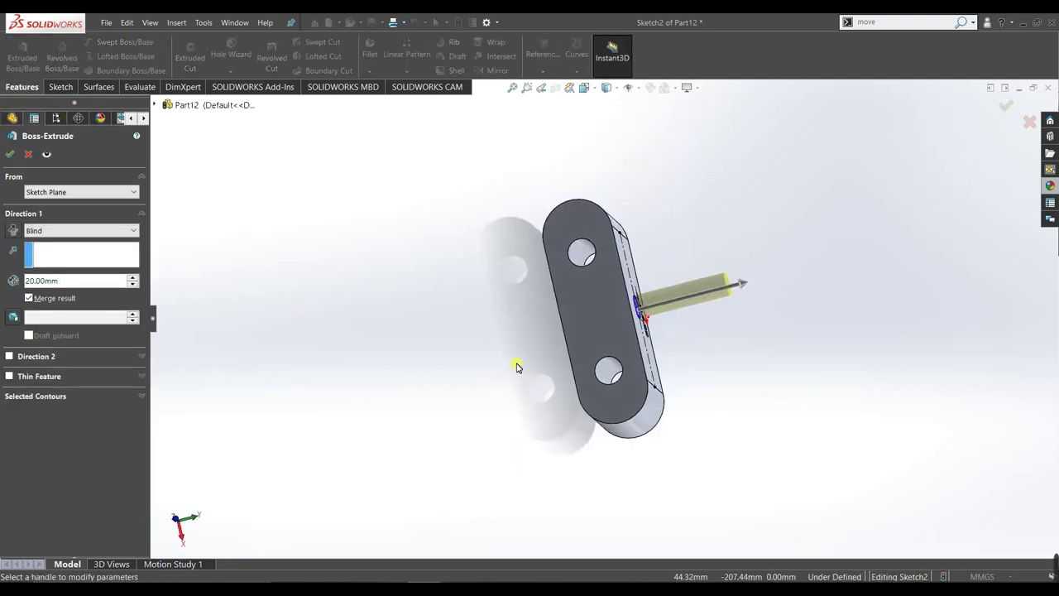
# Set the peg's extrusion depth to 5 mm, create Boss-Extrude2, and orbit to view it
pyautogui.write('4')
pyautogui.press('Return')
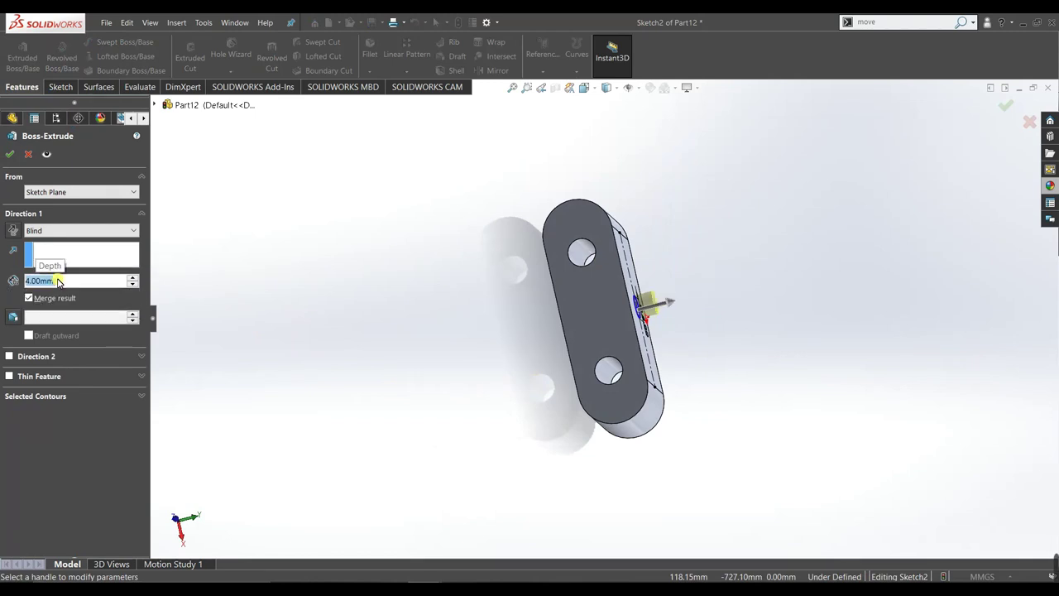
pyautogui.write('5')
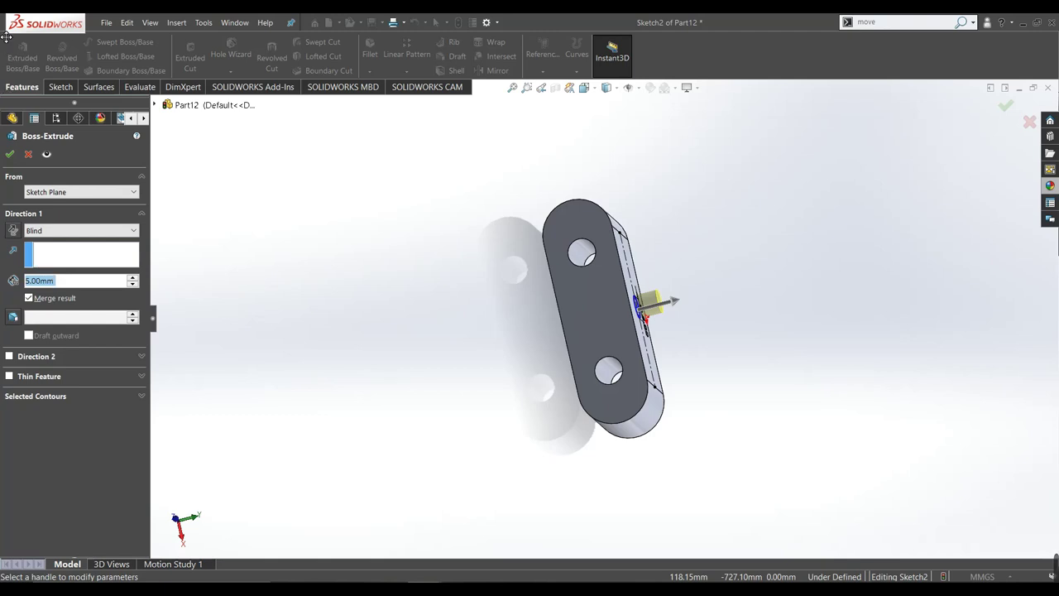
pyautogui.click(9, 150)
pyautogui.moveTo(421, 442)
pyautogui.mouseDown(button='middle')
pyautogui.moveTo(326, 193)
pyautogui.moveTo(277, 251)
pyautogui.mouseUp(button='middle')
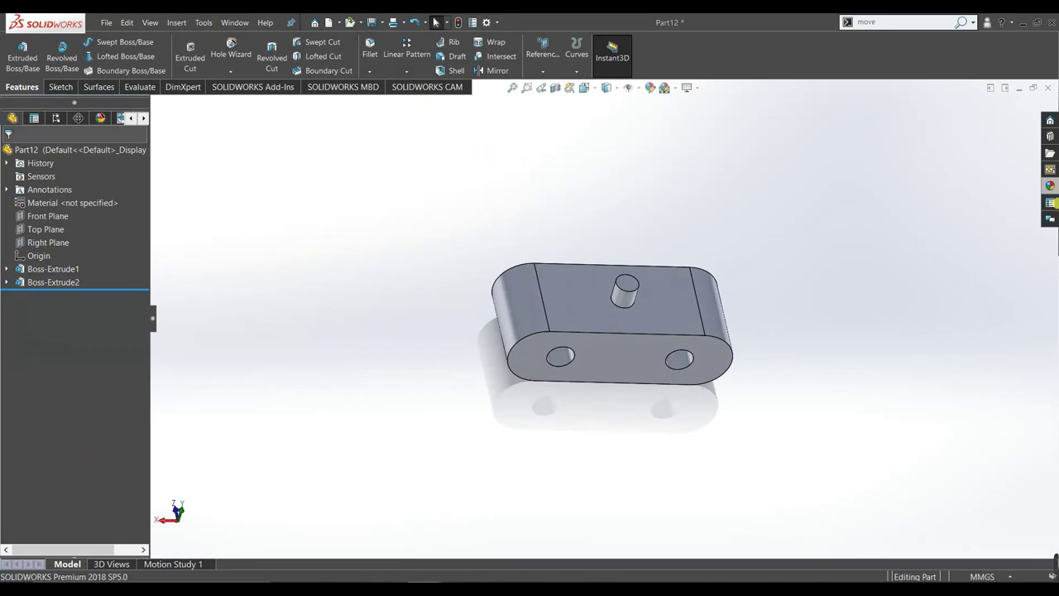
# Apply the sandblasted iron appearance to the block and orbit to its top face
pyautogui.click(1049, 185)
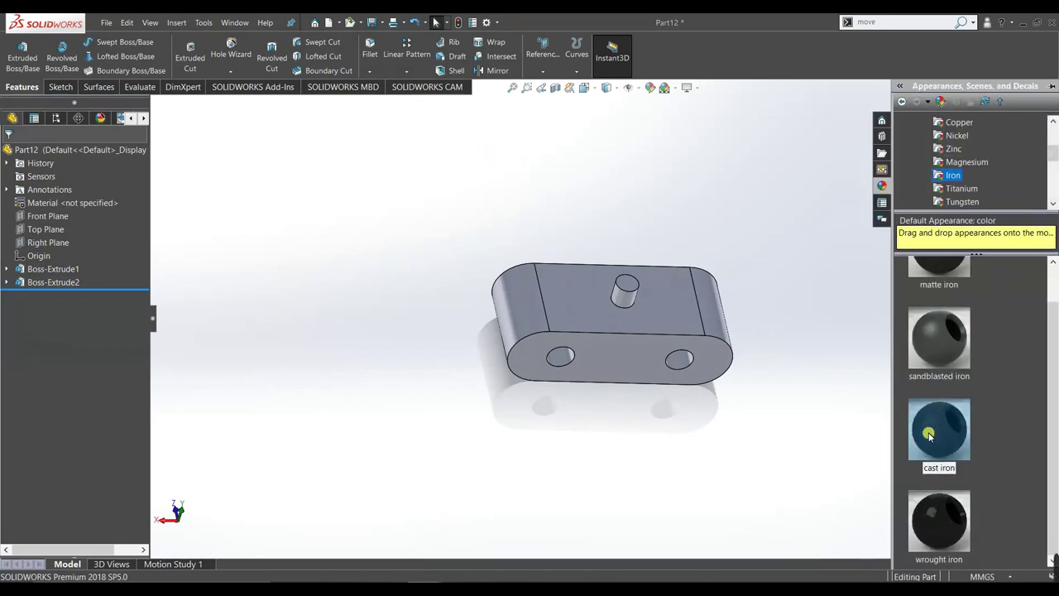
pyautogui.moveTo(947, 357); pyautogui.dragTo(693, 332)
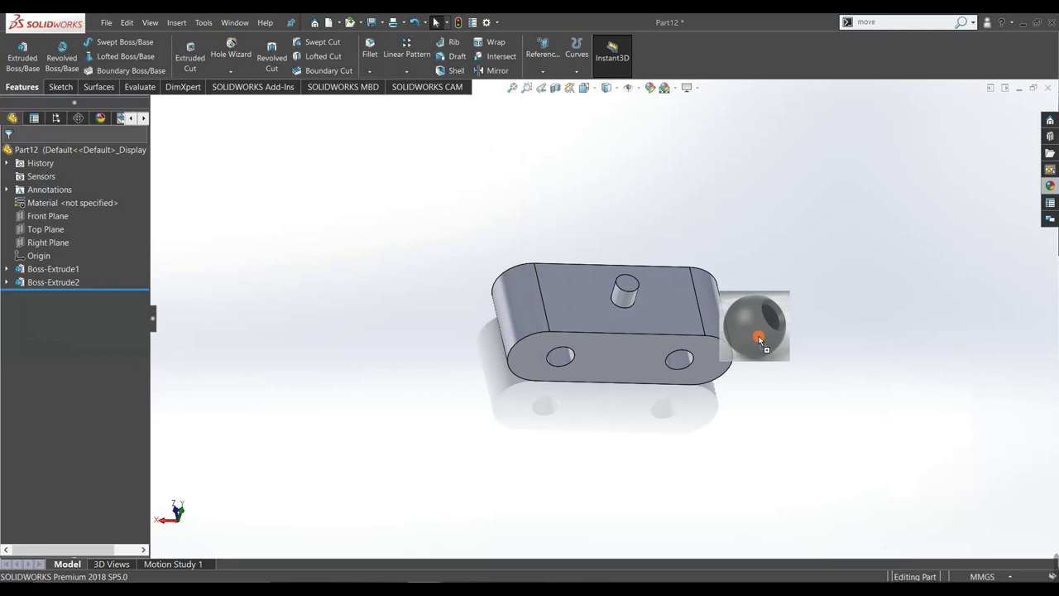
pyautogui.click(693, 332)
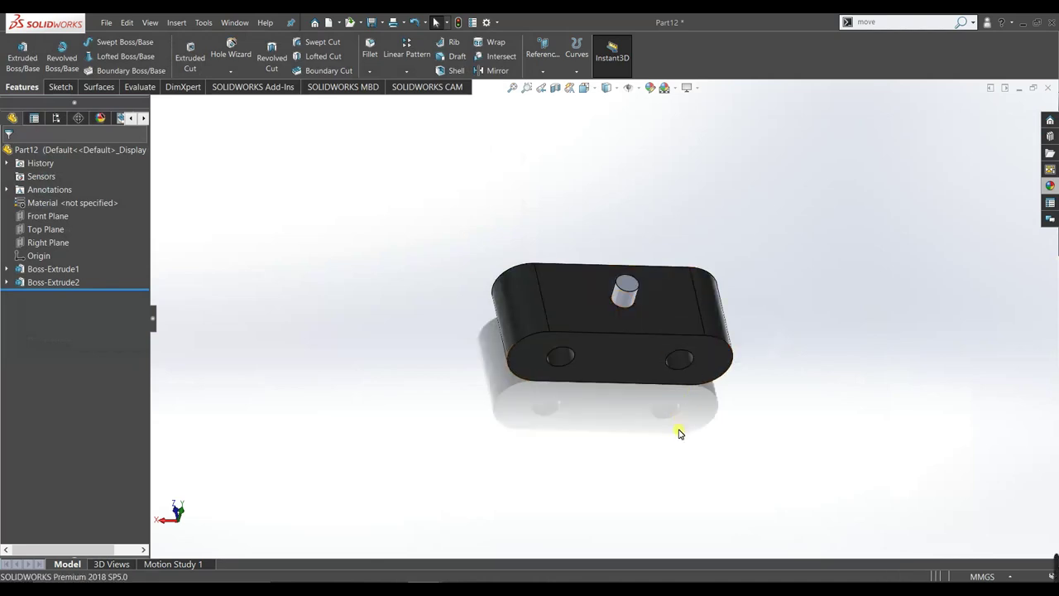
pyautogui.scroll(-3, 645, 347)
pyautogui.moveTo(645, 347)
pyautogui.mouseDown(button='middle')
pyautogui.moveTo(626, 428)
pyautogui.moveTo(659, 329)
pyautogui.mouseUp(button='middle')
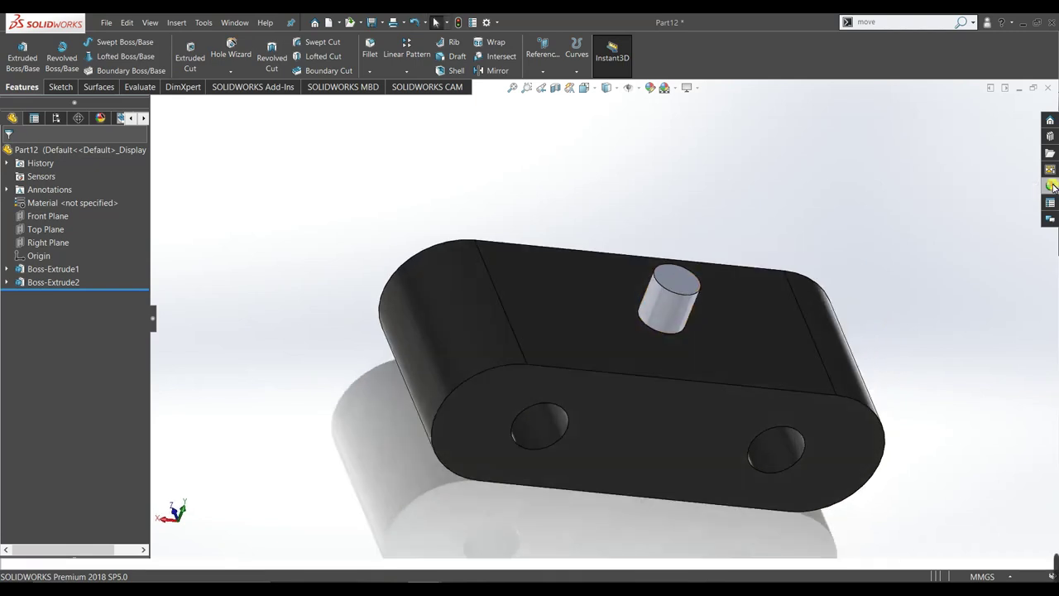
# Apply the cast iron appearance to the peg only
pyautogui.click(1049, 185)
pyautogui.moveTo(935, 454); pyautogui.dragTo(672, 308)
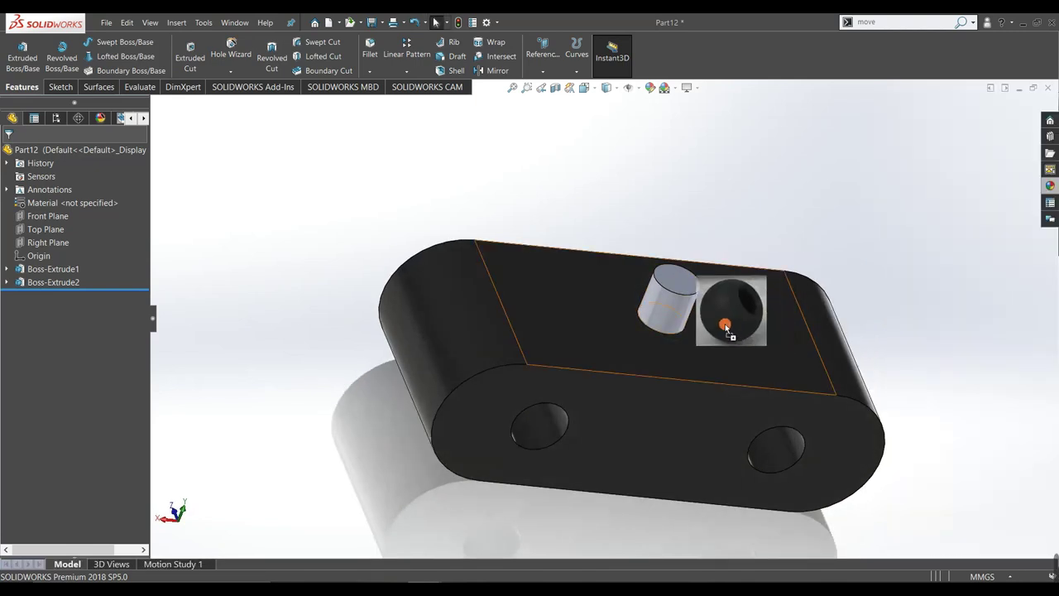
pyautogui.click(684, 312)
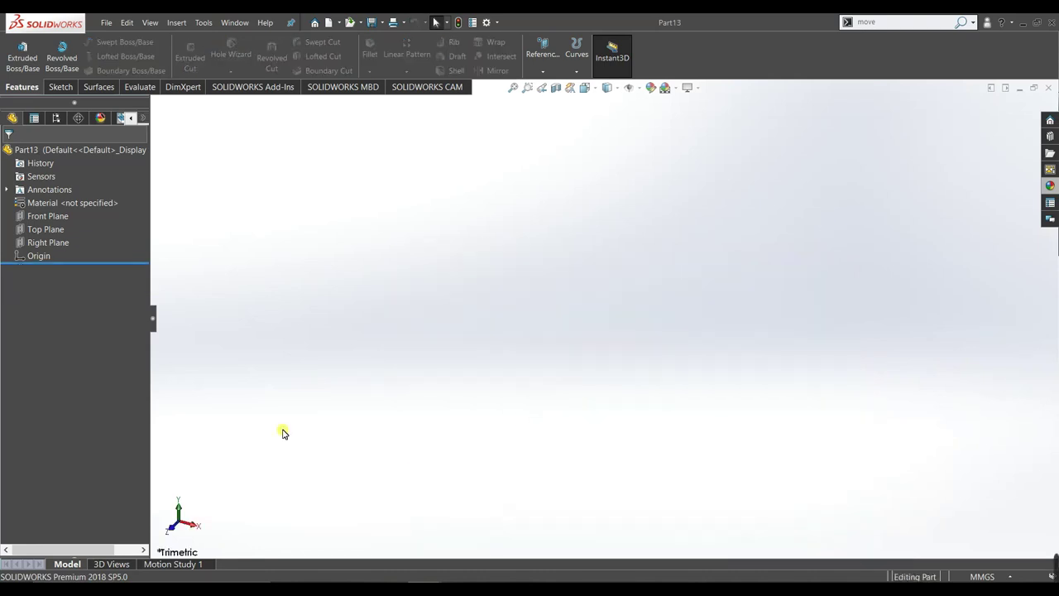
# Start a sketch on Part13's Front Plane and draw a vertical straight slot from the origin
pyautogui.click(65, 218)
pyautogui.click(77, 206)
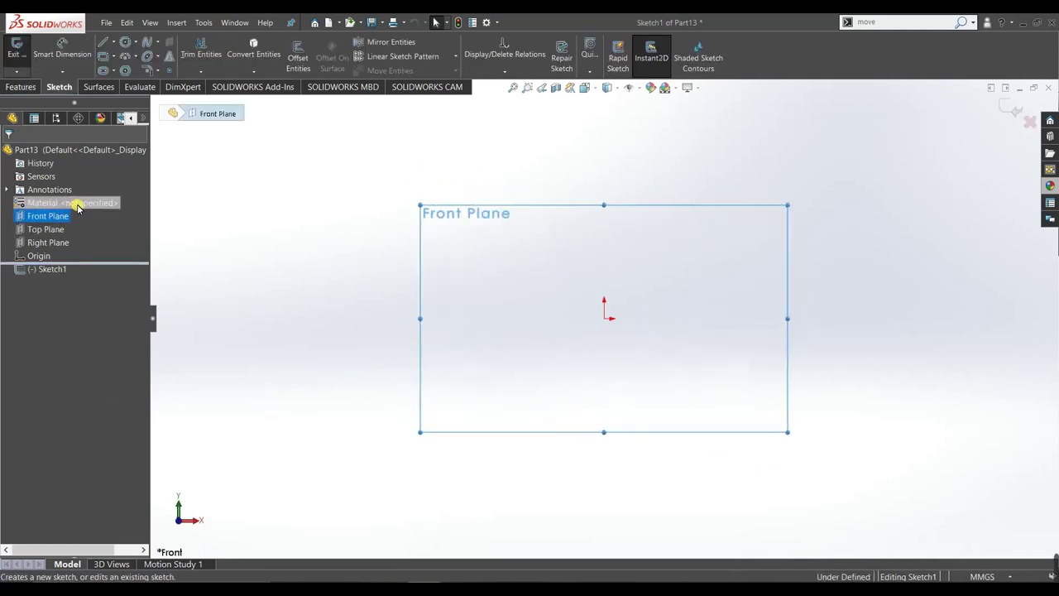
pyautogui.click(110, 72)
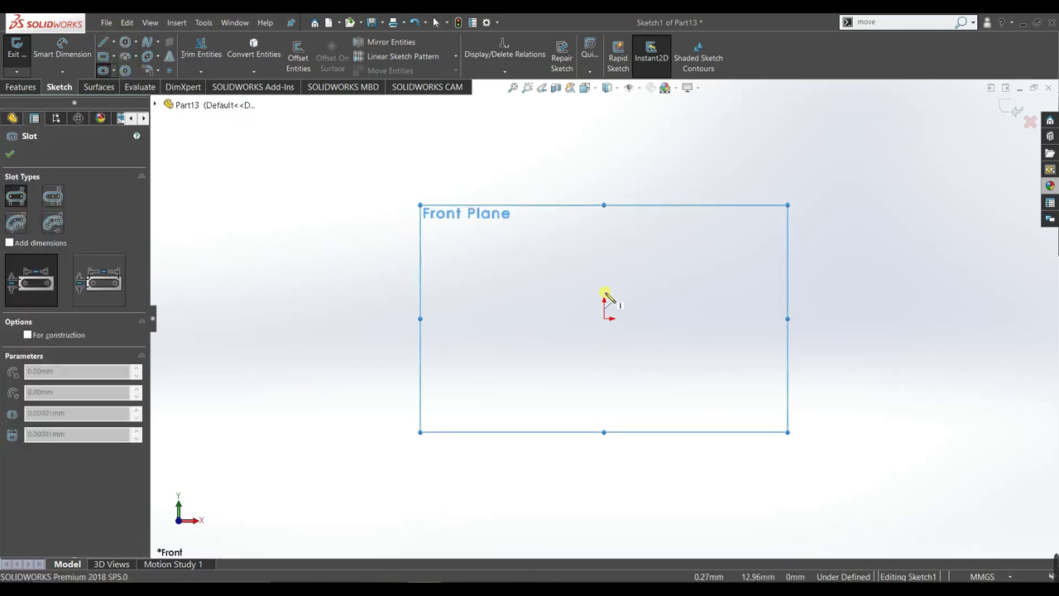
pyautogui.click(604, 318)
pyautogui.click(604, 235)
pyautogui.click(617, 275)
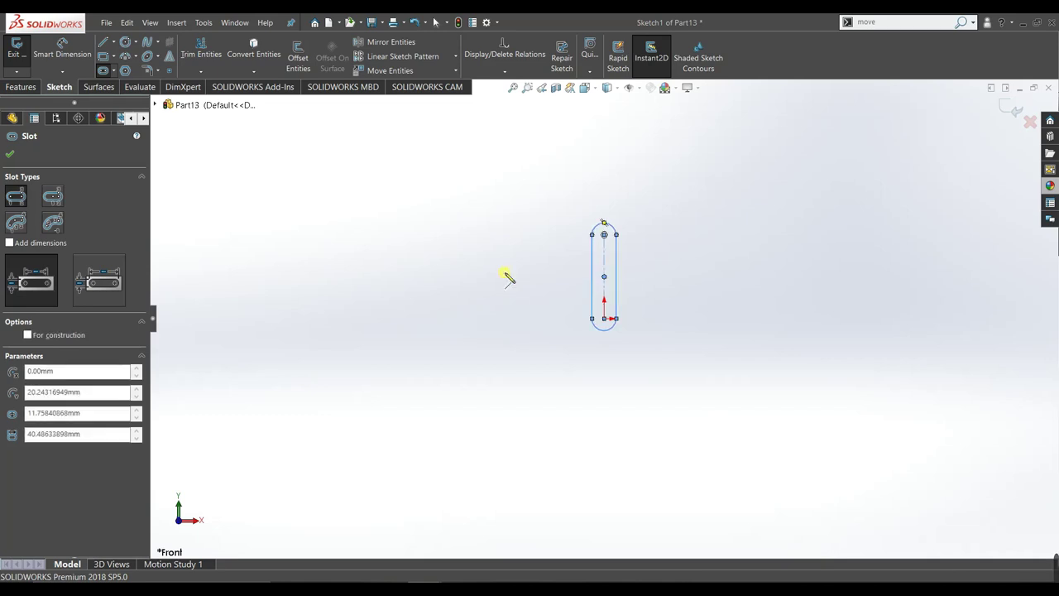
pyautogui.click(10, 154)
pyautogui.click(488, 275)
# Dimension the slot to 14 mm between centres with R7 mm ends
pyautogui.moveTo(469, 547); pyautogui.dragTo(488, 452, button='right')
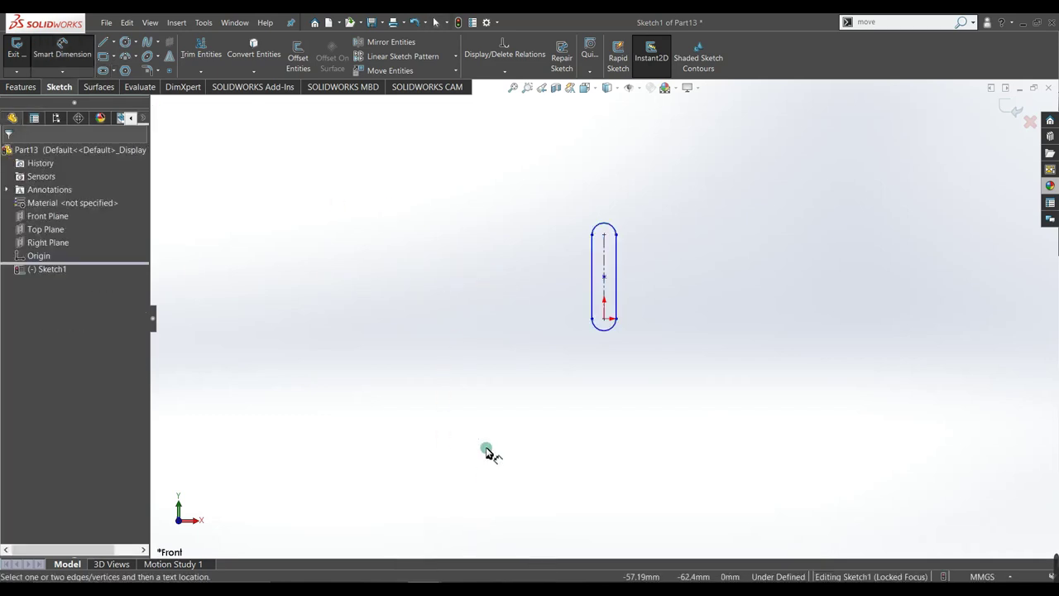
pyautogui.click(605, 259)
pyautogui.click(667, 289)
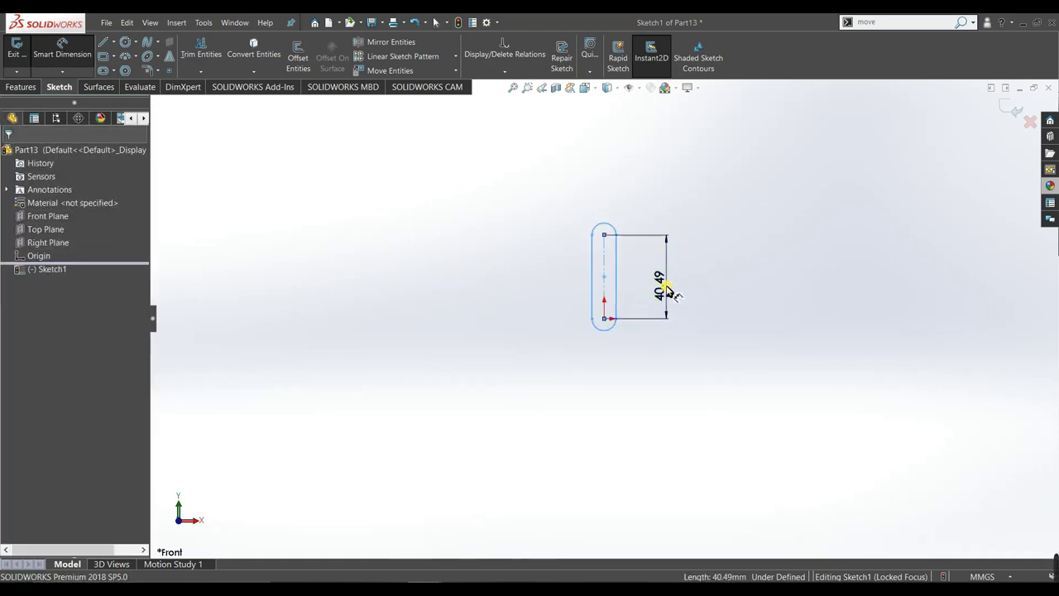
pyautogui.click(666, 290)
pyautogui.write('14')
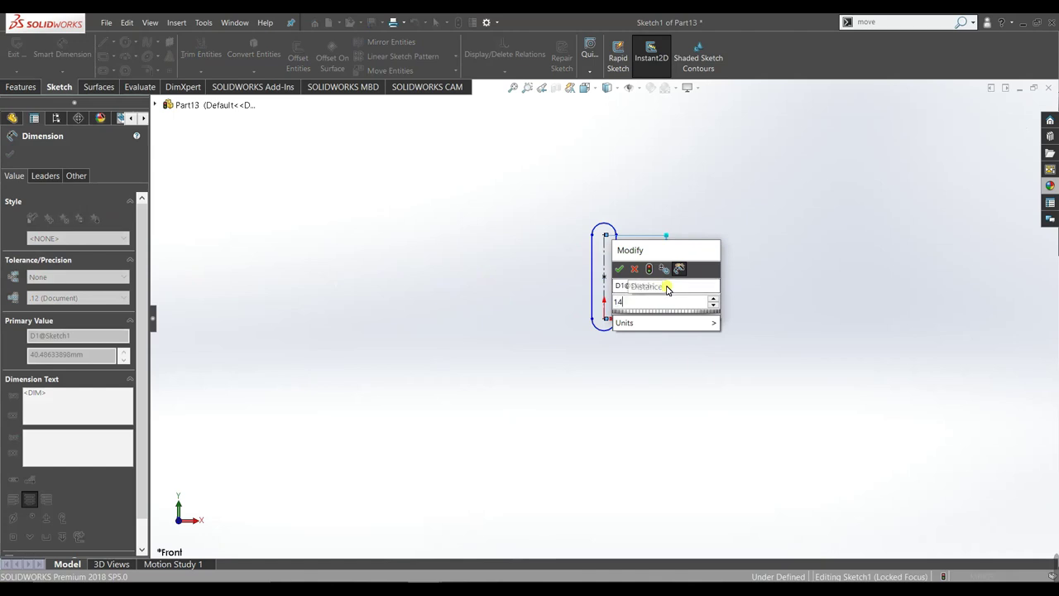
pyautogui.press('Return')
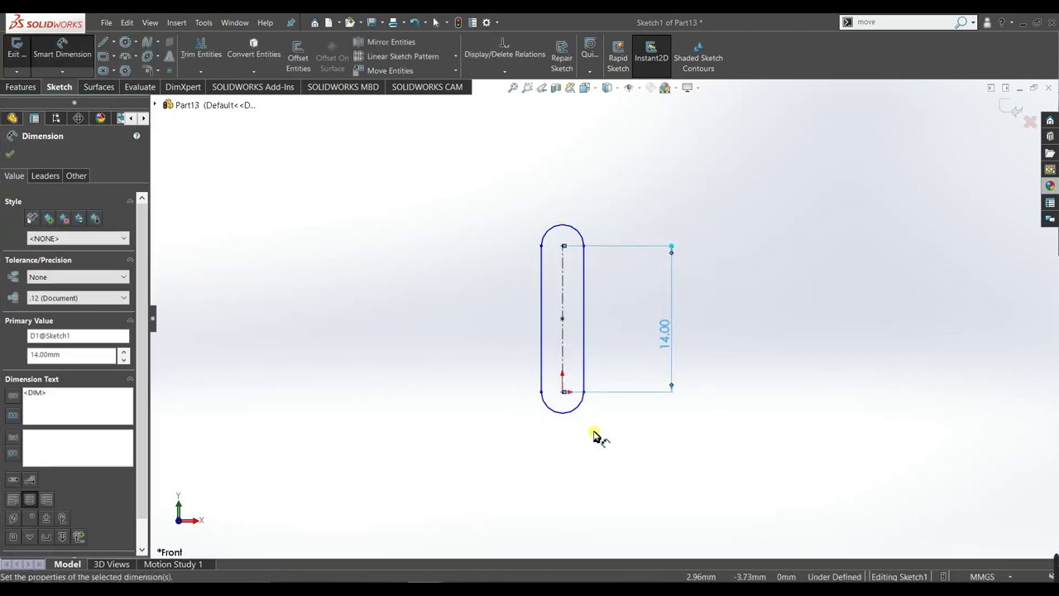
pyautogui.click(590, 423)
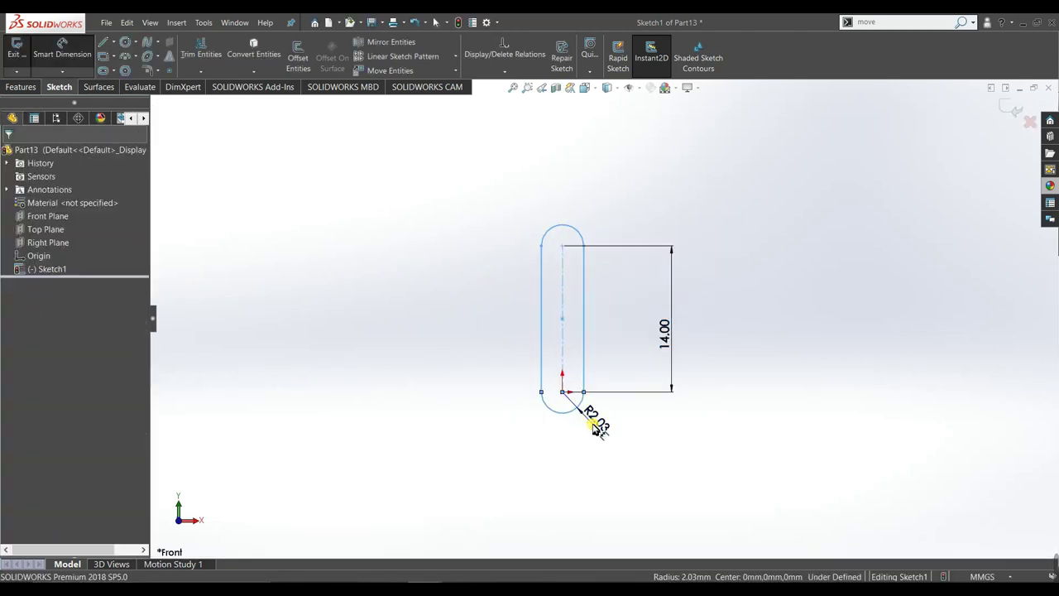
pyautogui.click(597, 427)
pyautogui.write('7')
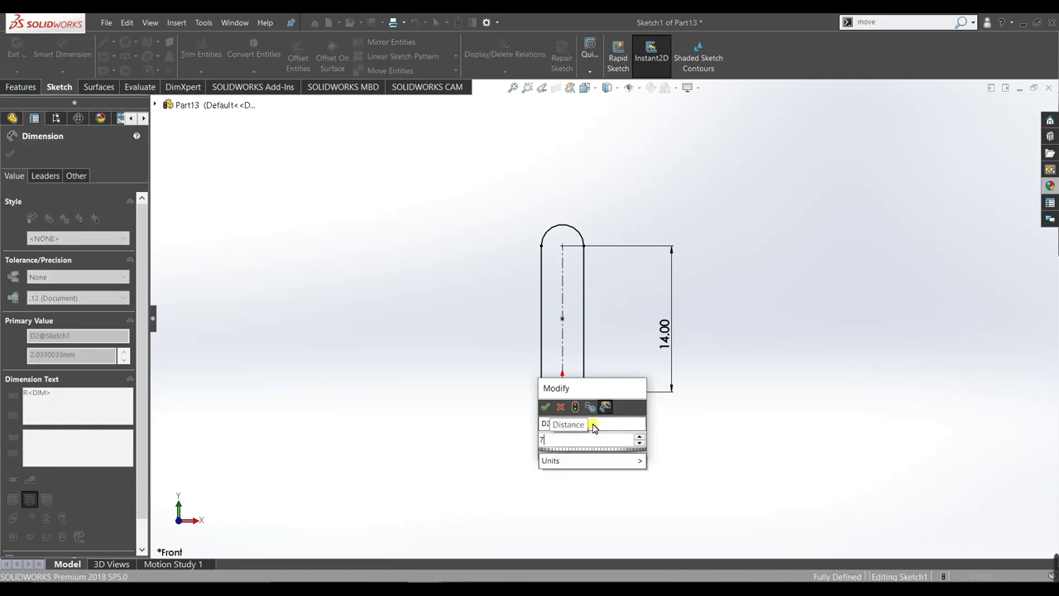
pyautogui.press('Return')
pyautogui.click(7, 158)
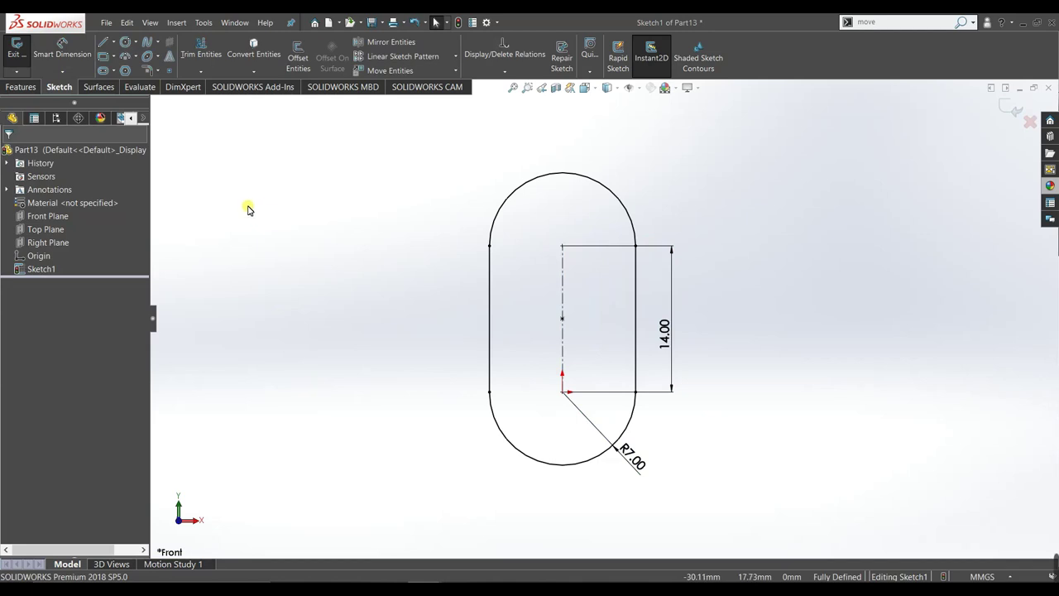
# Draw a circle on the slot's centreline and dimension it to Ø6 mm
pyautogui.click(123, 42)
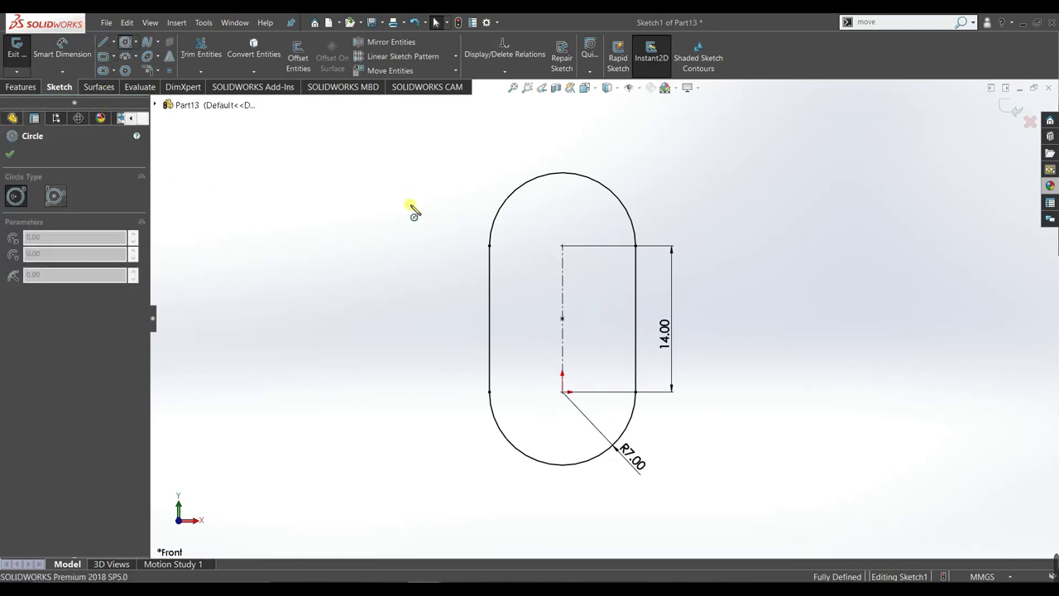
pyautogui.click(562, 320)
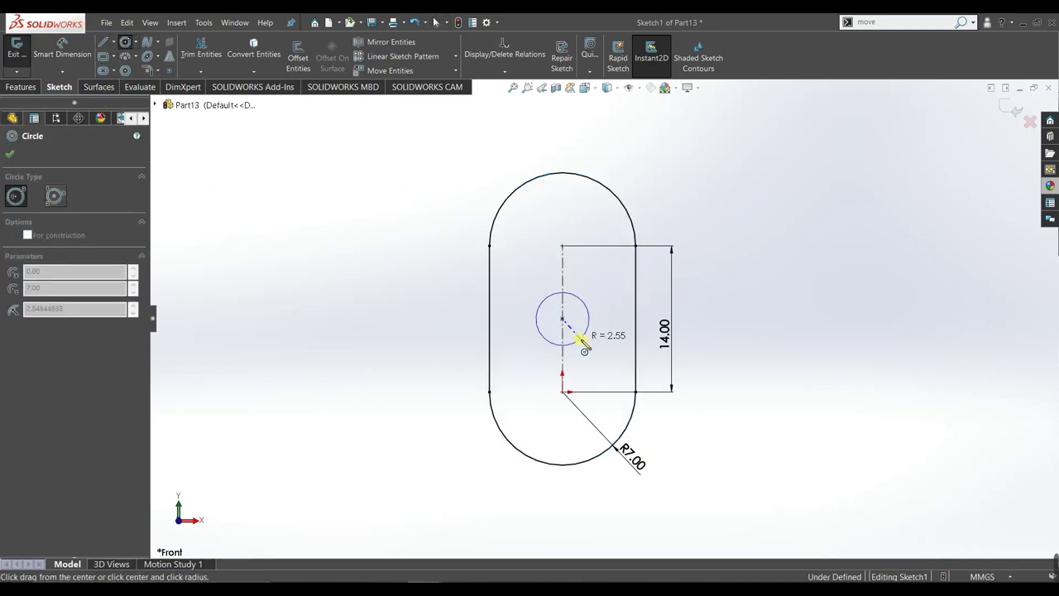
pyautogui.click(586, 334)
pyautogui.press('d')
pyautogui.click(546, 307)
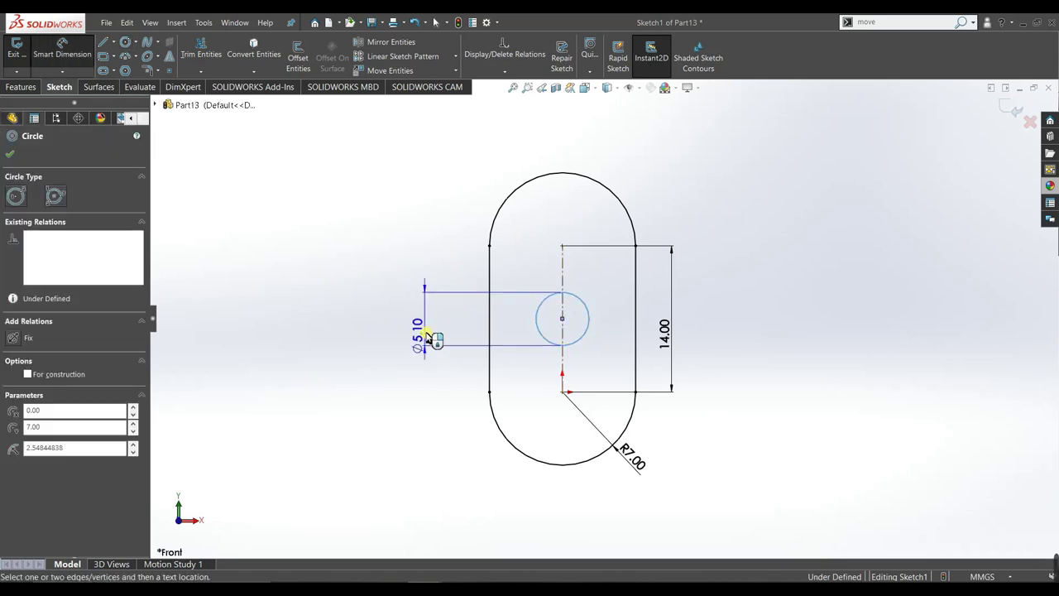
pyautogui.click(427, 331)
pyautogui.write('689675mm')
pyautogui.press('Return')
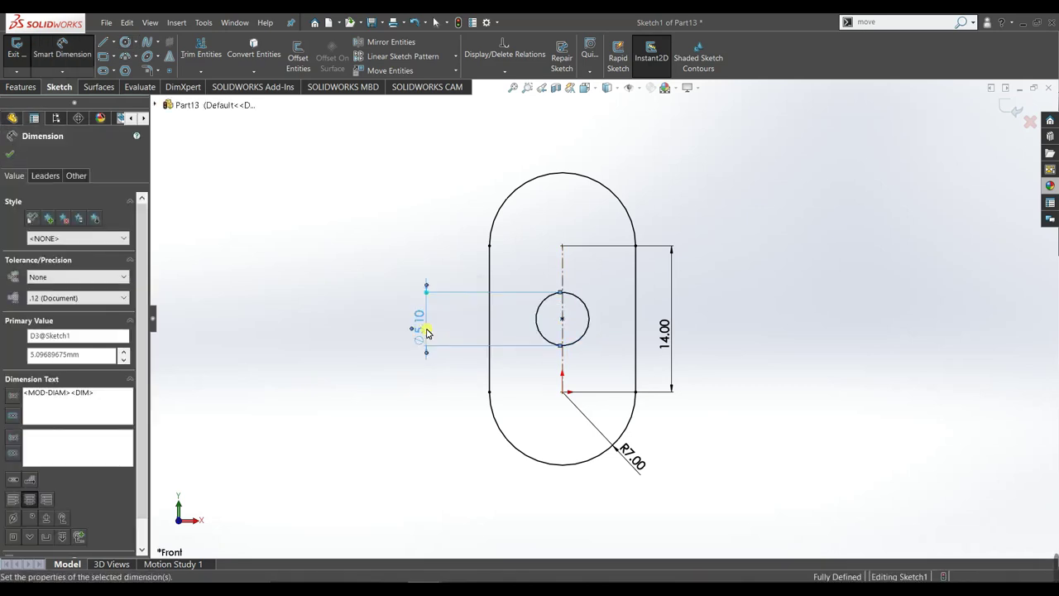
pyautogui.press('Escape')
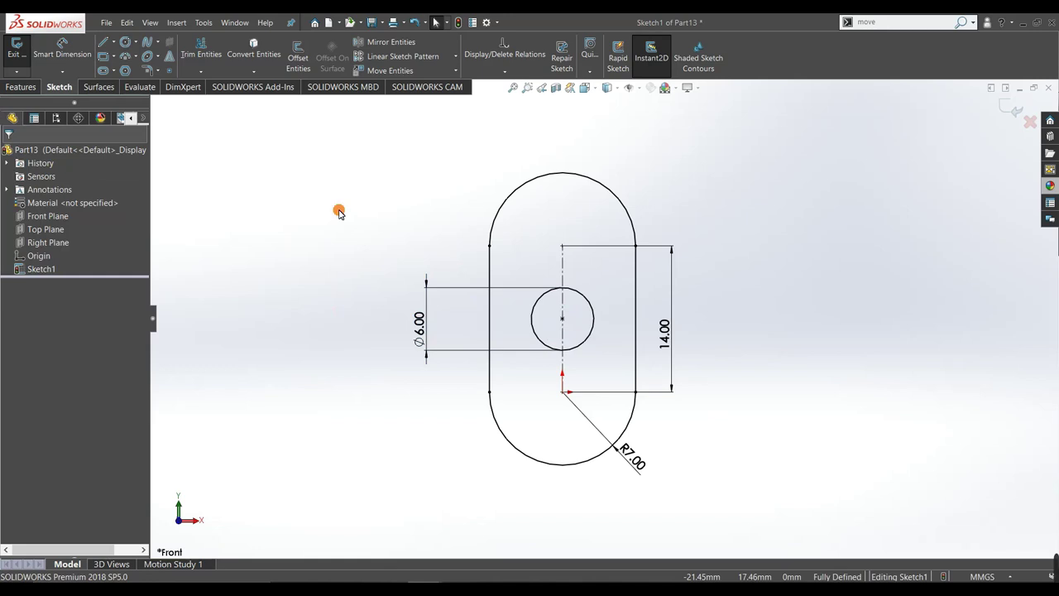
# Extrude Sketch1 to a 14 mm Blind depth as Boss-Extrude1, a rounded block with the Ø6 hole
pyautogui.press('z')
pyautogui.moveTo(424, 201)
pyautogui.mouseDown(button='middle')
pyautogui.moveTo(499, 246)
pyautogui.moveTo(495, 276)
pyautogui.mouseUp(button='middle')
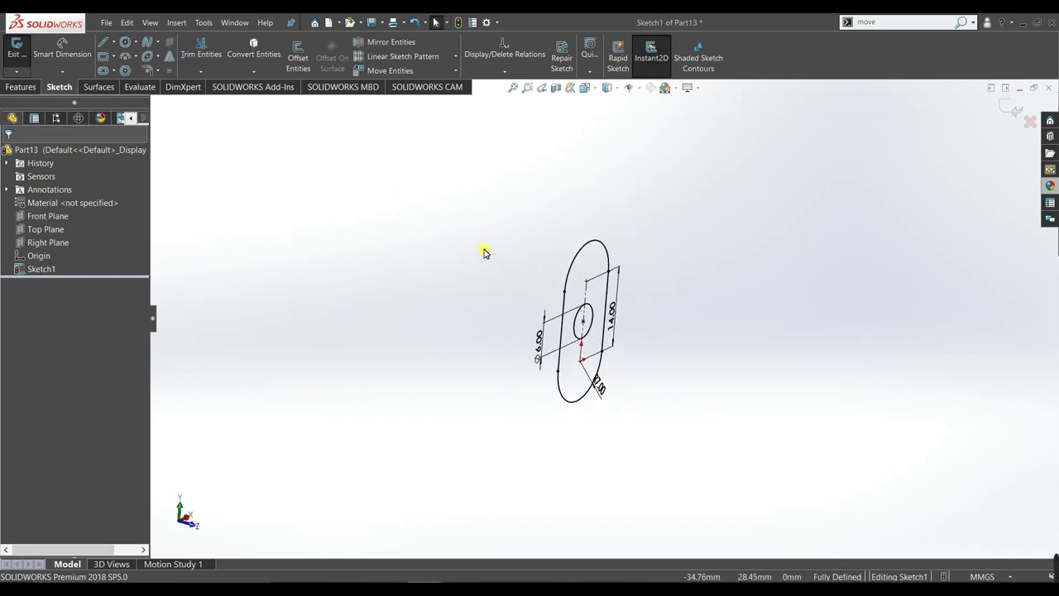
pyautogui.click(21, 86)
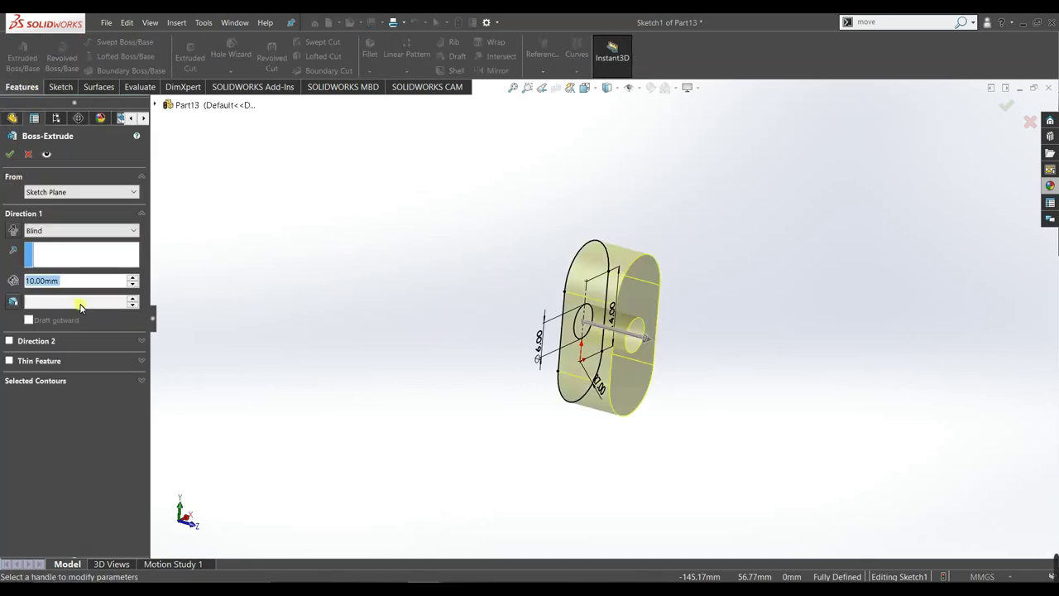
pyautogui.write('14')
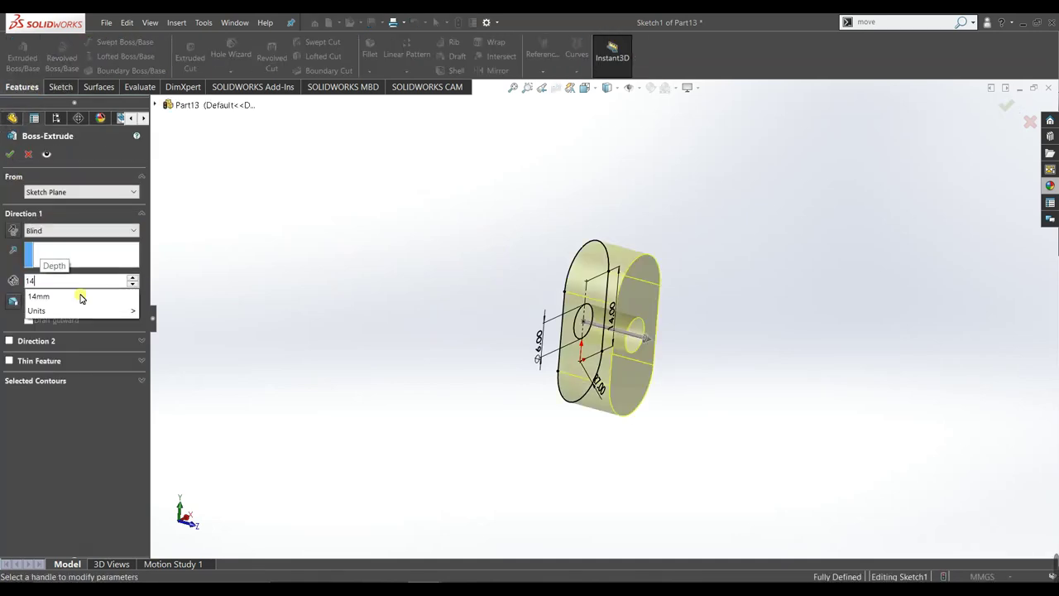
pyautogui.press('Return')
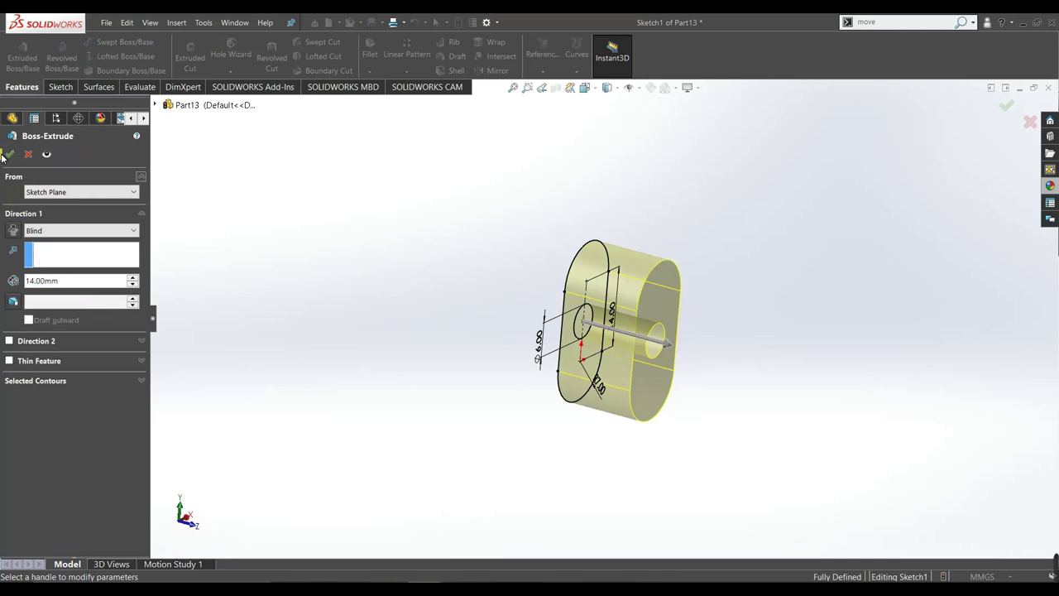
pyautogui.click(10, 154)
pyautogui.moveTo(483, 344); pyautogui.dragTo(510, 312, button='middle')
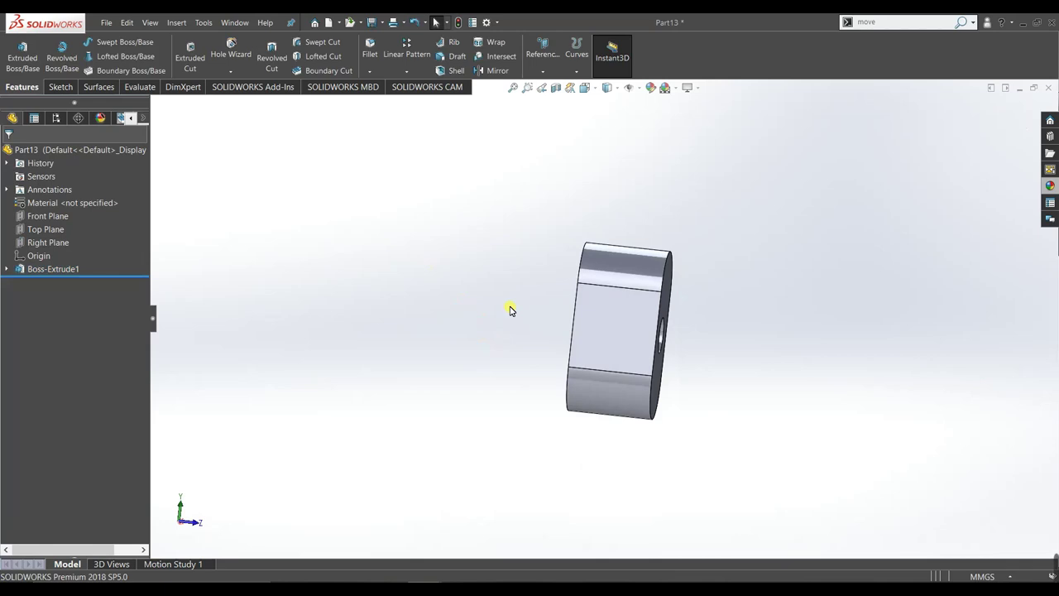
pyautogui.moveTo(507, 342)
pyautogui.mouseDown(button='middle')
pyautogui.moveTo(436, 350)
pyautogui.moveTo(483, 329)
pyautogui.mouseUp(button='middle')
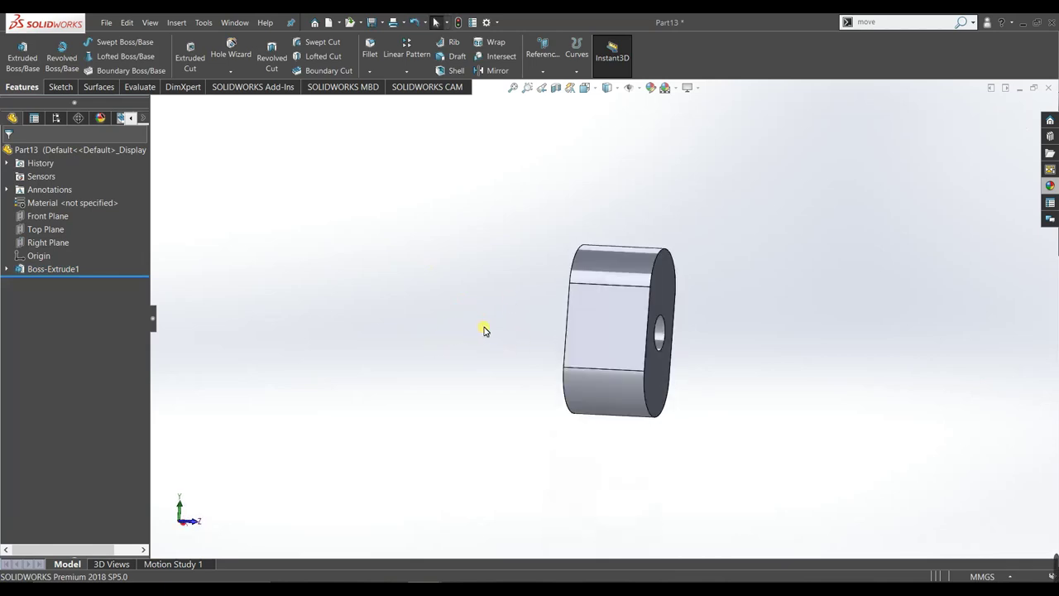
# Start a sketch on the block's side face and draw a vertical centerline across it
pyautogui.click(624, 352)
pyautogui.click(678, 311)
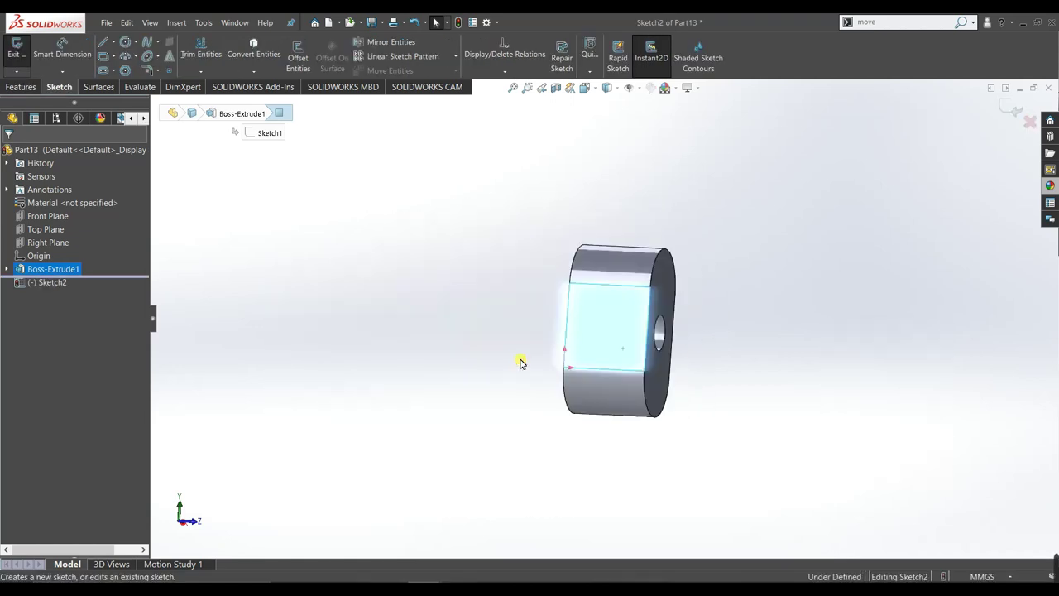
pyautogui.click(357, 318)
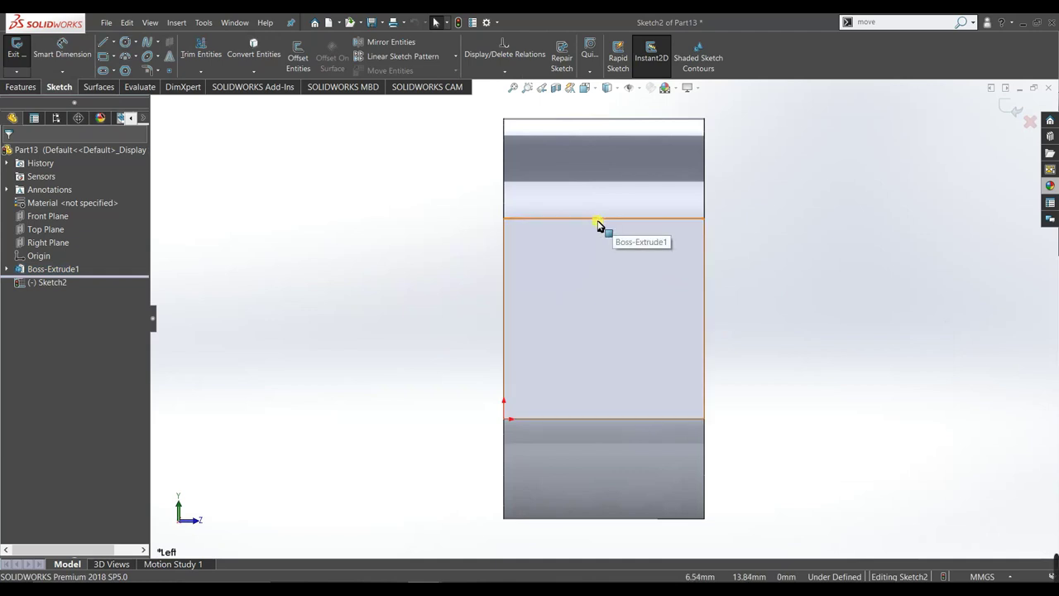
pyautogui.click(113, 41)
pyautogui.click(135, 66)
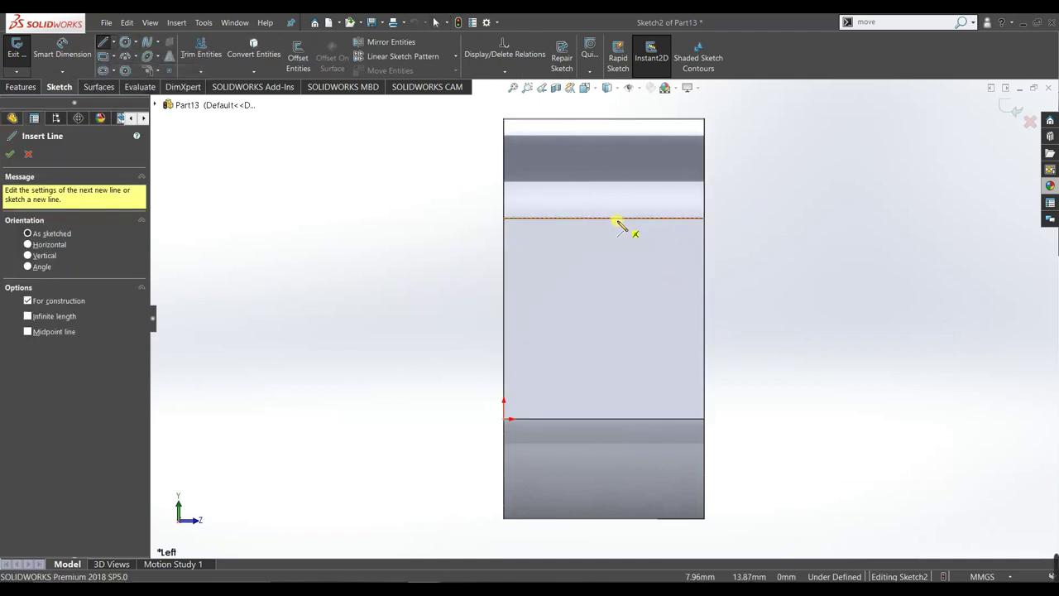
pyautogui.moveTo(604, 217); pyautogui.dragTo(603, 419)
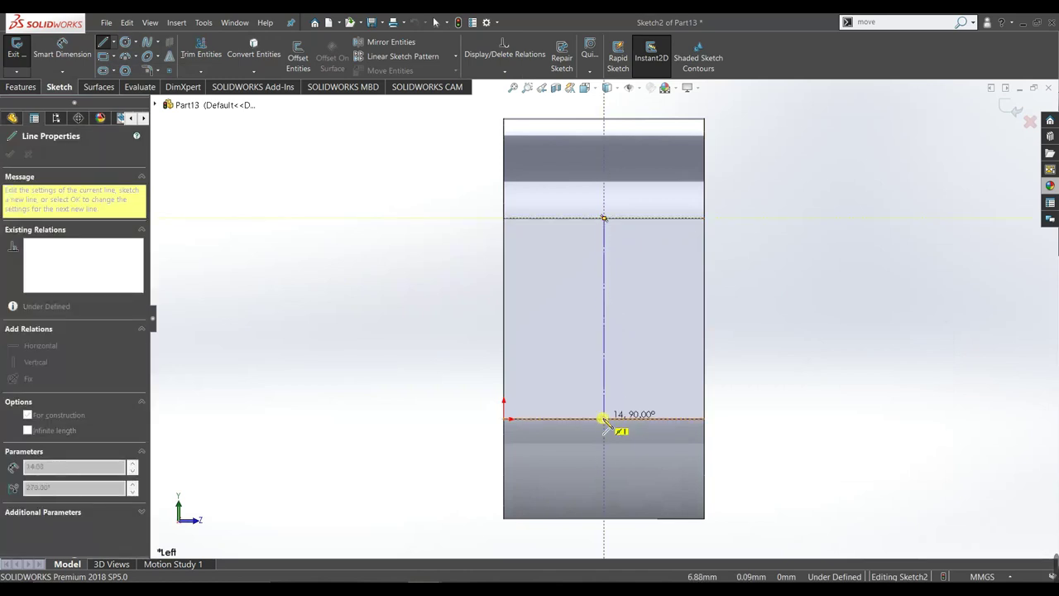
pyautogui.press('Escape')
pyautogui.press('Escape')
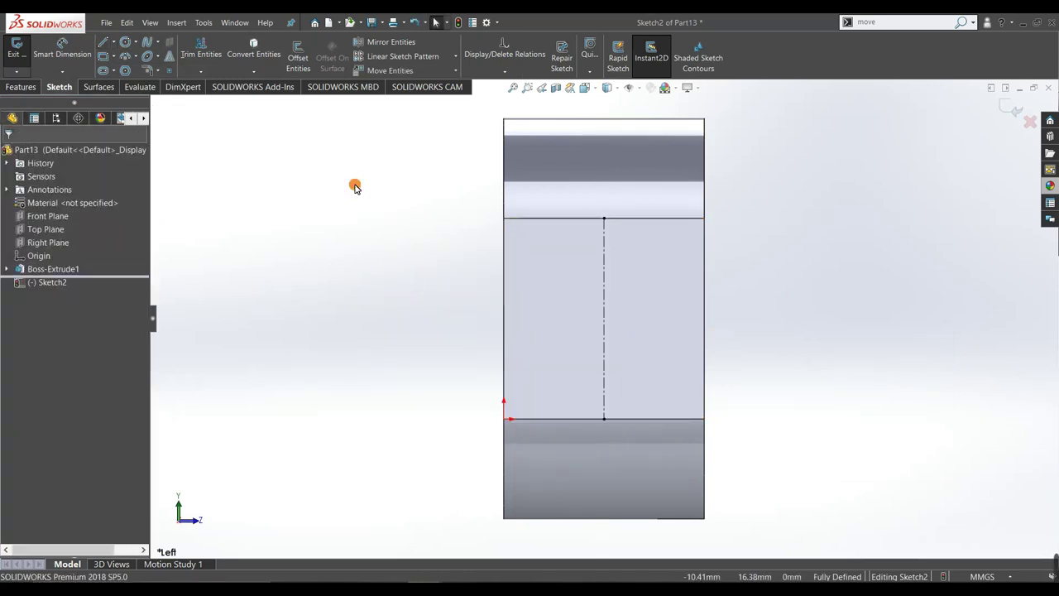
# Draw a circle centred on the centerline and dimension its diameter to 6 mm
pyautogui.click(126, 42)
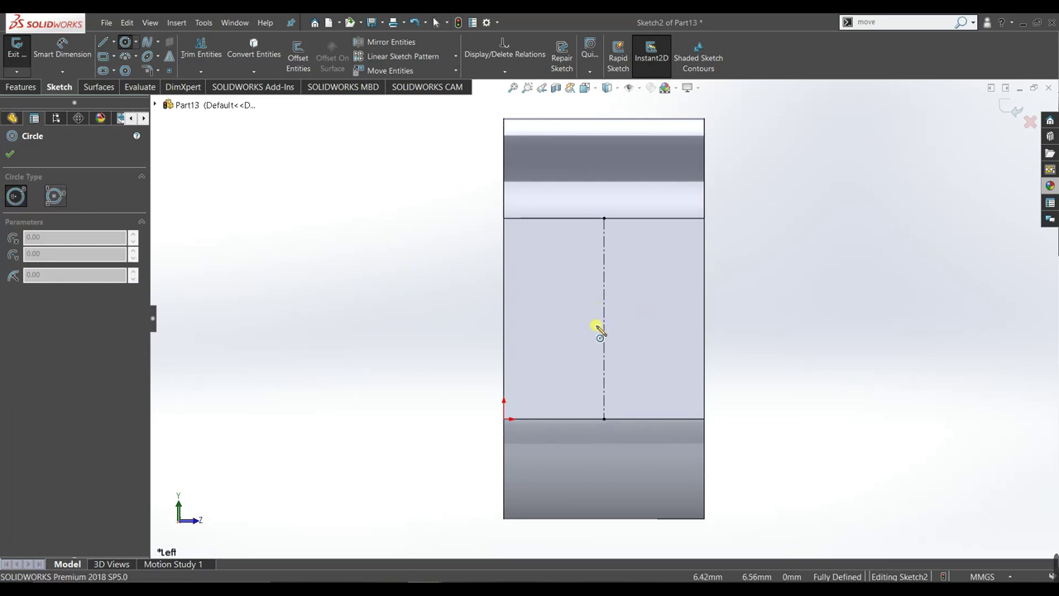
pyautogui.click(604, 319)
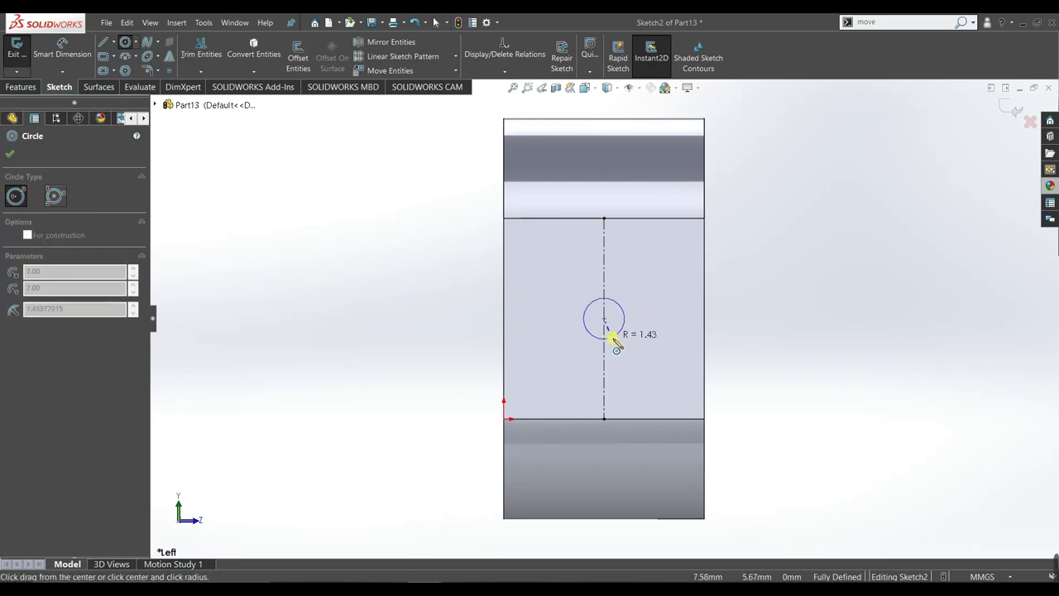
pyautogui.click(616, 335)
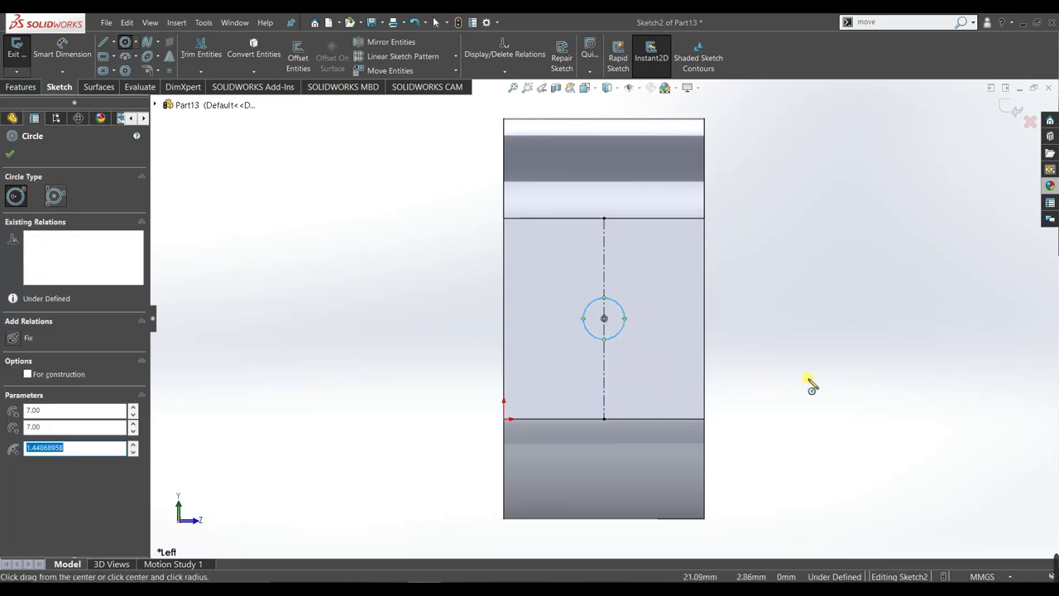
pyautogui.moveTo(811, 385); pyautogui.dragTo(811, 258, button='right')
pyautogui.click(625, 319)
pyautogui.click(777, 326)
pyautogui.write('6')
pyautogui.press('Return')
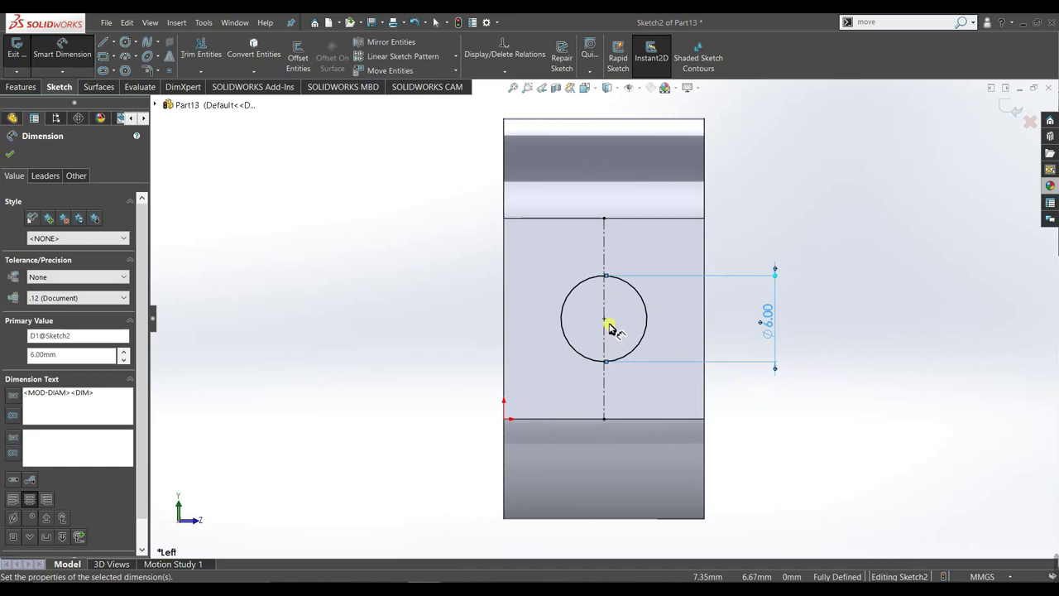
# Add driven 7.00 mm dimensions from the circle's centre to the bottom and right edges
pyautogui.click(604, 319)
pyautogui.click(626, 419)
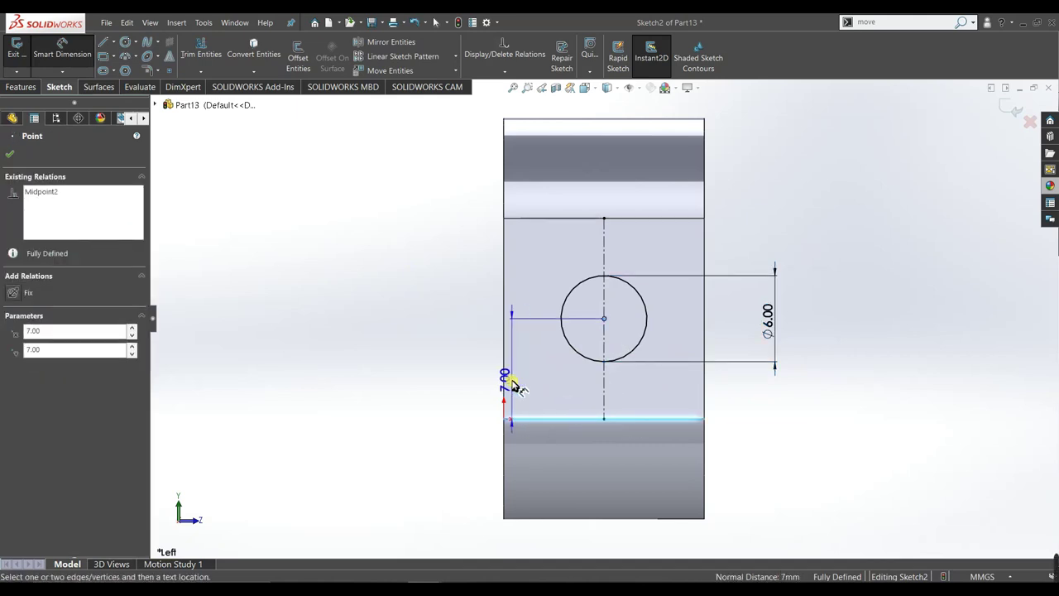
pyautogui.click(490, 377)
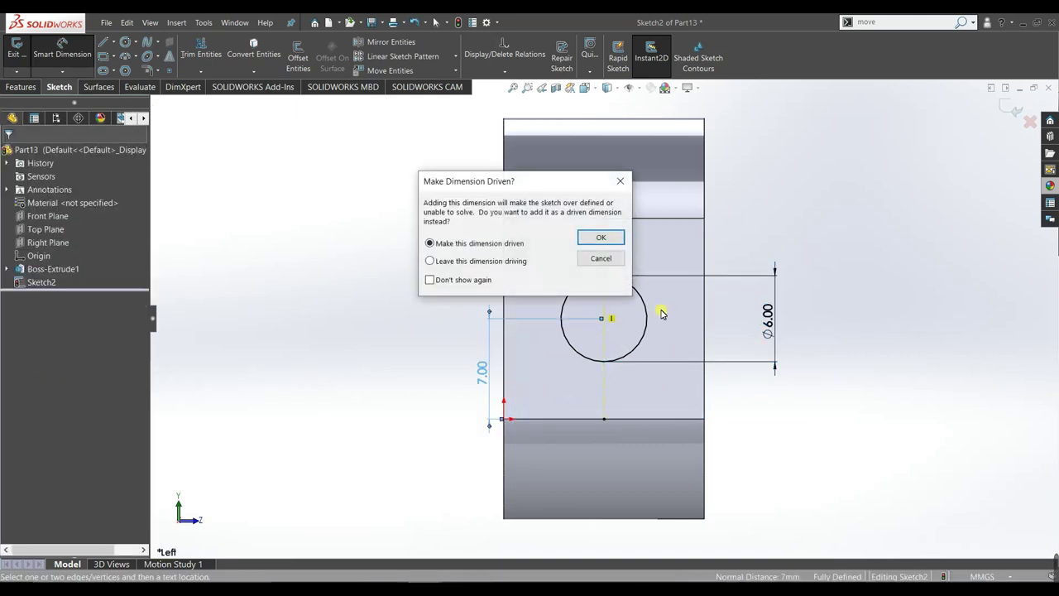
pyautogui.click(607, 237)
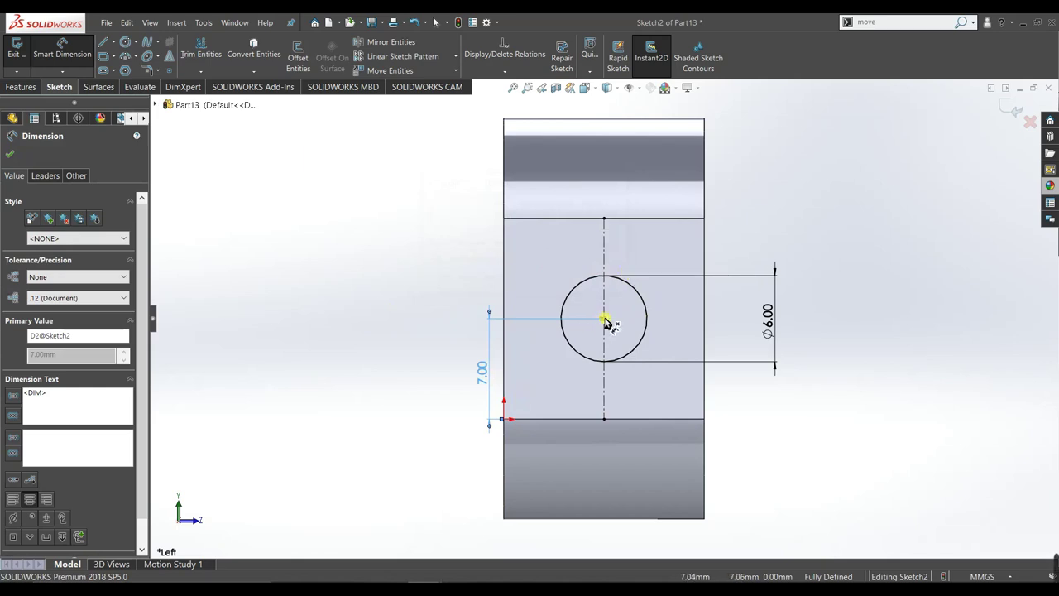
pyautogui.click(702, 315)
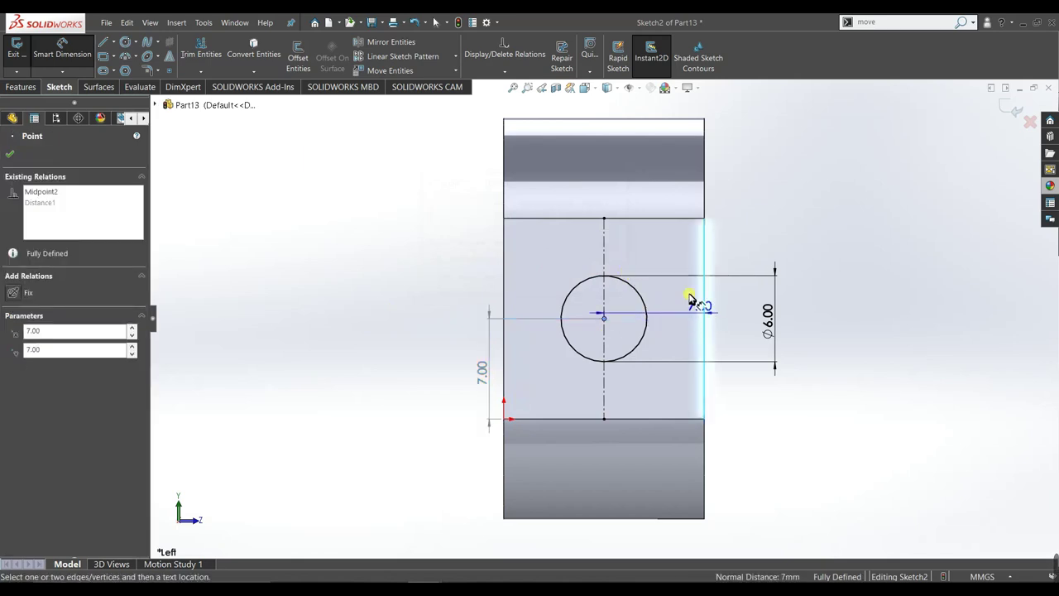
pyautogui.click(668, 239)
pyautogui.click(602, 236)
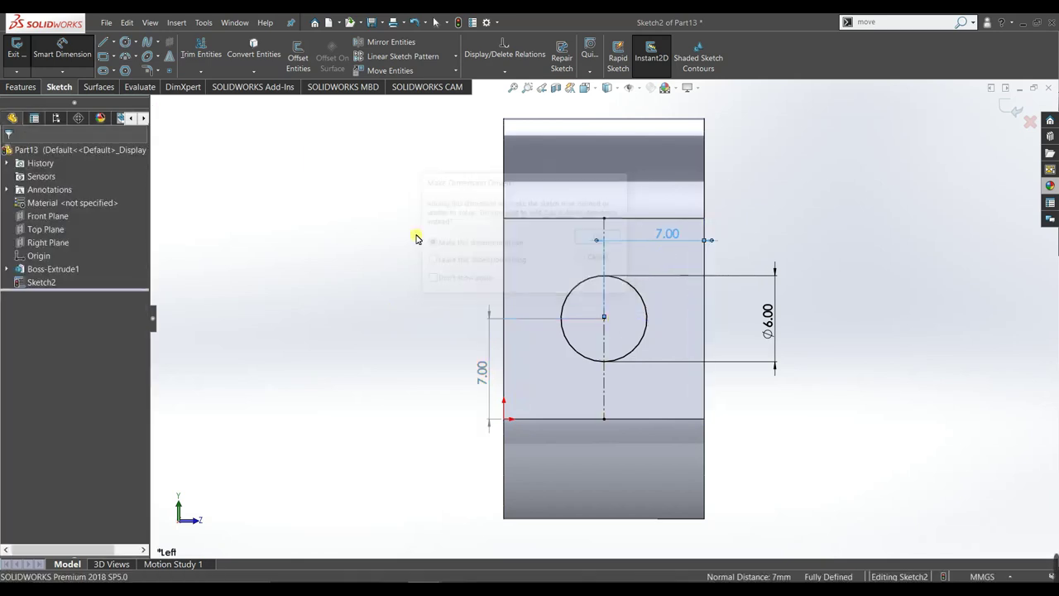
pyautogui.click(25, 87)
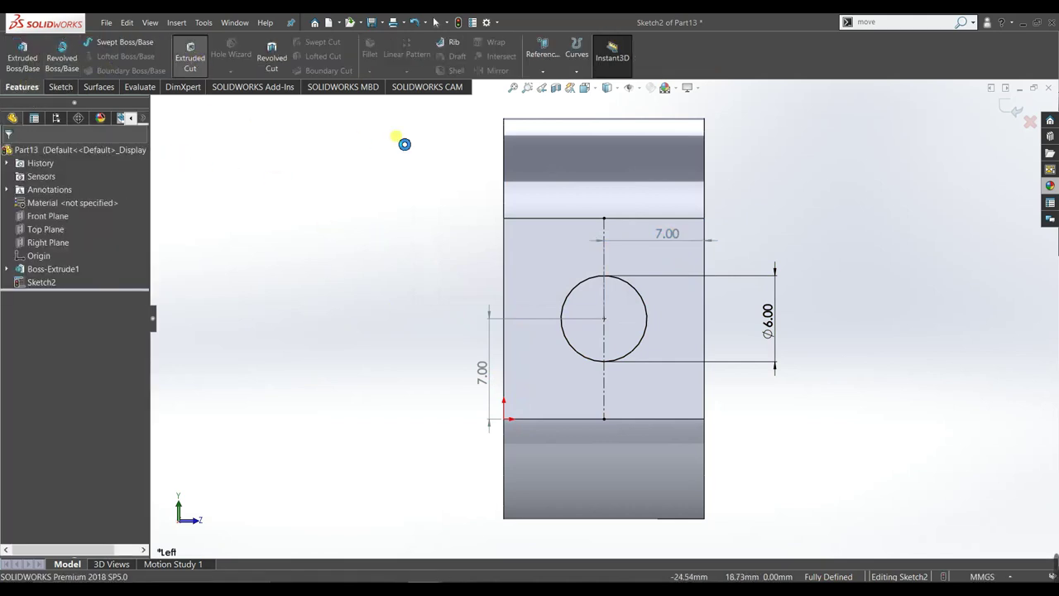
# Cut the Ø6 circle Through All to bore the cross hole through the block
pyautogui.click(106, 231)
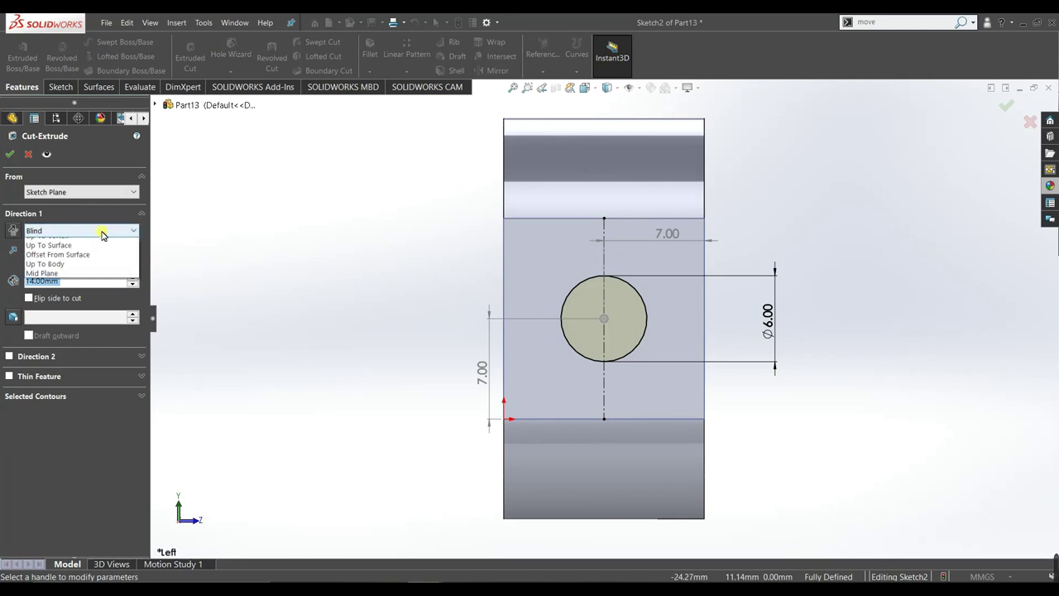
pyautogui.click(105, 246)
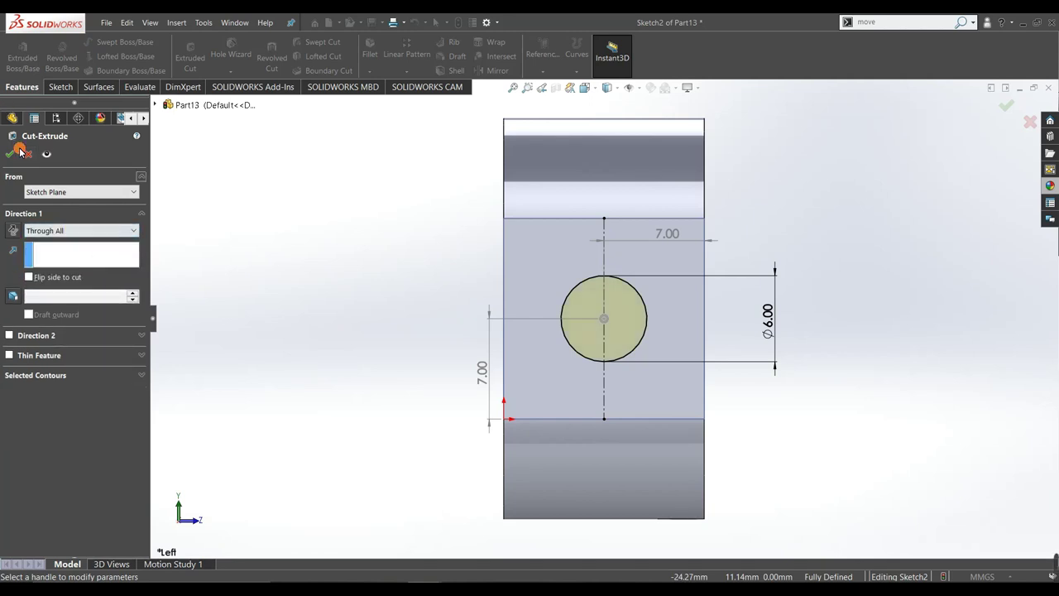
pyautogui.click(14, 153)
pyautogui.moveTo(319, 190)
pyautogui.mouseDown(button='middle')
pyautogui.moveTo(516, 288)
pyautogui.moveTo(684, 277)
pyautogui.moveTo(756, 307)
pyautogui.moveTo(969, 138)
pyautogui.moveTo(1047, 177)
pyautogui.moveTo(950, 257)
pyautogui.mouseUp(button='middle')
pyautogui.scroll(3, 842, 284)
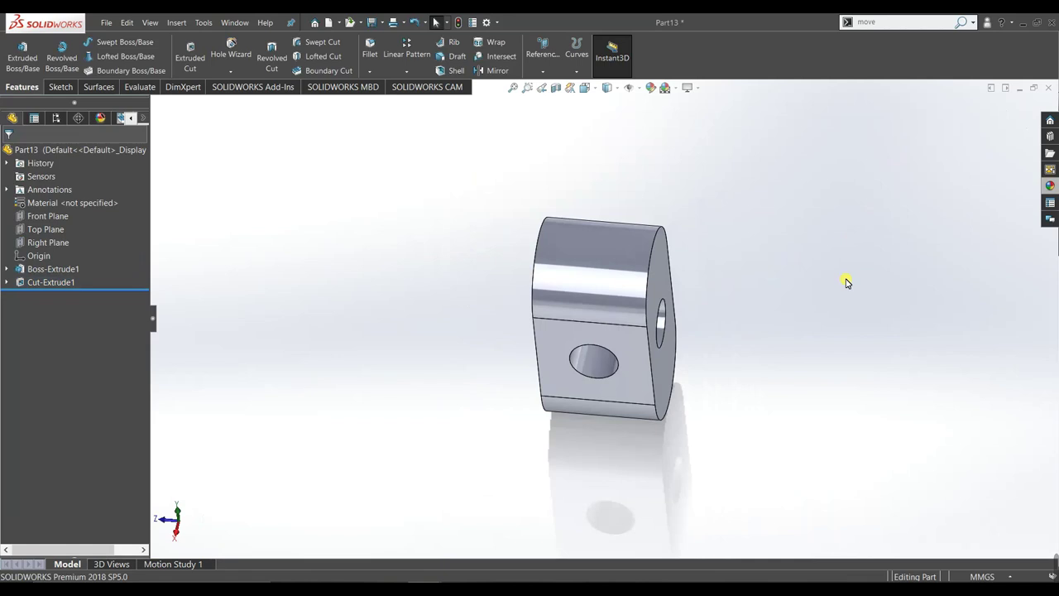
# Apply the Wrought iron appearance to Part13 so the block turns black
pyautogui.click(1049, 186)
pyautogui.moveTo(920, 495)
pyautogui.mouseDown()
pyautogui.moveTo(728, 389)
pyautogui.moveTo(565, 244)
pyautogui.moveTo(580, 292)
pyautogui.mouseUp()
pyautogui.click(580, 291)
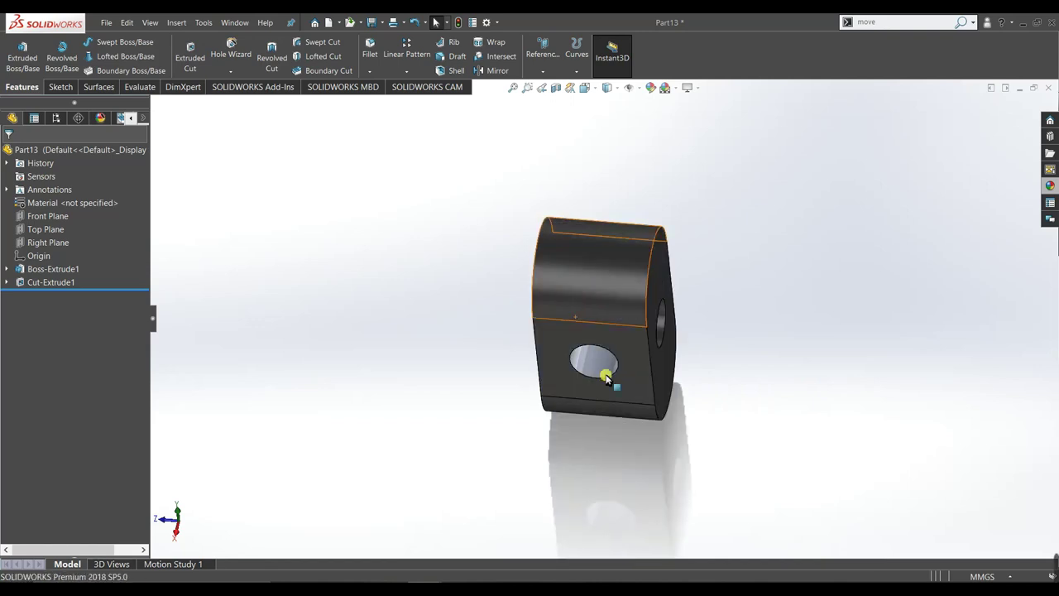
pyautogui.moveTo(709, 478)
pyautogui.mouseDown(button='middle')
pyautogui.moveTo(745, 395)
pyautogui.moveTo(852, 355)
pyautogui.moveTo(811, 494)
pyautogui.moveTo(719, 537)
pyautogui.moveTo(832, 508)
pyautogui.mouseUp(button='middle')
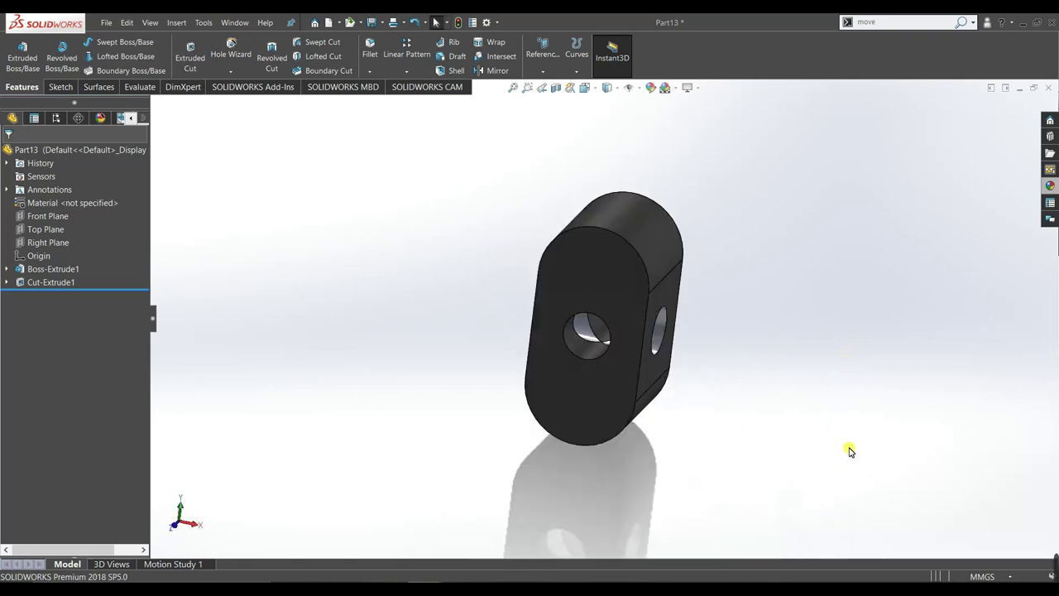
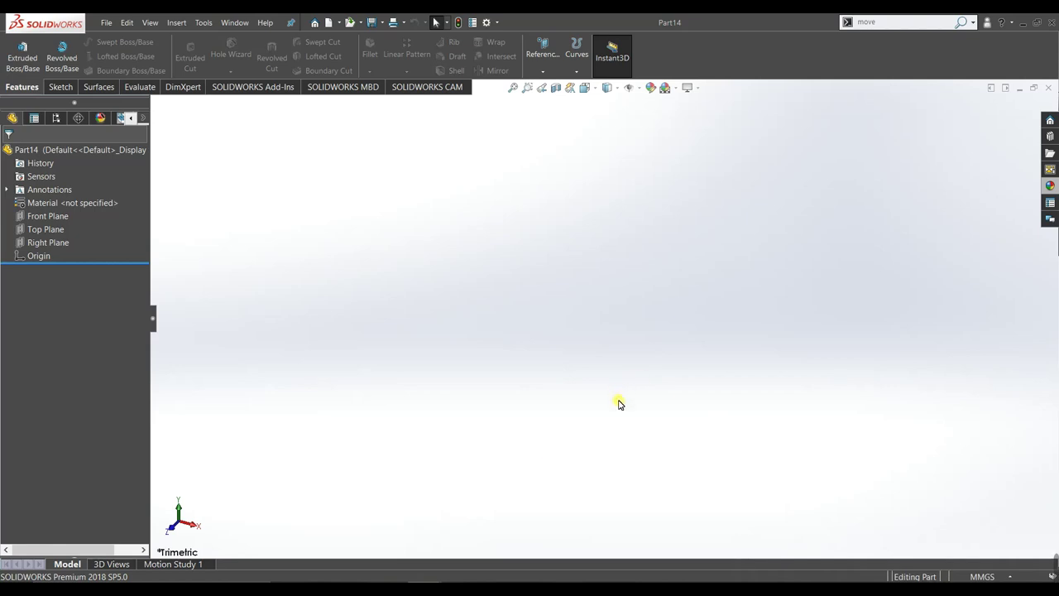
# Sketch an 11 mm diameter circle centred on the origin on the Front Plane
pyautogui.click(17, 216)
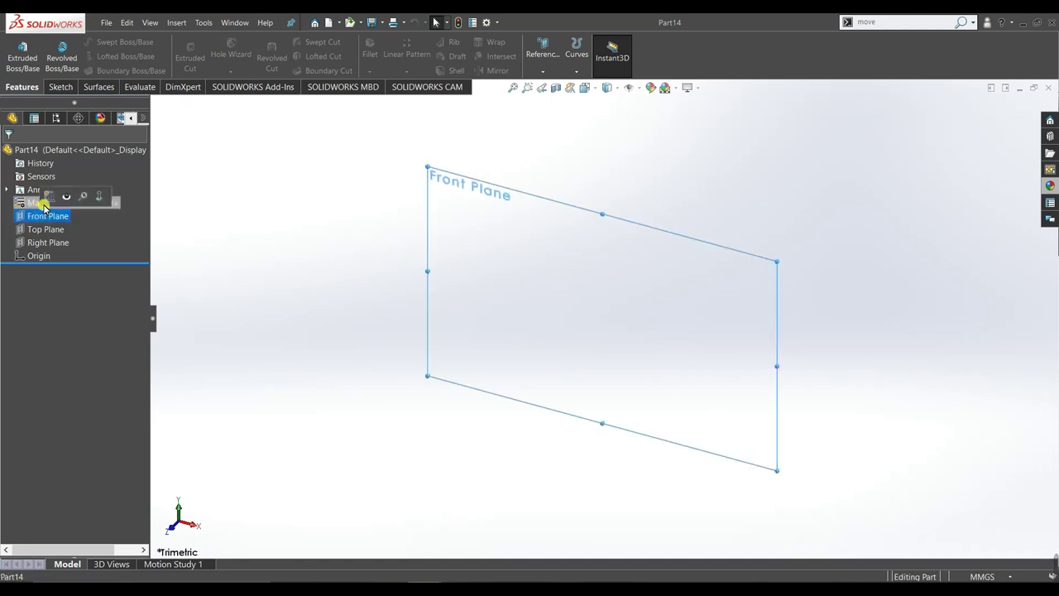
pyautogui.click(48, 197)
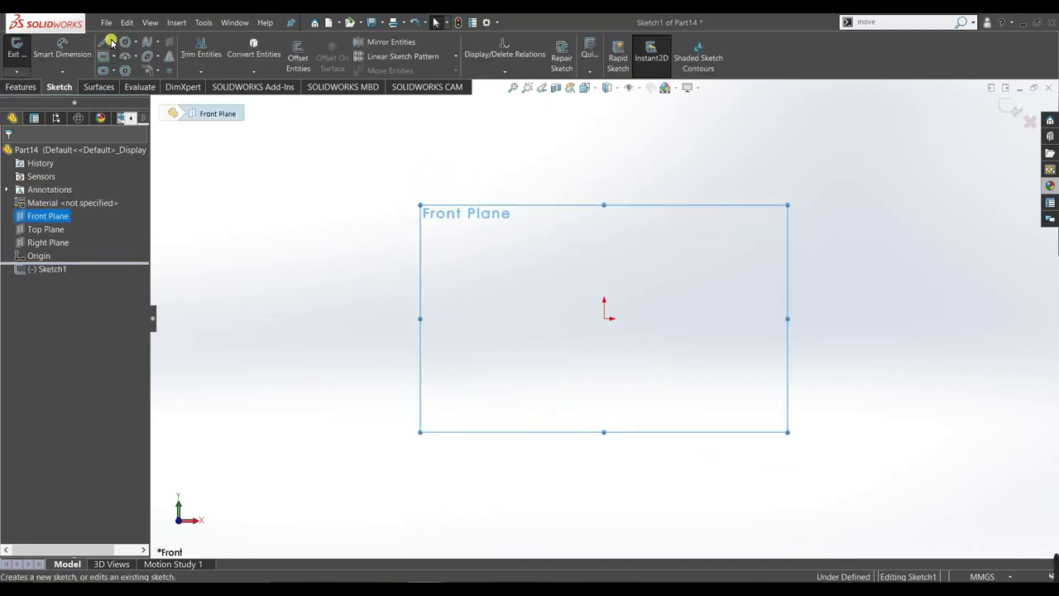
pyautogui.click(127, 41)
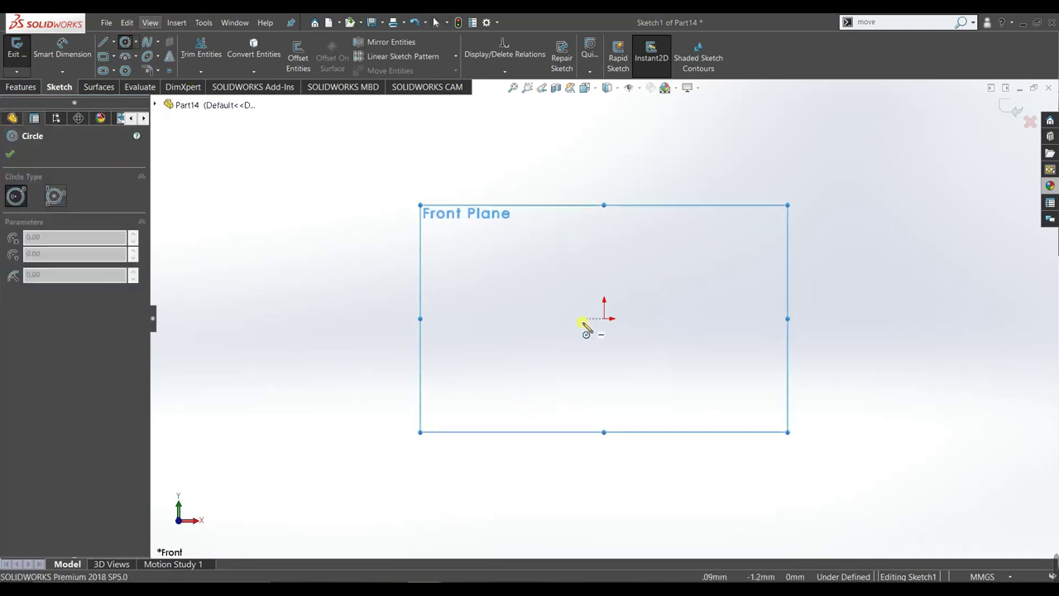
pyautogui.moveTo(619, 330); pyautogui.dragTo(637, 327)
pyautogui.moveTo(675, 364); pyautogui.dragTo(648, 314, button='right')
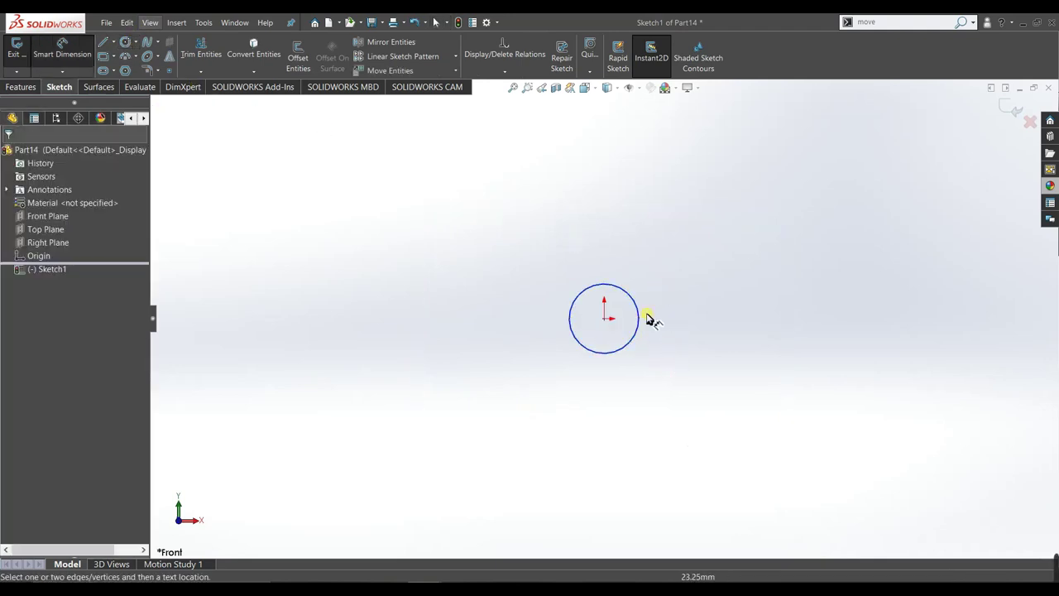
pyautogui.click(644, 338)
pyautogui.click(693, 321)
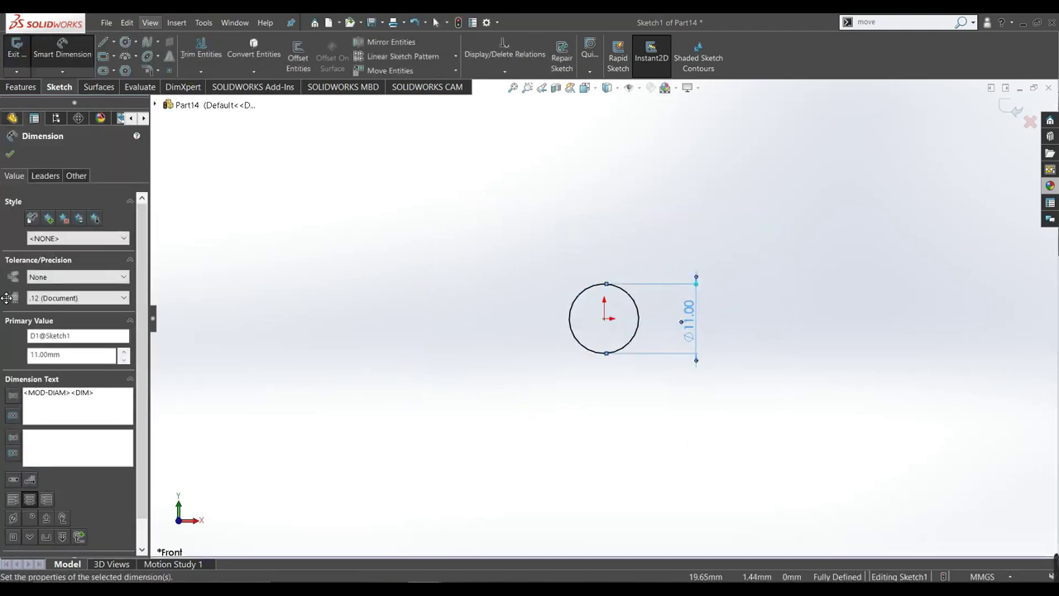
pyautogui.click(15, 156)
# Extrude the circle Blind 14 mm into a solid cylinder
pyautogui.click(30, 90)
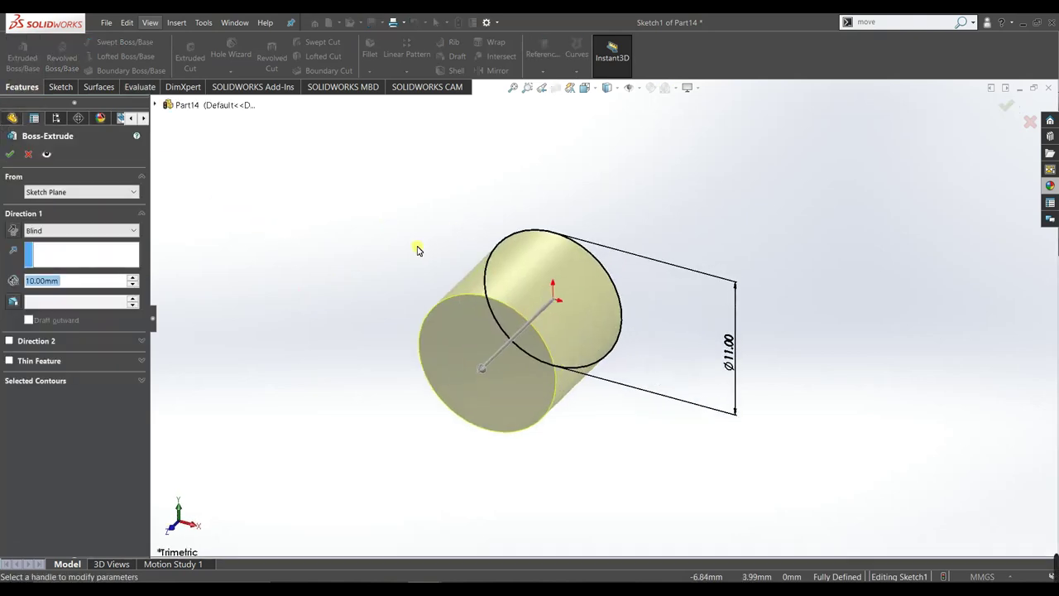
pyautogui.write('14')
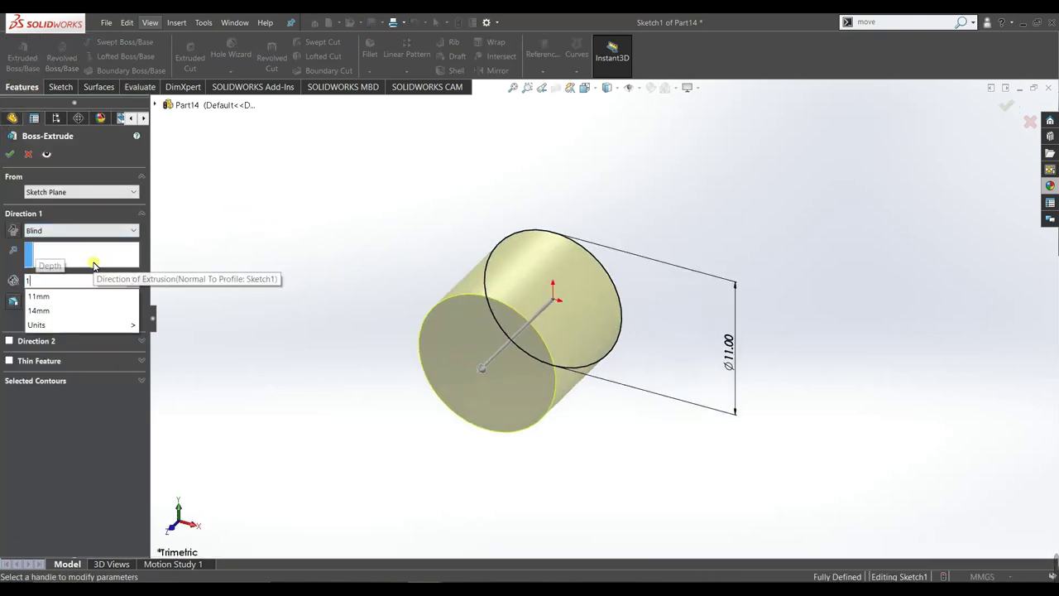
pyautogui.press('Return')
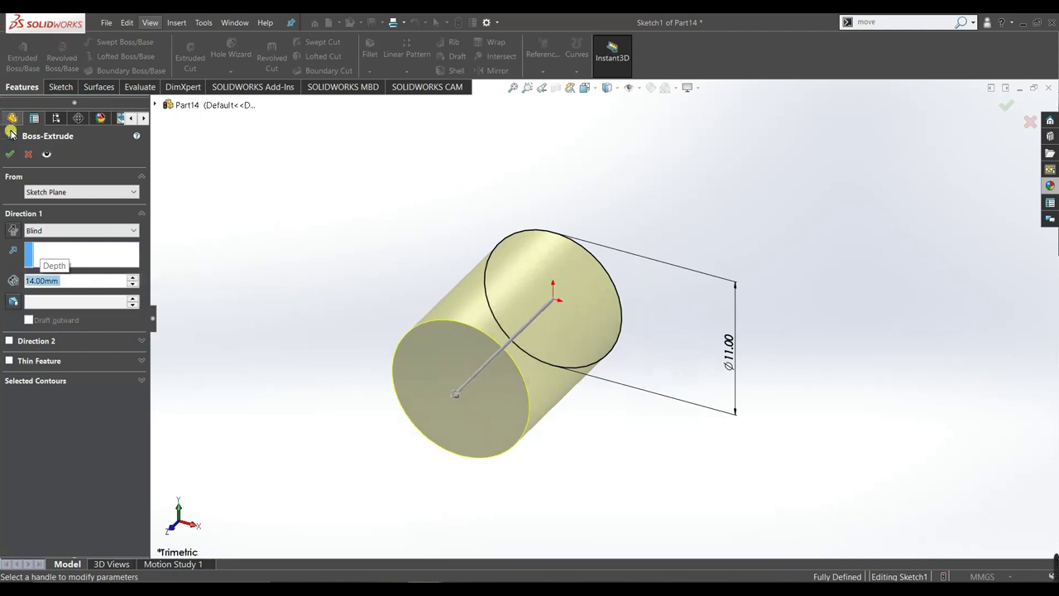
pyautogui.click(13, 155)
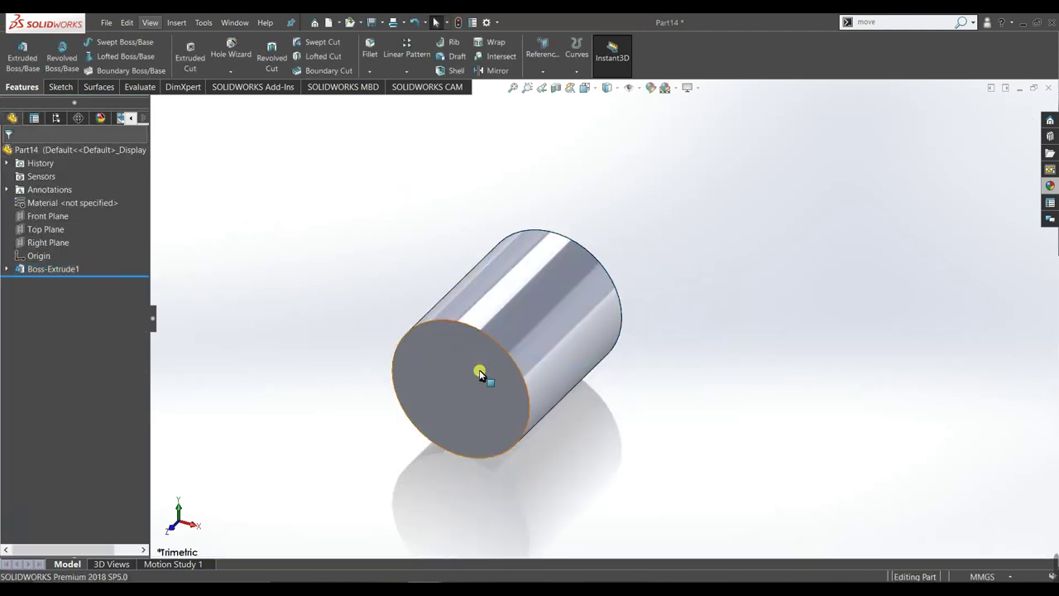
# On the cylinder's front face, sketch a 9 mm diameter circle at the origin
pyautogui.click(479, 374)
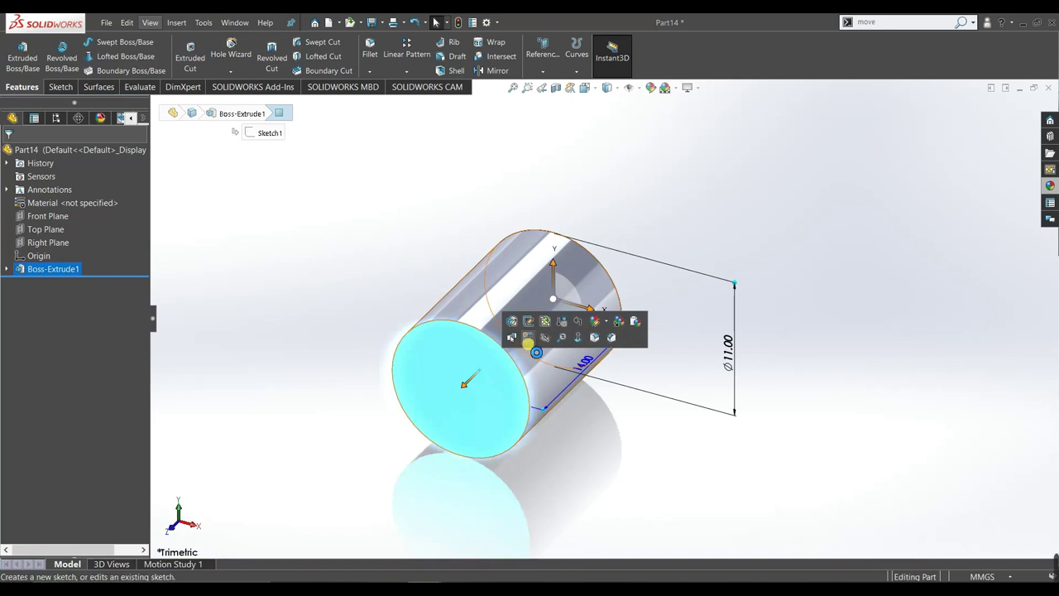
pyautogui.click(530, 352)
pyautogui.press('space')
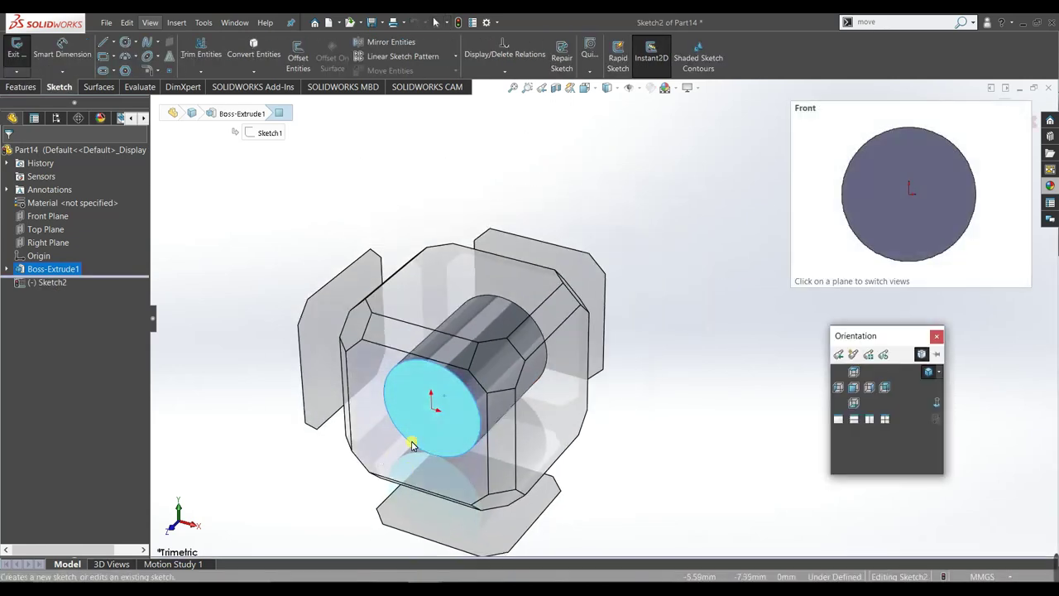
pyautogui.click(411, 440)
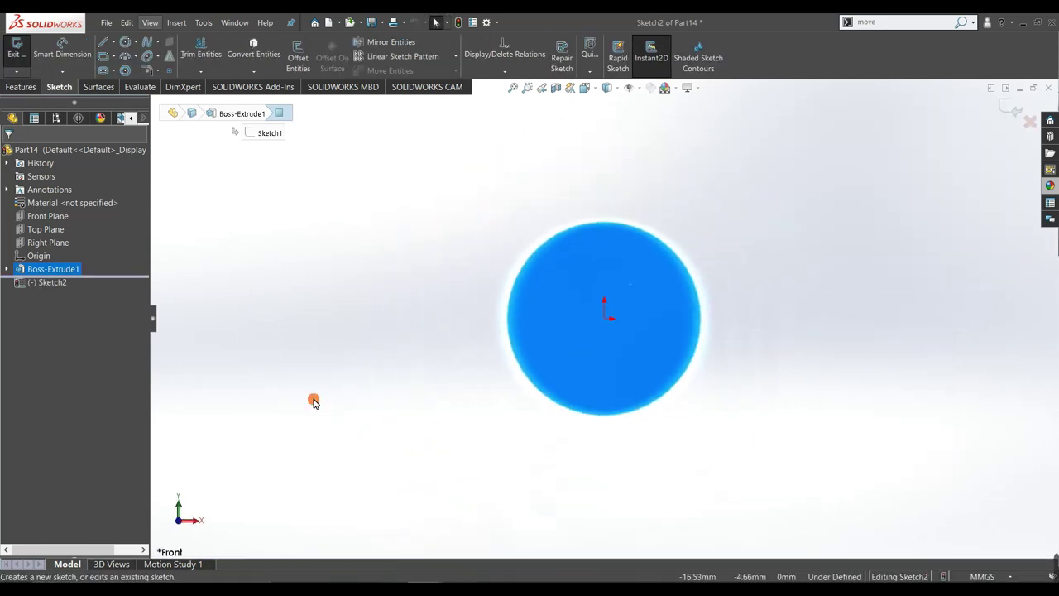
pyautogui.click(248, 399)
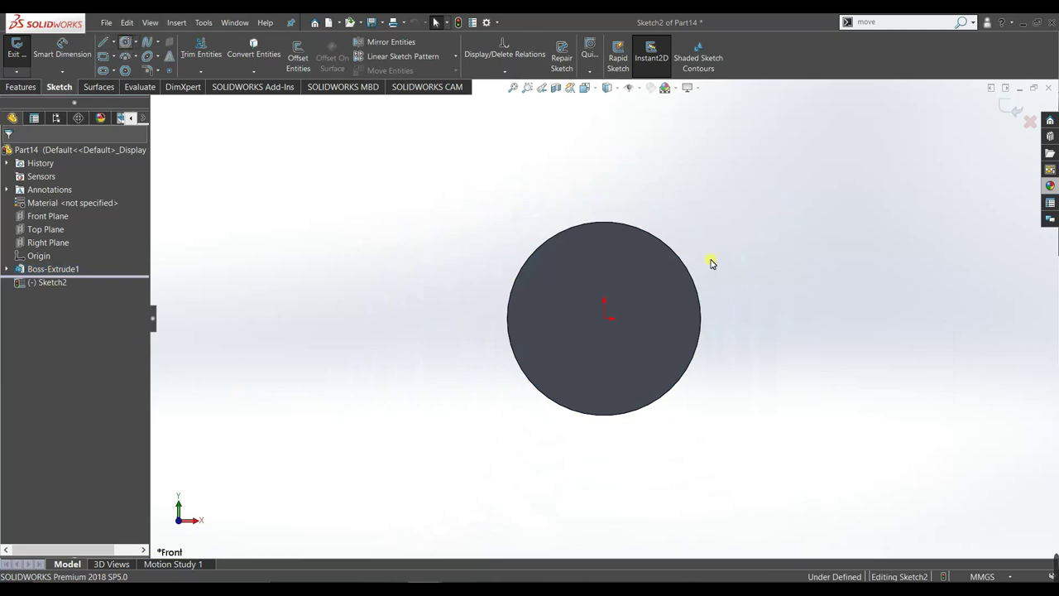
pyautogui.press('c')
pyautogui.click(604, 321)
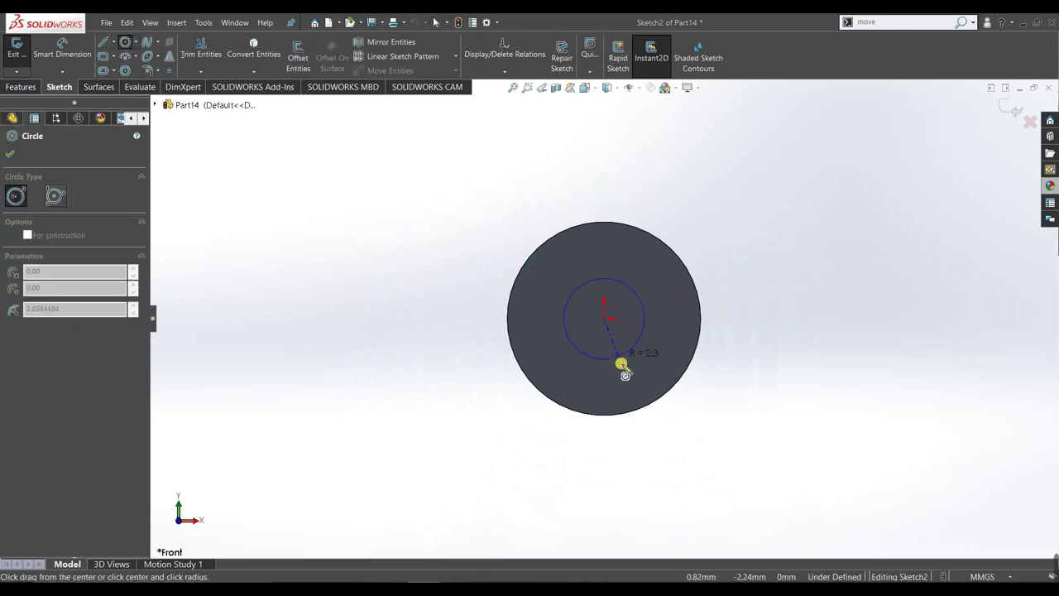
pyautogui.click(635, 387)
pyautogui.press('Escape')
pyautogui.click(672, 347)
pyautogui.click(729, 331)
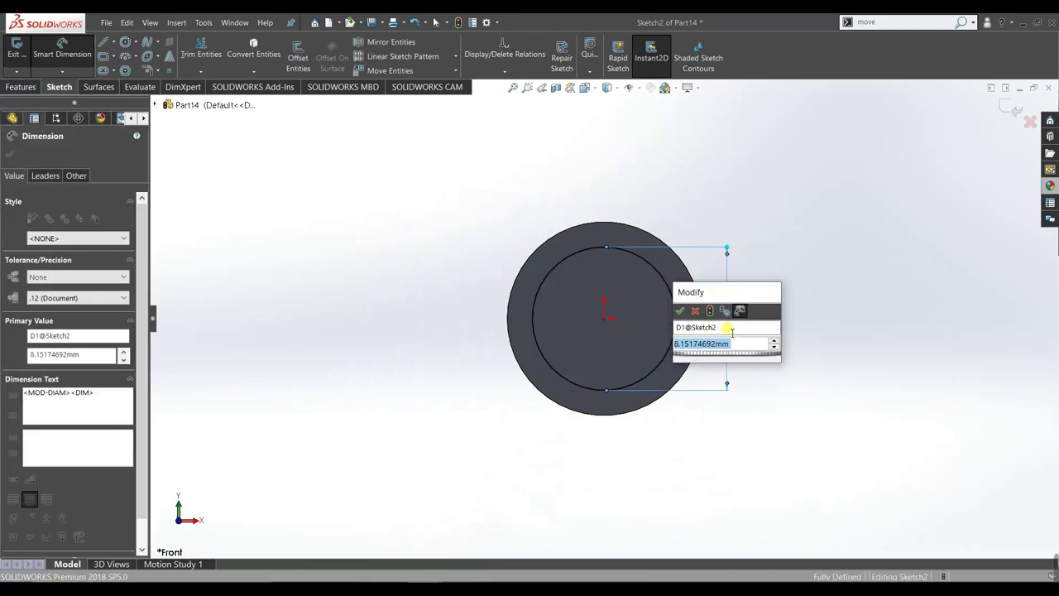
pyautogui.write('9')
pyautogui.press('Return')
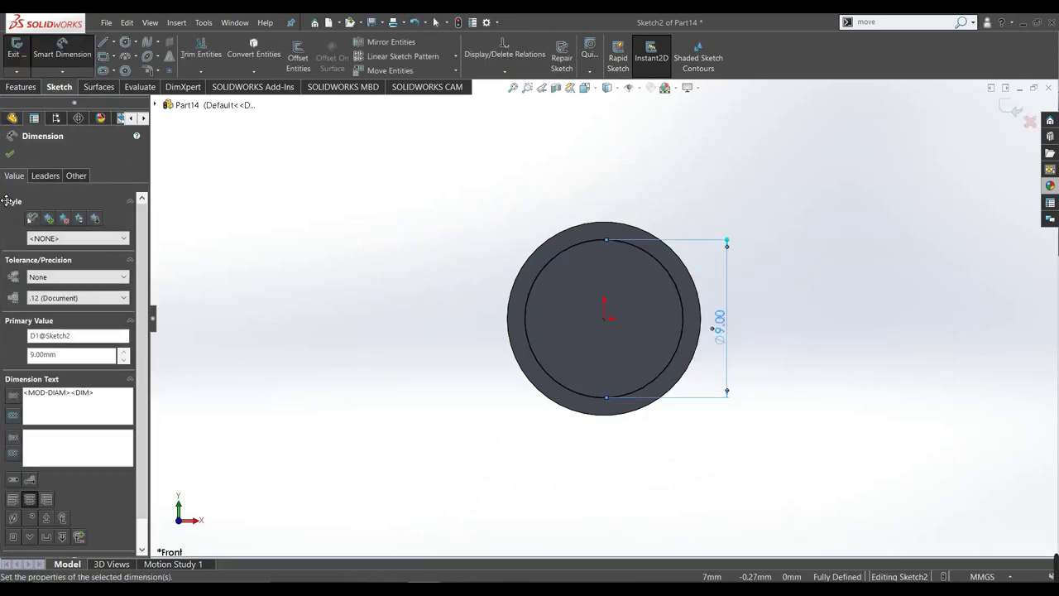
pyautogui.click(9, 153)
# Extrude the 9 mm circle 0.3 mm as a merged raised disc
pyautogui.click(21, 86)
pyautogui.click(23, 67)
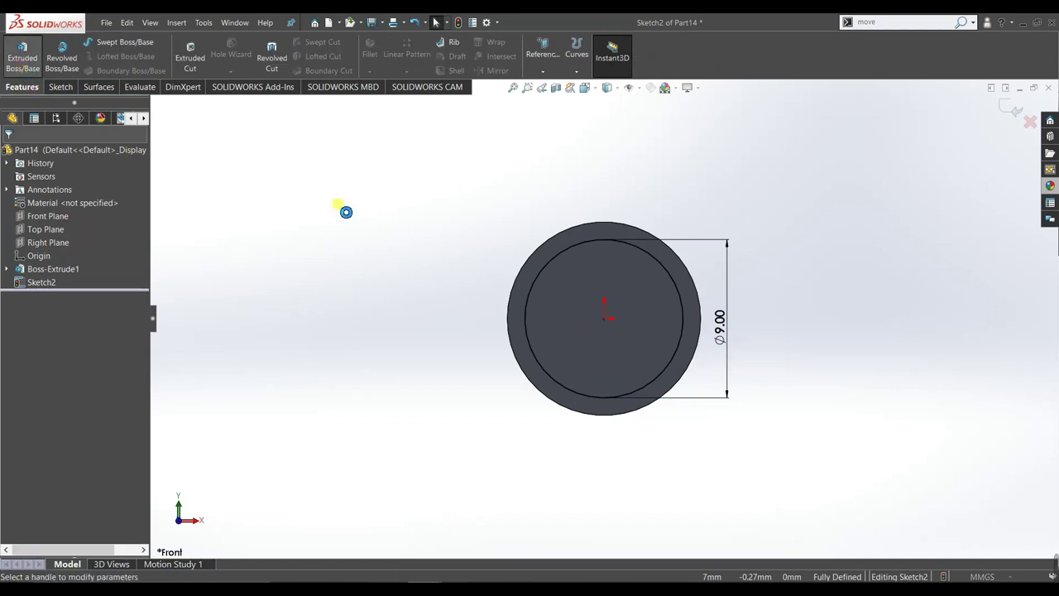
pyautogui.write('0')
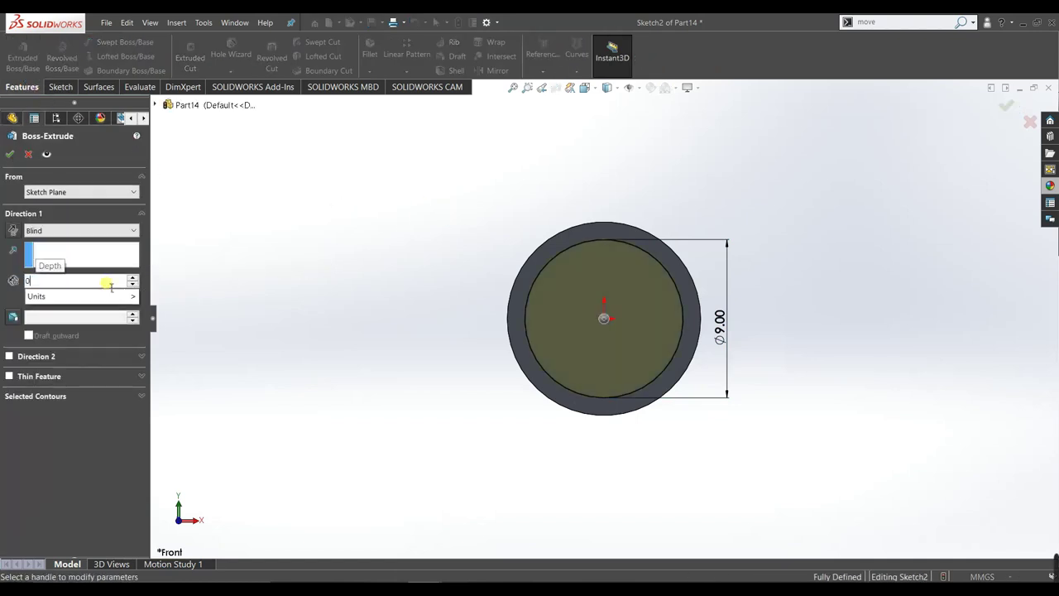
pyautogui.write('.3')
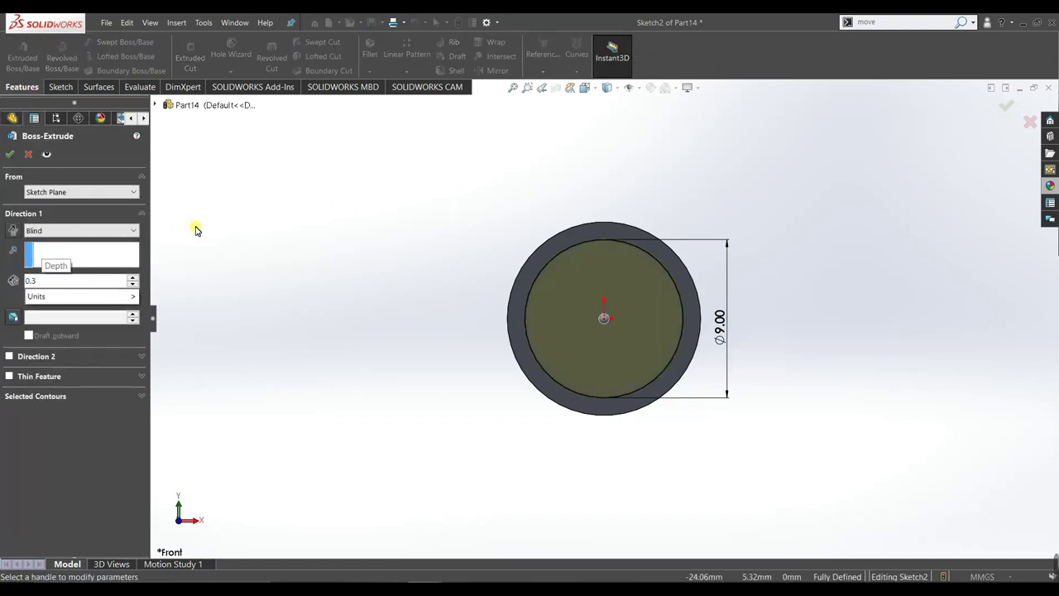
pyautogui.moveTo(438, 285); pyautogui.dragTo(500, 323, button='middle')
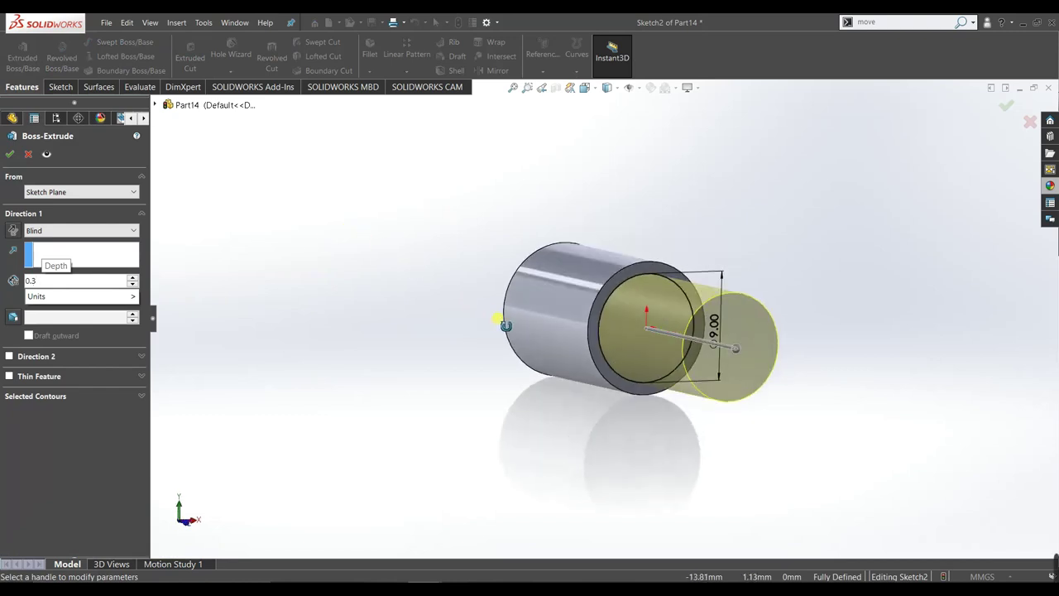
pyautogui.click(72, 281)
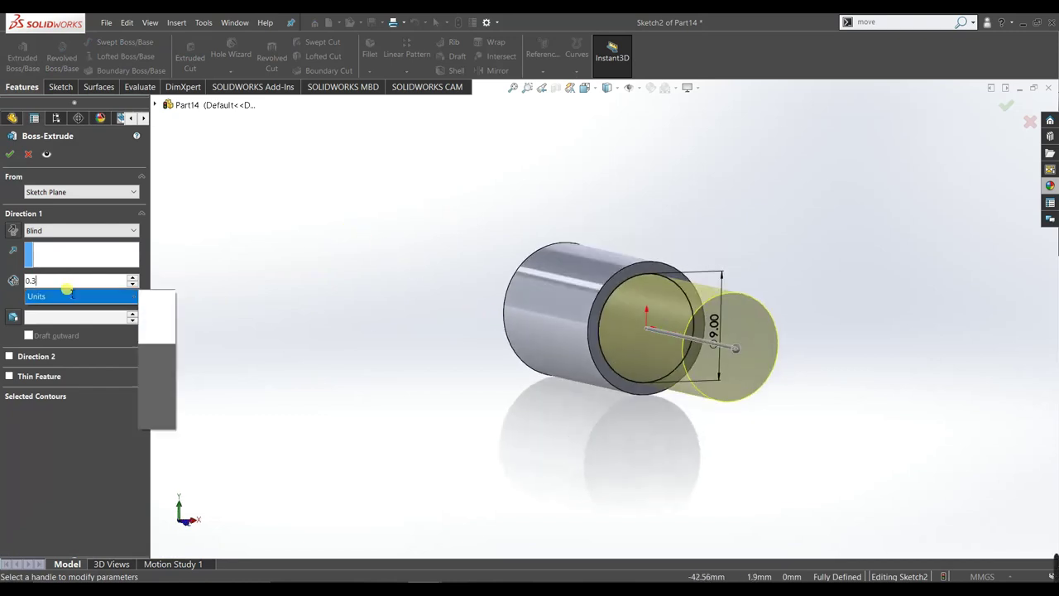
pyautogui.click(6, 156)
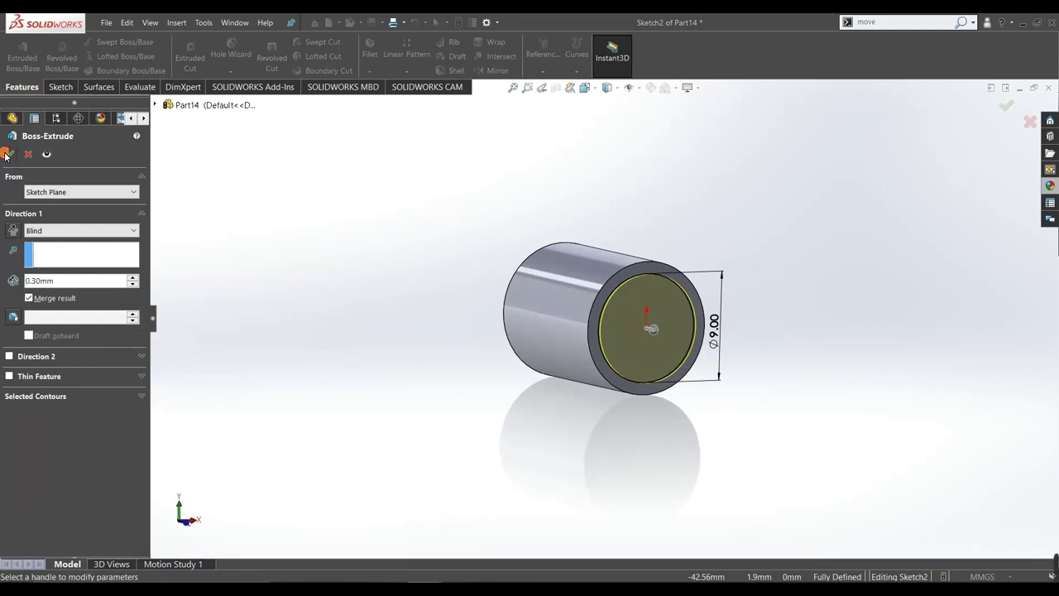
pyautogui.click(6, 155)
pyautogui.moveTo(654, 461)
pyautogui.mouseDown(button='middle')
pyautogui.moveTo(651, 510)
pyautogui.moveTo(638, 504)
pyautogui.mouseUp(button='middle')
# Start a sketch on the raised disc's end face, viewed straight on
pyautogui.click(626, 367)
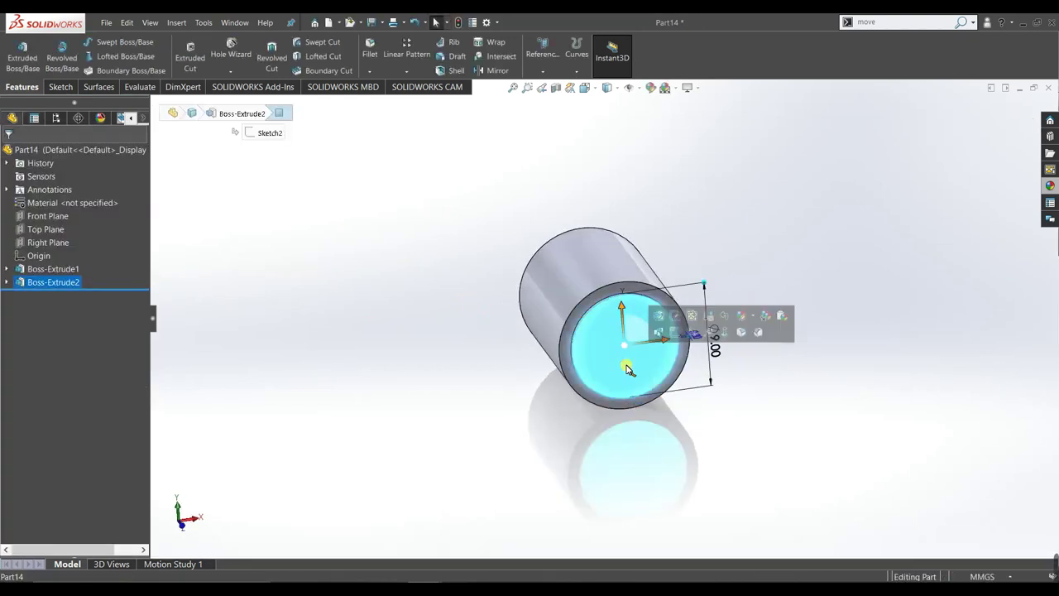
pyautogui.click(674, 335)
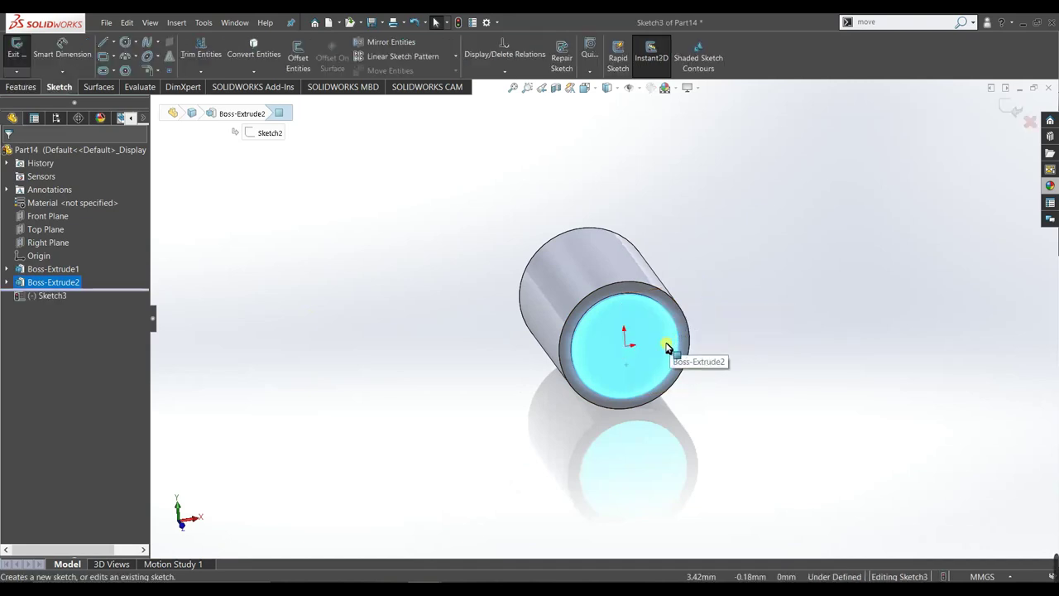
pyautogui.press('space')
pyautogui.press('Escape')
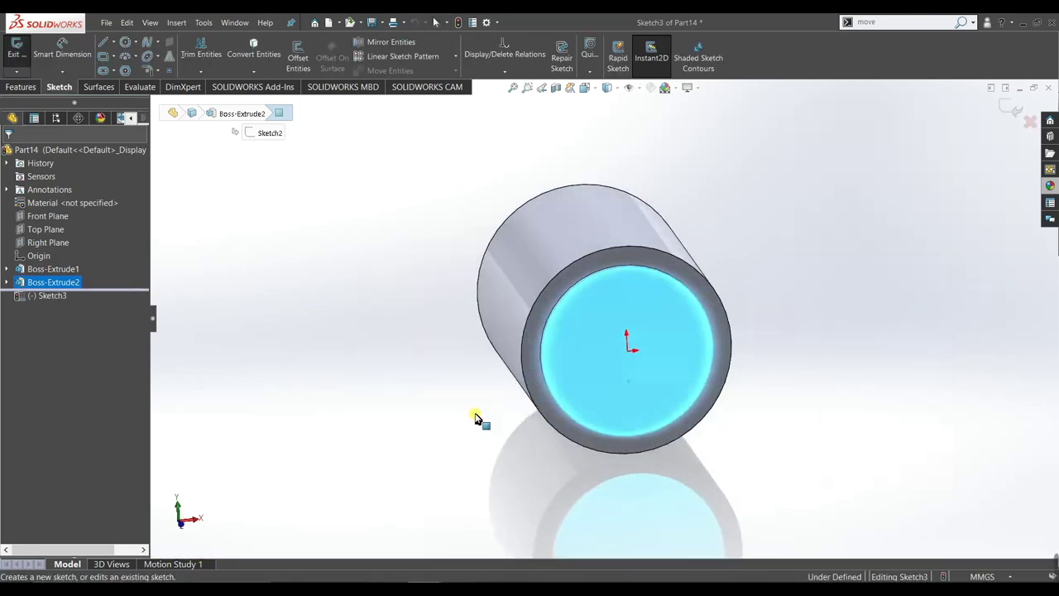
pyautogui.hotkey('ctrl', '8')
pyautogui.press('Escape')
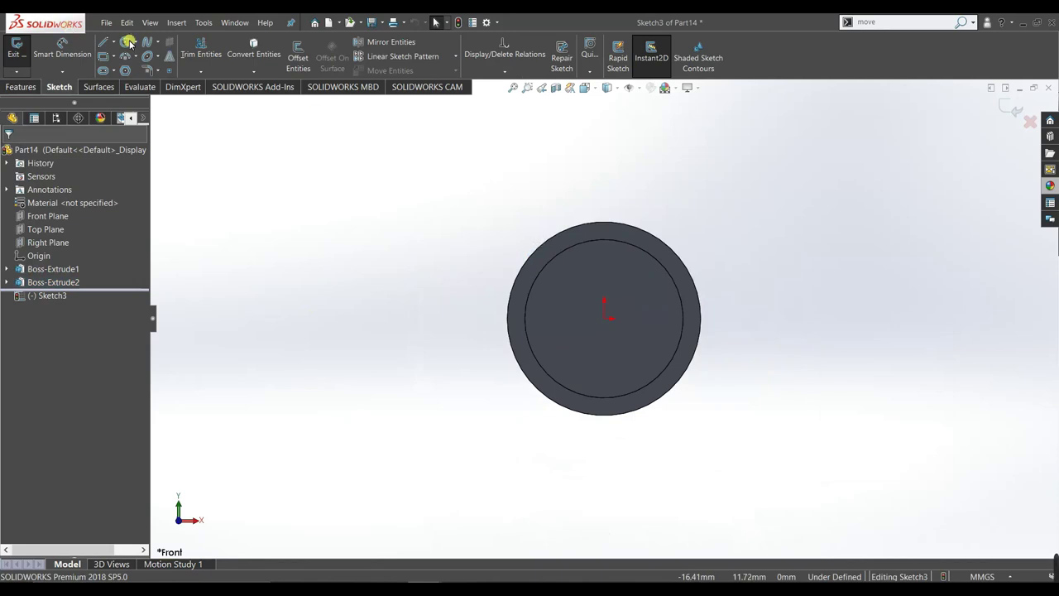
# Draw a 6 mm diameter circle at the origin
pyautogui.click(126, 42)
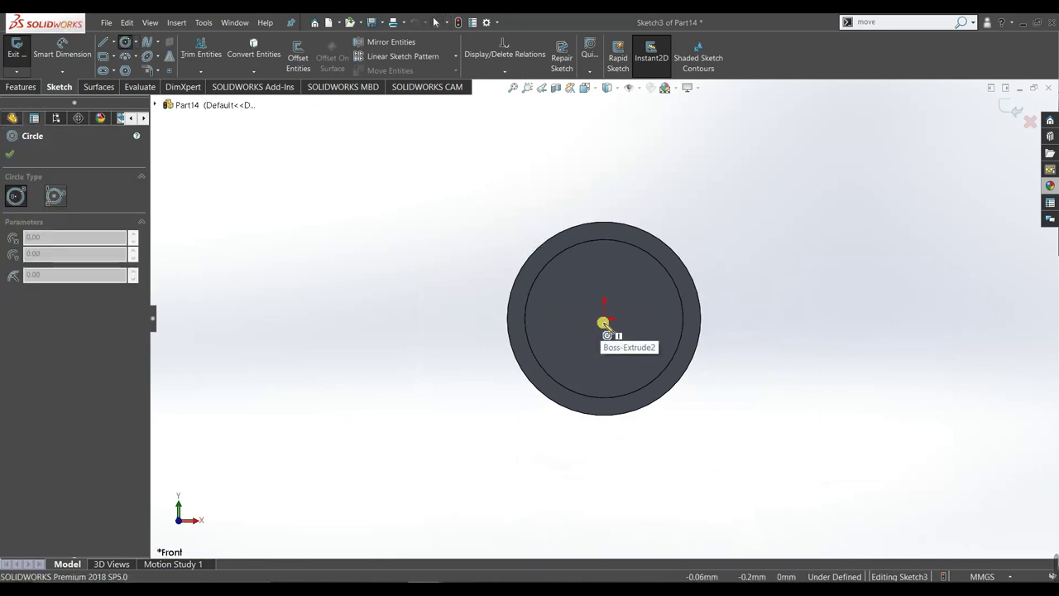
pyautogui.click(603, 321)
pyautogui.click(655, 332)
pyautogui.moveTo(739, 408); pyautogui.dragTo(731, 325, button='right')
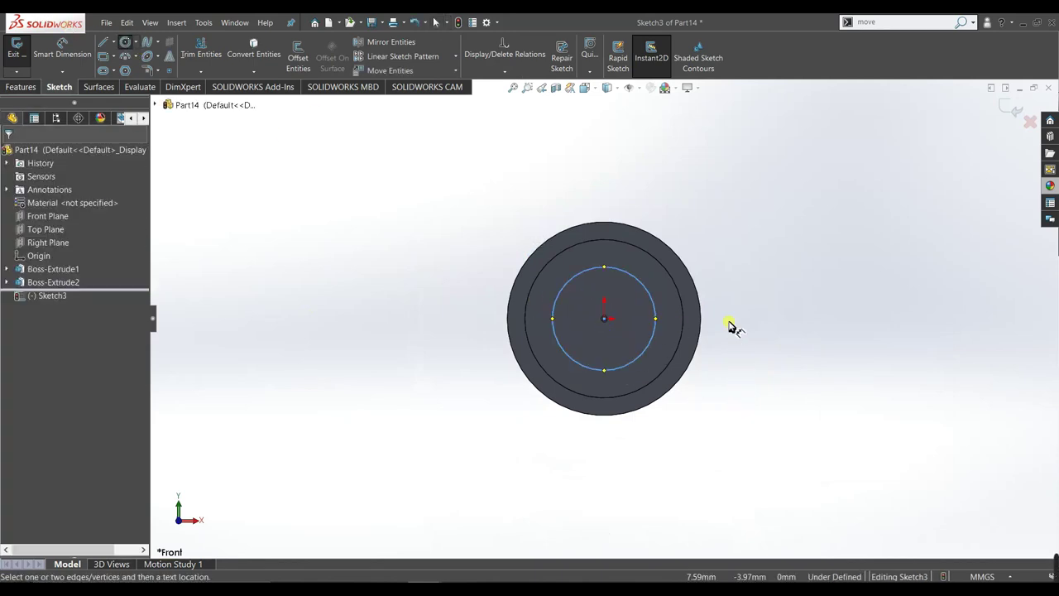
pyautogui.click(655, 339)
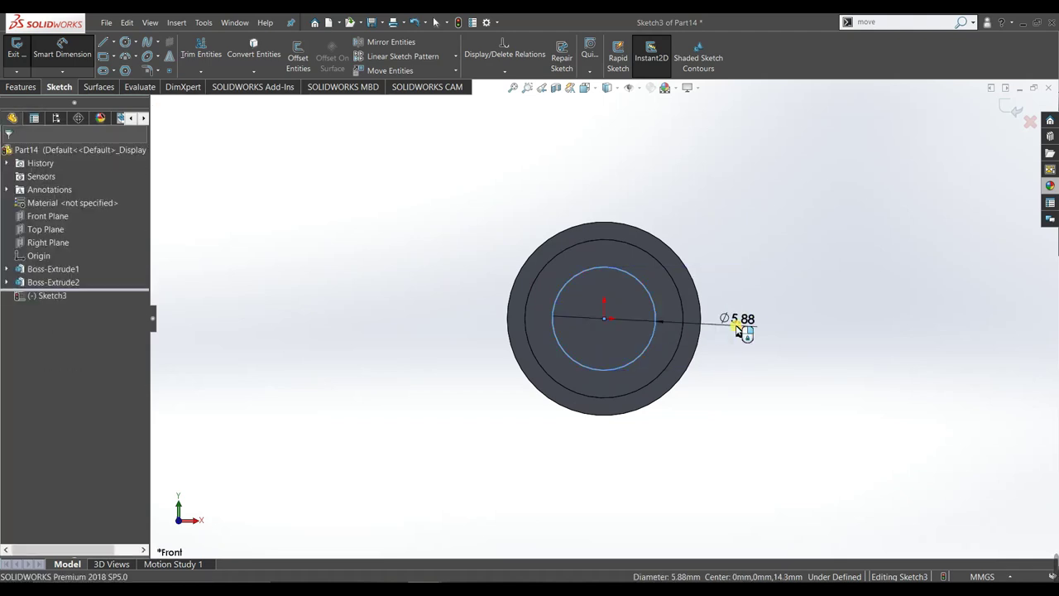
pyautogui.click(738, 328)
pyautogui.write('6')
pyautogui.press('Return')
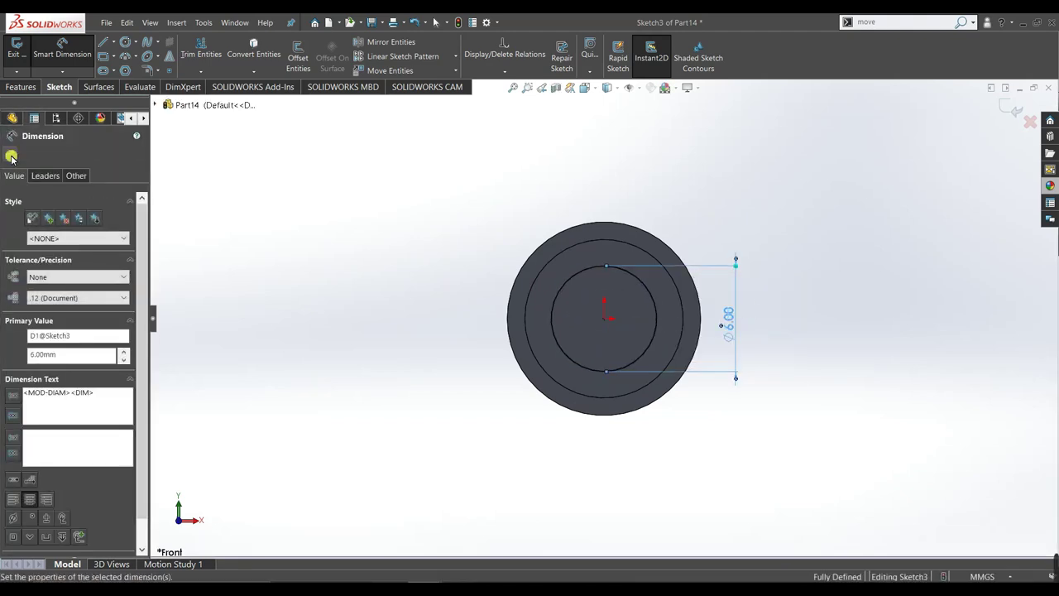
pyautogui.click(17, 154)
# Extrude the 6 mm circle Blind 200 mm into a long rod
pyautogui.click(22, 87)
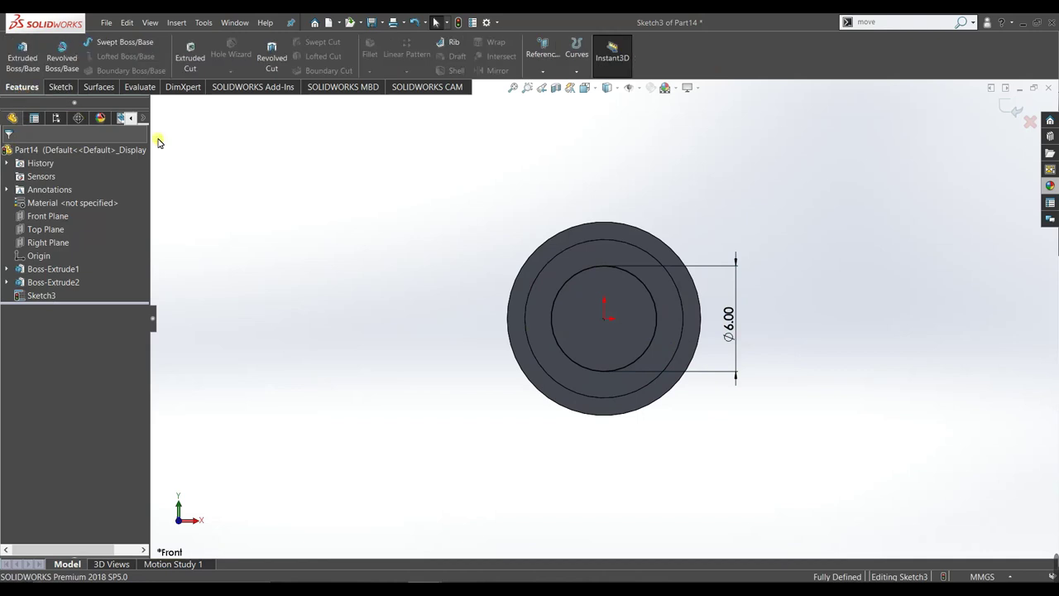
pyautogui.press('z')
pyautogui.moveTo(432, 297); pyautogui.dragTo(279, 245, button='middle')
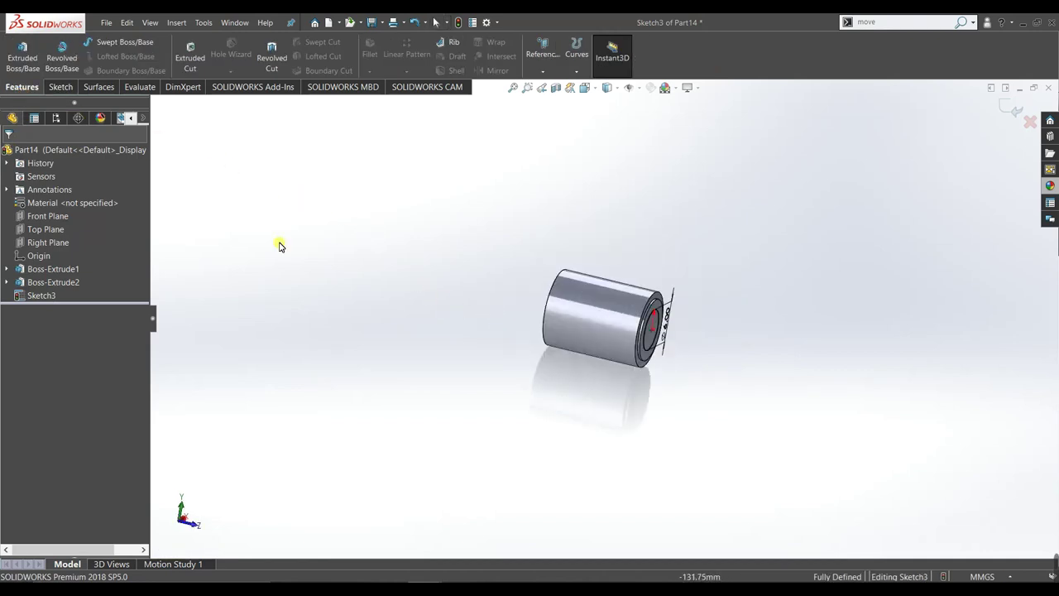
pyautogui.click(10, 72)
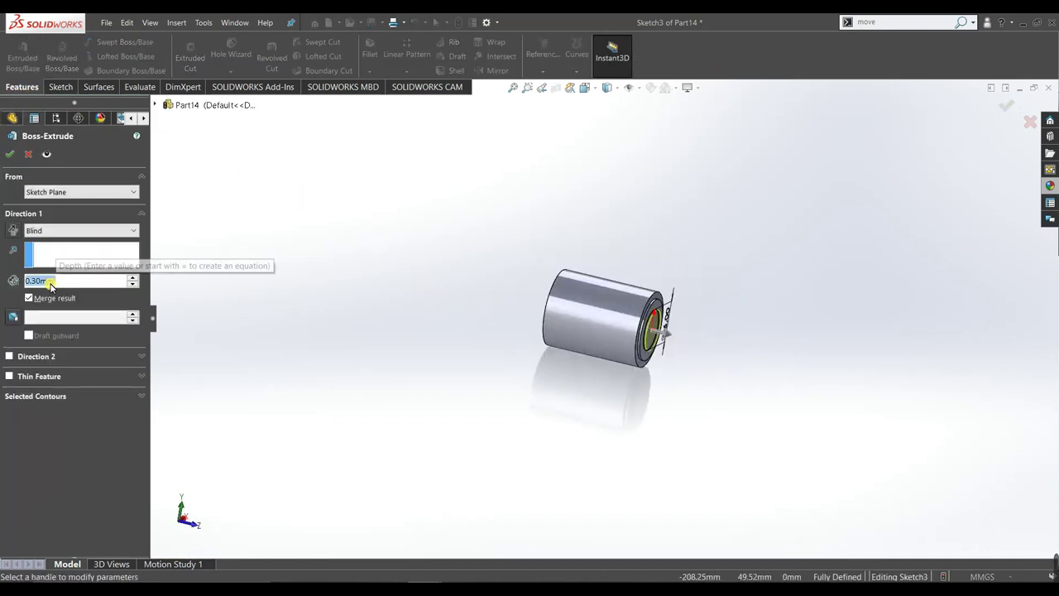
pyautogui.write('2000')
pyautogui.press('BackSpace')
pyautogui.press('BackSpace')
pyautogui.write('0')
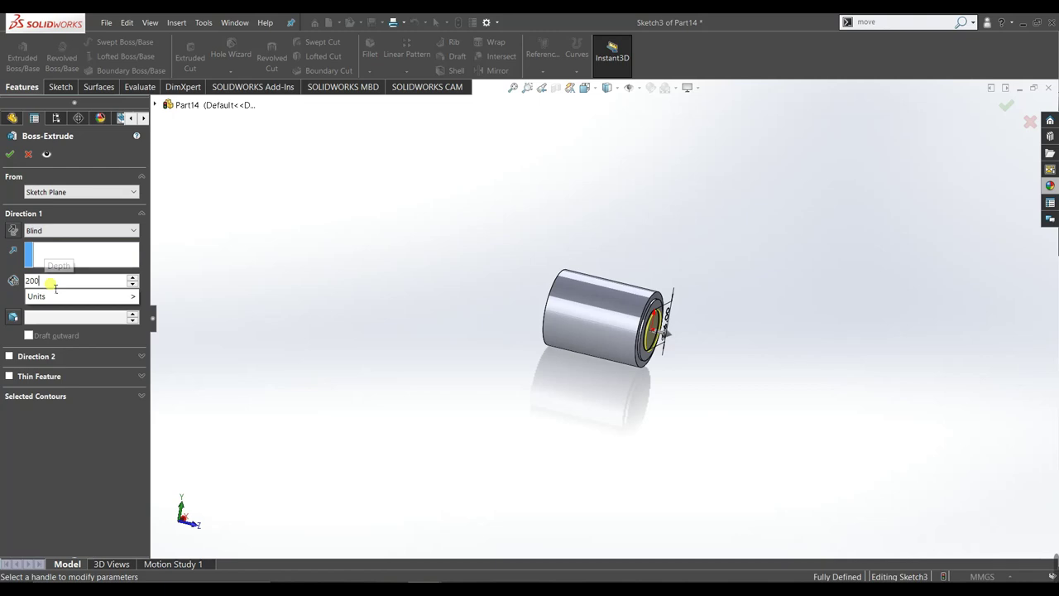
pyautogui.press('Return')
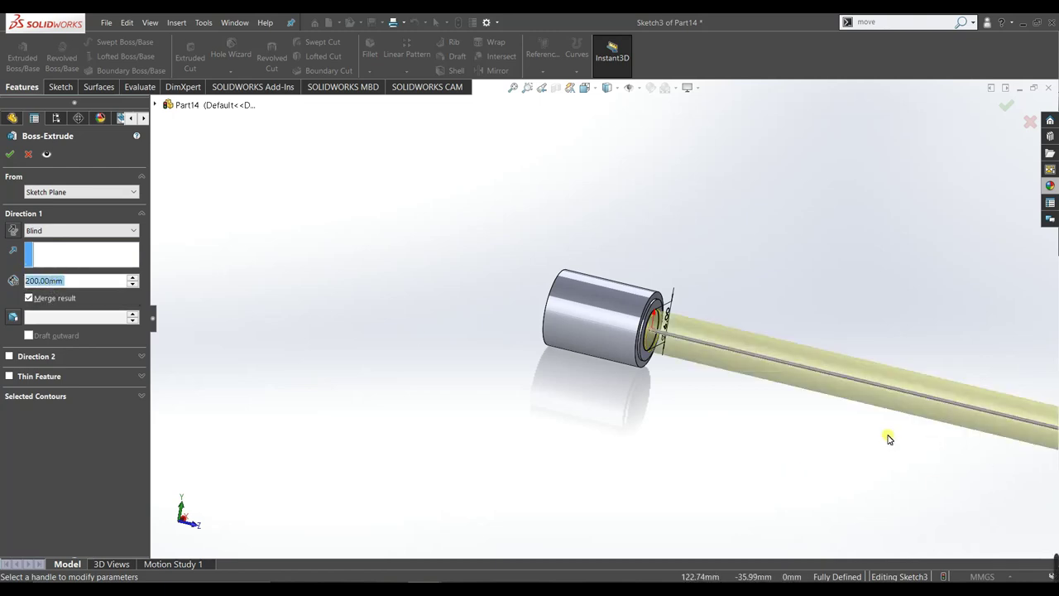
pyautogui.press('f')
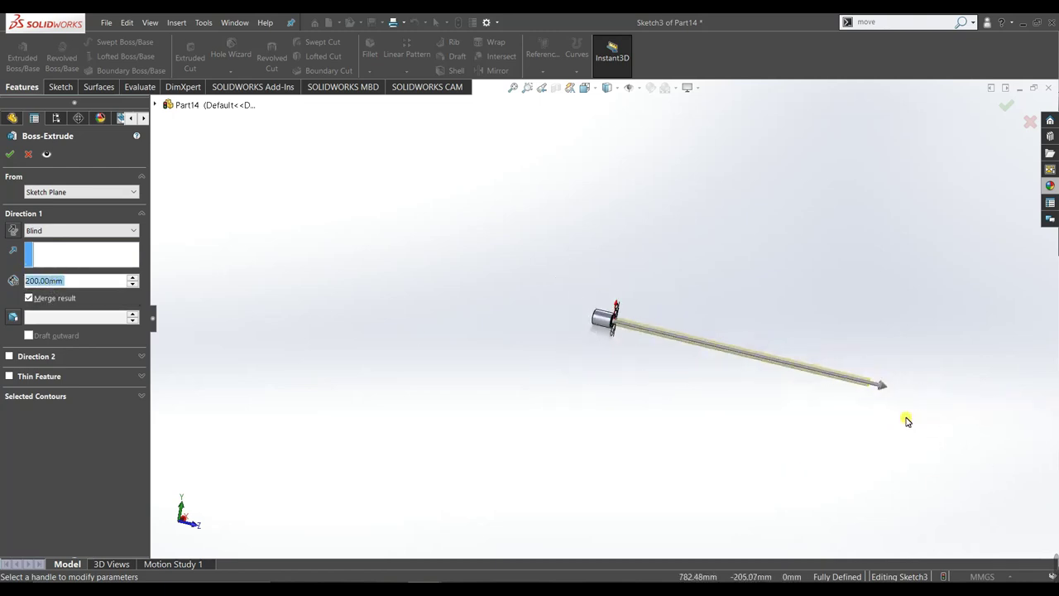
pyautogui.click(9, 154)
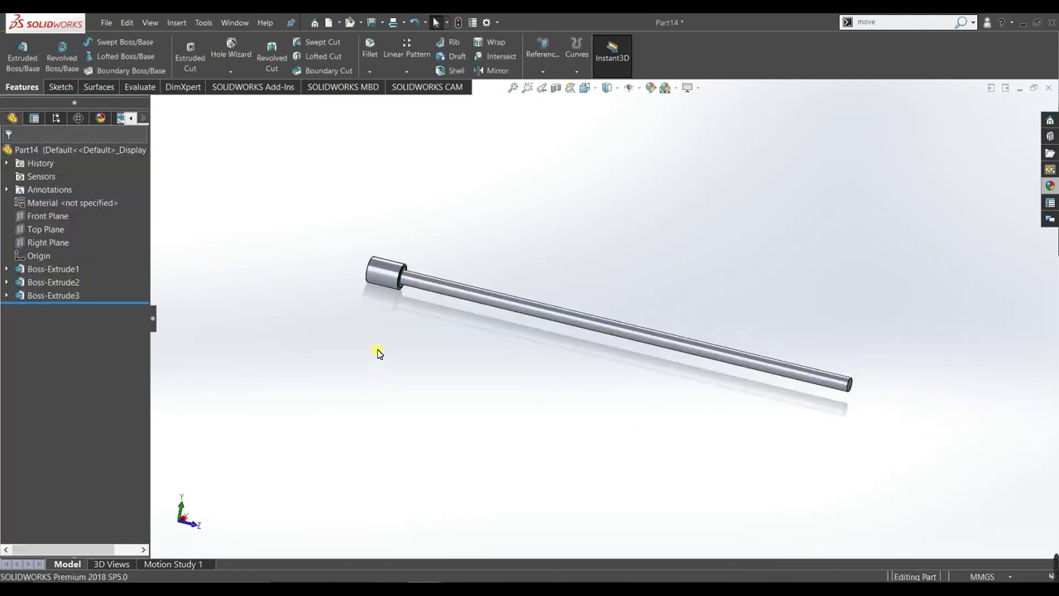
# Start a new sketch on the Right Plane, viewed normal to it
pyautogui.press('z')
pyautogui.moveTo(620, 282)
pyautogui.mouseDown(button='middle')
pyautogui.moveTo(568, 348)
pyautogui.moveTo(433, 342)
pyautogui.mouseUp(button='middle')
pyautogui.moveTo(617, 359); pyautogui.dragTo(649, 480, button='middle')
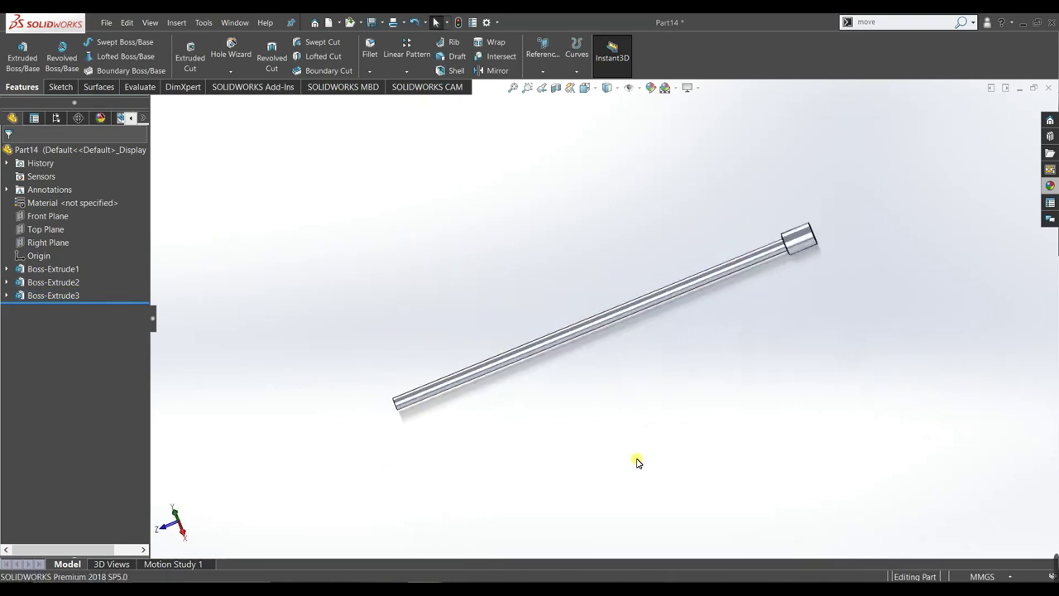
pyautogui.press('space')
pyautogui.click(511, 444)
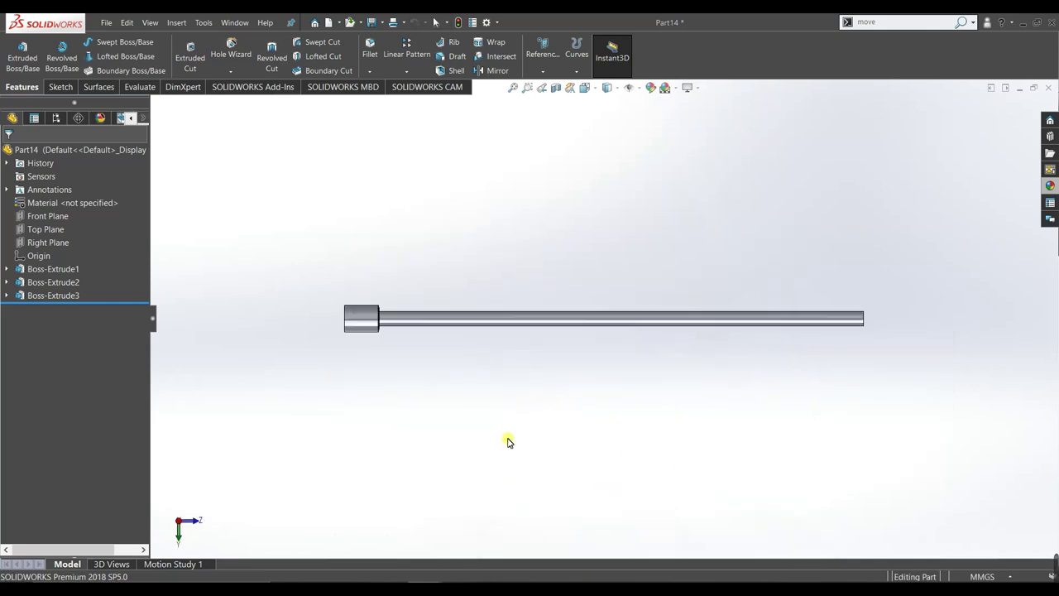
pyautogui.click(25, 242)
pyautogui.click(33, 230)
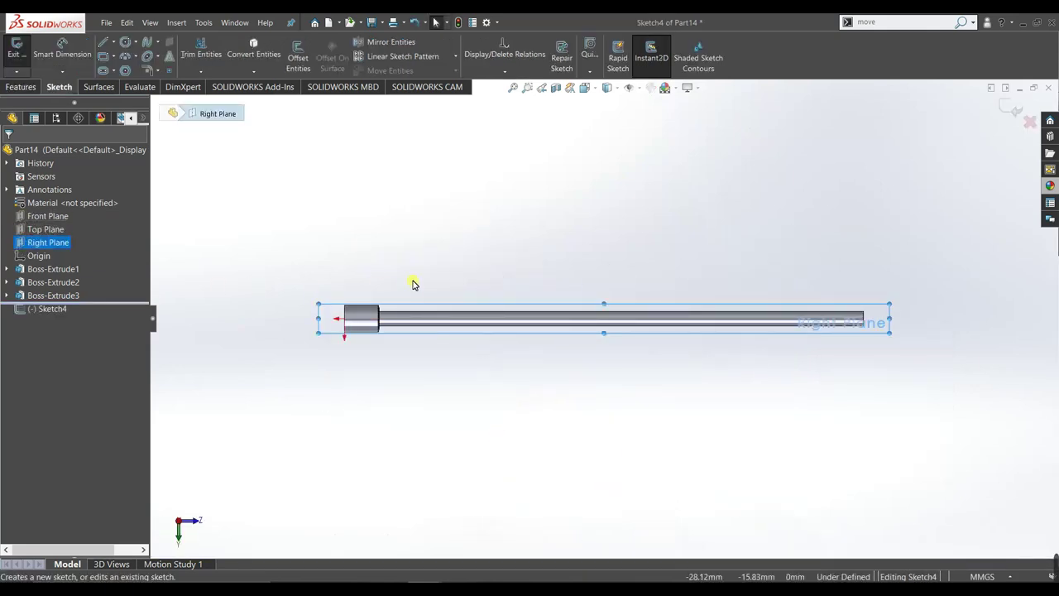
pyautogui.moveTo(440, 371)
pyautogui.mouseDown(button='middle')
pyautogui.moveTo(569, 435)
pyautogui.moveTo(621, 503)
pyautogui.moveTo(529, 508)
pyautogui.moveTo(348, 422)
pyautogui.mouseUp(button='middle')
pyautogui.press('space')
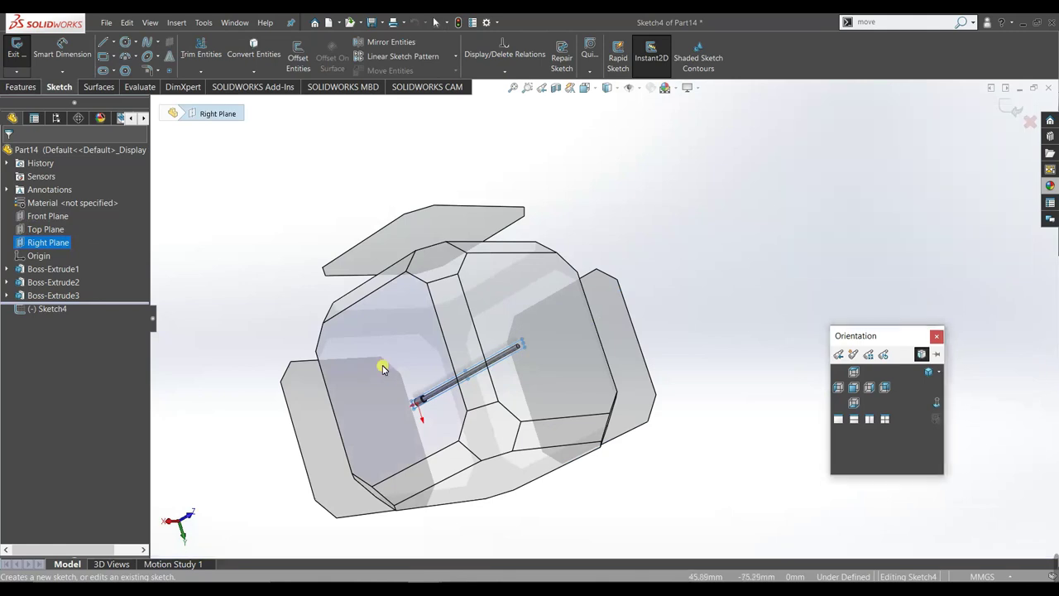
pyautogui.click(382, 365)
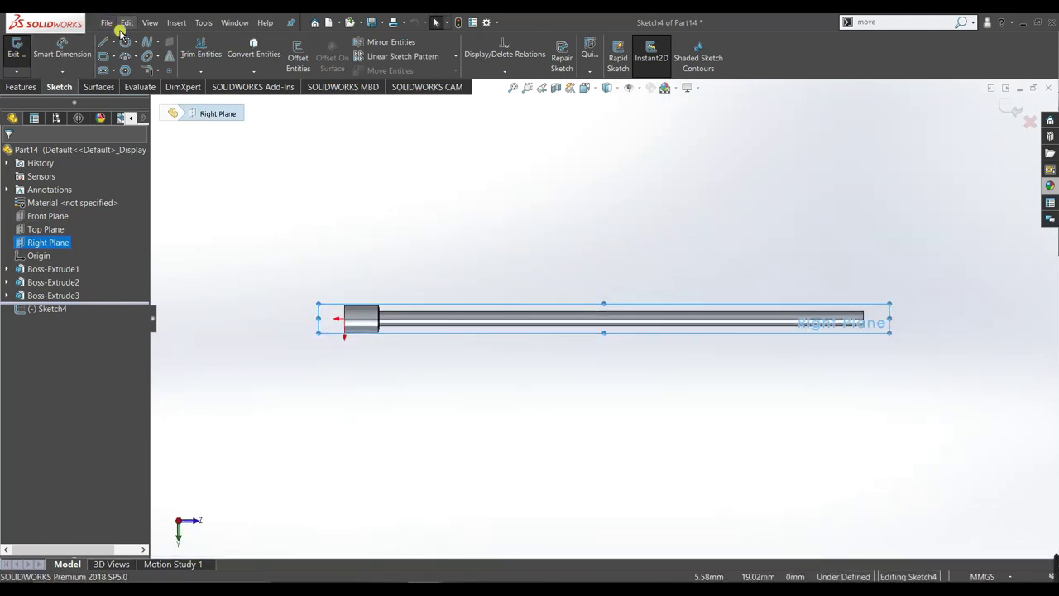
# Draw a small circle on the head and dimension it to 1.4 mm diameter
pyautogui.press('c')
pyautogui.scroll(-2, 373, 312)
pyautogui.scroll(-2, 418, 304)
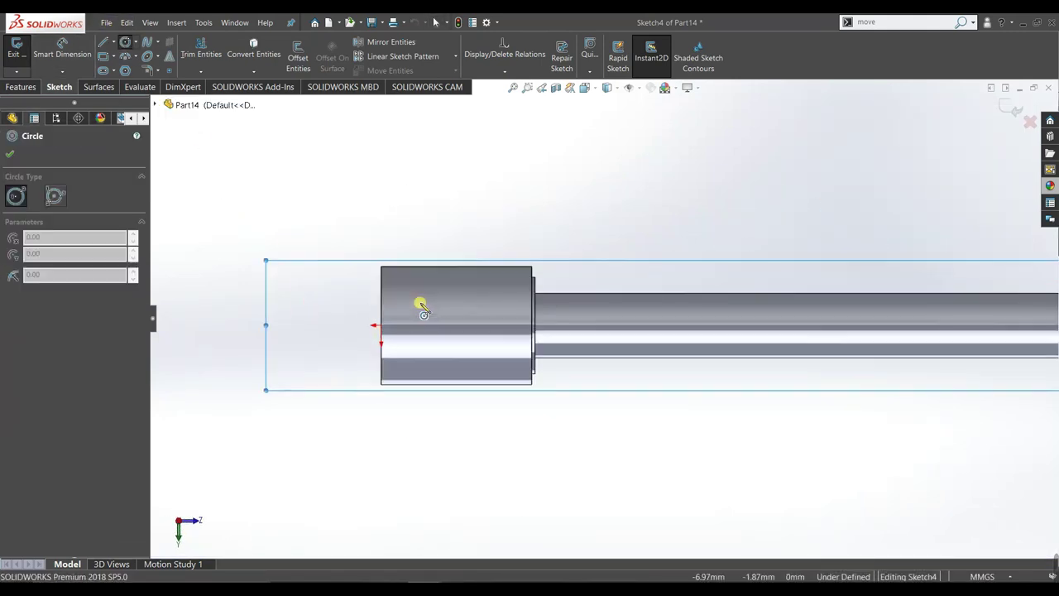
pyautogui.scroll(-1, 408, 335)
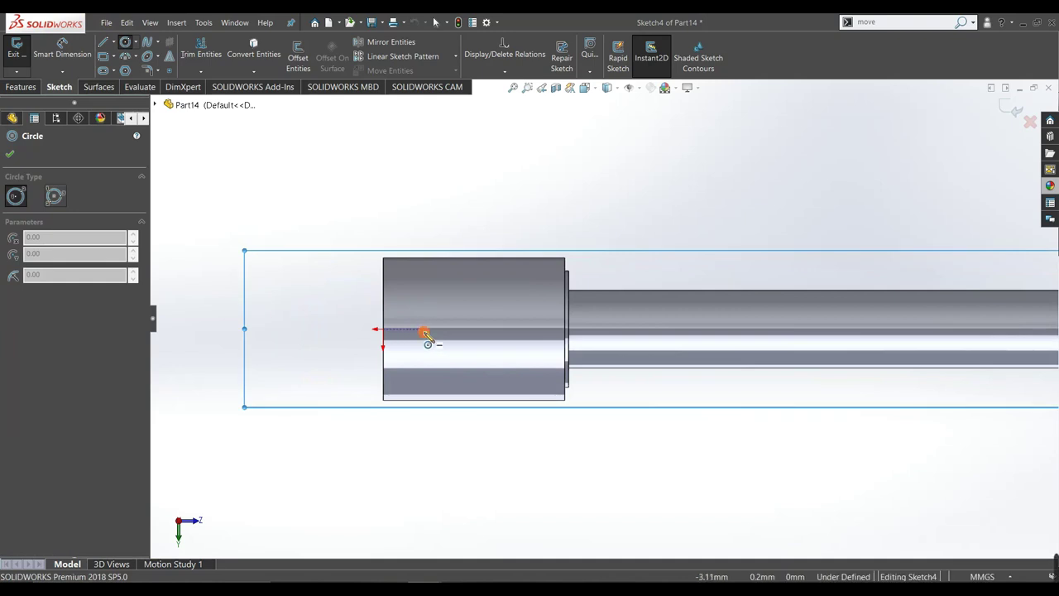
pyautogui.click(424, 331)
pyautogui.click(430, 339)
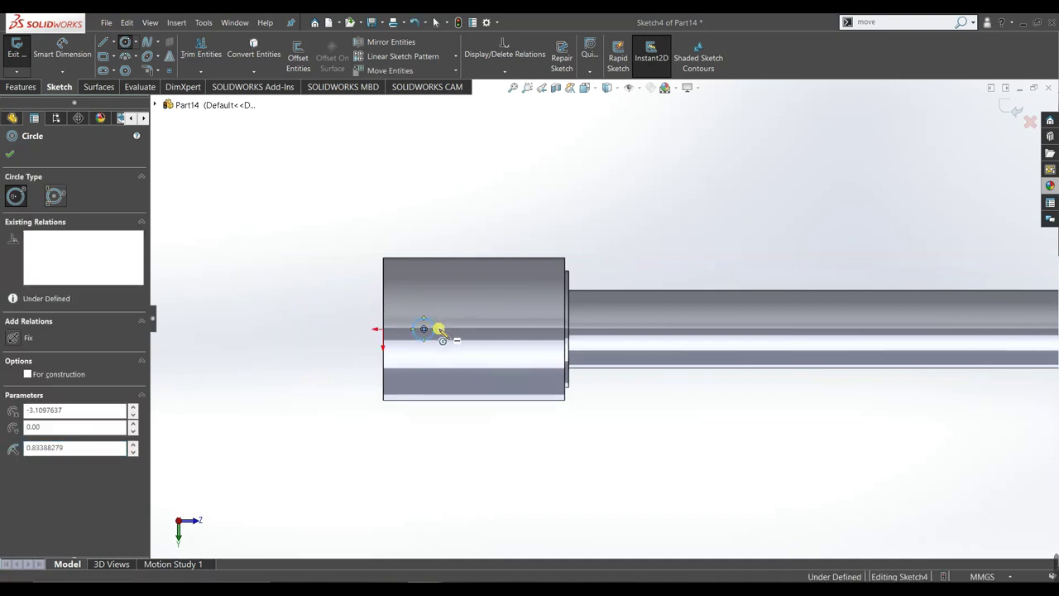
pyautogui.moveTo(411, 458); pyautogui.dragTo(406, 359, button='right')
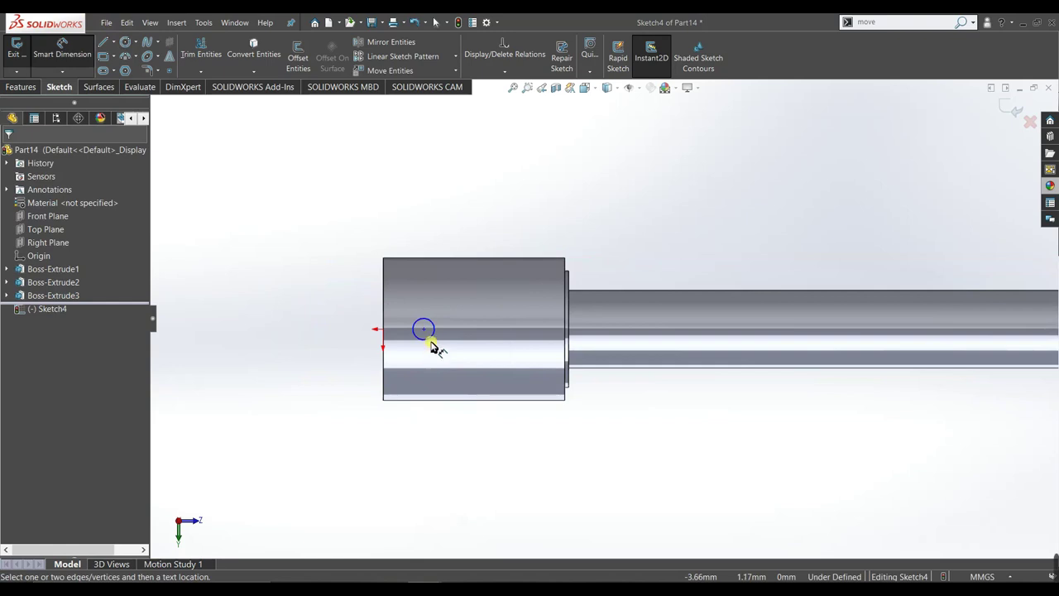
pyautogui.click(435, 339)
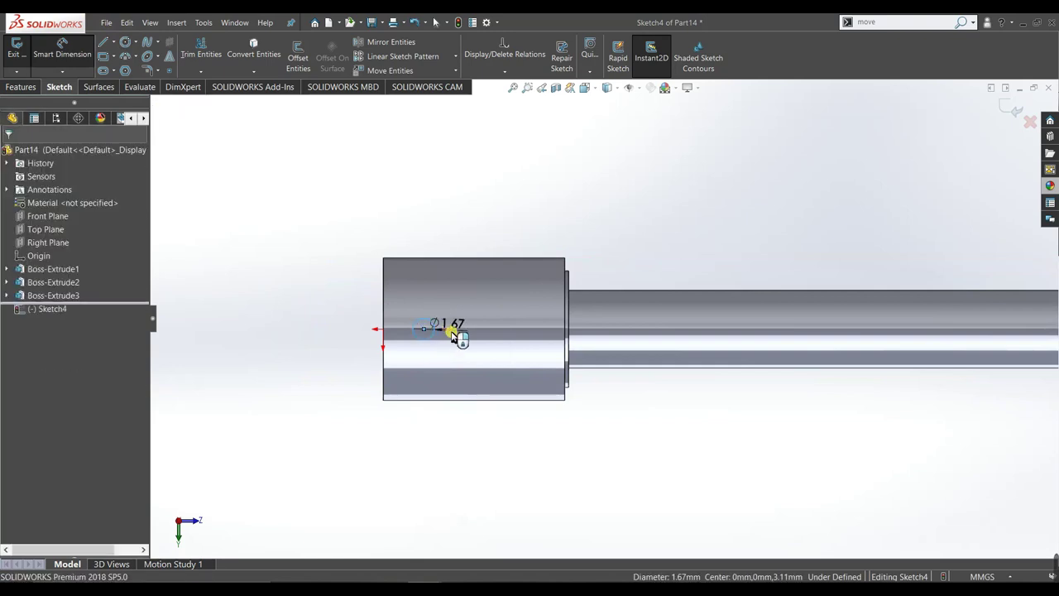
pyautogui.click(451, 335)
pyautogui.write('1')
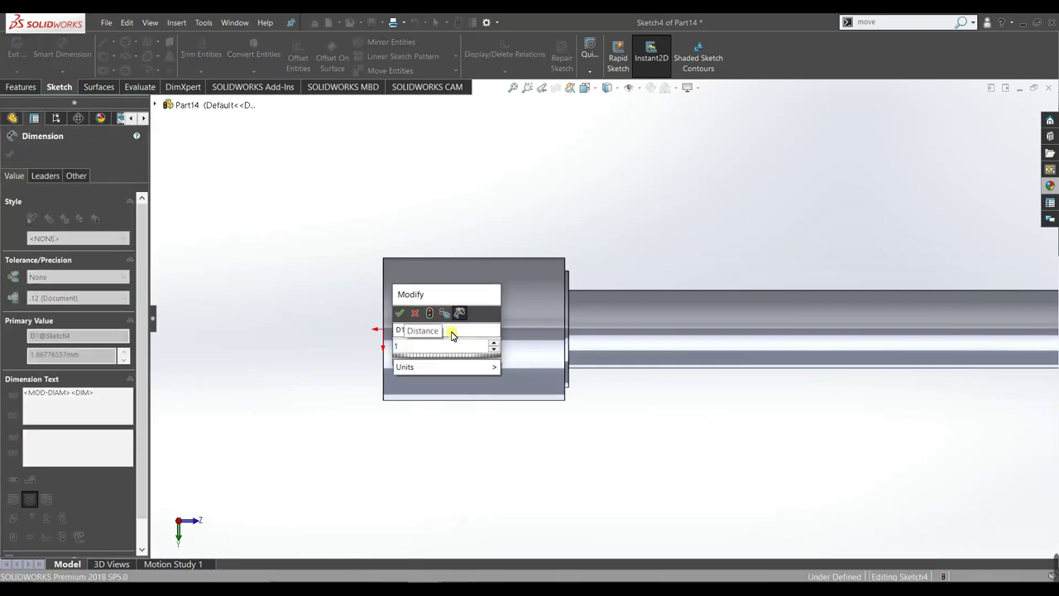
pyautogui.write('.4')
pyautogui.press('Return')
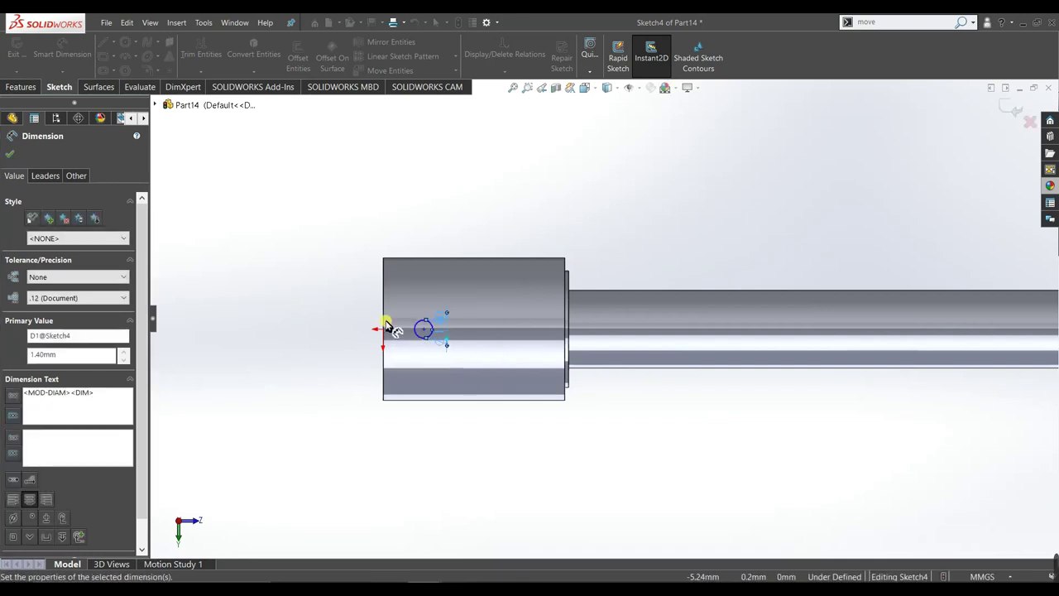
pyautogui.click(13, 158)
pyautogui.click(21, 87)
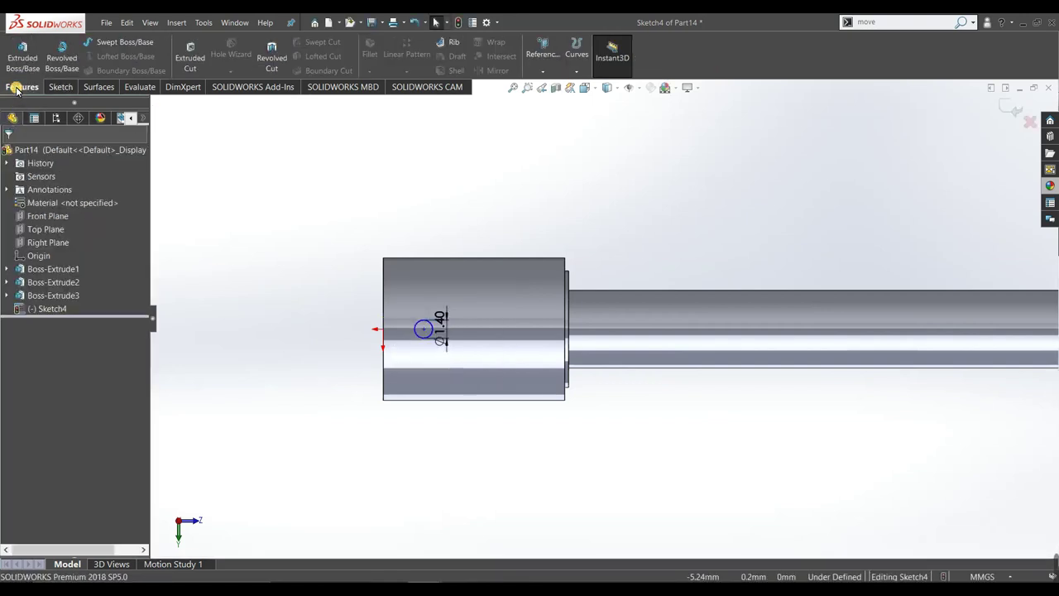
pyautogui.click(23, 73)
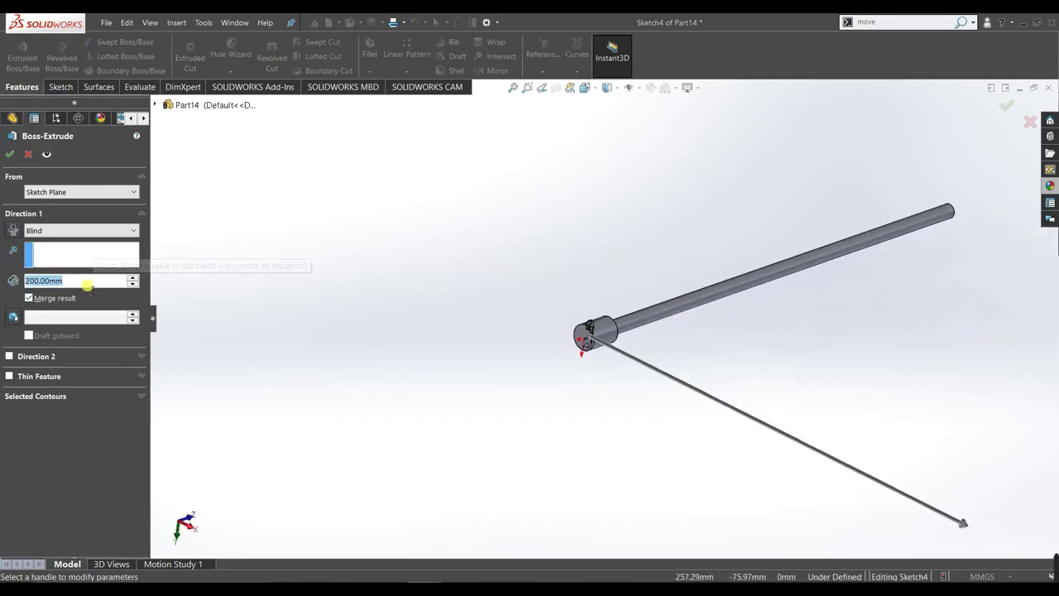
pyautogui.write('40')
pyautogui.press('Return')
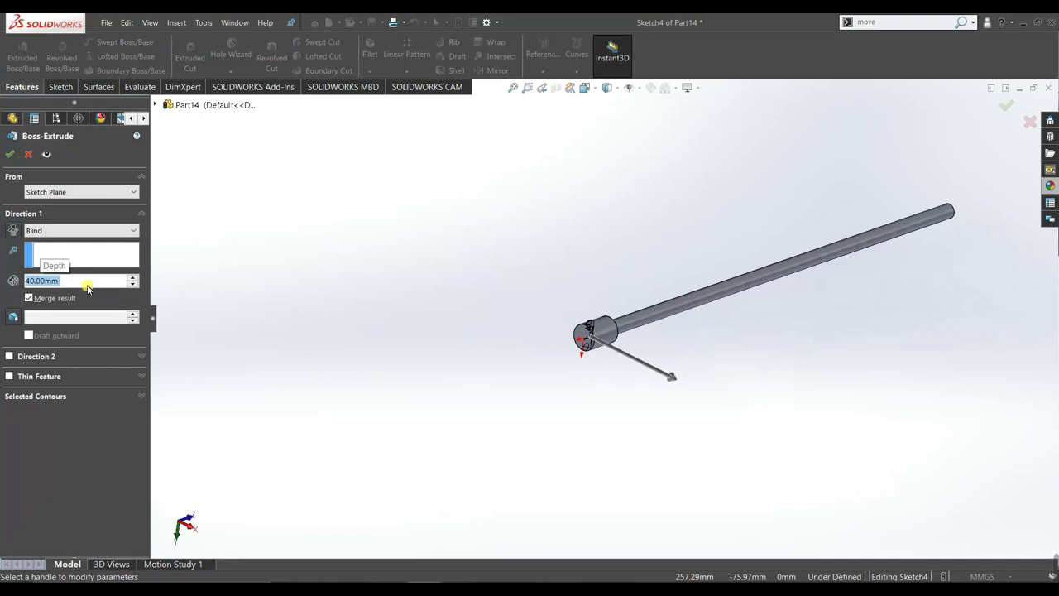
pyautogui.click(13, 151)
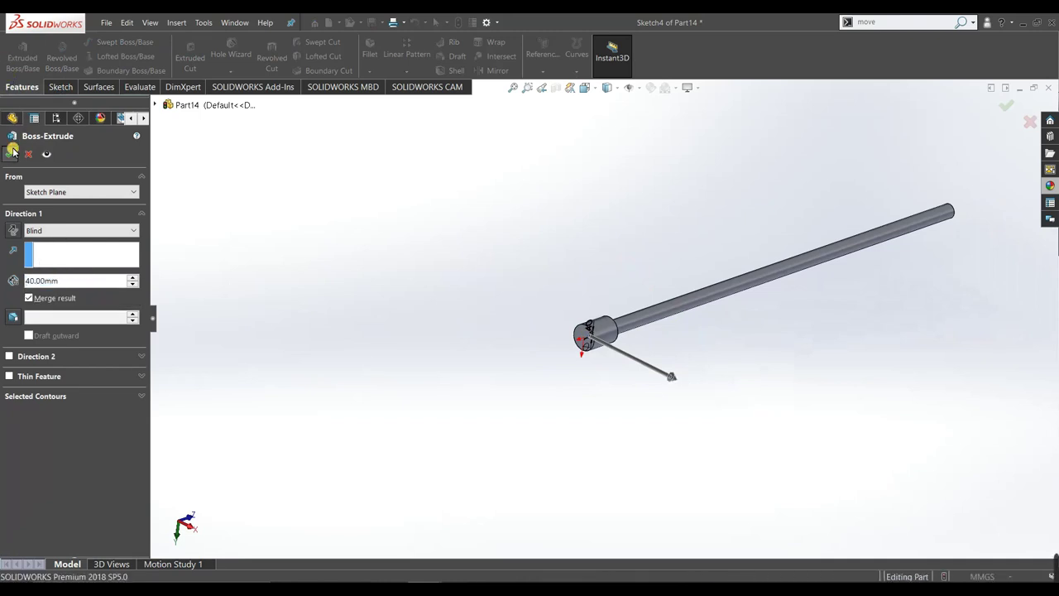
pyautogui.moveTo(746, 457); pyautogui.dragTo(718, 486, button='middle')
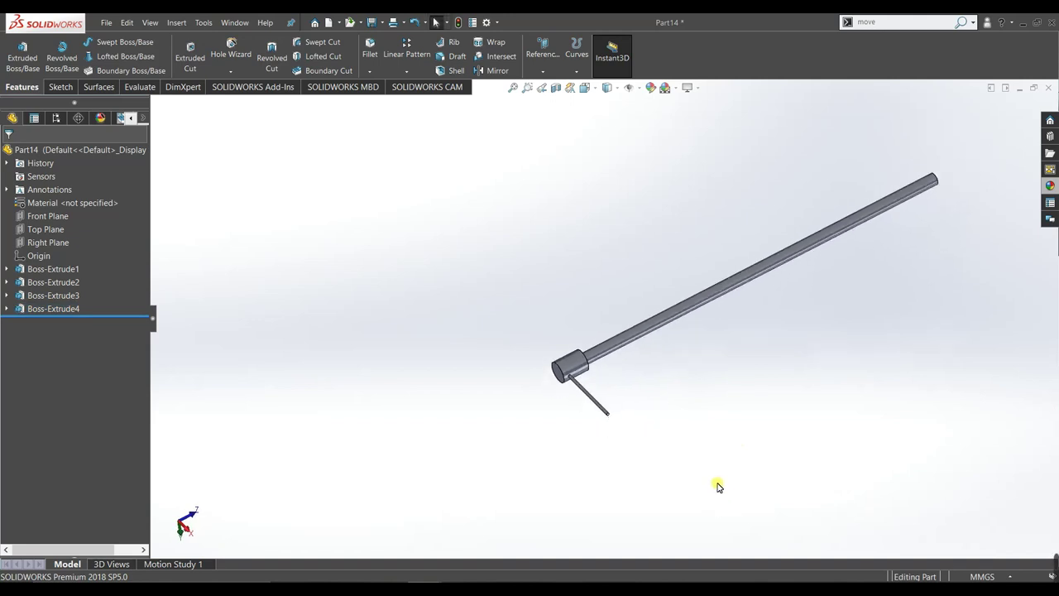
pyautogui.hotkey('ctrl', 'z')
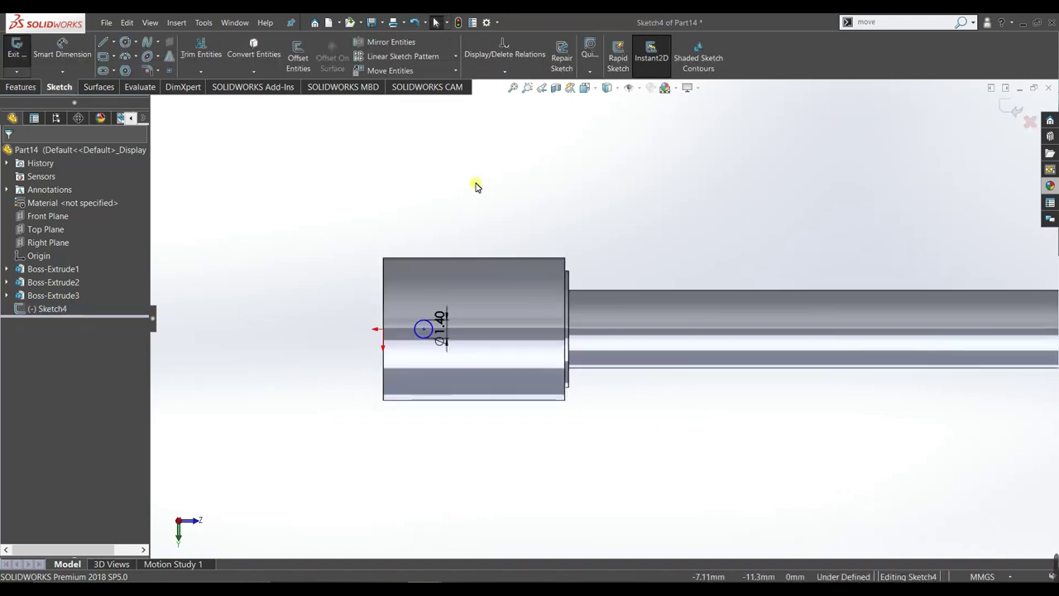
# Close Sketch4 and open Sketch5 on the Top Plane, zoomed in on the head
pyautogui.click(1017, 115)
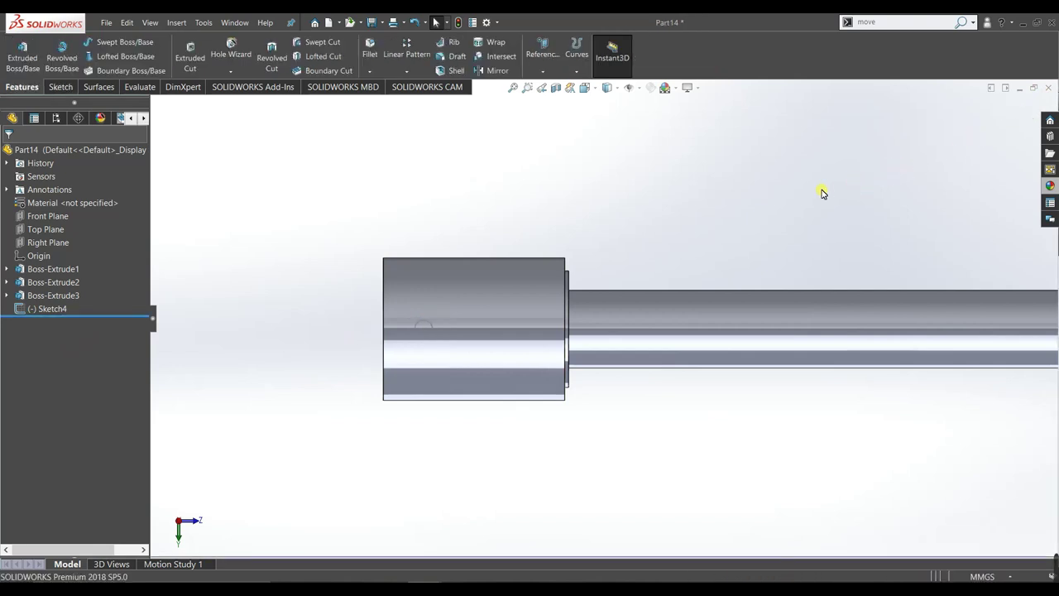
pyautogui.click(57, 227)
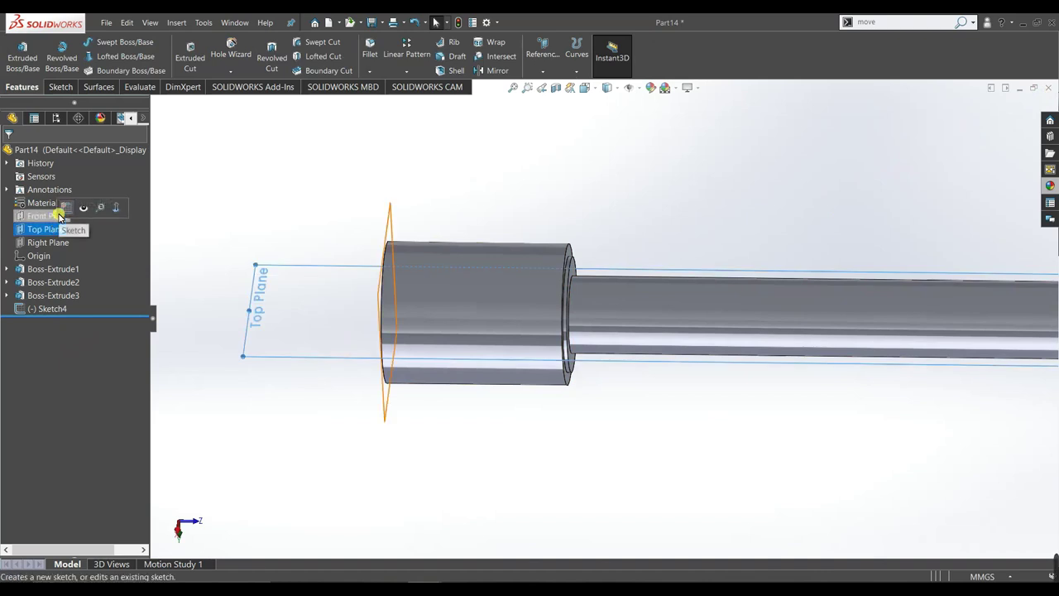
pyautogui.click(61, 210)
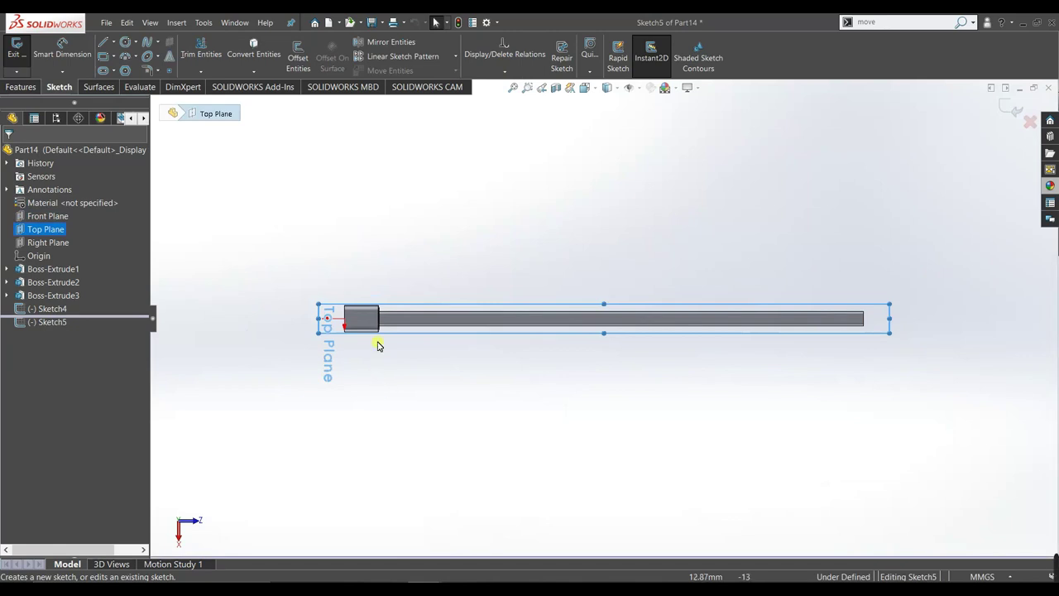
pyautogui.scroll(-2, 371, 337)
pyautogui.scroll(-3, 313, 234)
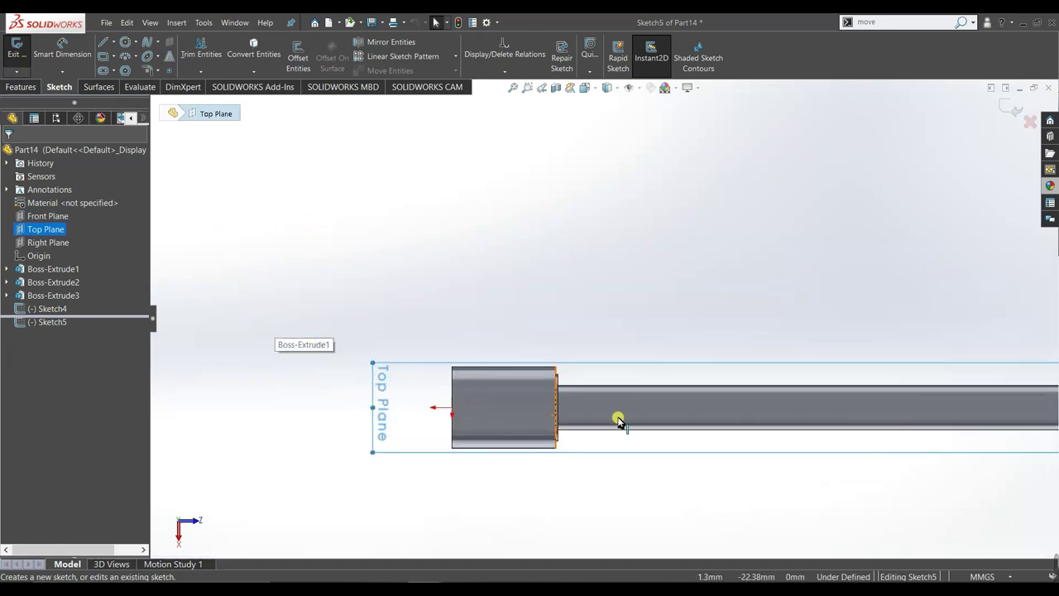
pyautogui.scroll(1, 608, 413)
pyautogui.scroll(-2, 648, 303)
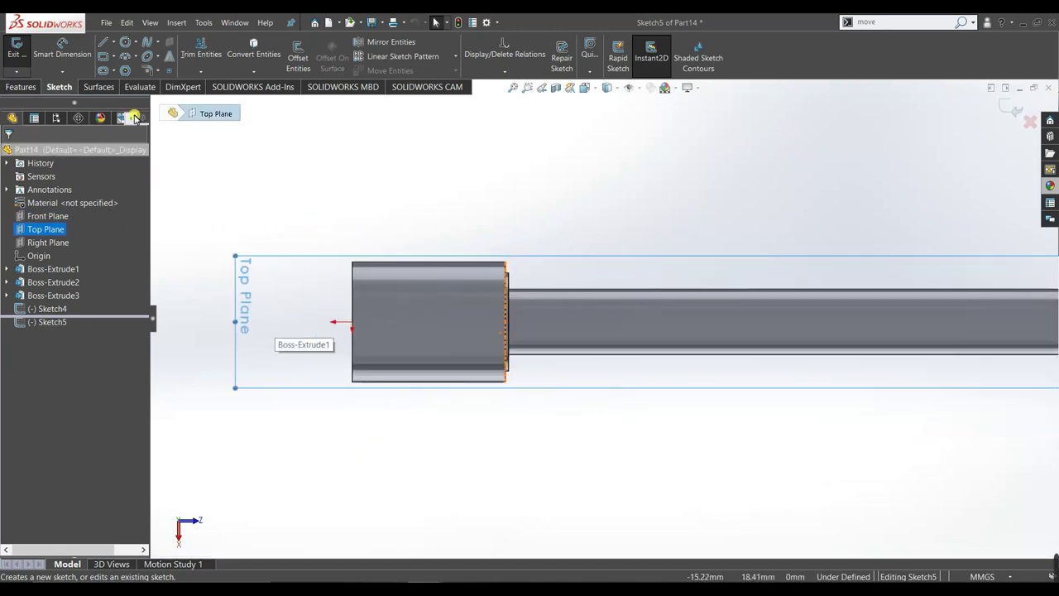
# Draw a vertical line down from the head centre, then a horizontal line rightward from its end
pyautogui.click(103, 45)
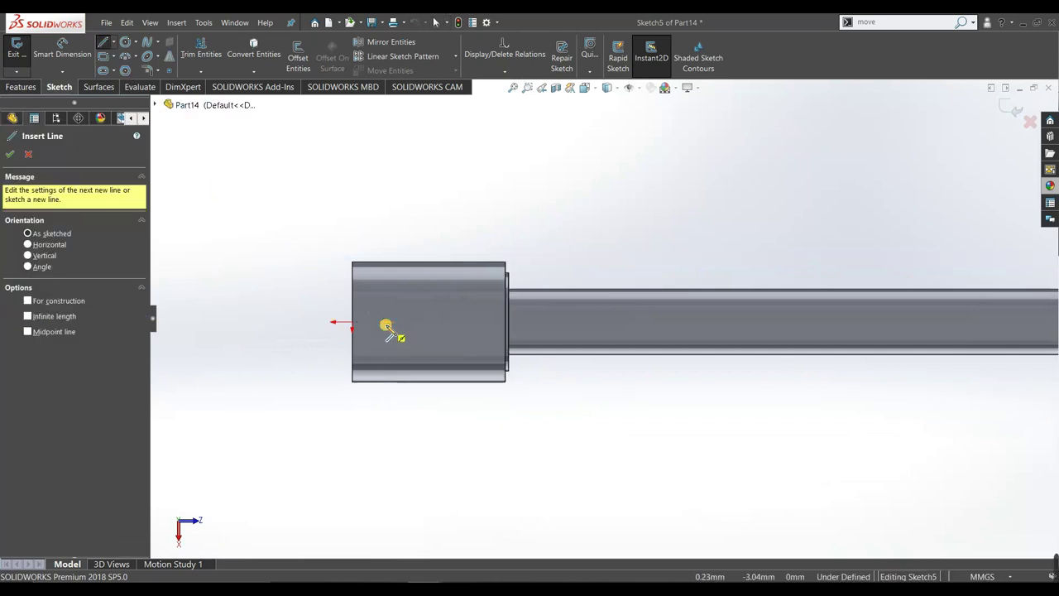
pyautogui.click(386, 322)
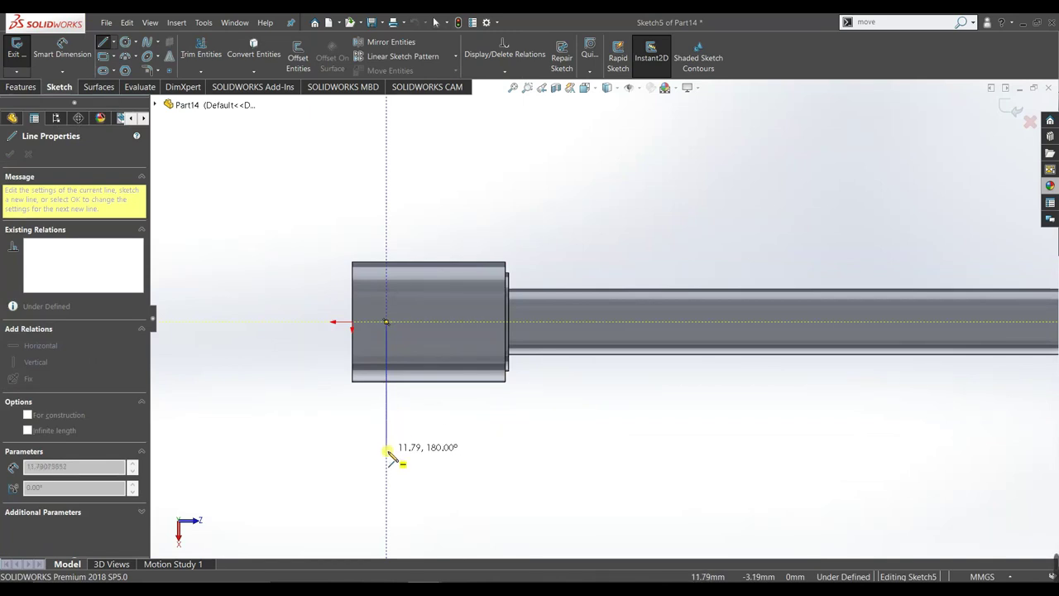
pyautogui.click(386, 452)
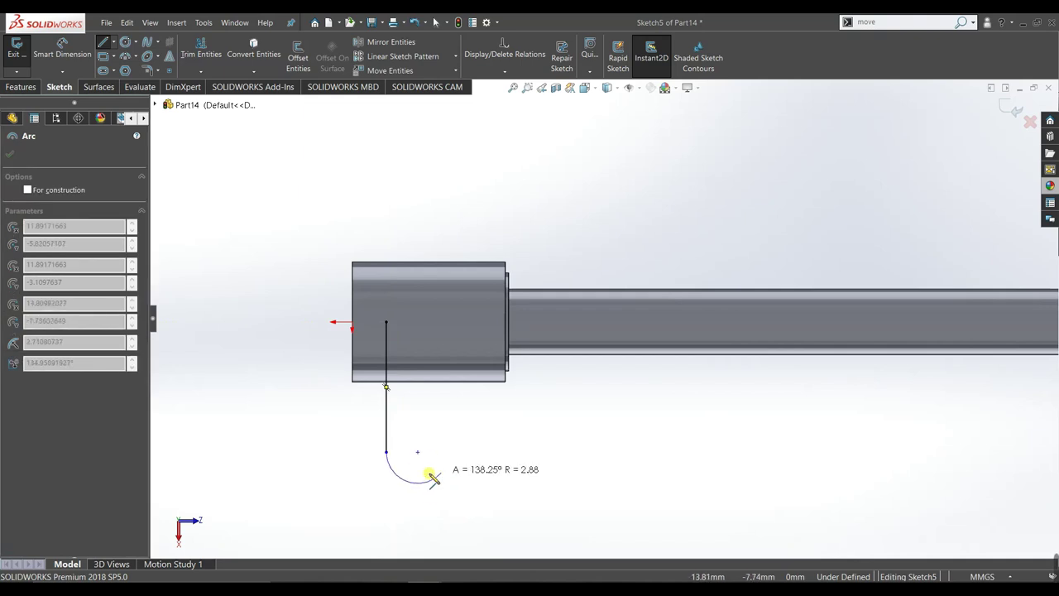
pyautogui.press('Escape')
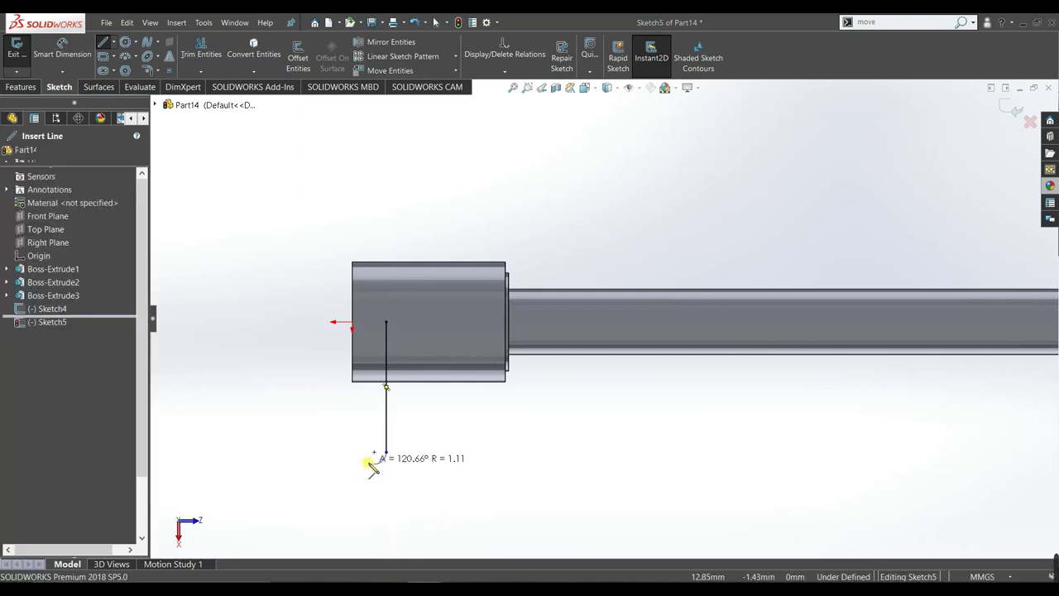
pyautogui.press('Escape')
pyautogui.click(107, 43)
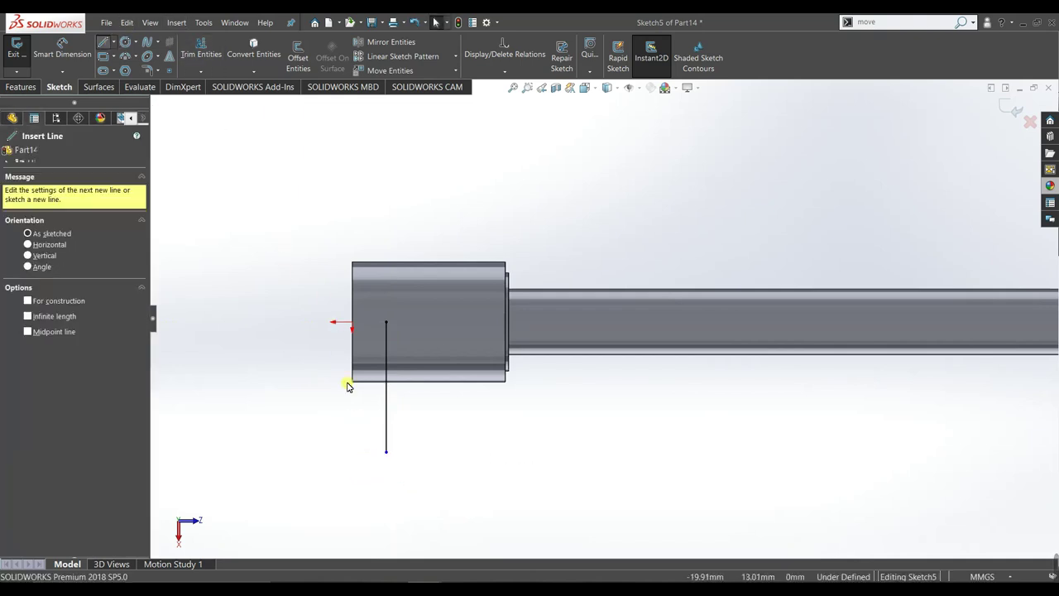
pyautogui.click(387, 452)
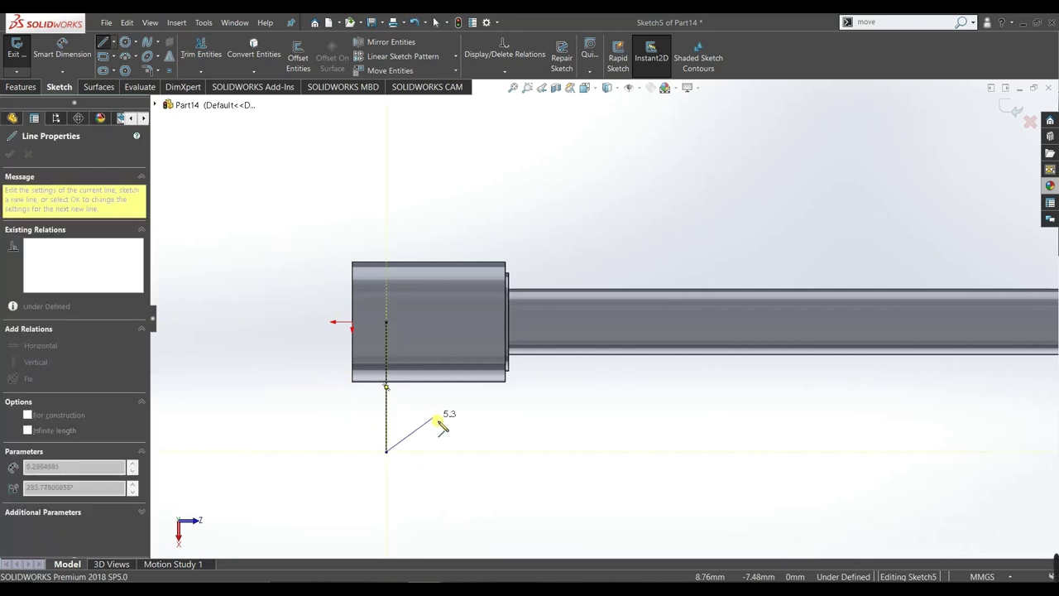
pyautogui.click(464, 451)
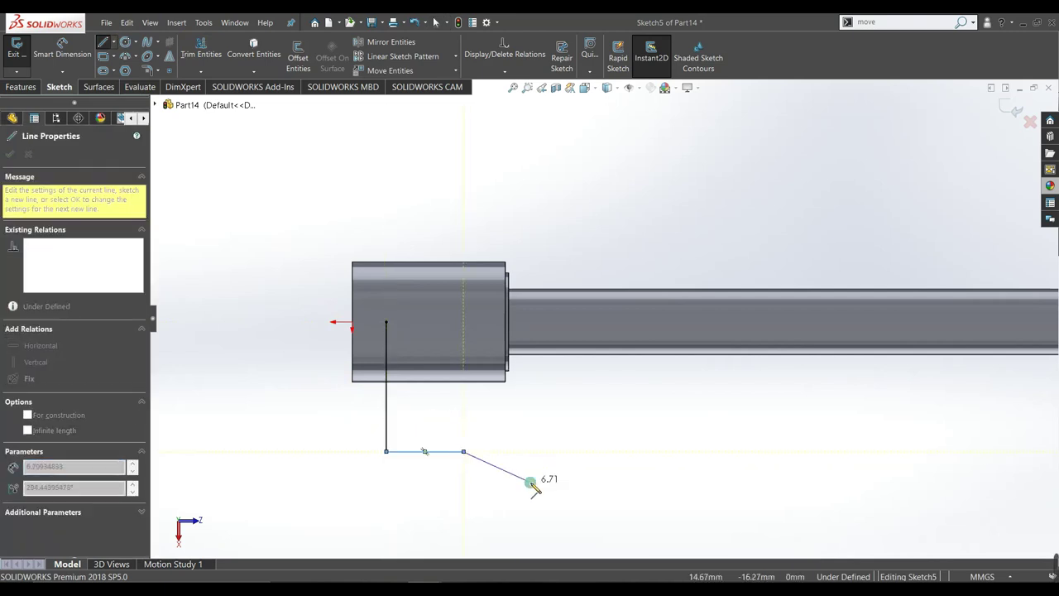
pyautogui.rightClick(531, 482)
pyautogui.click(542, 471)
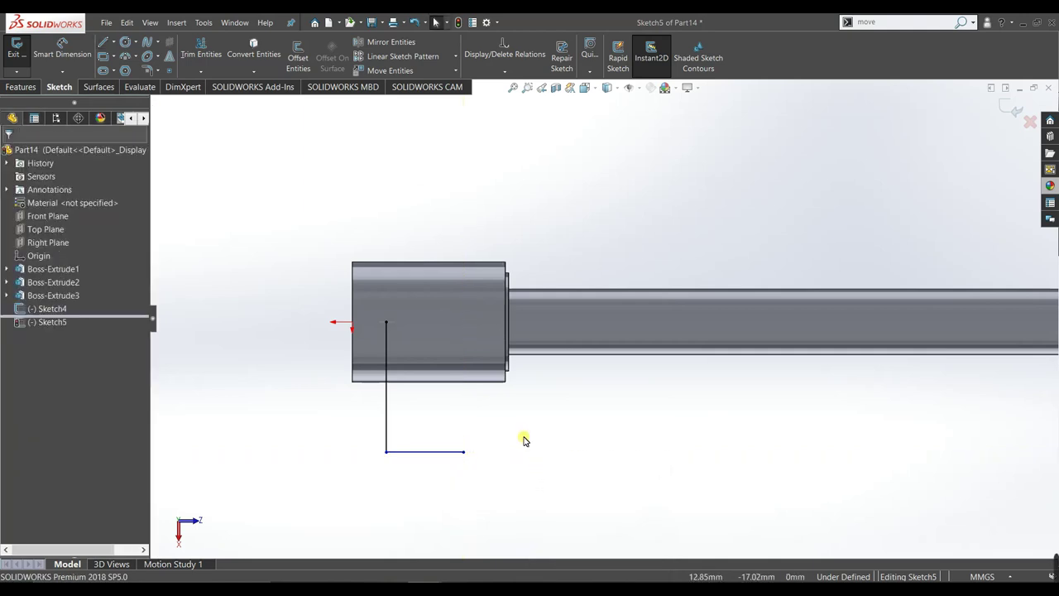
# Try a sketch fillet on the L corner and cancel it
pyautogui.click(150, 69)
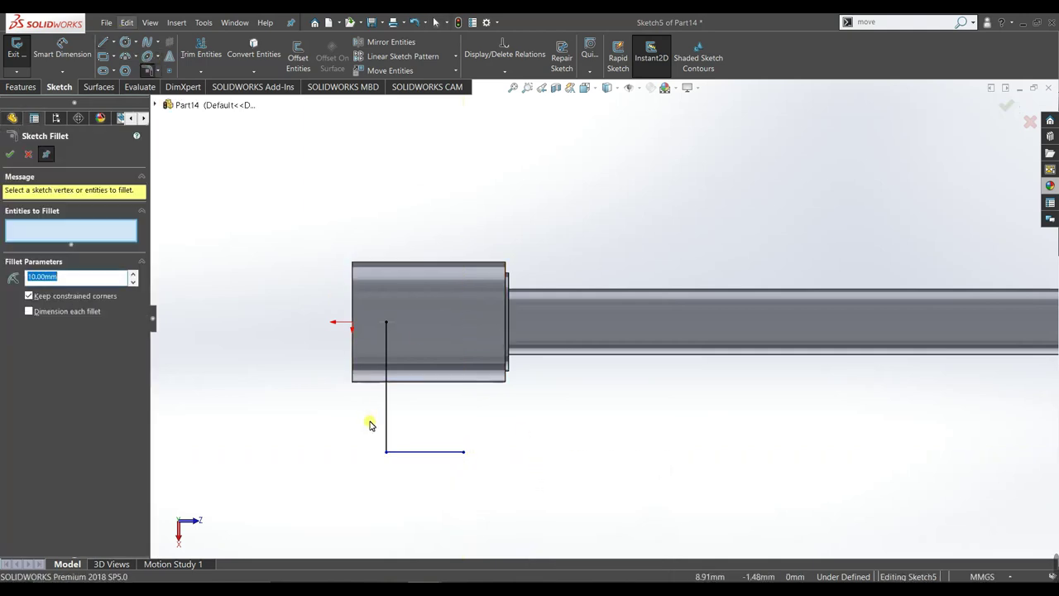
pyautogui.click(387, 451)
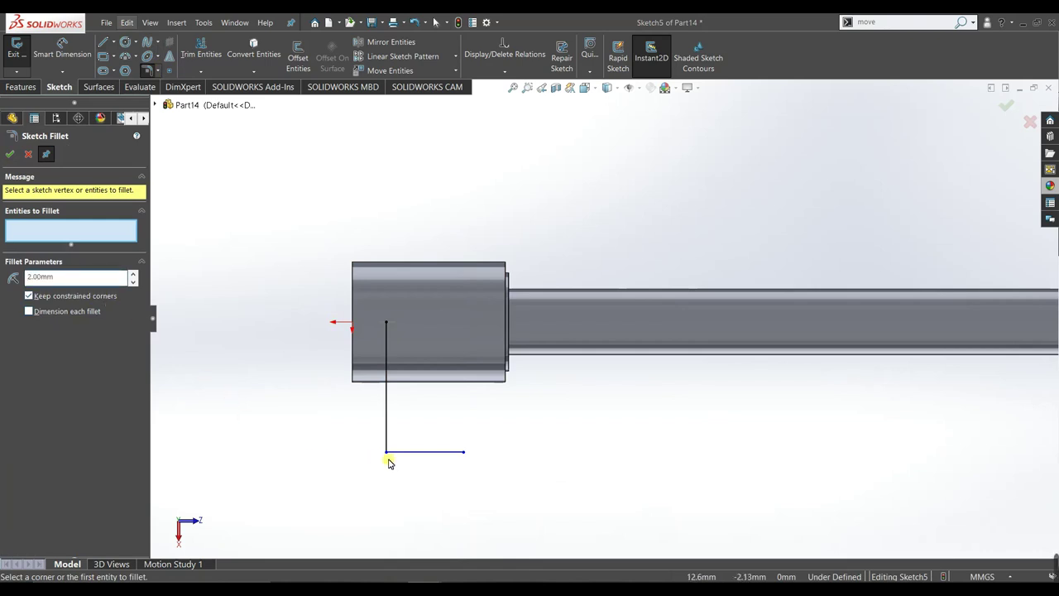
pyautogui.click(28, 158)
pyautogui.moveTo(165, 367); pyautogui.dragTo(241, 302, button='right')
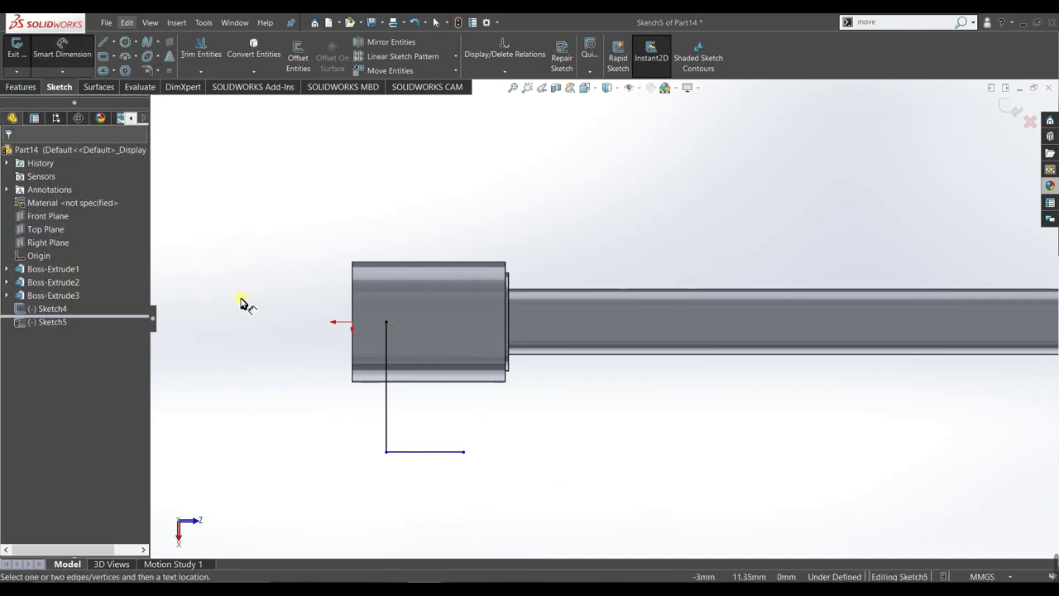
# Dimension the vertical line to 40 mm
pyautogui.click(385, 394)
pyautogui.click(361, 409)
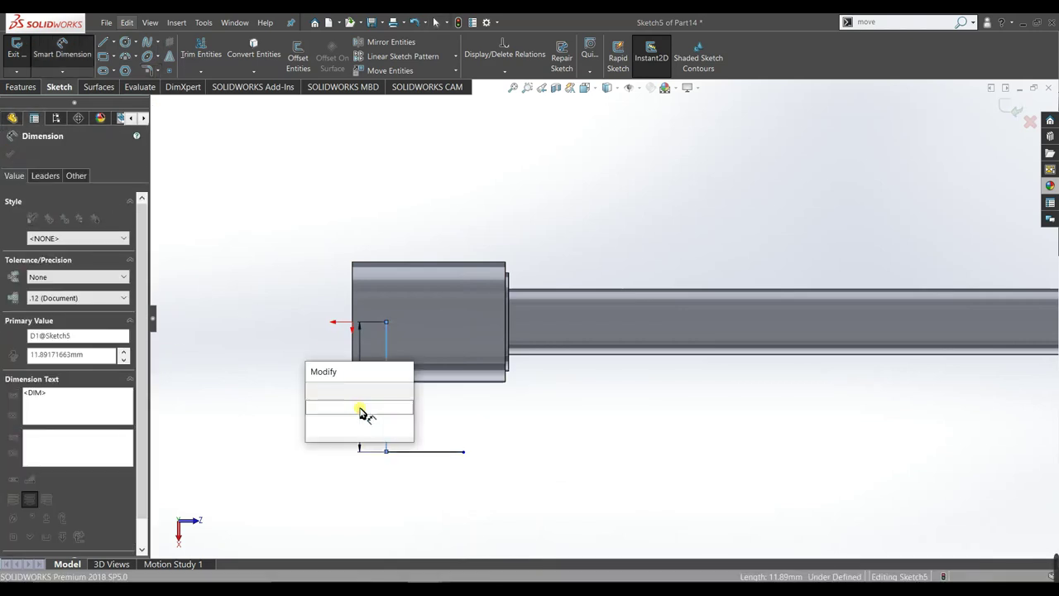
pyautogui.write('40')
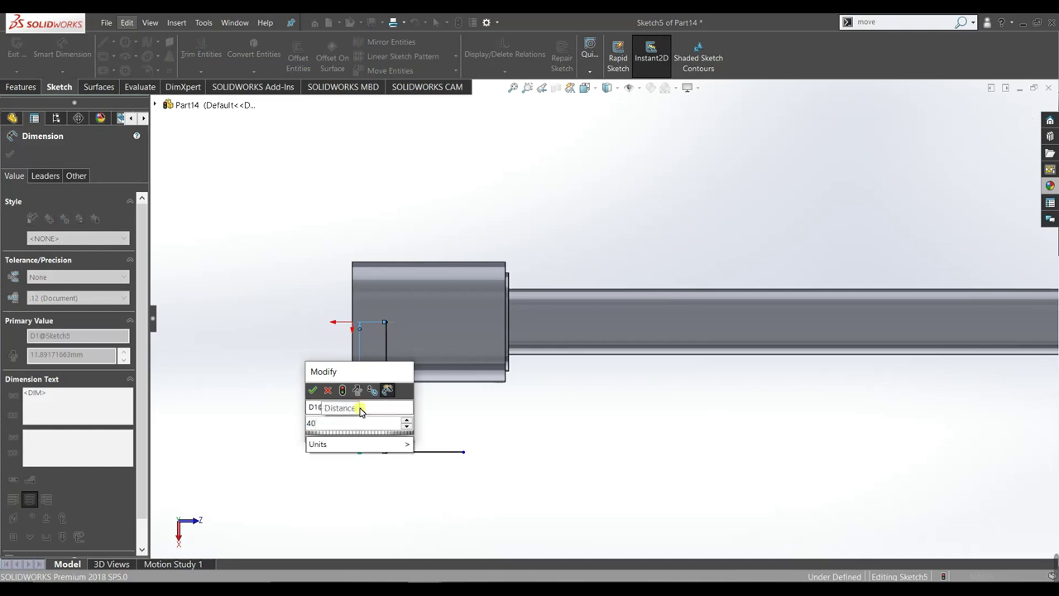
pyautogui.press('Return')
pyautogui.press('z')
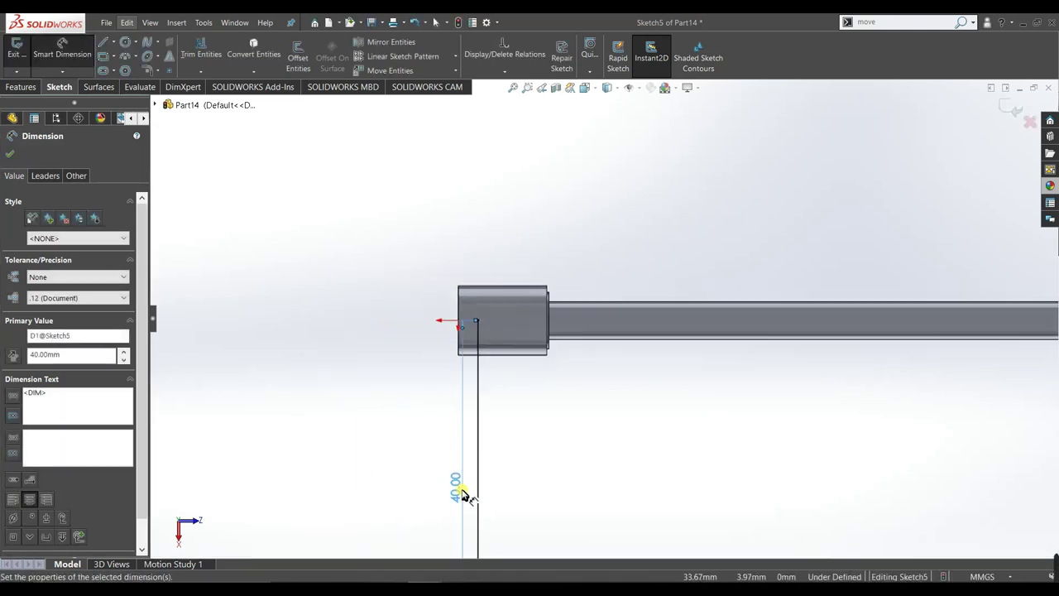
pyautogui.press('z')
pyautogui.scroll(2, 537, 497)
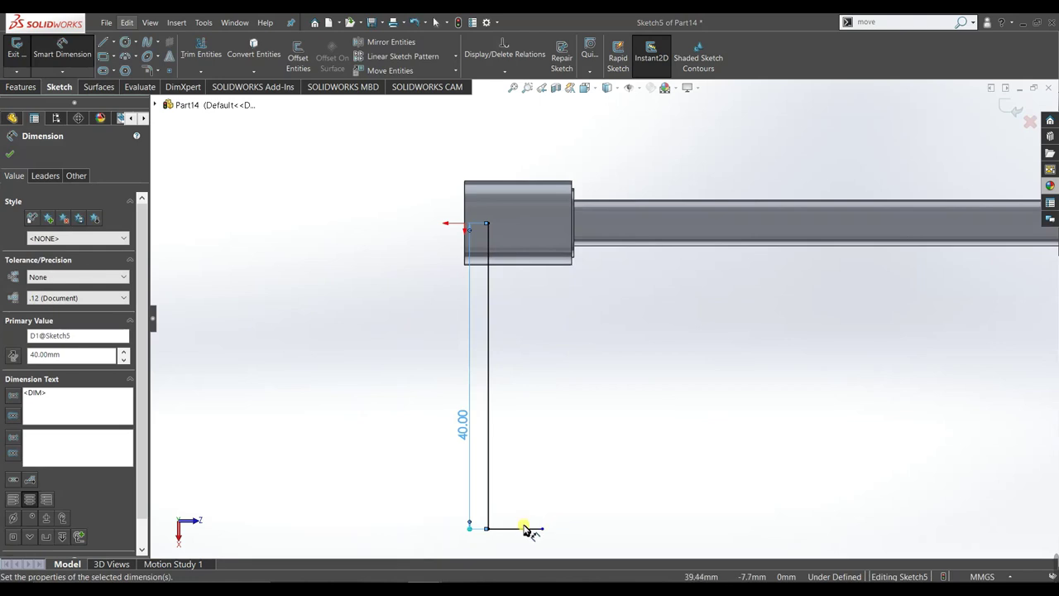
# Dimension the horizontal line to 15 mm
pyautogui.click(522, 529)
pyautogui.click(526, 549)
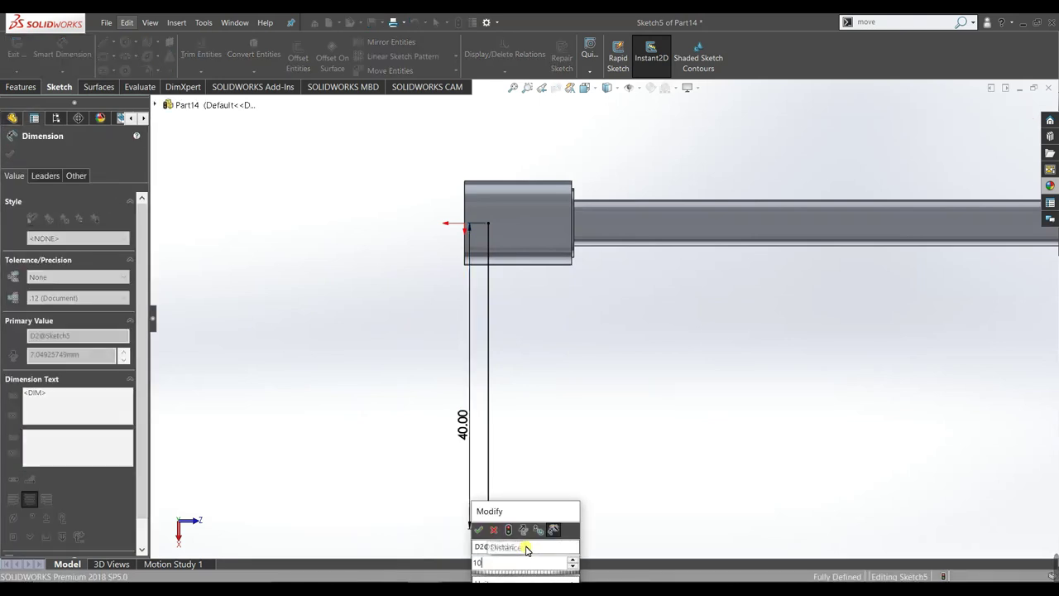
pyautogui.press('Return')
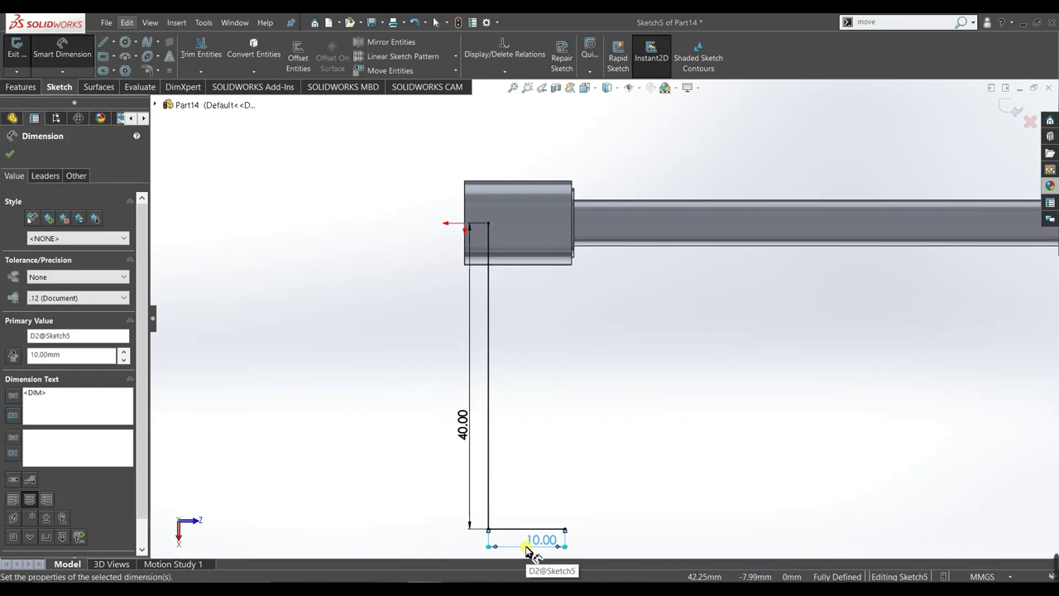
pyautogui.press('Escape')
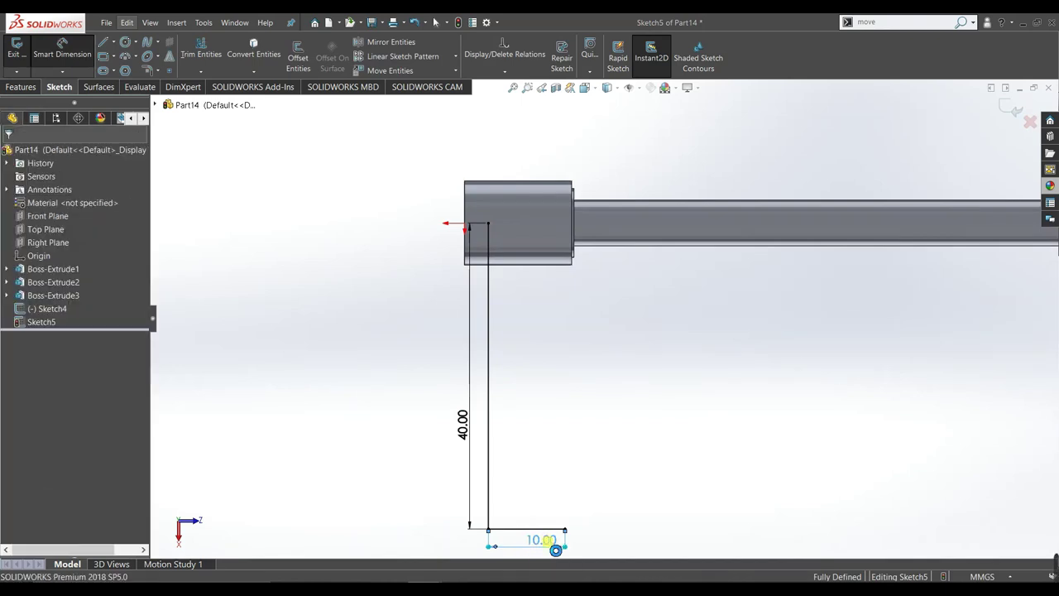
pyautogui.doubleClick(555, 550)
pyautogui.write('1')
pyautogui.press('Return')
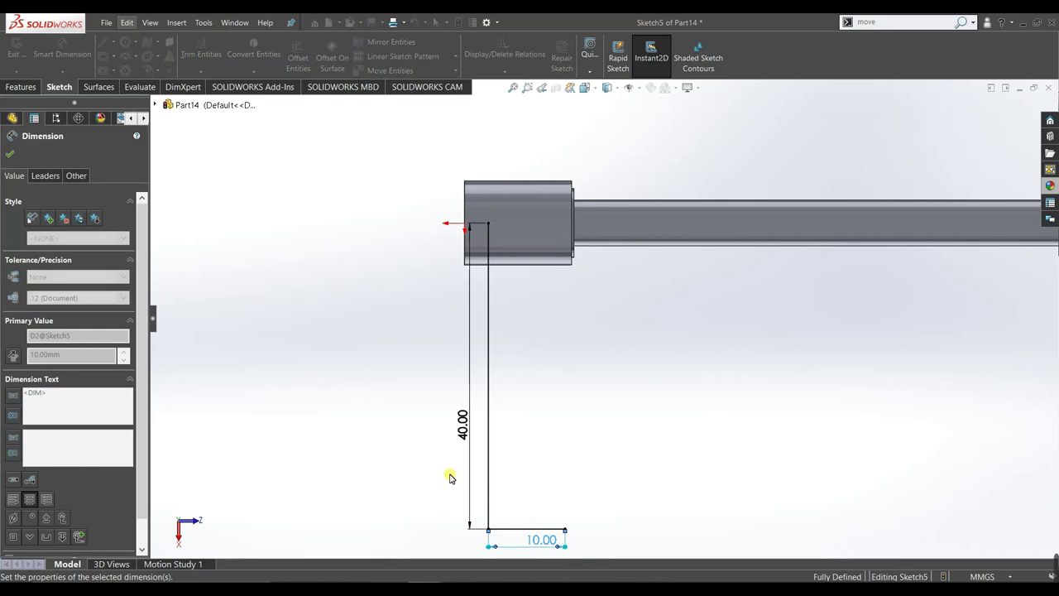
pyautogui.click(13, 156)
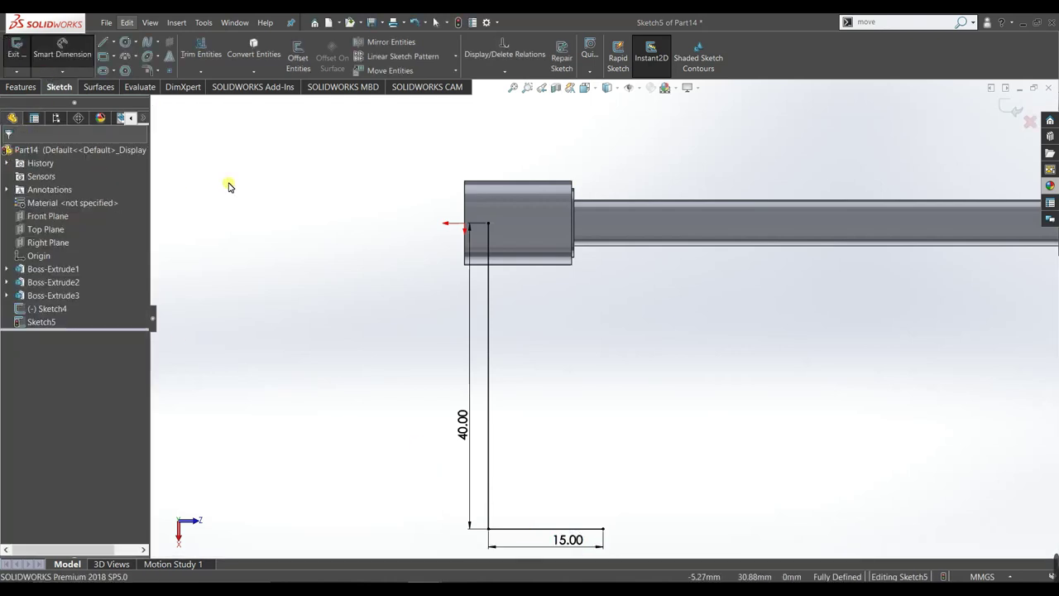
# Round the L-path's corner with an 8 mm sketch fillet
pyautogui.click(147, 71)
pyautogui.scroll(3, 595, 348)
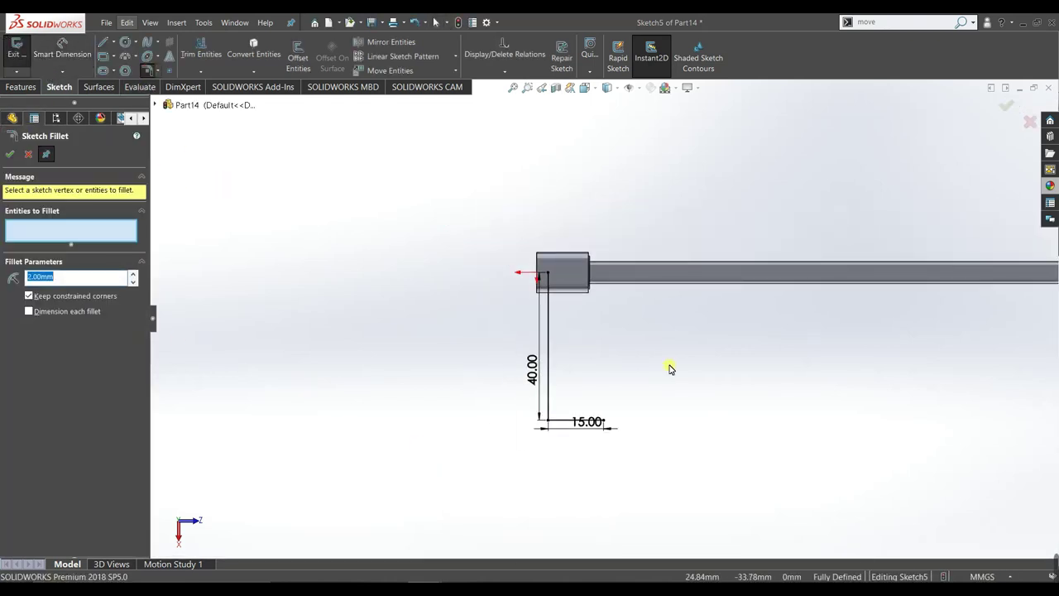
pyautogui.scroll(2, 662, 364)
pyautogui.click(572, 382)
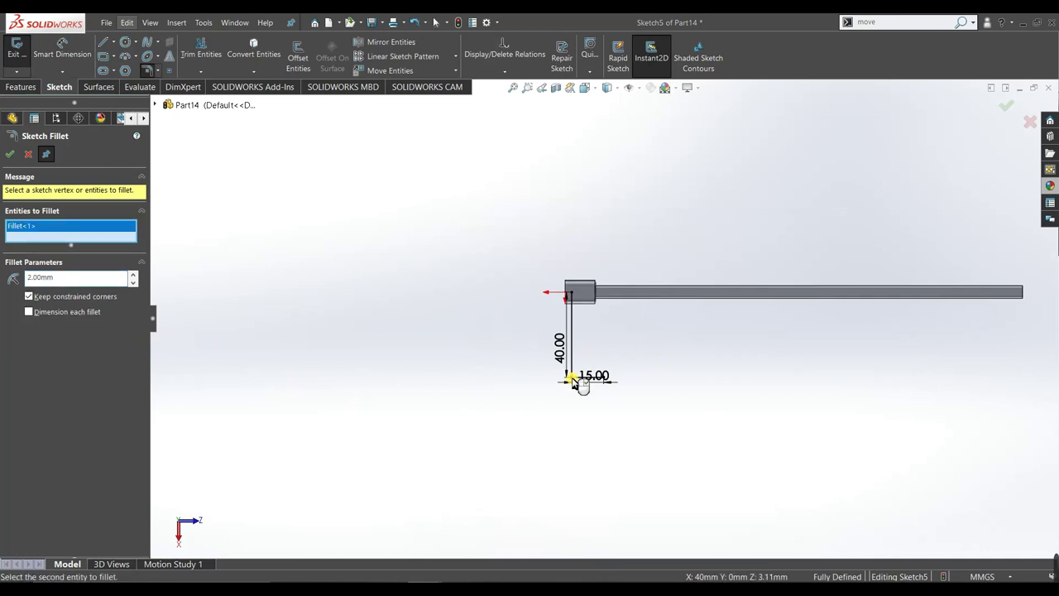
pyautogui.scroll(-3, 610, 367)
pyautogui.click(101, 282)
pyautogui.write('8')
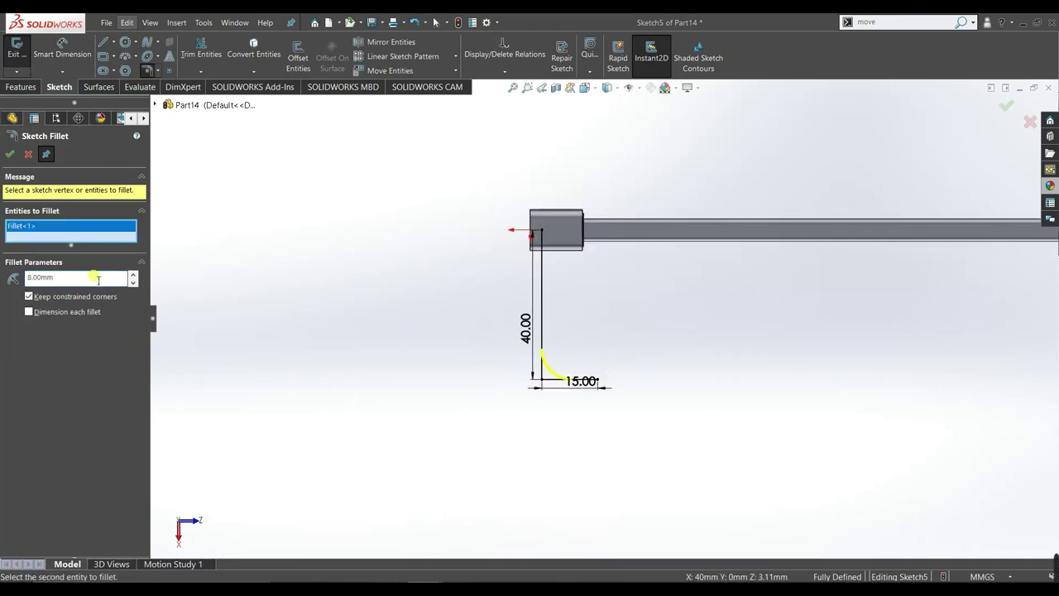
pyautogui.click(9, 153)
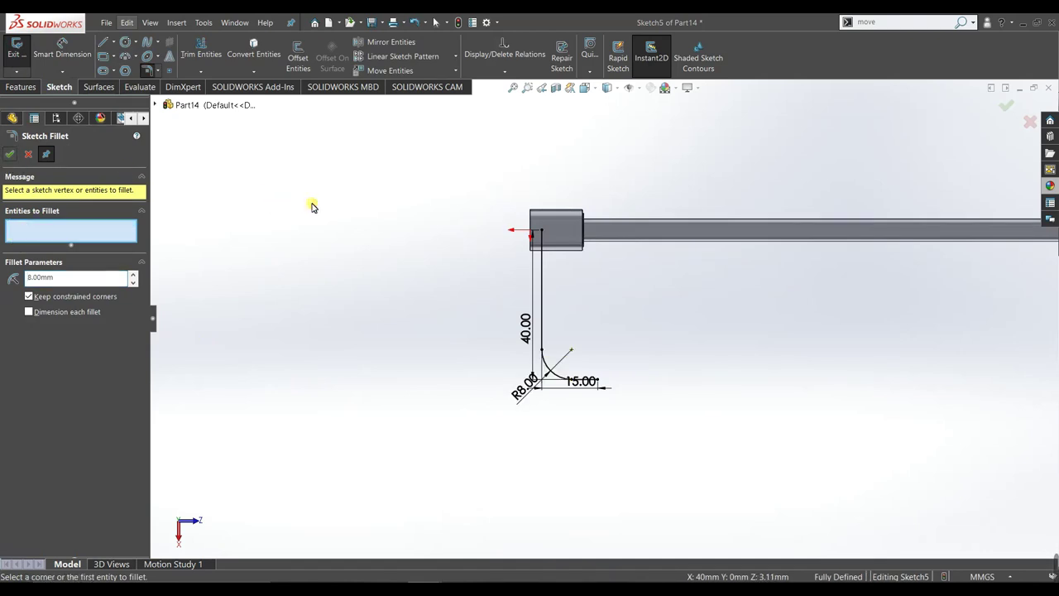
pyautogui.click(9, 154)
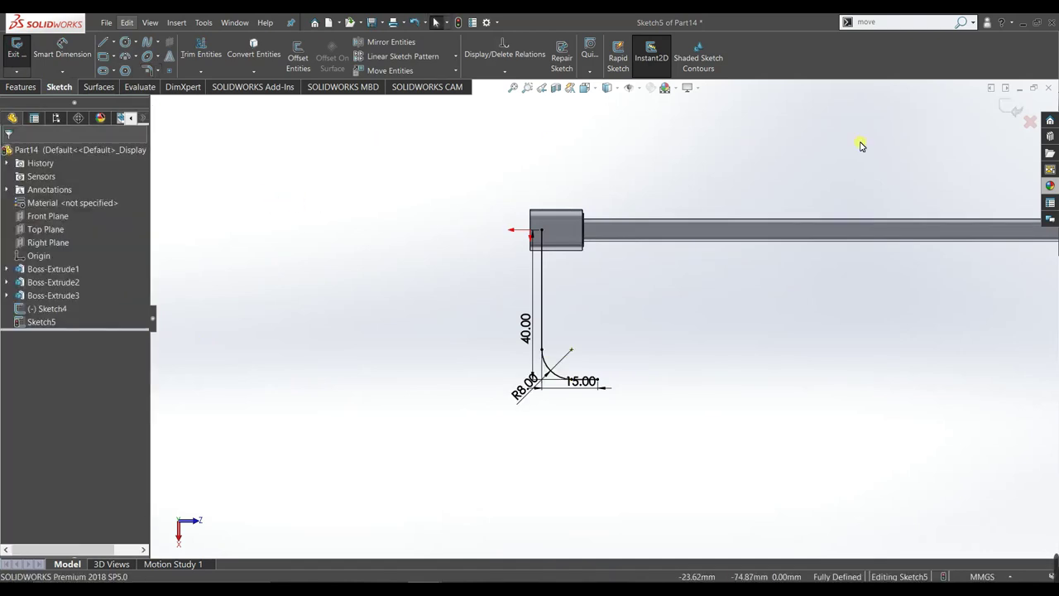
# Exit Sketch5 and orbit to view the curved path beside the rod
pyautogui.click(1006, 106)
pyautogui.scroll(-5, 811, 298)
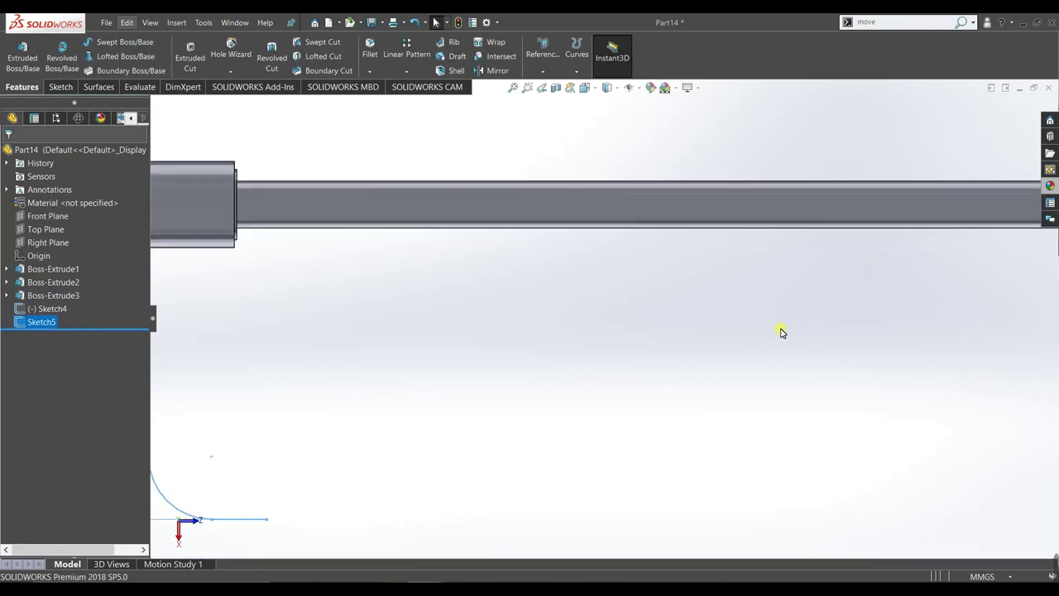
pyautogui.scroll(2, 719, 314)
pyautogui.scroll(2, 654, 328)
pyautogui.scroll(-1, 560, 379)
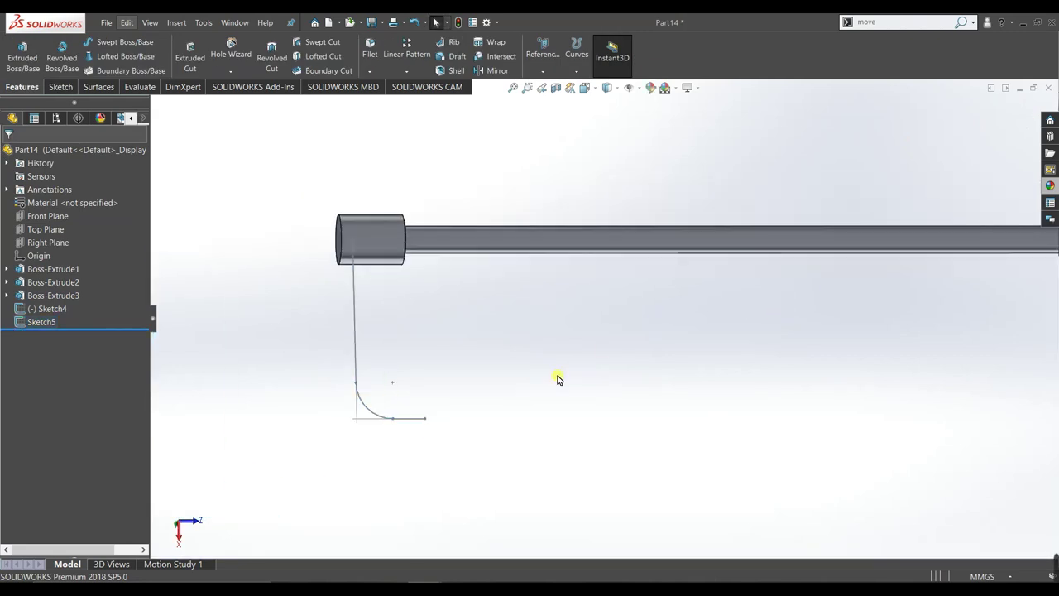
pyautogui.scroll(-1, 560, 379)
pyautogui.moveTo(567, 359); pyautogui.dragTo(579, 324, button='middle')
# Sweep the 1.40 mm Sketch4 circle along the Sketch5 path to form Sweep1
pyautogui.scroll(-2, 581, 314)
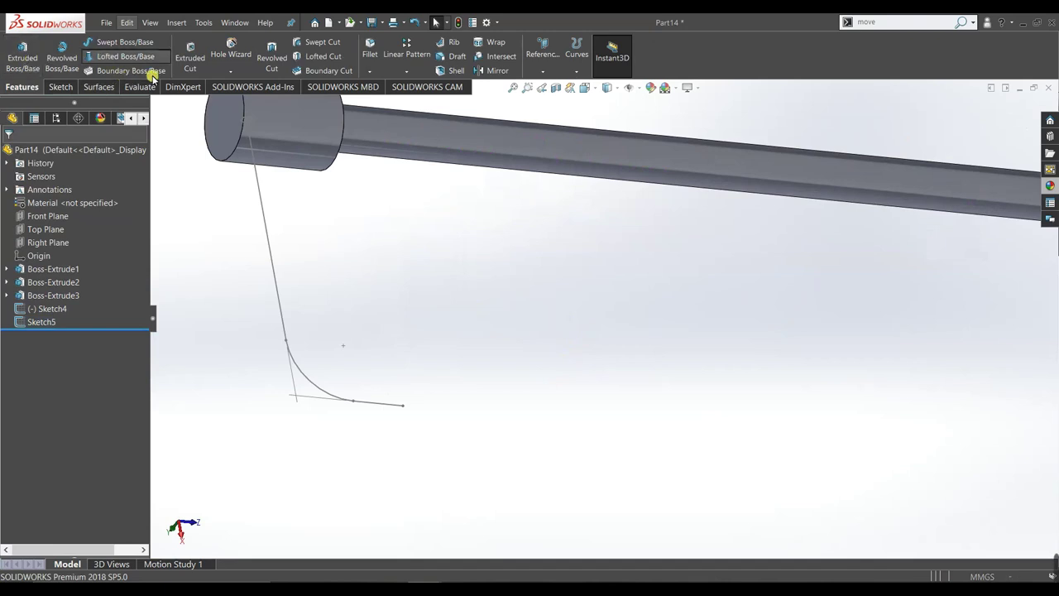
pyautogui.click(22, 152)
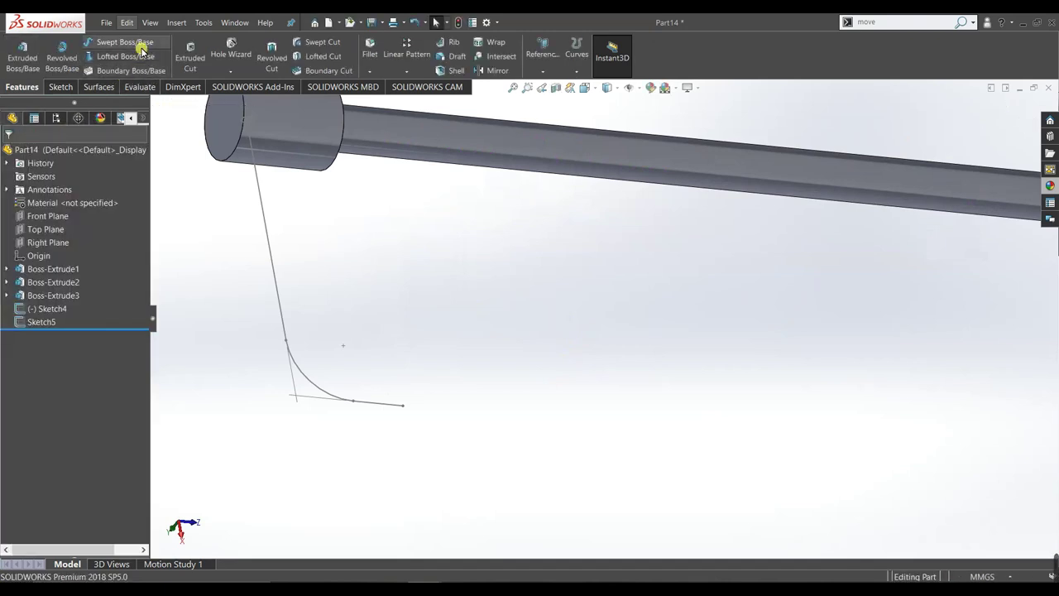
pyautogui.scroll(-2, 348, 129)
pyautogui.scroll(-2, 273, 157)
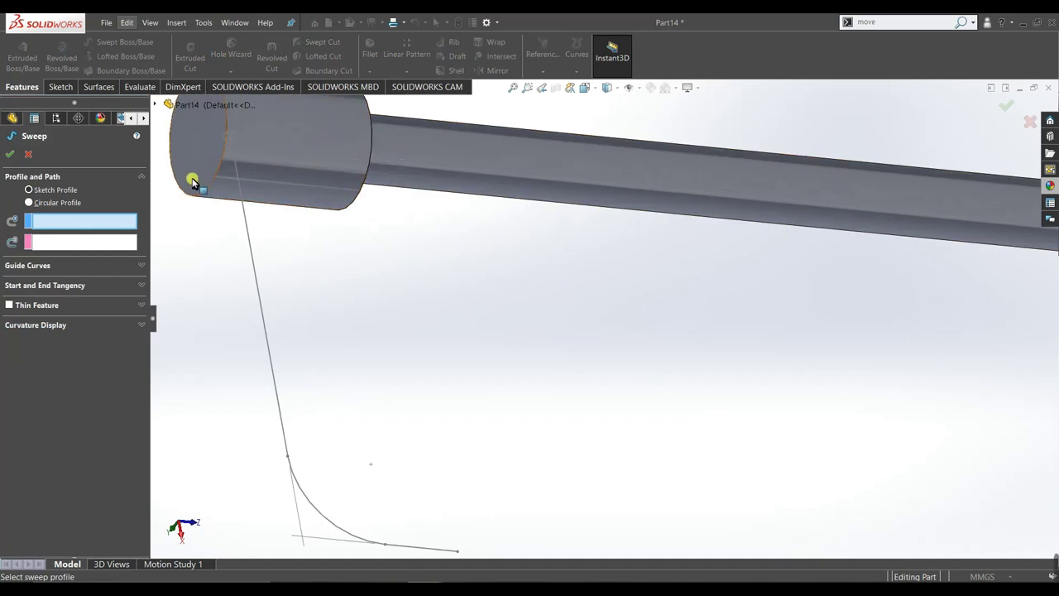
pyautogui.click(235, 136)
pyautogui.click(243, 212)
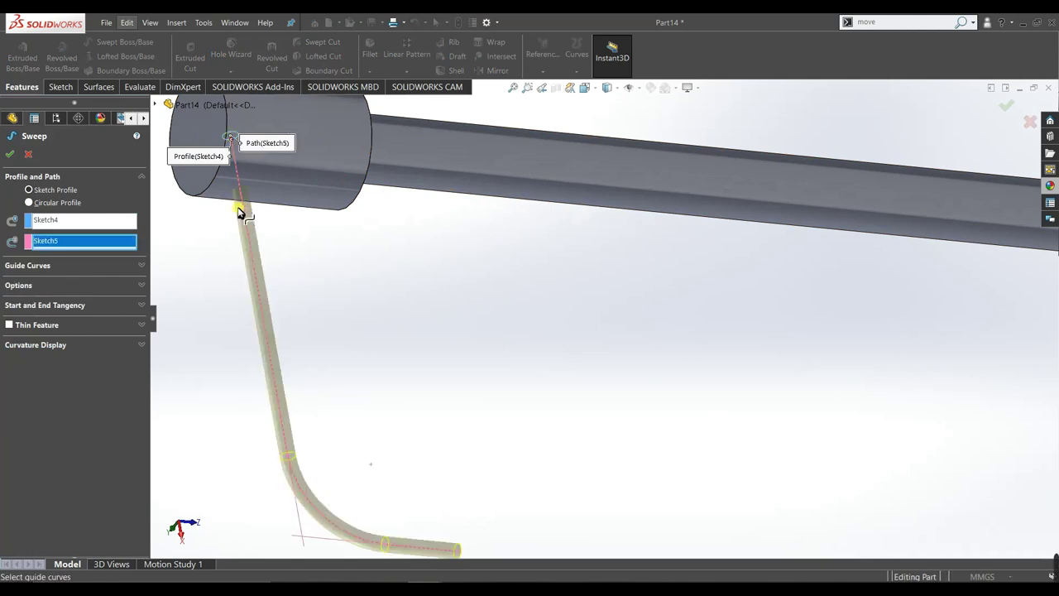
pyautogui.click(14, 157)
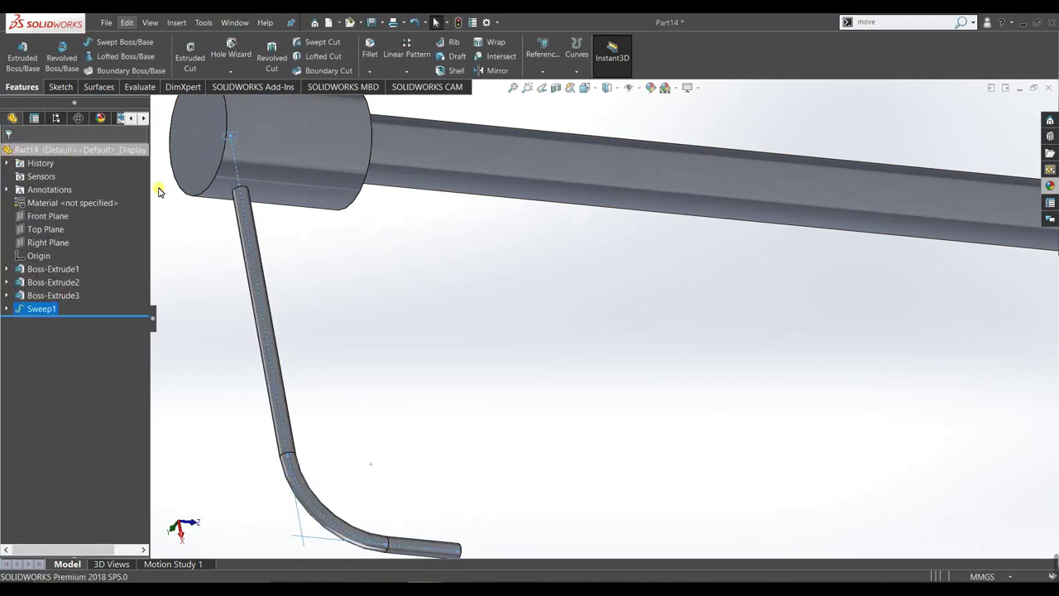
# Zoom and orbit the model to look along the rod
pyautogui.scroll(3, 385, 294)
pyautogui.scroll(3, 585, 323)
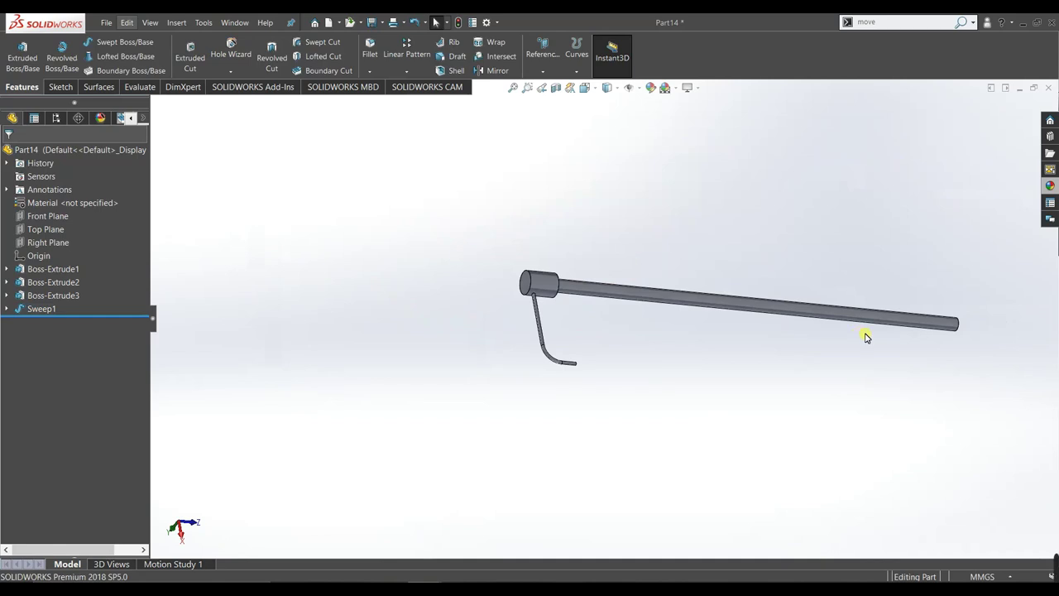
pyautogui.moveTo(771, 335); pyautogui.dragTo(951, 418, button='middle')
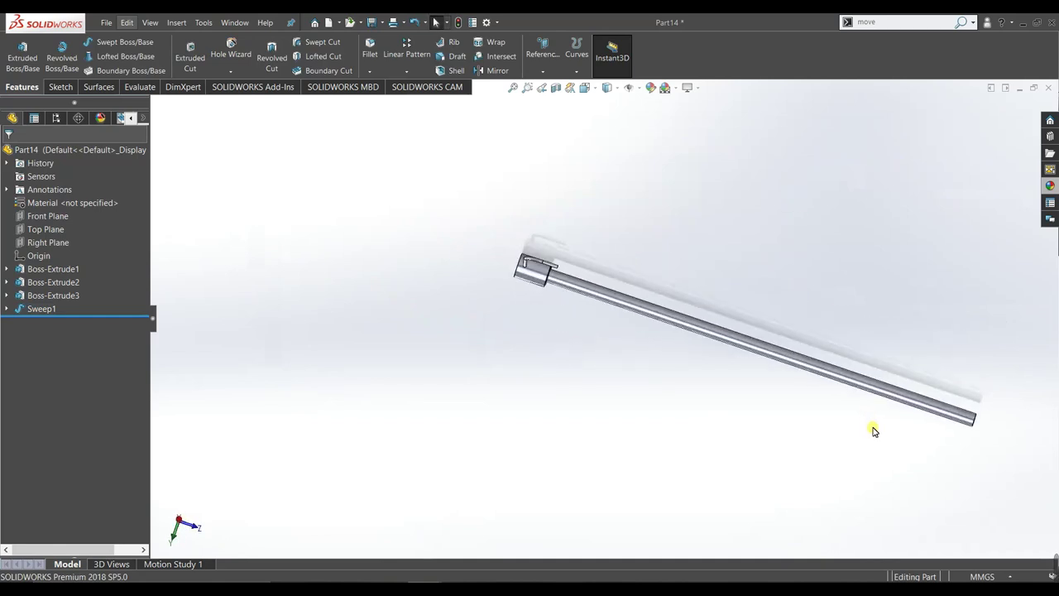
pyautogui.scroll(-3, 951, 418)
pyautogui.scroll(5, 834, 407)
pyautogui.scroll(-2, 592, 358)
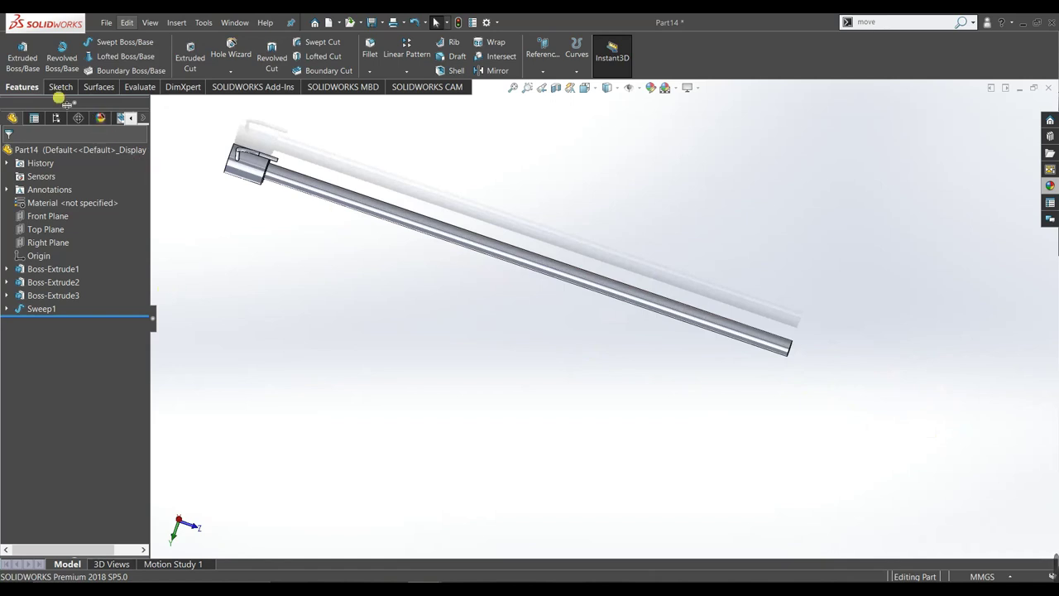
# Start a Thread feature on the rod's circular edge beside the head
pyautogui.click(248, 74)
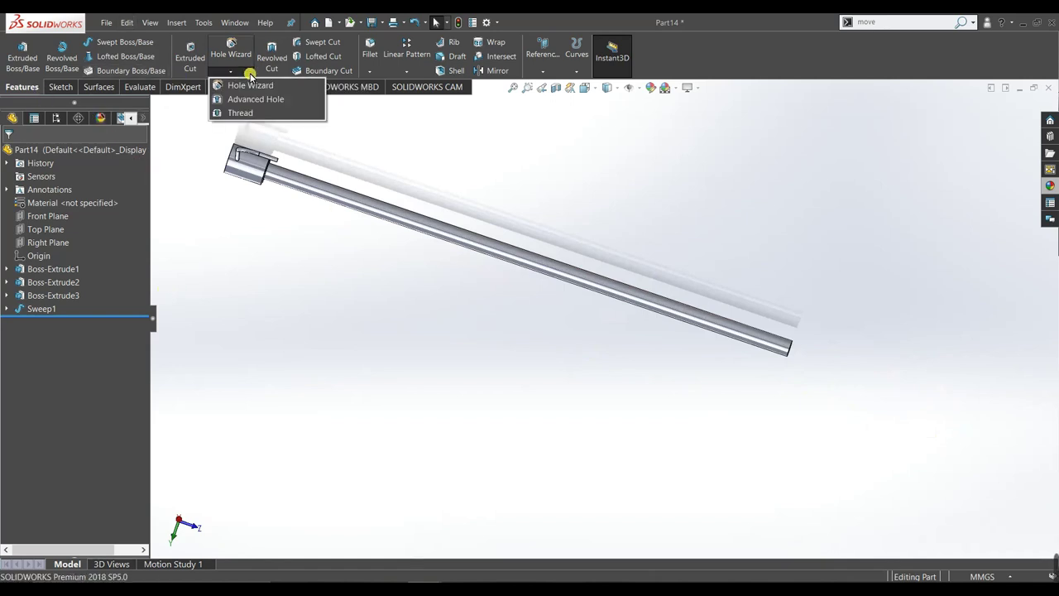
pyautogui.click(254, 112)
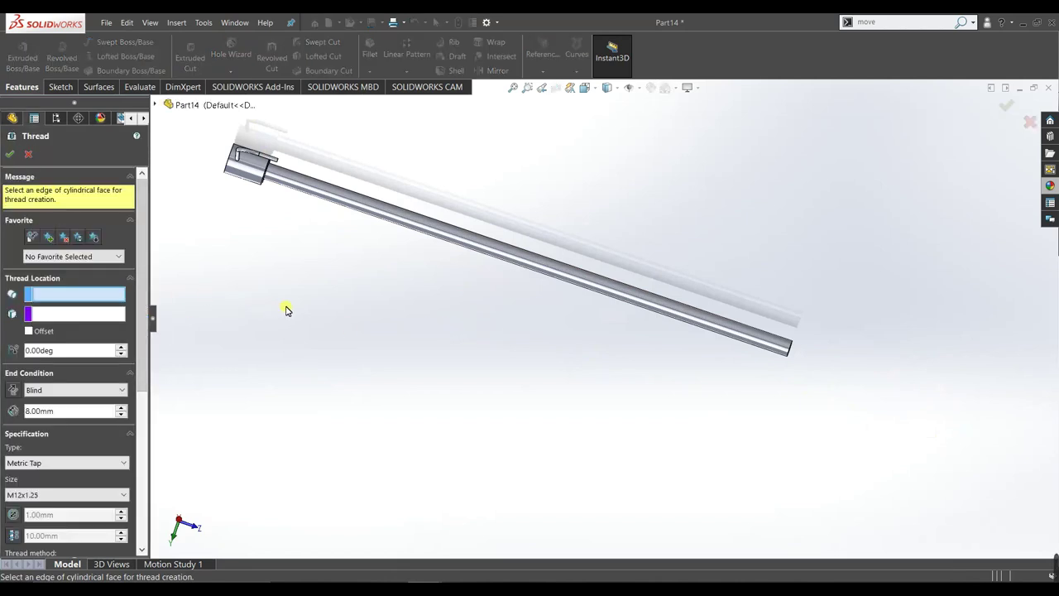
pyautogui.scroll(-2, 786, 348)
pyautogui.scroll(3, 360, 272)
pyautogui.scroll(-2, 544, 272)
pyautogui.scroll(-2, 501, 223)
pyautogui.scroll(-2, 491, 220)
pyautogui.moveTo(491, 220); pyautogui.dragTo(489, 201, button='middle')
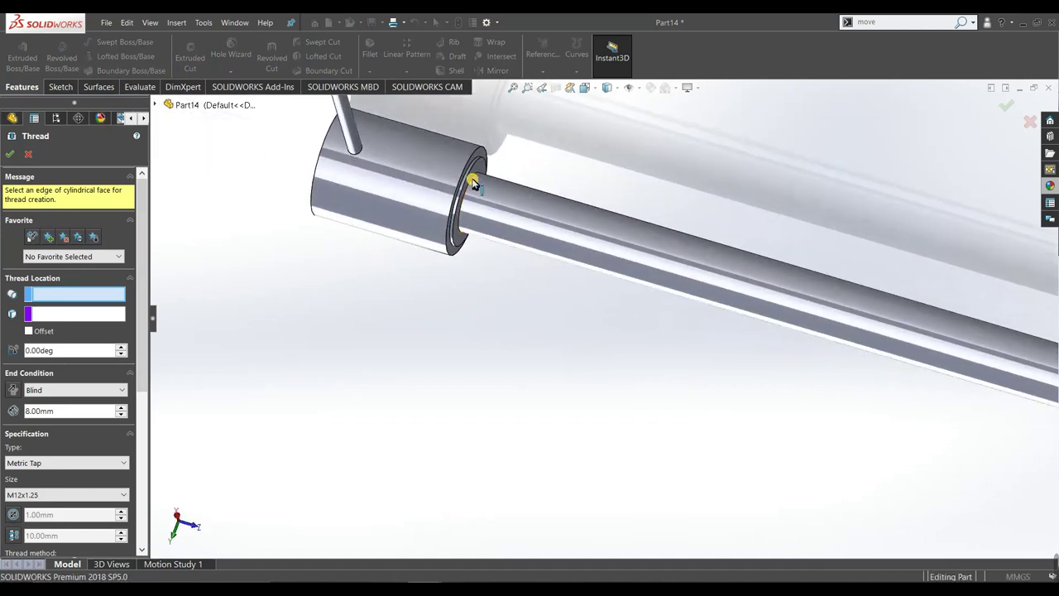
pyautogui.click(481, 187)
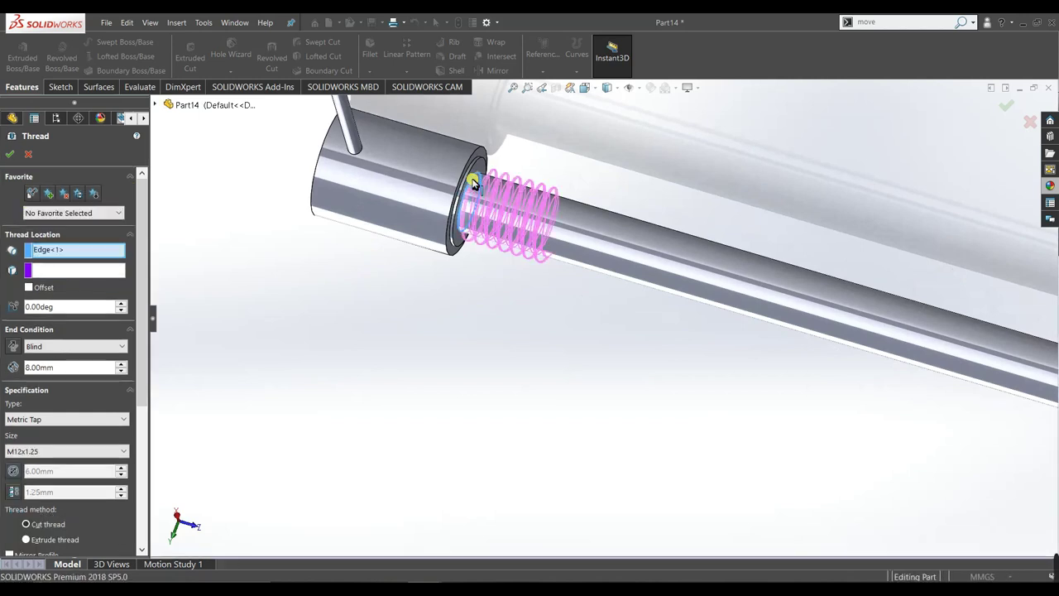
pyautogui.scroll(3, 488, 288)
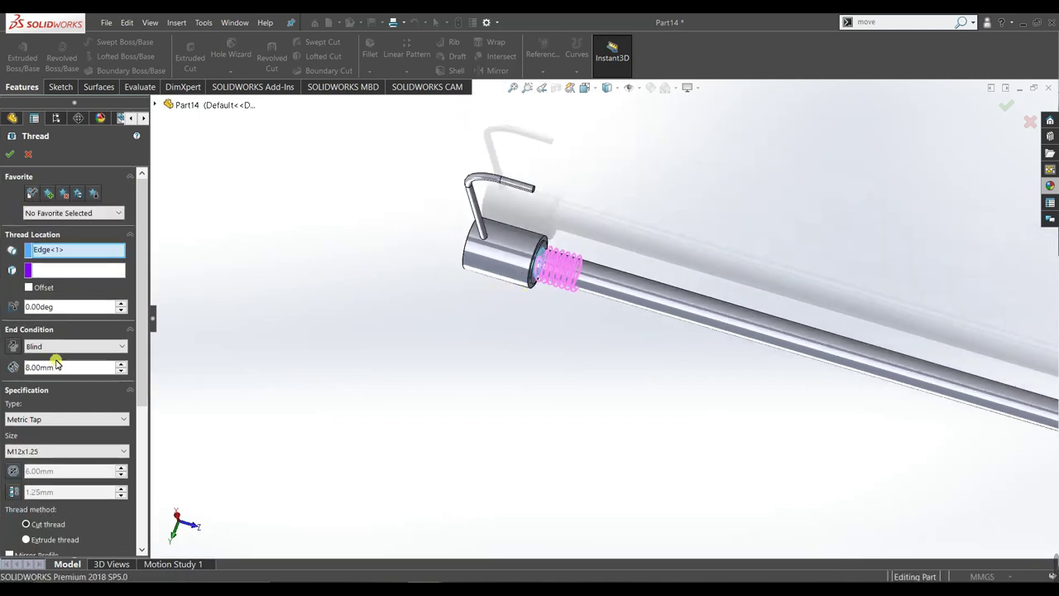
# Set the thread's Blind depth to 200 mm
pyautogui.moveTo(62, 370); pyautogui.dragTo(6, 353)
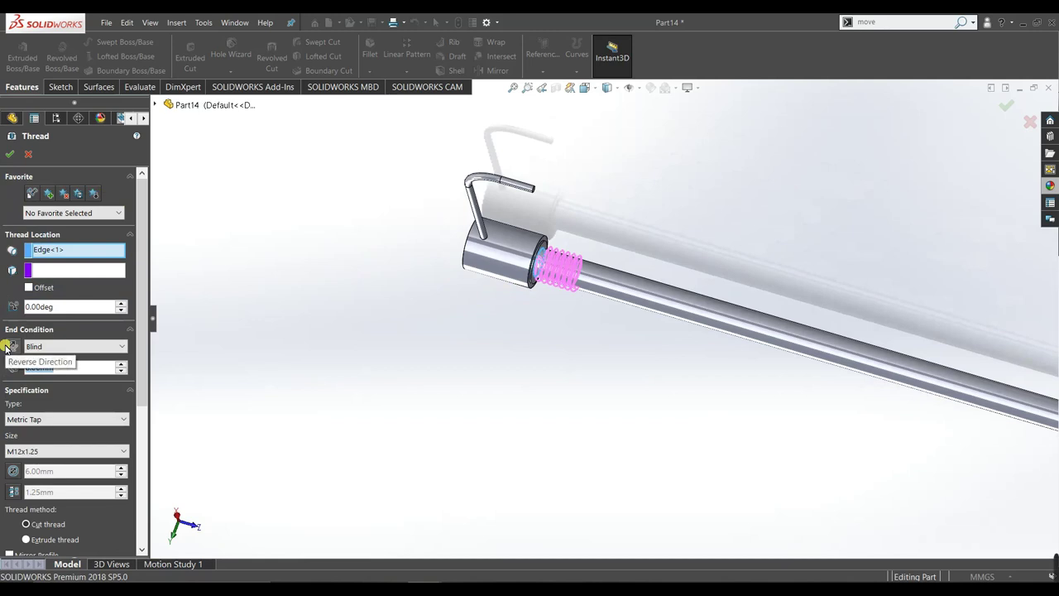
pyautogui.write('120')
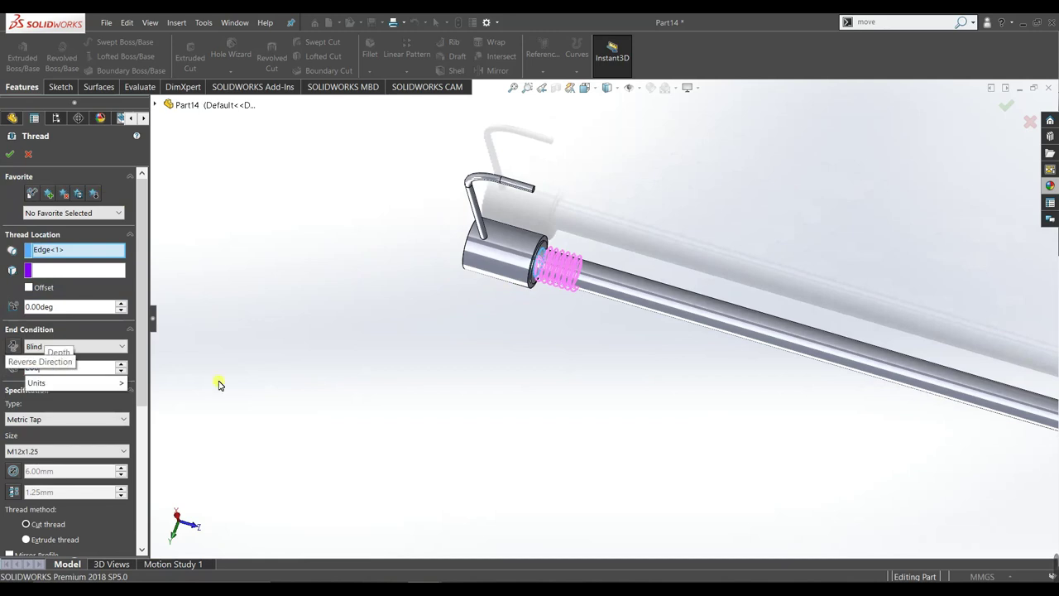
pyautogui.press('Return')
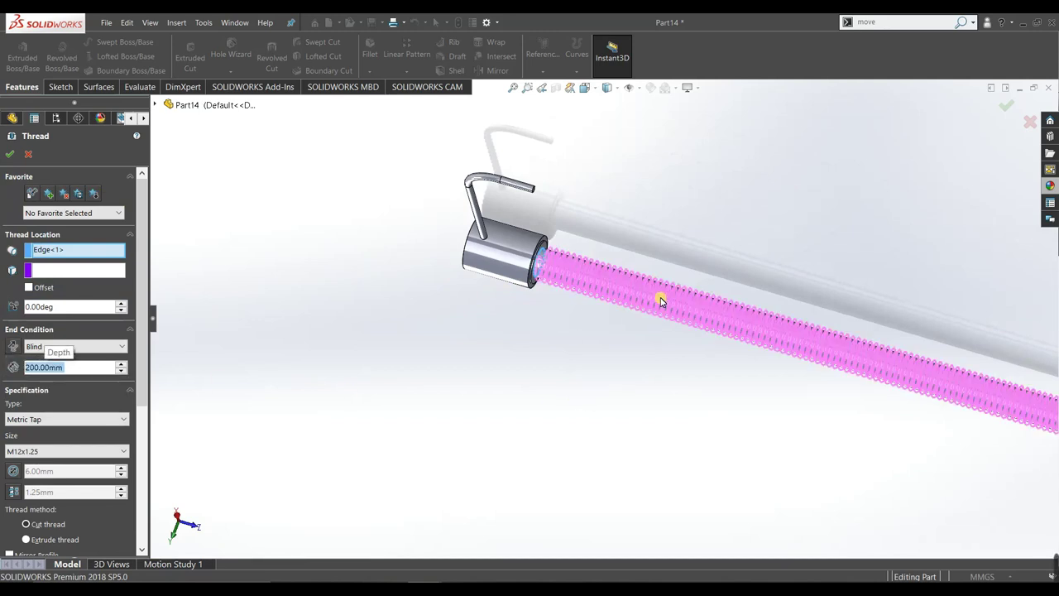
pyautogui.scroll(2, 751, 323)
pyautogui.scroll(2, 751, 331)
pyautogui.scroll(1, 695, 342)
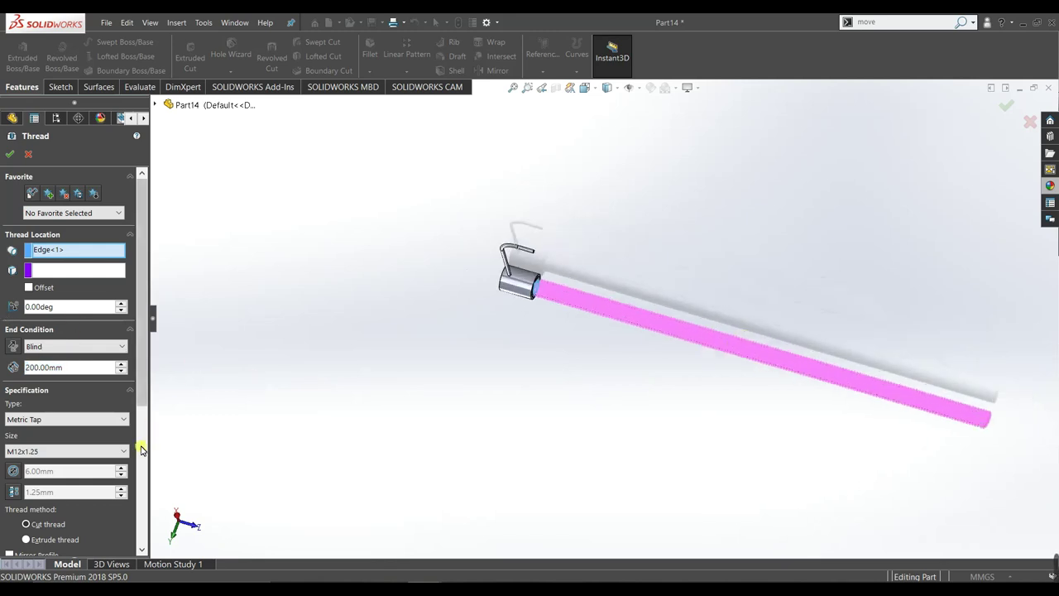
# Set the thread size to M10x1.25
pyautogui.click(93, 452)
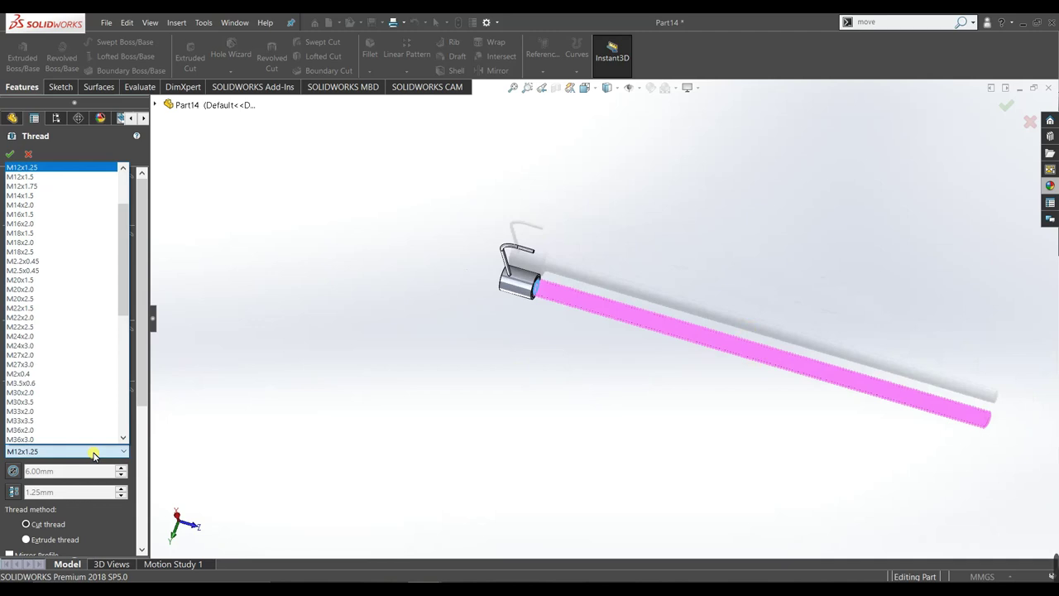
pyautogui.scroll(1, 87, 364)
pyautogui.scroll(2, 82, 331)
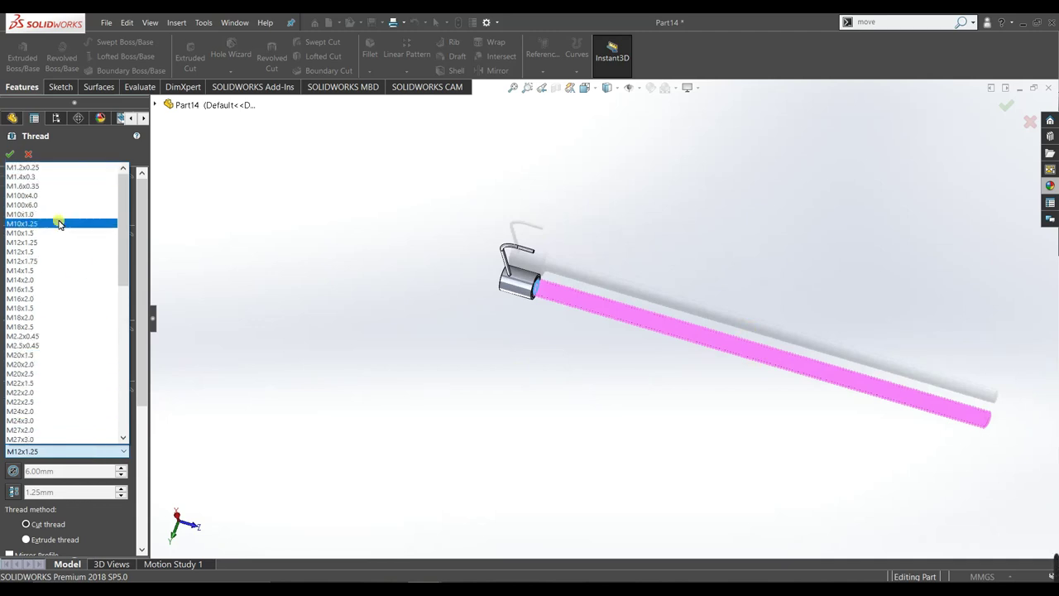
pyautogui.click(59, 224)
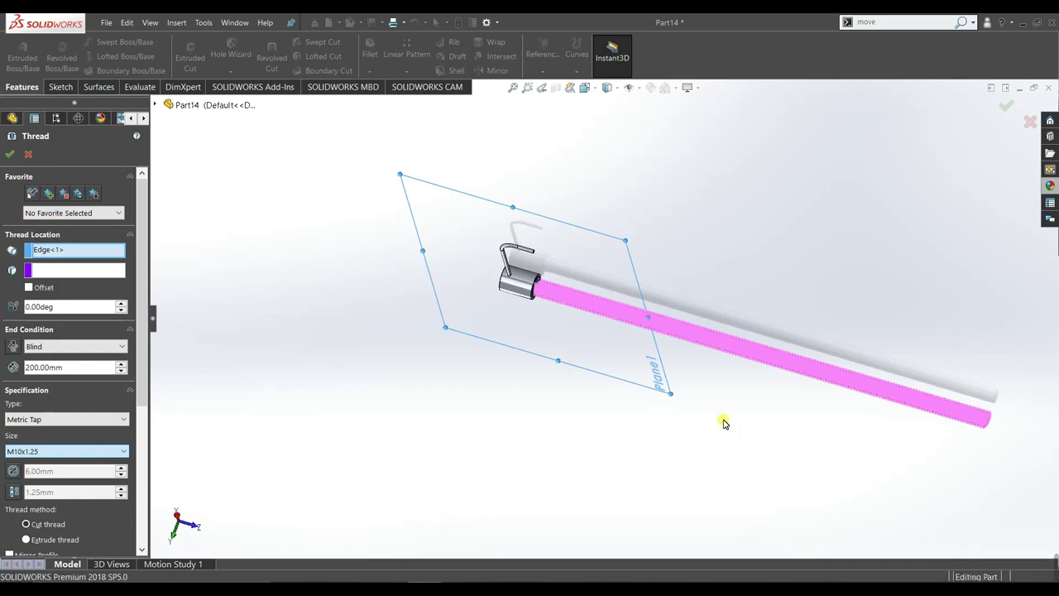
pyautogui.moveTo(717, 435); pyautogui.dragTo(721, 452, button='middle')
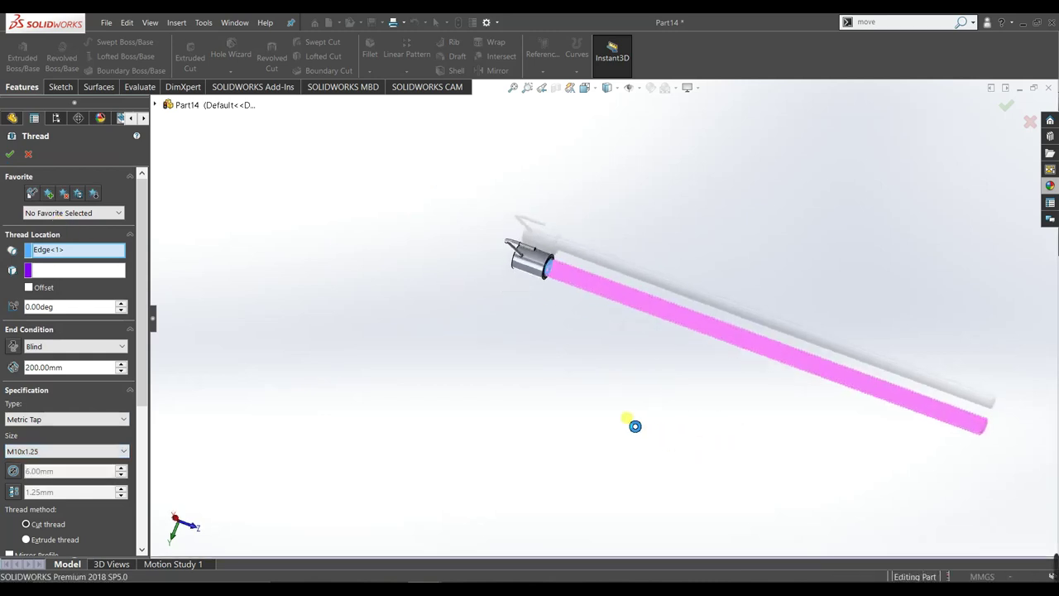
pyautogui.moveTo(634, 425); pyautogui.dragTo(687, 428, button='middle')
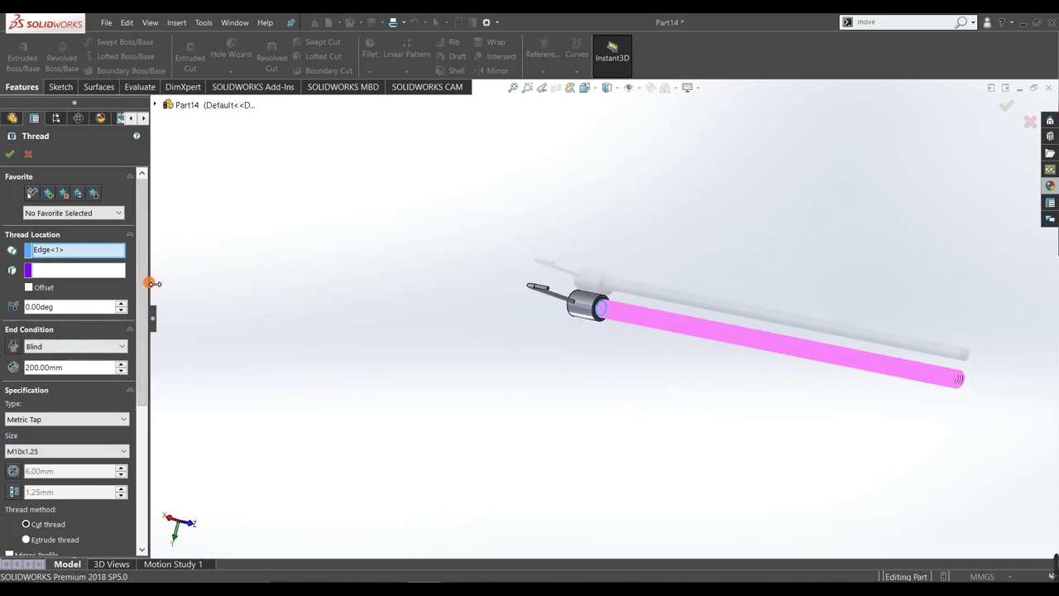
# Switch the thread method to Extrude thread and accept it as Thread1
pyautogui.click(150, 318)
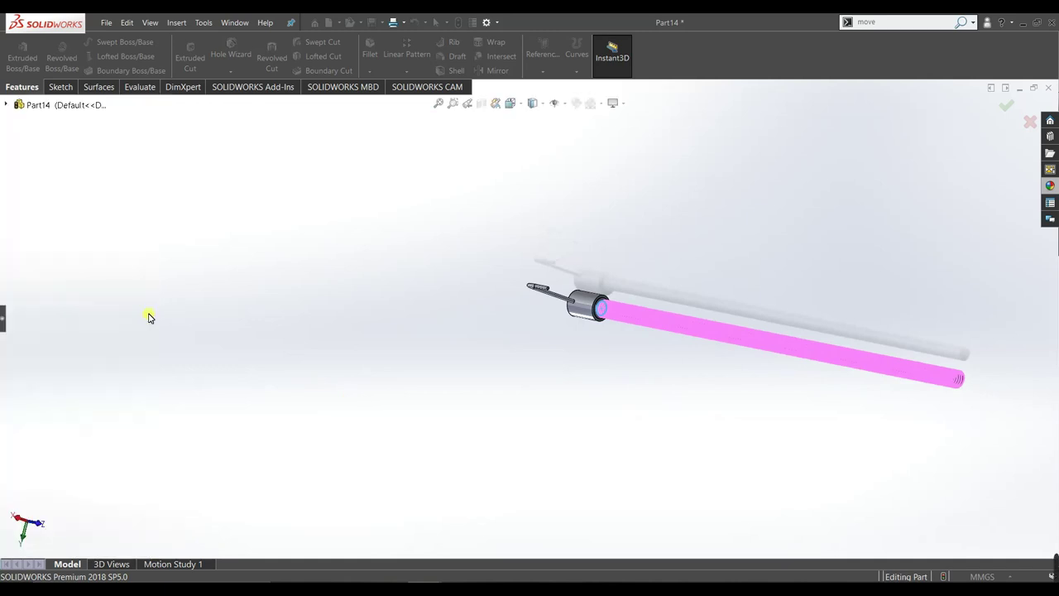
pyautogui.click(3, 317)
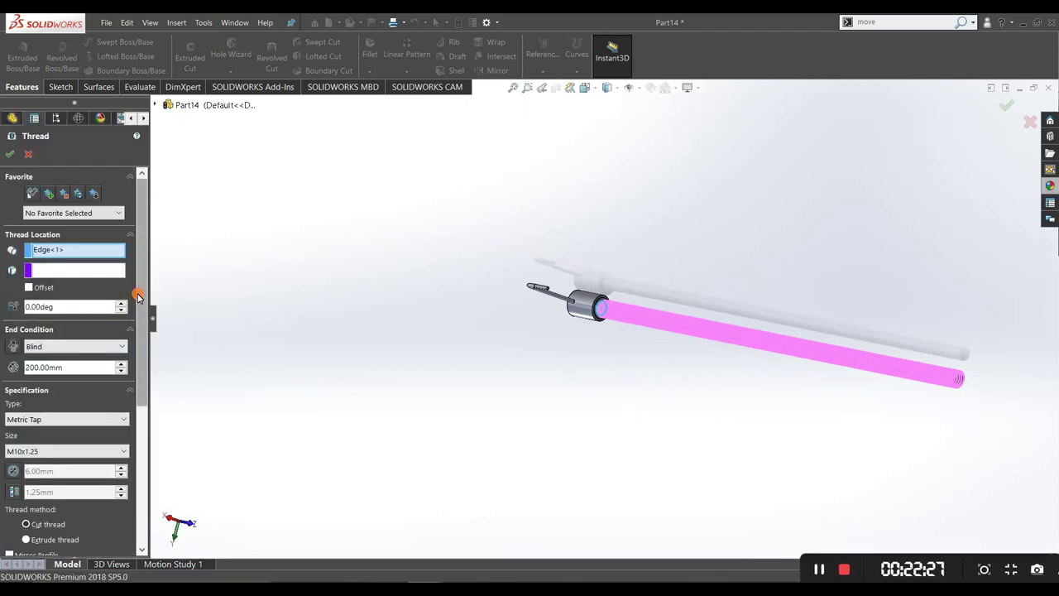
pyautogui.moveTo(139, 296); pyautogui.dragTo(139, 374)
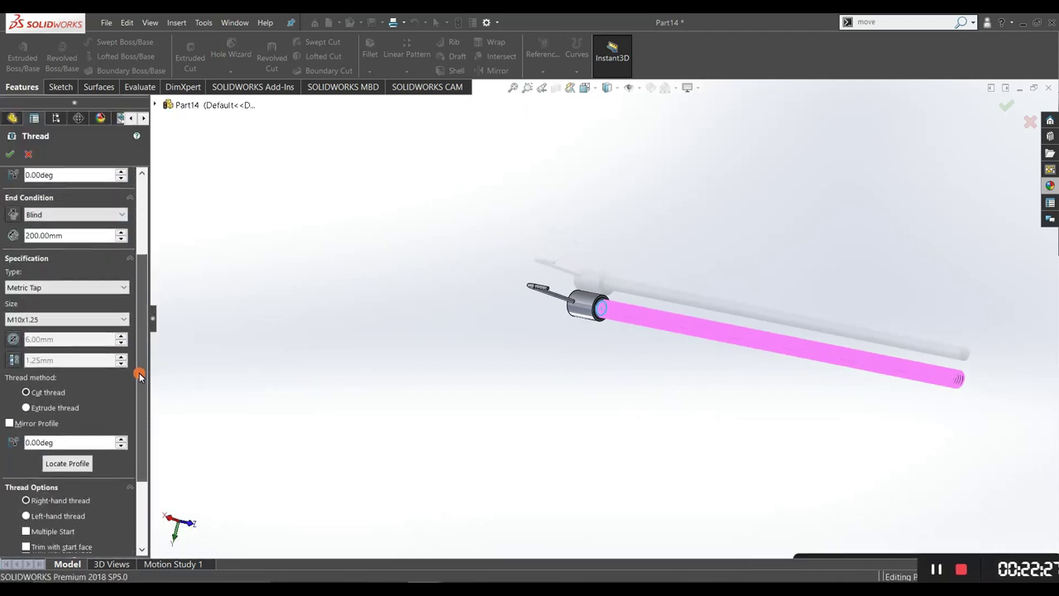
pyautogui.click(64, 404)
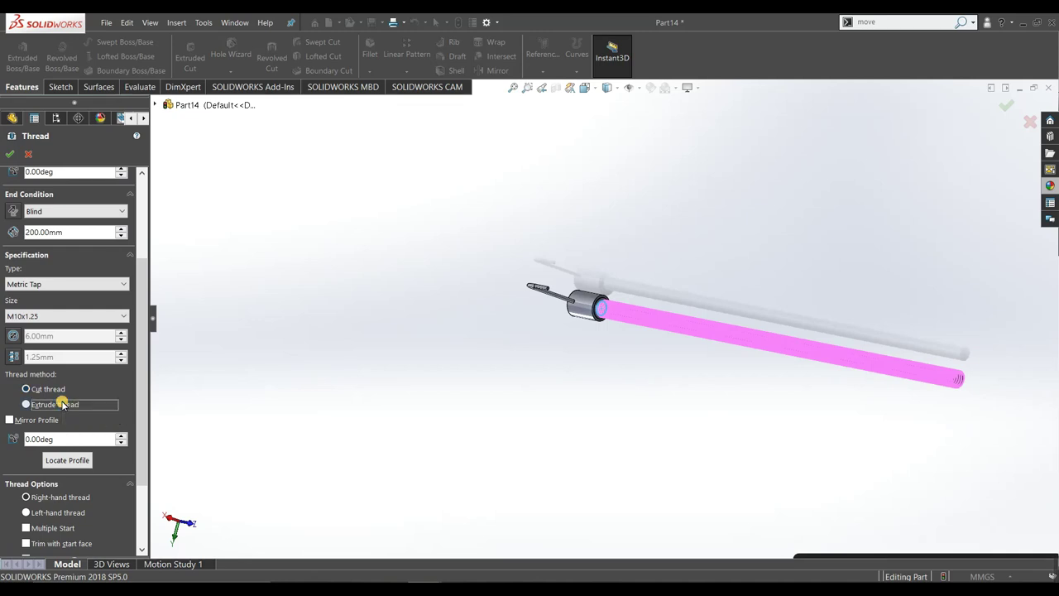
pyautogui.click(9, 153)
pyautogui.moveTo(973, 489)
pyautogui.mouseDown(button='middle')
pyautogui.moveTo(943, 554)
pyautogui.moveTo(887, 560)
pyautogui.mouseUp(button='middle')
pyautogui.moveTo(839, 382)
pyautogui.keyDown('shift'); pyautogui.mouseDown(button='middle')
pyautogui.moveTo(815, 368)
pyautogui.moveTo(811, 338)
pyautogui.moveTo(845, 353)
pyautogui.moveTo(861, 383)
pyautogui.moveTo(858, 371)
pyautogui.moveTo(695, 399)
pyautogui.moveTo(686, 326)
pyautogui.moveTo(498, 311)
pyautogui.mouseUp(button='middle'); pyautogui.keyUp('shift')
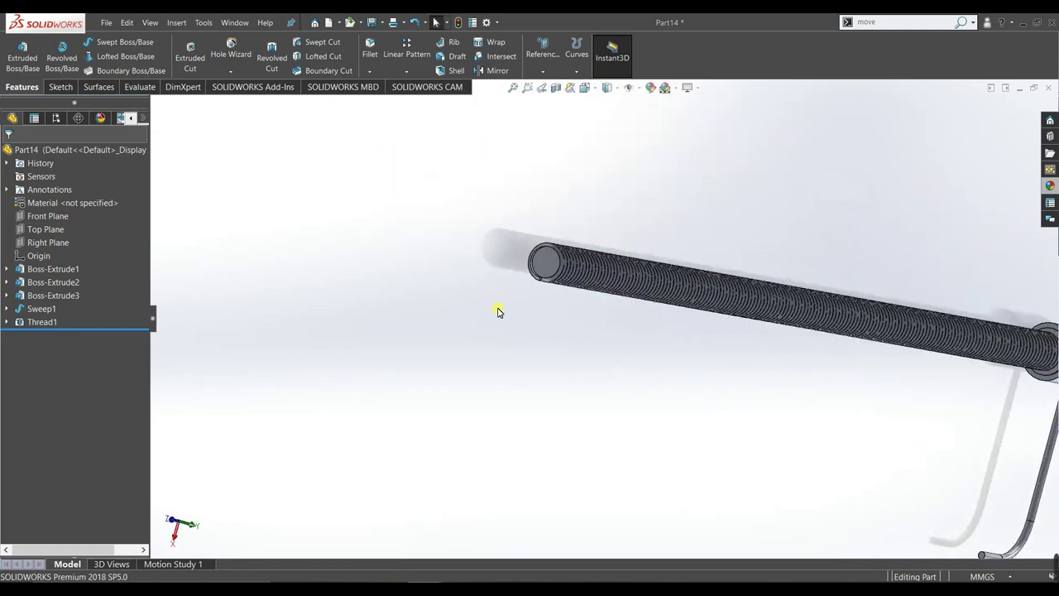
# Orient the threaded rod into a straight side view
pyautogui.moveTo(555, 264)
pyautogui.mouseDown(button='middle')
pyautogui.moveTo(603, 353)
pyautogui.moveTo(496, 352)
pyautogui.mouseUp(button='middle')
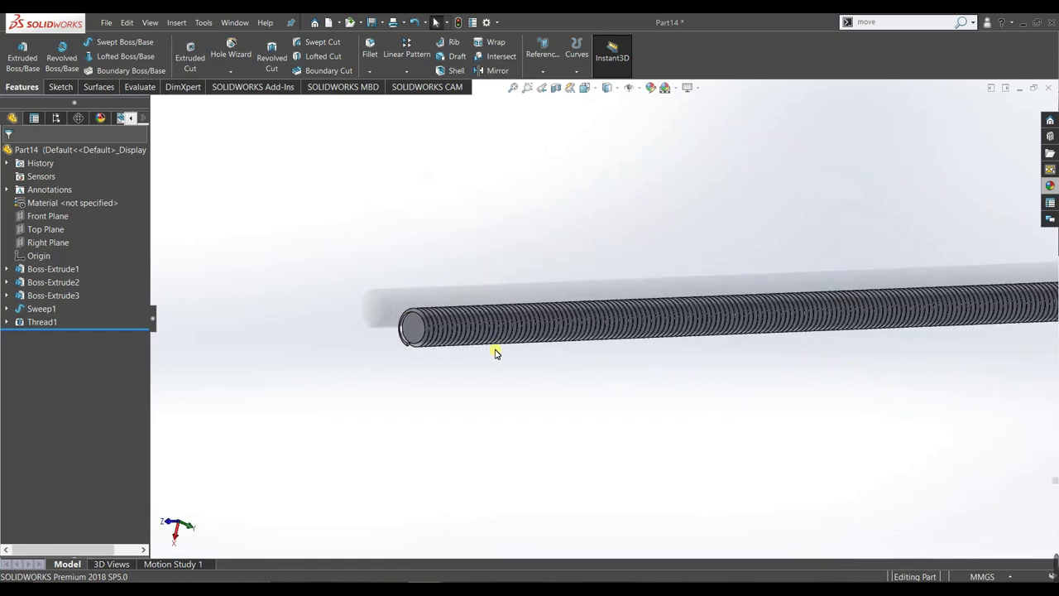
pyautogui.scroll(-3, 419, 331)
pyautogui.scroll(-3, 418, 331)
pyautogui.press('space')
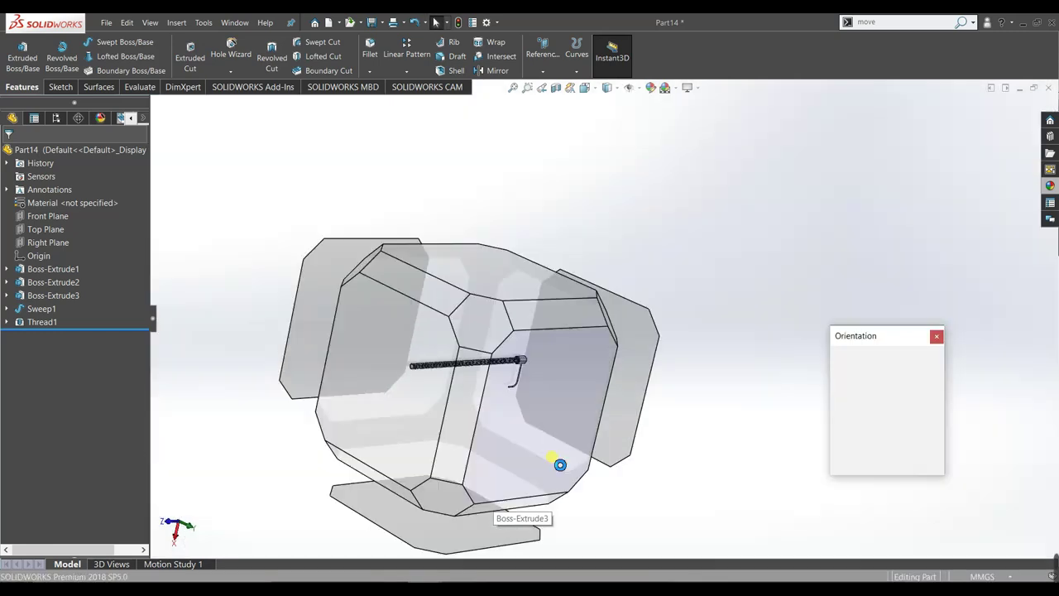
pyautogui.click(517, 418)
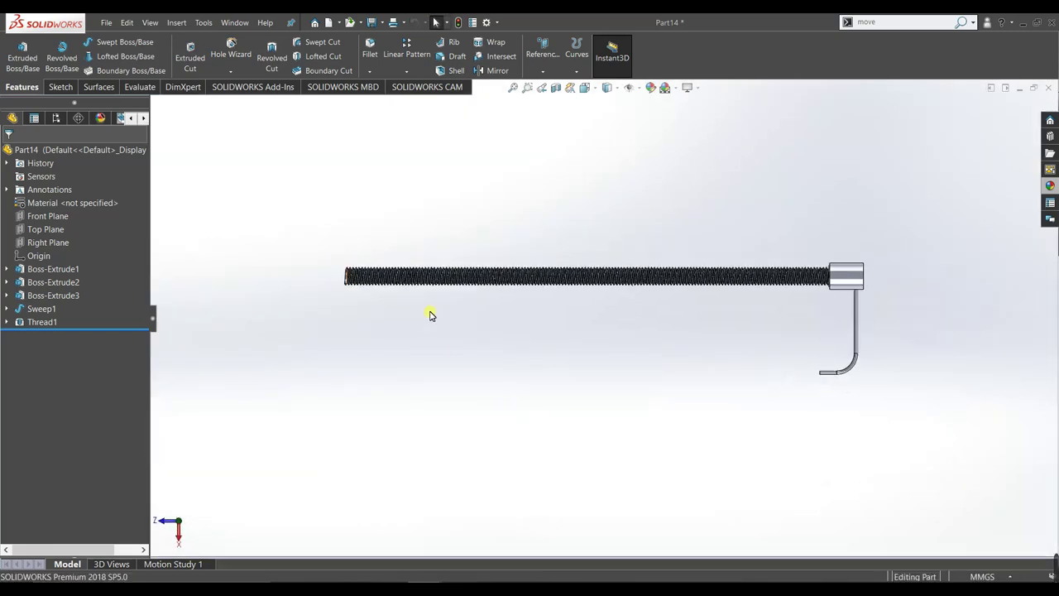
pyautogui.scroll(-2, 378, 237)
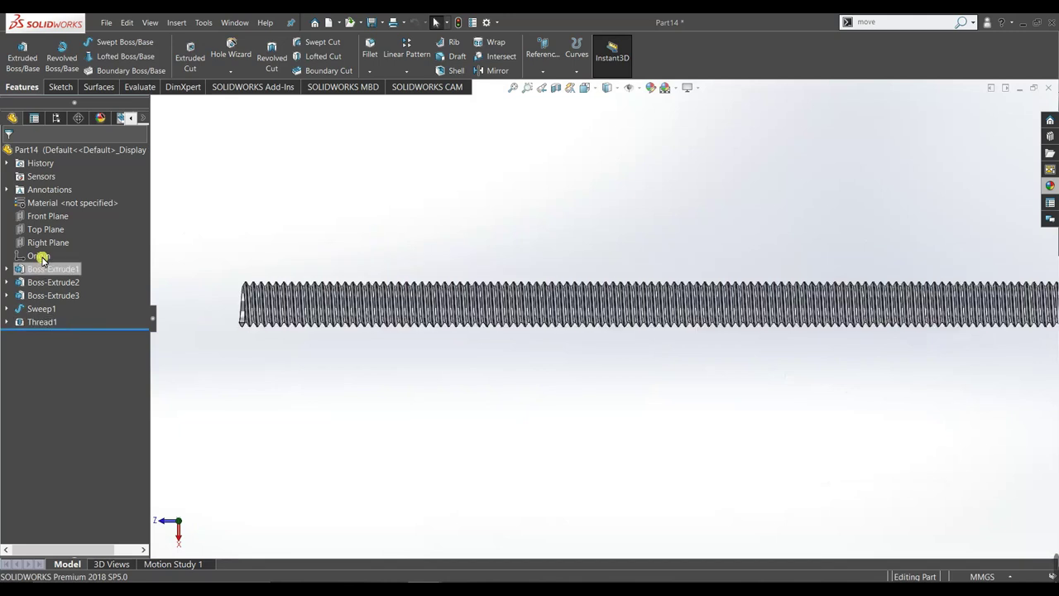
# Start a new sketch on the Top Plane and zoom in on the rod's tip
pyautogui.click(48, 229)
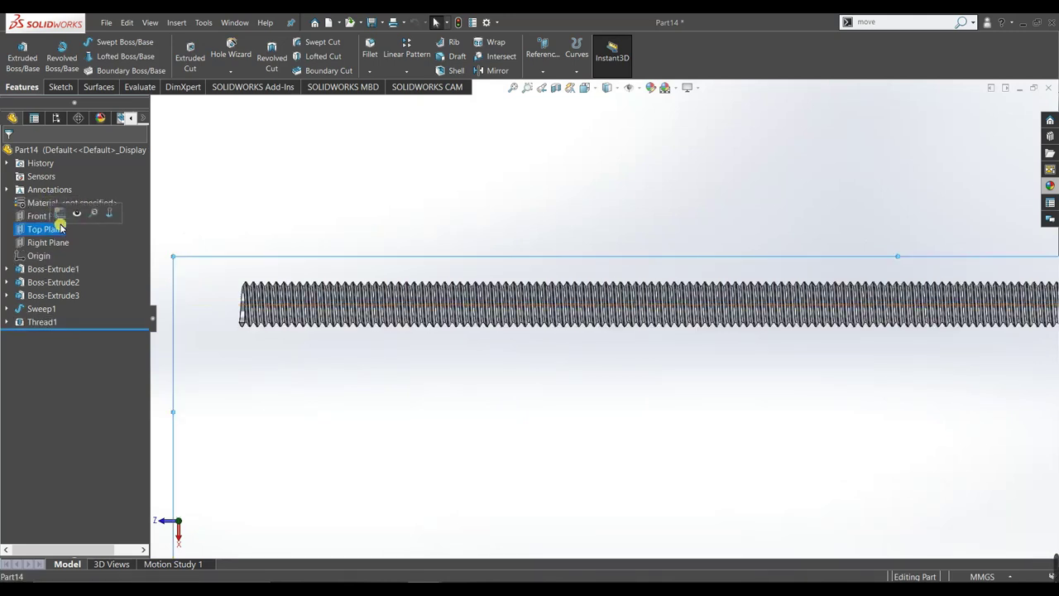
pyautogui.click(60, 209)
pyautogui.scroll(-2, 358, 265)
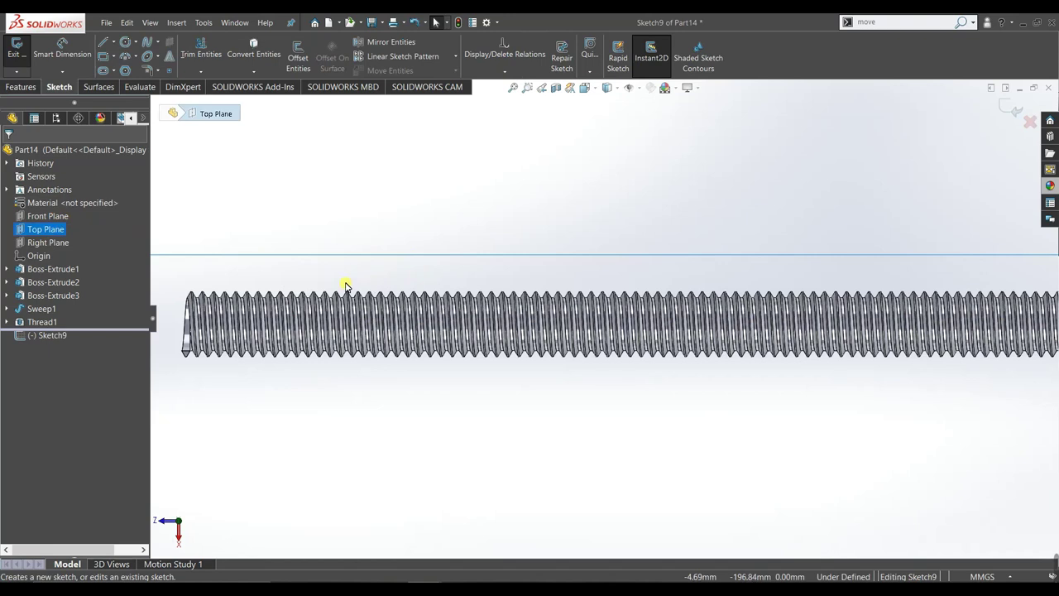
pyautogui.scroll(1, 345, 282)
pyautogui.scroll(2, 373, 282)
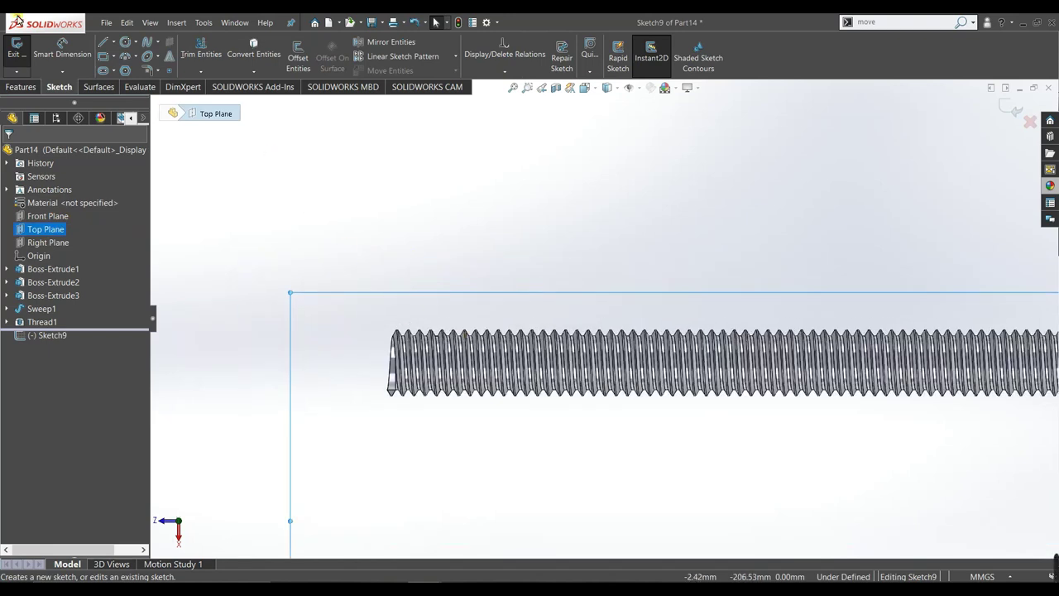
pyautogui.click(101, 42)
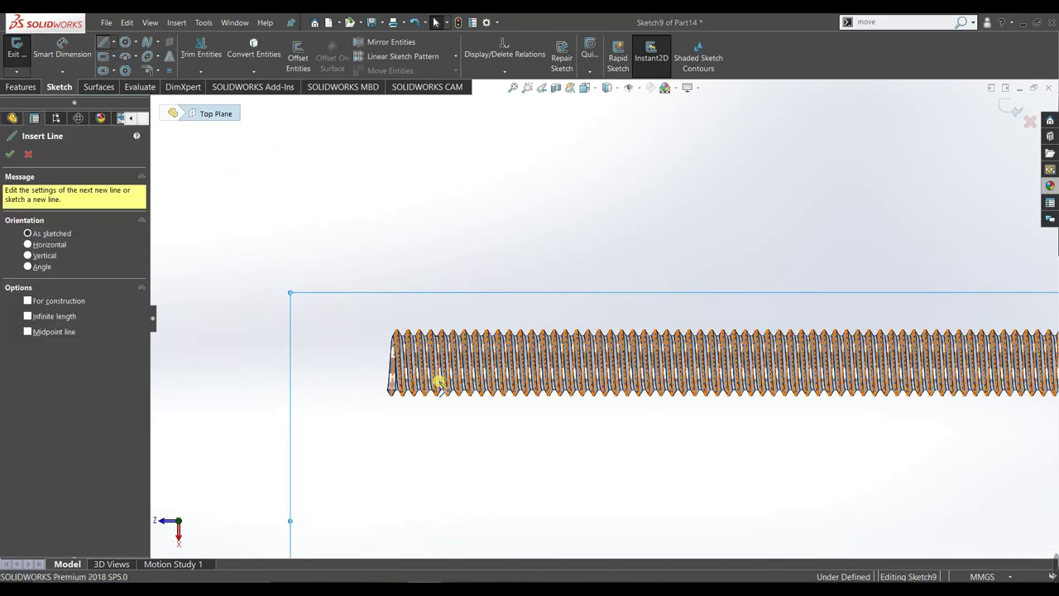
pyautogui.scroll(-1, 430, 439)
pyautogui.scroll(-2, 421, 427)
pyautogui.scroll(-1, 424, 414)
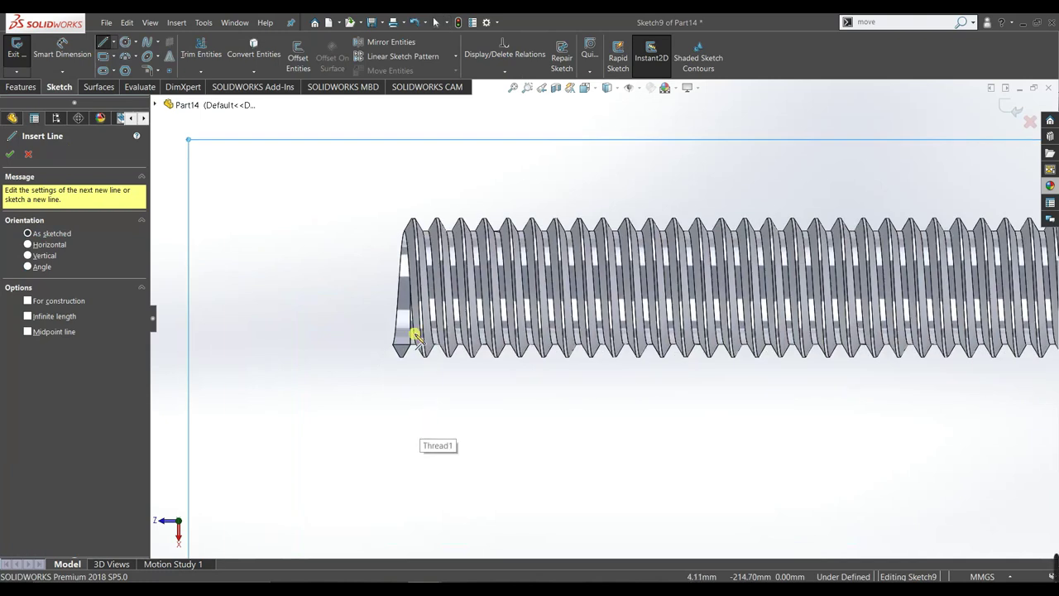
pyautogui.scroll(-2, 414, 339)
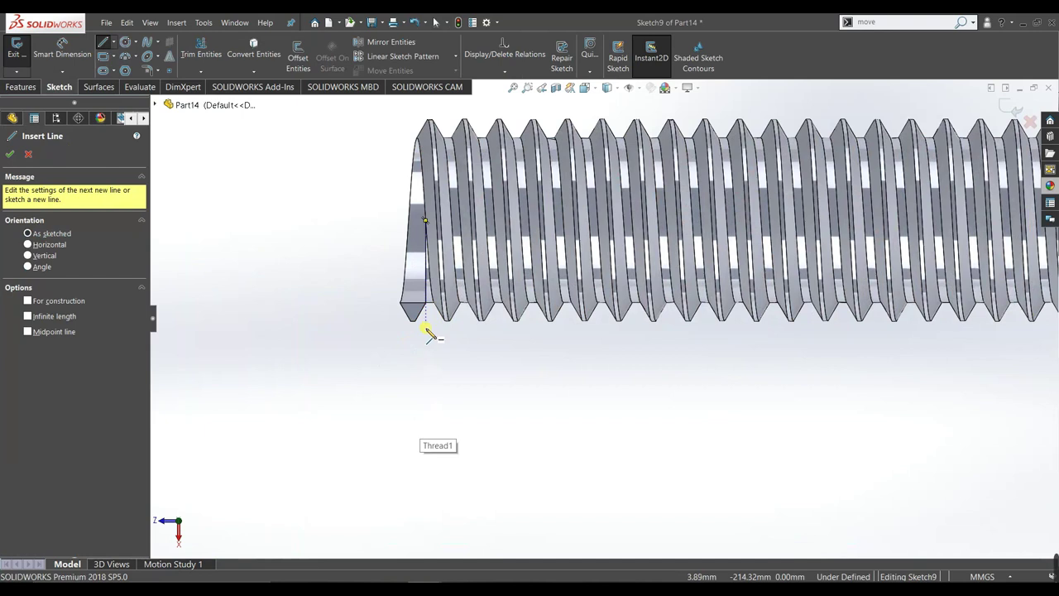
# Draw a closed rectangle of lines enclosing the rod's tip end
pyautogui.click(425, 326)
pyautogui.scroll(1, 430, 165)
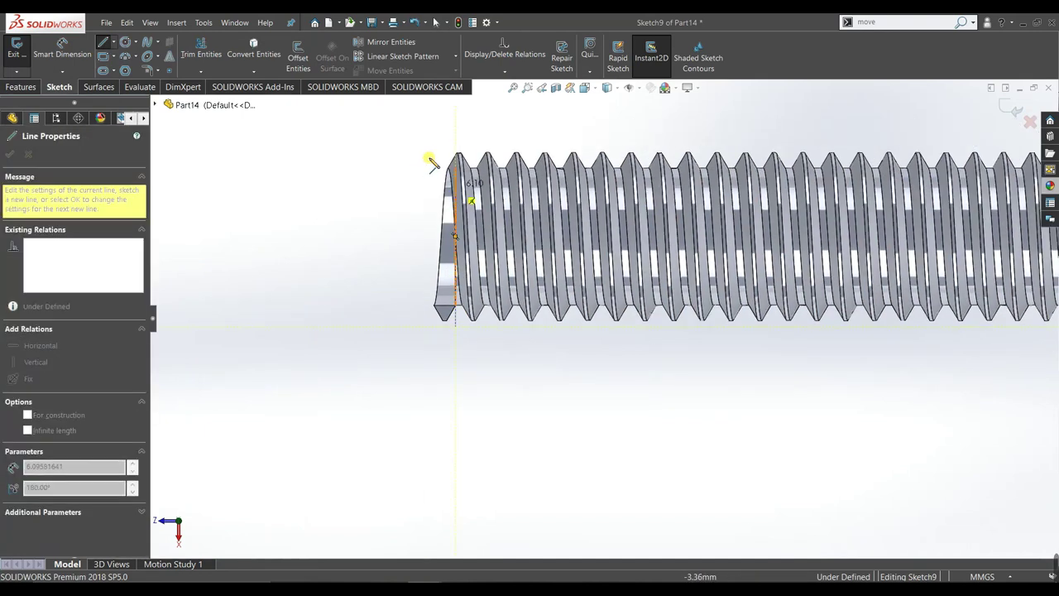
pyautogui.click(455, 129)
pyautogui.click(368, 131)
pyautogui.click(367, 325)
pyautogui.click(455, 326)
pyautogui.rightClick(478, 356)
pyautogui.click(498, 360)
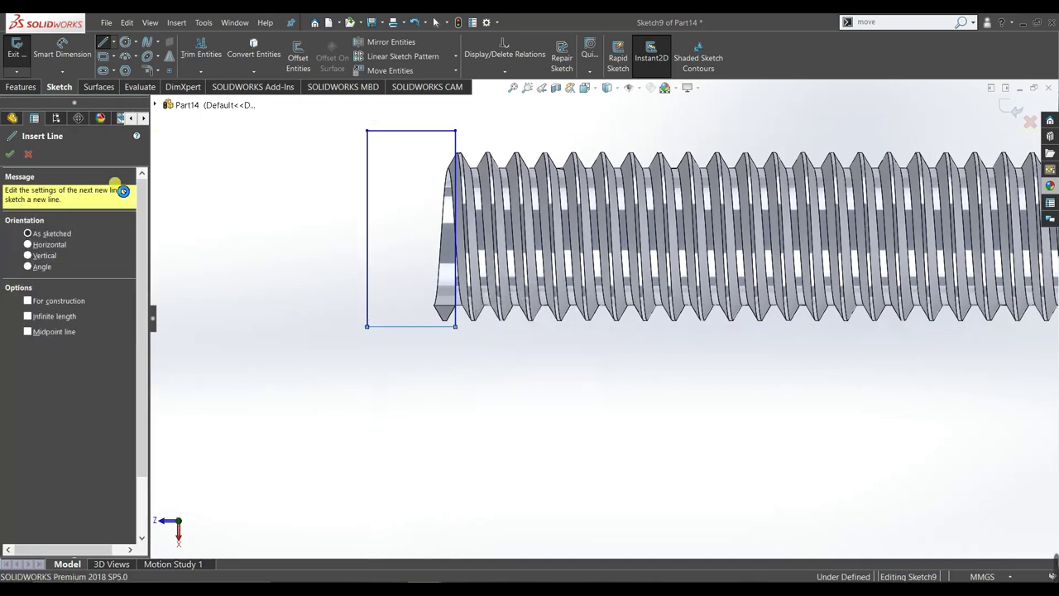
pyautogui.press('Escape')
pyautogui.click(20, 87)
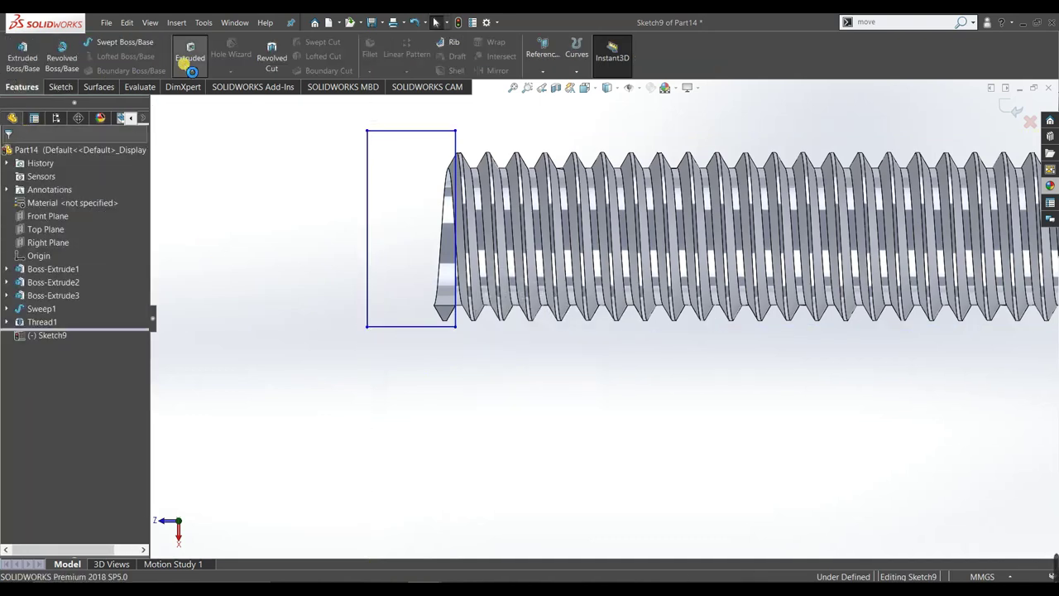
# Extrude-cut the rectangle Through All in both directions
pyautogui.click(70, 232)
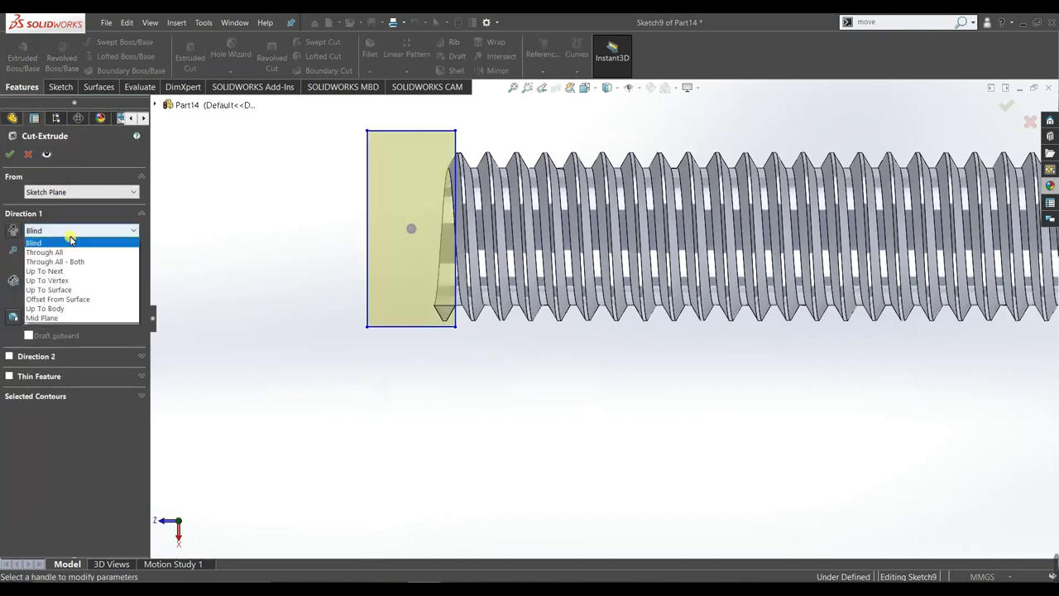
pyautogui.click(71, 261)
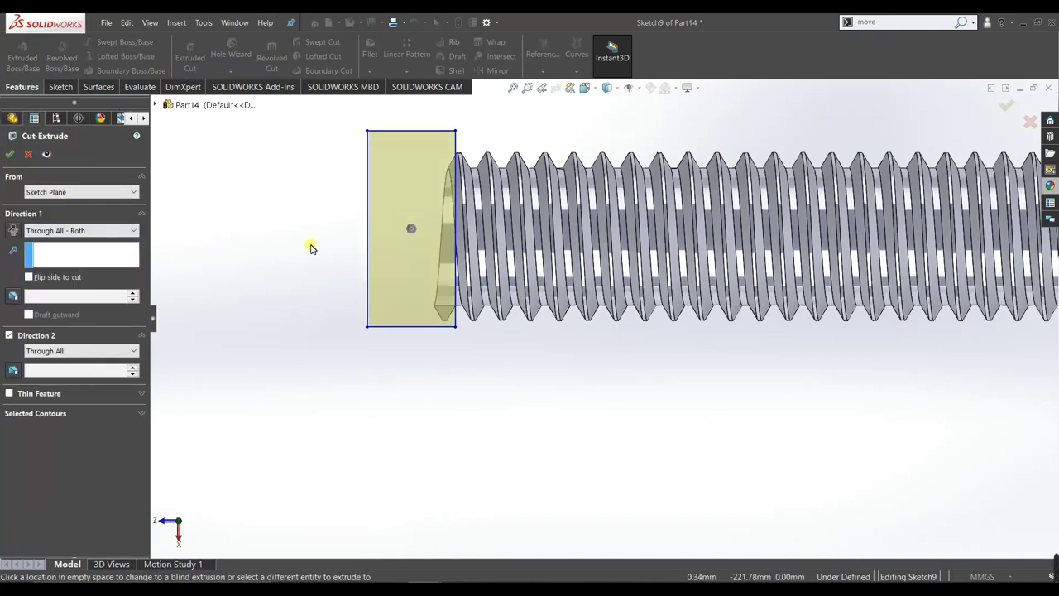
pyautogui.click(10, 157)
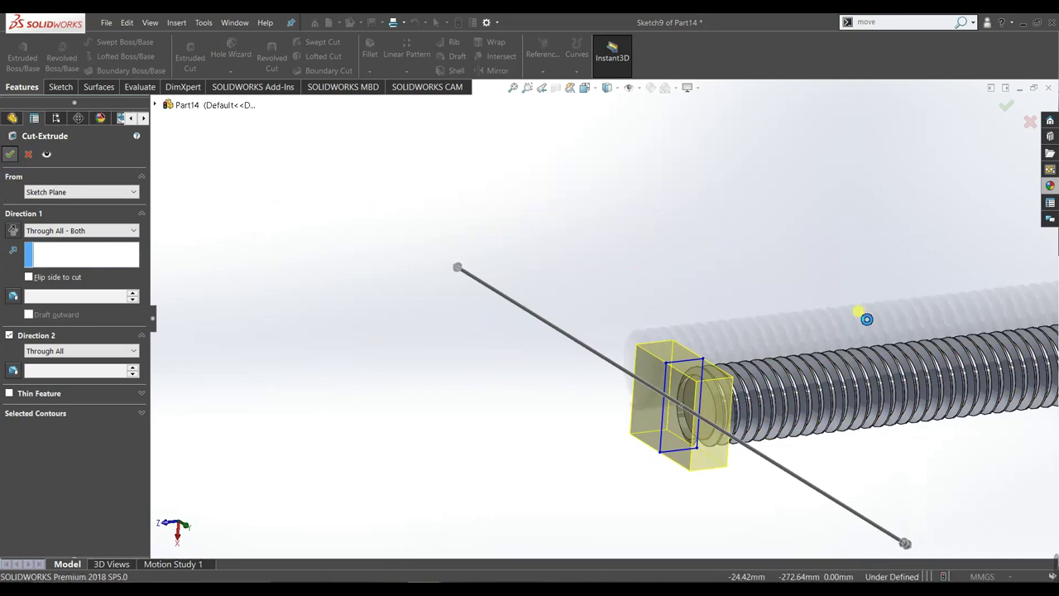
pyautogui.scroll(-3, 741, 441)
pyautogui.moveTo(728, 468)
pyautogui.mouseDown(button='middle')
pyautogui.moveTo(730, 510)
pyautogui.moveTo(723, 438)
pyautogui.mouseUp(button='middle')
# Orbit and zoom around the rod to inspect the cut end from the head side
pyautogui.scroll(2, 686, 417)
pyautogui.scroll(2, 656, 386)
pyautogui.scroll(1, 736, 374)
pyautogui.scroll(2, 777, 336)
pyautogui.scroll(2, 825, 306)
pyautogui.scroll(-2, 744, 300)
pyautogui.scroll(-2, 732, 308)
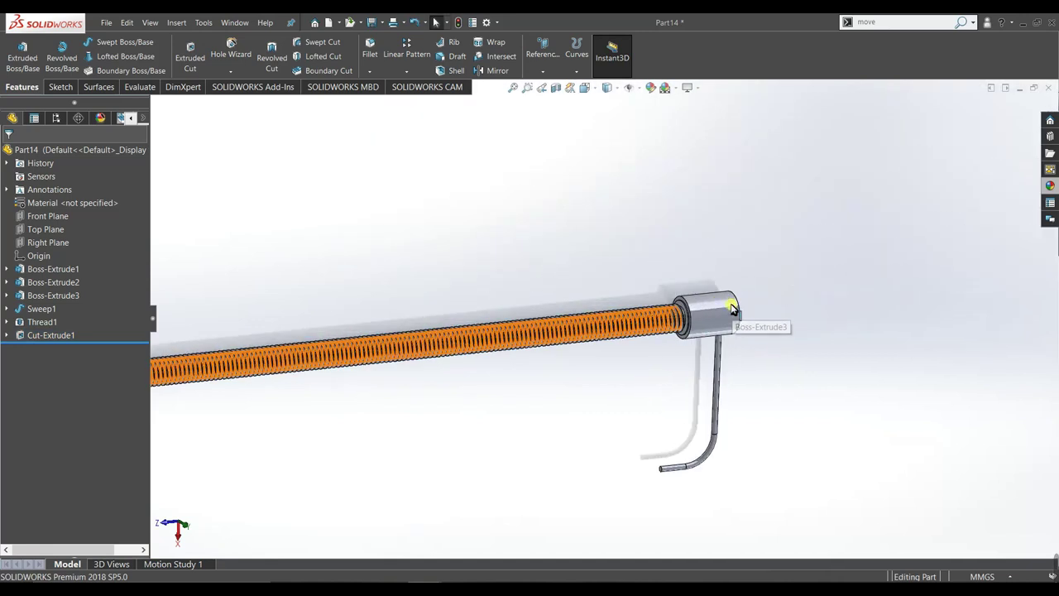
pyautogui.scroll(-2, 662, 339)
pyautogui.moveTo(678, 359); pyautogui.dragTo(687, 463, button='middle')
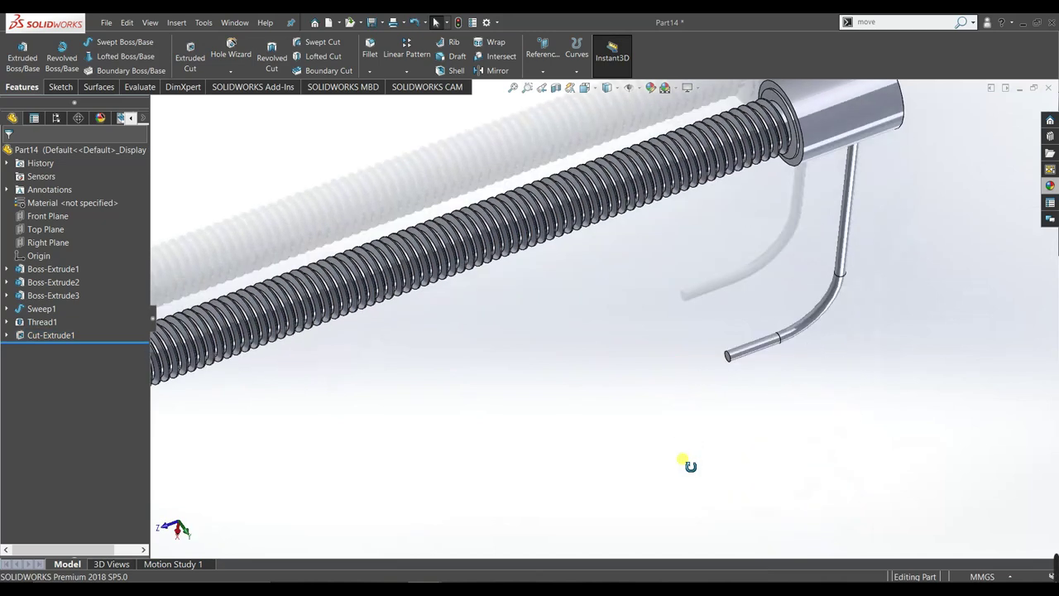
pyautogui.scroll(3, 740, 278)
pyautogui.moveTo(739, 278); pyautogui.dragTo(373, 383, button='middle')
pyautogui.scroll(1, 660, 447)
pyautogui.scroll(-2, 660, 447)
pyautogui.scroll(-3, 643, 367)
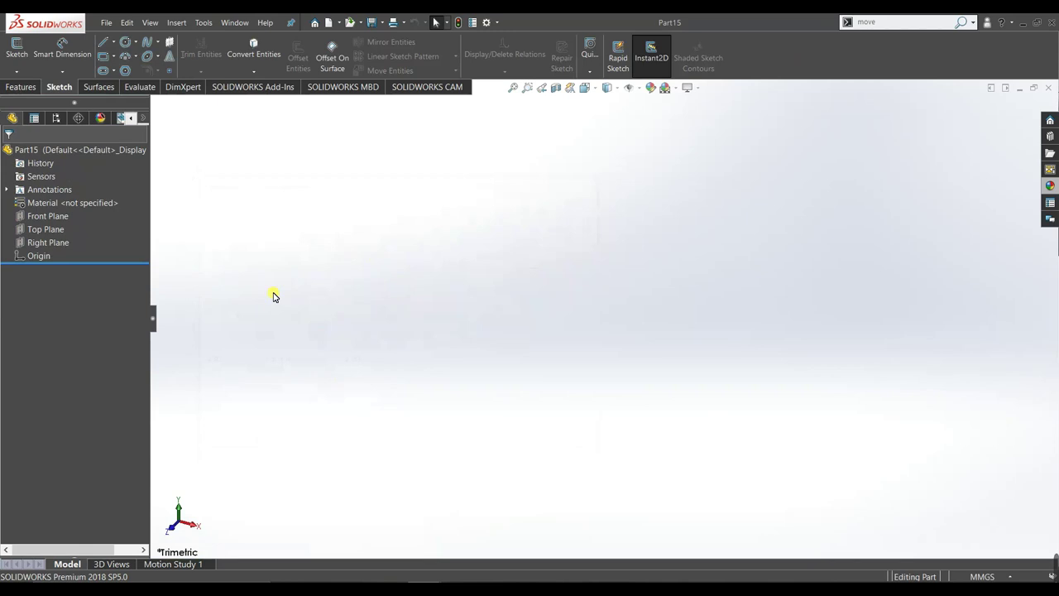
# On the Front Plane, sketch a vertical line, a horizontal line and a closing 3-point arc
pyautogui.click(22, 217)
pyautogui.click(28, 200)
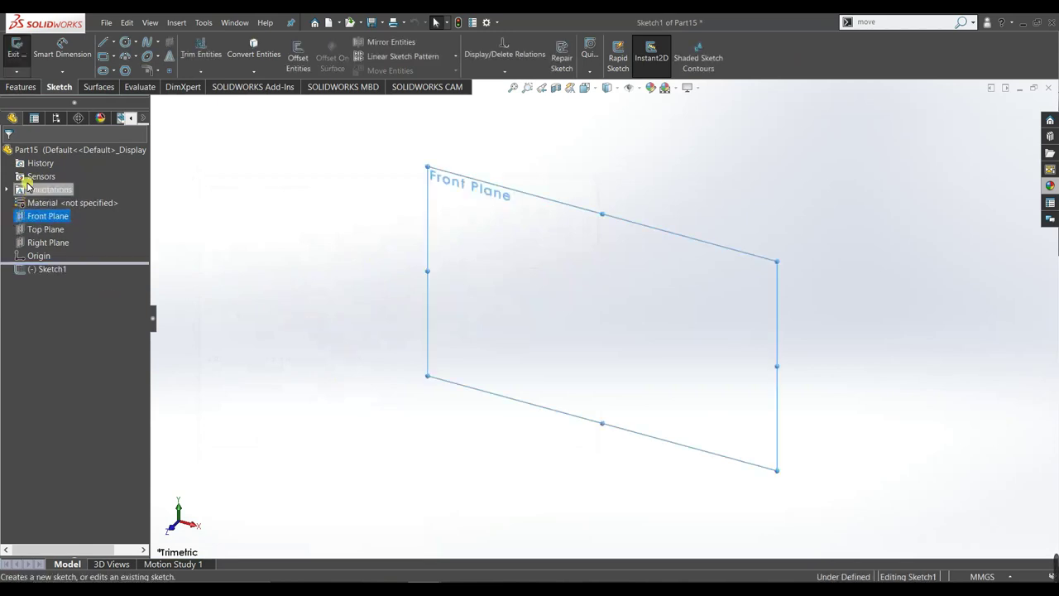
pyautogui.click(102, 42)
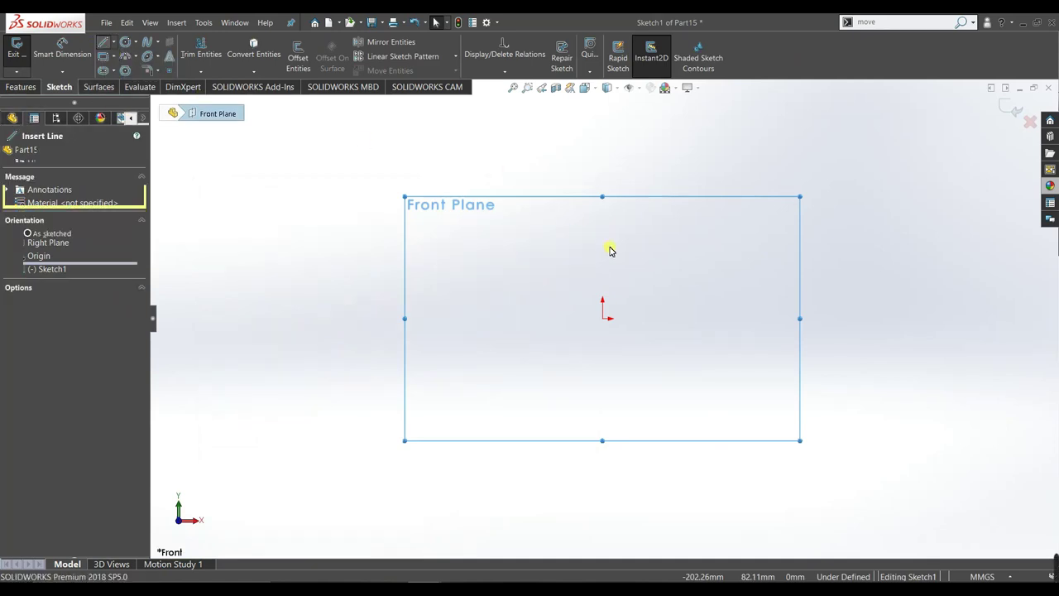
pyautogui.click(602, 318)
pyautogui.click(602, 277)
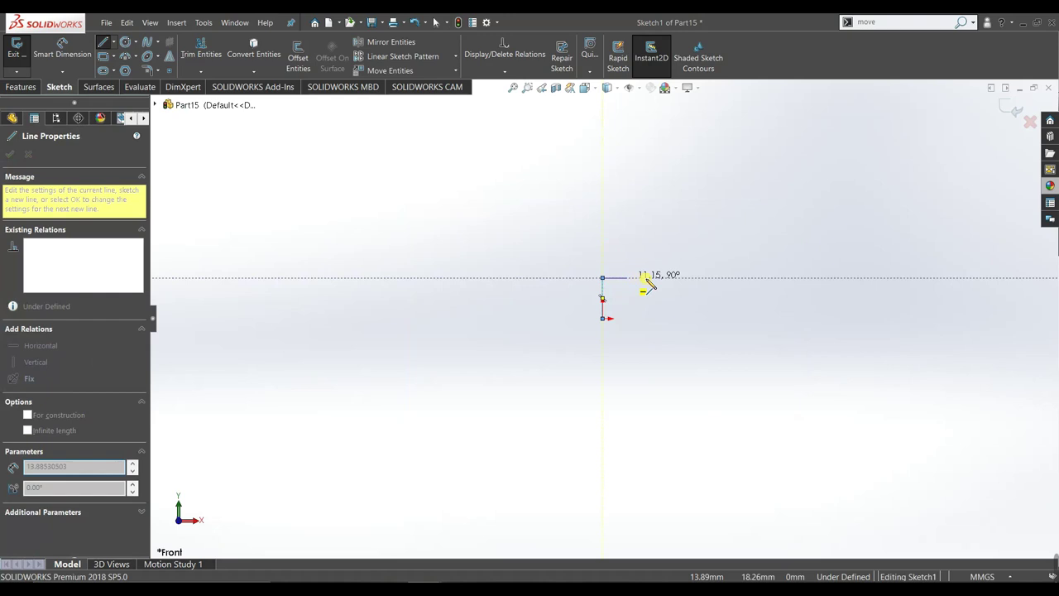
pyautogui.click(687, 277)
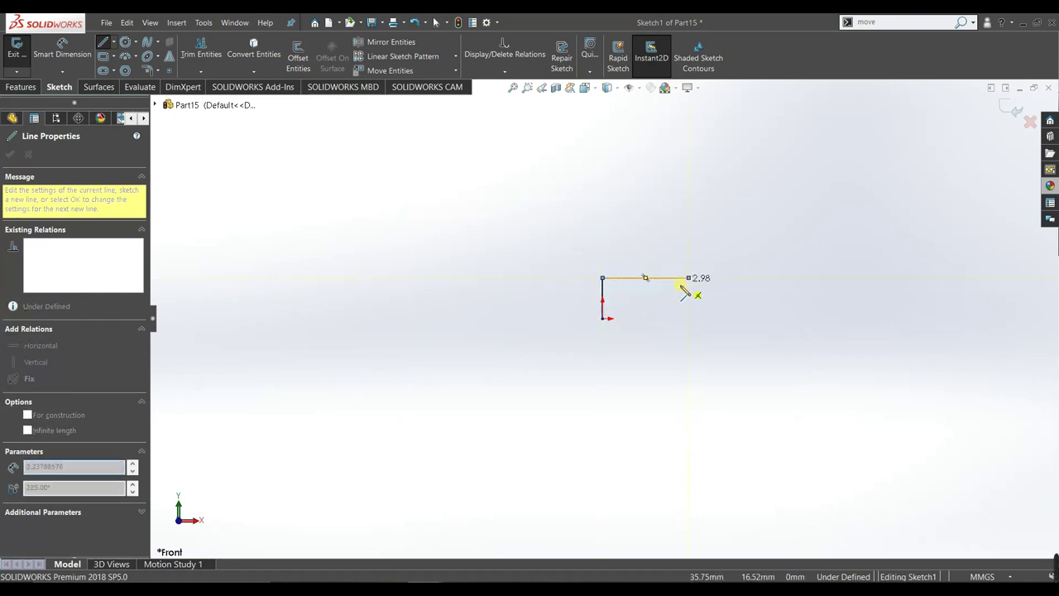
pyautogui.rightClick(505, 258)
pyautogui.click(517, 263)
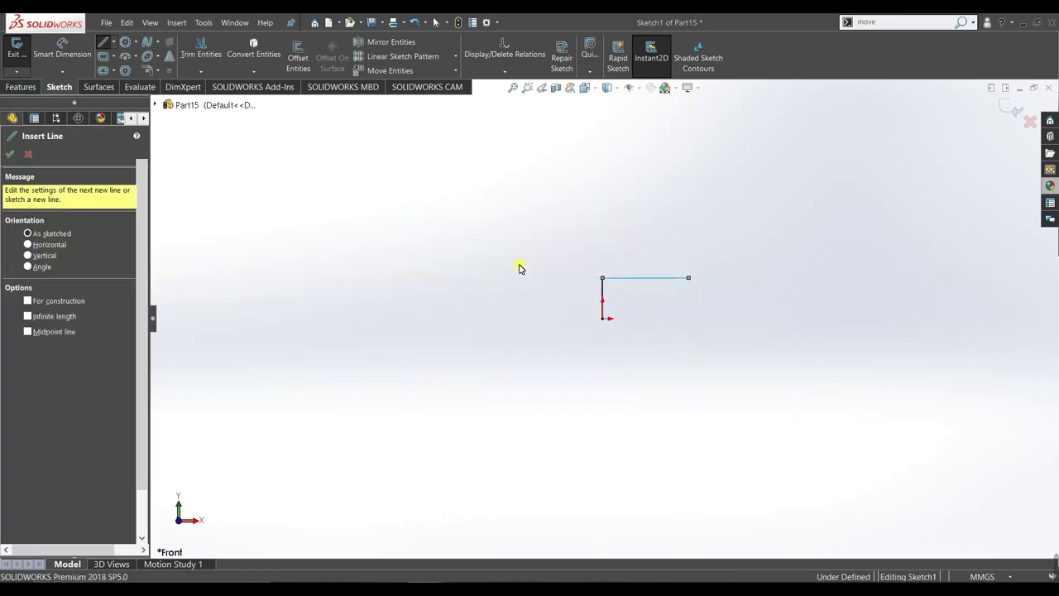
pyautogui.click(133, 56)
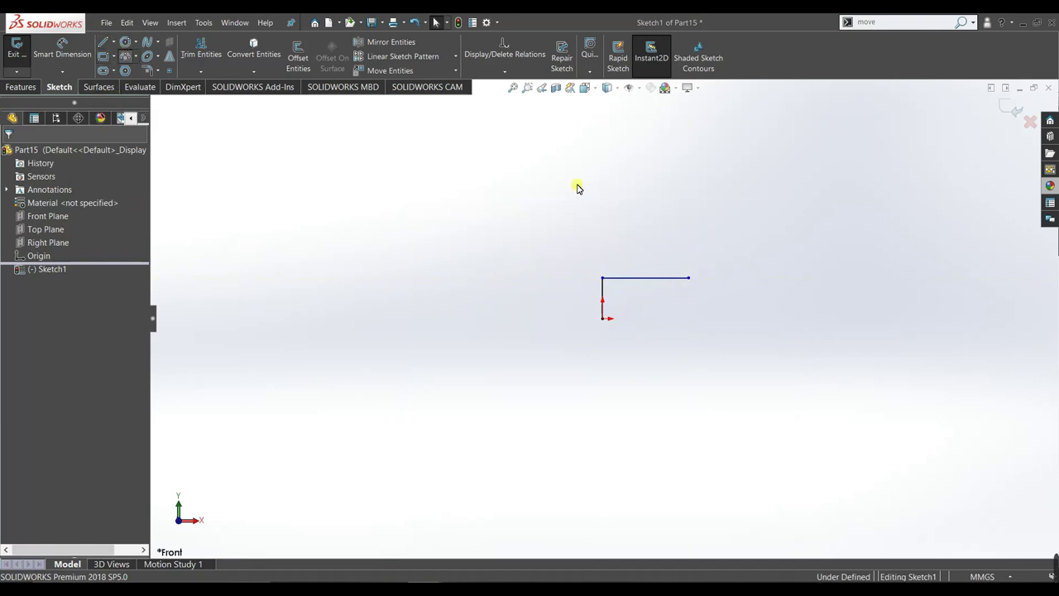
pyautogui.click(689, 279)
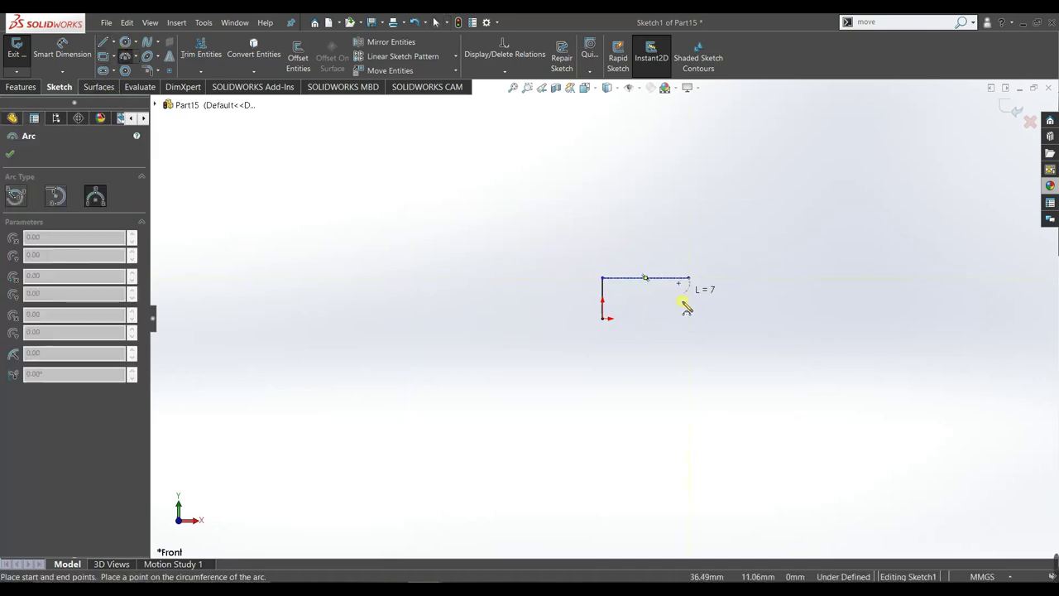
pyautogui.click(606, 319)
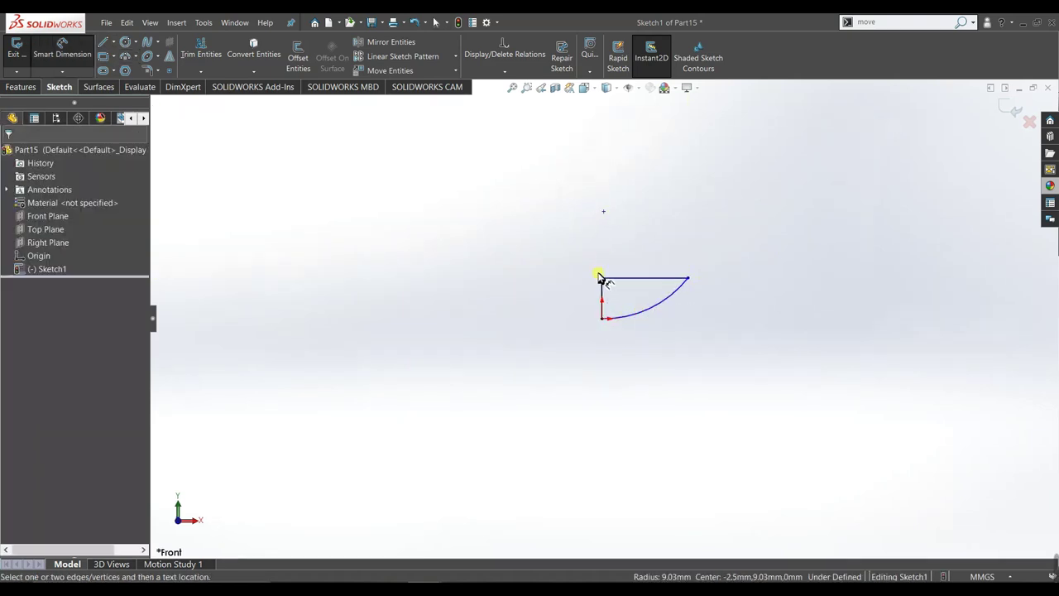
# Dimension the vertical line 4 mm, the horizontal line 10 mm and the arc R10
pyautogui.click(602, 295)
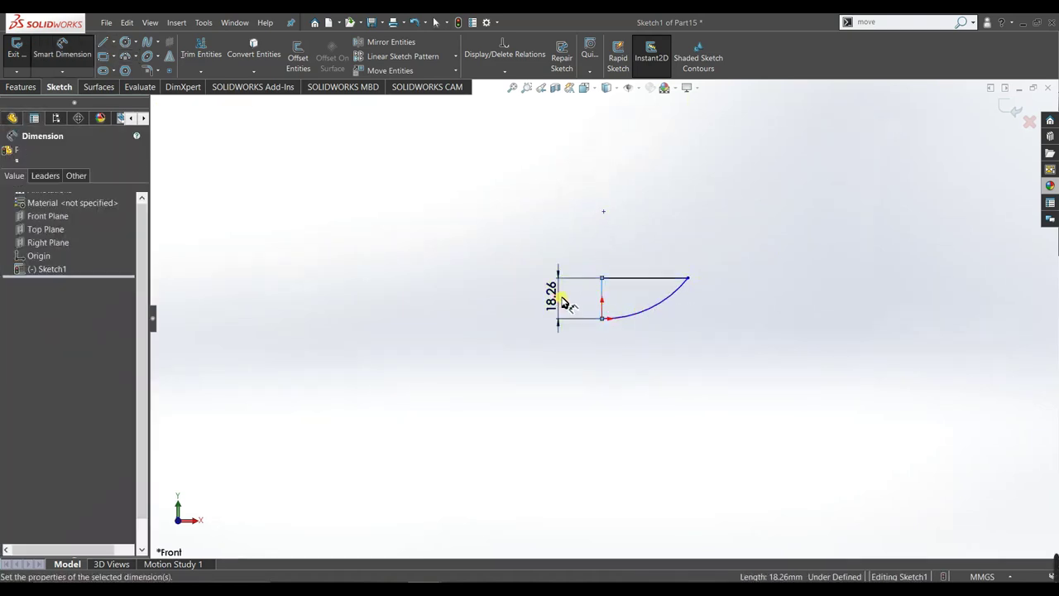
pyautogui.click(560, 302)
pyautogui.write('4')
pyautogui.press('Return')
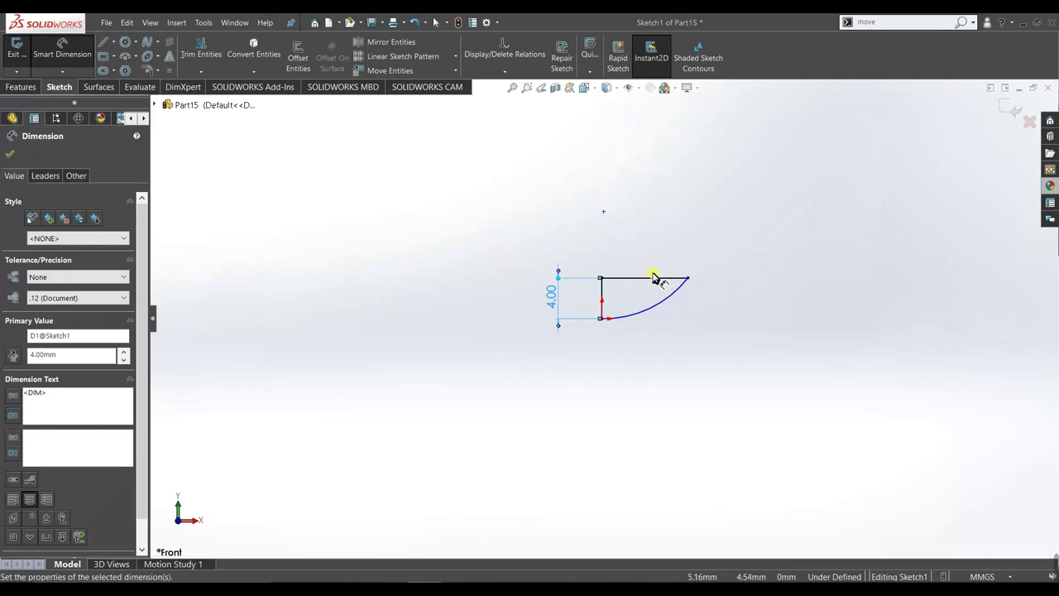
pyautogui.click(650, 267)
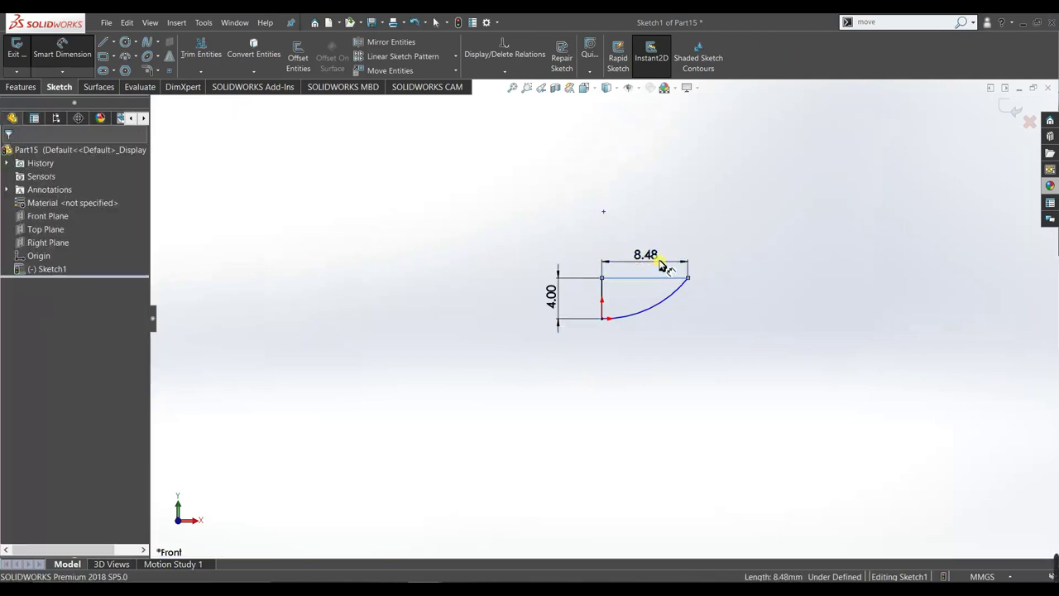
pyautogui.click(660, 263)
pyautogui.write('10')
pyautogui.press('Return')
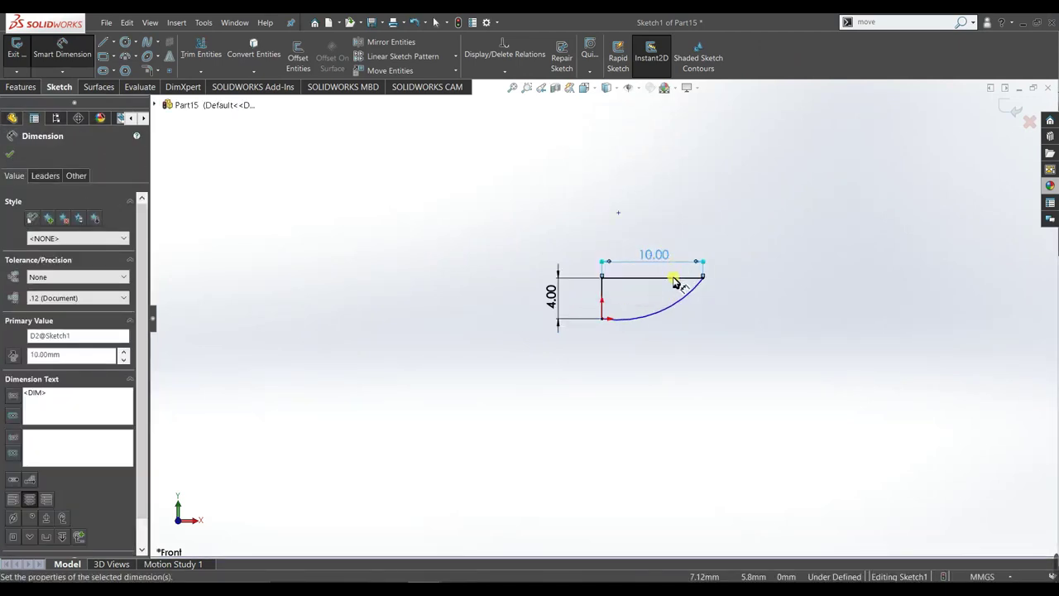
pyautogui.click(666, 311)
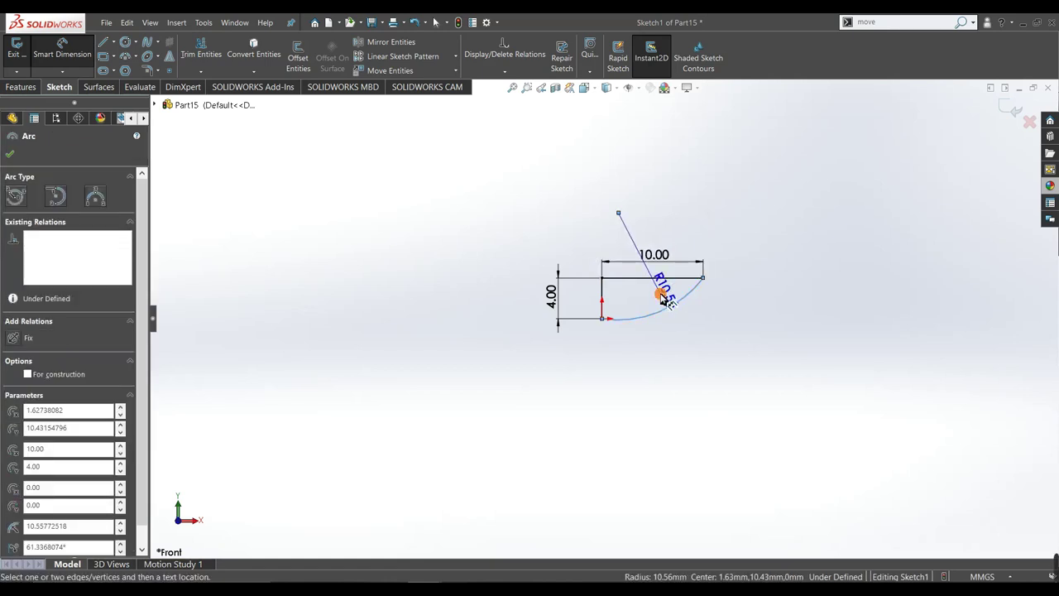
pyautogui.click(666, 300)
pyautogui.write('10')
pyautogui.press('Return')
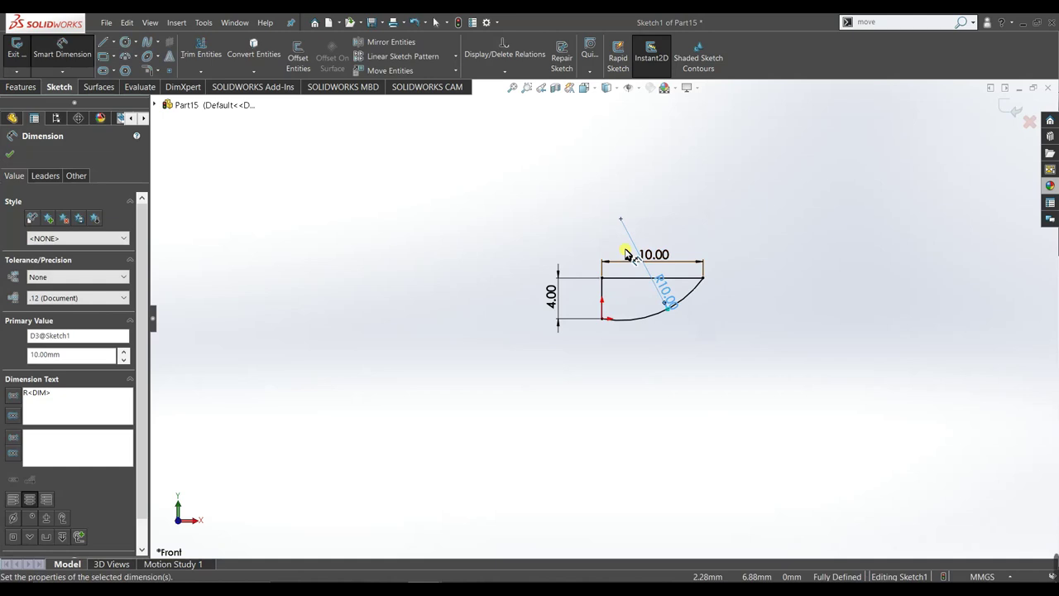
pyautogui.click(13, 153)
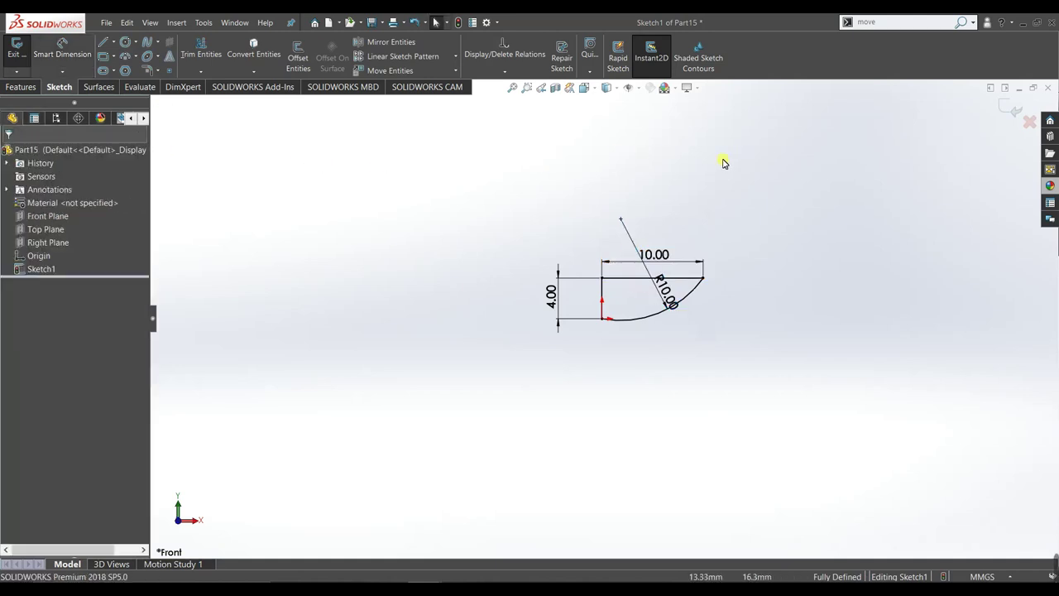
pyautogui.click(31, 87)
# Revolve Sketch1 360° about its vertical line into a solid bowl
pyautogui.click(73, 61)
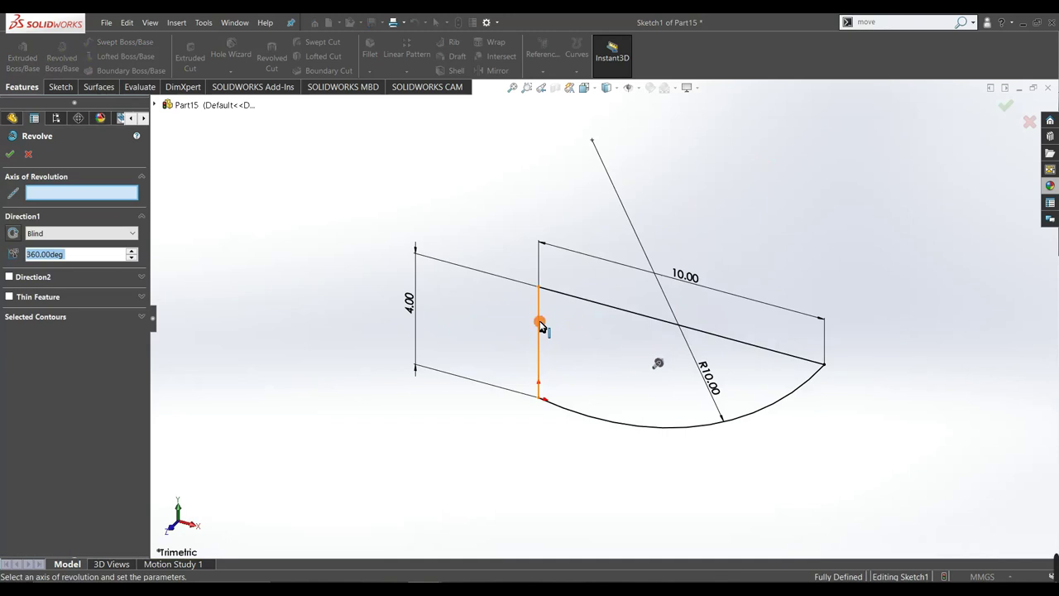
pyautogui.click(539, 324)
pyautogui.click(11, 154)
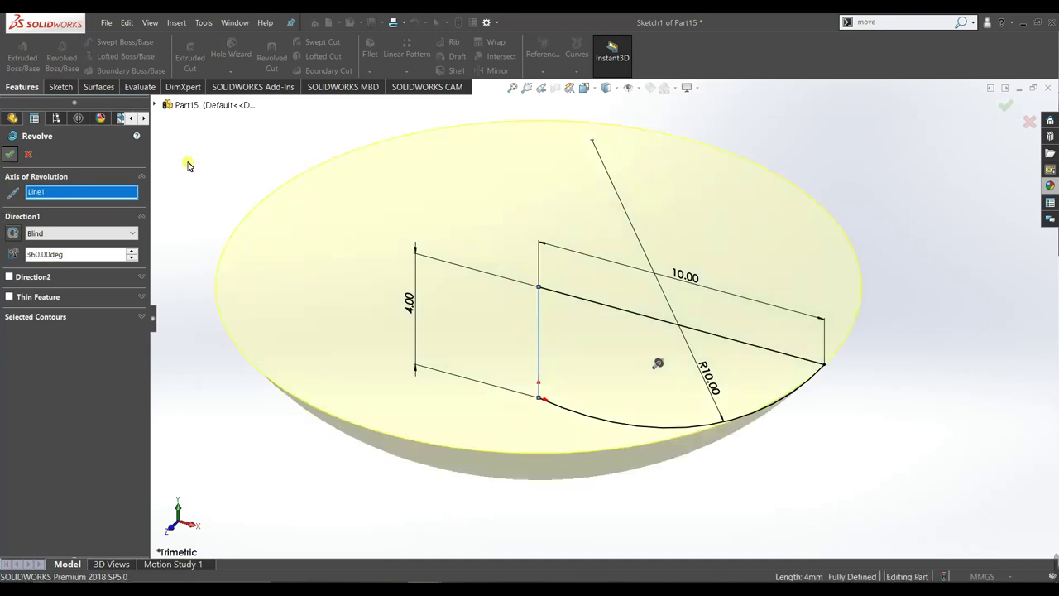
pyautogui.moveTo(338, 492); pyautogui.dragTo(366, 442, button='middle')
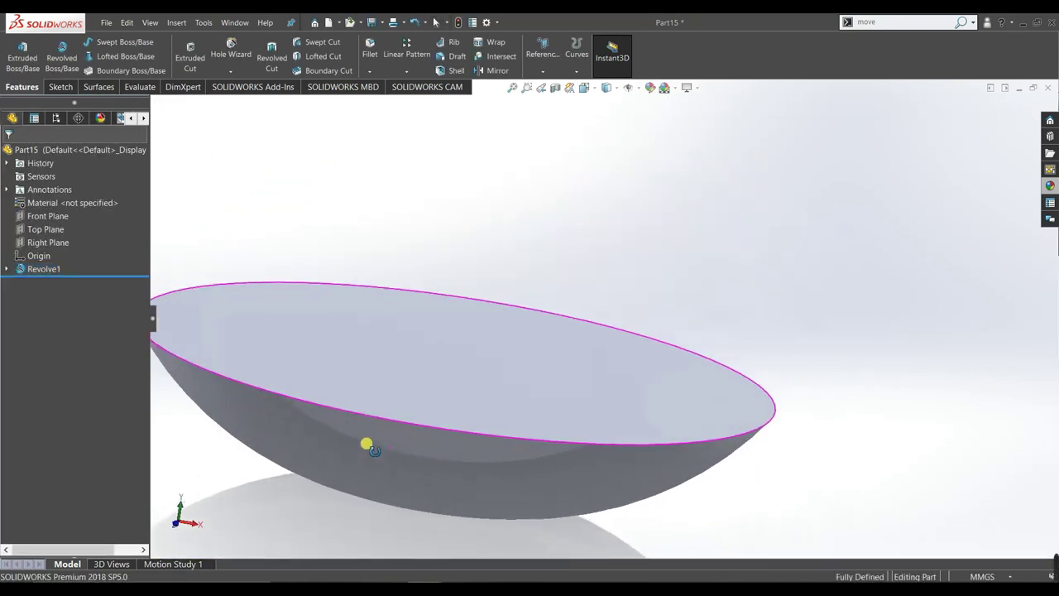
pyautogui.scroll(4, 368, 447)
pyautogui.click(617, 238)
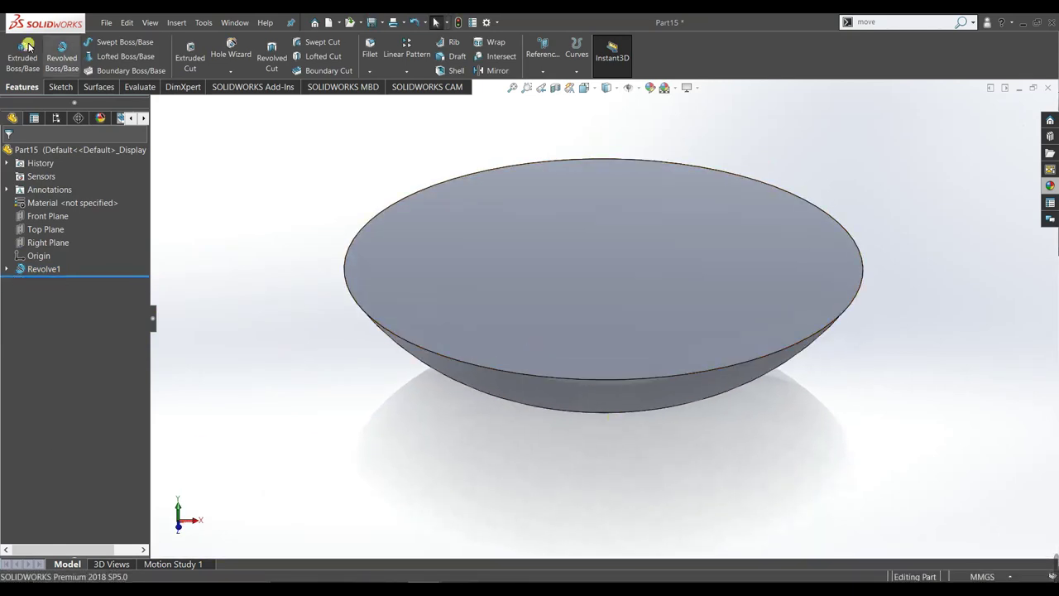
# Shell the bowl to 0.3 mm thickness, removing its flat top face
pyautogui.click(452, 70)
pyautogui.click(529, 248)
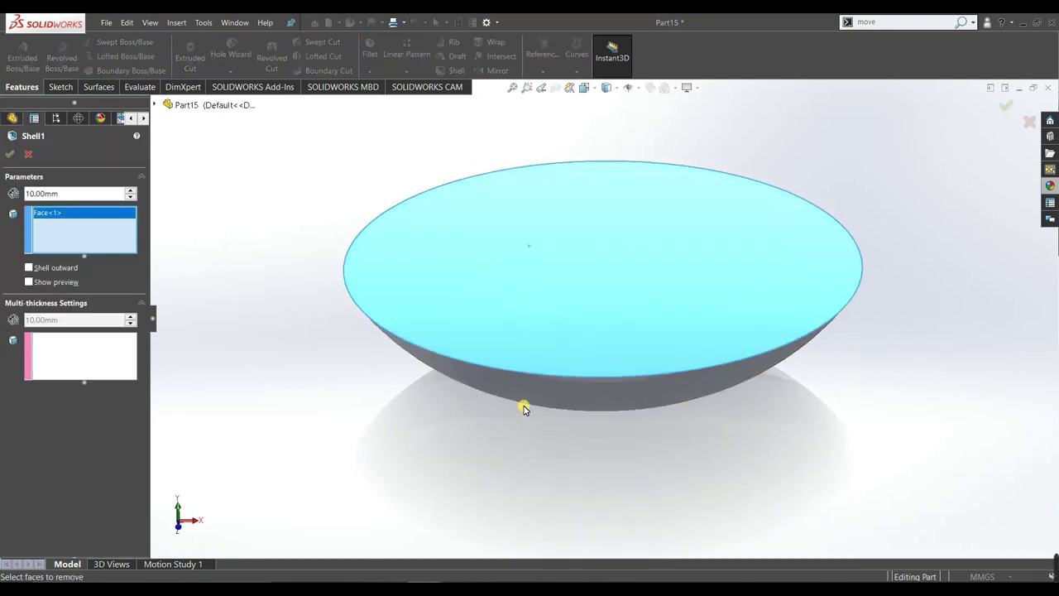
pyautogui.write('0.')
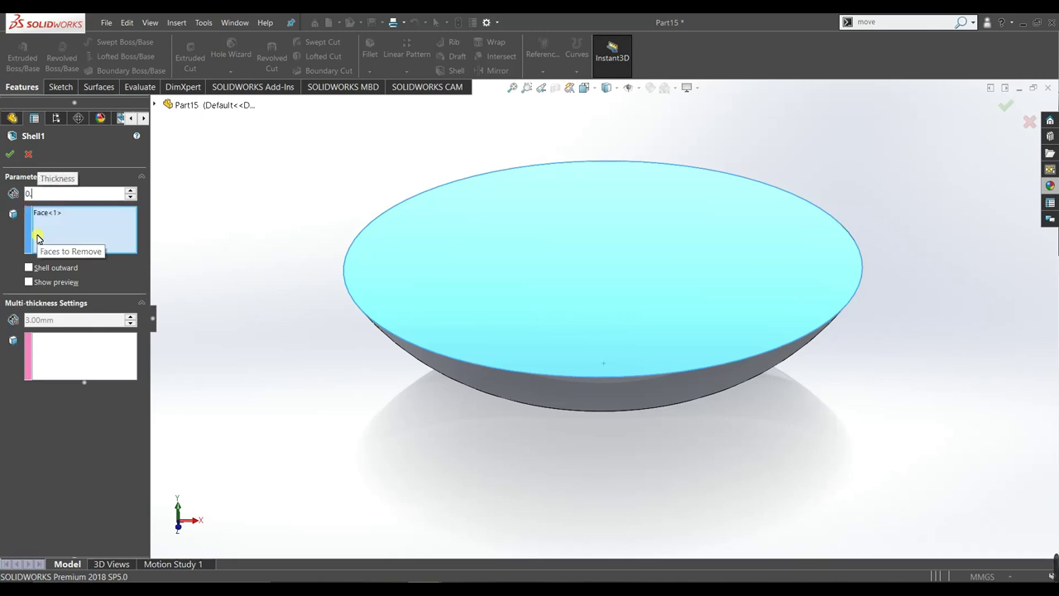
pyautogui.write('5=3')
pyautogui.press('BackSpace')
pyautogui.press('BackSpace')
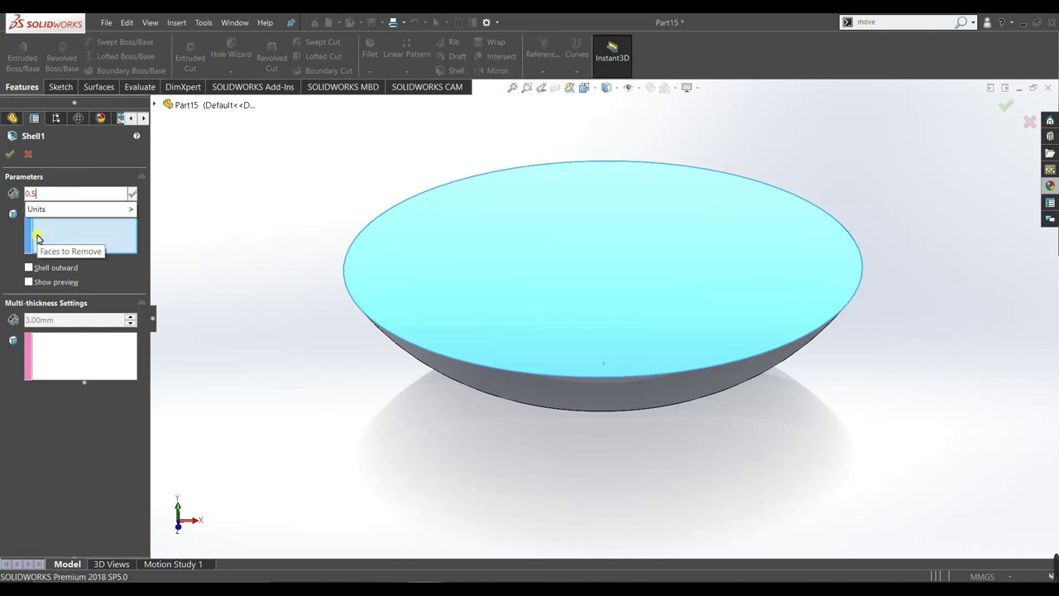
pyautogui.press('BackSpace')
pyautogui.write('3')
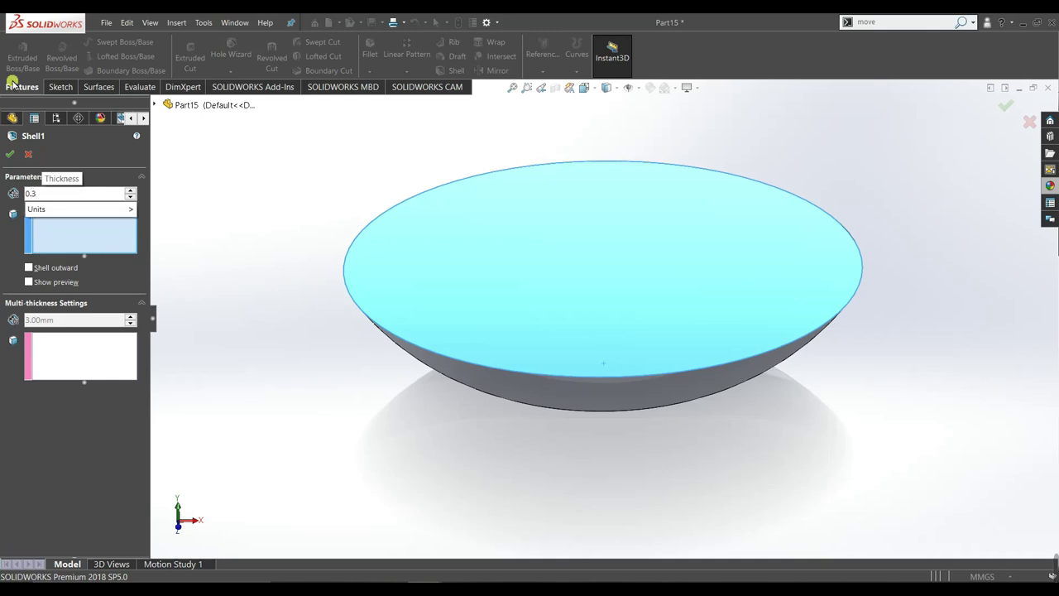
pyautogui.click(8, 156)
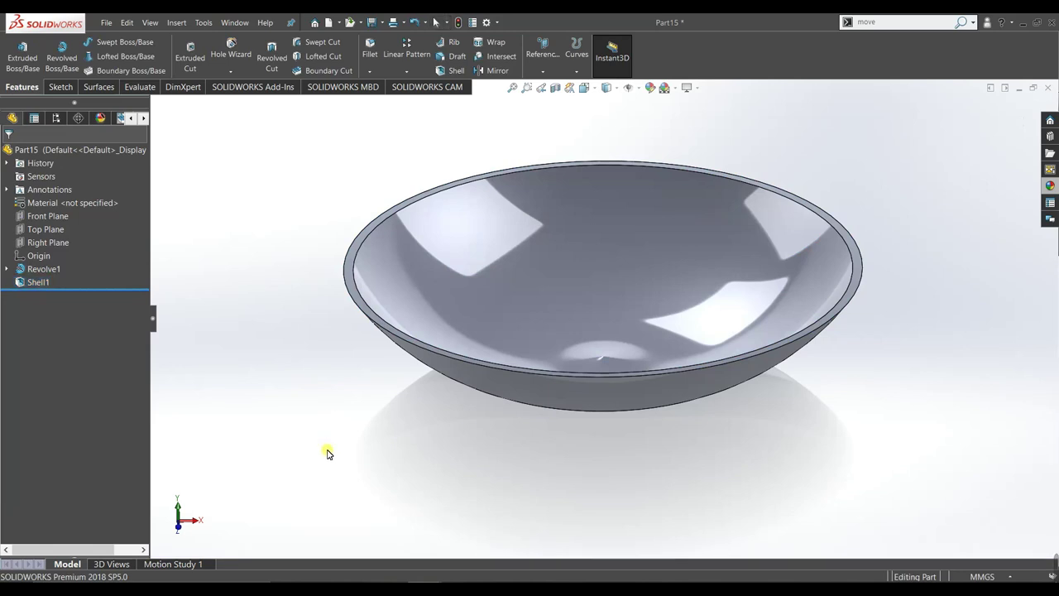
pyautogui.moveTo(327, 453); pyautogui.dragTo(287, 428, button='middle')
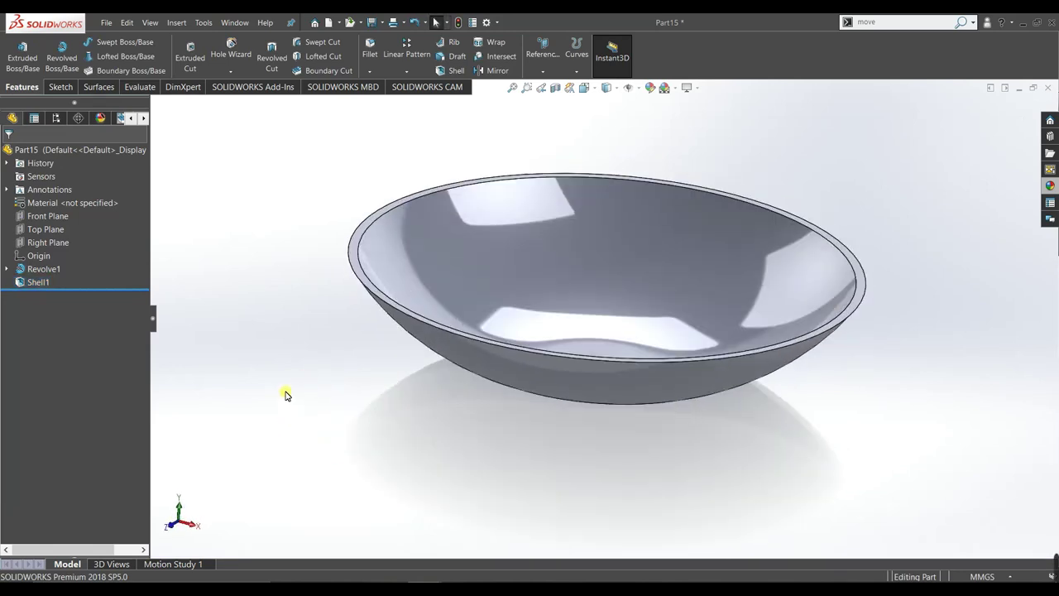
pyautogui.press('space')
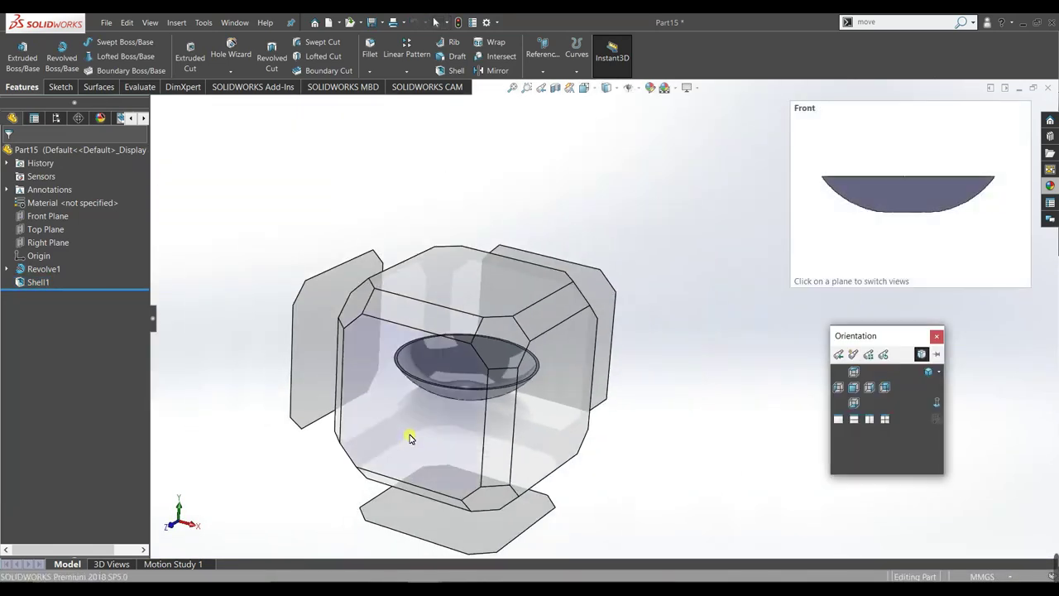
# Start a Front Plane sketch and draw a corner rectangle straddling the bowl's top edge
pyautogui.click(407, 429)
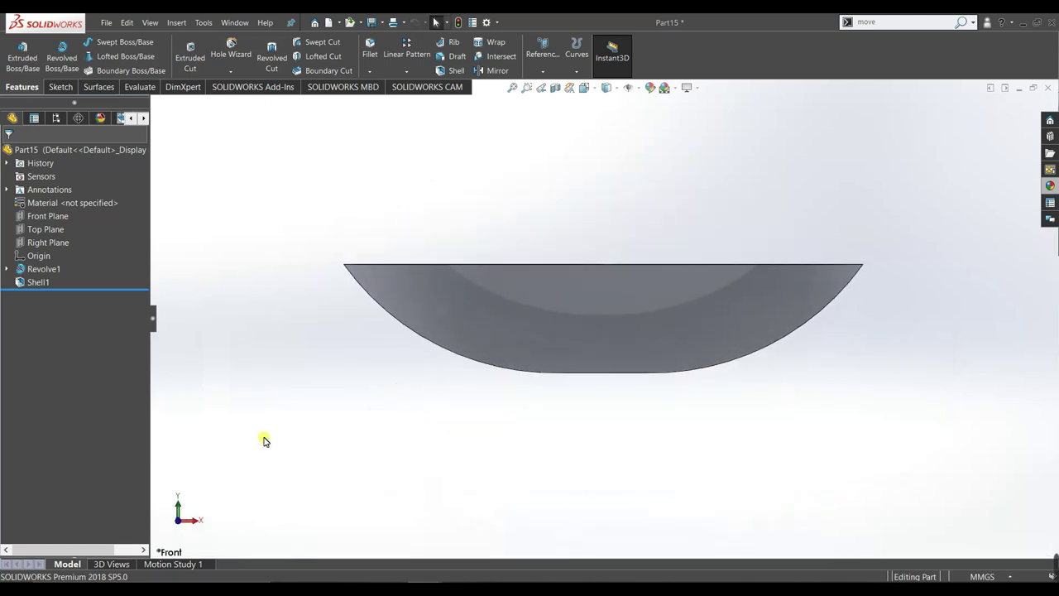
pyautogui.click(55, 204)
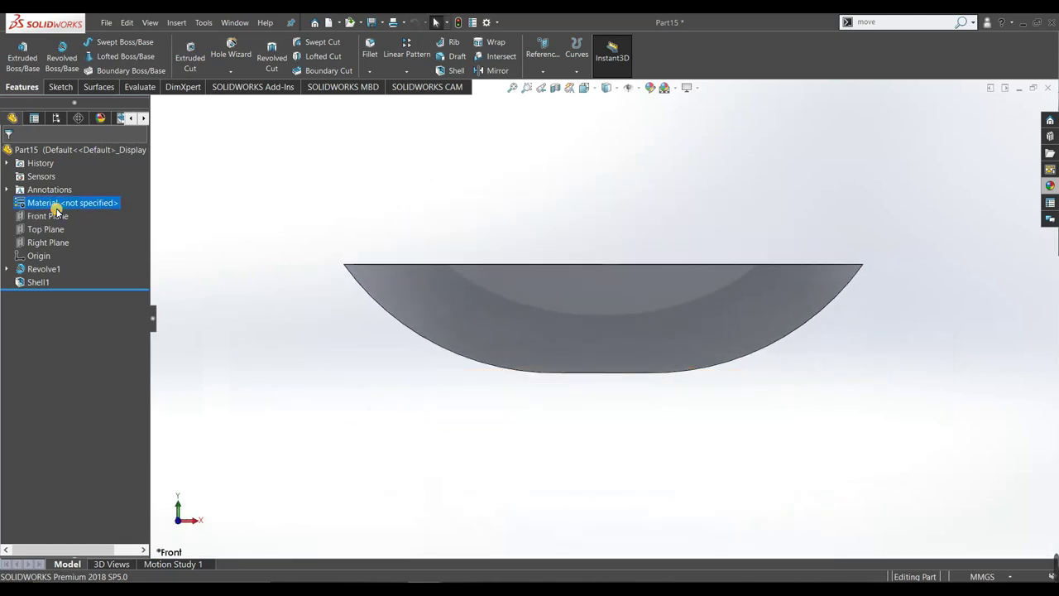
pyautogui.click(48, 216)
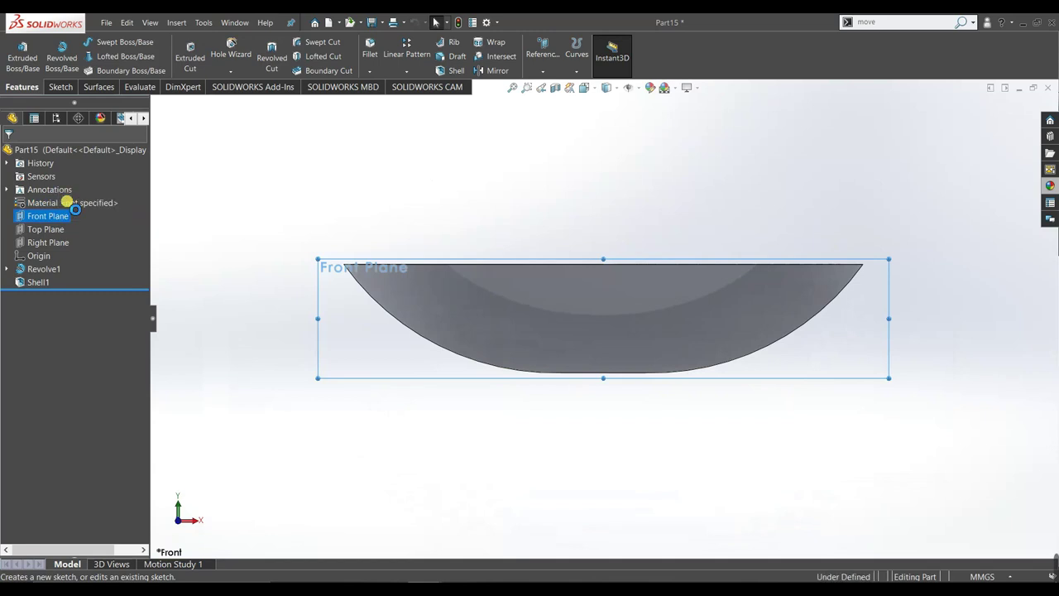
pyautogui.click(81, 203)
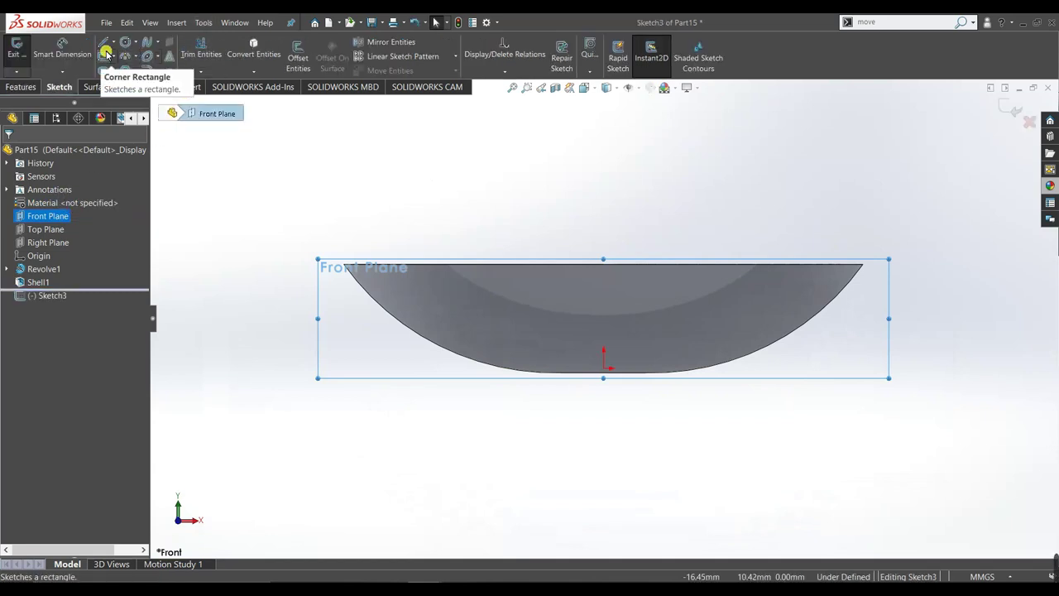
pyautogui.click(521, 248)
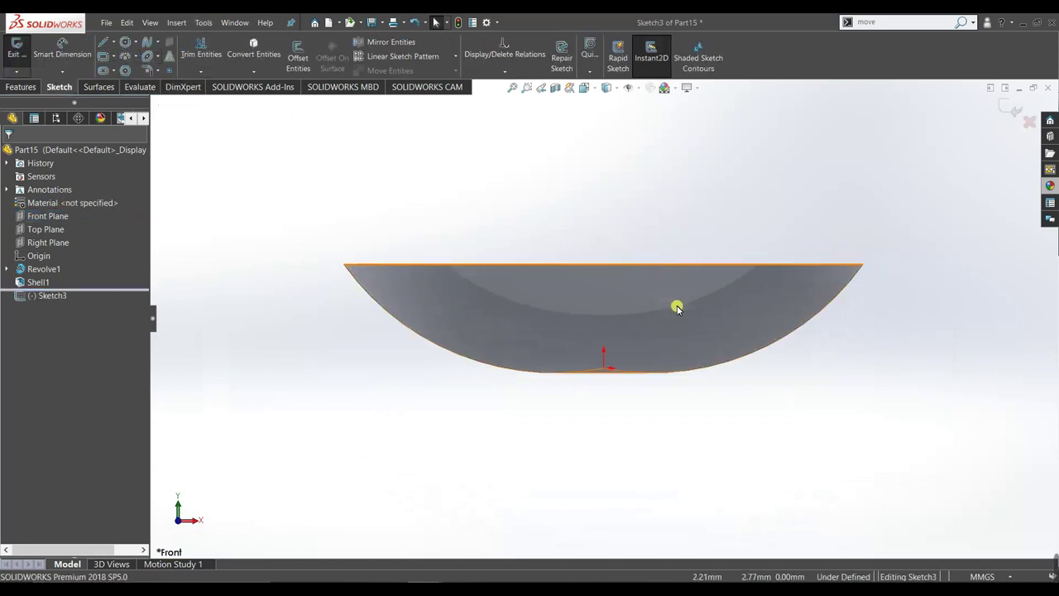
pyautogui.click(533, 234)
pyautogui.click(667, 287)
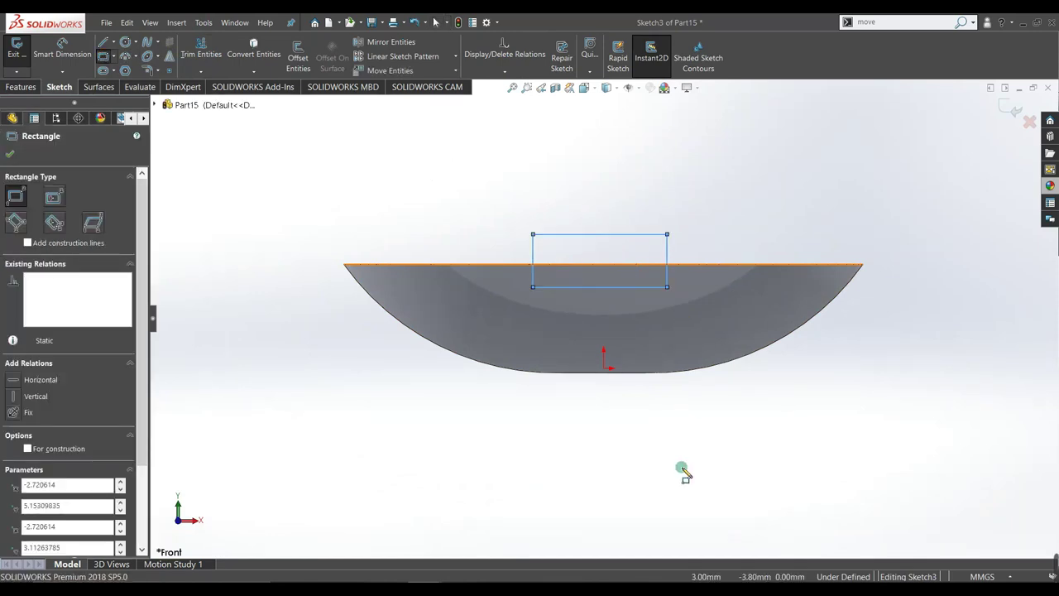
# Add a vertical centerline and make the rectangle's bottom corners symmetric about it
pyautogui.rightClick(684, 470)
pyautogui.click(115, 47)
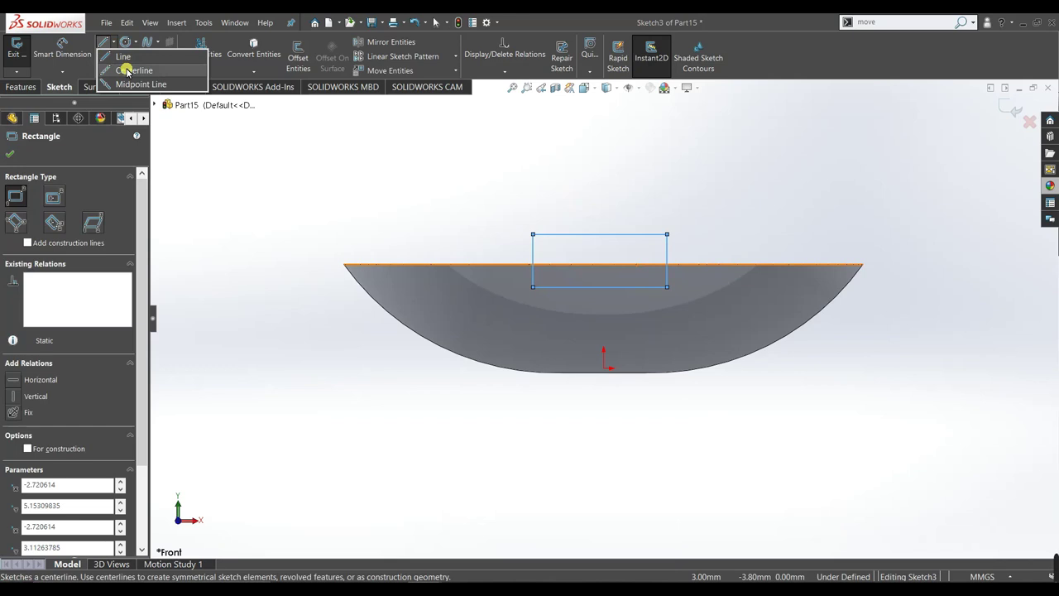
pyautogui.click(124, 70)
pyautogui.click(603, 314)
pyautogui.rightClick(493, 402)
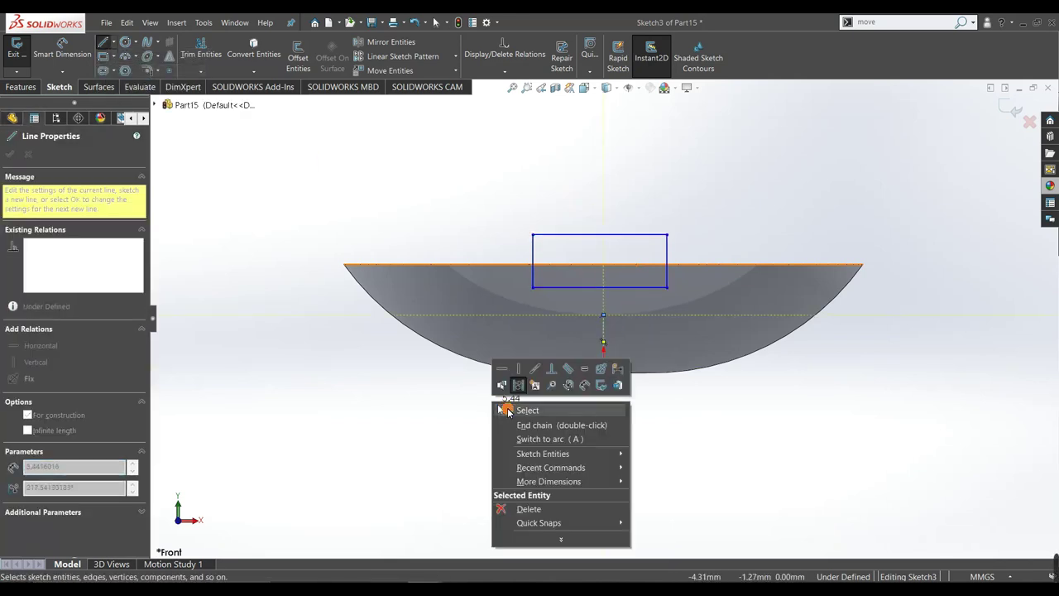
pyautogui.click(514, 406)
pyautogui.click(667, 288)
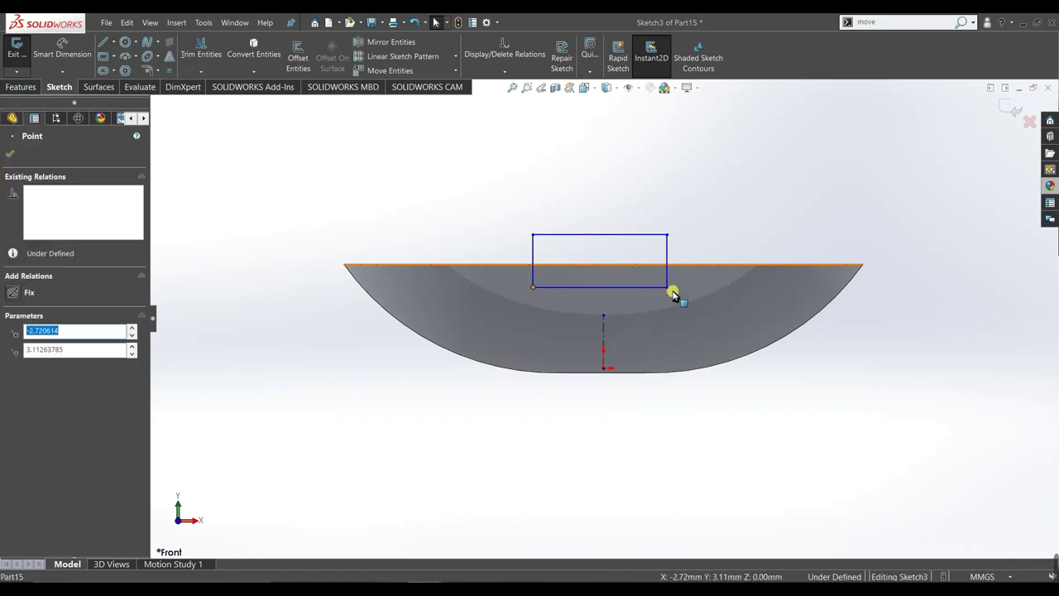
pyautogui.keyDown('ctrl'); pyautogui.click(603, 315); pyautogui.keyUp('ctrl')
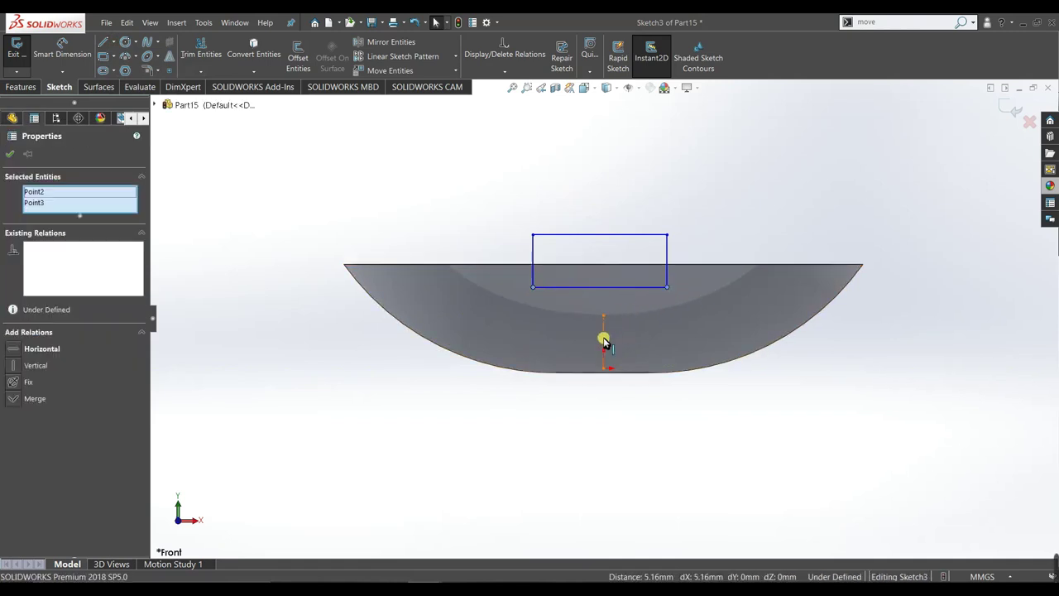
pyautogui.keyDown('ctrl'); pyautogui.click(603, 340); pyautogui.keyUp('ctrl')
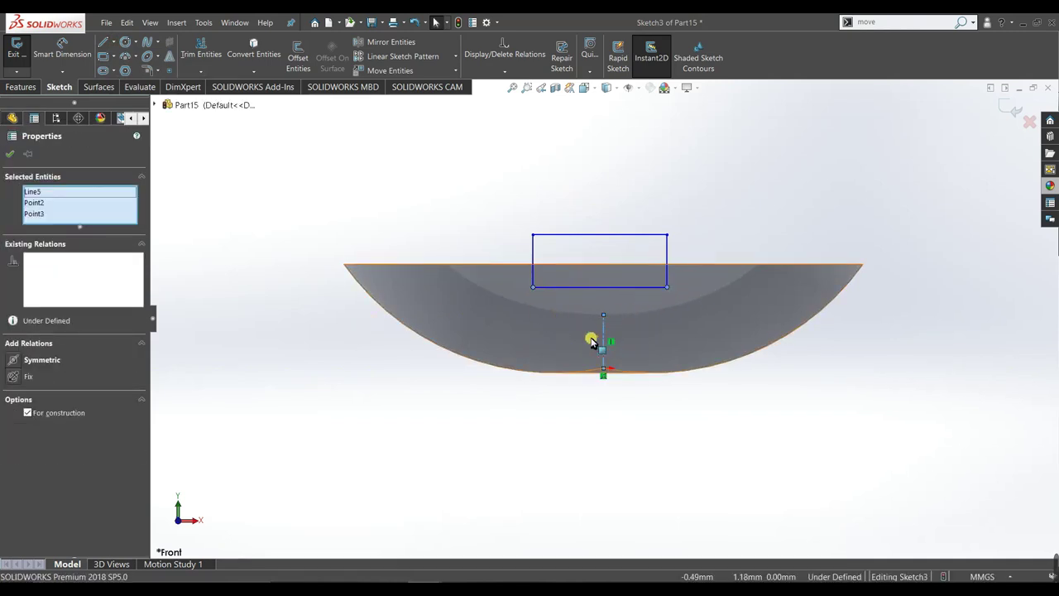
pyautogui.click(13, 361)
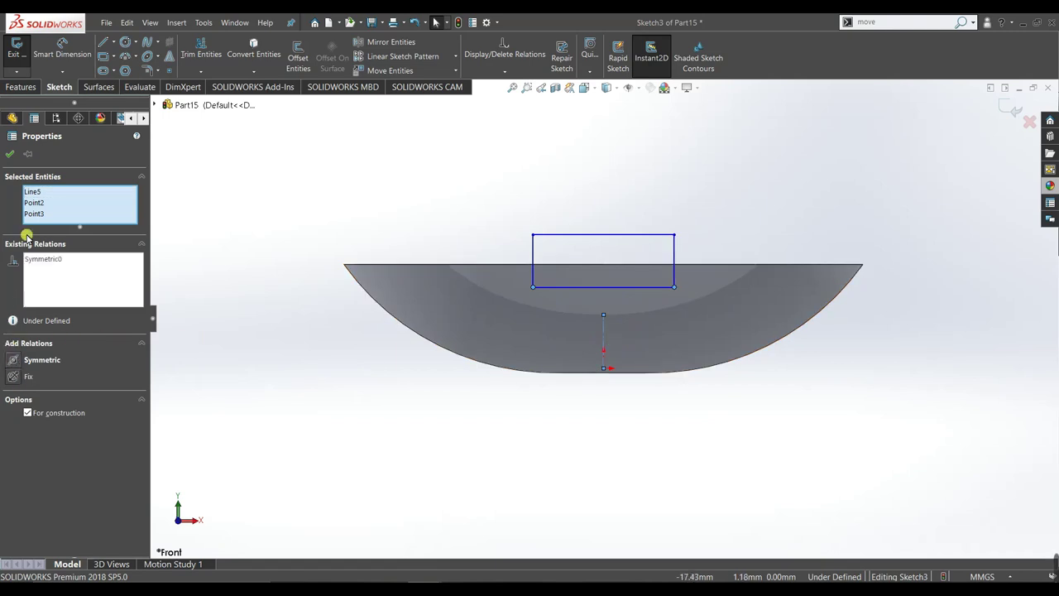
pyautogui.click(21, 155)
# Dimension the rectangle's bottom edge to 8 mm wide
pyautogui.press('d')
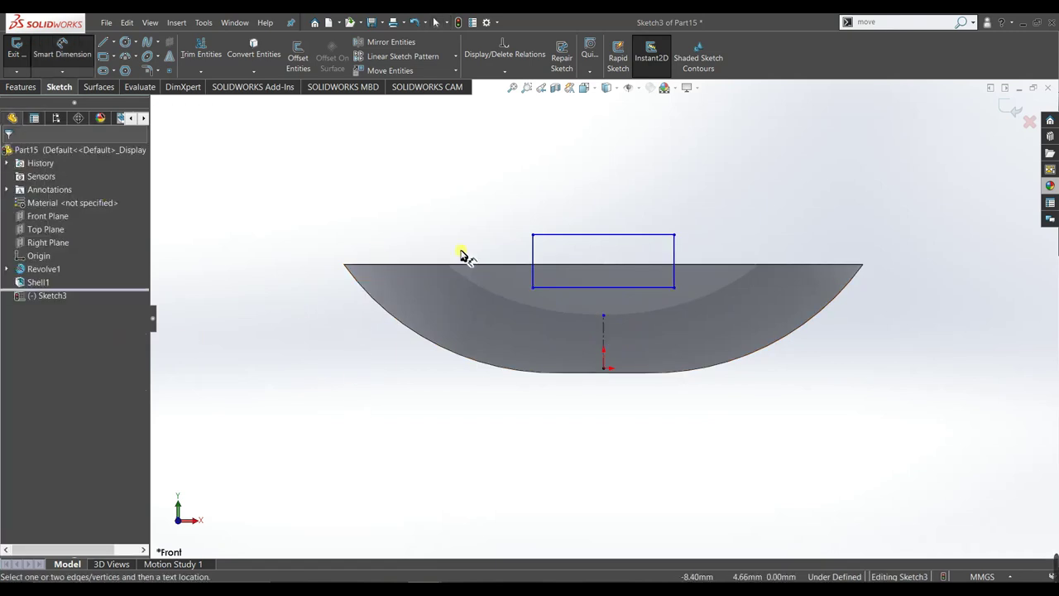
pyautogui.click(627, 289)
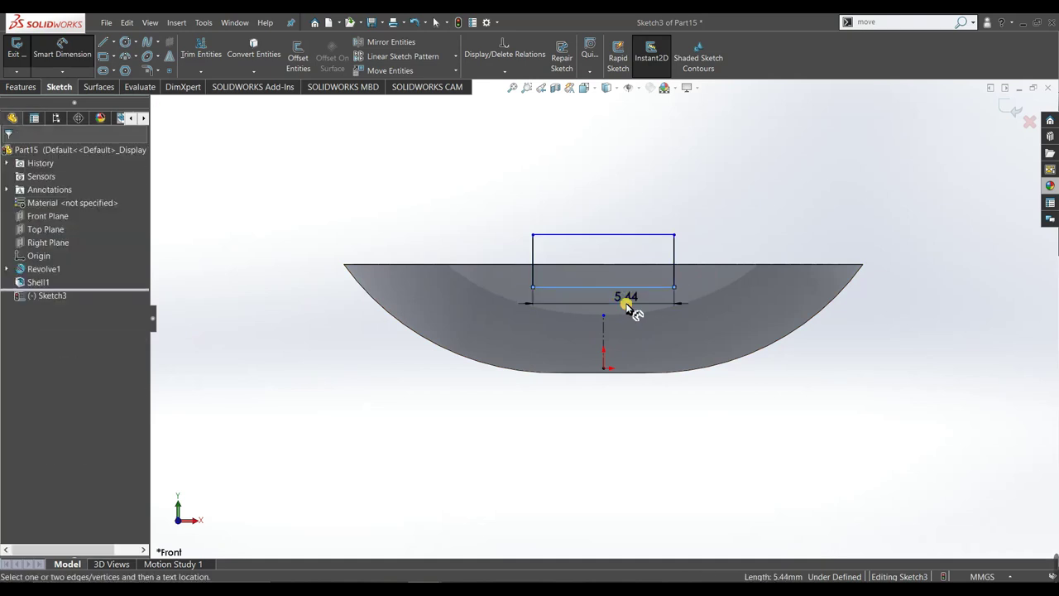
pyautogui.click(626, 308)
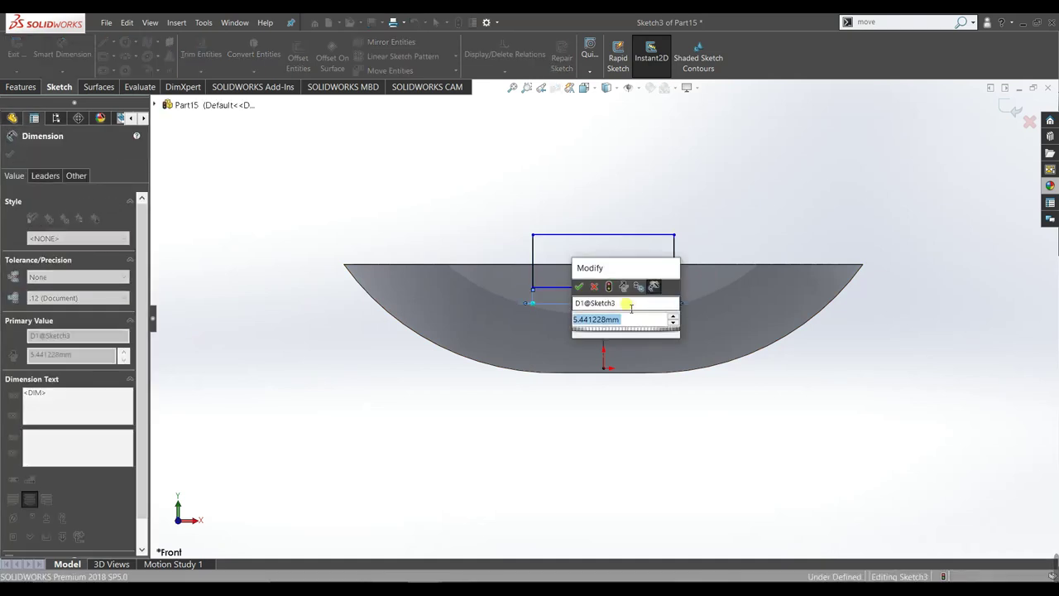
pyautogui.write('8')
pyautogui.press('Return')
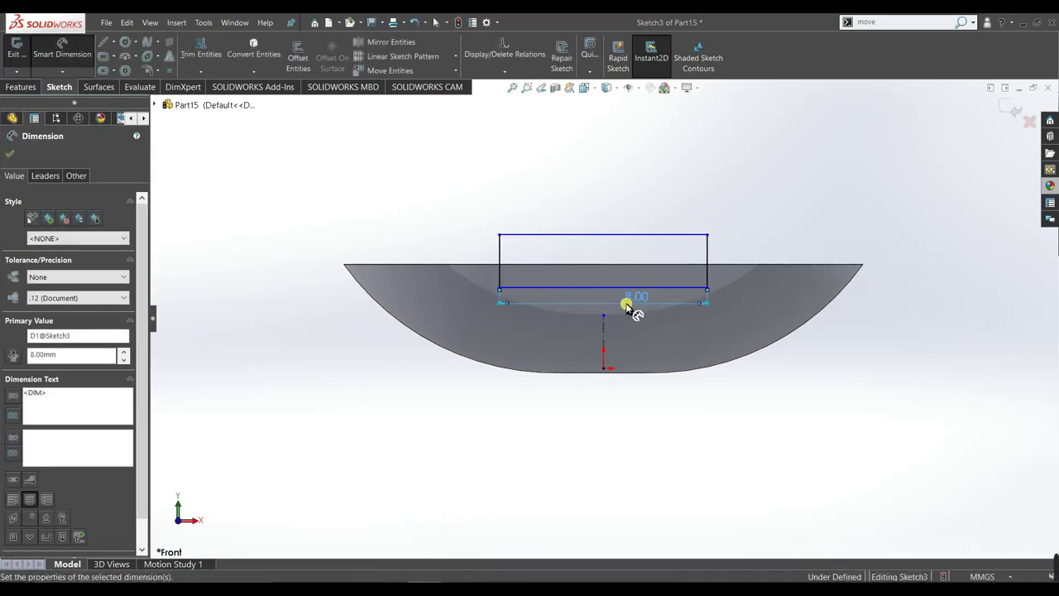
# Set the rectangle's bottom edge 3.40 mm above the bowl's bottom point
pyautogui.click(607, 367)
pyautogui.click(586, 289)
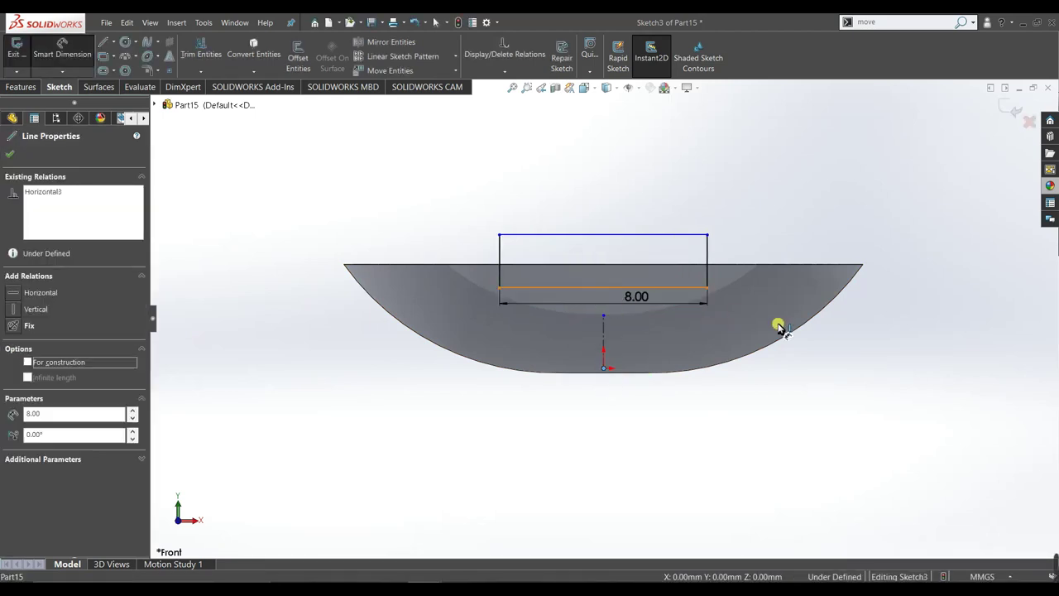
pyautogui.click(839, 331)
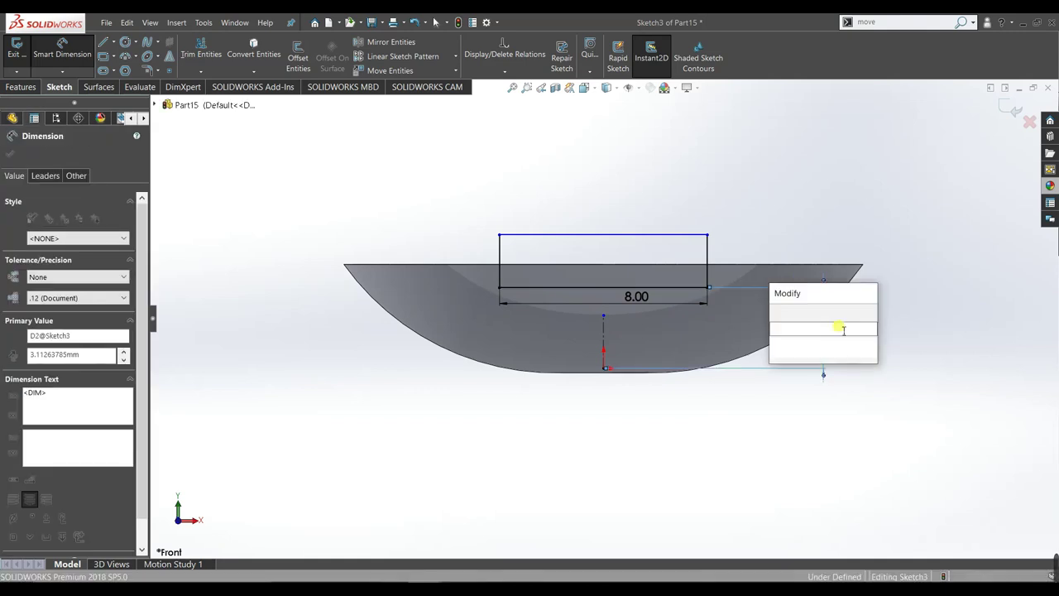
pyautogui.write('2.4')
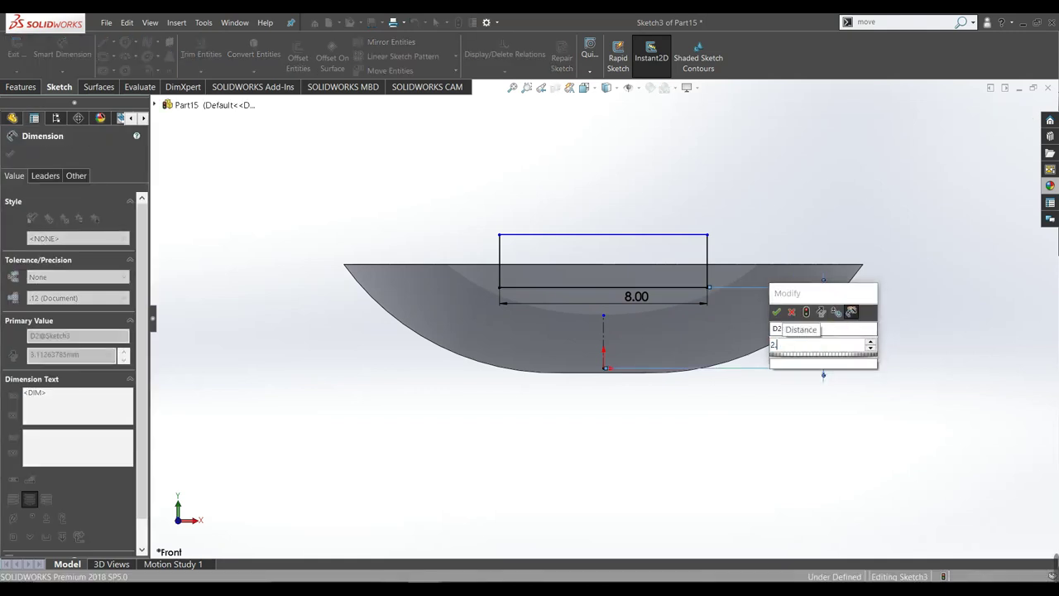
pyautogui.press('Return')
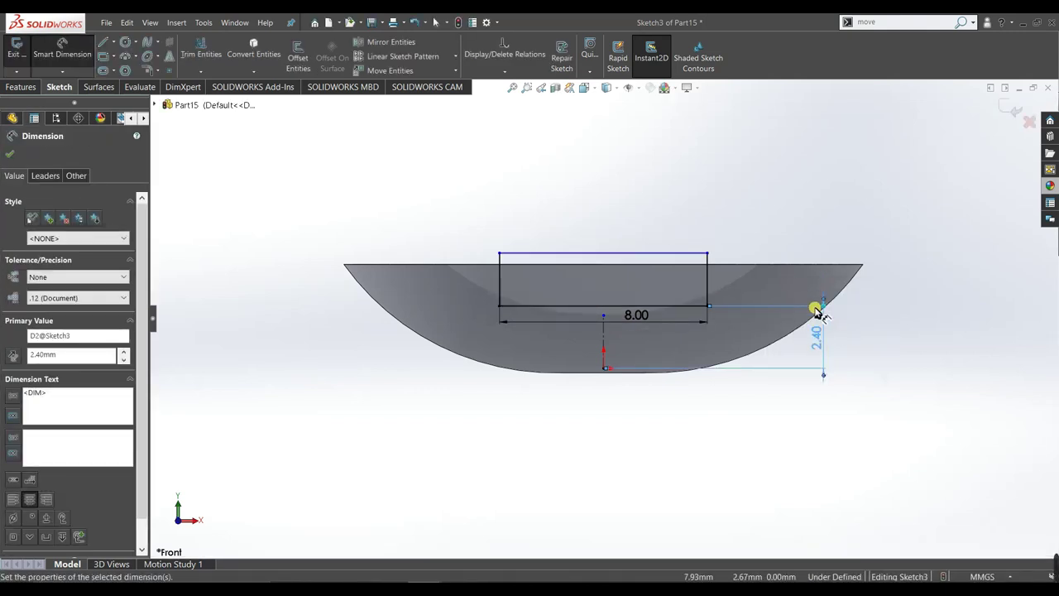
pyautogui.press('Escape')
pyautogui.doubleClick(827, 346)
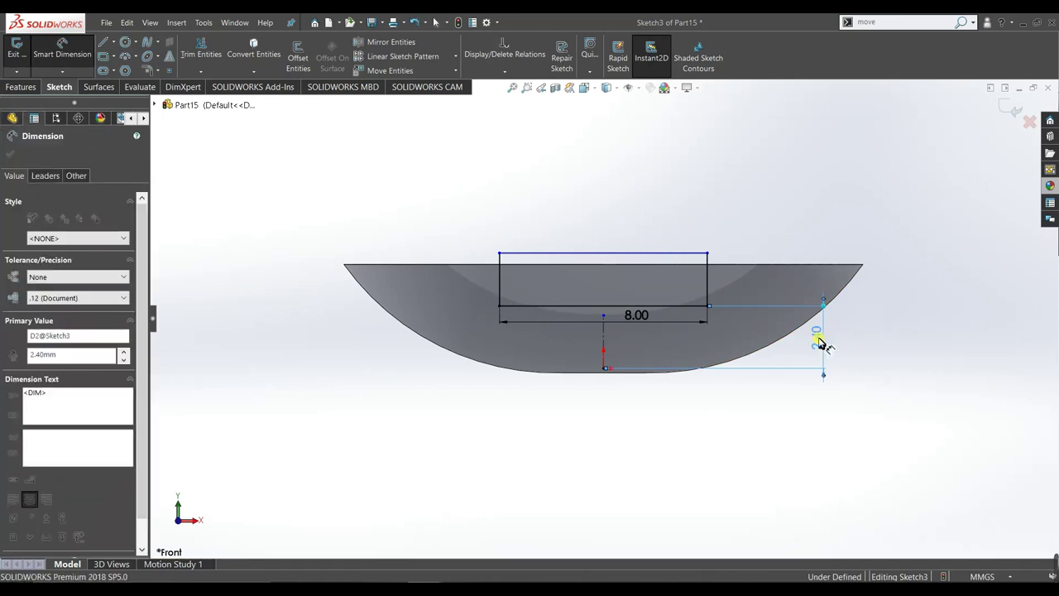
pyautogui.write('3.4')
pyautogui.press('Return')
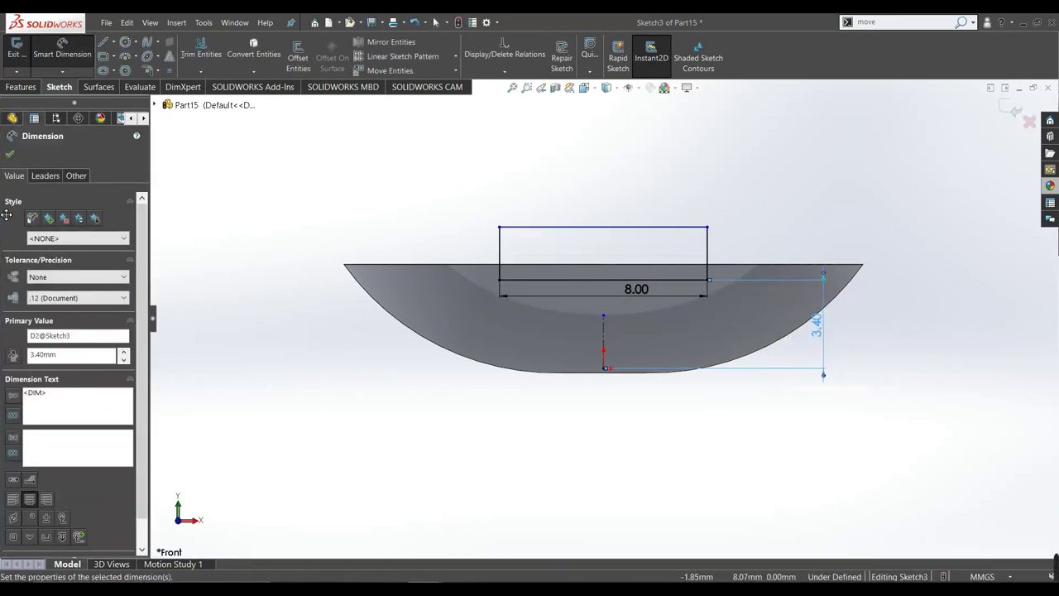
pyautogui.click(10, 154)
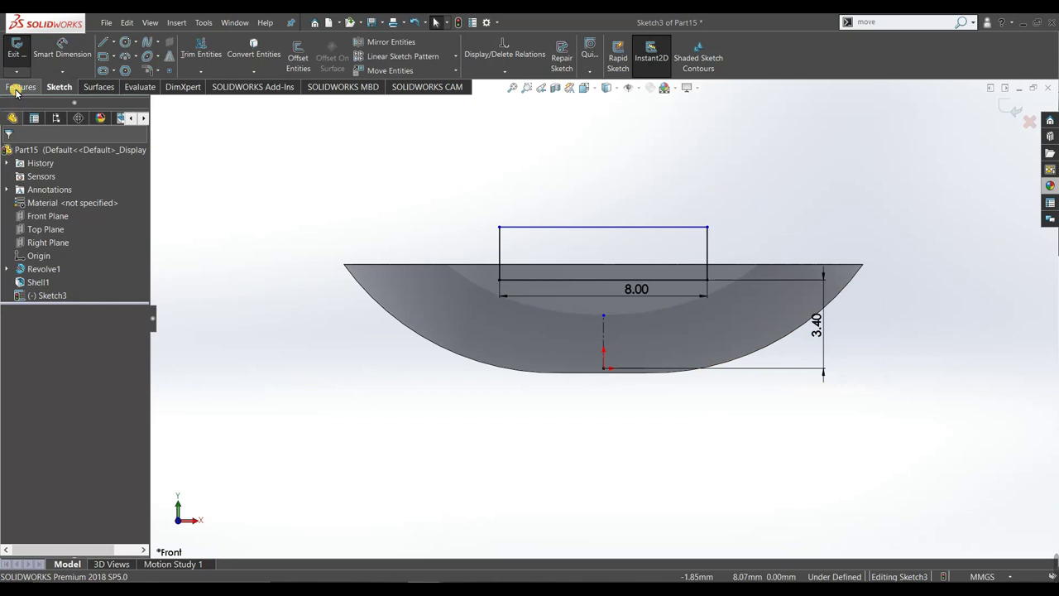
# Extrude-cut the rectangle Through All - Both, then view the part from the Left
pyautogui.click(17, 88)
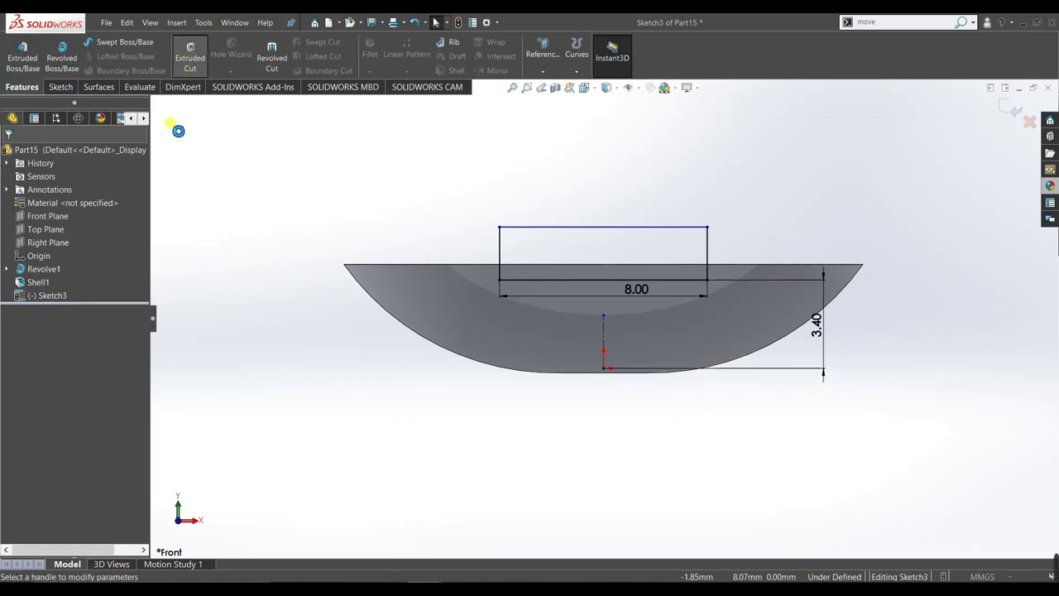
pyautogui.click(100, 237)
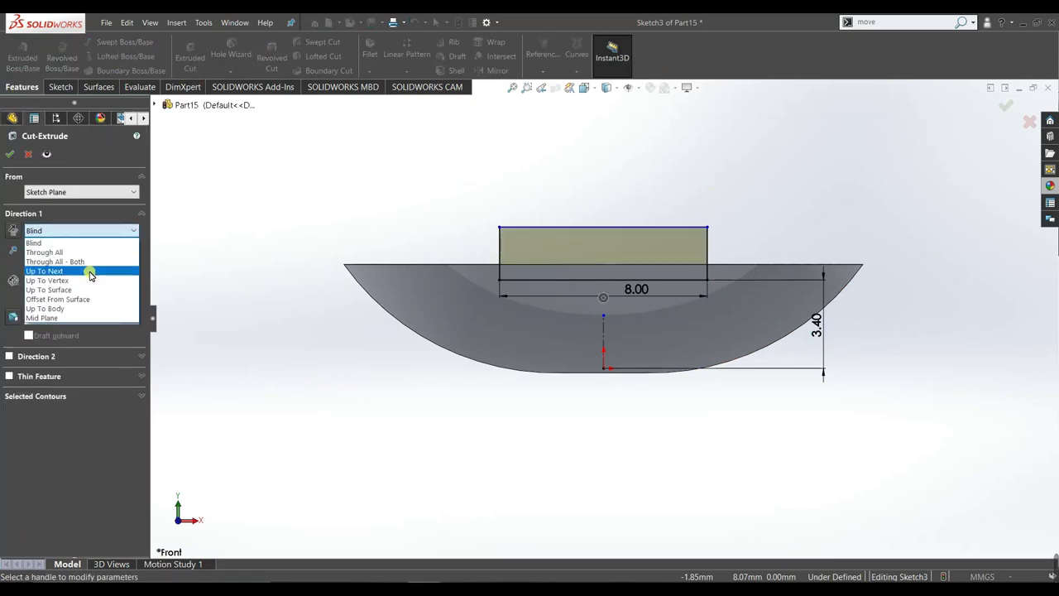
pyautogui.click(75, 258)
pyautogui.click(10, 156)
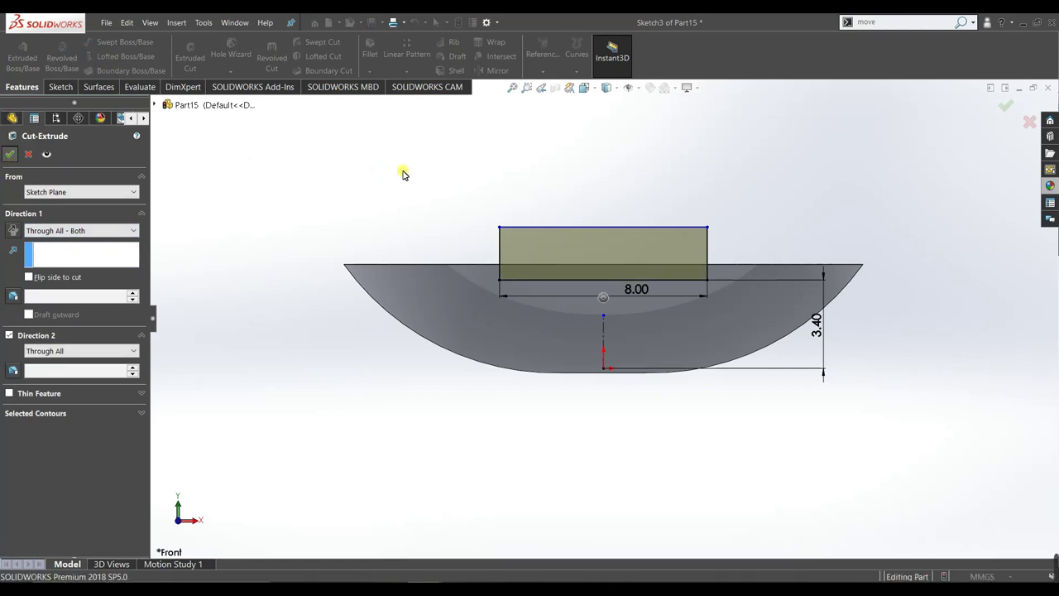
pyautogui.moveTo(409, 182)
pyautogui.mouseDown(button='middle')
pyautogui.moveTo(562, 253)
pyautogui.moveTo(535, 362)
pyautogui.mouseUp(button='middle')
pyautogui.press('space')
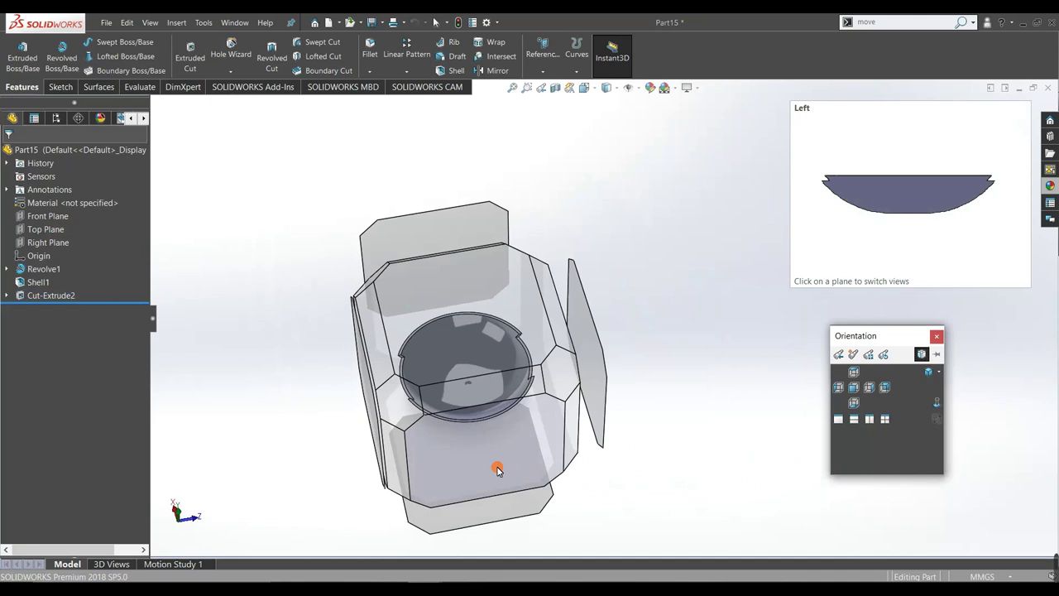
pyautogui.click(497, 468)
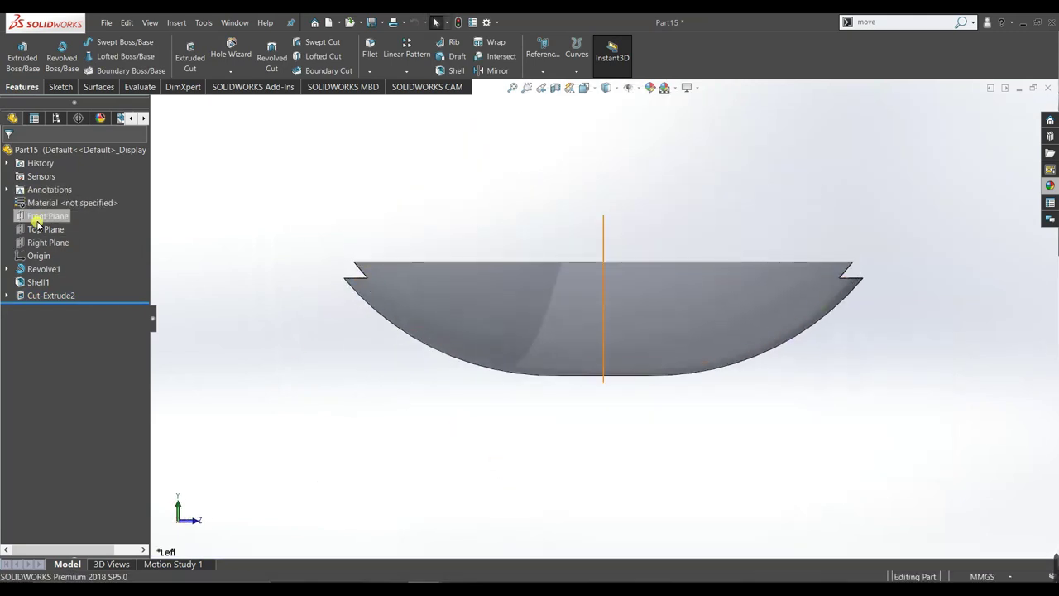
# Start a Right Plane sketch and draw a corner rectangle across the bowl's top
pyautogui.click(38, 243)
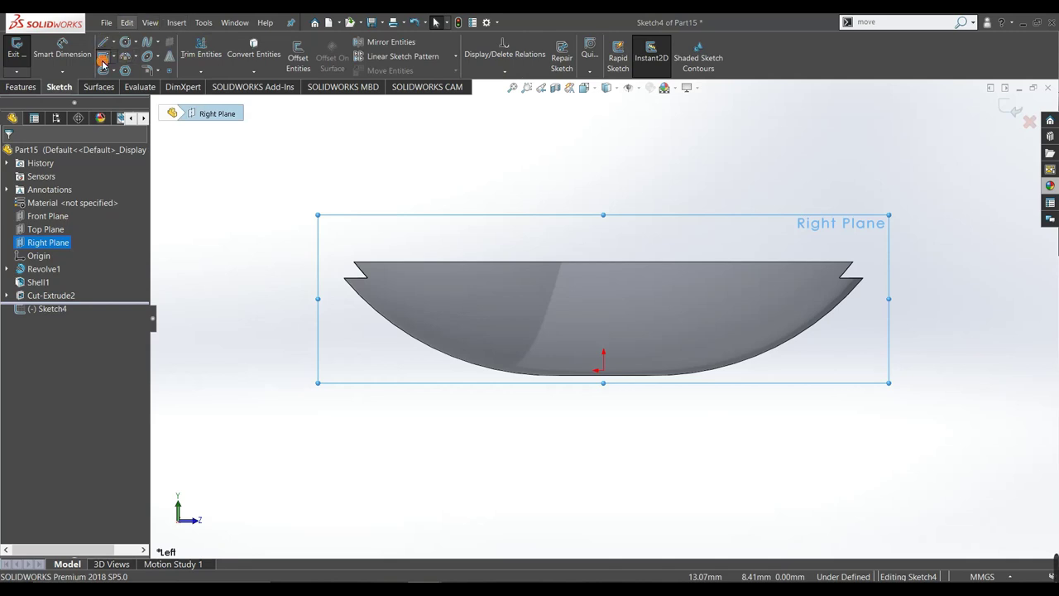
pyautogui.click(102, 59)
pyautogui.click(538, 247)
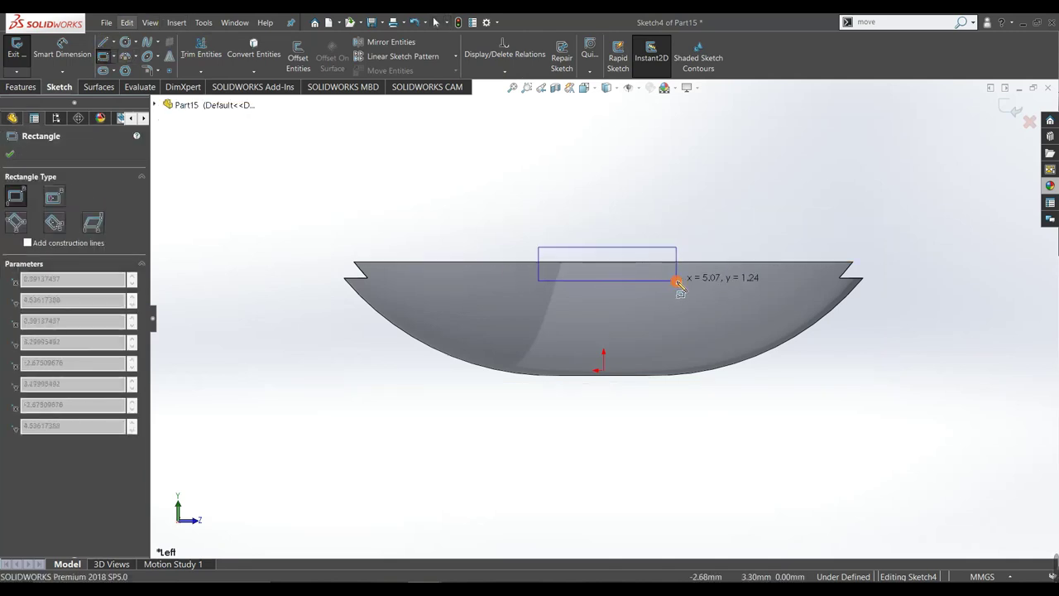
pyautogui.click(676, 280)
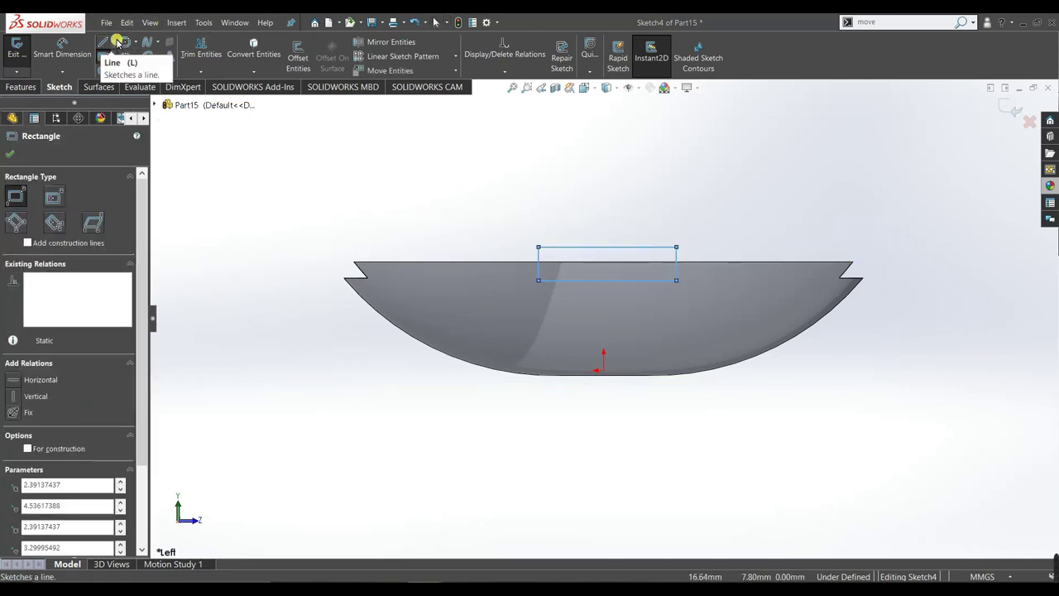
# Draw a vertical centerline from the origin and make the rectangle's bottom corners symmetric about it
pyautogui.click(115, 42)
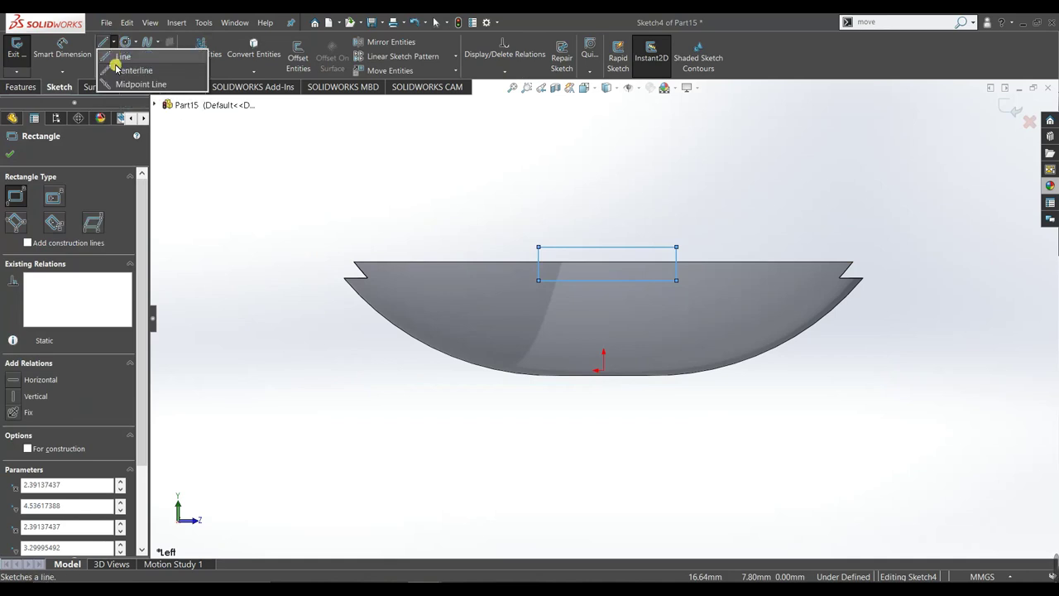
pyautogui.click(116, 69)
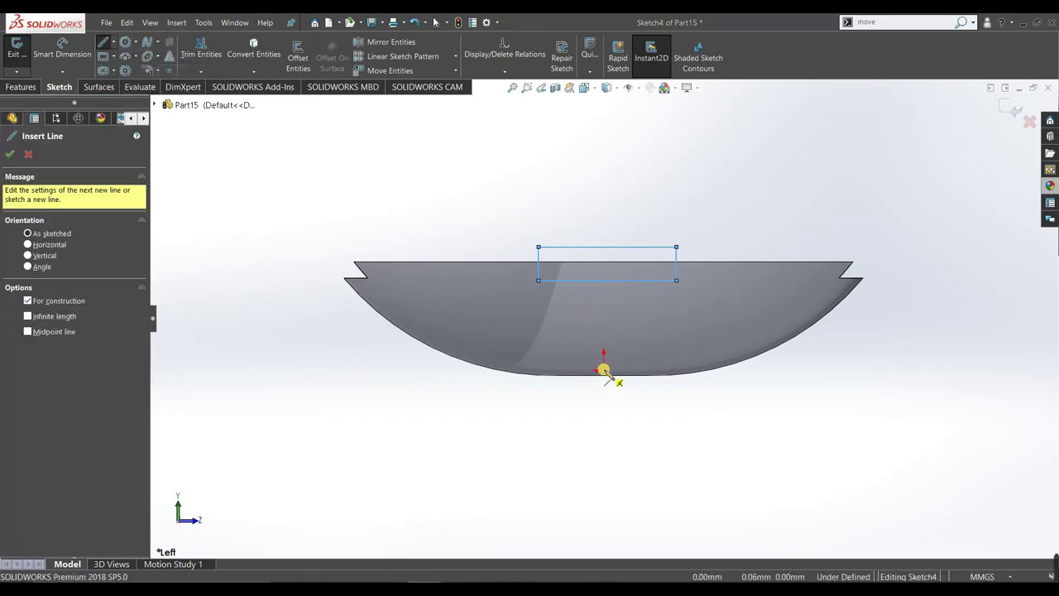
pyautogui.click(604, 370)
pyautogui.click(603, 296)
pyautogui.rightClick(423, 430)
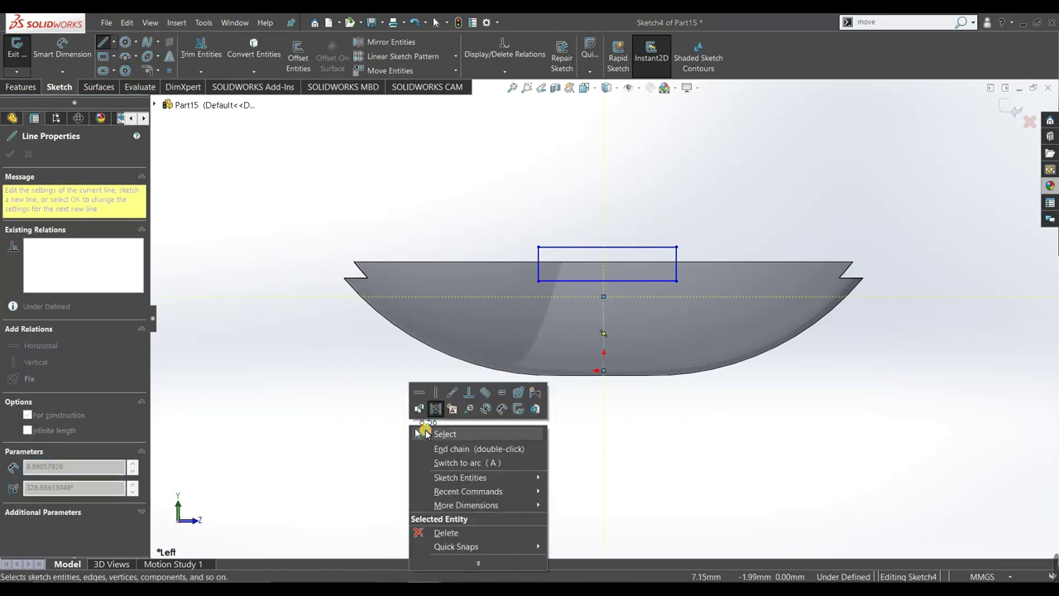
pyautogui.click(423, 431)
pyautogui.click(539, 280)
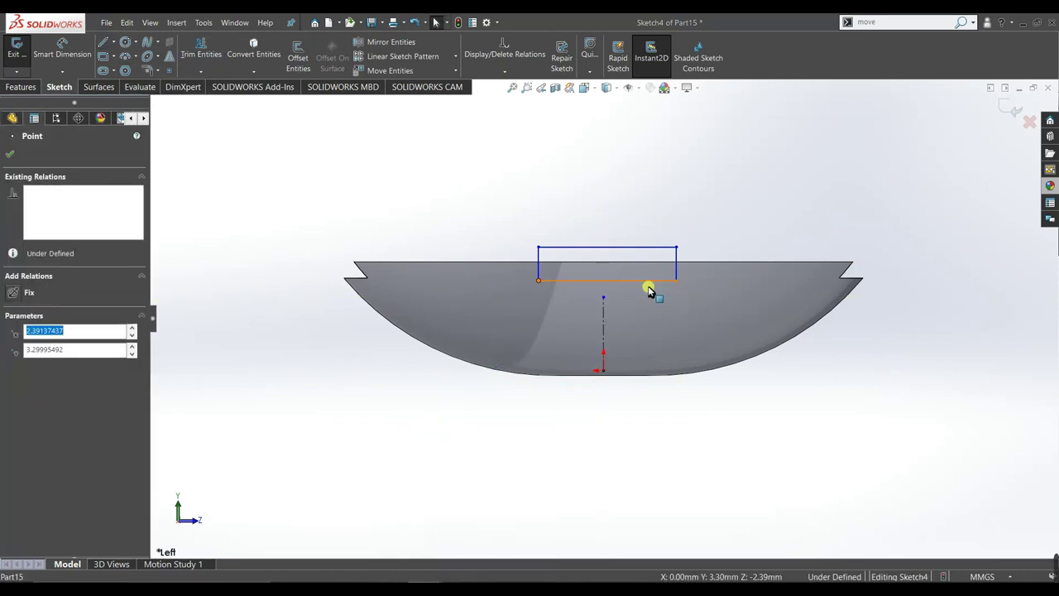
pyautogui.keyDown('ctrl'); pyautogui.click(676, 281); pyautogui.keyUp('ctrl')
pyautogui.keyDown('ctrl'); pyautogui.click(604, 333); pyautogui.keyUp('ctrl')
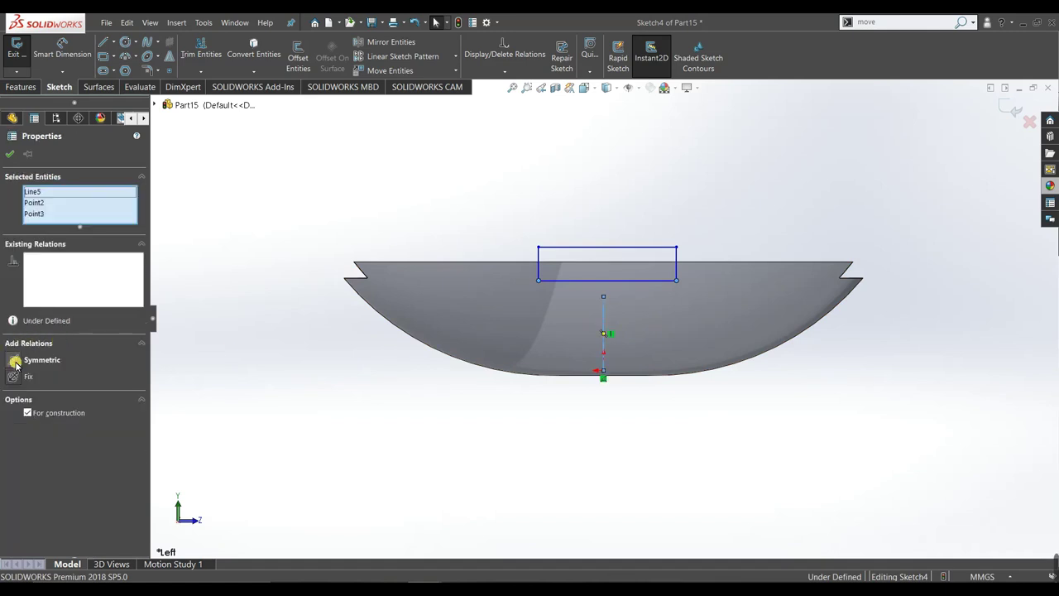
pyautogui.click(15, 362)
# Dimension the rectangle 8 mm wide and 3.40 mm above the bowl's bottom
pyautogui.press('d')
pyautogui.click(643, 282)
pyautogui.click(644, 305)
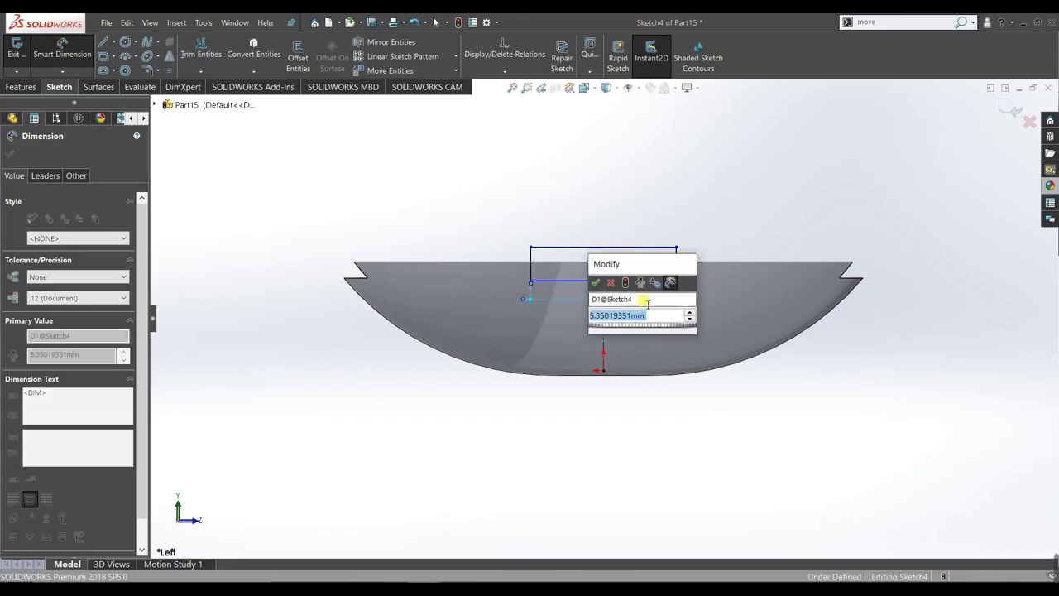
pyautogui.write('8')
pyautogui.press('Return')
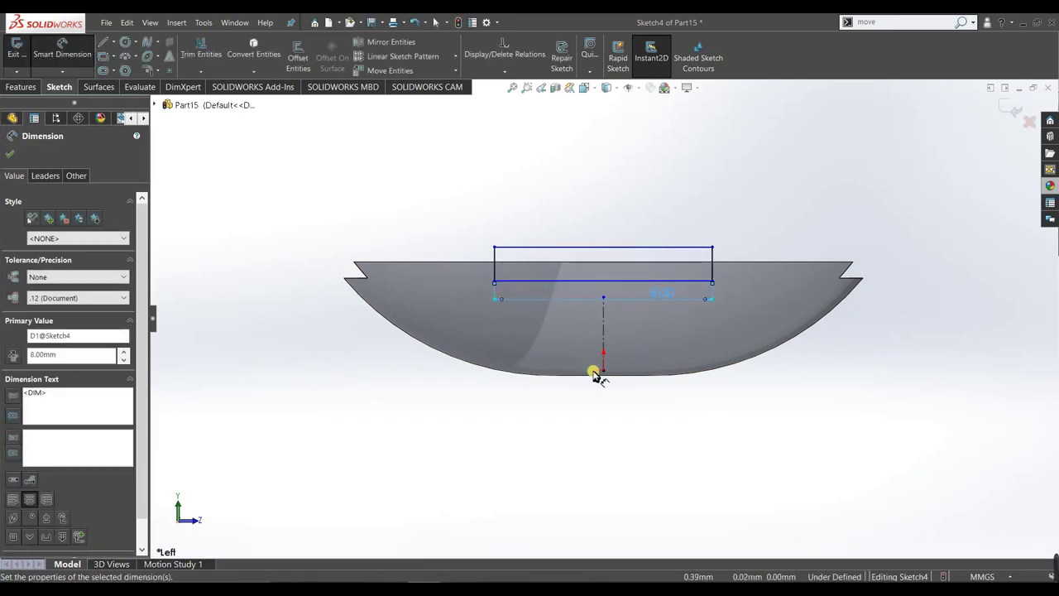
pyautogui.click(610, 369)
pyautogui.click(626, 280)
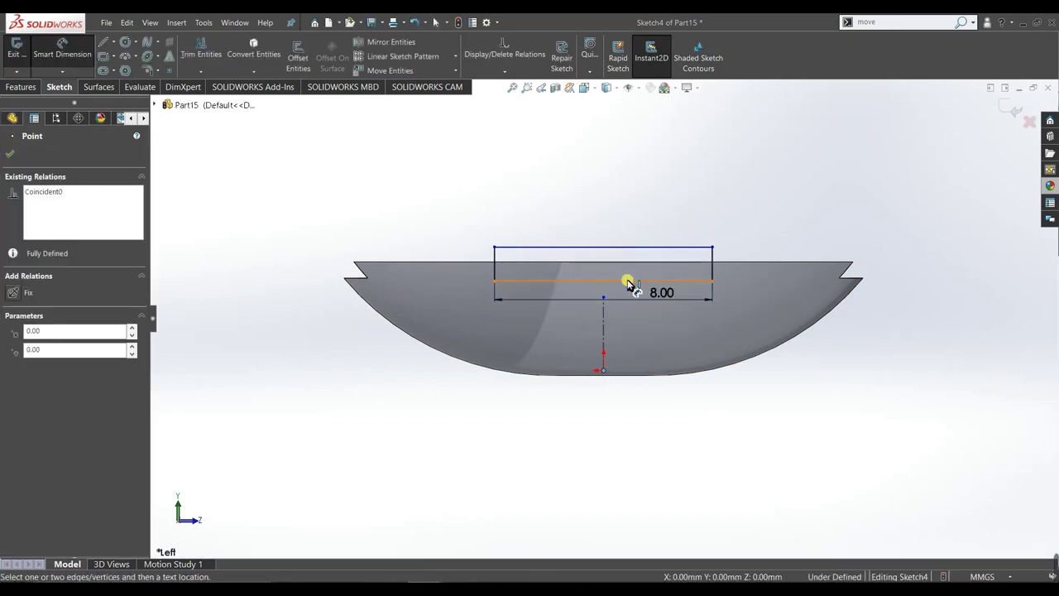
pyautogui.click(884, 326)
pyautogui.press('Return')
pyautogui.press('Escape')
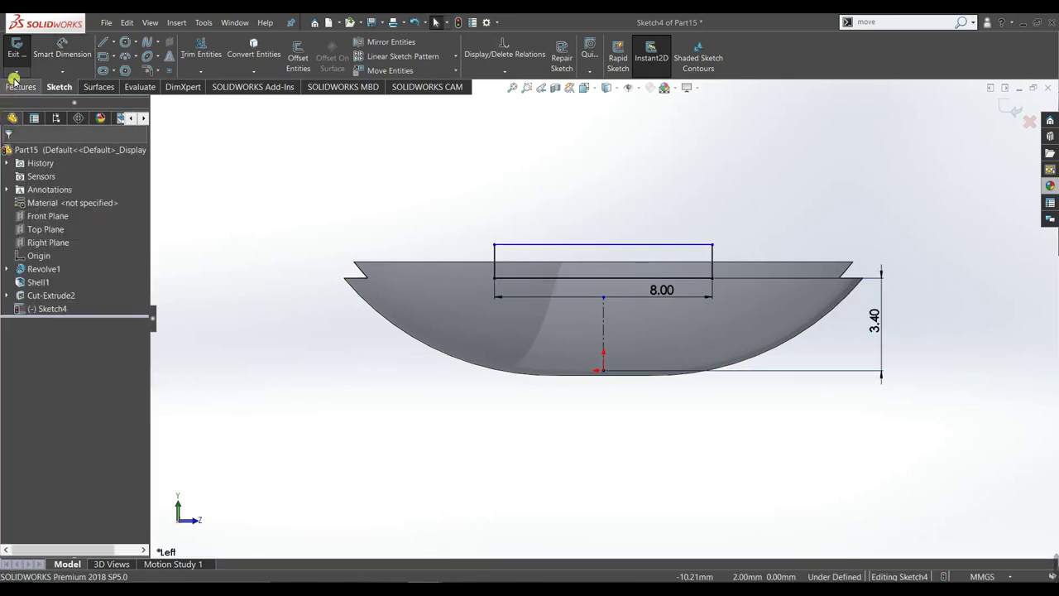
# Extrude-cut the Right Plane rectangle Through All - Both to notch the rim crosswise
pyautogui.click(17, 88)
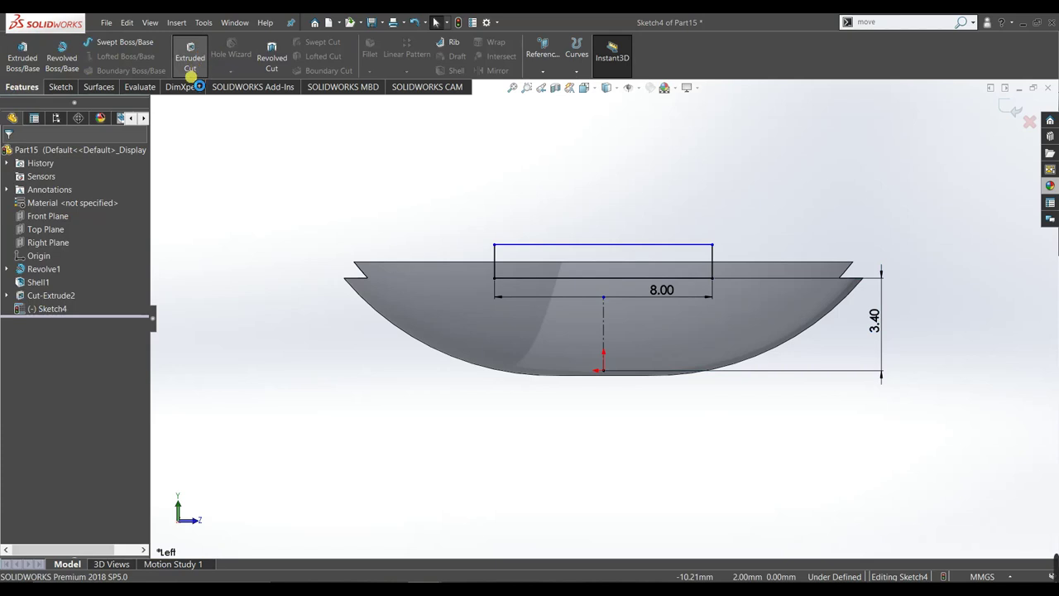
pyautogui.click(104, 230)
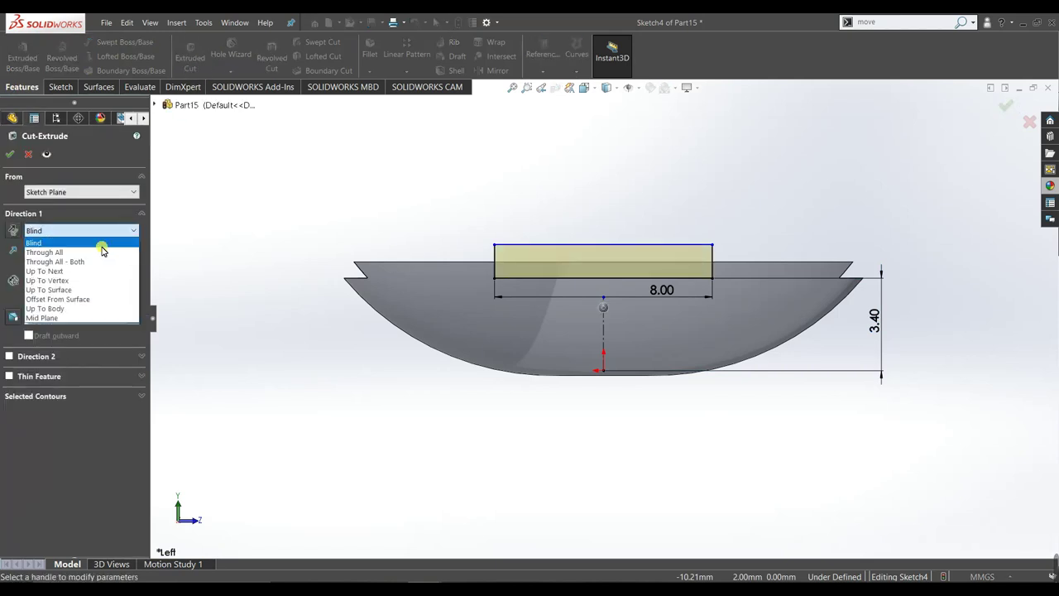
pyautogui.click(103, 262)
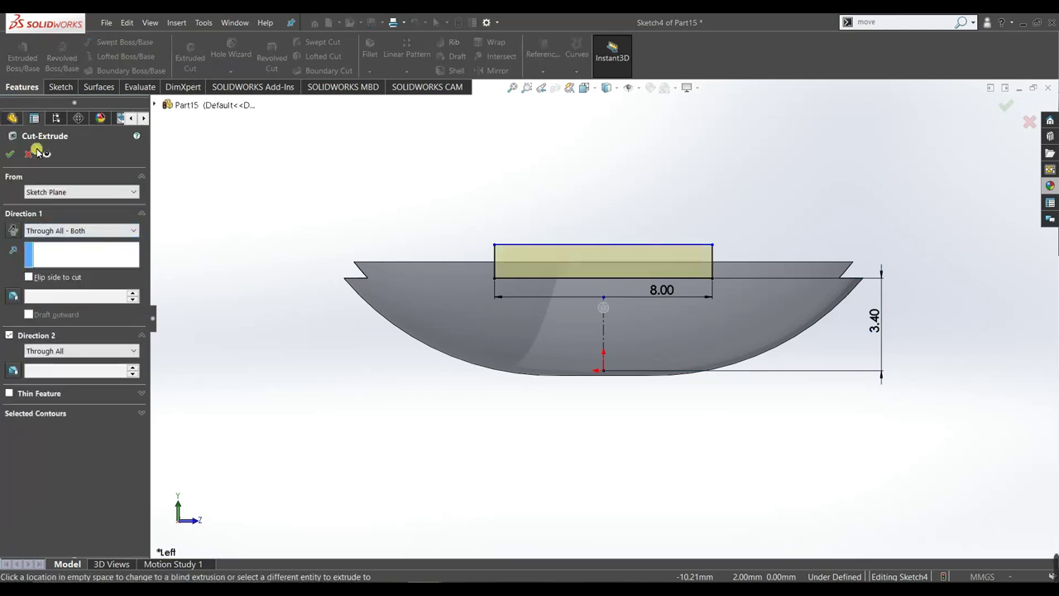
pyautogui.click(9, 154)
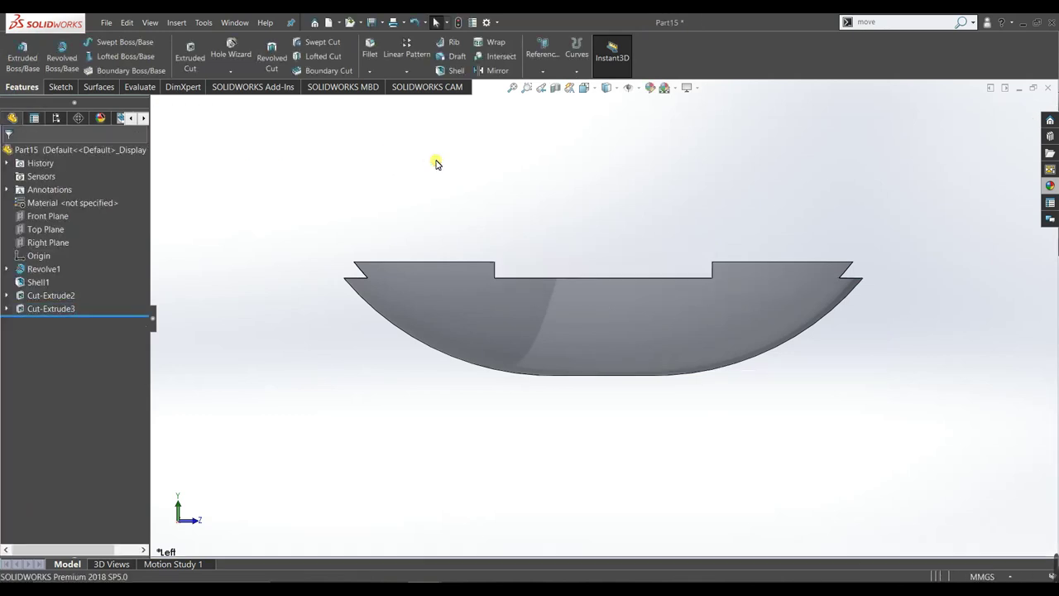
pyautogui.moveTo(441, 185)
pyautogui.mouseDown(button='middle')
pyautogui.moveTo(455, 355)
pyautogui.moveTo(460, 269)
pyautogui.moveTo(497, 179)
pyautogui.moveTo(648, 142)
pyautogui.moveTo(724, 274)
pyautogui.moveTo(687, 449)
pyautogui.moveTo(690, 369)
pyautogui.moveTo(833, 146)
pyautogui.moveTo(808, 289)
pyautogui.moveTo(709, 425)
pyautogui.mouseUp(button='middle')
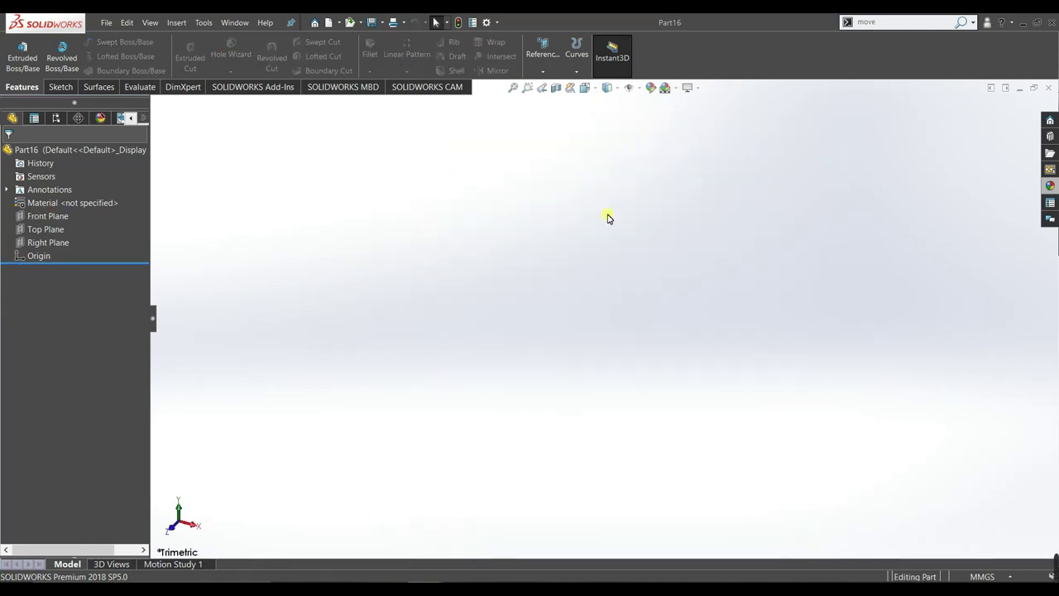
# Sketch a hexagon centred on the origin on the Front Plane
pyautogui.click(64, 217)
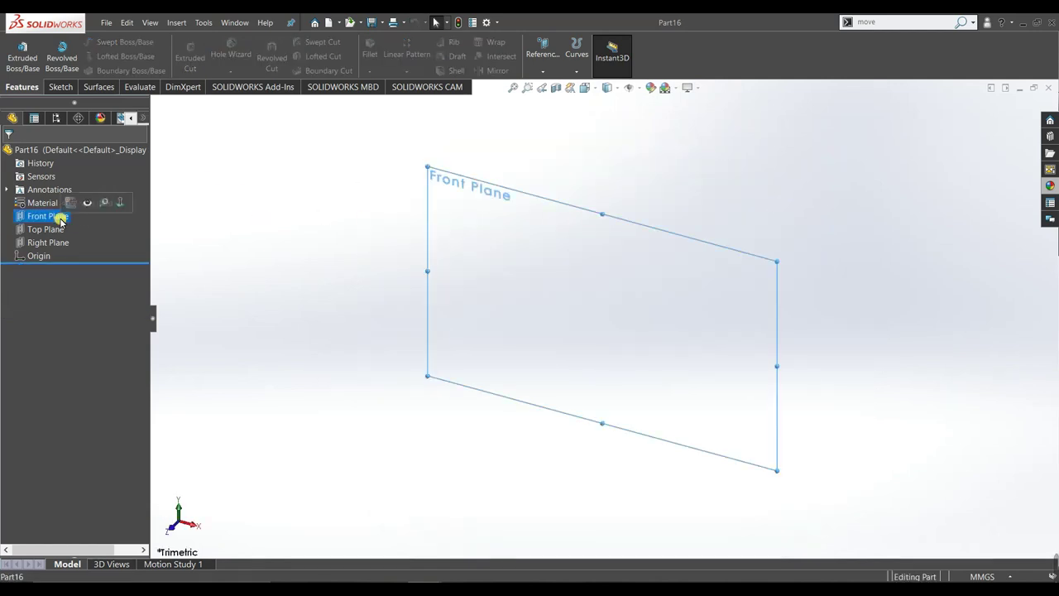
pyautogui.click(66, 206)
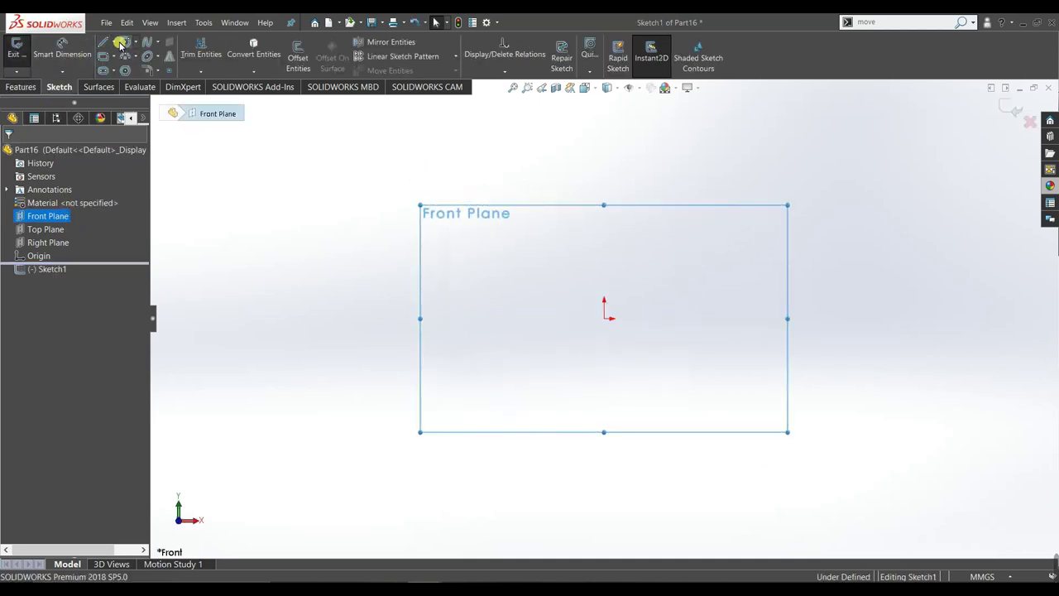
pyautogui.click(122, 71)
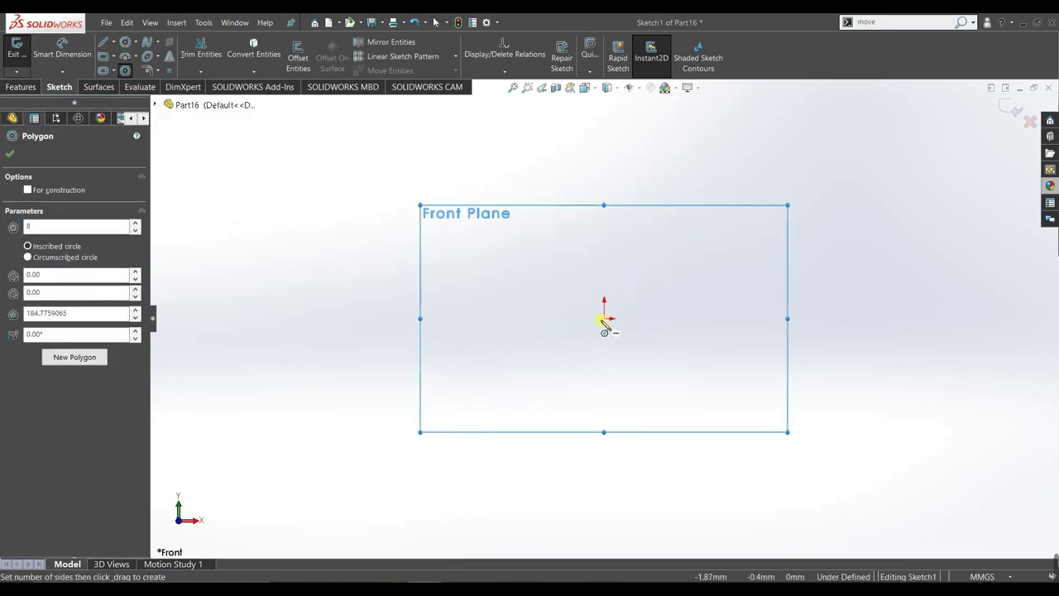
pyautogui.moveTo(604, 317)
pyautogui.mouseDown()
pyautogui.moveTo(629, 362)
pyautogui.moveTo(623, 374)
pyautogui.mouseUp()
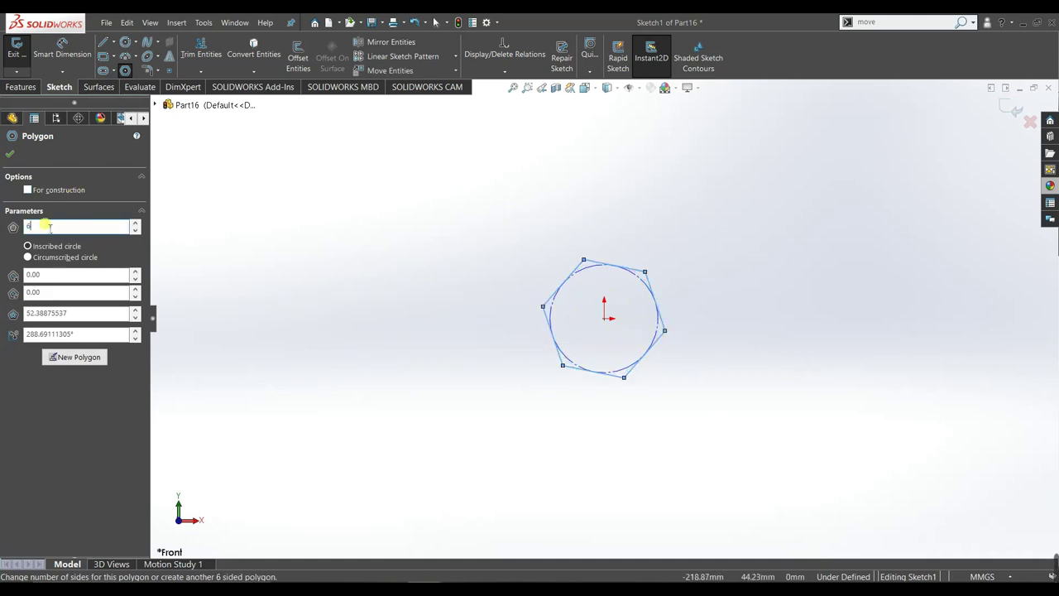
pyautogui.click(13, 155)
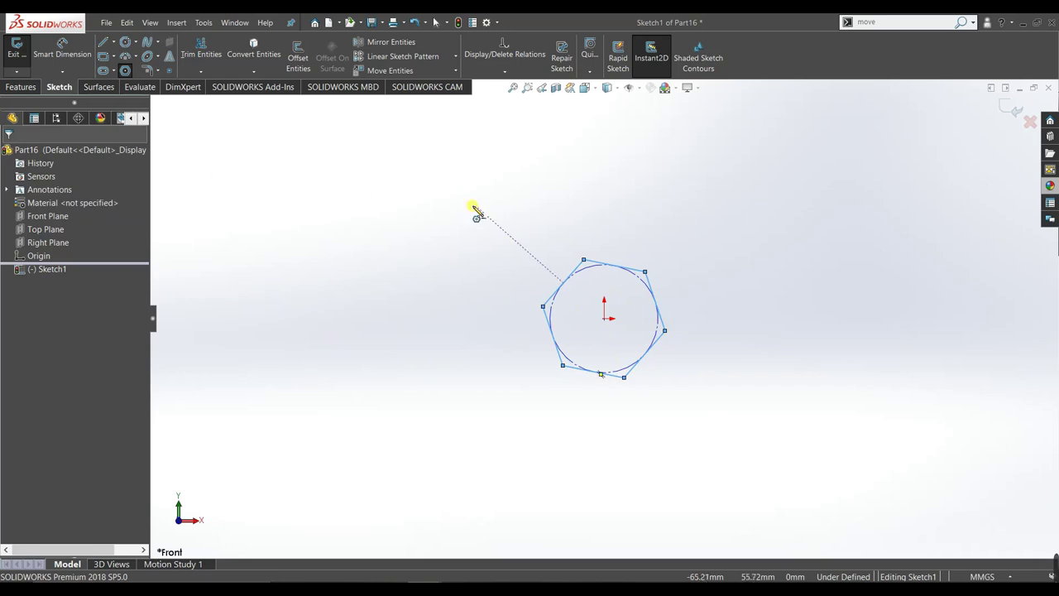
# Dimension the hexagon's inscribed construction circle to a 10 mm diameter
pyautogui.press('Escape')
pyautogui.press('d')
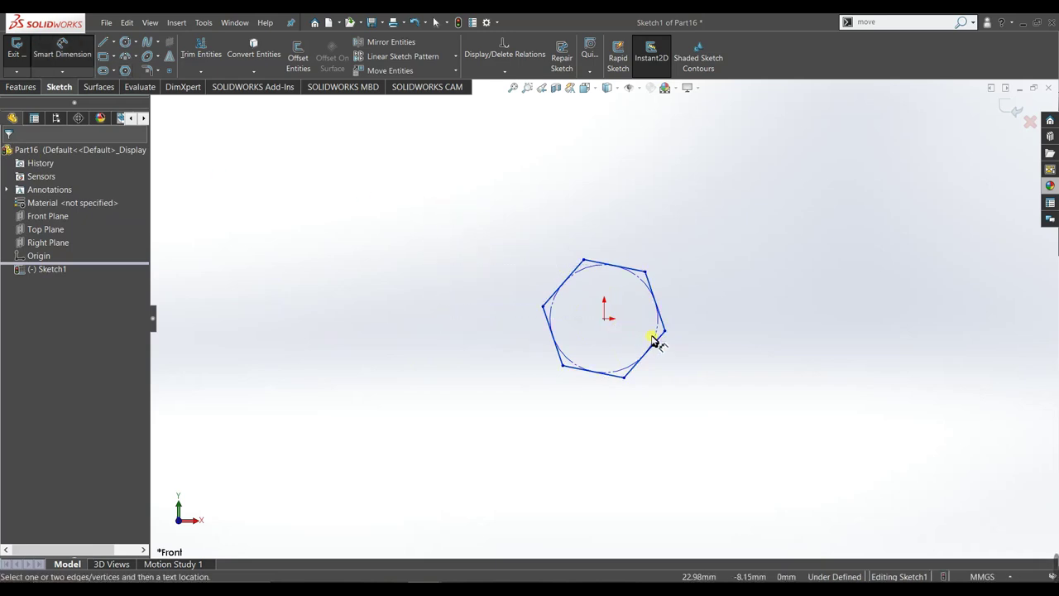
pyautogui.click(656, 335)
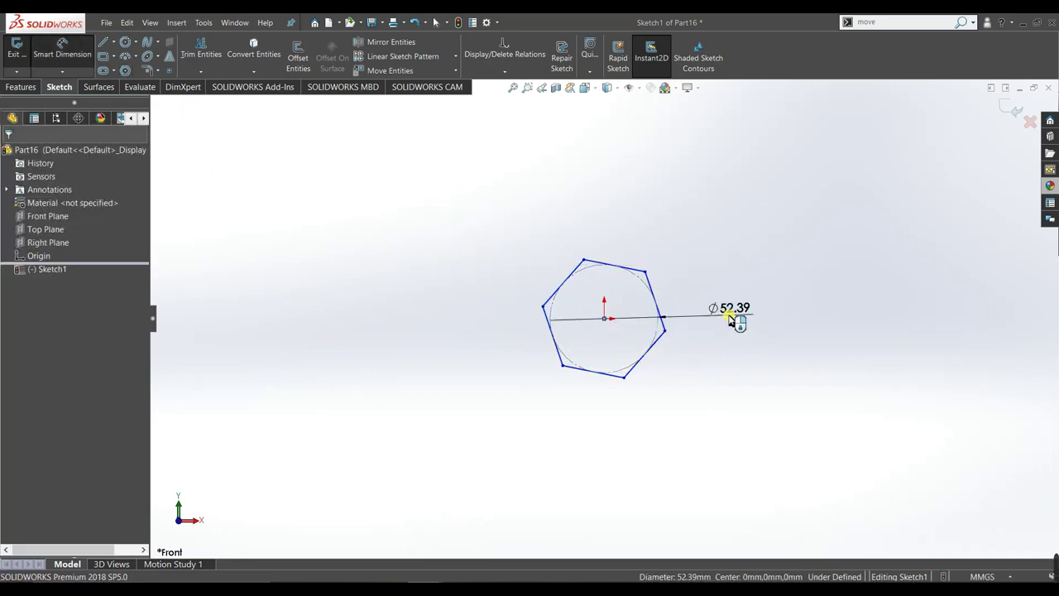
pyautogui.click(738, 321)
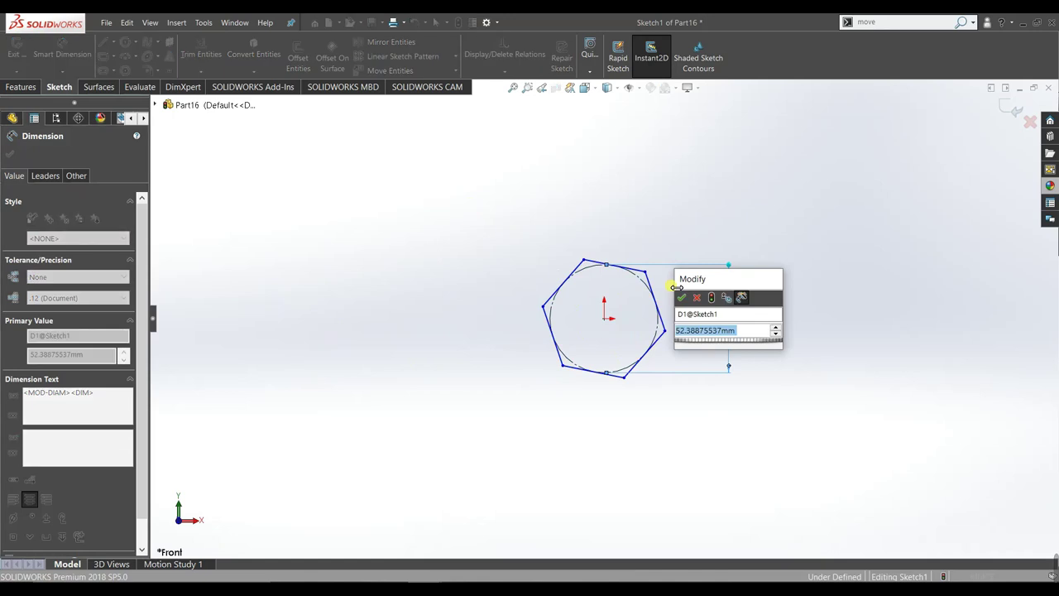
pyautogui.write('10')
pyautogui.press('Return')
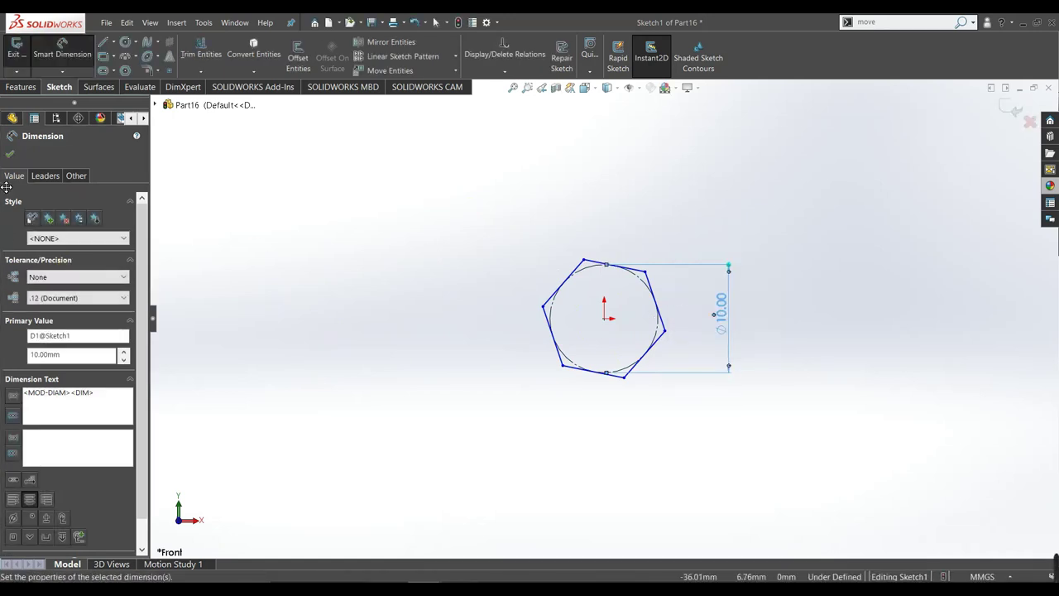
pyautogui.click(6, 157)
pyautogui.click(20, 87)
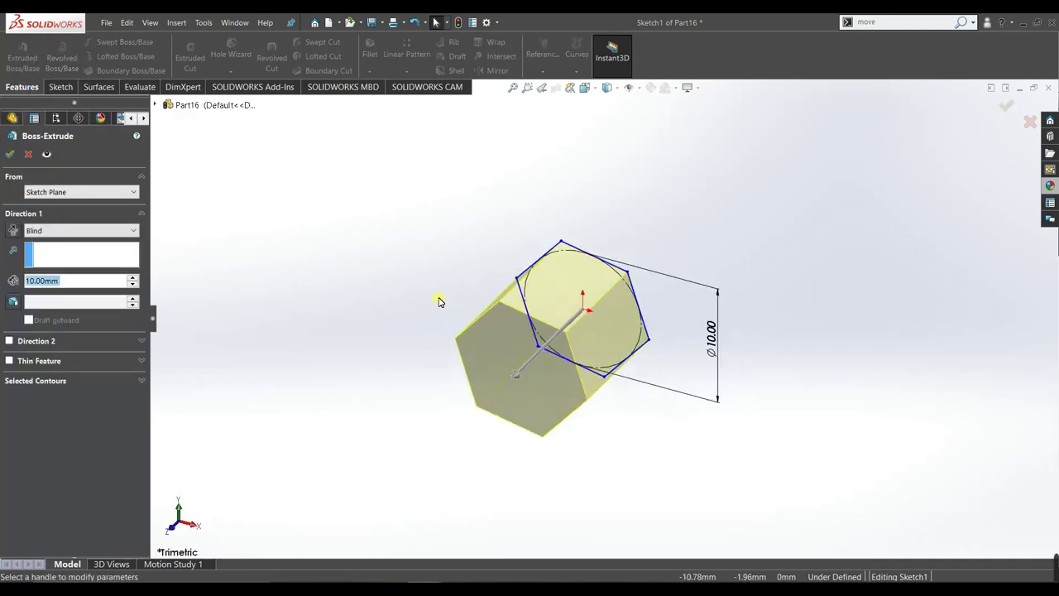
# Extrude the hexagon 4 mm deep and select its front face
pyautogui.write('4')
pyautogui.press('Return')
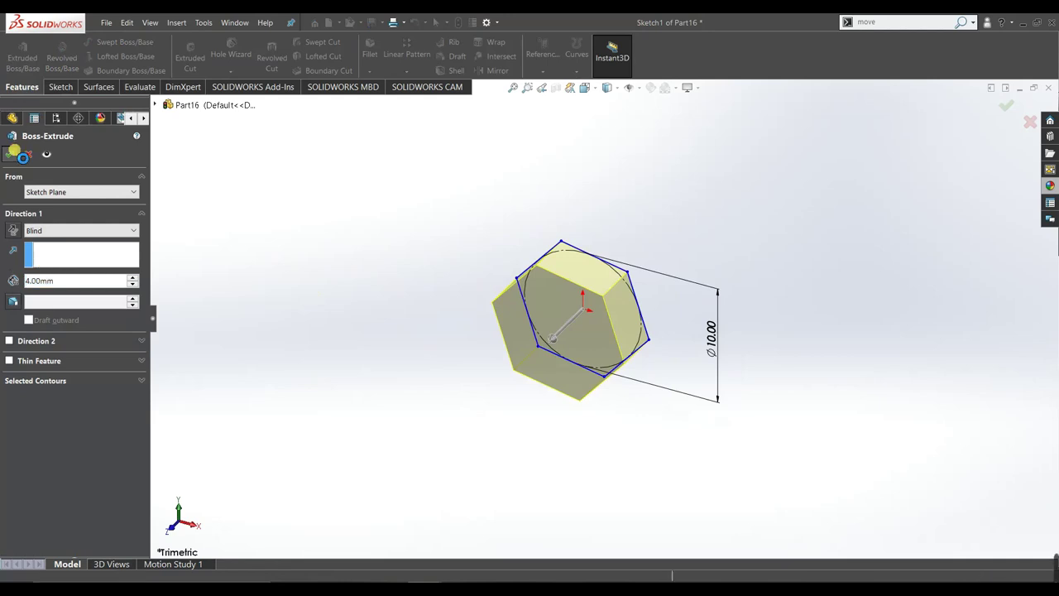
pyautogui.click(10, 154)
pyautogui.moveTo(460, 229)
pyautogui.mouseDown(button='middle')
pyautogui.moveTo(600, 281)
pyautogui.moveTo(650, 350)
pyautogui.mouseUp(button='middle')
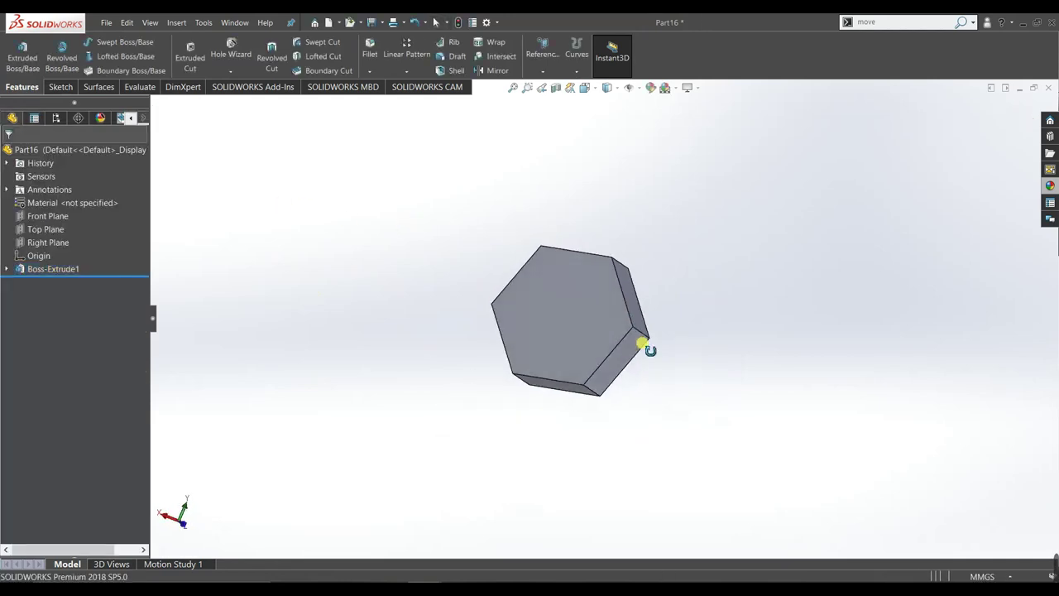
pyautogui.click(549, 323)
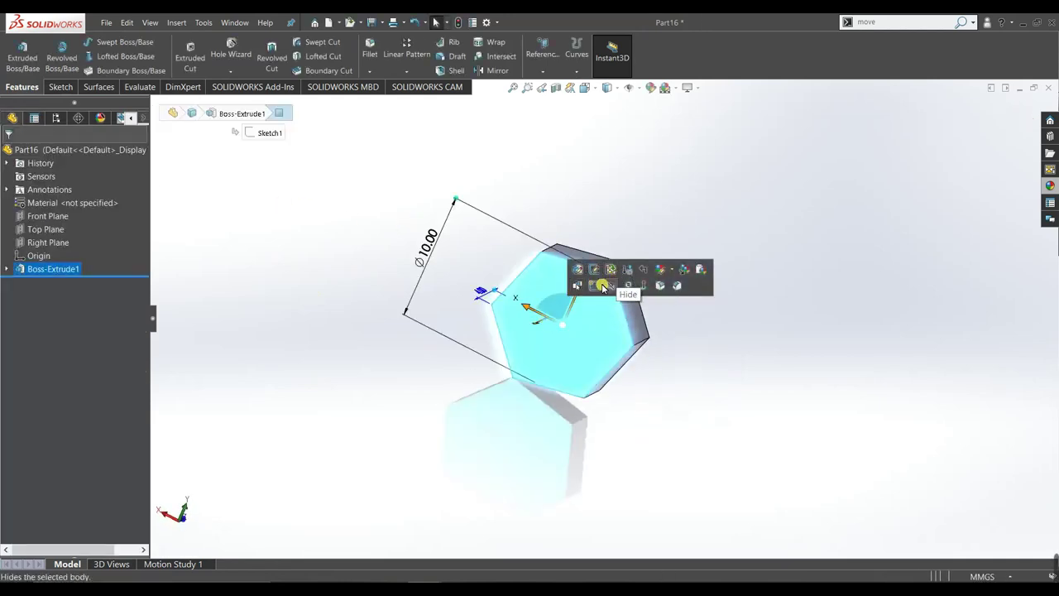
# Sketch on the hexagon face and convert Sketch1's 10 mm circle into it
pyautogui.click(577, 285)
pyautogui.press('space')
pyautogui.click(430, 368)
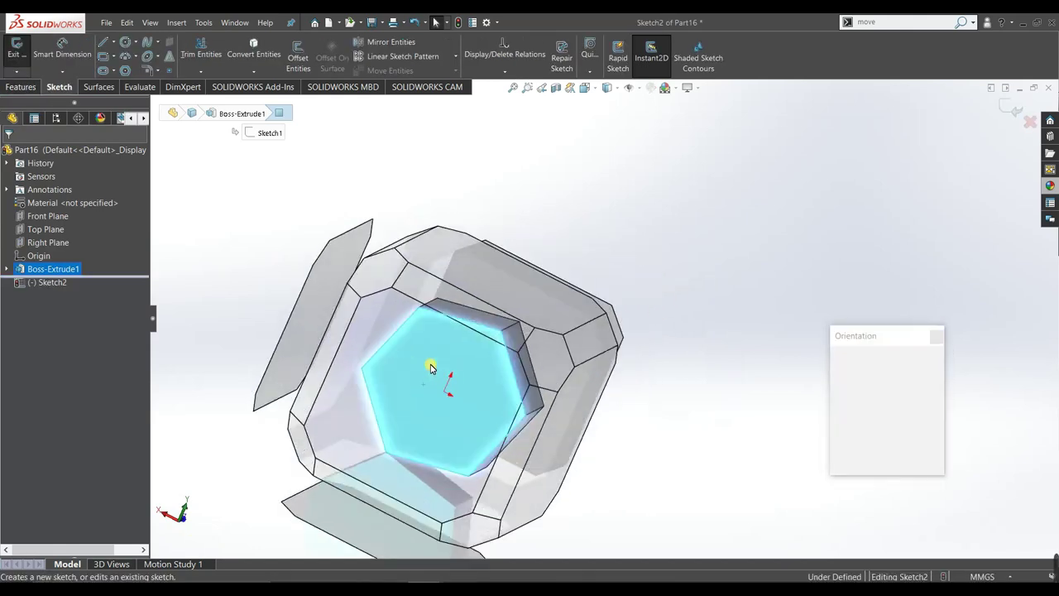
pyautogui.click(7, 268)
pyautogui.click(48, 282)
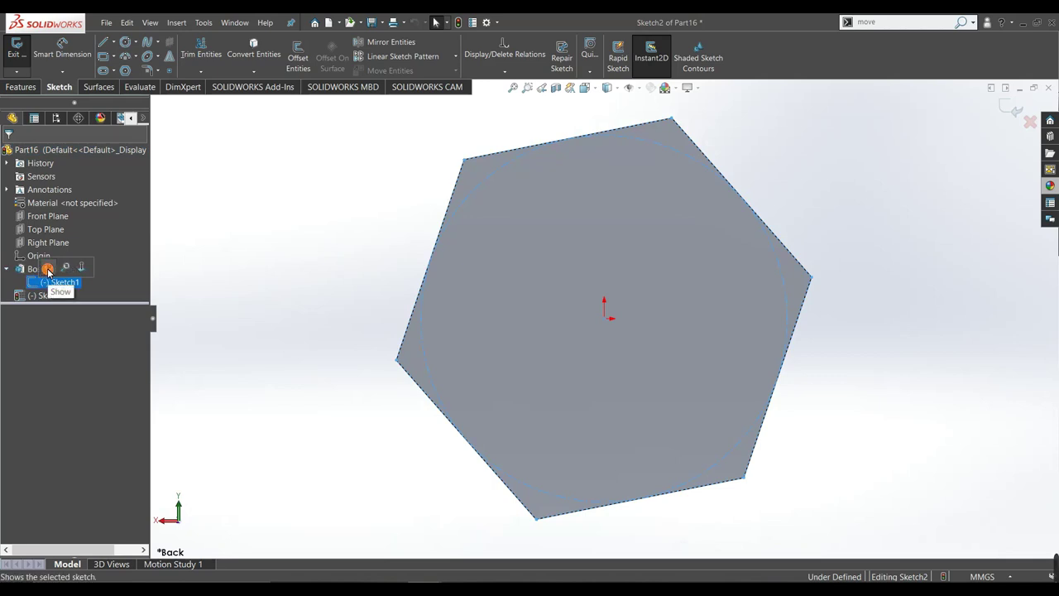
pyautogui.click(48, 269)
pyautogui.click(495, 178)
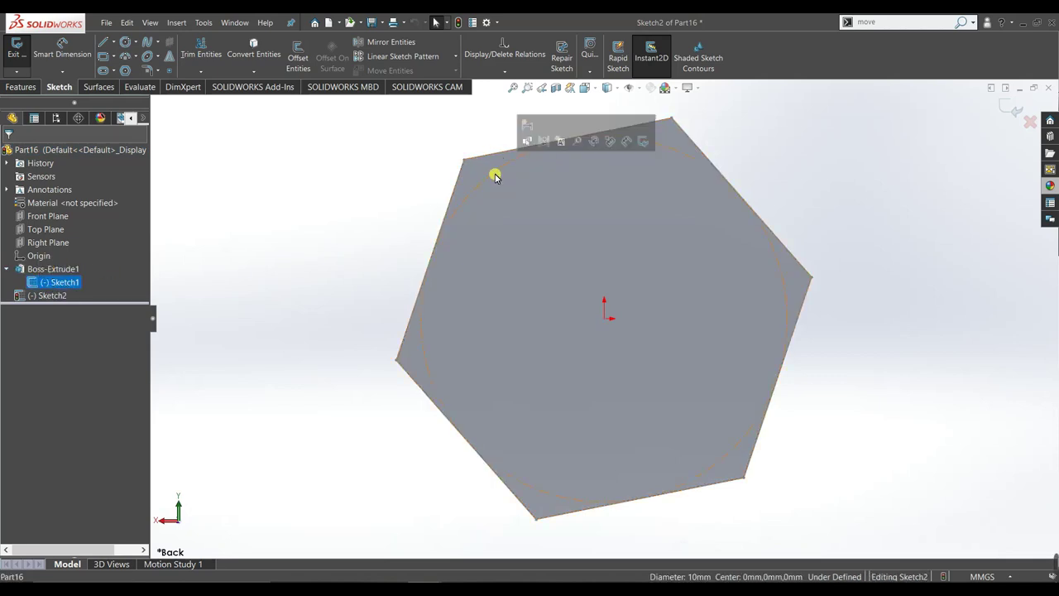
pyautogui.click(253, 49)
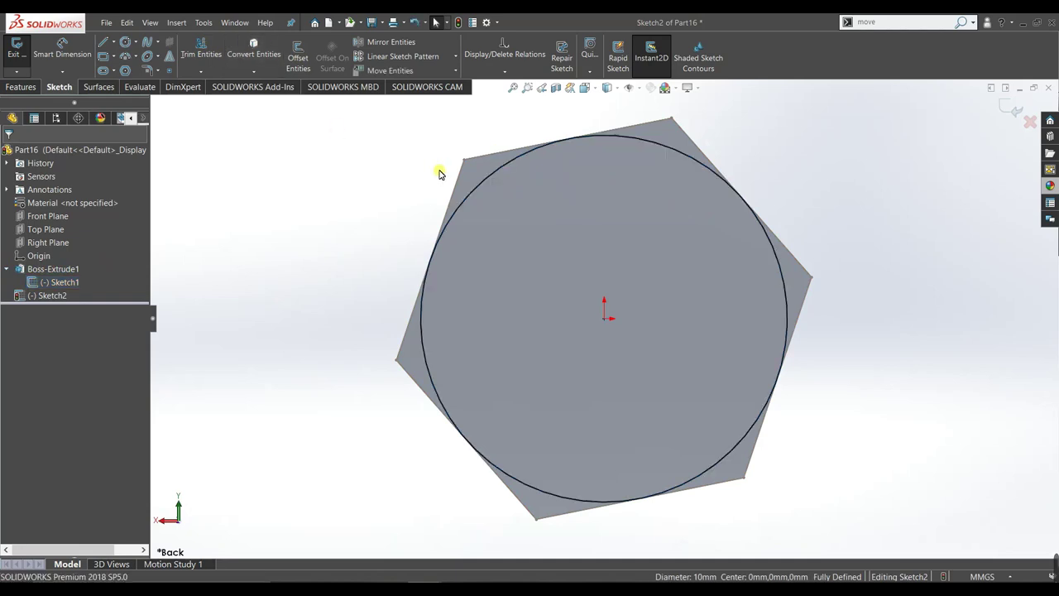
pyautogui.click(20, 87)
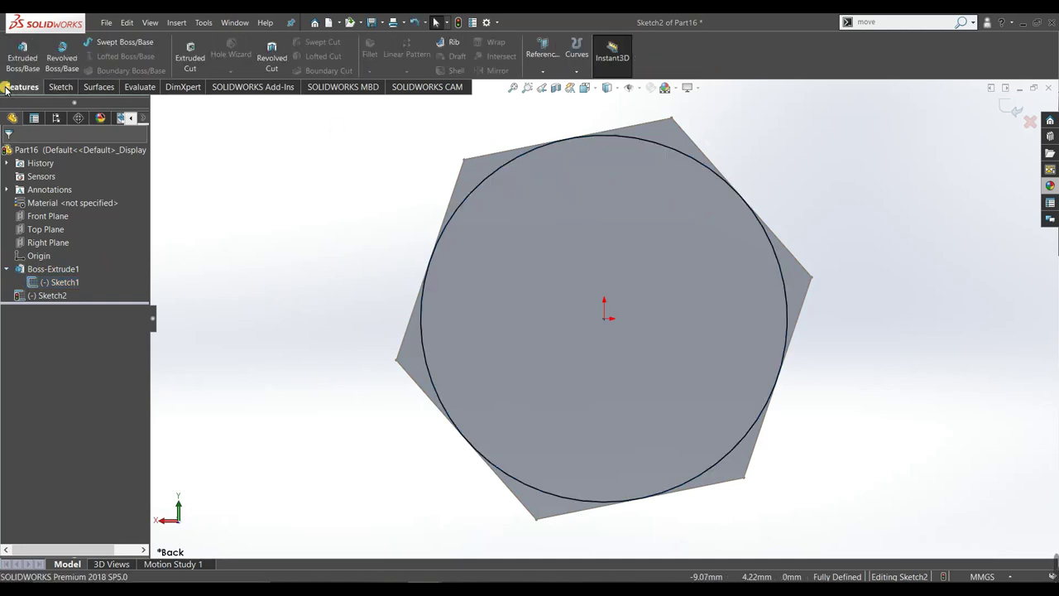
# Cut 4 mm outside the circle with a 30° draft to chamfer the hexagon head
pyautogui.click(189, 59)
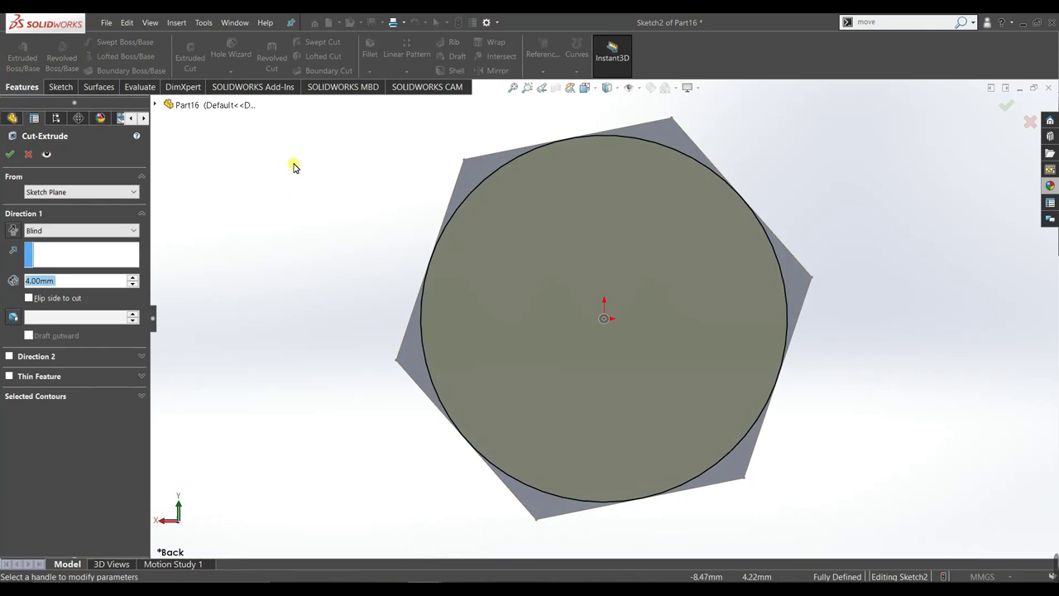
pyautogui.moveTo(294, 168); pyautogui.dragTo(474, 277, button='middle')
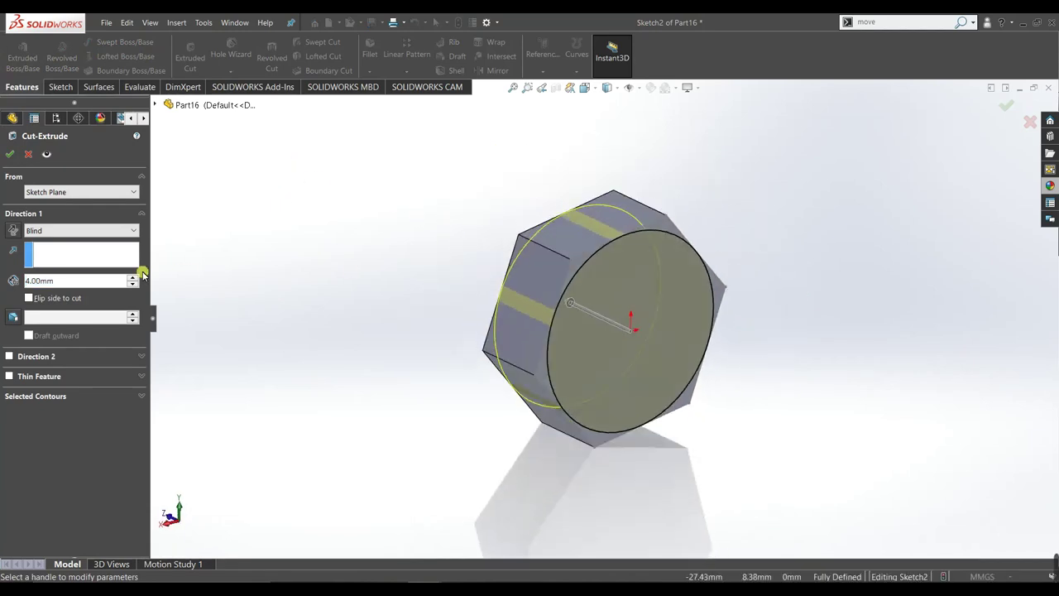
pyautogui.click(28, 298)
pyautogui.click(10, 320)
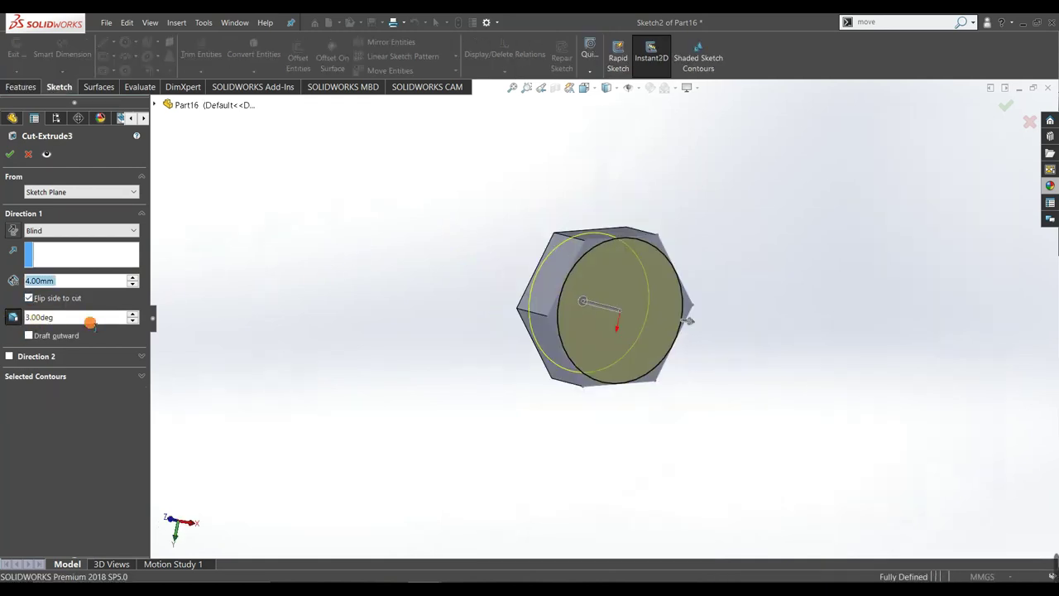
pyautogui.click(89, 321)
pyautogui.write('30')
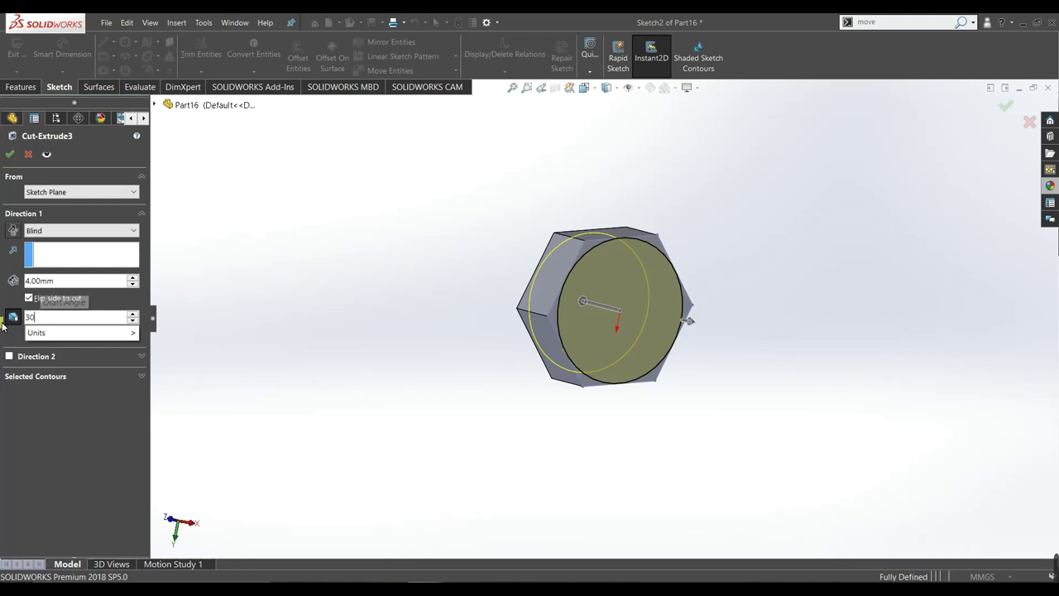
pyautogui.press('Return')
pyautogui.click(8, 155)
# Inspect the chamfer and select the hexagon head's flat face
pyautogui.moveTo(414, 260); pyautogui.dragTo(424, 187, button='middle')
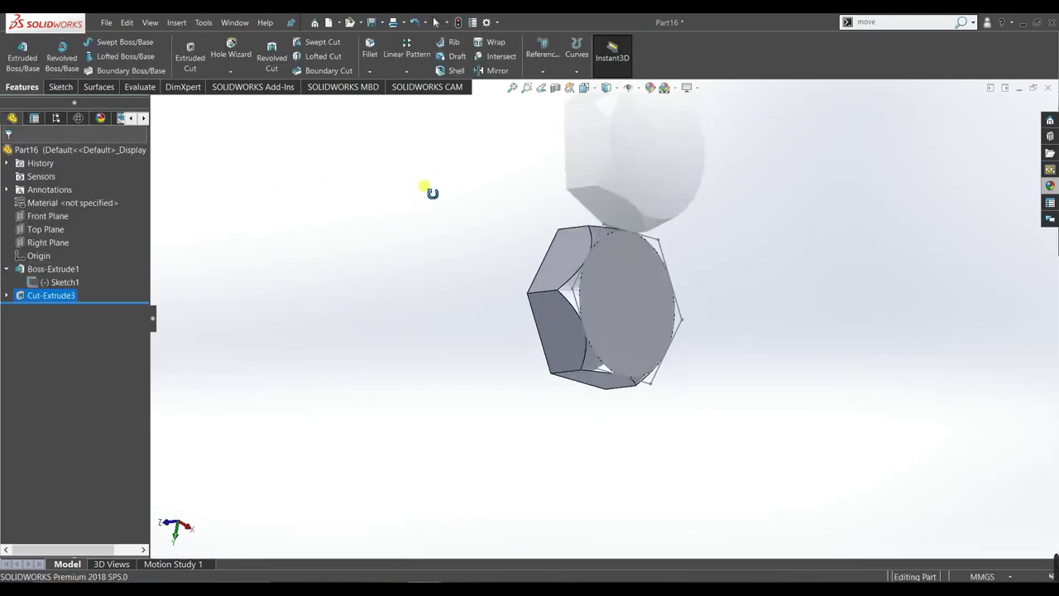
pyautogui.scroll(-2, 671, 273)
pyautogui.scroll(-2, 612, 226)
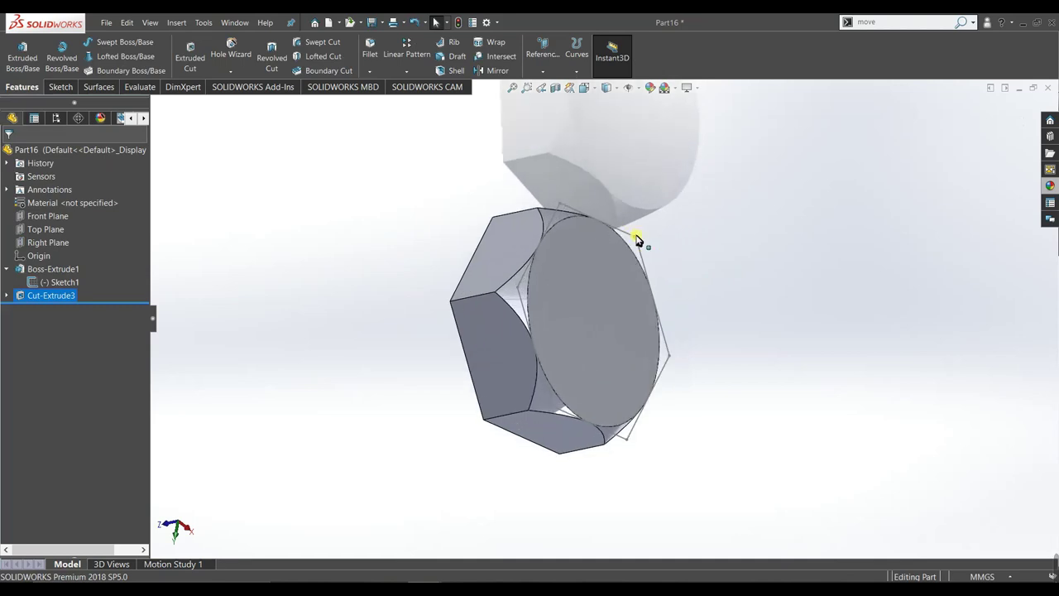
pyautogui.rightClick(630, 240)
pyautogui.press('Escape')
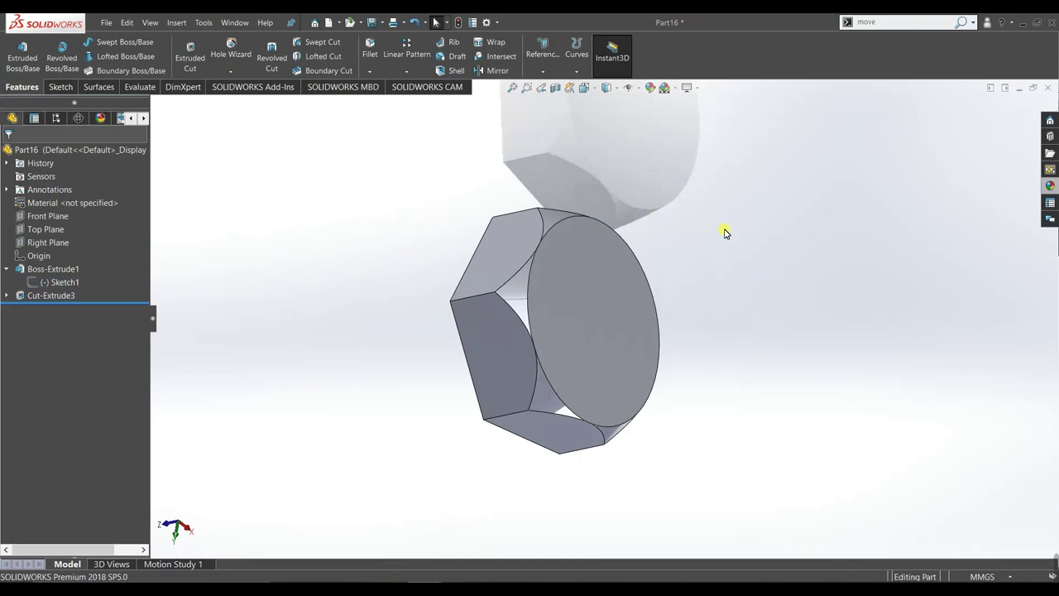
pyautogui.moveTo(742, 263); pyautogui.dragTo(893, 259, button='middle')
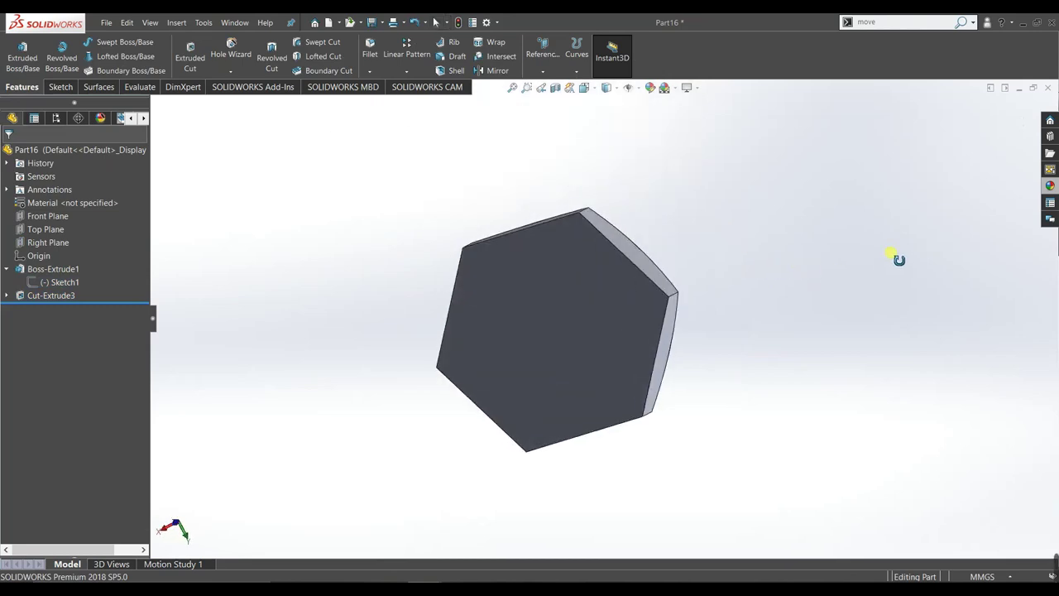
pyautogui.click(617, 290)
# Start a sketch on the head face, viewed normal, and draw a circle at the origin
pyautogui.click(644, 259)
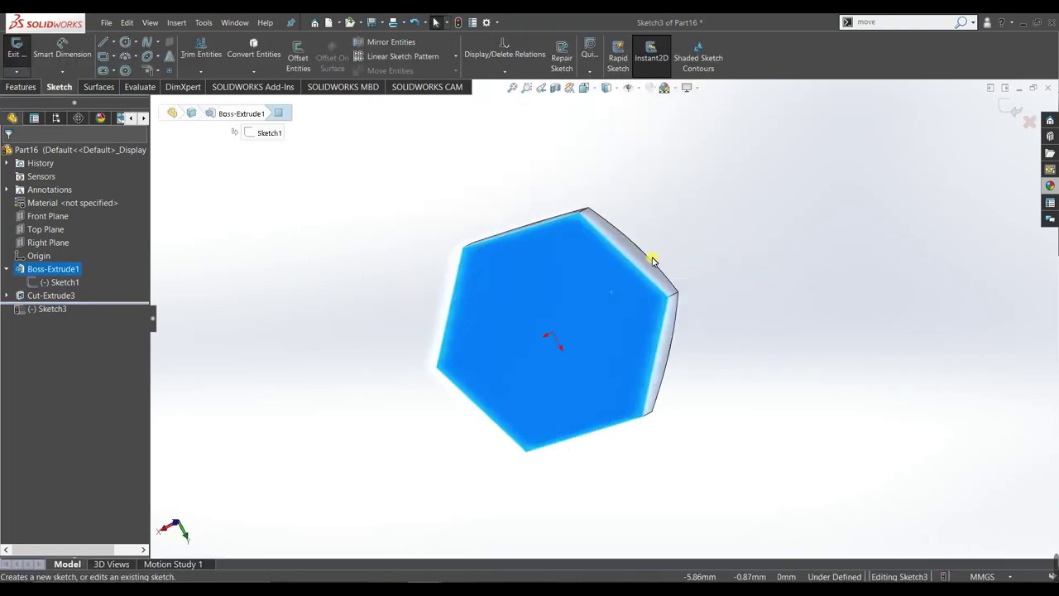
pyautogui.press('space')
pyautogui.click(463, 385)
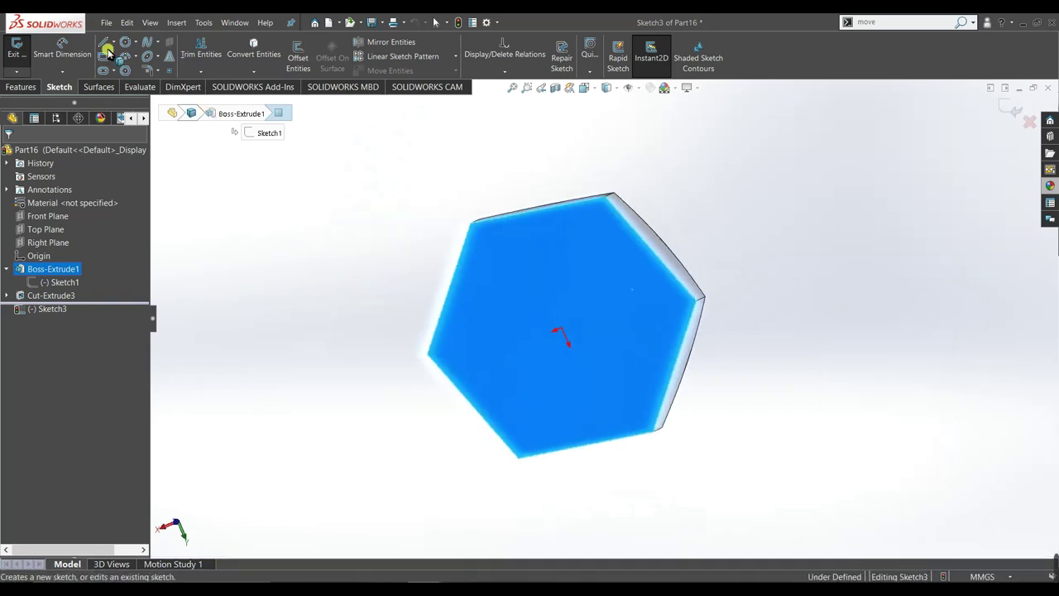
pyautogui.click(125, 42)
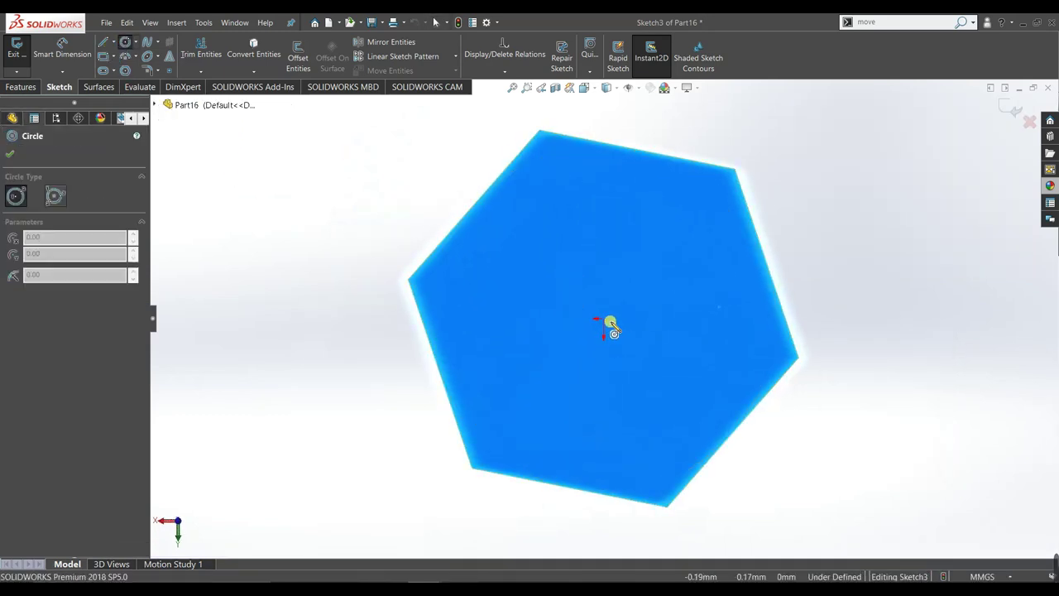
pyautogui.click(603, 317)
pyautogui.click(645, 420)
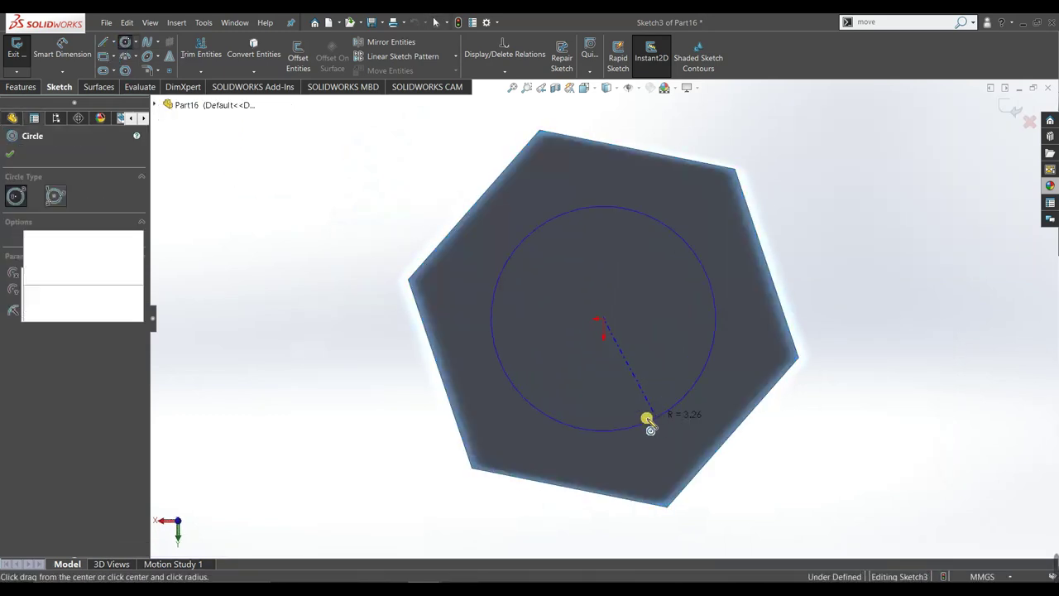
pyautogui.rightClick(353, 429)
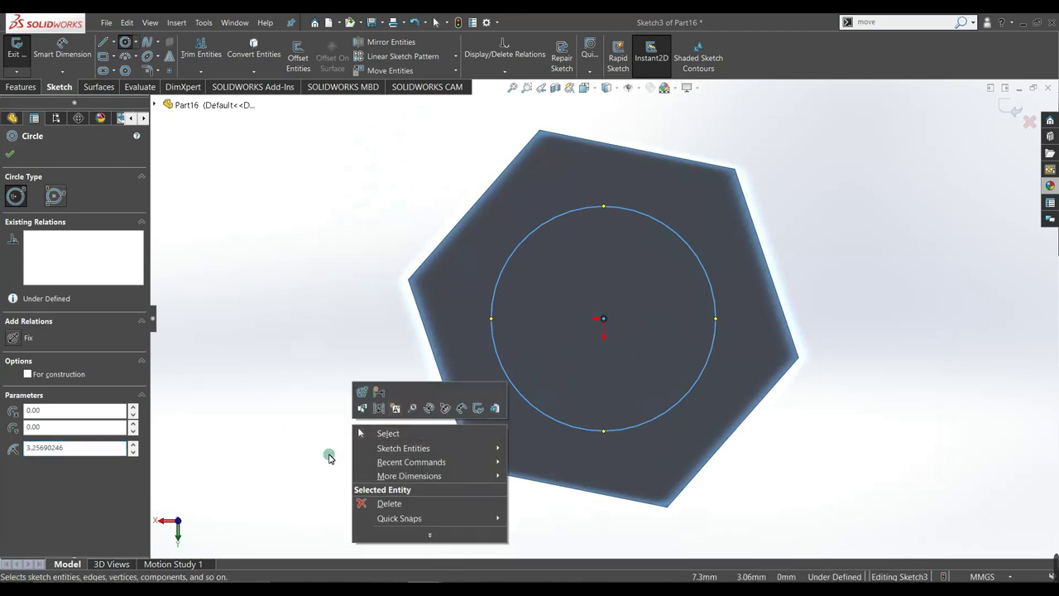
pyautogui.click(362, 385)
# Dimension the circle to a 7 mm diameter
pyautogui.click(516, 249)
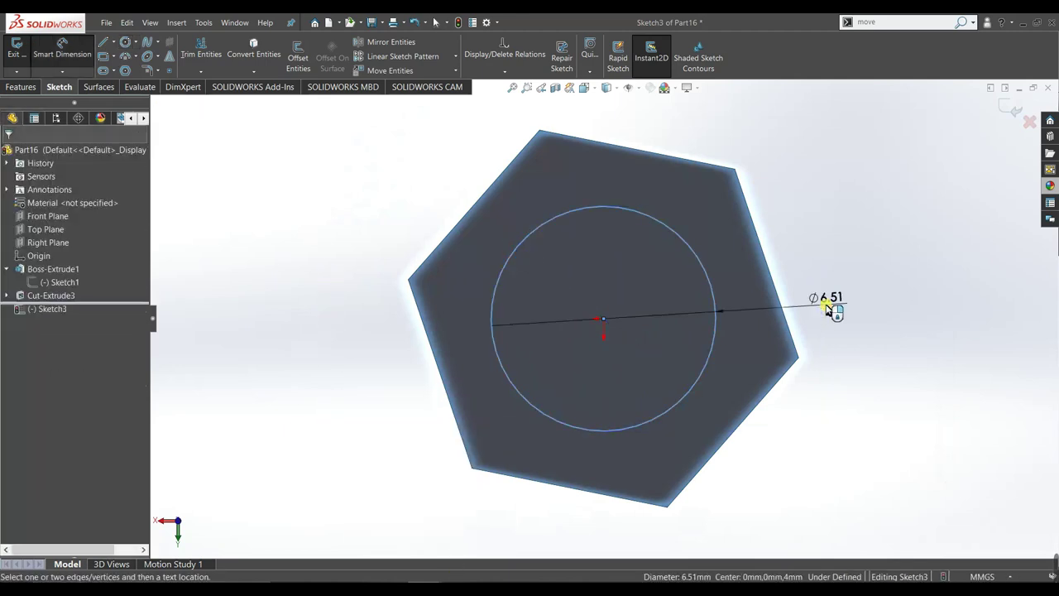
pyautogui.click(823, 313)
pyautogui.write('7')
pyautogui.press('Return')
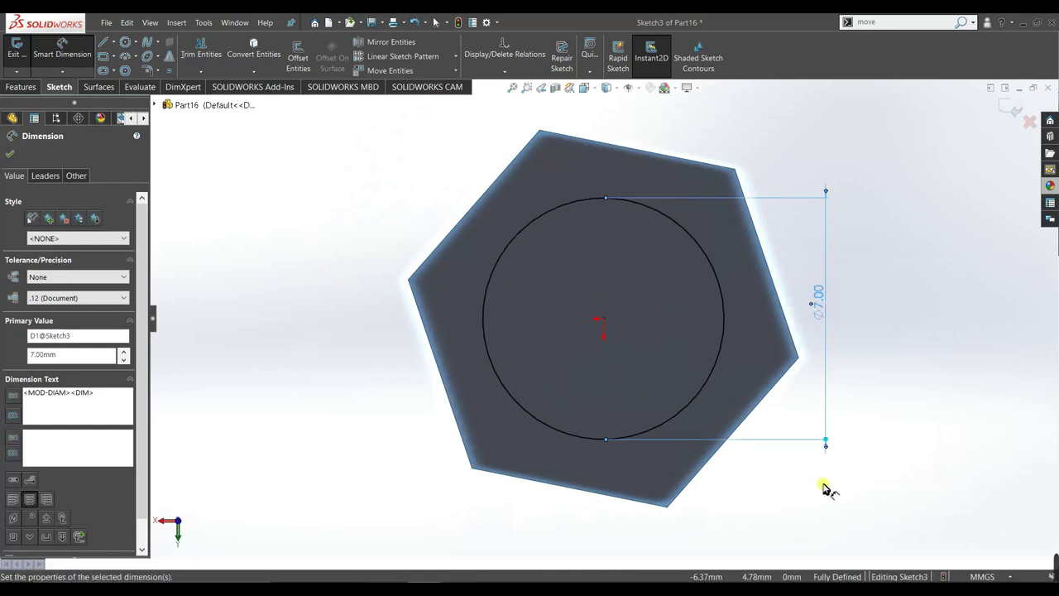
pyautogui.press('z')
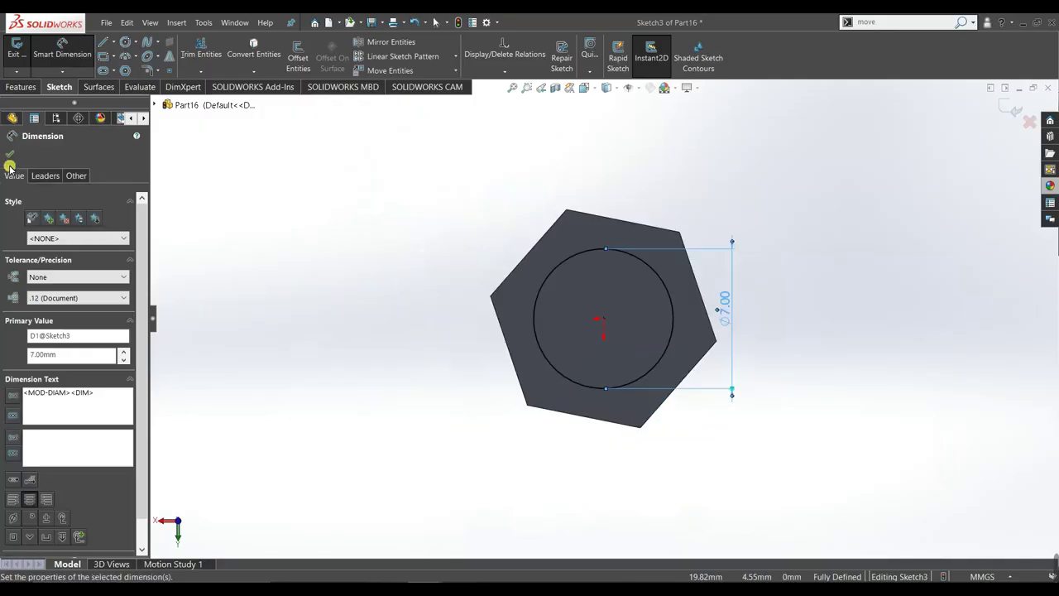
# Extrude the 7 mm circle 36 mm into the shank and switch to isometric view
pyautogui.click(10, 161)
pyautogui.click(21, 86)
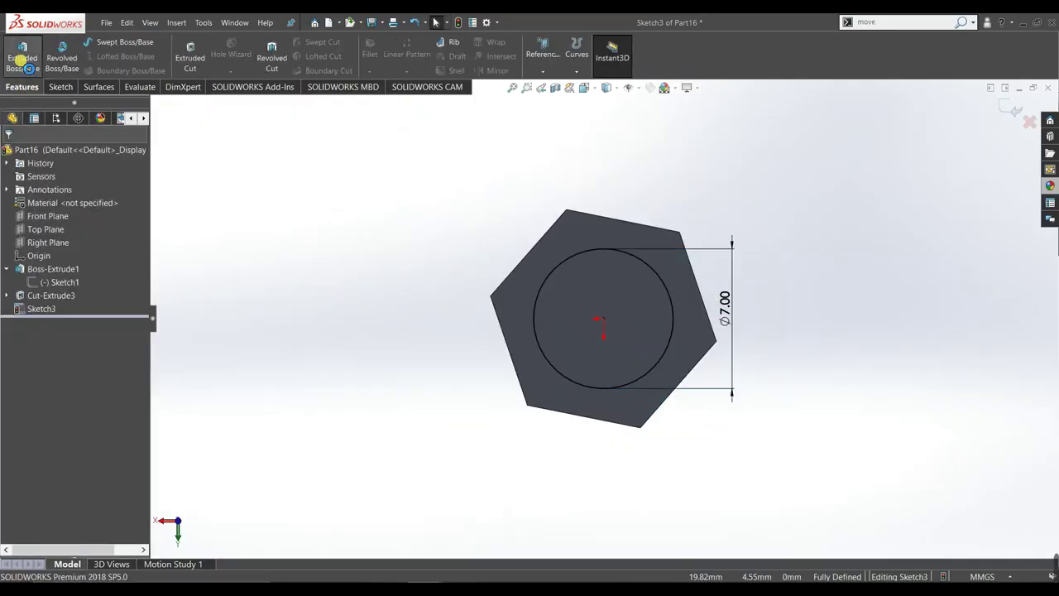
pyautogui.press('e')
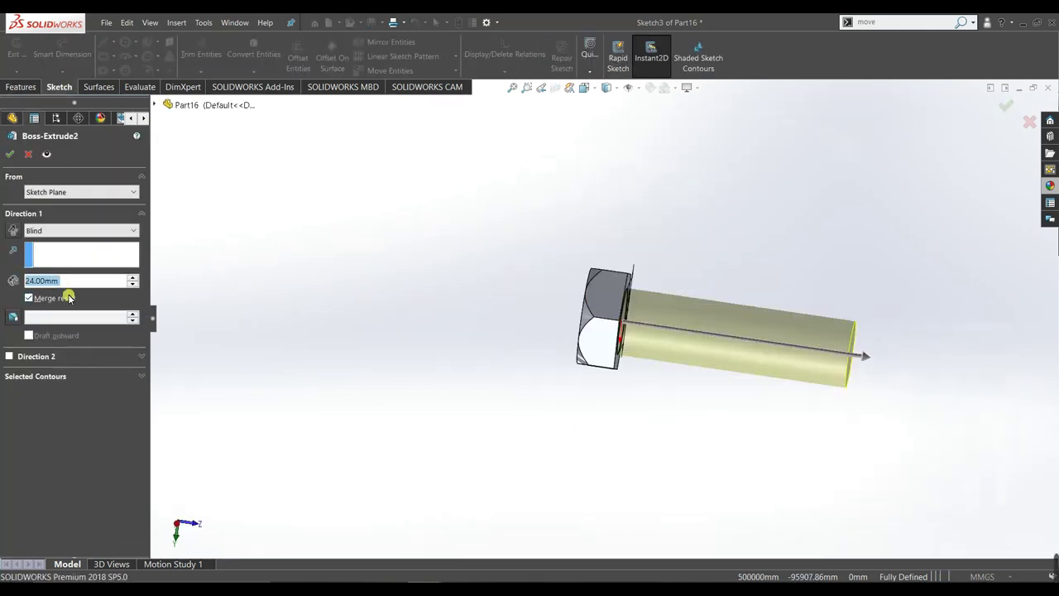
pyautogui.write('36')
pyautogui.press('Return')
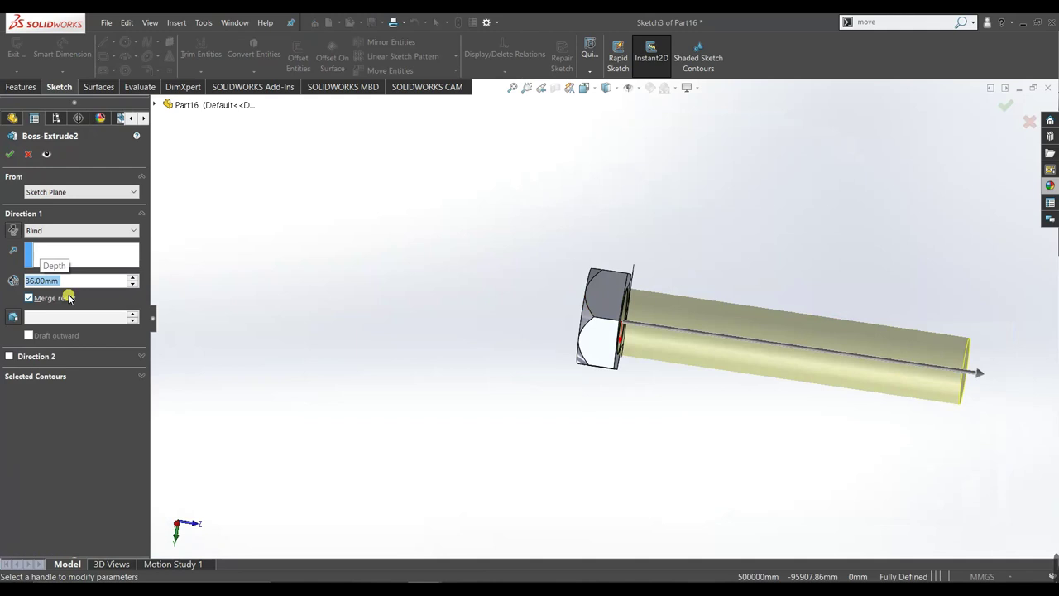
pyautogui.click(8, 155)
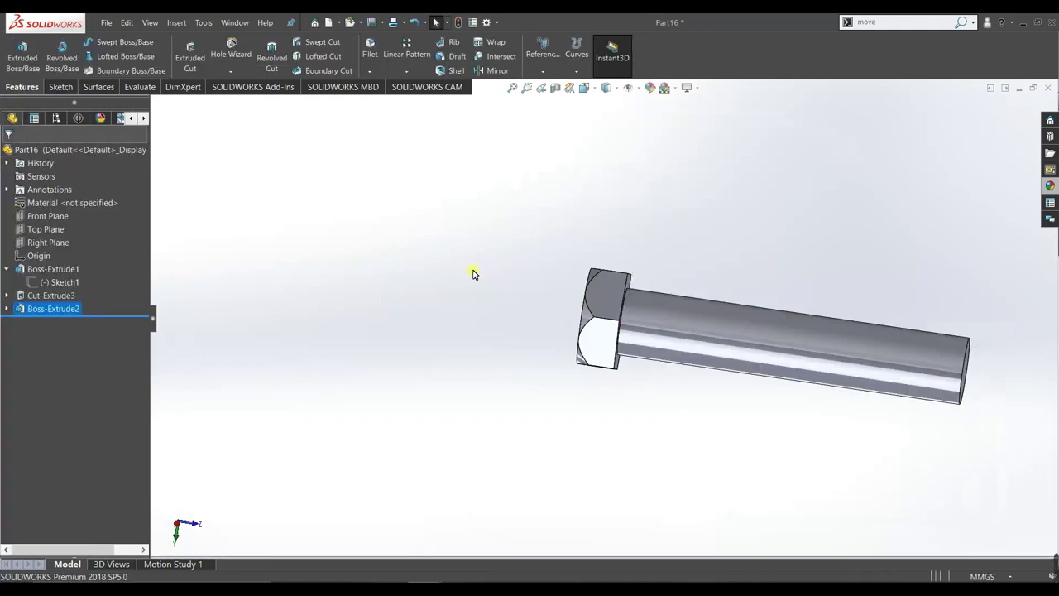
pyautogui.scroll(3, 579, 335)
pyautogui.scroll(-2, 579, 335)
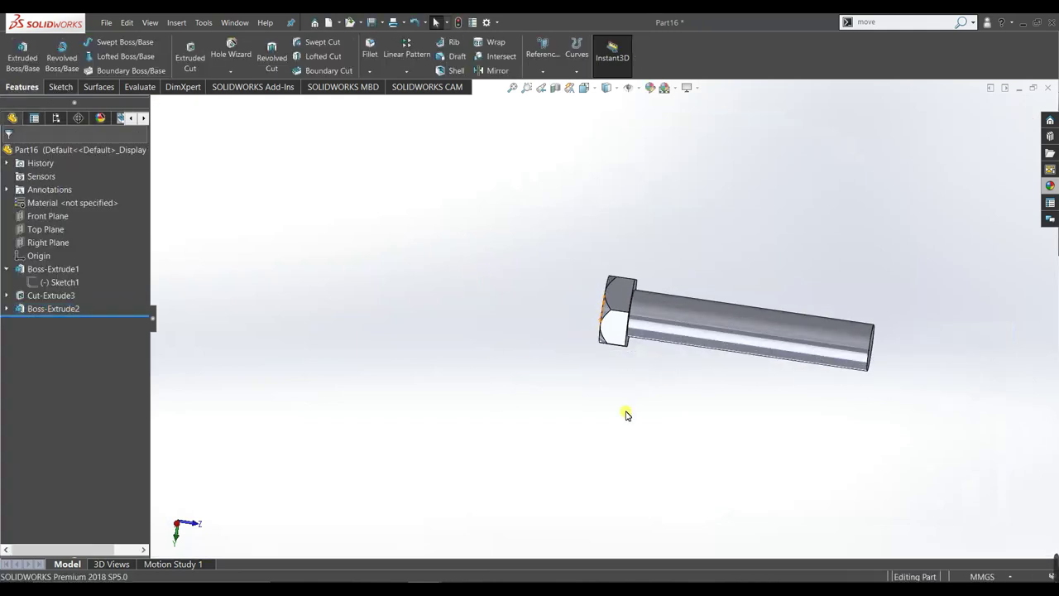
pyautogui.hotkey('ctrl', '7')
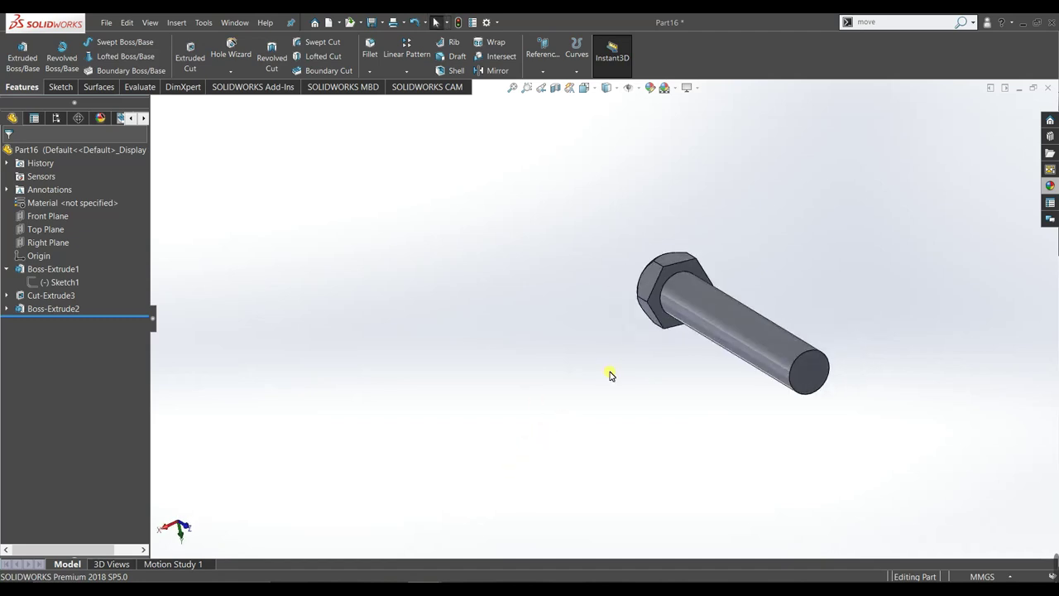
# Bevel the shank's free end edge with a 1 mm × 45° chamfer
pyautogui.click(371, 55)
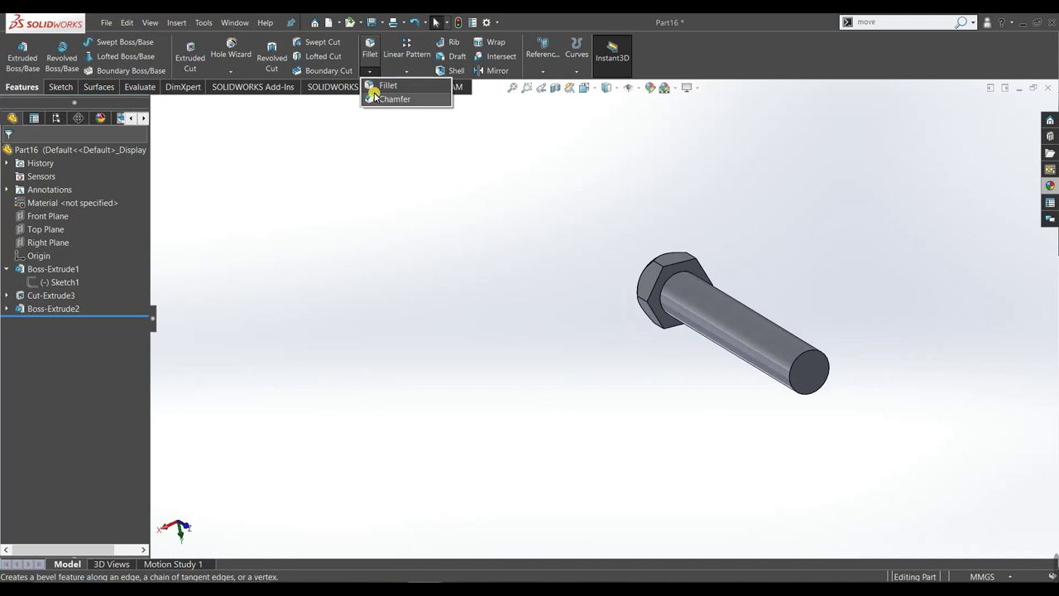
pyautogui.click(798, 359)
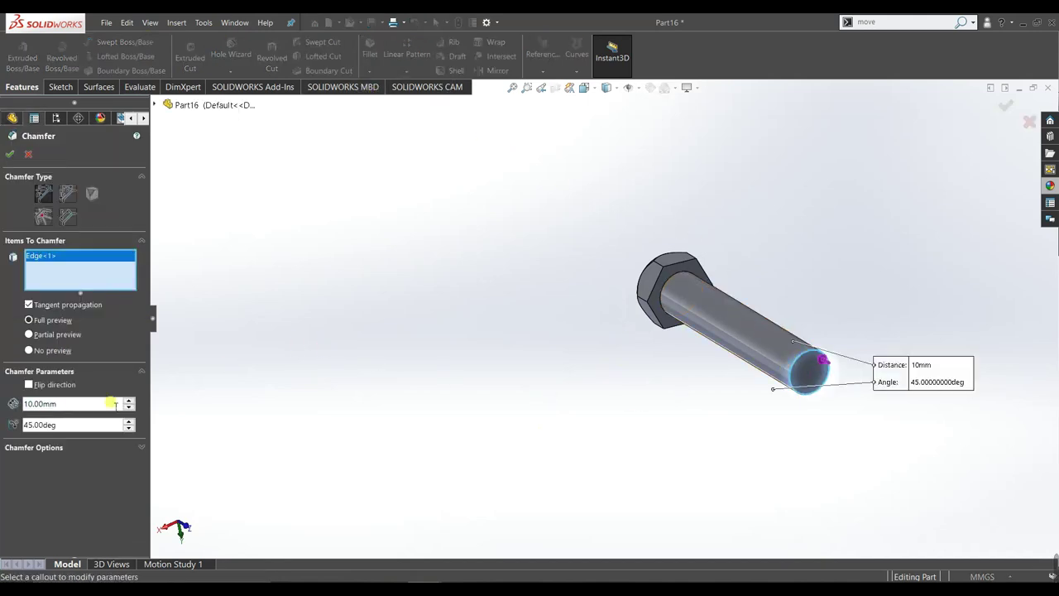
pyautogui.write('1')
pyautogui.press('Return')
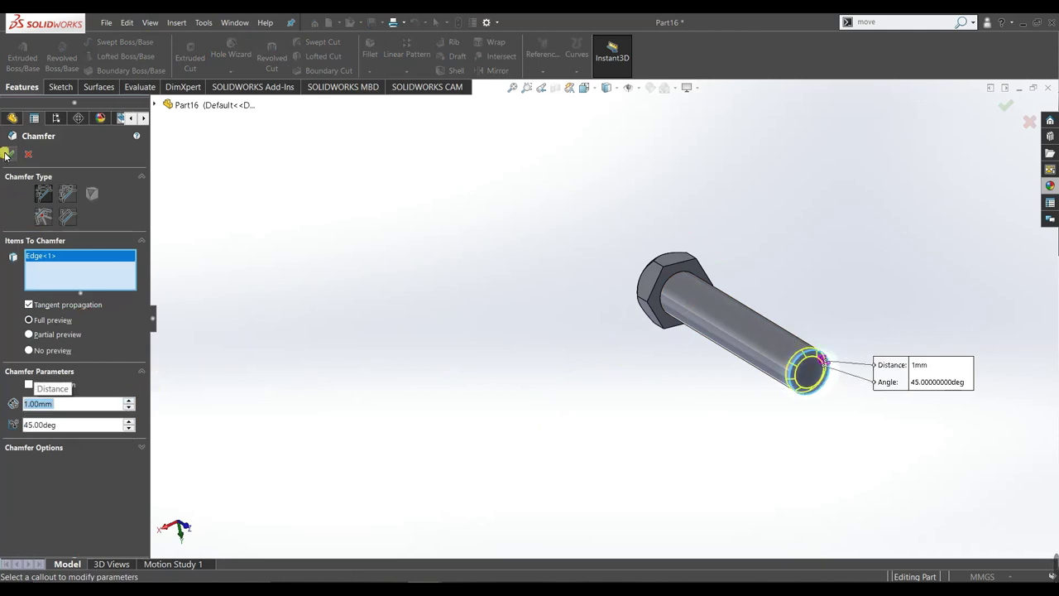
pyautogui.moveTo(777, 368); pyautogui.dragTo(810, 430, button='middle')
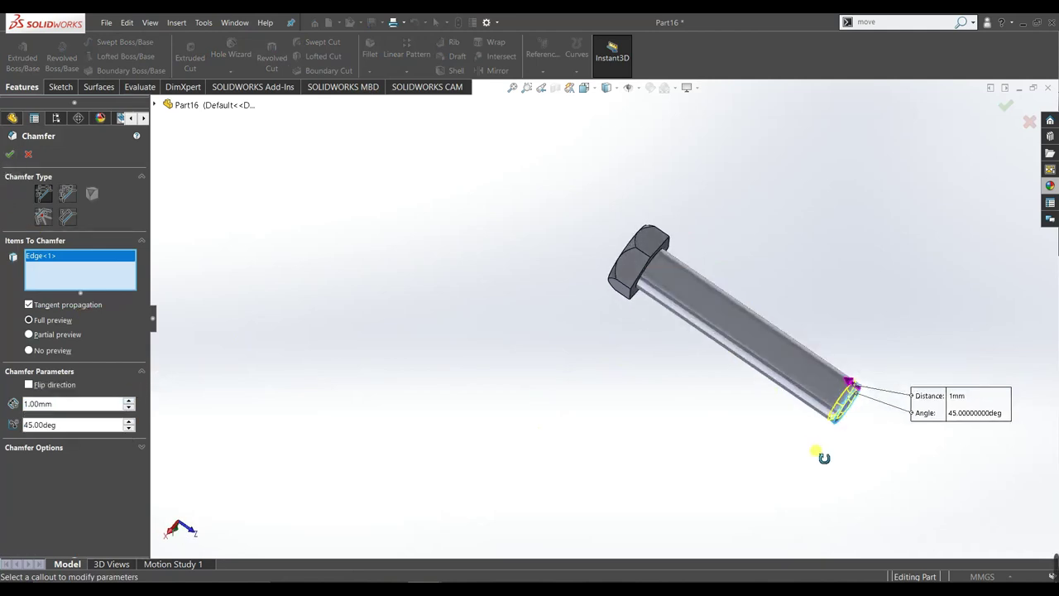
pyautogui.press('Return')
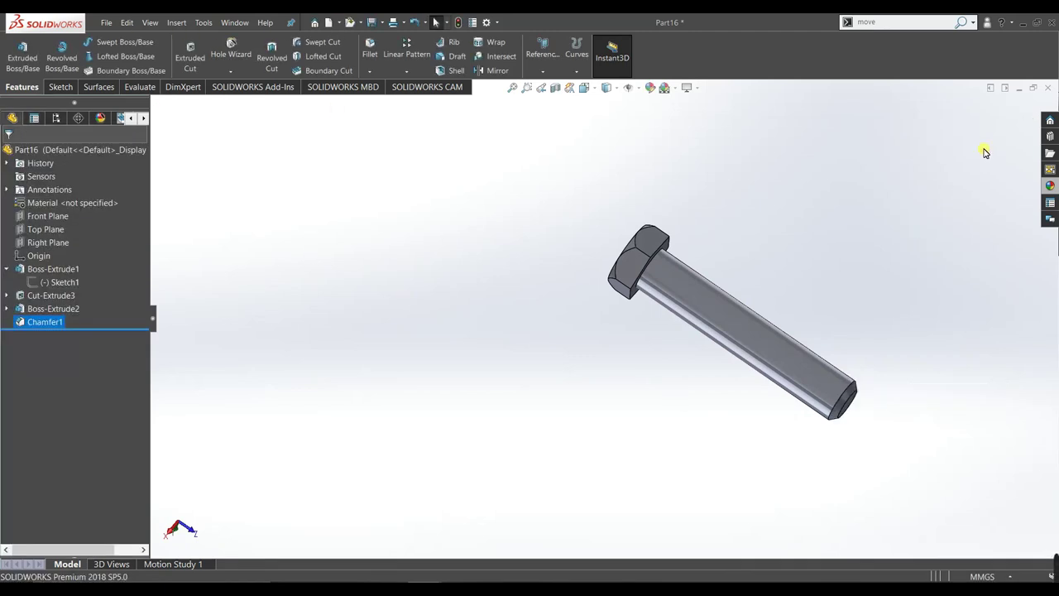
# Apply the dark Iron appearance to the whole bolt body
pyautogui.click(1051, 186)
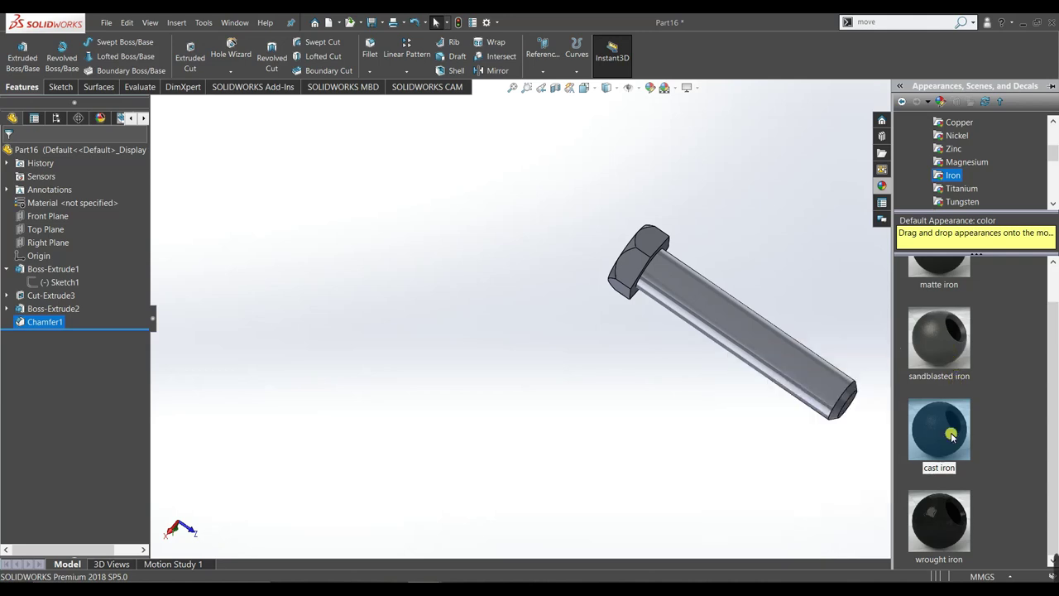
pyautogui.moveTo(952, 434); pyautogui.dragTo(774, 359)
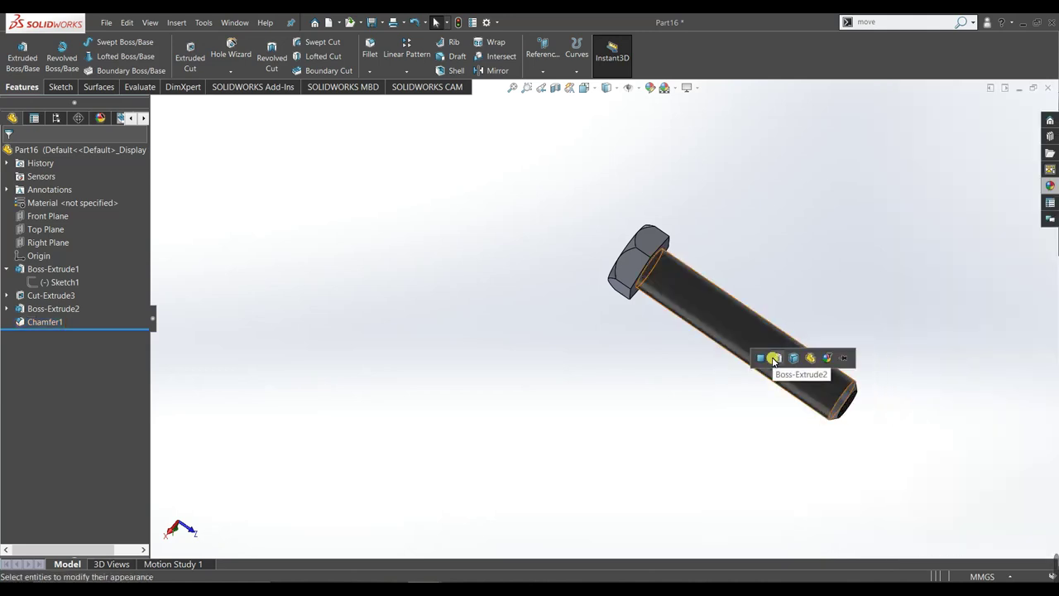
pyautogui.click(792, 359)
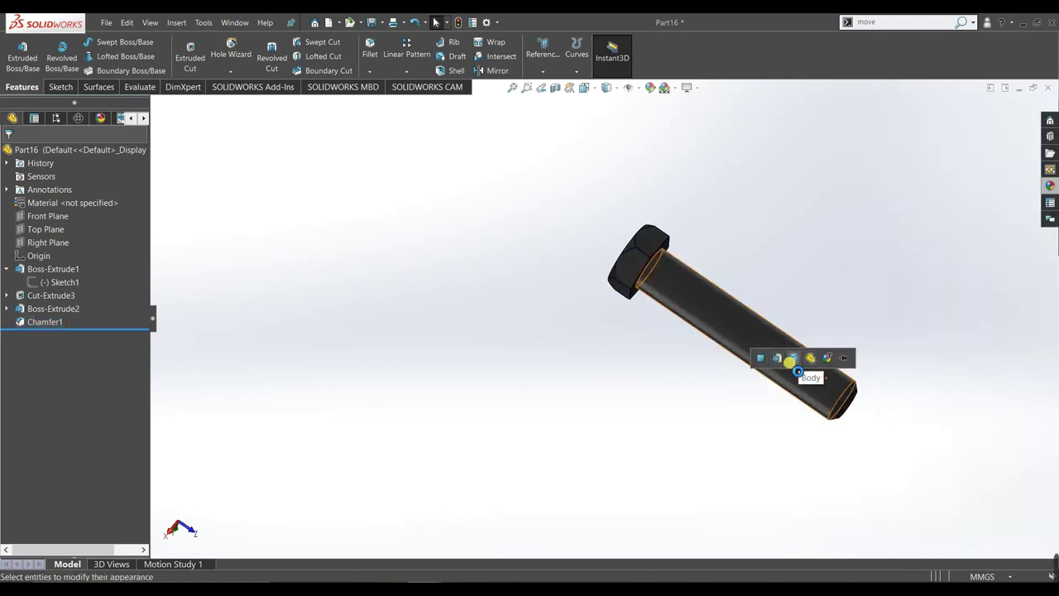
# Drop the Miscellaneous > Pattern screw thread appearance onto the Boss-Extrude2 shank
pyautogui.click(1052, 187)
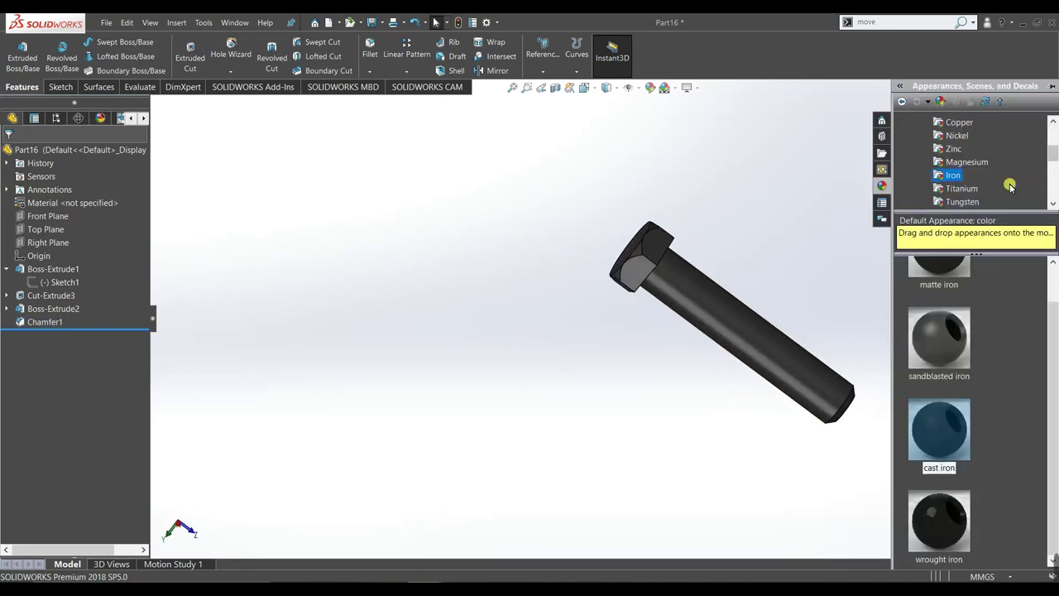
pyautogui.scroll(3, 941, 151)
pyautogui.click(912, 153)
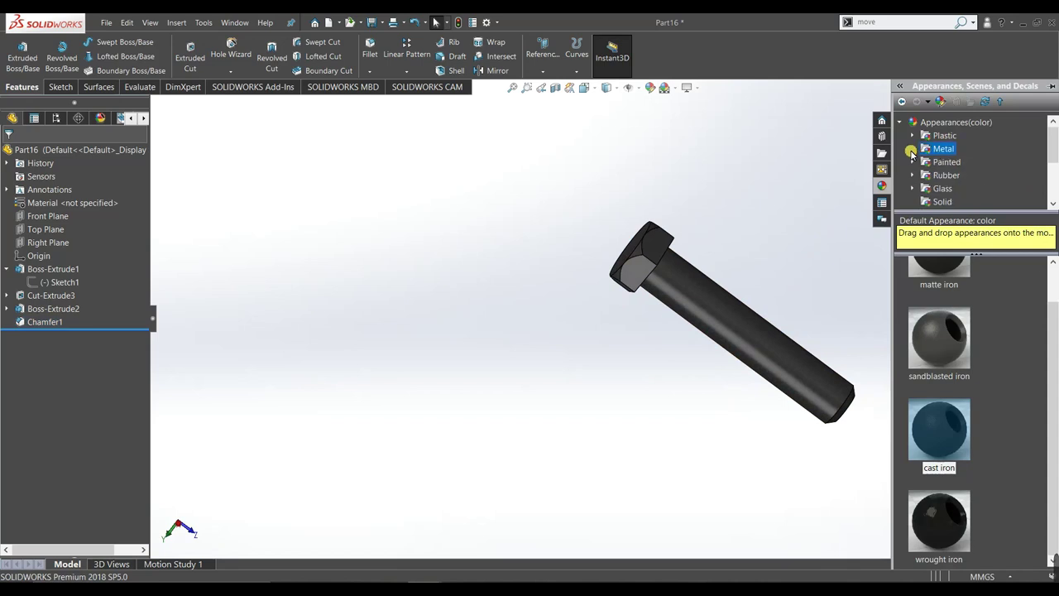
pyautogui.scroll(-3, 935, 157)
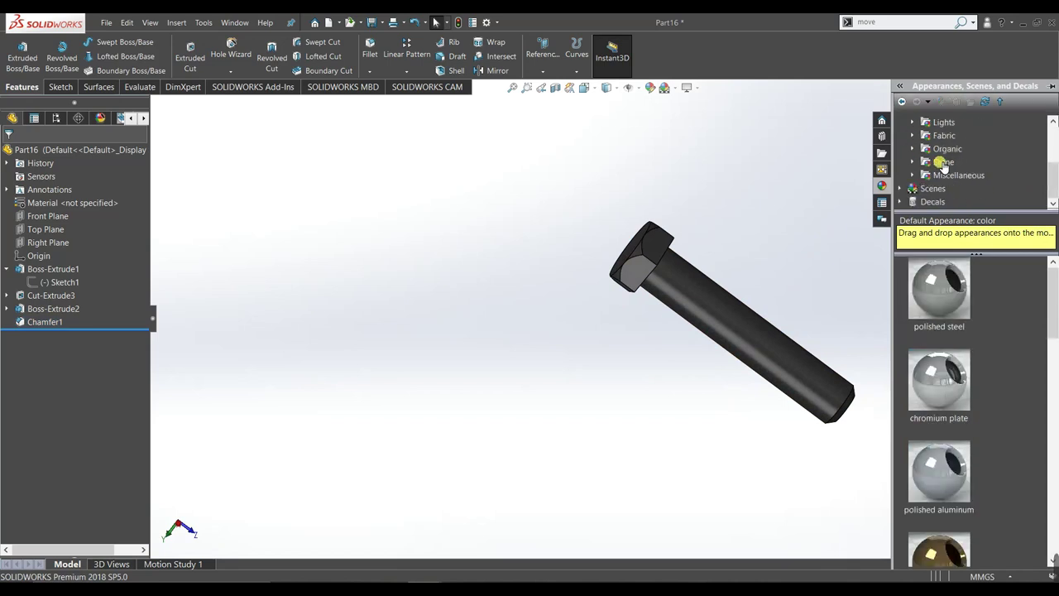
pyautogui.click(900, 190)
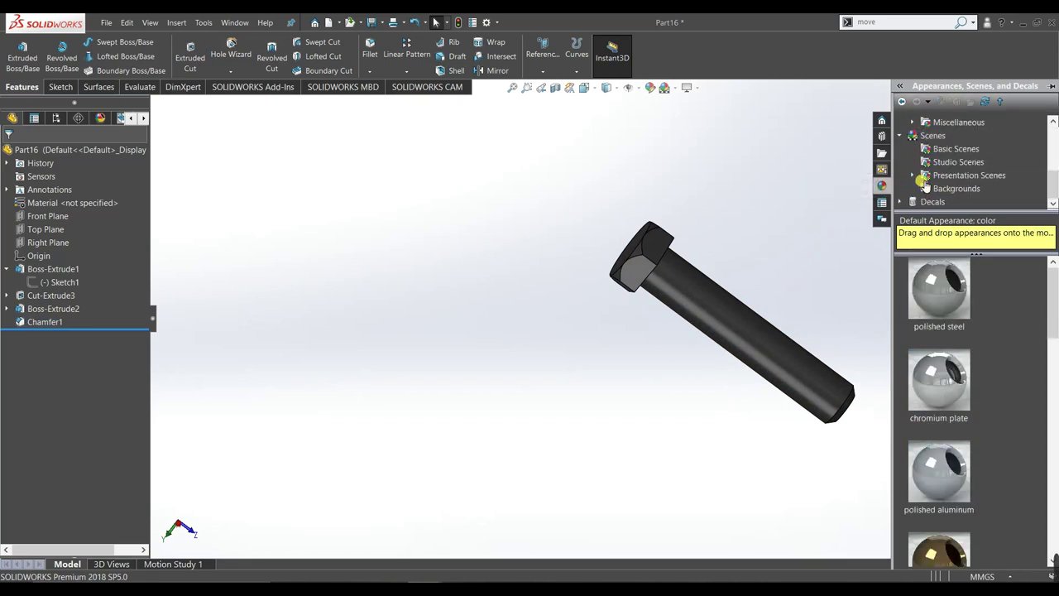
pyautogui.click(900, 181)
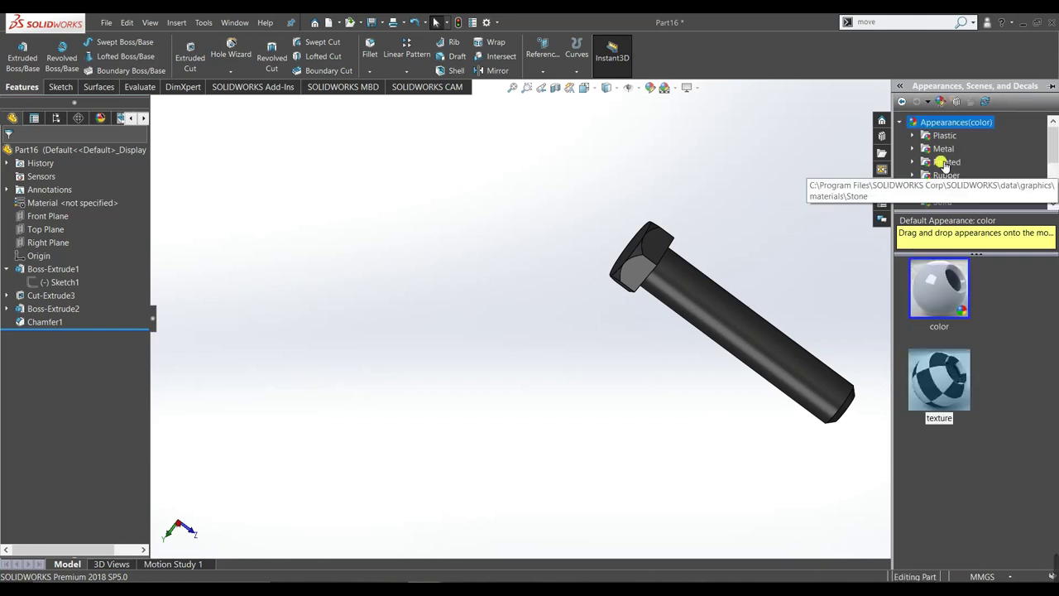
pyautogui.scroll(-3, 931, 165)
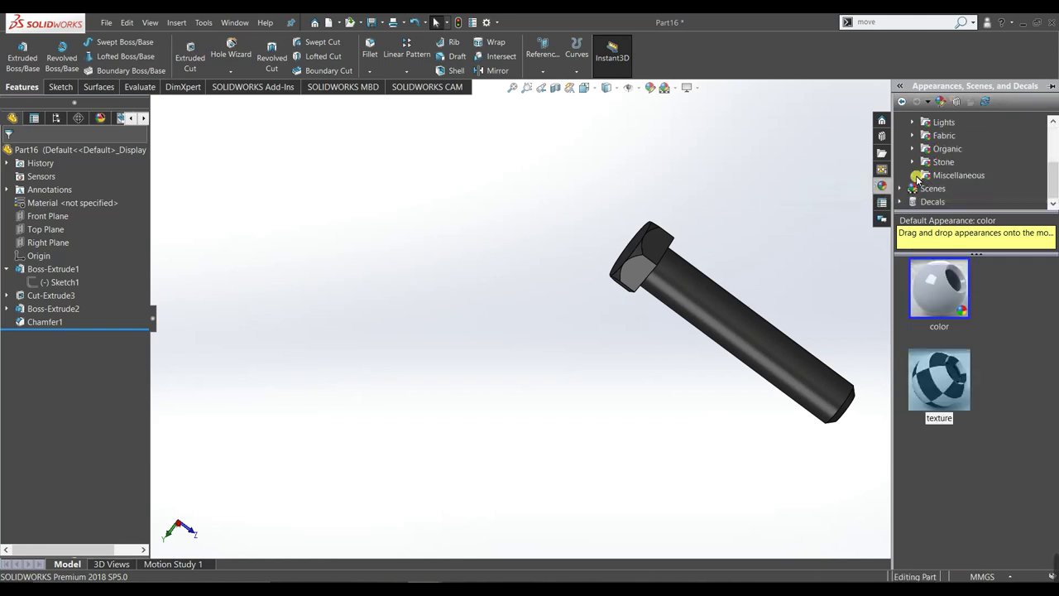
pyautogui.click(915, 176)
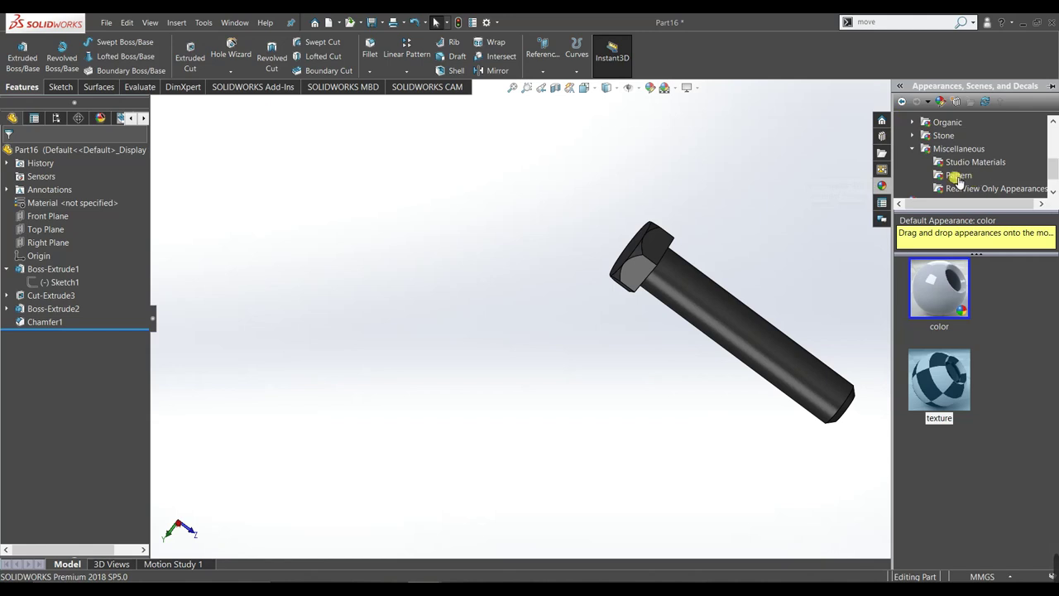
pyautogui.click(958, 176)
pyautogui.scroll(-3, 1000, 489)
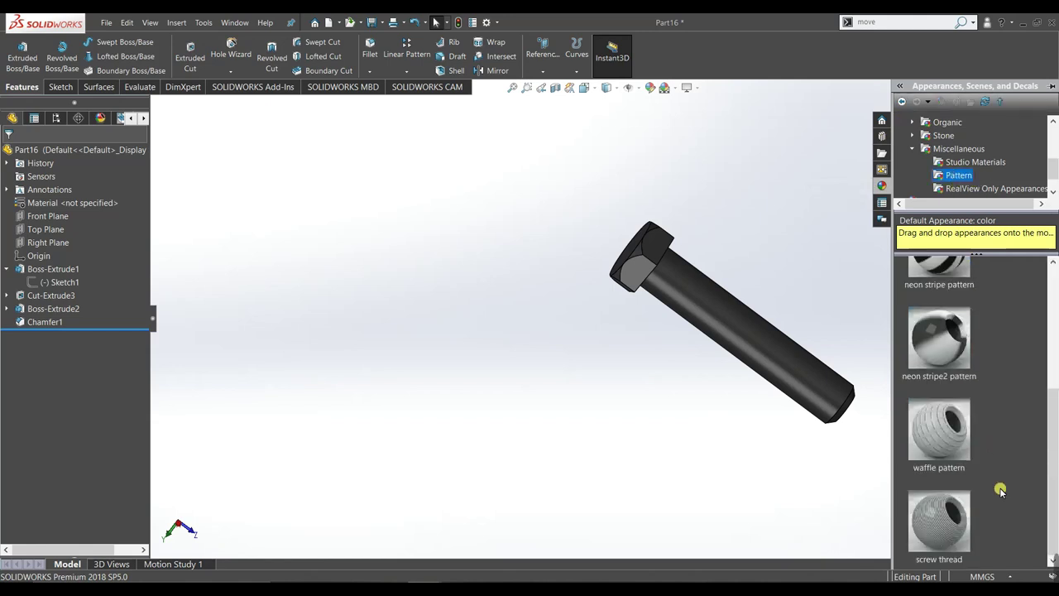
pyautogui.moveTo(943, 533); pyautogui.dragTo(782, 354)
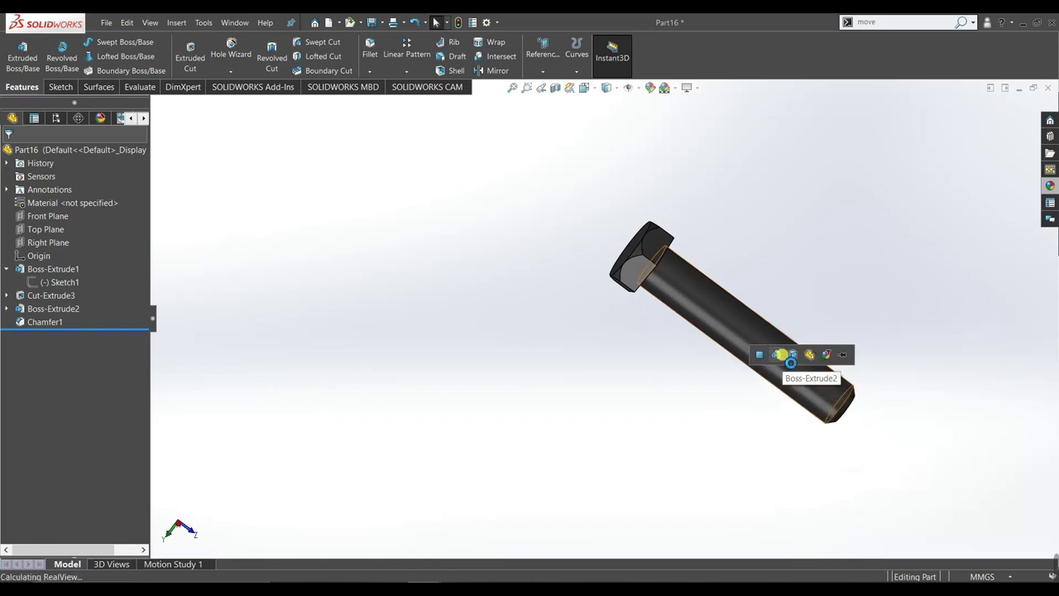
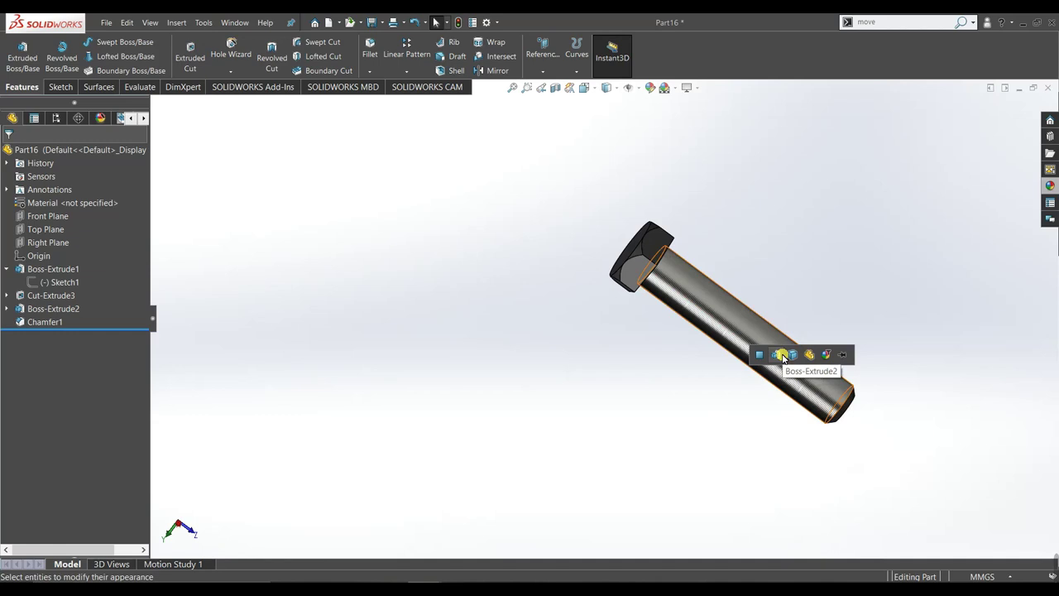
# Open the bolt's screw thread appearance for editing from the DisplayManager
pyautogui.click(781, 356)
pyautogui.moveTo(803, 366)
pyautogui.mouseDown(button='middle')
pyautogui.moveTo(844, 223)
pyautogui.moveTo(827, 79)
pyautogui.moveTo(832, 293)
pyautogui.mouseUp(button='middle')
pyautogui.press('f')
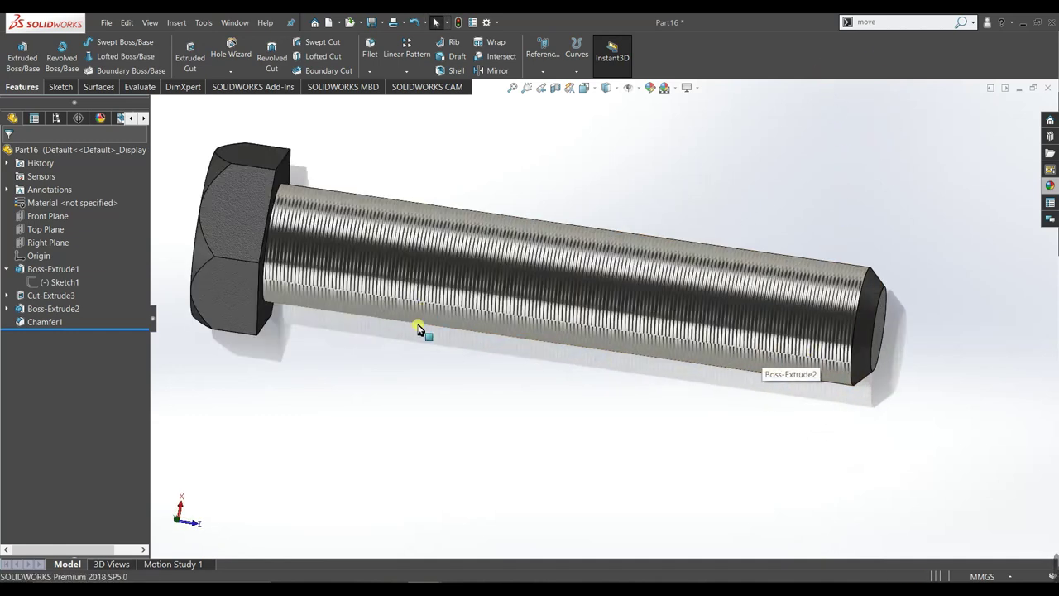
pyautogui.scroll(-2, 294, 331)
pyautogui.click(102, 120)
pyautogui.moveTo(49, 216)
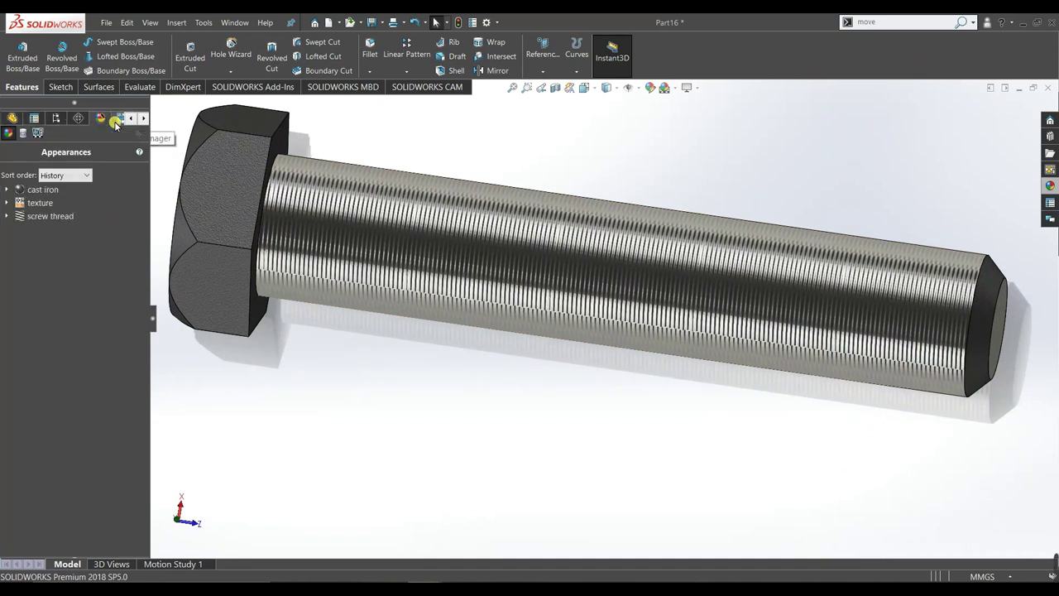
pyautogui.click(22, 220)
pyautogui.rightClick(23, 221)
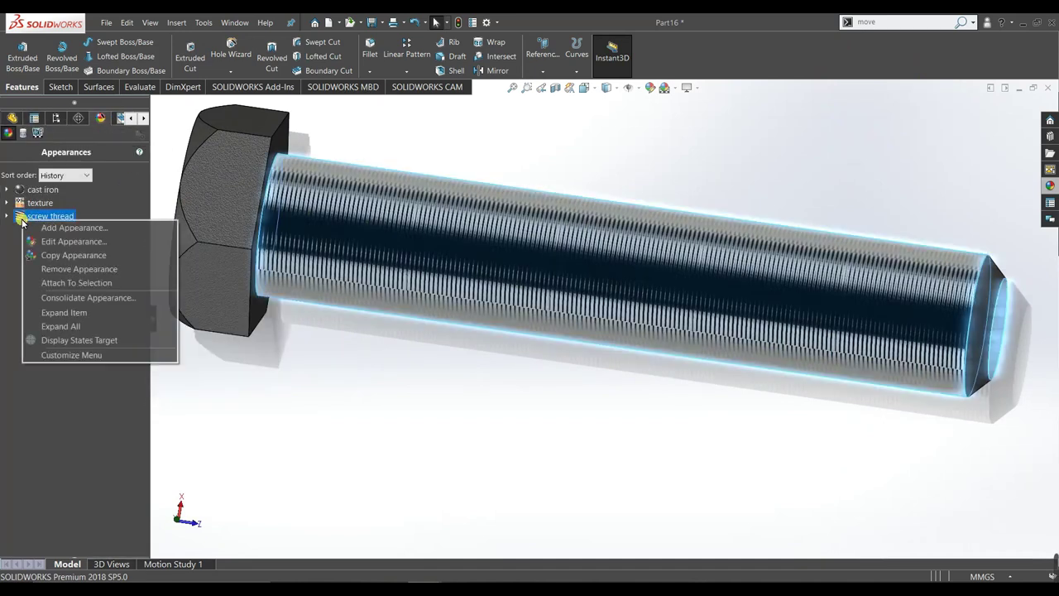
pyautogui.click(72, 240)
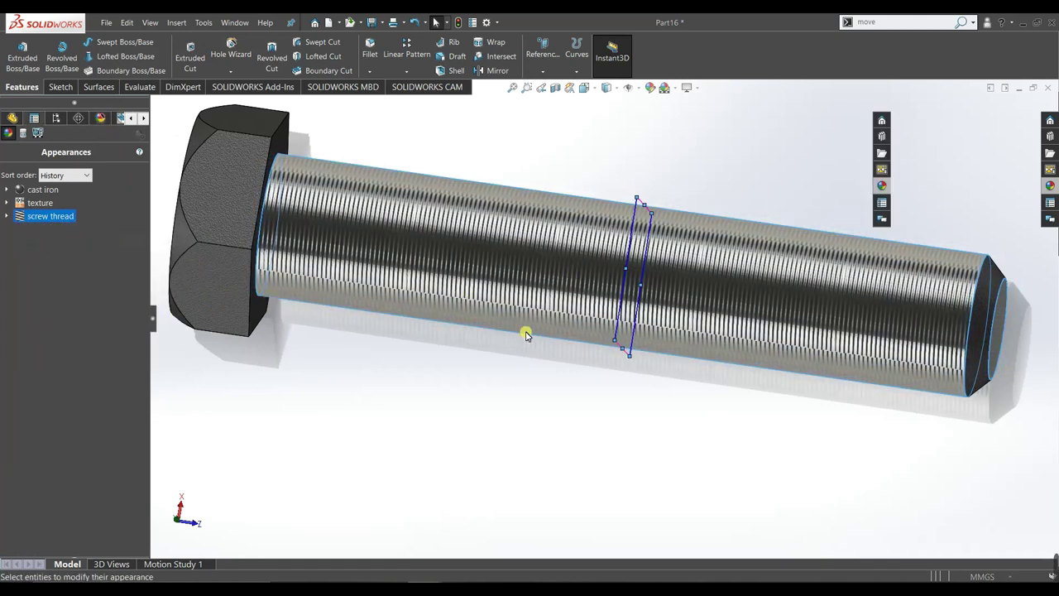
# Enlarge and rotate the thread texture mapping on the bolt shaft, then accept it
pyautogui.scroll(-3, 525, 402)
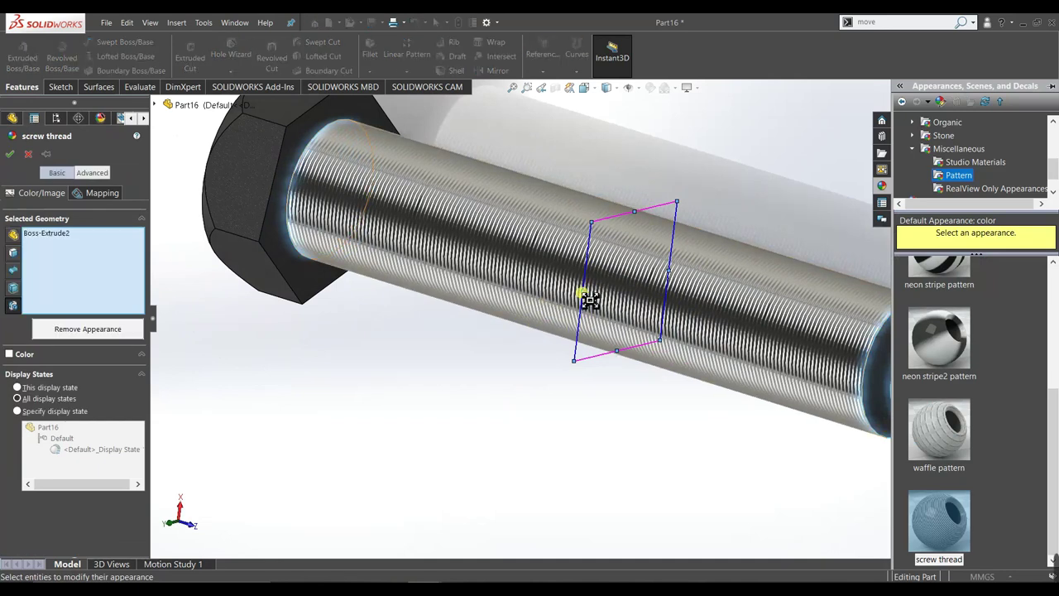
pyautogui.moveTo(585, 304); pyautogui.dragTo(563, 307)
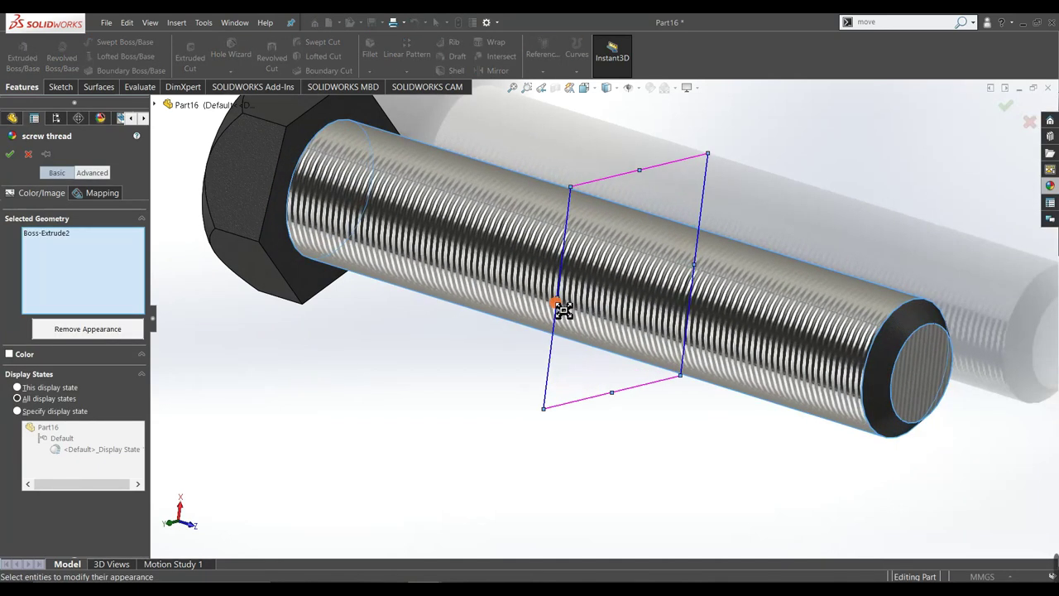
pyautogui.moveTo(508, 378)
pyautogui.mouseDown(button='middle')
pyautogui.moveTo(563, 347)
pyautogui.moveTo(570, 325)
pyautogui.mouseUp(button='middle')
pyautogui.scroll(3, 570, 325)
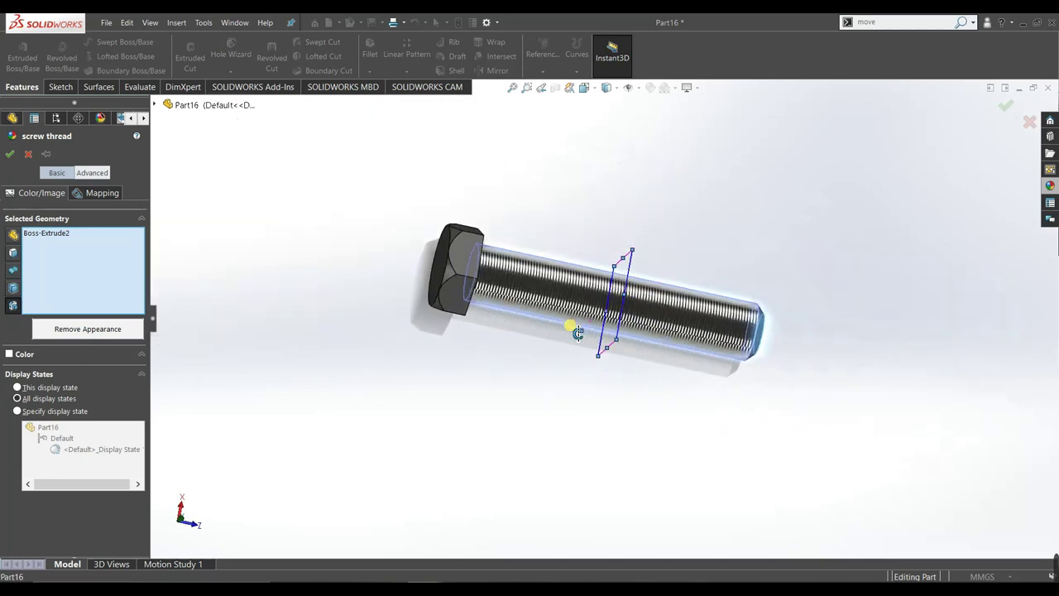
pyautogui.click(8, 153)
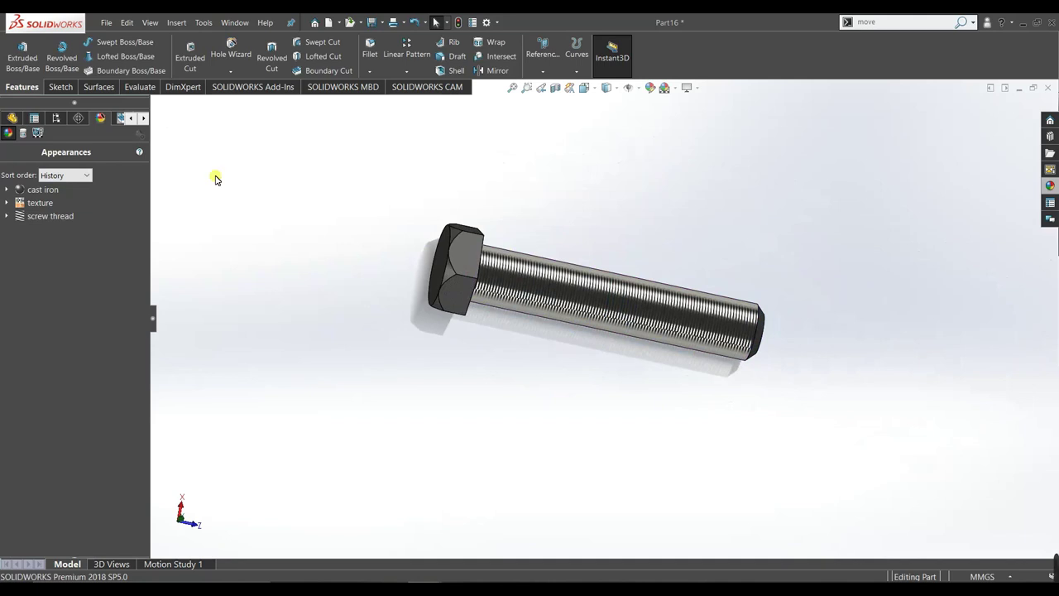
pyautogui.click(10, 119)
# Sketch a hexagon centred on the origin on the Front Plane
pyautogui.moveTo(503, 200)
pyautogui.mouseDown(button='middle')
pyautogui.moveTo(347, 237)
pyautogui.moveTo(386, 355)
pyautogui.moveTo(439, 225)
pyautogui.moveTo(562, 192)
pyautogui.moveTo(560, 359)
pyautogui.moveTo(584, 430)
pyautogui.moveTo(632, 395)
pyautogui.mouseUp(button='middle')
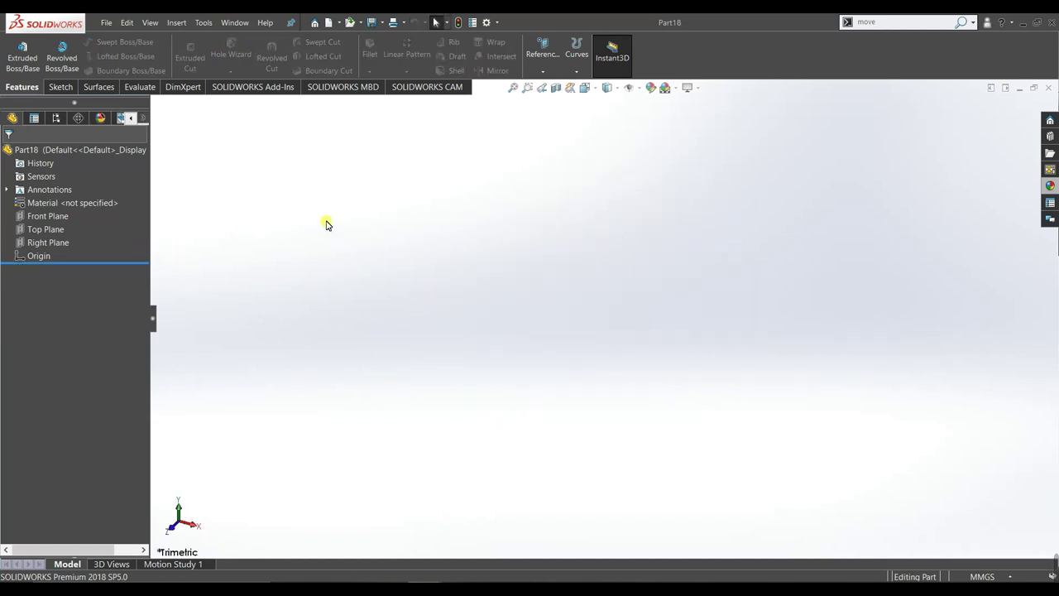
pyautogui.click(59, 218)
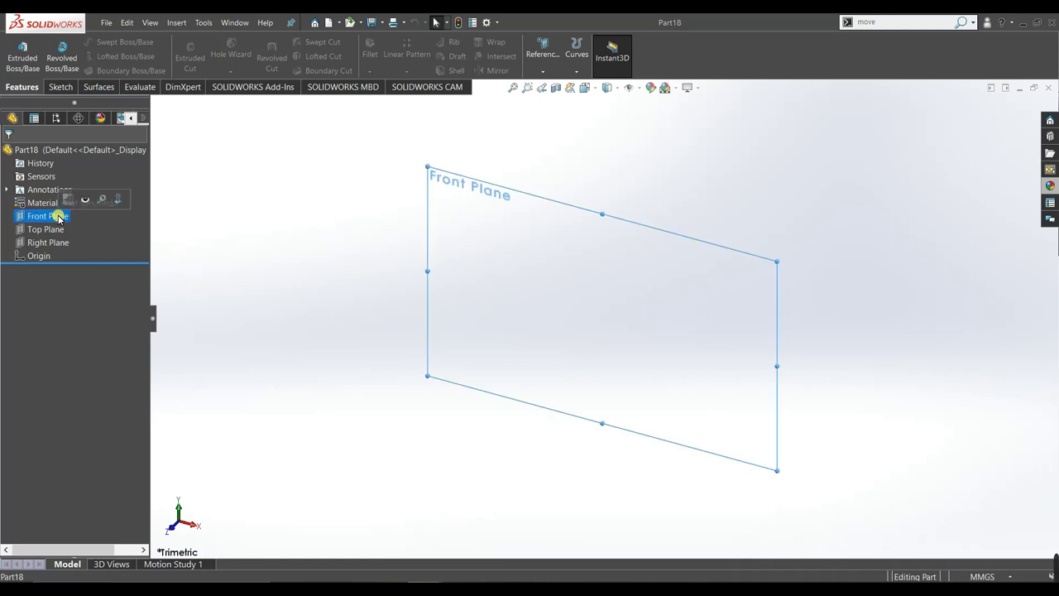
pyautogui.click(51, 88)
pyautogui.click(17, 47)
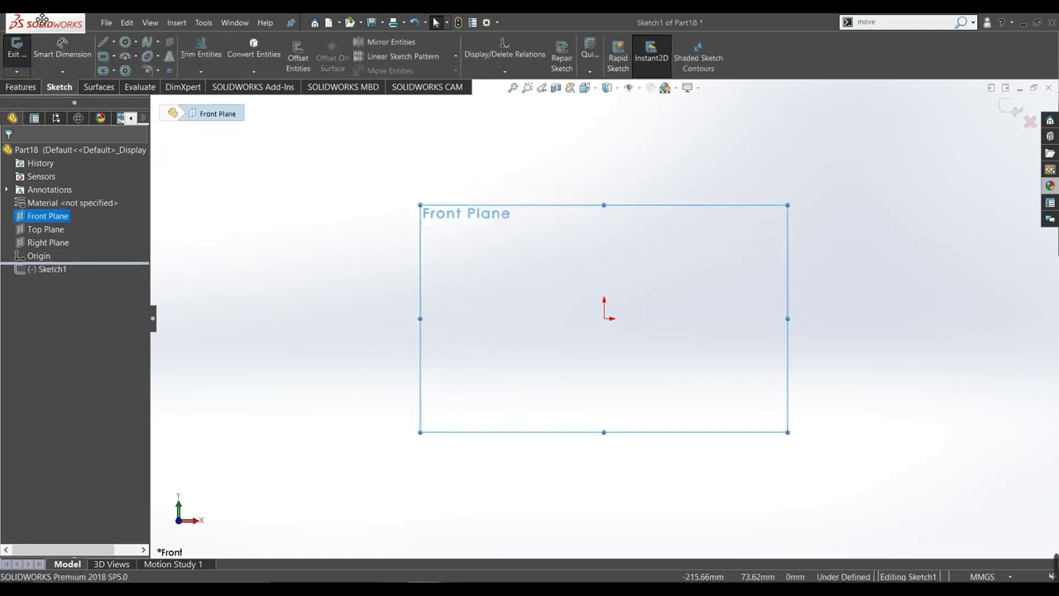
pyautogui.press('p')
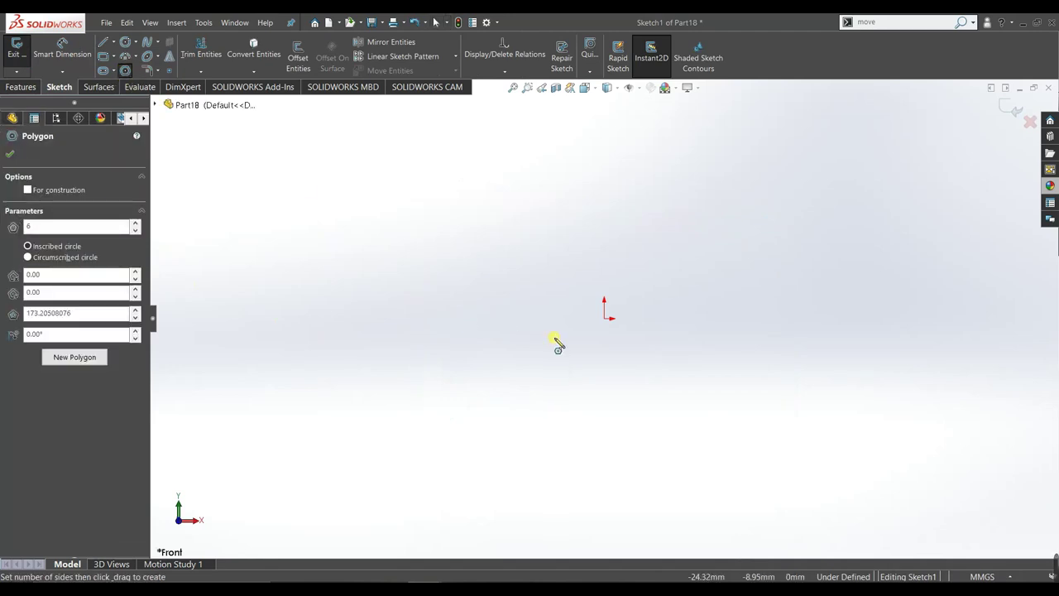
pyautogui.moveTo(605, 317); pyautogui.dragTo(648, 376)
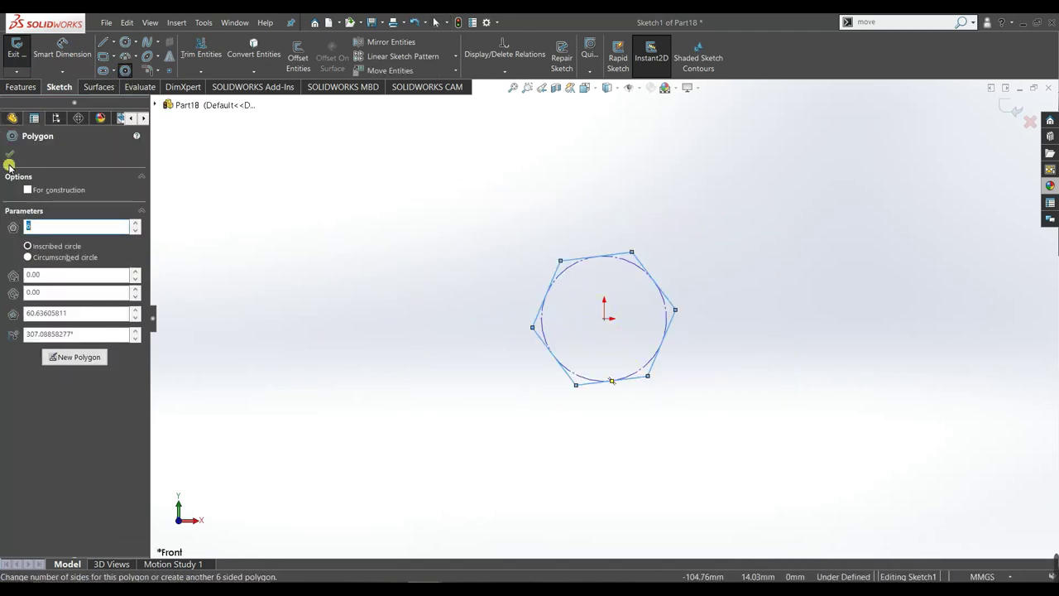
pyautogui.click(10, 147)
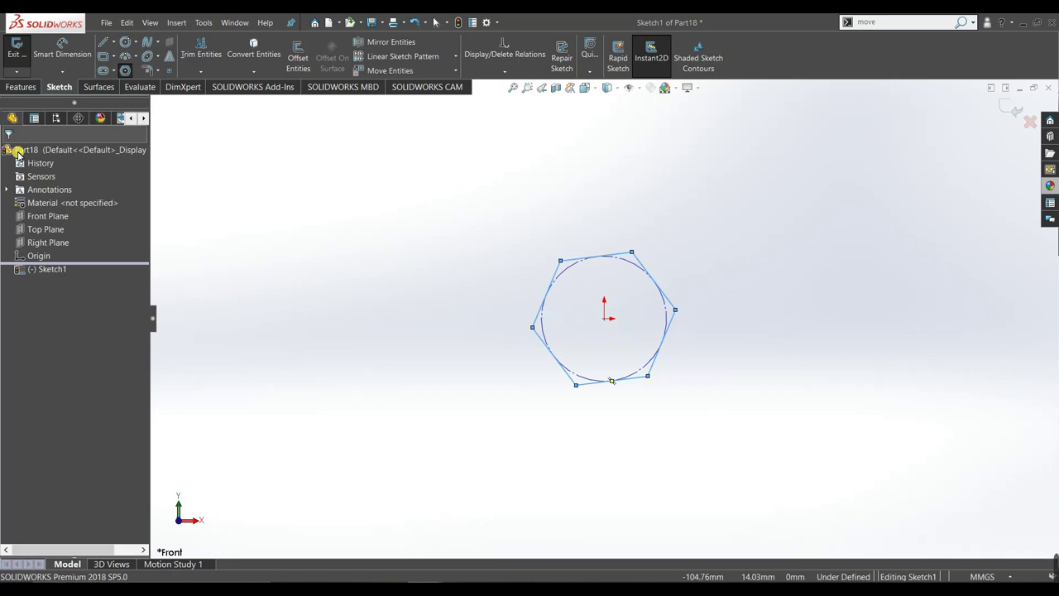
# Dimension the hexagon's inscribed circle to 10 mm diameter
pyautogui.click(20, 87)
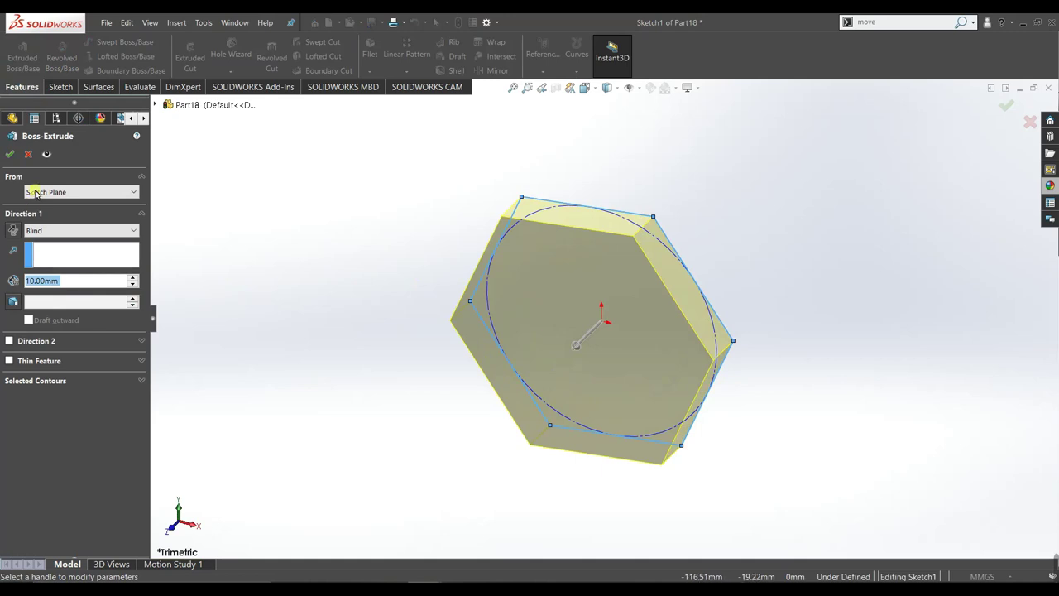
pyautogui.click(31, 156)
pyautogui.moveTo(328, 323); pyautogui.dragTo(353, 222, button='right')
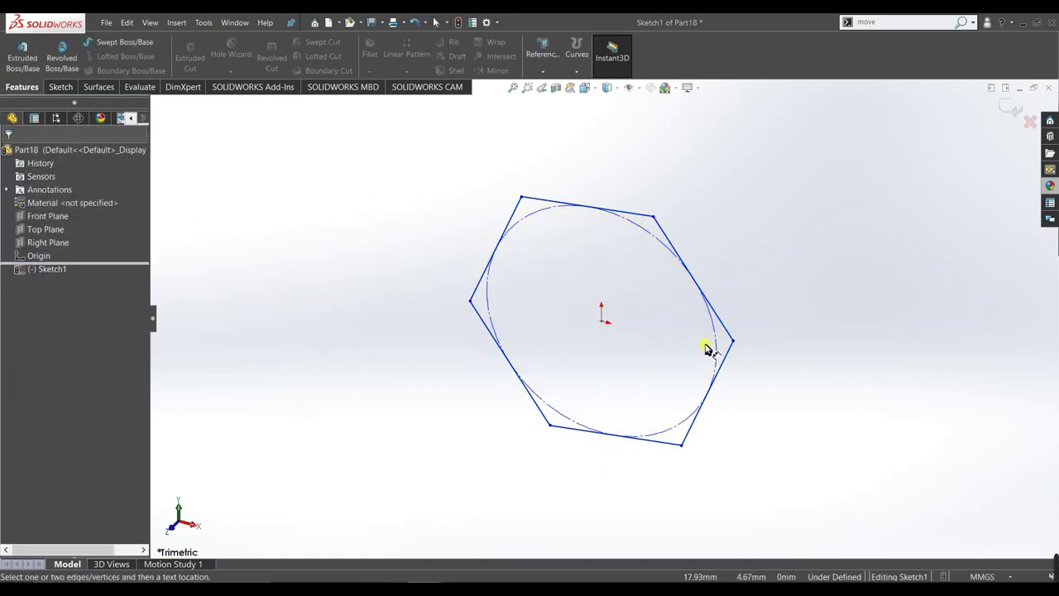
pyautogui.click(716, 351)
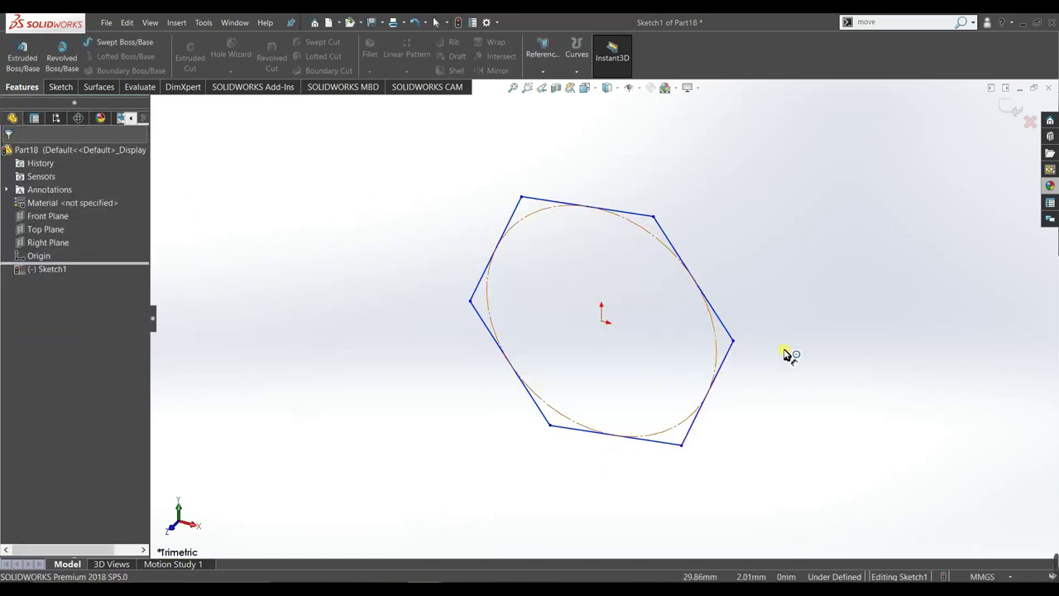
pyautogui.click(786, 346)
pyautogui.write('10')
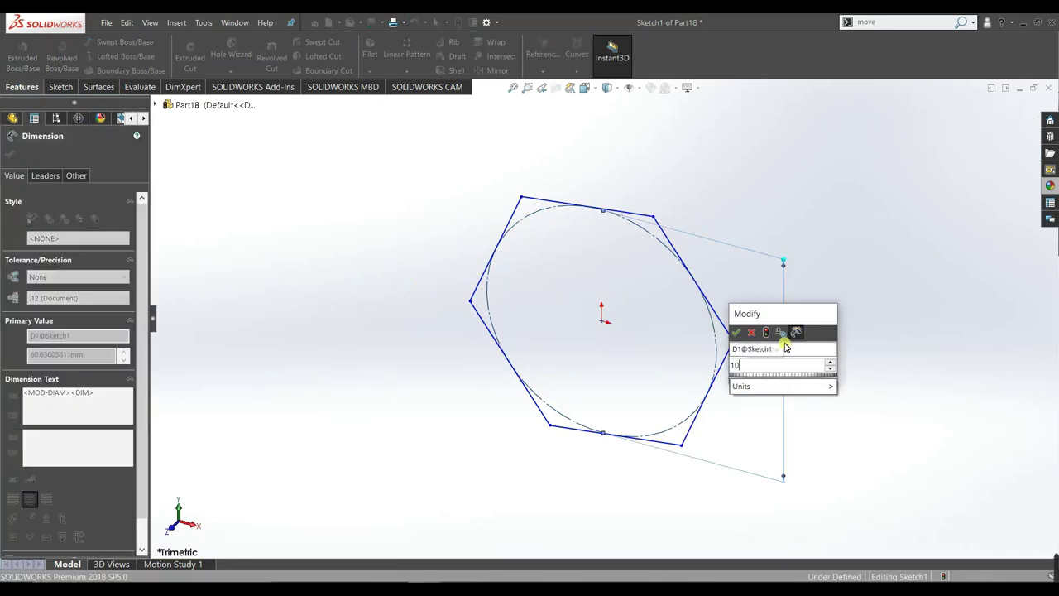
pyautogui.press('Return')
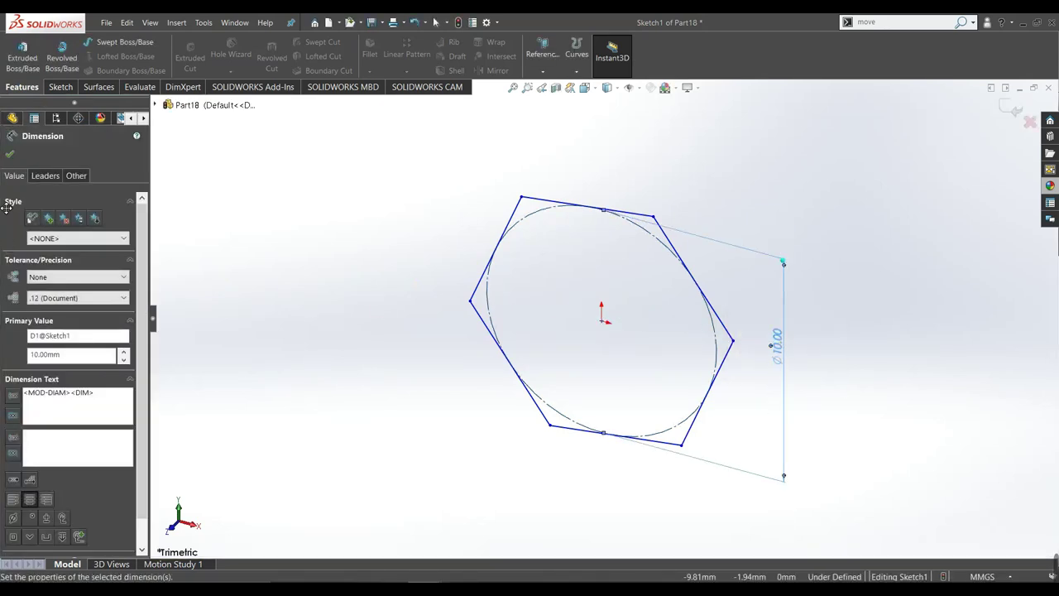
pyautogui.click(10, 163)
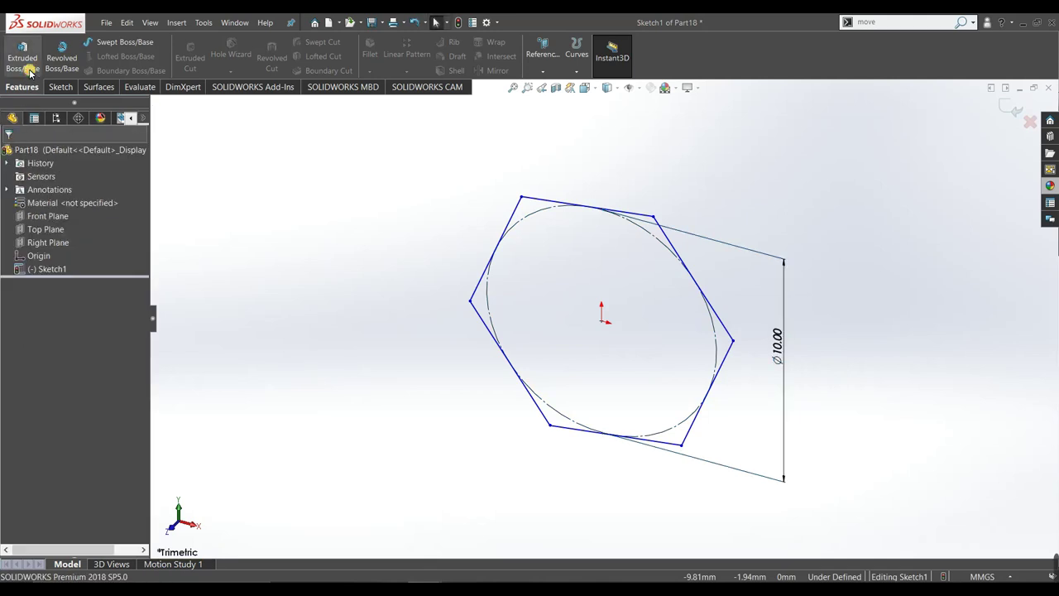
# Extrude the hexagon sketch 4 mm deep
pyautogui.press('e')
pyautogui.doubleClick(52, 280)
pyautogui.write('4')
pyautogui.press('Return')
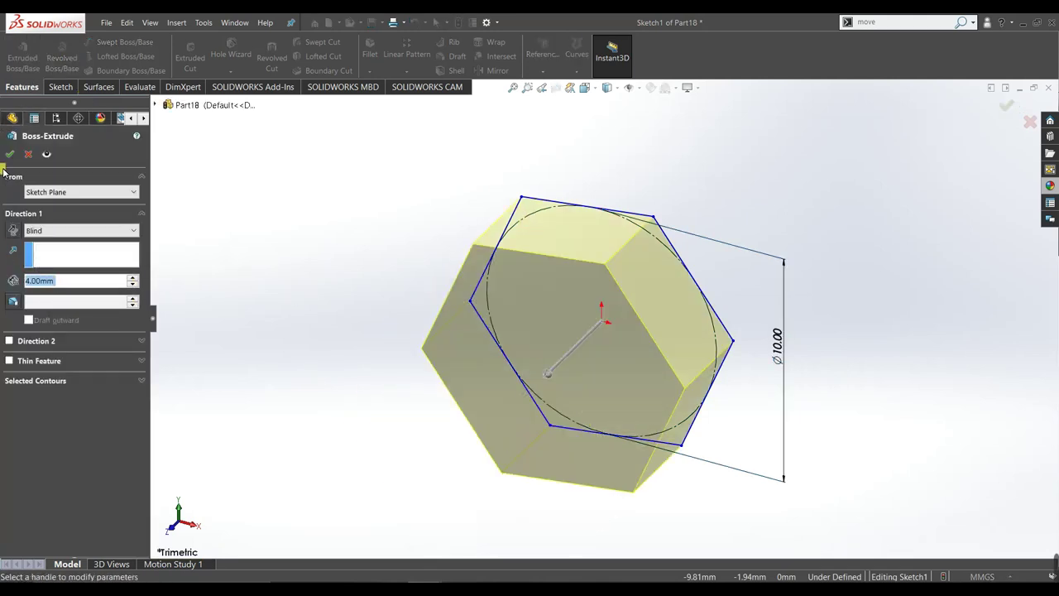
pyautogui.click(10, 154)
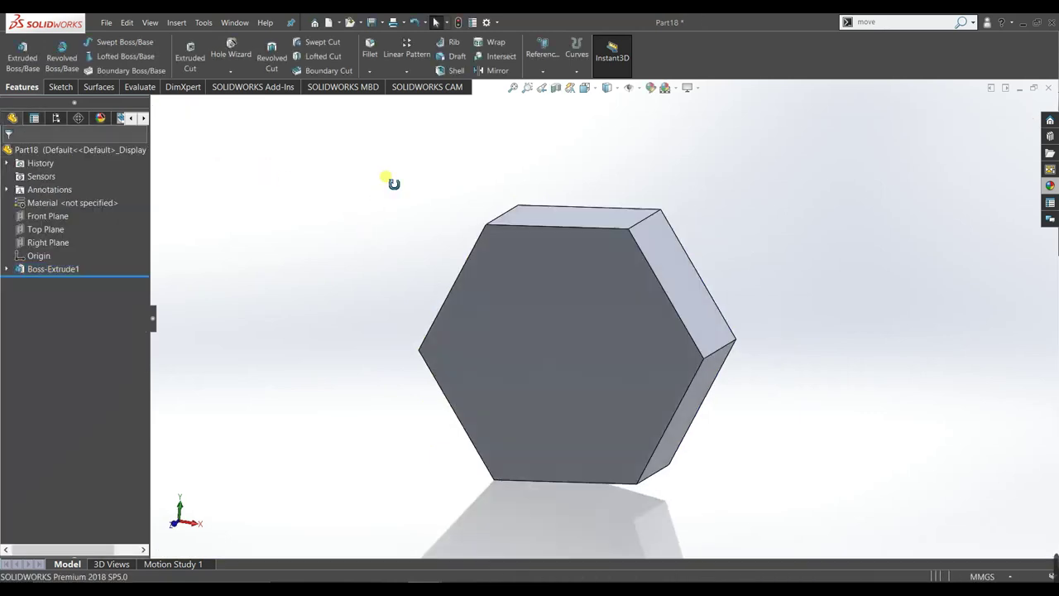
# Sketch on the block's front face by converting Sketch1's 10 mm circle, then hide Sketch1
pyautogui.click(596, 305)
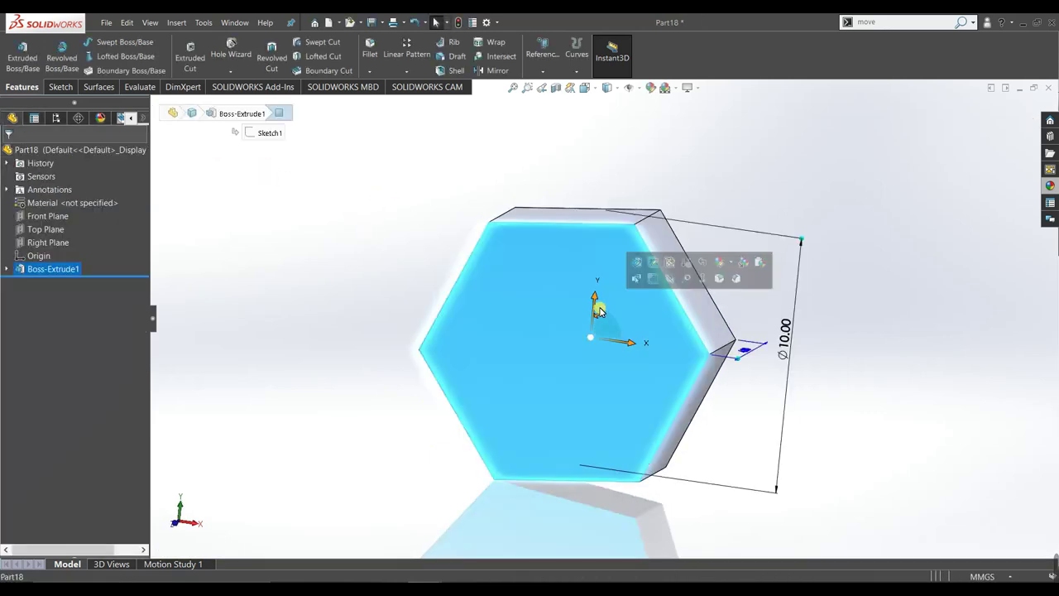
pyautogui.click(653, 280)
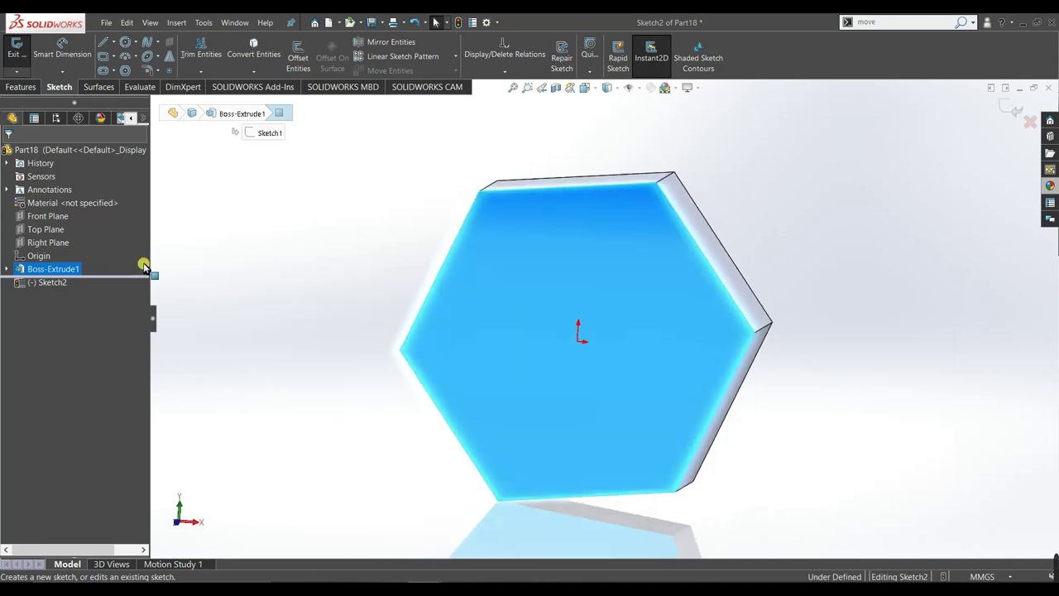
pyautogui.moveTo(25, 270)
pyautogui.mouseDown()
pyautogui.moveTo(39, 285)
pyautogui.moveTo(47, 273)
pyautogui.mouseUp()
pyautogui.click(58, 282)
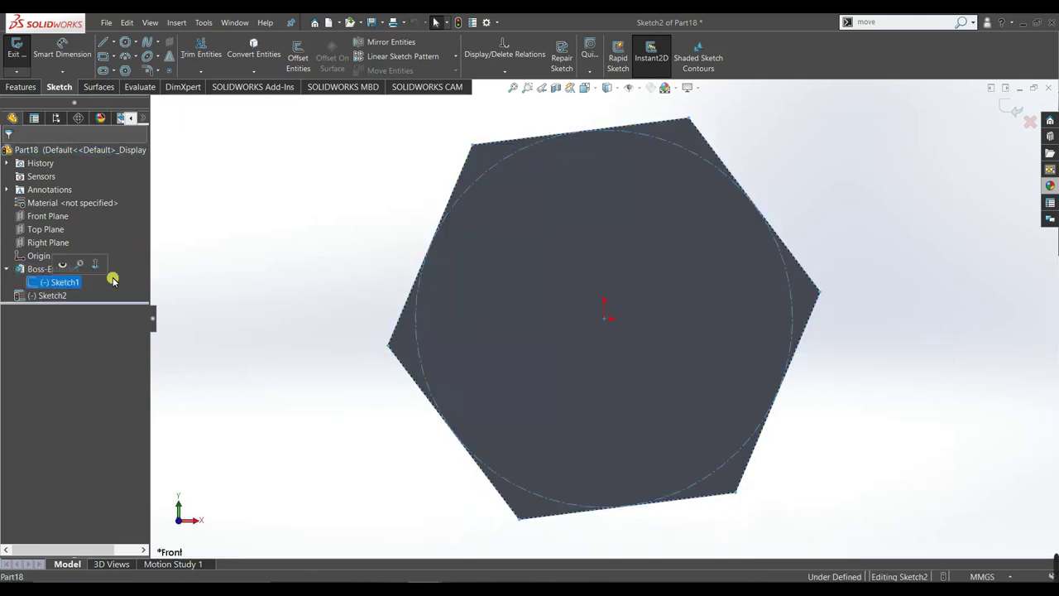
pyautogui.click(66, 265)
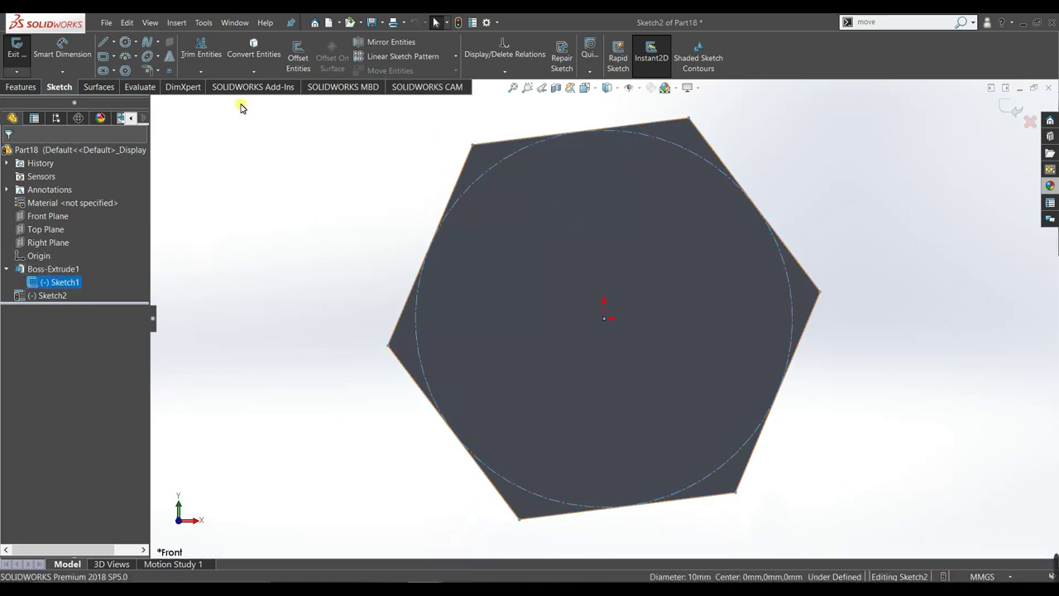
pyautogui.click(253, 48)
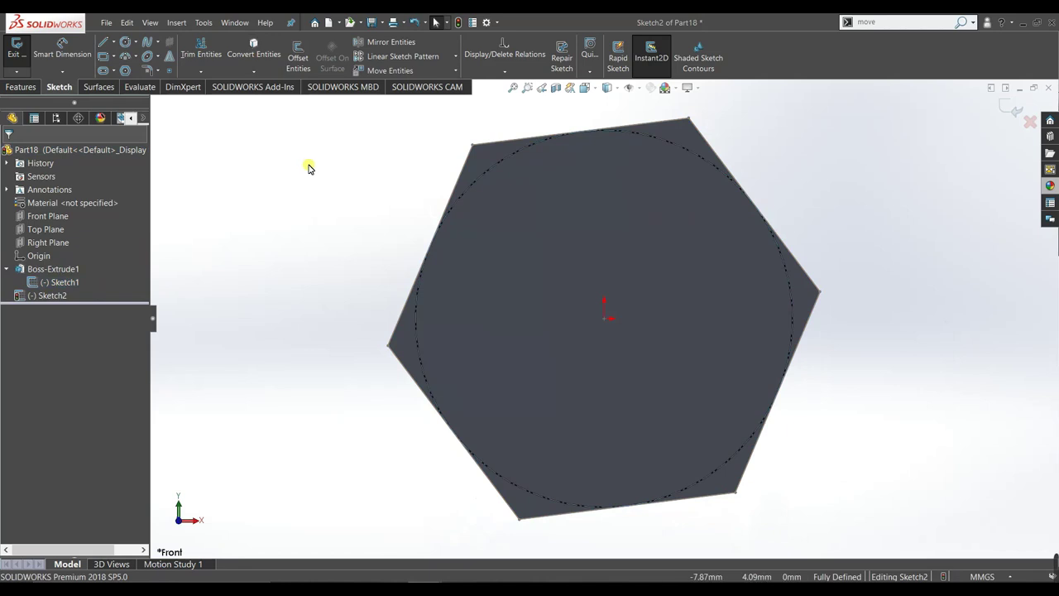
pyautogui.moveTo(307, 165); pyautogui.dragTo(283, 246, button='middle')
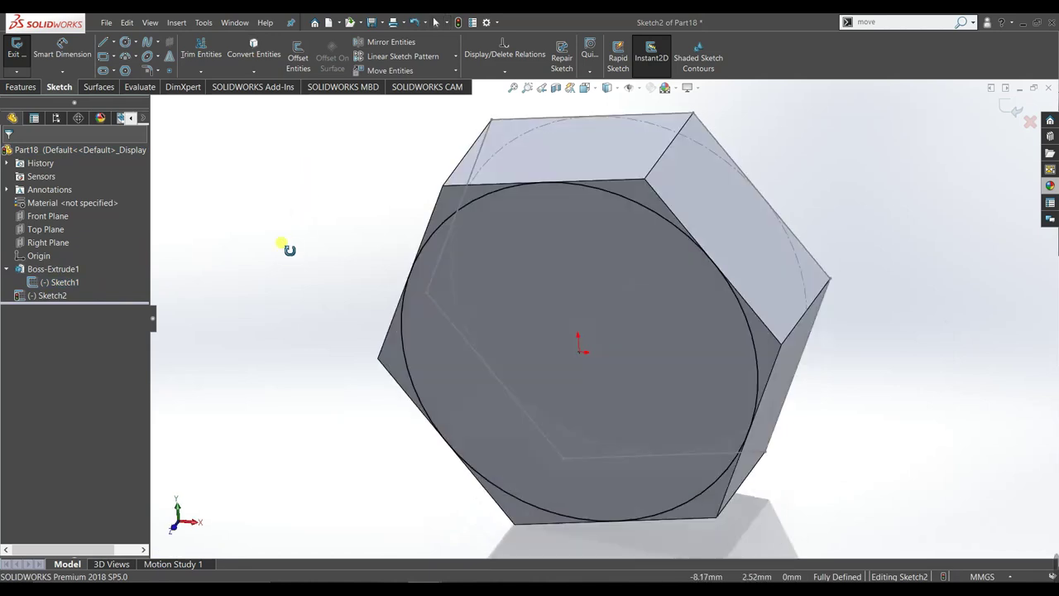
pyautogui.rightClick(529, 142)
pyautogui.click(577, 120)
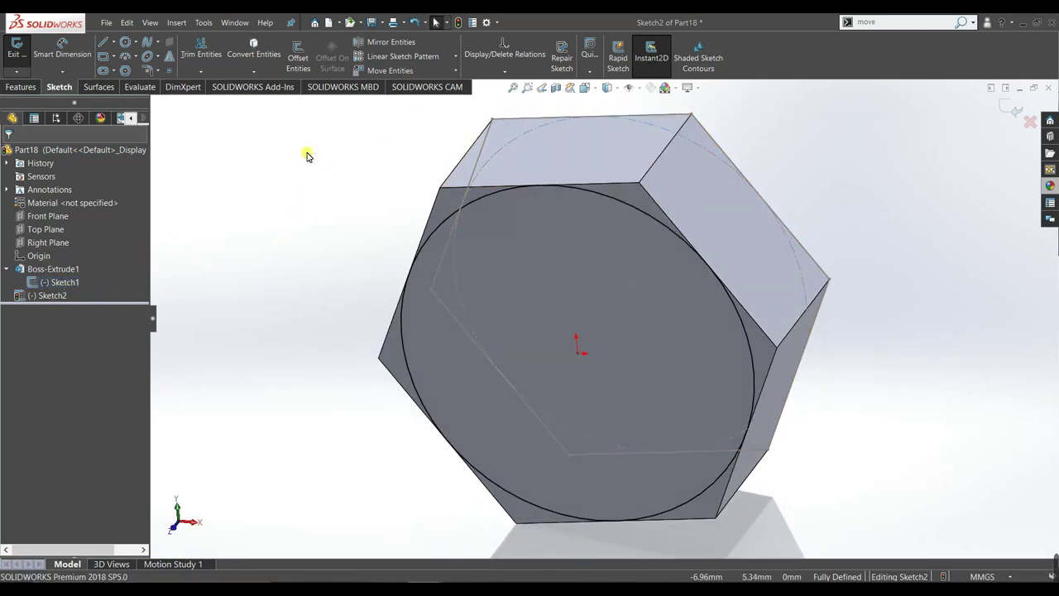
pyautogui.rightClick(56, 281)
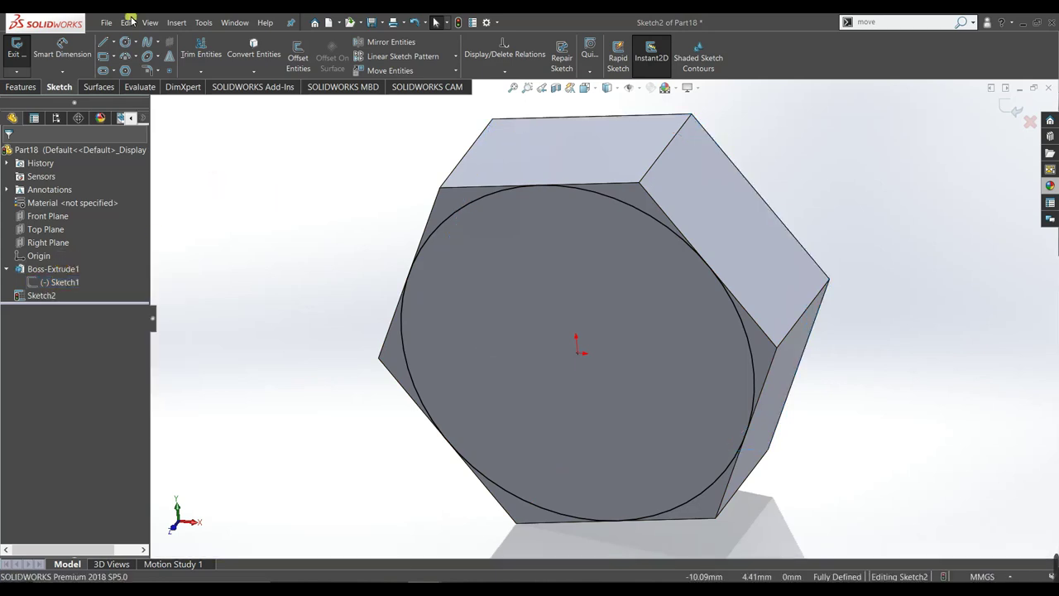
# Cut-extrude the circle 4 mm with flipped side and a 30° draft
pyautogui.click(20, 88)
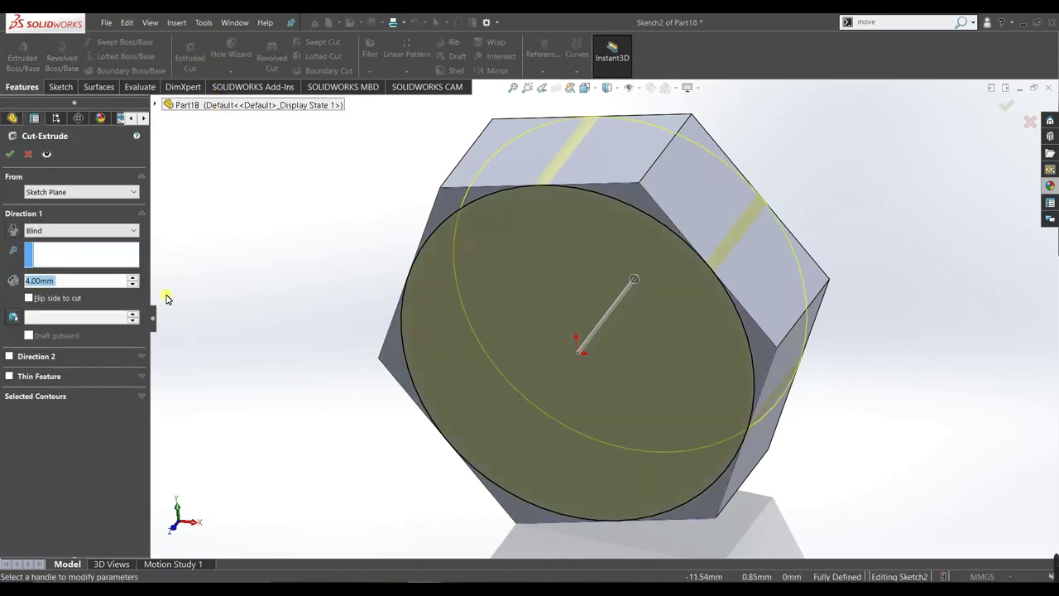
pyautogui.moveTo(294, 246); pyautogui.dragTo(356, 220, button='middle')
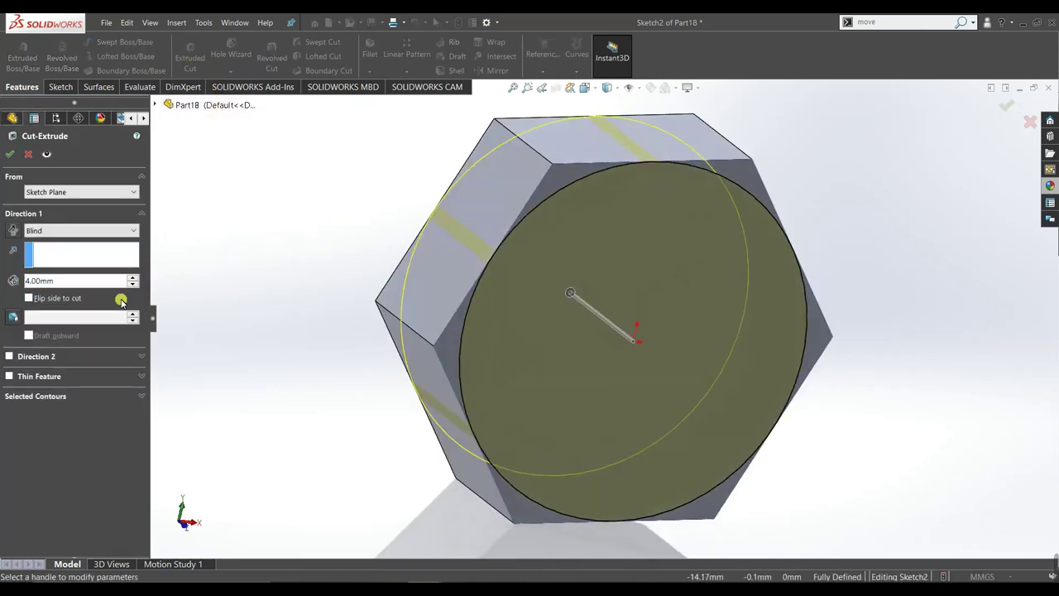
pyautogui.click(10, 317)
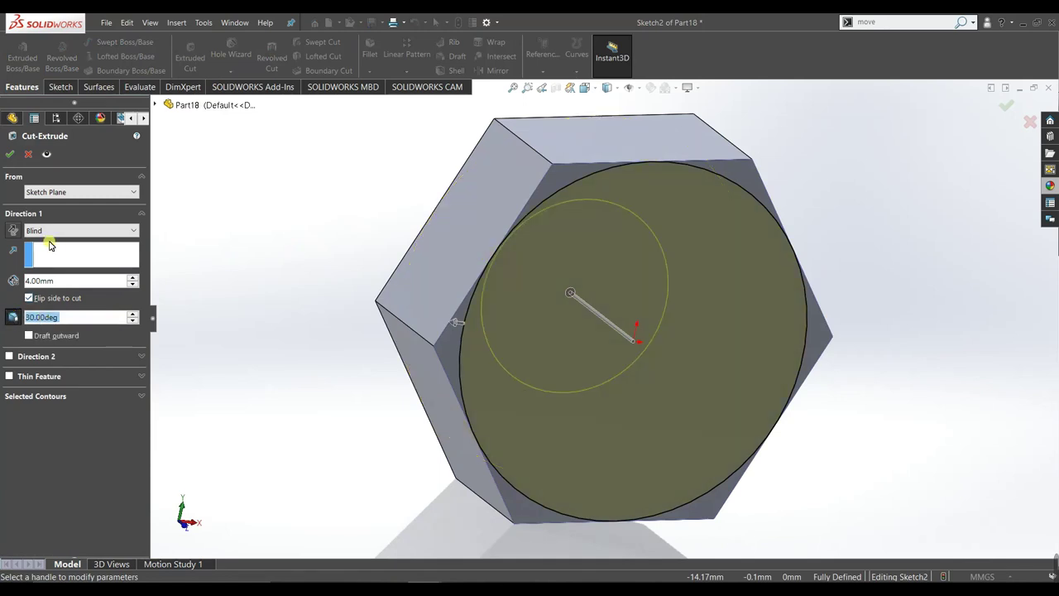
pyautogui.click(8, 154)
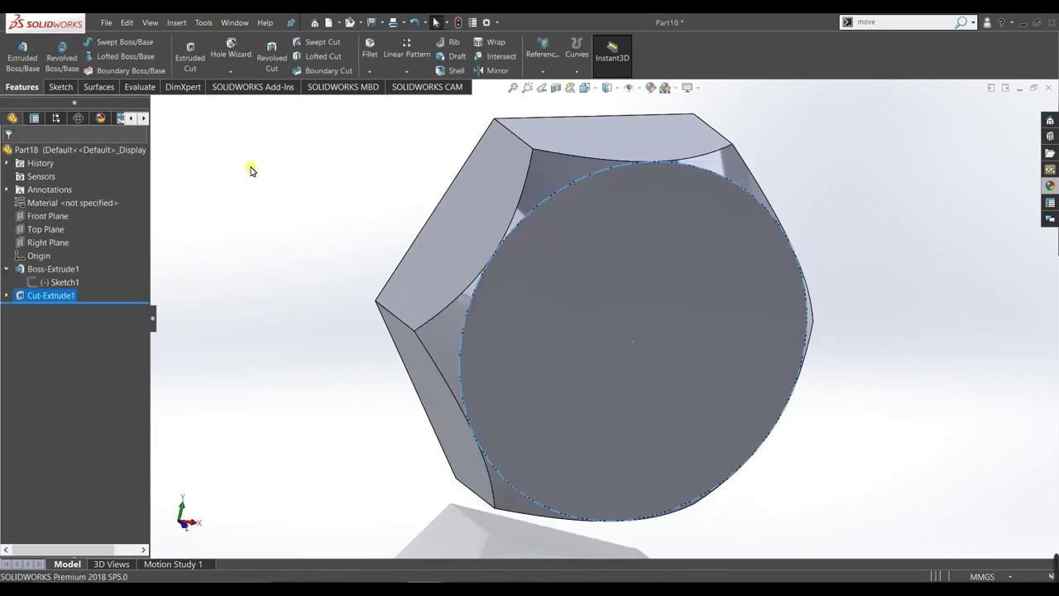
# Start a sketch on the hex head's back face, viewed face-on
pyautogui.moveTo(552, 213)
pyautogui.mouseDown(button='middle')
pyautogui.moveTo(577, 347)
pyautogui.moveTo(579, 300)
pyautogui.moveTo(706, 123)
pyautogui.moveTo(669, 266)
pyautogui.mouseUp(button='middle')
pyautogui.click(591, 302)
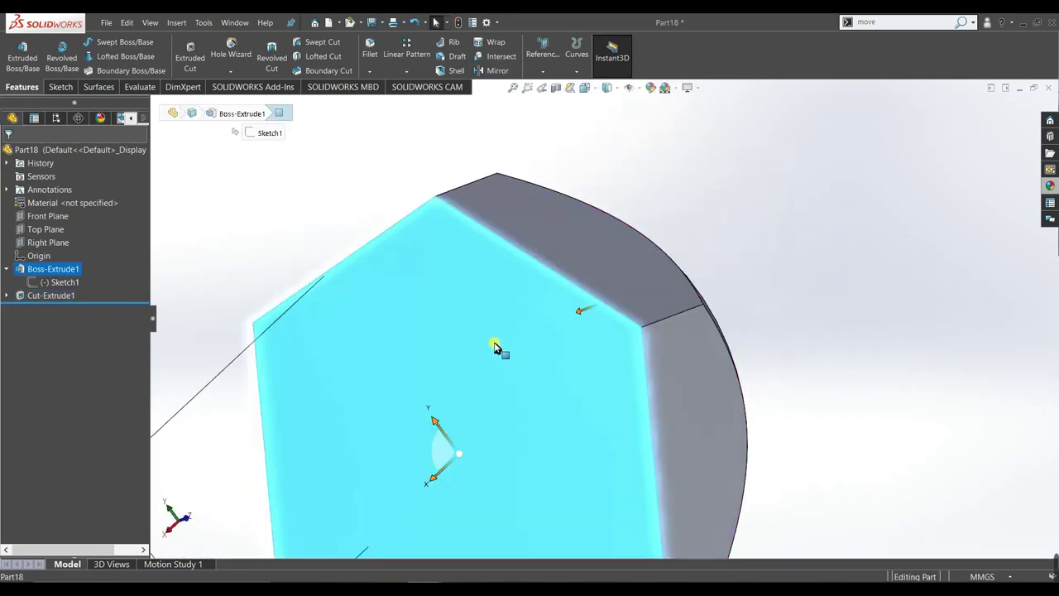
pyautogui.press('space')
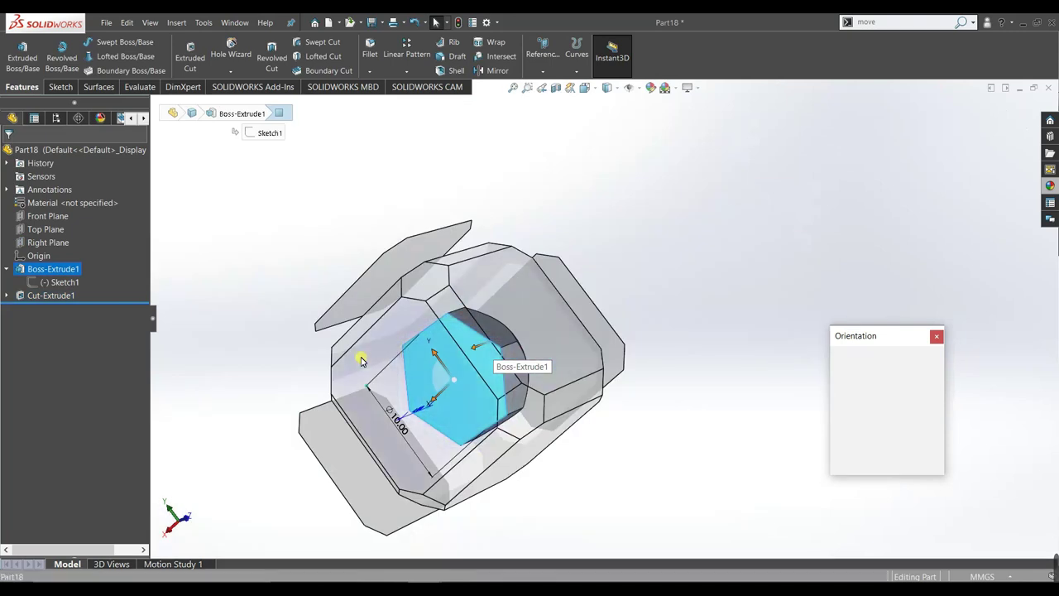
pyautogui.click(364, 356)
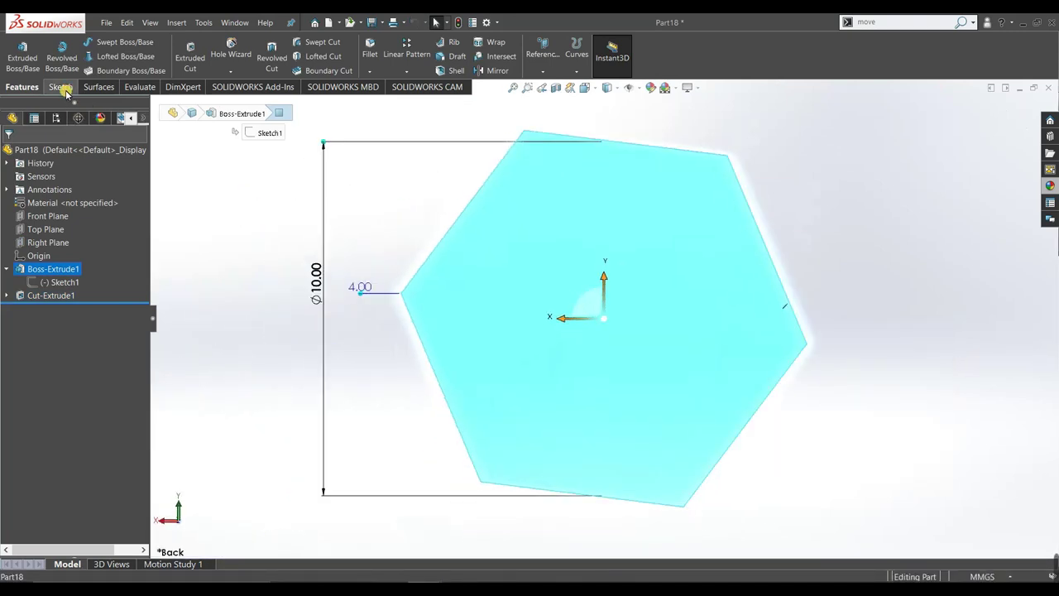
pyautogui.click(63, 87)
pyautogui.click(16, 50)
# Draw a circle at the origin and dimension it to 7 mm diameter
pyautogui.click(126, 44)
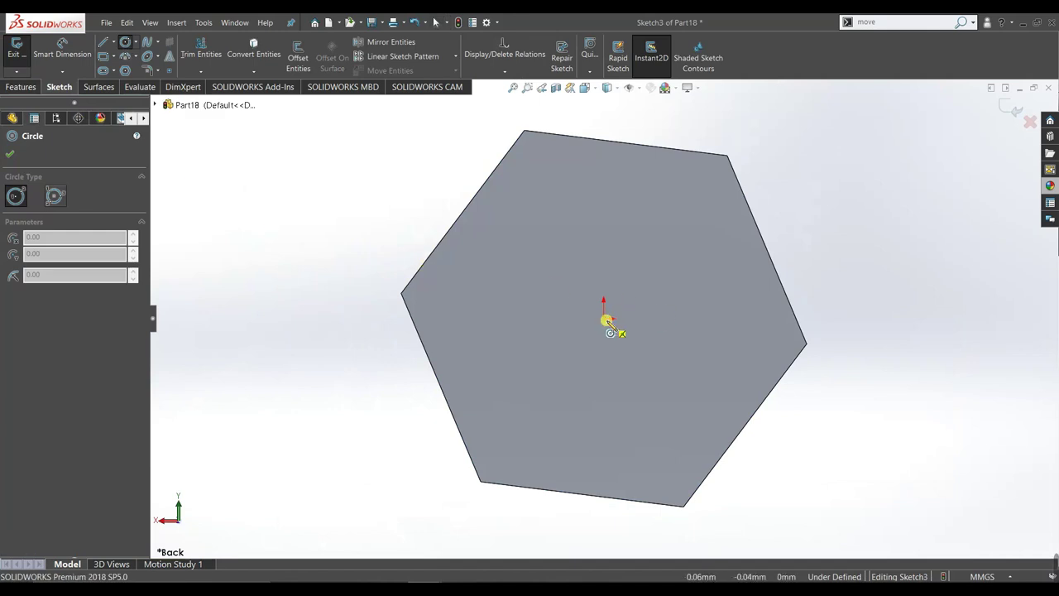
pyautogui.click(605, 320)
pyautogui.click(668, 400)
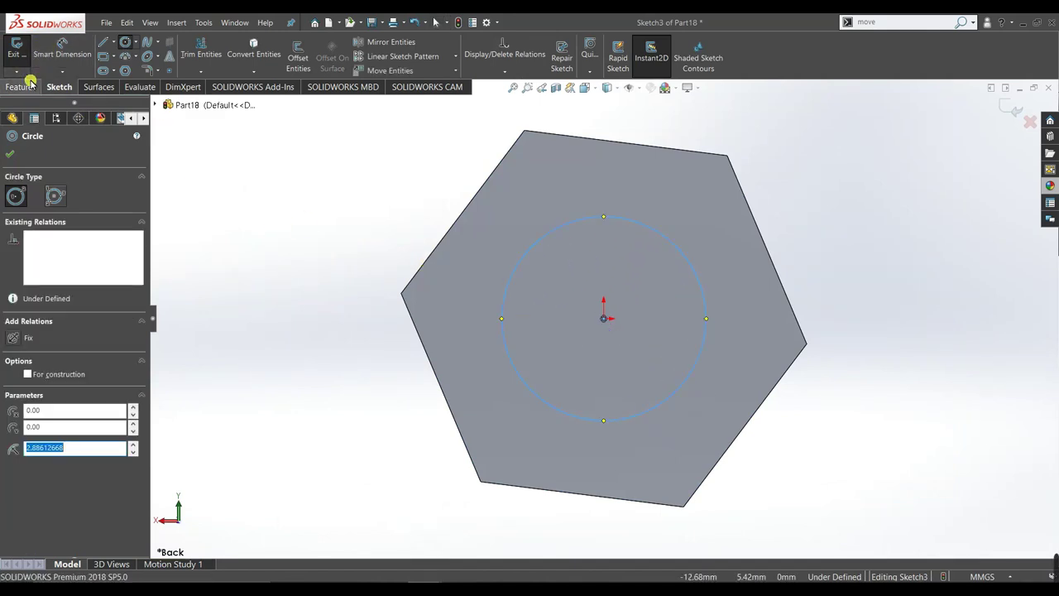
pyautogui.click(7, 153)
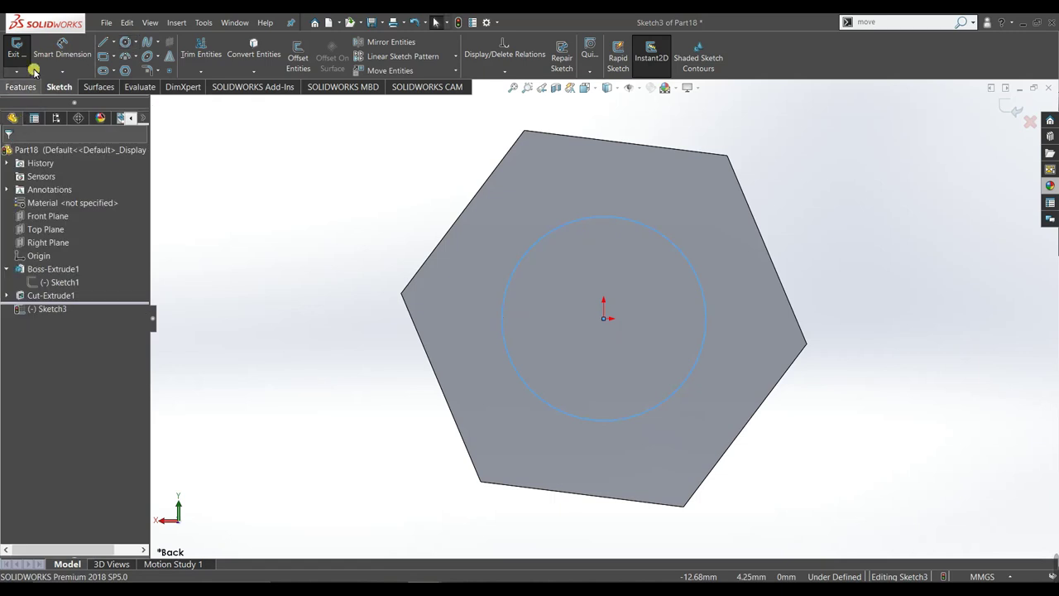
pyautogui.click(706, 292)
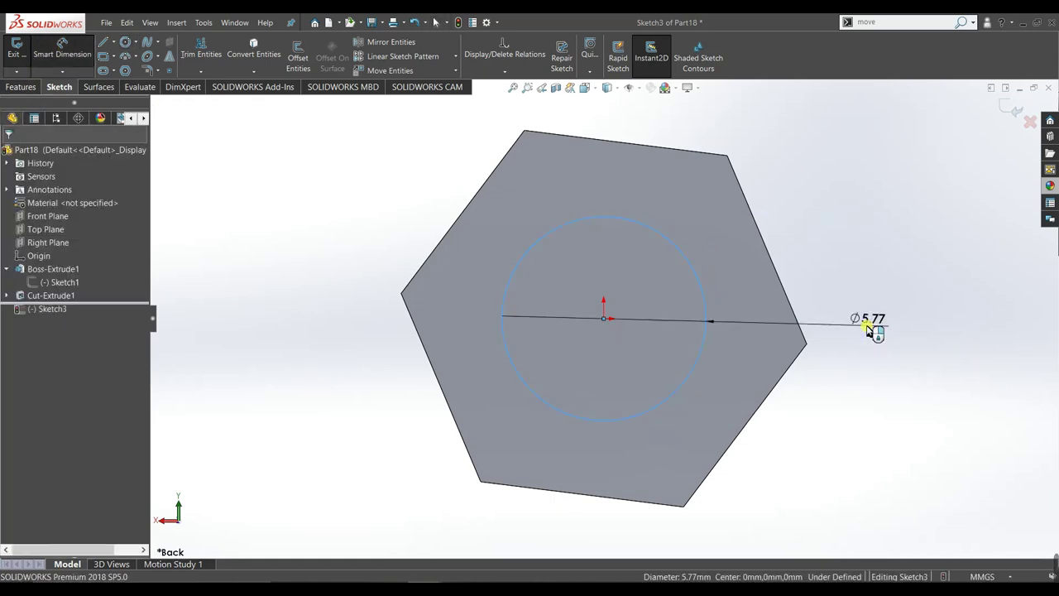
pyautogui.click(869, 329)
pyautogui.write('6')
pyautogui.press('Return')
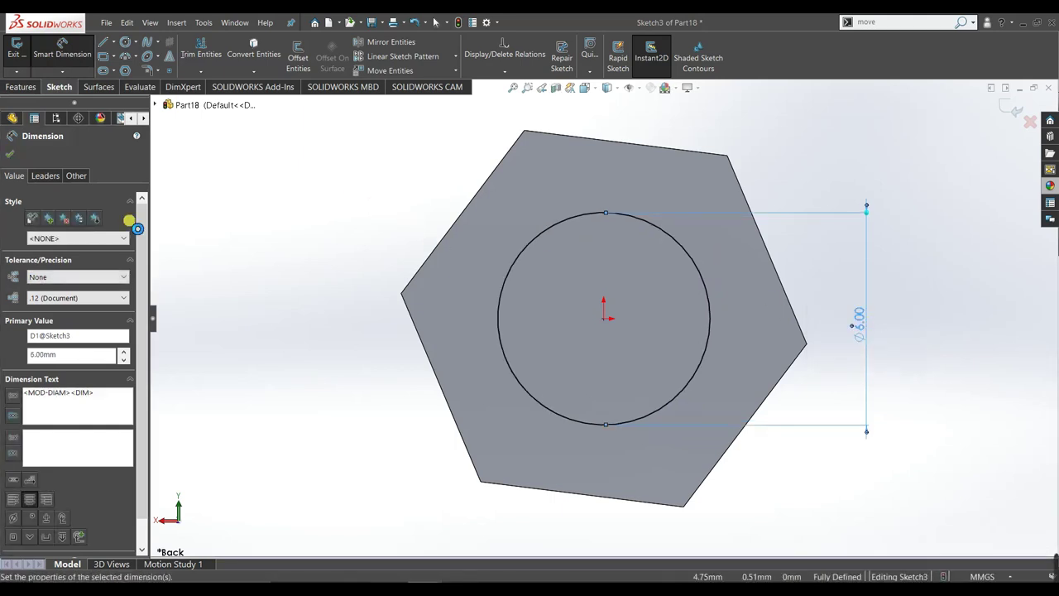
pyautogui.doubleClick(860, 319)
pyautogui.press('Return')
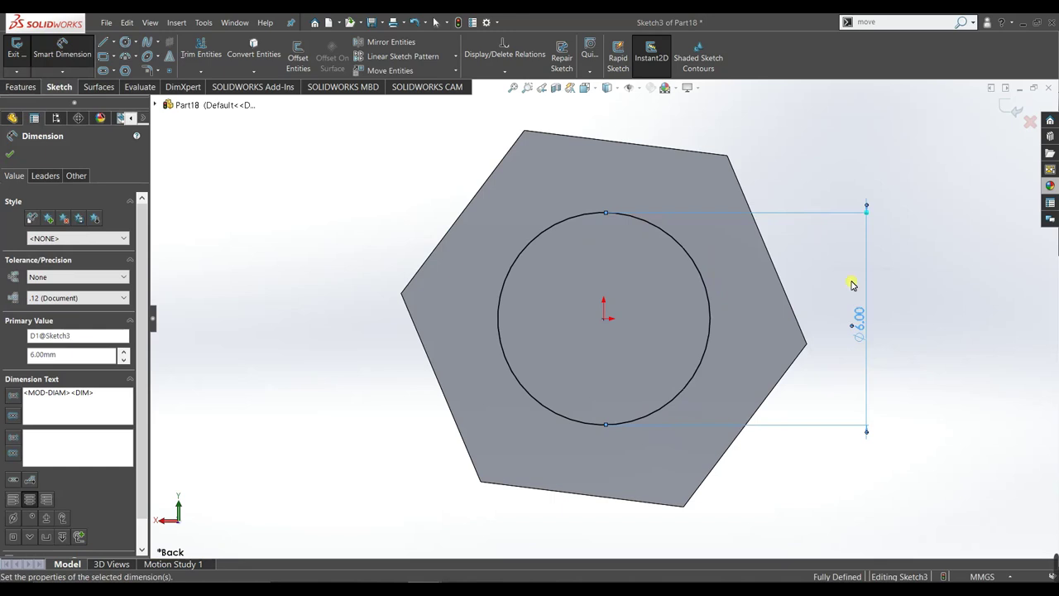
pyautogui.click(10, 153)
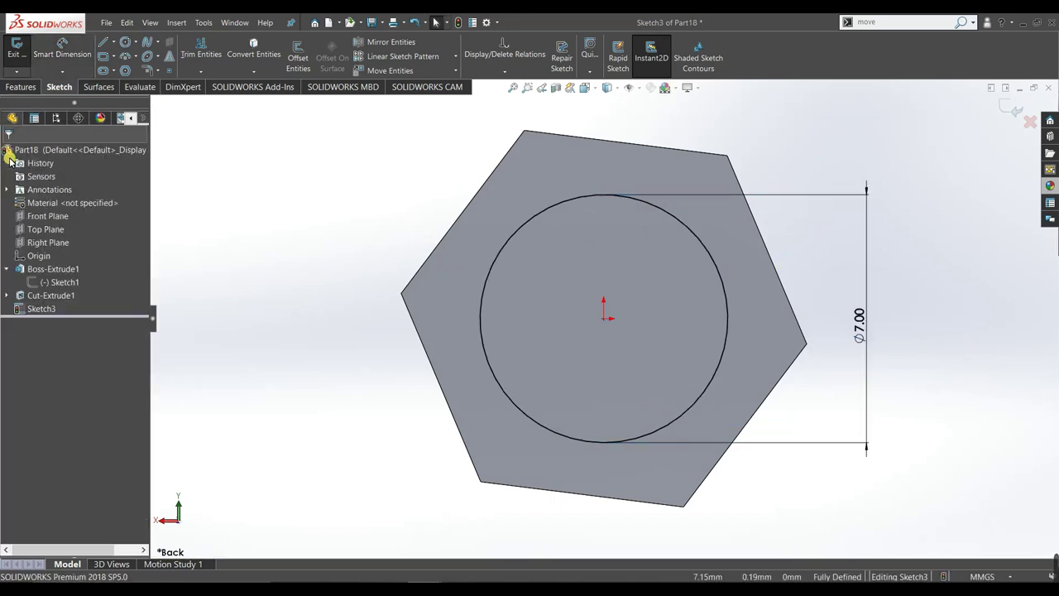
# Extrude the 7 mm circle 6 mm into a cylindrical shank
pyautogui.click(21, 86)
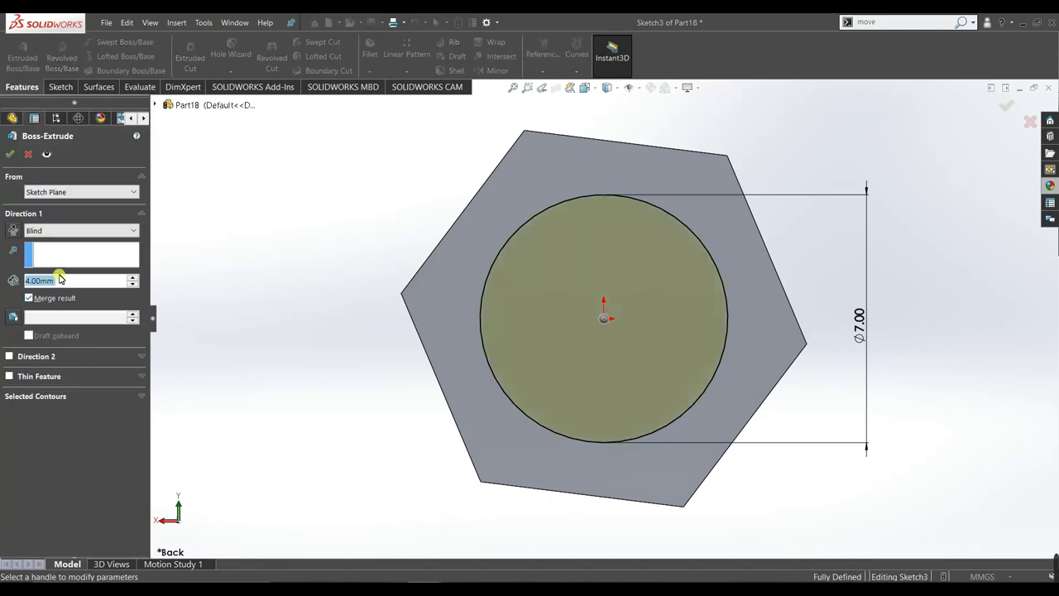
pyautogui.scroll(1, 59, 280)
pyautogui.scroll(1, 60, 279)
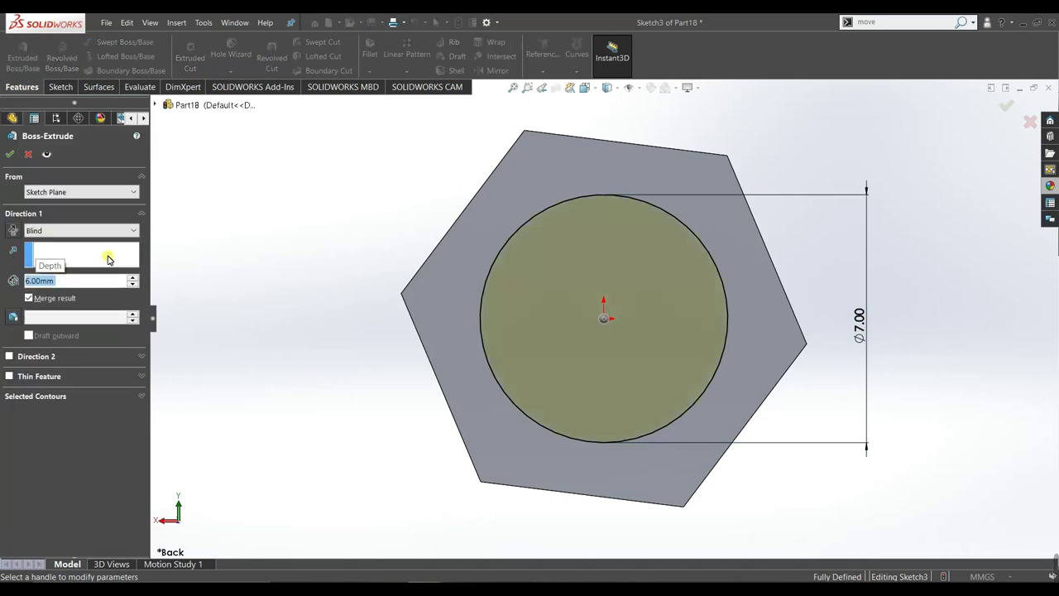
pyautogui.moveTo(312, 260); pyautogui.dragTo(383, 335, button='middle')
pyautogui.click(9, 154)
# Chamfer the shank's end edge 1 mm × 45°
pyautogui.click(395, 74)
pyautogui.click(369, 71)
pyautogui.click(385, 98)
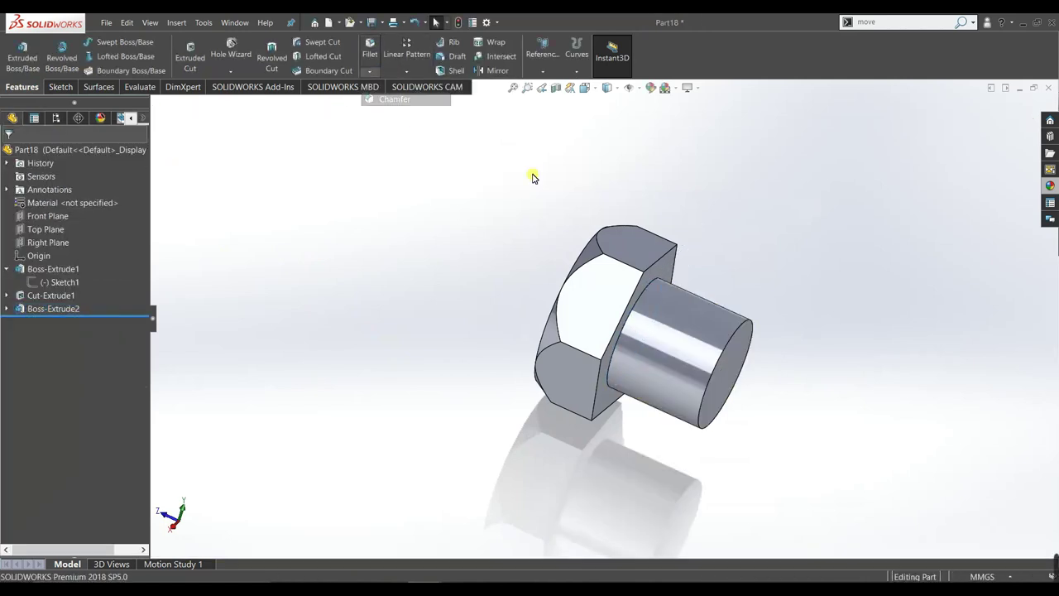
pyautogui.click(727, 351)
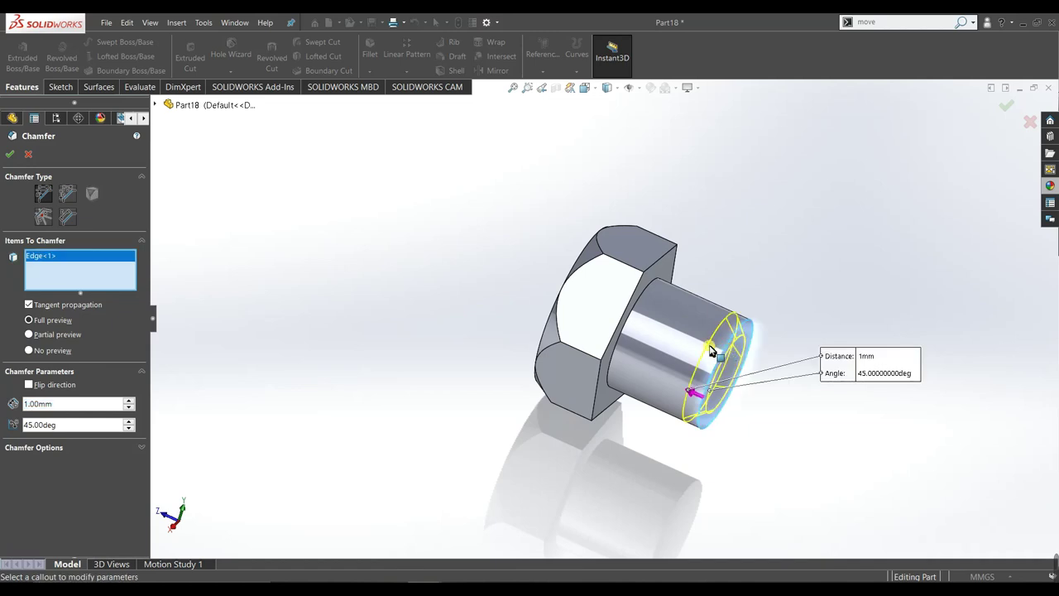
pyautogui.click(16, 159)
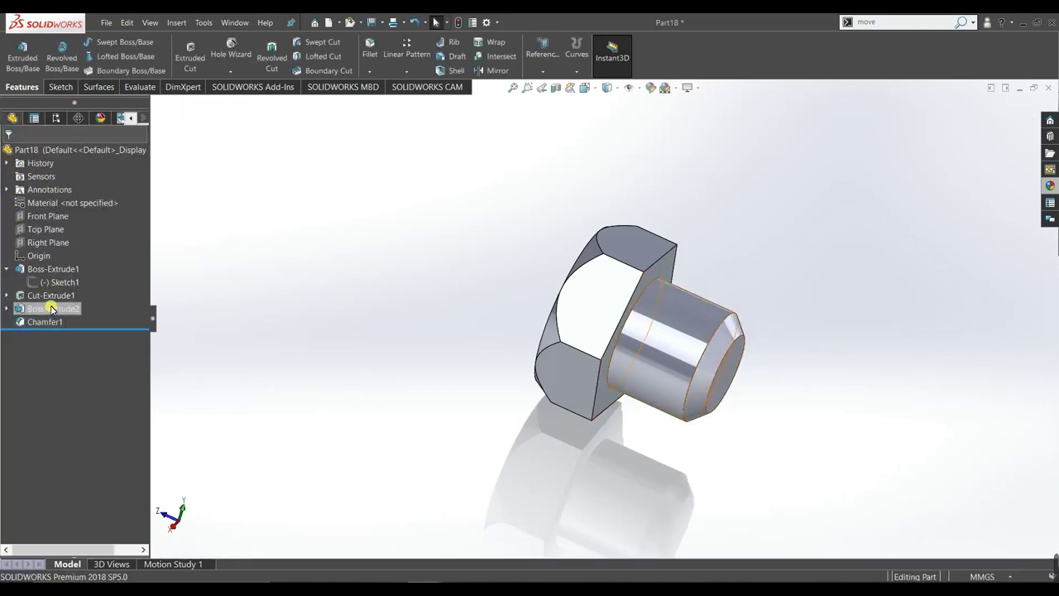
pyautogui.rightClick(53, 320)
pyautogui.press('Escape')
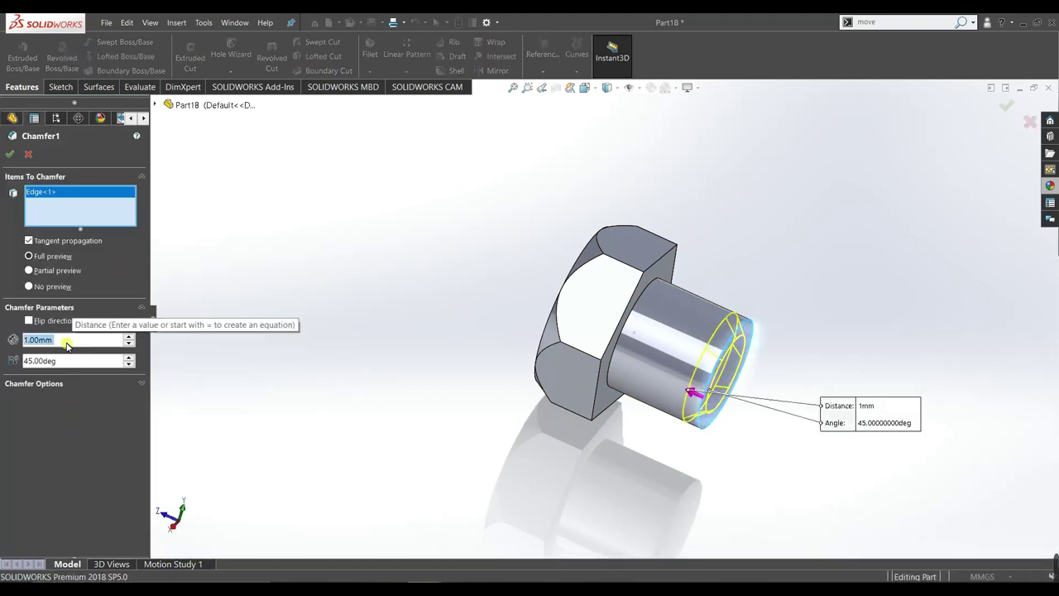
pyautogui.click(10, 154)
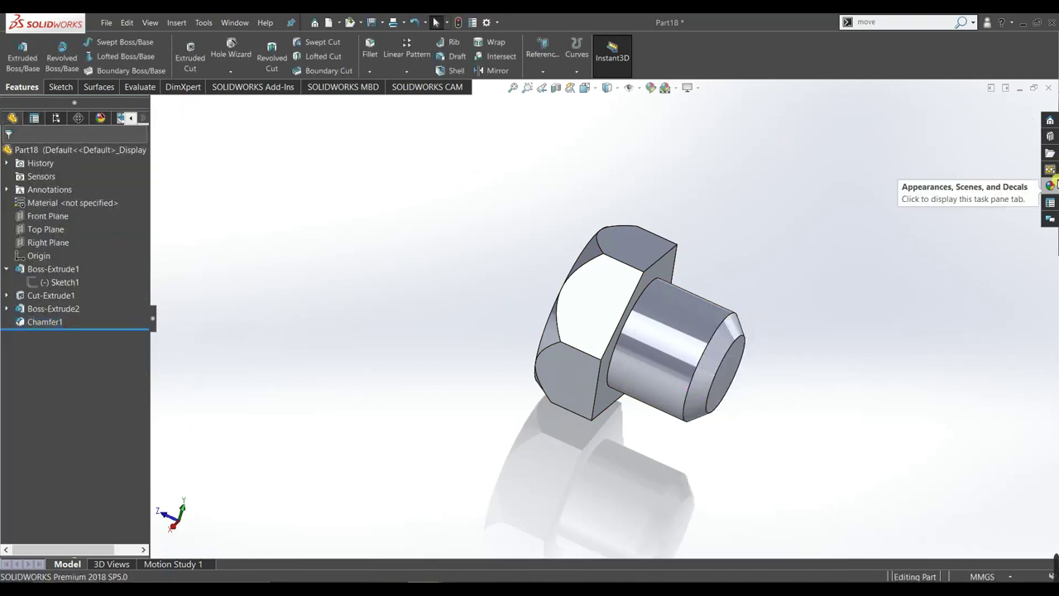
pyautogui.click(1054, 184)
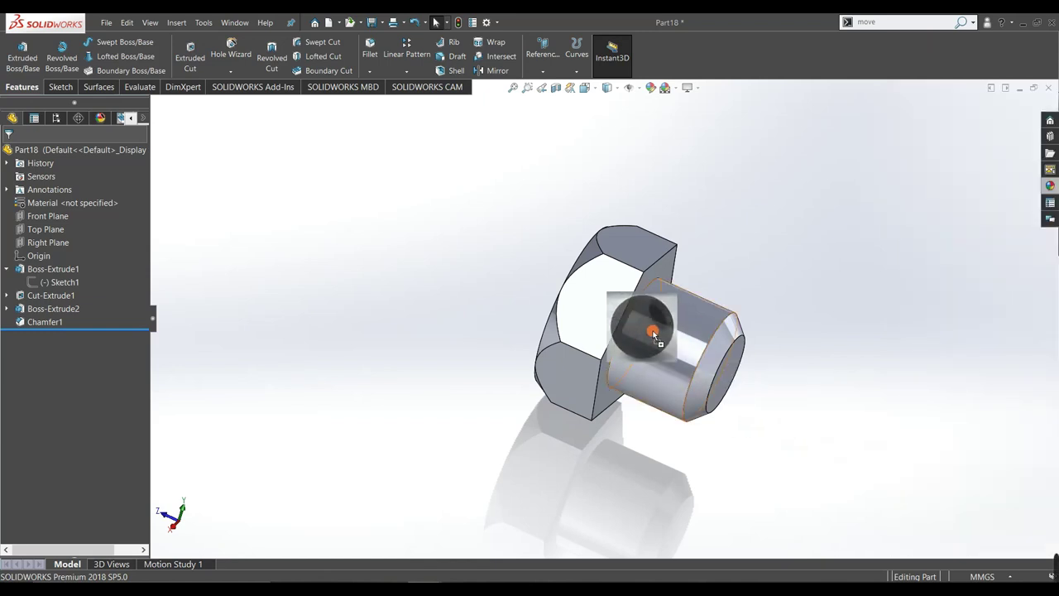
# Apply a cast iron appearance to the whole bolt body
pyautogui.moveTo(941, 484); pyautogui.dragTo(651, 335)
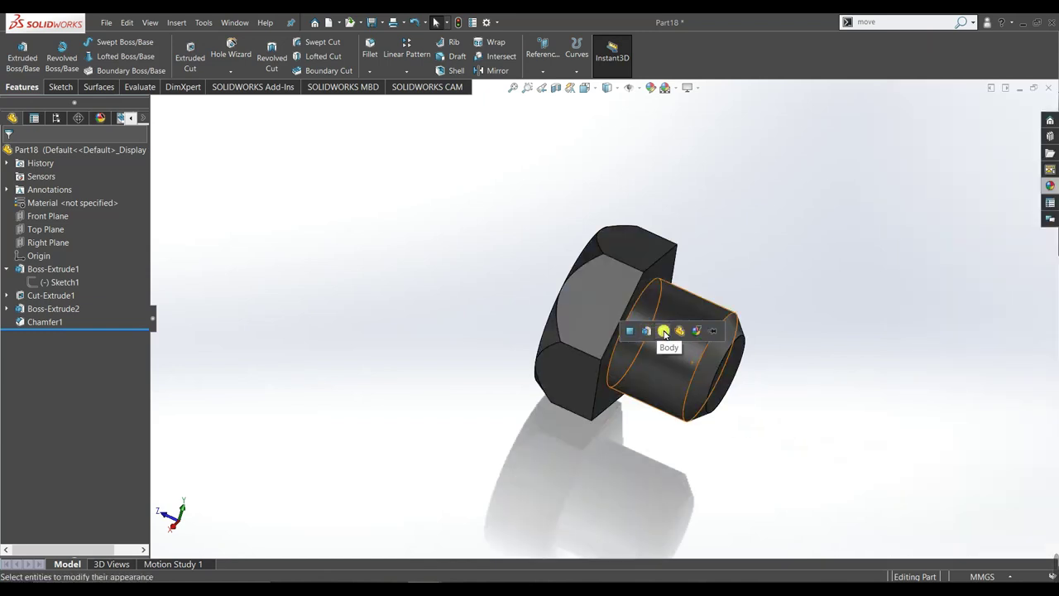
pyautogui.click(664, 332)
pyautogui.scroll(-5, 621, 304)
pyautogui.scroll(3, 623, 311)
pyautogui.scroll(-2, 645, 340)
pyautogui.scroll(3, 669, 373)
pyautogui.scroll(-1, 770, 373)
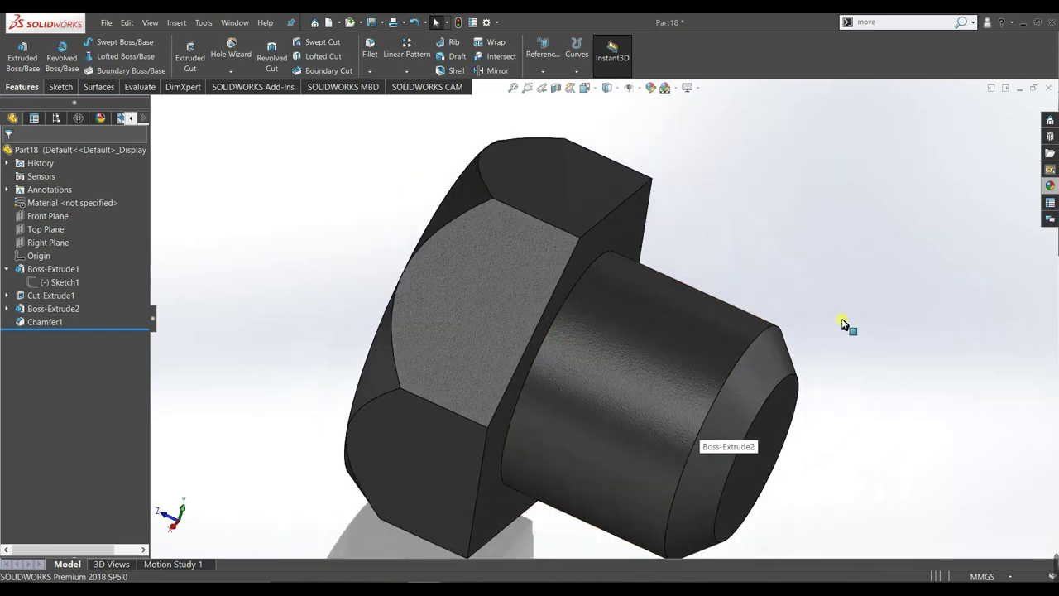
# Apply the screw thread pattern appearance to the Boss-Extrude2 shank only
pyautogui.click(1049, 185)
pyautogui.scroll(-4, 926, 162)
pyautogui.scroll(-3, 933, 170)
pyautogui.scroll(-3, 939, 177)
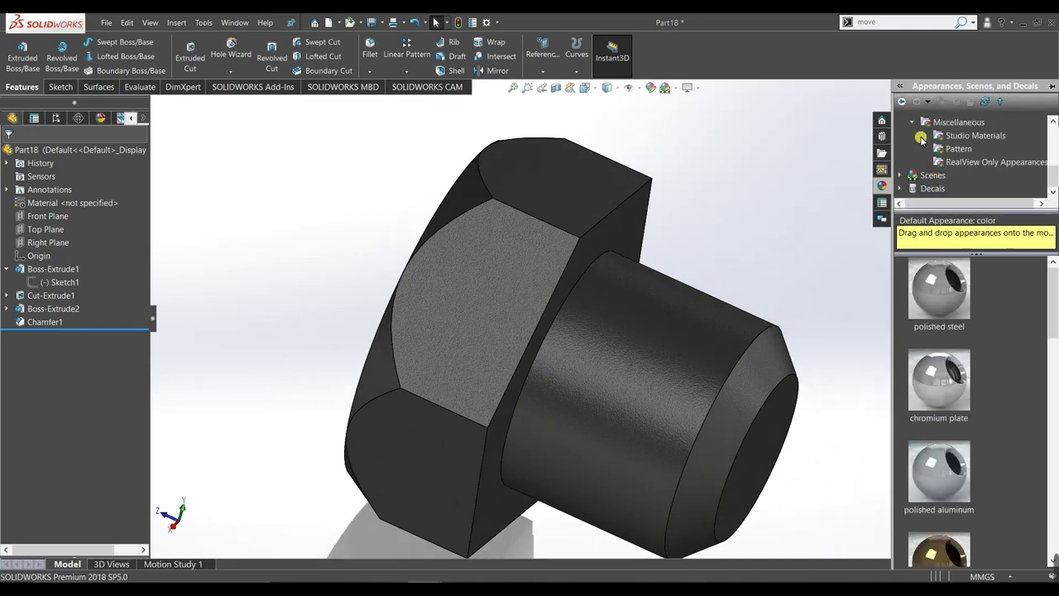
pyautogui.click(959, 151)
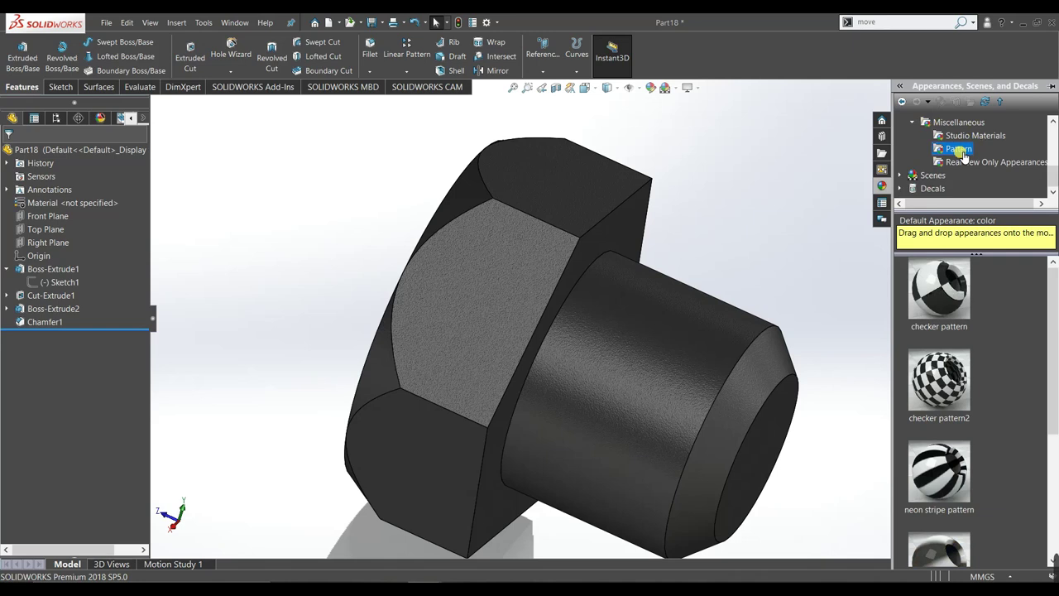
pyautogui.scroll(-3, 994, 374)
pyautogui.moveTo(957, 553); pyautogui.dragTo(702, 414)
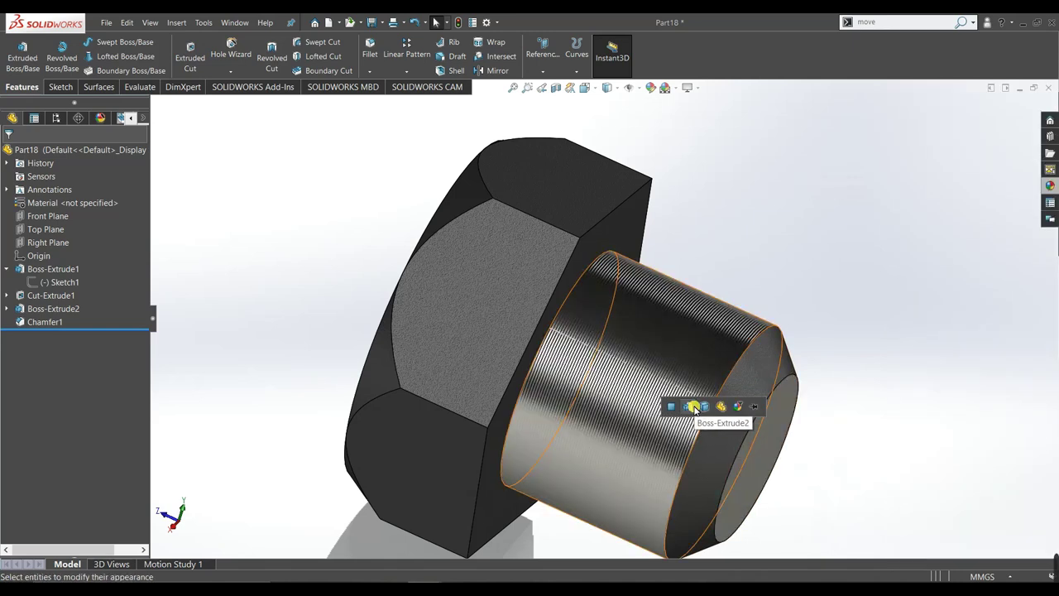
pyautogui.click(693, 407)
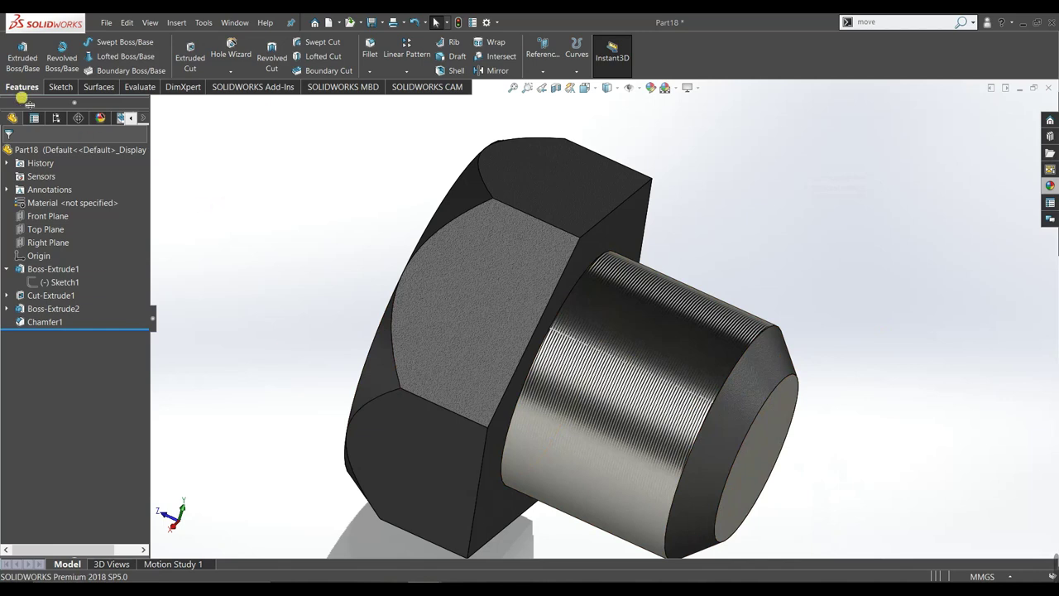
# Enlarge the screw thread texture into coarser grooves and accept the edit
pyautogui.click(95, 120)
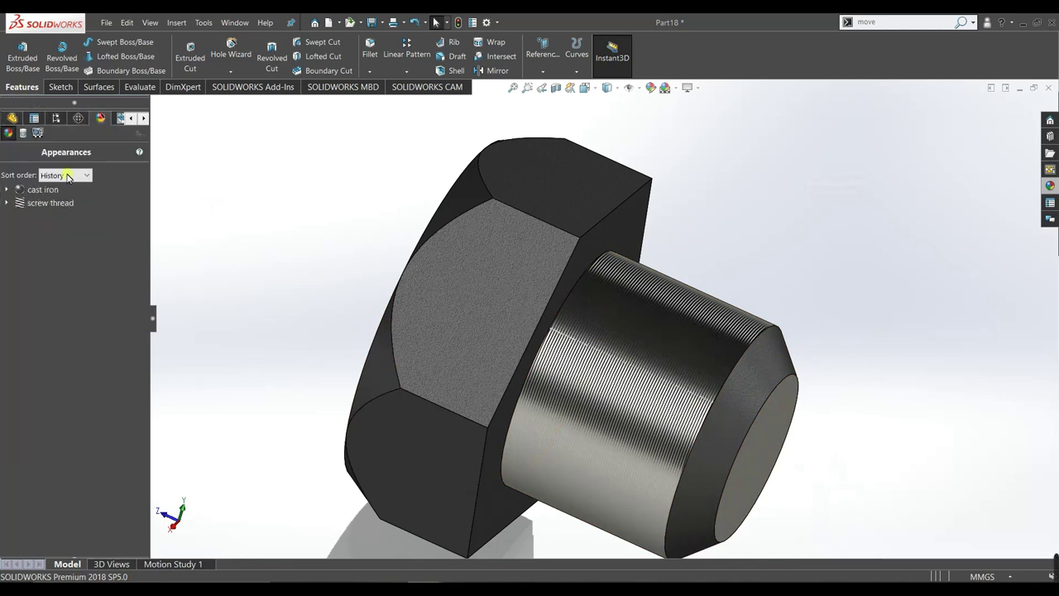
pyautogui.rightClick(46, 203)
pyautogui.click(101, 222)
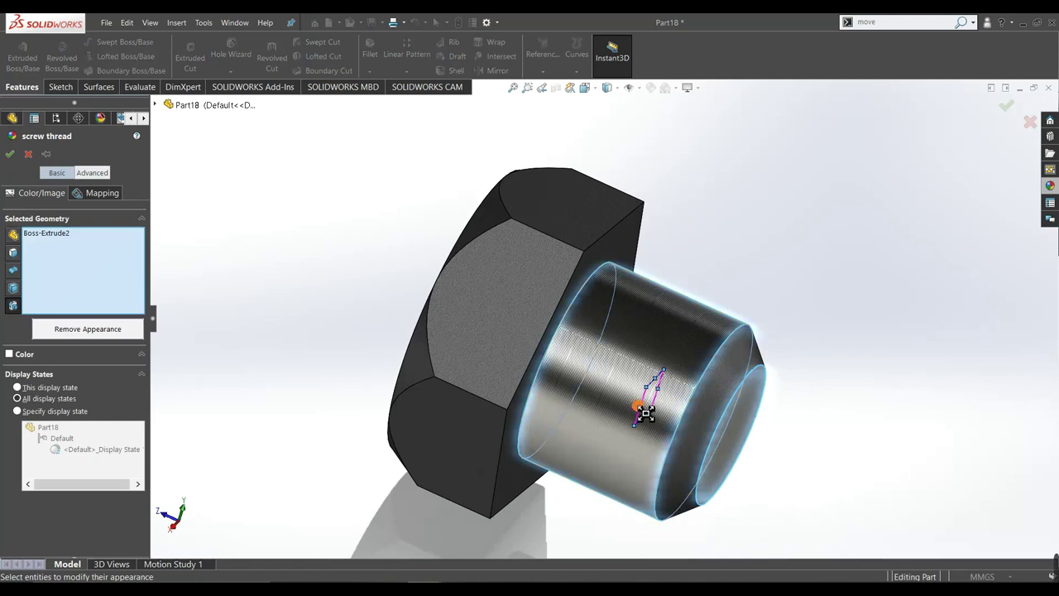
pyautogui.moveTo(645, 414); pyautogui.dragTo(629, 422)
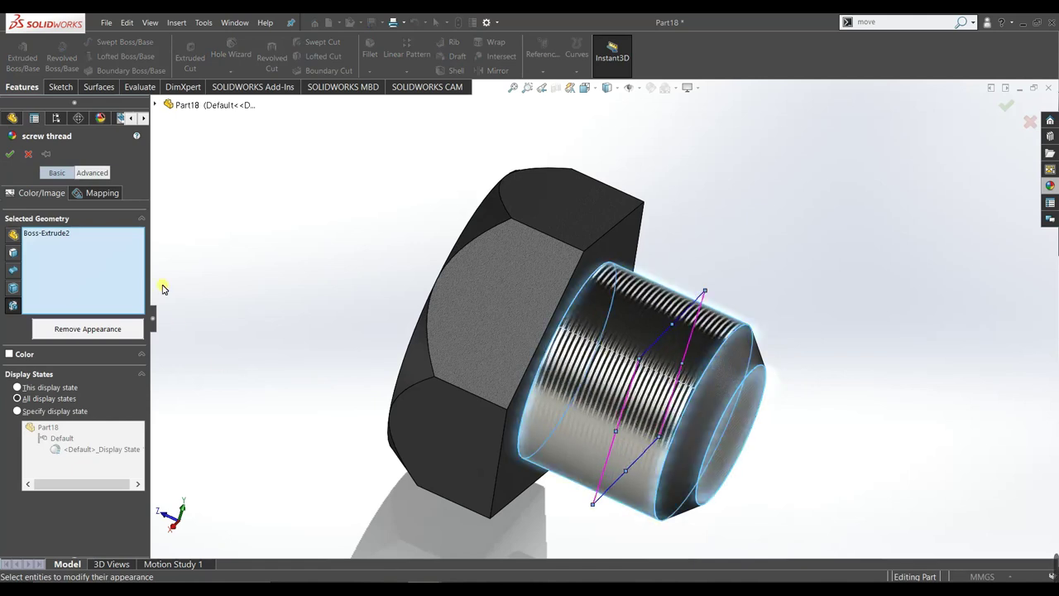
pyautogui.click(10, 153)
pyautogui.scroll(3, 492, 205)
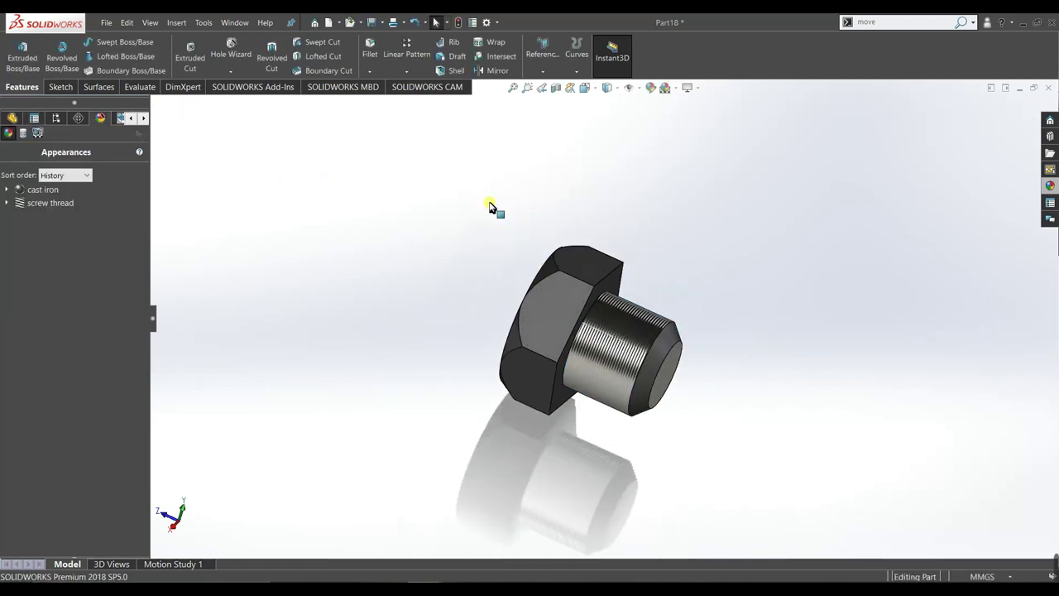
pyautogui.moveTo(492, 206); pyautogui.dragTo(627, 402, button='middle')
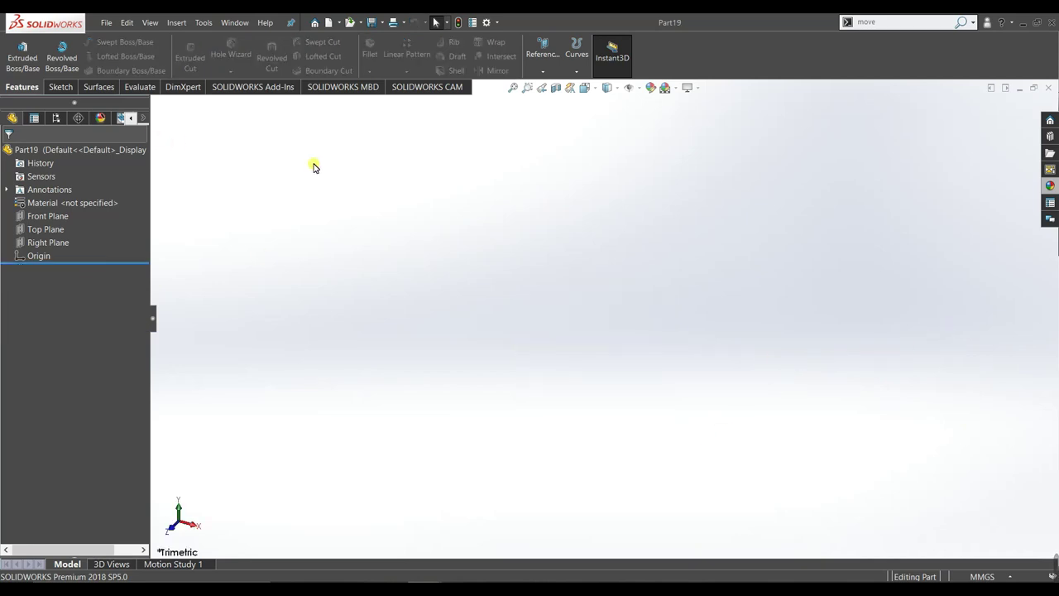
# Sketch a hexagon centred on the origin on the Front Plane
pyautogui.click(65, 215)
pyautogui.click(63, 203)
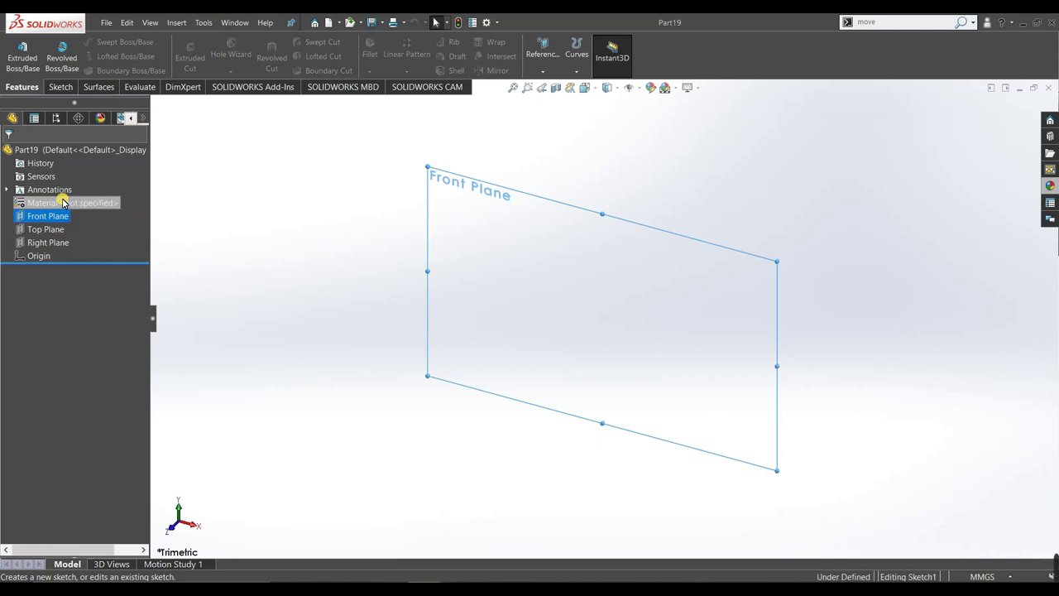
pyautogui.click(204, 99)
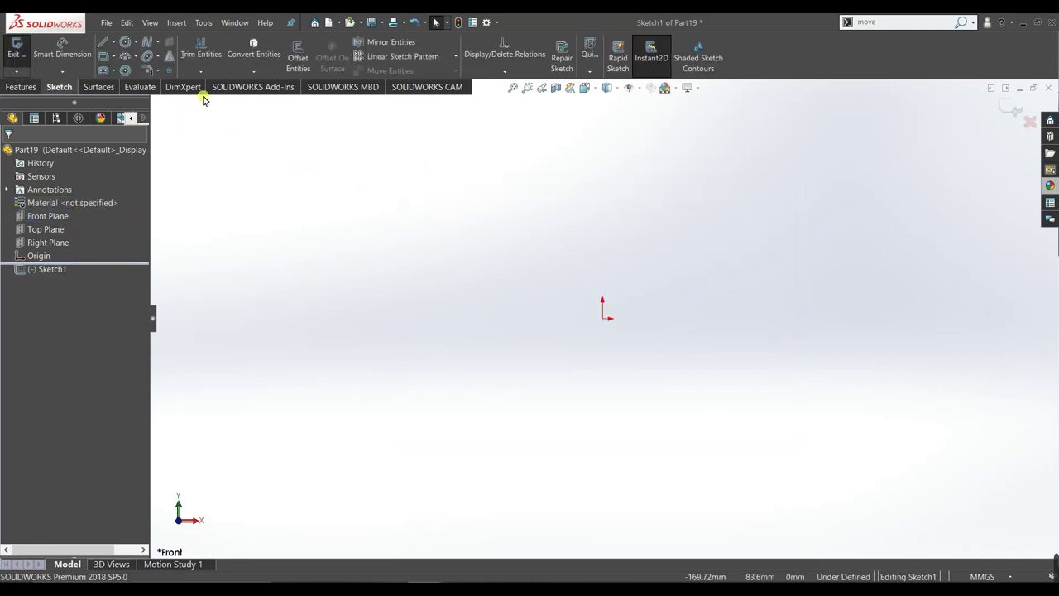
pyautogui.click(127, 71)
pyautogui.moveTo(605, 318); pyautogui.dragTo(635, 402)
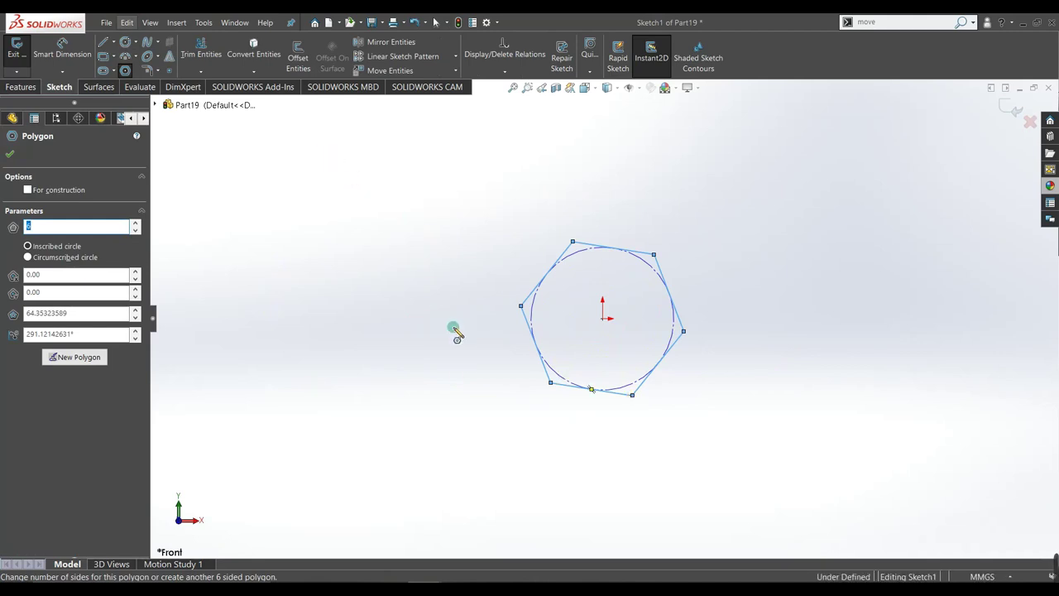
# Dimension the hexagon's construction circle to 10 mm diameter
pyautogui.press('d')
pyautogui.click(577, 259)
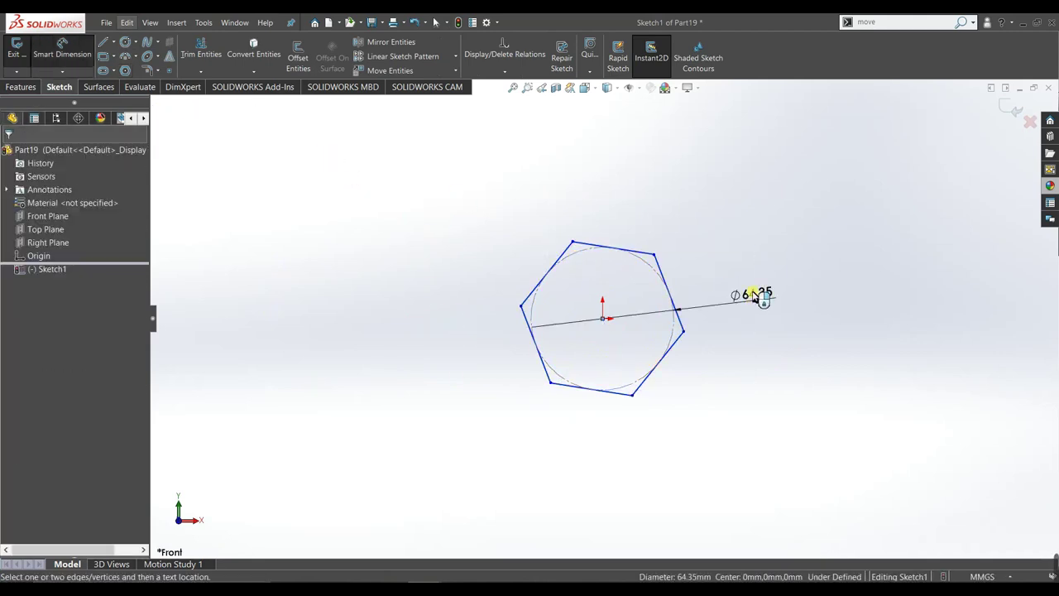
pyautogui.click(753, 295)
pyautogui.write('10')
pyautogui.press('Return')
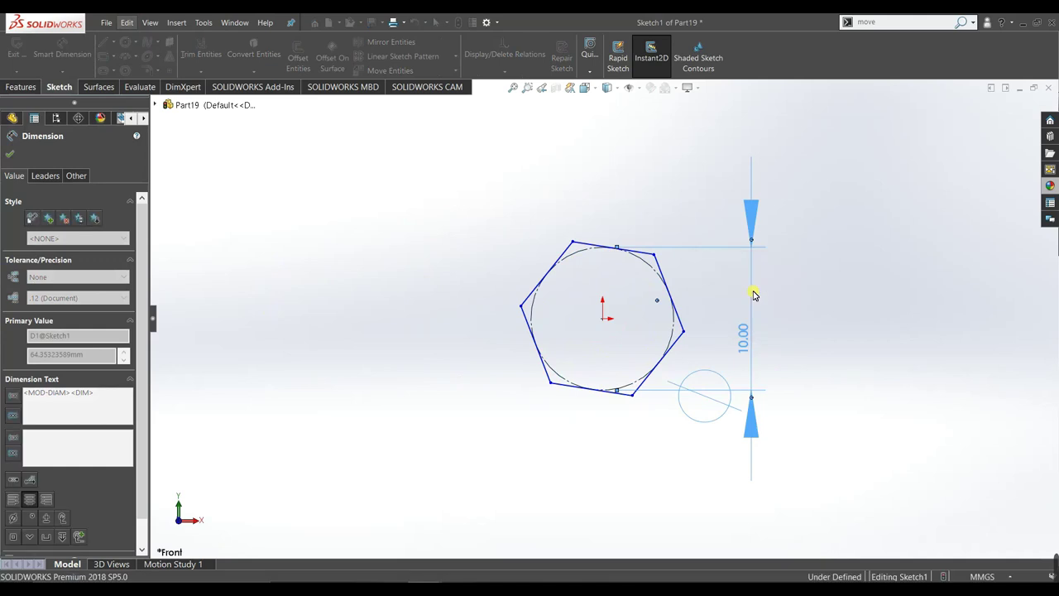
pyautogui.click(8, 159)
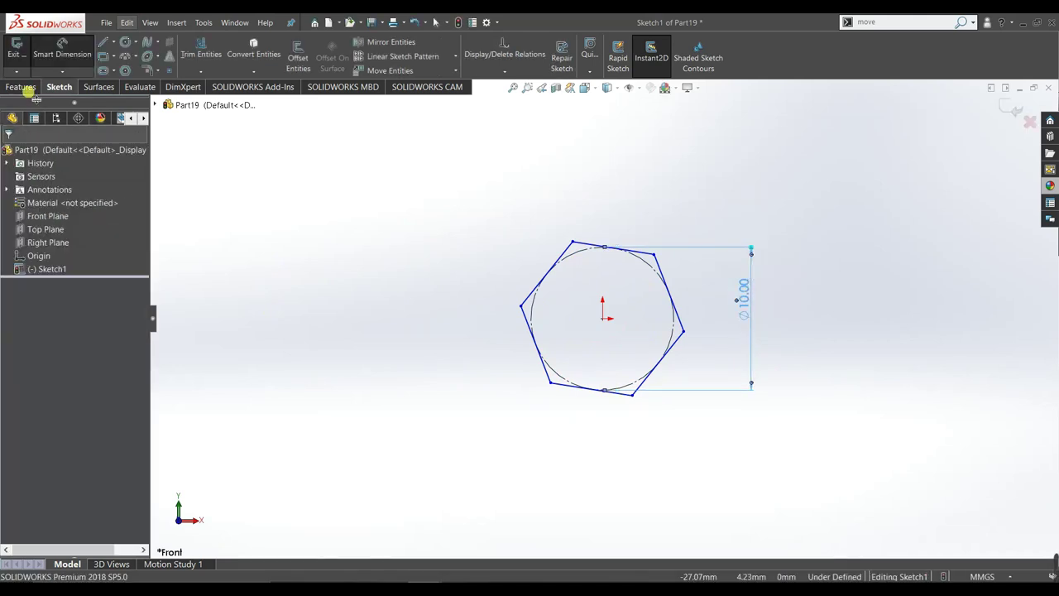
# Extrude the hexagon sketch 4 mm deep
pyautogui.click(20, 87)
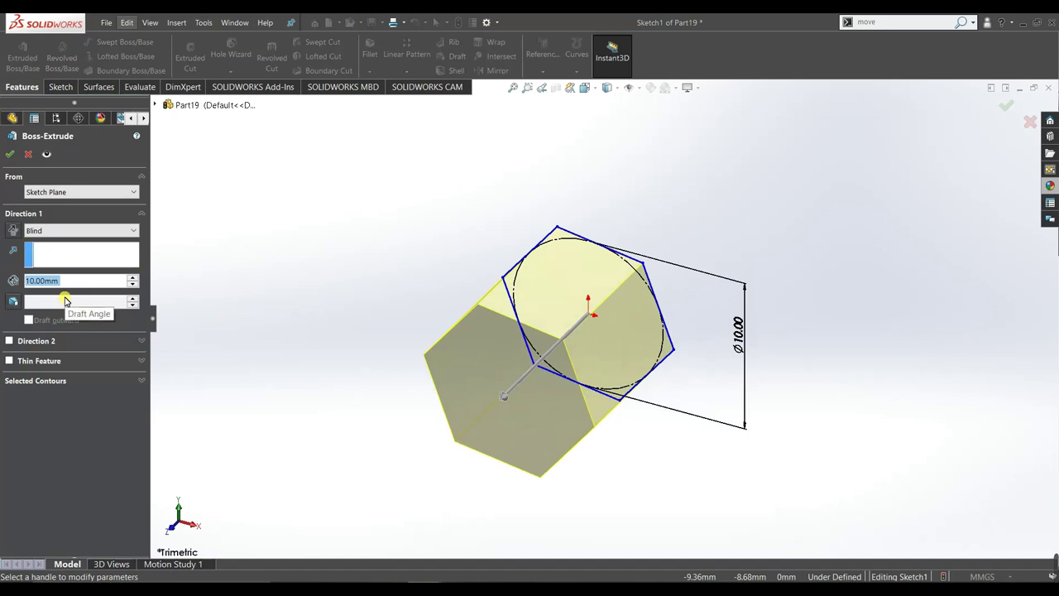
pyautogui.write('4')
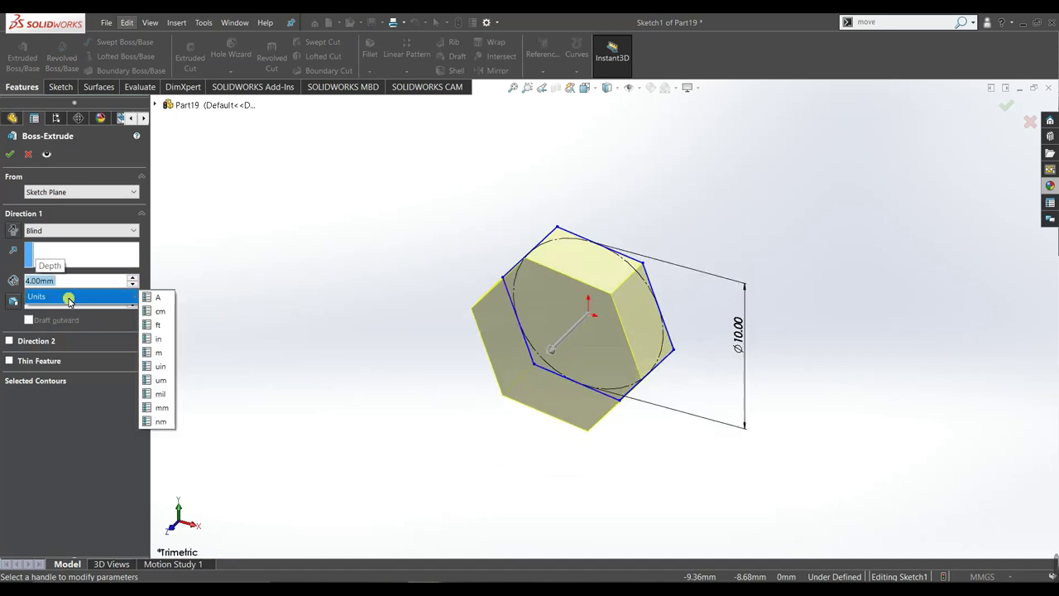
pyautogui.click(8, 154)
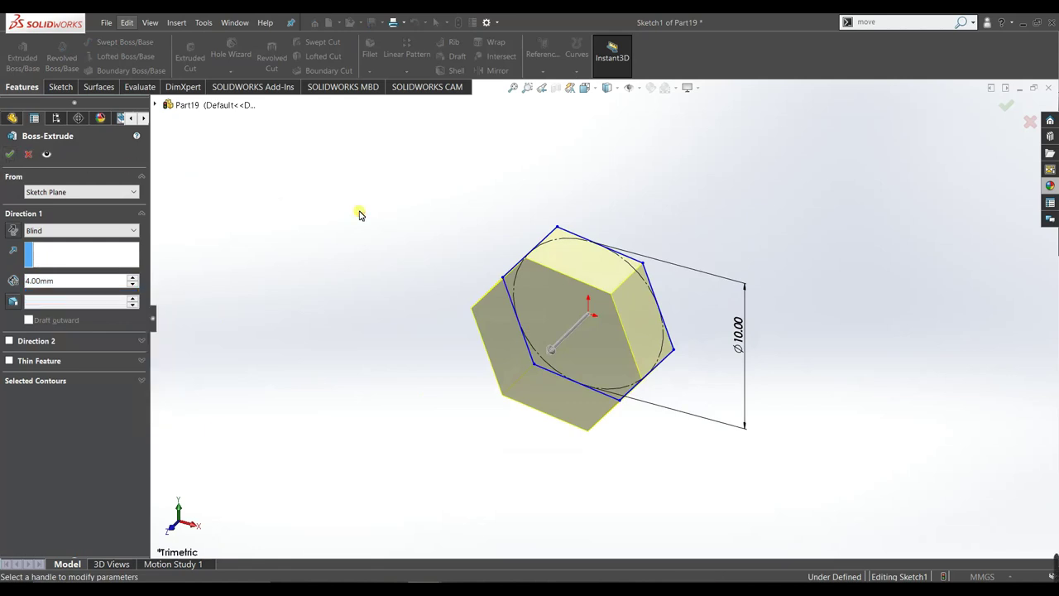
pyautogui.click(6, 156)
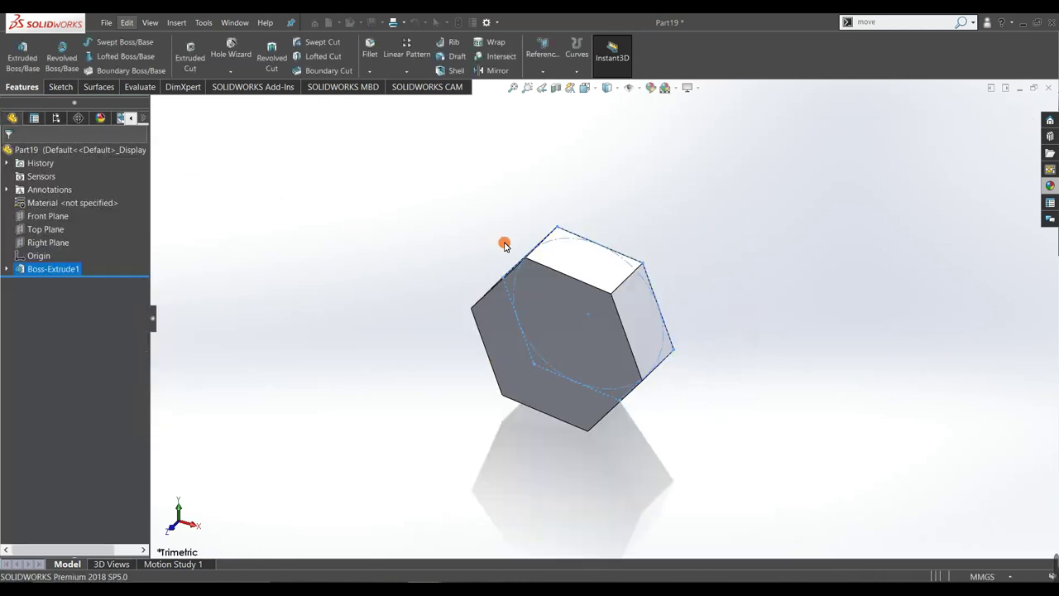
# Start a sketch on the hexagon's front face, viewed face-on
pyautogui.moveTo(501, 272); pyautogui.dragTo(530, 204, button='middle')
pyautogui.click(537, 340)
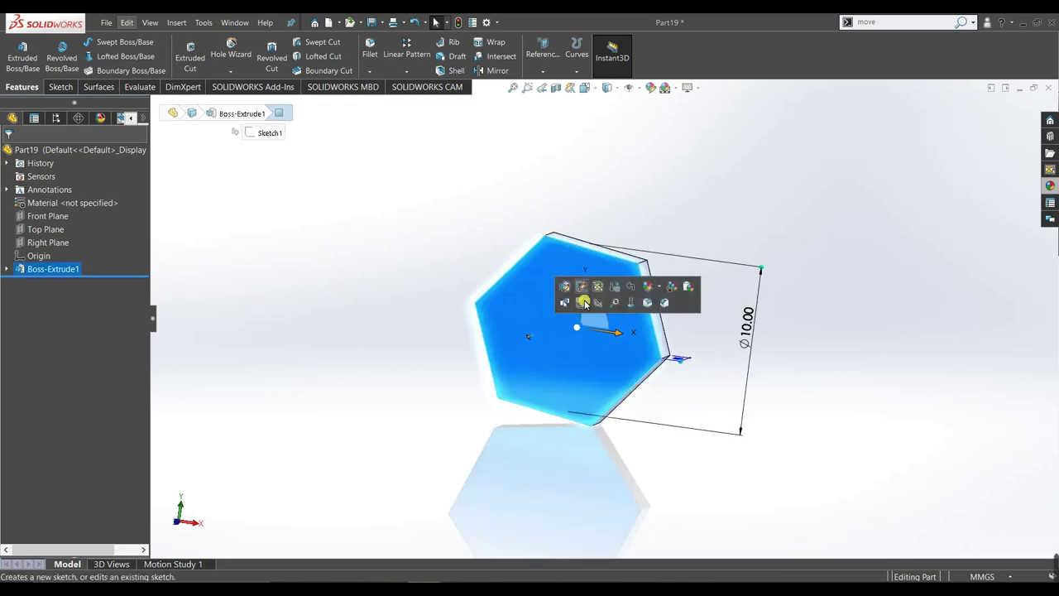
pyautogui.click(583, 303)
pyautogui.press('space')
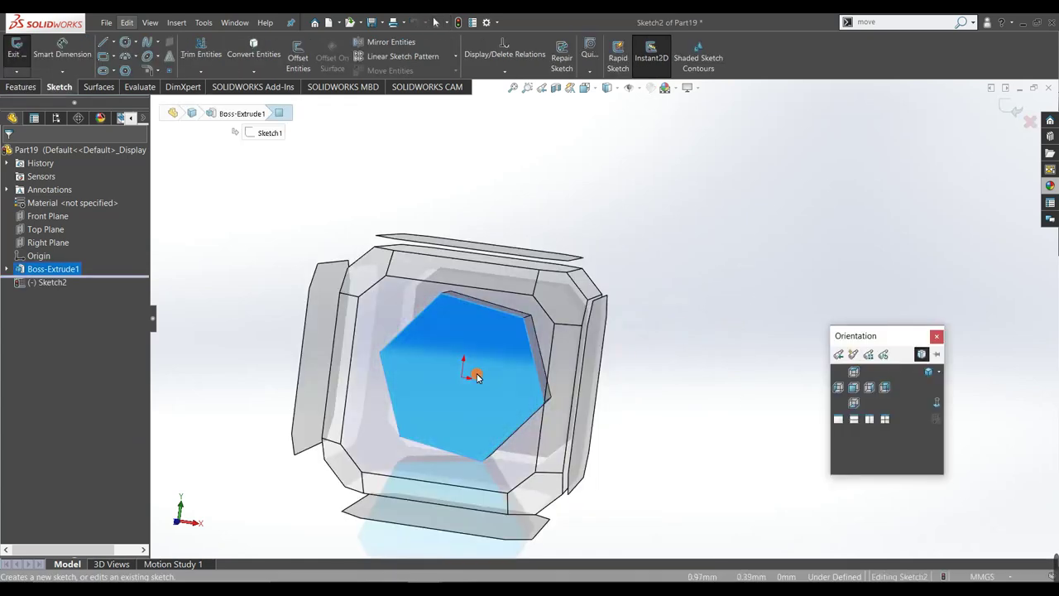
pyautogui.click(472, 371)
pyautogui.click(353, 301)
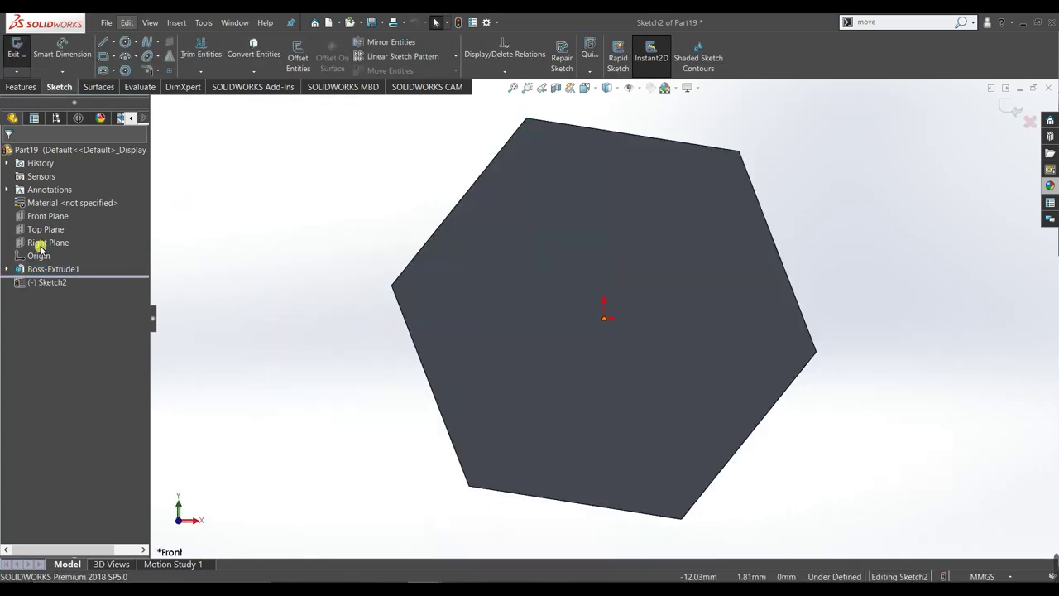
# Convert Sketch1's 10 mm circle into the new sketch, then hide Sketch1
pyautogui.click(7, 269)
pyautogui.click(60, 282)
pyautogui.click(50, 266)
pyautogui.click(524, 157)
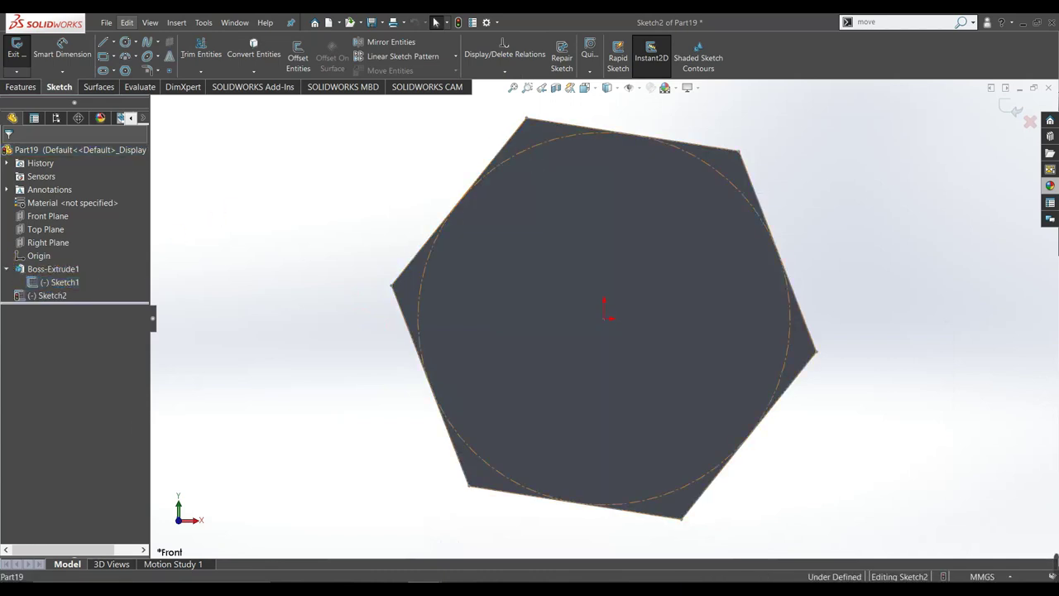
pyautogui.click(254, 51)
pyautogui.moveTo(590, 149)
pyautogui.mouseDown(button='middle')
pyautogui.moveTo(591, 201)
pyautogui.moveTo(567, 106)
pyautogui.mouseUp(button='middle')
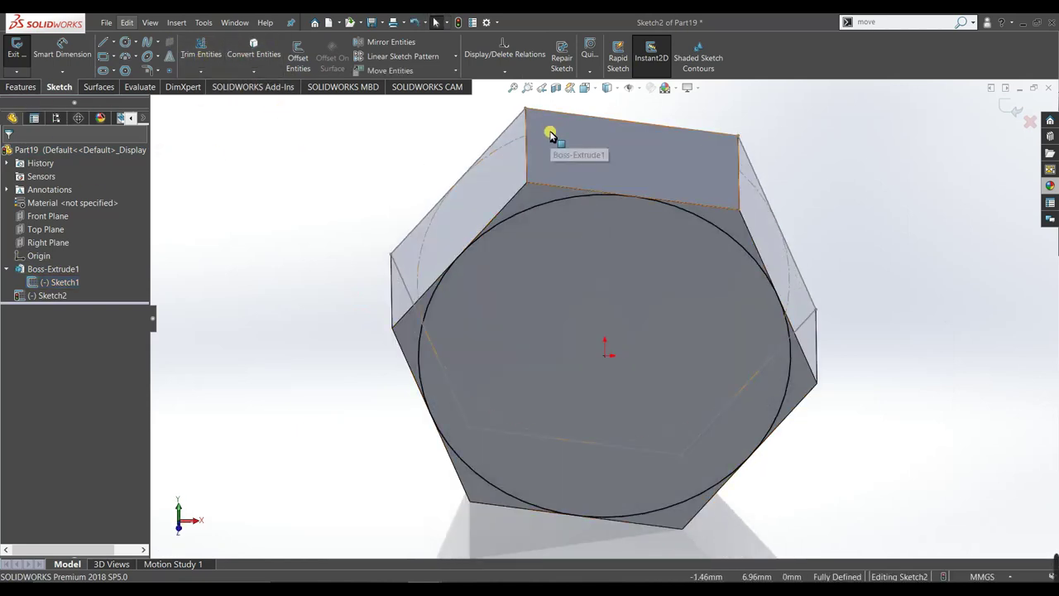
pyautogui.rightClick(40, 282)
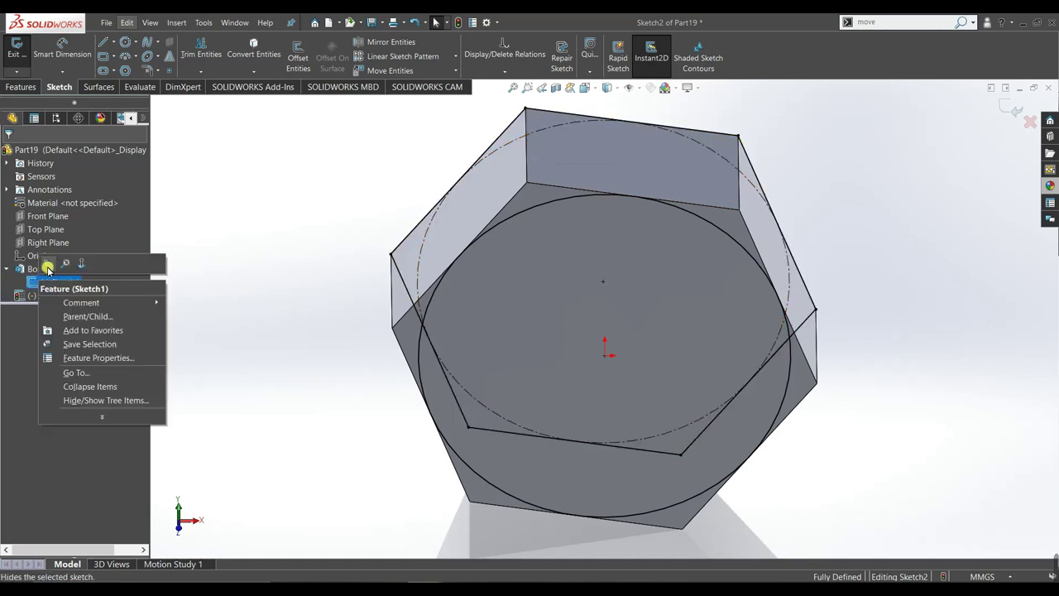
pyautogui.click(48, 263)
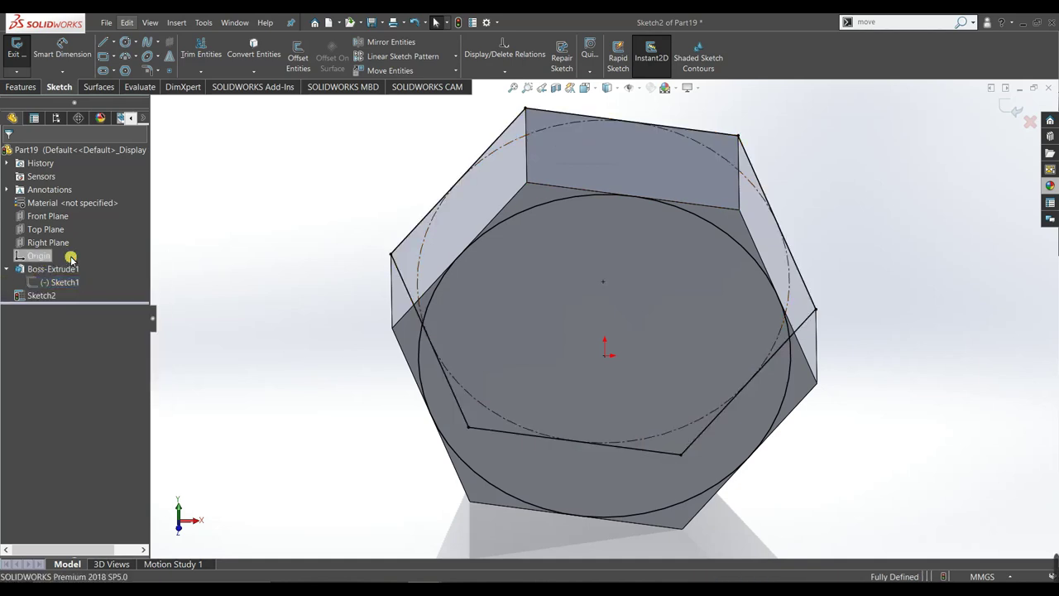
# Cut-extrude the circle 4 mm with flipped side and a 30° draft
pyautogui.click(22, 87)
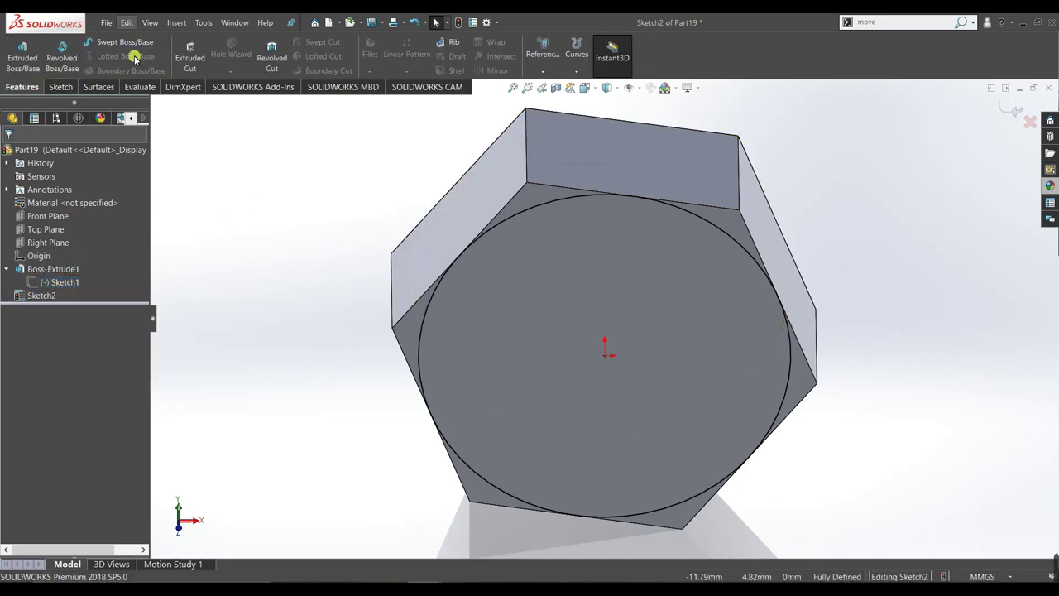
pyautogui.click(190, 58)
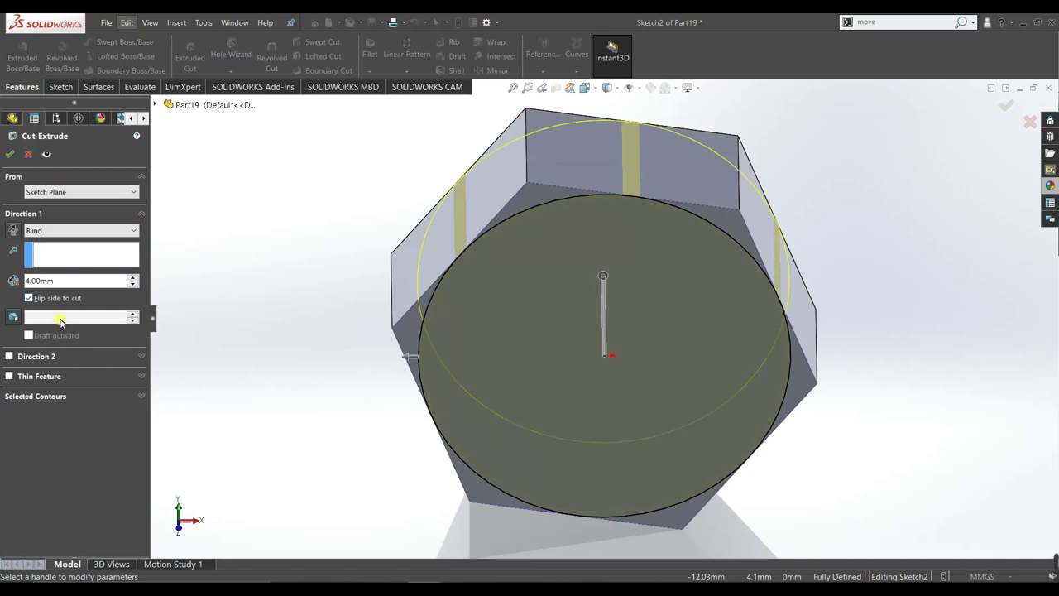
pyautogui.click(10, 316)
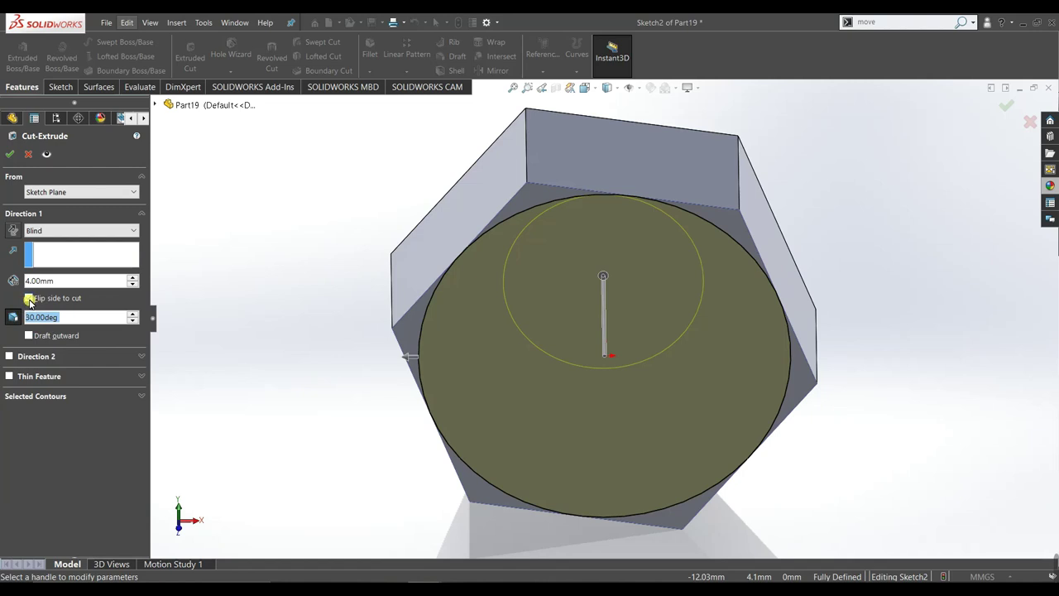
pyautogui.click(11, 156)
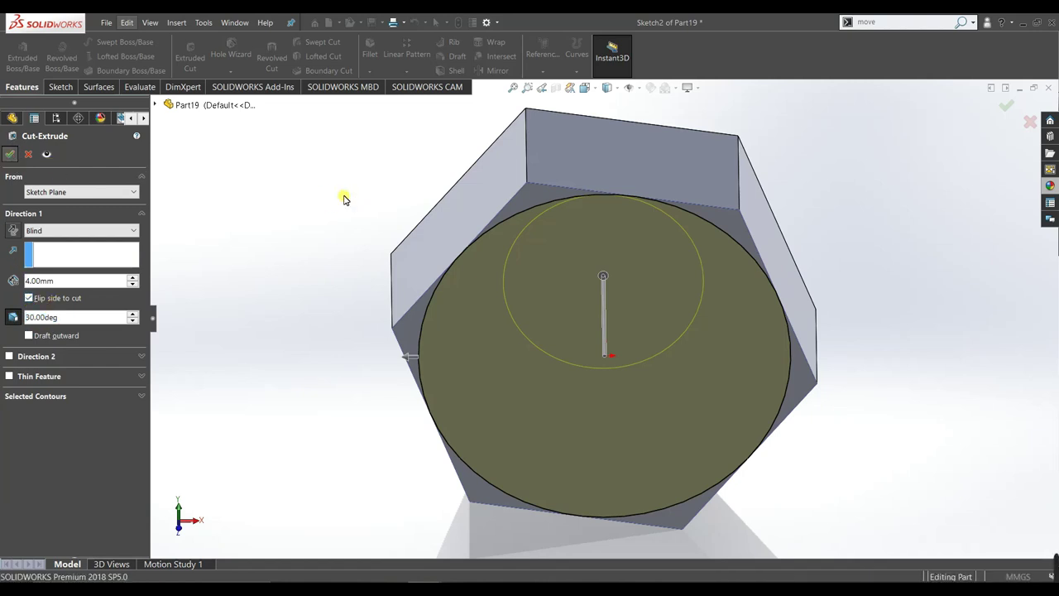
pyautogui.moveTo(346, 222); pyautogui.dragTo(374, 150, button='middle')
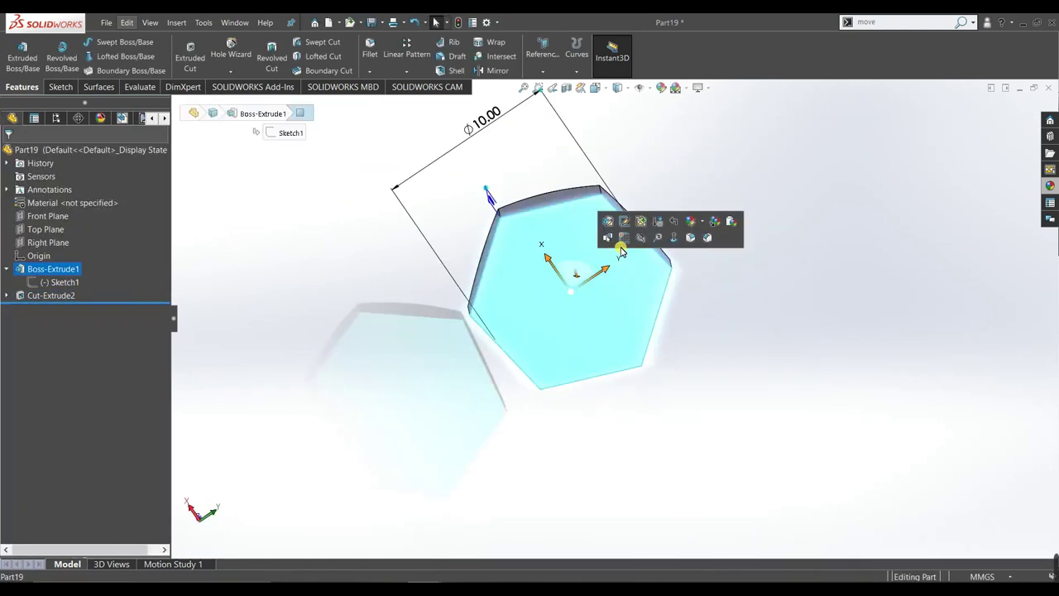
# Start a sketch on the opposite hexagon face, copying in the 10 mm circle from the original sketch
pyautogui.click(620, 245)
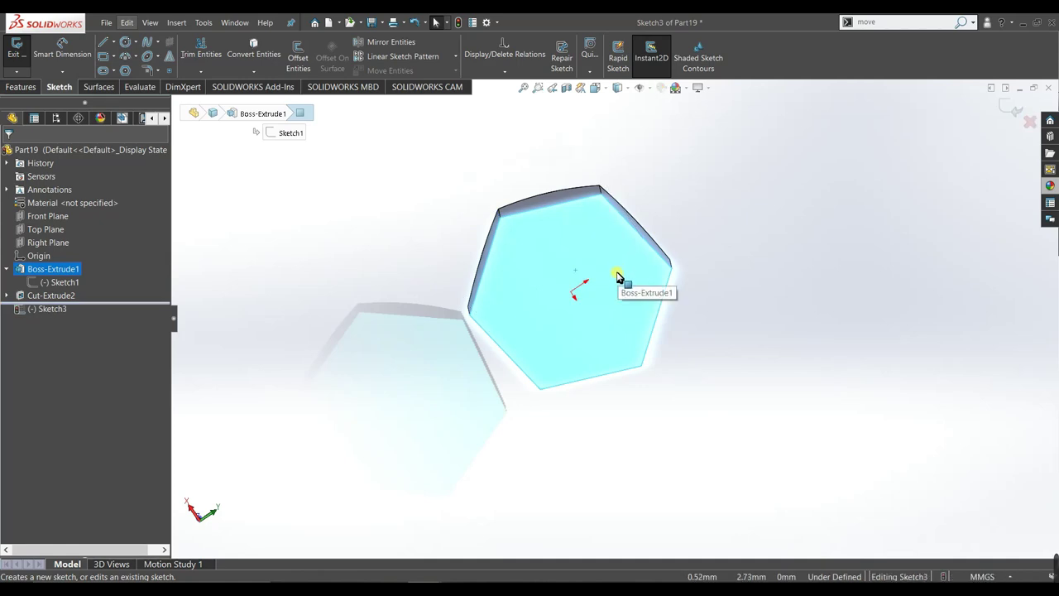
pyautogui.press('space')
pyautogui.click(331, 323)
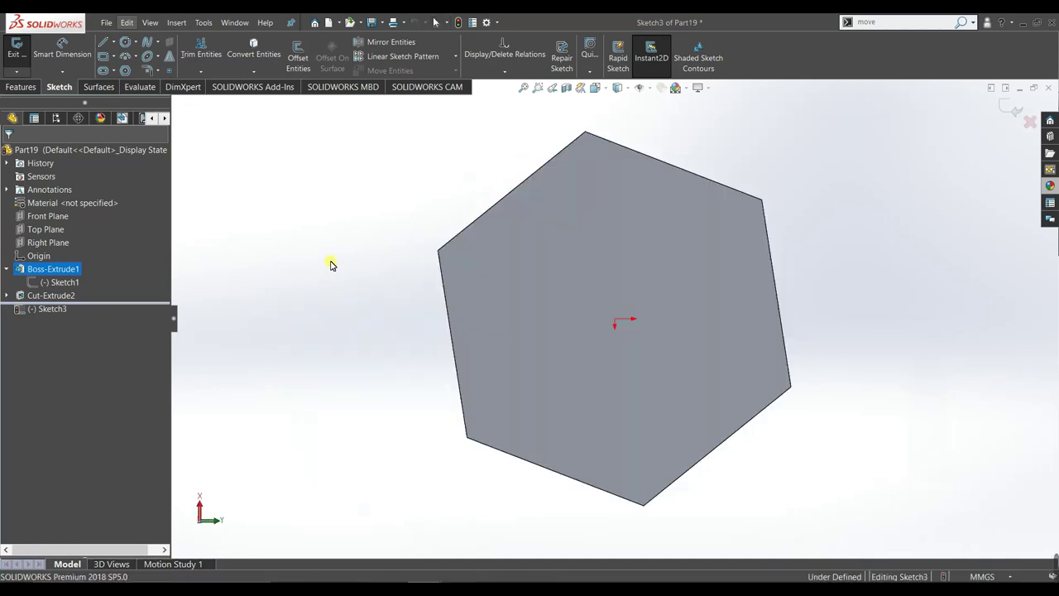
pyautogui.click(331, 264)
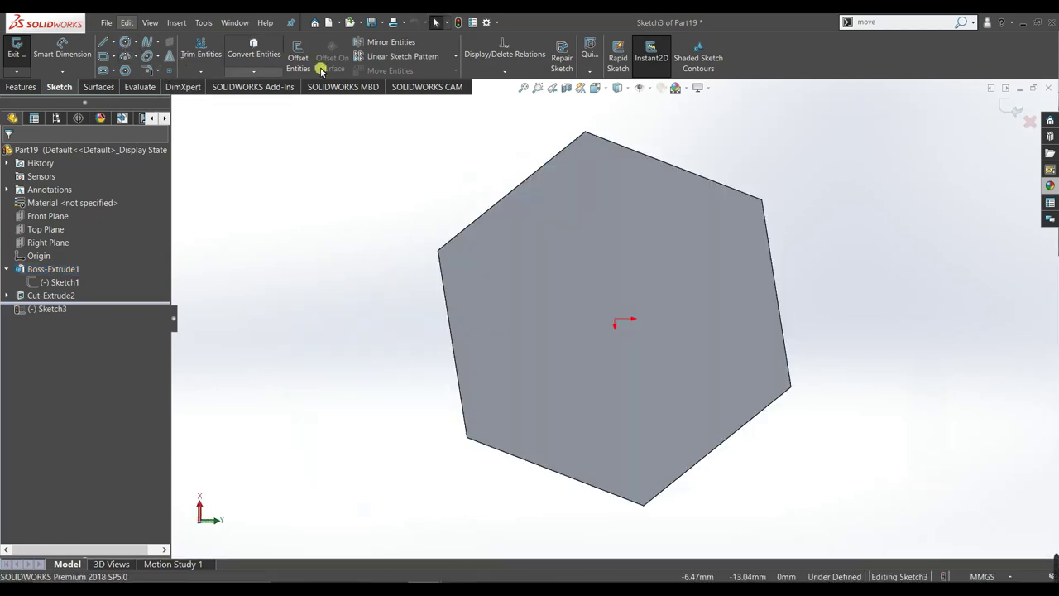
pyautogui.click(40, 282)
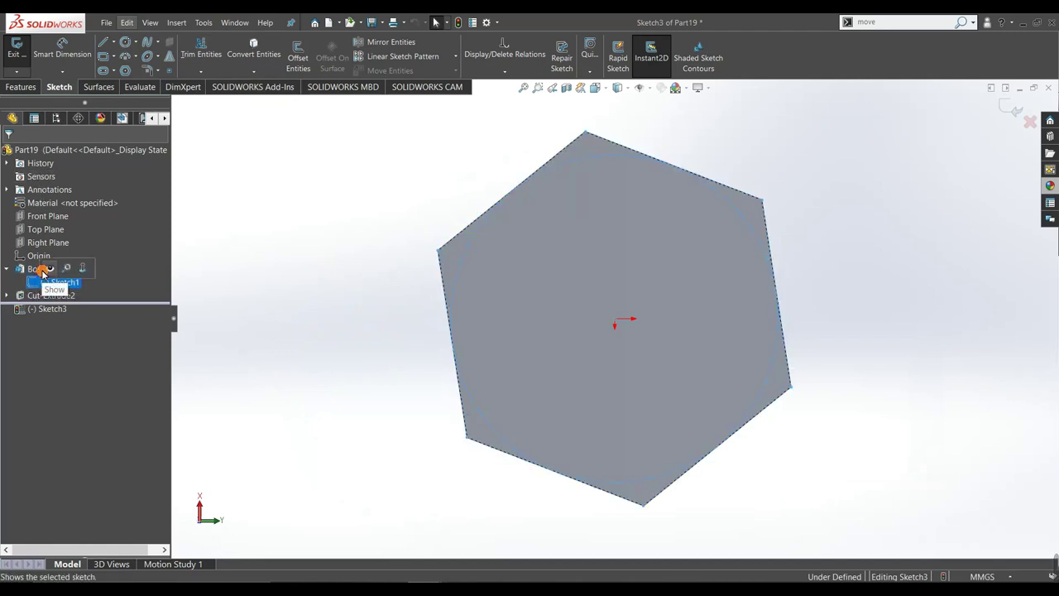
pyautogui.click(253, 260)
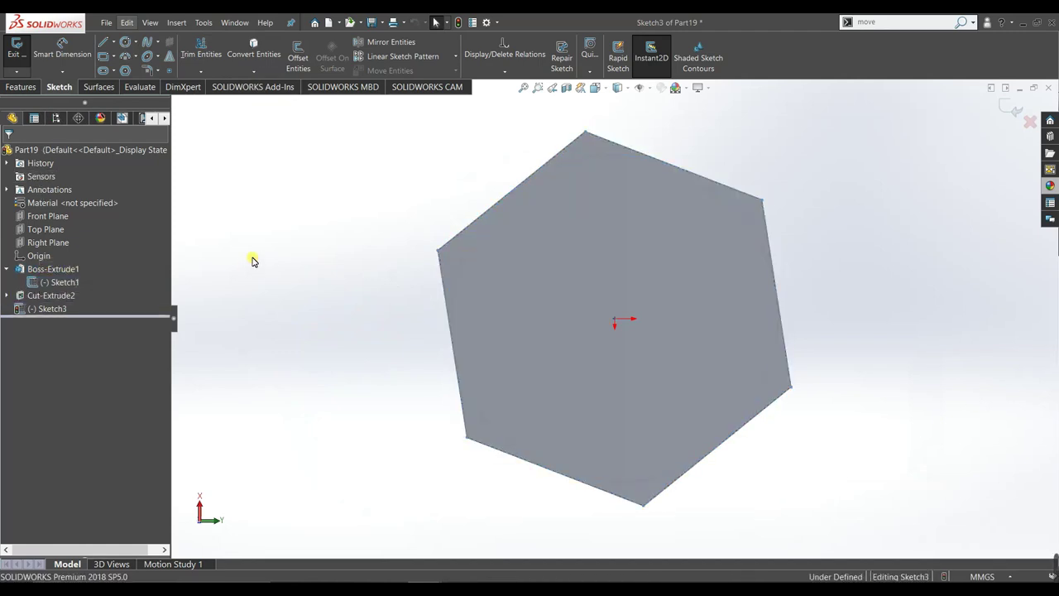
pyautogui.click(584, 162)
pyautogui.click(249, 50)
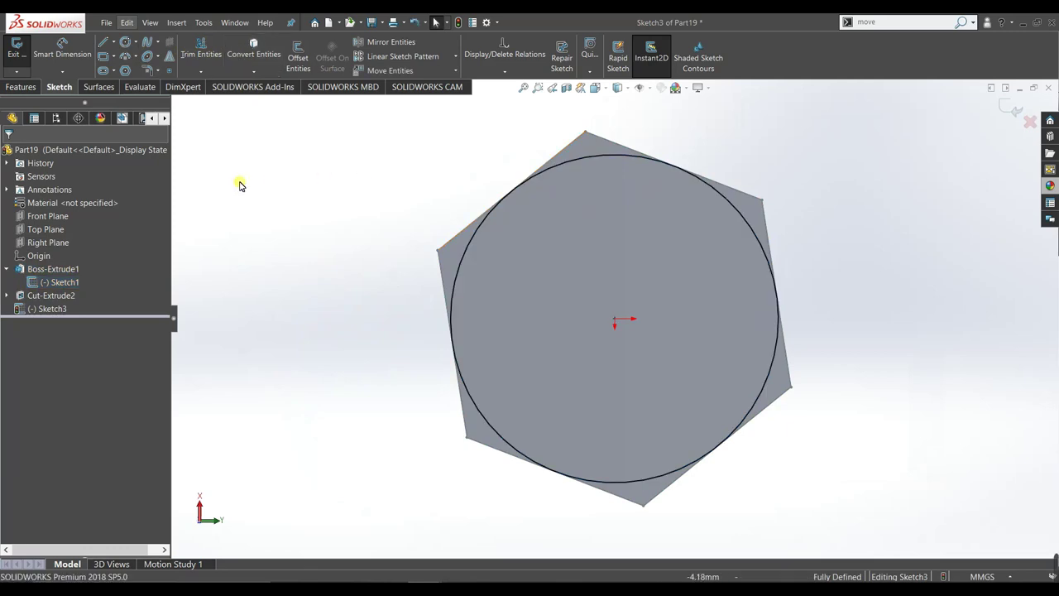
# Cut the circle 4 mm, flipped, with a 30° draft to taper the hexagon corners
pyautogui.click(10, 86)
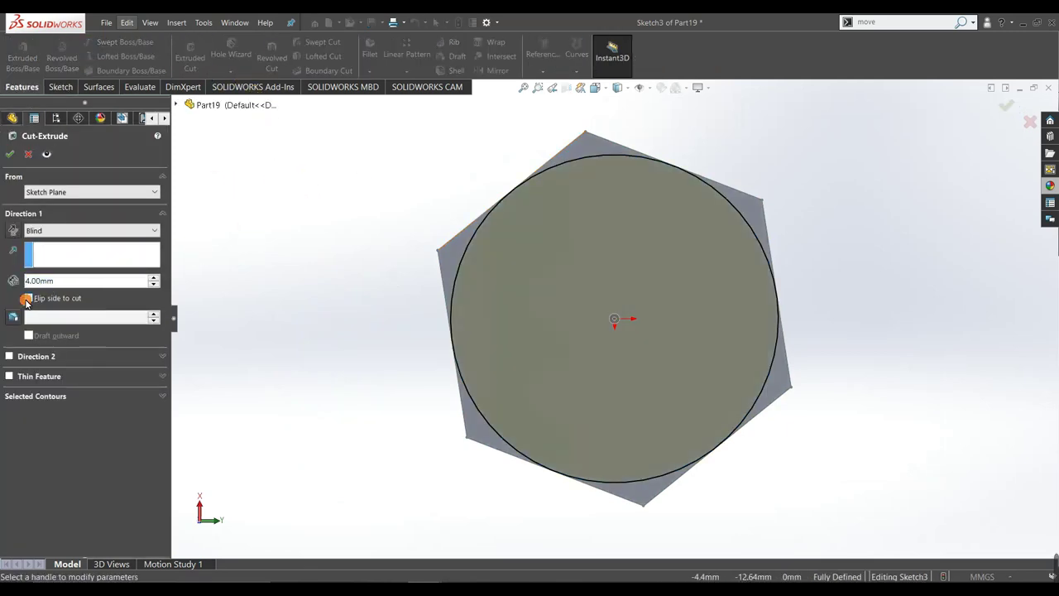
pyautogui.click(19, 316)
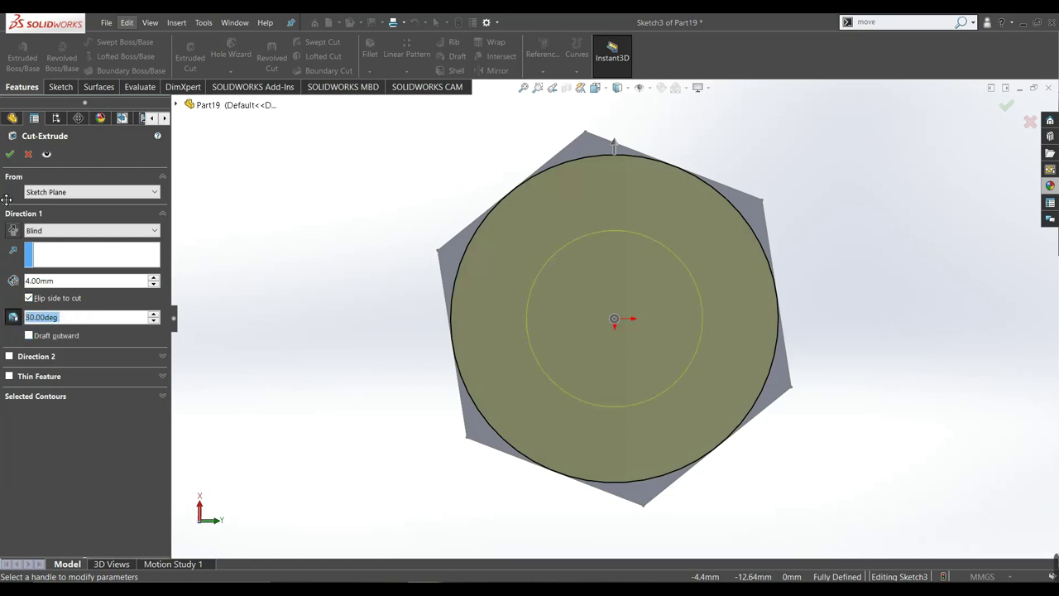
pyautogui.click(14, 158)
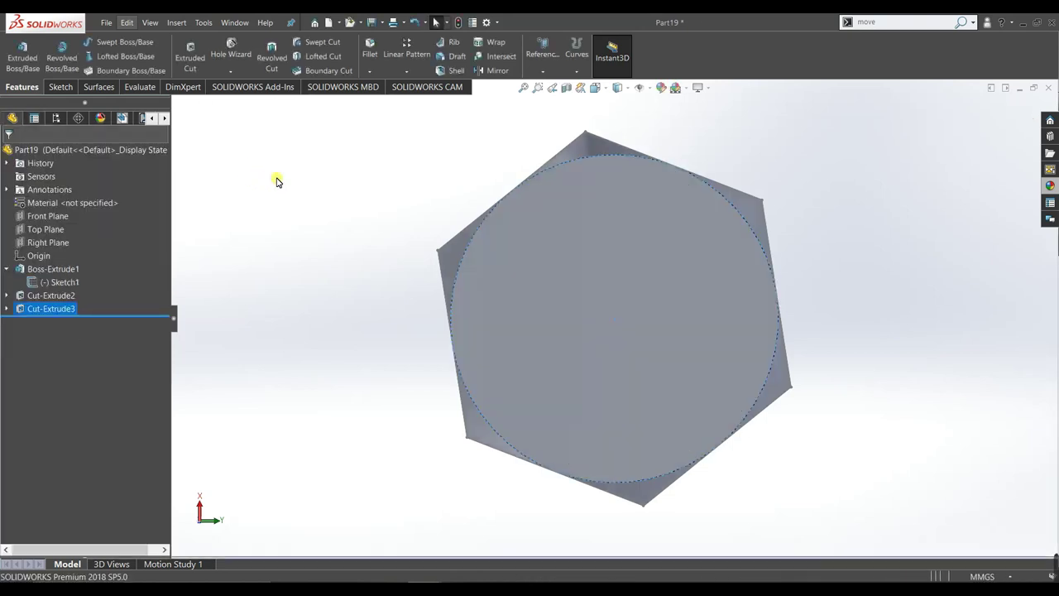
# Hide the base sketch, view the nut face-on and select its circular end face
pyautogui.moveTo(335, 224); pyautogui.dragTo(386, 334, button='middle')
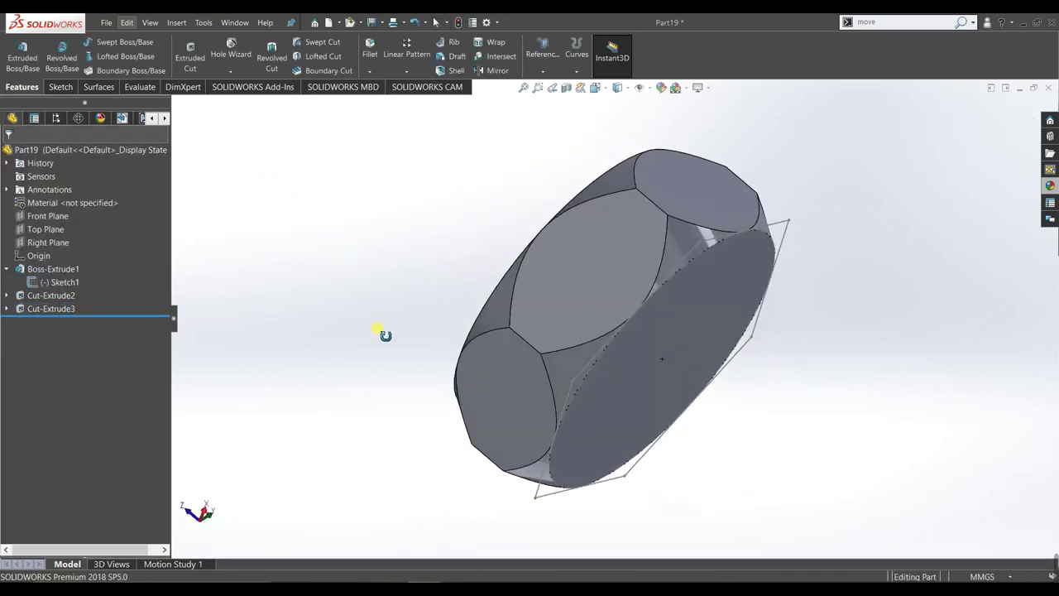
pyautogui.rightClick(776, 224)
pyautogui.rightClick(773, 226)
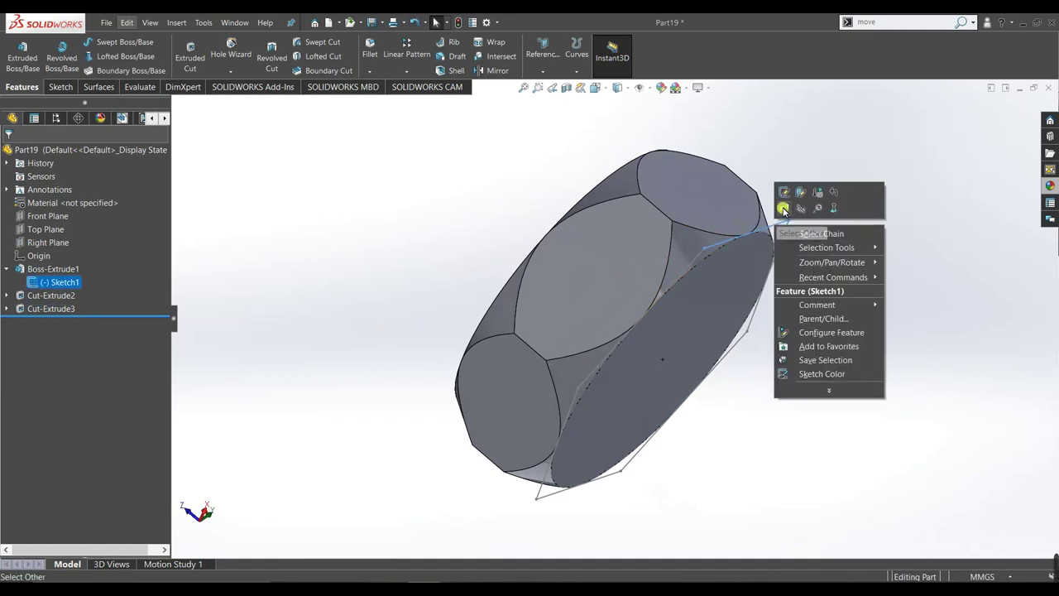
pyautogui.click(803, 209)
pyautogui.moveTo(847, 300); pyautogui.dragTo(689, 271, button='middle')
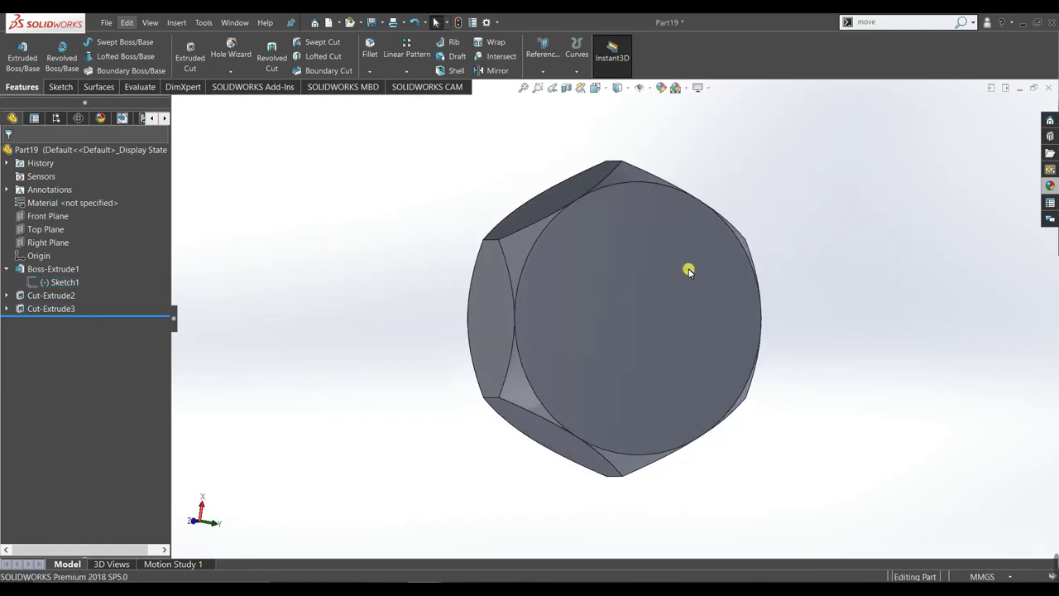
pyautogui.press('space')
pyautogui.click(530, 343)
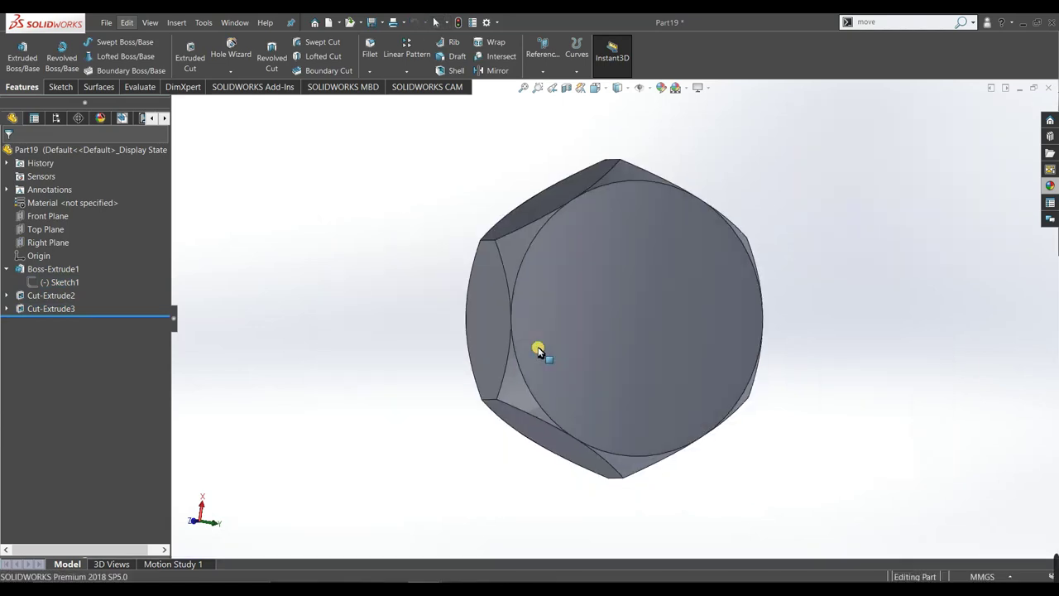
pyautogui.click(647, 315)
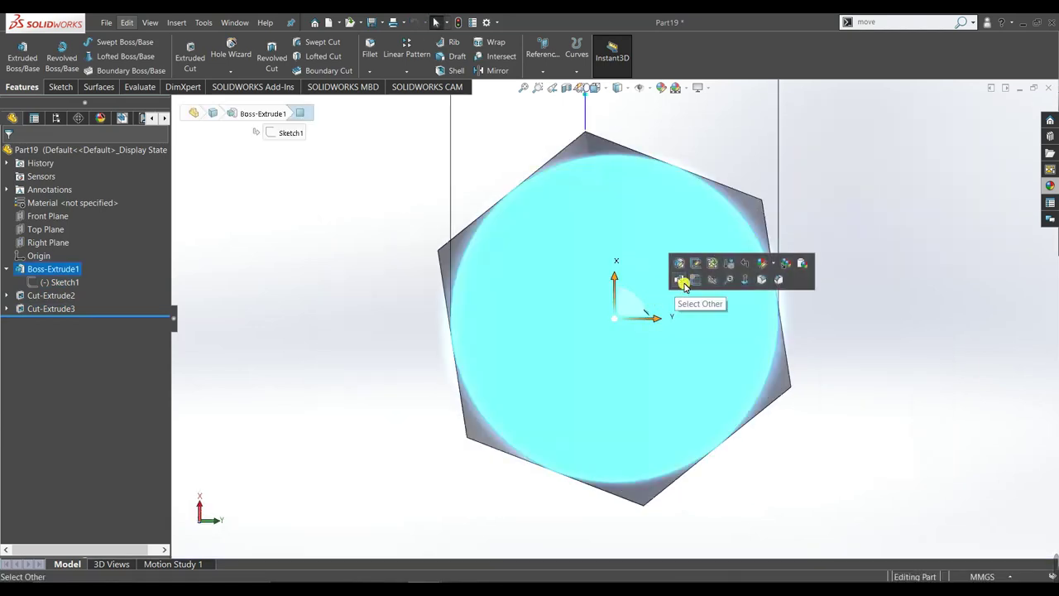
pyautogui.click(680, 285)
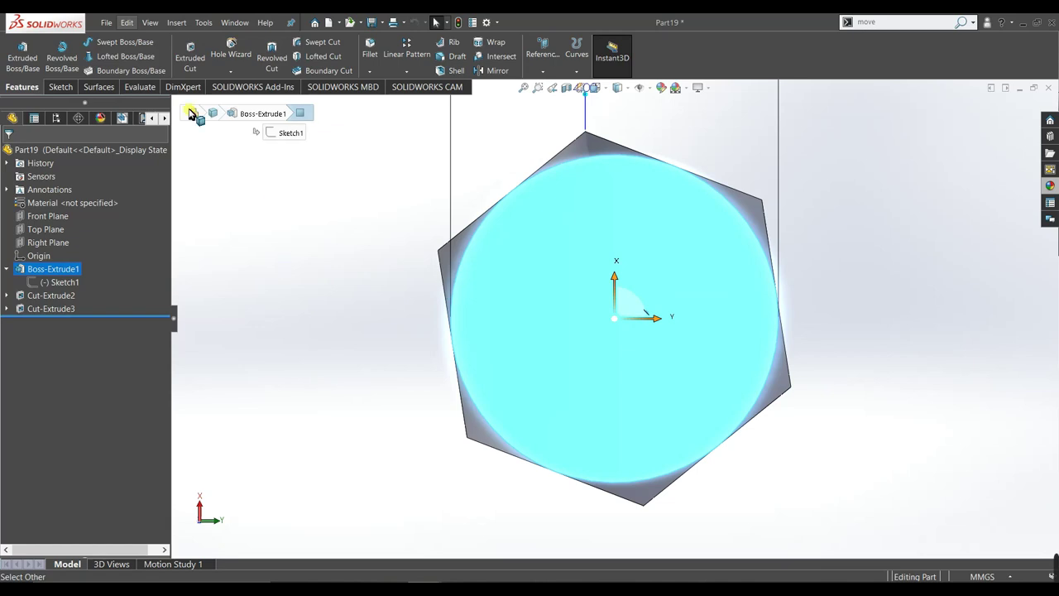
# Sketch a circle centred on the origin and dimension its diameter to 7 mm
pyautogui.click(60, 86)
pyautogui.click(16, 49)
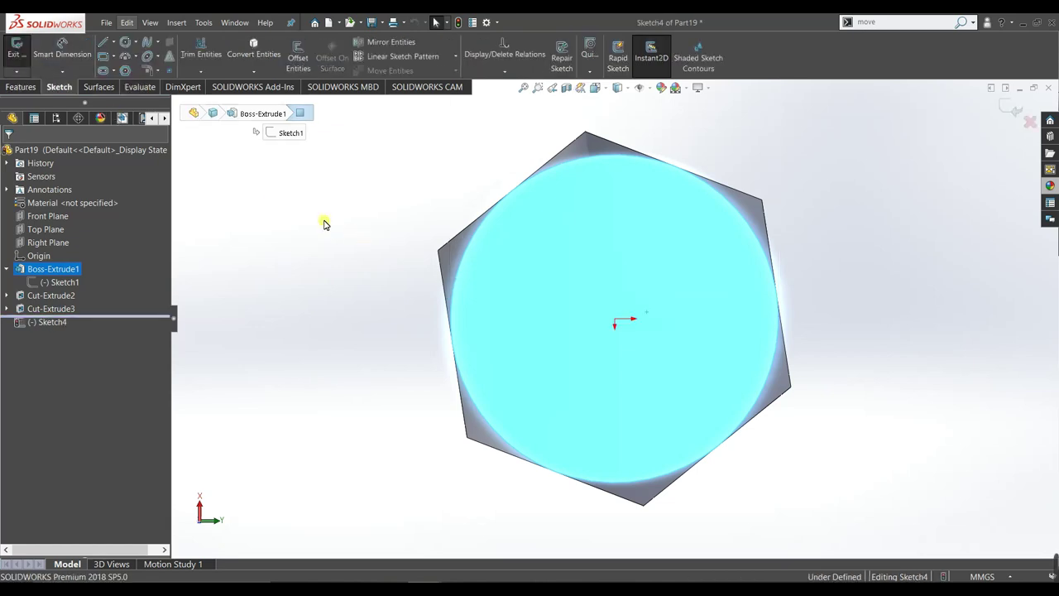
pyautogui.click(124, 40)
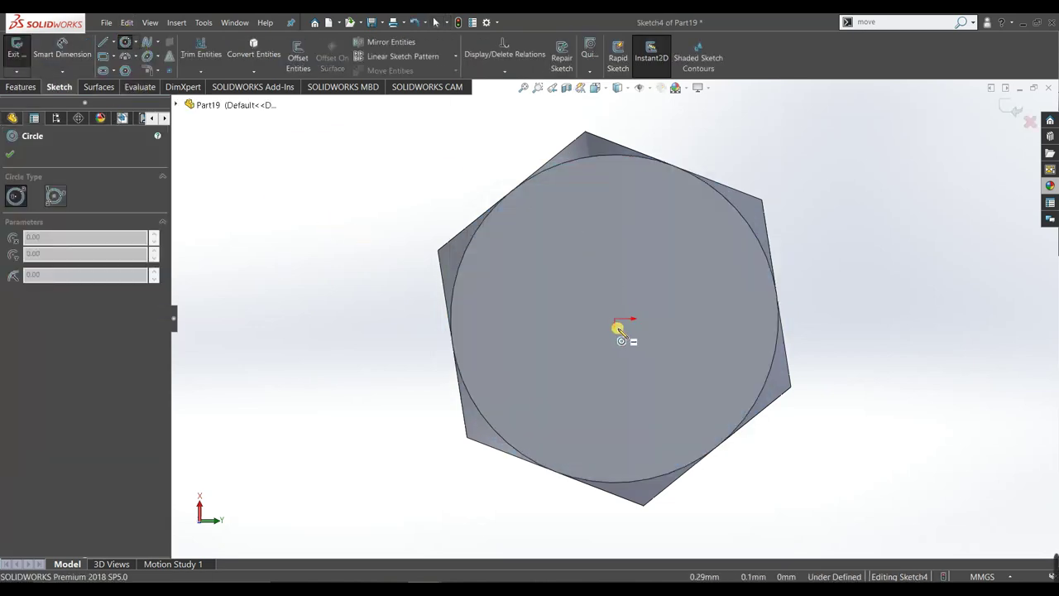
pyautogui.click(619, 325)
pyautogui.click(643, 402)
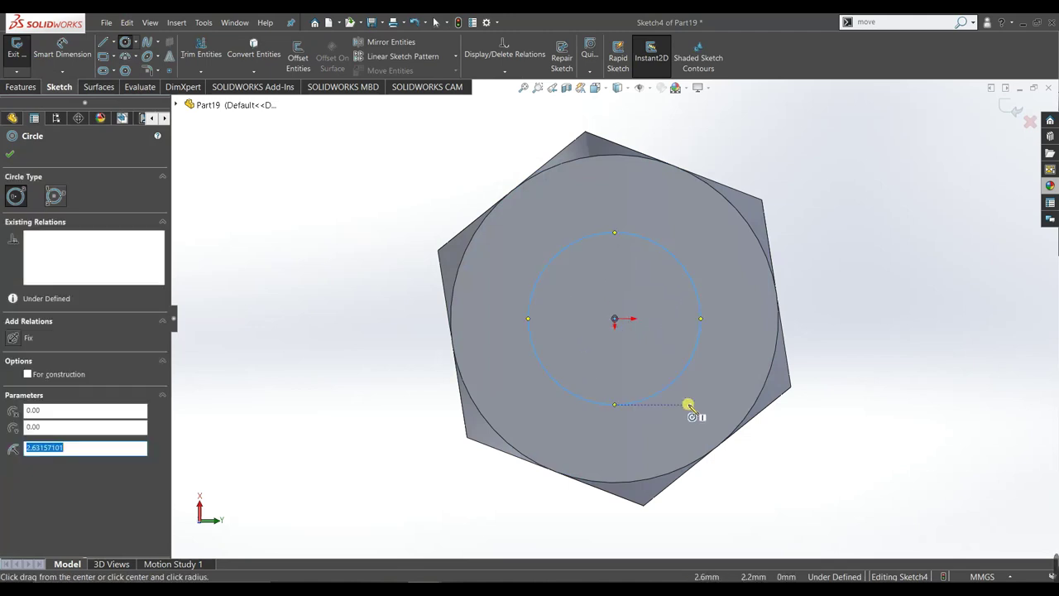
pyautogui.moveTo(700, 324); pyautogui.dragTo(702, 344, button='right')
pyautogui.click(699, 343)
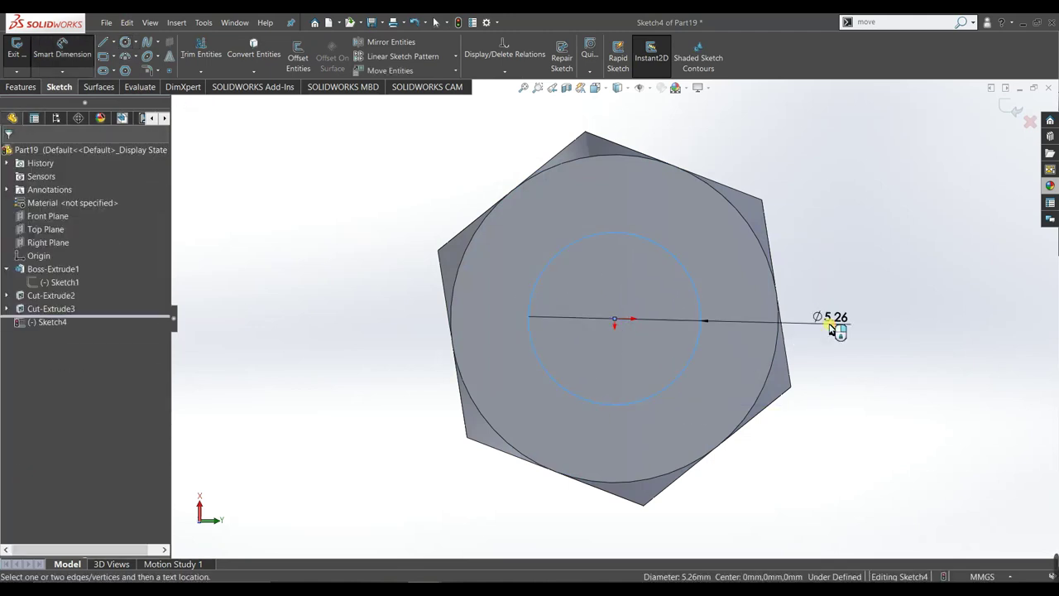
pyautogui.click(834, 327)
pyautogui.click(833, 327)
pyautogui.write('7')
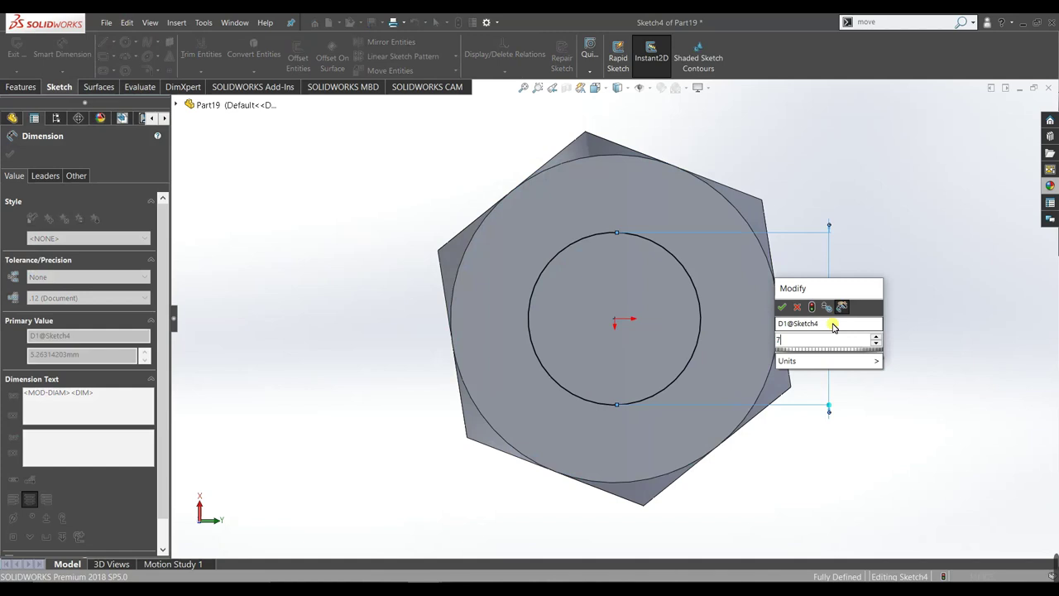
pyautogui.press('Return')
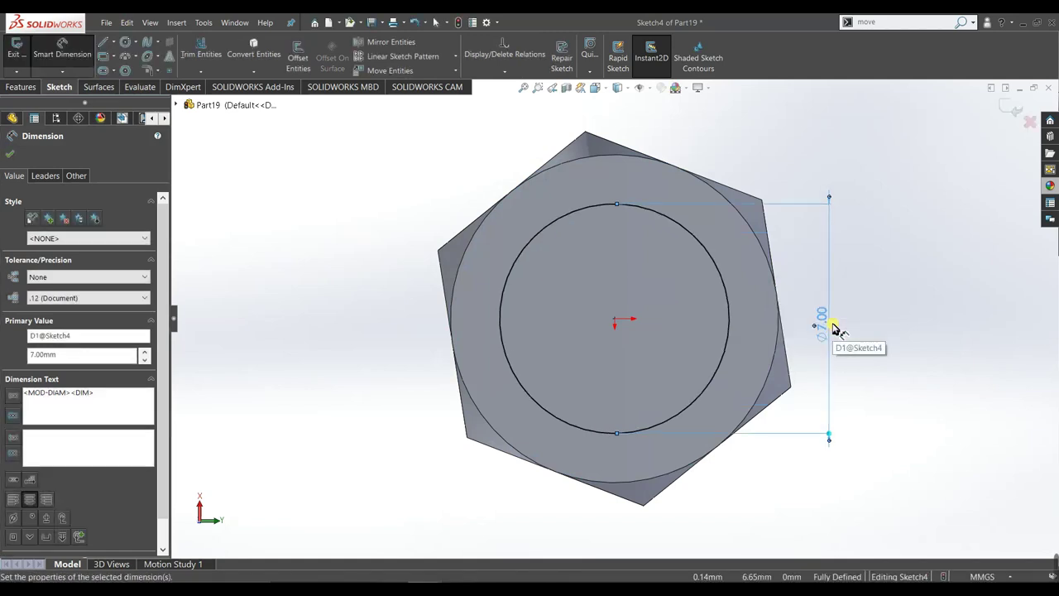
pyautogui.click(18, 158)
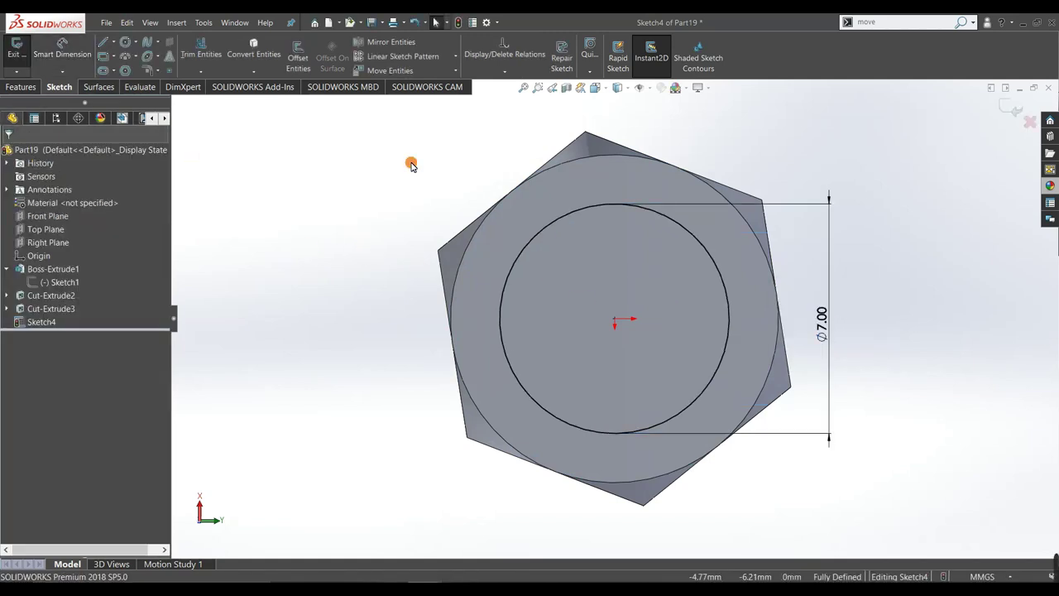
# Extrude-cut the Ø7 circle Through All to make the centre hole
pyautogui.click(32, 92)
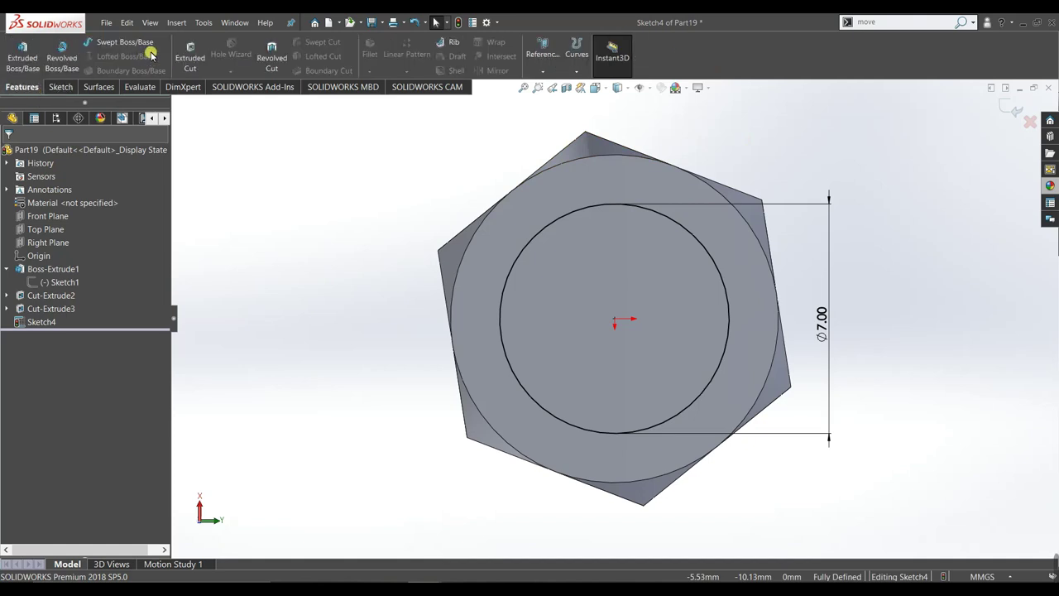
pyautogui.click(188, 56)
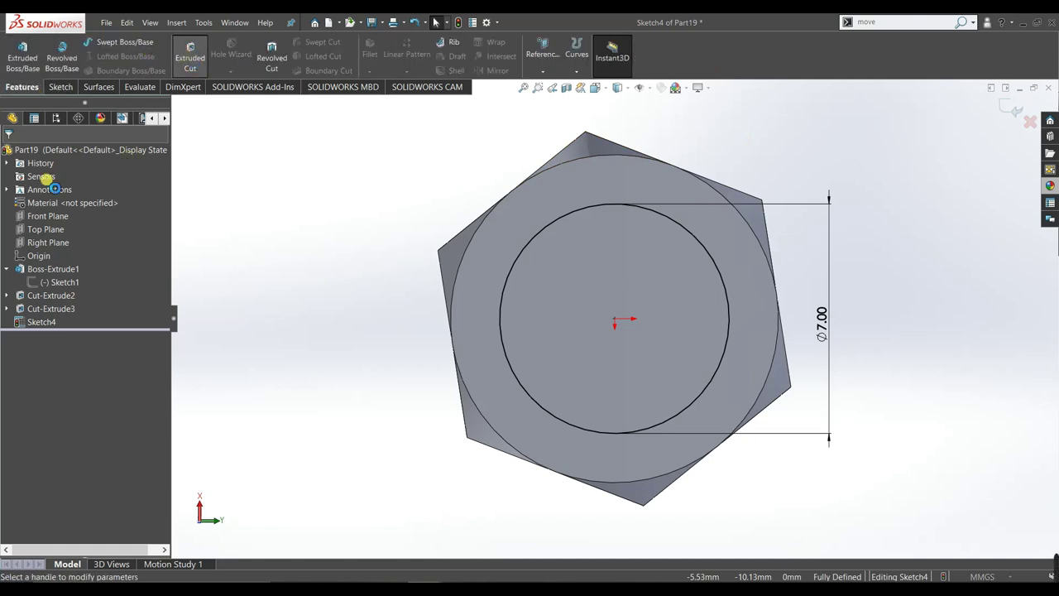
pyautogui.click(63, 231)
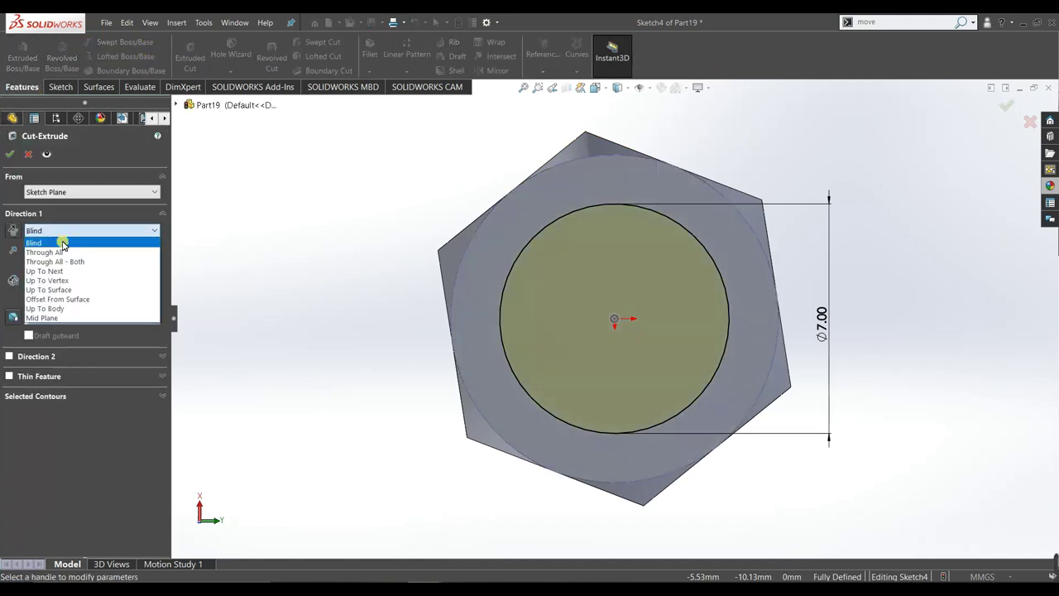
pyautogui.click(49, 248)
pyautogui.press('Return')
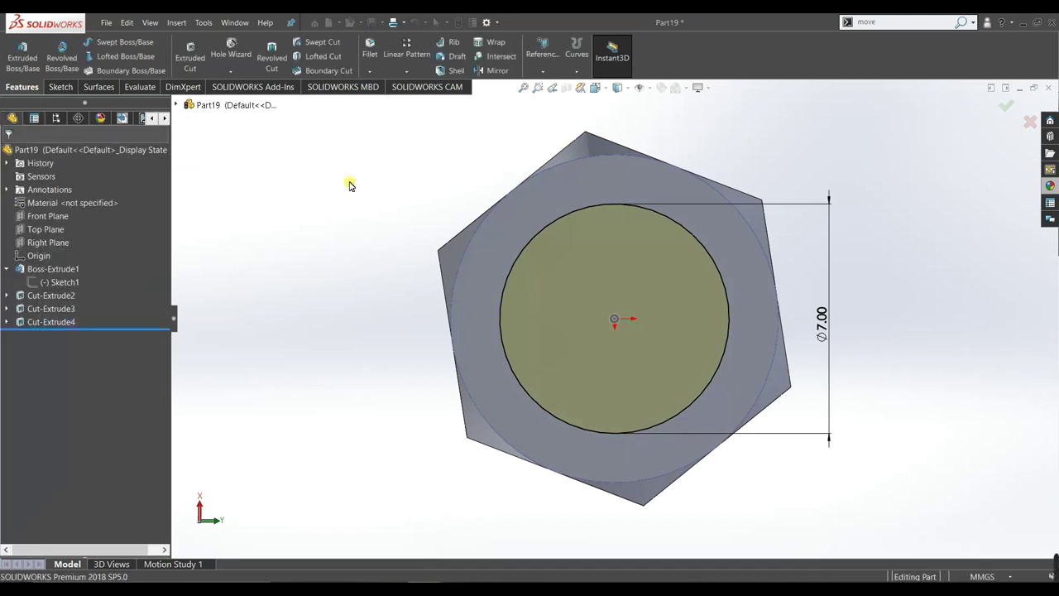
# Apply the Metal > Iron > sandblasted iron appearance to the whole nut body
pyautogui.moveTo(755, 201)
pyautogui.mouseDown(button='middle')
pyautogui.moveTo(764, 286)
pyautogui.moveTo(842, 253)
pyautogui.mouseUp(button='middle')
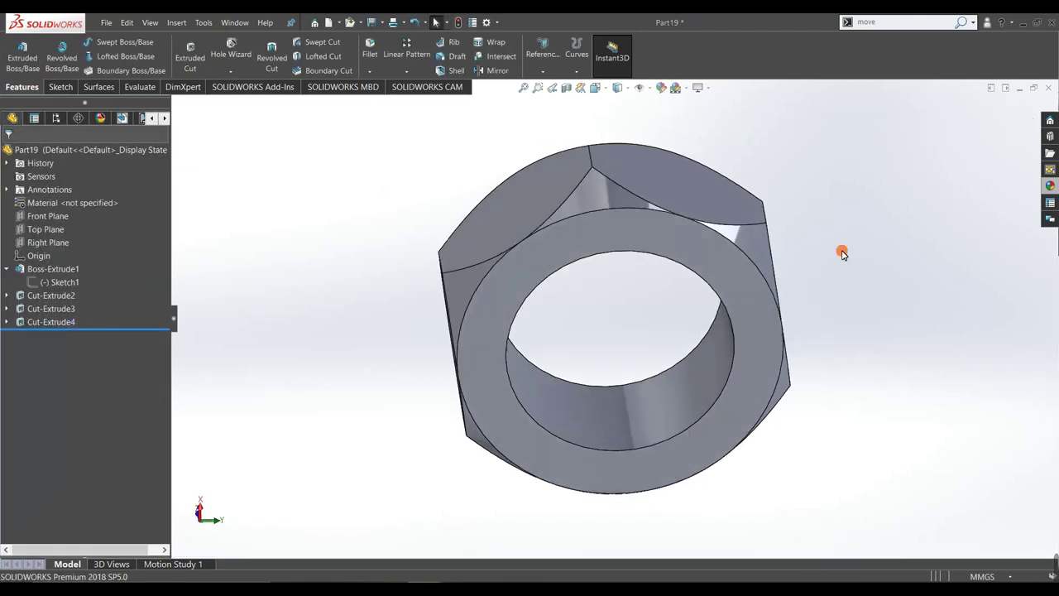
pyautogui.click(1049, 185)
pyautogui.scroll(-1, 957, 160)
pyautogui.scroll(-2, 956, 159)
pyautogui.click(911, 149)
pyautogui.click(911, 149)
pyautogui.click(915, 149)
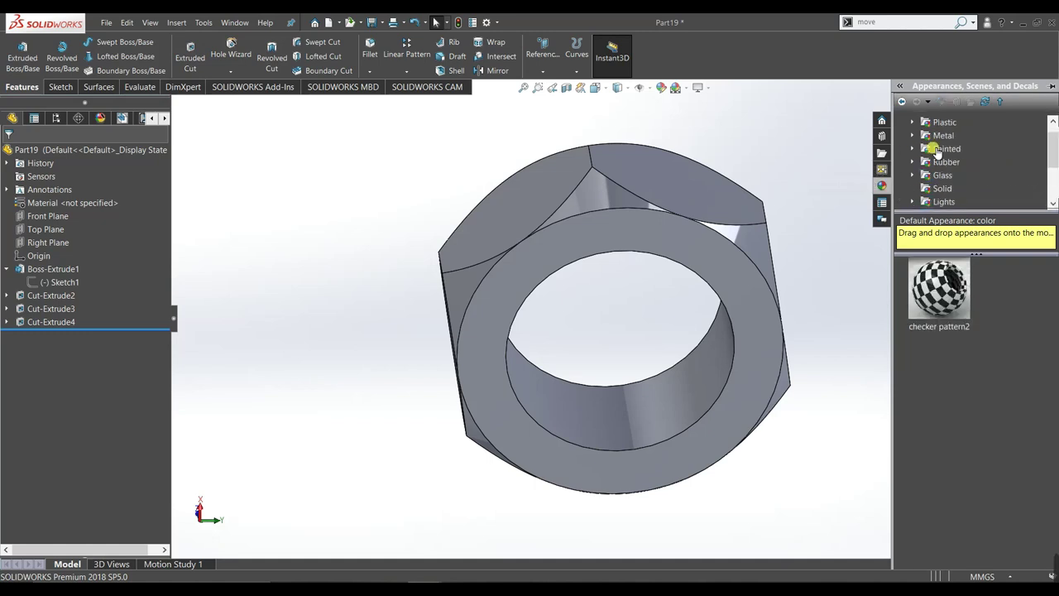
pyautogui.scroll(-3, 943, 170)
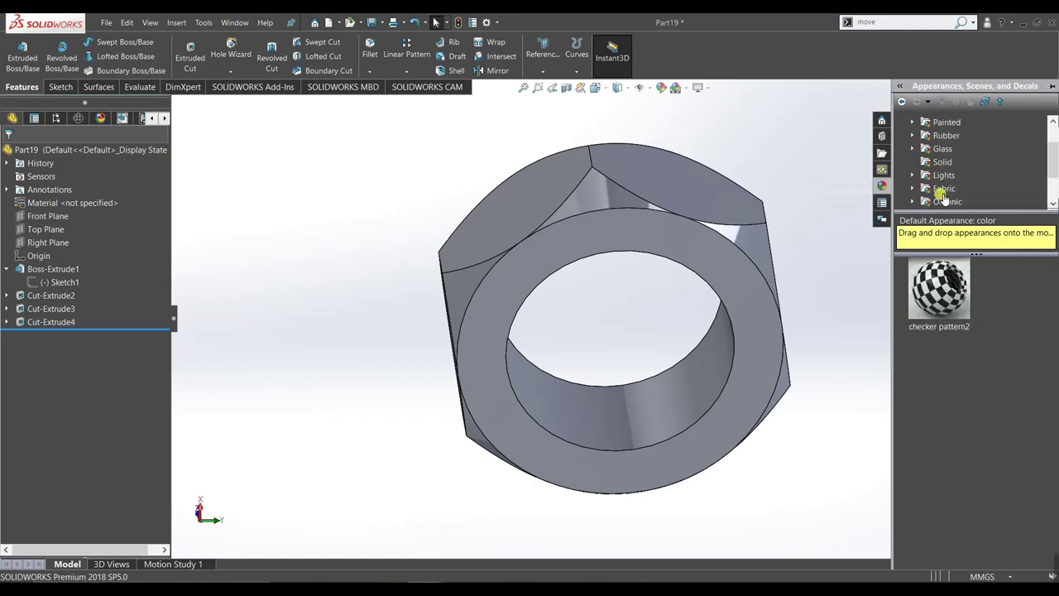
pyautogui.scroll(3, 948, 187)
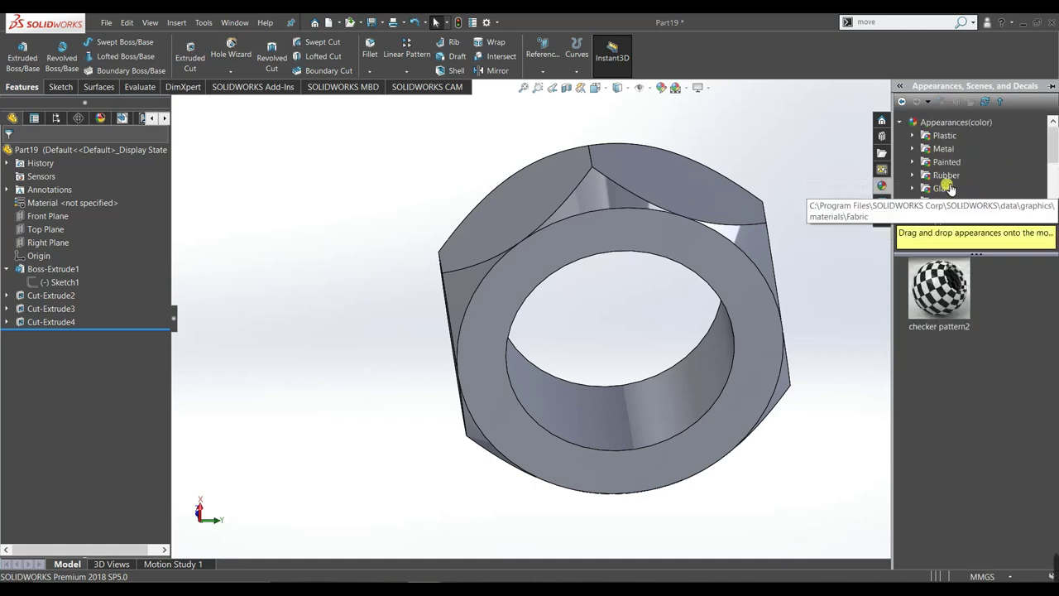
pyautogui.click(913, 149)
pyautogui.scroll(-2, 956, 161)
pyautogui.scroll(-1, 968, 176)
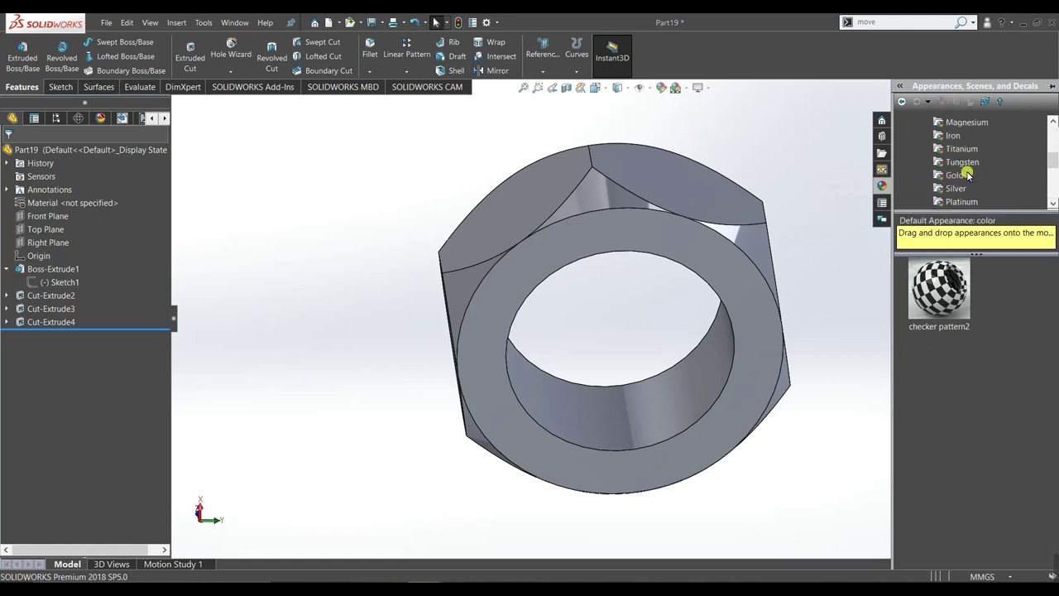
pyautogui.click(951, 136)
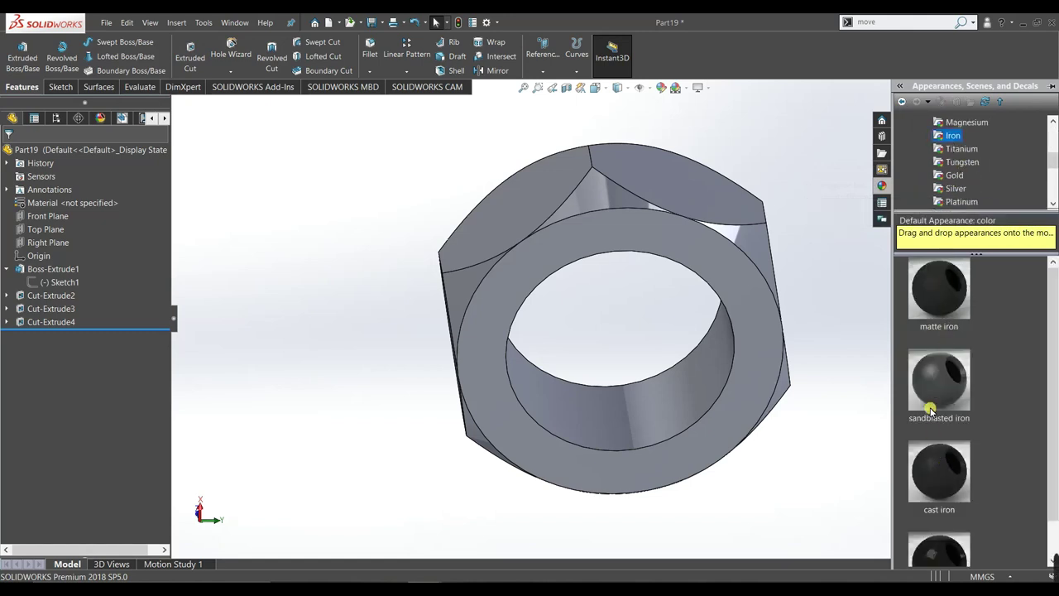
pyautogui.moveTo(930, 409); pyautogui.dragTo(711, 262)
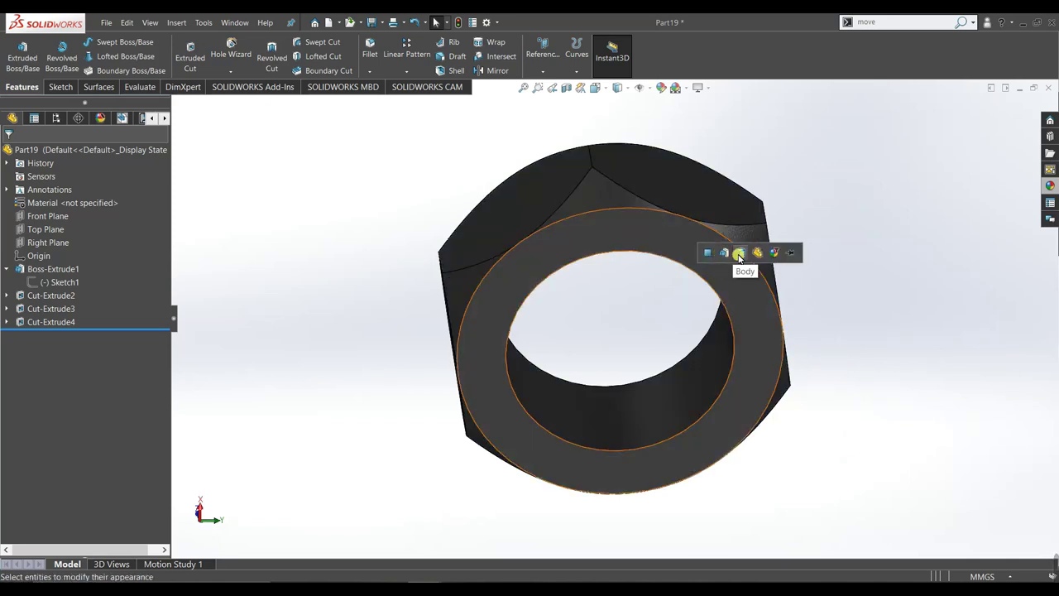
pyautogui.click(739, 253)
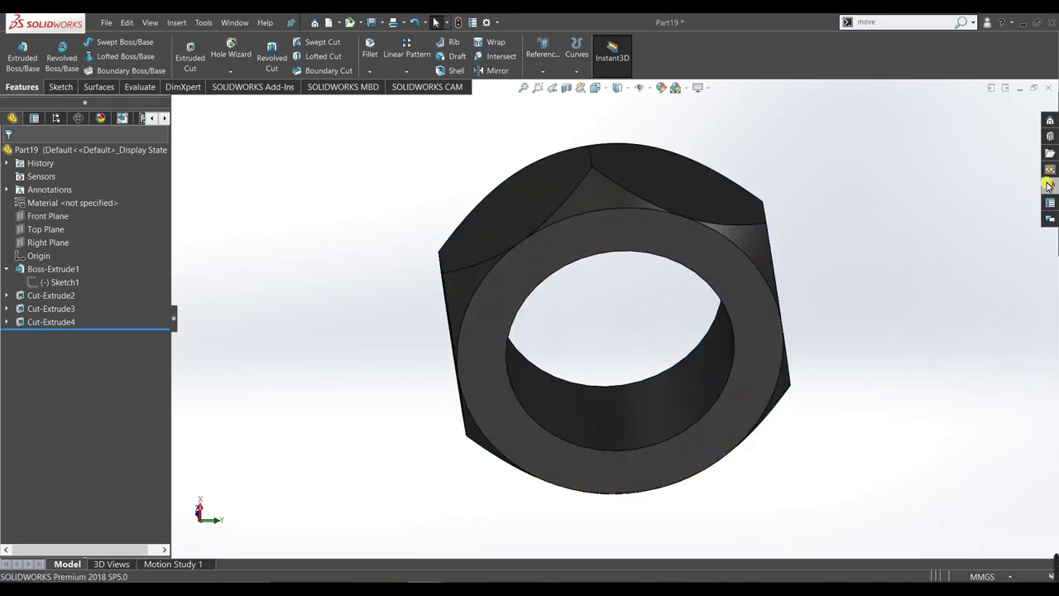
# Apply the Miscellaneous > Pattern > screw thread appearance to the Cut-Extrude4 hole
pyautogui.click(1049, 185)
pyautogui.scroll(4, 934, 141)
pyautogui.click(930, 147)
pyautogui.scroll(-5, 920, 161)
pyautogui.click(913, 176)
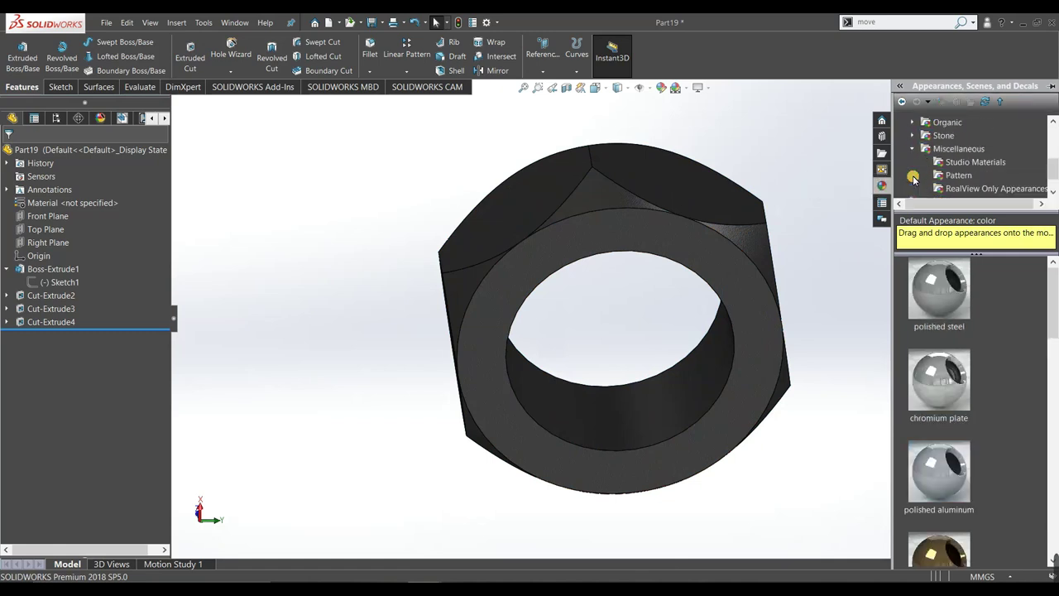
pyautogui.click(959, 175)
pyautogui.scroll(-3, 969, 512)
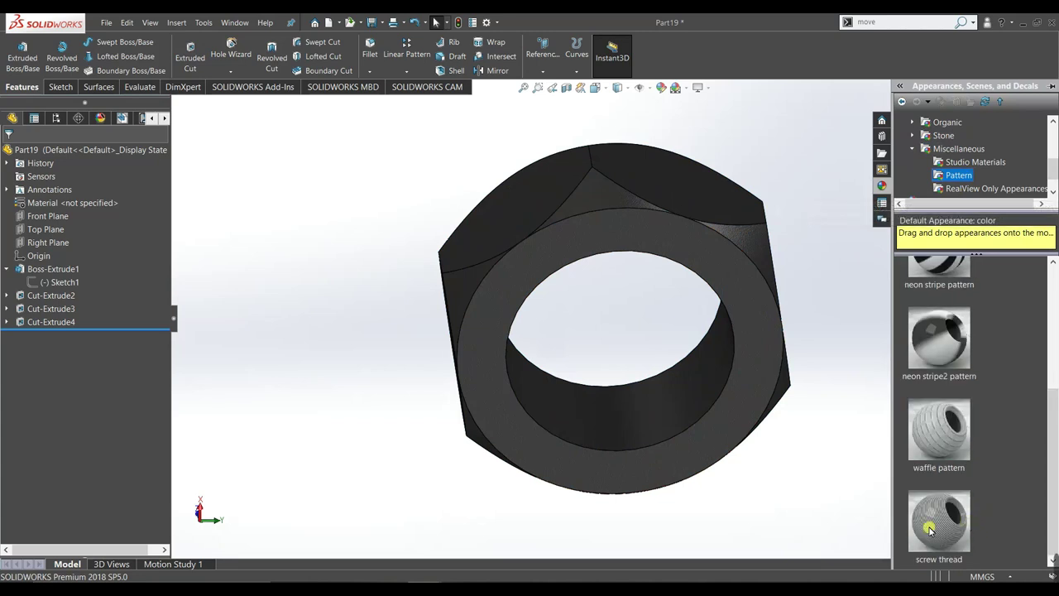
pyautogui.moveTo(930, 530); pyautogui.dragTo(606, 422)
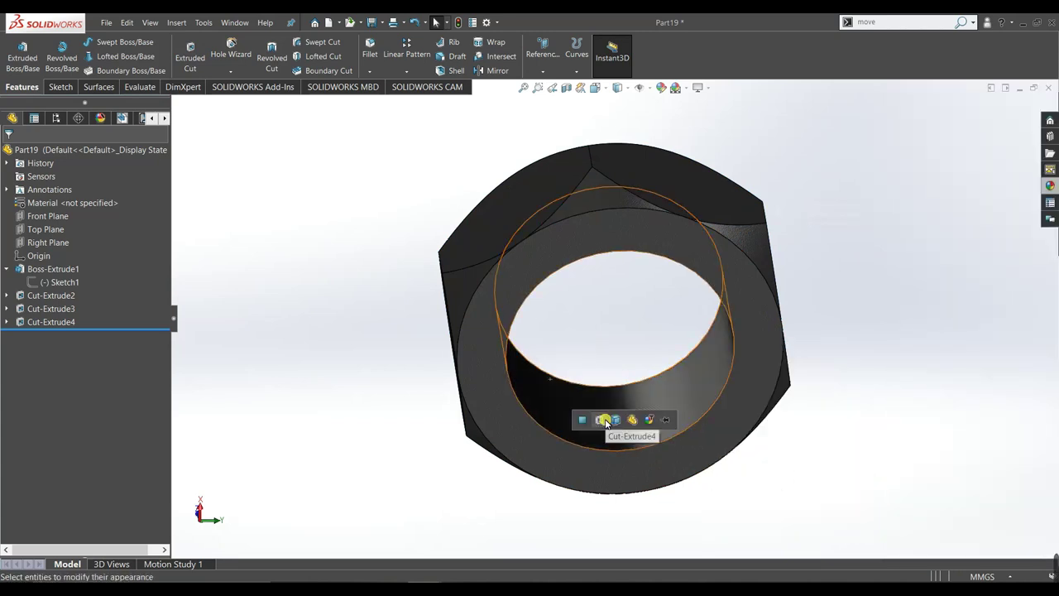
pyautogui.click(613, 423)
# Edit the screw thread appearance on the bore face and shift its texture mapping to align the threads
pyautogui.moveTo(742, 499); pyautogui.dragTo(776, 542, button='middle')
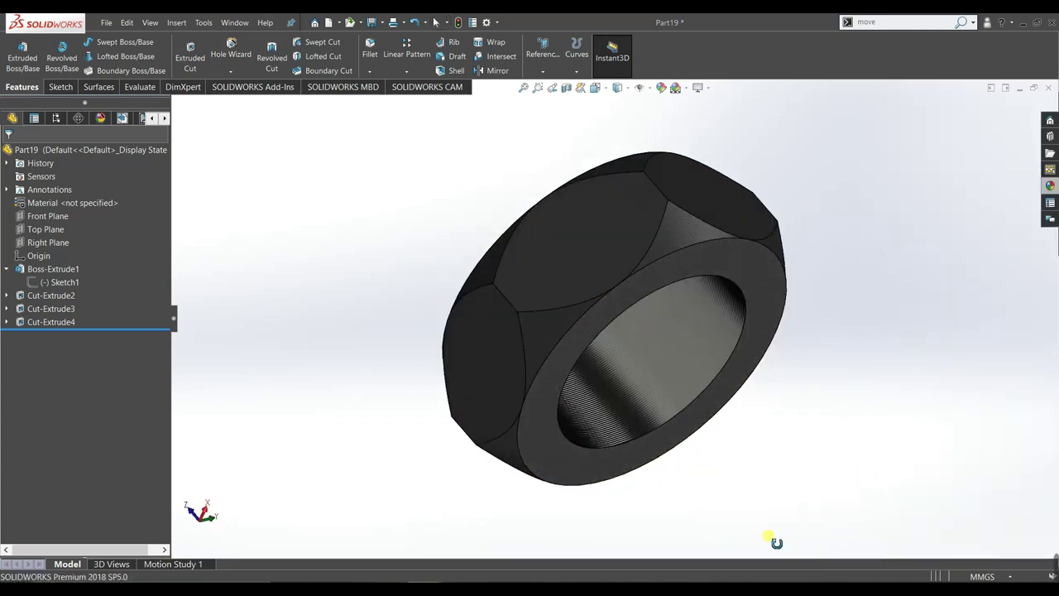
pyautogui.click(103, 119)
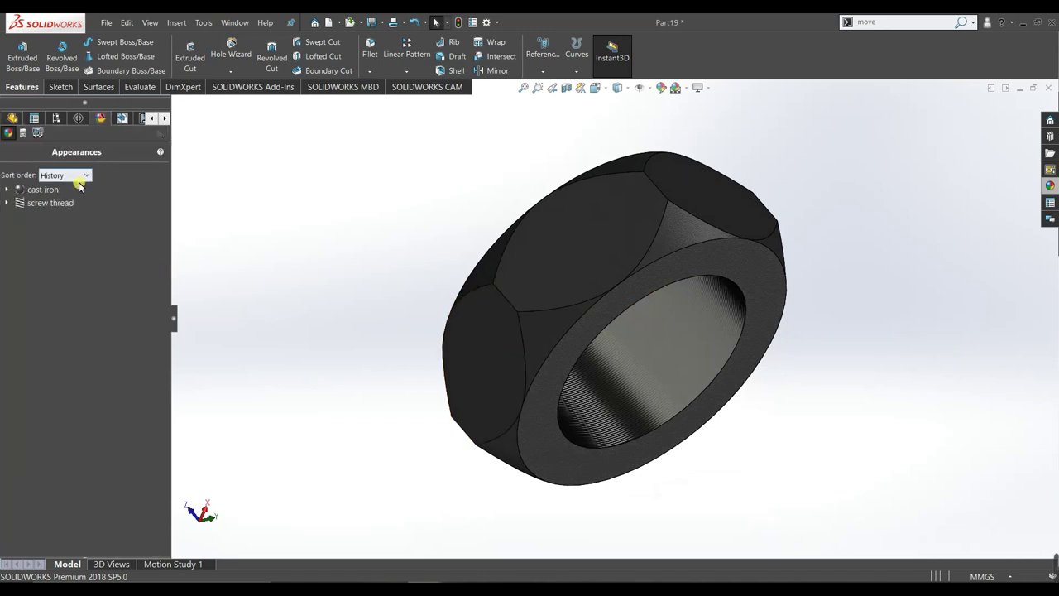
pyautogui.rightClick(25, 206)
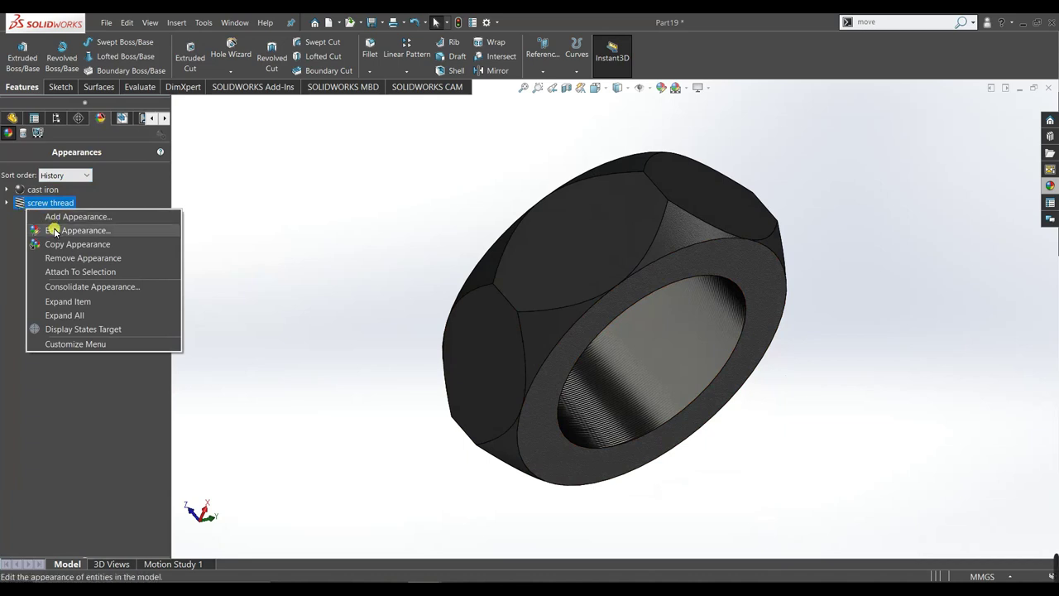
pyautogui.click(62, 230)
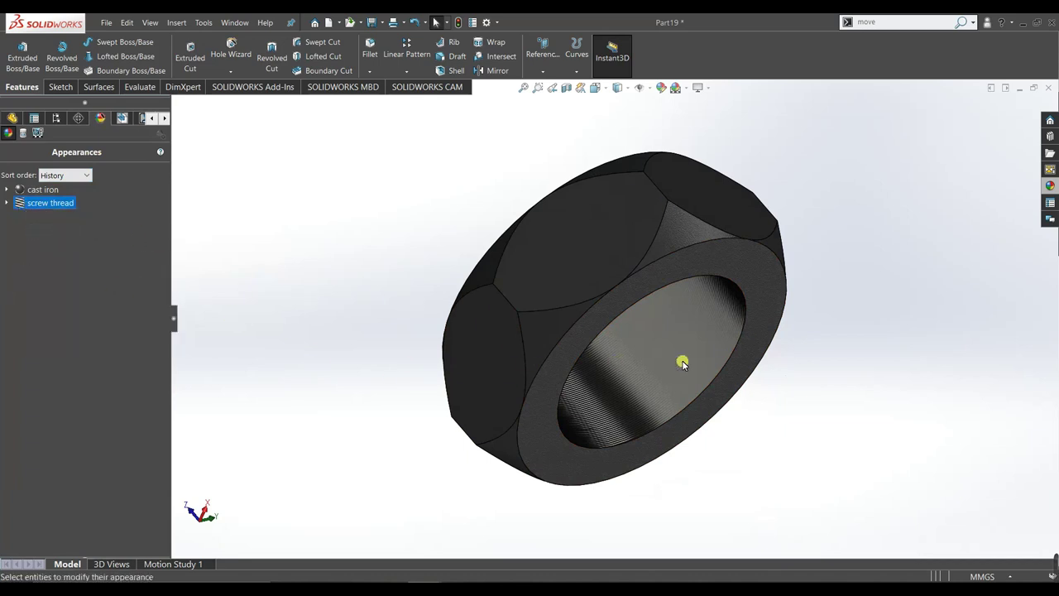
pyautogui.click(679, 405)
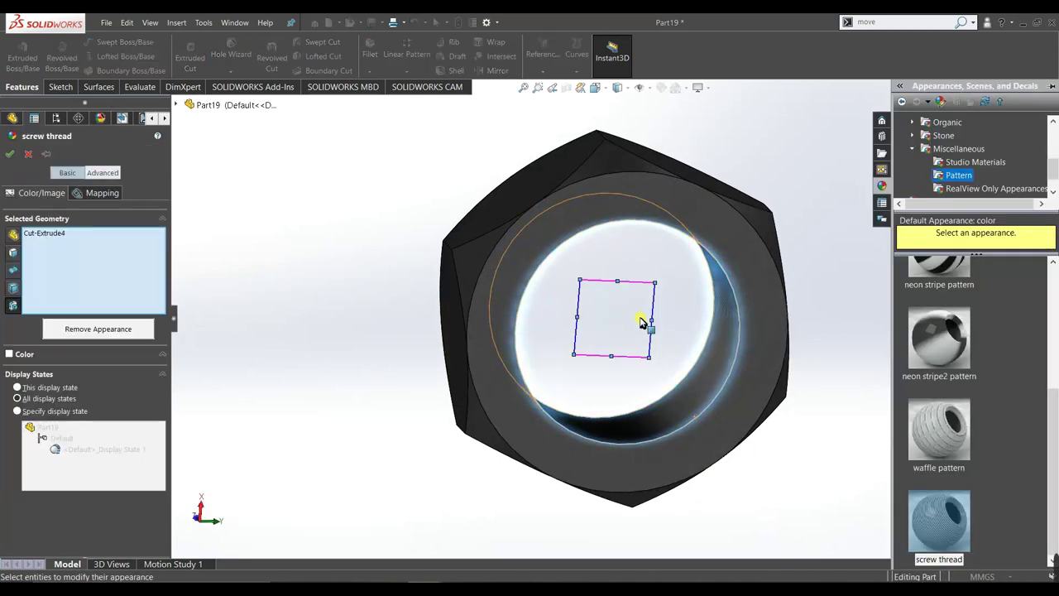
pyautogui.moveTo(654, 326)
pyautogui.mouseDown(button='middle')
pyautogui.moveTo(874, 458)
pyautogui.moveTo(739, 371)
pyautogui.mouseUp(button='middle')
pyautogui.moveTo(662, 325); pyautogui.dragTo(693, 317)
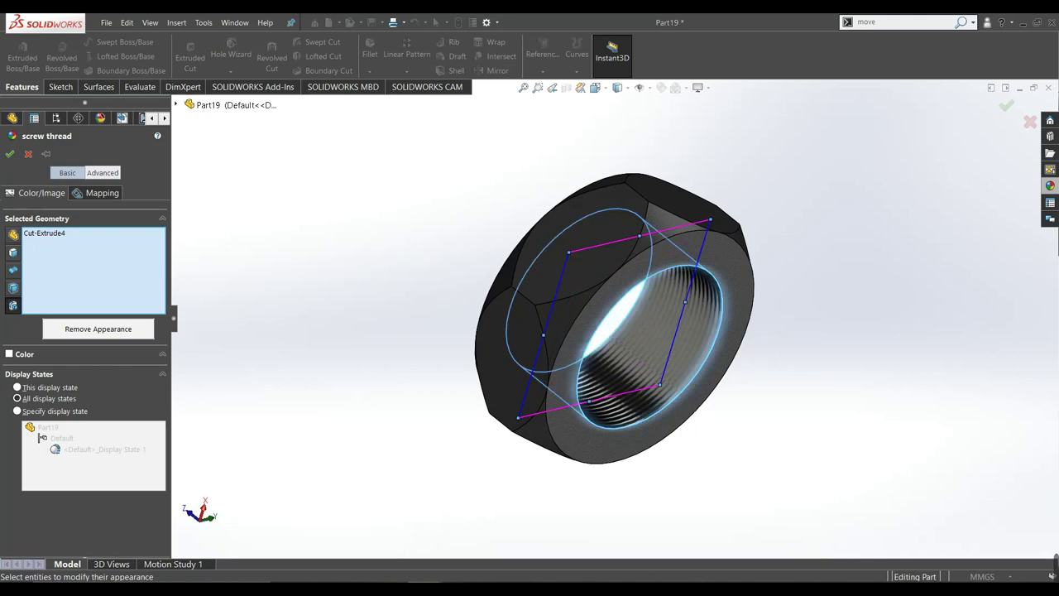
pyautogui.click(8, 157)
pyautogui.moveTo(565, 350)
pyautogui.mouseDown(button='middle')
pyautogui.moveTo(502, 459)
pyautogui.moveTo(507, 356)
pyautogui.moveTo(510, 378)
pyautogui.moveTo(567, 336)
pyautogui.mouseUp(button='middle')
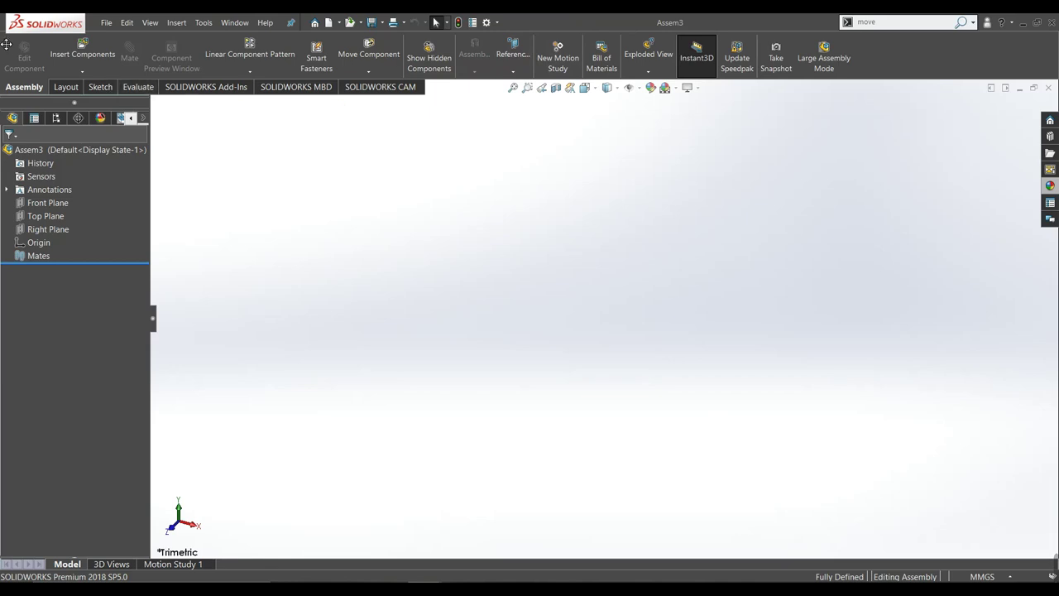
# Insert components, selecting all part files in the CAr_JacK folder
pyautogui.click(91, 55)
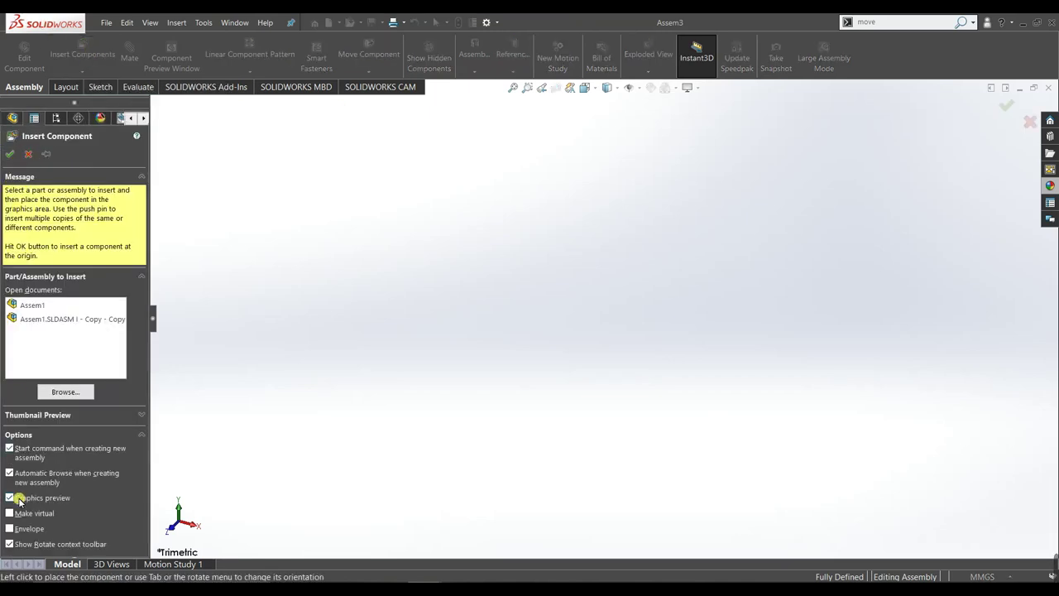
pyautogui.click(60, 393)
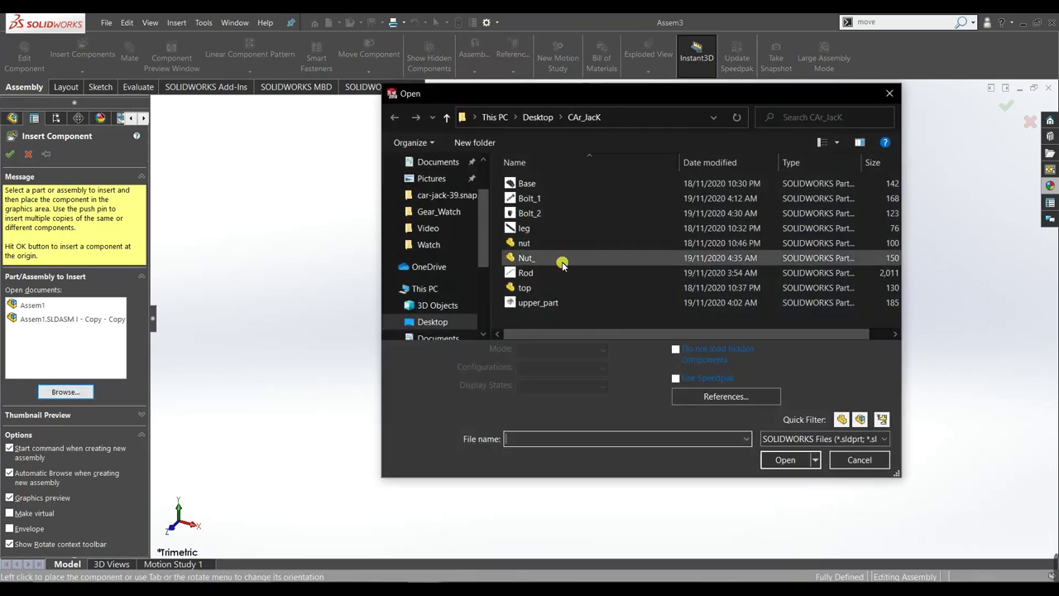
pyautogui.moveTo(547, 316); pyautogui.dragTo(569, 169)
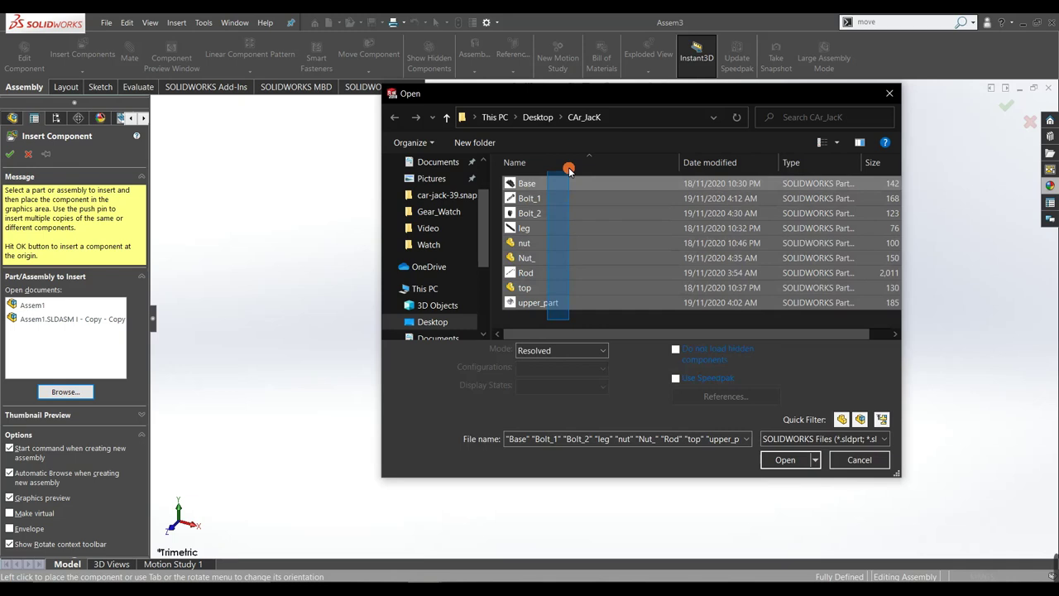
pyautogui.click(781, 462)
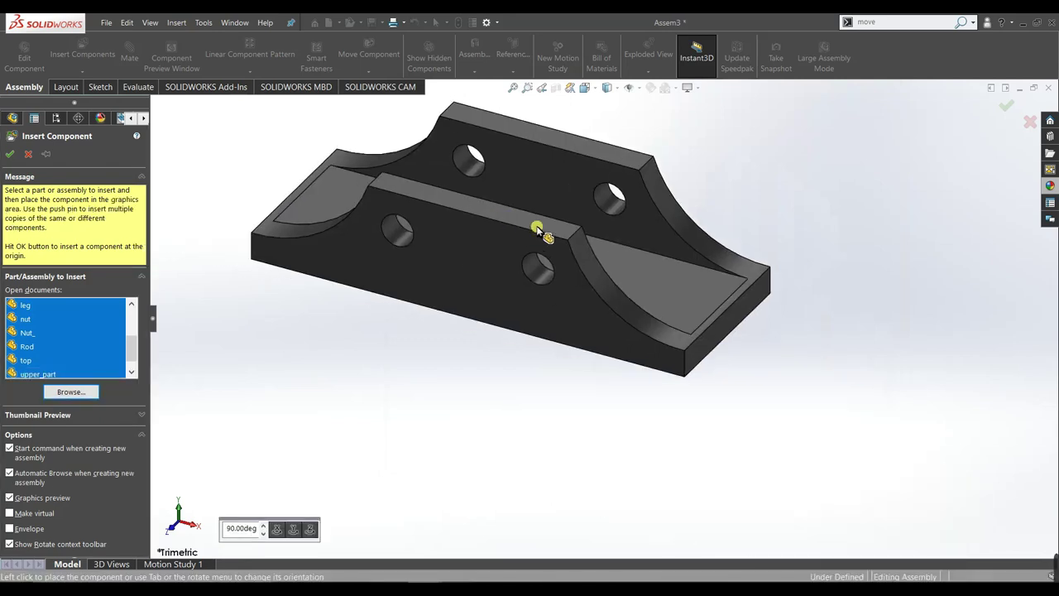
# Place the Base, bolts, nuts, leg, Rod, top and upper_part in the graphics area
pyautogui.scroll(3, 697, 304)
pyautogui.click(514, 296)
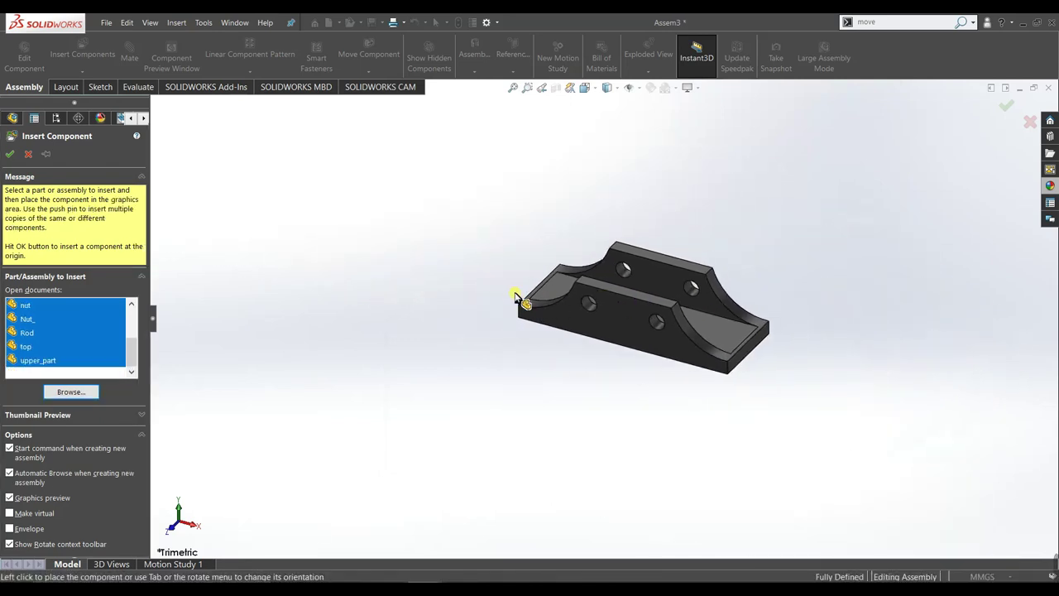
pyautogui.click(405, 273)
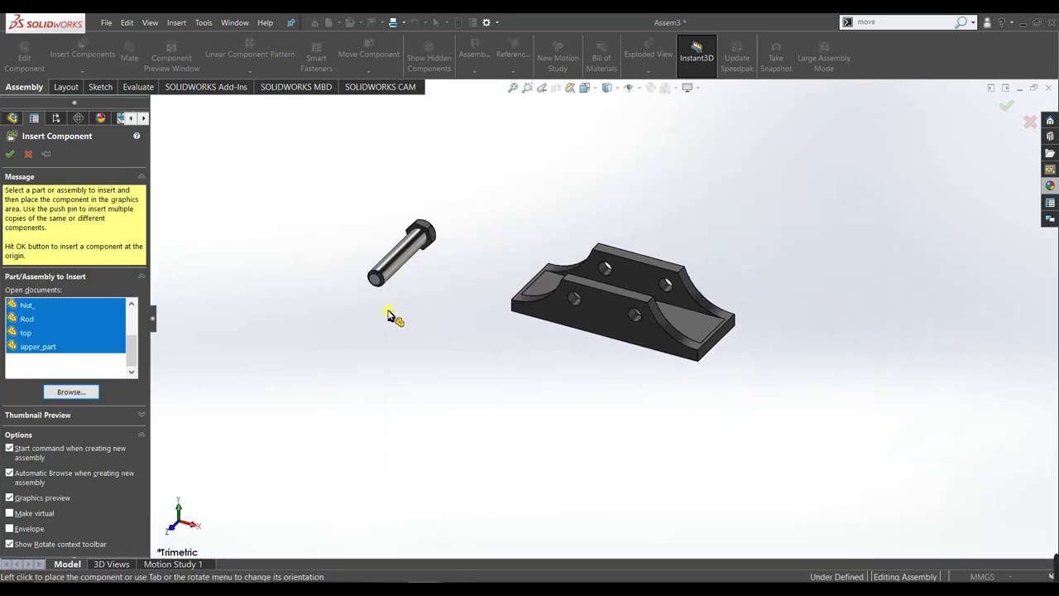
pyautogui.click(315, 308)
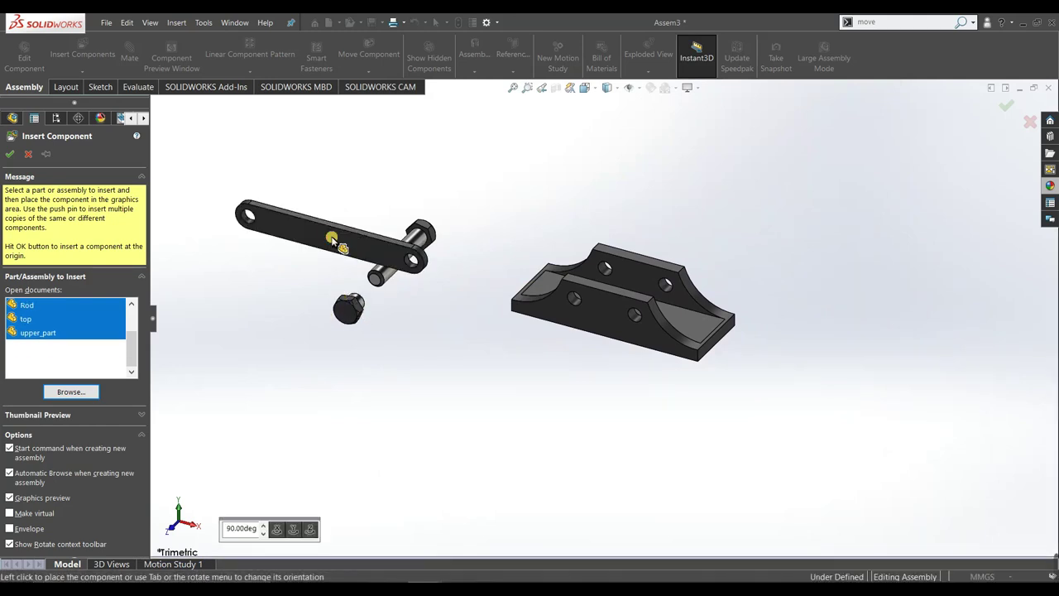
pyautogui.click(319, 300)
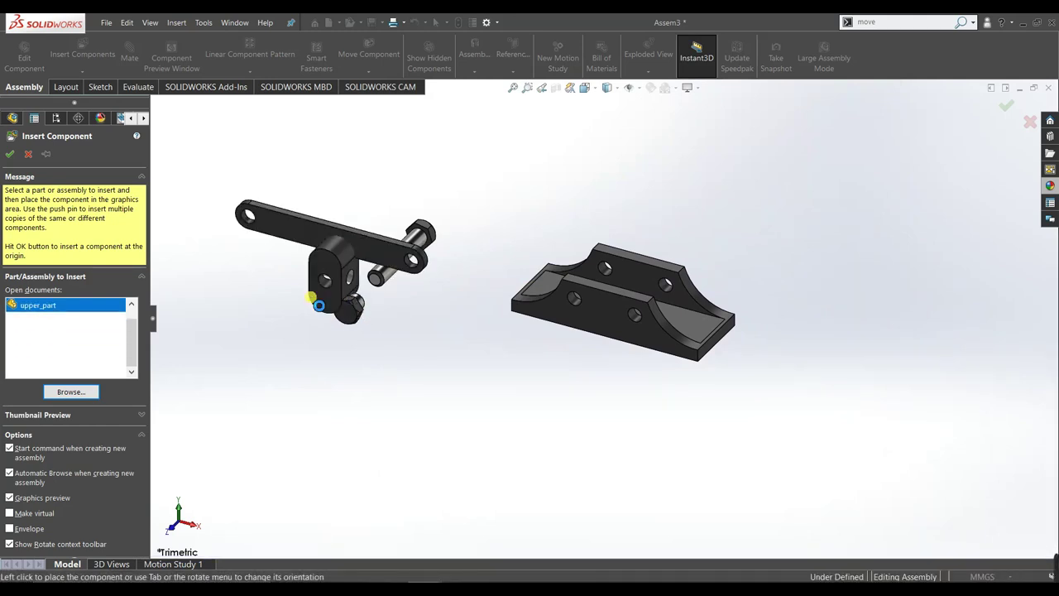
pyautogui.click(306, 307)
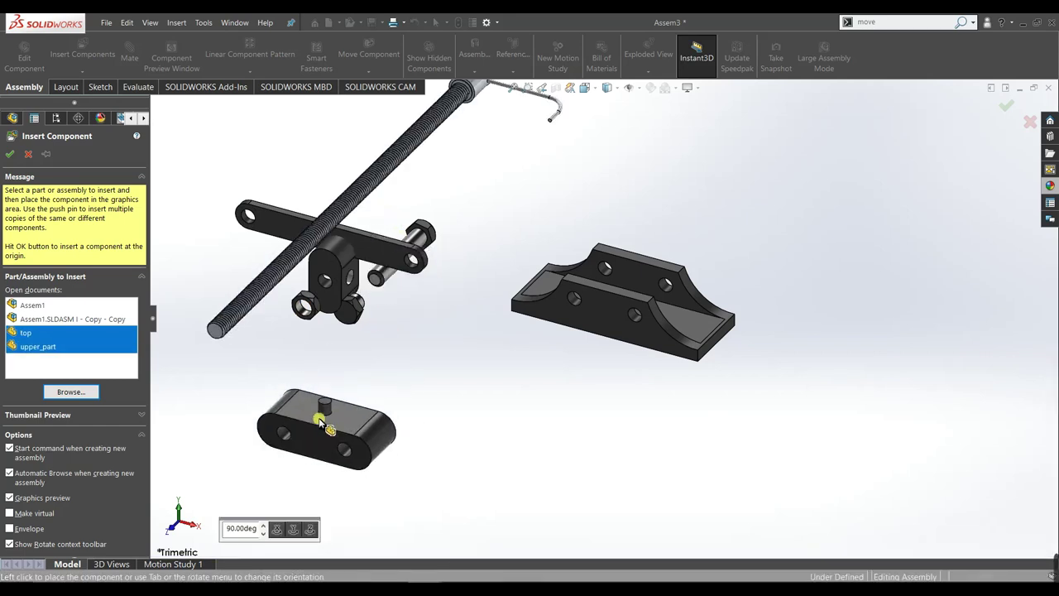
pyautogui.click(318, 418)
pyautogui.click(376, 268)
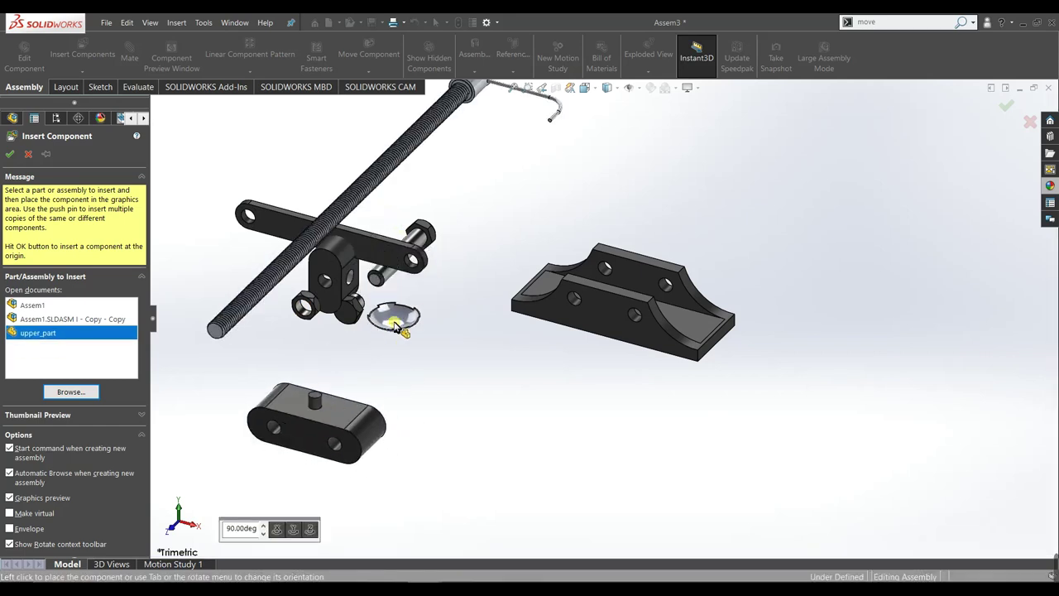
pyautogui.click(402, 333)
pyautogui.moveTo(517, 381)
pyautogui.mouseDown(button='middle')
pyautogui.moveTo(541, 427)
pyautogui.moveTo(543, 359)
pyautogui.mouseUp(button='middle')
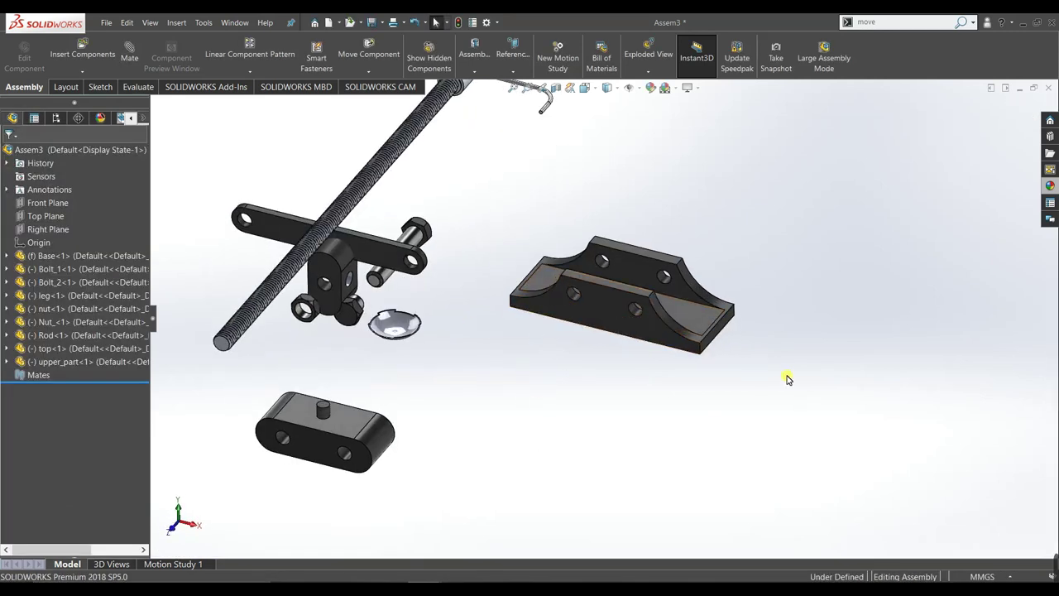
# Confirm Base stays fixed, then drag the top part up away from the rod
pyautogui.rightClick(700, 321)
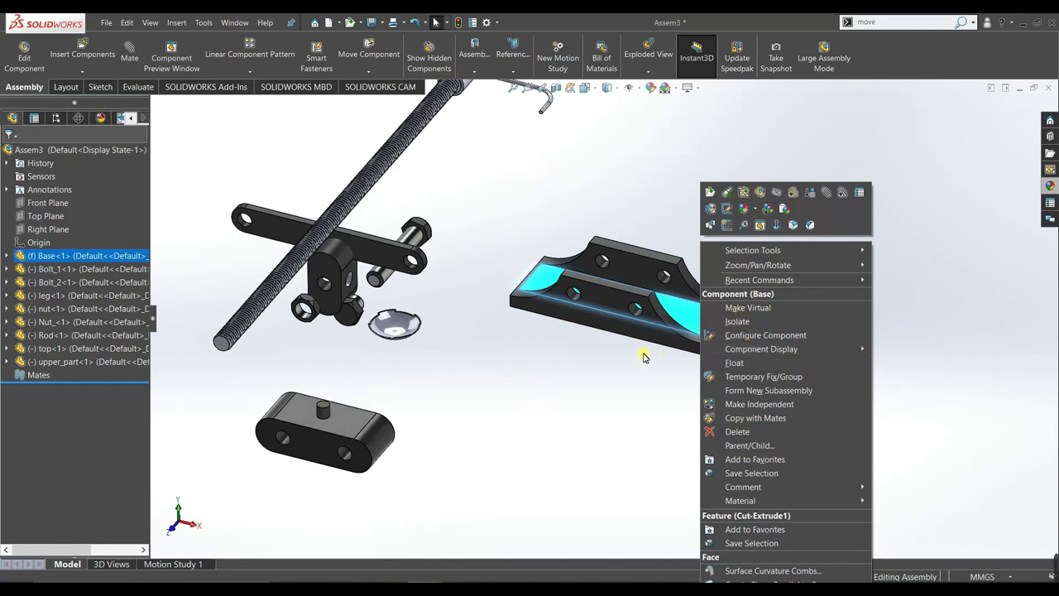
pyautogui.click(643, 357)
pyautogui.moveTo(643, 333); pyautogui.dragTo(787, 338)
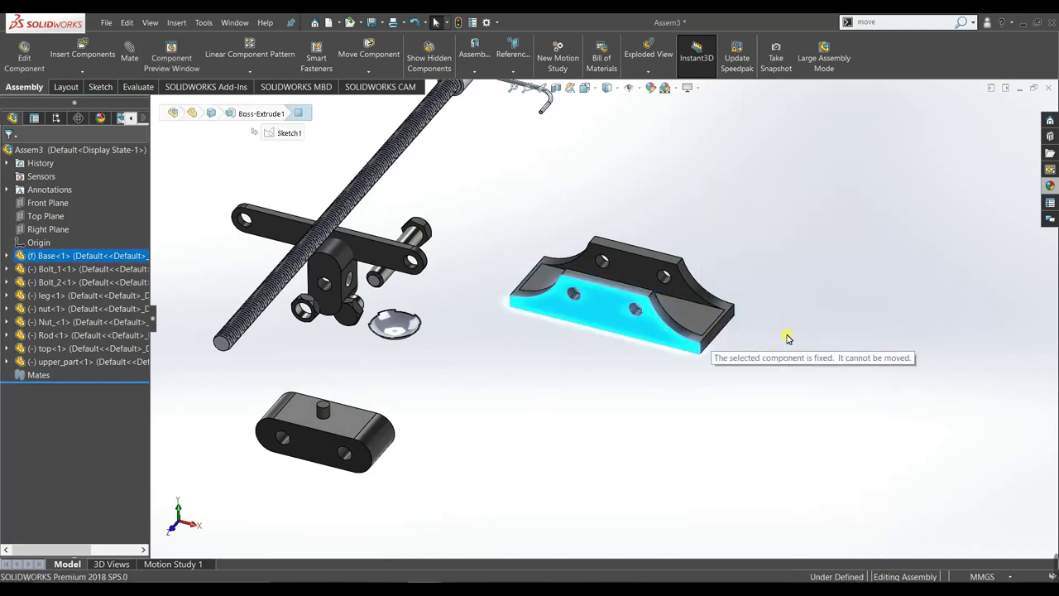
pyautogui.click(618, 362)
pyautogui.moveTo(618, 362)
pyautogui.mouseDown(button='middle')
pyautogui.moveTo(617, 378)
pyautogui.moveTo(634, 371)
pyautogui.moveTo(686, 302)
pyautogui.moveTo(793, 370)
pyautogui.moveTo(803, 479)
pyautogui.moveTo(789, 515)
pyautogui.mouseUp(button='middle')
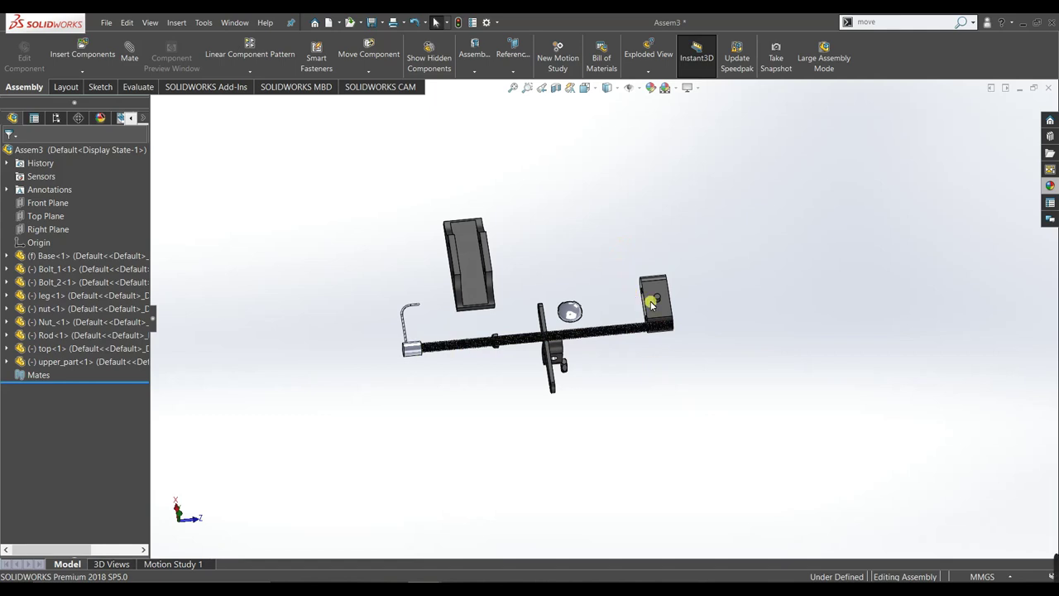
pyautogui.moveTo(651, 305); pyautogui.dragTo(628, 187)
pyautogui.scroll(-3, 629, 186)
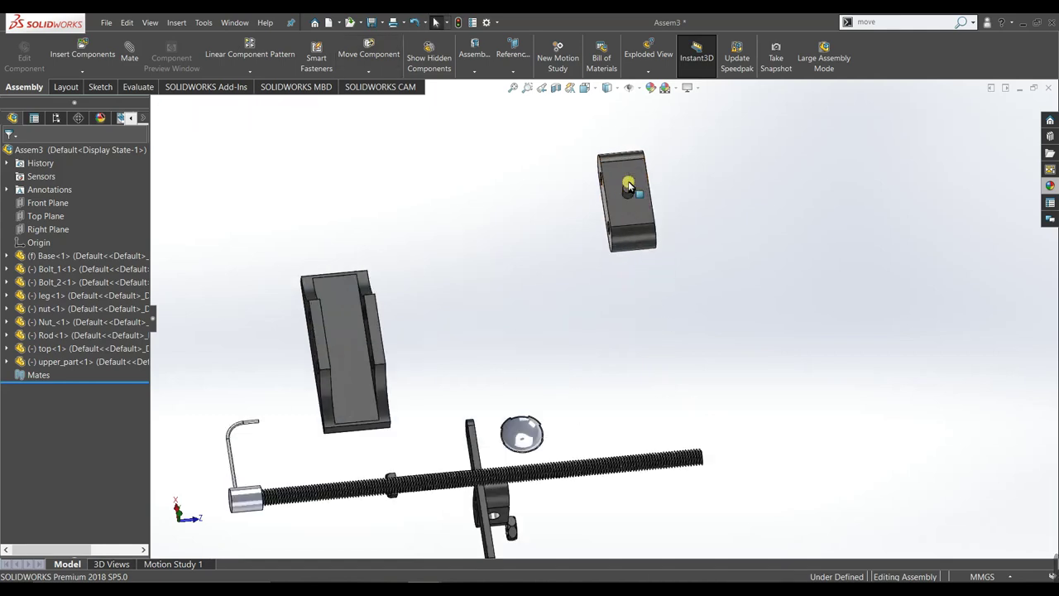
pyautogui.click(627, 217)
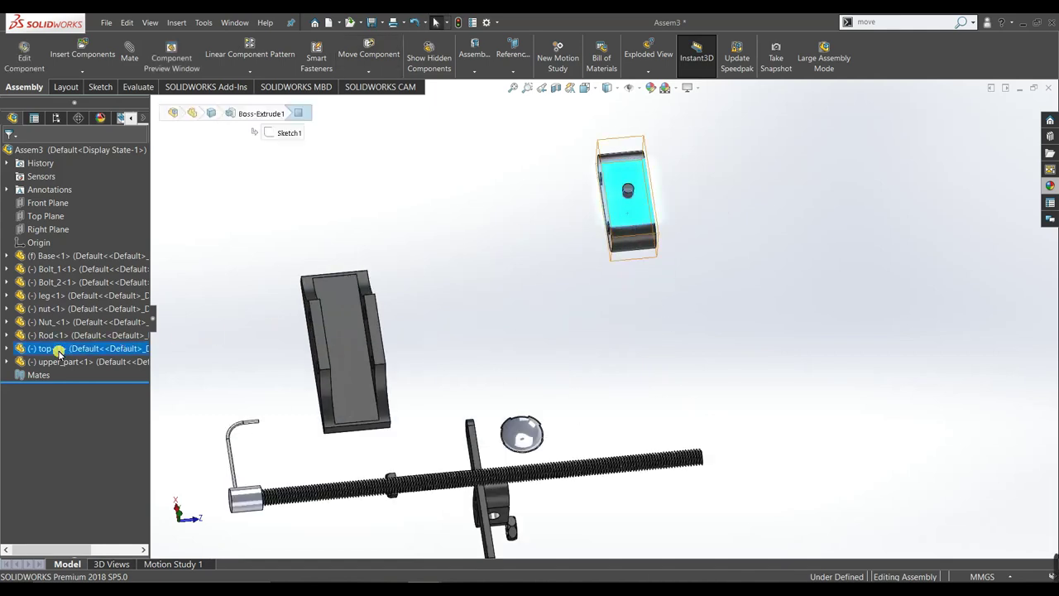
pyautogui.click(559, 242)
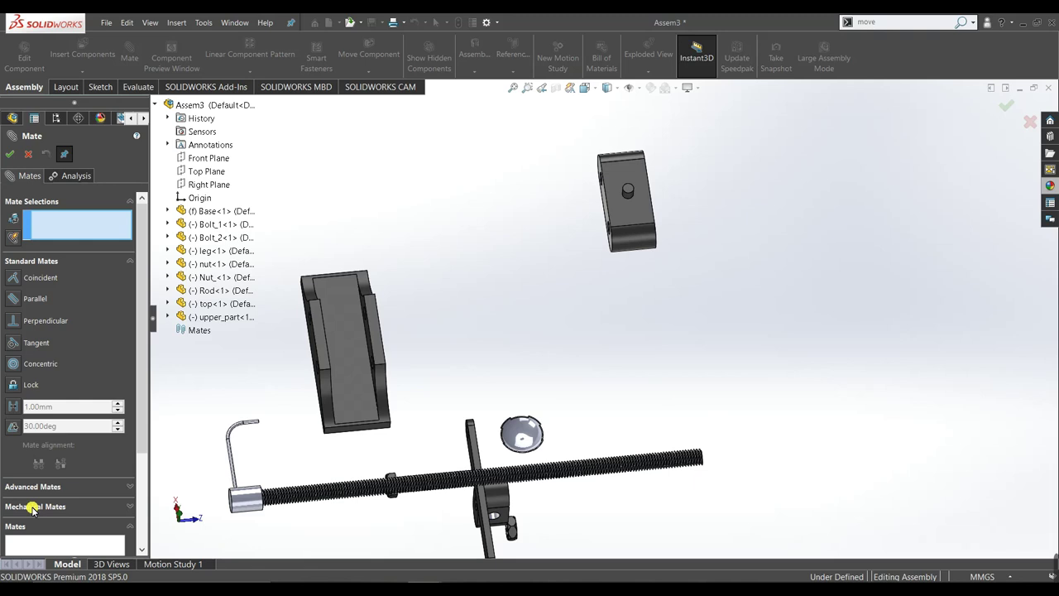
# Add a Width mate between the Base's two side faces and the top part's two tab faces
pyautogui.click(37, 489)
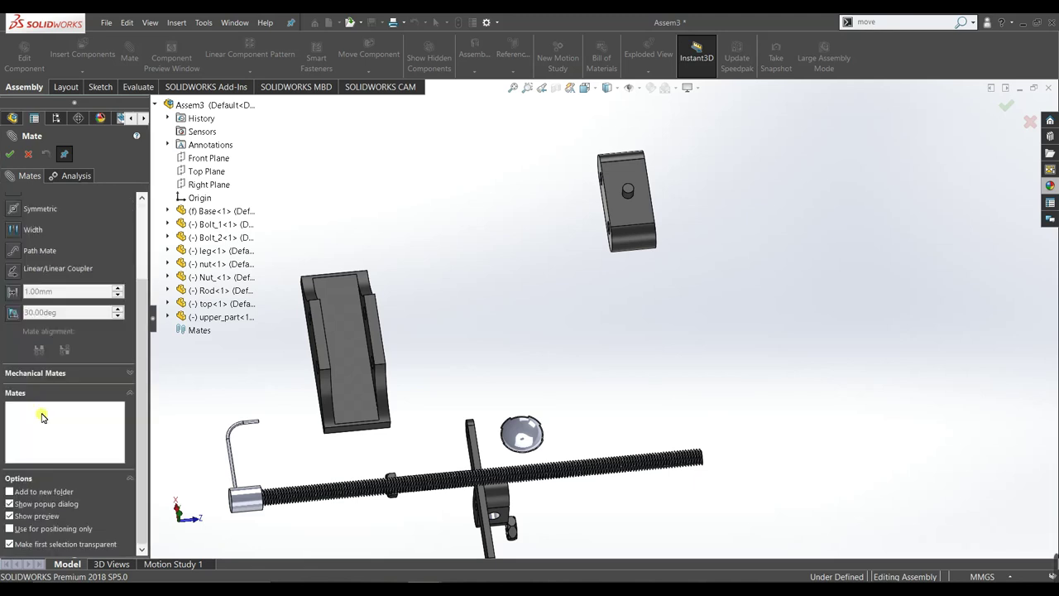
pyautogui.click(10, 230)
pyautogui.press('z')
pyautogui.scroll(-3, 463, 331)
pyautogui.moveTo(516, 350)
pyautogui.mouseDown(button='middle')
pyautogui.moveTo(555, 303)
pyautogui.moveTo(493, 339)
pyautogui.mouseUp(button='middle')
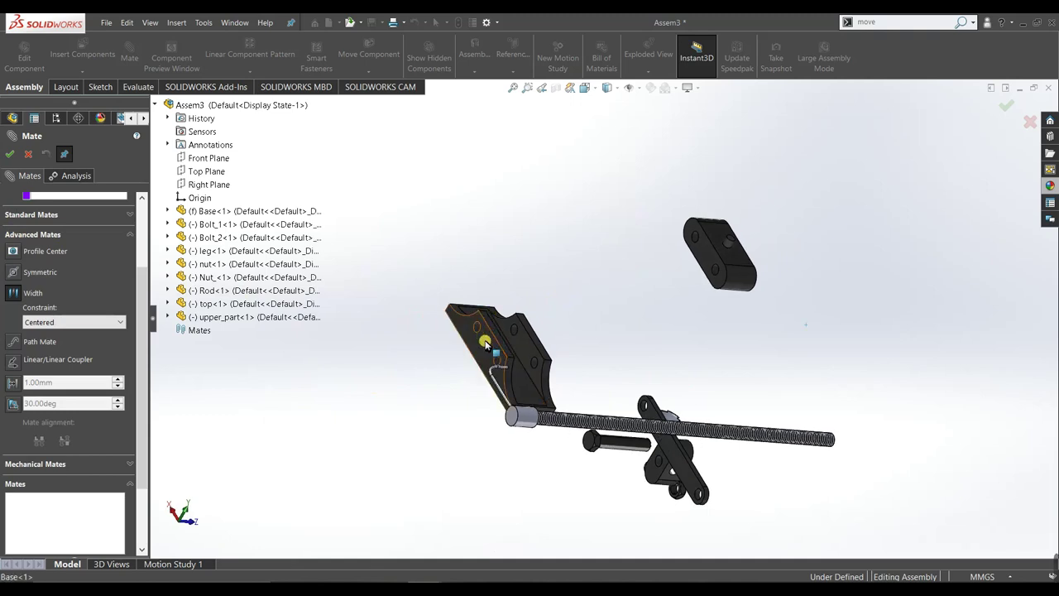
pyautogui.click(486, 343)
pyautogui.moveTo(593, 331); pyautogui.dragTo(624, 324, button='middle')
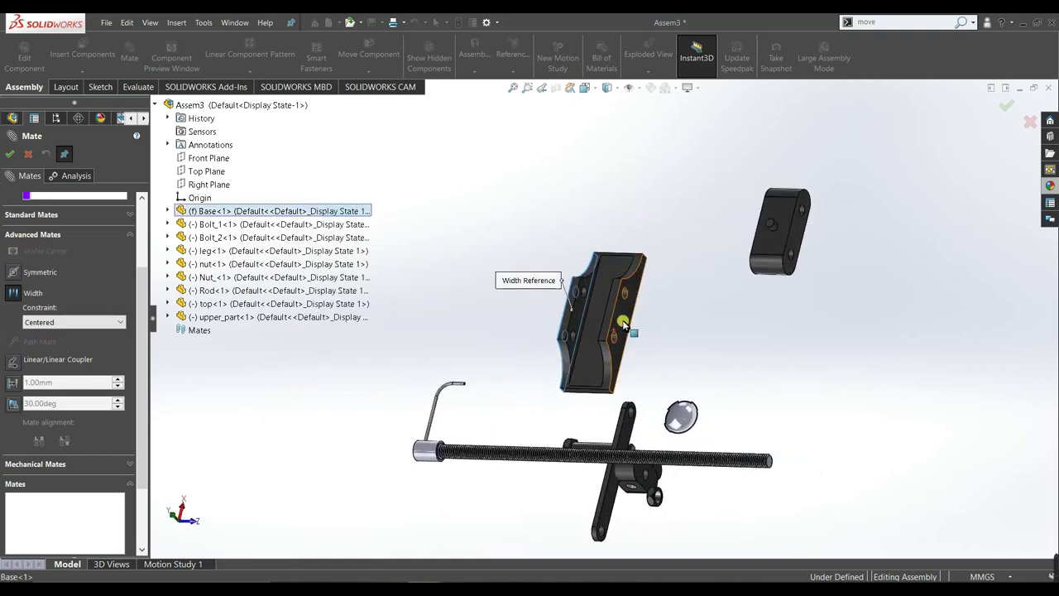
pyautogui.click(625, 324)
pyautogui.moveTo(624, 324)
pyautogui.mouseDown(button='middle')
pyautogui.moveTo(716, 331)
pyautogui.moveTo(721, 319)
pyautogui.moveTo(692, 321)
pyautogui.moveTo(709, 241)
pyautogui.mouseUp(button='middle')
pyautogui.click(711, 241)
pyautogui.click(762, 245)
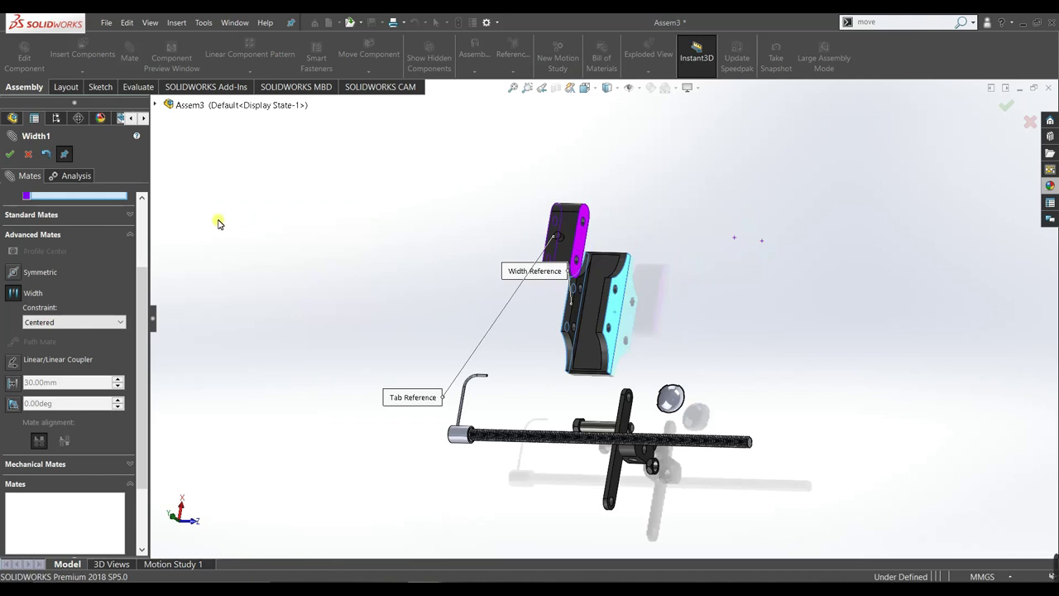
pyautogui.click(9, 155)
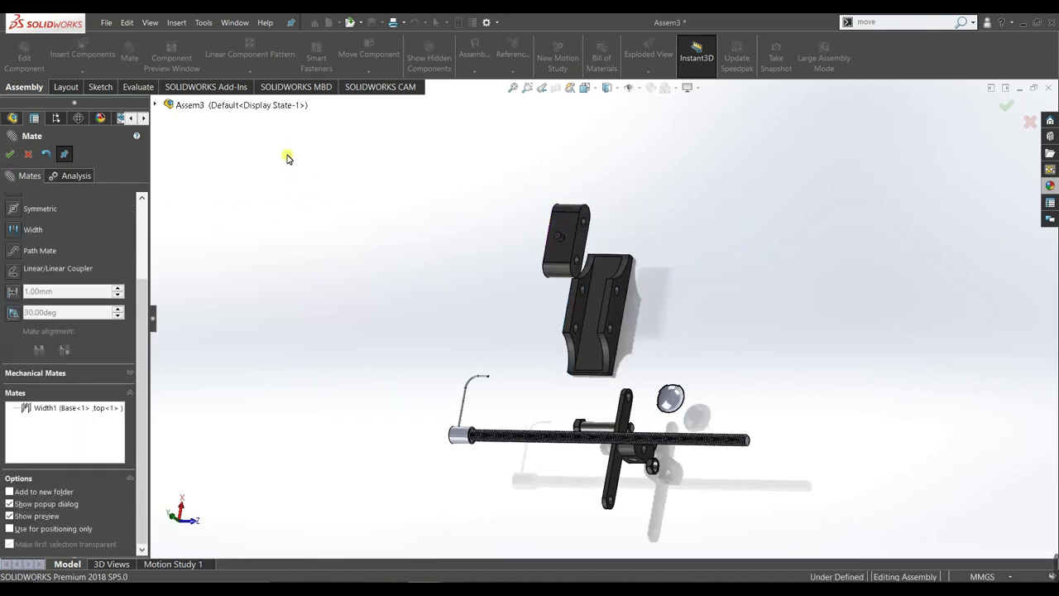
# Orbit the assembly level with the rod vertical, then close the Mate dialog
pyautogui.moveTo(289, 158); pyautogui.dragTo(235, 134, button='middle')
pyautogui.moveTo(254, 259)
pyautogui.mouseDown(button='middle')
pyautogui.moveTo(601, 394)
pyautogui.moveTo(473, 482)
pyautogui.moveTo(532, 470)
pyautogui.mouseUp(button='middle')
pyautogui.scroll(-3, 612, 355)
pyautogui.moveTo(613, 355); pyautogui.dragTo(645, 406, button='middle')
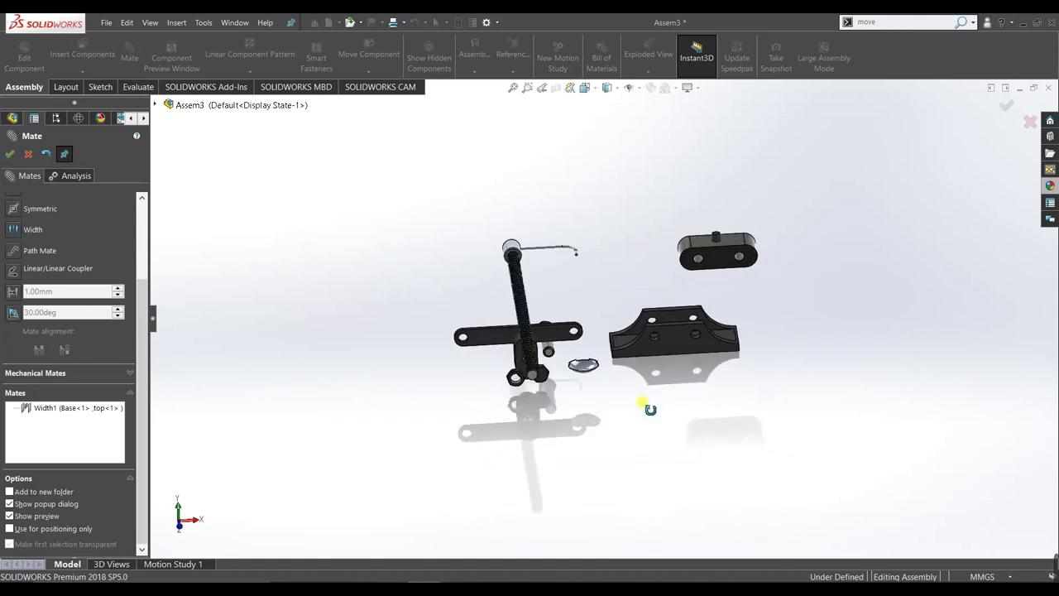
pyautogui.scroll(-1, 671, 276)
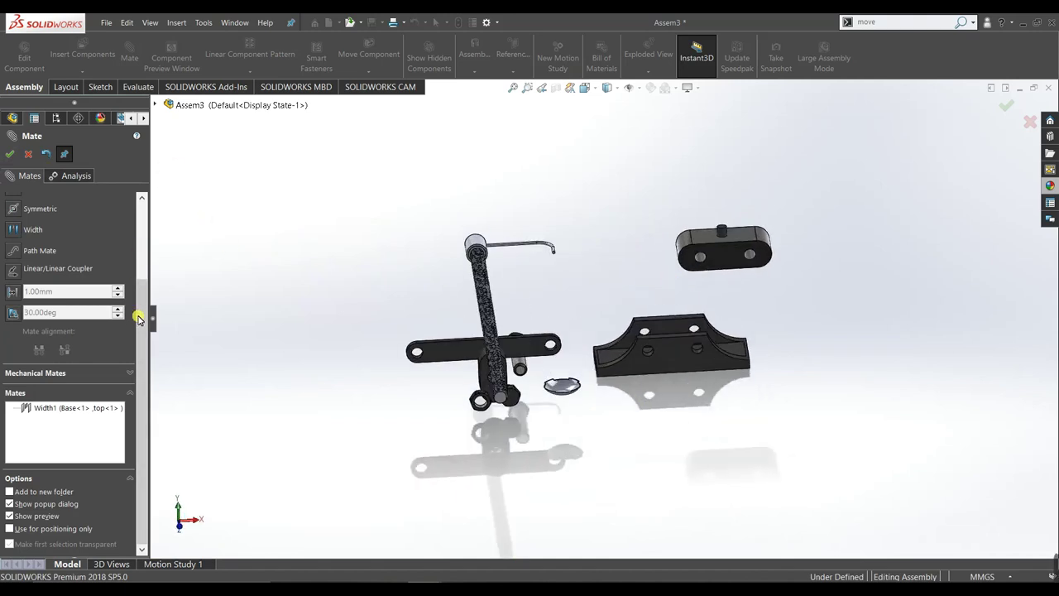
pyautogui.moveTo(138, 318); pyautogui.dragTo(149, 174)
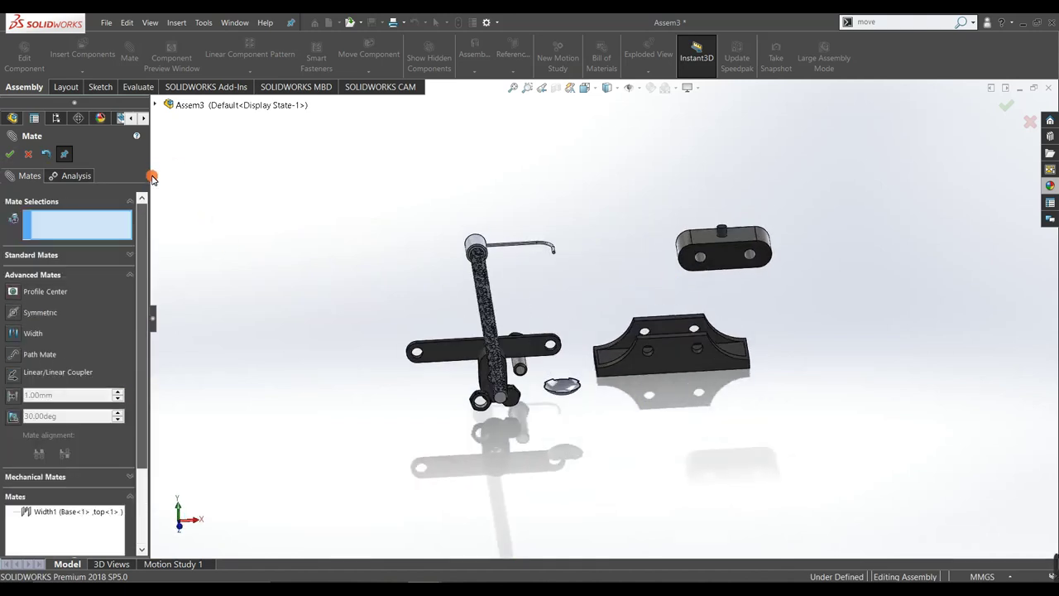
pyautogui.click(27, 156)
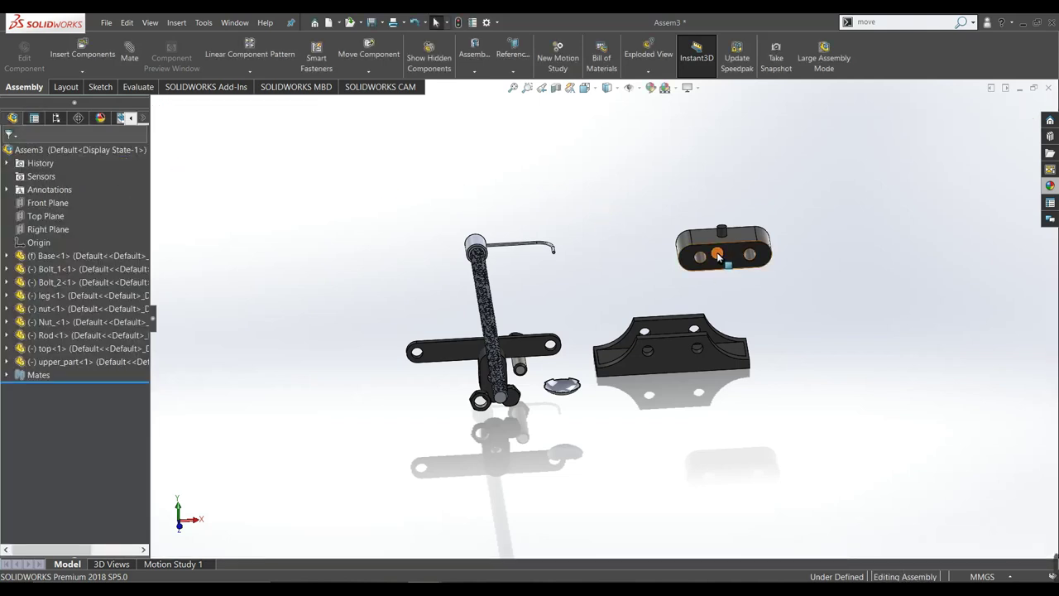
# Shift the top part aside, switch to the Front view, and begin a new mate
pyautogui.moveTo(719, 256); pyautogui.dragTo(598, 491)
pyautogui.moveTo(591, 485); pyautogui.dragTo(562, 420, button='middle')
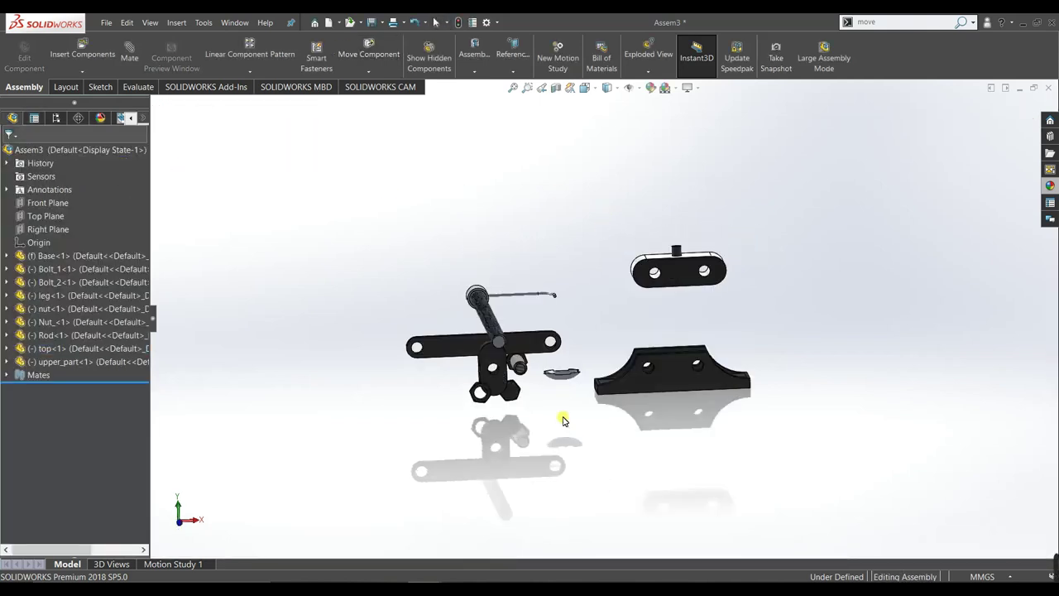
pyautogui.press('space')
pyautogui.click(538, 433)
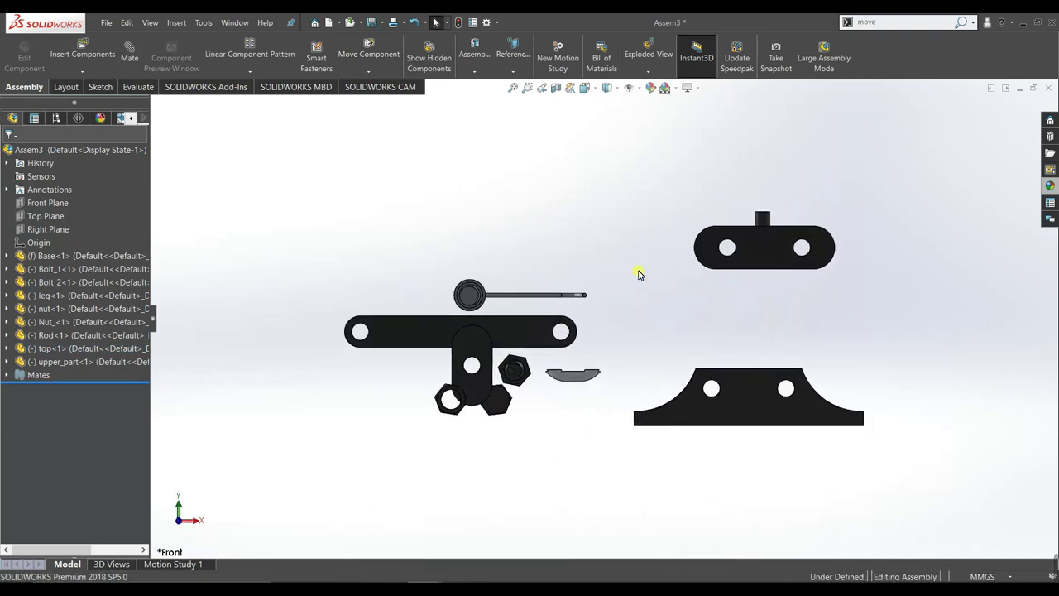
pyautogui.moveTo(544, 261); pyautogui.dragTo(489, 240, button='right')
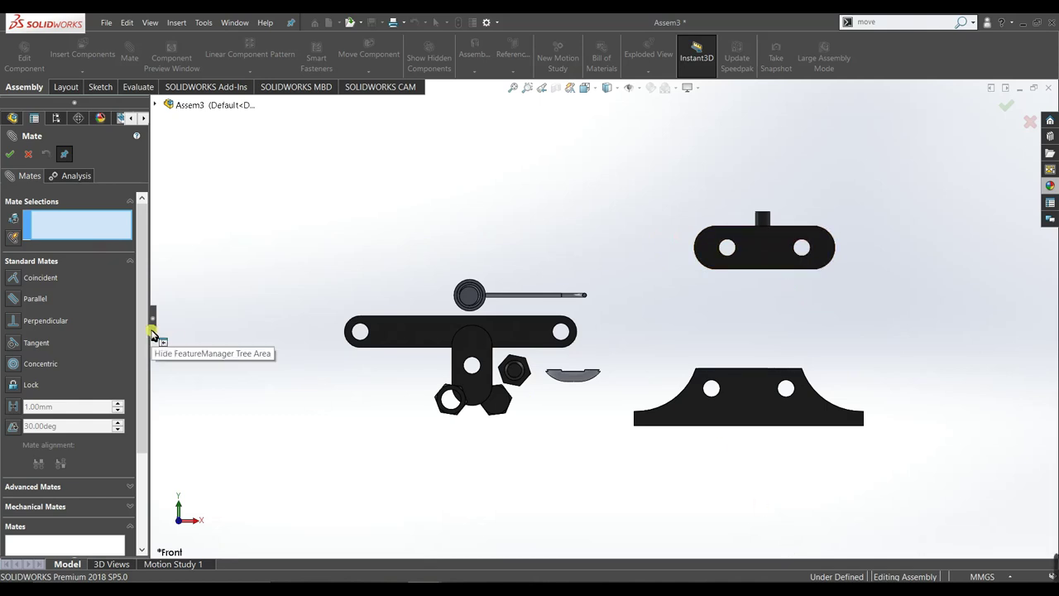
# Mate Base's Right Plane coincident with top's Right Plane from the flyout tree, then close Mate
pyautogui.click(157, 105)
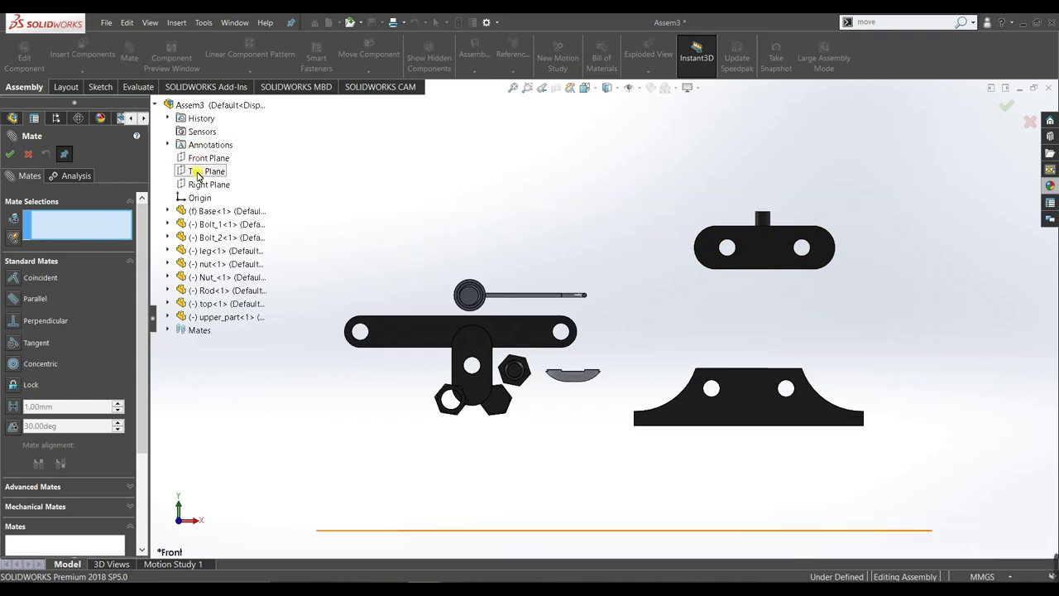
pyautogui.click(169, 212)
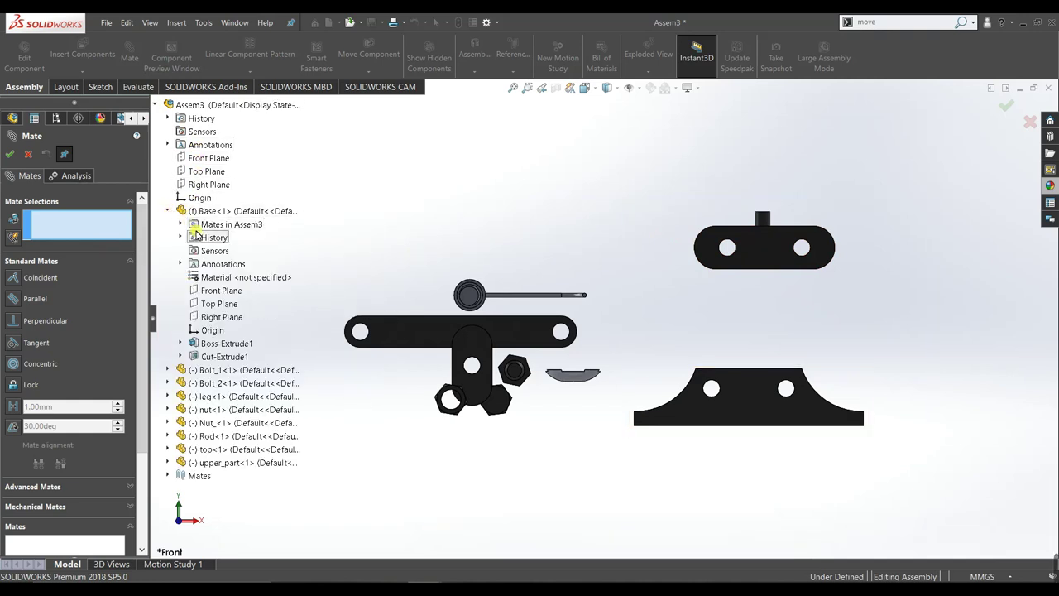
pyautogui.click(216, 317)
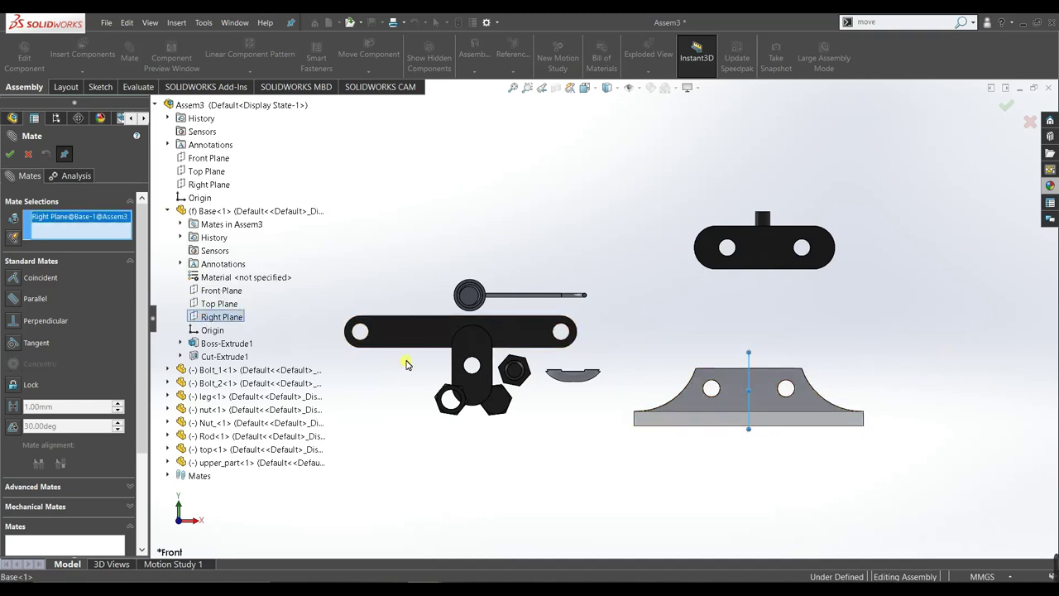
pyautogui.click(168, 448)
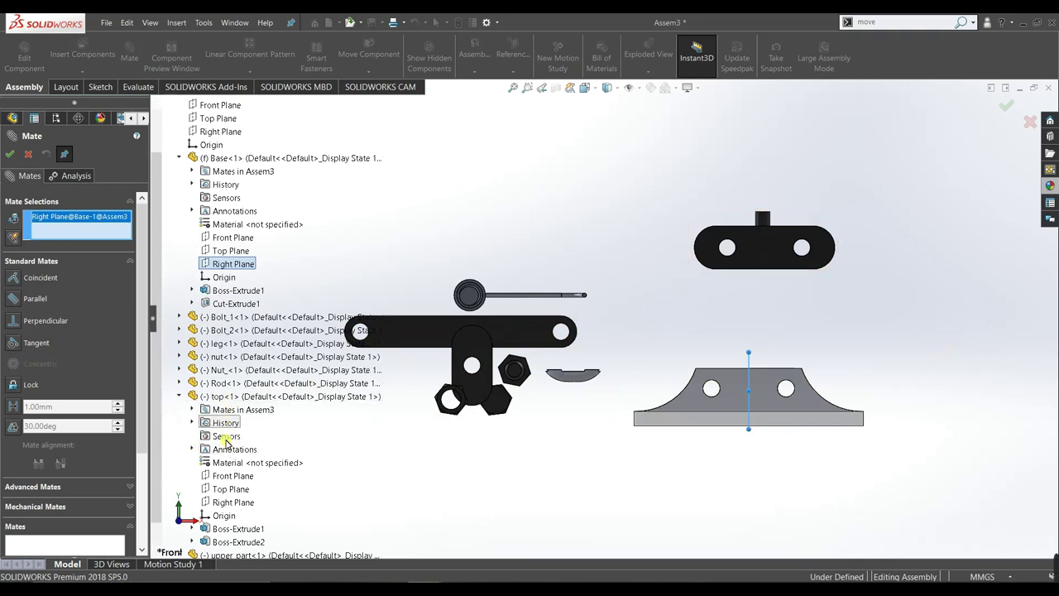
pyautogui.click(206, 502)
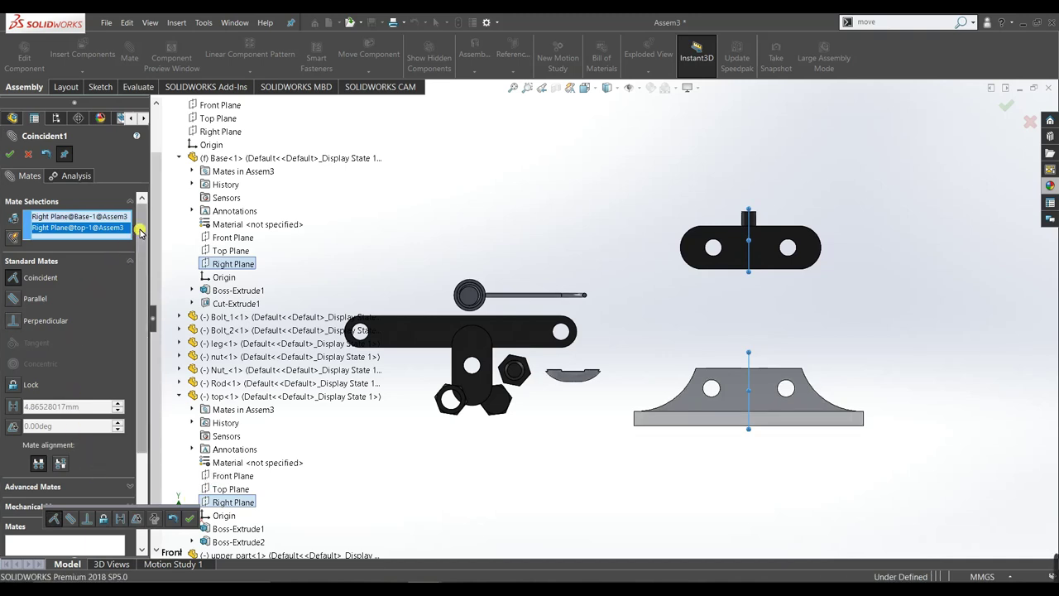
pyautogui.click(9, 155)
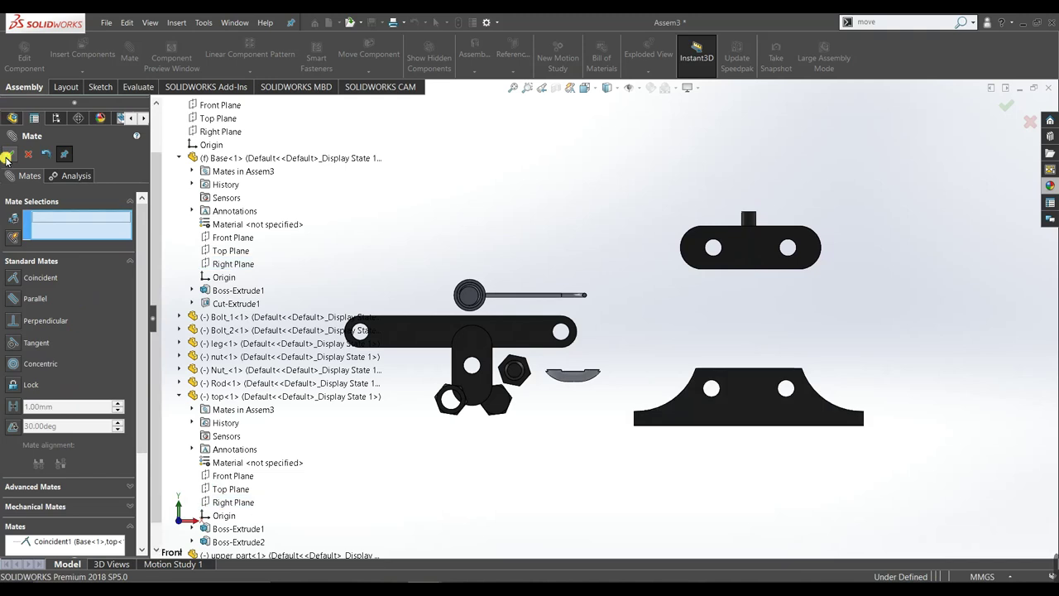
pyautogui.click(7, 160)
pyautogui.moveTo(515, 208)
pyautogui.mouseDown(button='middle')
pyautogui.moveTo(571, 368)
pyautogui.moveTo(628, 397)
pyautogui.moveTo(600, 430)
pyautogui.moveTo(633, 302)
pyautogui.moveTo(555, 312)
pyautogui.moveTo(506, 215)
pyautogui.moveTo(518, 189)
pyautogui.moveTo(572, 240)
pyautogui.moveTo(561, 231)
pyautogui.moveTo(525, 276)
pyautogui.moveTo(497, 272)
pyautogui.mouseUp(button='middle')
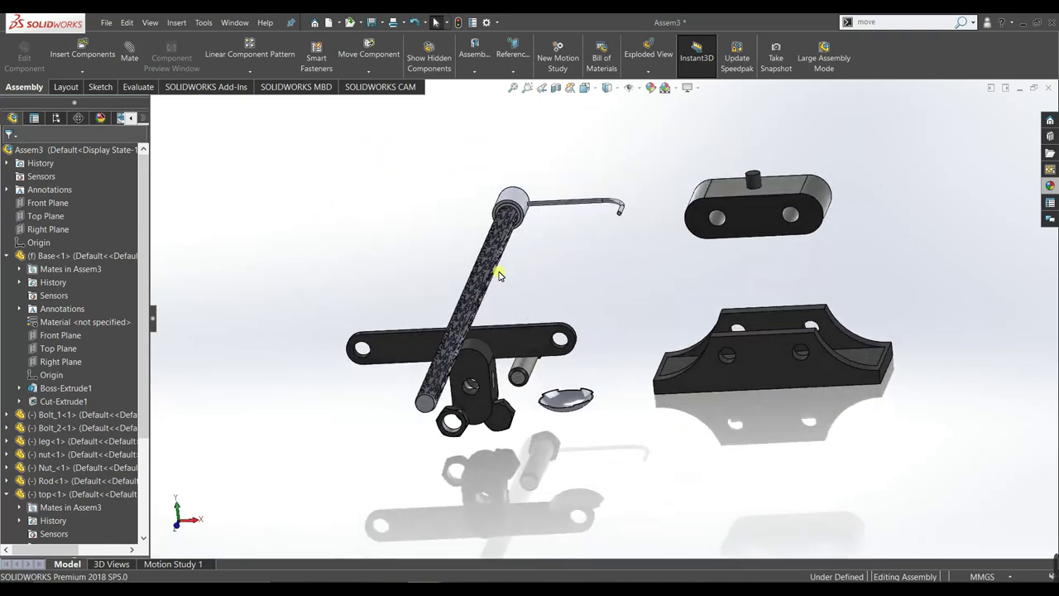
# Move the leg link up near the rod end and Ctrl-drag three copies of it
pyautogui.click(362, 233)
pyautogui.moveTo(362, 233); pyautogui.dragTo(321, 209)
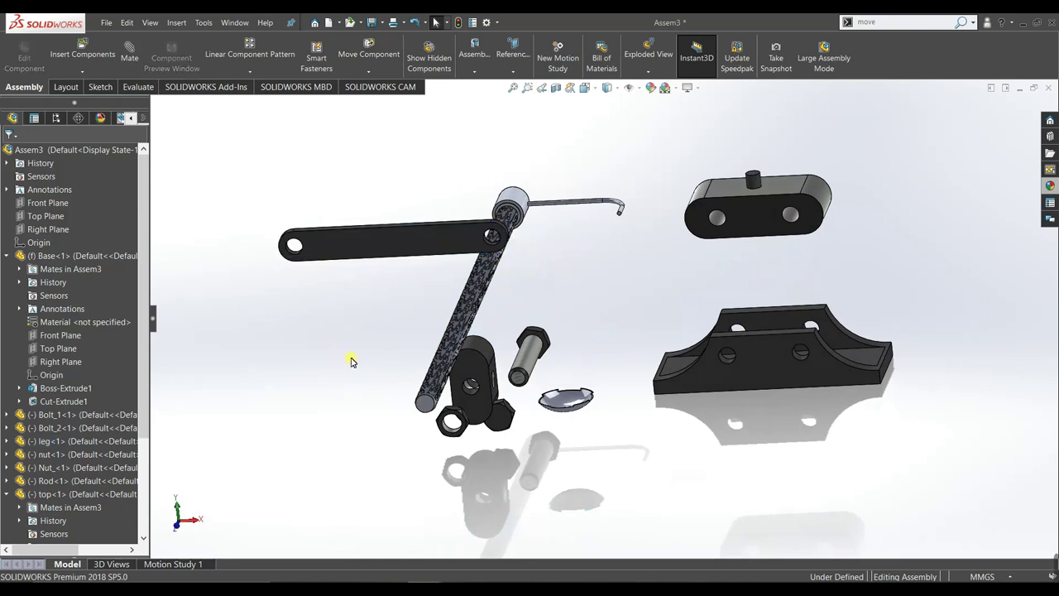
pyautogui.moveTo(391, 245)
pyautogui.keyDown('ctrl'); pyautogui.mouseDown()
pyautogui.moveTo(385, 295)
pyautogui.moveTo(373, 307)
pyautogui.mouseUp(); pyautogui.keyUp('ctrl')
pyautogui.click(376, 291)
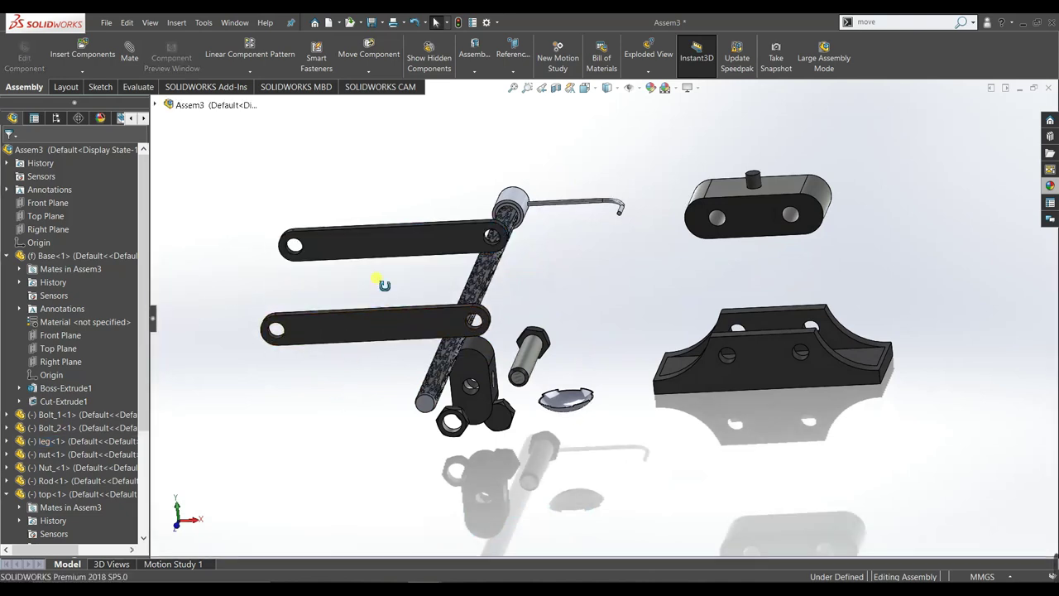
pyautogui.moveTo(383, 282); pyautogui.dragTo(377, 269, button='middle')
pyautogui.keyDown('ctrl'); pyautogui.moveTo(383, 247); pyautogui.dragTo(351, 194); pyautogui.keyUp('ctrl')
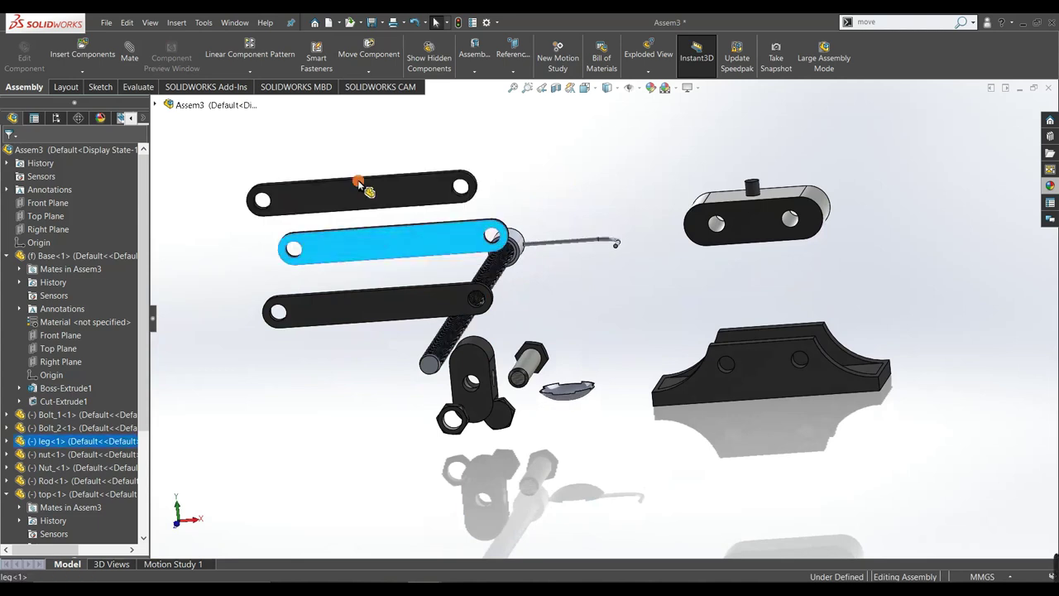
pyautogui.moveTo(414, 238)
pyautogui.keyDown('ctrl'); pyautogui.mouseDown()
pyautogui.moveTo(521, 191)
pyautogui.moveTo(534, 207)
pyautogui.moveTo(553, 192)
pyautogui.mouseUp(); pyautogui.keyUp('ctrl')
pyautogui.click(201, 231)
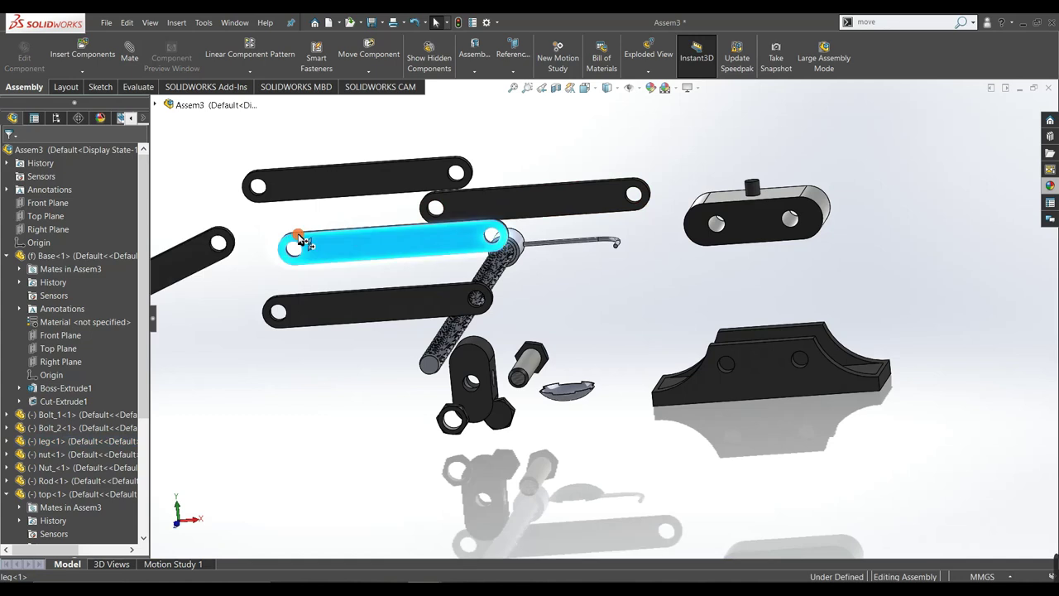
# Make more leg link copies to the lower left, upward, and below leg<2>
pyautogui.keyDown('ctrl'); pyautogui.moveTo(342, 248); pyautogui.dragTo(290, 277); pyautogui.keyUp('ctrl')
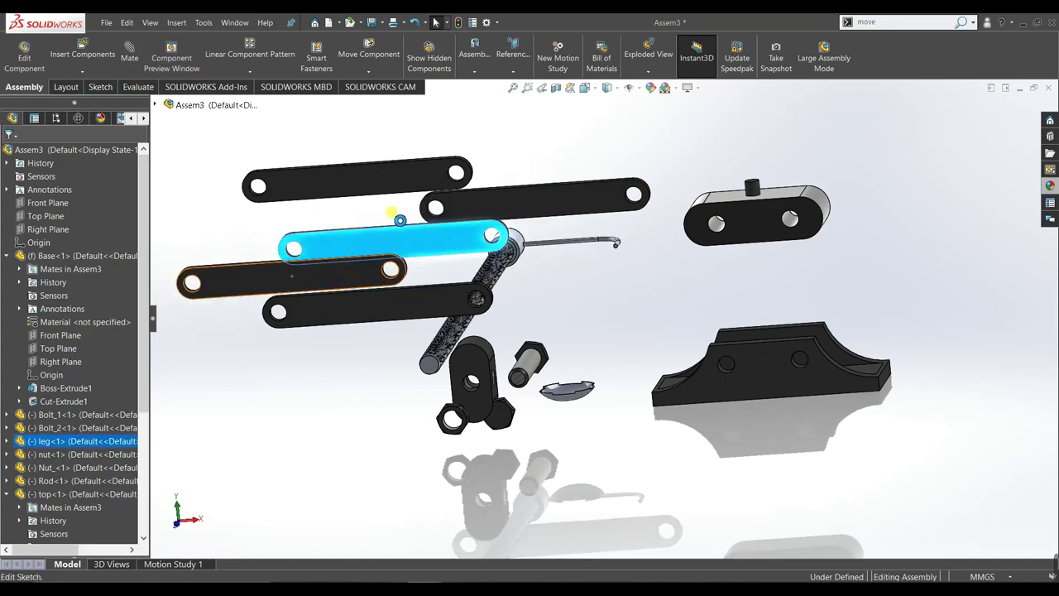
pyautogui.click(636, 225)
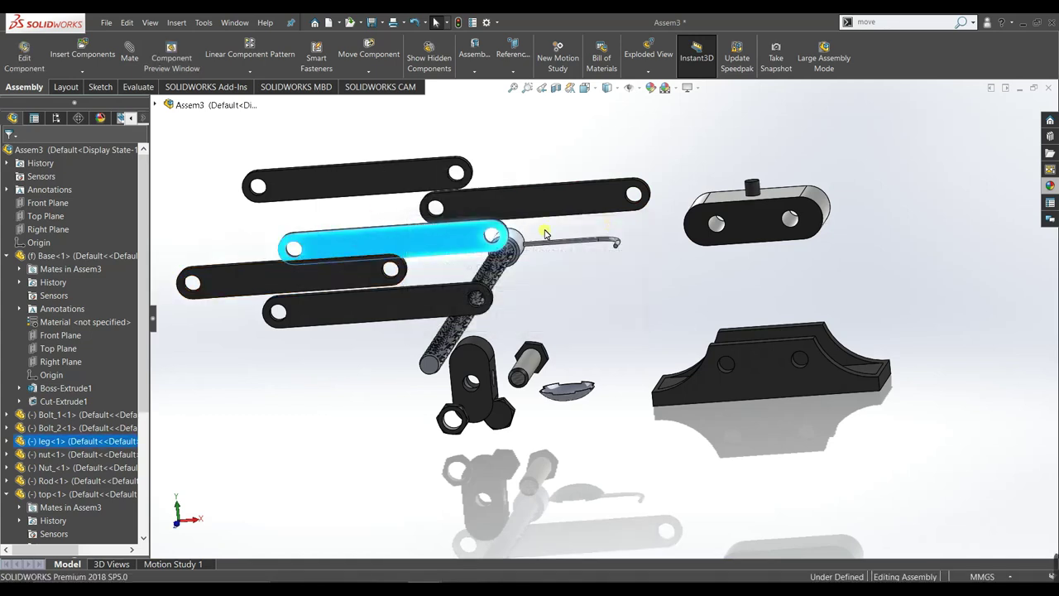
pyautogui.click(411, 210)
pyautogui.keyDown('ctrl'); pyautogui.moveTo(501, 207); pyautogui.dragTo(558, 147); pyautogui.keyUp('ctrl')
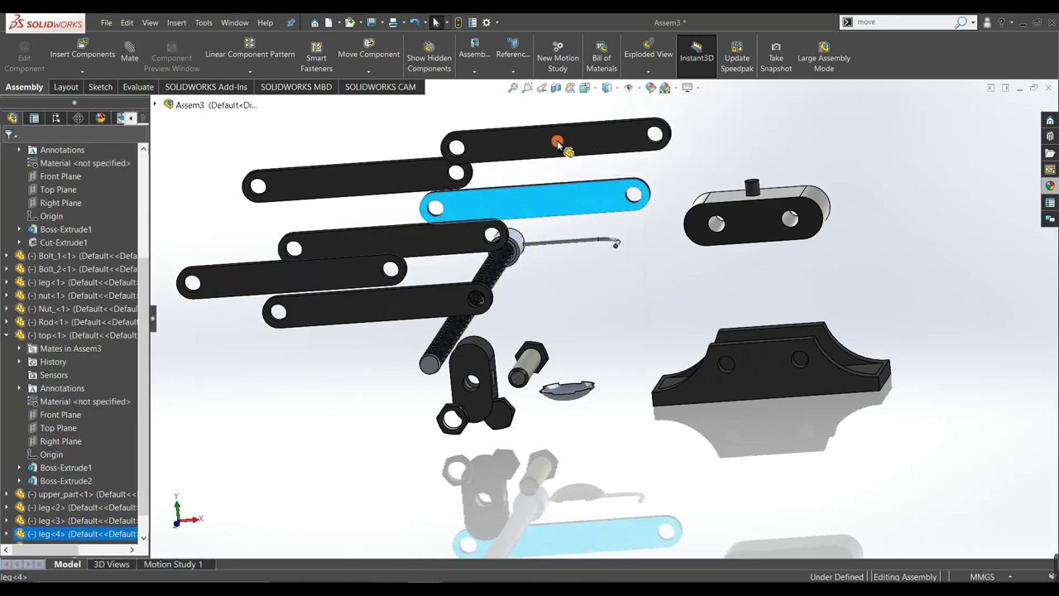
pyautogui.keyDown('ctrl'); pyautogui.moveTo(377, 170); pyautogui.dragTo(322, 151); pyautogui.keyUp('ctrl')
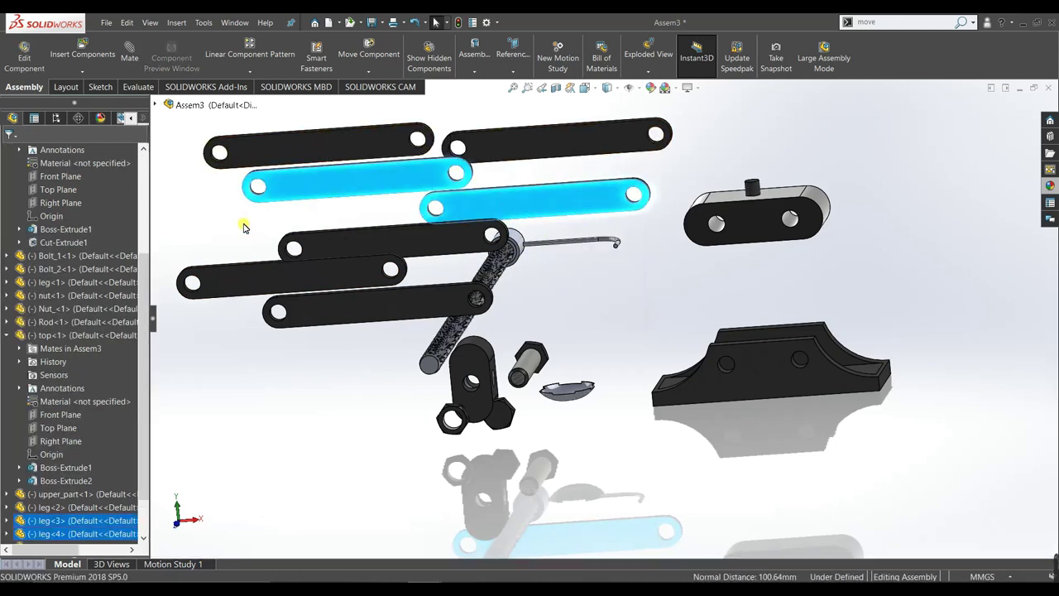
pyautogui.click(303, 247)
pyautogui.keyDown('ctrl'); pyautogui.moveTo(351, 305); pyautogui.dragTo(291, 360); pyautogui.keyUp('ctrl')
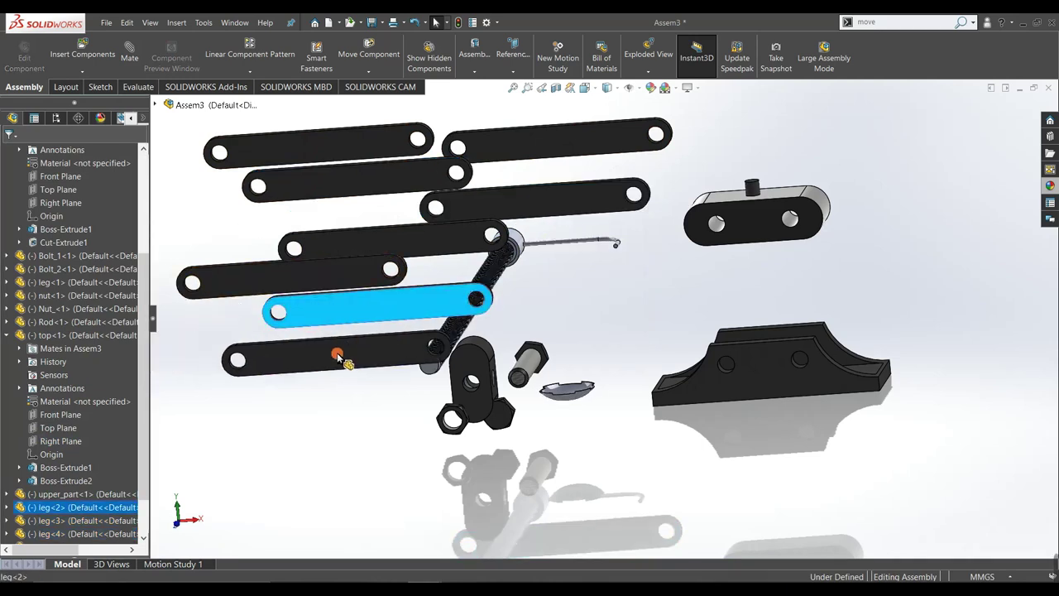
pyautogui.click(313, 431)
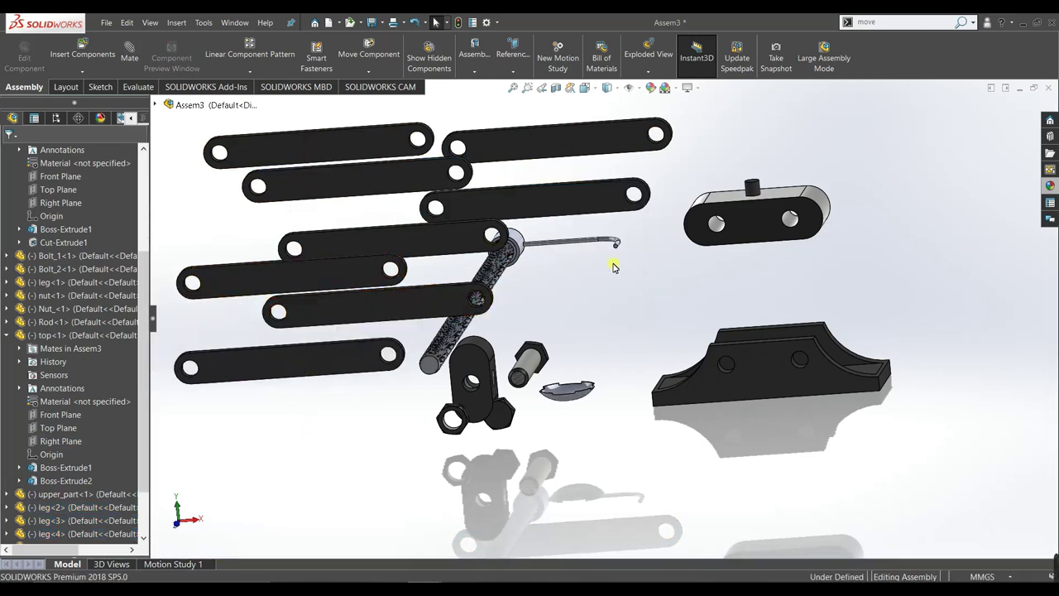
# Lift the top part higher, near the rod's upper end
pyautogui.moveTo(741, 322); pyautogui.dragTo(742, 295, button='middle')
pyautogui.moveTo(727, 240); pyautogui.dragTo(718, 145)
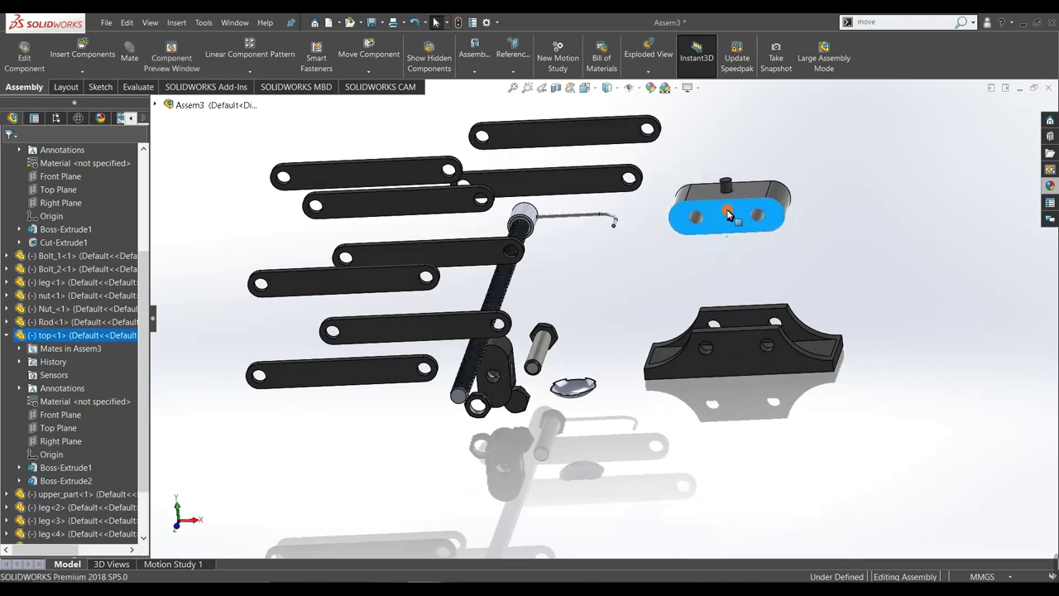
pyautogui.moveTo(786, 211)
pyautogui.mouseDown(button='middle')
pyautogui.moveTo(816, 118)
pyautogui.moveTo(810, 243)
pyautogui.moveTo(858, 369)
pyautogui.moveTo(777, 290)
pyautogui.moveTo(704, 277)
pyautogui.moveTo(720, 235)
pyautogui.mouseUp(button='middle')
# Create Hinge1 pairing leg<4>'s hole edge and face with the Base pivot hole, alignment flipped
pyautogui.press('Escape')
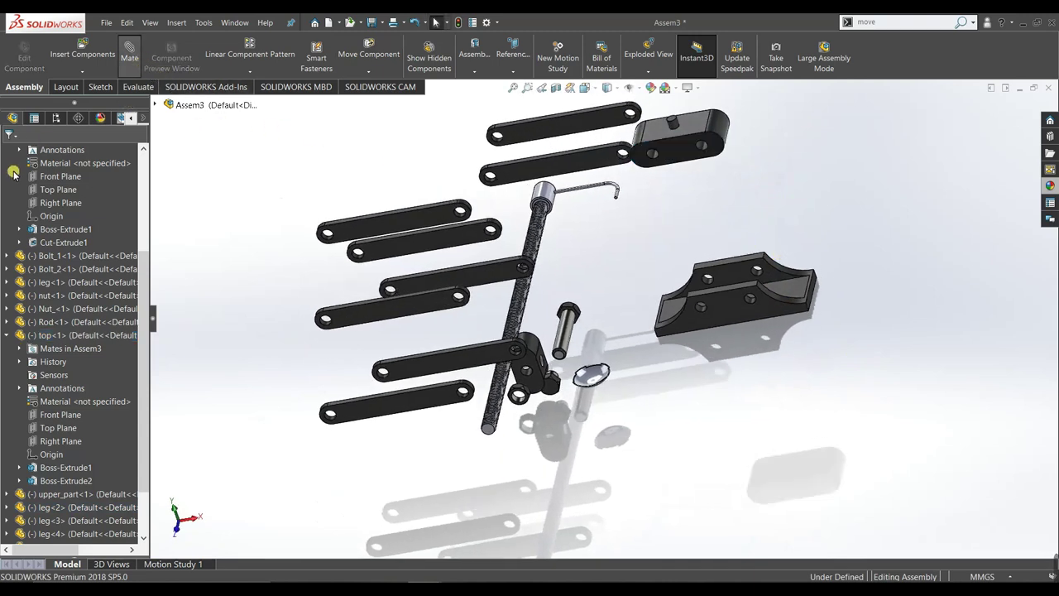
pyautogui.click(21, 507)
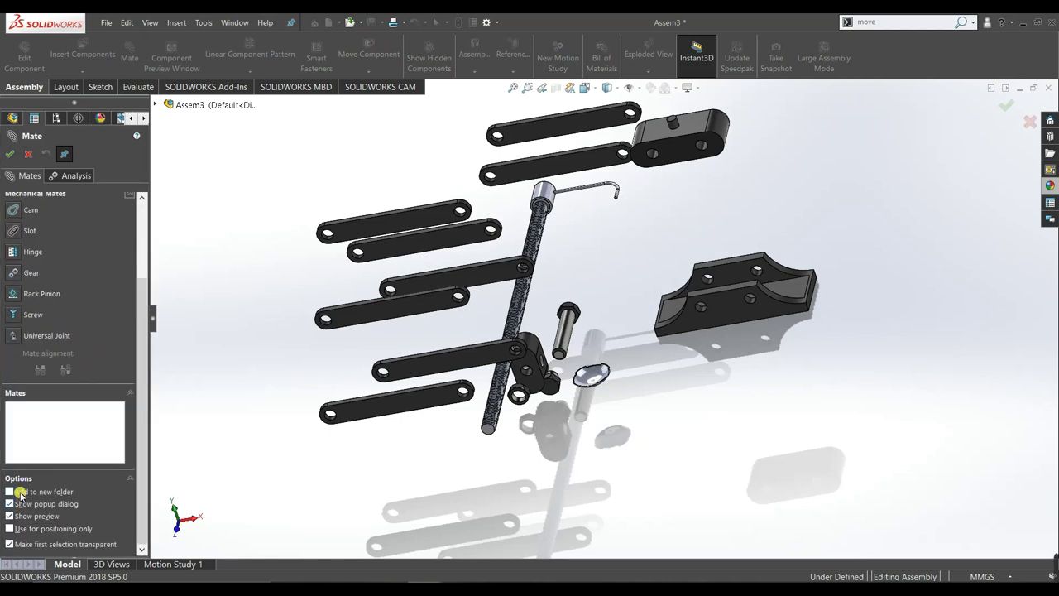
pyautogui.click(14, 253)
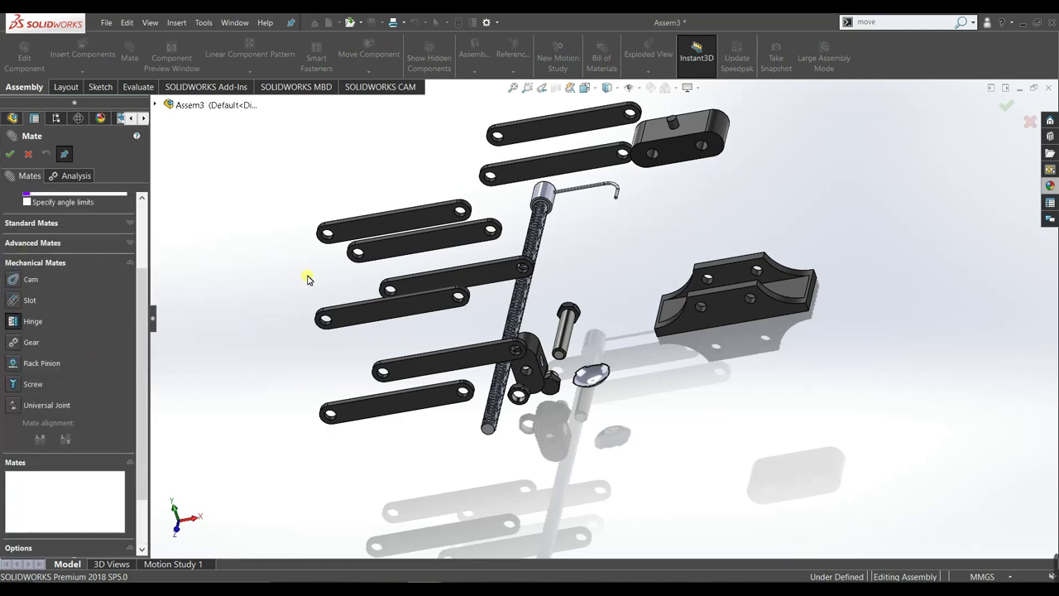
pyautogui.scroll(3, 133, 287)
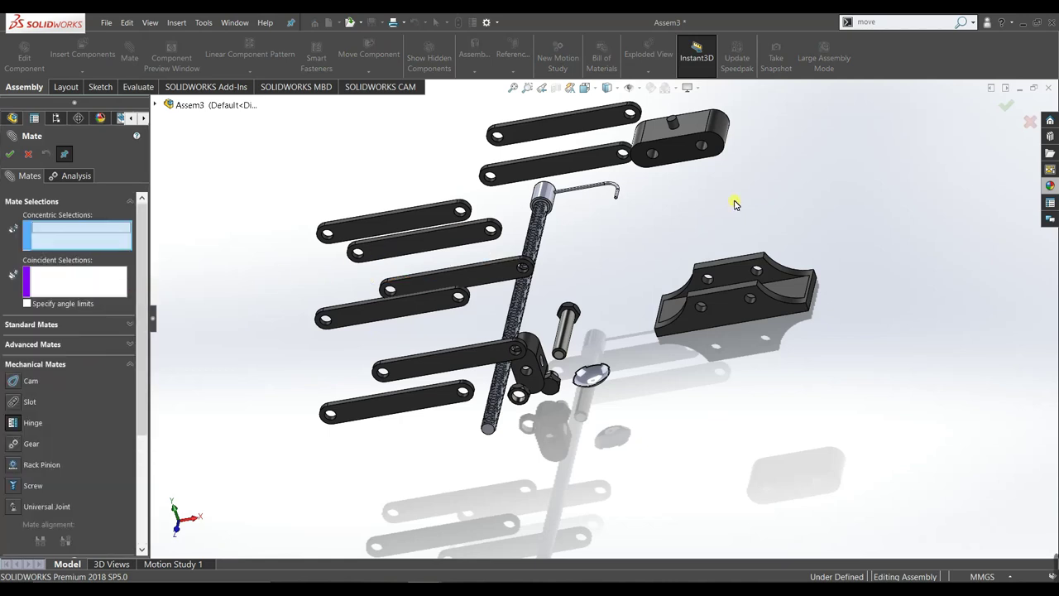
pyautogui.scroll(-2, 624, 169)
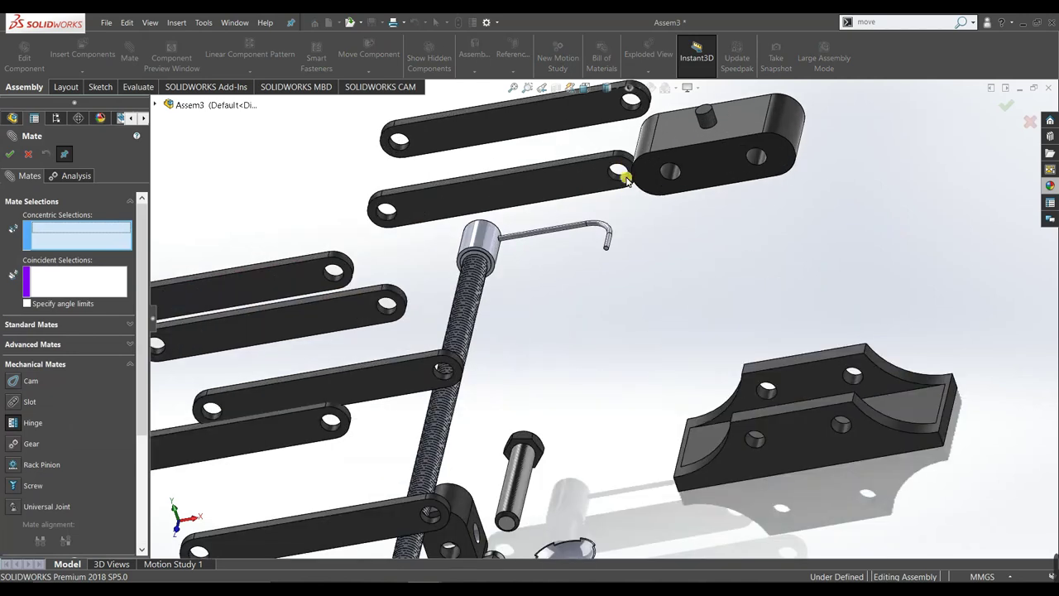
pyautogui.click(626, 184)
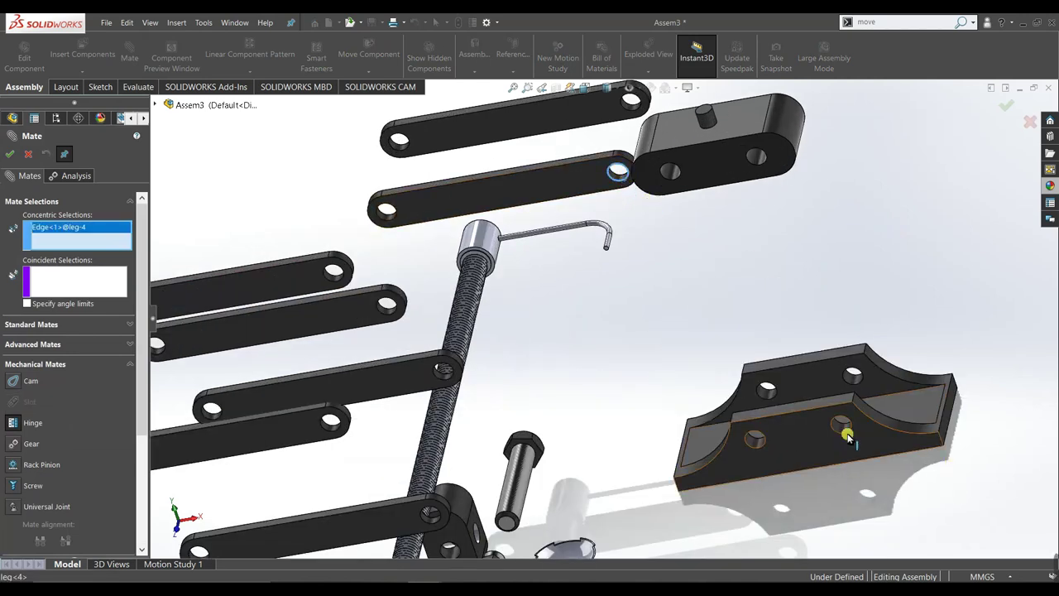
pyautogui.click(854, 376)
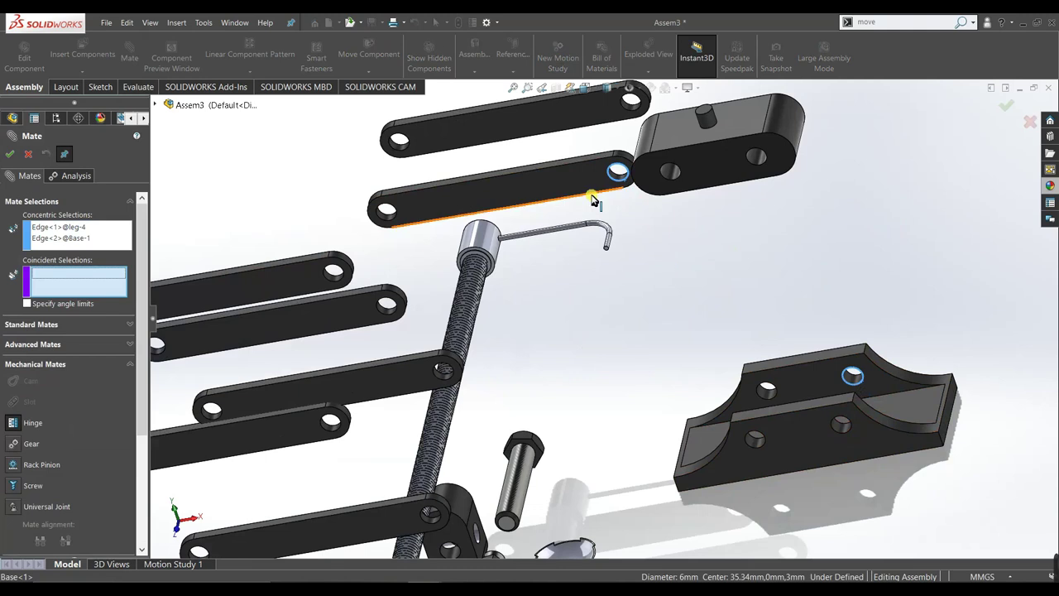
pyautogui.click(568, 175)
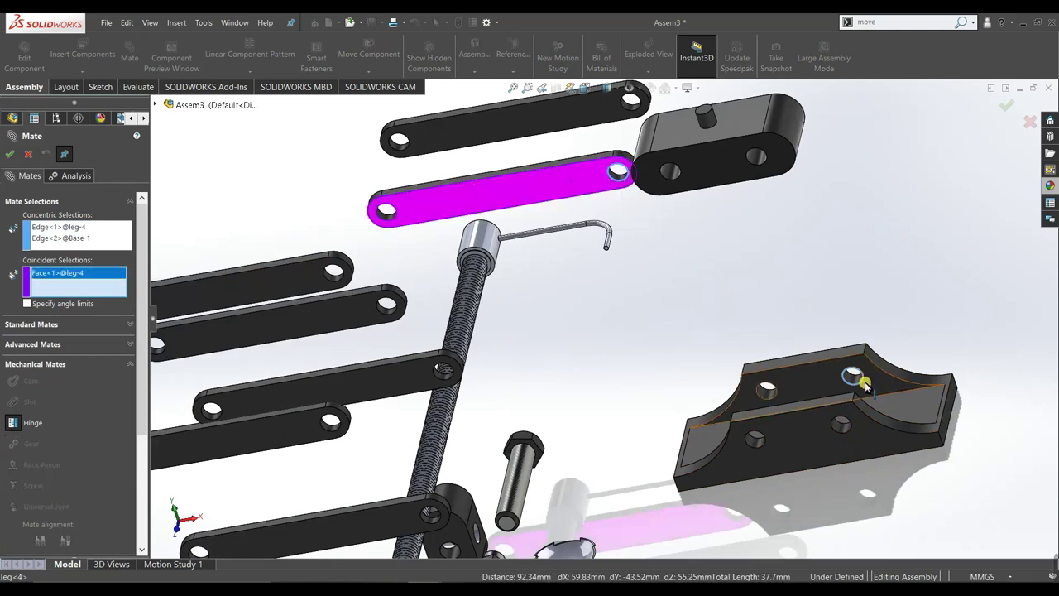
pyautogui.click(881, 387)
pyautogui.click(882, 386)
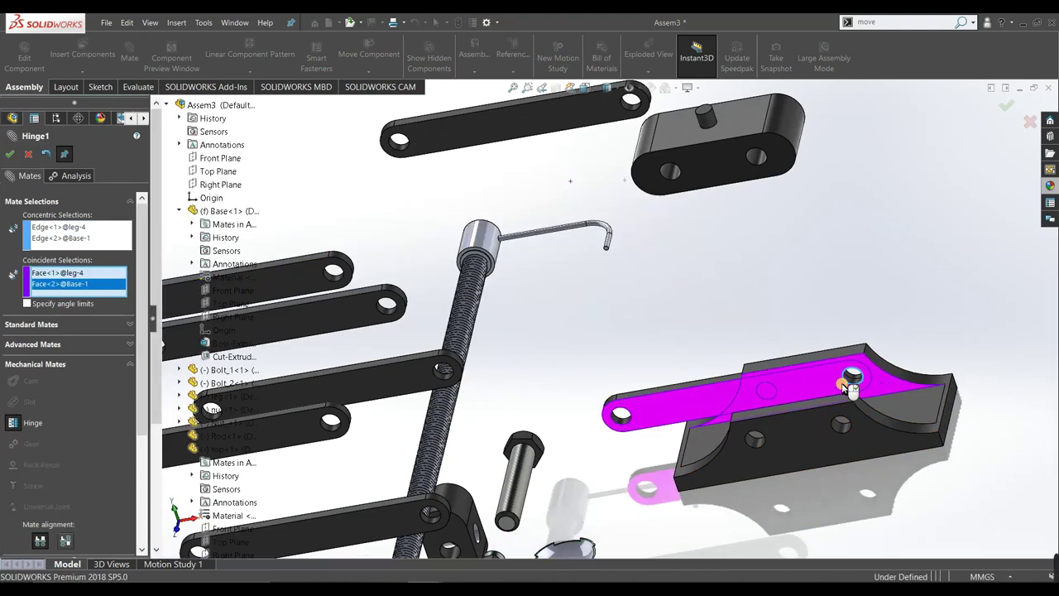
pyautogui.click(66, 542)
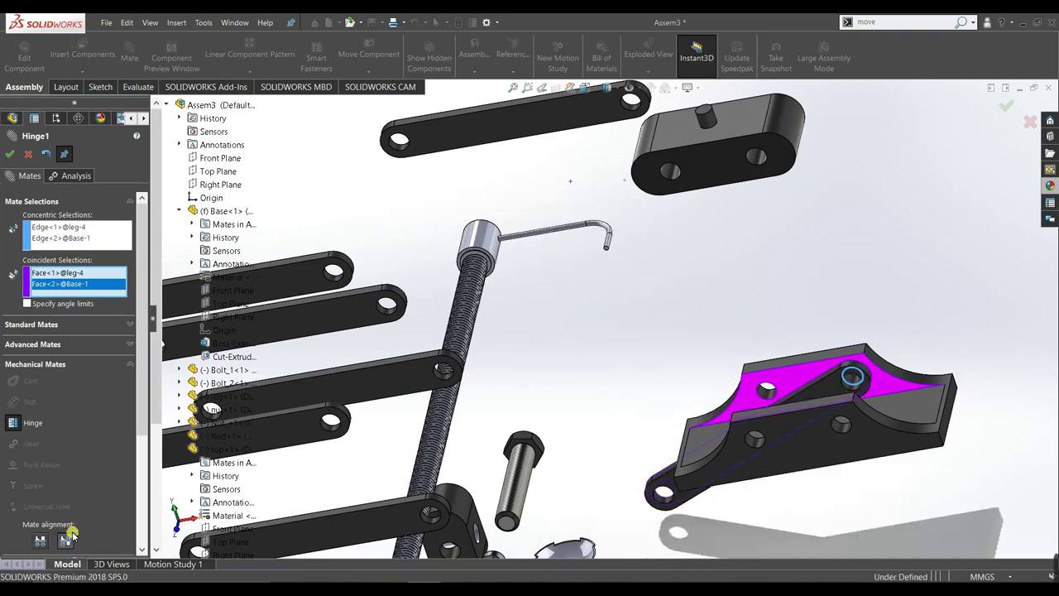
pyautogui.click(13, 155)
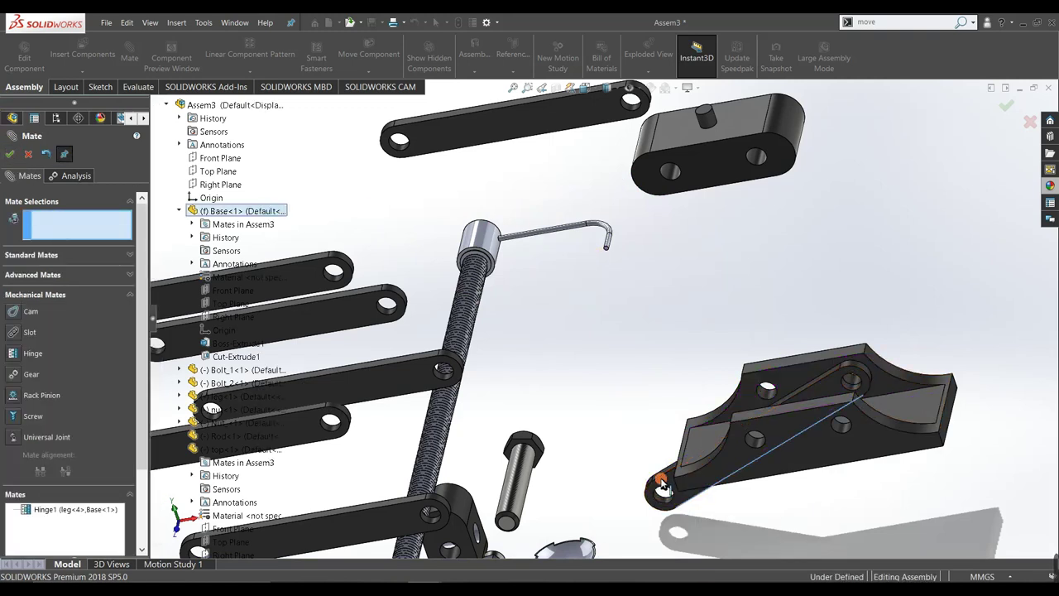
# Swing the hinged leg upright on the base and reframe the view of the base
pyautogui.moveTo(661, 487); pyautogui.dragTo(817, 248)
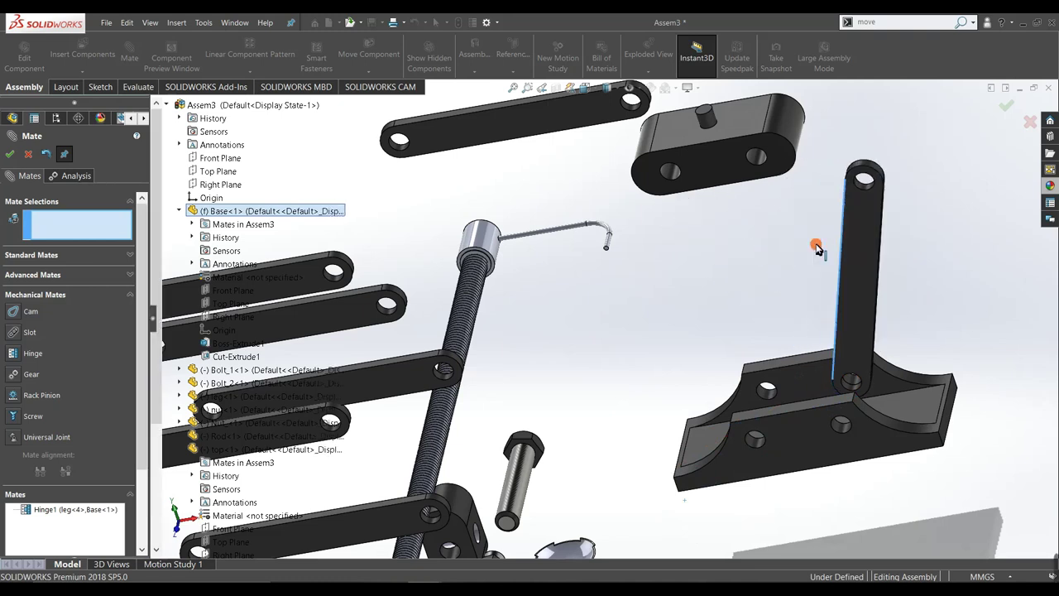
pyautogui.press('f')
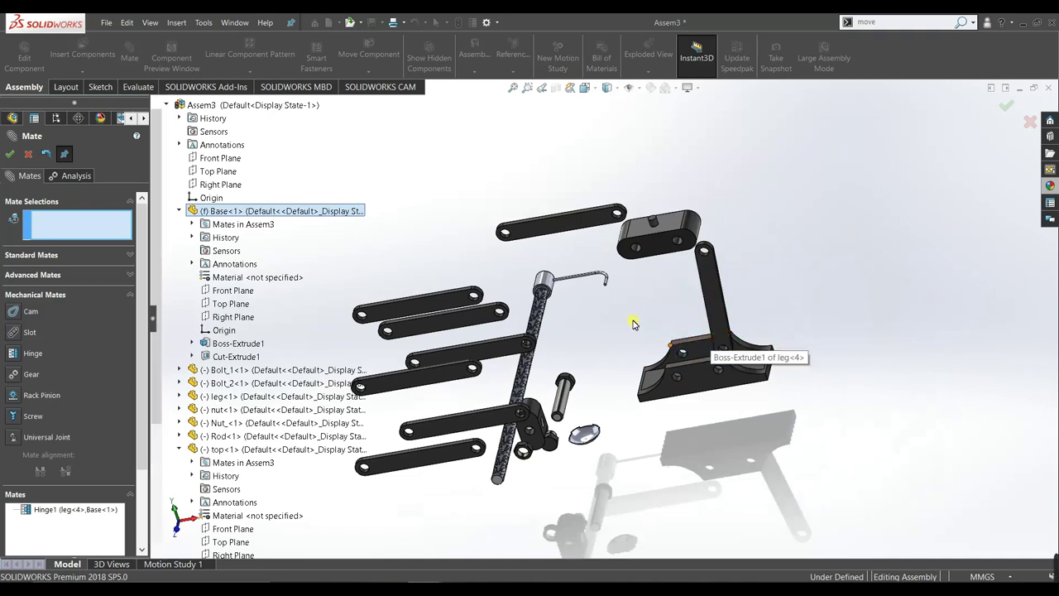
pyautogui.scroll(-3, 732, 356)
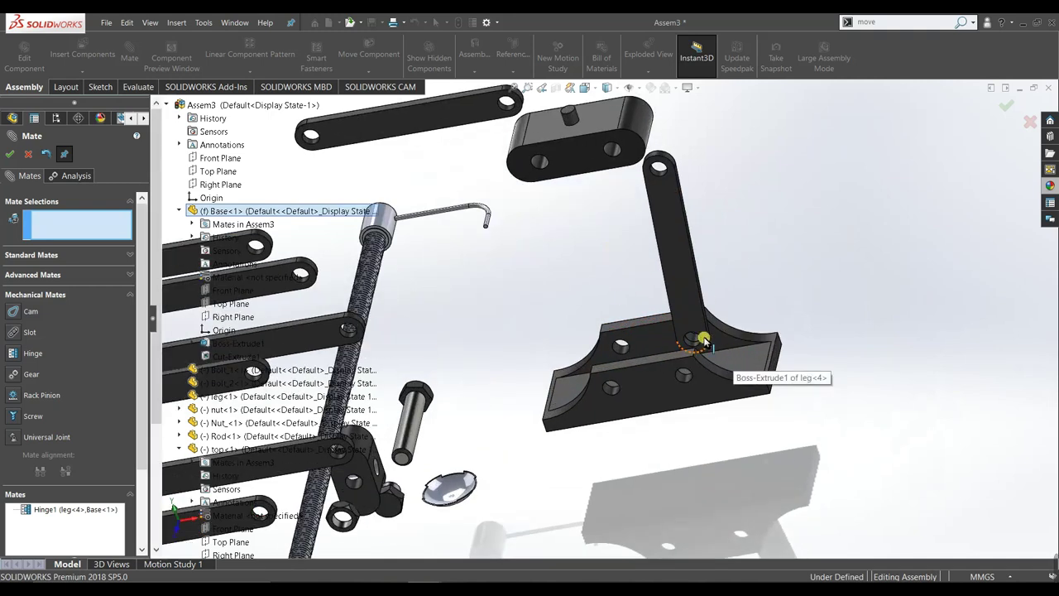
pyautogui.scroll(-3, 702, 340)
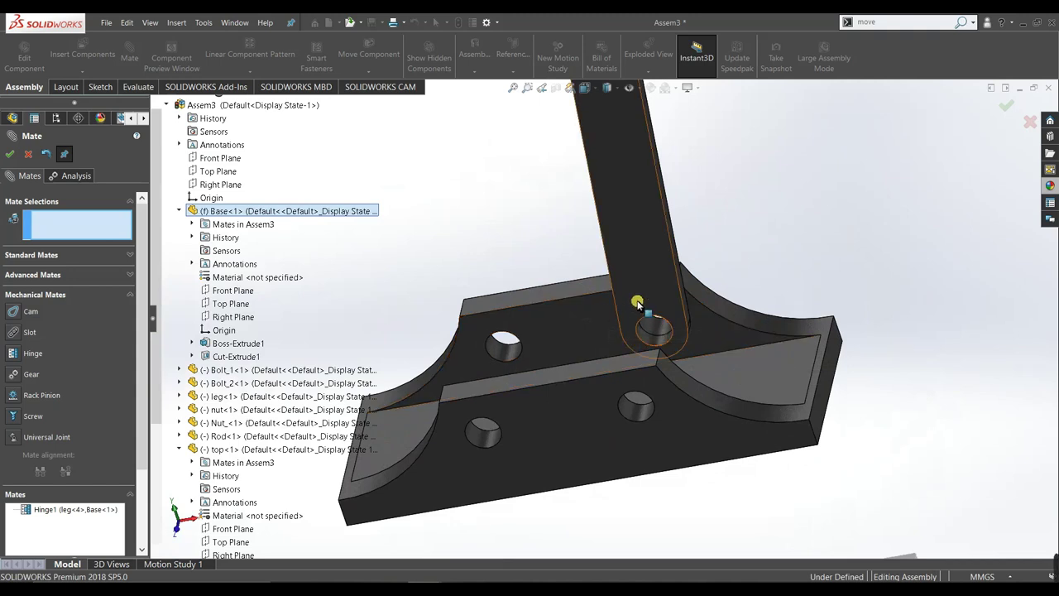
pyautogui.moveTo(702, 158); pyautogui.dragTo(663, 169, button='middle')
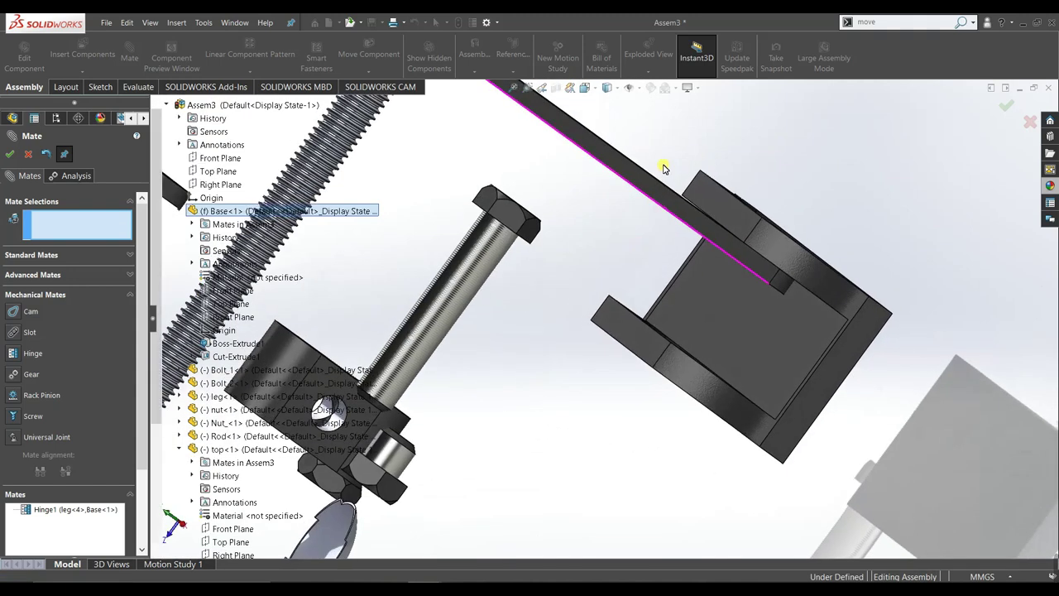
pyautogui.scroll(1, 634, 262)
pyautogui.scroll(3, 568, 436)
pyautogui.scroll(3, 485, 510)
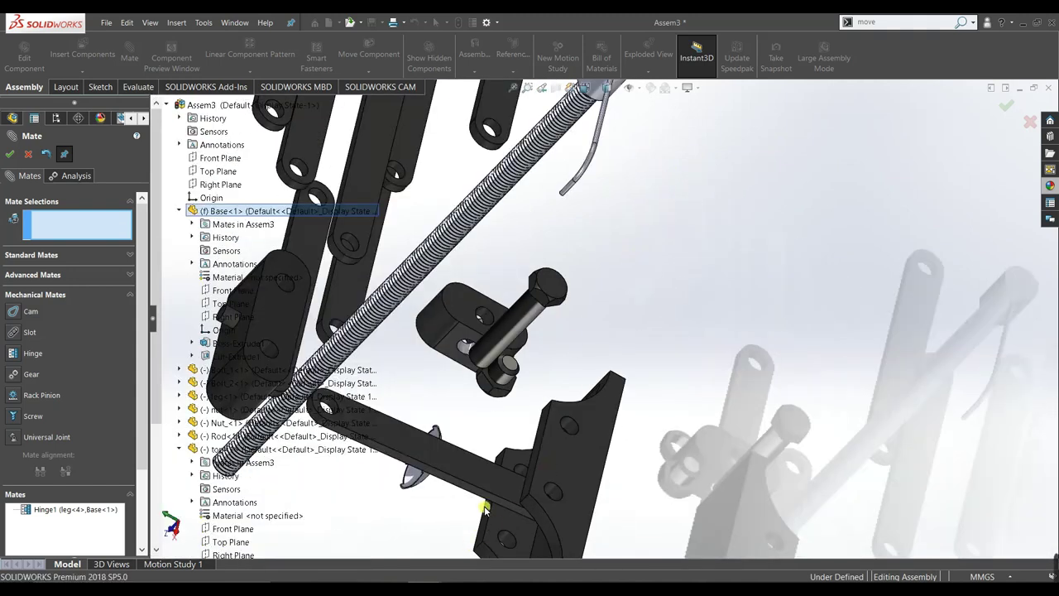
pyautogui.scroll(-2, 579, 433)
pyautogui.scroll(-3, 678, 344)
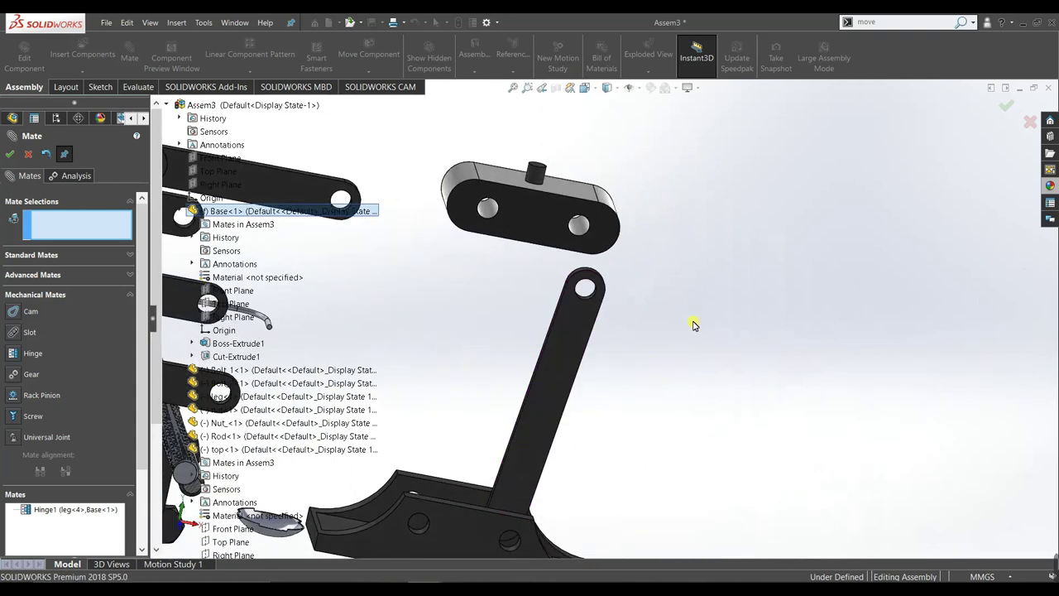
pyautogui.scroll(3, 662, 355)
pyautogui.scroll(-1, 544, 331)
pyautogui.scroll(-1, 519, 285)
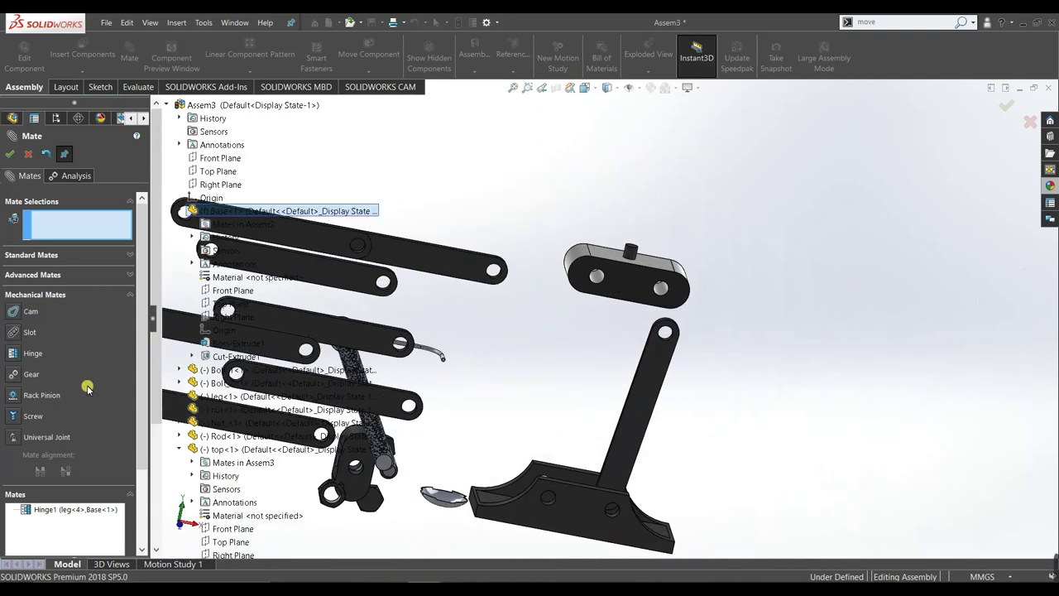
# Hinge leg-6 to a Base hole with flush faces and flipped alignment
pyautogui.click(44, 354)
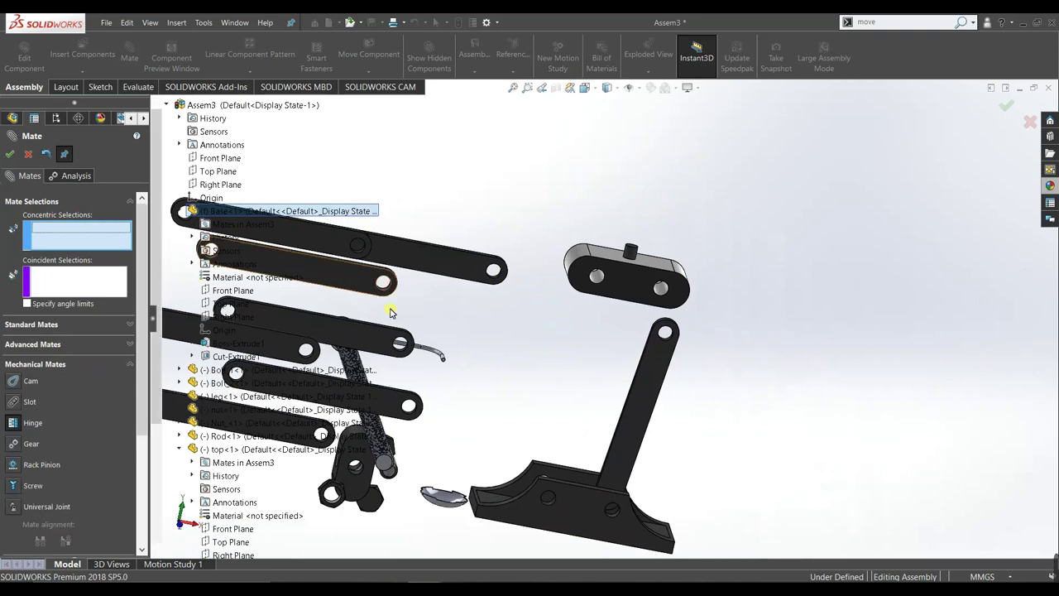
pyautogui.click(491, 275)
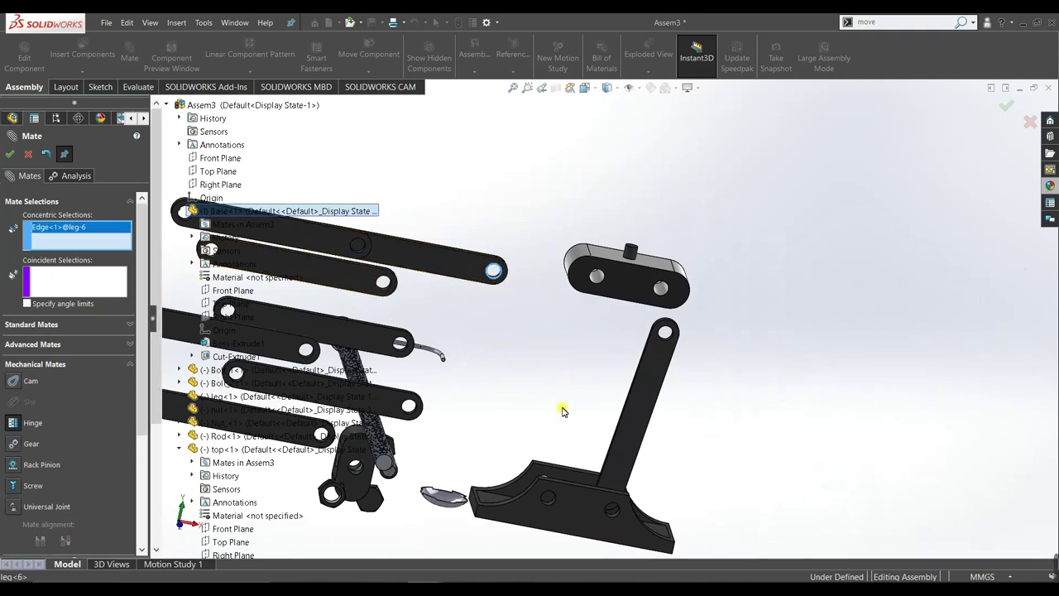
pyautogui.scroll(-1, 562, 412)
pyautogui.scroll(-1, 571, 430)
pyautogui.scroll(-2, 579, 397)
pyautogui.scroll(-2, 596, 374)
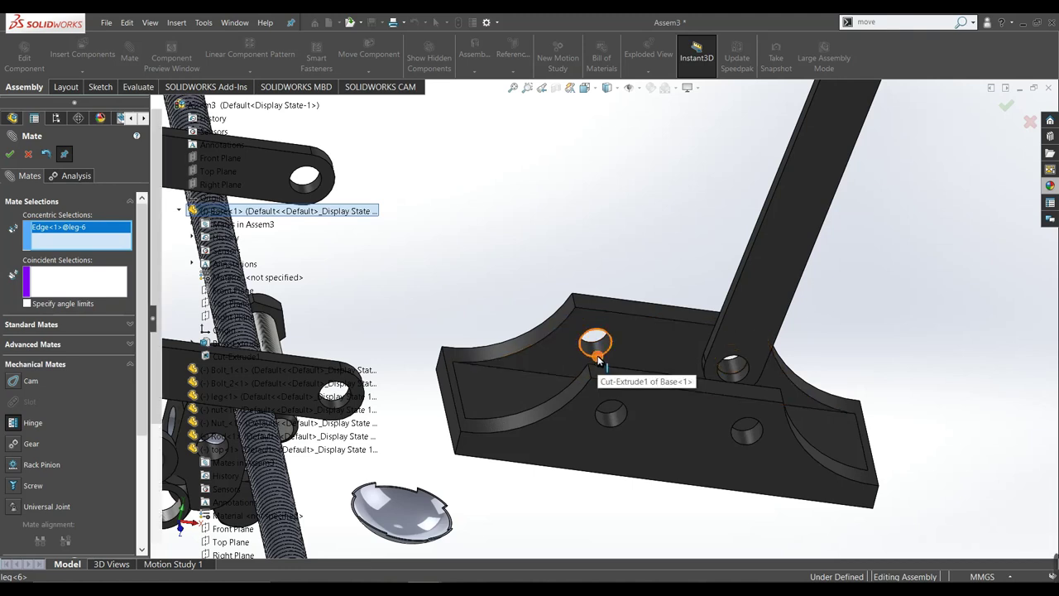
pyautogui.click(598, 357)
pyautogui.click(629, 347)
pyautogui.scroll(3, 542, 253)
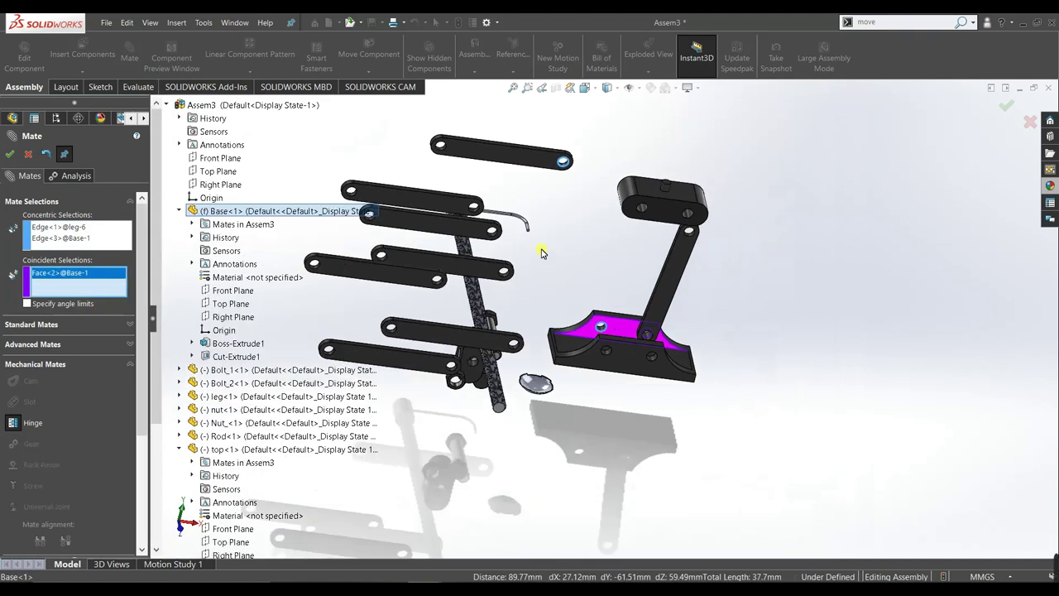
pyautogui.click(526, 162)
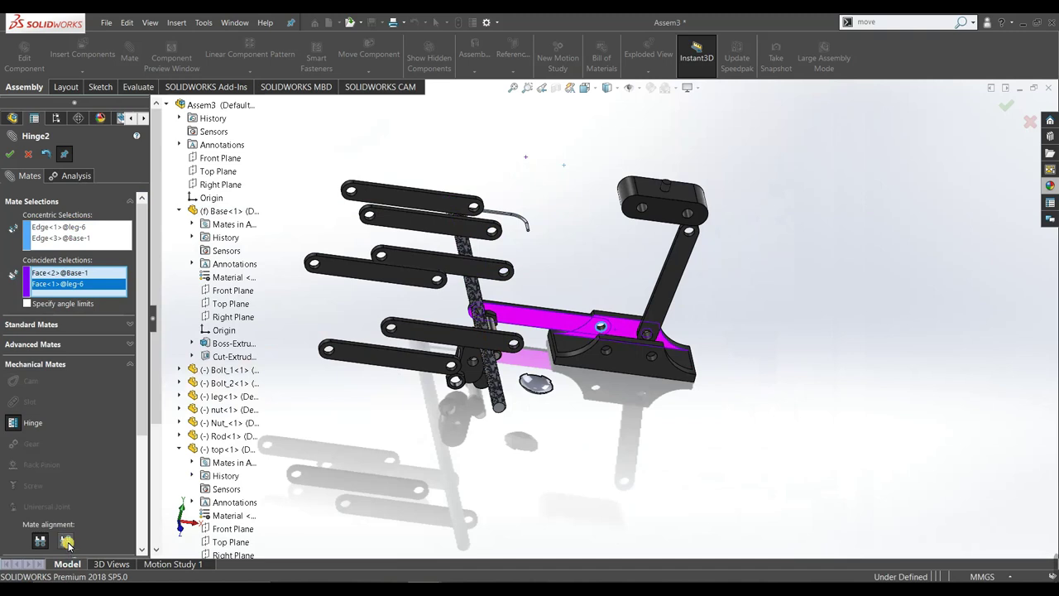
pyautogui.click(67, 542)
pyautogui.click(10, 154)
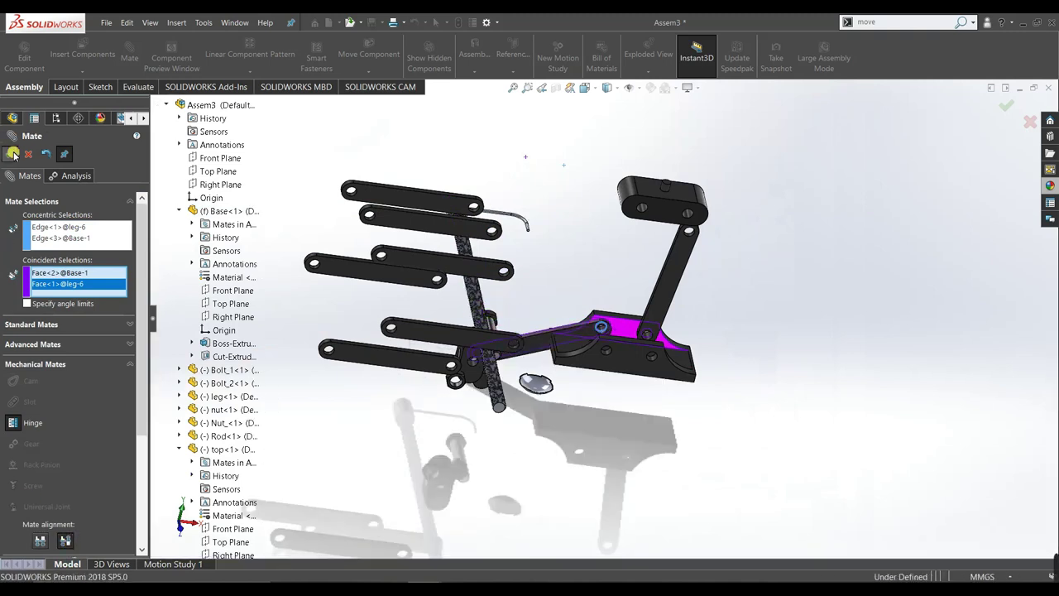
# Hinge leg-1 to another Base hole as Hinge3, lying along the base
pyautogui.moveTo(694, 428)
pyautogui.mouseDown(button='middle')
pyautogui.moveTo(401, 377)
pyautogui.moveTo(503, 343)
pyautogui.moveTo(539, 383)
pyautogui.moveTo(513, 364)
pyautogui.moveTo(489, 298)
pyautogui.moveTo(466, 324)
pyautogui.moveTo(484, 298)
pyautogui.mouseUp(button='middle')
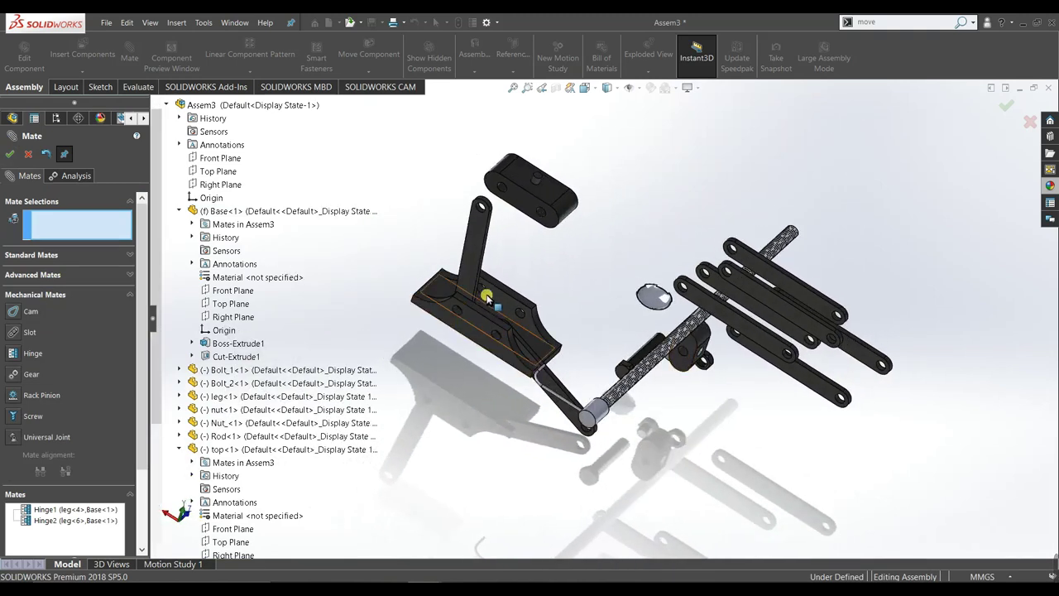
pyautogui.click(682, 288)
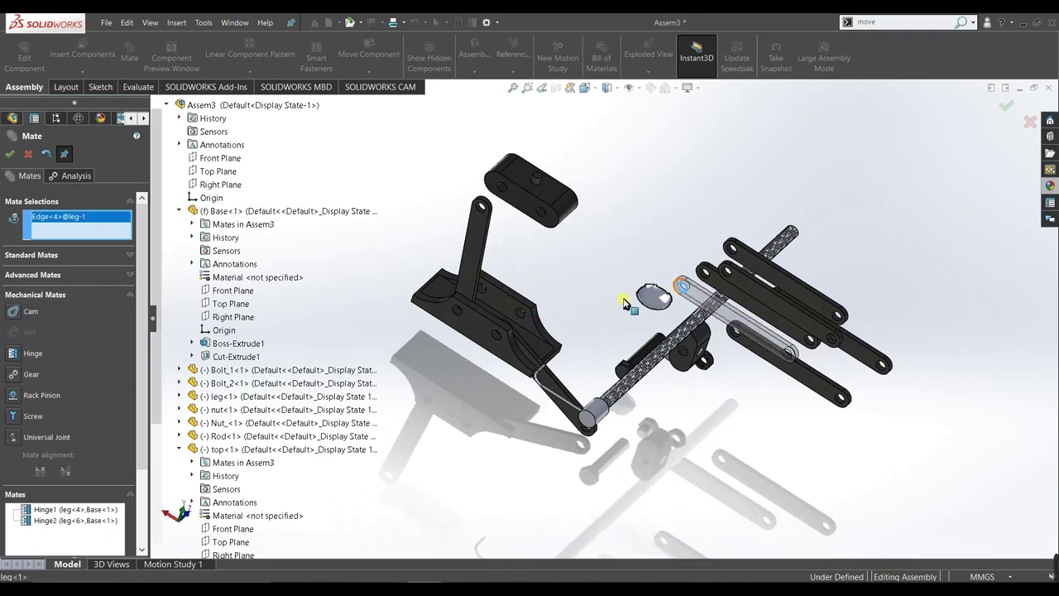
pyautogui.click(483, 295)
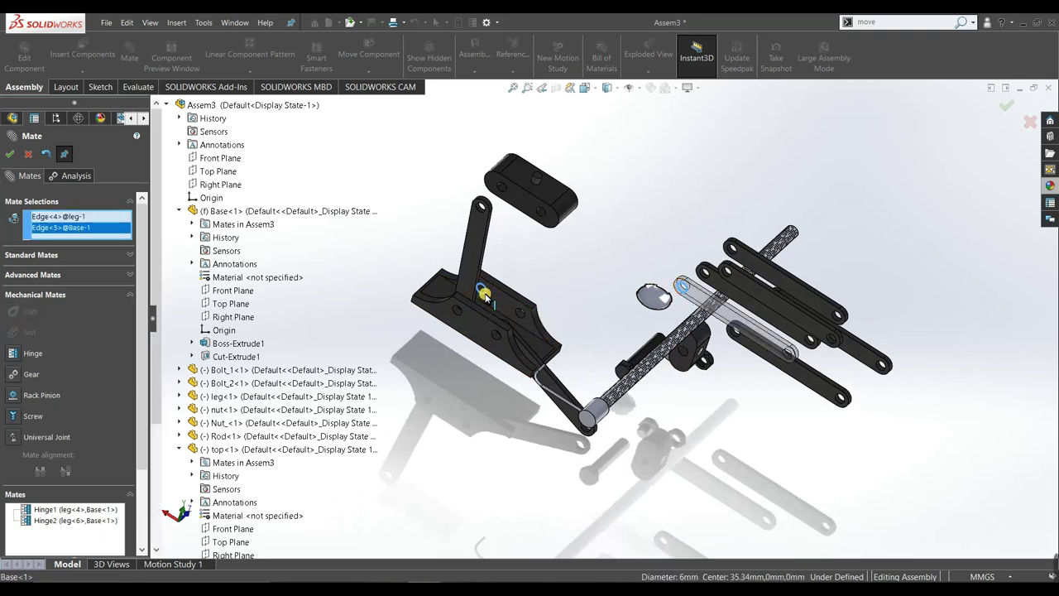
pyautogui.click(10, 354)
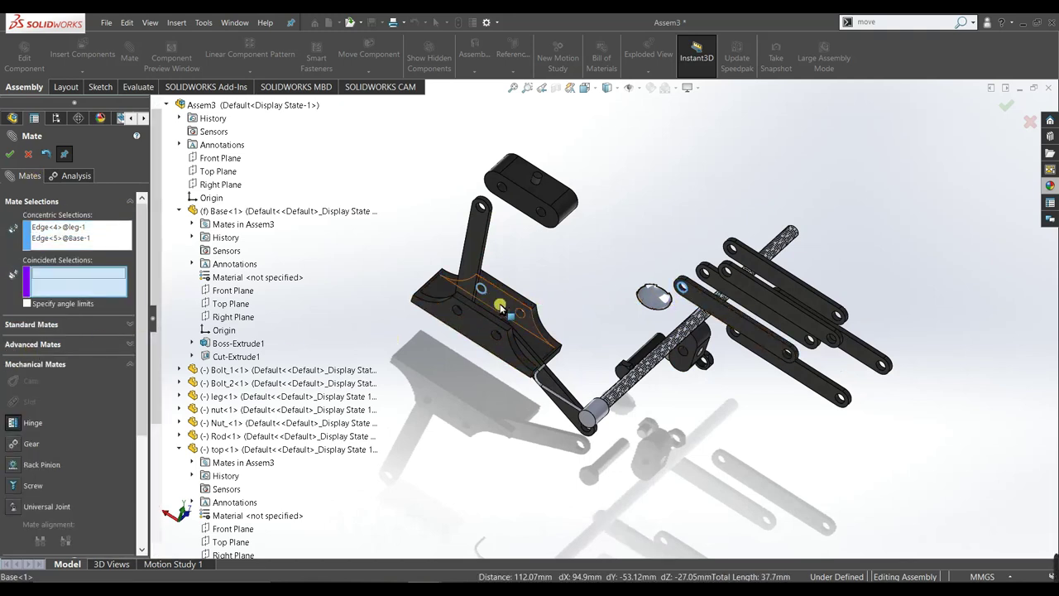
pyautogui.click(546, 313)
pyautogui.click(685, 304)
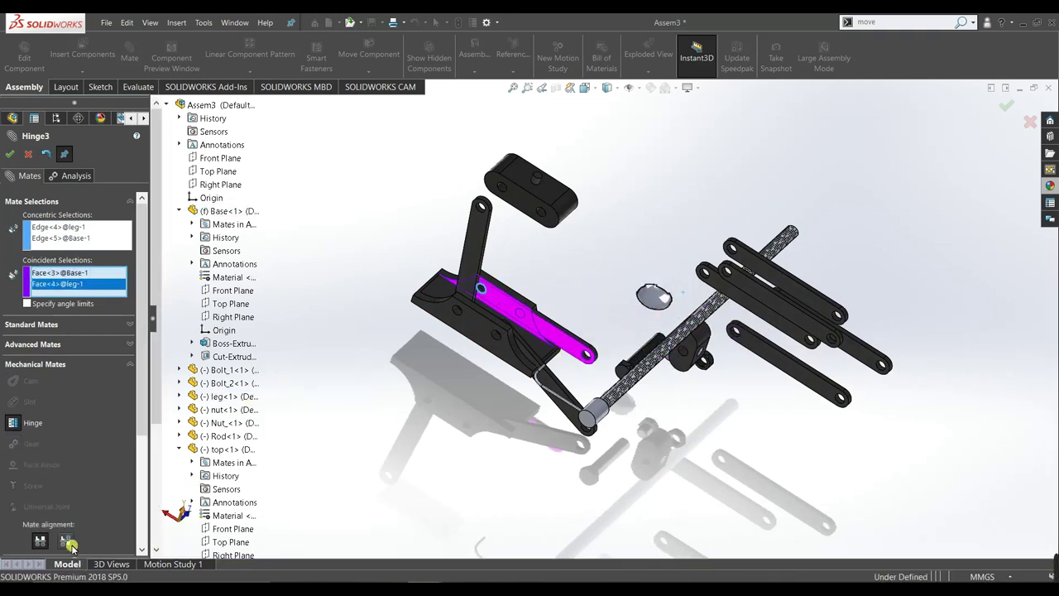
pyautogui.click(70, 543)
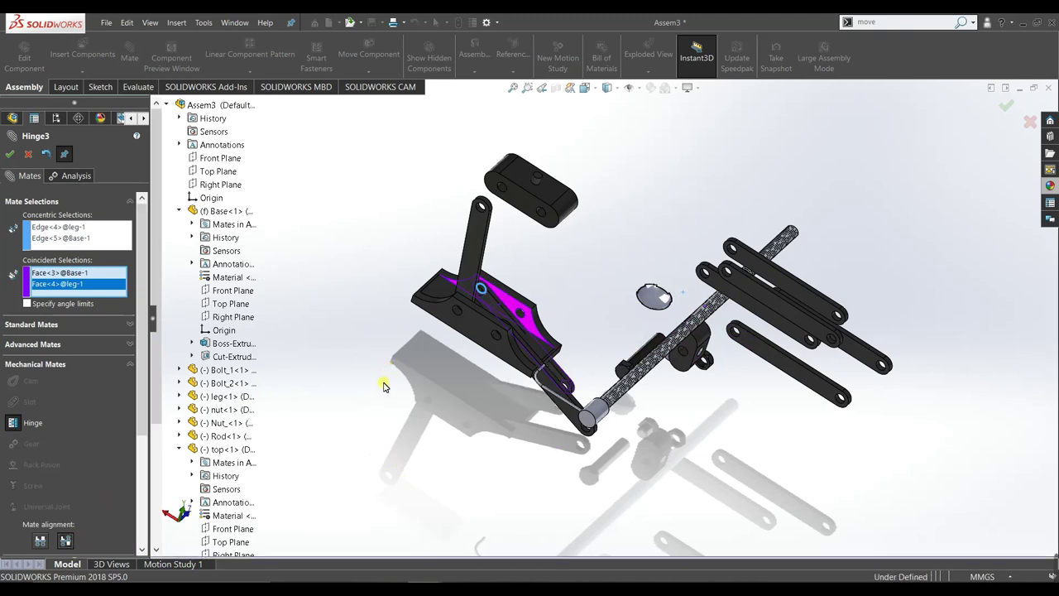
pyautogui.scroll(-3, 488, 319)
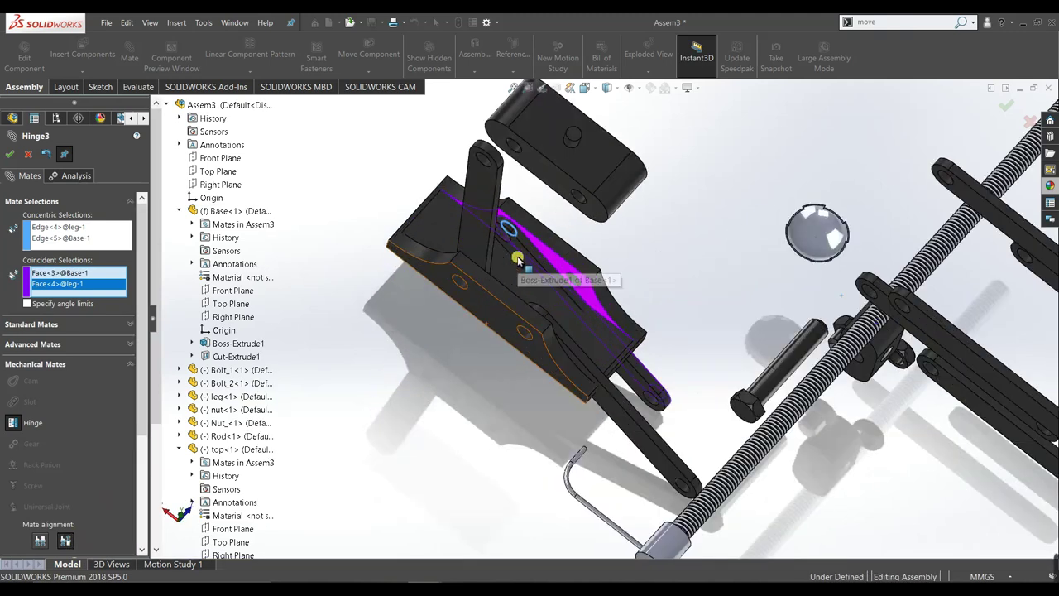
pyautogui.click(47, 539)
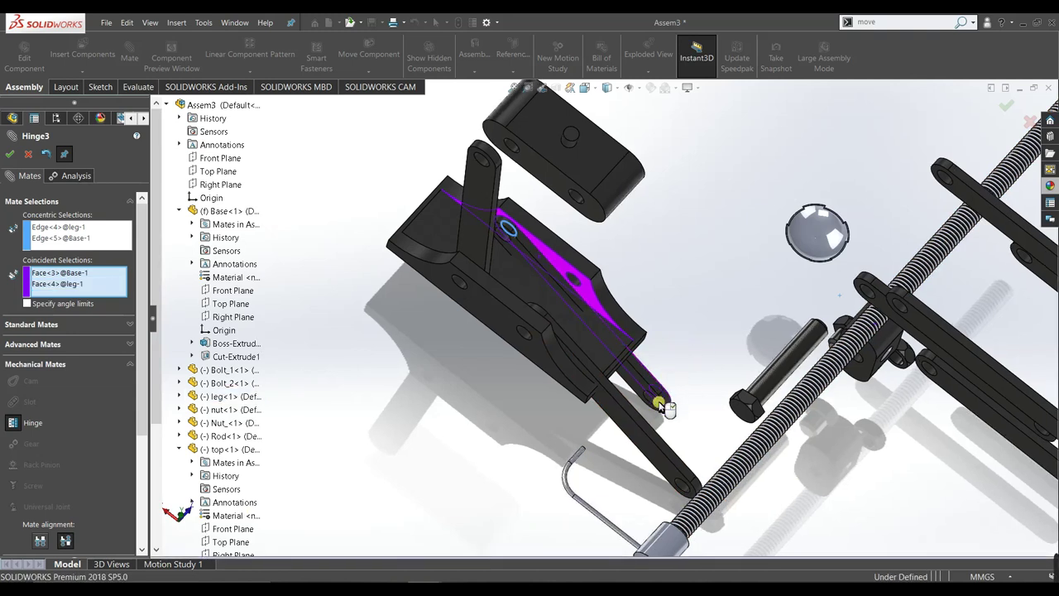
pyautogui.click(18, 154)
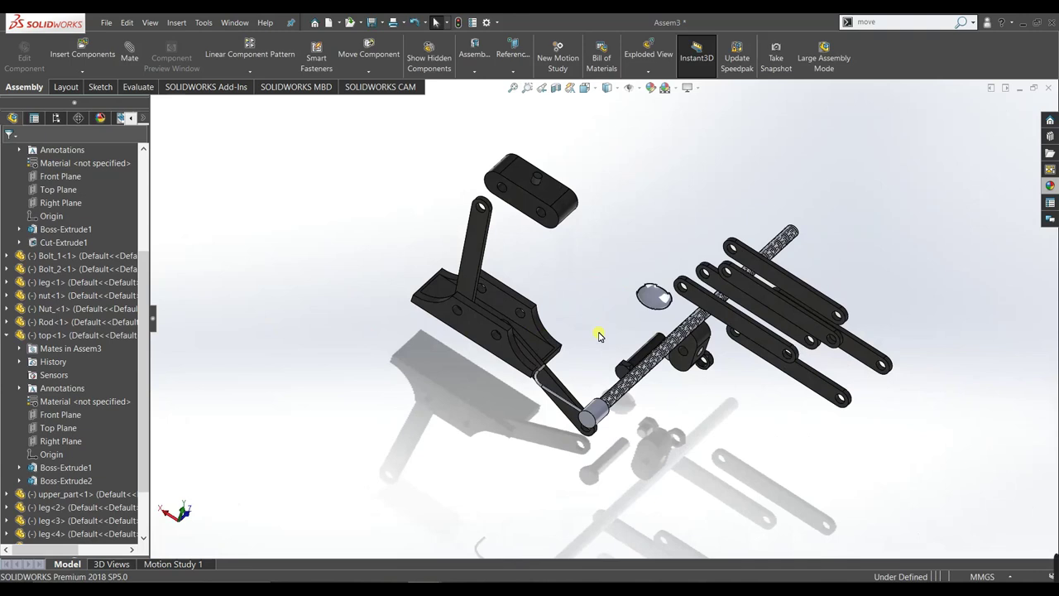
# Swing leg-1 about its new hinge and orbit around the mechanism
pyautogui.moveTo(769, 312); pyautogui.dragTo(587, 300)
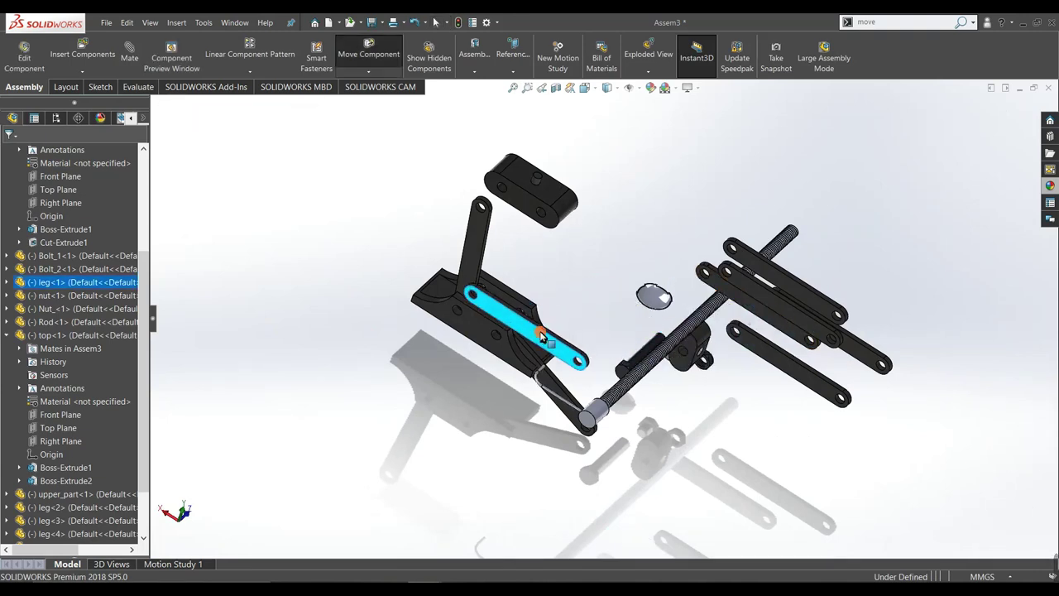
pyautogui.press('Escape')
pyautogui.moveTo(566, 307)
pyautogui.mouseDown(button='middle')
pyautogui.moveTo(505, 294)
pyautogui.moveTo(441, 312)
pyautogui.moveTo(414, 367)
pyautogui.moveTo(491, 300)
pyautogui.moveTo(477, 334)
pyautogui.mouseUp(button='middle')
pyautogui.scroll(-5, 499, 292)
pyautogui.scroll(2, 444, 303)
pyautogui.scroll(2, 430, 335)
pyautogui.press('Escape')
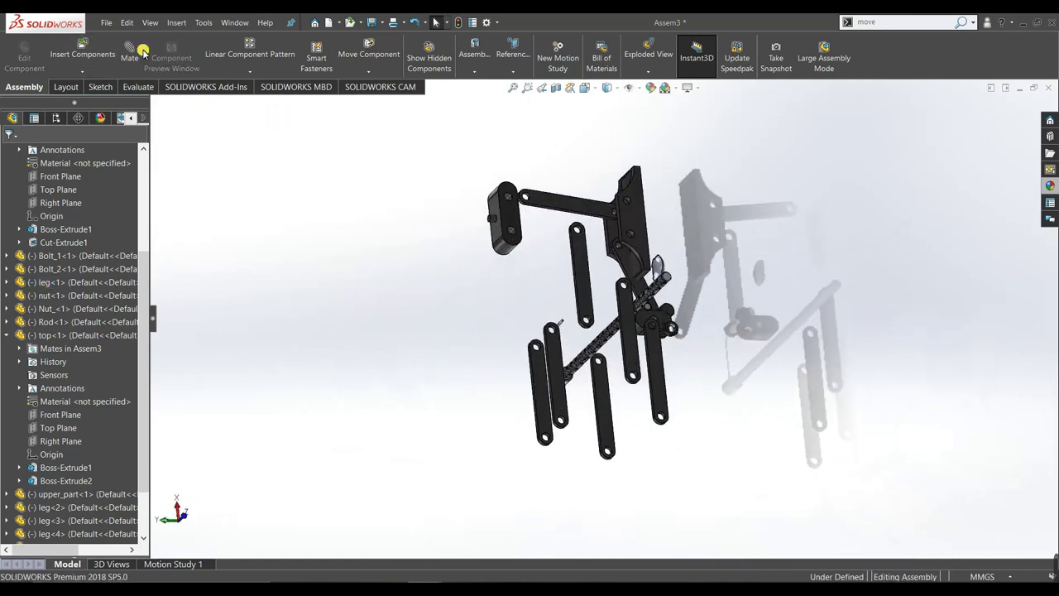
# Start a new Hinge mate and select the leg-1 hole edge
pyautogui.click(140, 53)
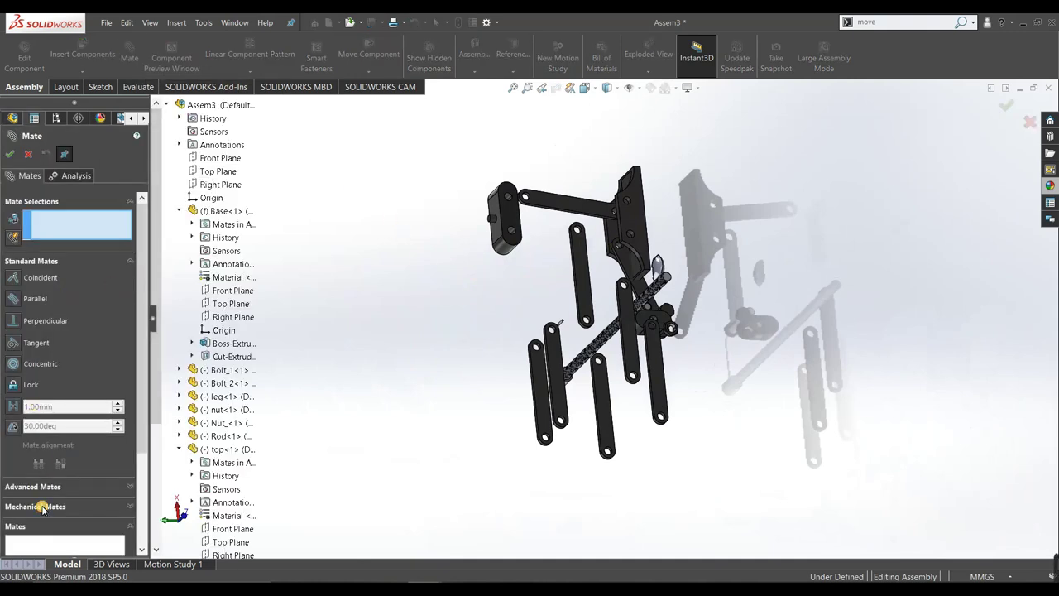
pyautogui.click(41, 506)
pyautogui.click(12, 250)
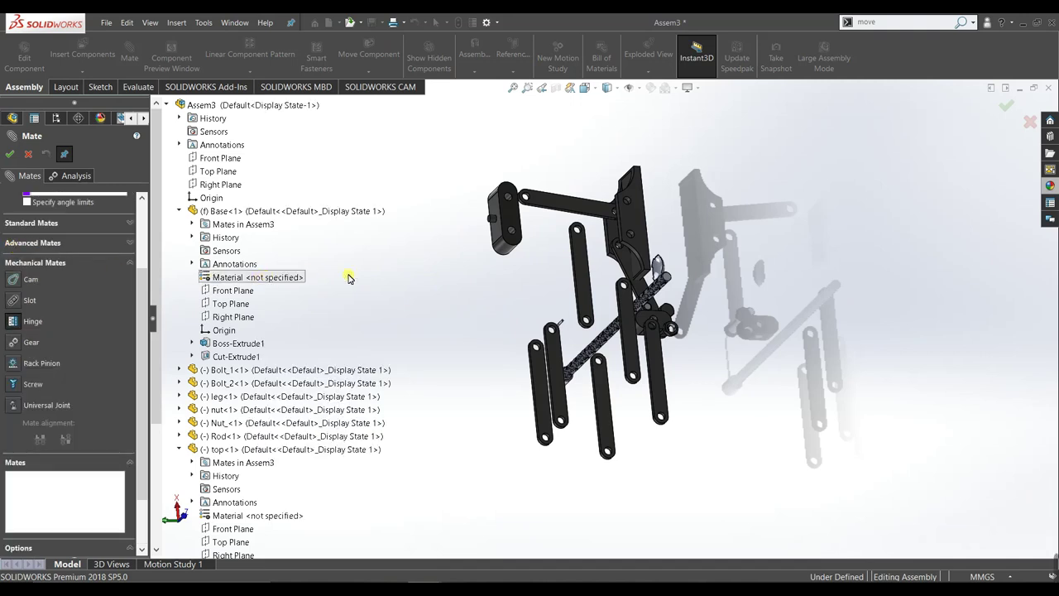
pyautogui.scroll(3, 132, 281)
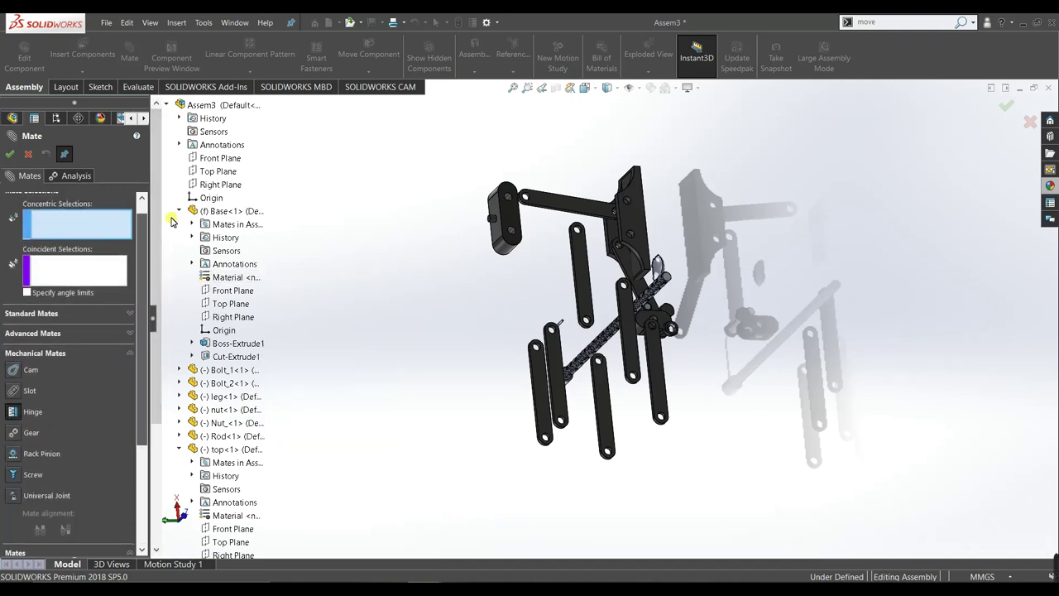
pyautogui.scroll(-2, 517, 239)
pyautogui.scroll(-5, 571, 226)
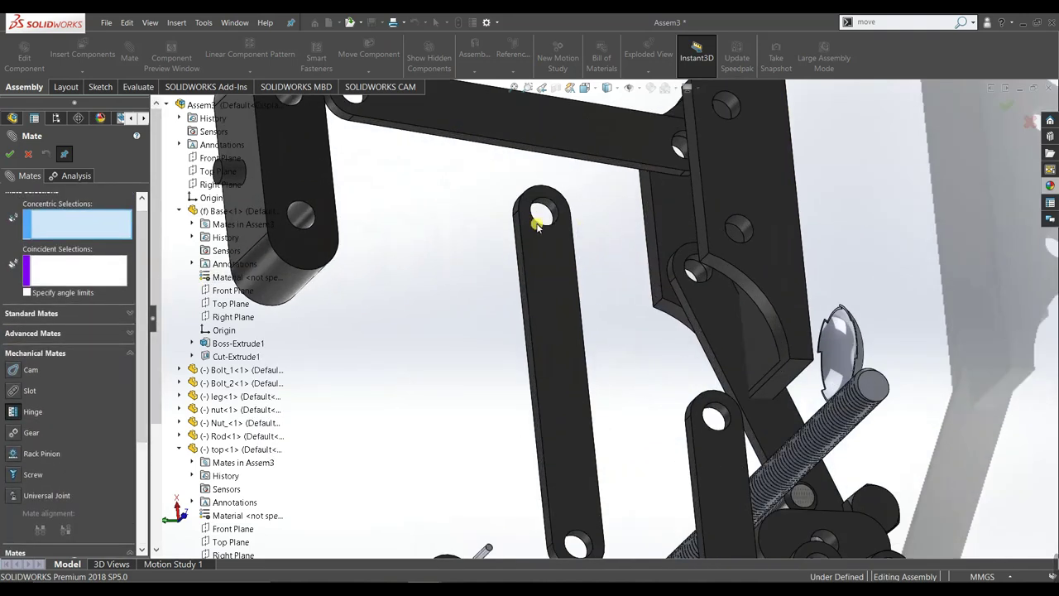
pyautogui.click(537, 228)
pyautogui.scroll(2, 622, 230)
pyautogui.scroll(3, 622, 231)
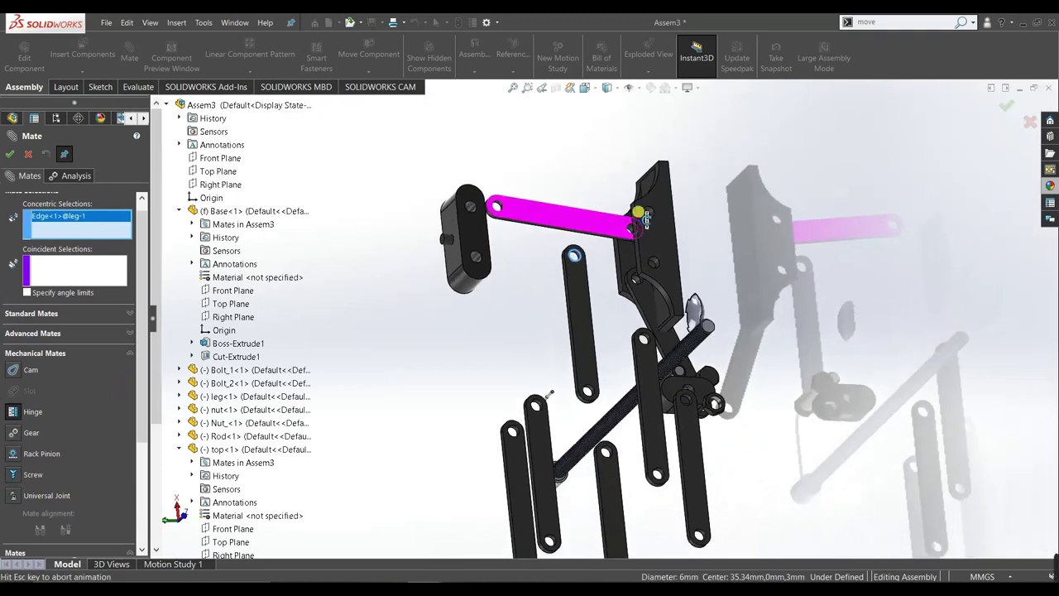
pyautogui.scroll(2, 654, 211)
# Select the matching Base hole edge and both touching faces to preview Hinge4
pyautogui.moveTo(669, 164)
pyautogui.mouseDown(button='middle')
pyautogui.moveTo(592, 253)
pyautogui.moveTo(582, 250)
pyautogui.mouseUp(button='middle')
pyautogui.scroll(-2, 584, 252)
pyautogui.scroll(-3, 579, 248)
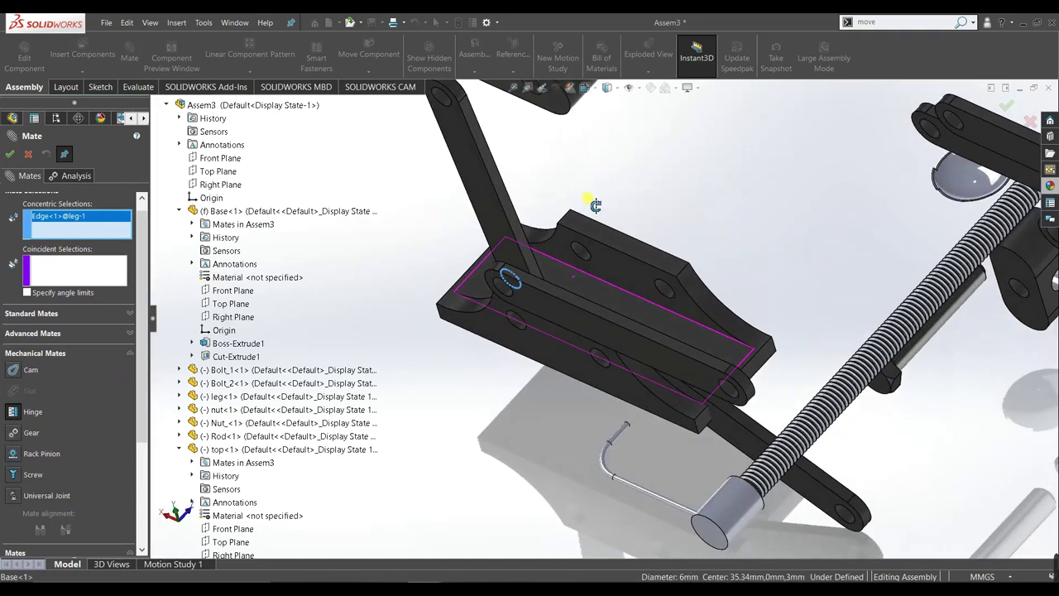
pyautogui.click(585, 252)
pyautogui.click(613, 263)
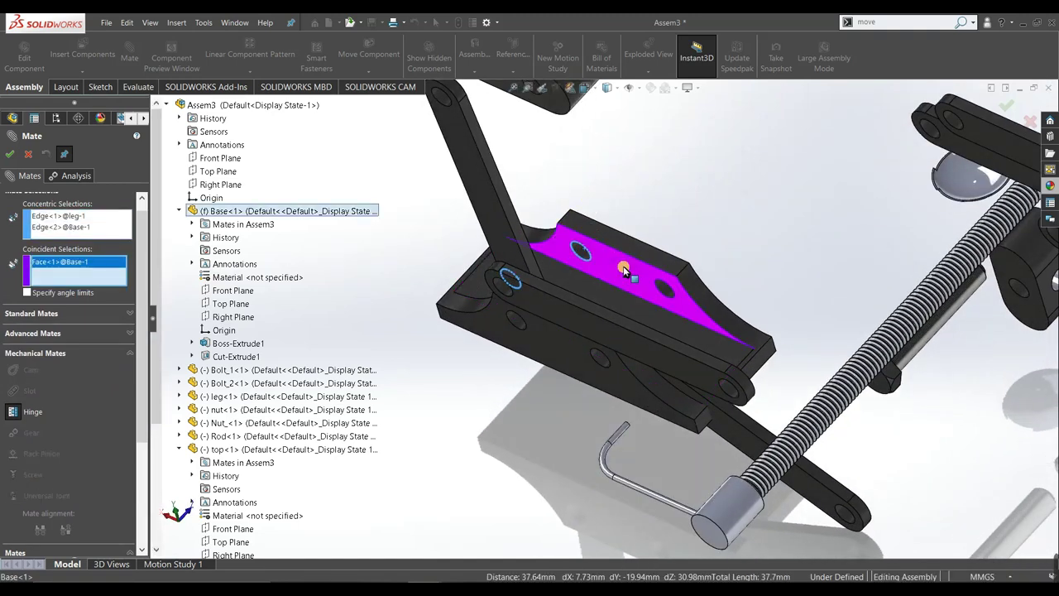
pyautogui.moveTo(613, 263); pyautogui.dragTo(491, 358, button='middle')
pyautogui.click(492, 357)
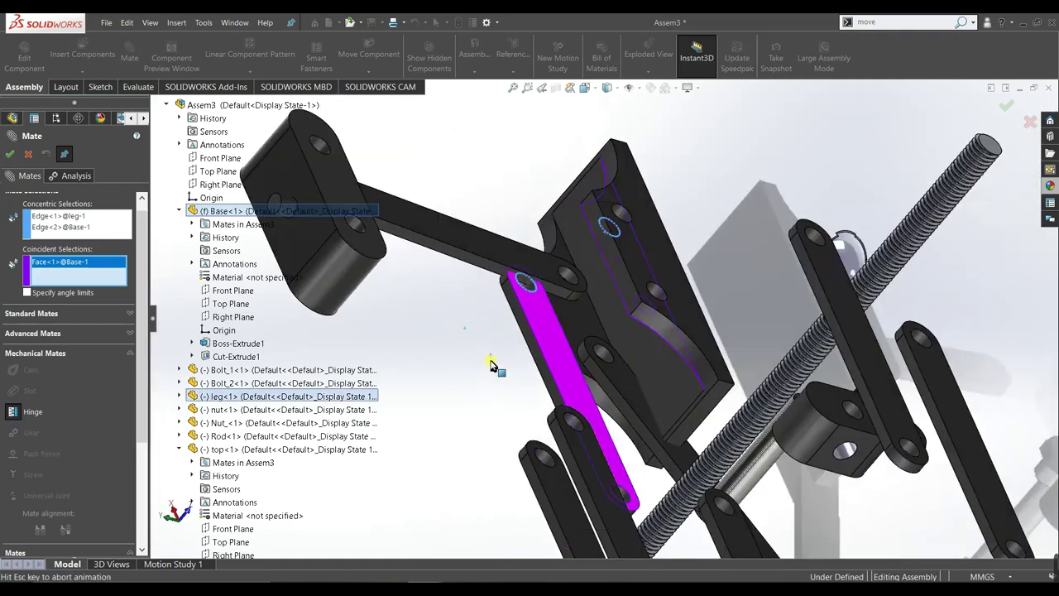
pyautogui.scroll(1, 456, 371)
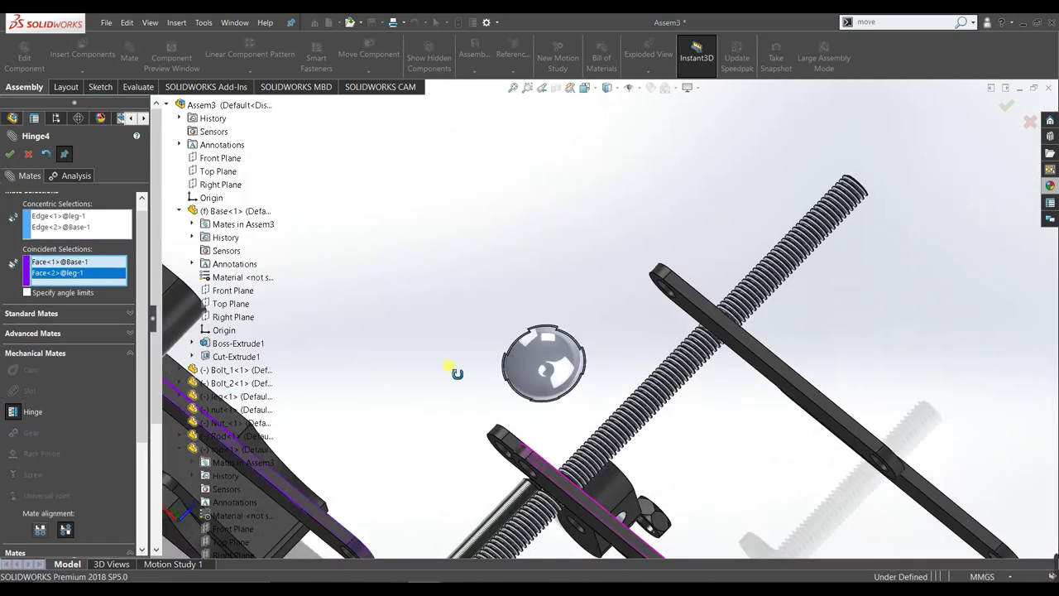
pyautogui.scroll(1, 420, 397)
pyautogui.scroll(1, 417, 397)
pyautogui.scroll(1, 494, 364)
pyautogui.scroll(-3, 490, 362)
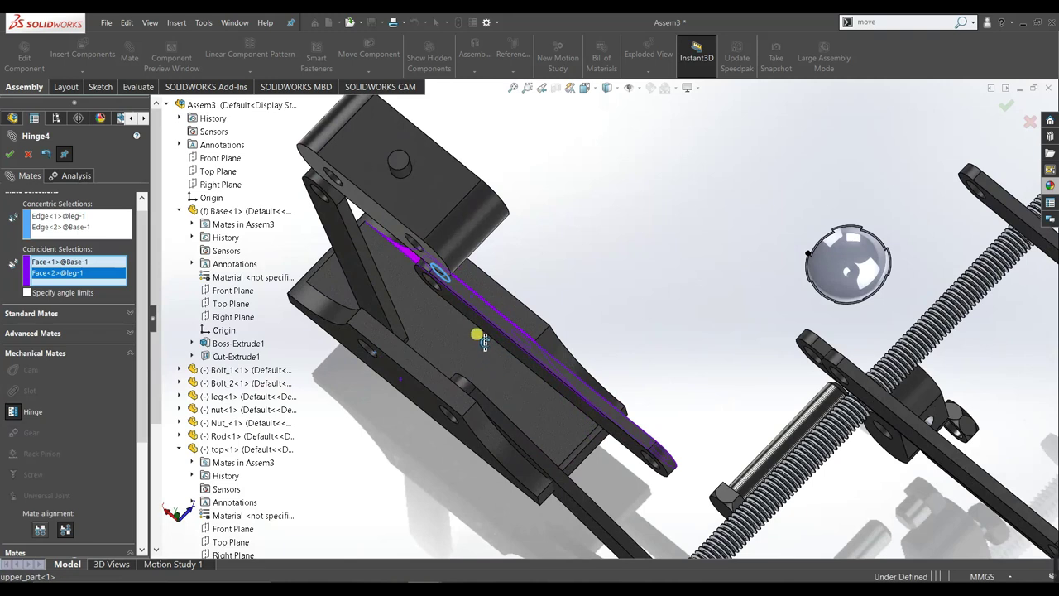
# Confirm Hinge4 and swing the newly hinged leg upward to test it
pyautogui.click(9, 154)
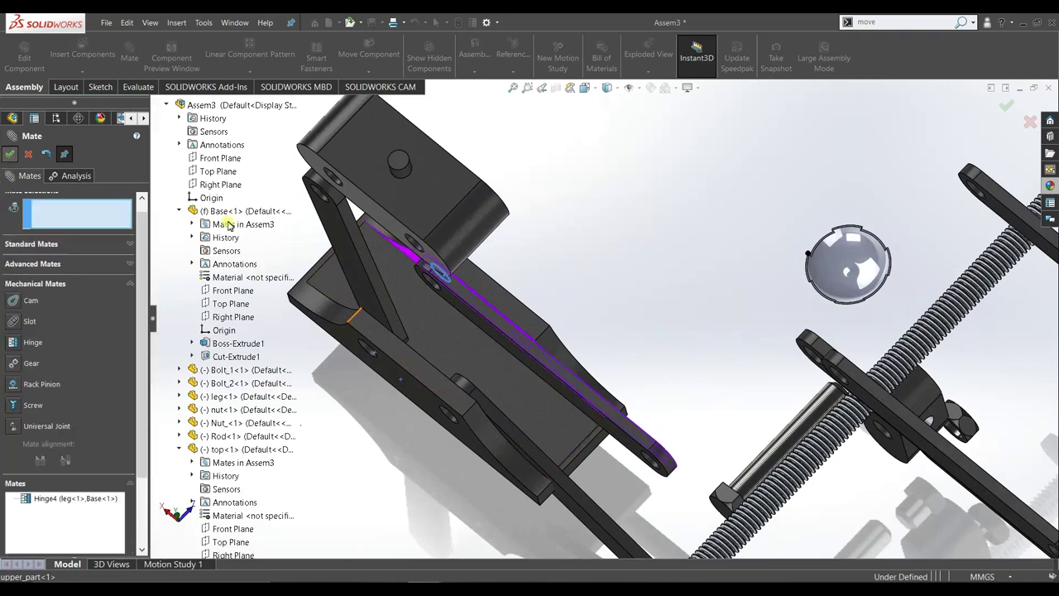
pyautogui.moveTo(586, 390); pyautogui.dragTo(477, 283)
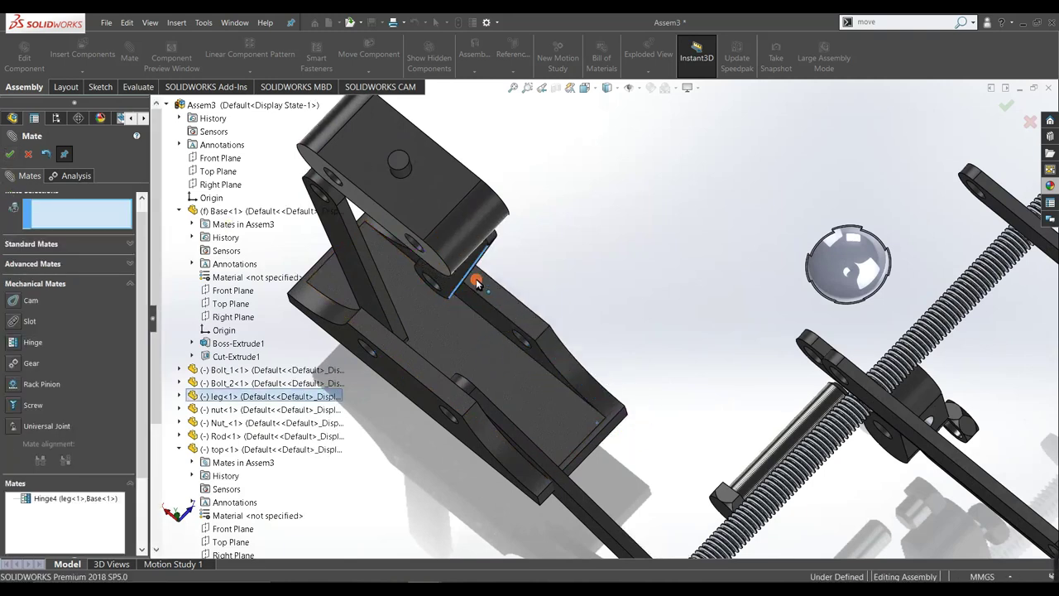
pyautogui.scroll(3, 581, 373)
pyautogui.scroll(2, 616, 385)
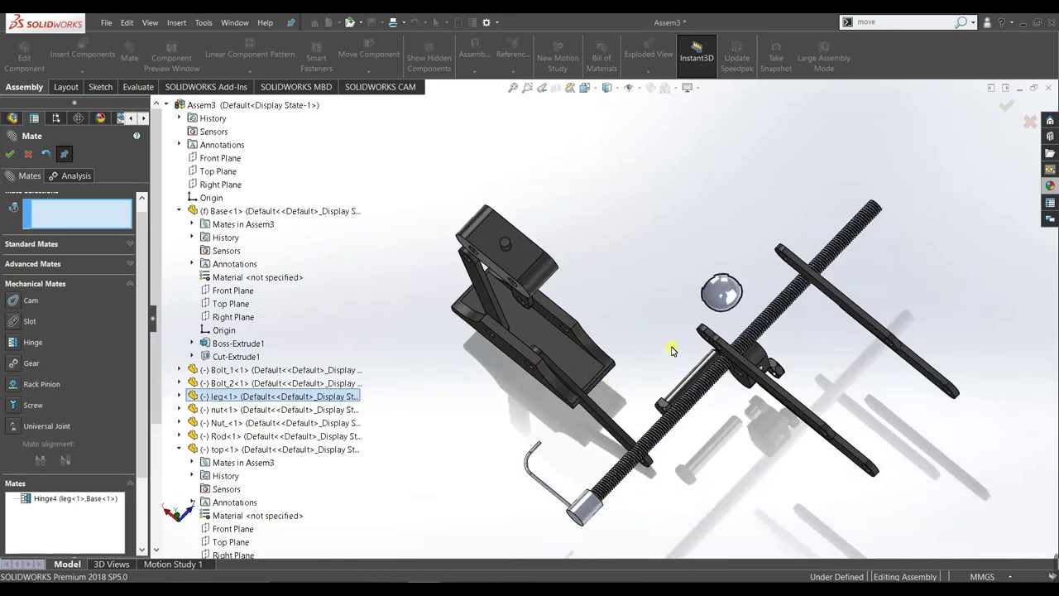
pyautogui.moveTo(671, 350); pyautogui.dragTo(707, 351, button='middle')
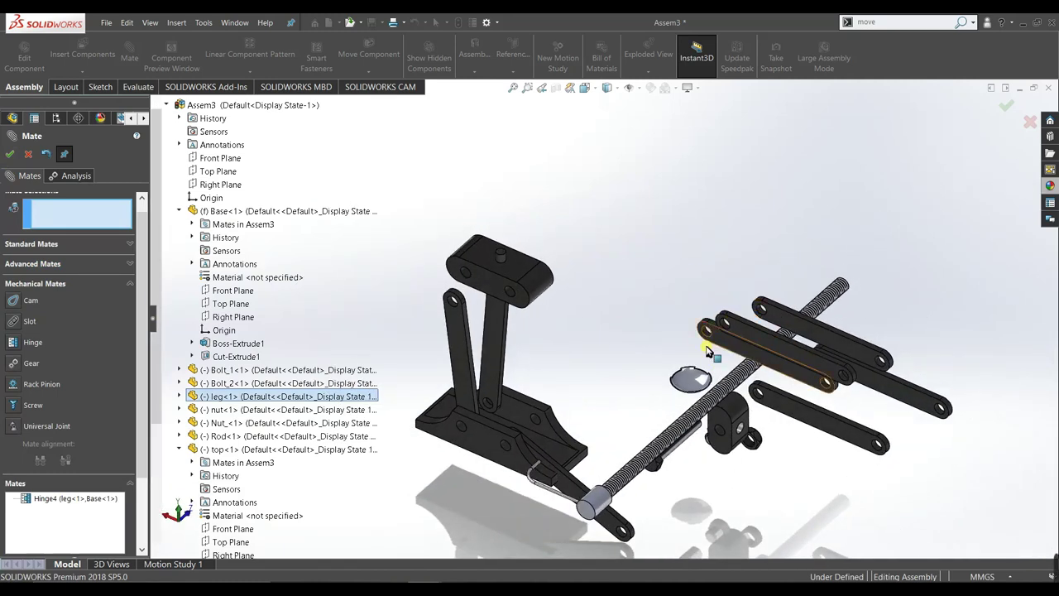
pyautogui.scroll(-3, 707, 351)
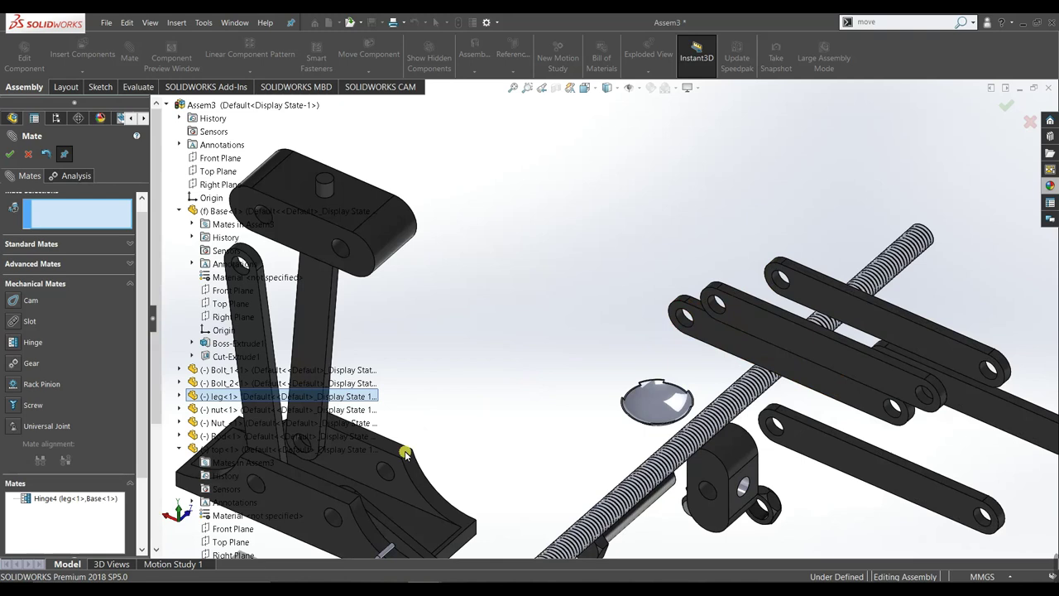
# Hinge leg<3> to the Base's other hole with flipped alignment as Hinge5, then close the Mate dialog
pyautogui.click(394, 482)
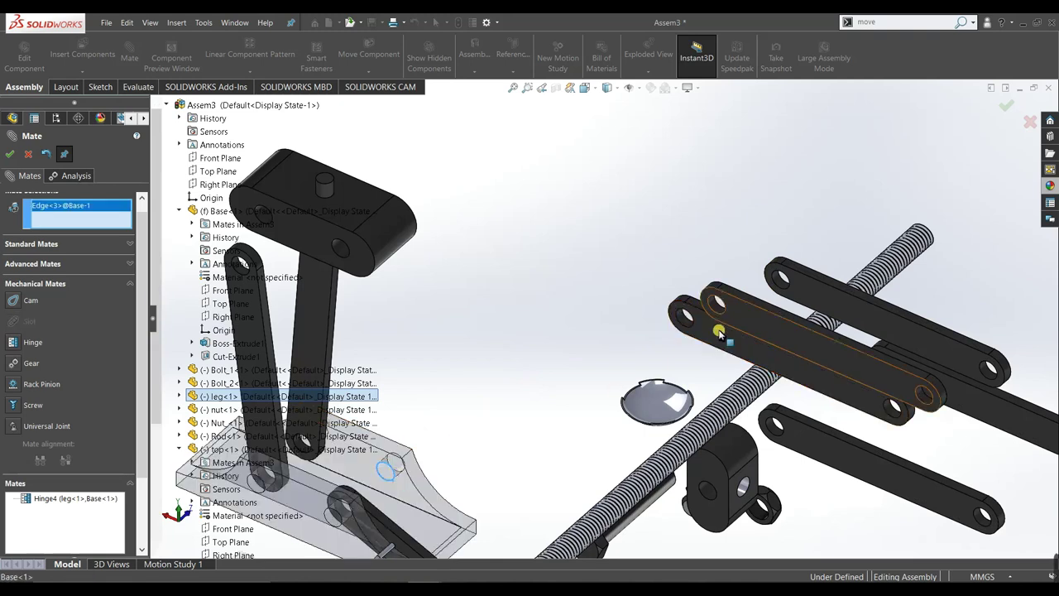
pyautogui.click(680, 320)
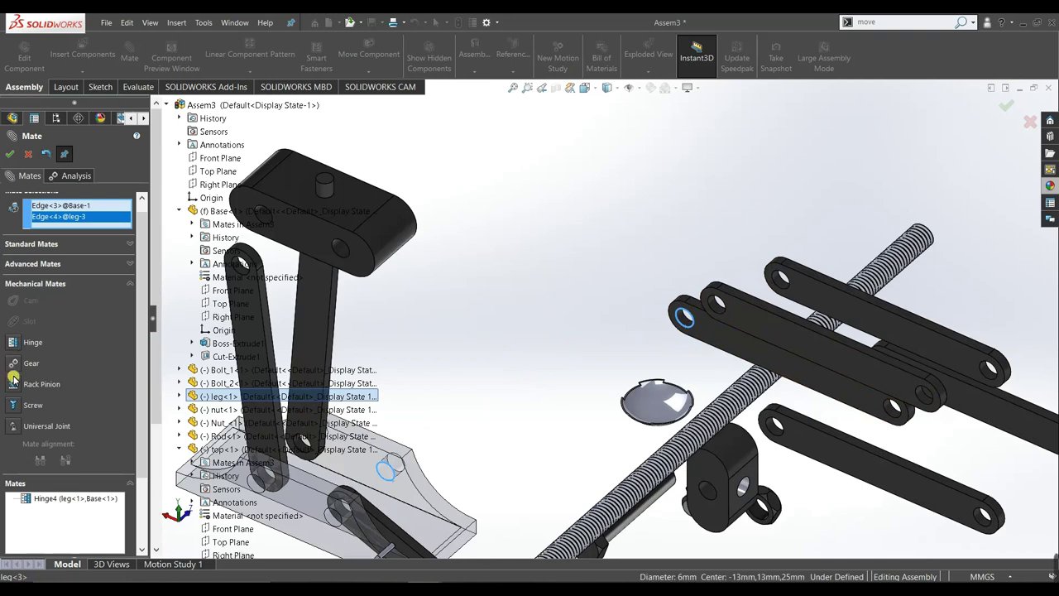
pyautogui.click(16, 347)
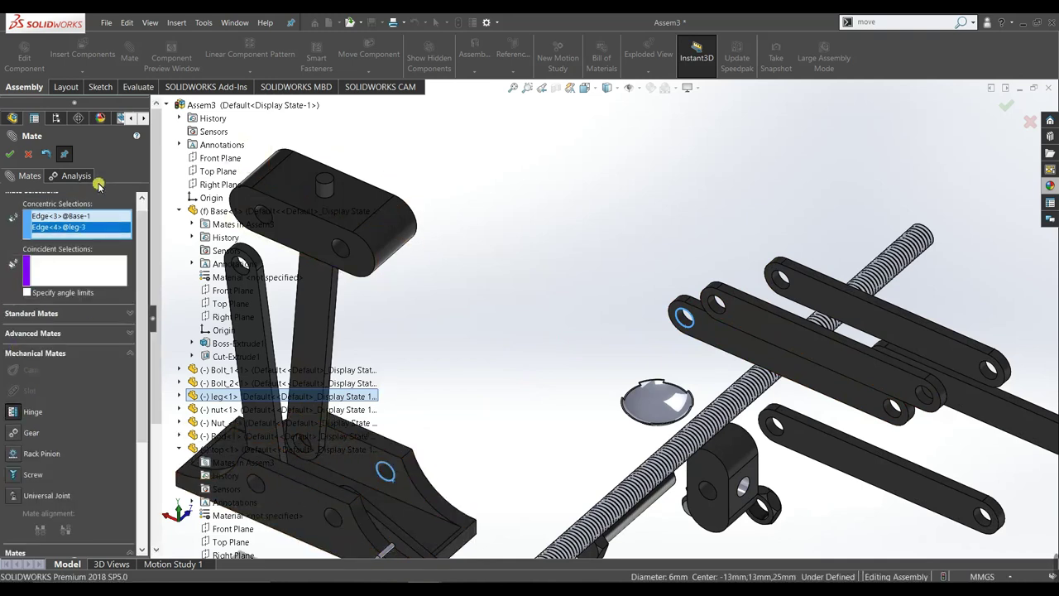
pyautogui.click(166, 105)
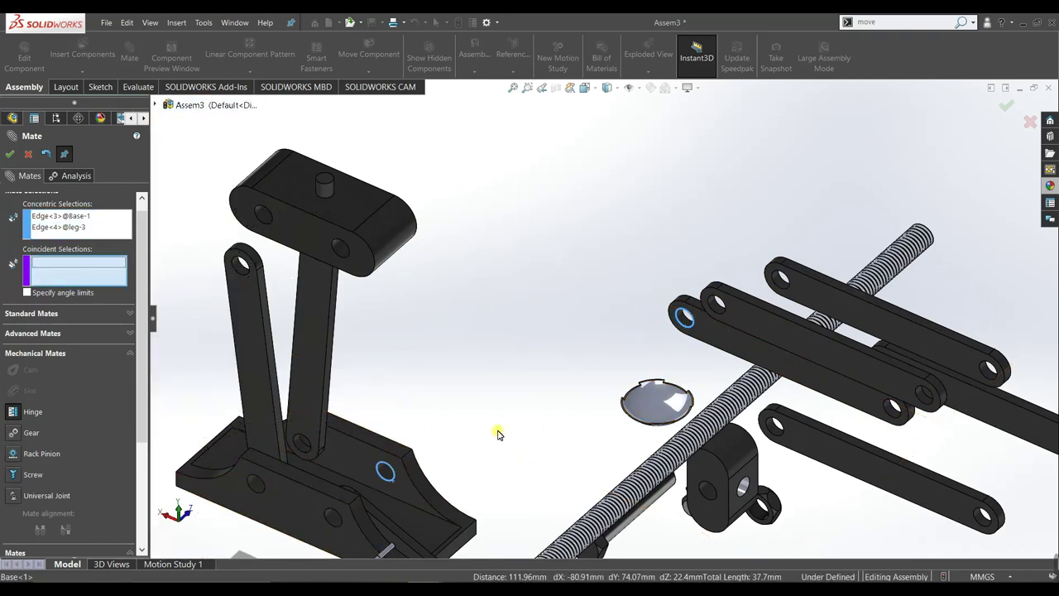
pyautogui.click(358, 455)
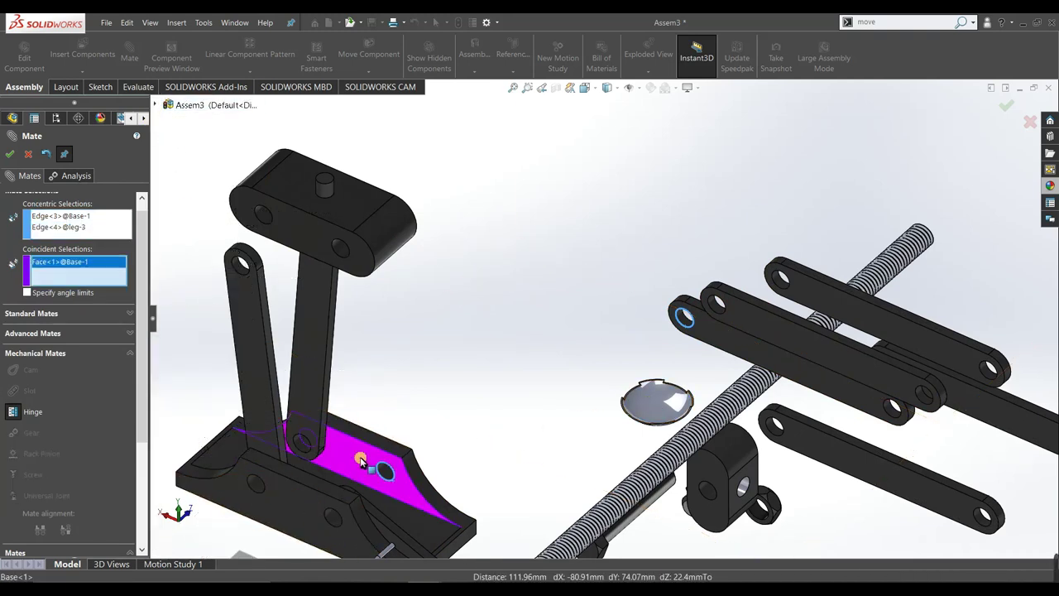
pyautogui.click(746, 350)
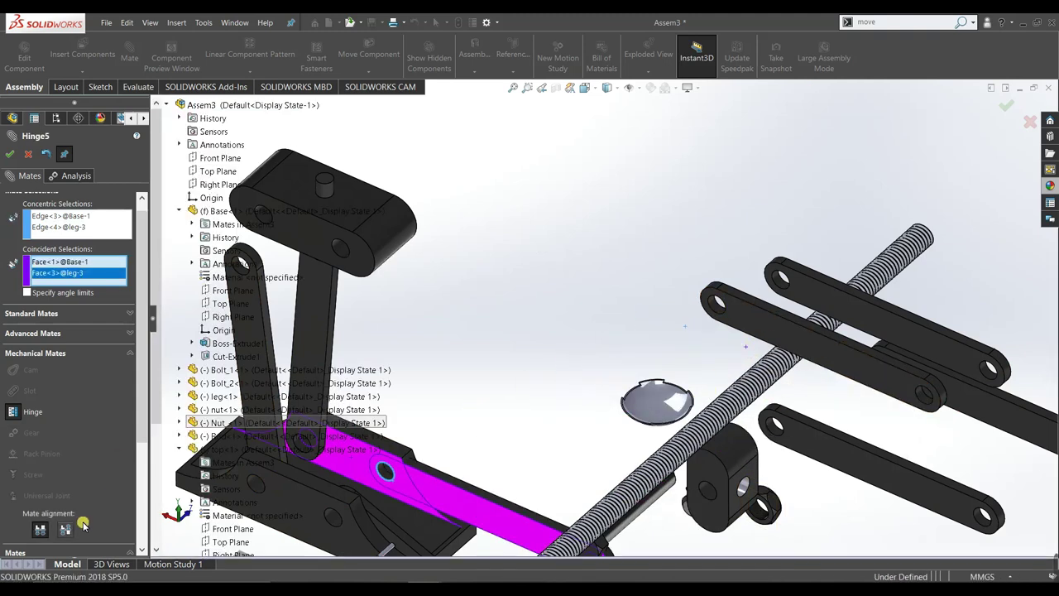
pyautogui.click(65, 528)
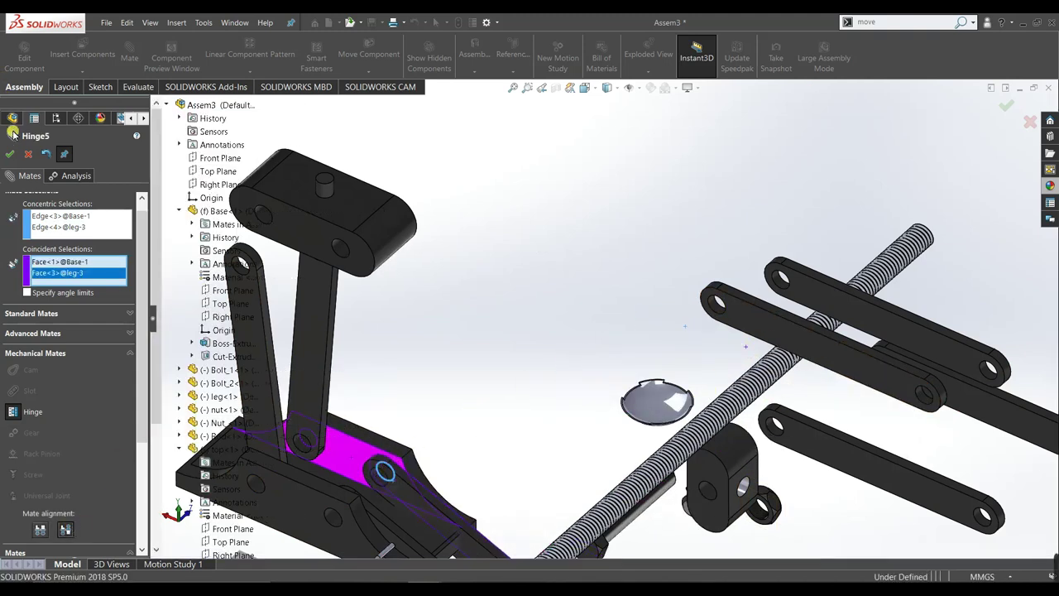
pyautogui.click(9, 157)
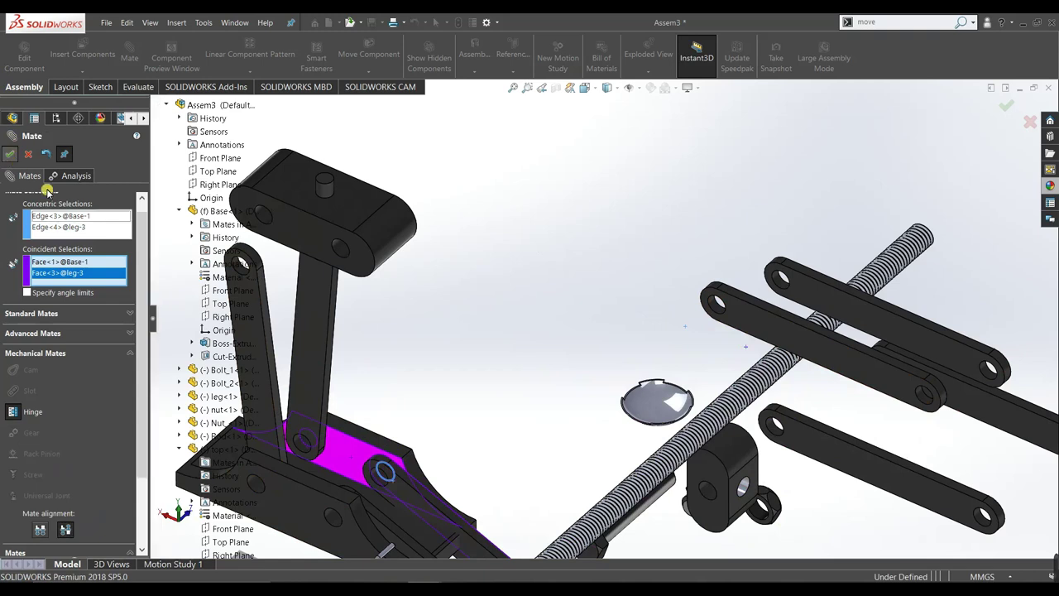
pyautogui.click(12, 160)
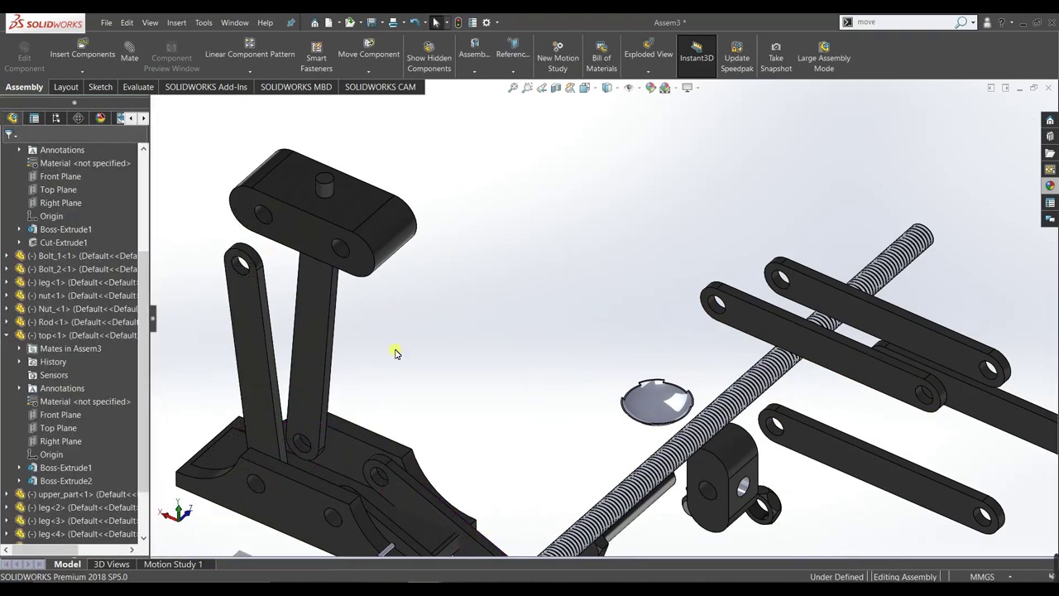
# Swing the hinged leg link up and back down to check it pivots
pyautogui.press('f')
pyautogui.moveTo(574, 424); pyautogui.dragTo(617, 301)
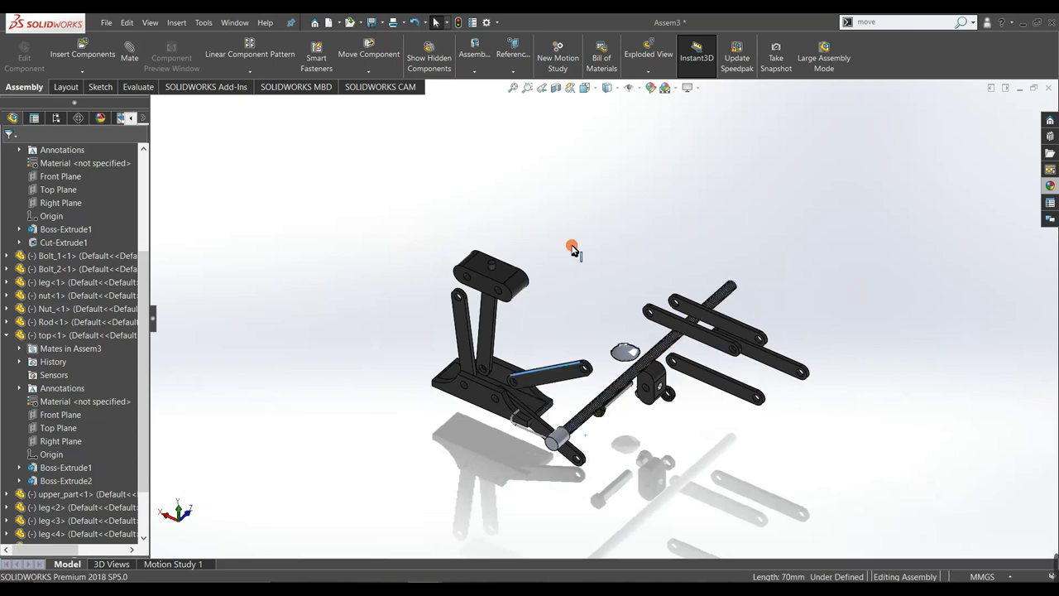
pyautogui.moveTo(574, 463); pyautogui.dragTo(575, 501)
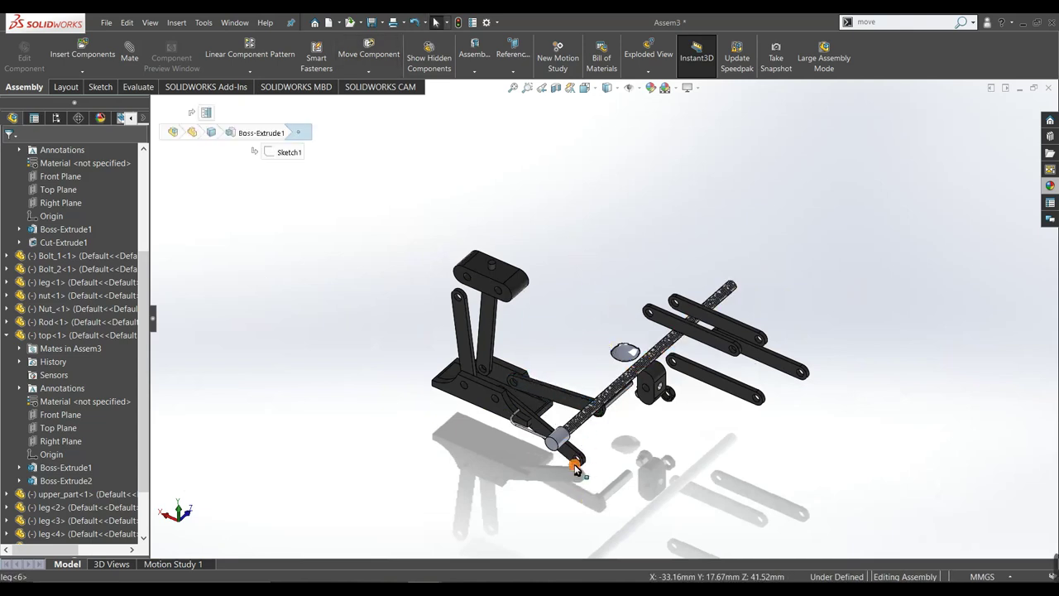
# Orbit and zoom around the assembly to inspect the legs, rod and top block
pyautogui.moveTo(575, 500)
pyautogui.mouseDown(button='middle')
pyautogui.moveTo(619, 438)
pyautogui.moveTo(773, 489)
pyautogui.moveTo(755, 514)
pyautogui.mouseUp(button='middle')
pyautogui.scroll(-3, 702, 395)
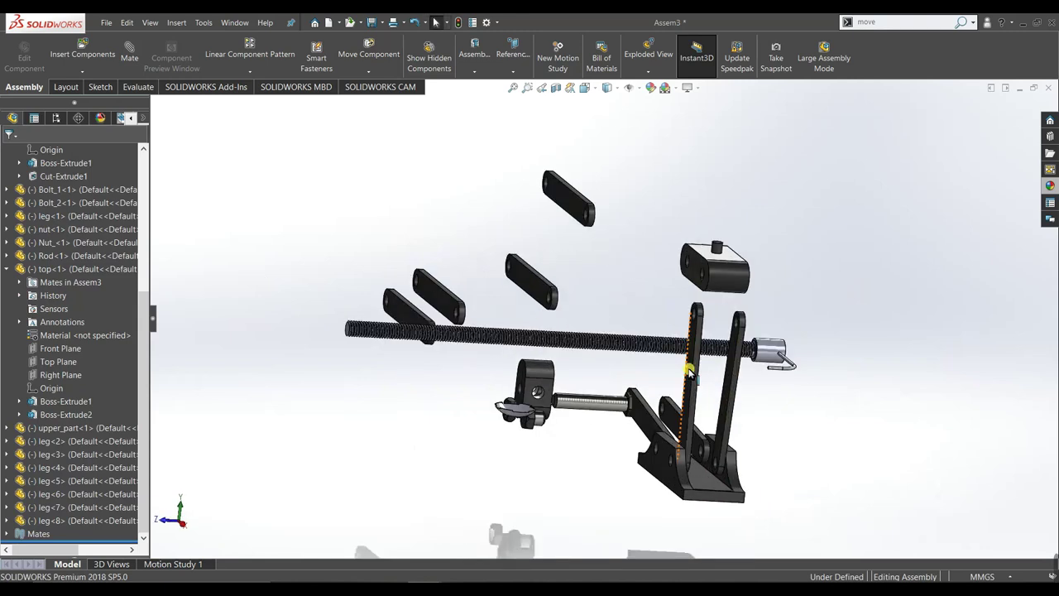
pyautogui.scroll(-1, 591, 376)
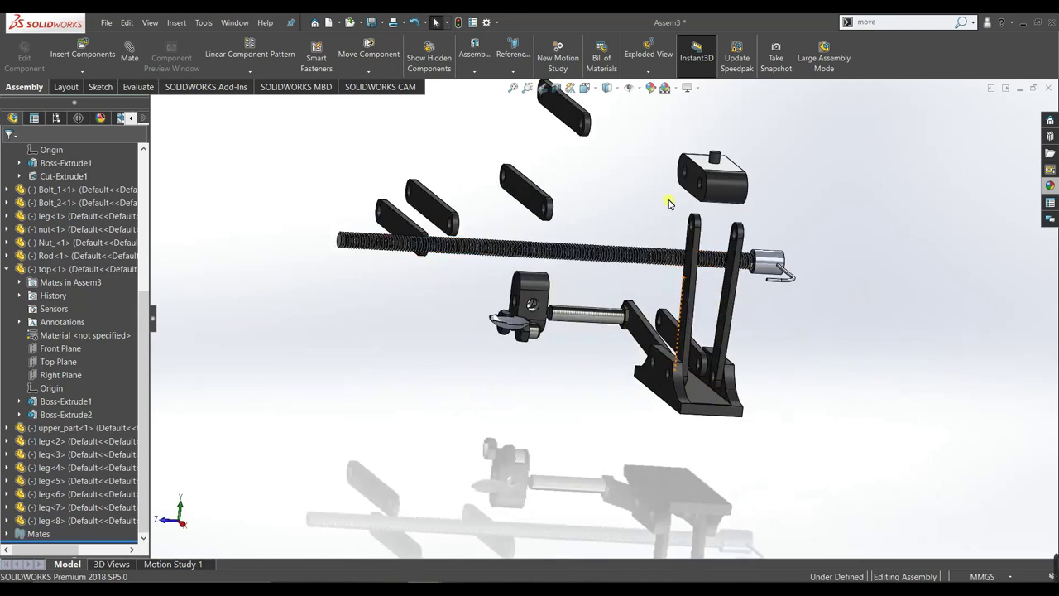
pyautogui.scroll(-2, 670, 219)
pyautogui.scroll(2, 670, 229)
pyautogui.scroll(-4, 667, 232)
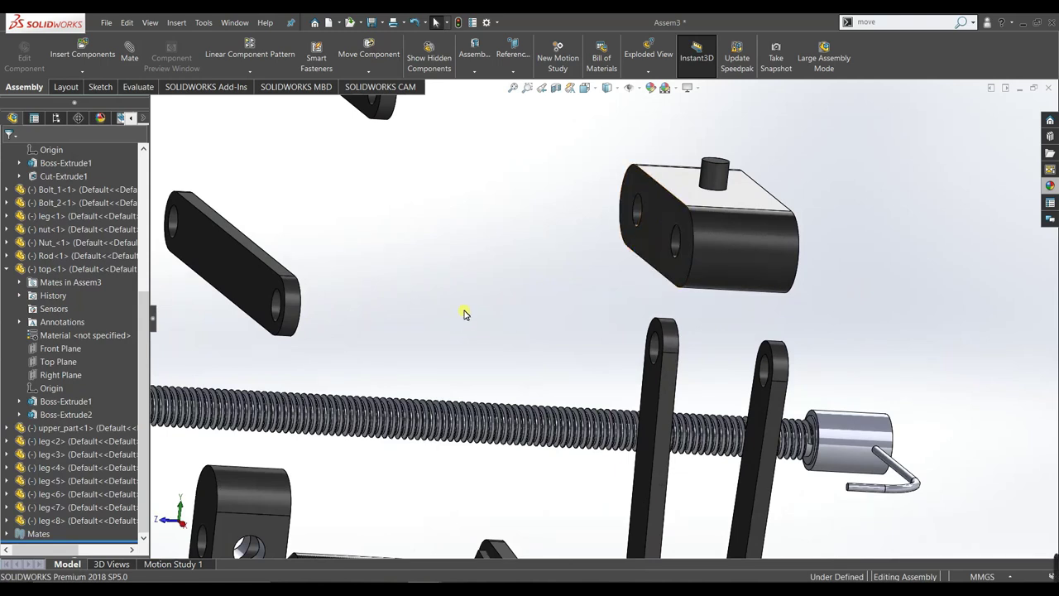
pyautogui.scroll(3, 466, 310)
pyautogui.moveTo(466, 309)
pyautogui.mouseDown(button='middle')
pyautogui.moveTo(501, 307)
pyautogui.moveTo(453, 346)
pyautogui.moveTo(398, 339)
pyautogui.mouseUp(button='middle')
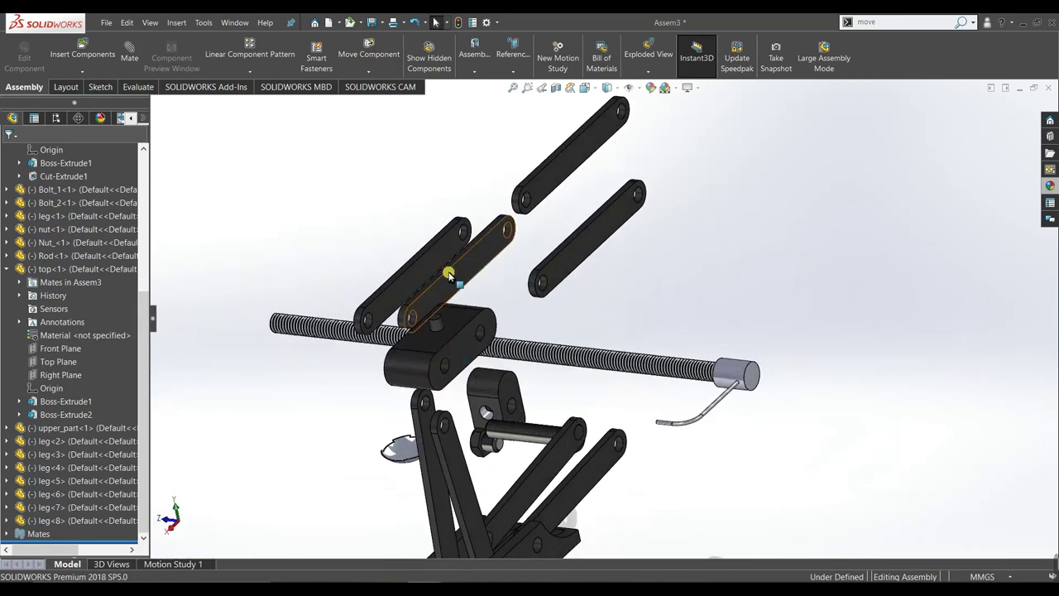
pyautogui.moveTo(452, 362); pyautogui.dragTo(495, 343, button='middle')
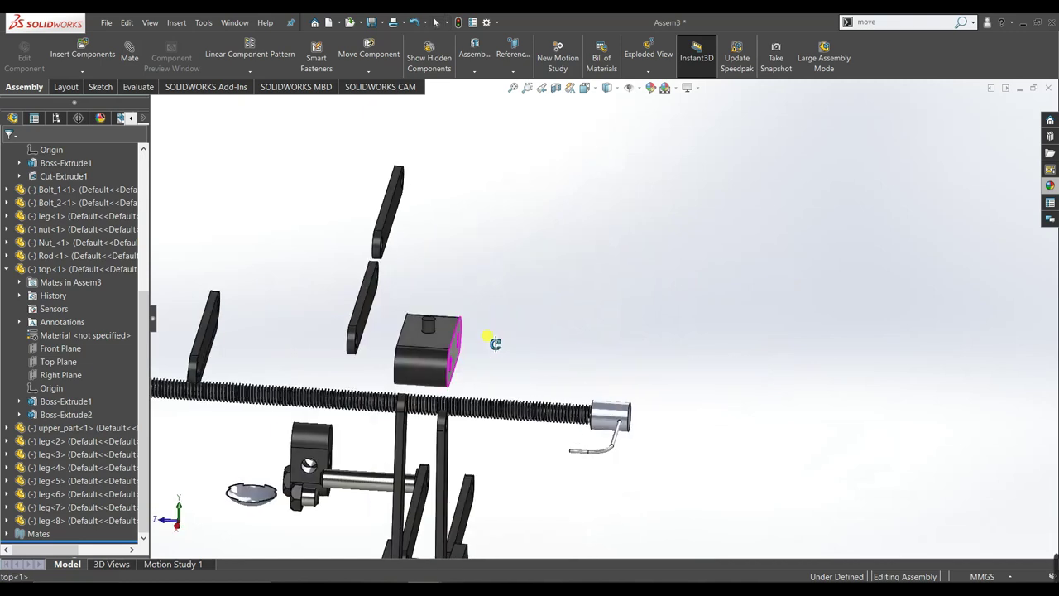
pyautogui.scroll(3, 417, 418)
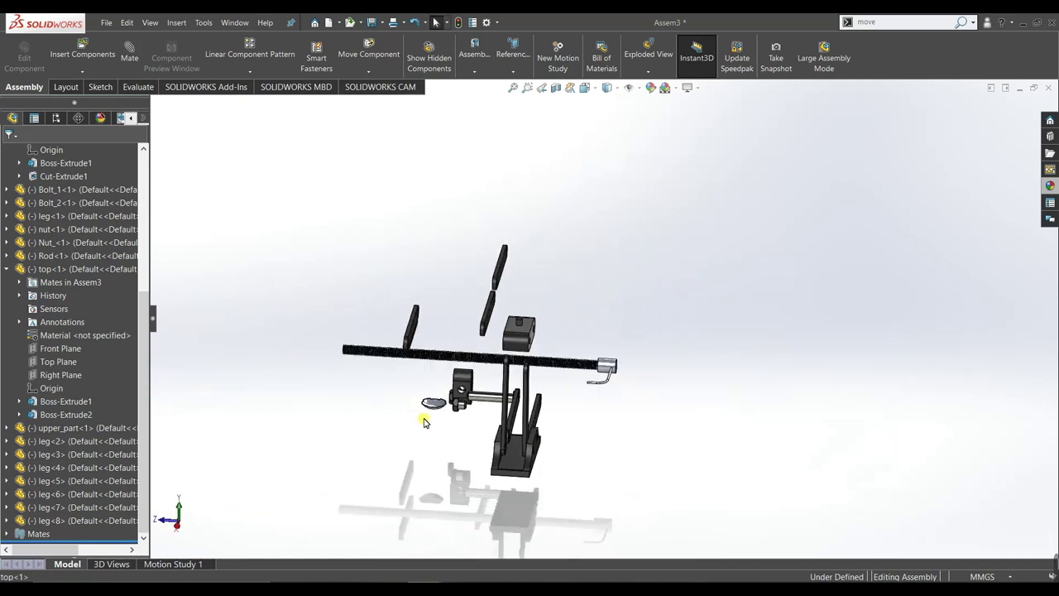
pyautogui.moveTo(424, 421); pyautogui.dragTo(508, 397, button='middle')
pyautogui.scroll(-3, 593, 355)
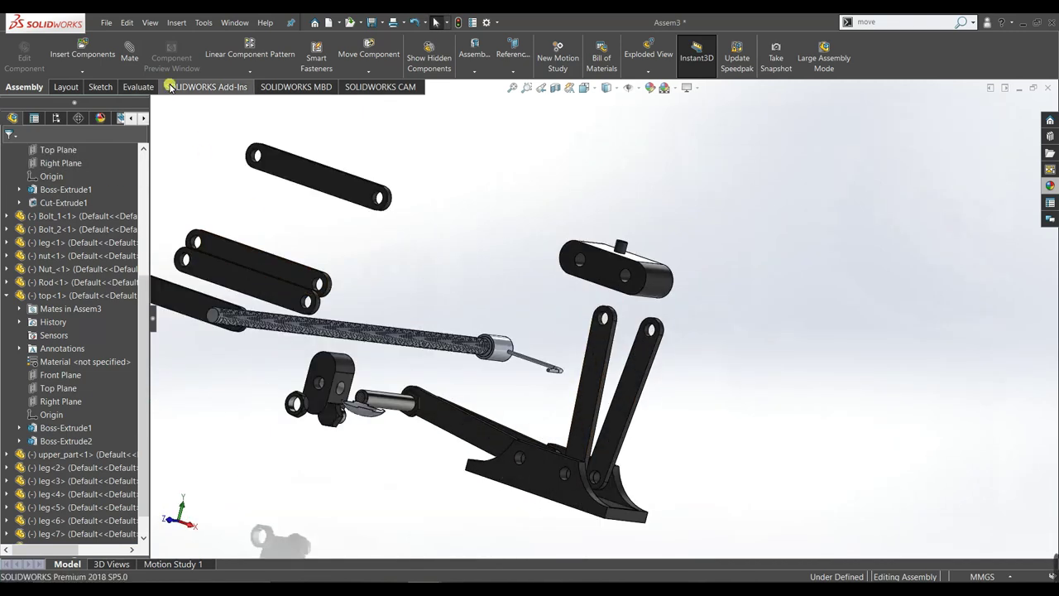
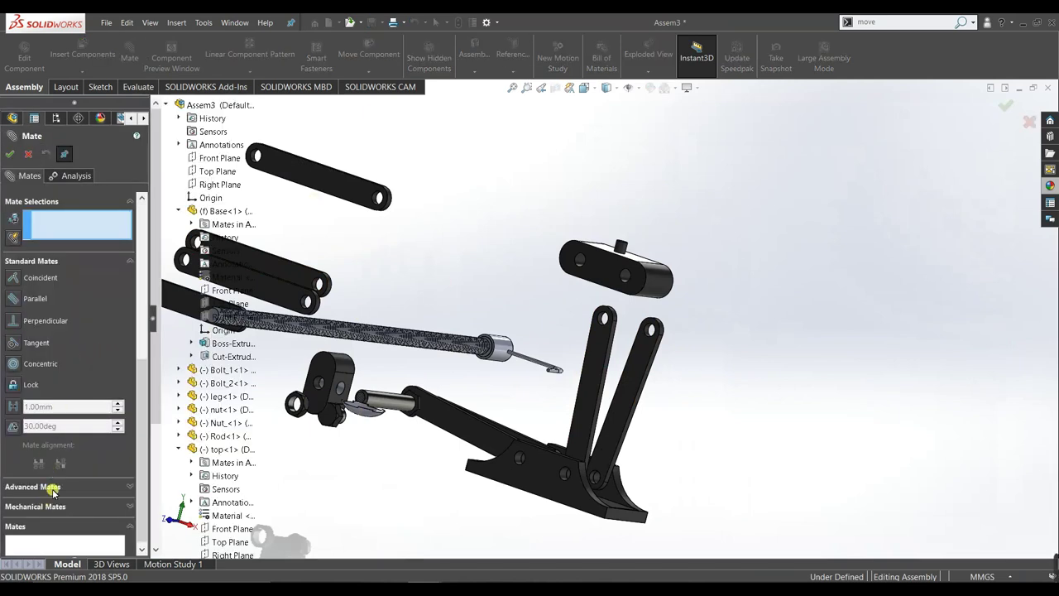
# Start a Hinge mate, pick two leg hole edges, then clear the wrong selections
pyautogui.click(45, 505)
pyautogui.click(13, 251)
pyautogui.moveTo(726, 452); pyautogui.dragTo(637, 509, button='middle')
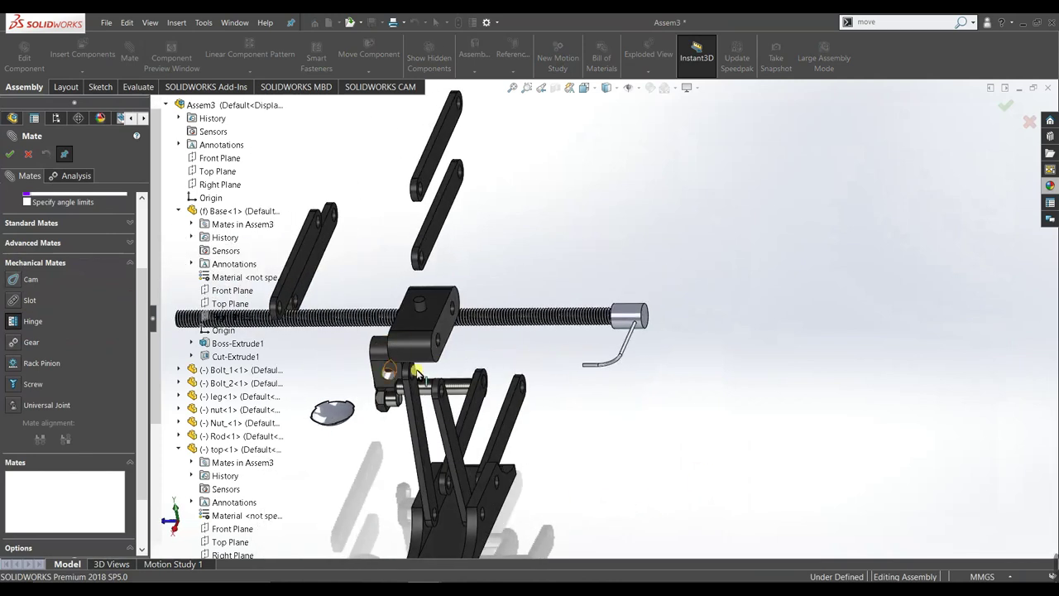
pyautogui.press('f')
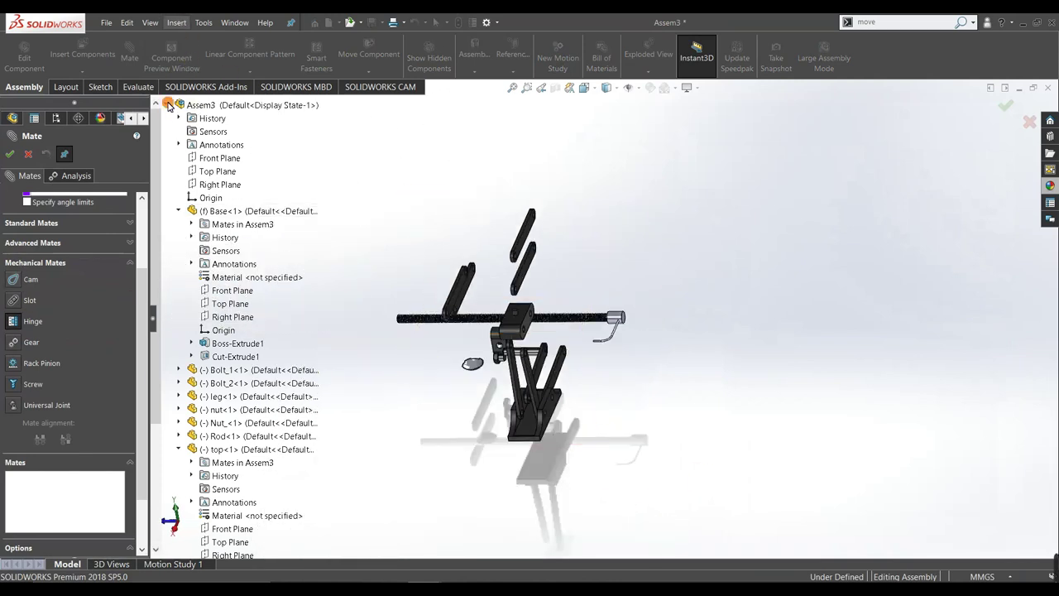
pyautogui.click(168, 105)
pyautogui.scroll(-5, 556, 374)
pyautogui.scroll(-2, 542, 379)
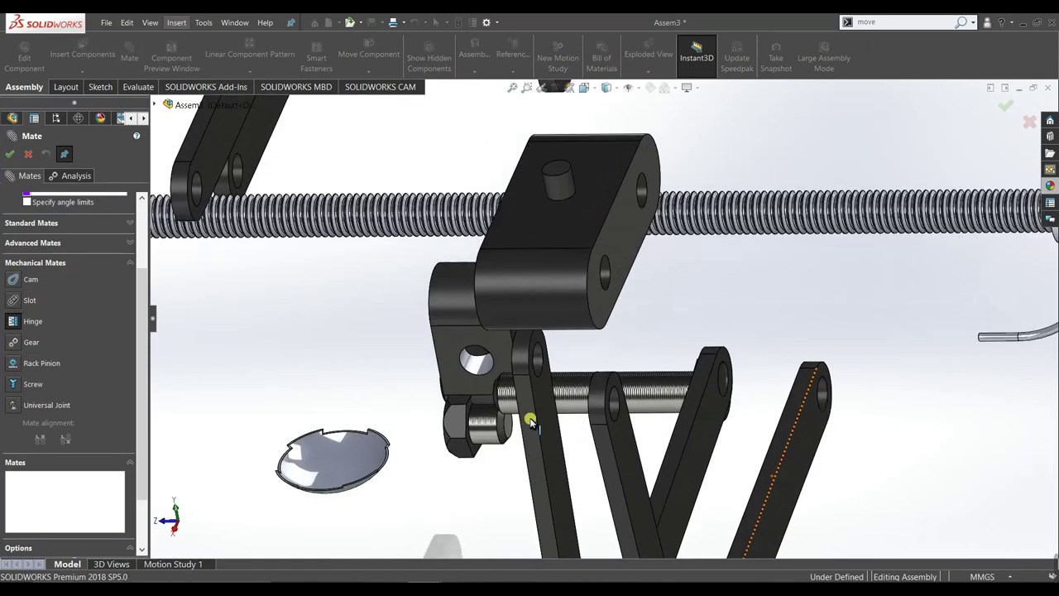
pyautogui.click(539, 376)
pyautogui.scroll(3, 307, 256)
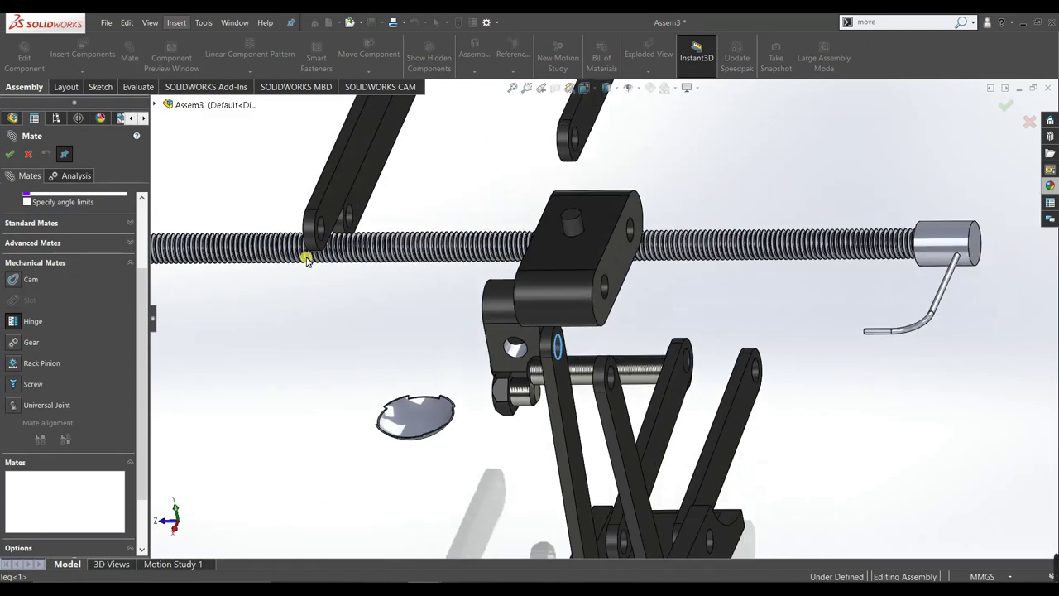
pyautogui.scroll(2, 378, 303)
pyautogui.scroll(-4, 459, 258)
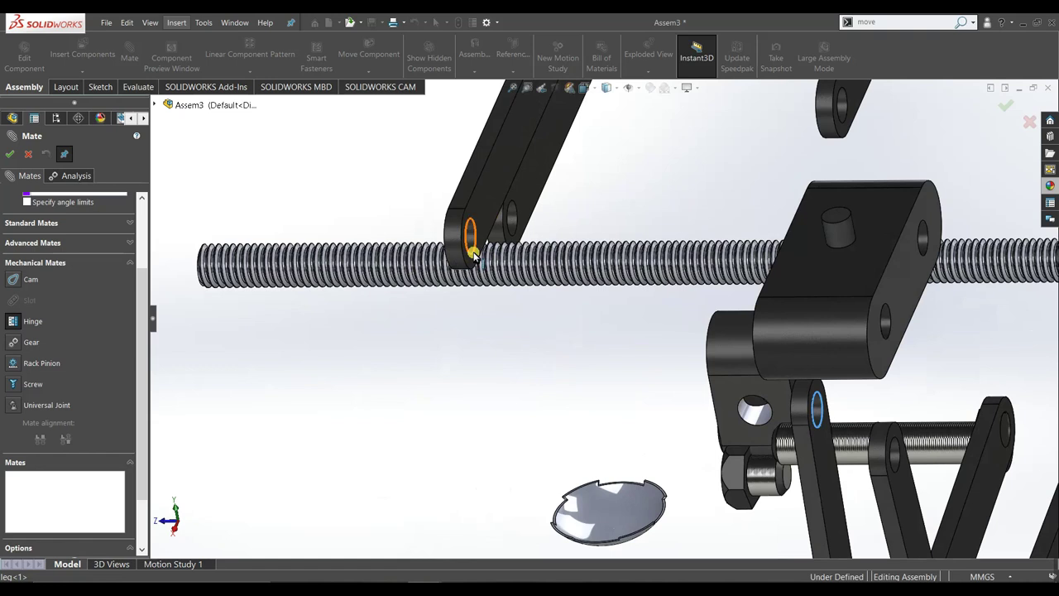
pyautogui.click(819, 414)
pyautogui.scroll(3, 821, 411)
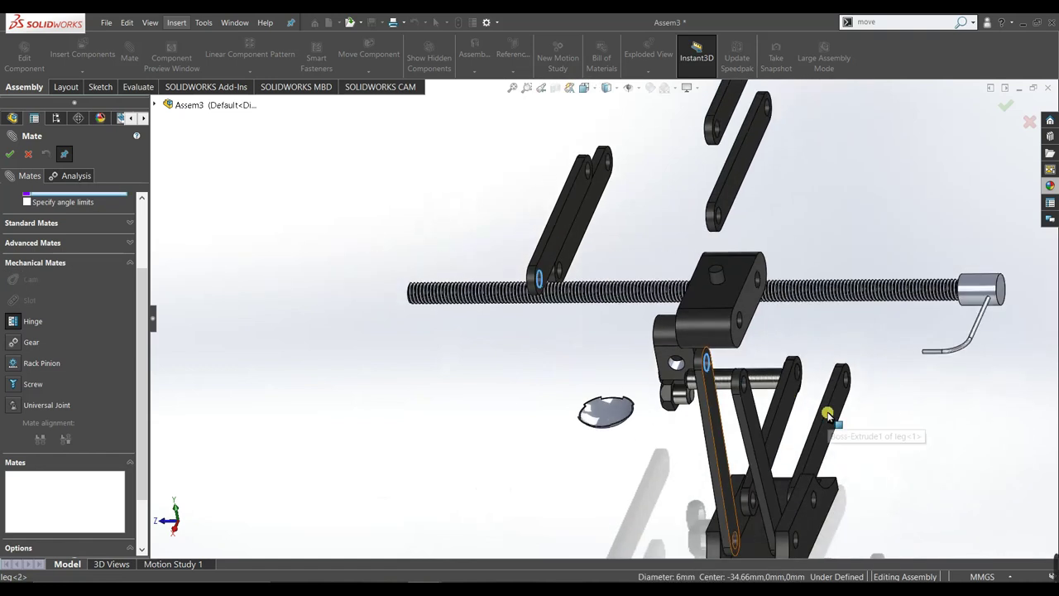
pyautogui.scroll(2, 828, 409)
pyautogui.scroll(2, 834, 407)
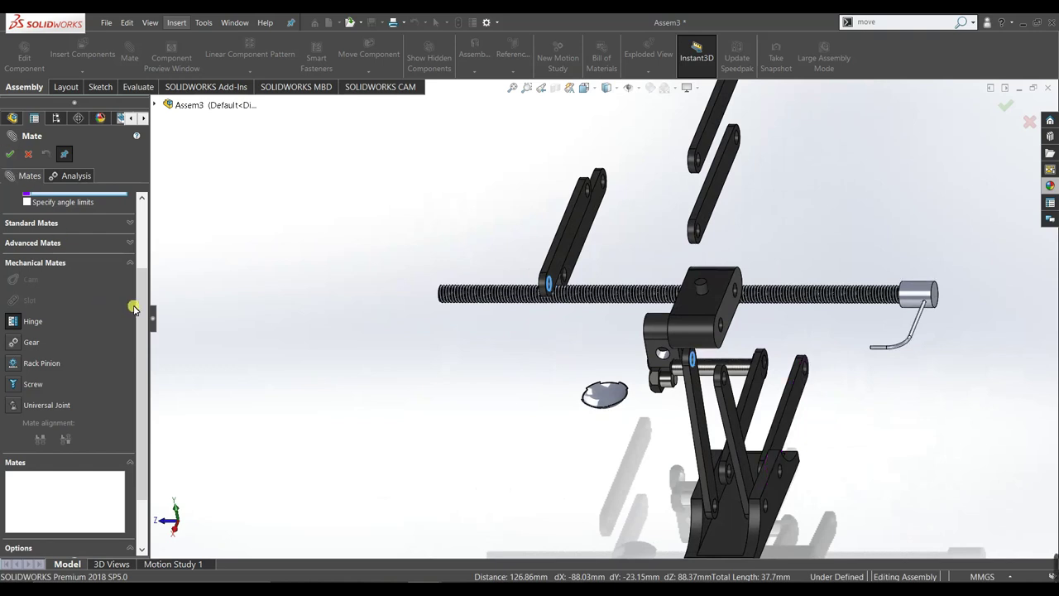
pyautogui.moveTo(142, 308); pyautogui.dragTo(143, 233)
pyautogui.rightClick(104, 244)
pyautogui.click(137, 244)
# Hinge leg<2> to leg<1> using their matching hole edges and faces, creating Hinge6
pyautogui.scroll(-5, 568, 286)
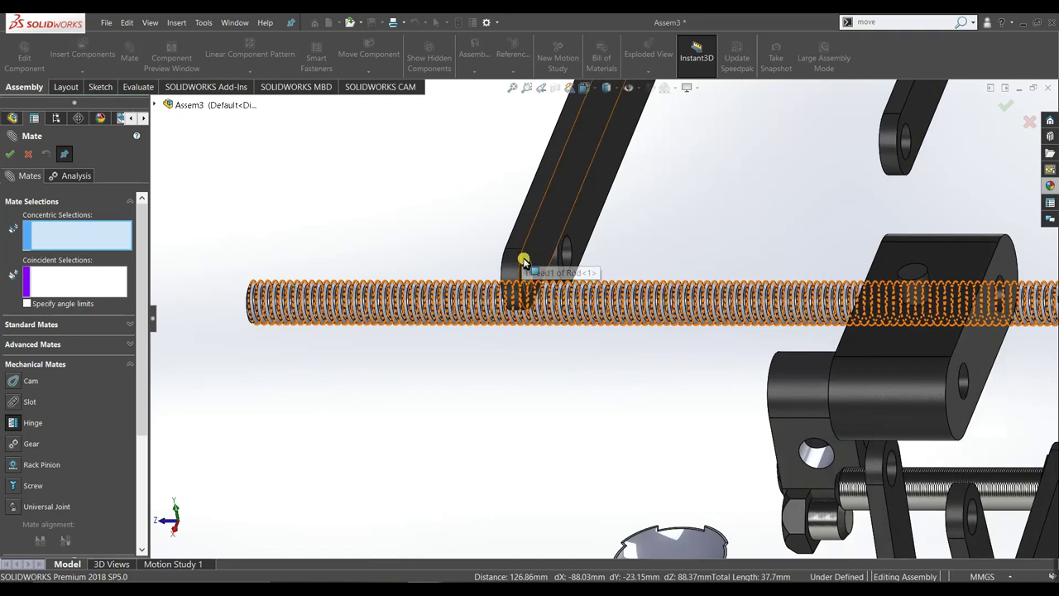
pyautogui.click(522, 259)
pyautogui.scroll(3, 578, 364)
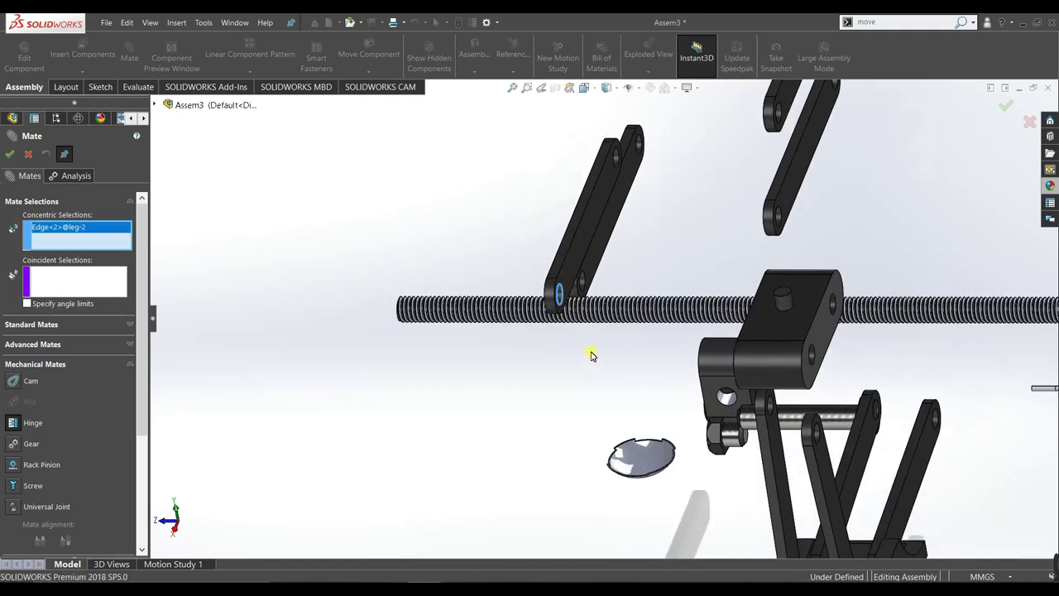
pyautogui.scroll(2, 616, 347)
pyautogui.scroll(2, 638, 360)
pyautogui.scroll(-5, 856, 352)
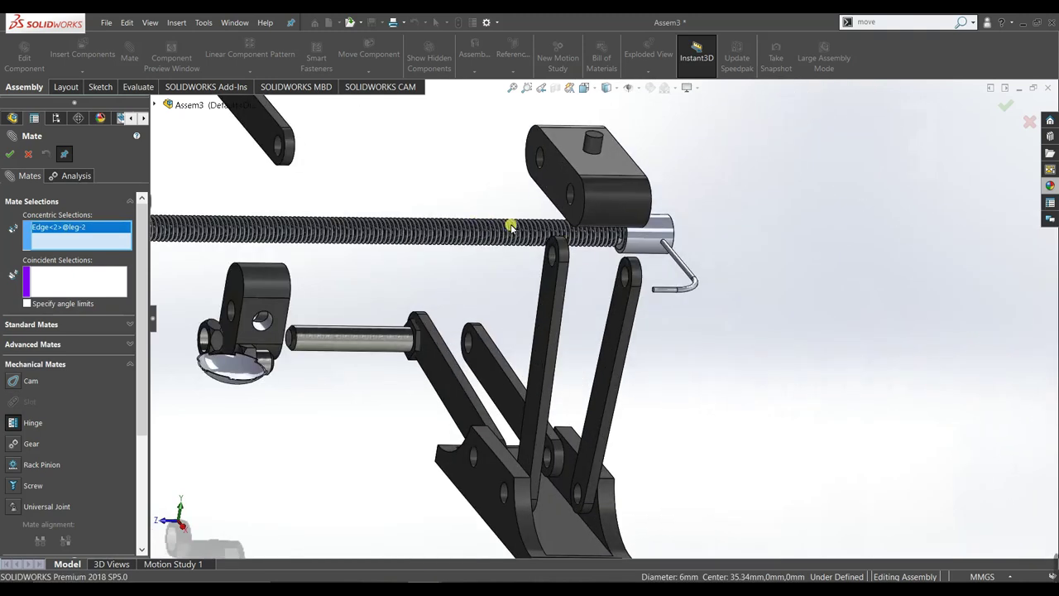
pyautogui.scroll(-3, 548, 269)
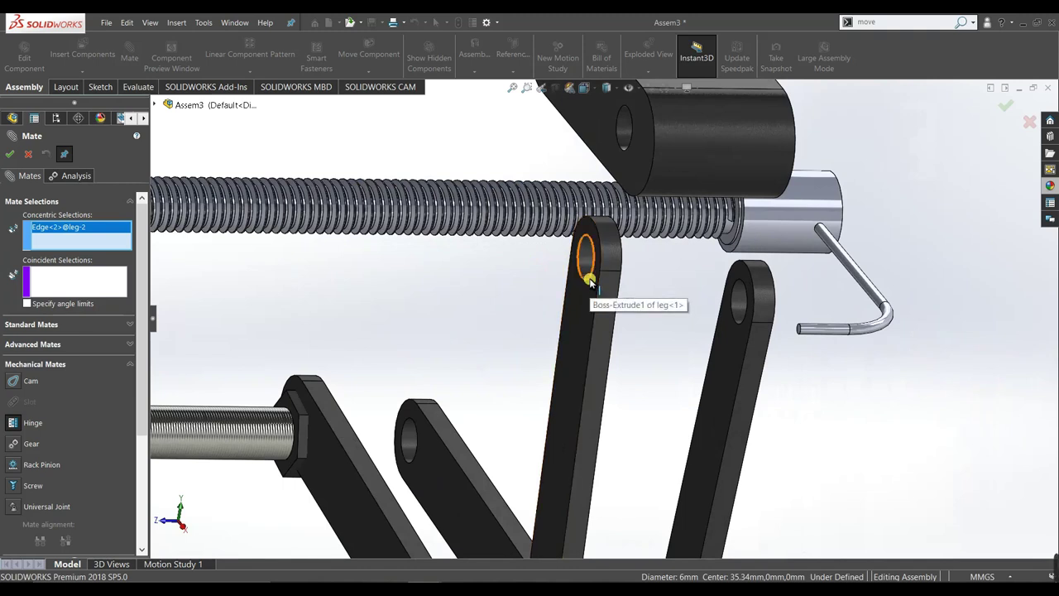
pyautogui.click(587, 283)
pyautogui.click(584, 318)
pyautogui.scroll(3, 531, 333)
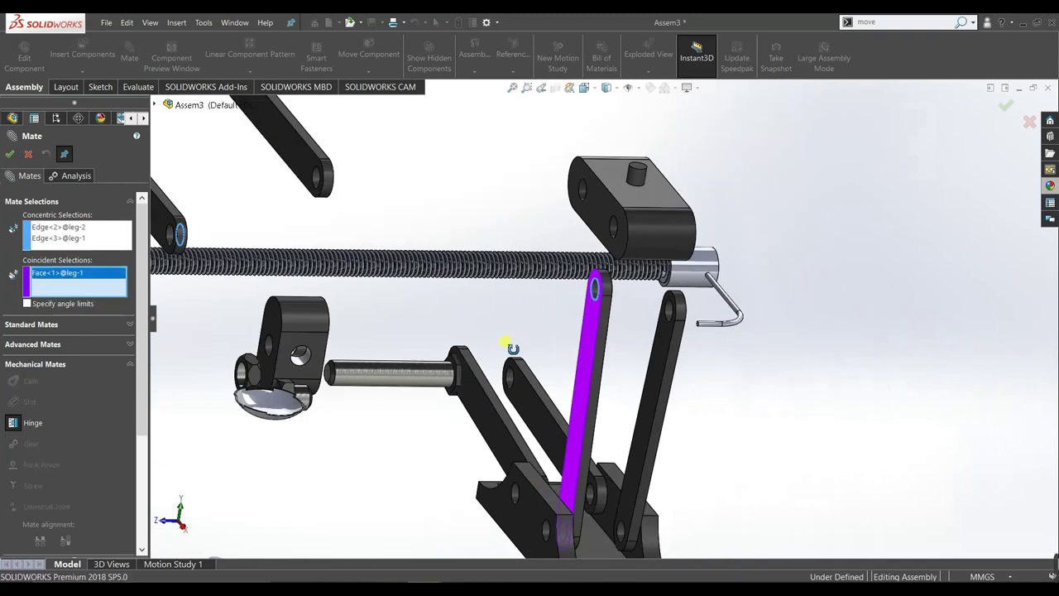
pyautogui.click(387, 296)
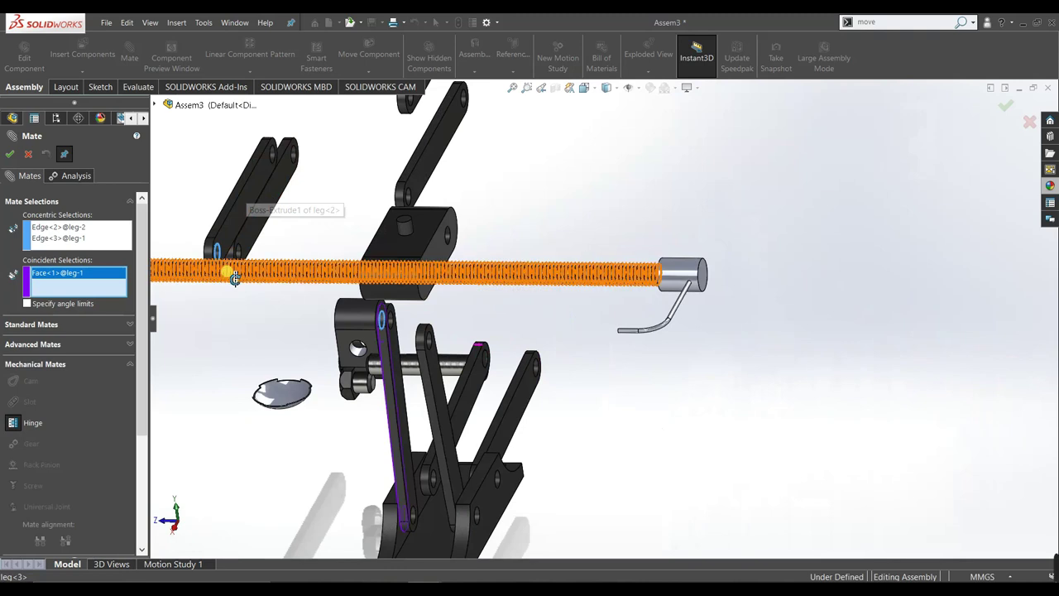
pyautogui.click(381, 293)
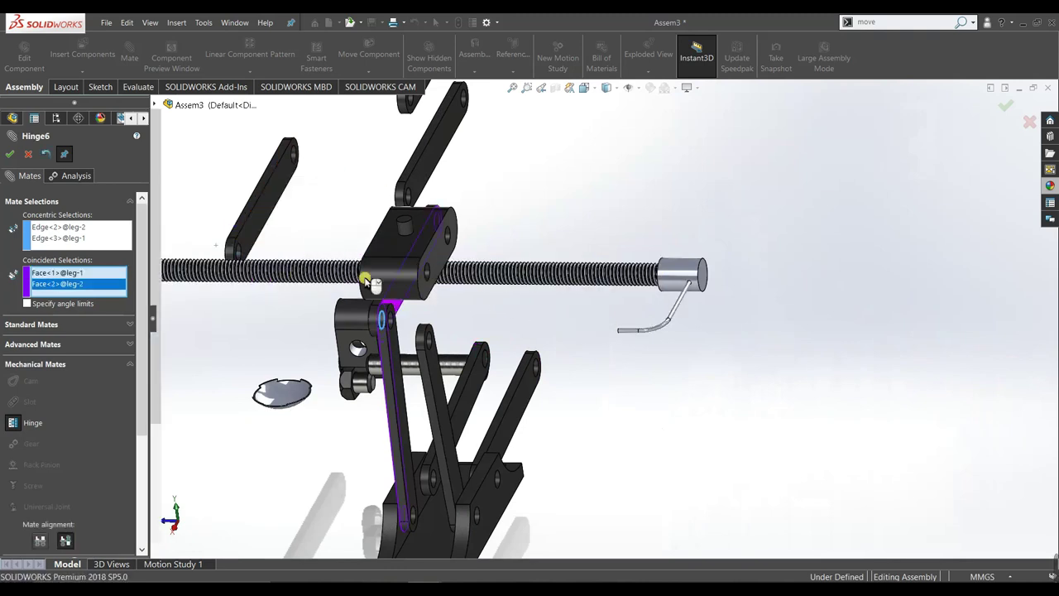
pyautogui.click(9, 154)
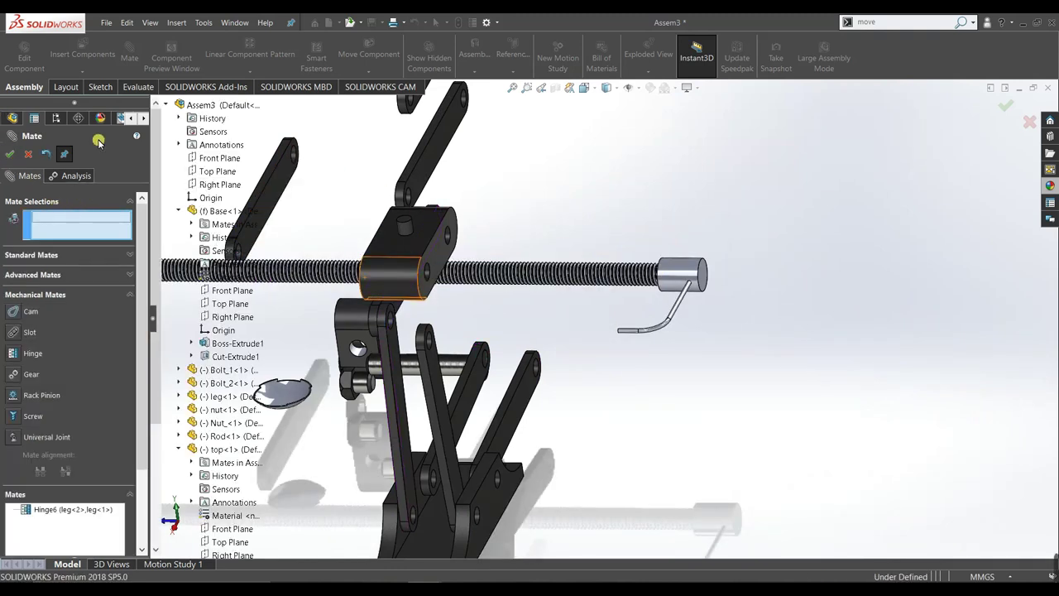
# Hinge leg<5> to leg<4> by their hole edges and faces with flipped alignment as Hinge7
pyautogui.click(169, 108)
pyautogui.moveTo(579, 386)
pyautogui.mouseDown(button='middle')
pyautogui.moveTo(678, 365)
pyautogui.moveTo(574, 359)
pyautogui.mouseUp(button='middle')
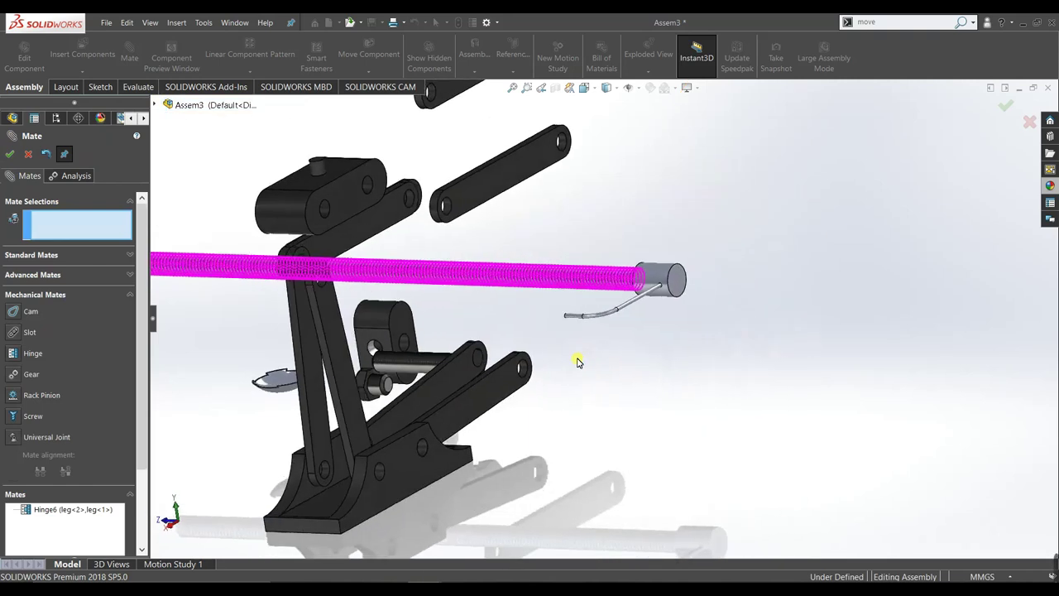
pyautogui.scroll(-5, 447, 237)
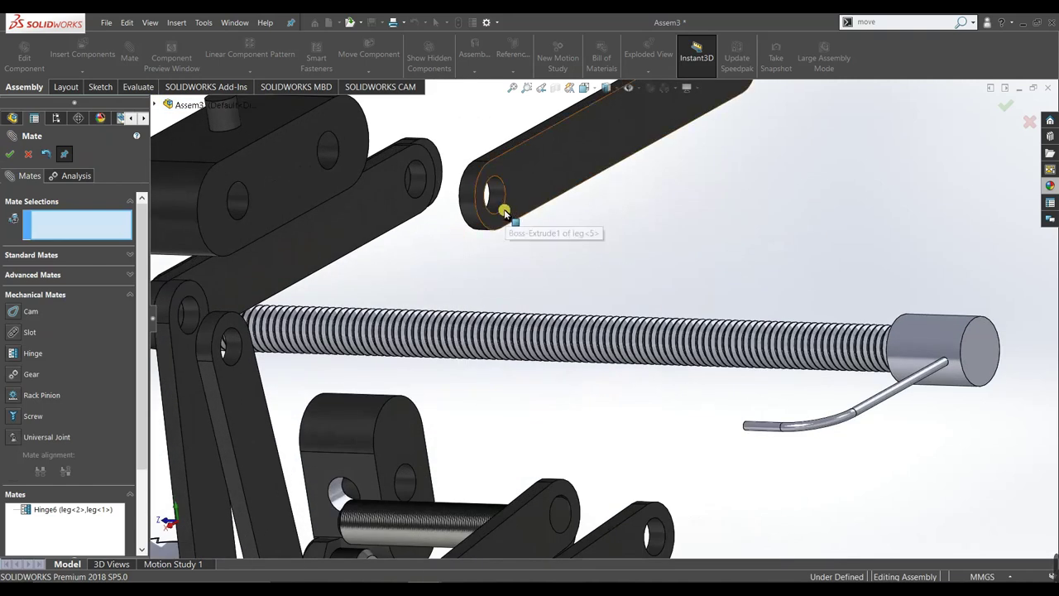
pyautogui.click(16, 359)
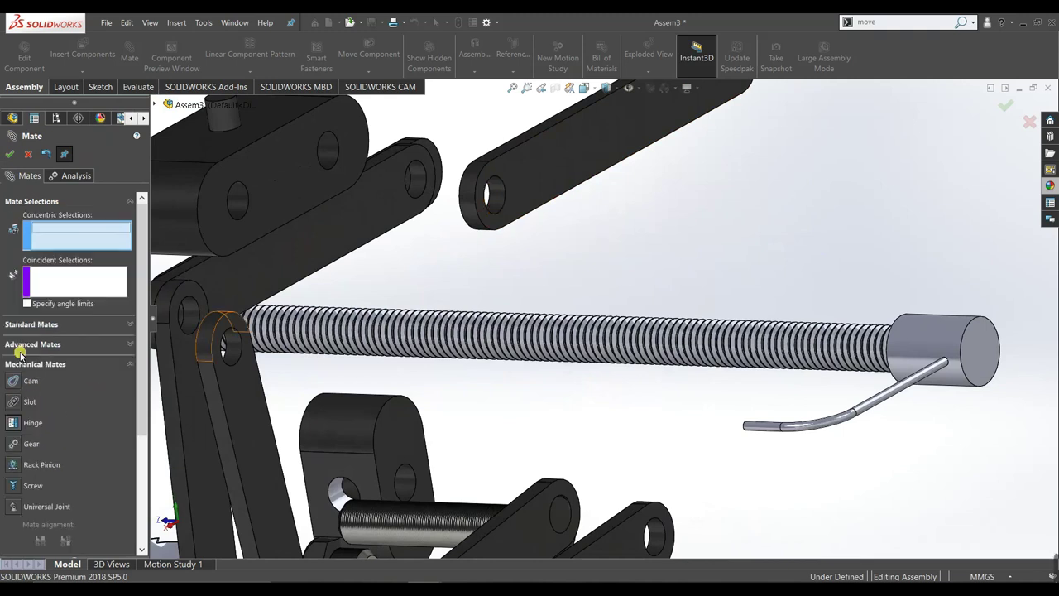
pyautogui.click(234, 366)
pyautogui.click(491, 215)
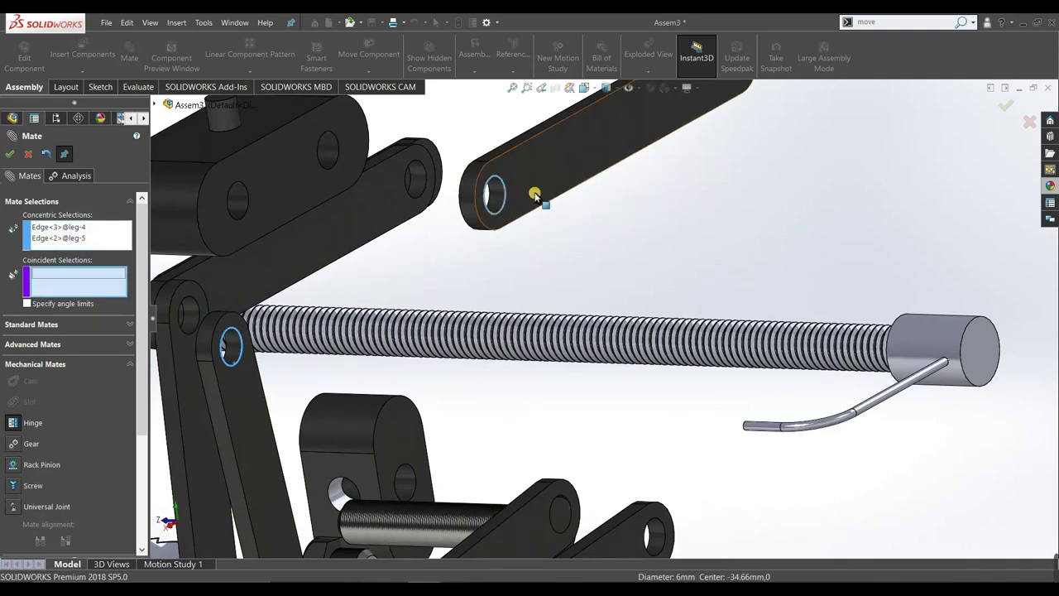
pyautogui.click(538, 195)
pyautogui.click(255, 402)
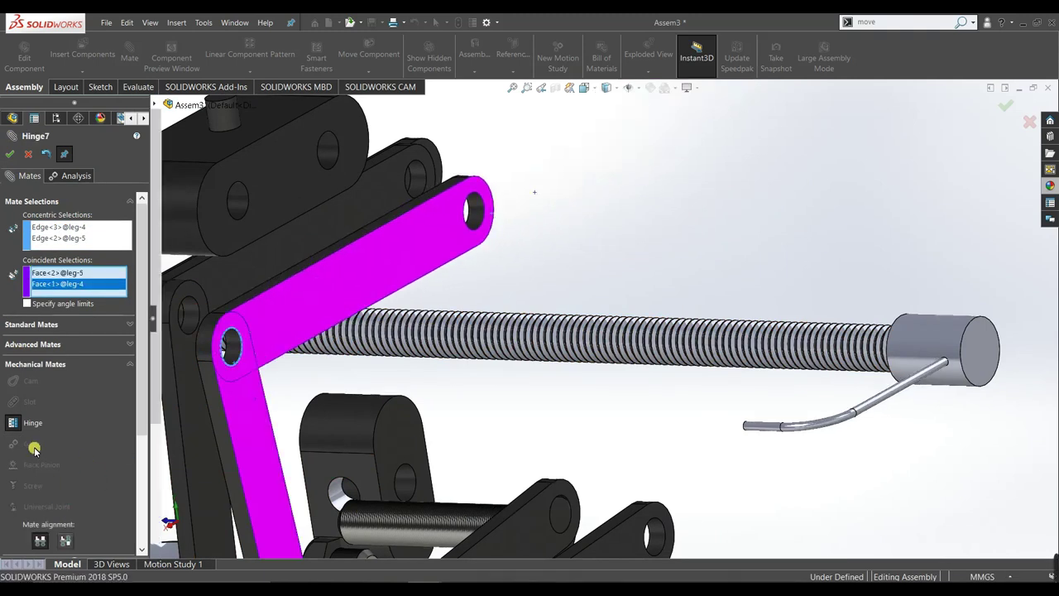
pyautogui.click(66, 540)
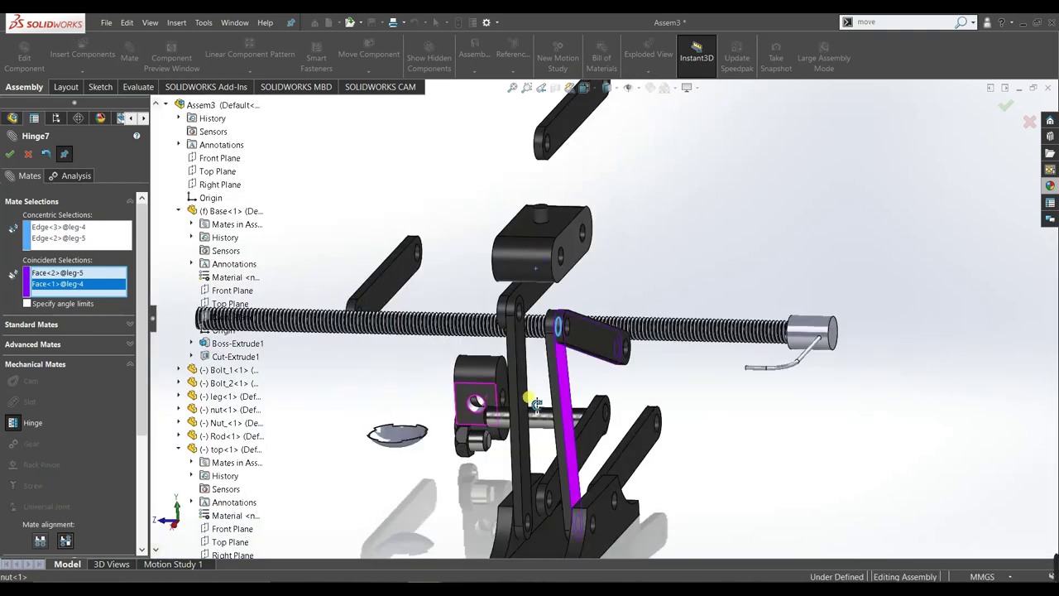
pyautogui.moveTo(486, 400); pyautogui.dragTo(728, 348, button='middle')
pyautogui.scroll(-3, 749, 364)
pyautogui.scroll(-2, 748, 364)
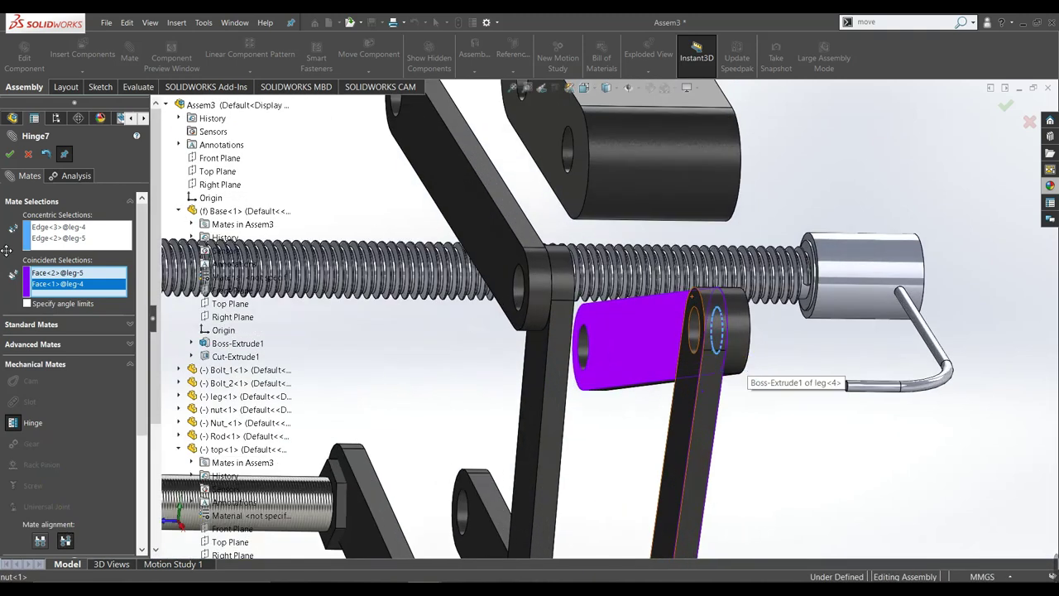
pyautogui.click(9, 156)
# Select the matching hole edges on top link leg-7 and link leg-2
pyautogui.scroll(3, 744, 229)
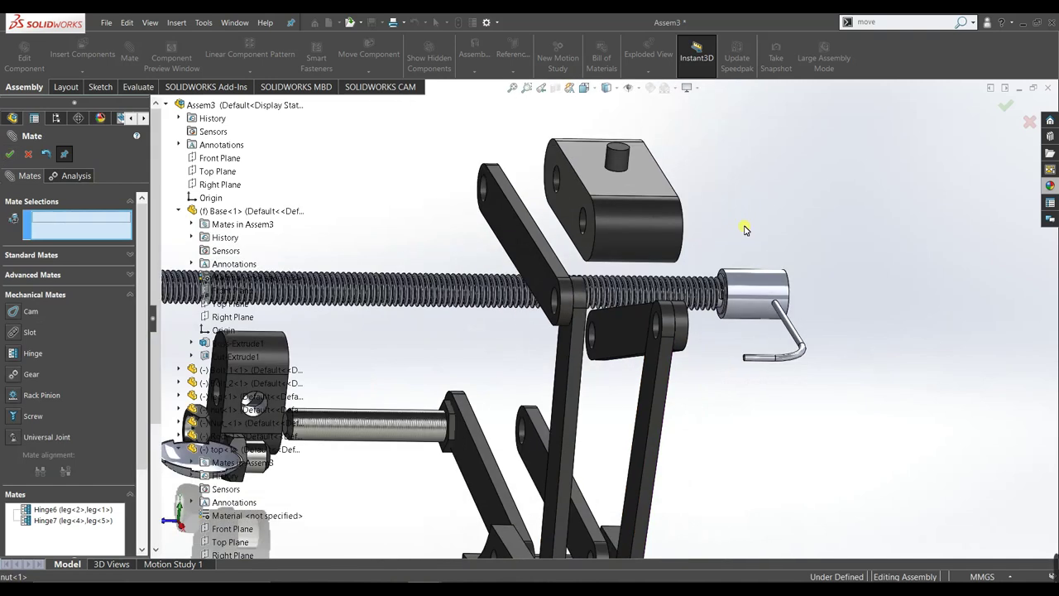
pyautogui.scroll(-4, 771, 238)
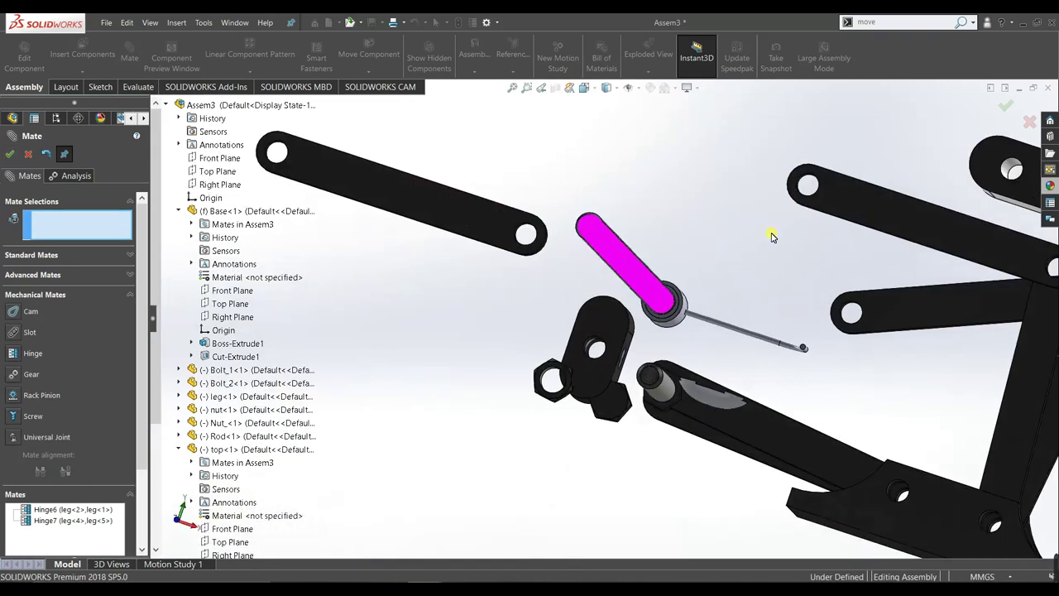
pyautogui.click(164, 106)
pyautogui.scroll(3, 745, 252)
pyautogui.scroll(-2, 679, 273)
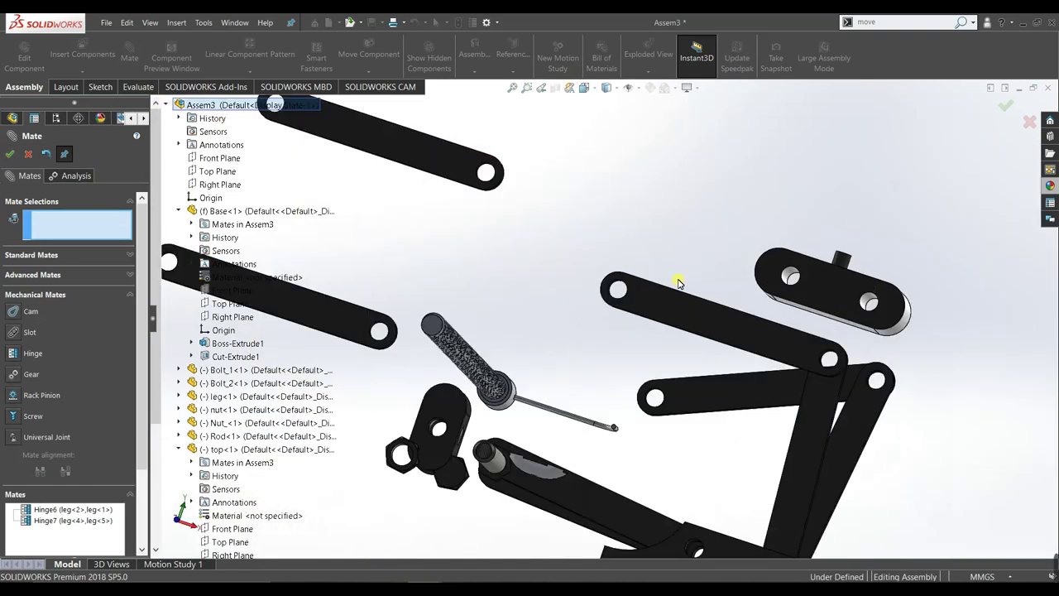
pyautogui.scroll(-2, 676, 282)
pyautogui.scroll(1, 465, 326)
pyautogui.scroll(2, 497, 319)
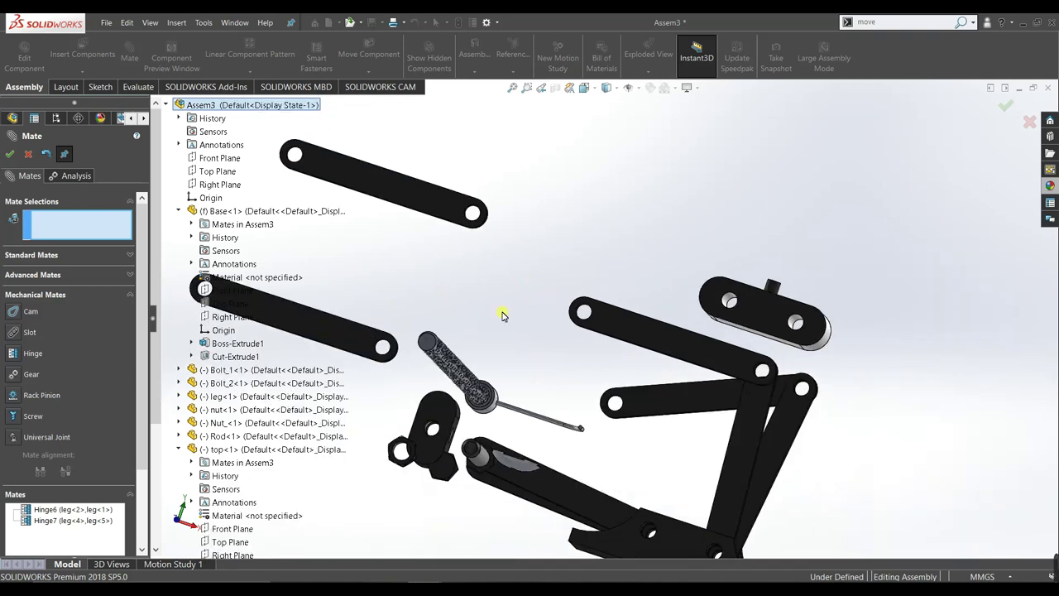
pyautogui.click(476, 221)
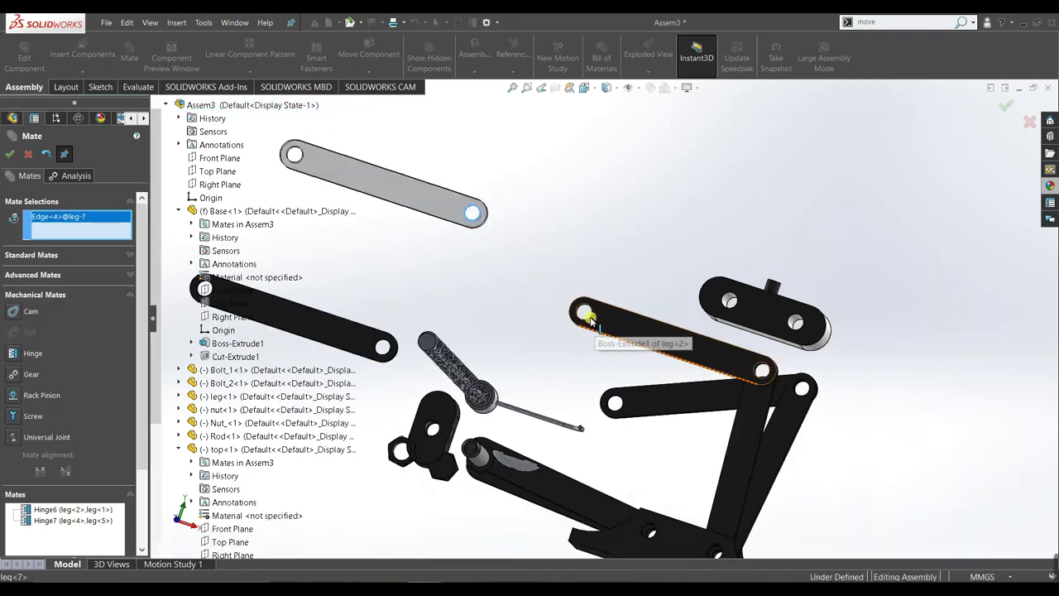
pyautogui.click(586, 315)
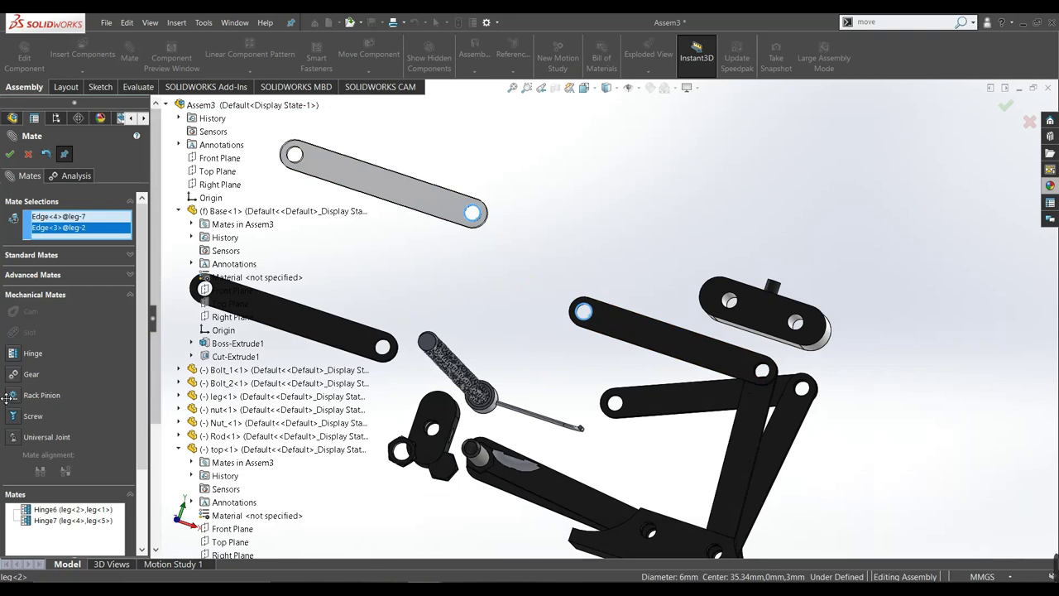
# Make it a Hinge using leg-2 and leg-7 faces, flip alignment, and accept Hinge8
pyautogui.click(14, 352)
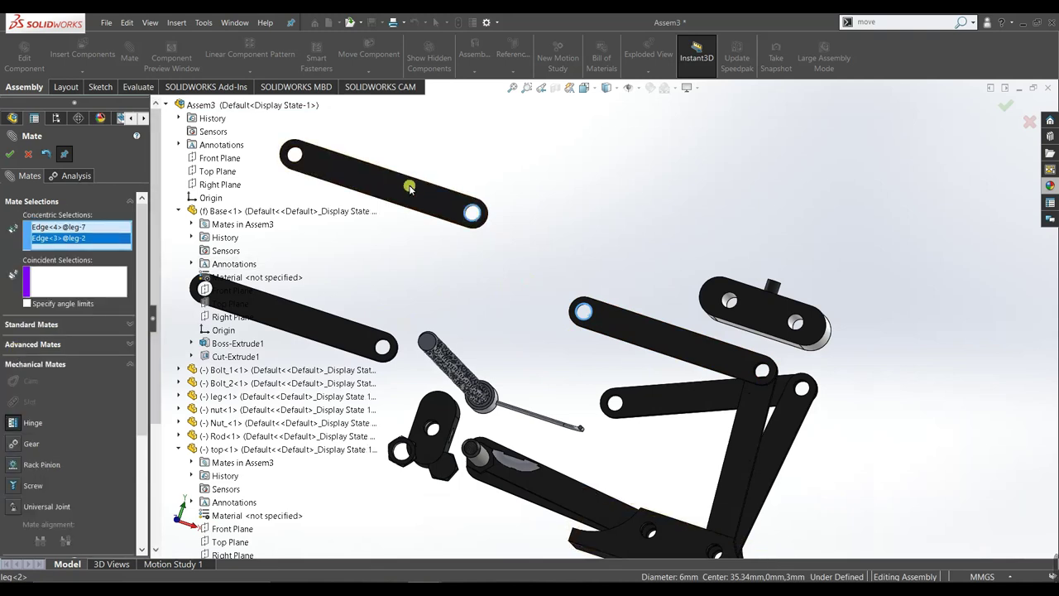
pyautogui.click(628, 328)
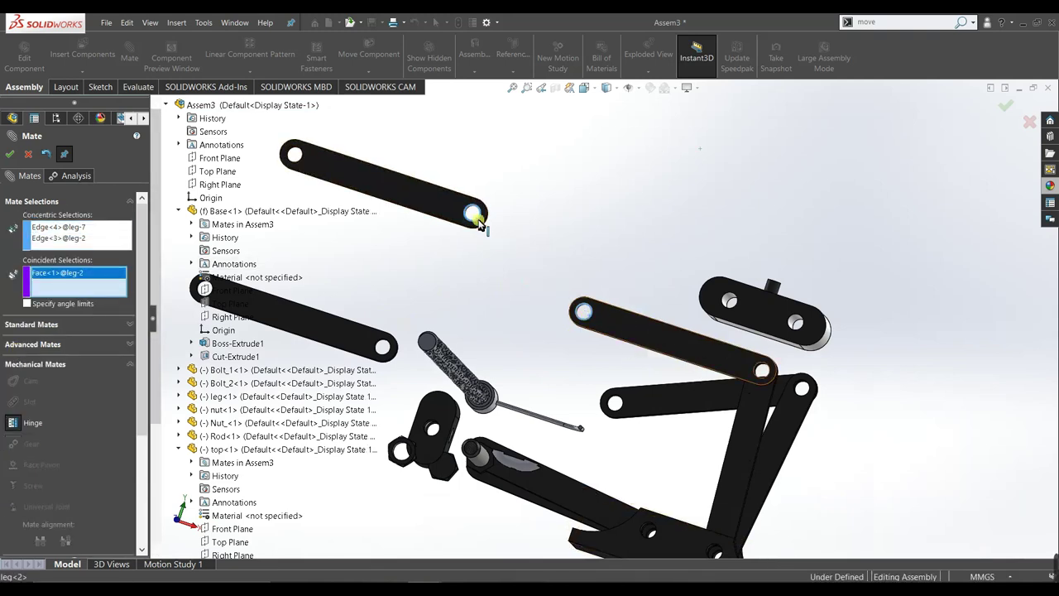
pyautogui.click(616, 330)
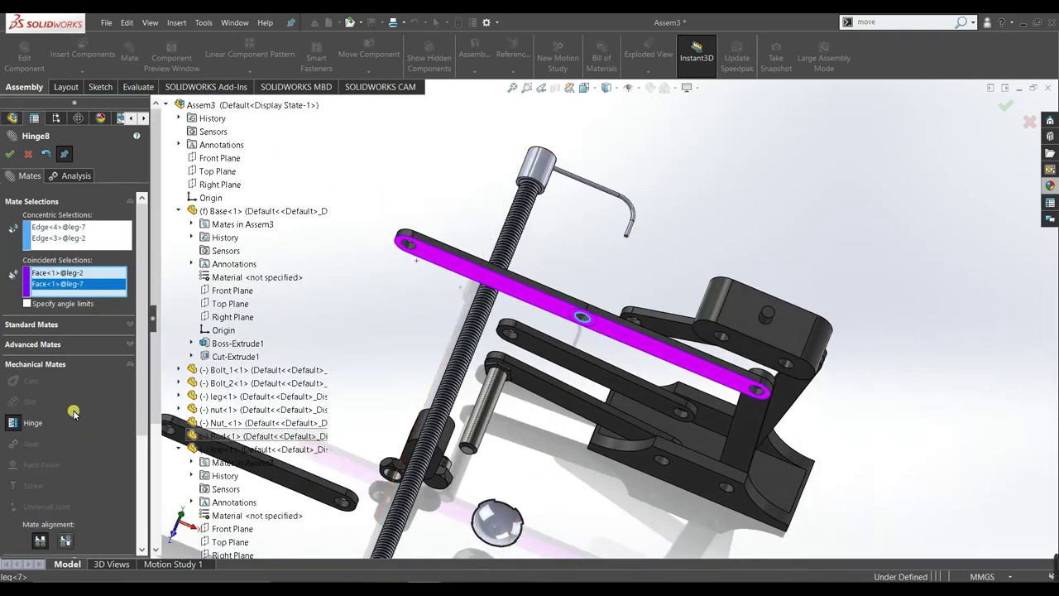
pyautogui.click(65, 541)
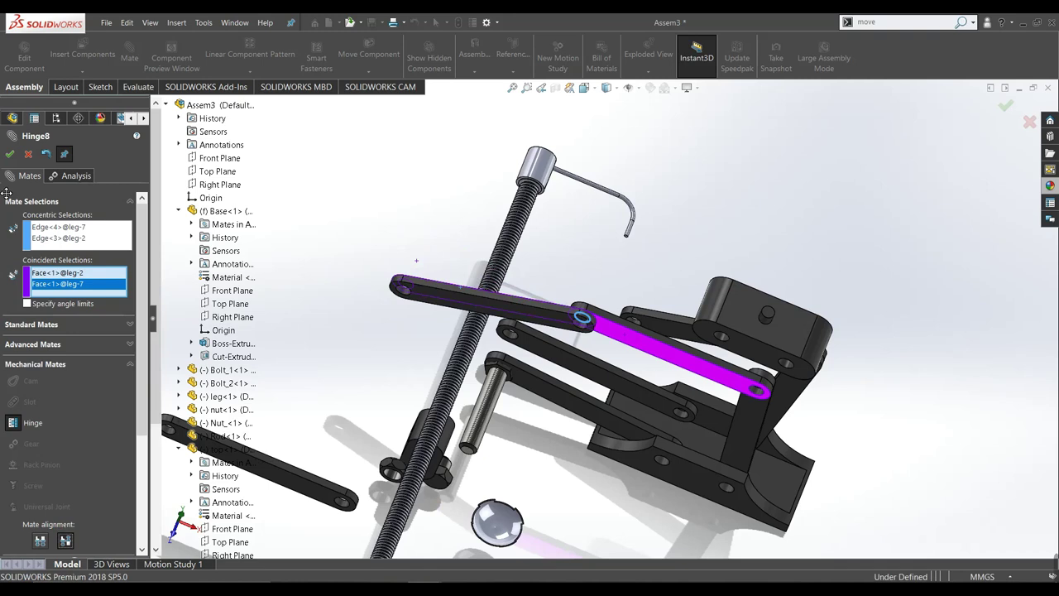
pyautogui.press('Return')
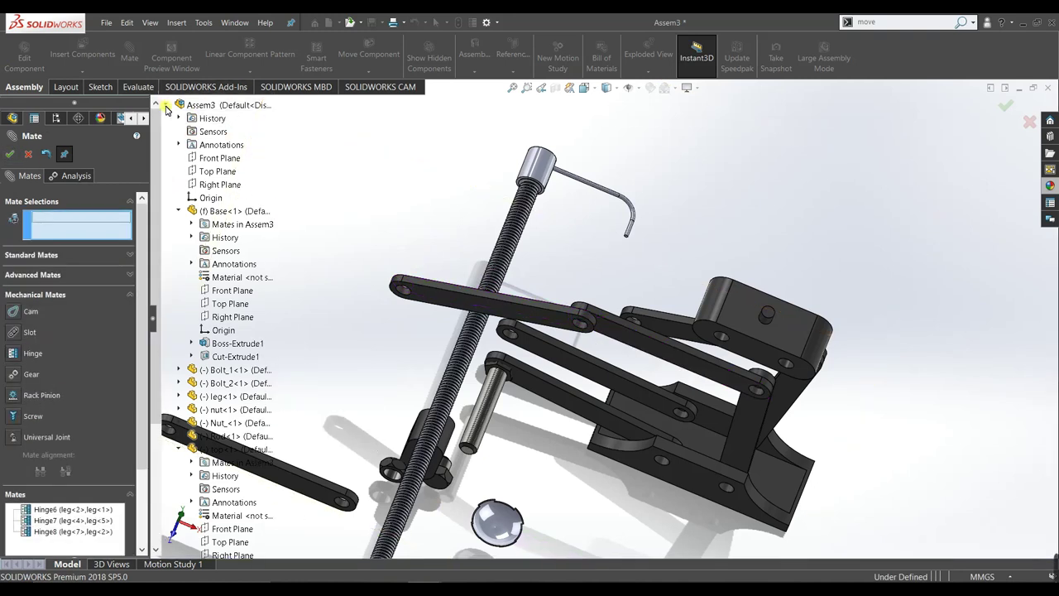
# Hinge leg-8 to leg-5 by hole edges and faces with flipped alignment as Hinge9
pyautogui.scroll(2, 527, 306)
pyautogui.hotkey('ctrl', '2')
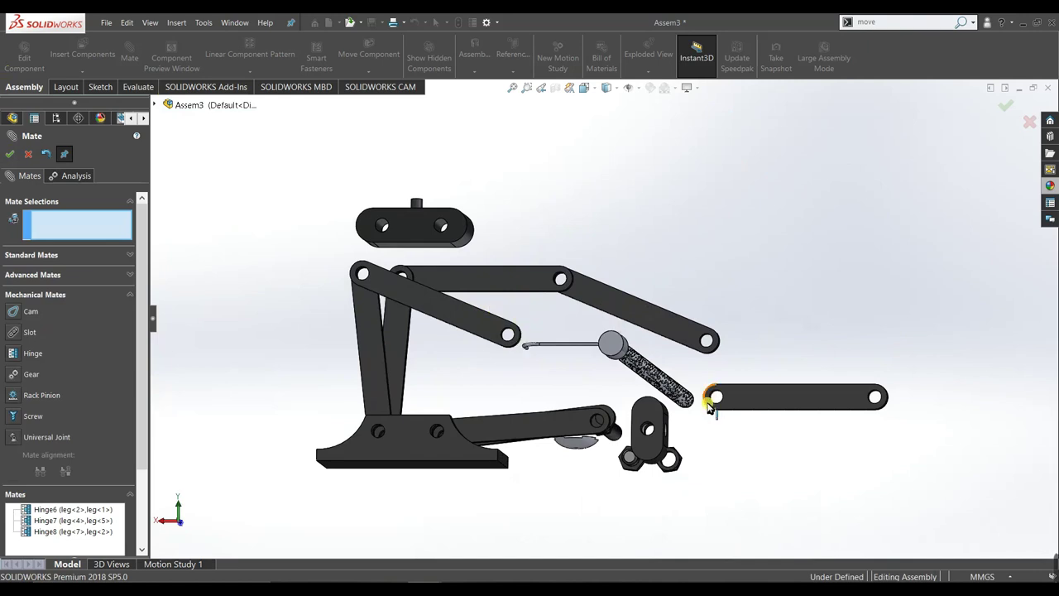
pyautogui.click(14, 356)
pyautogui.scroll(-4, 521, 345)
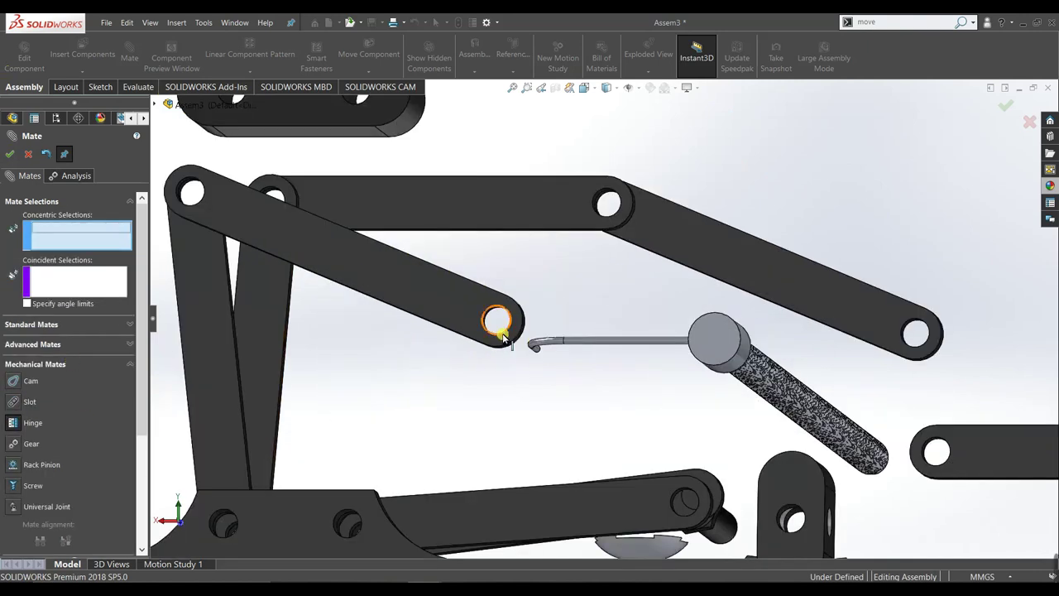
pyautogui.click(500, 331)
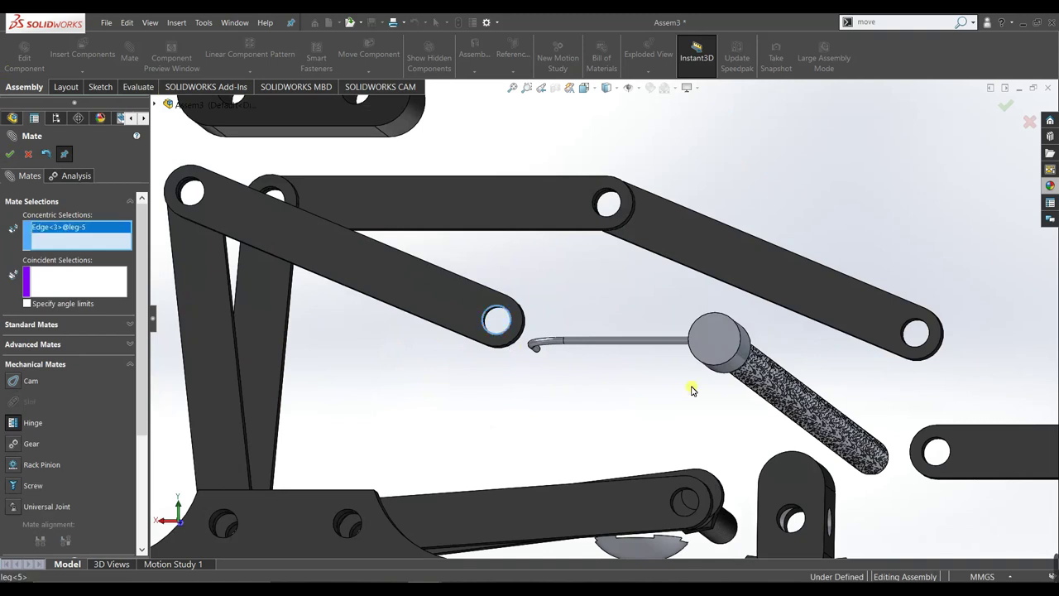
pyautogui.click(948, 463)
pyautogui.click(987, 461)
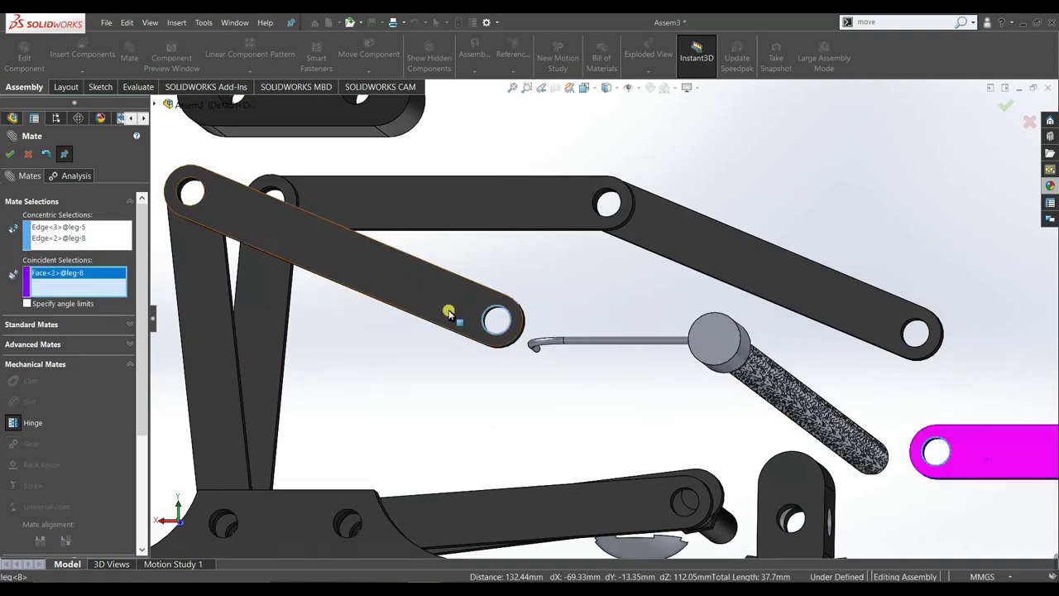
pyautogui.click(447, 307)
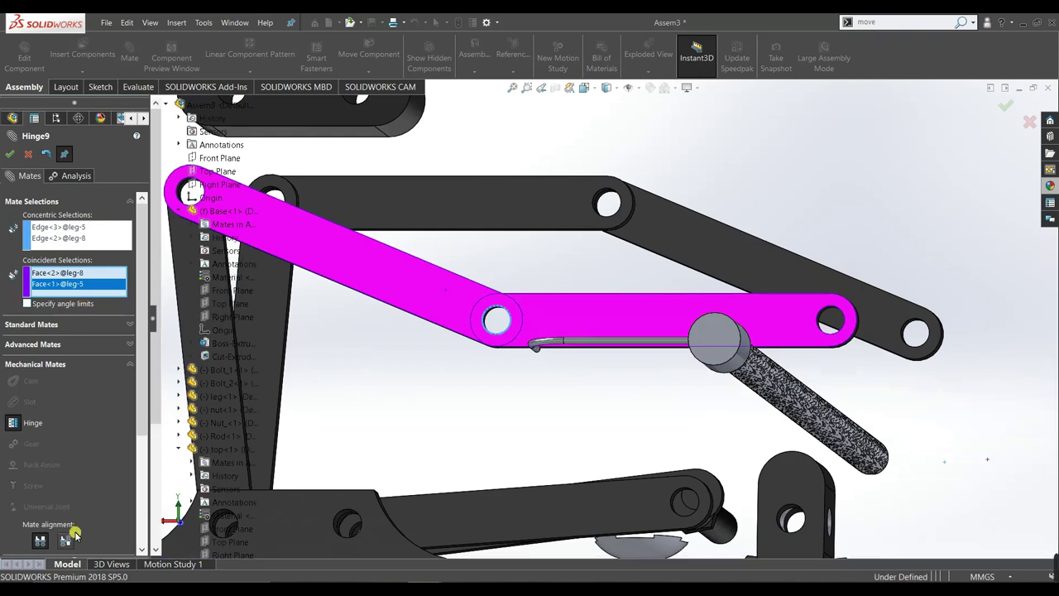
pyautogui.click(65, 540)
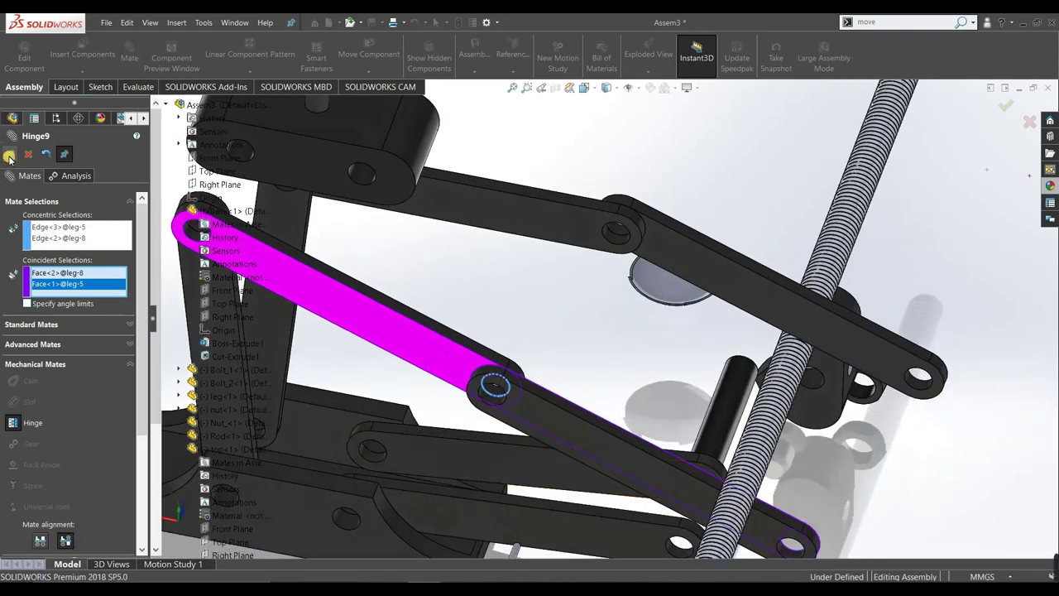
pyautogui.click(9, 155)
# Close the Mate tool and return to a front view of the assembly
pyautogui.click(9, 156)
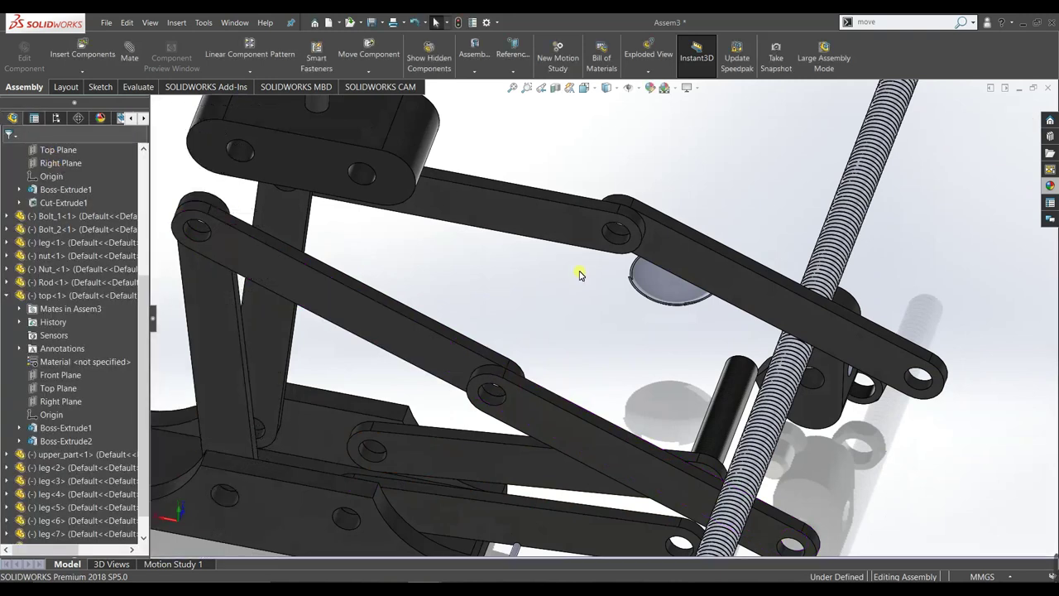
pyautogui.hotkey('ctrl', '2')
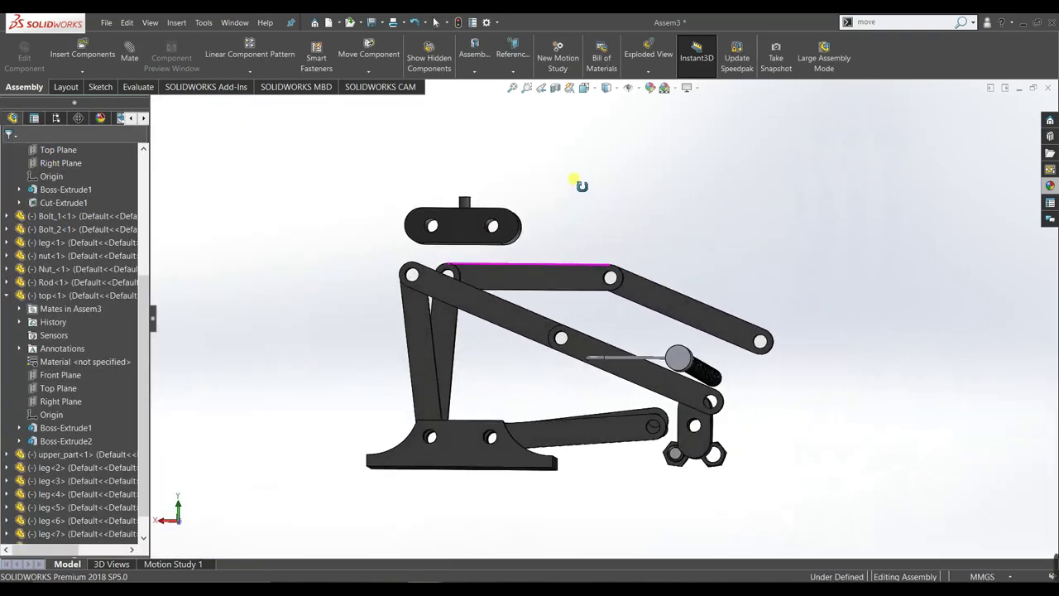
pyautogui.moveTo(585, 184)
pyautogui.mouseDown(button='middle')
pyautogui.moveTo(610, 218)
pyautogui.moveTo(601, 197)
pyautogui.mouseUp(button='middle')
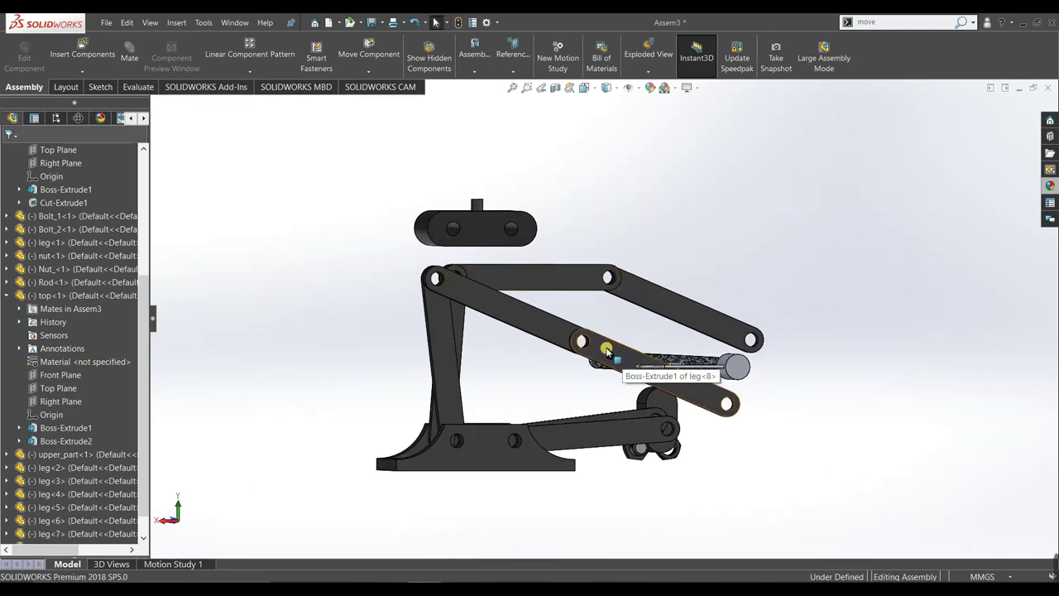
# Delete the Hinge8 and Hinge9 mates from the Mates folder
pyautogui.moveTo(145, 352); pyautogui.dragTo(146, 432)
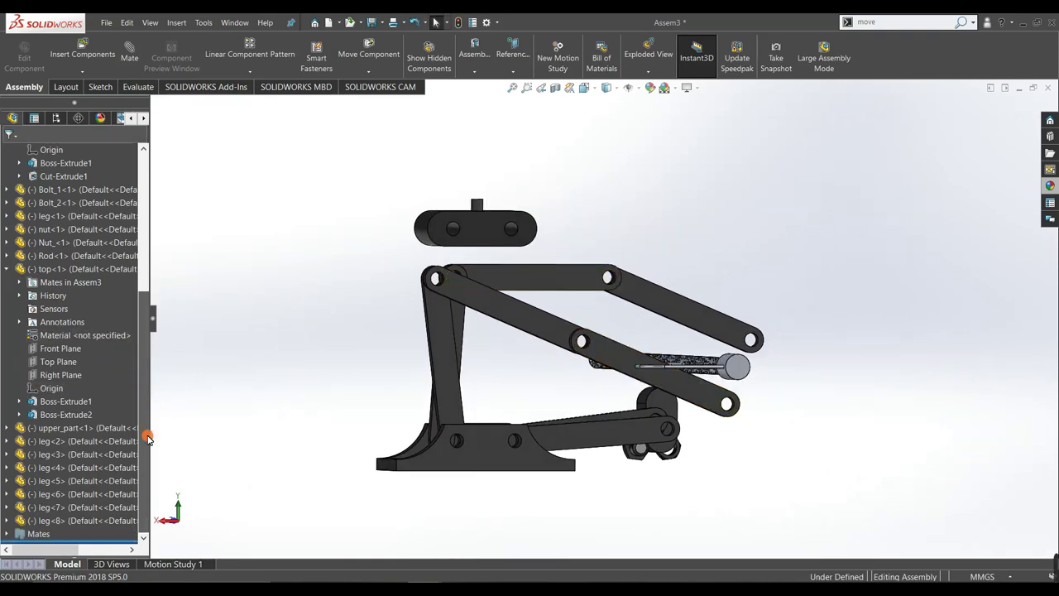
pyautogui.click(7, 535)
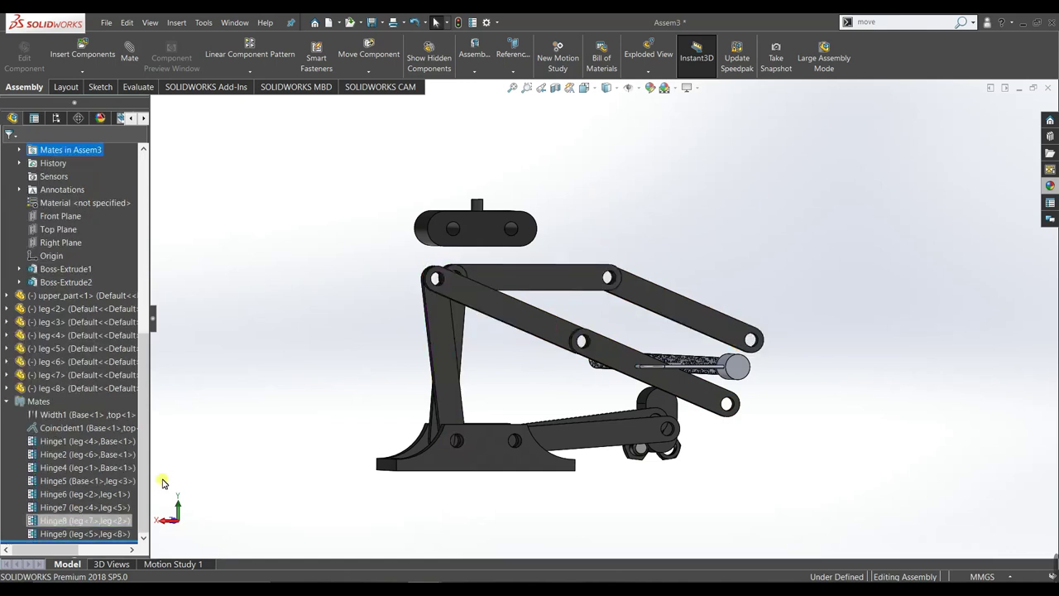
pyautogui.click(75, 533)
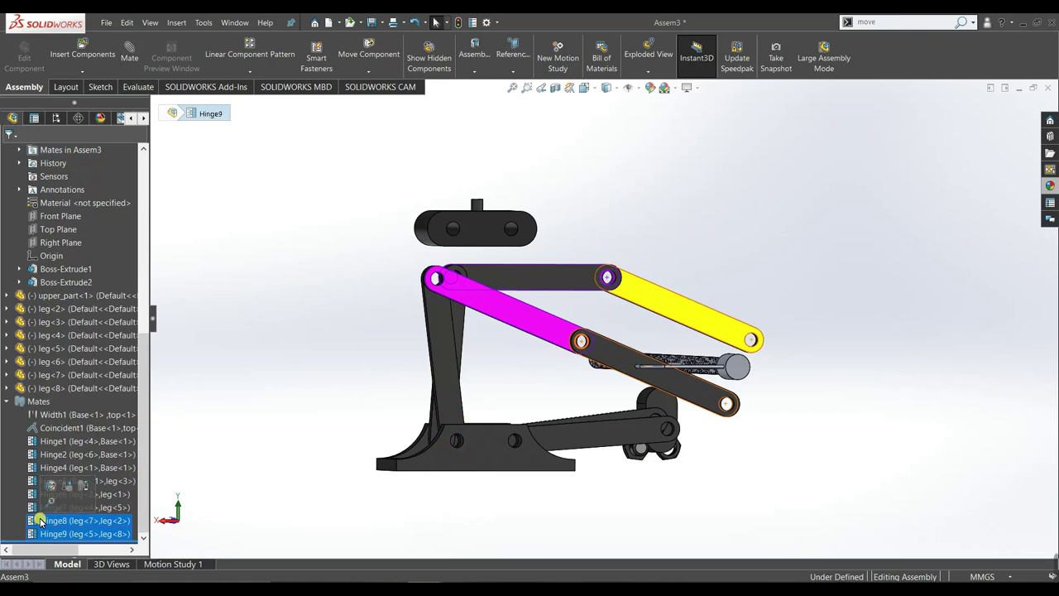
pyautogui.rightClick(40, 520)
pyautogui.click(55, 458)
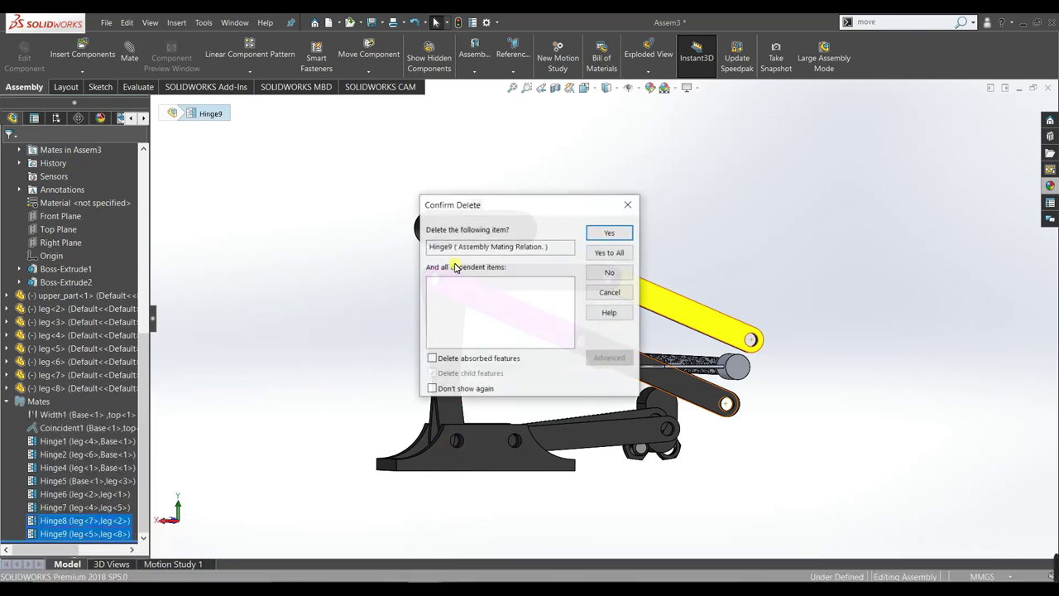
pyautogui.click(627, 231)
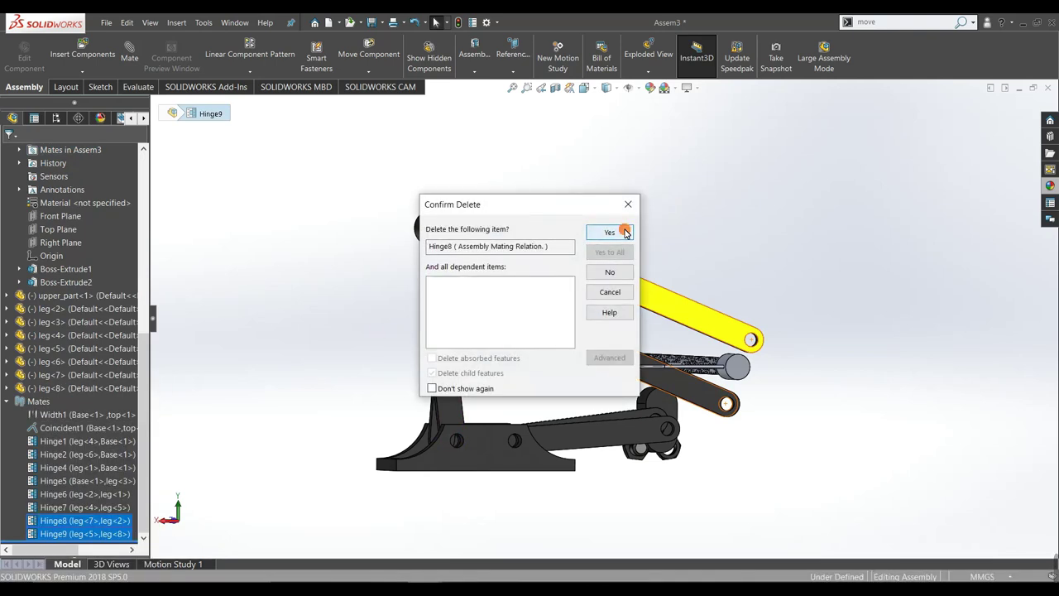
pyautogui.click(610, 231)
# Drag leg-8, leg-5 and leg-2 apart into new open positions
pyautogui.moveTo(618, 356); pyautogui.dragTo(713, 241)
pyautogui.press('Escape')
pyautogui.moveTo(583, 339)
pyautogui.mouseDown()
pyautogui.moveTo(532, 300)
pyautogui.moveTo(373, 253)
pyautogui.moveTo(413, 259)
pyautogui.mouseUp()
pyautogui.moveTo(494, 283)
pyautogui.mouseDown()
pyautogui.moveTo(390, 289)
pyautogui.moveTo(307, 319)
pyautogui.moveTo(283, 343)
pyautogui.moveTo(325, 436)
pyautogui.mouseUp()
pyautogui.press('Escape')
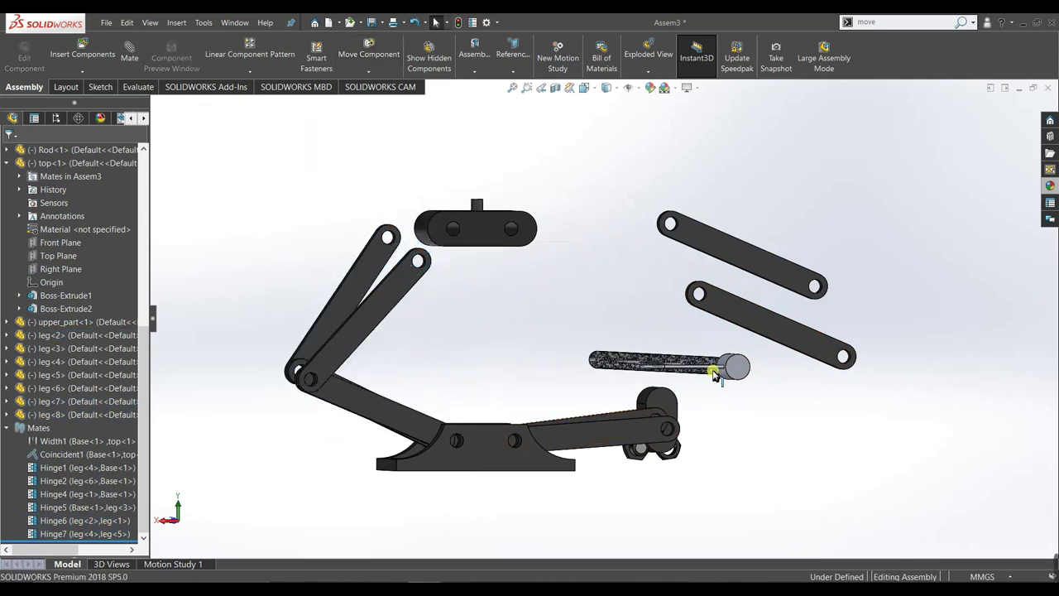
pyautogui.scroll(-2, 705, 401)
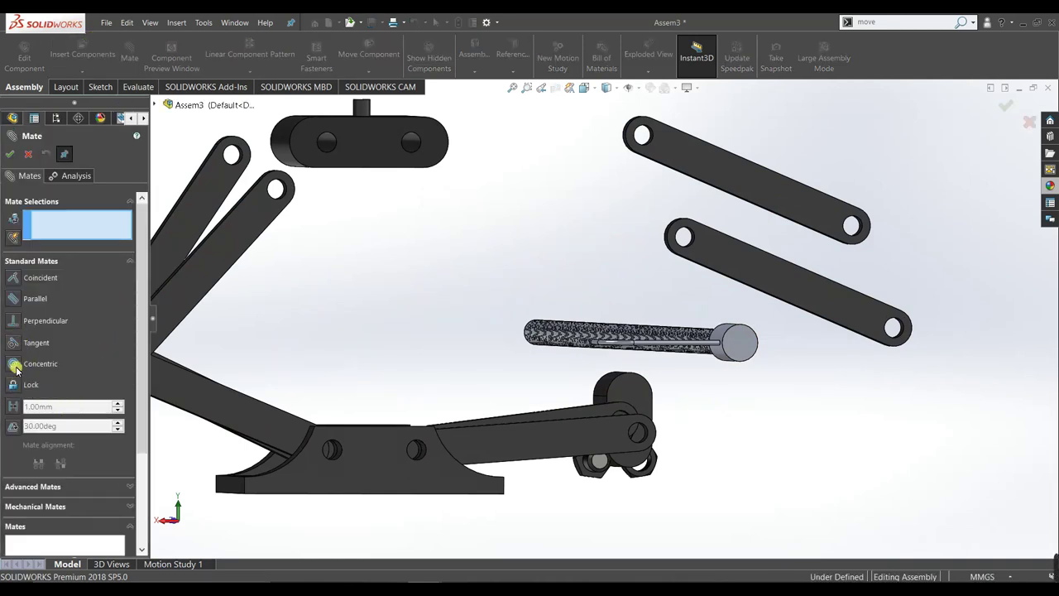
# Hinge leg-8 to leg-6's end hole with flipped alignment, creating Hinge10
pyautogui.click(22, 506)
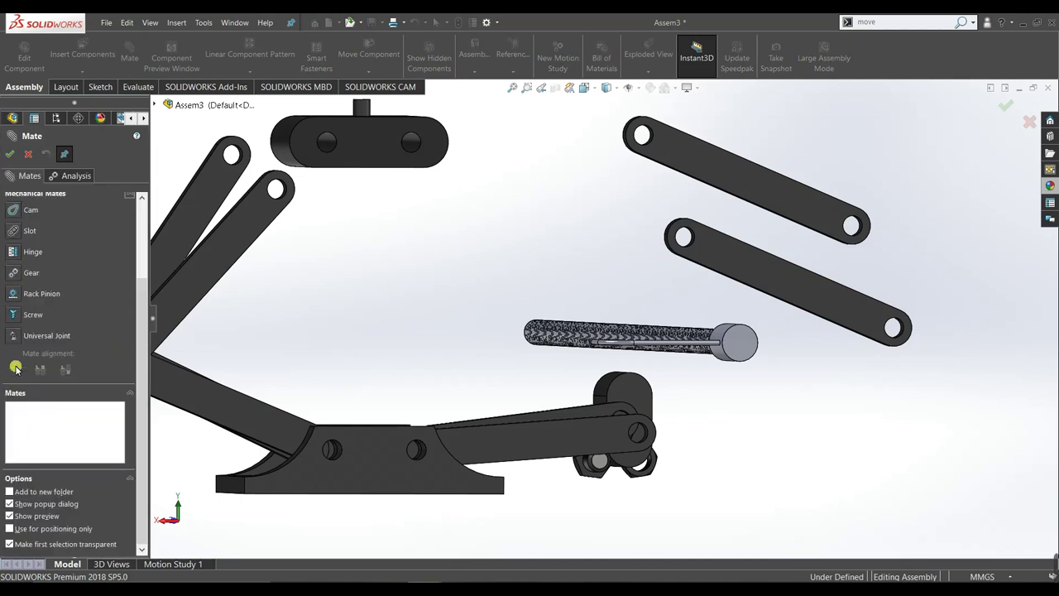
pyautogui.click(23, 252)
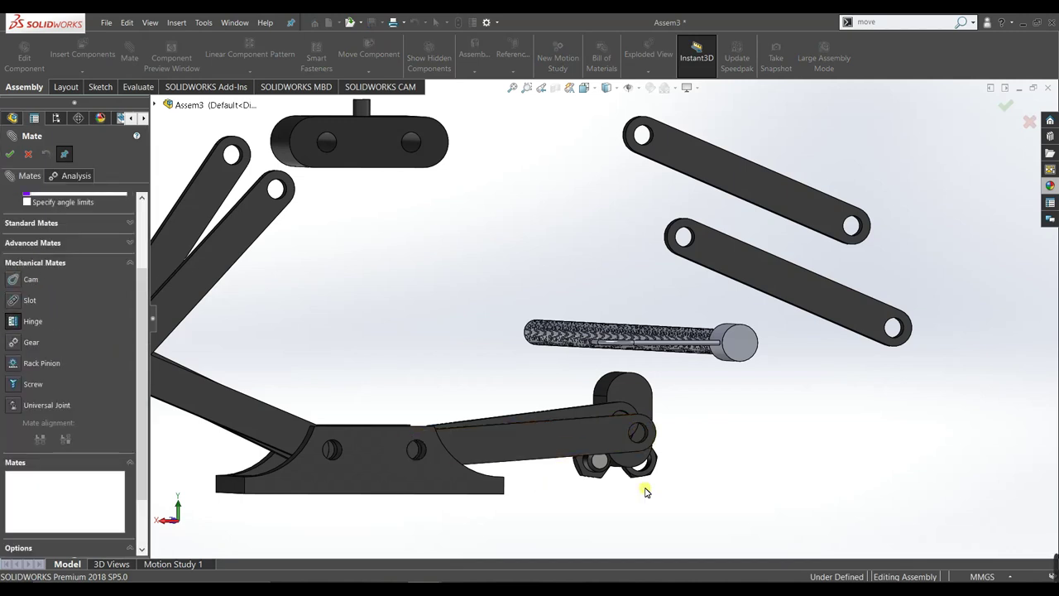
pyautogui.click(637, 438)
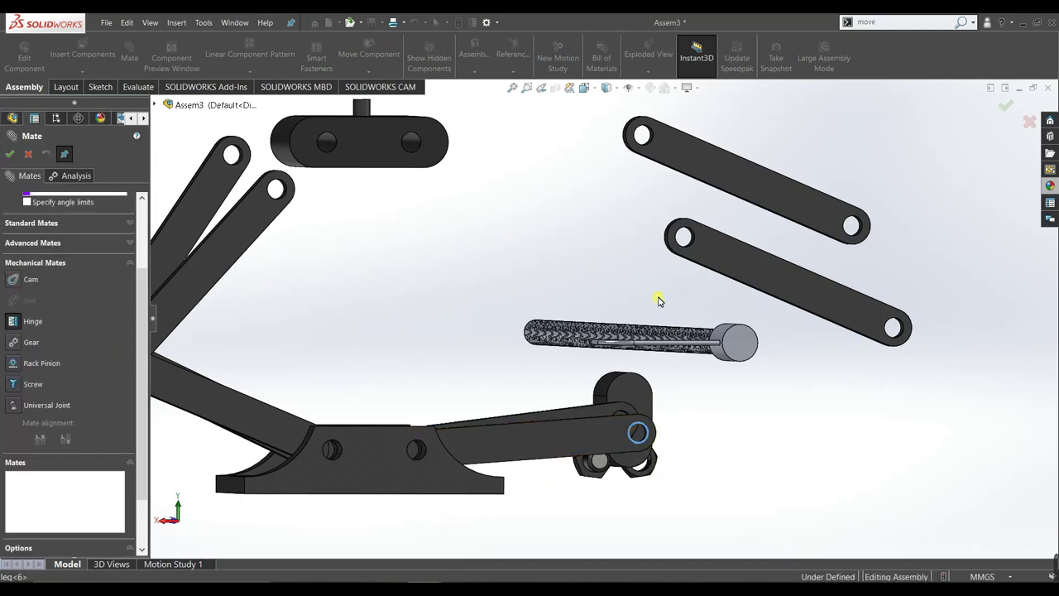
pyautogui.click(683, 240)
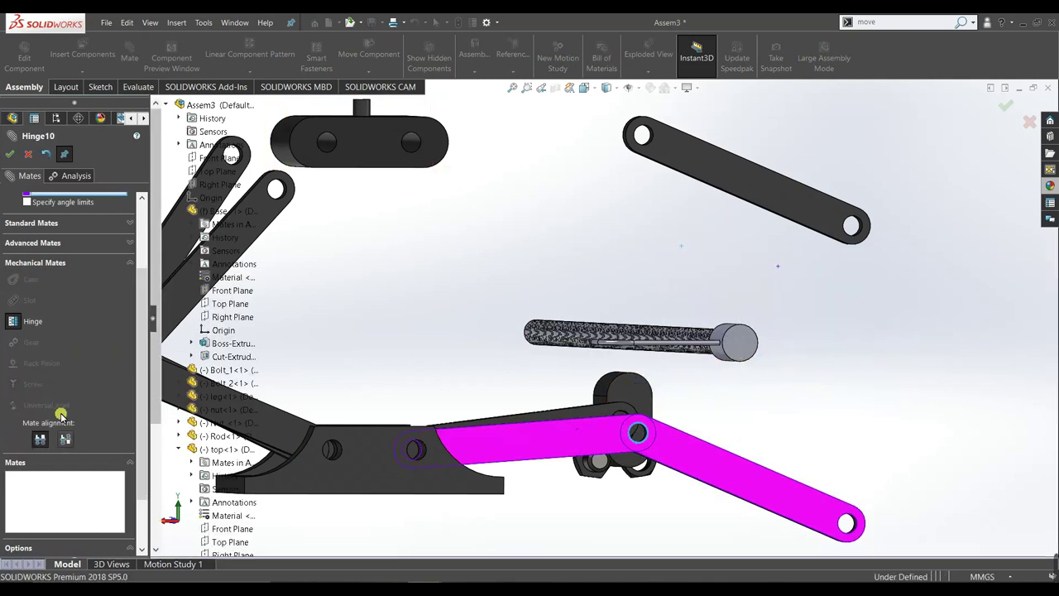
pyautogui.click(67, 440)
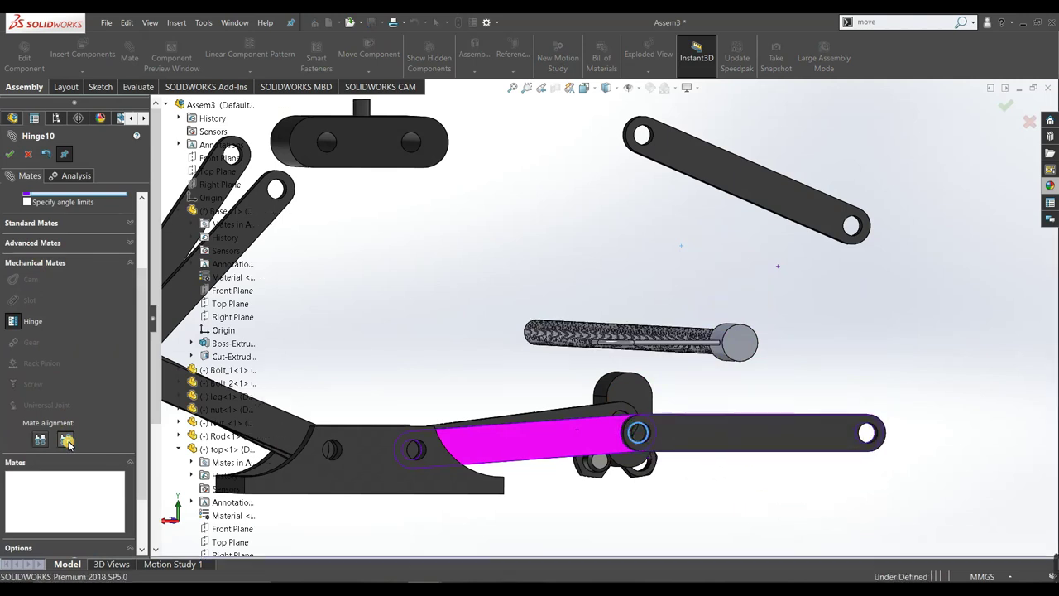
pyautogui.click(10, 152)
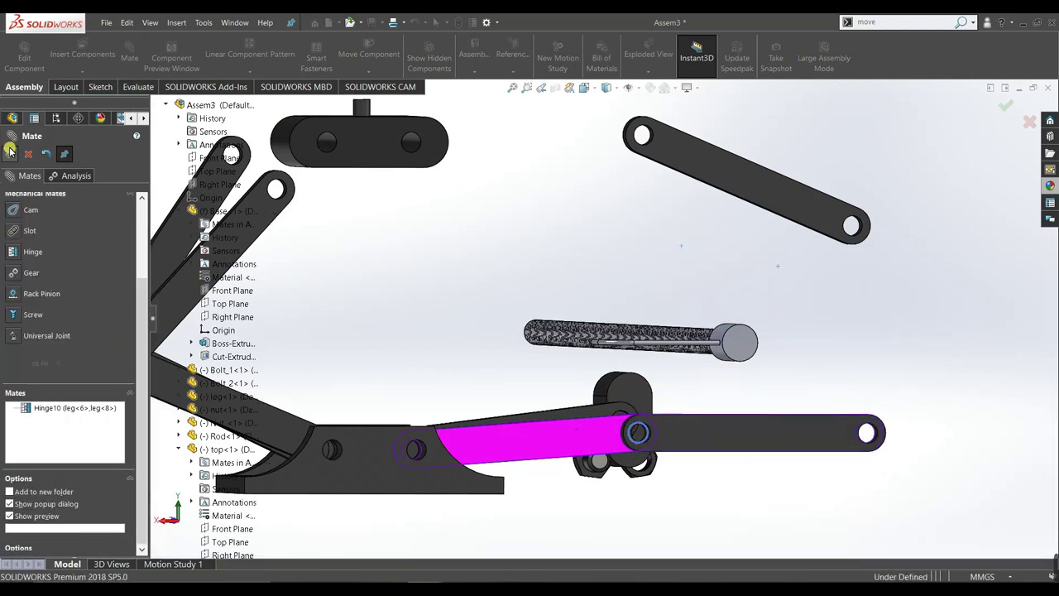
pyautogui.scroll(3, 866, 414)
# Swing the leg link upward and clear the previously picked mate selections
pyautogui.moveTo(797, 427)
pyautogui.mouseDown(button='middle')
pyautogui.moveTo(1001, 441)
pyautogui.moveTo(546, 381)
pyautogui.mouseUp(button='middle')
pyautogui.scroll(-2, 546, 381)
pyautogui.scroll(-3, 562, 372)
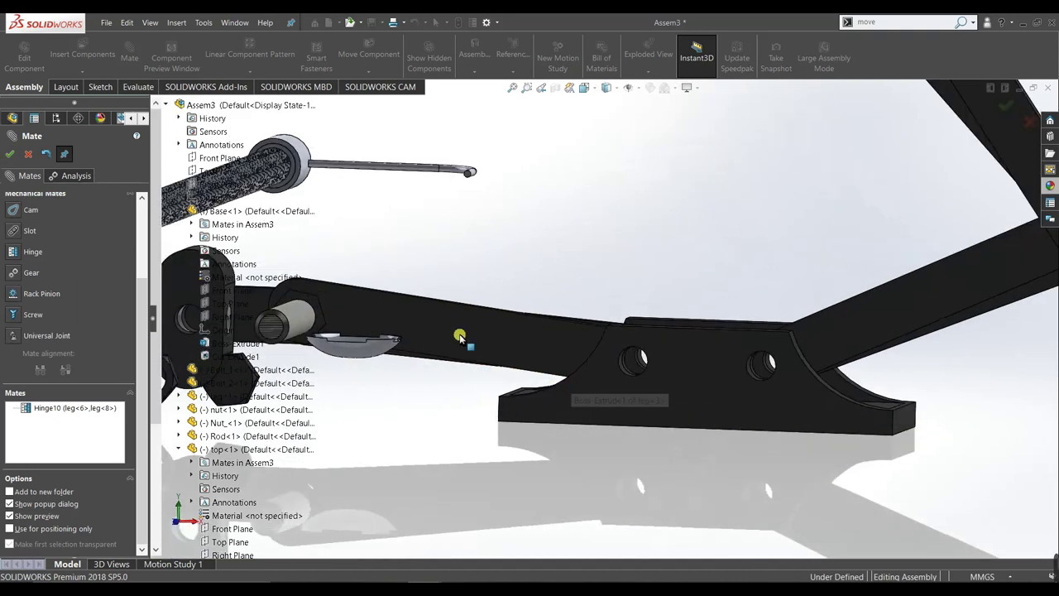
pyautogui.scroll(2, 521, 339)
pyautogui.scroll(-2, 536, 335)
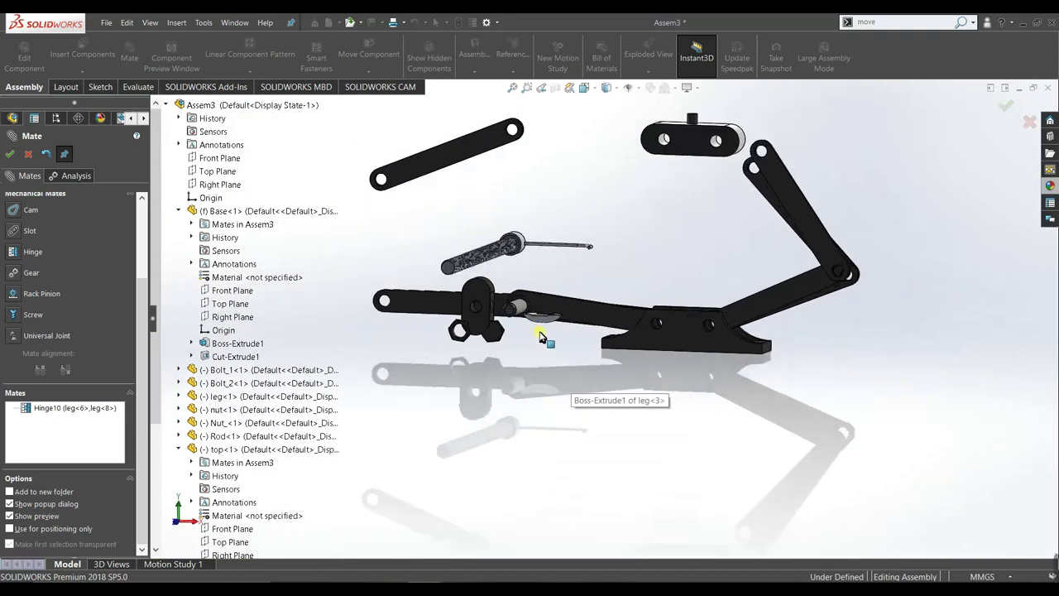
pyautogui.moveTo(559, 308); pyautogui.dragTo(616, 329)
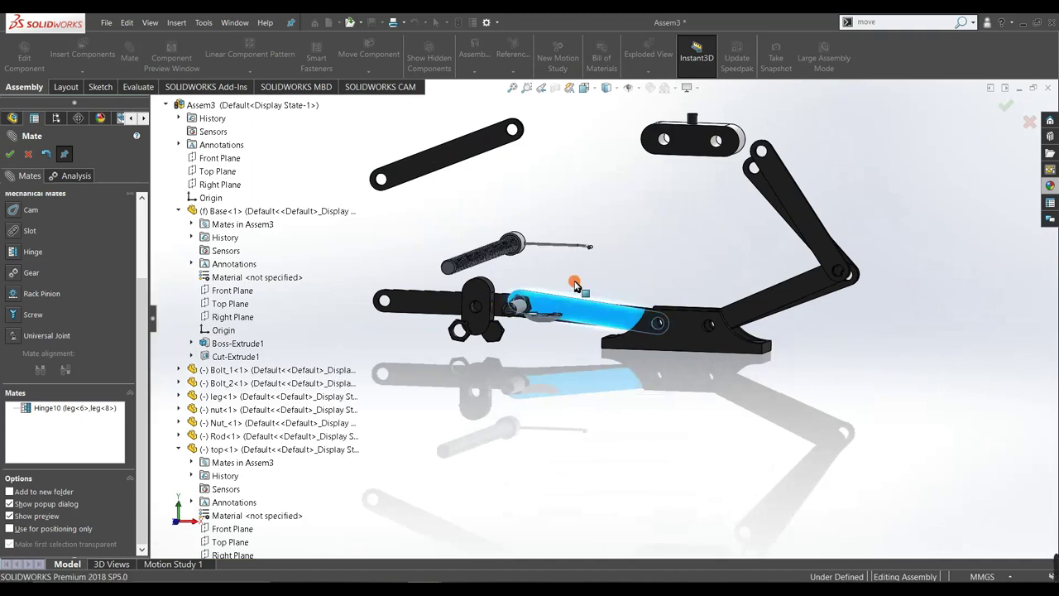
pyautogui.scroll(-1, 536, 205)
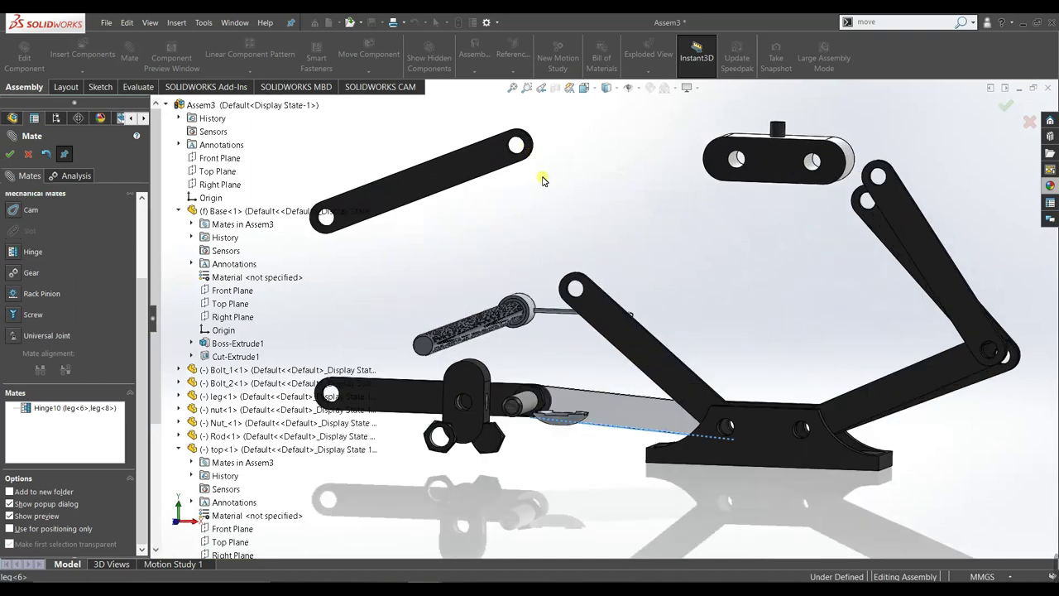
pyautogui.scroll(-1, 543, 179)
pyautogui.scroll(3, 44, 285)
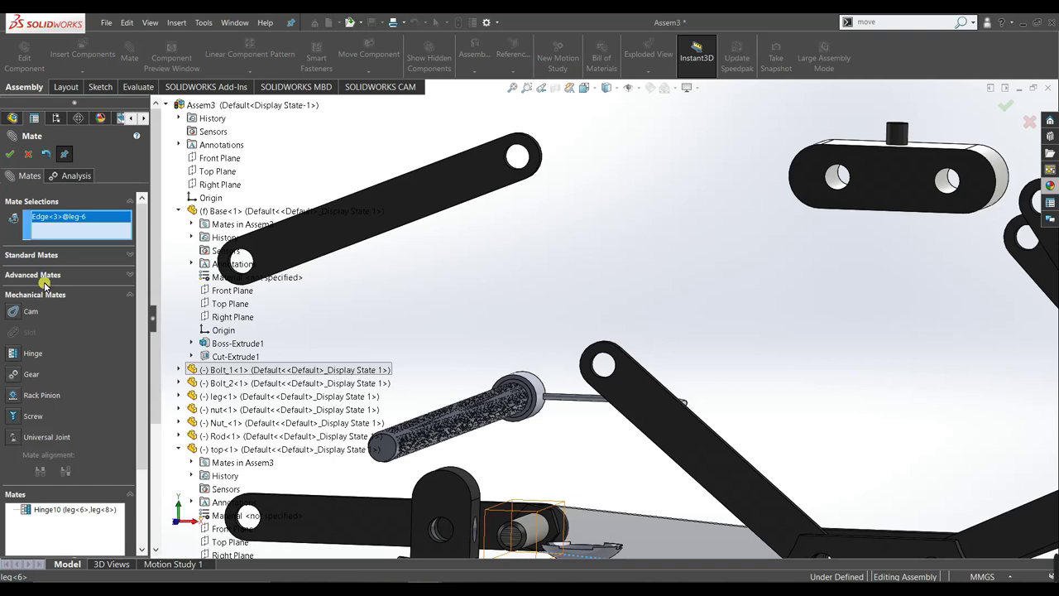
pyautogui.rightClick(95, 235)
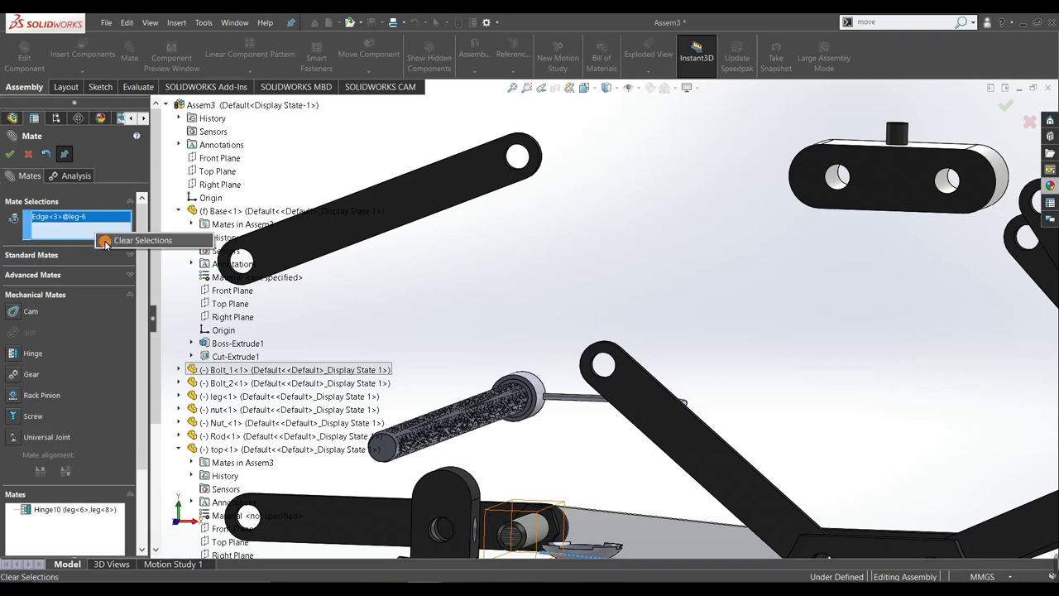
pyautogui.click(116, 238)
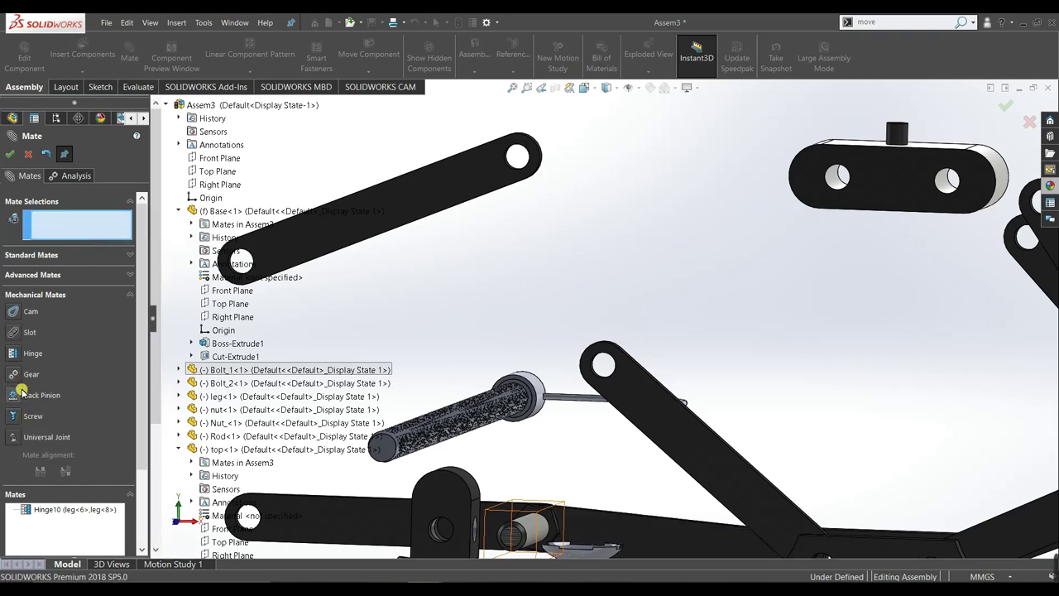
# Hinge leg-7's end hole to leg-3's with leg-7's face, anti-aligned, as Hinge11
pyautogui.click(12, 351)
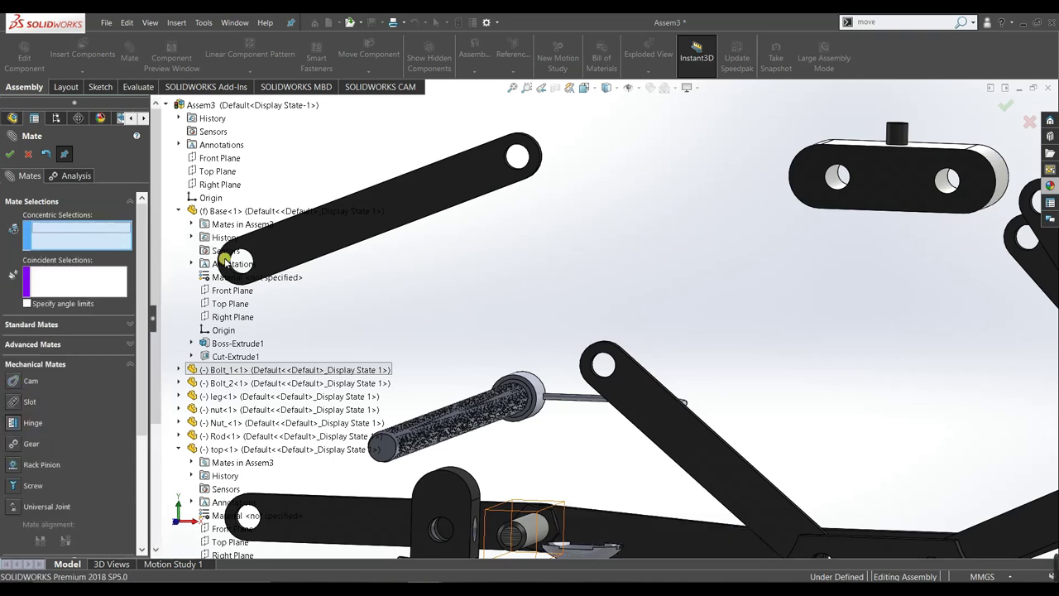
pyautogui.click(508, 164)
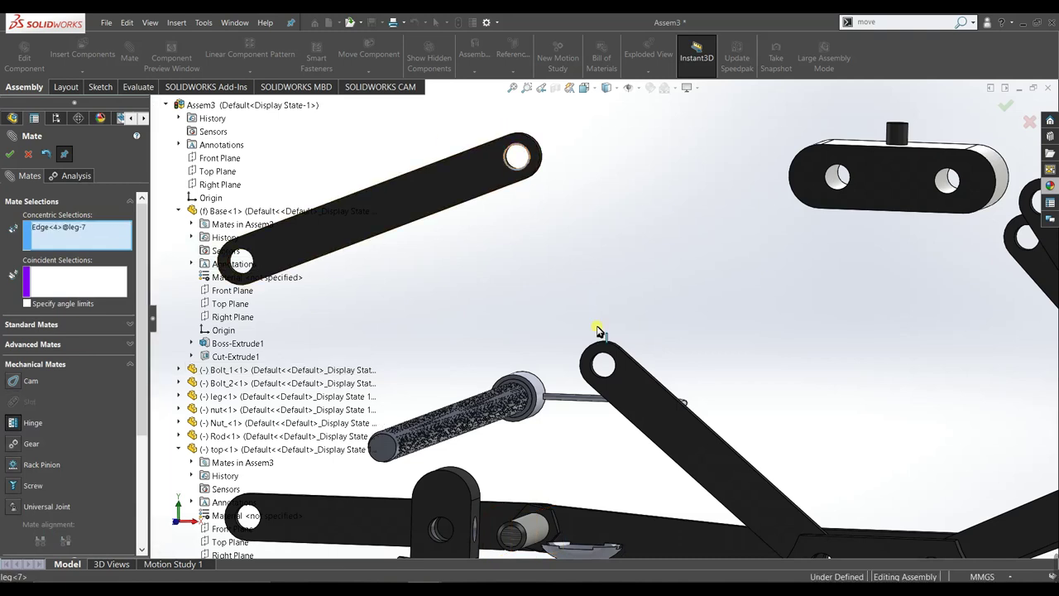
pyautogui.click(610, 376)
pyautogui.click(477, 184)
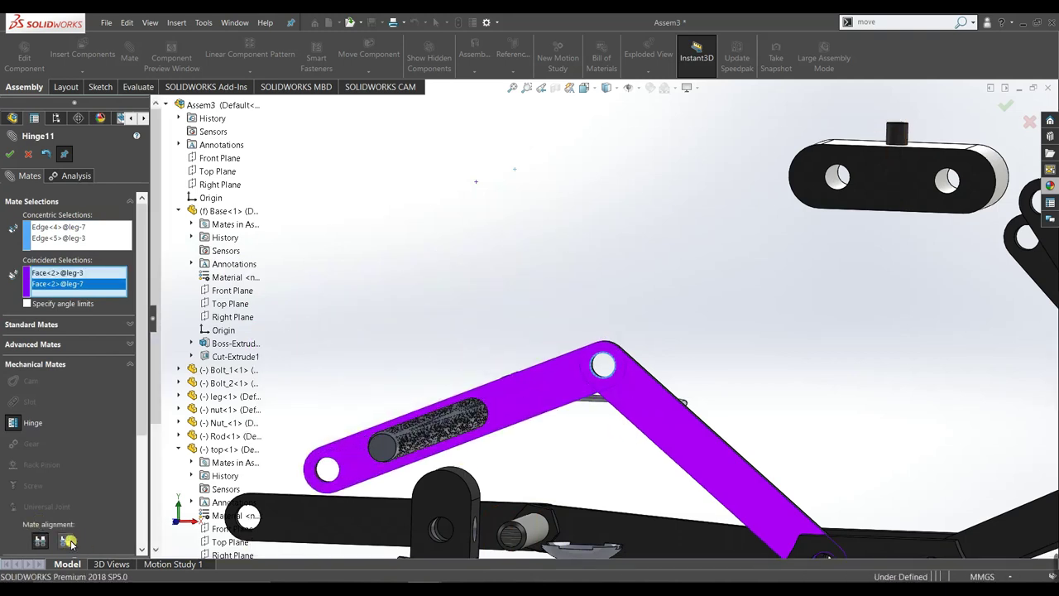
pyautogui.click(68, 541)
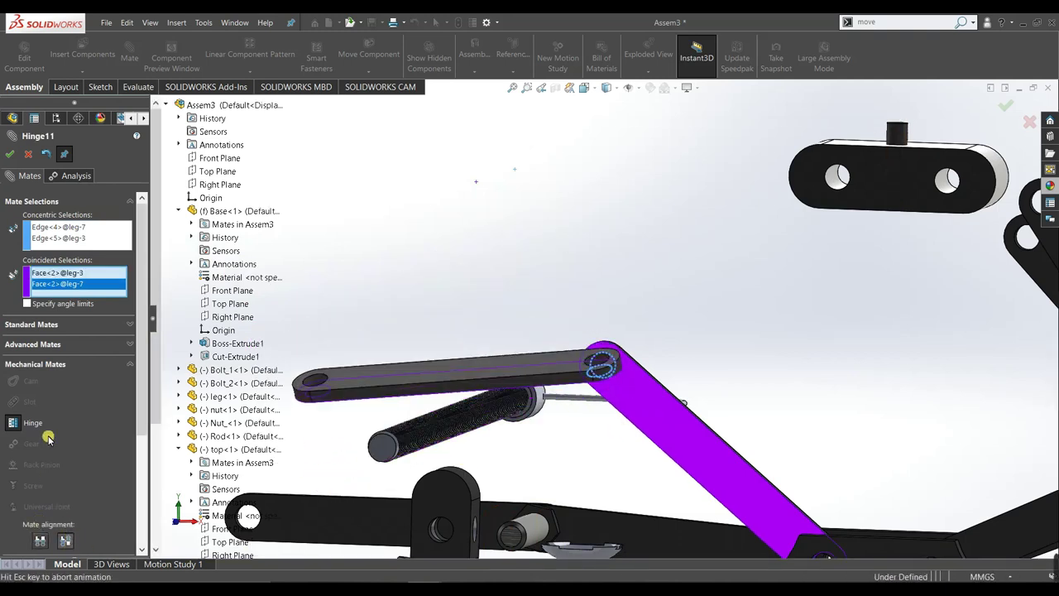
pyautogui.click(10, 154)
# Close the Mate tool and swing the upper leg near-vertical and leg<8> toward lower left
pyautogui.press('Escape')
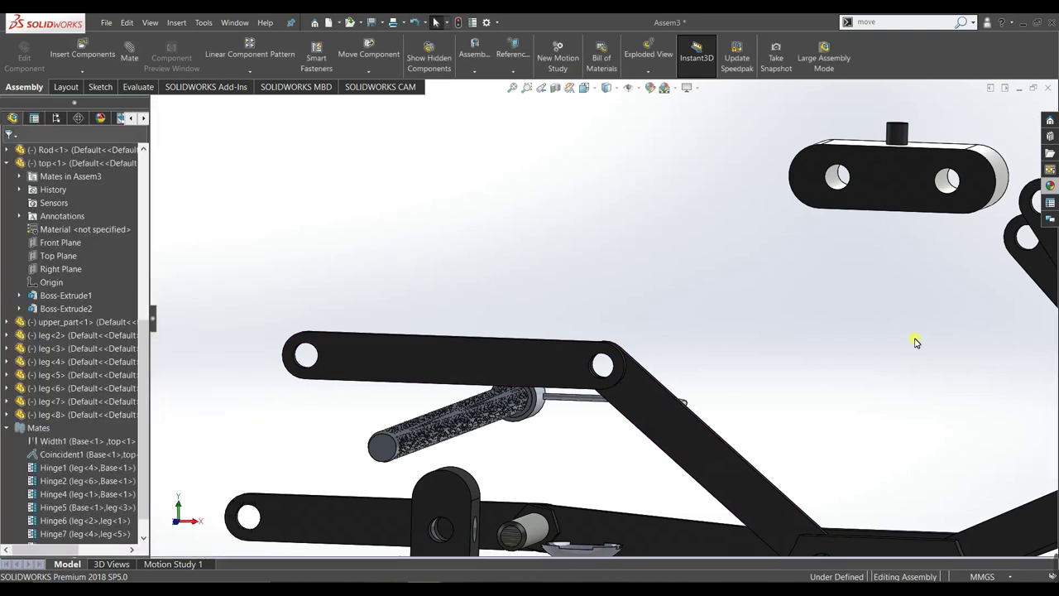
pyautogui.press('f')
pyautogui.moveTo(628, 347); pyautogui.dragTo(439, 449)
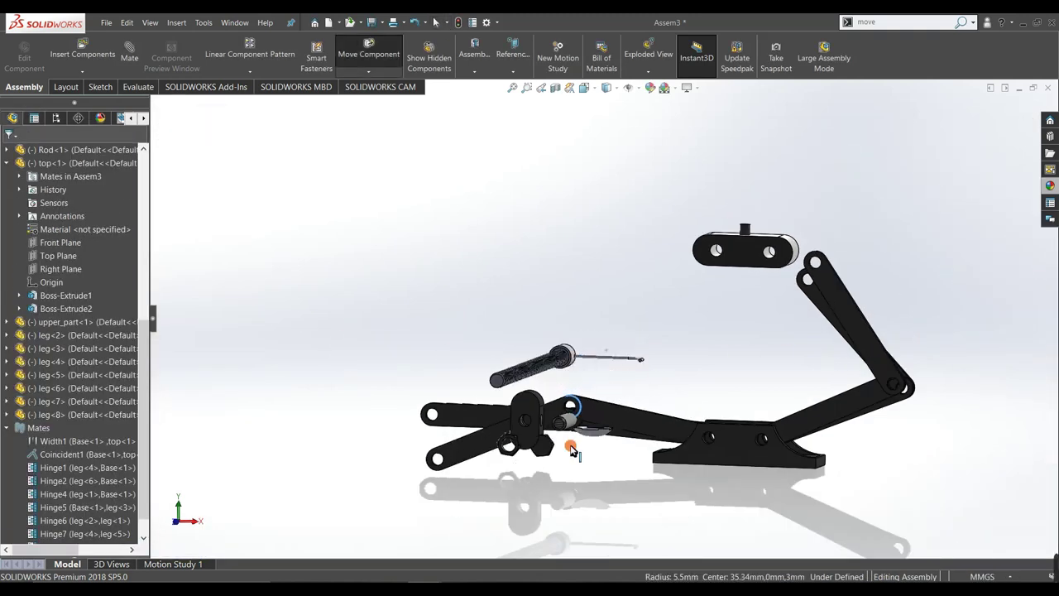
pyautogui.moveTo(509, 412)
pyautogui.mouseDown()
pyautogui.moveTo(548, 510)
pyautogui.moveTo(606, 308)
pyautogui.mouseUp()
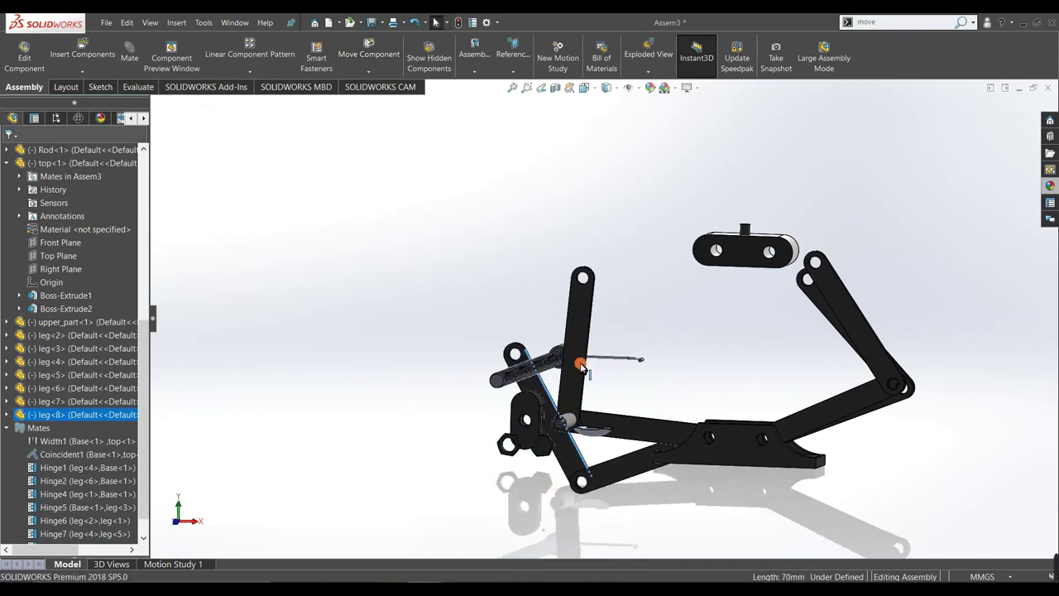
# Rotate and zoom the view to face the top bar
pyautogui.moveTo(615, 500); pyautogui.dragTo(867, 440, button='middle')
pyautogui.scroll(-1, 666, 279)
pyautogui.scroll(-2, 667, 335)
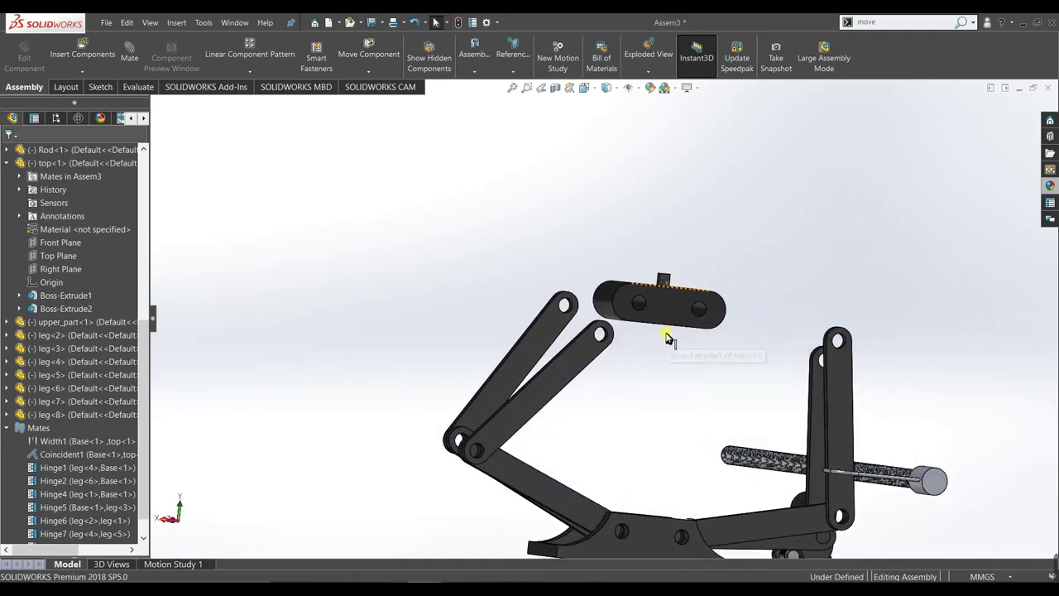
pyautogui.scroll(-2, 667, 333)
pyautogui.scroll(-2, 663, 344)
pyautogui.moveTo(662, 344)
pyautogui.mouseDown(button='middle')
pyautogui.moveTo(650, 367)
pyautogui.moveTo(621, 350)
pyautogui.moveTo(641, 348)
pyautogui.moveTo(622, 356)
pyautogui.mouseUp(button='middle')
pyautogui.scroll(3, 621, 356)
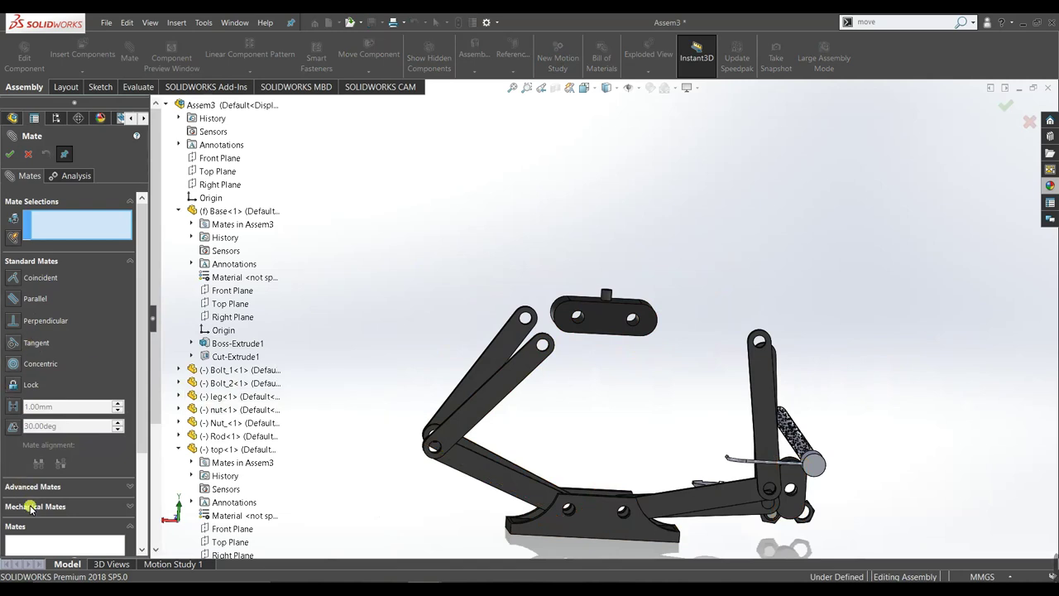
# Hinge the top block's pin hole to leg<5> with a Hinge mate (Hinge12)
pyautogui.click(31, 506)
pyautogui.click(14, 253)
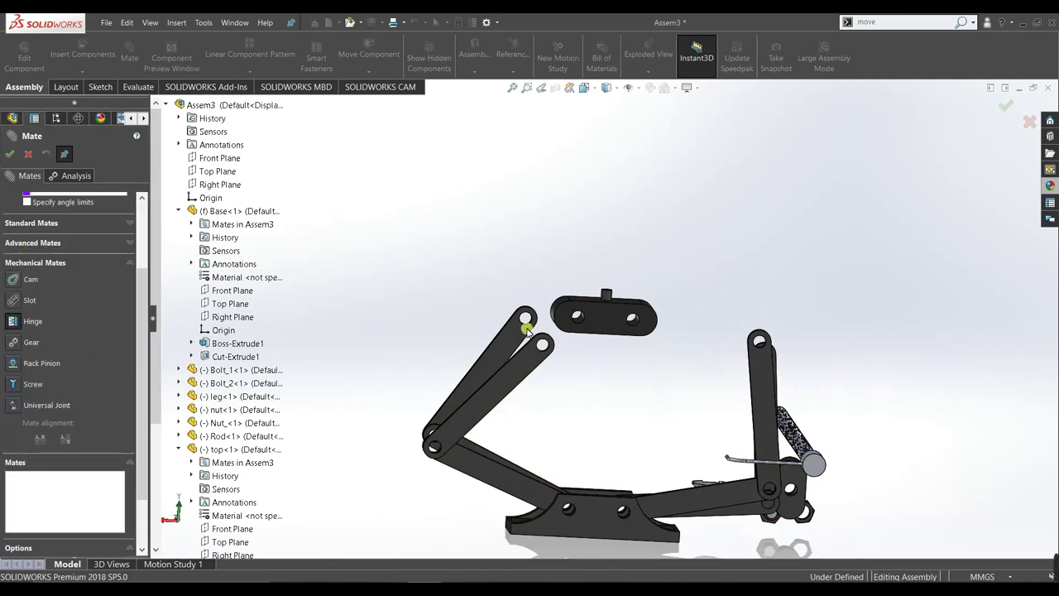
pyautogui.scroll(-2, 581, 329)
pyautogui.moveTo(602, 368); pyautogui.dragTo(619, 373, button='middle')
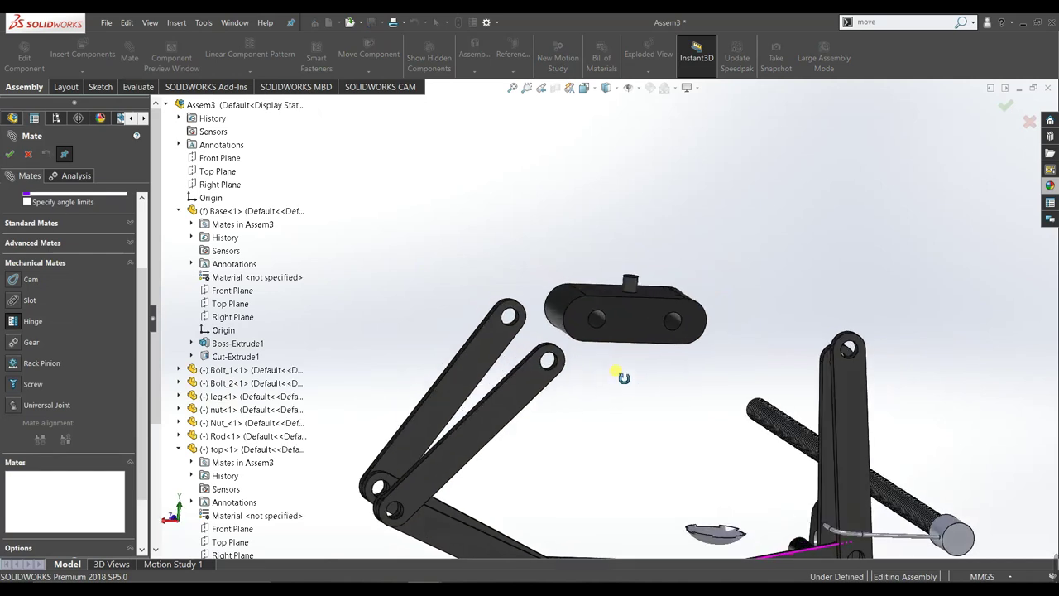
pyautogui.click(597, 330)
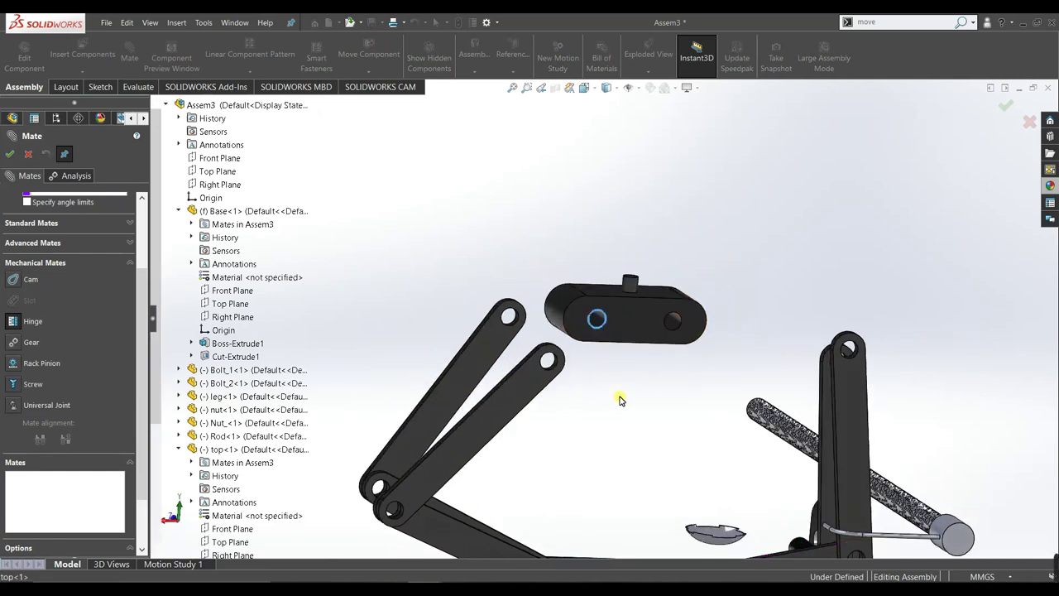
pyautogui.scroll(3, 622, 403)
pyautogui.moveTo(662, 430); pyautogui.dragTo(749, 418, button='middle')
pyautogui.scroll(-2, 748, 418)
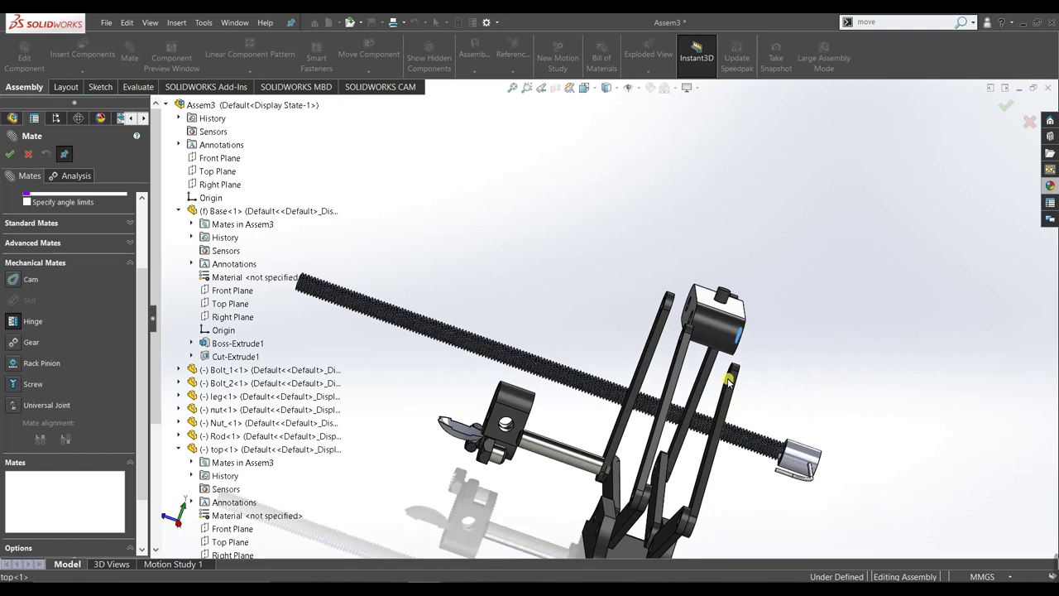
pyautogui.scroll(-3, 714, 373)
pyautogui.scroll(-3, 610, 334)
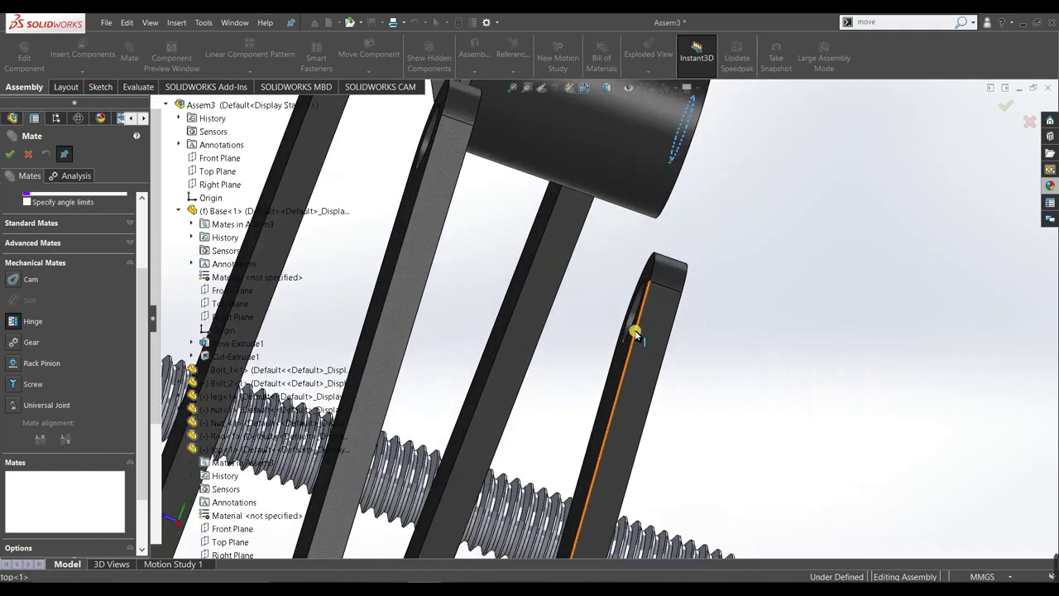
pyautogui.moveTo(643, 333); pyautogui.dragTo(673, 353, button='middle')
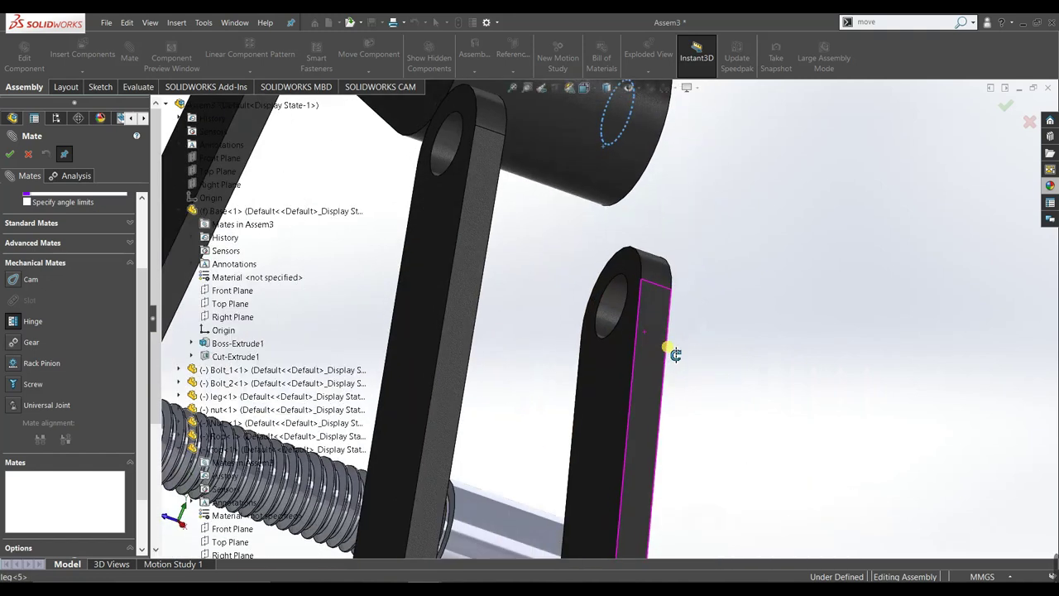
pyautogui.click(613, 333)
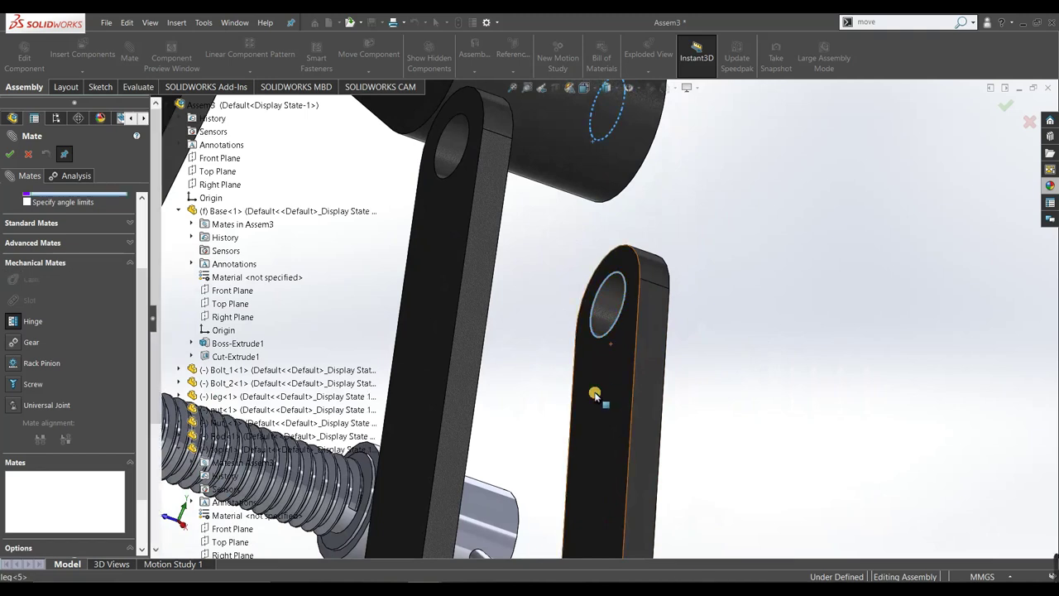
pyautogui.click(597, 388)
pyautogui.scroll(3, 742, 378)
pyautogui.scroll(-2, 663, 340)
pyautogui.scroll(-2, 663, 341)
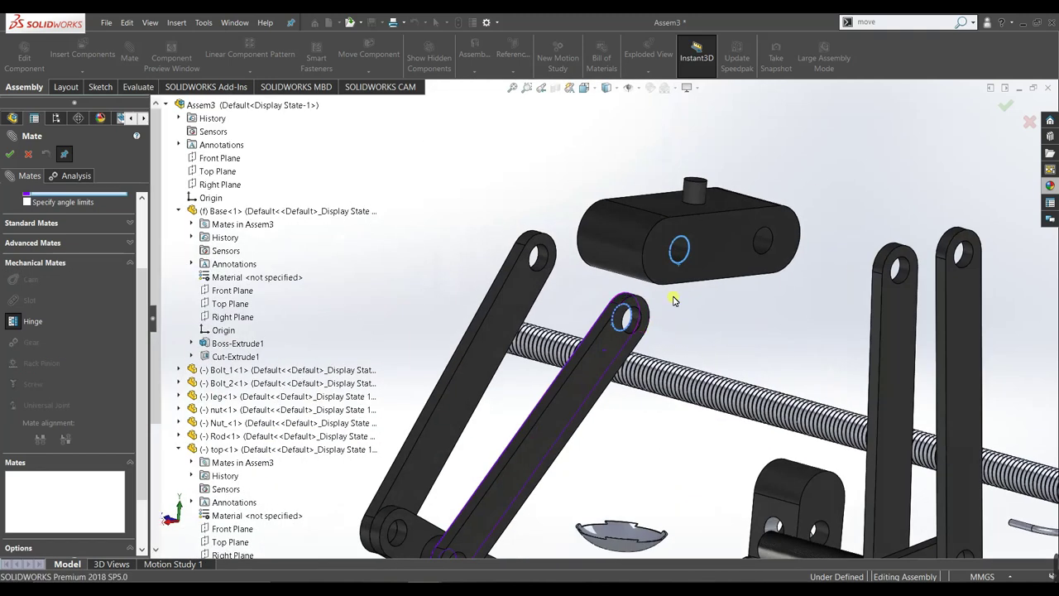
pyautogui.click(673, 295)
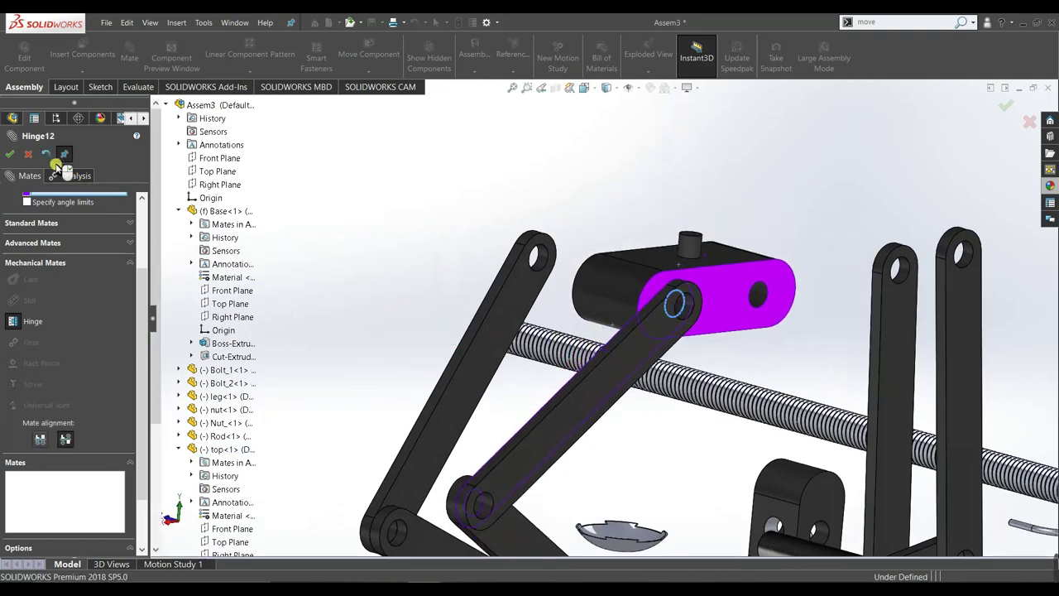
pyautogui.click(10, 153)
# Hinge the top block's second hole to leg<2>'s end hole (Hinge13)
pyautogui.moveTo(638, 290)
pyautogui.mouseDown(button='middle')
pyautogui.moveTo(638, 300)
pyautogui.moveTo(764, 334)
pyautogui.mouseUp(button='middle')
pyautogui.scroll(-2, 622, 331)
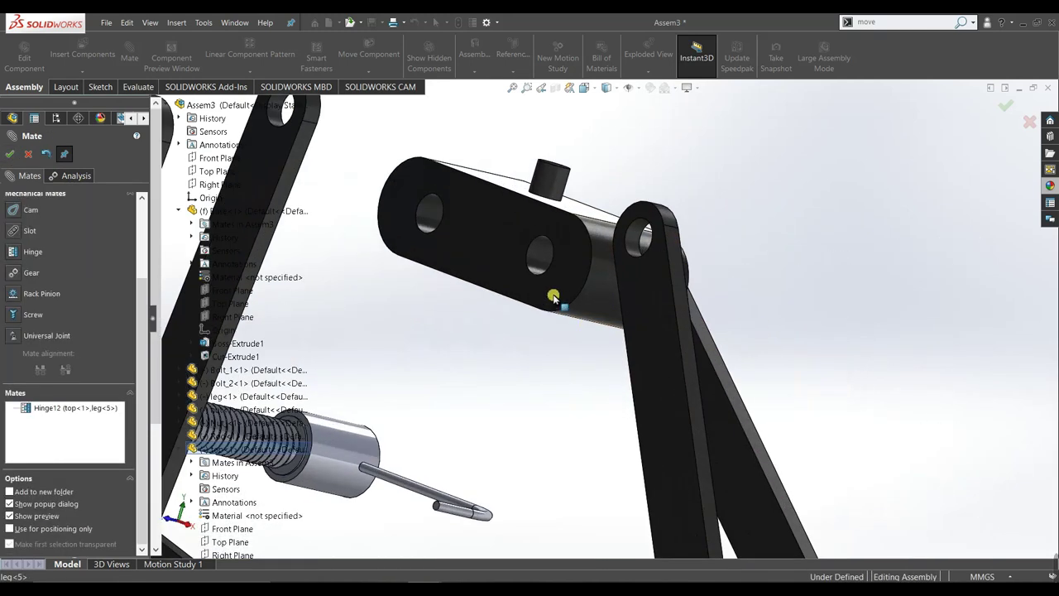
pyautogui.scroll(-2, 554, 296)
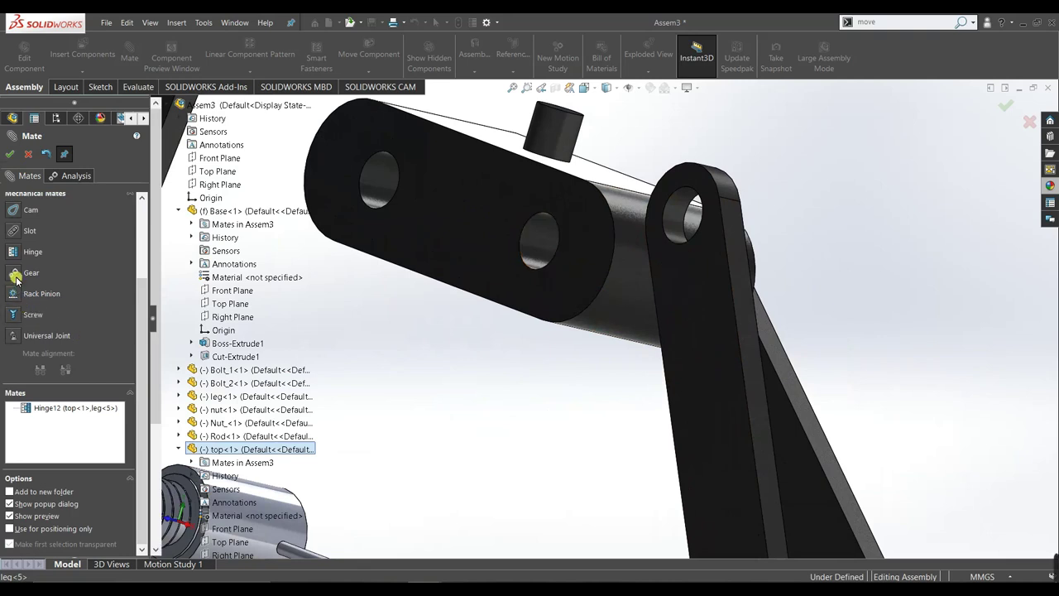
pyautogui.click(13, 245)
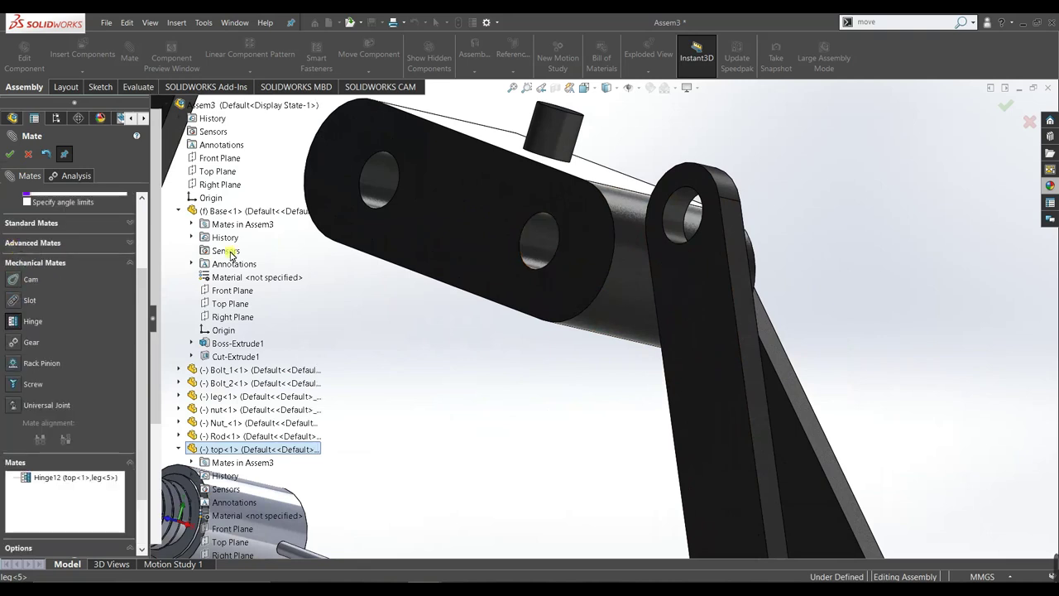
pyautogui.click(548, 262)
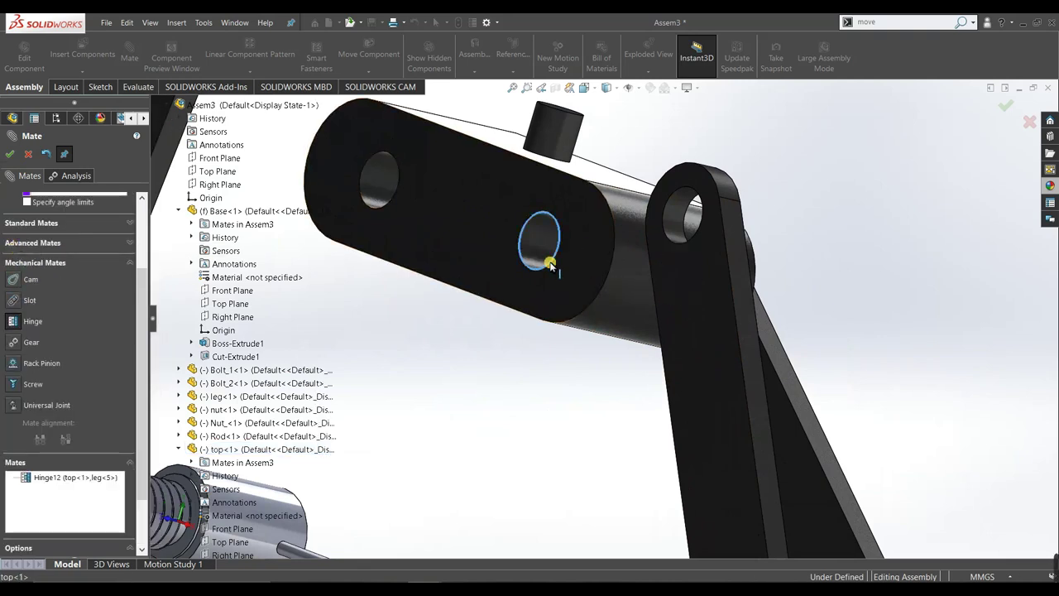
pyautogui.scroll(2, 706, 256)
pyautogui.moveTo(675, 284); pyautogui.dragTo(560, 302, button='middle')
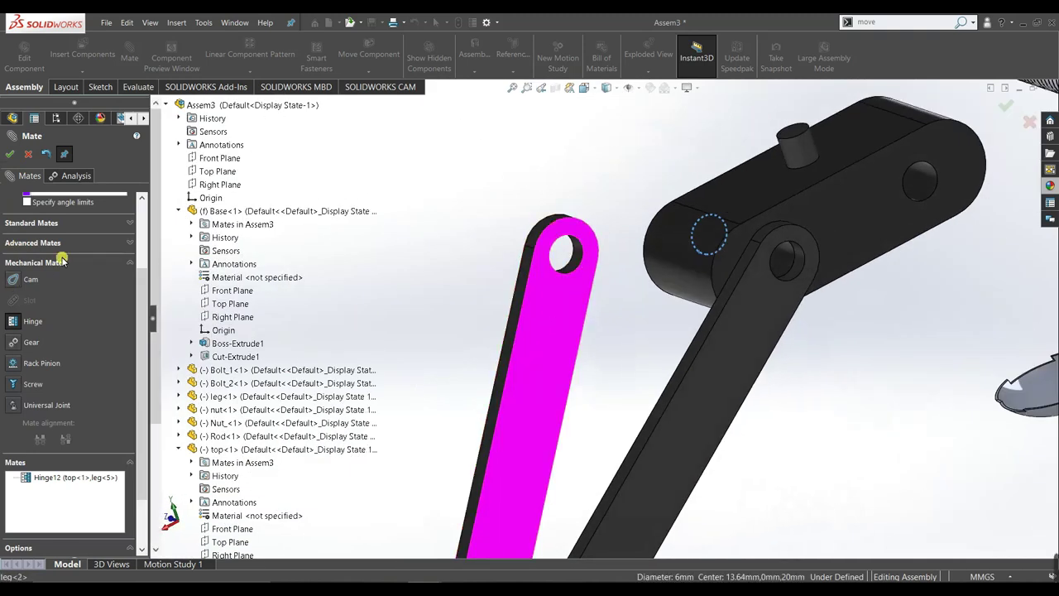
pyautogui.scroll(3, 62, 261)
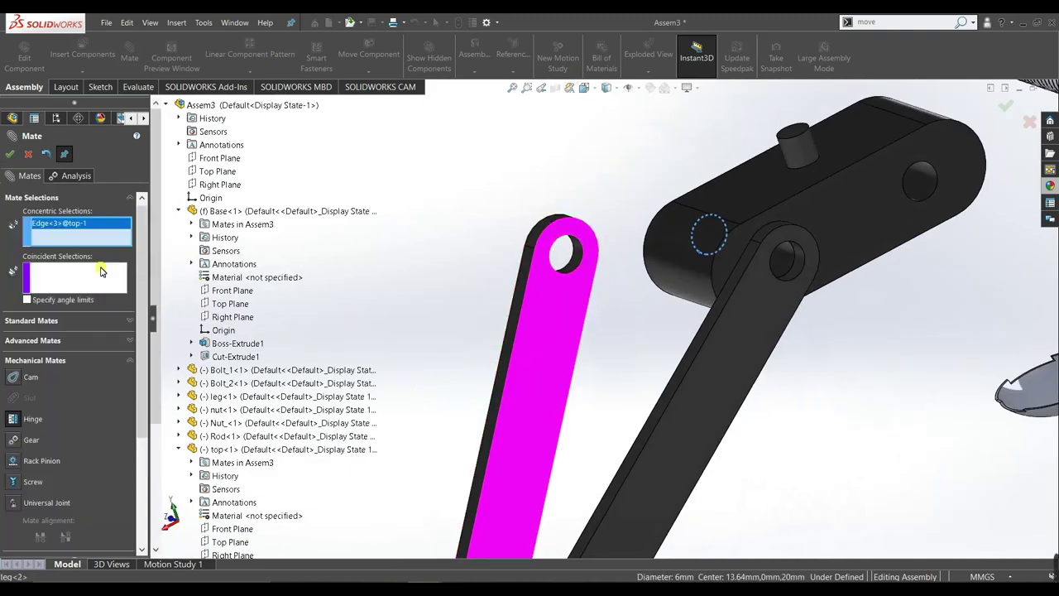
pyautogui.click(596, 240)
pyautogui.click(559, 320)
pyautogui.scroll(2, 605, 320)
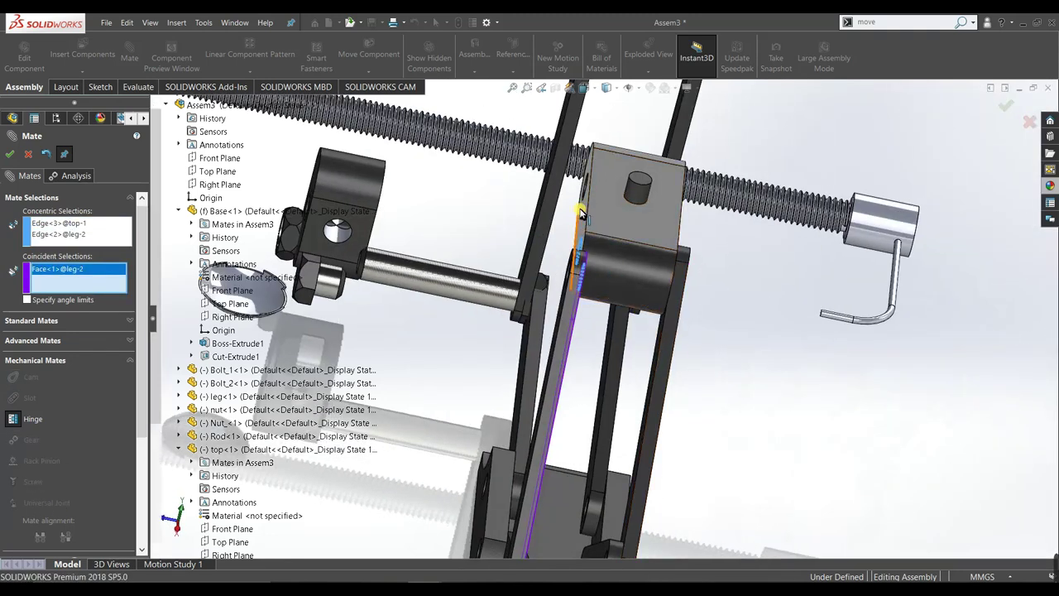
pyautogui.click(581, 214)
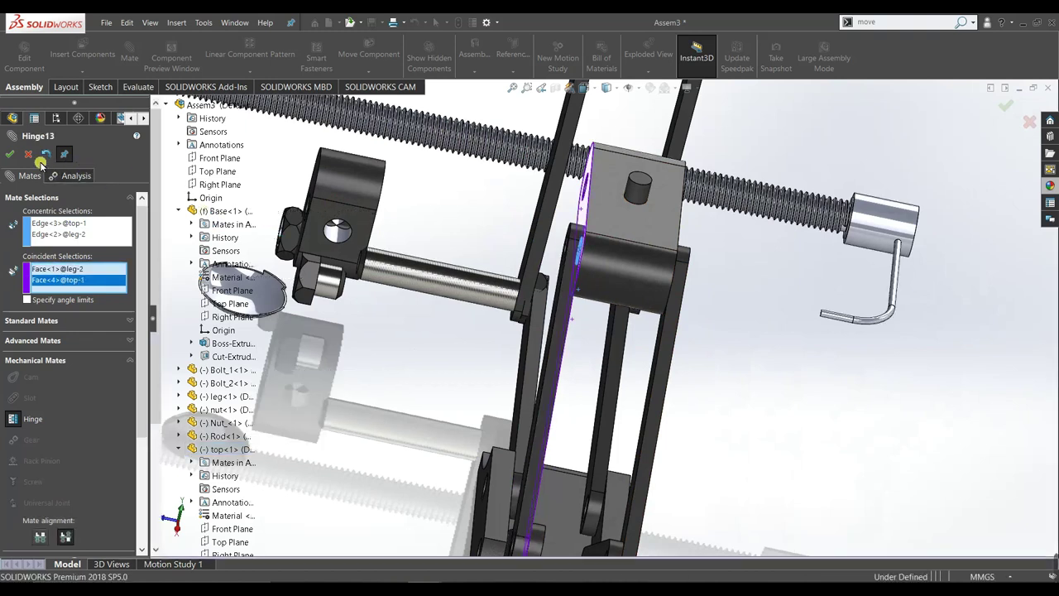
pyautogui.click(9, 153)
# Hinge leg<7> to the top block's pin hole with a face-flush Hinge mate (Hinge14)
pyautogui.scroll(3, 529, 314)
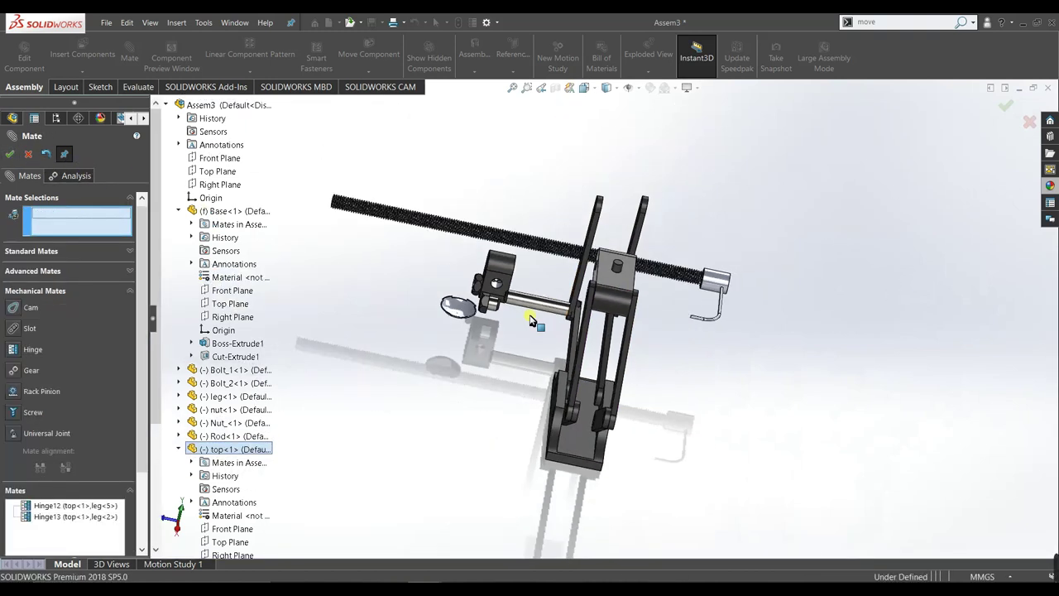
pyautogui.moveTo(576, 311)
pyautogui.mouseDown(button='middle')
pyautogui.moveTo(709, 314)
pyautogui.moveTo(704, 383)
pyautogui.moveTo(477, 250)
pyautogui.mouseUp(button='middle')
pyautogui.scroll(-1, 290, 359)
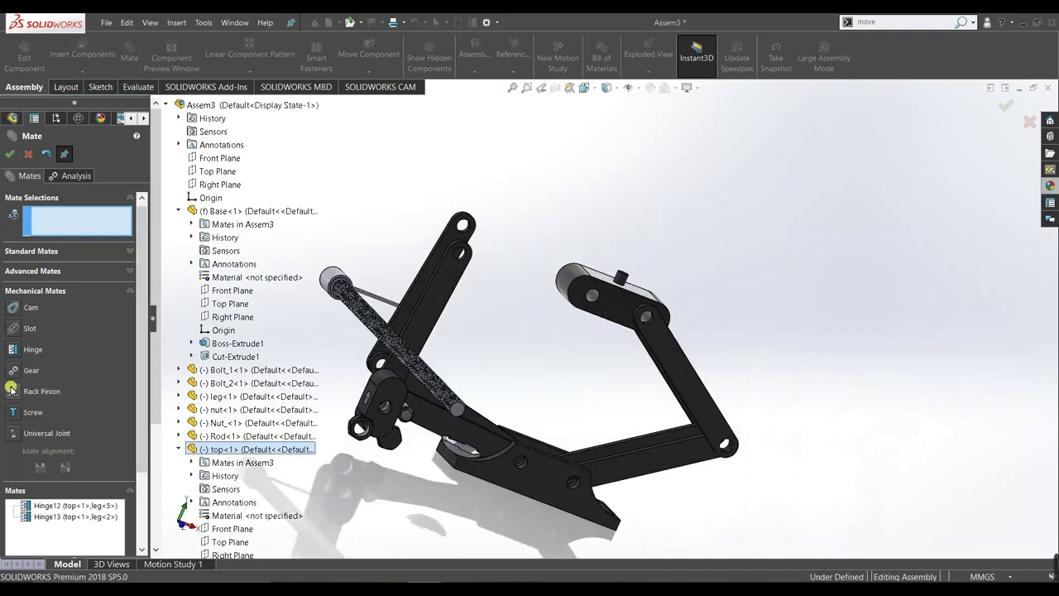
pyautogui.click(15, 349)
pyautogui.scroll(-2, 622, 314)
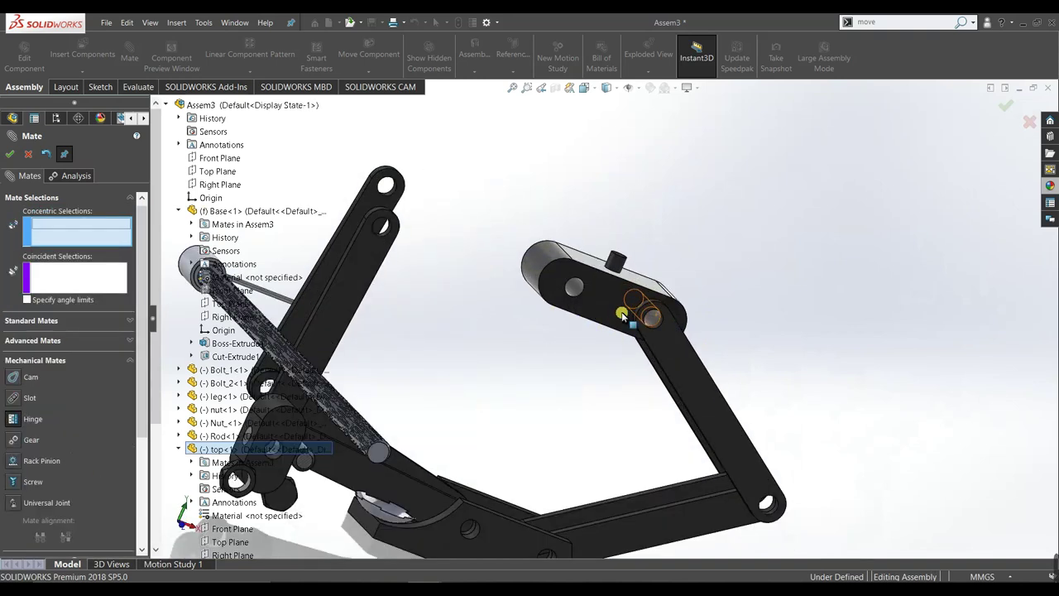
pyautogui.click(572, 298)
pyautogui.scroll(2, 537, 318)
pyautogui.scroll(1, 570, 344)
pyautogui.moveTo(569, 343)
pyautogui.mouseDown(button='middle')
pyautogui.moveTo(659, 419)
pyautogui.moveTo(641, 349)
pyautogui.mouseUp(button='middle')
pyautogui.scroll(-2, 641, 349)
pyautogui.scroll(-2, 657, 327)
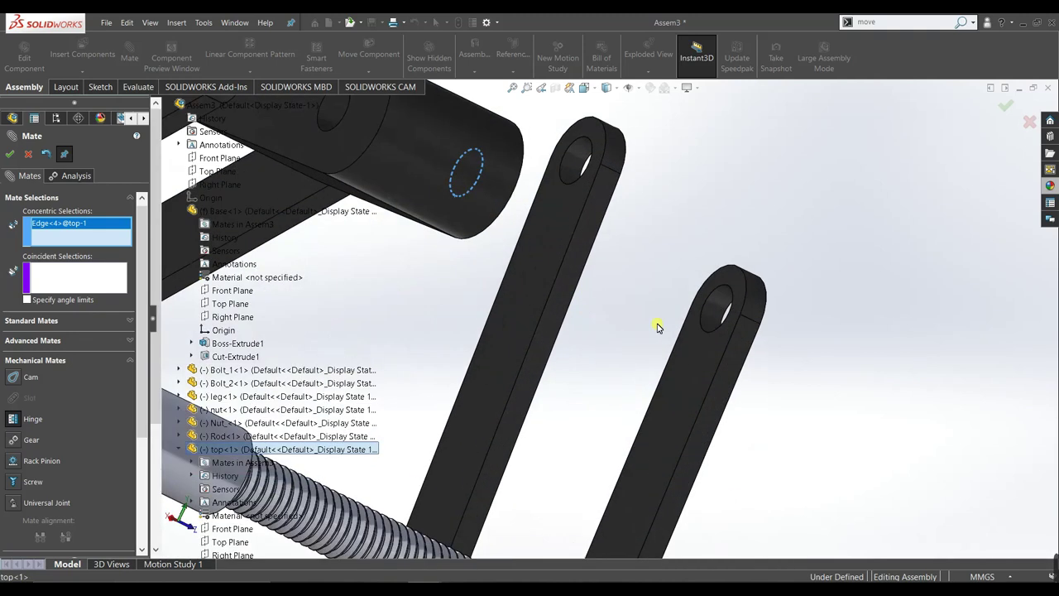
pyautogui.click(710, 334)
pyautogui.click(669, 364)
pyautogui.scroll(3, 668, 364)
pyautogui.moveTo(654, 357)
pyautogui.mouseDown(button='middle')
pyautogui.moveTo(583, 360)
pyautogui.moveTo(718, 306)
pyautogui.mouseUp(button='middle')
pyautogui.click(804, 255)
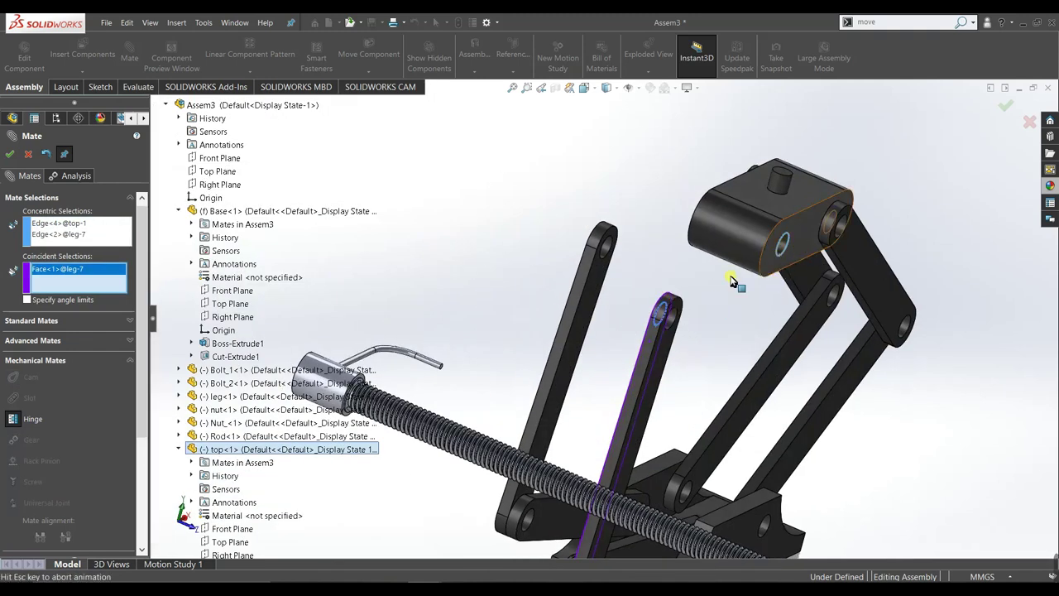
pyautogui.click(9, 154)
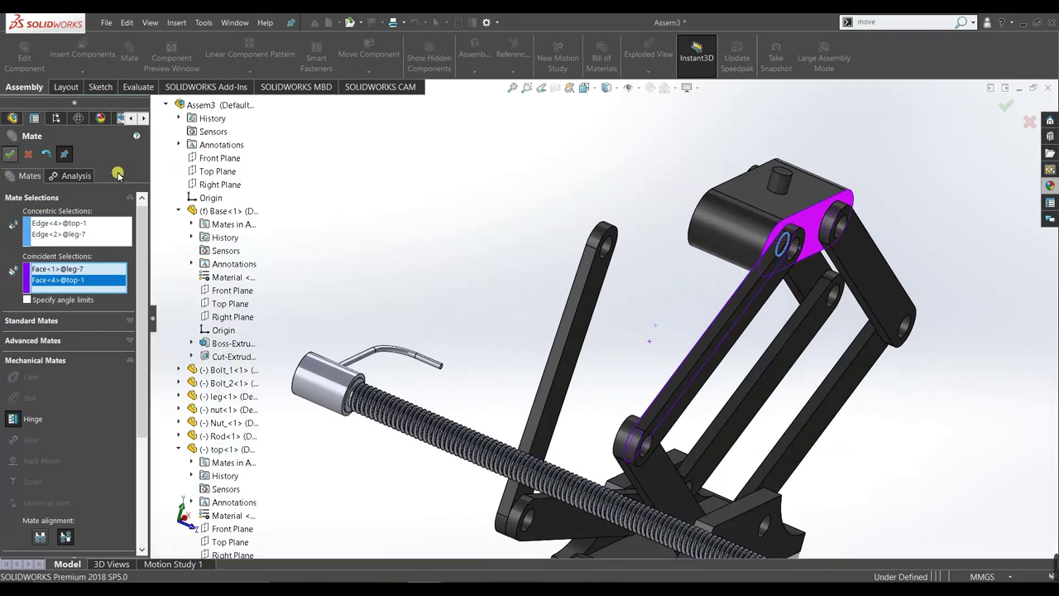
# Create Hinge15 pinning leg<8>'s hole and face to the top block's pin hole and side face
pyautogui.click(601, 258)
pyautogui.moveTo(602, 258); pyautogui.dragTo(642, 259, button='middle')
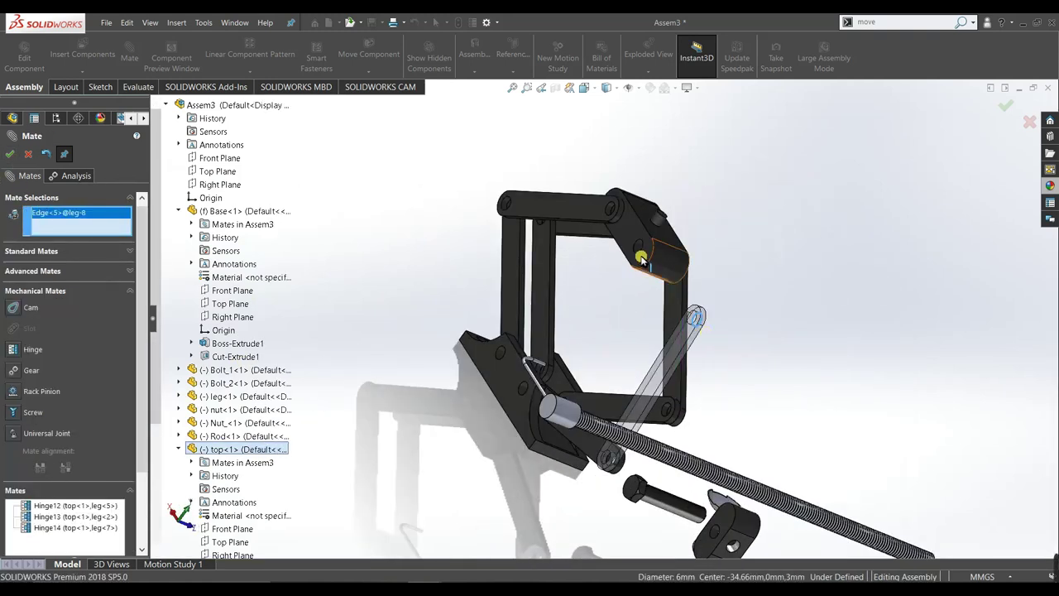
pyautogui.click(639, 249)
pyautogui.click(636, 245)
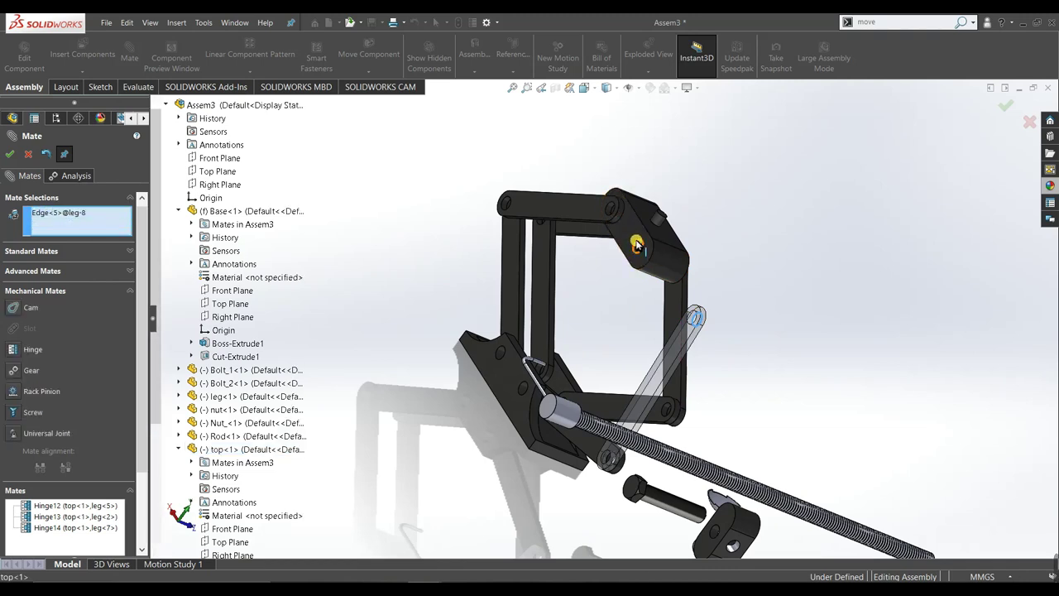
pyautogui.click(634, 240)
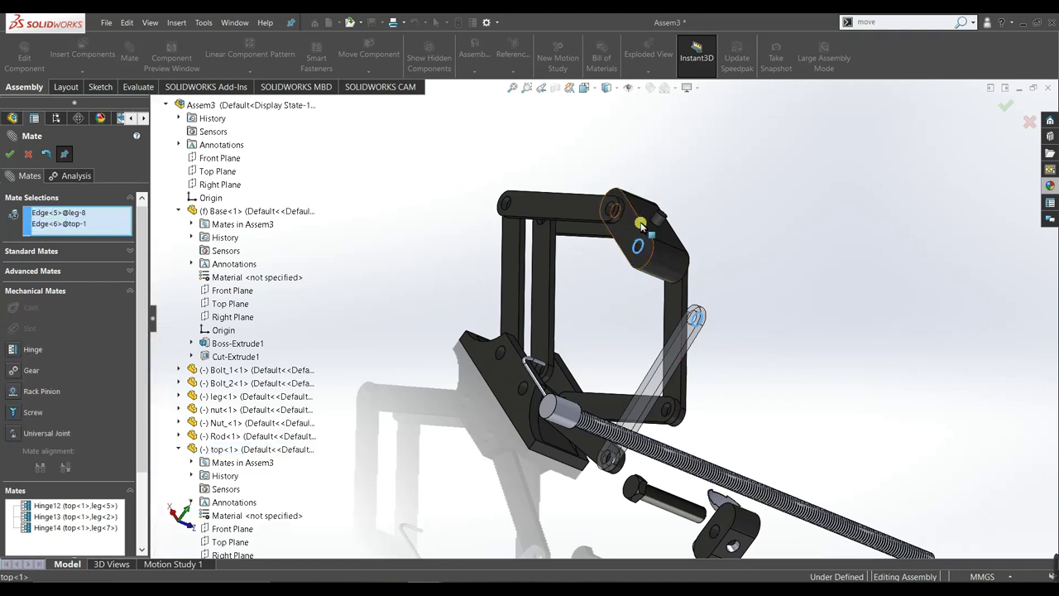
pyautogui.moveTo(756, 243); pyautogui.dragTo(735, 243, button='middle')
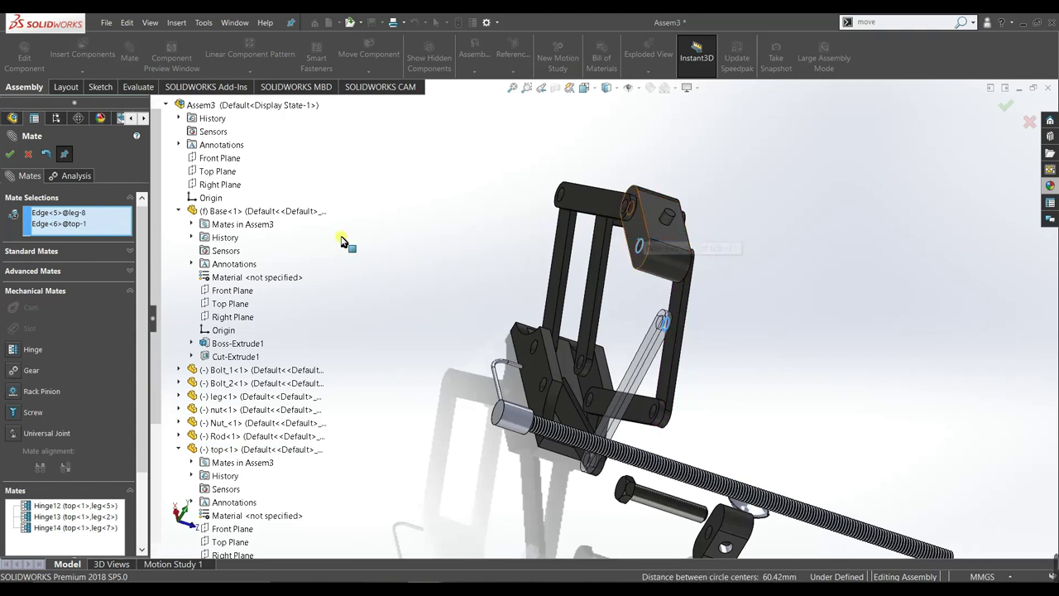
pyautogui.click(12, 350)
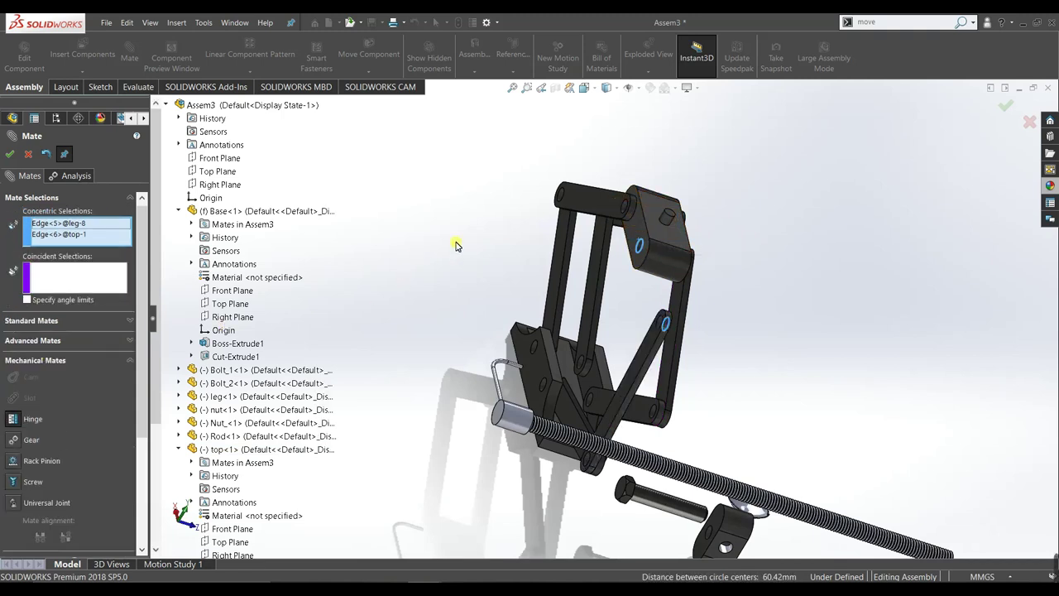
pyautogui.moveTo(804, 303)
pyautogui.mouseDown(button='middle')
pyautogui.moveTo(773, 286)
pyautogui.moveTo(719, 297)
pyautogui.mouseUp(button='middle')
pyautogui.moveTo(645, 281); pyautogui.dragTo(686, 298, button='middle')
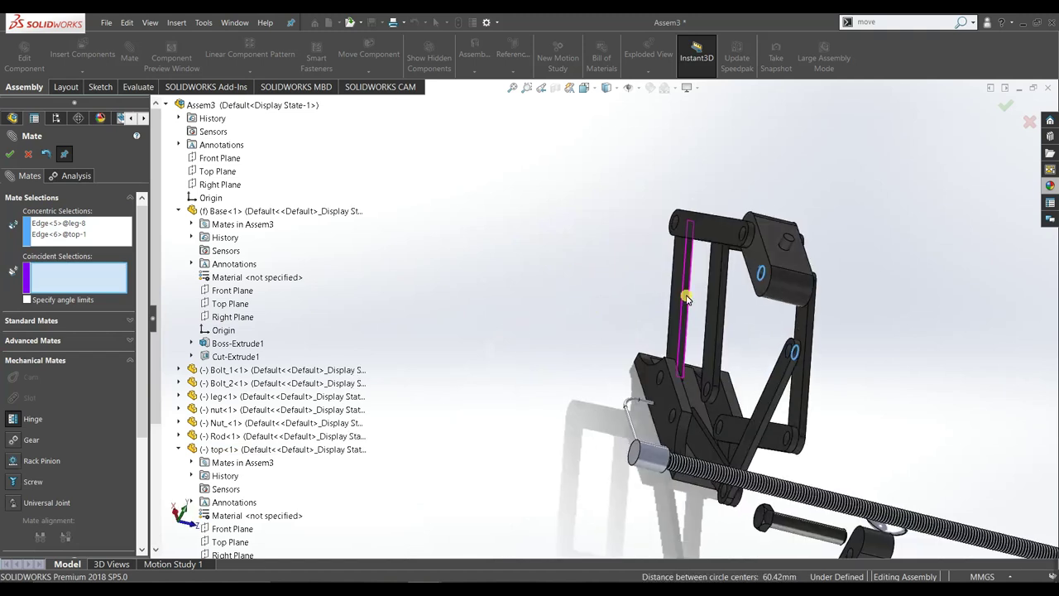
pyautogui.click(745, 254)
pyautogui.moveTo(781, 301); pyautogui.dragTo(767, 250, button='middle')
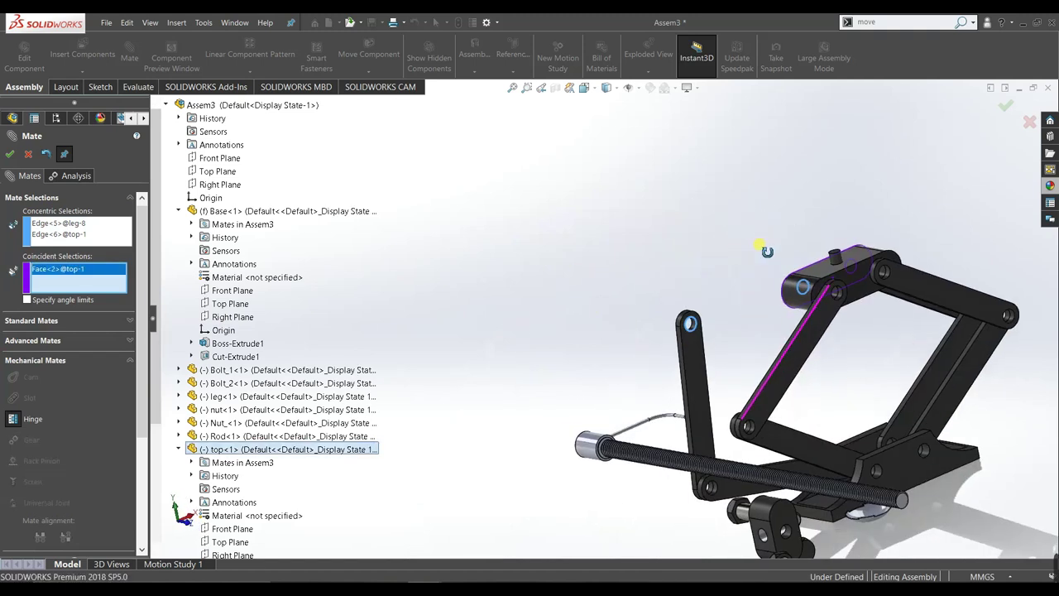
pyautogui.click(384, 137)
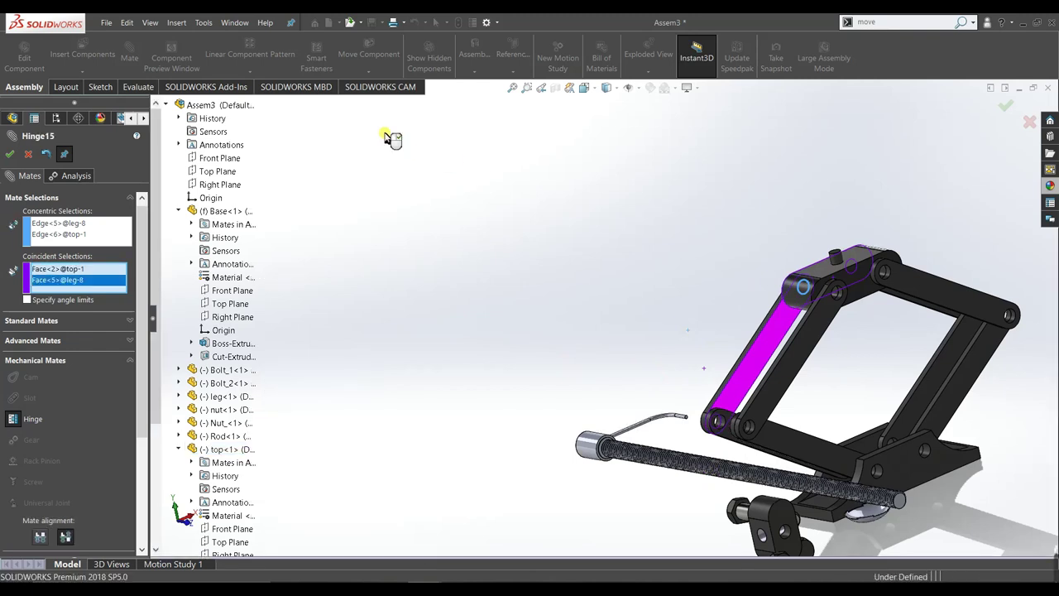
pyautogui.click(7, 155)
# Exit mating and switch the jack to the Front view
pyautogui.press('Escape')
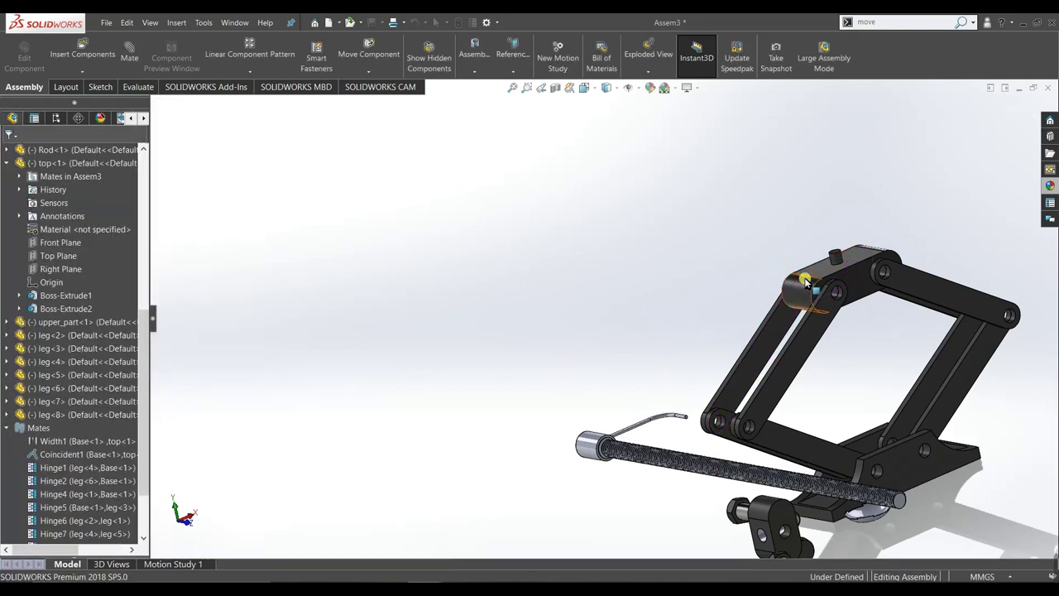
pyautogui.press('space')
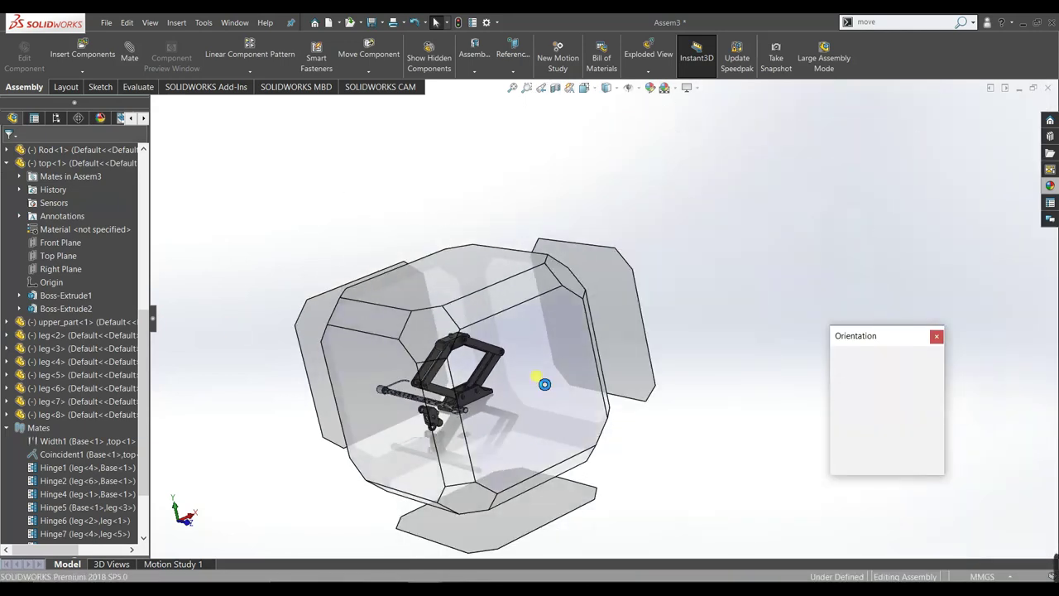
pyautogui.click(539, 374)
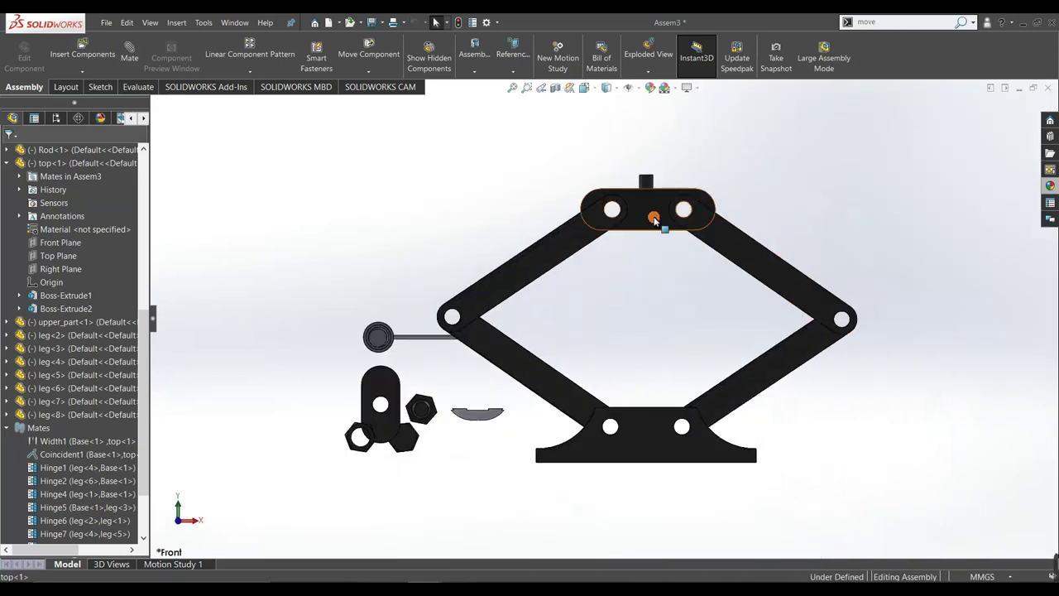
# Drag the top bar to flex the scissor linkage, then pull the nut block clear to the upper right
pyautogui.moveTo(654, 219); pyautogui.dragTo(675, 197)
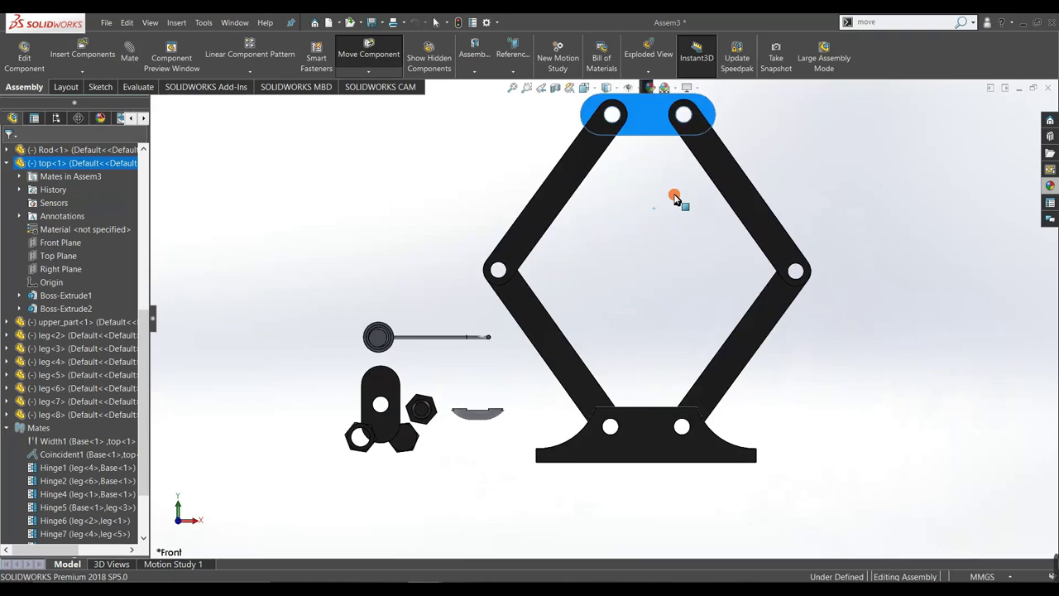
pyautogui.moveTo(674, 197); pyautogui.dragTo(690, 166)
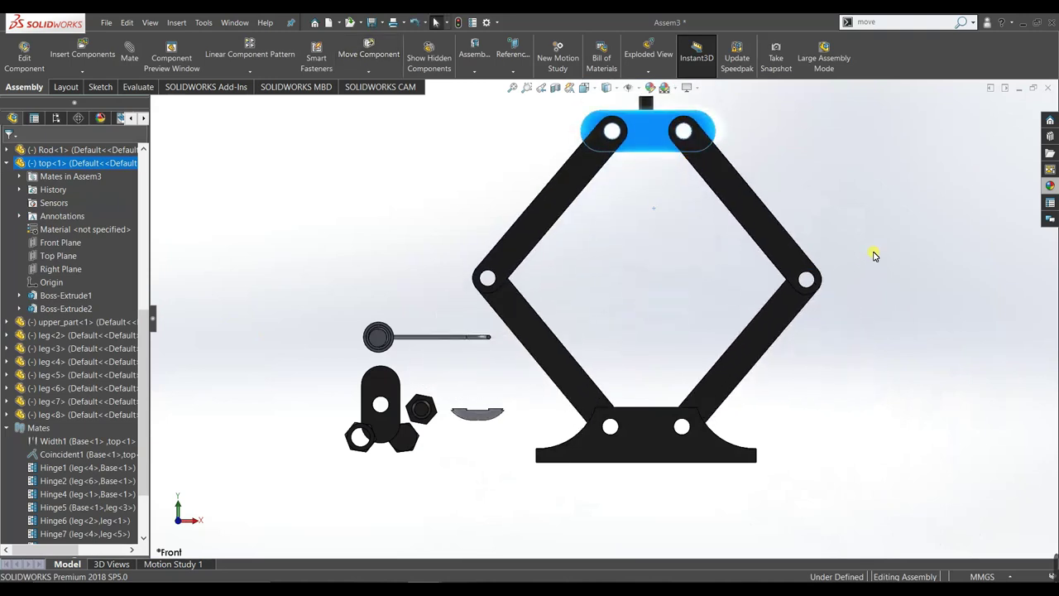
pyautogui.click(874, 256)
pyautogui.moveTo(846, 268)
pyautogui.mouseDown(button='middle')
pyautogui.moveTo(893, 291)
pyautogui.moveTo(949, 293)
pyautogui.mouseUp(button='middle')
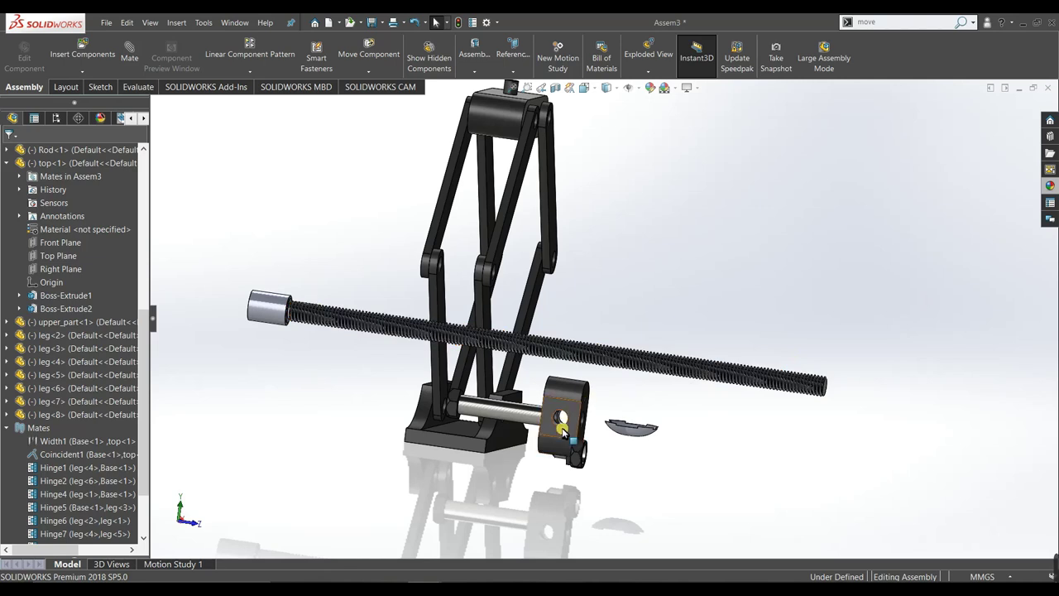
pyautogui.moveTo(589, 400); pyautogui.dragTo(737, 271)
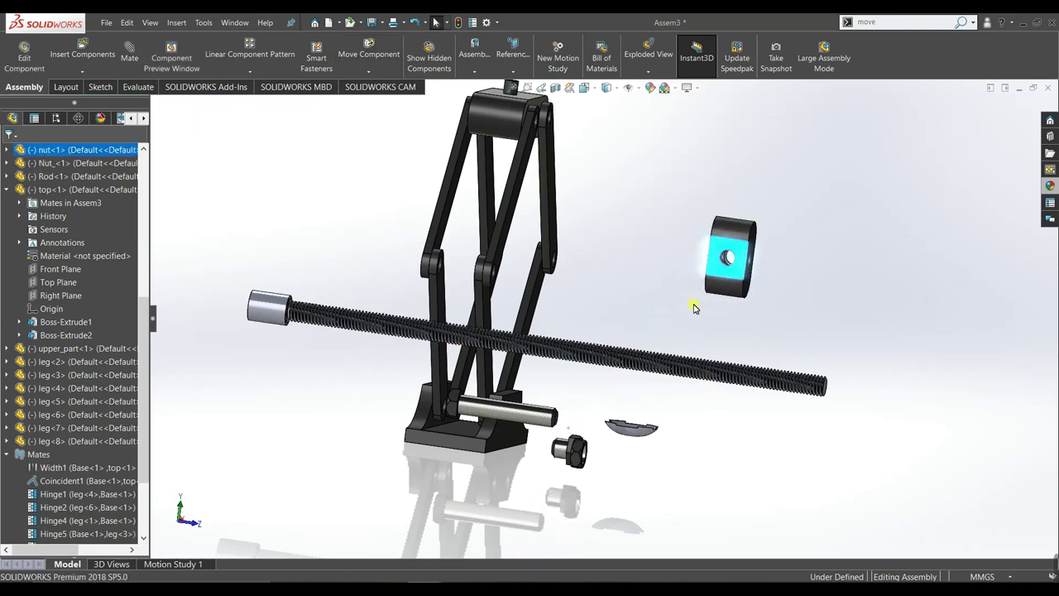
# Ctrl-drag a copy of the nut block, nut<2>, to the right of the original
pyautogui.click(655, 319)
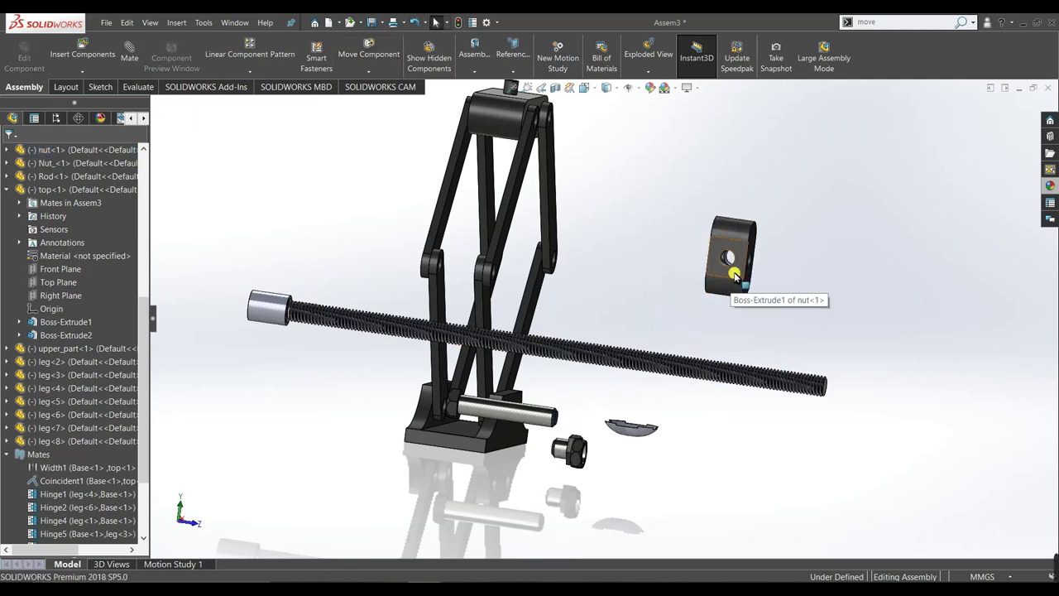
pyautogui.keyDown('ctrl'); pyautogui.moveTo(735, 276); pyautogui.dragTo(837, 278); pyautogui.keyUp('ctrl')
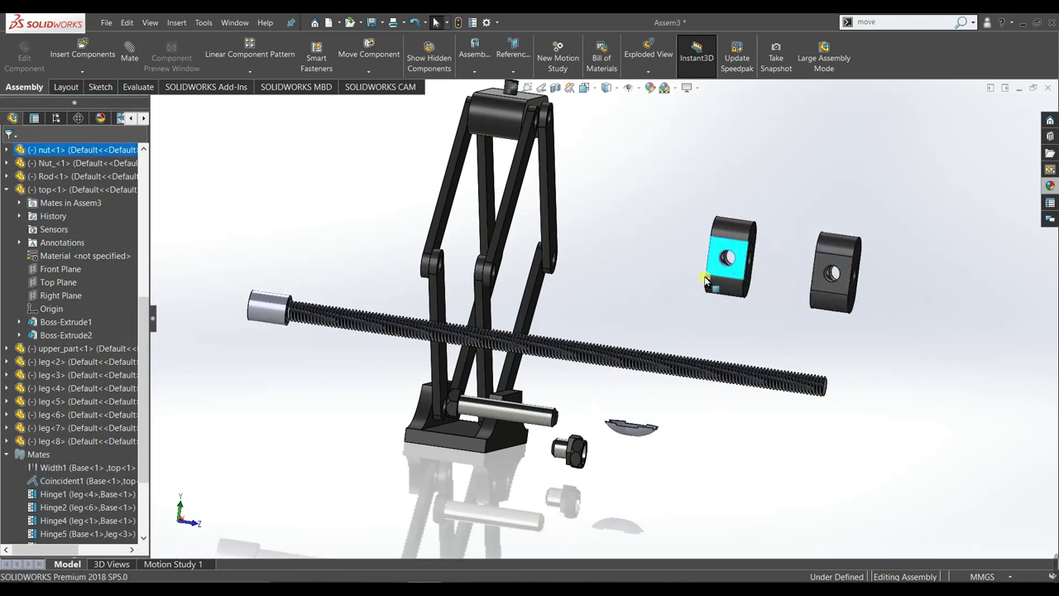
pyautogui.click(777, 287)
pyautogui.moveTo(739, 278)
pyautogui.keyDown('ctrl'); pyautogui.mouseDown()
pyautogui.moveTo(835, 280)
pyautogui.moveTo(827, 277)
pyautogui.mouseUp(); pyautogui.keyUp('ctrl')
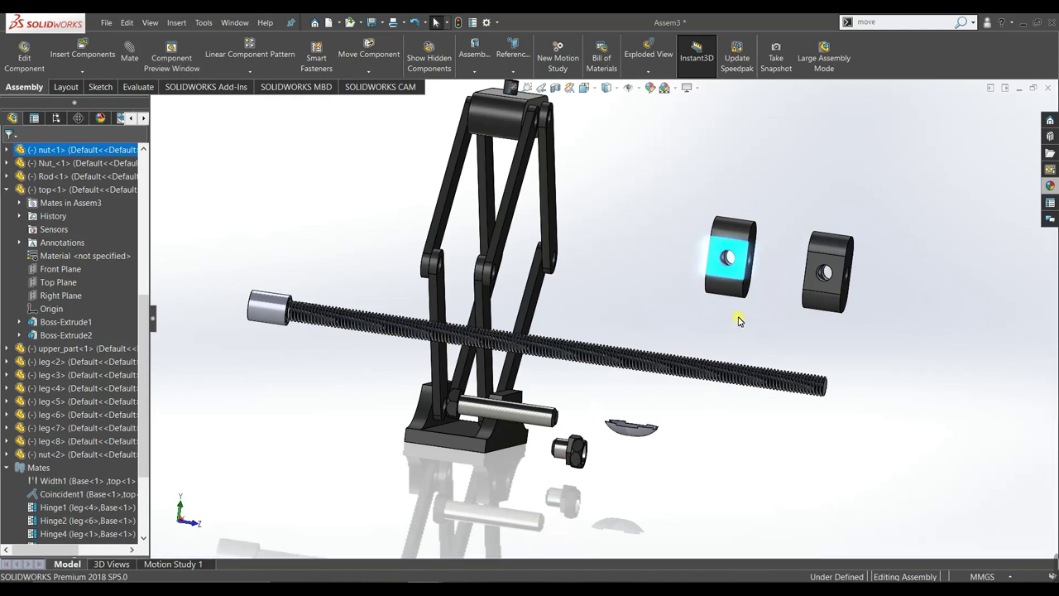
pyautogui.click(739, 321)
# Flex the jack linkage open to check its motion and orbit toward the nut
pyautogui.moveTo(682, 371); pyautogui.dragTo(627, 438, button='middle')
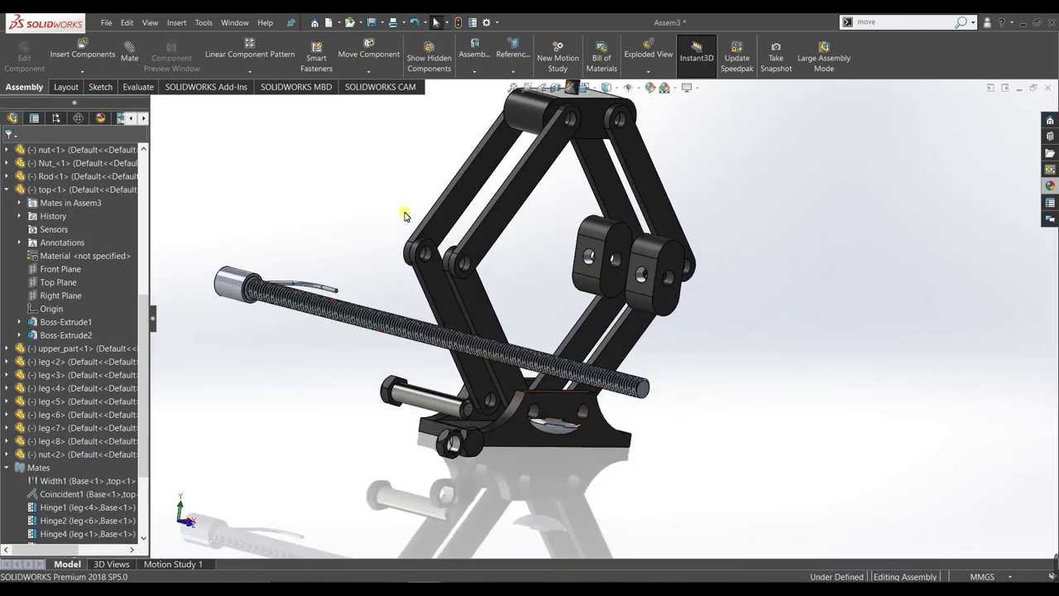
pyautogui.moveTo(585, 259); pyautogui.dragTo(579, 286)
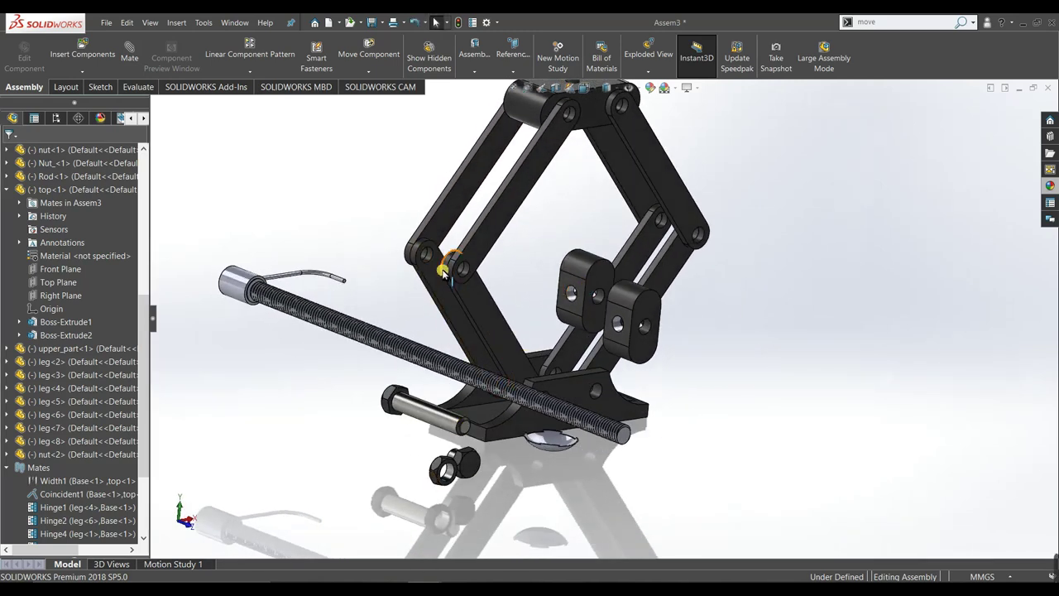
pyautogui.moveTo(444, 273); pyautogui.dragTo(530, 335)
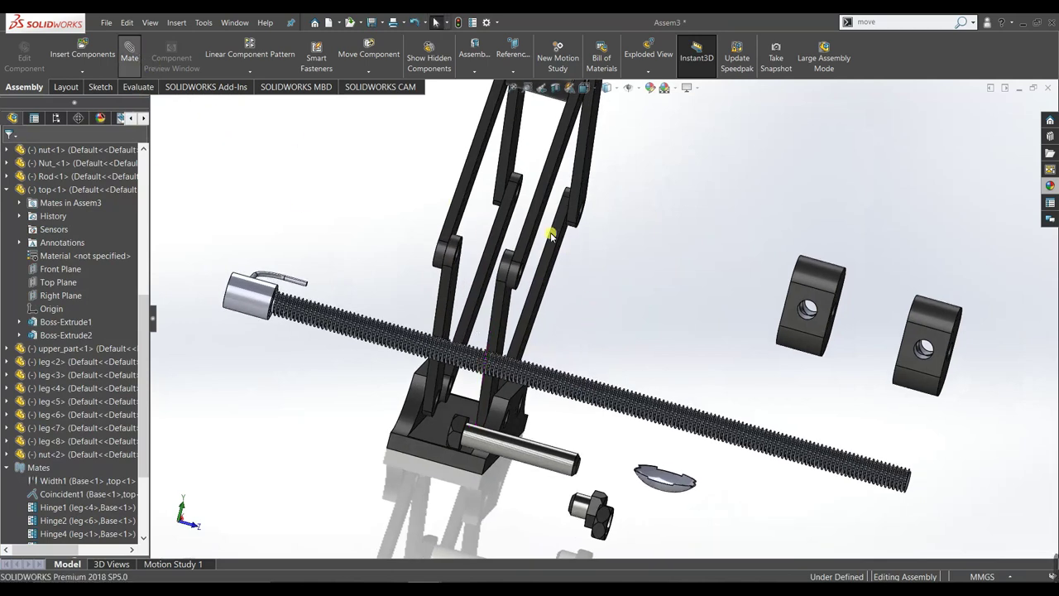
pyautogui.moveTo(842, 310); pyautogui.dragTo(883, 339, button='middle')
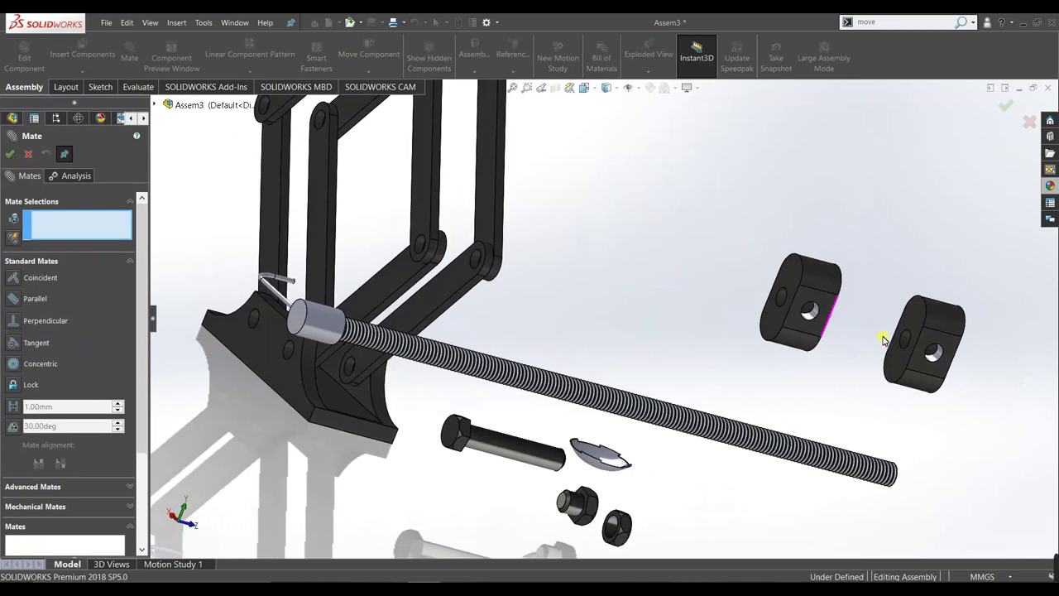
# Add a Width2 mate centring nut<1> between the leg links using its end faces and leg faces
pyautogui.click(783, 270)
pyautogui.moveTo(878, 265)
pyautogui.mouseDown(button='middle')
pyautogui.moveTo(816, 224)
pyautogui.moveTo(640, 222)
pyautogui.mouseUp(button='middle')
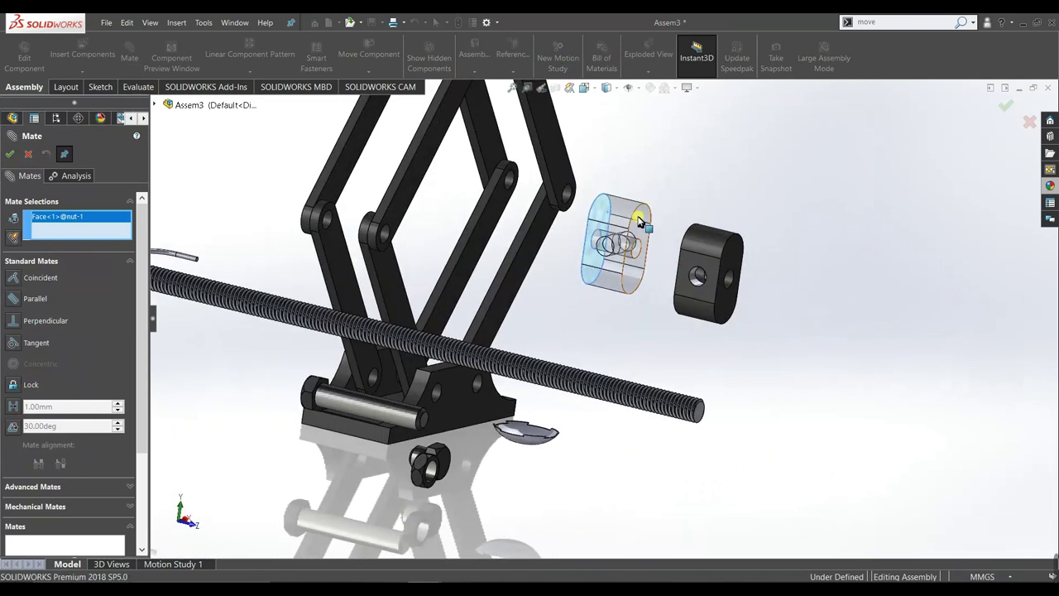
pyautogui.click(32, 488)
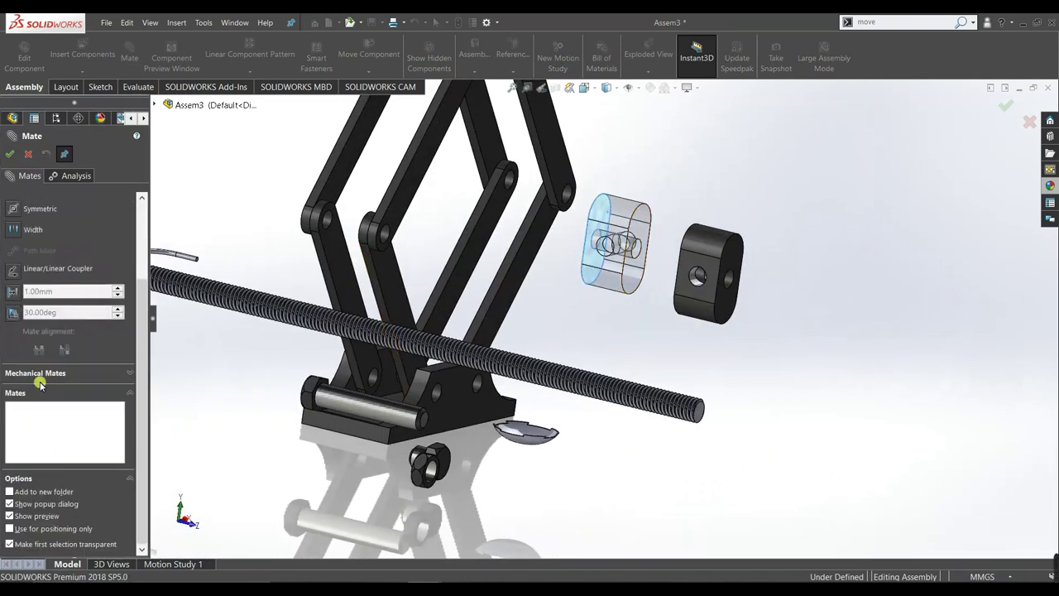
pyautogui.click(10, 230)
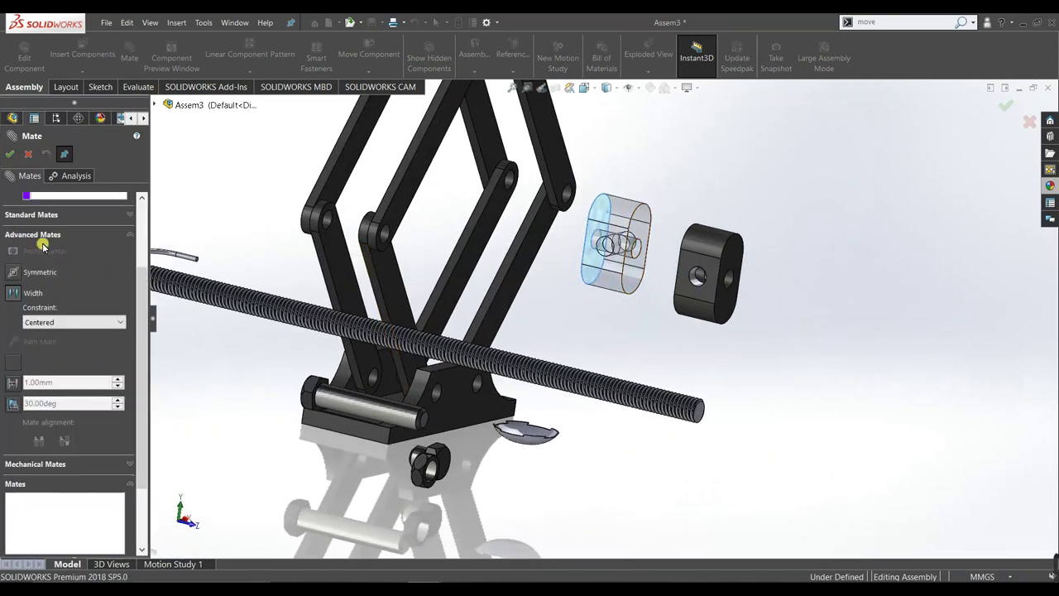
pyautogui.click(639, 232)
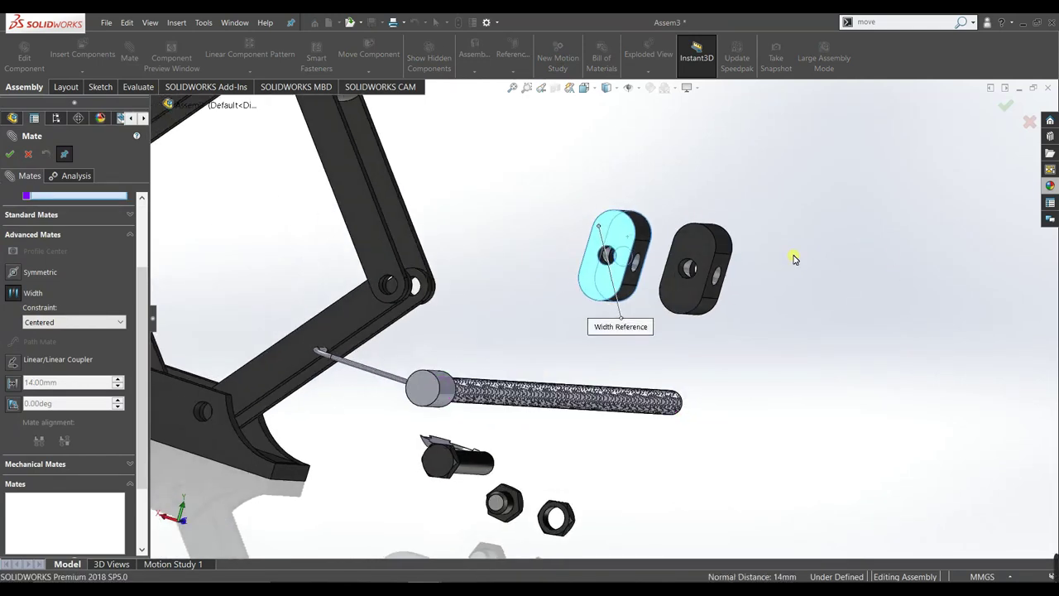
pyautogui.click(348, 304)
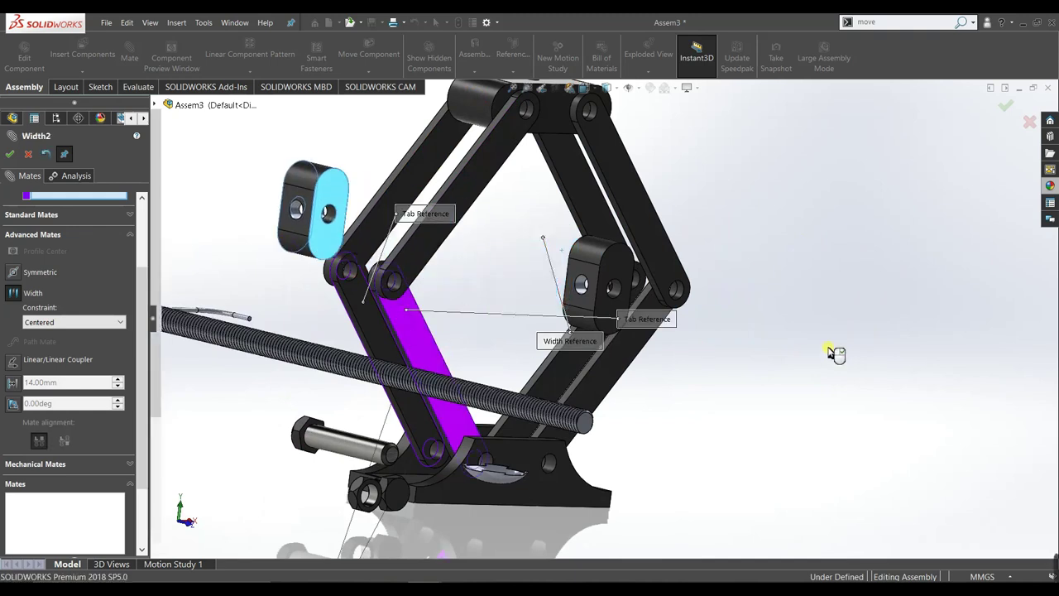
pyautogui.scroll(2, 877, 363)
pyautogui.scroll(3, 901, 367)
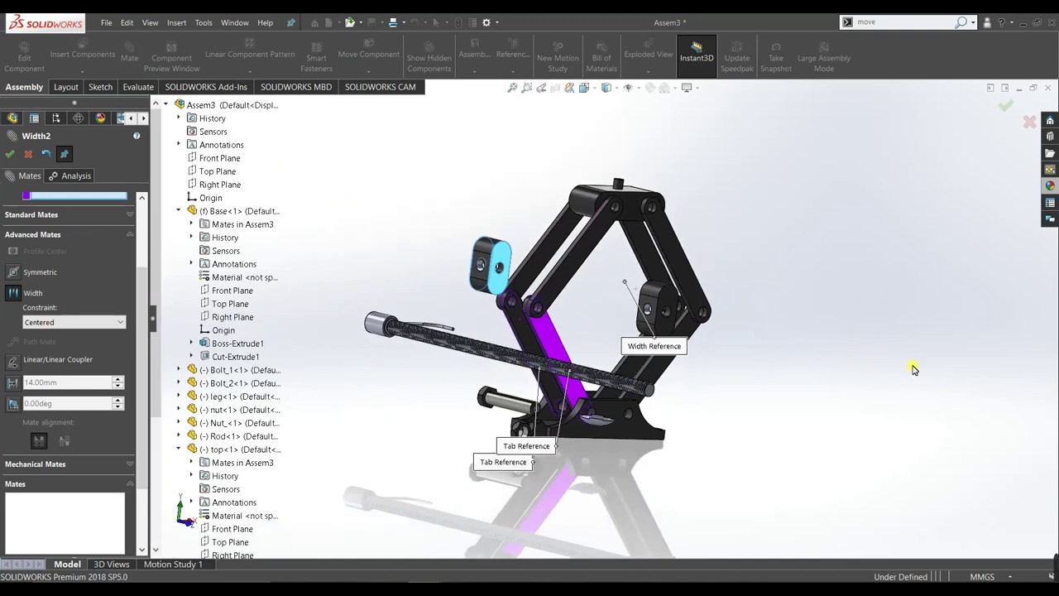
pyautogui.click(9, 154)
pyautogui.scroll(-5, 503, 277)
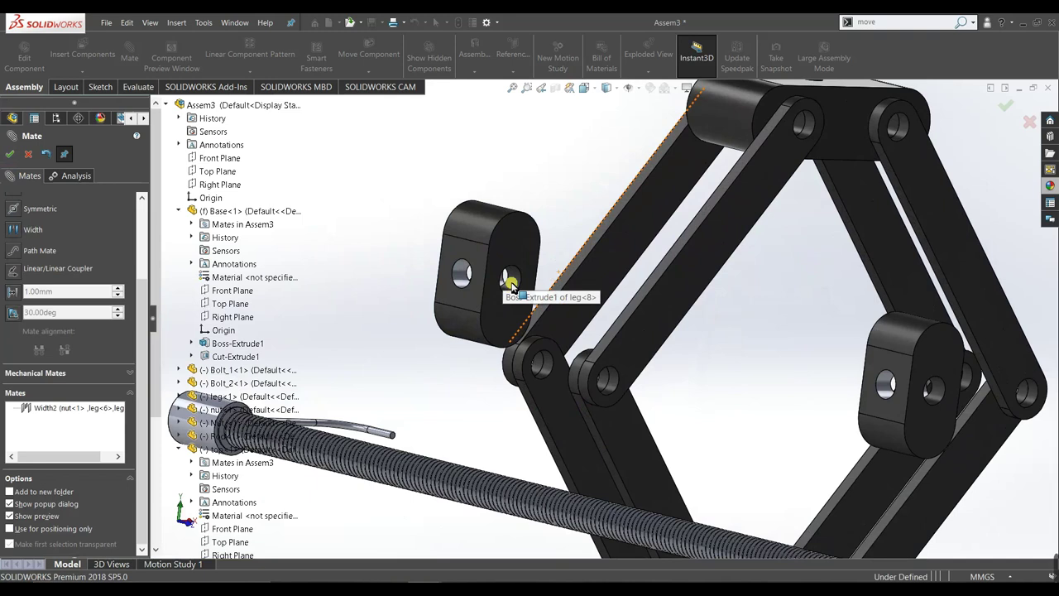
# Make nut<1>'s bore concentric with leg<7>'s hole (Concentric1) and close the Mate dialog
pyautogui.click(510, 282)
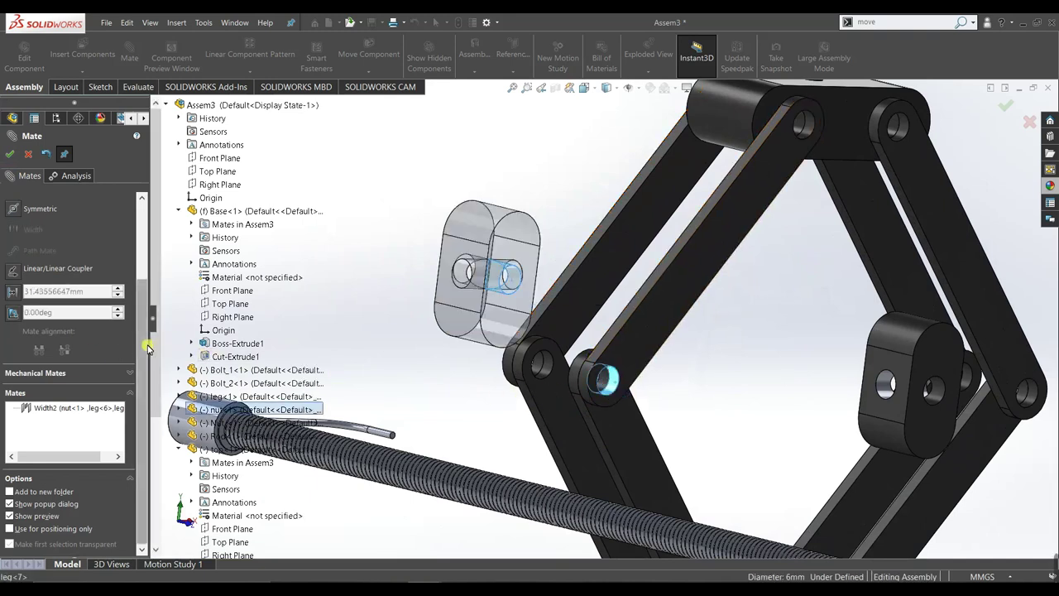
pyautogui.scroll(3, 130, 273)
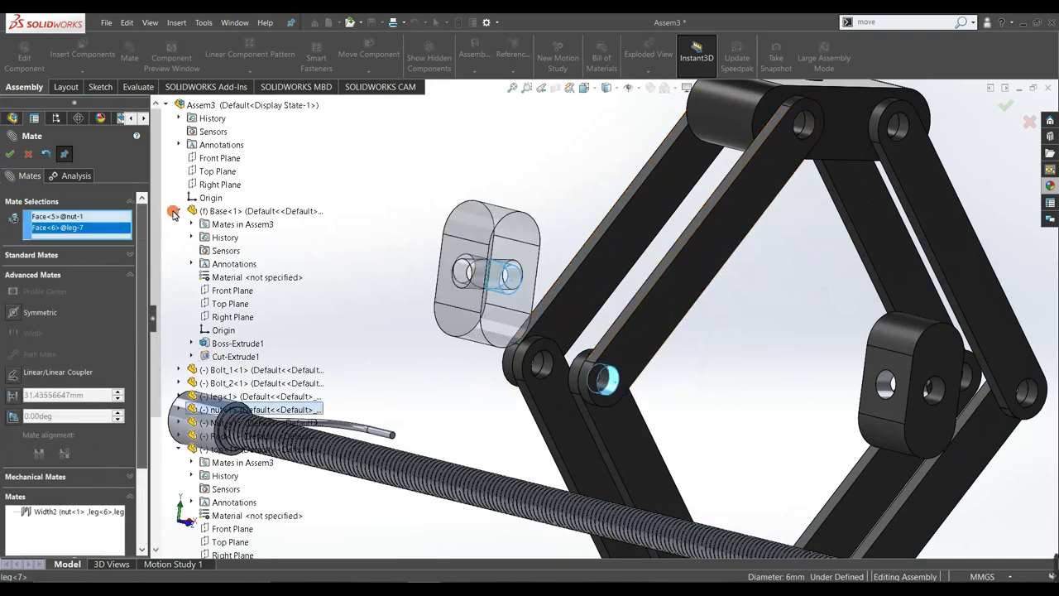
pyautogui.click(73, 258)
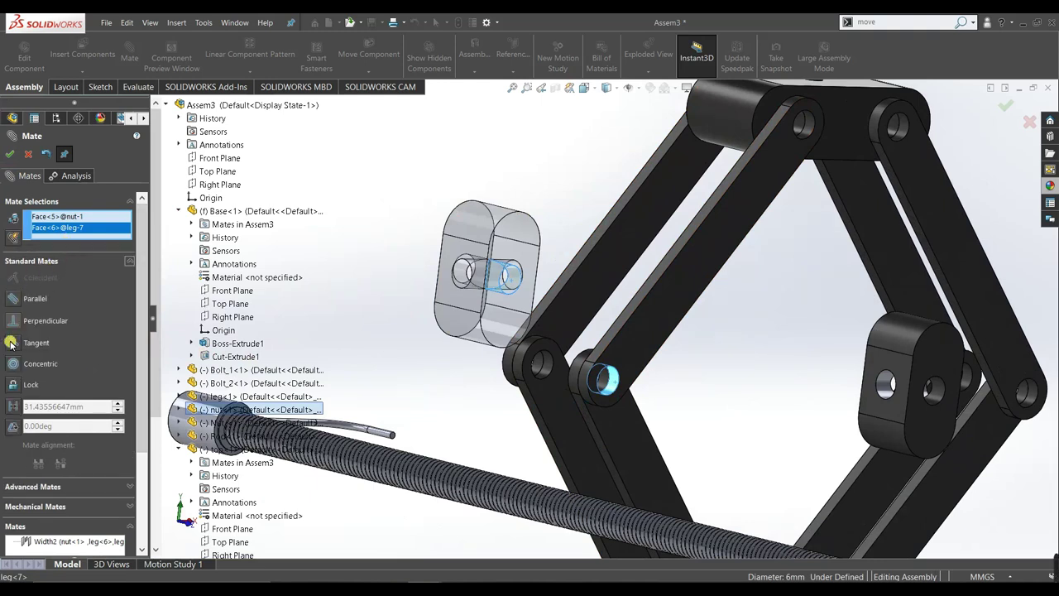
pyautogui.click(10, 364)
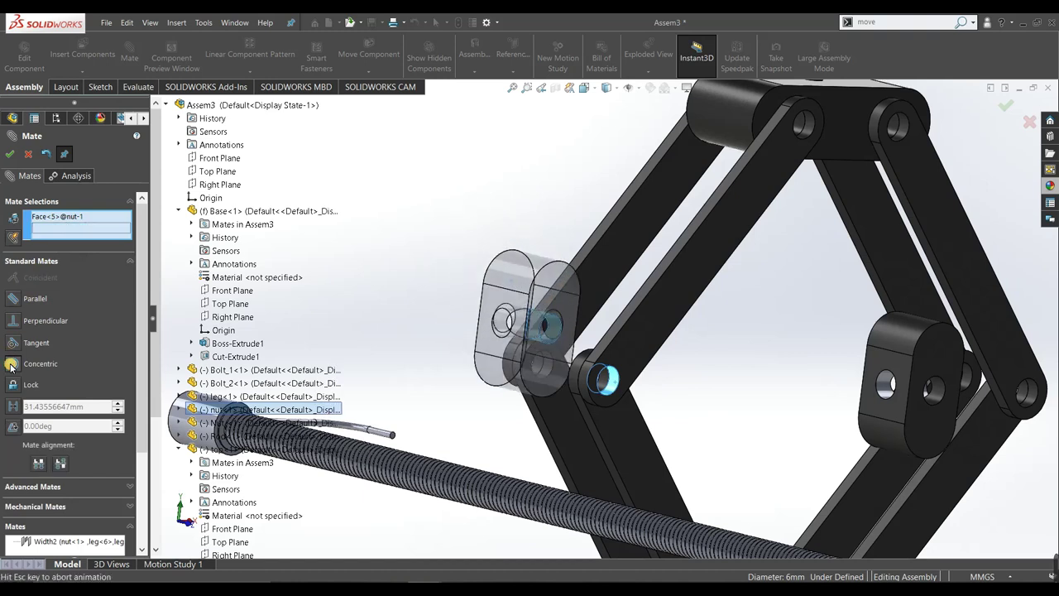
pyautogui.click(7, 155)
pyautogui.press('Escape')
pyautogui.moveTo(404, 231)
pyautogui.mouseDown(button='middle')
pyautogui.moveTo(610, 264)
pyautogui.moveTo(697, 301)
pyautogui.moveTo(825, 331)
pyautogui.moveTo(360, 265)
pyautogui.mouseUp(button='middle')
pyautogui.scroll(2, 695, 300)
pyautogui.scroll(2, 731, 305)
pyautogui.scroll(2, 769, 309)
pyautogui.scroll(2, 752, 293)
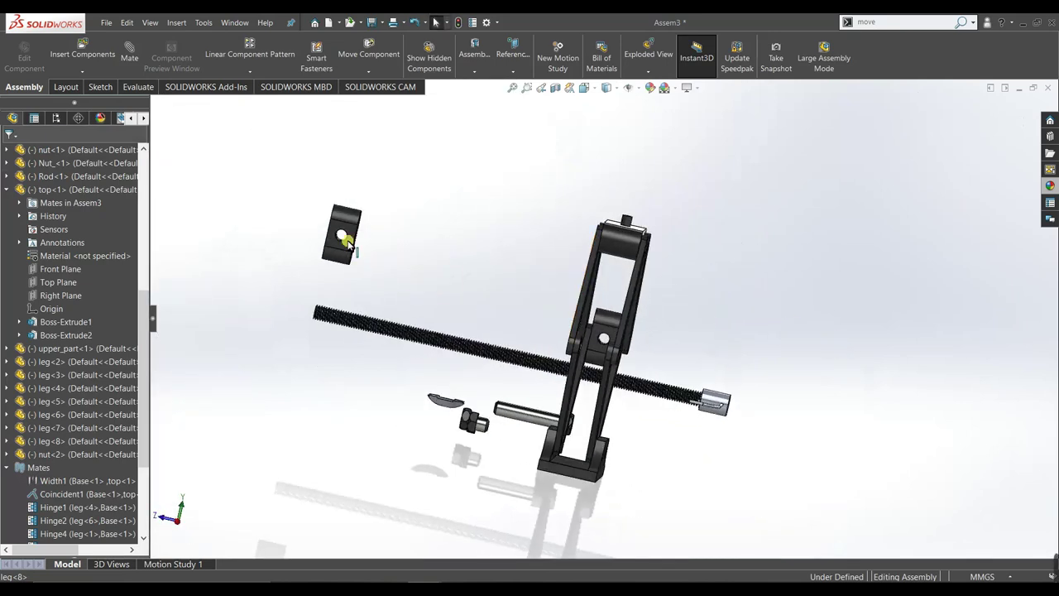
# Drag the second nut block, nut<2>, clear of the jack
pyautogui.click(346, 241)
pyautogui.moveTo(346, 240); pyautogui.dragTo(370, 274)
pyautogui.click(257, 213)
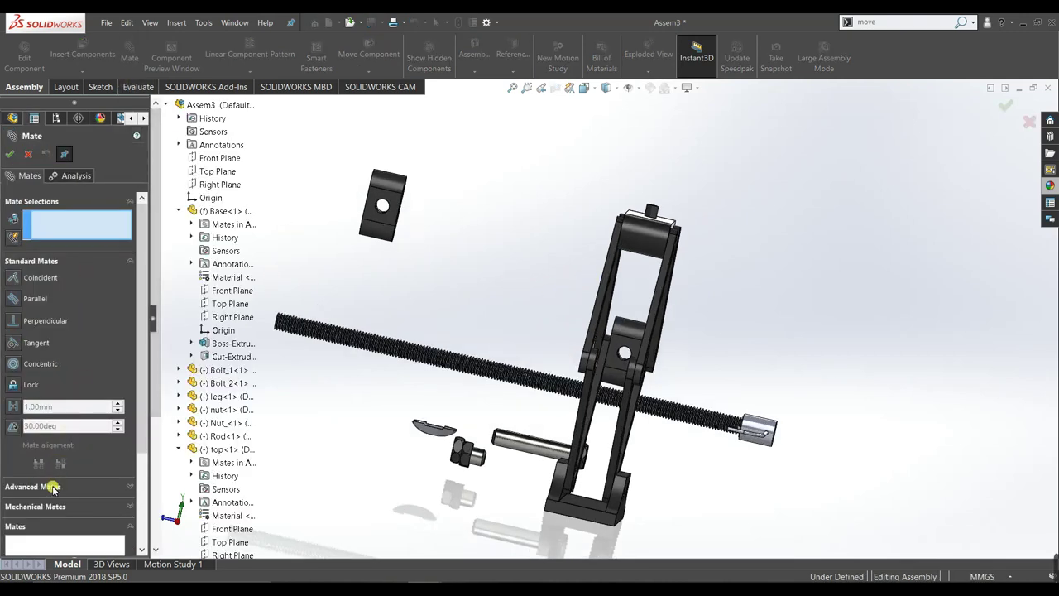
# Add a Width3 mate centring nut<2> between leg<4> and its partner leg using both end faces
pyautogui.click(52, 489)
pyautogui.click(20, 233)
pyautogui.moveTo(445, 252); pyautogui.dragTo(508, 295, button='middle')
pyautogui.scroll(-2, 418, 228)
pyautogui.scroll(-2, 418, 228)
pyautogui.click(418, 228)
pyautogui.scroll(2, 425, 221)
pyautogui.scroll(1, 426, 222)
pyautogui.scroll(1, 563, 238)
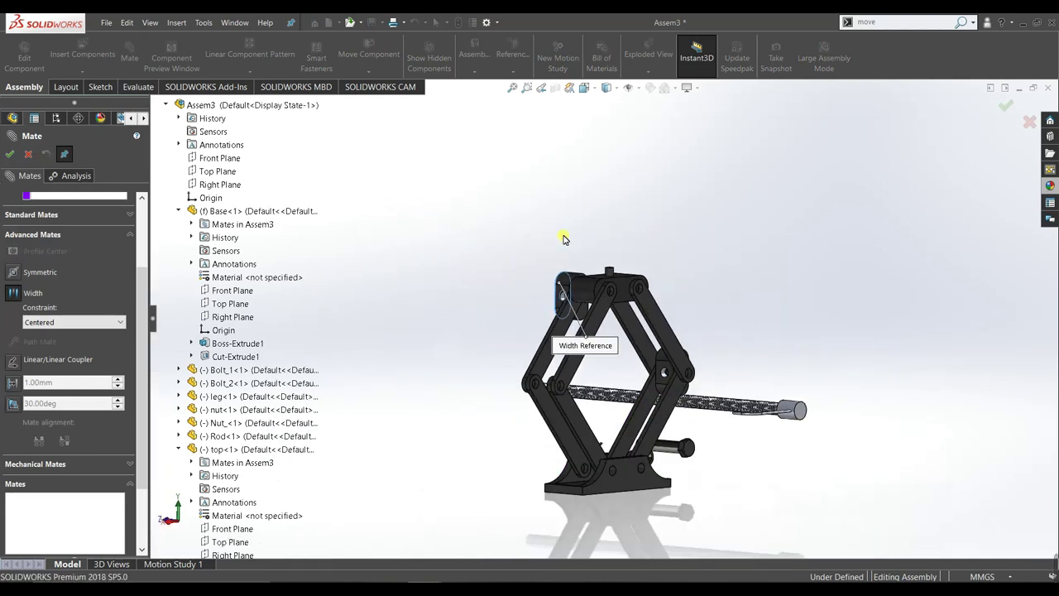
pyautogui.scroll(-2, 569, 314)
pyautogui.scroll(-2, 677, 411)
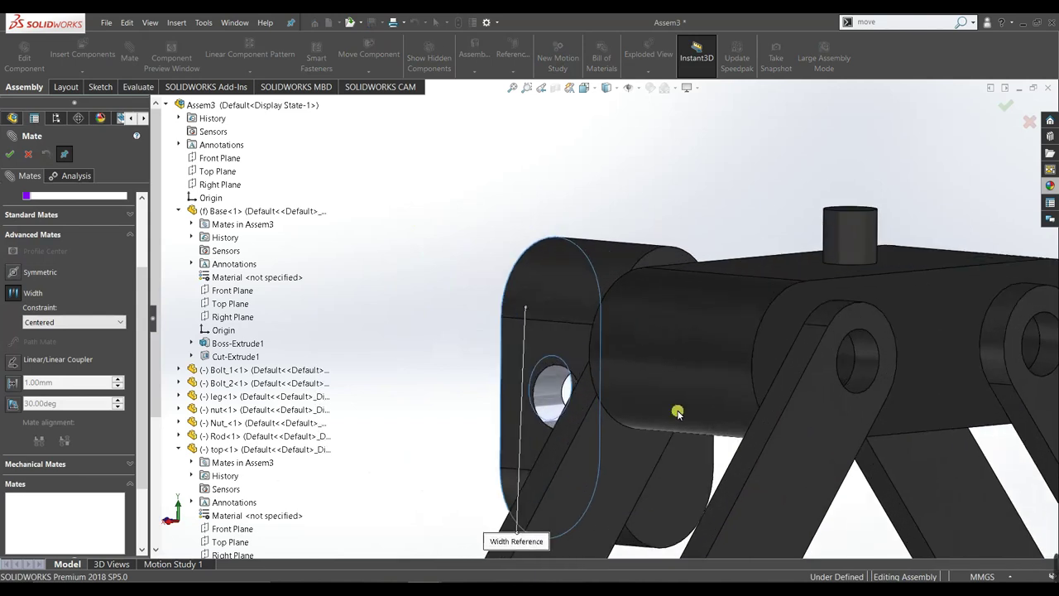
pyautogui.click(689, 476)
pyautogui.scroll(3, 676, 445)
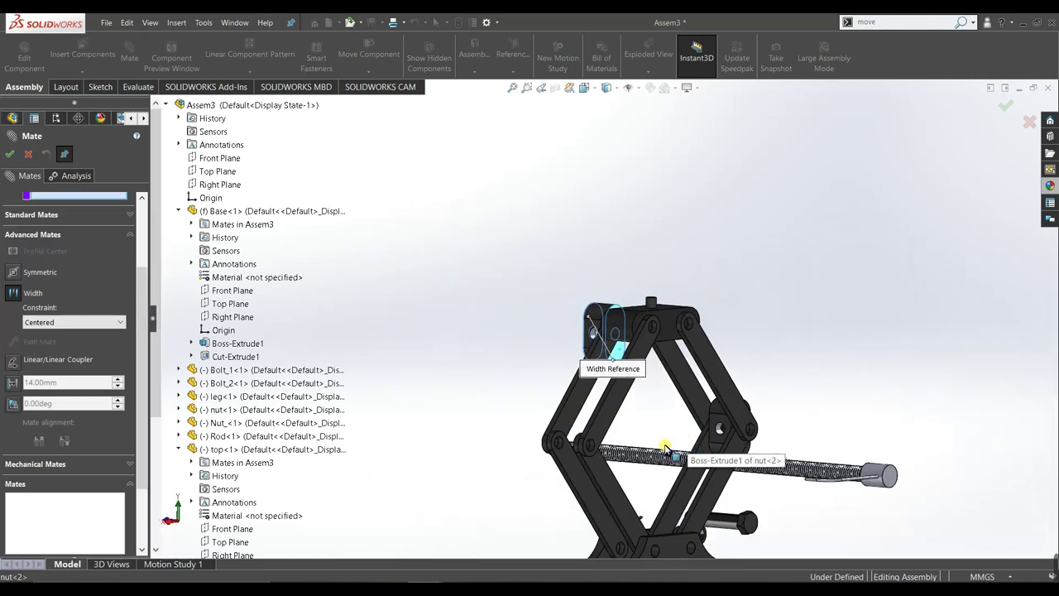
pyautogui.click(616, 489)
pyautogui.scroll(2, 629, 496)
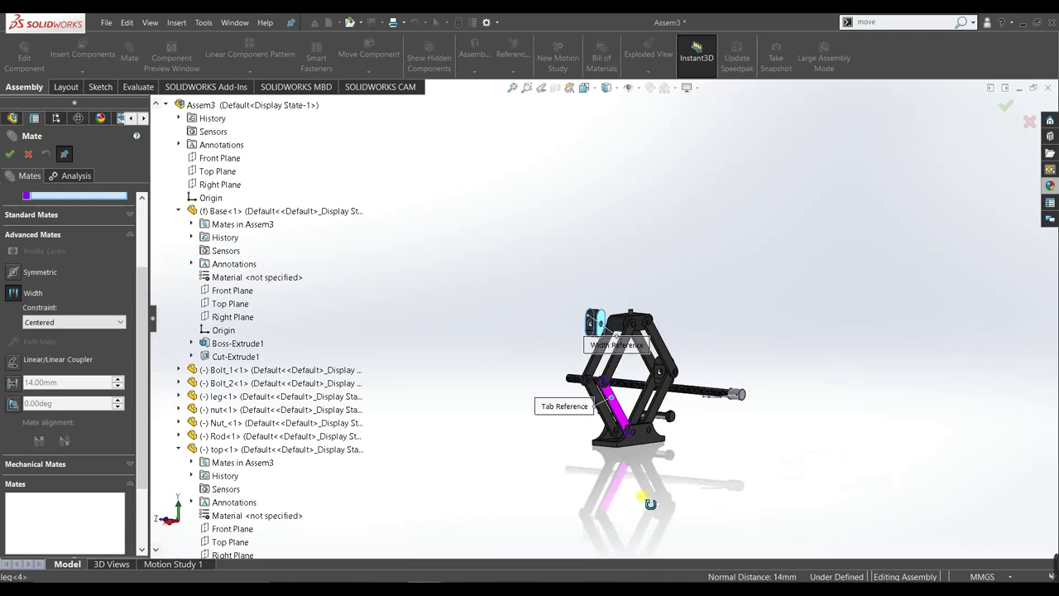
pyautogui.moveTo(650, 503); pyautogui.dragTo(724, 498, button='middle')
pyautogui.scroll(-3, 637, 360)
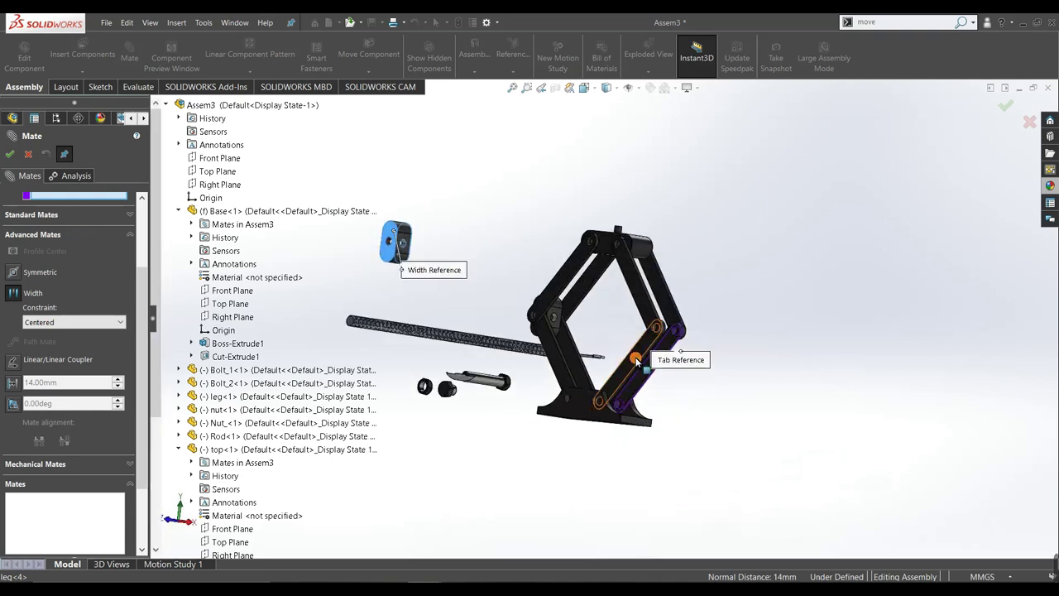
pyautogui.click(636, 359)
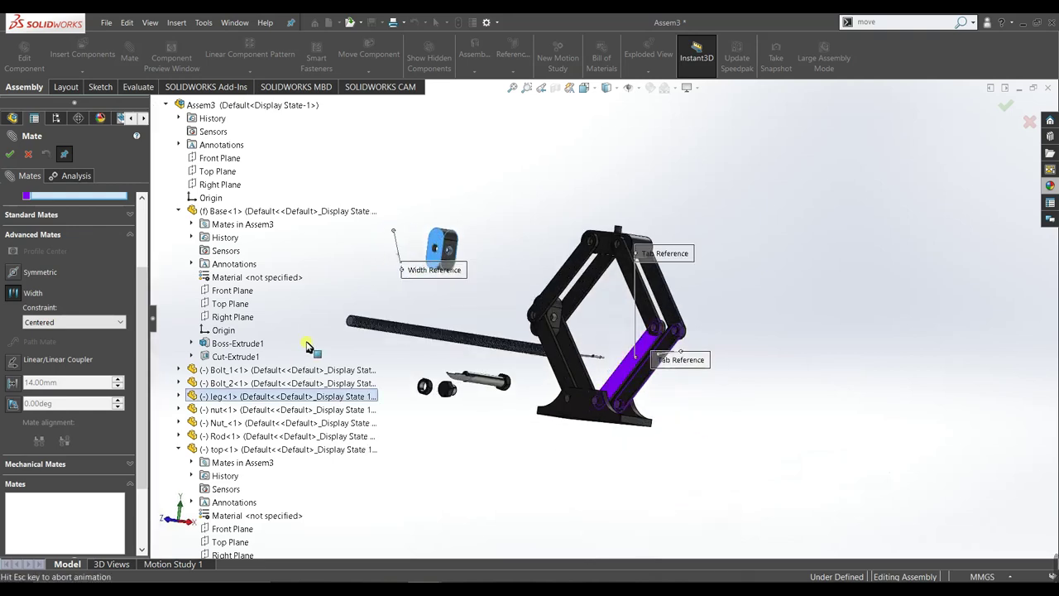
pyautogui.click(10, 154)
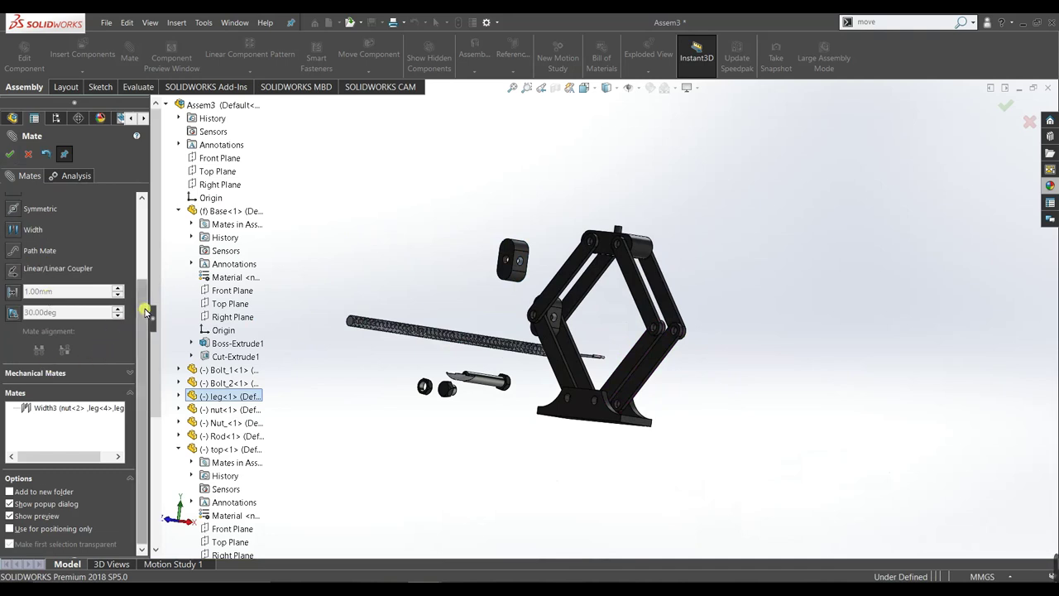
pyautogui.scroll(5, 142, 307)
# Make nut<2>'s bore concentric with leg<2>'s pivot hole (Concentric2) and close mating
pyautogui.click(77, 258)
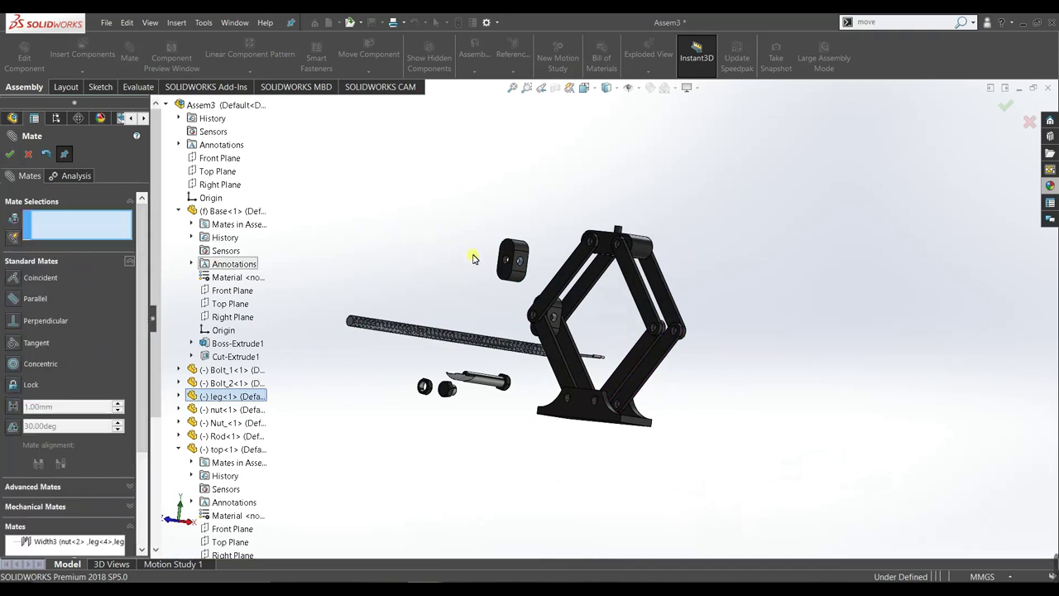
pyautogui.scroll(-2, 497, 265)
pyautogui.scroll(-4, 520, 287)
pyautogui.click(539, 277)
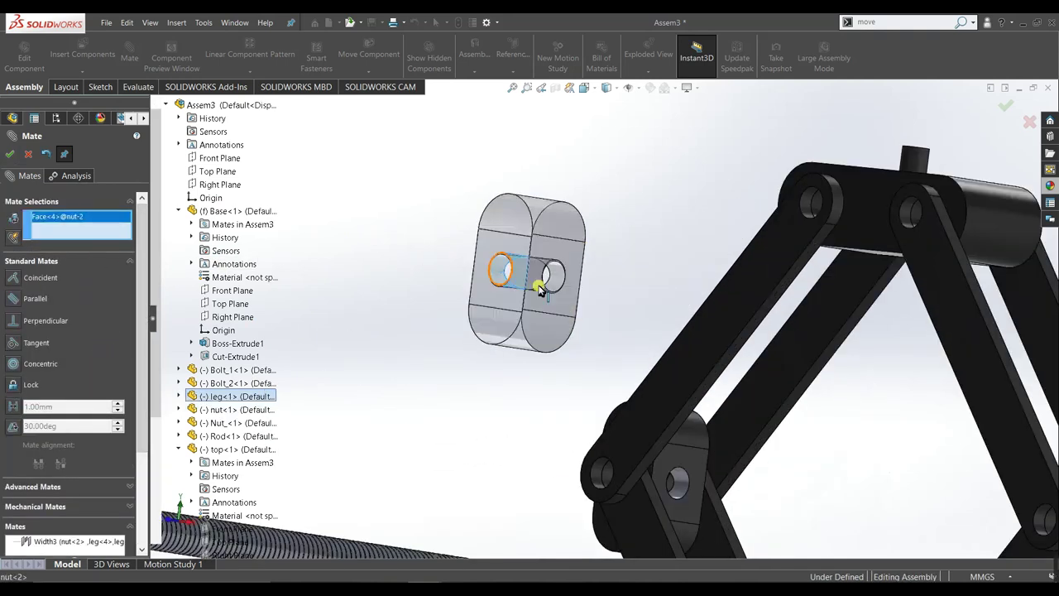
pyautogui.moveTo(567, 276); pyautogui.dragTo(553, 274, button='middle')
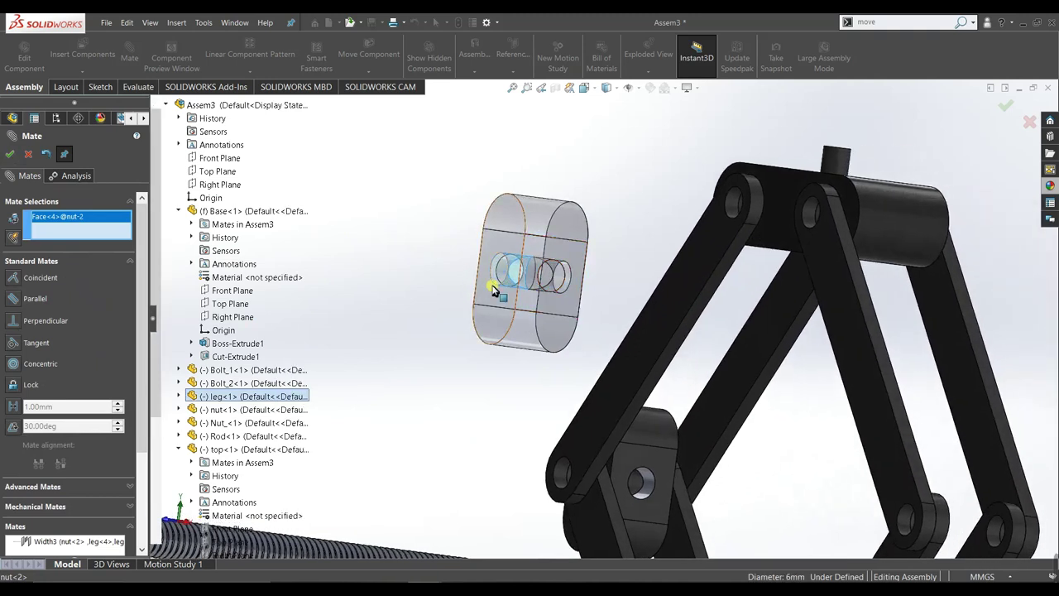
pyautogui.scroll(3, 535, 293)
pyautogui.scroll(-2, 725, 427)
pyautogui.scroll(-2, 721, 405)
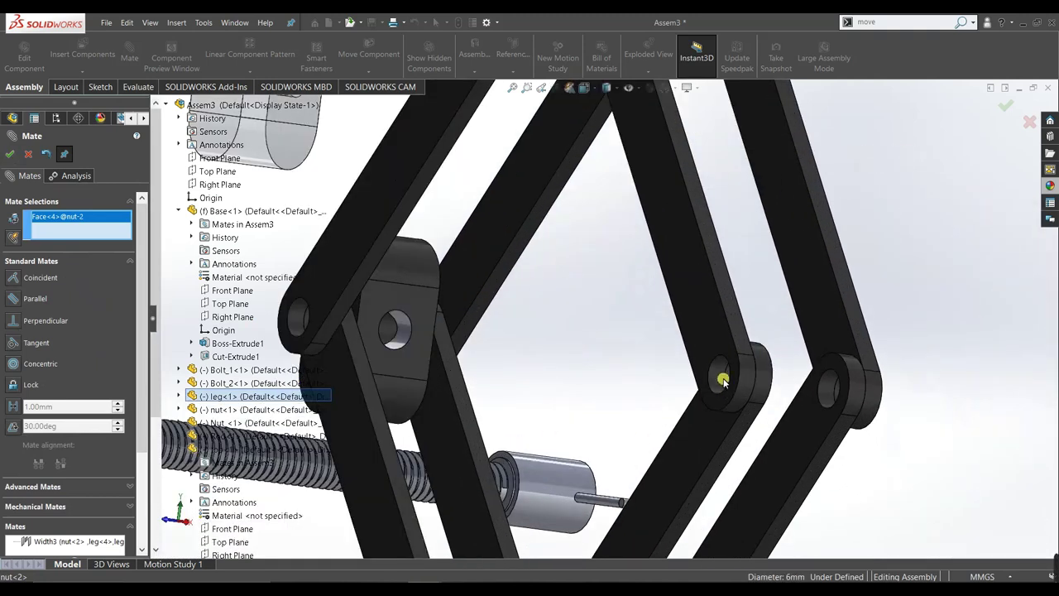
pyautogui.click(718, 377)
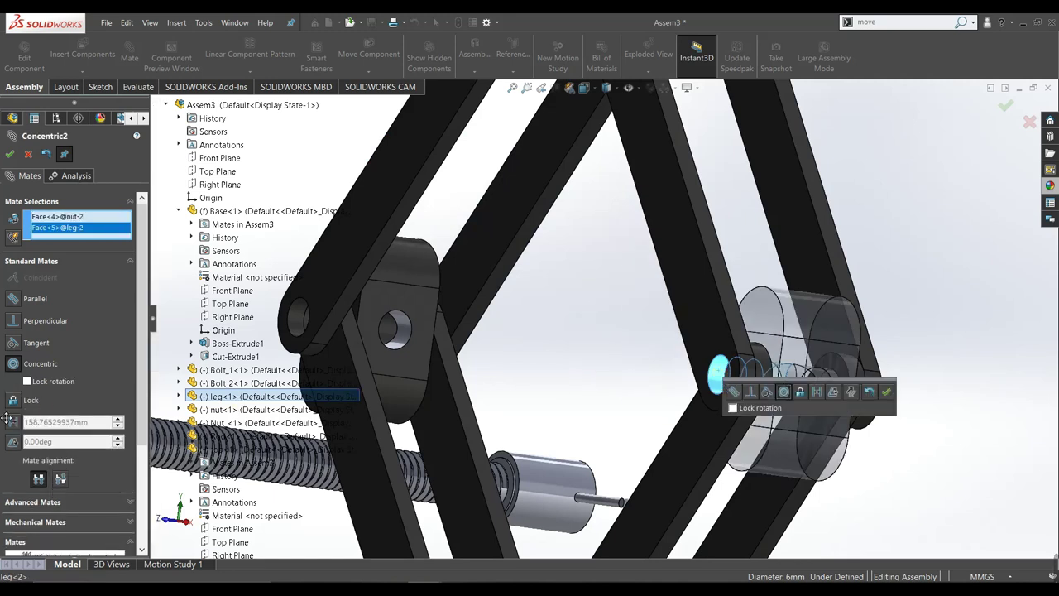
pyautogui.click(12, 153)
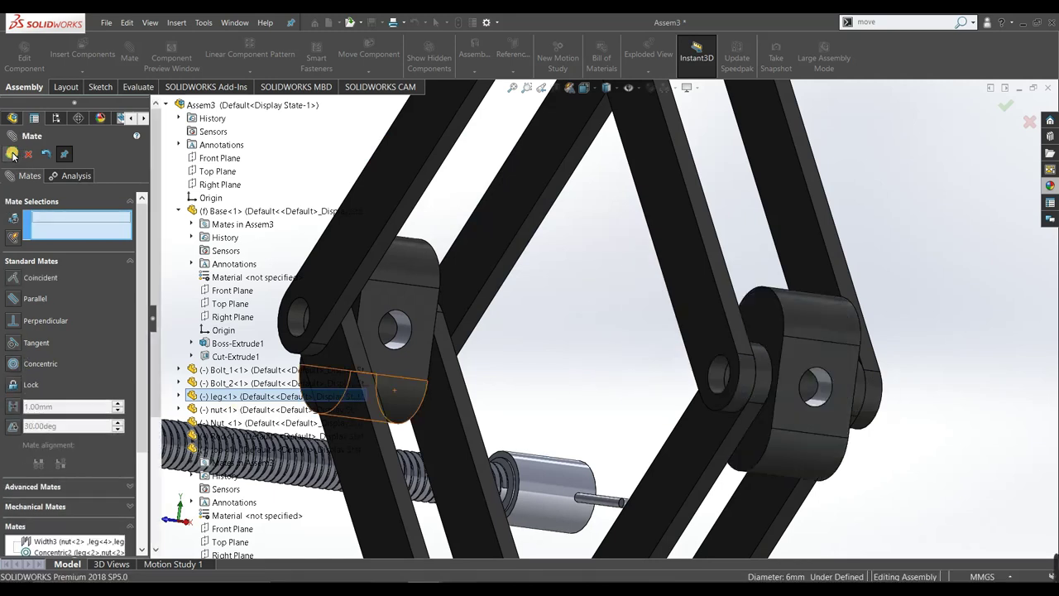
pyautogui.click(12, 154)
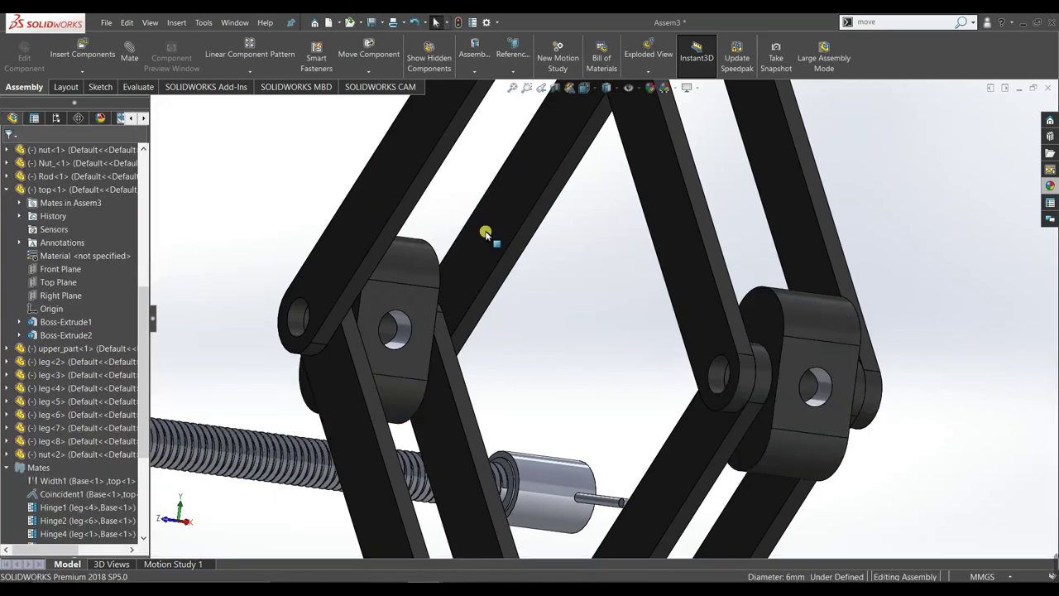
# Drag the lead screw along its axis through the jack frame beside a nut joint
pyautogui.scroll(10, 728, 289)
pyautogui.moveTo(733, 296); pyautogui.dragTo(782, 328, button='middle')
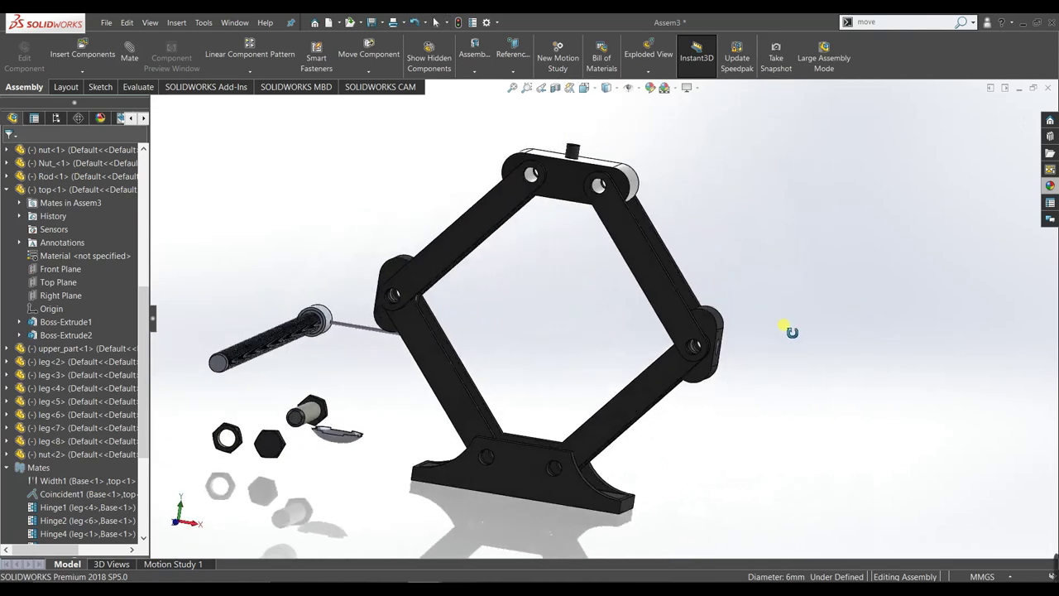
pyautogui.moveTo(302, 325); pyautogui.dragTo(1020, 320)
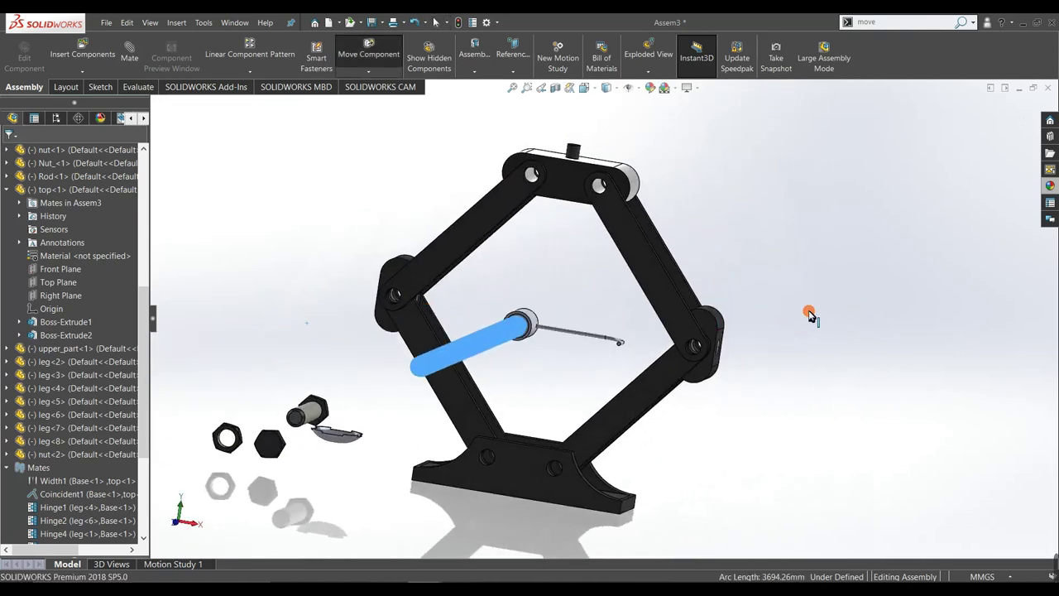
pyautogui.press('Escape')
pyautogui.scroll(-5, 753, 364)
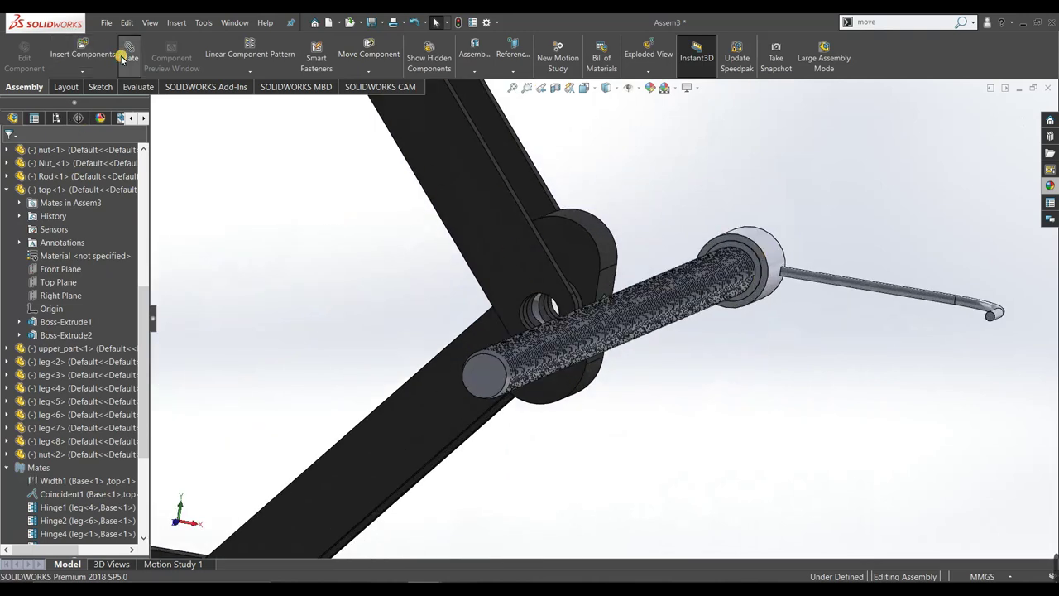
# Make the screw rod concentric with nut<2>'s threaded hole, replacing the mistaken leg-2 face
pyautogui.click(772, 255)
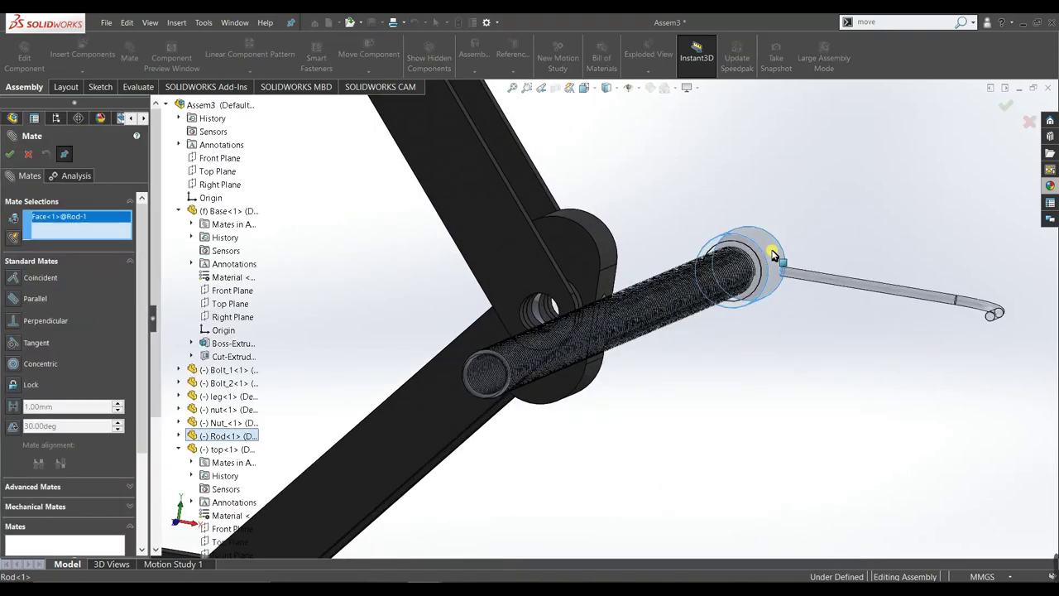
pyautogui.click(524, 325)
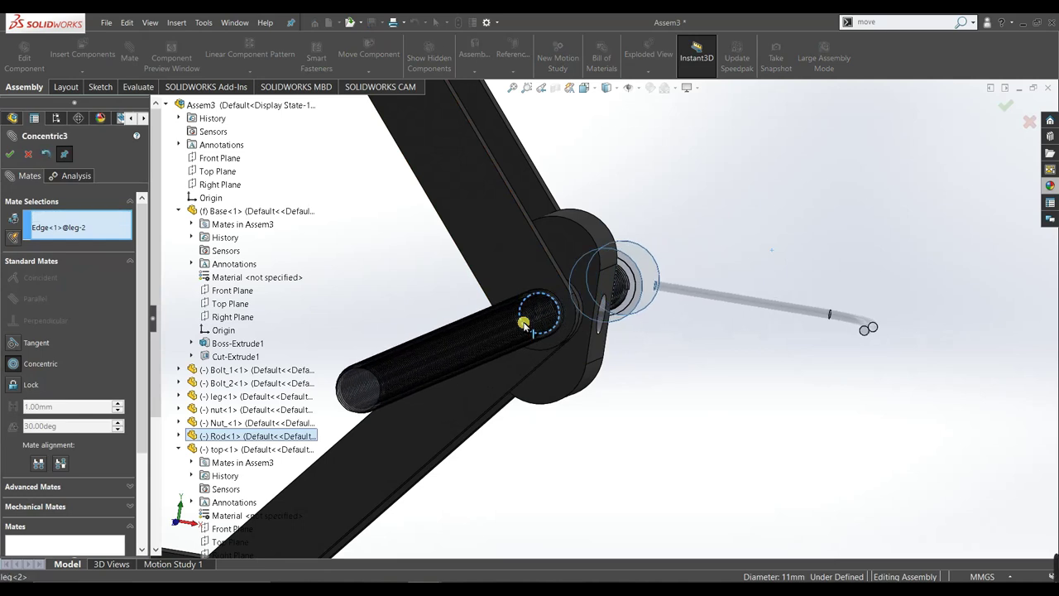
pyautogui.rightClick(39, 232)
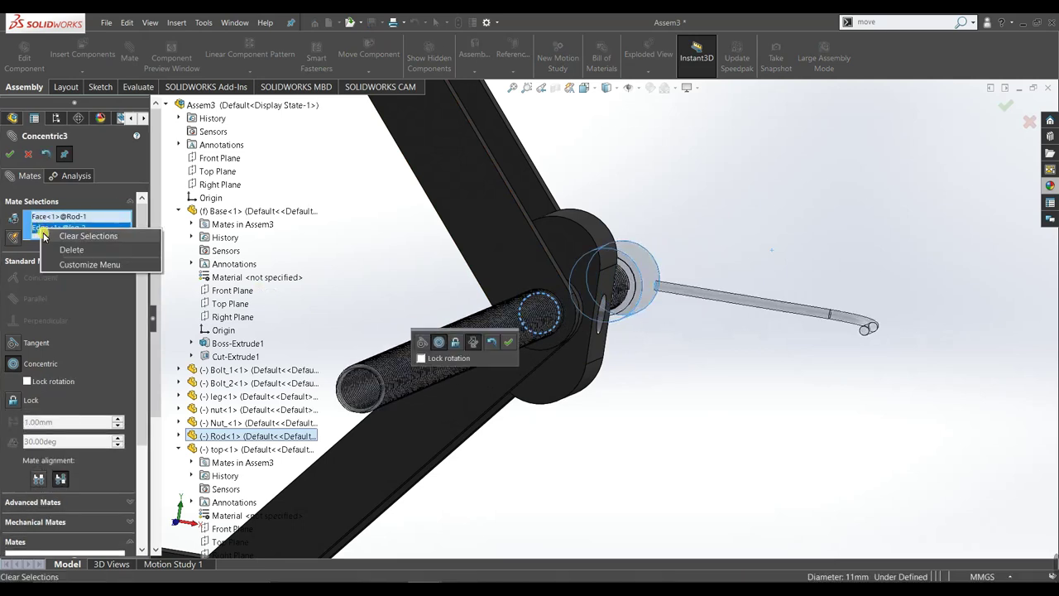
pyautogui.click(51, 247)
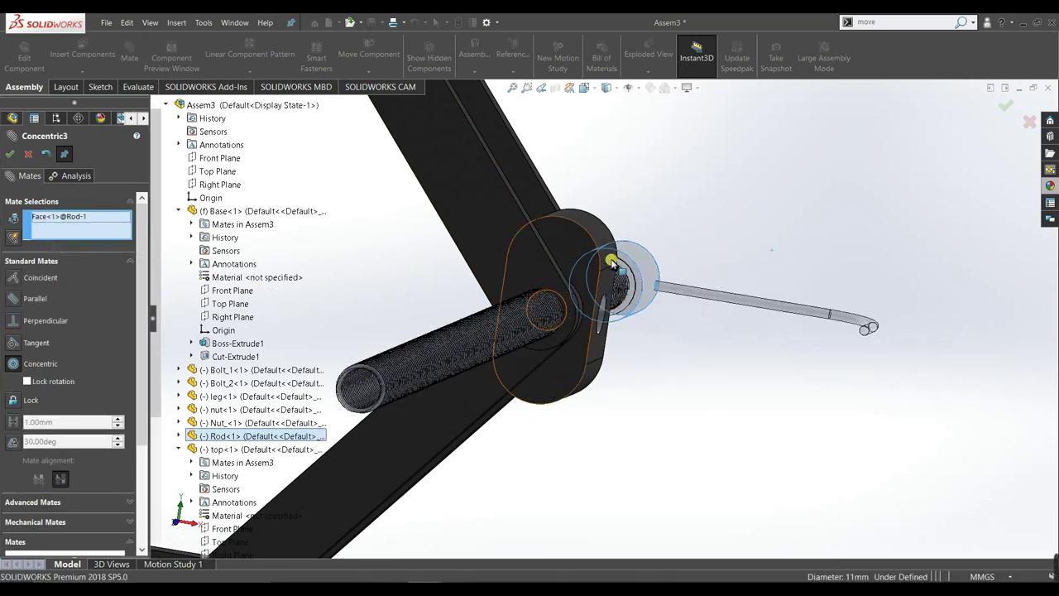
pyautogui.moveTo(652, 303); pyautogui.dragTo(699, 303, button='middle')
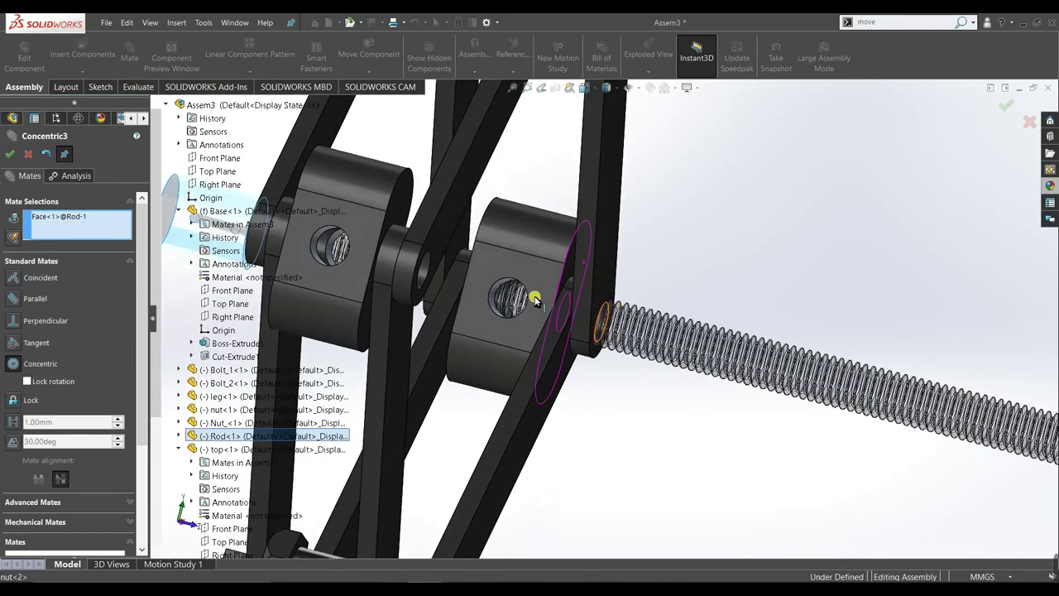
pyautogui.click(497, 288)
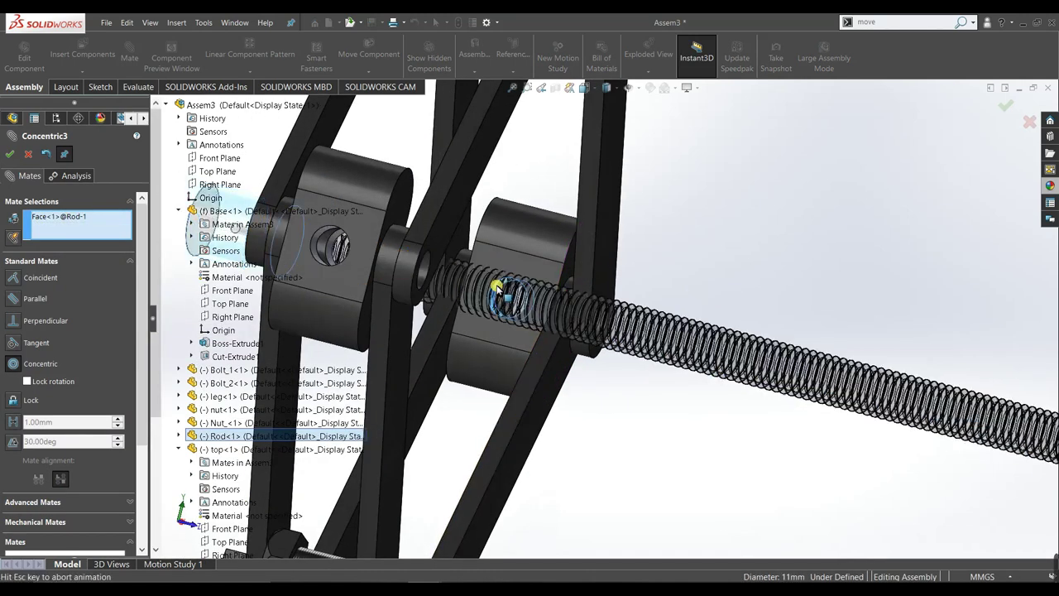
pyautogui.press('f')
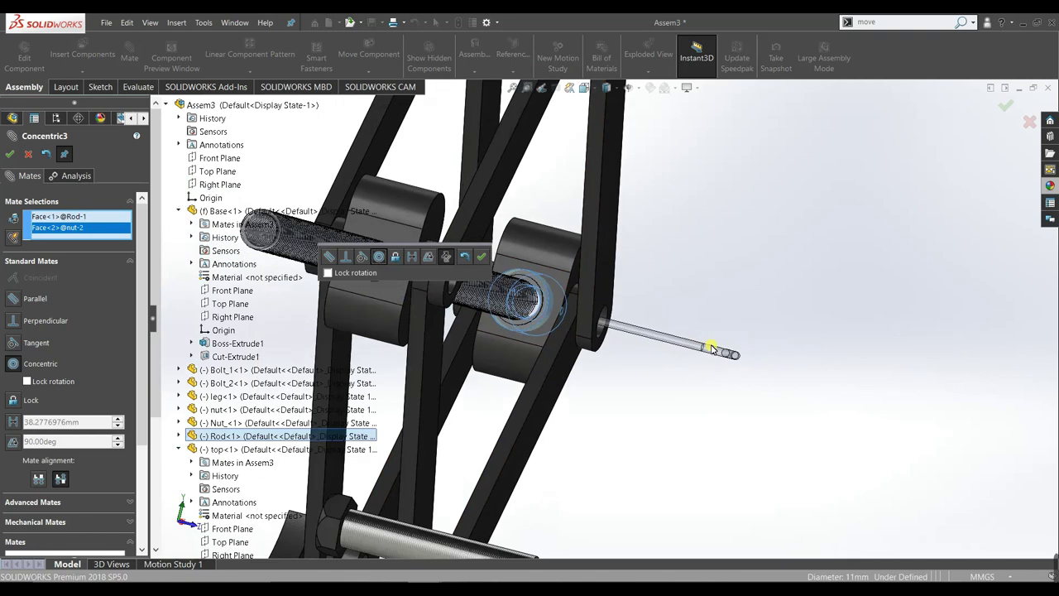
pyautogui.moveTo(624, 350)
pyautogui.mouseDown(button='middle')
pyautogui.moveTo(562, 391)
pyautogui.moveTo(529, 372)
pyautogui.mouseUp(button='middle')
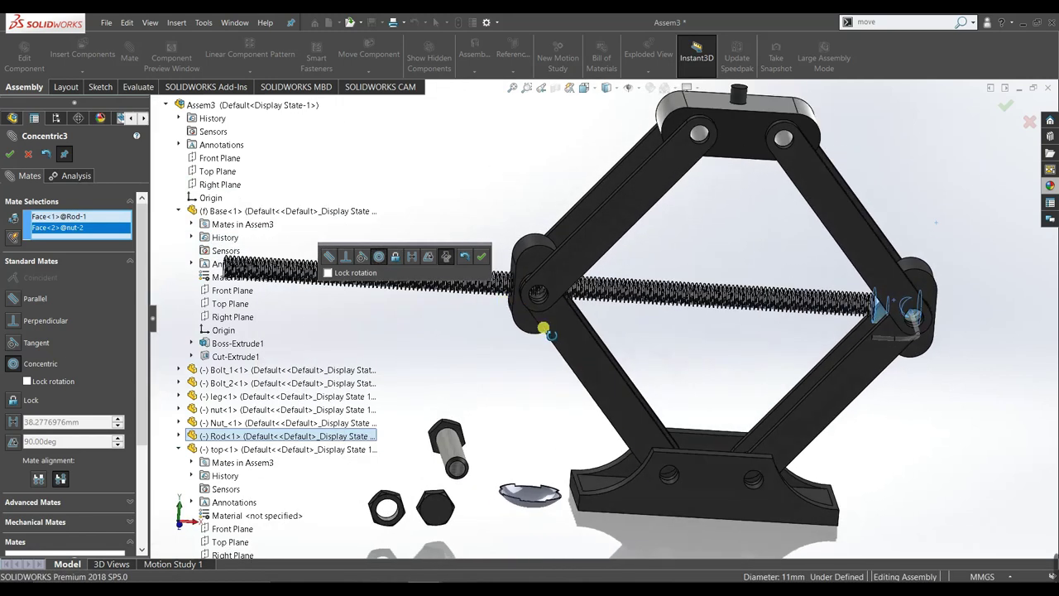
pyautogui.click(481, 255)
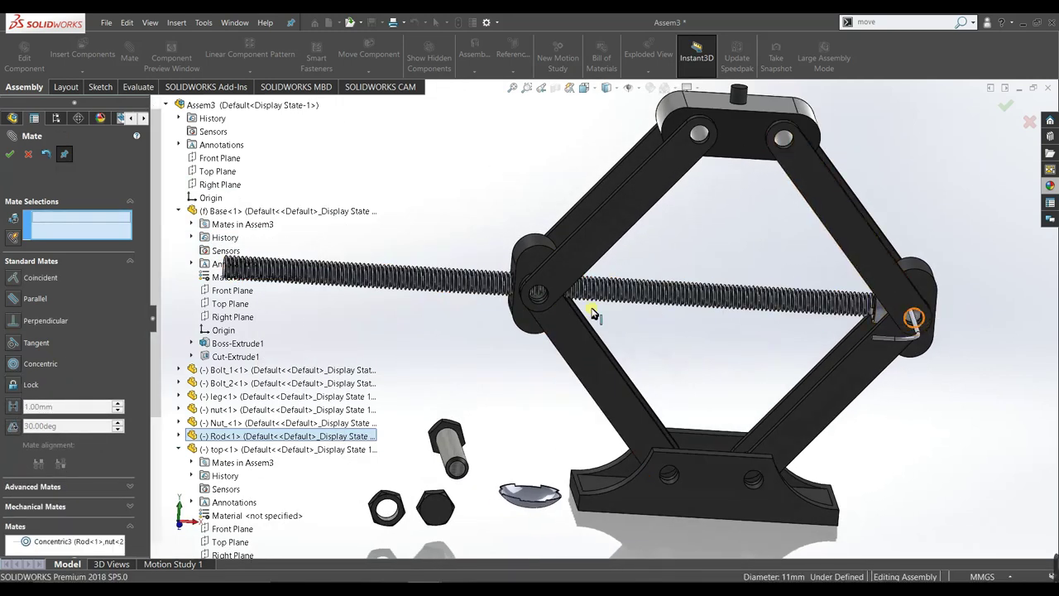
# Mate the rod's end-cylinder face (Face<3>) coincident with nut<2>'s face (Face<4>), then close Mate
pyautogui.moveTo(969, 308); pyautogui.dragTo(946, 368)
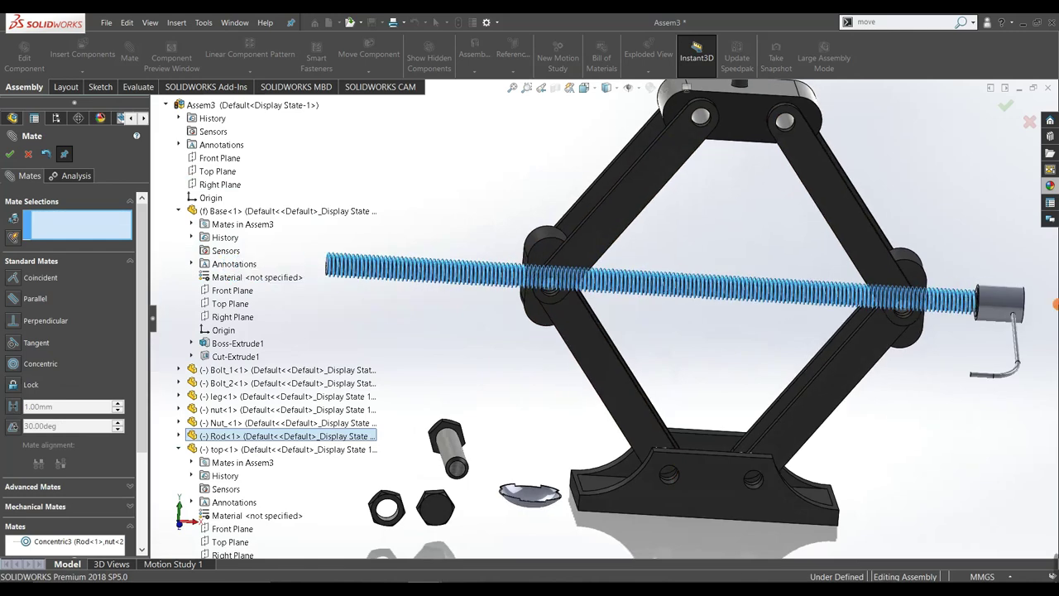
pyautogui.scroll(-3, 946, 317)
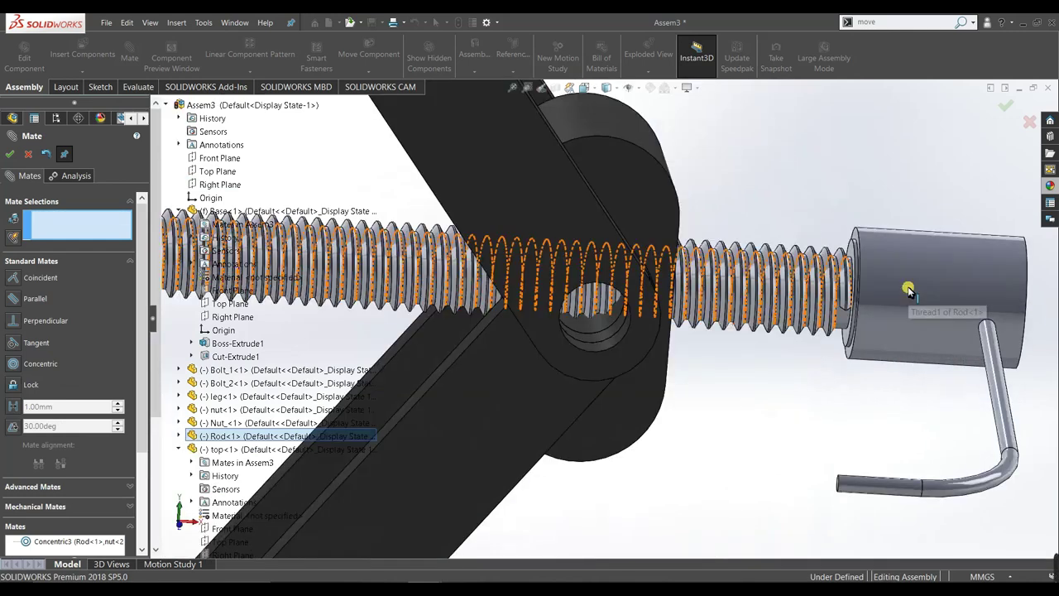
pyautogui.scroll(-3, 905, 286)
pyautogui.scroll(-2, 861, 264)
pyautogui.click(837, 259)
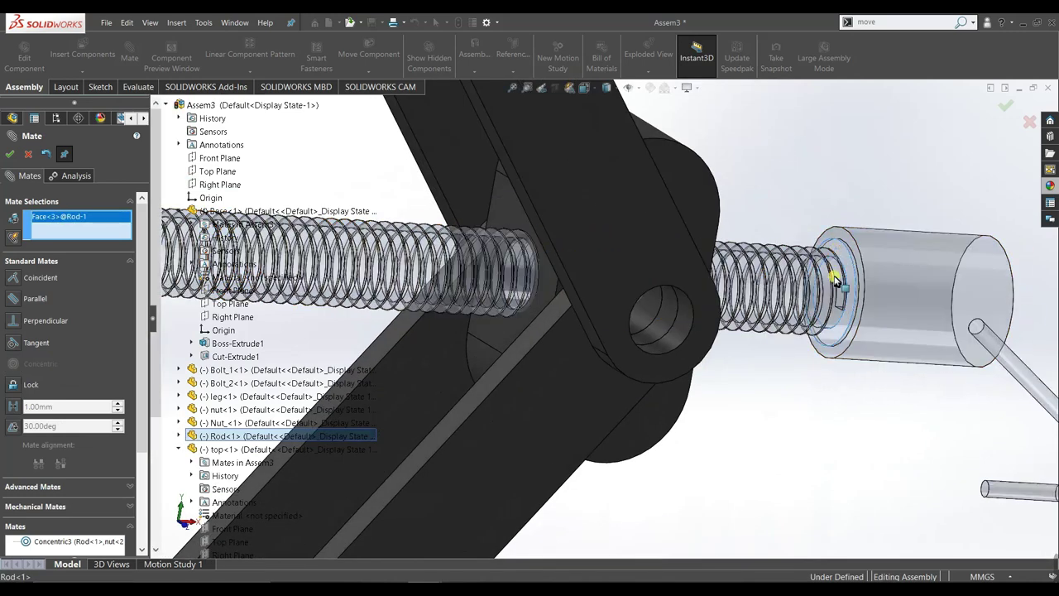
pyautogui.scroll(4, 722, 357)
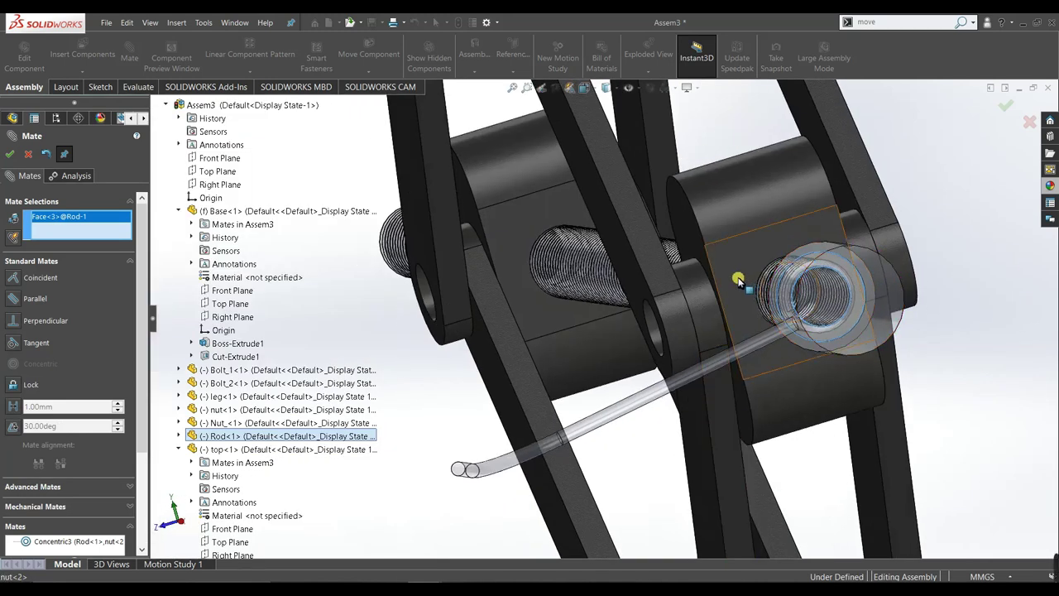
pyautogui.click(747, 276)
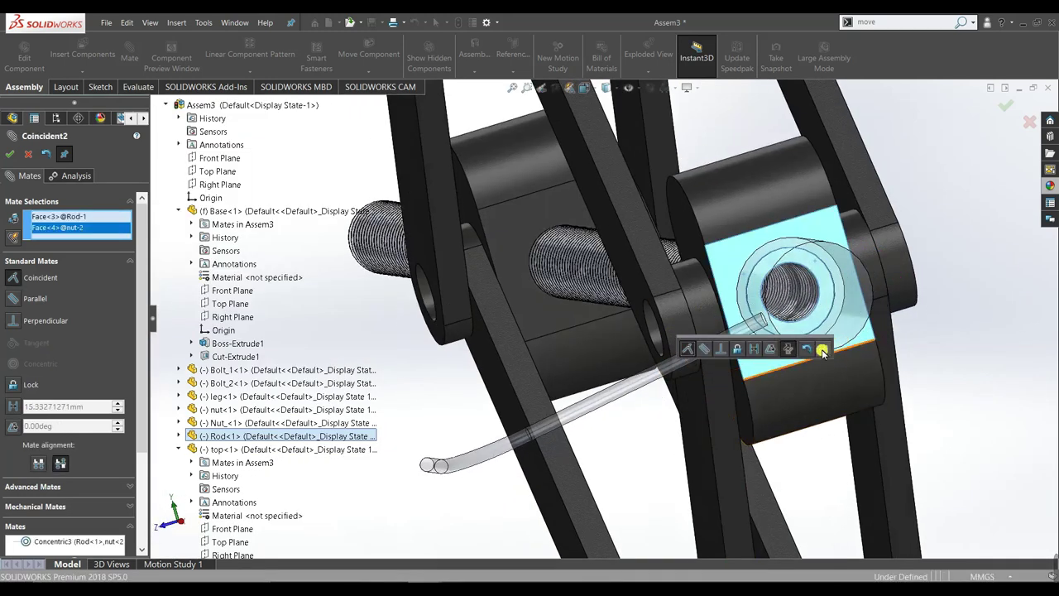
pyautogui.click(823, 348)
pyautogui.scroll(5, 686, 395)
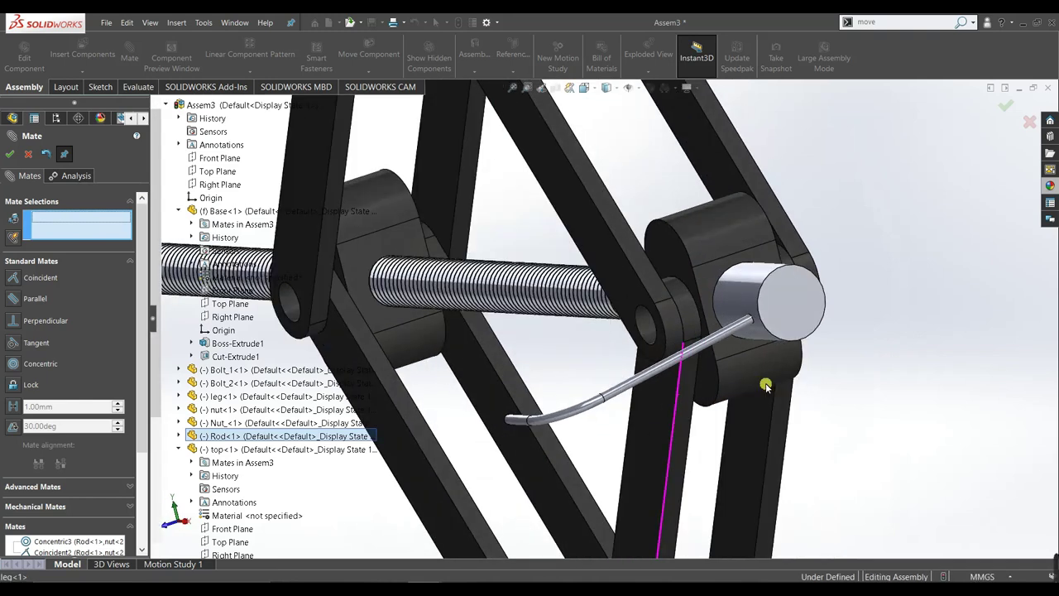
pyautogui.scroll(3, 601, 319)
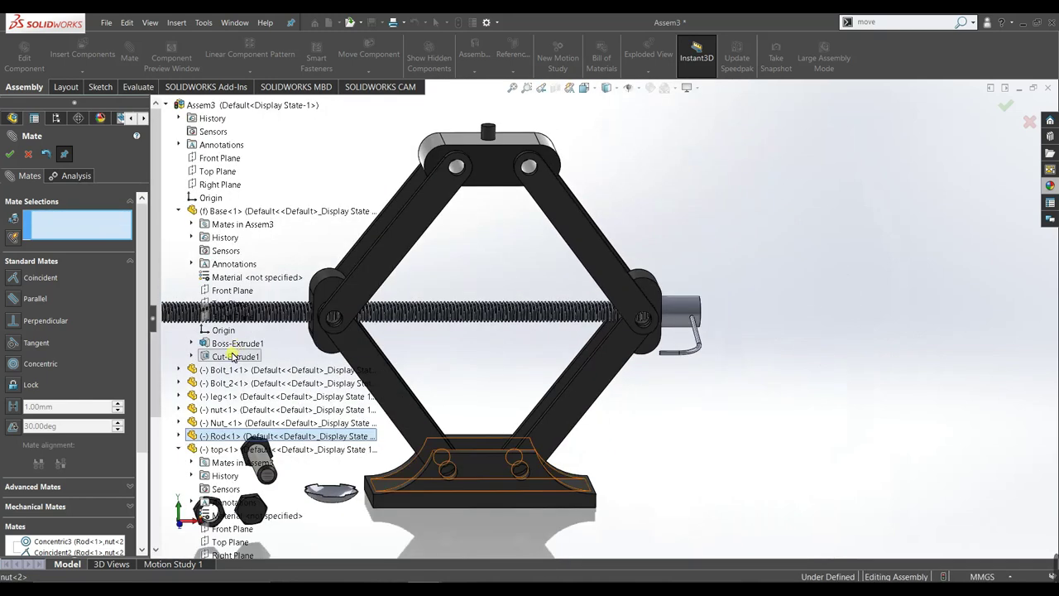
pyautogui.click(9, 152)
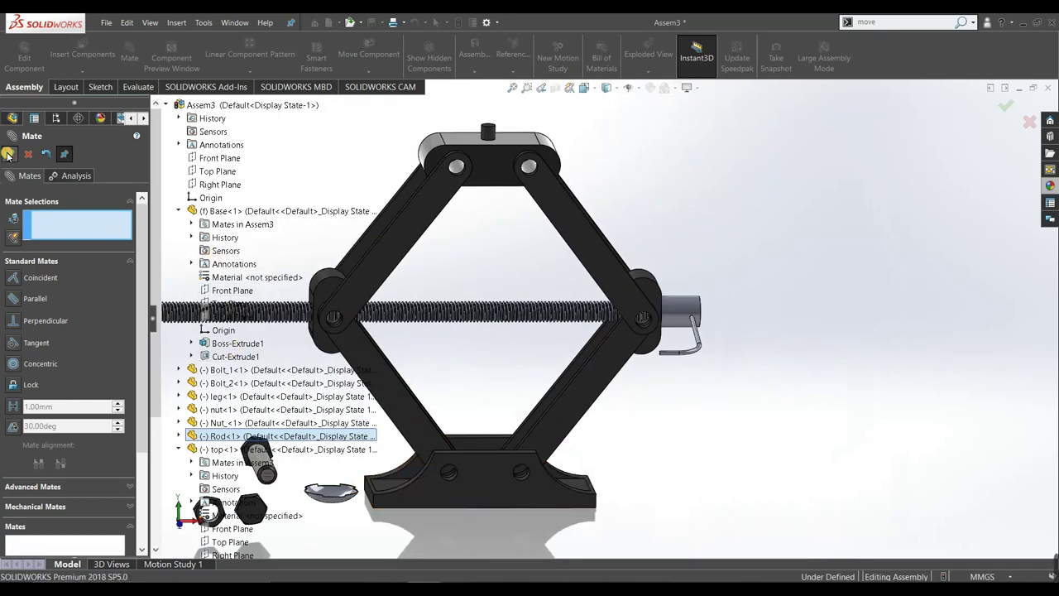
pyautogui.scroll(-3, 346, 309)
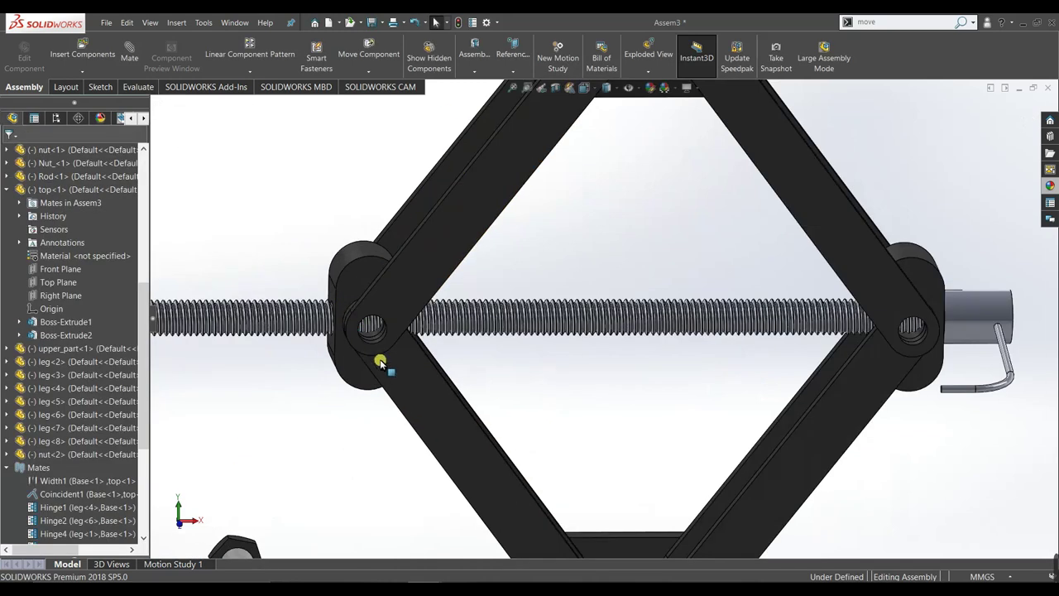
pyautogui.scroll(-3, 385, 364)
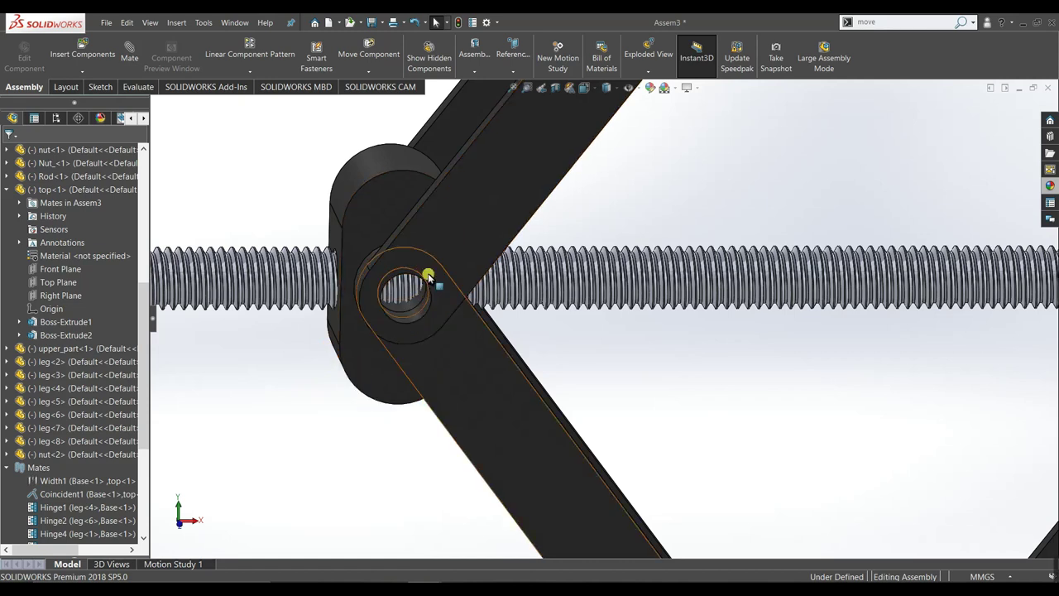
pyautogui.press('f')
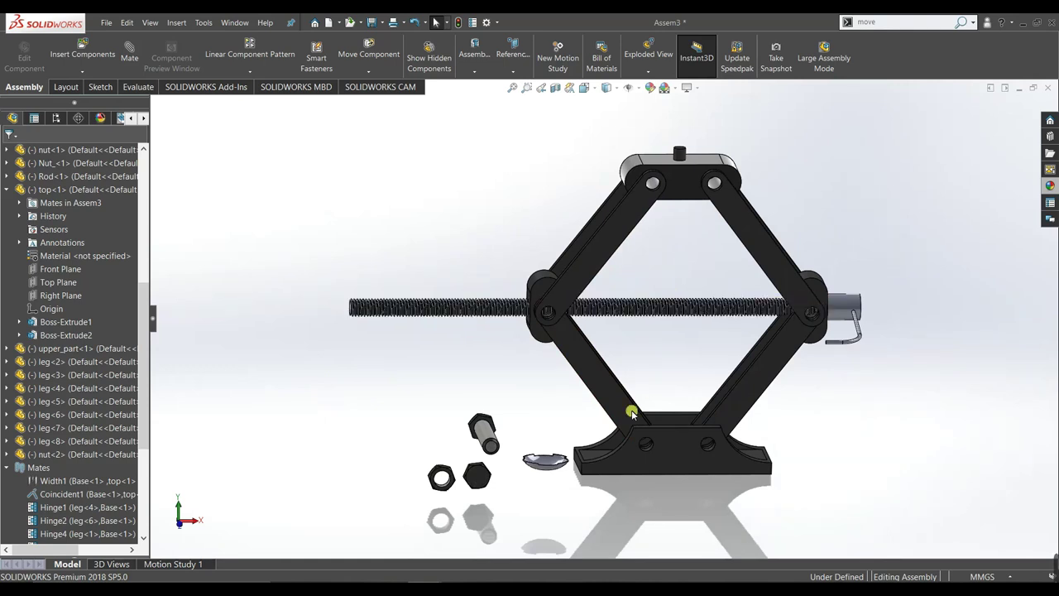
pyautogui.scroll(-2, 676, 321)
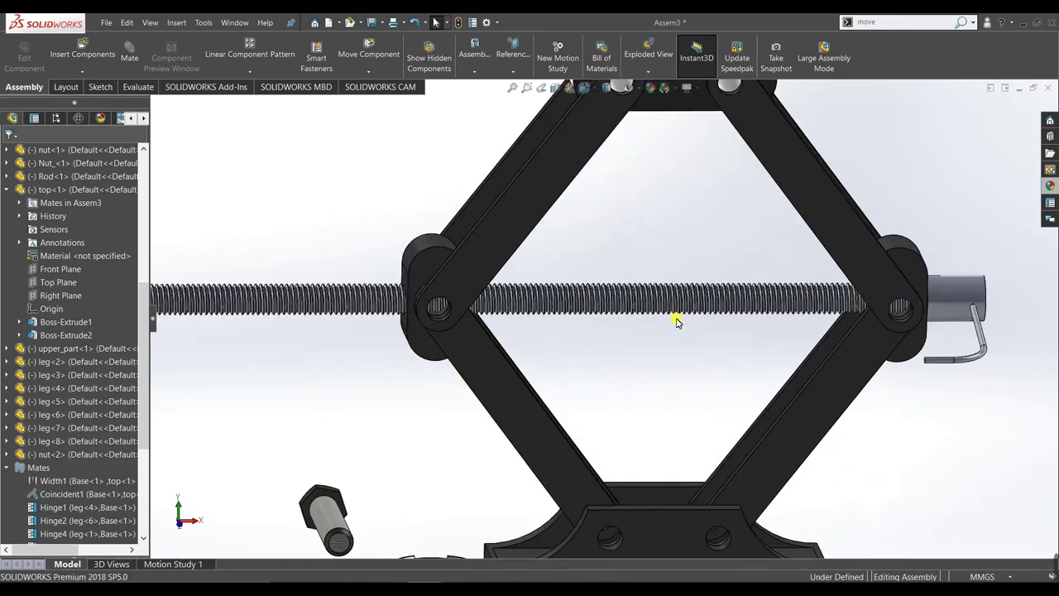
pyautogui.scroll(3, 678, 319)
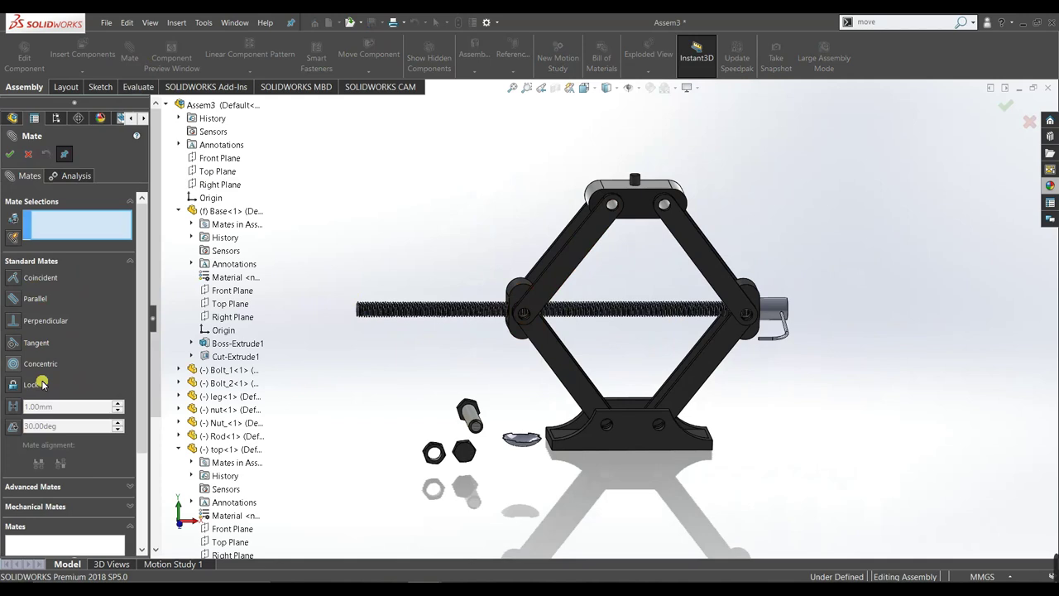
# Restart the mate on the isolated nut<1> and expand the Mechanical Mates list
pyautogui.click(14, 505)
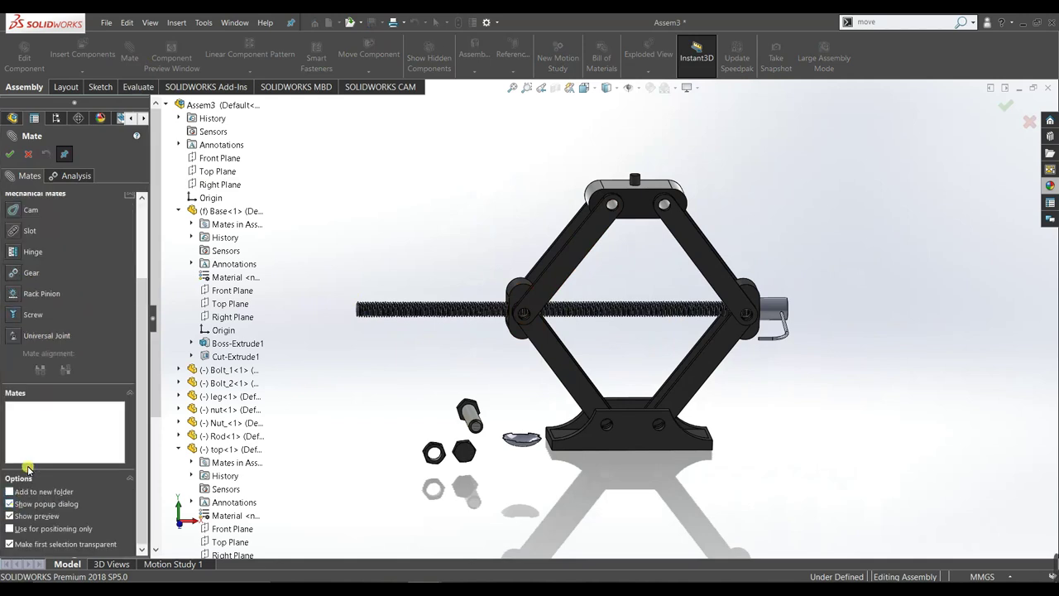
pyautogui.rightClick(515, 294)
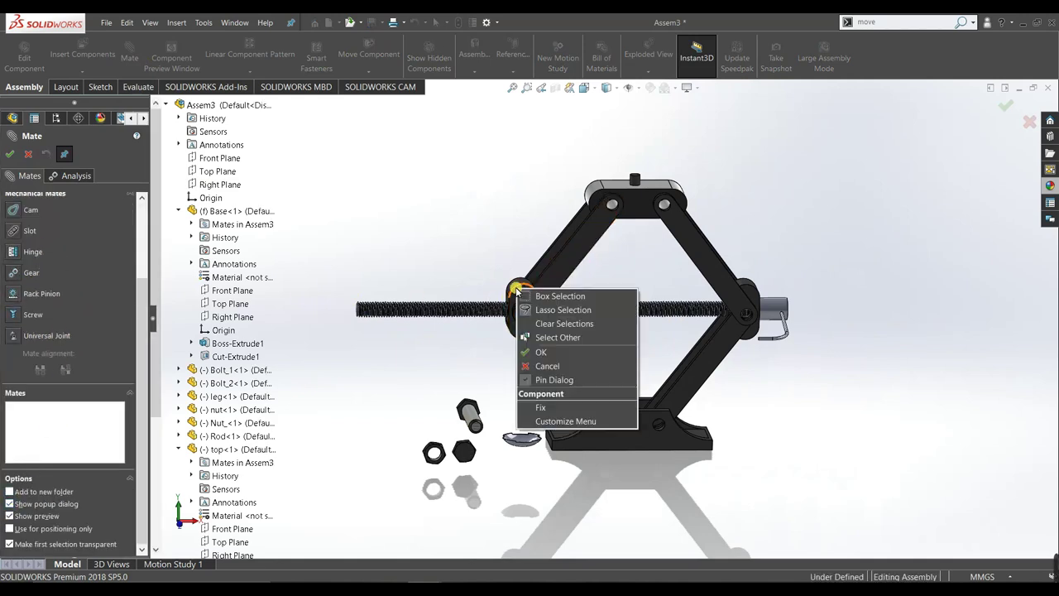
pyautogui.click(25, 156)
pyautogui.scroll(-5, 523, 311)
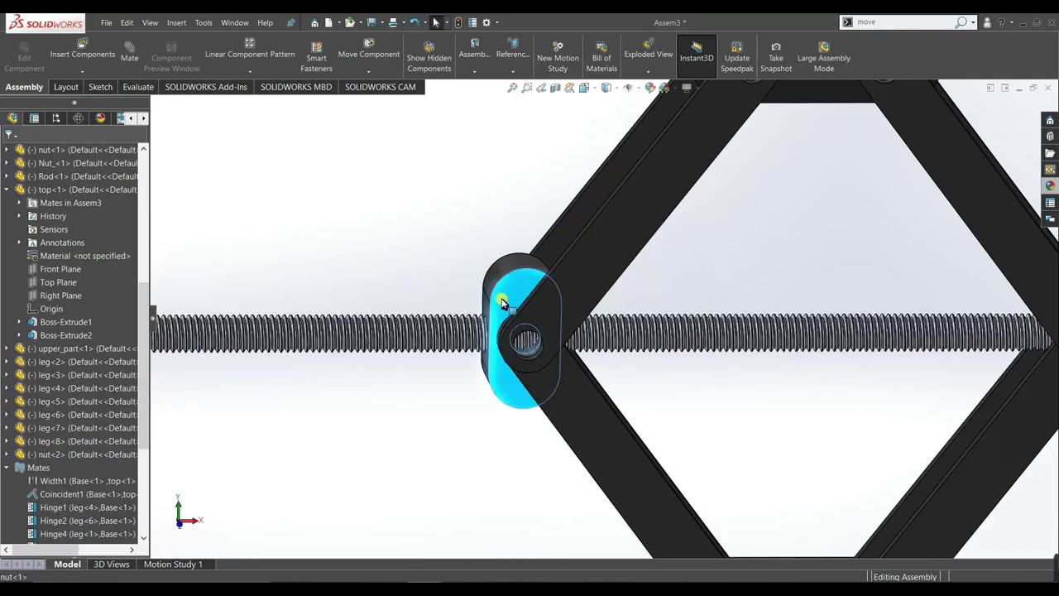
pyautogui.rightClick(502, 303)
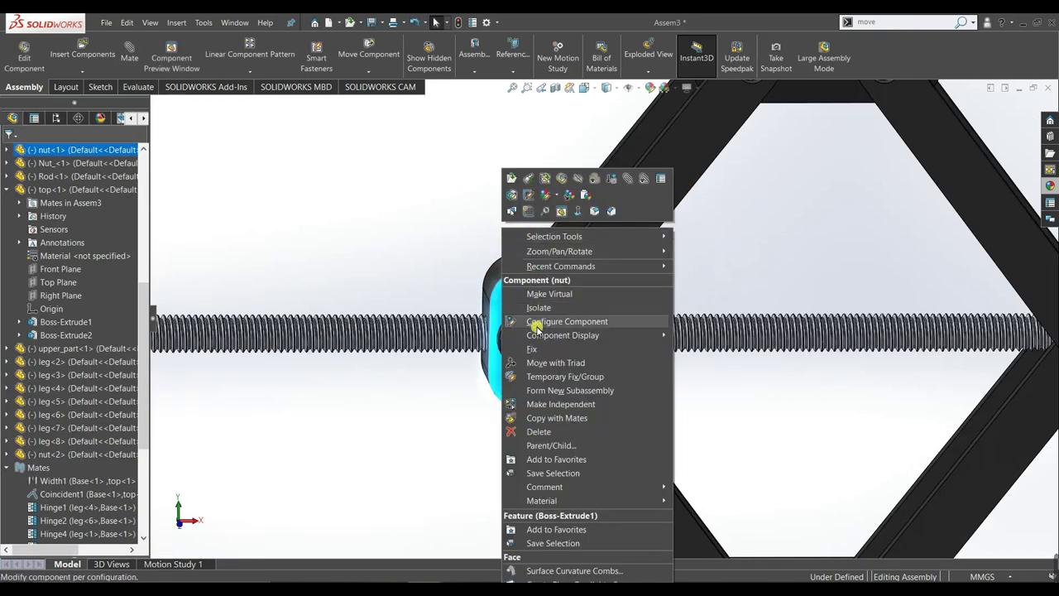
pyautogui.press('Escape')
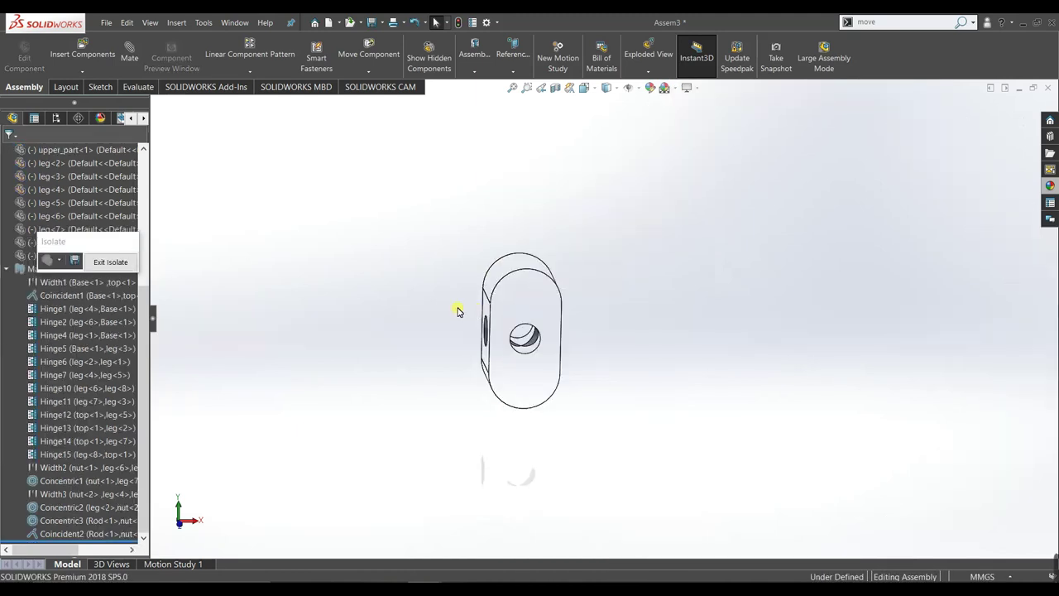
pyautogui.moveTo(305, 272)
pyautogui.mouseDown(button='middle')
pyautogui.moveTo(343, 295)
pyautogui.moveTo(349, 332)
pyautogui.mouseUp(button='middle')
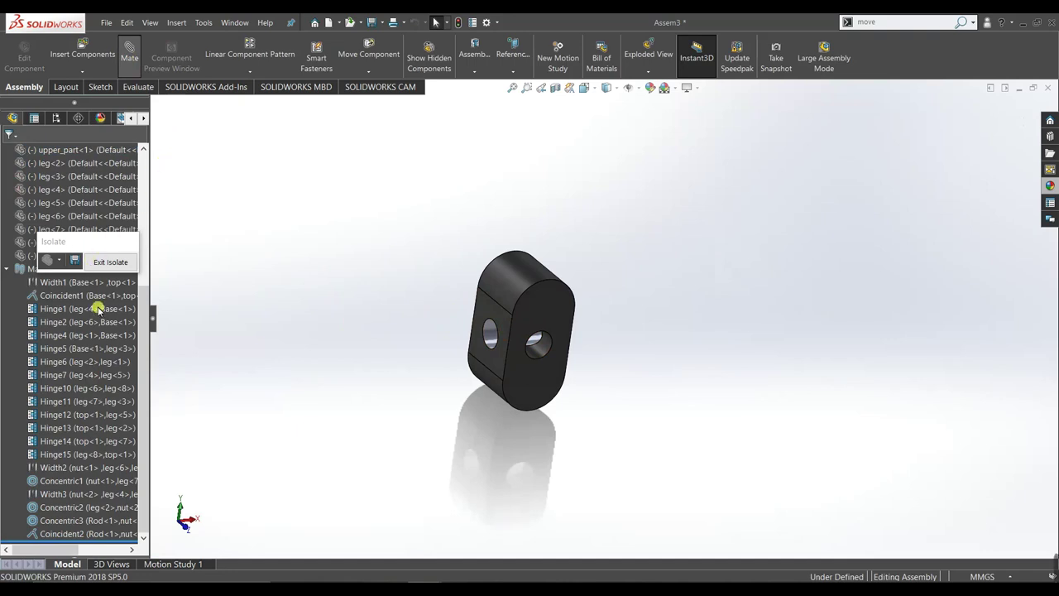
pyautogui.click(50, 506)
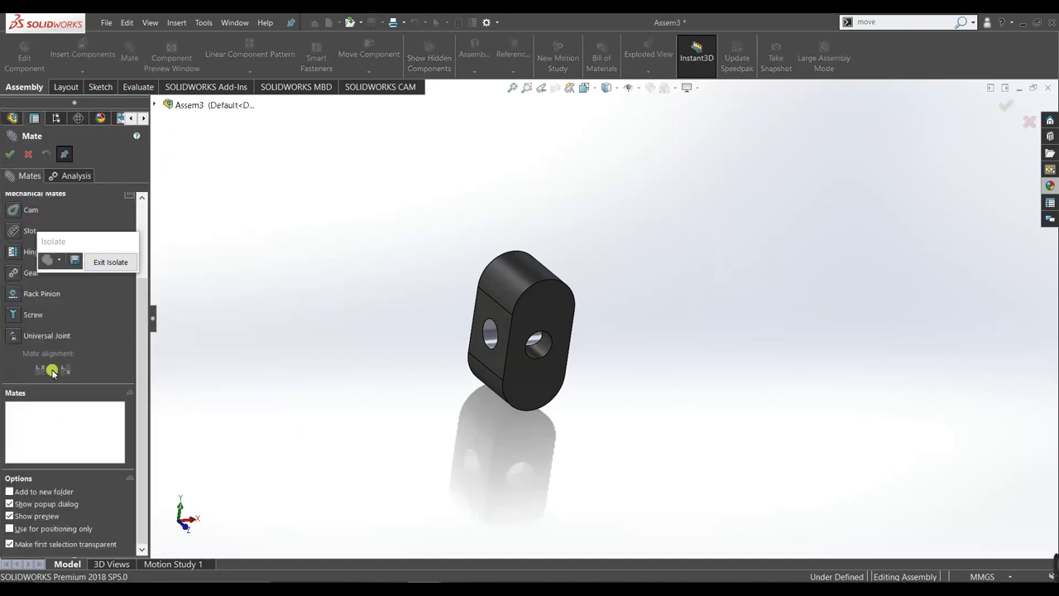
# Add a reversed Screw mate at 1 revolution/mm between nut<1>'s hole and the rod's thread
pyautogui.click(13, 311)
pyautogui.click(487, 339)
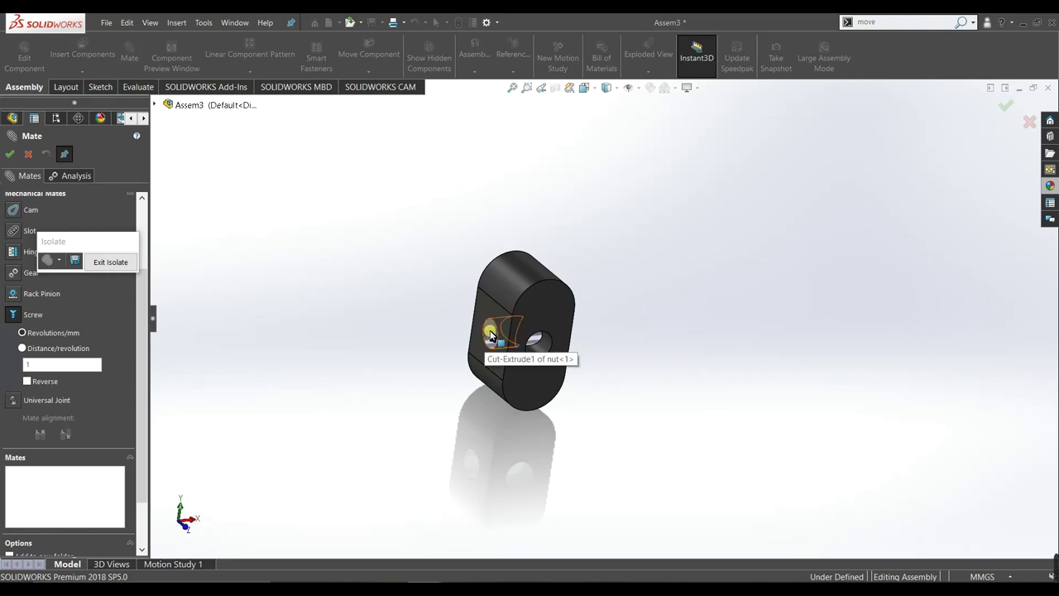
pyautogui.click(89, 263)
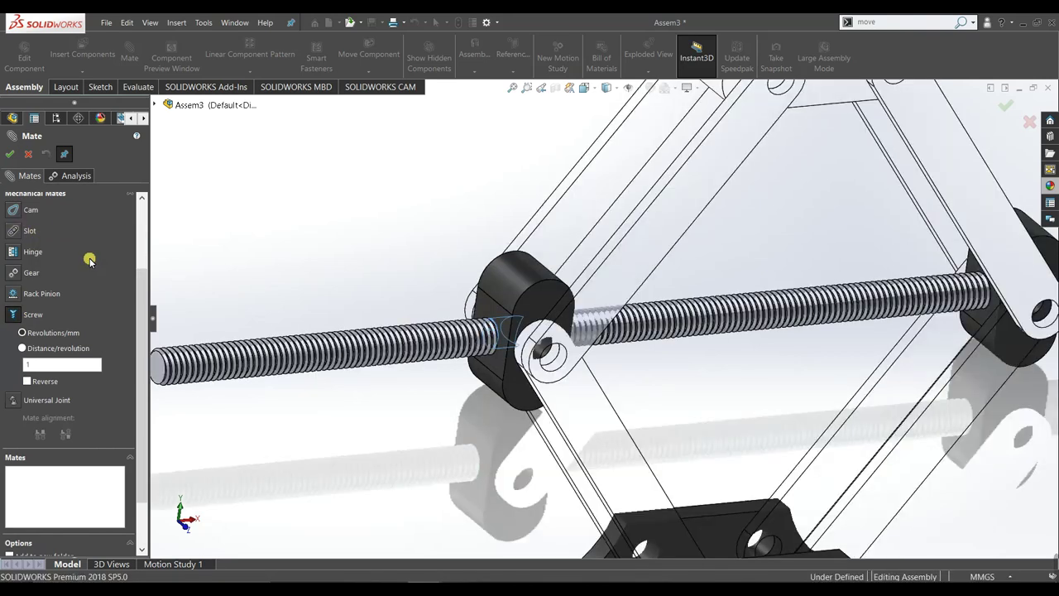
pyautogui.scroll(-2, 623, 327)
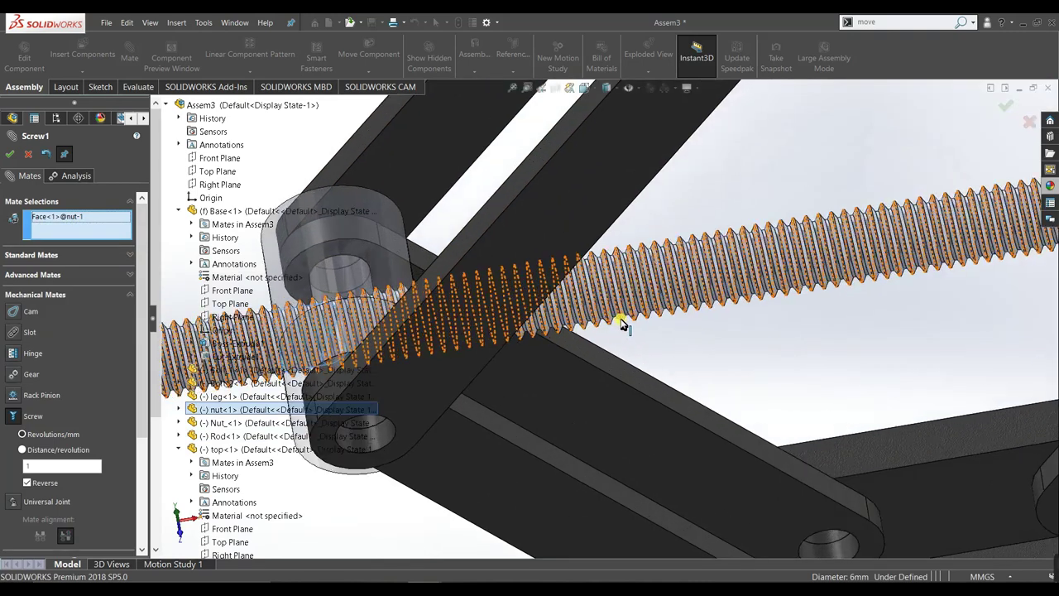
pyautogui.scroll(-2, 621, 324)
pyautogui.scroll(-2, 623, 291)
pyautogui.scroll(-2, 614, 234)
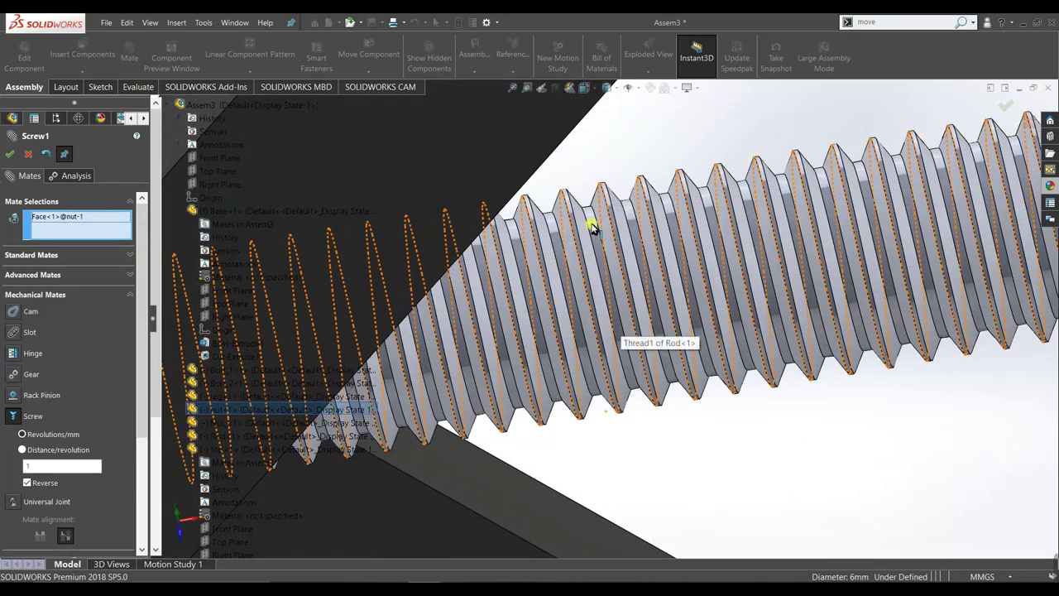
pyautogui.click(592, 228)
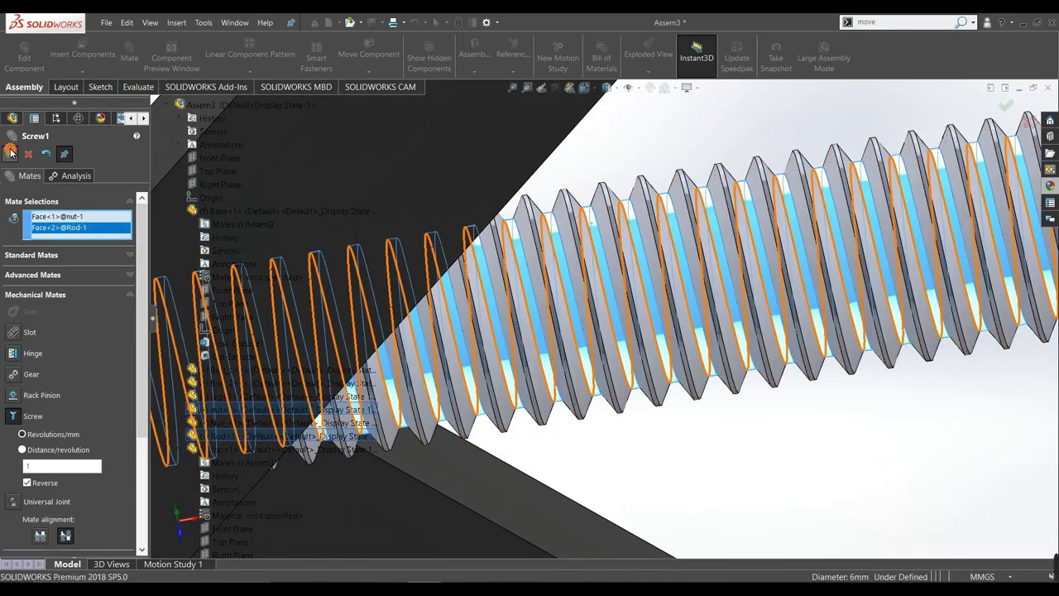
pyautogui.click(11, 152)
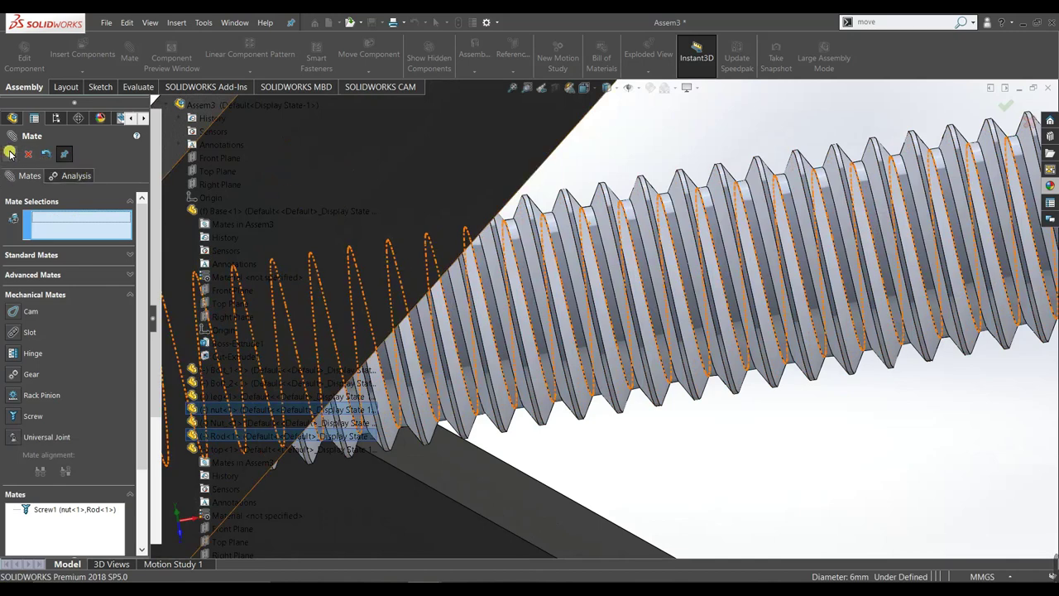
pyautogui.press('Escape')
pyautogui.scroll(2, 567, 201)
pyautogui.scroll(2, 574, 203)
# Switch the jack to the Front view
pyautogui.scroll(2, 605, 210)
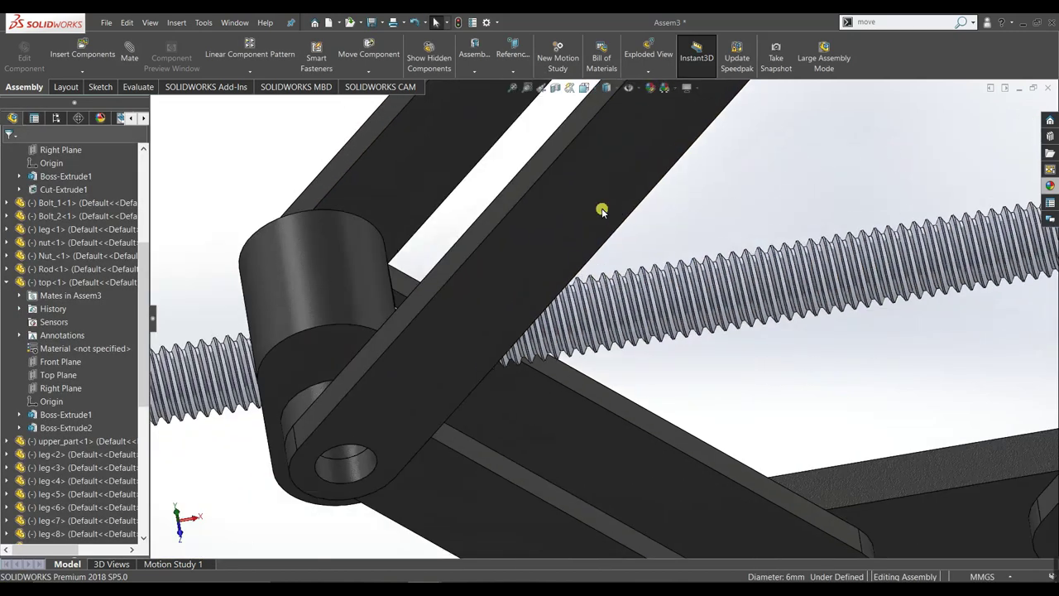
pyautogui.scroll(2, 602, 211)
pyautogui.scroll(3, 602, 211)
pyautogui.press('space')
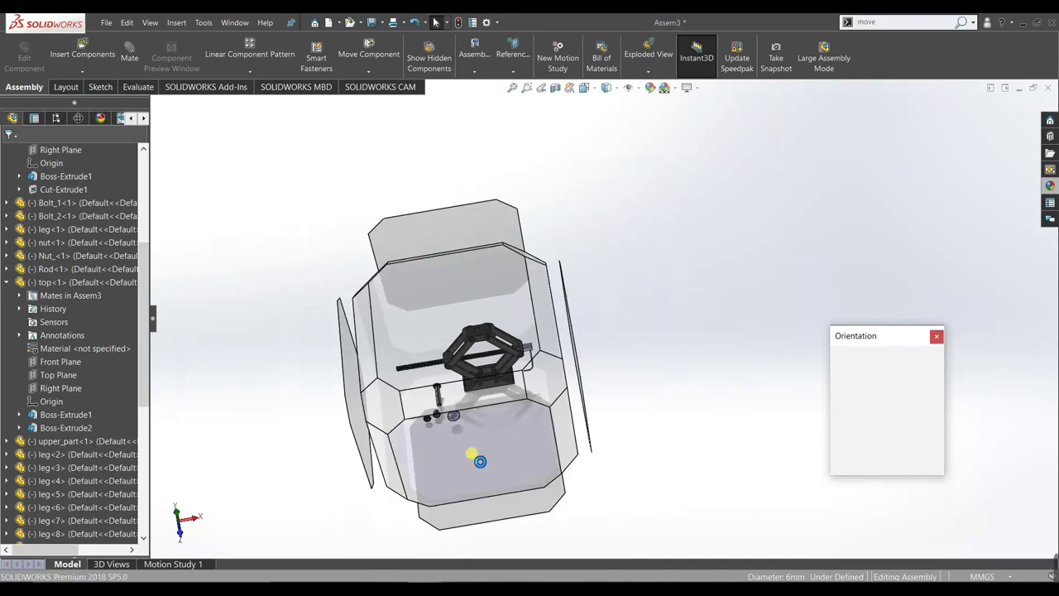
pyautogui.click(485, 447)
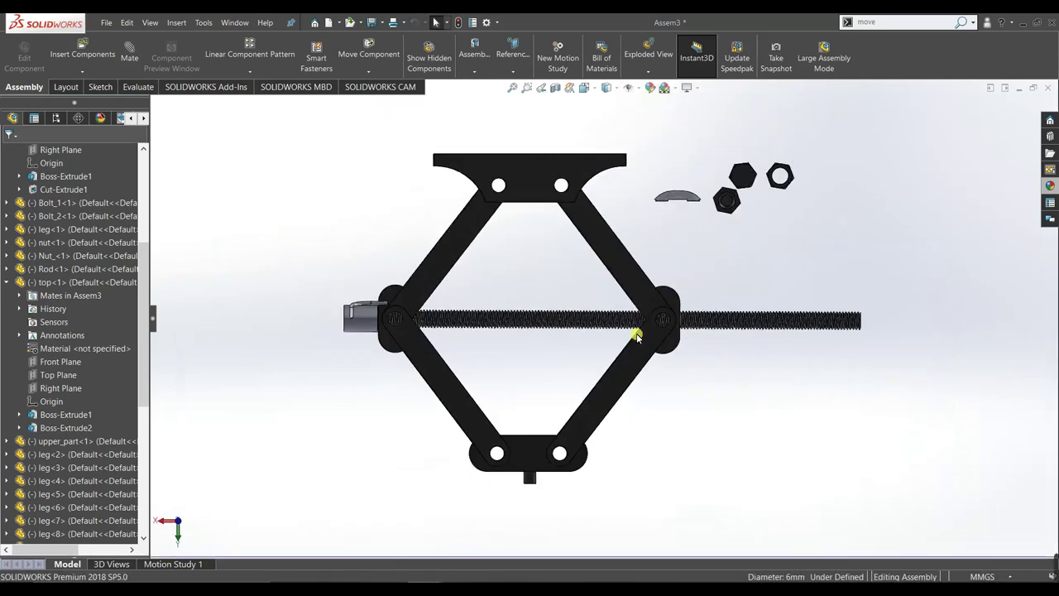
pyautogui.scroll(-3, 660, 273)
pyautogui.moveTo(660, 273)
pyautogui.mouseDown(button='middle')
pyautogui.moveTo(843, 173)
pyautogui.moveTo(905, 471)
pyautogui.mouseUp(button='middle')
pyautogui.press('space')
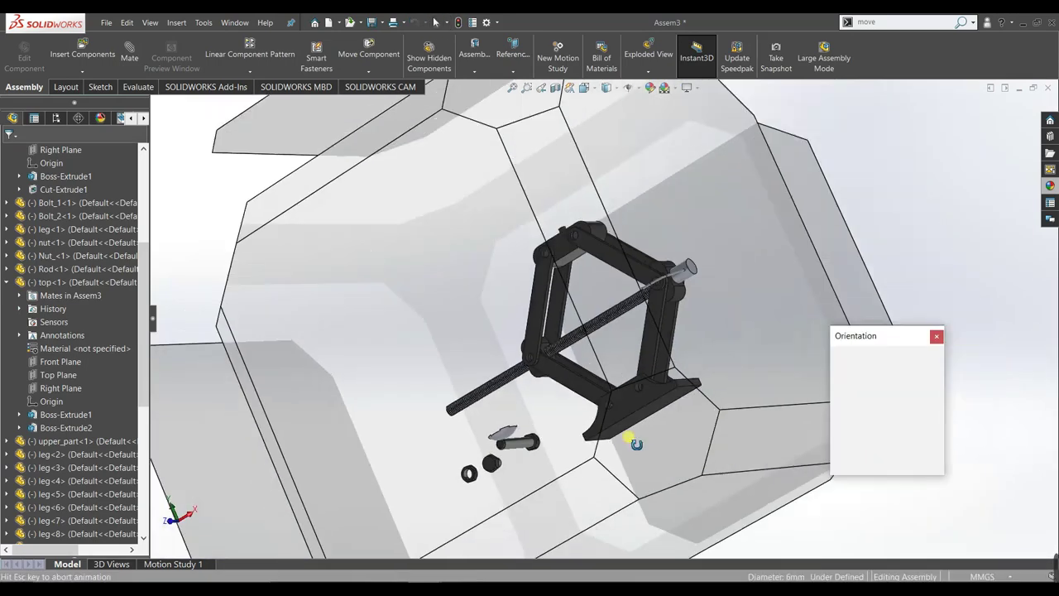
pyautogui.click(413, 395)
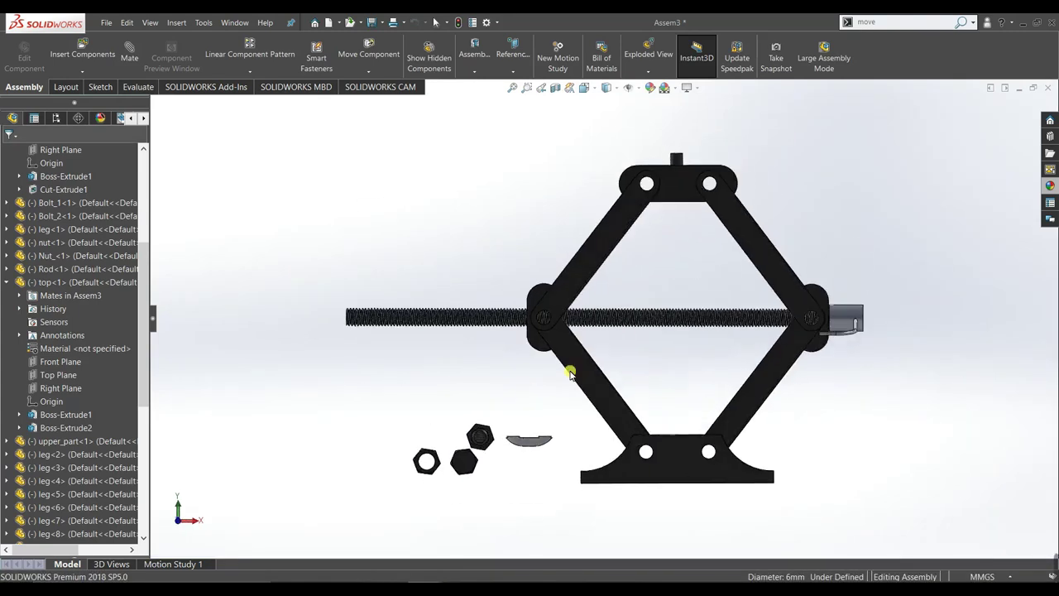
# Rotate the crank handle around the screw axis to test the mechanism
pyautogui.moveTo(860, 330); pyautogui.dragTo(857, 360)
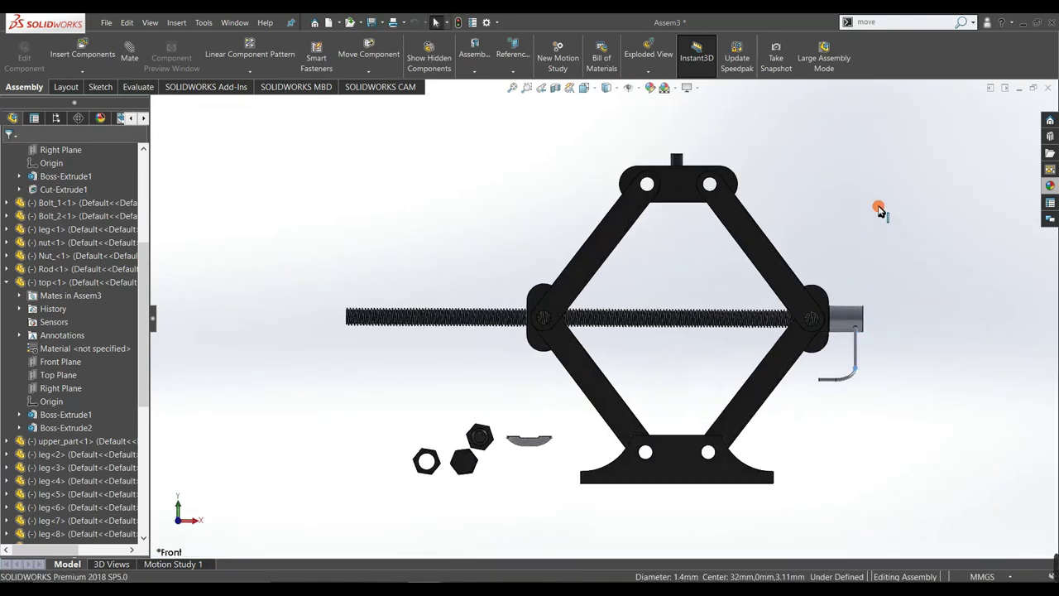
pyautogui.moveTo(857, 389); pyautogui.dragTo(819, 397, button='middle')
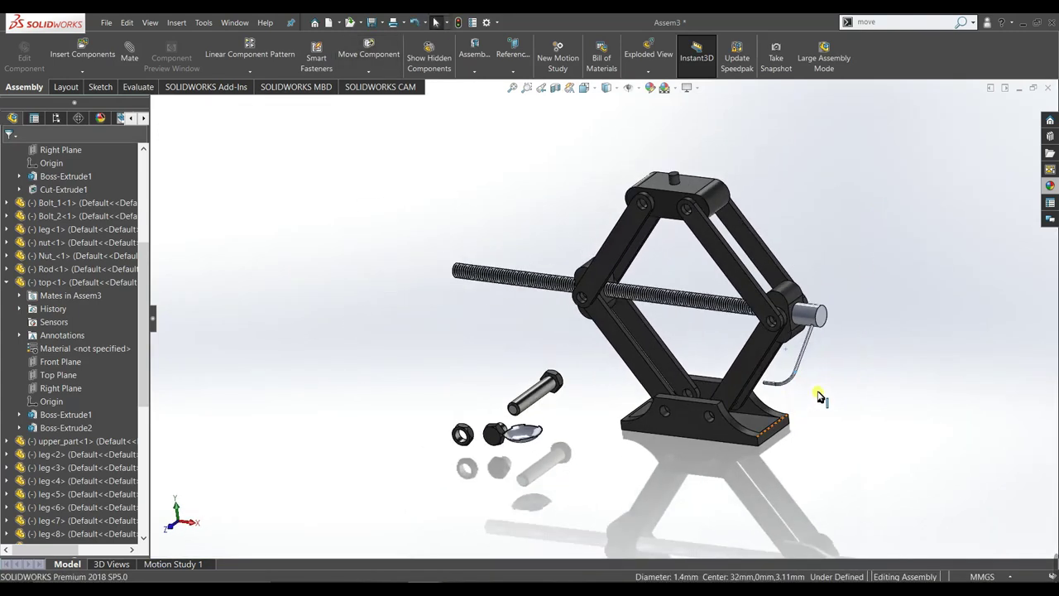
pyautogui.moveTo(787, 384); pyautogui.dragTo(717, 351)
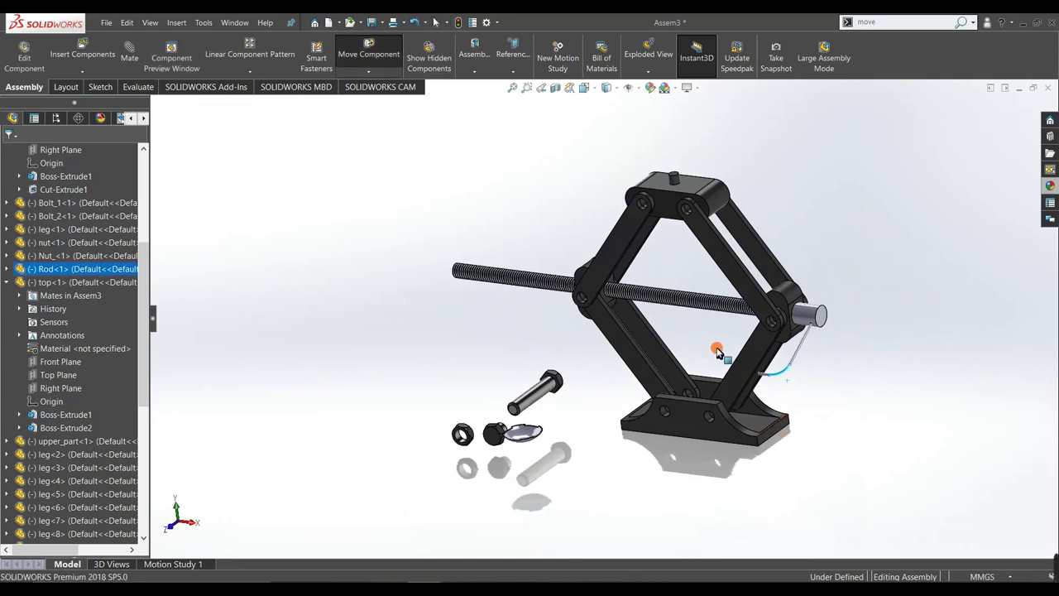
pyautogui.moveTo(978, 263); pyautogui.dragTo(848, 117)
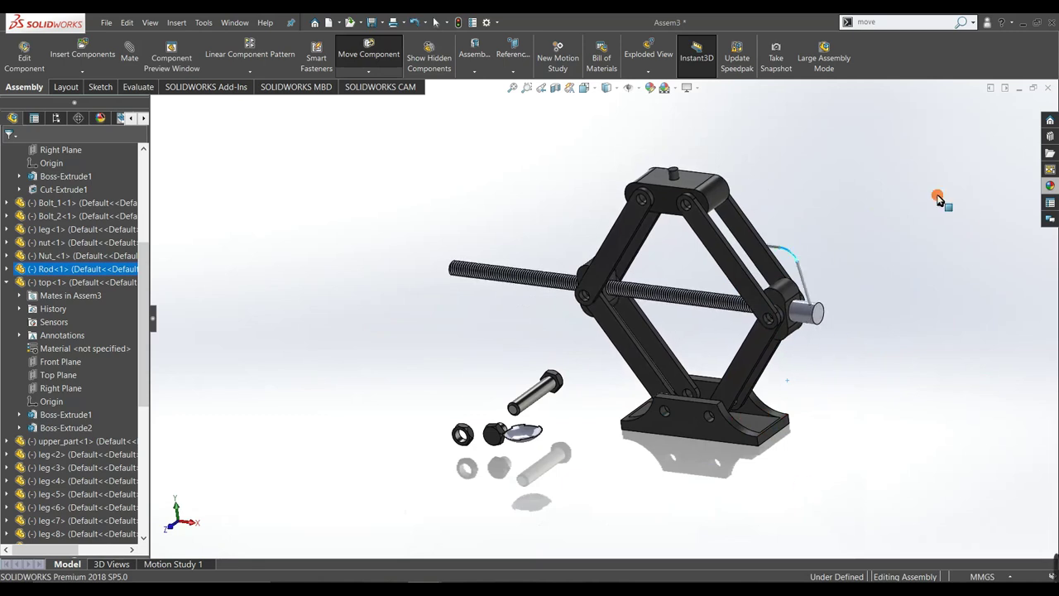
pyautogui.moveTo(842, 481); pyautogui.dragTo(841, 479)
pyautogui.press('Escape')
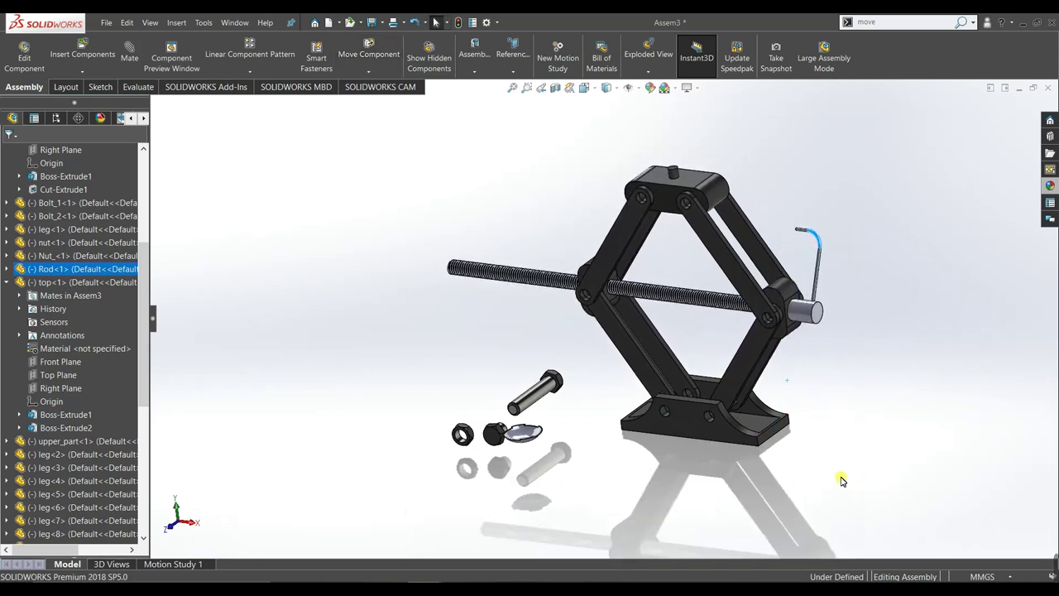
pyautogui.click(841, 480)
# Keep turning the crank handle until it points upward, then deselect the rod
pyautogui.moveTo(817, 240); pyautogui.dragTo(606, 474)
pyautogui.moveTo(942, 141); pyautogui.dragTo(716, 230)
pyautogui.moveTo(967, 304)
pyautogui.mouseDown()
pyautogui.moveTo(707, 354)
pyautogui.moveTo(1026, 259)
pyautogui.moveTo(719, 357)
pyautogui.moveTo(1026, 277)
pyautogui.mouseUp()
pyautogui.moveTo(877, 407)
pyautogui.mouseDown()
pyautogui.moveTo(882, 179)
pyautogui.moveTo(768, 565)
pyautogui.moveTo(896, 211)
pyautogui.moveTo(937, 378)
pyautogui.moveTo(946, 265)
pyautogui.mouseUp()
pyautogui.press('Escape')
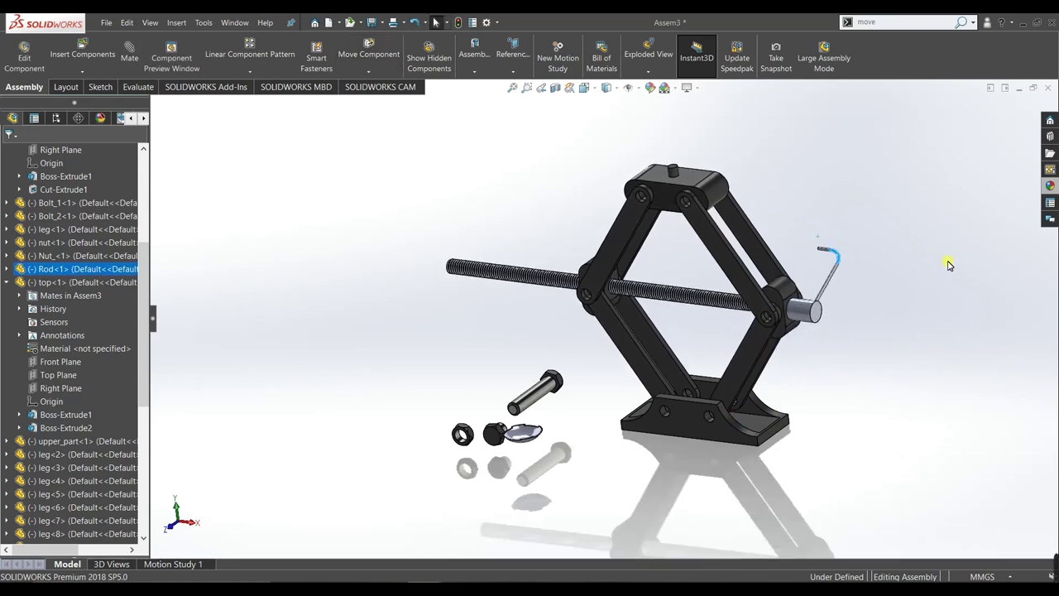
pyautogui.click(943, 273)
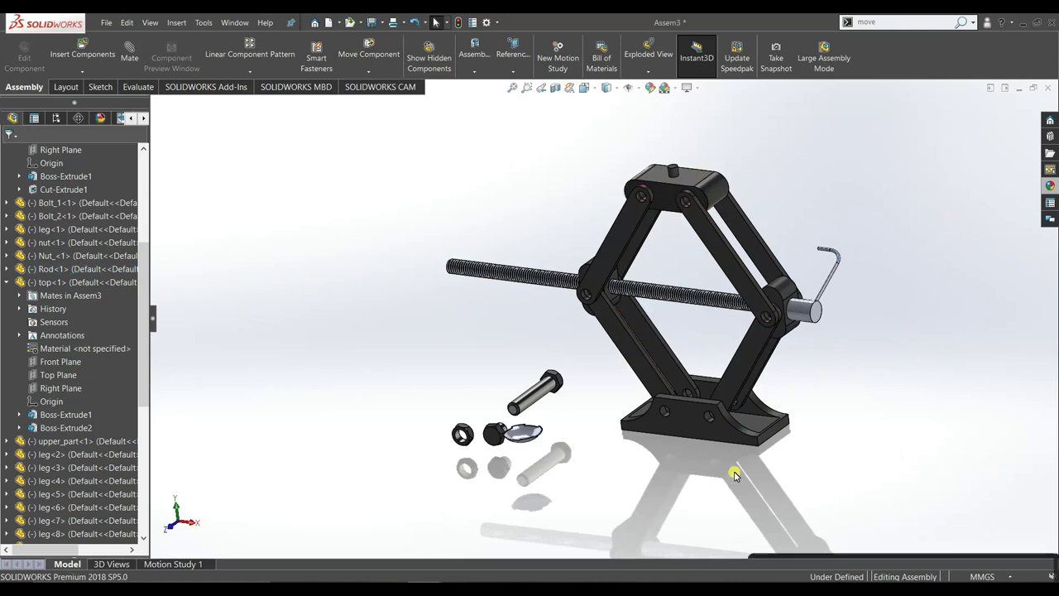
pyautogui.moveTo(743, 468); pyautogui.dragTo(802, 479, button='middle')
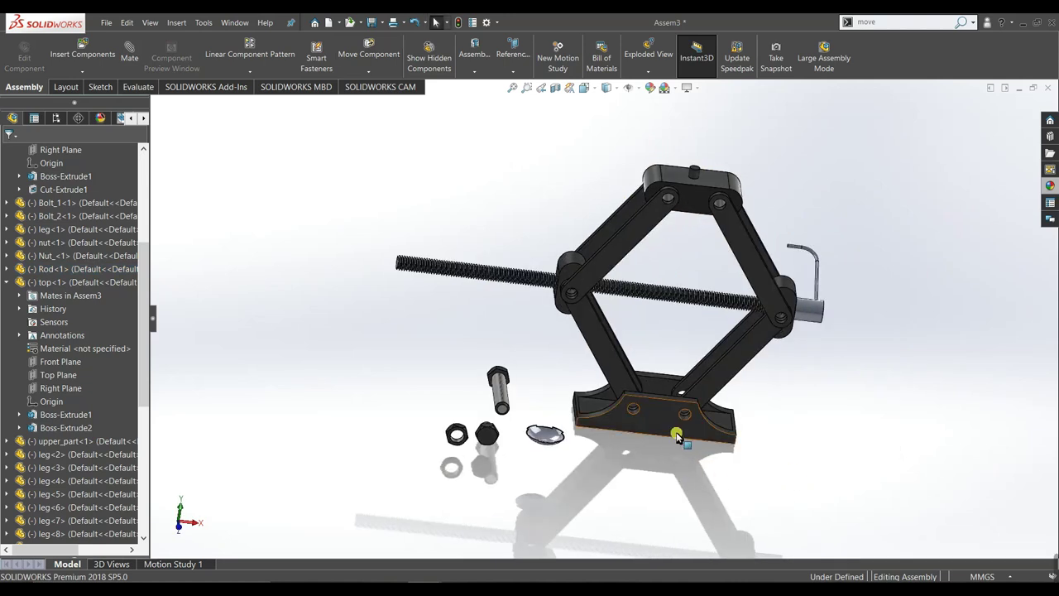
pyautogui.scroll(-2, 658, 438)
pyautogui.scroll(3, 504, 457)
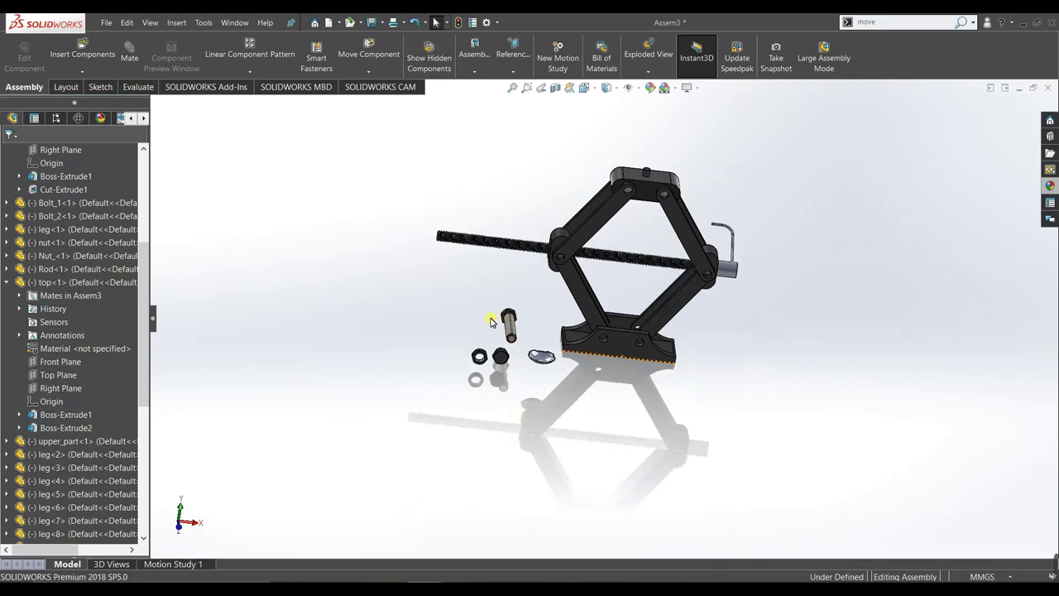
# Pull bolts out of the stack and copy Bolt_1 to get Bolt_1<2> through Bolt_1<8>
pyautogui.moveTo(509, 323)
pyautogui.mouseDown()
pyautogui.moveTo(451, 318)
pyautogui.moveTo(427, 273)
pyautogui.mouseUp()
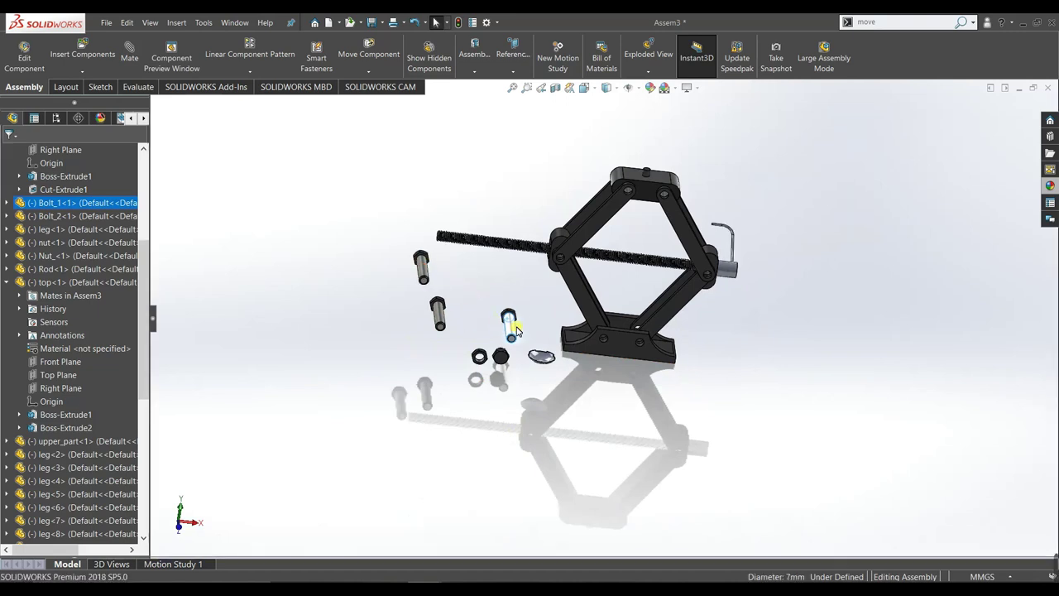
pyautogui.moveTo(507, 323); pyautogui.dragTo(398, 335)
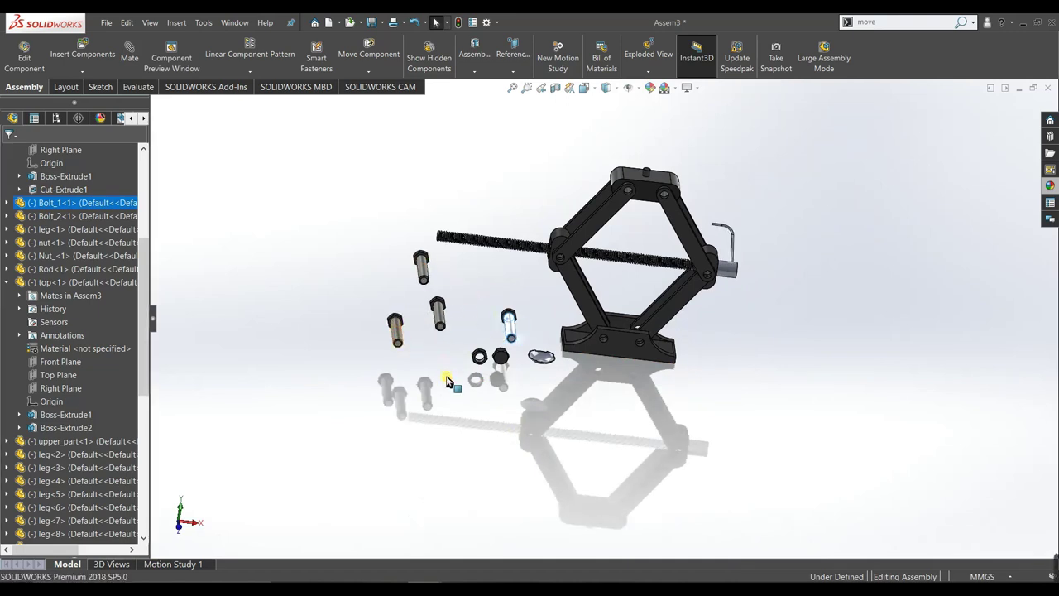
pyautogui.moveTo(539, 359)
pyautogui.mouseDown(button='middle')
pyautogui.moveTo(574, 426)
pyautogui.moveTo(597, 434)
pyautogui.moveTo(463, 341)
pyautogui.moveTo(460, 364)
pyautogui.mouseUp(button='middle')
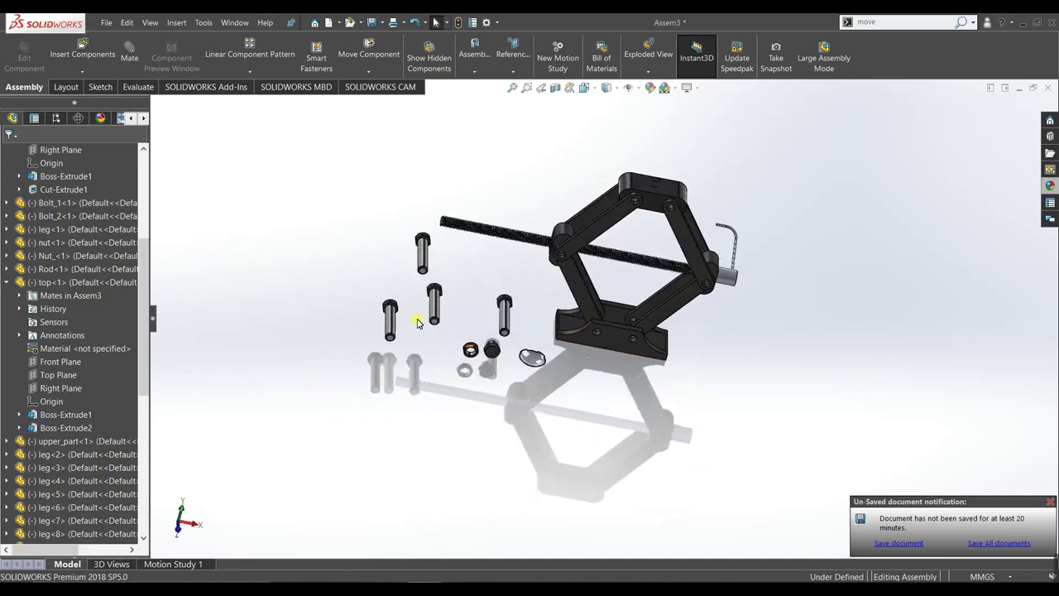
pyautogui.moveTo(389, 318)
pyautogui.keyDown('ctrl'); pyautogui.mouseDown()
pyautogui.moveTo(336, 314)
pyautogui.moveTo(354, 346)
pyautogui.moveTo(421, 376)
pyautogui.mouseUp(); pyautogui.keyUp('ctrl')
pyautogui.keyDown('ctrl'); pyautogui.moveTo(390, 319); pyautogui.dragTo(355, 269); pyautogui.keyUp('ctrl')
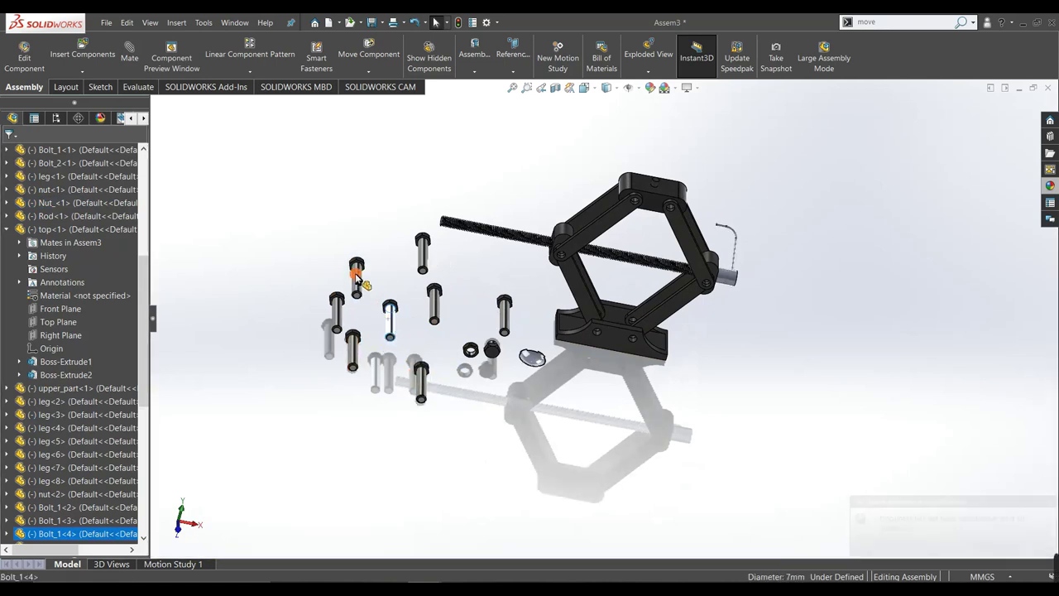
pyautogui.click(424, 333)
# Select one of the loose bolts beside the nuts
pyautogui.scroll(-3, 639, 213)
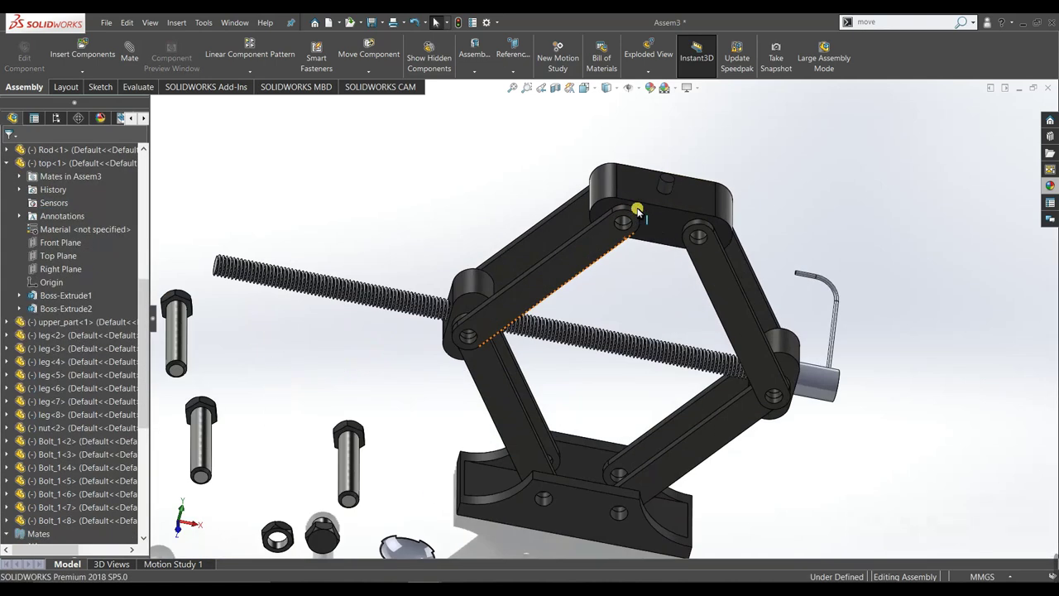
pyautogui.scroll(5, 633, 286)
pyautogui.scroll(-4, 609, 281)
pyautogui.scroll(2, 585, 279)
pyautogui.scroll(3, 579, 322)
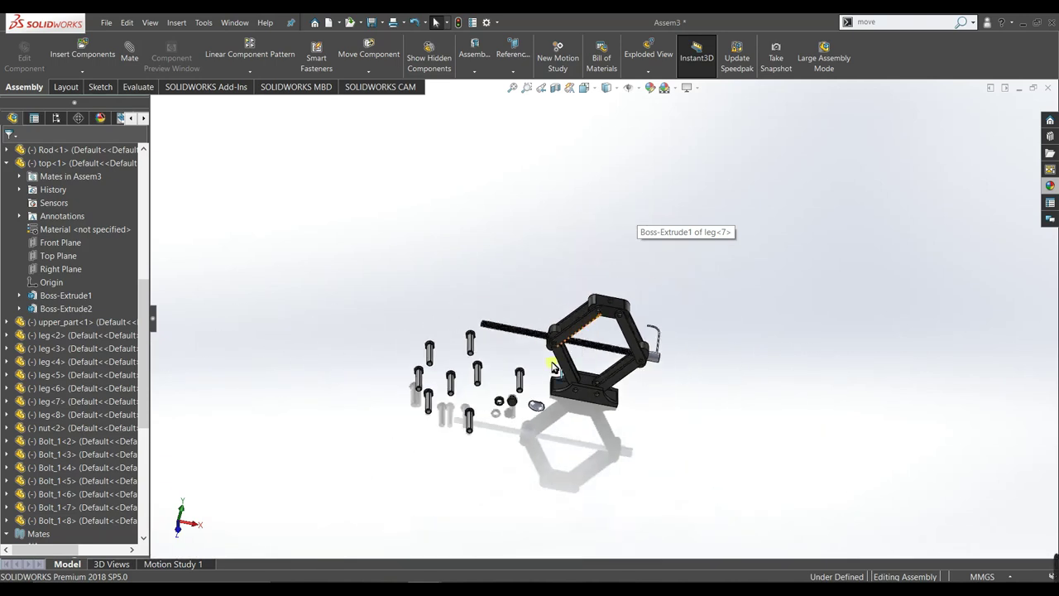
pyautogui.scroll(-3, 553, 381)
pyautogui.scroll(-2, 563, 426)
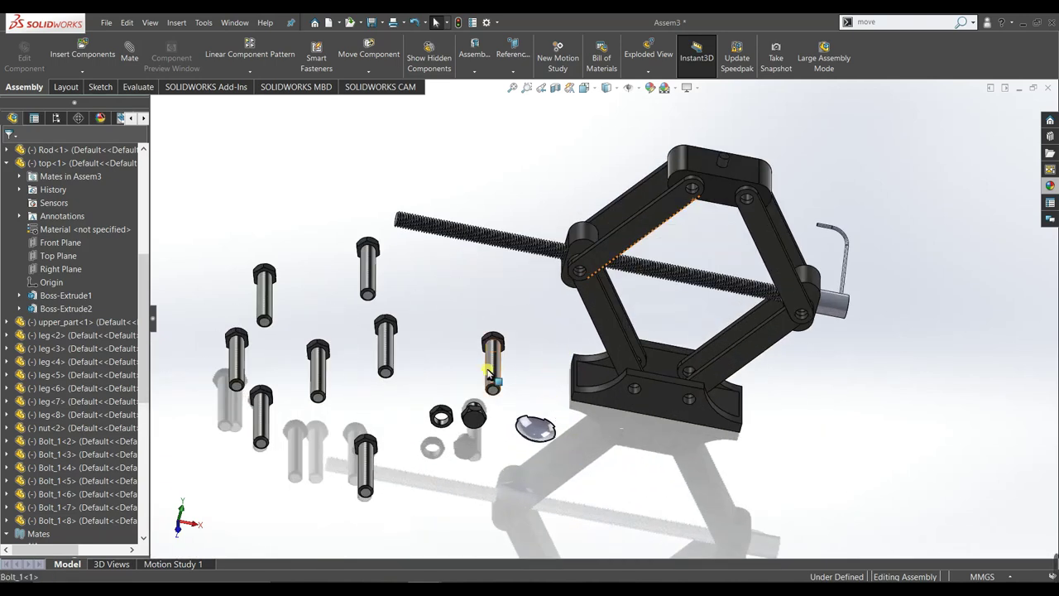
pyautogui.click(489, 373)
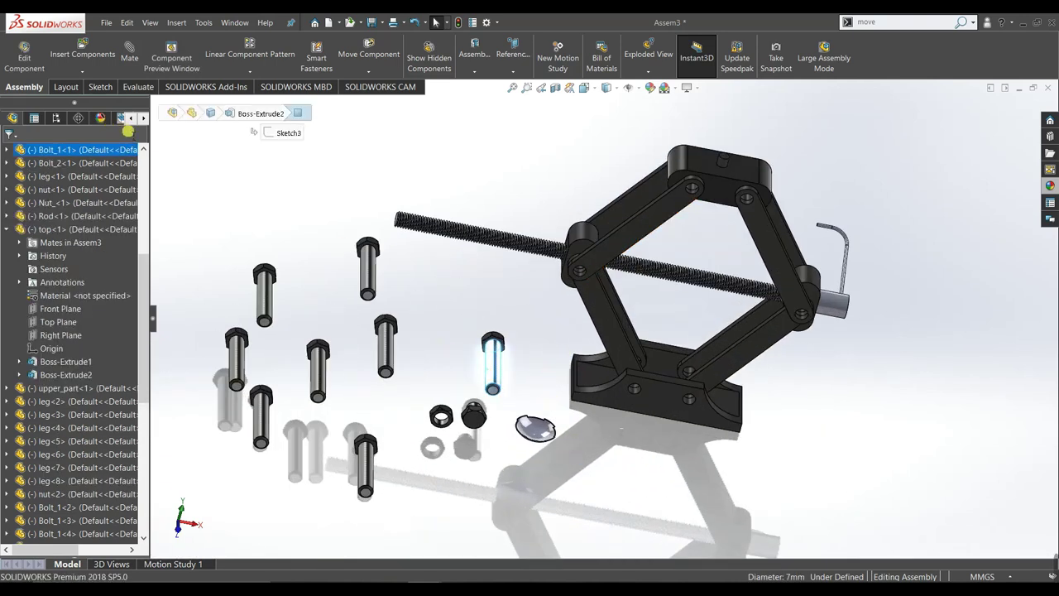
# Make the bolt shank concentric with the base's hinge hole
pyautogui.click(635, 389)
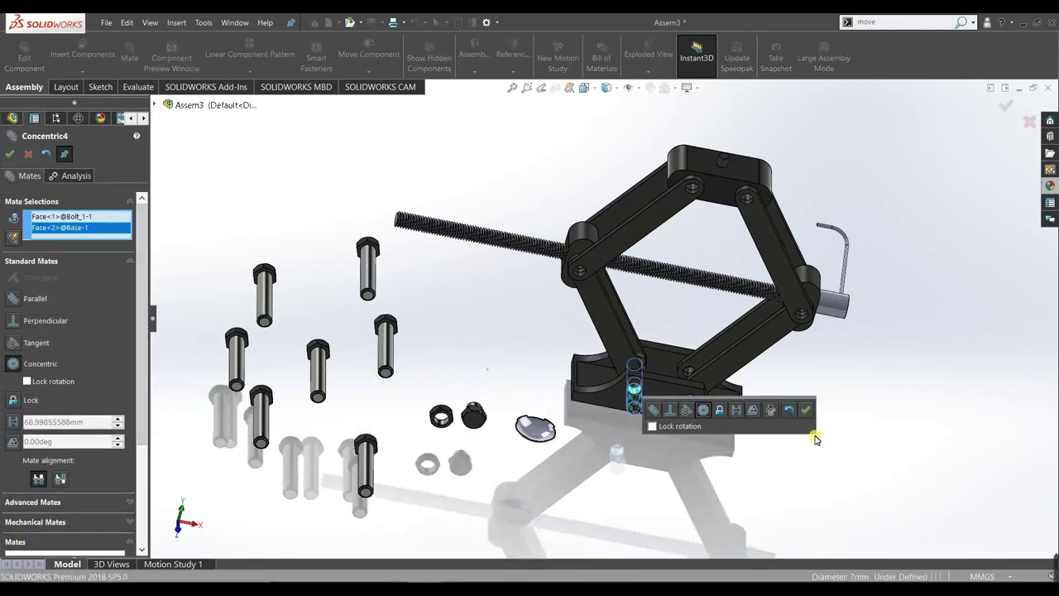
pyautogui.click(807, 416)
pyautogui.moveTo(785, 430); pyautogui.dragTo(782, 459, button='middle')
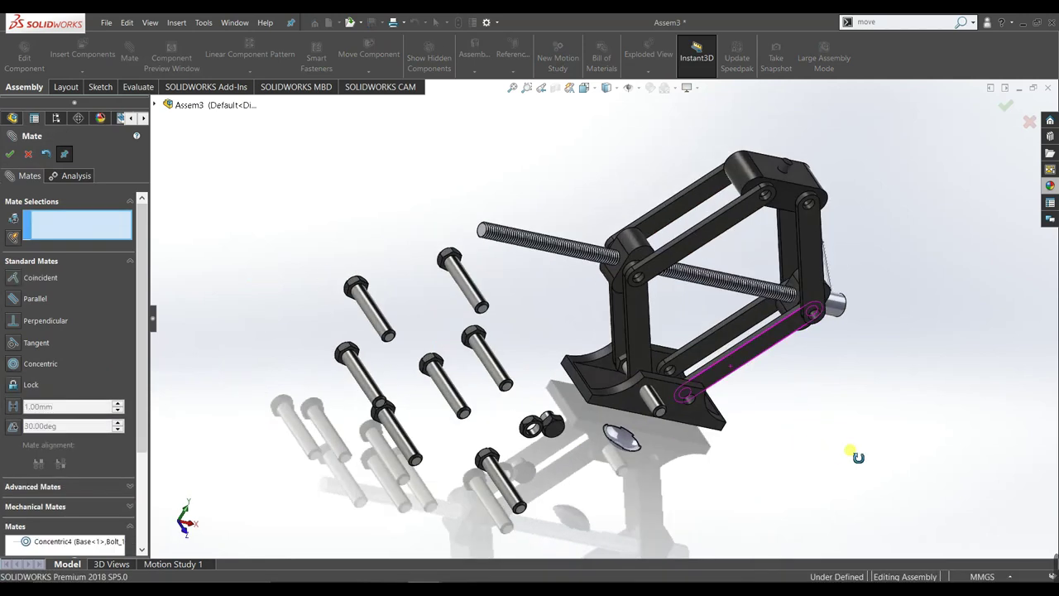
pyautogui.scroll(-1, 699, 420)
pyautogui.scroll(-1, 699, 419)
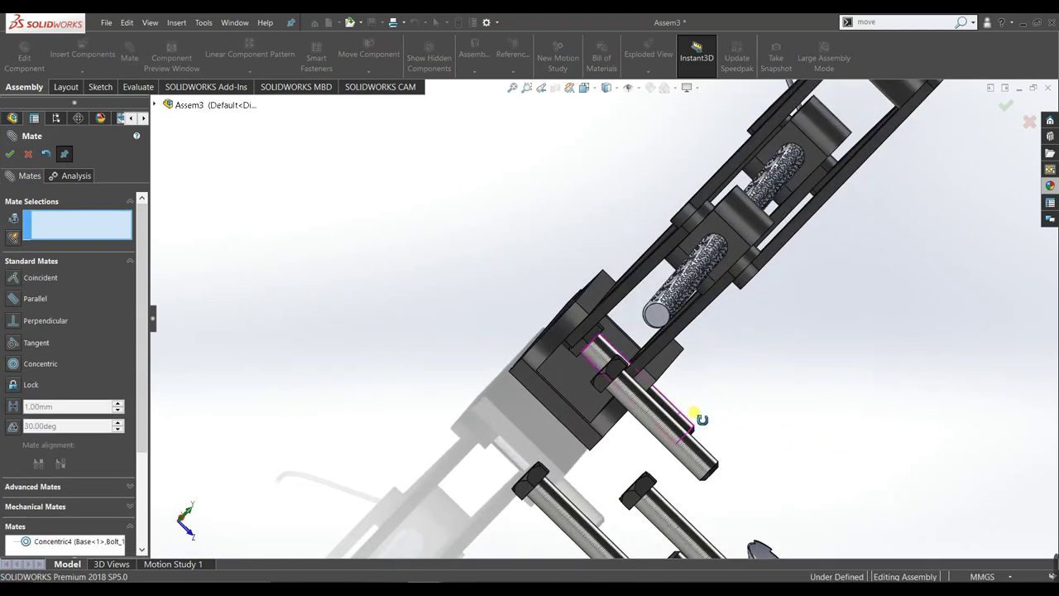
pyautogui.scroll(-1, 692, 423)
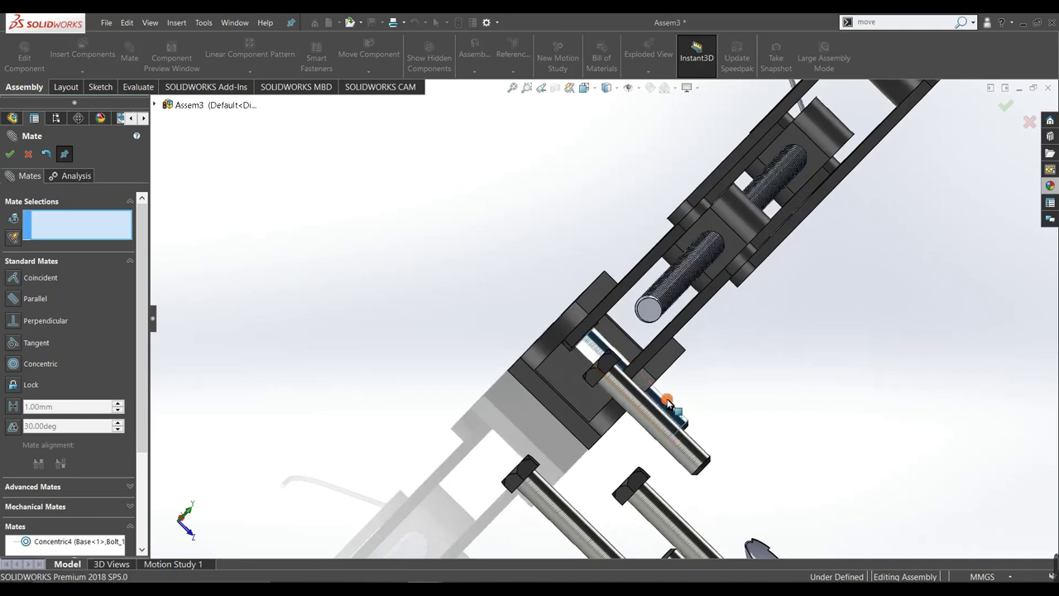
# Make the bolt head's underside coincident with the base's outer face, then close Mate
pyautogui.moveTo(461, 373)
pyautogui.mouseDown(button='middle')
pyautogui.moveTo(455, 361)
pyautogui.moveTo(599, 295)
pyautogui.mouseUp(button='middle')
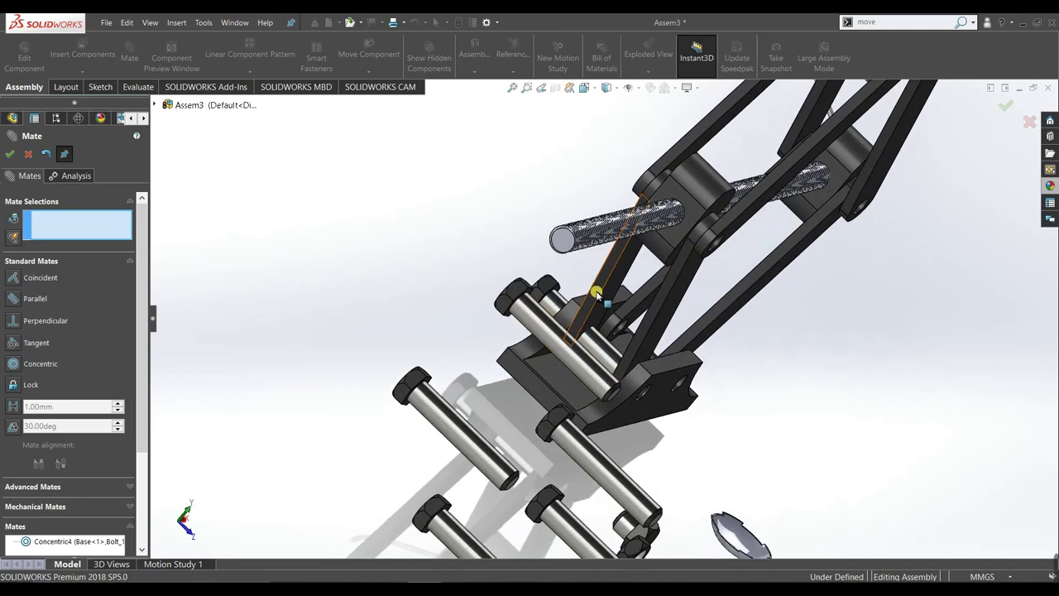
pyautogui.scroll(-2, 579, 298)
pyautogui.scroll(-2, 538, 305)
pyautogui.click(468, 293)
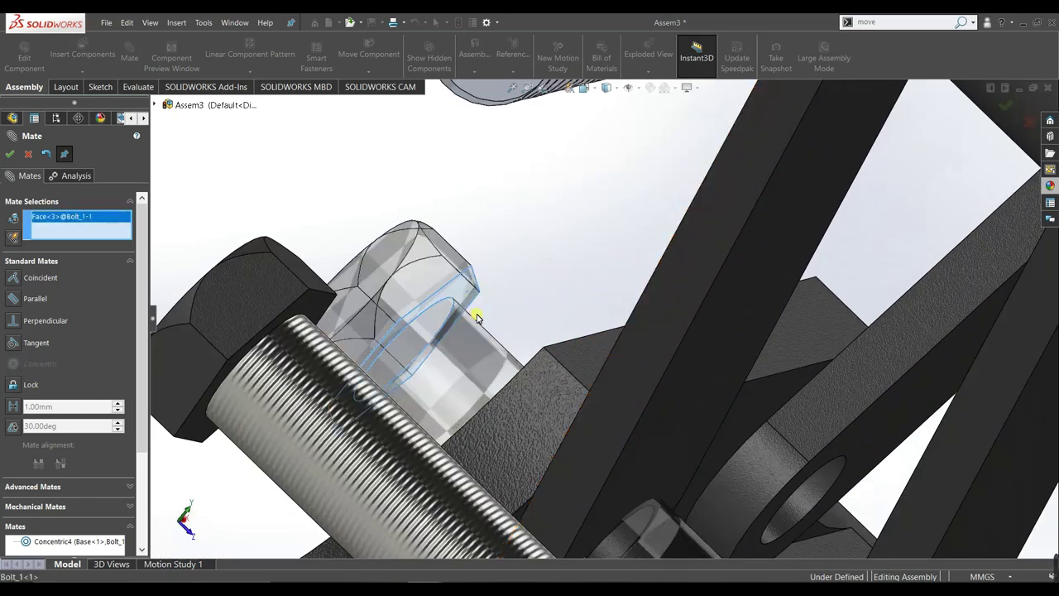
pyautogui.scroll(2, 480, 321)
pyautogui.moveTo(481, 325)
pyautogui.mouseDown(button='middle')
pyautogui.moveTo(502, 379)
pyautogui.moveTo(511, 357)
pyautogui.mouseUp(button='middle')
pyautogui.click(508, 354)
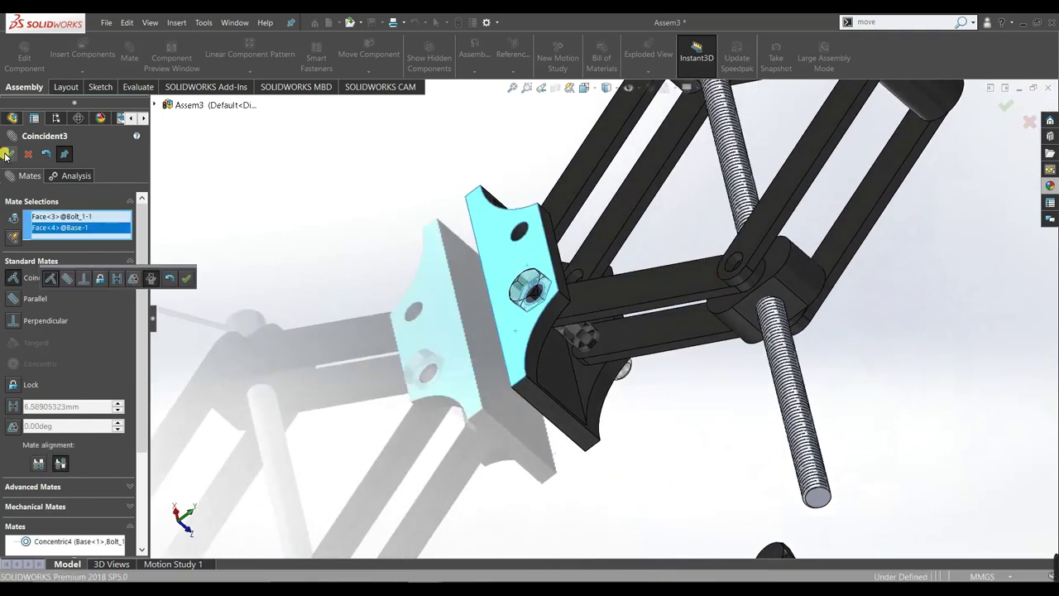
pyautogui.click(189, 282)
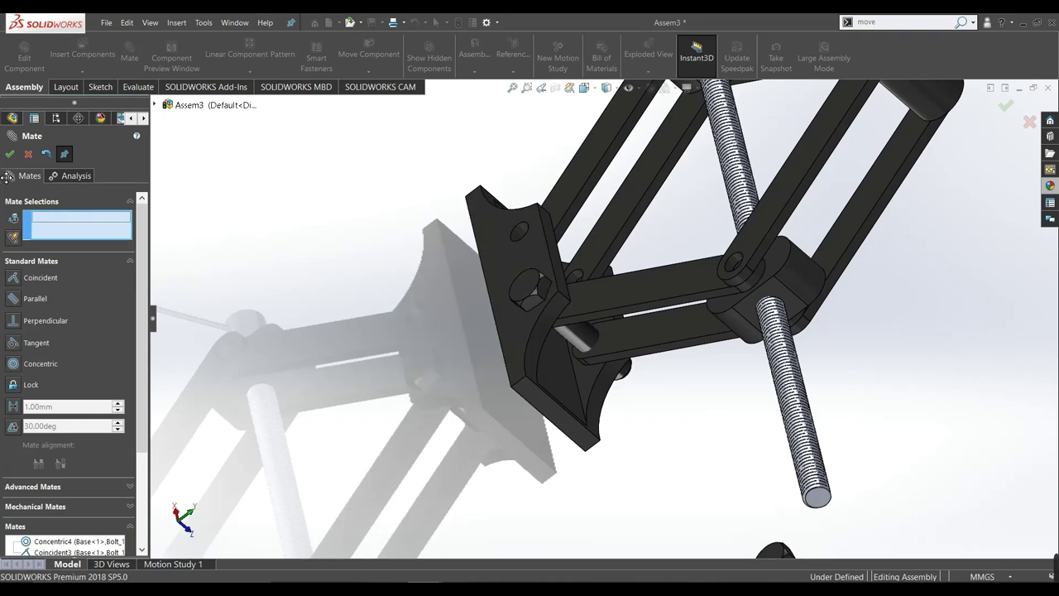
pyautogui.press('Escape')
pyautogui.moveTo(257, 289)
pyautogui.mouseDown(button='middle')
pyautogui.moveTo(315, 301)
pyautogui.moveTo(293, 252)
pyautogui.moveTo(510, 364)
pyautogui.mouseUp(button='middle')
# Make another loose bolt's shank concentric with the base's second hole
pyautogui.scroll(-5, 671, 386)
pyautogui.scroll(3, 672, 386)
pyautogui.scroll(2, 672, 387)
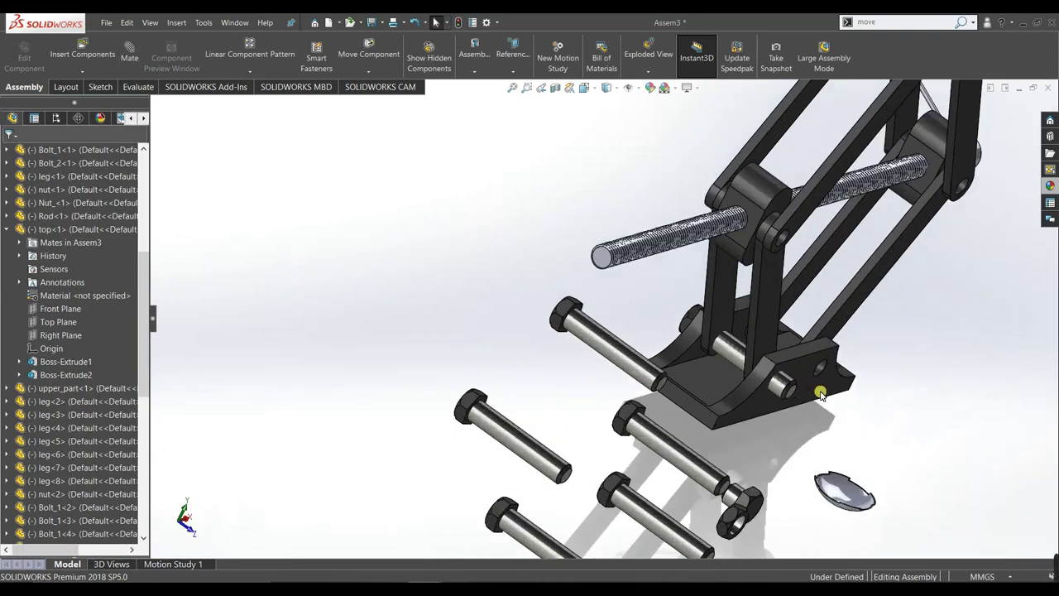
pyautogui.scroll(-3, 785, 379)
pyautogui.scroll(2, 702, 390)
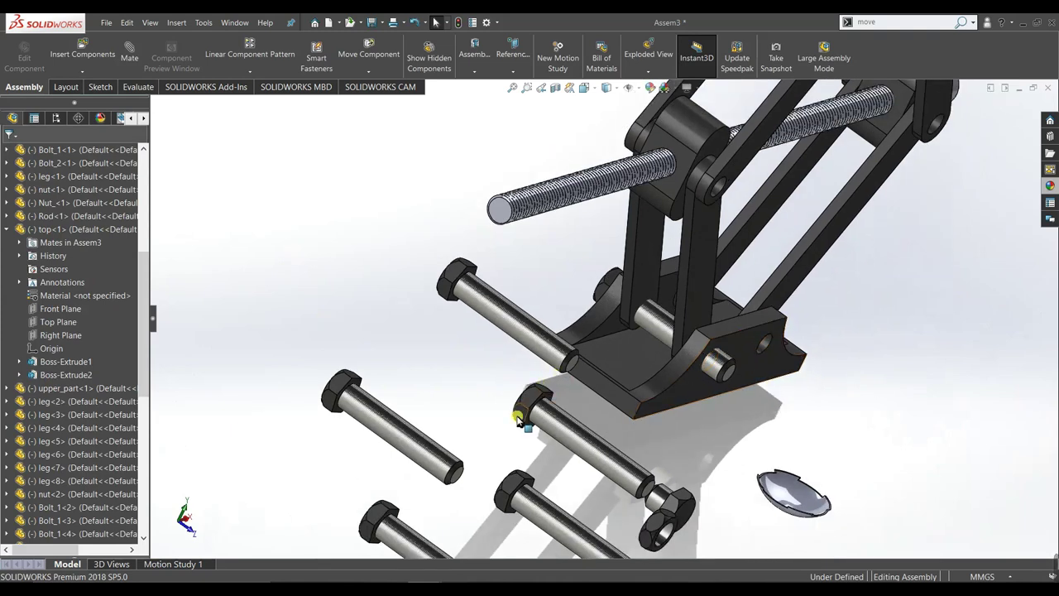
pyautogui.scroll(2, 517, 420)
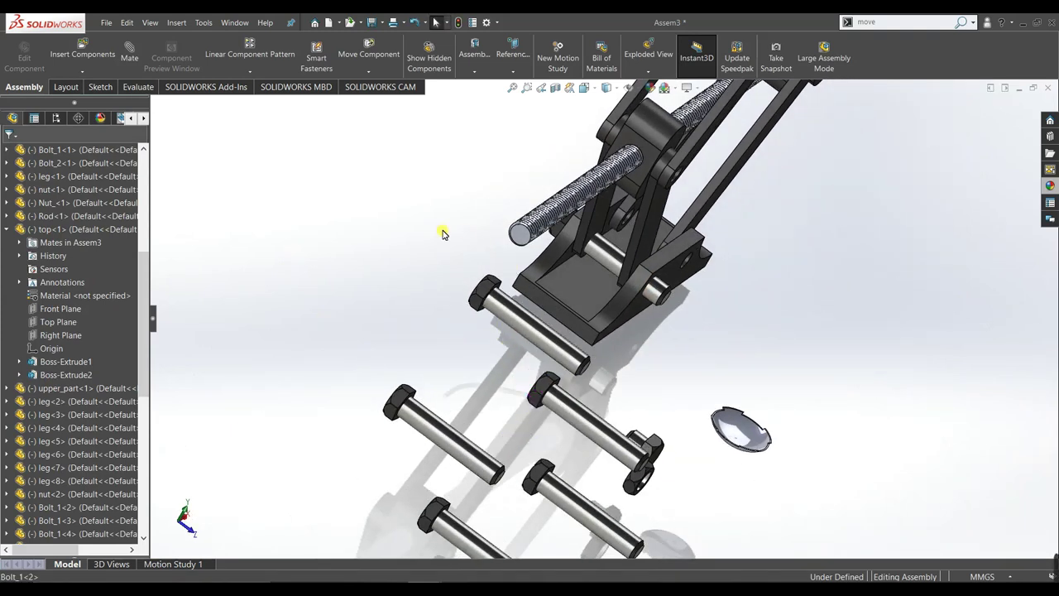
pyautogui.moveTo(461, 197)
pyautogui.mouseDown(button='middle')
pyautogui.moveTo(475, 260)
pyautogui.moveTo(102, 74)
pyautogui.mouseUp(button='middle')
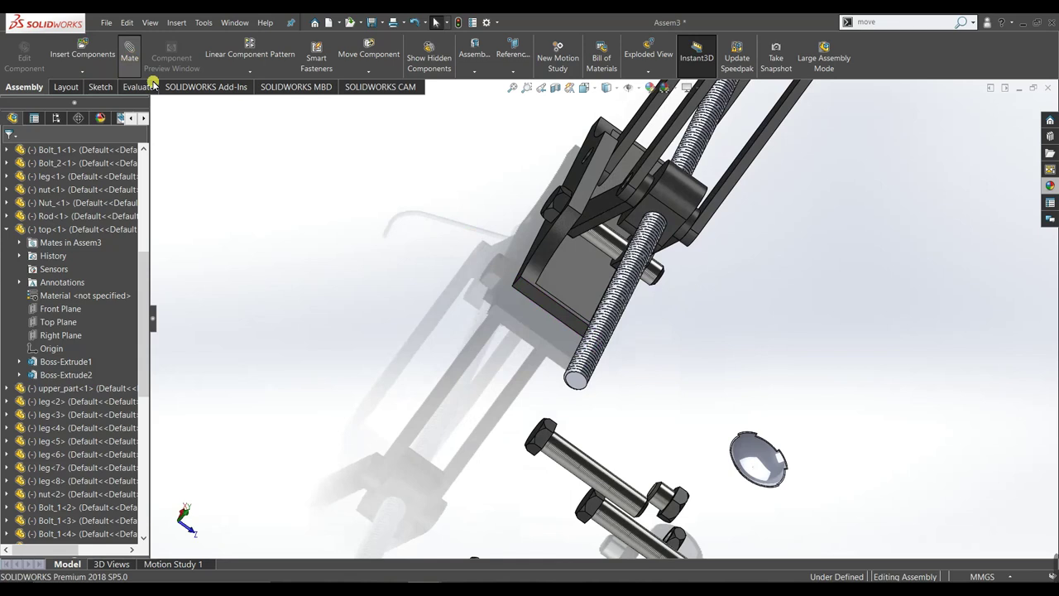
pyautogui.click(569, 462)
pyautogui.scroll(-2, 553, 187)
pyautogui.scroll(-2, 674, 135)
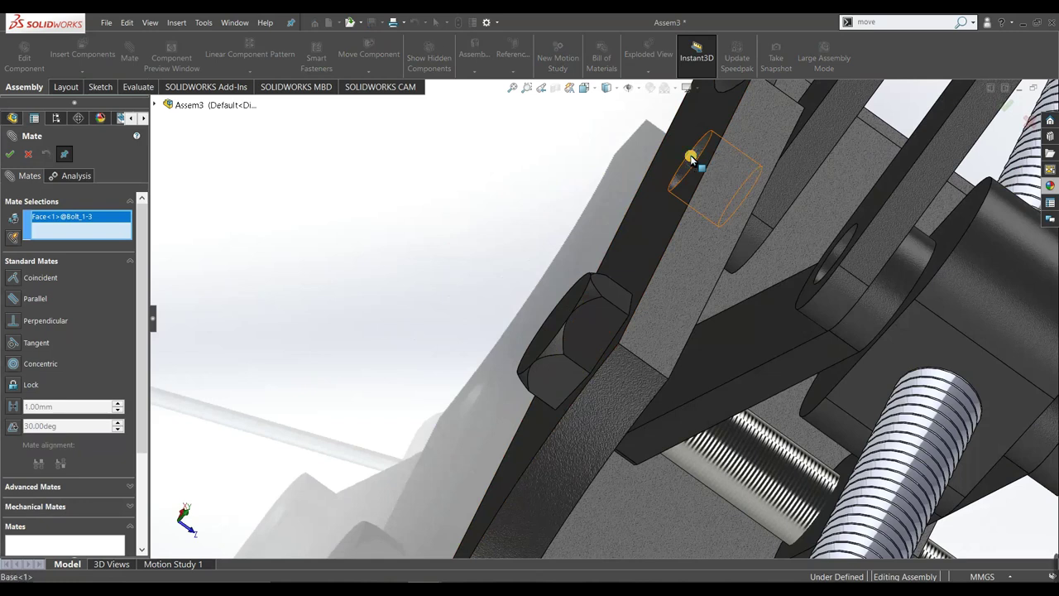
pyautogui.click(692, 158)
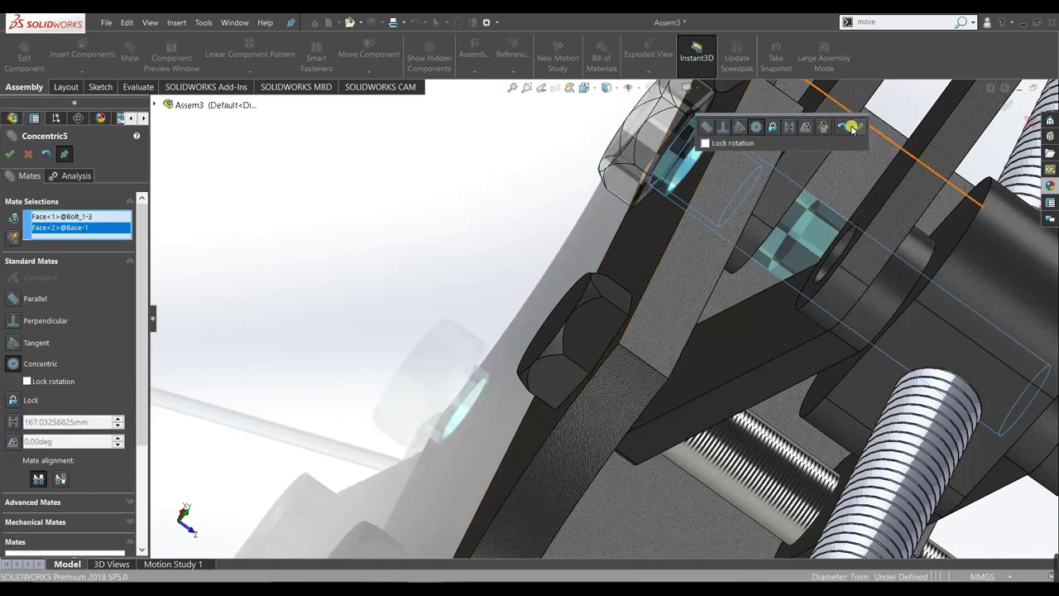
pyautogui.press('Return')
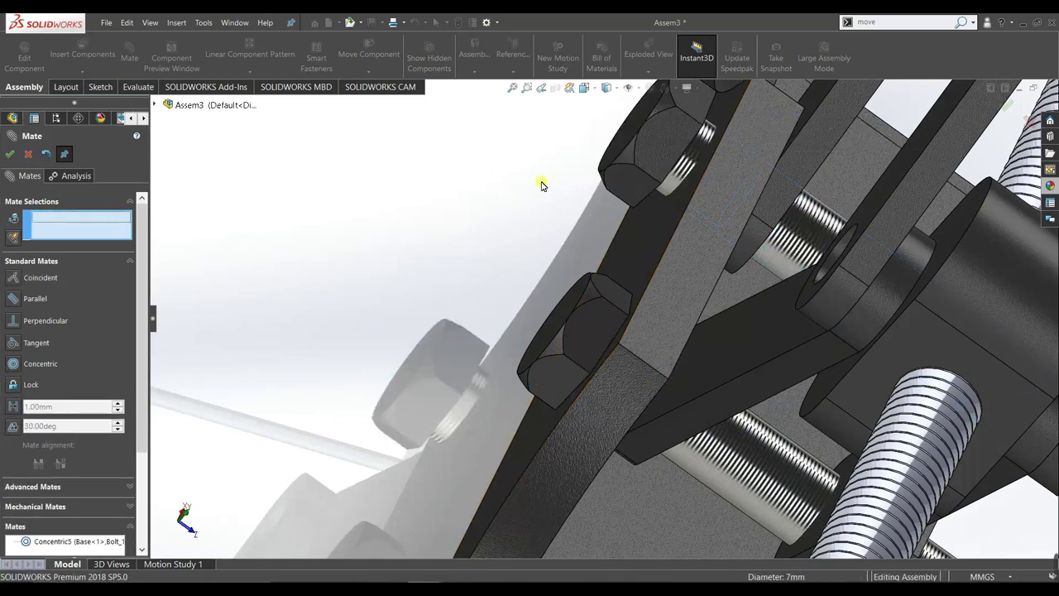
# Make the second bolt's head underside coincident with the base face
pyautogui.scroll(3, 541, 166)
pyautogui.moveTo(563, 192)
pyautogui.mouseDown(button='middle')
pyautogui.moveTo(598, 236)
pyautogui.moveTo(577, 182)
pyautogui.moveTo(506, 190)
pyautogui.mouseUp(button='middle')
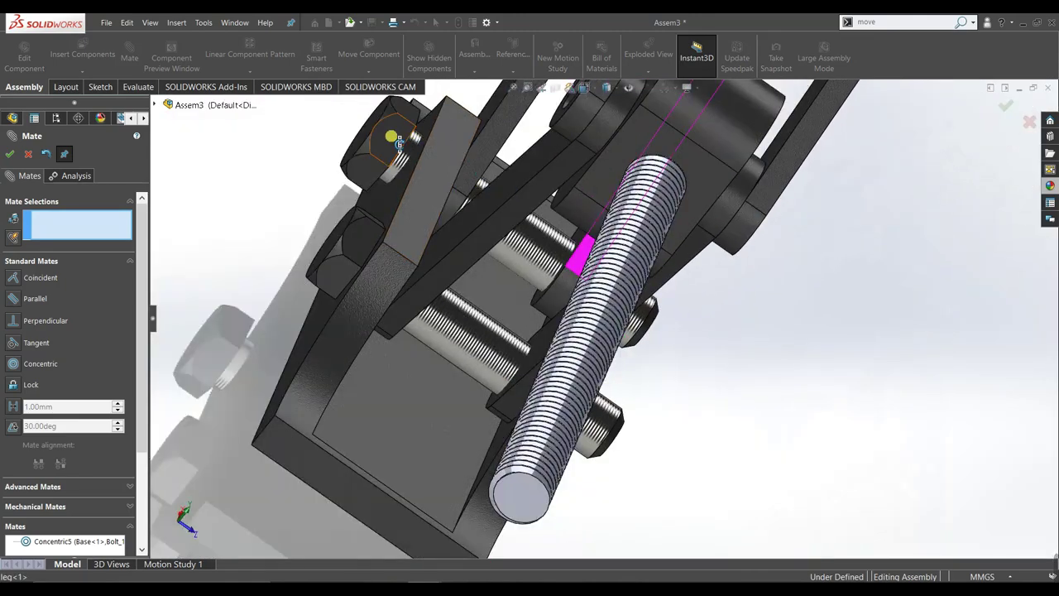
pyautogui.moveTo(326, 139); pyautogui.dragTo(317, 136, button='middle')
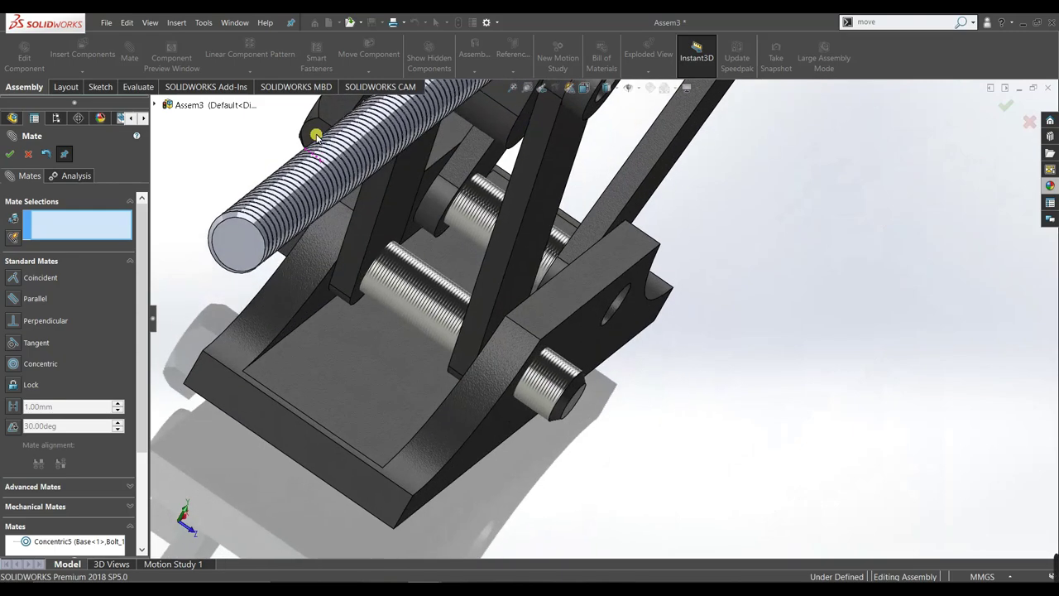
pyautogui.scroll(-3, 316, 135)
pyautogui.scroll(-3, 378, 121)
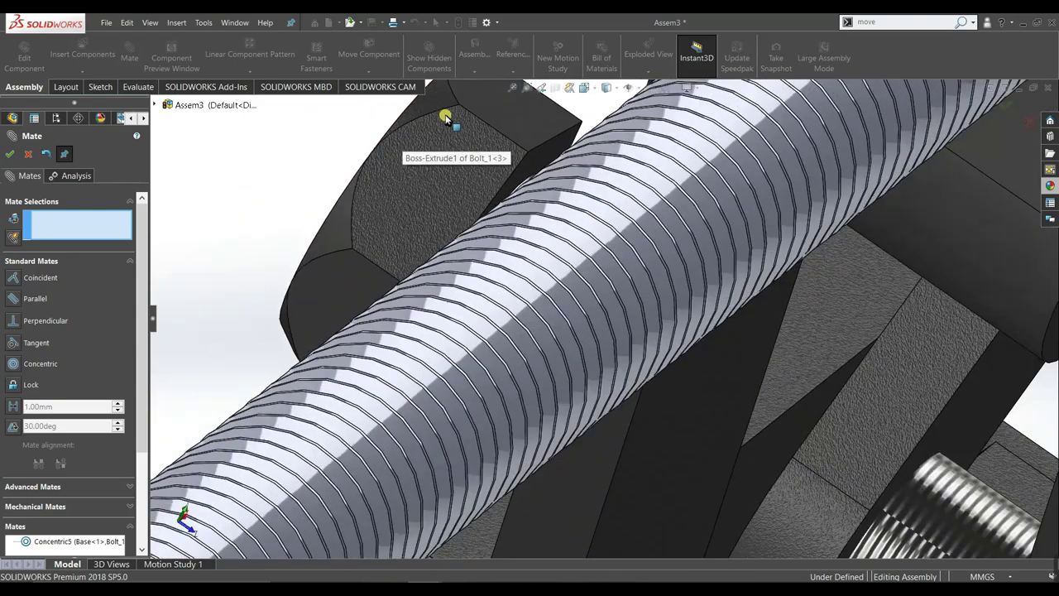
pyautogui.click(552, 147)
pyautogui.scroll(5, 538, 142)
pyautogui.moveTo(546, 172); pyautogui.dragTo(565, 217, button='middle')
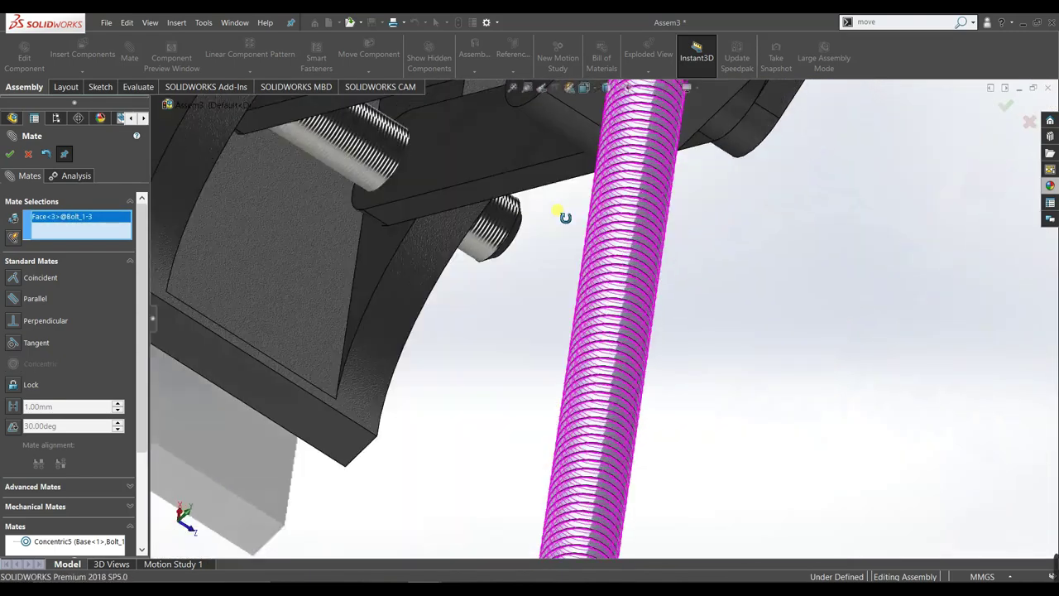
pyautogui.scroll(5, 546, 206)
pyautogui.scroll(-5, 504, 192)
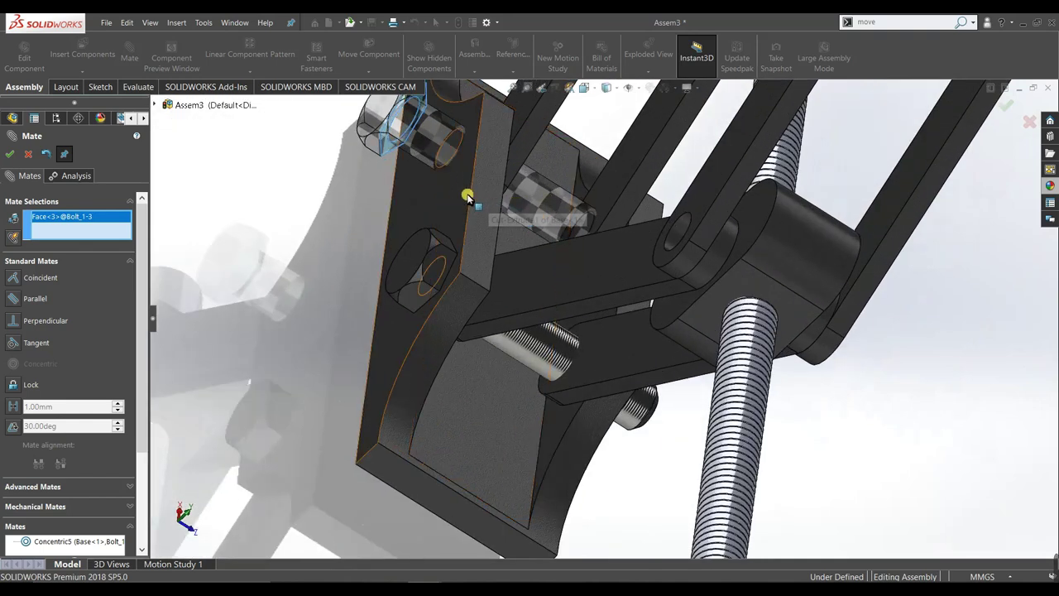
pyautogui.click(467, 196)
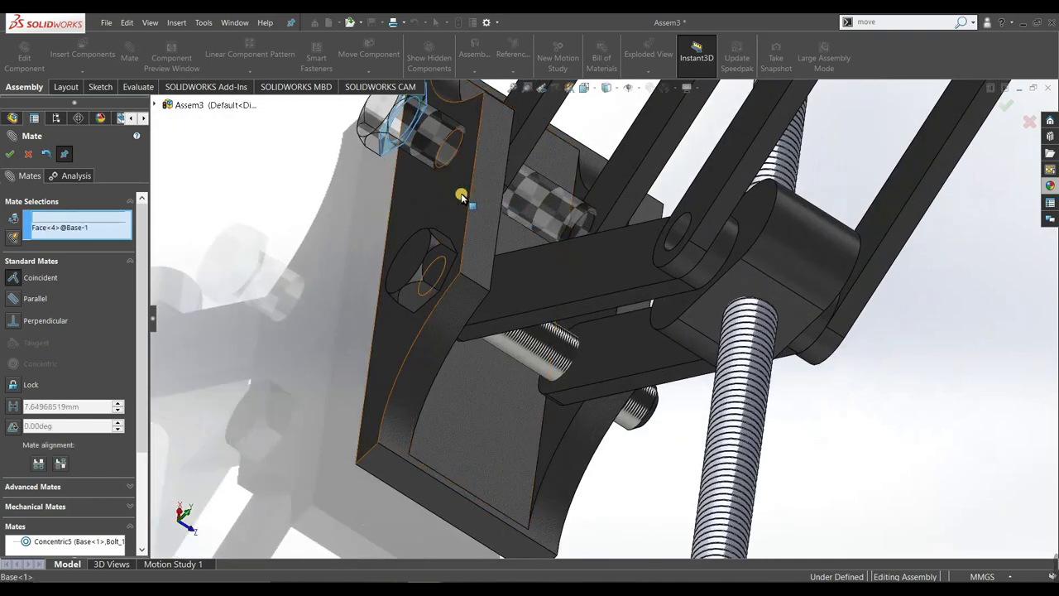
pyautogui.click(9, 153)
pyautogui.scroll(2, 827, 288)
pyautogui.scroll(3, 824, 299)
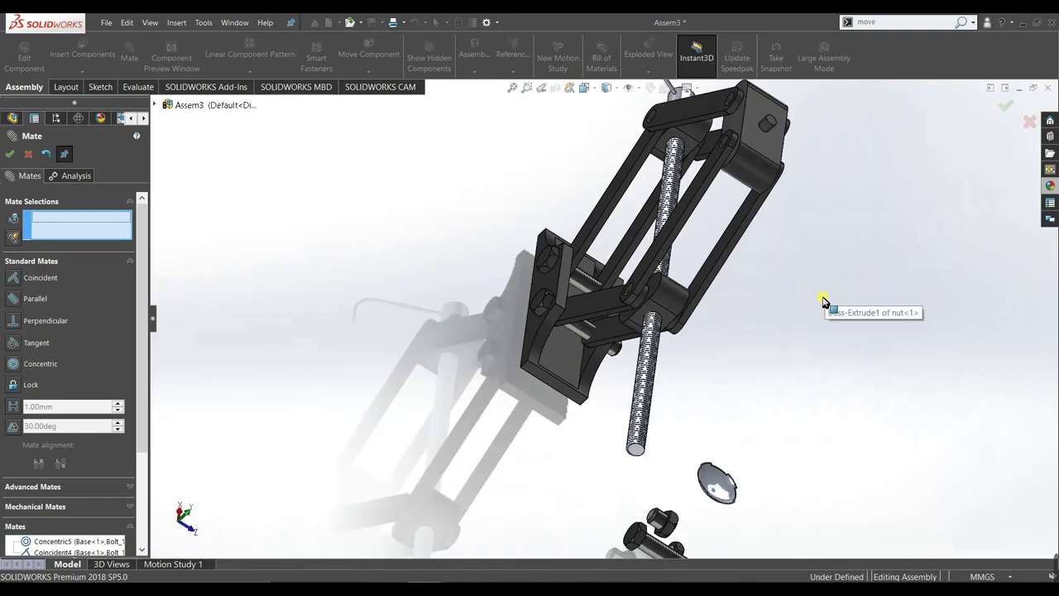
# Bring a loose bolt up to the top link and make it concentric with the upper leg hole
pyautogui.moveTo(804, 321)
pyautogui.mouseDown(button='middle')
pyautogui.moveTo(799, 281)
pyautogui.moveTo(780, 260)
pyautogui.moveTo(761, 243)
pyautogui.moveTo(707, 248)
pyautogui.moveTo(707, 220)
pyautogui.moveTo(748, 252)
pyautogui.mouseUp(button='middle')
pyautogui.scroll(2, 685, 354)
pyautogui.scroll(-2, 534, 473)
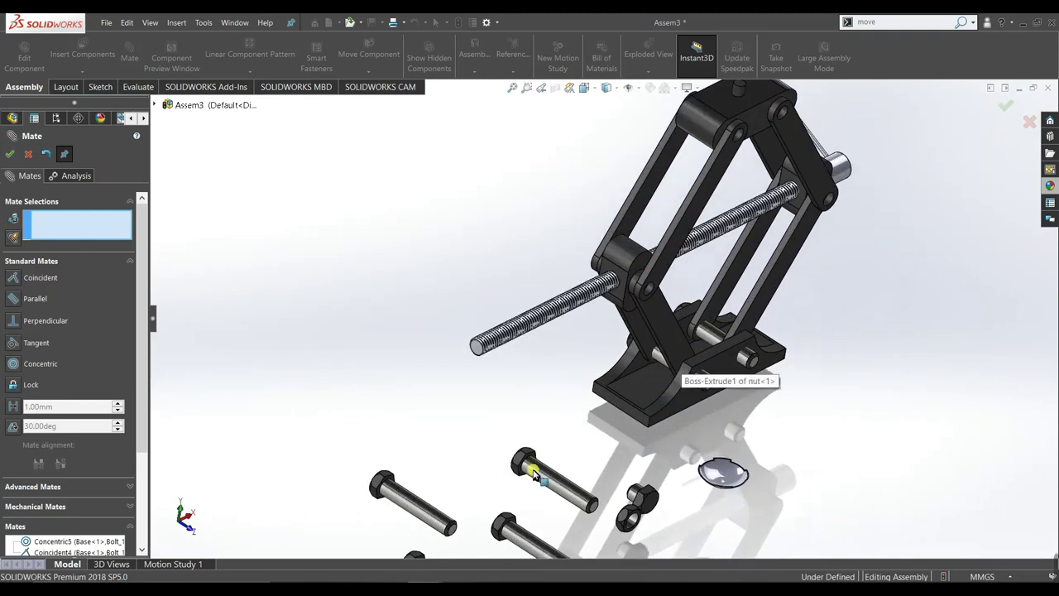
pyautogui.moveTo(546, 472)
pyautogui.mouseDown()
pyautogui.moveTo(561, 189)
pyautogui.moveTo(569, 199)
pyautogui.mouseUp()
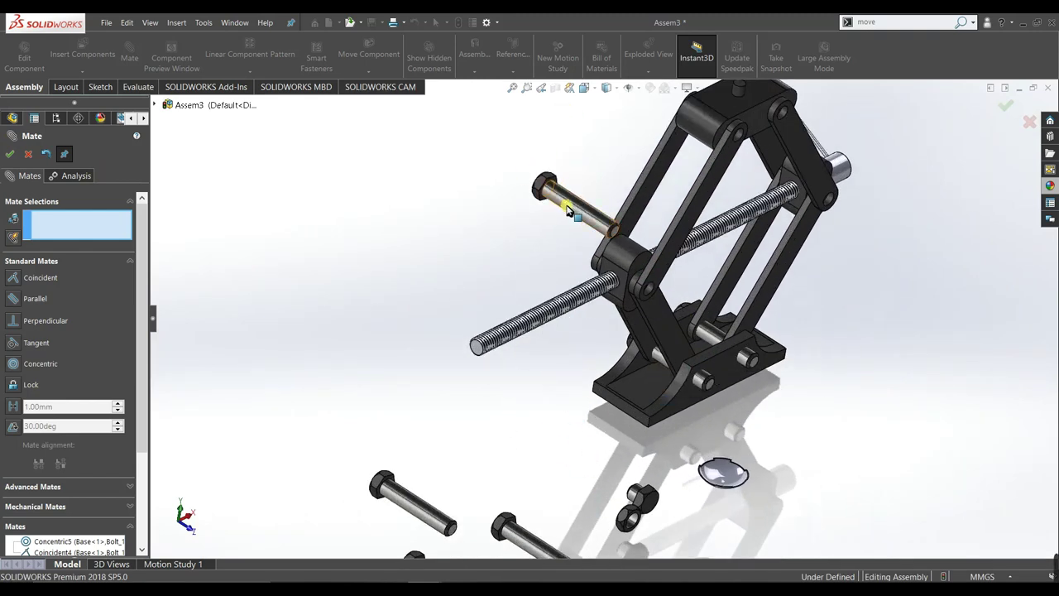
pyautogui.scroll(-3, 696, 166)
pyautogui.scroll(-2, 711, 161)
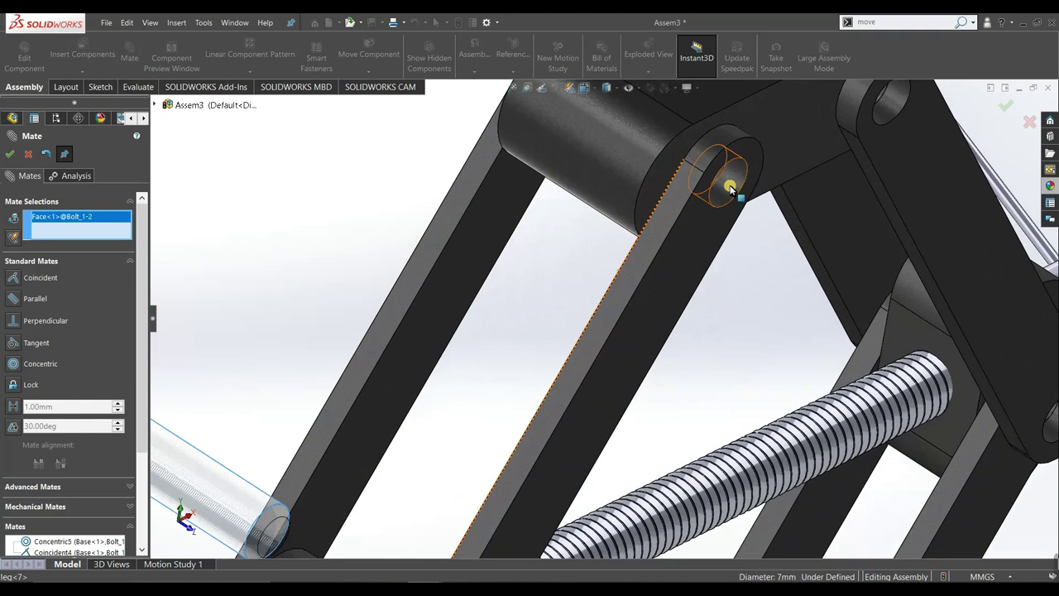
pyautogui.click(730, 189)
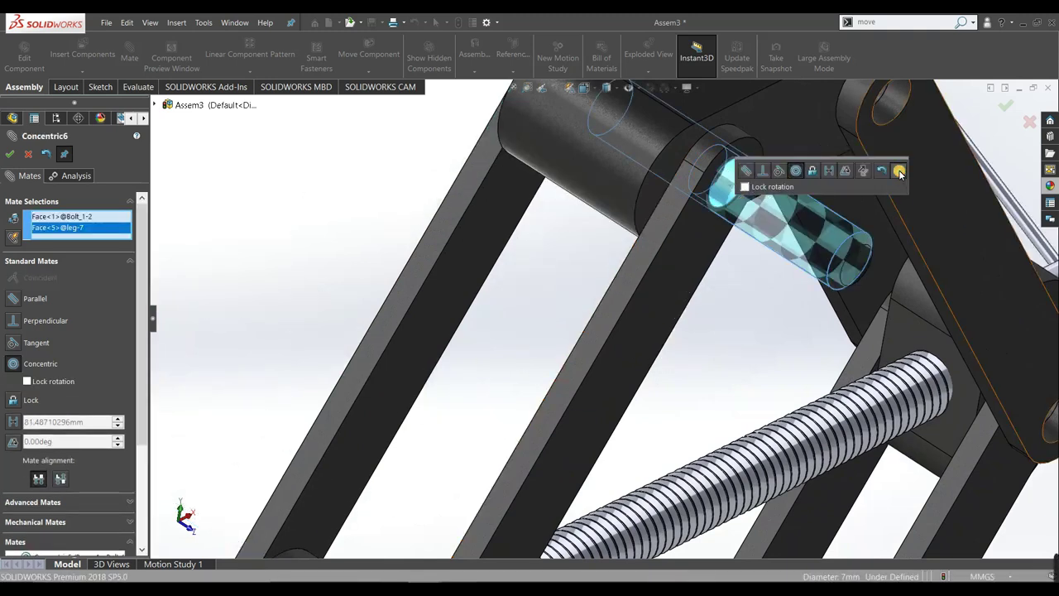
pyautogui.click(900, 172)
pyautogui.scroll(3, 827, 207)
pyautogui.scroll(2, 704, 243)
pyautogui.scroll(2, 756, 263)
pyautogui.hotkey('ctrl', 'z')
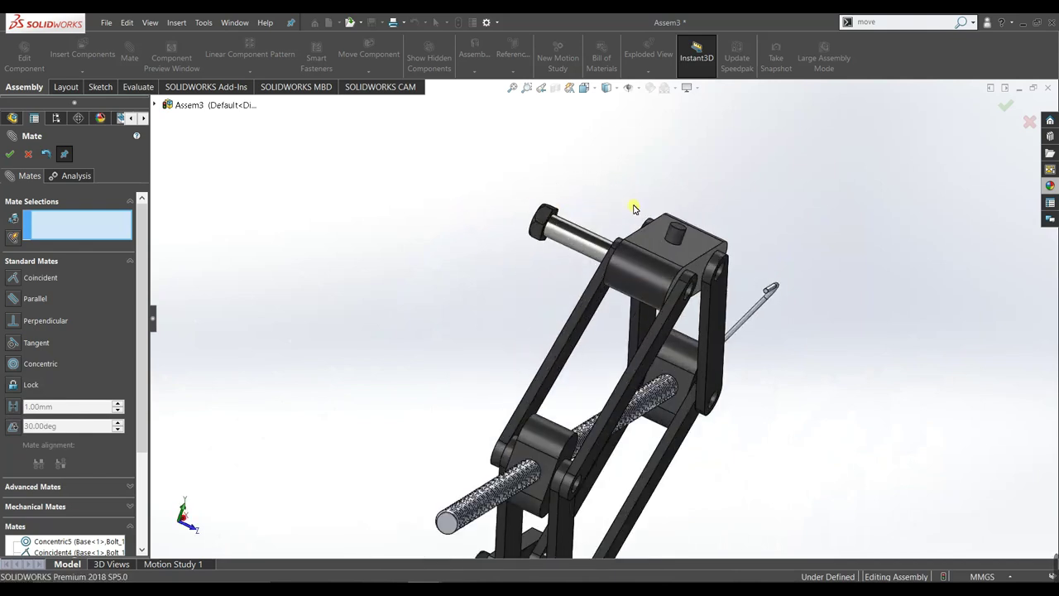
# Seat the bolt head's underside flush against the leg's outer face with a Coincident mate
pyautogui.scroll(-5, 571, 205)
pyautogui.click(513, 233)
pyautogui.scroll(3, 499, 296)
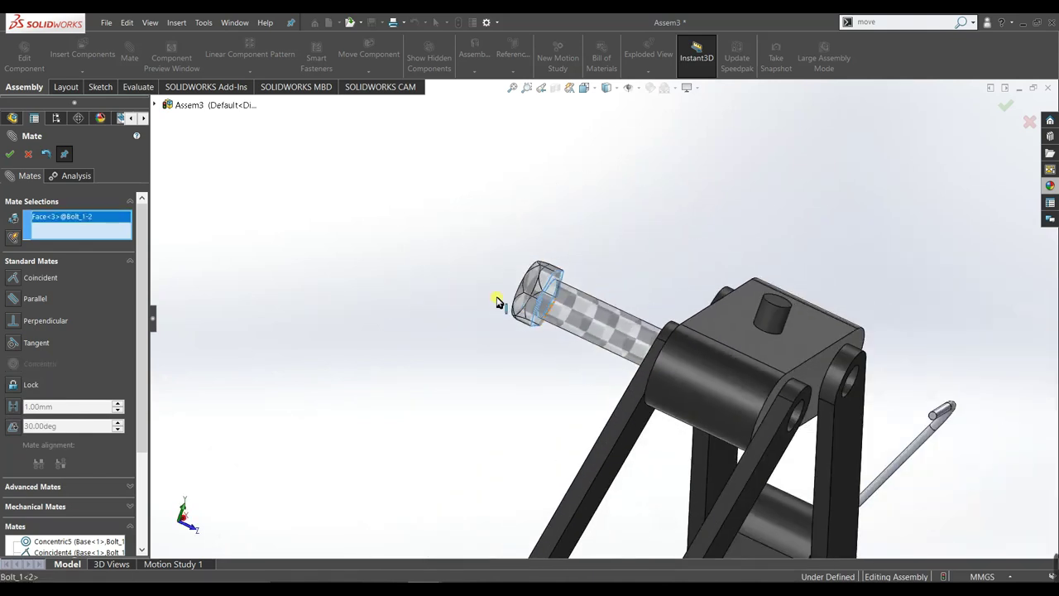
pyautogui.moveTo(499, 297); pyautogui.dragTo(538, 342, button='middle')
pyautogui.click(641, 393)
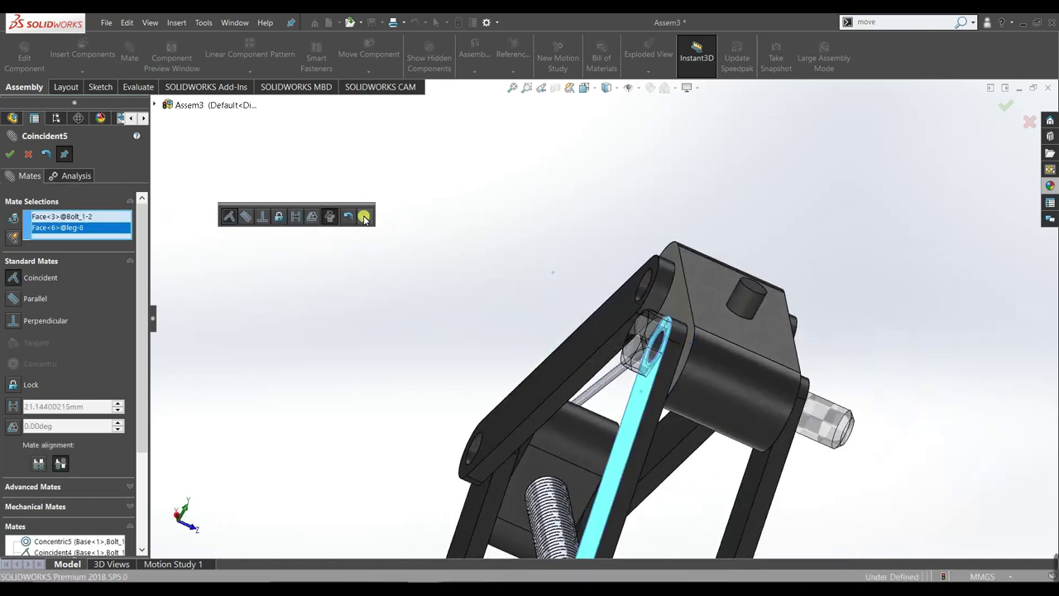
pyautogui.click(364, 218)
# Centre another loose bolt's shank in the top leg<5> hole with a Concentric mate
pyautogui.scroll(3, 423, 273)
pyautogui.scroll(2, 491, 449)
pyautogui.scroll(-3, 652, 490)
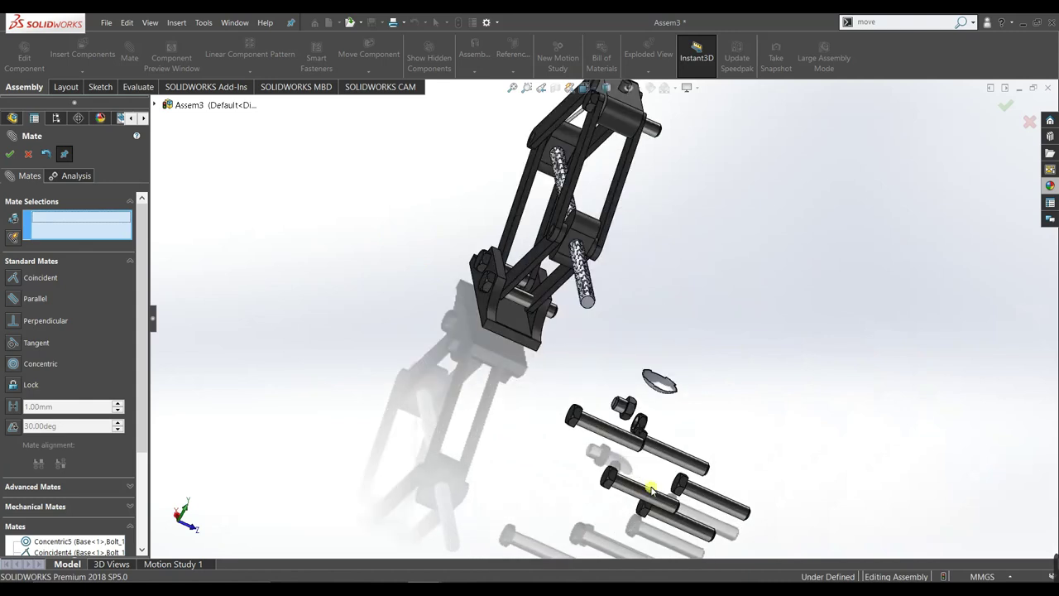
pyautogui.click(613, 441)
pyautogui.scroll(3, 588, 337)
pyautogui.scroll(-3, 609, 279)
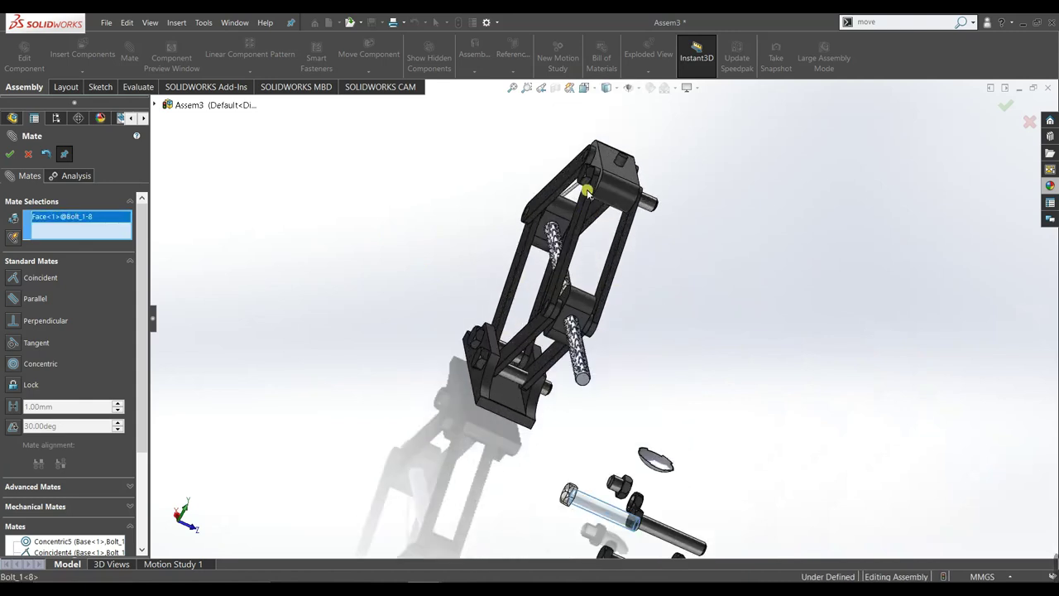
pyautogui.scroll(1, 593, 170)
pyautogui.scroll(-5, 590, 206)
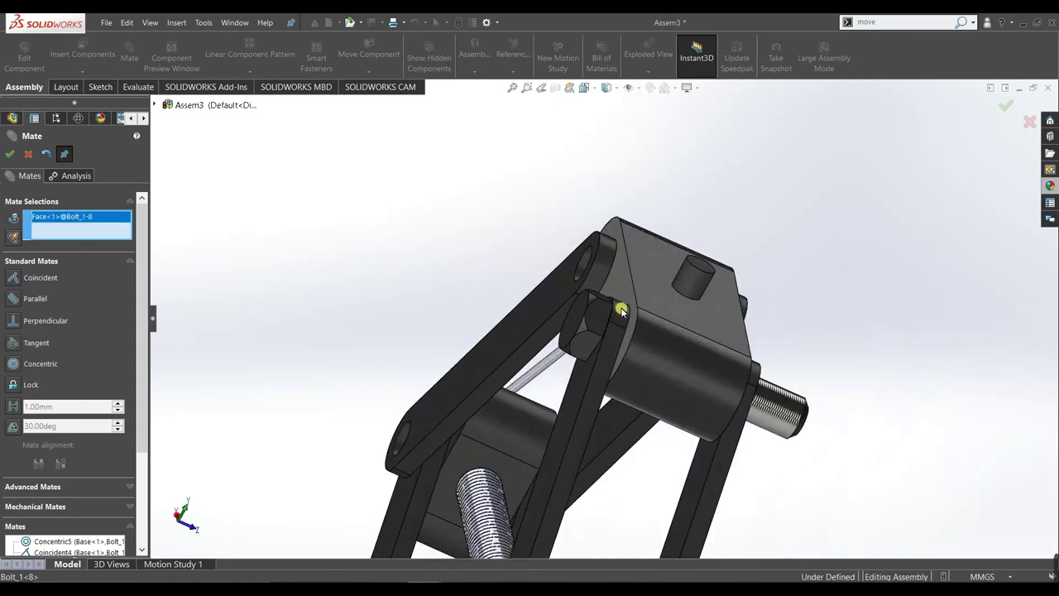
pyautogui.click(585, 261)
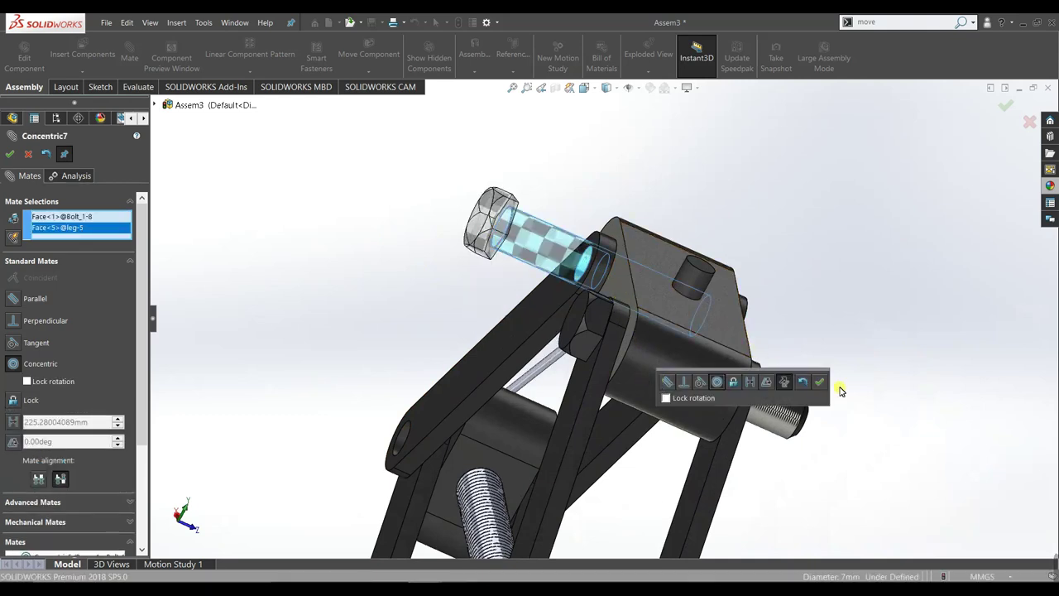
pyautogui.click(816, 384)
# Seat that bolt head flush against the leg face with a Coincident mate
pyautogui.moveTo(752, 295)
pyautogui.mouseDown(button='middle')
pyautogui.moveTo(648, 360)
pyautogui.moveTo(673, 297)
pyautogui.mouseUp(button='middle')
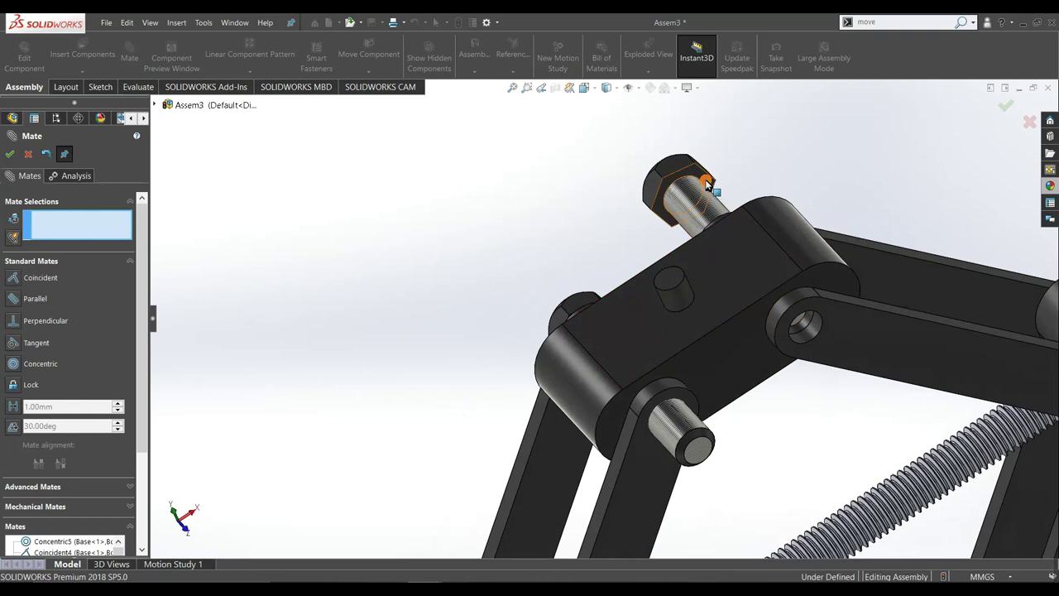
pyautogui.click(708, 184)
pyautogui.moveTo(707, 184); pyautogui.dragTo(796, 310, button='middle')
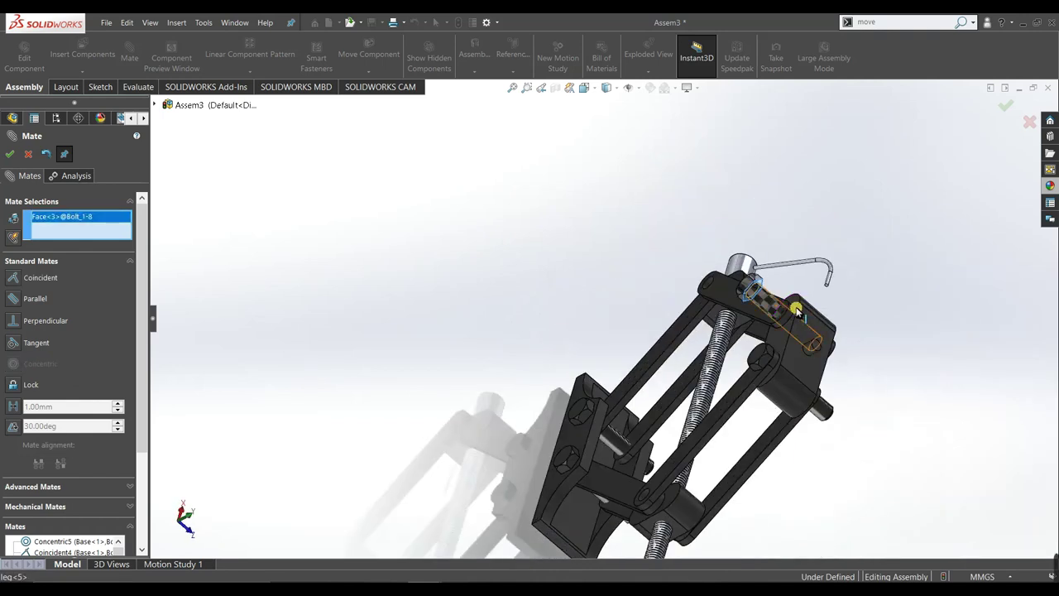
pyautogui.scroll(-3, 796, 311)
pyautogui.click(655, 286)
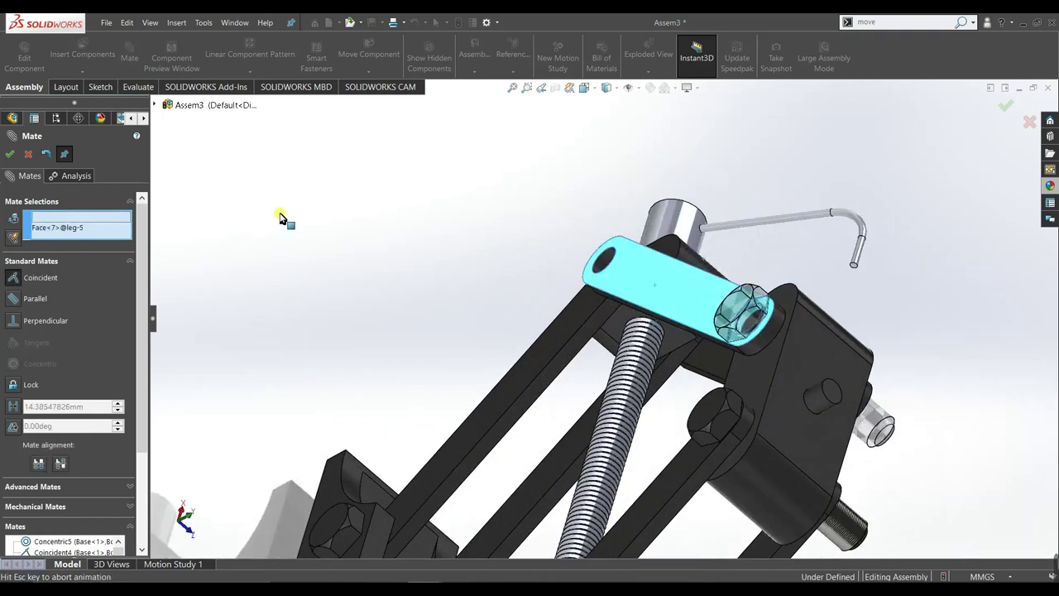
pyautogui.click(10, 153)
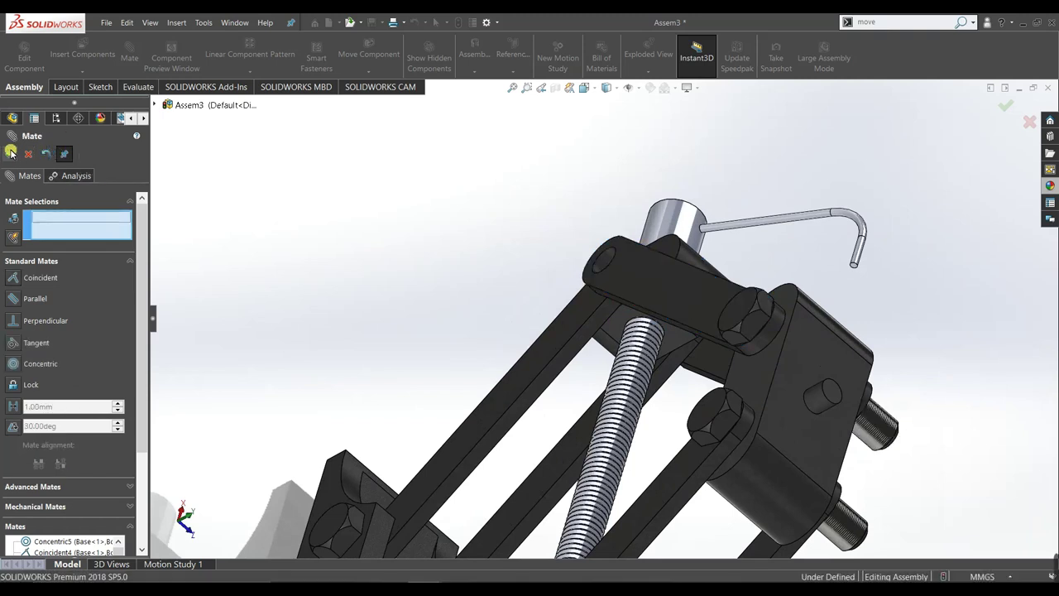
# Finish adding mates and orbit the model so the jack stands upright
pyautogui.press('Escape')
pyautogui.scroll(2, 522, 296)
pyautogui.scroll(3, 643, 301)
pyautogui.scroll(3, 654, 385)
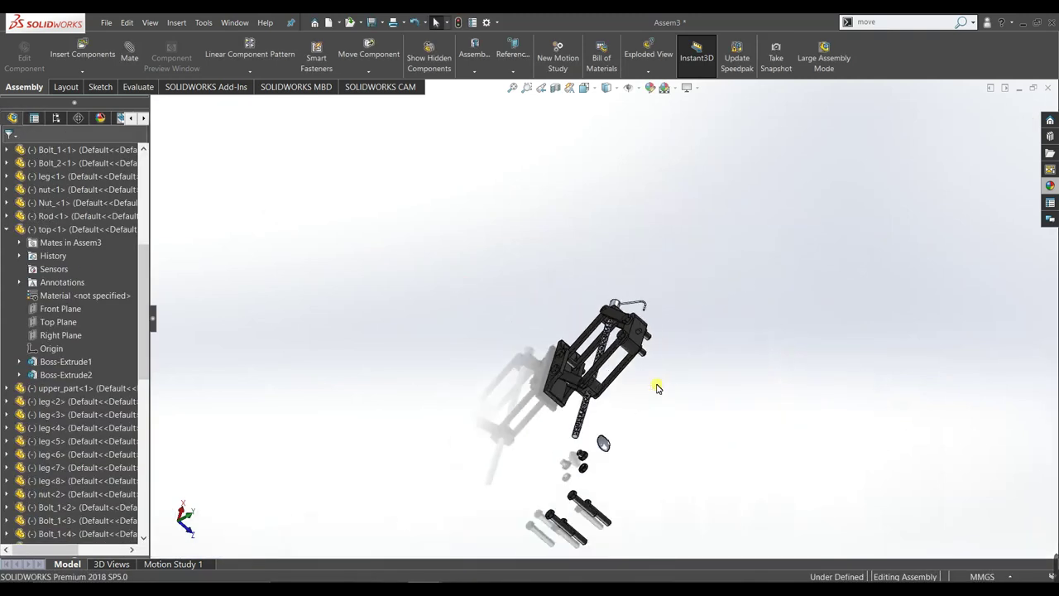
pyautogui.moveTo(570, 482); pyautogui.dragTo(483, 309, button='middle')
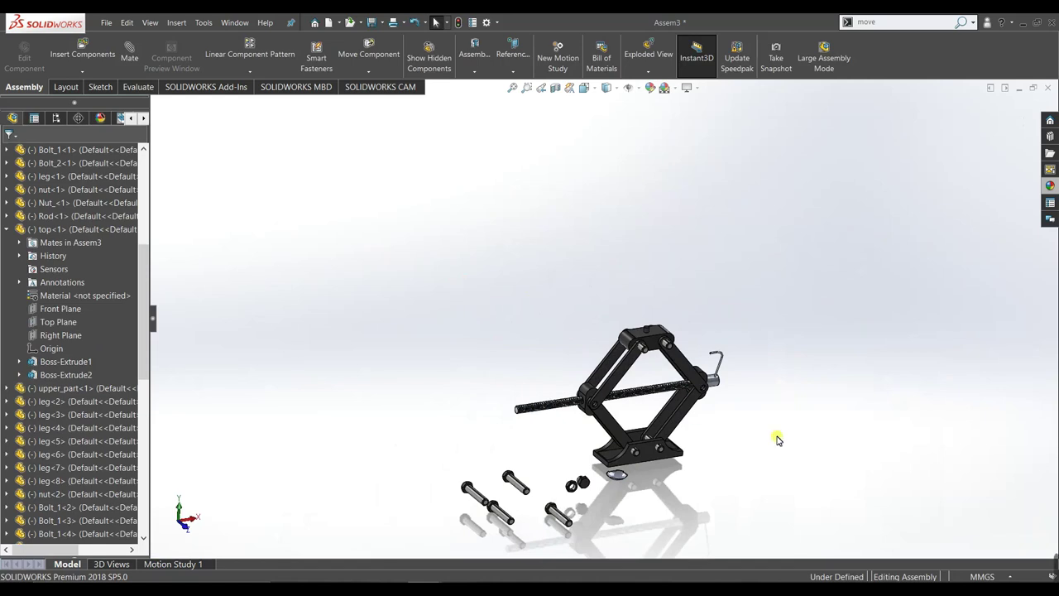
pyautogui.scroll(-3, 777, 440)
pyautogui.scroll(-1, 438, 306)
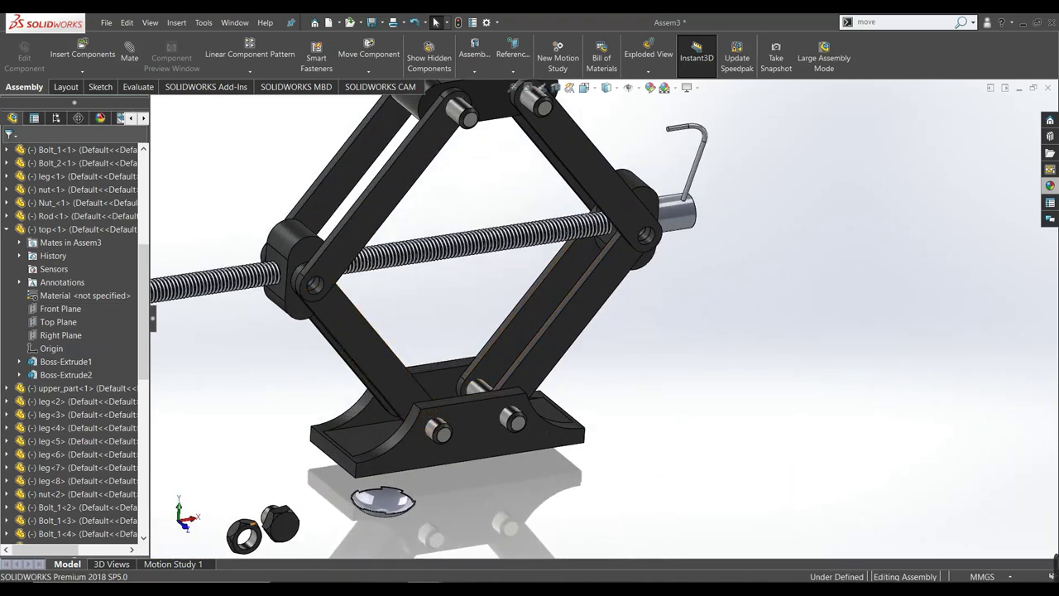
pyautogui.scroll(4, 407, 484)
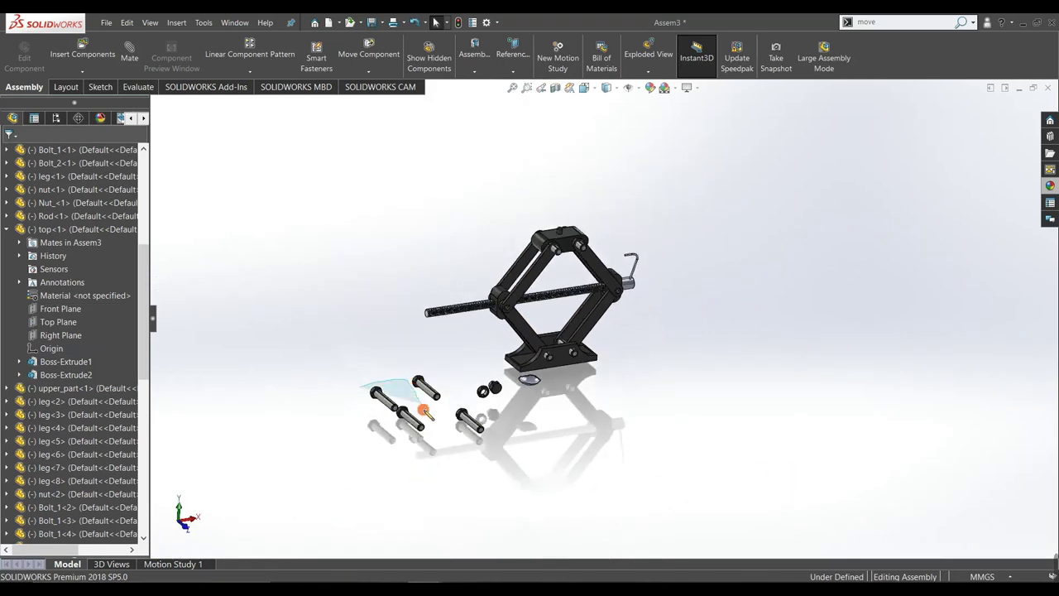
# Select all the spare loose bolts and delete them, choosing Yes to All
pyautogui.moveTo(393, 460); pyautogui.dragTo(415, 430)
pyautogui.scroll(-3, 396, 416)
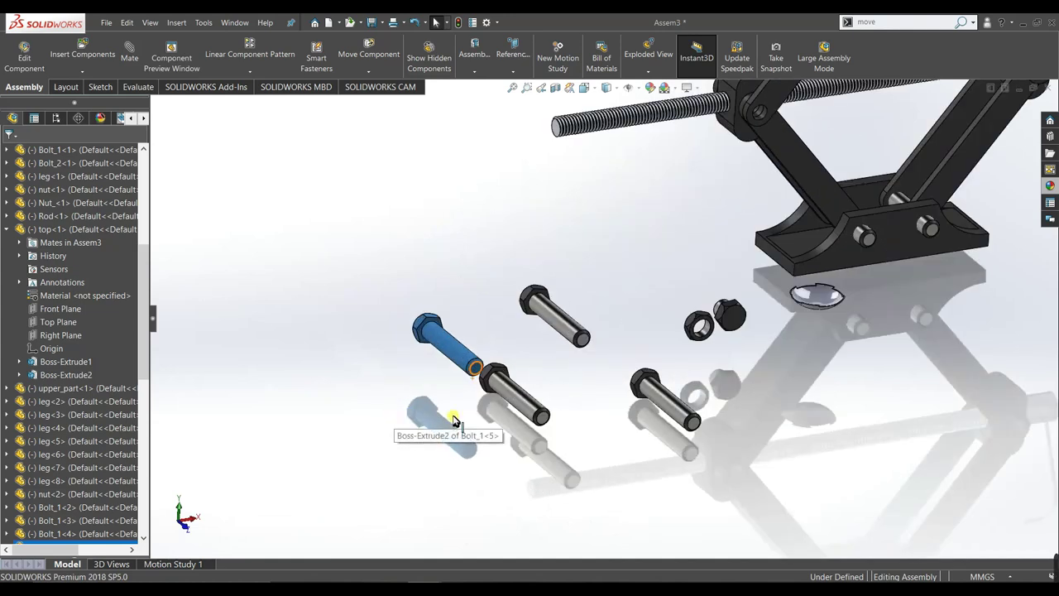
pyautogui.keyDown('ctrl'); pyautogui.click(510, 402); pyautogui.keyUp('ctrl')
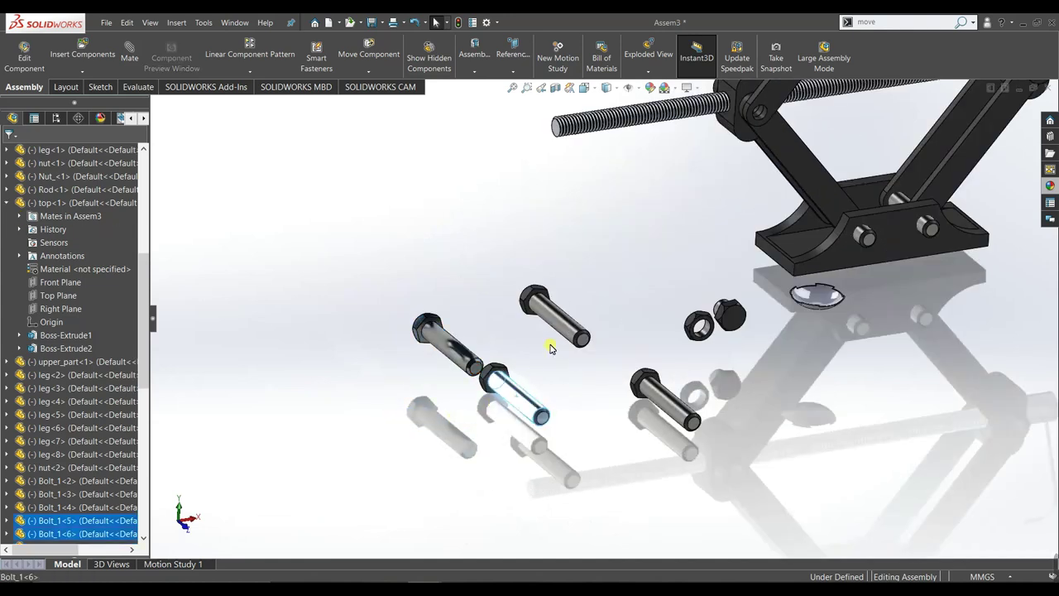
pyautogui.keyDown('ctrl'); pyautogui.click(559, 329); pyautogui.keyUp('ctrl')
pyautogui.keyDown('ctrl'); pyautogui.click(680, 426); pyautogui.keyUp('ctrl')
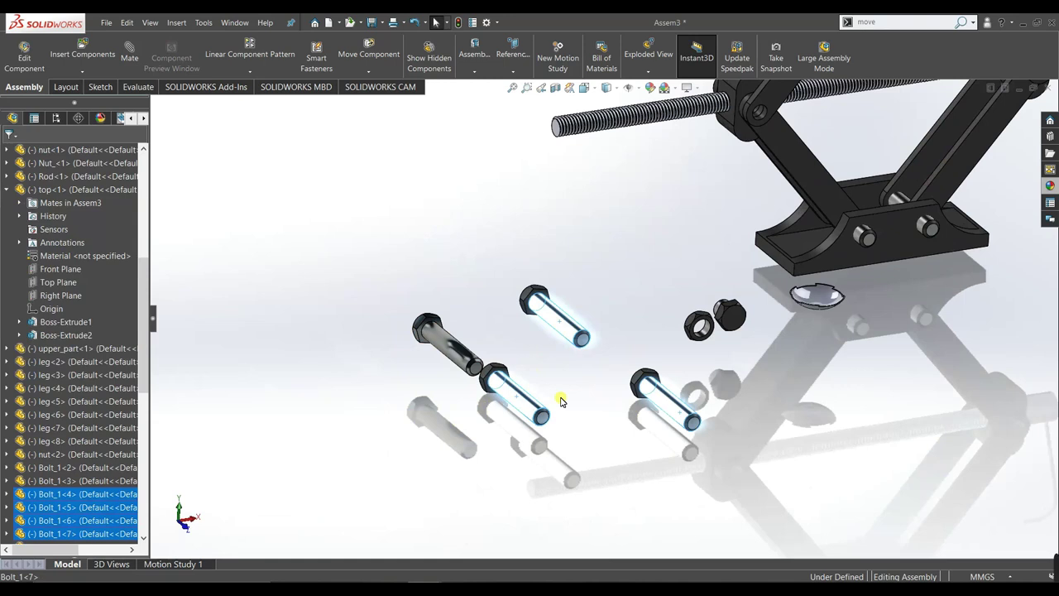
pyautogui.keyDown('ctrl'); pyautogui.click(463, 364); pyautogui.keyUp('ctrl')
pyautogui.press('Delete')
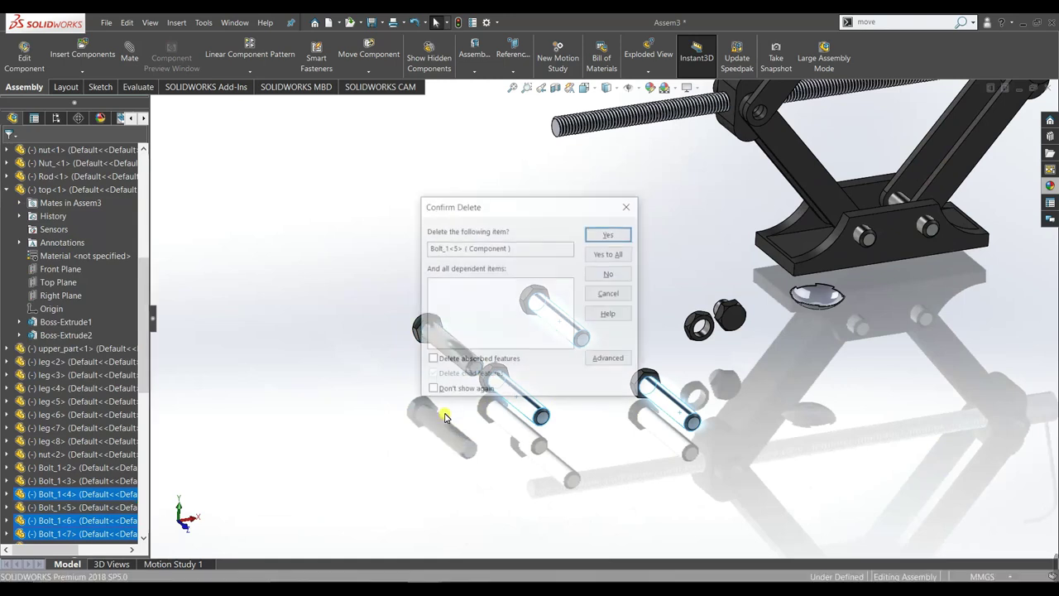
pyautogui.click(608, 252)
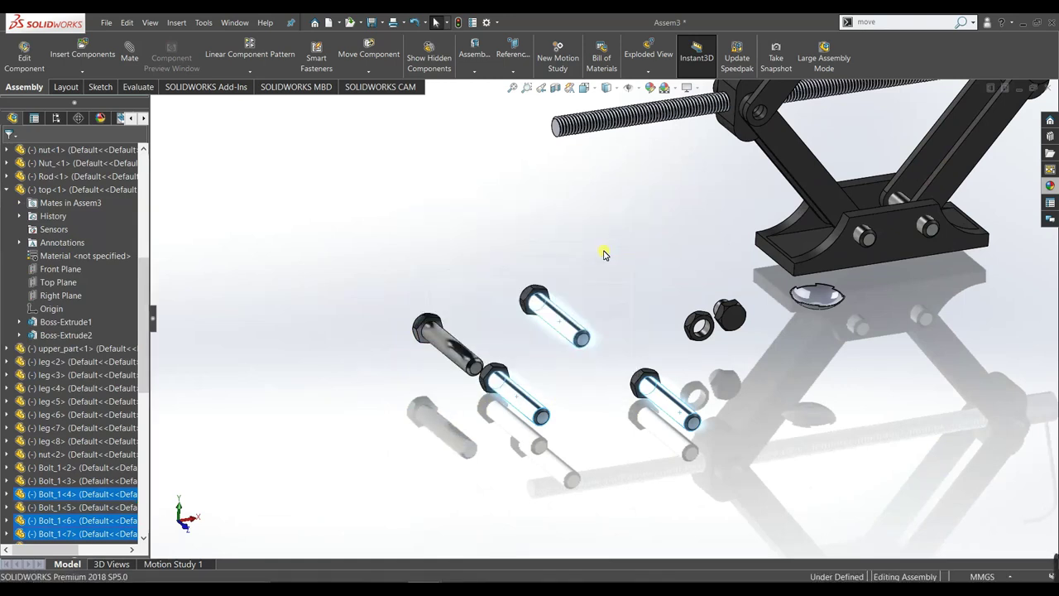
# Ctrl-drag the nut to make two copies near the jack base, then start a mate on the centre nut
pyautogui.scroll(3, 616, 304)
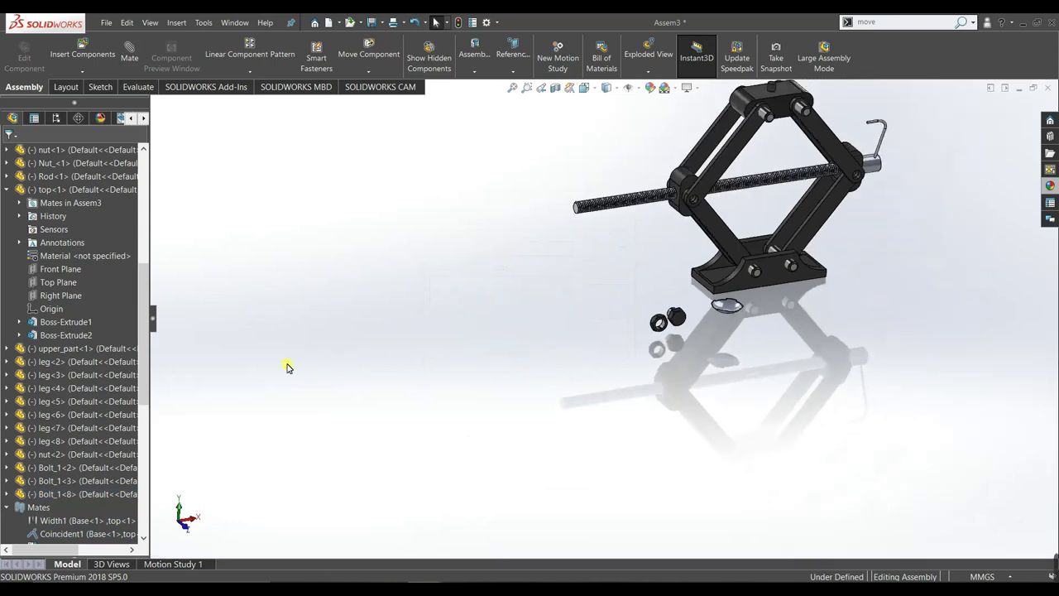
pyautogui.scroll(2, 544, 277)
pyautogui.scroll(-2, 552, 274)
pyautogui.moveTo(647, 367); pyautogui.dragTo(674, 442, button='middle')
pyautogui.scroll(-3, 717, 411)
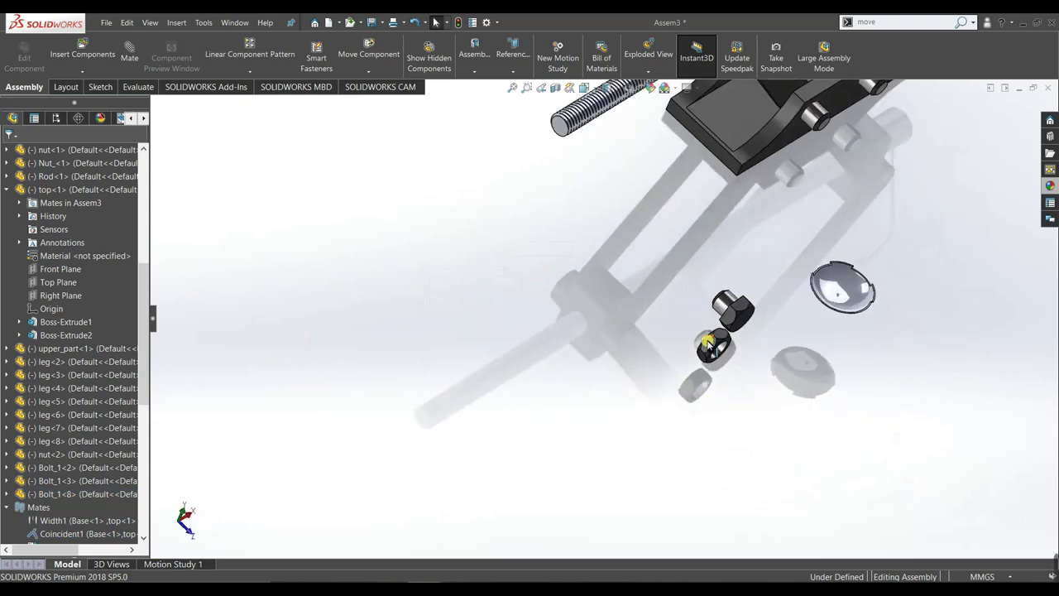
pyautogui.moveTo(706, 346)
pyautogui.mouseDown()
pyautogui.moveTo(616, 335)
pyautogui.moveTo(610, 307)
pyautogui.mouseUp()
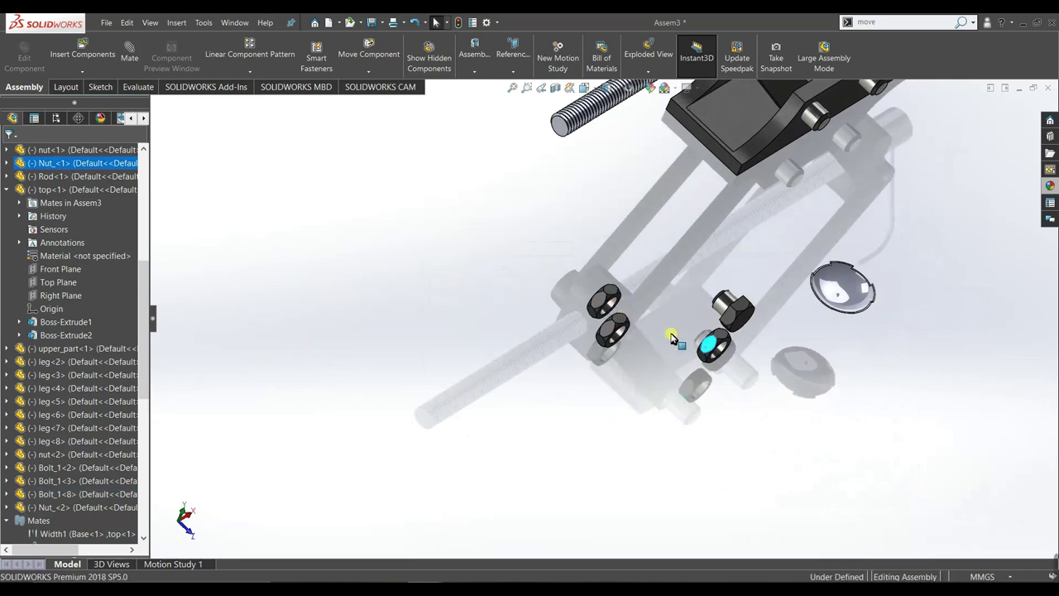
pyautogui.keyDown('ctrl'); pyautogui.moveTo(673, 337); pyautogui.dragTo(712, 347); pyautogui.keyUp('ctrl')
pyautogui.moveTo(623, 352); pyautogui.dragTo(592, 362)
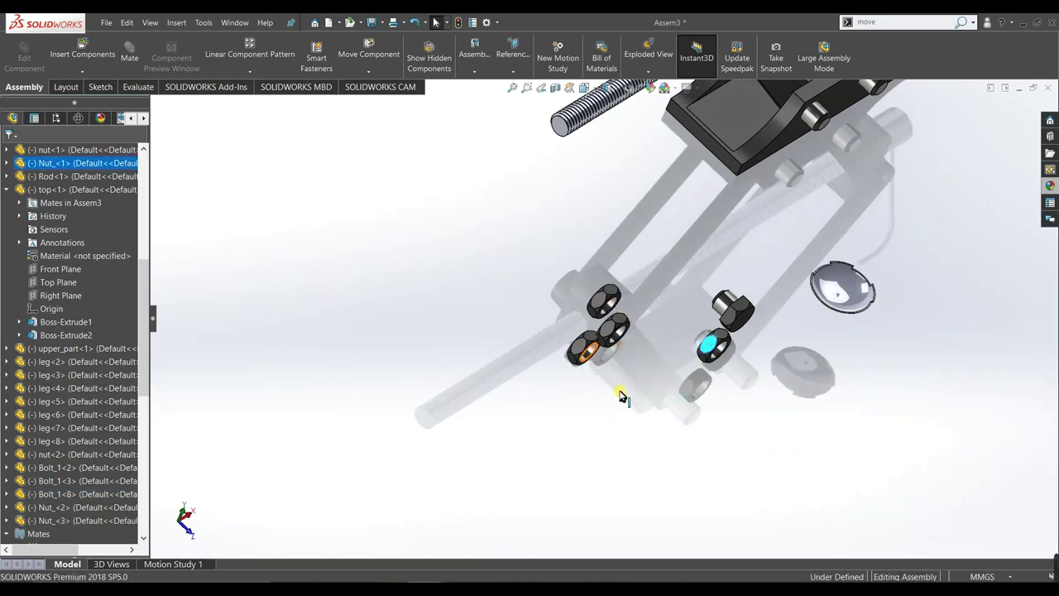
pyautogui.keyDown('ctrl'); pyautogui.moveTo(620, 396); pyautogui.dragTo(612, 359); pyautogui.keyUp('ctrl')
pyautogui.moveTo(612, 359); pyautogui.dragTo(674, 250, button='middle')
pyautogui.scroll(-3, 625, 324)
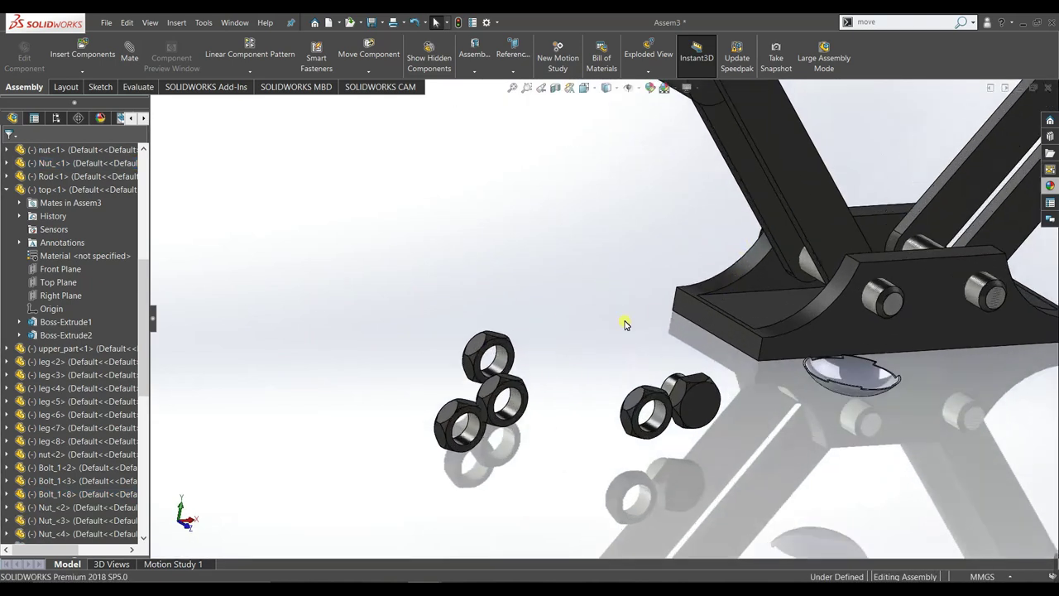
pyautogui.scroll(-1, 624, 324)
pyautogui.click(482, 424)
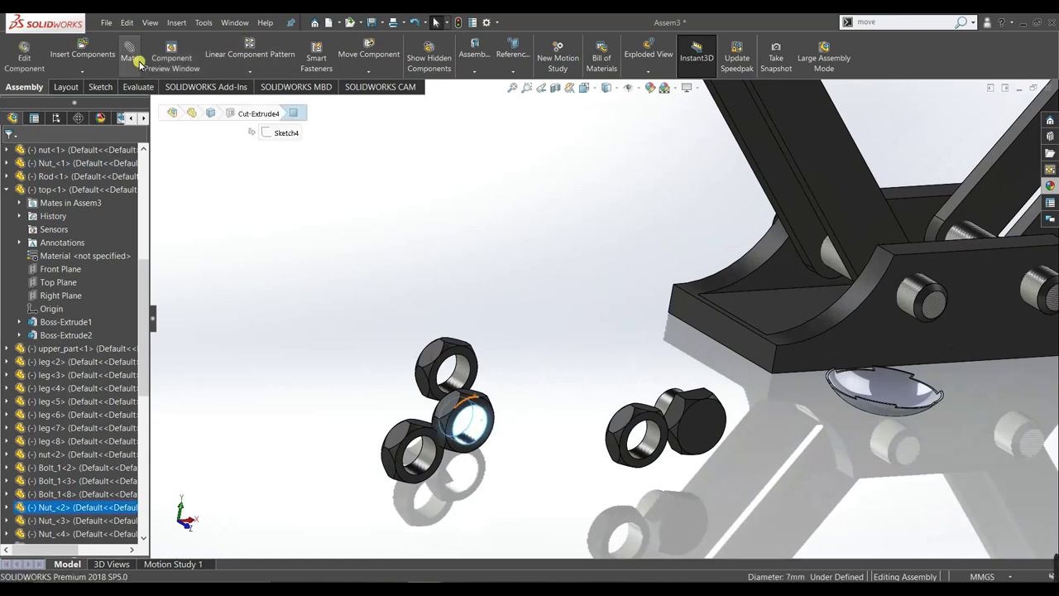
# Centre the nut on the base bolt with a Concentric mate and slide it along the bolt
pyautogui.click(908, 293)
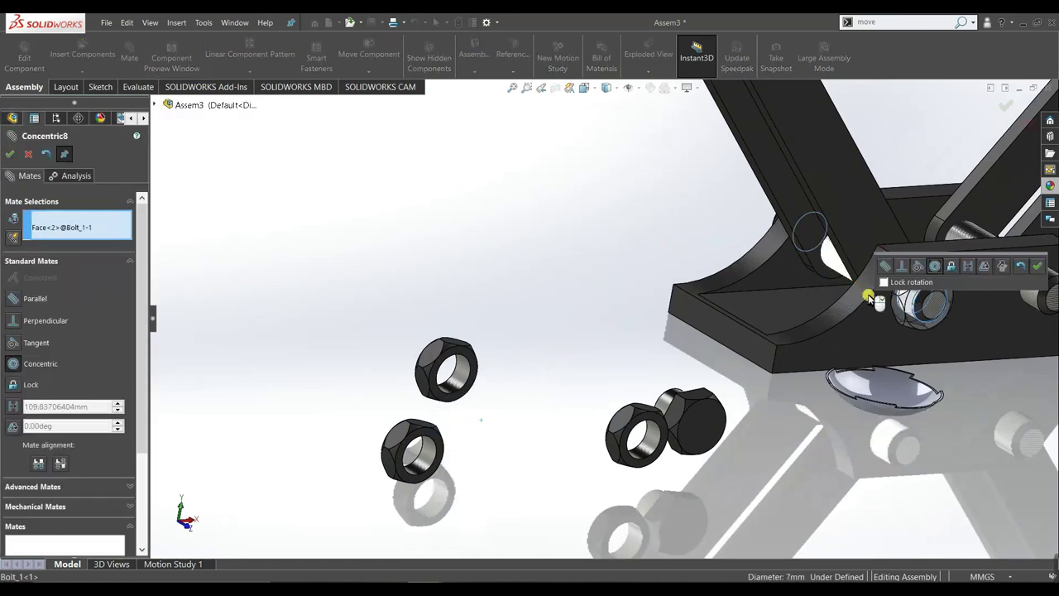
pyautogui.click(1039, 270)
pyautogui.moveTo(1039, 269); pyautogui.dragTo(930, 329, button='middle')
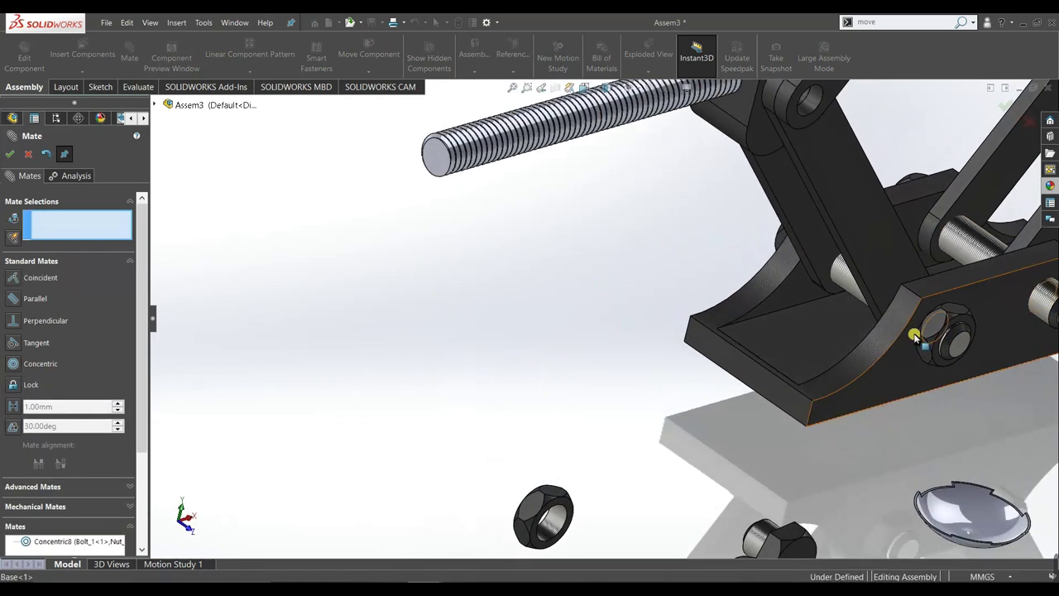
pyautogui.click(932, 329)
pyautogui.moveTo(990, 390); pyautogui.dragTo(1033, 437, button='middle')
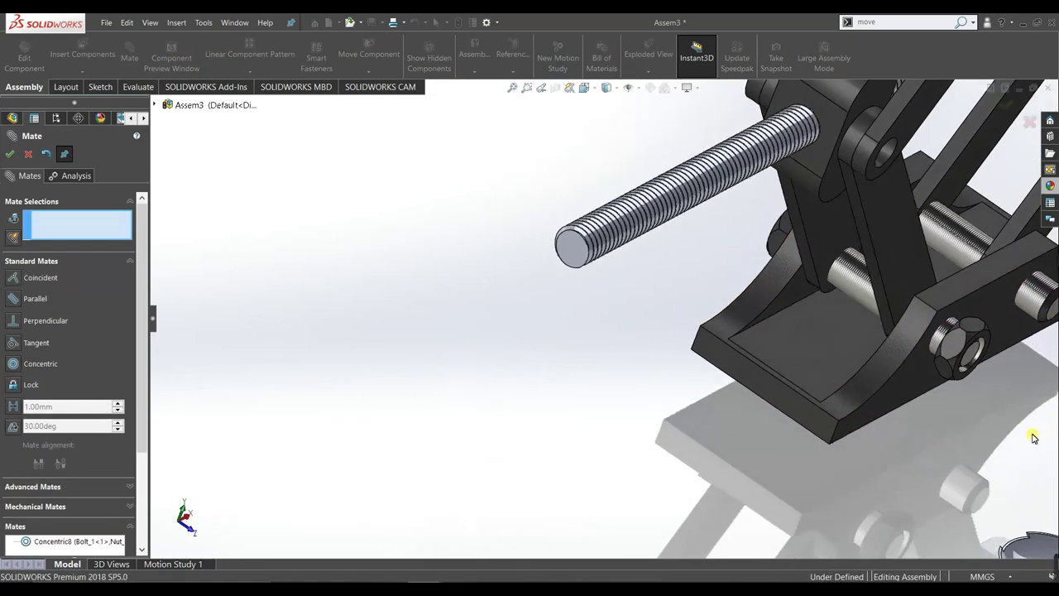
pyautogui.scroll(-5, 925, 330)
pyautogui.moveTo(743, 290); pyautogui.dragTo(957, 455)
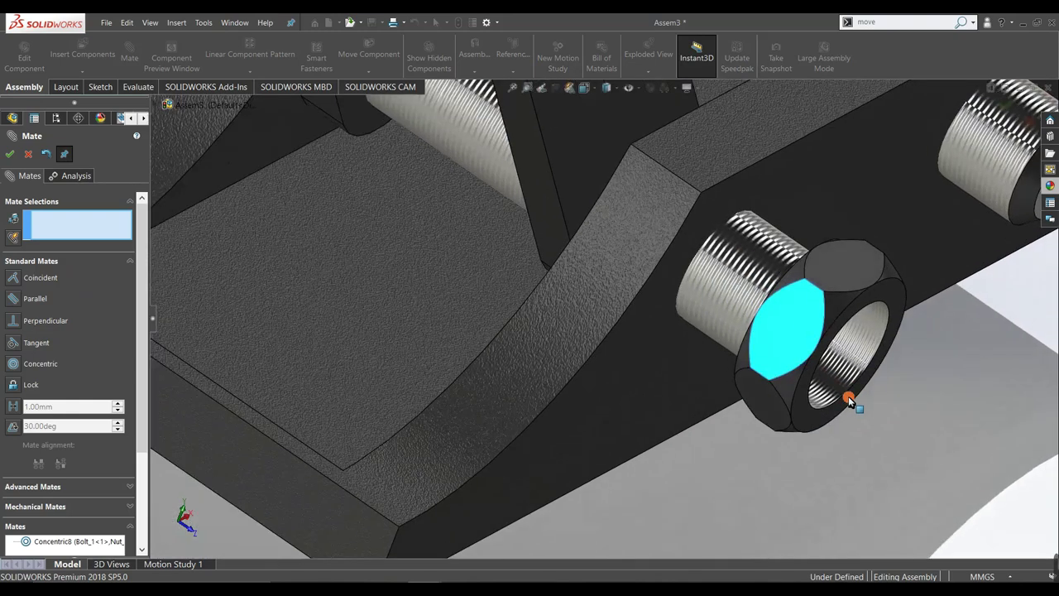
pyautogui.scroll(3, 957, 454)
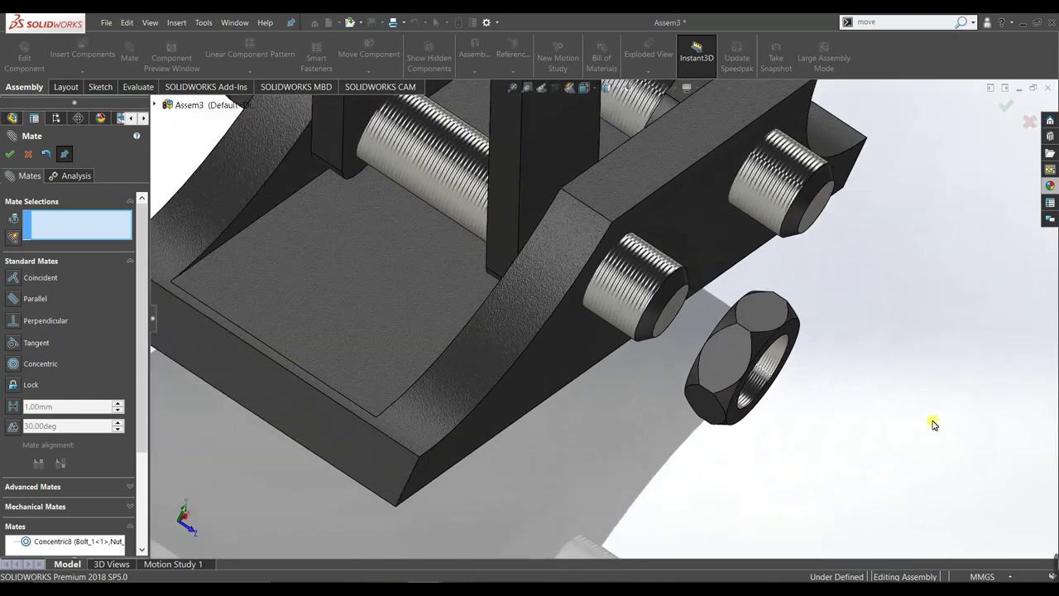
pyautogui.moveTo(931, 425)
pyautogui.mouseDown(button='middle')
pyautogui.moveTo(976, 468)
pyautogui.moveTo(972, 406)
pyautogui.mouseUp(button='middle')
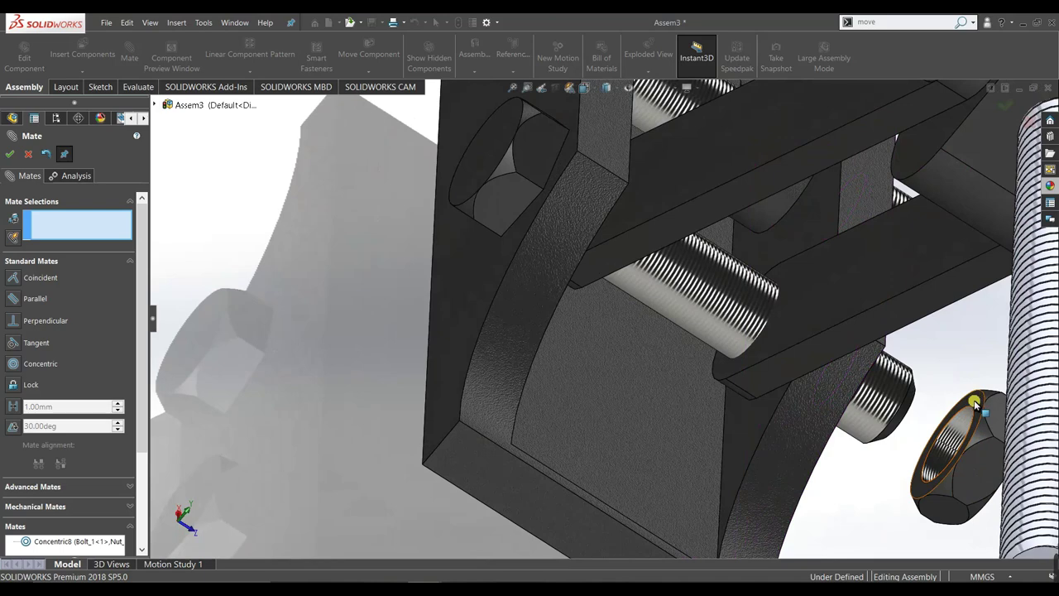
# Seat the nut flush against the base bracket face with a Coincident mate
pyautogui.click(974, 403)
pyautogui.moveTo(905, 420); pyautogui.dragTo(863, 367, button='middle')
pyautogui.moveTo(877, 403)
pyautogui.mouseDown(button='middle')
pyautogui.moveTo(888, 442)
pyautogui.moveTo(832, 473)
pyautogui.moveTo(780, 465)
pyautogui.mouseUp(button='middle')
pyautogui.click(783, 456)
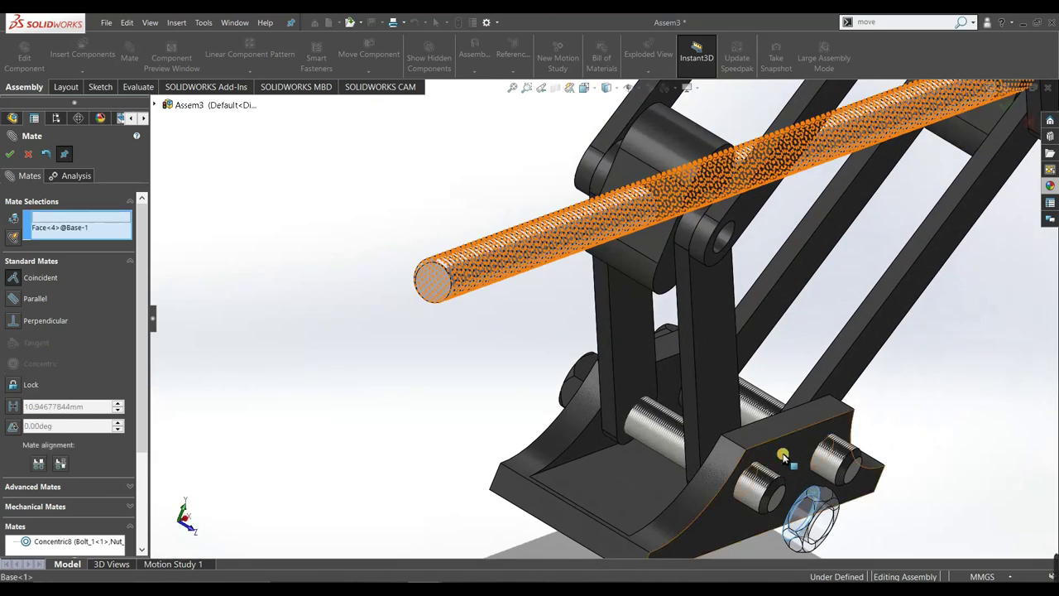
pyautogui.click(979, 502)
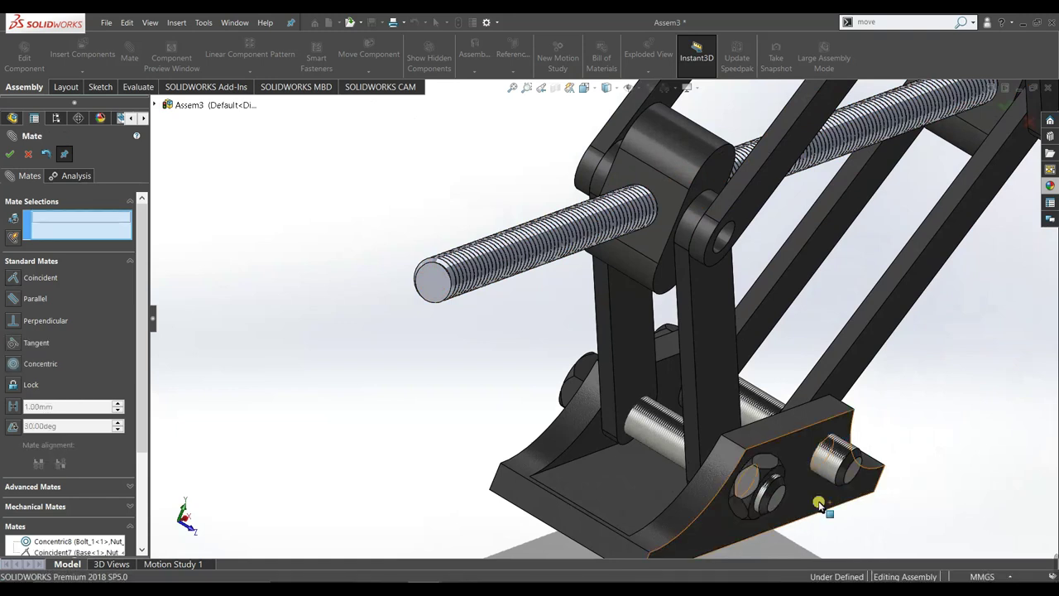
# Centre another loose nut on its bolt with a Concentric mate
pyautogui.scroll(5, 761, 489)
pyautogui.scroll(-4, 678, 428)
pyautogui.scroll(-4, 480, 400)
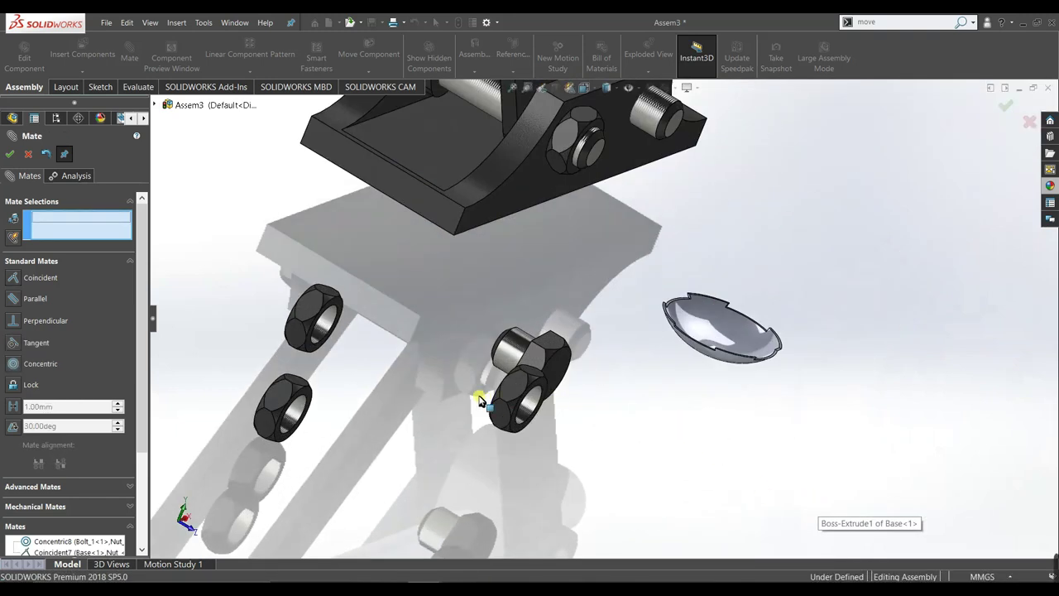
pyautogui.click(534, 403)
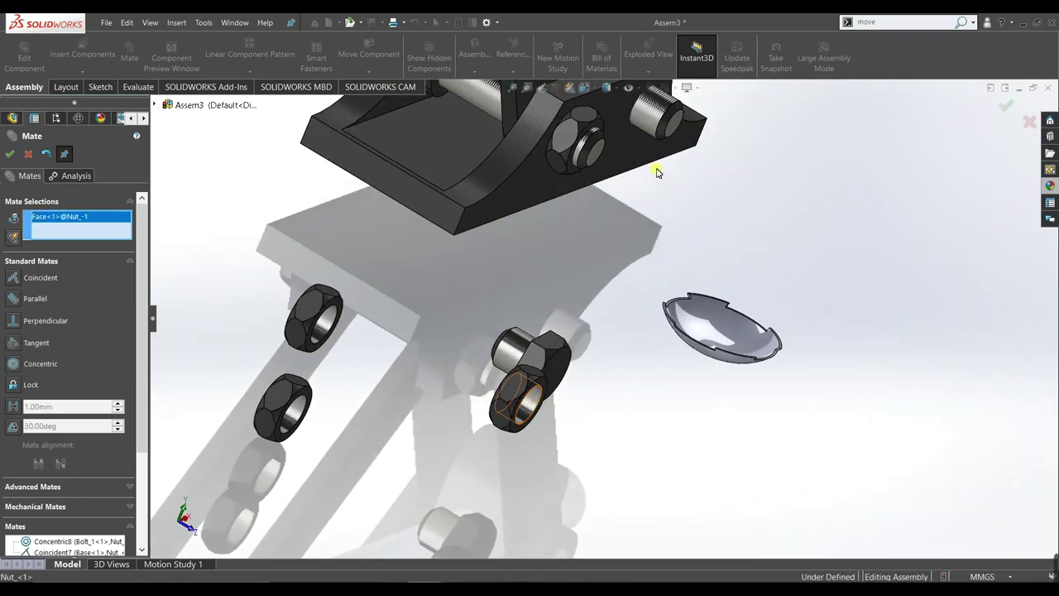
pyautogui.click(653, 122)
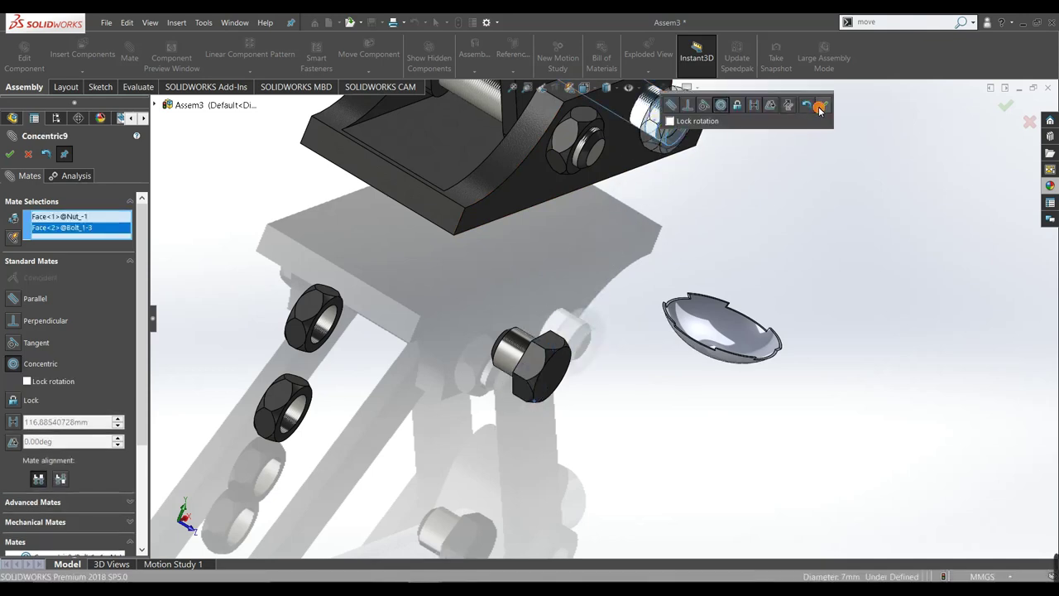
pyautogui.click(819, 108)
# Seat that nut flush against the base bracket's side face with a Coincident mate
pyautogui.click(624, 154)
pyautogui.moveTo(626, 158); pyautogui.dragTo(710, 263, button='middle')
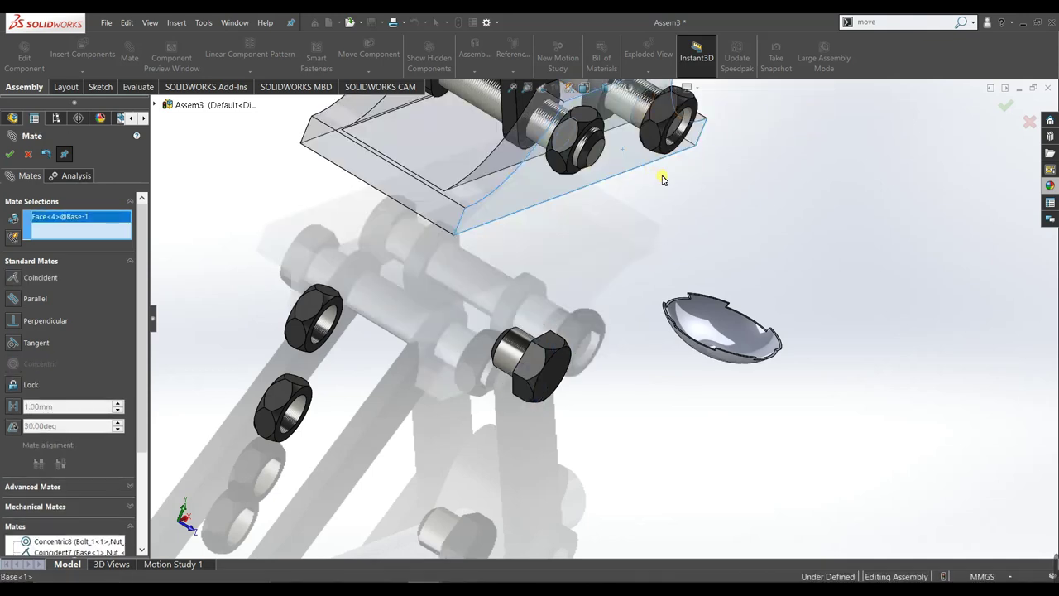
pyautogui.scroll(-3, 709, 263)
pyautogui.scroll(-2, 662, 255)
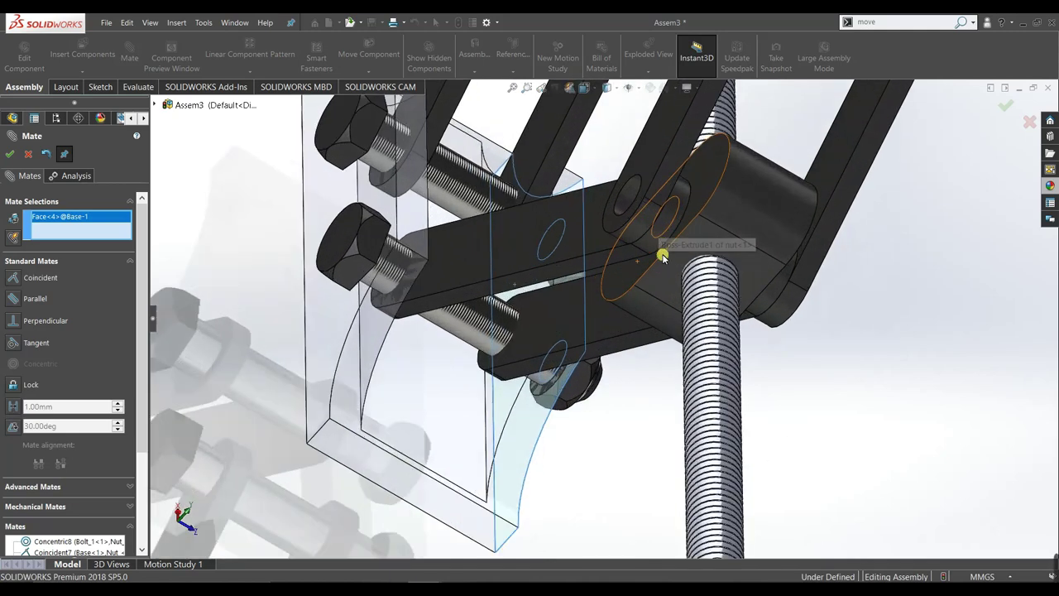
pyautogui.scroll(2, 657, 360)
pyautogui.scroll(-2, 650, 359)
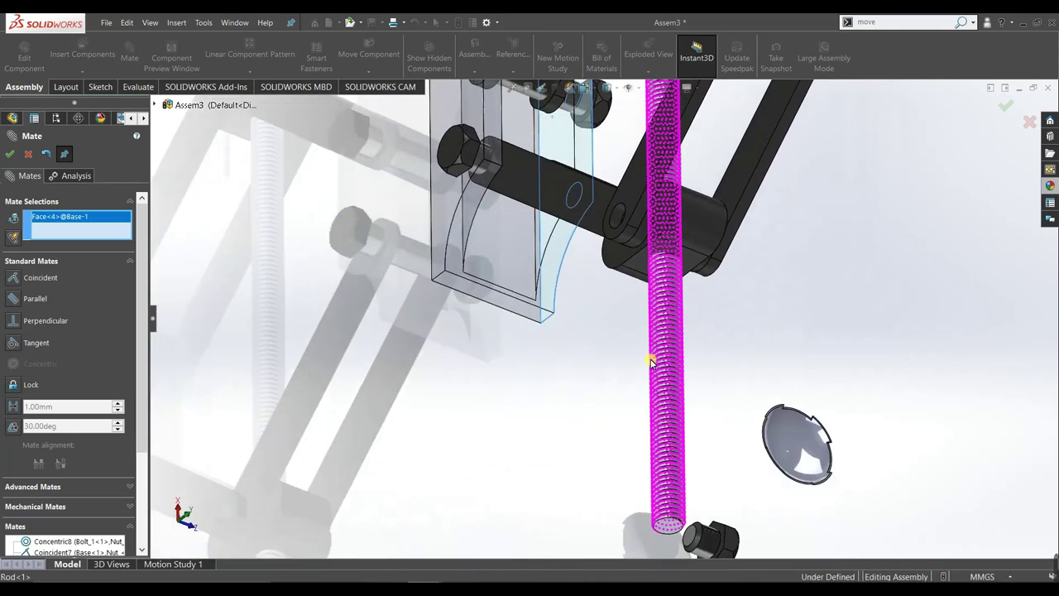
pyautogui.scroll(-1, 591, 100)
pyautogui.scroll(-2, 599, 144)
pyautogui.scroll(-1, 599, 144)
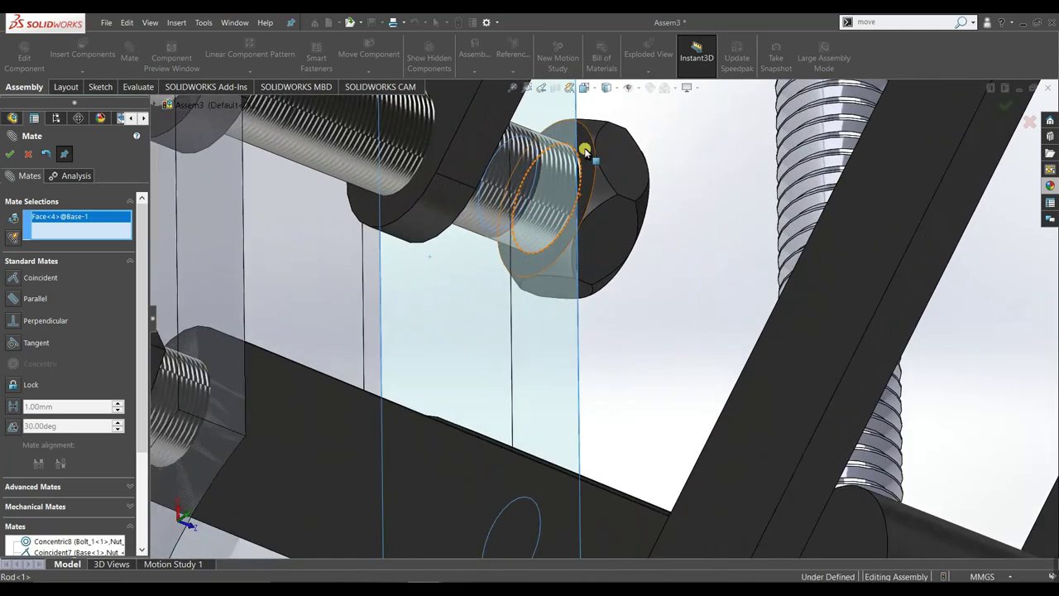
pyautogui.click(586, 149)
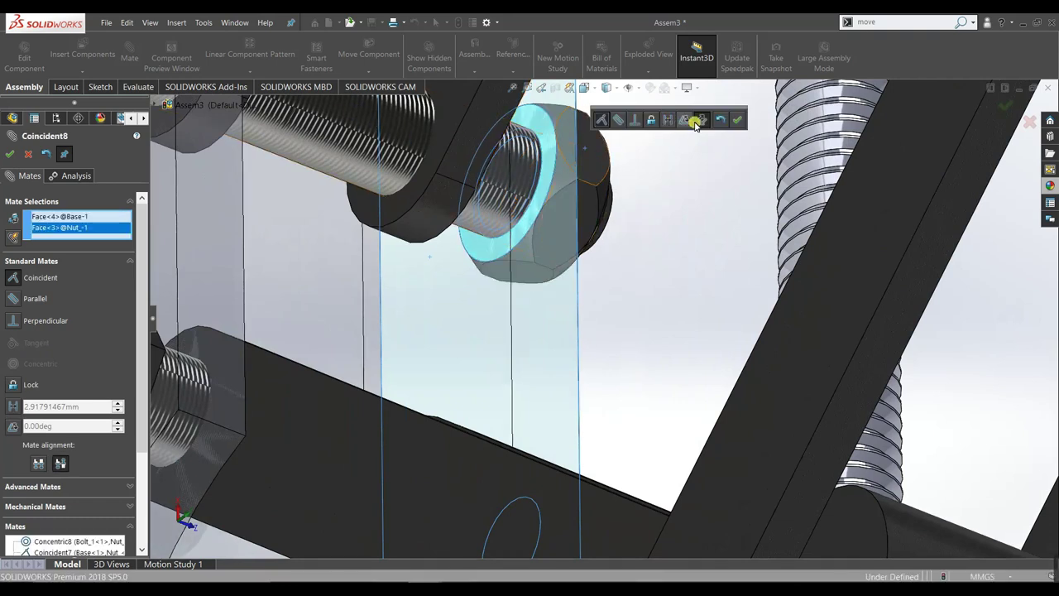
pyautogui.click(738, 123)
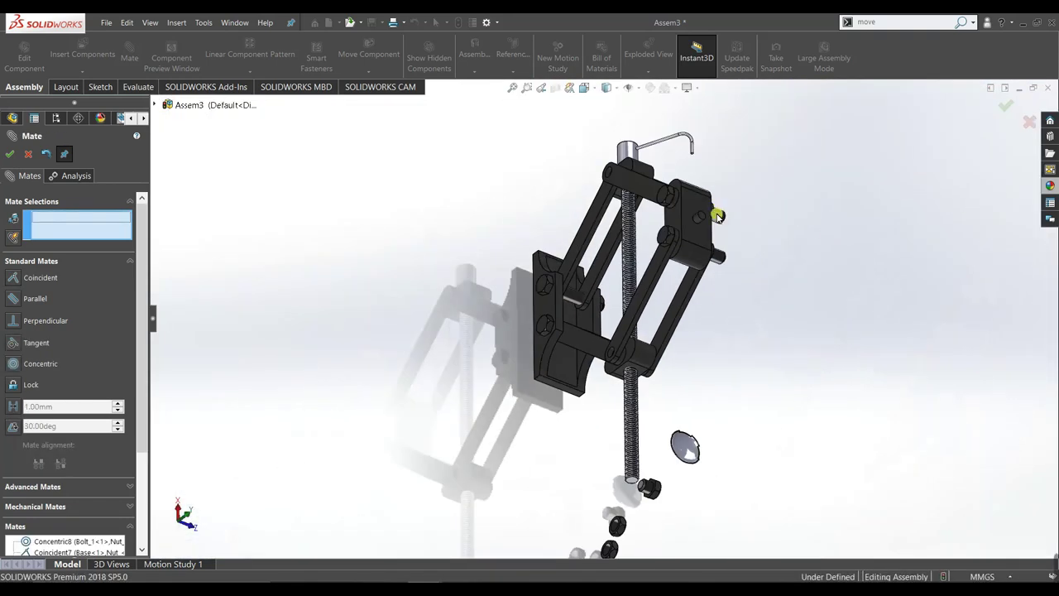
# Centre Nut-3 on Bolt_1-2 and Nut-4 on top pivot Bolt_1-8 with Concentric mates
pyautogui.moveTo(721, 246); pyautogui.dragTo(686, 142, button='middle')
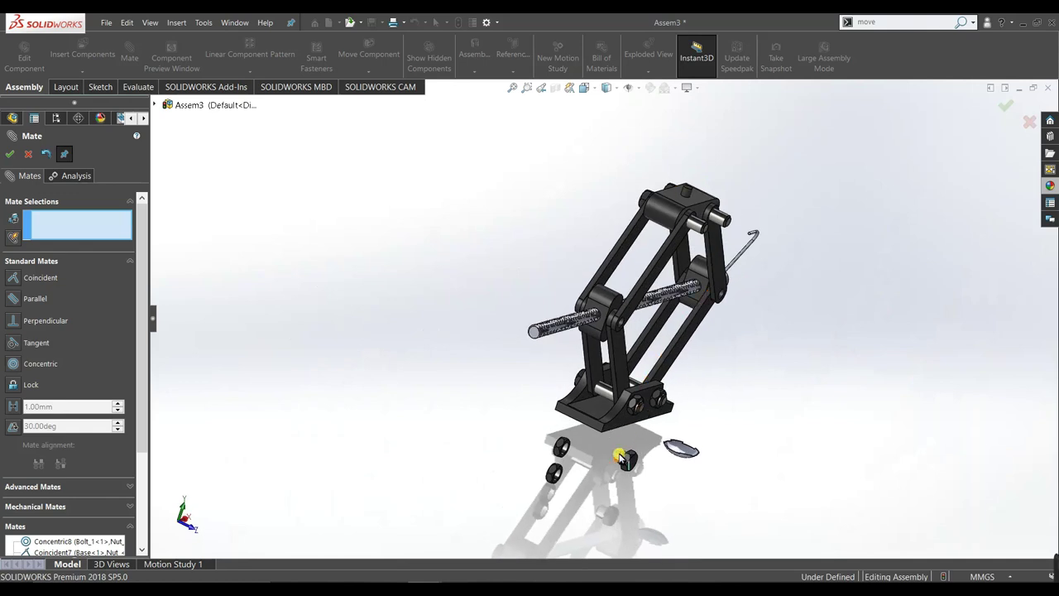
pyautogui.scroll(-5, 531, 428)
pyautogui.click(514, 362)
pyautogui.scroll(5, 687, 219)
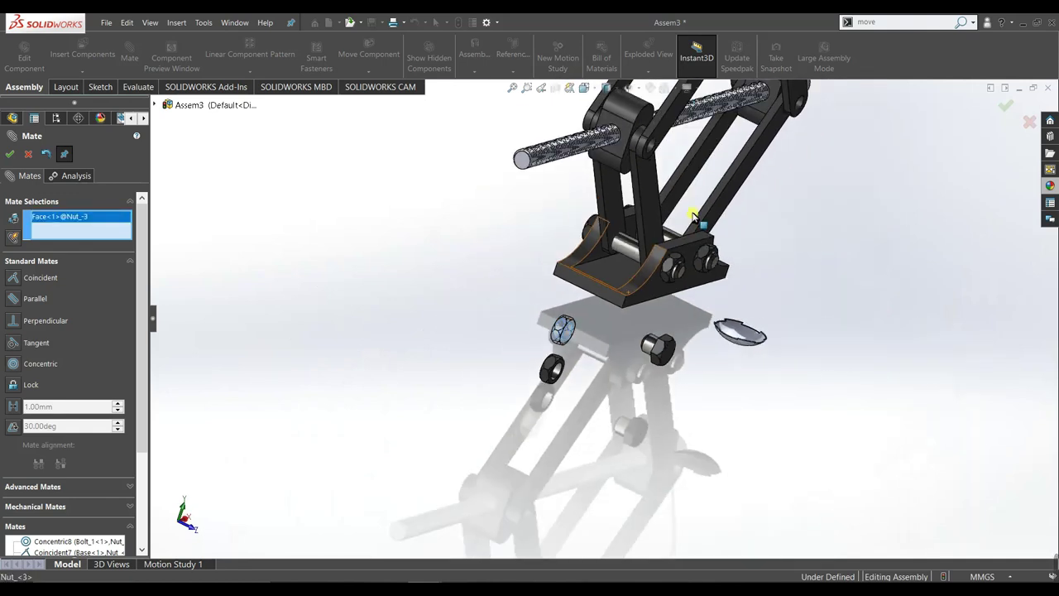
pyautogui.scroll(-3, 689, 178)
pyautogui.click(704, 106)
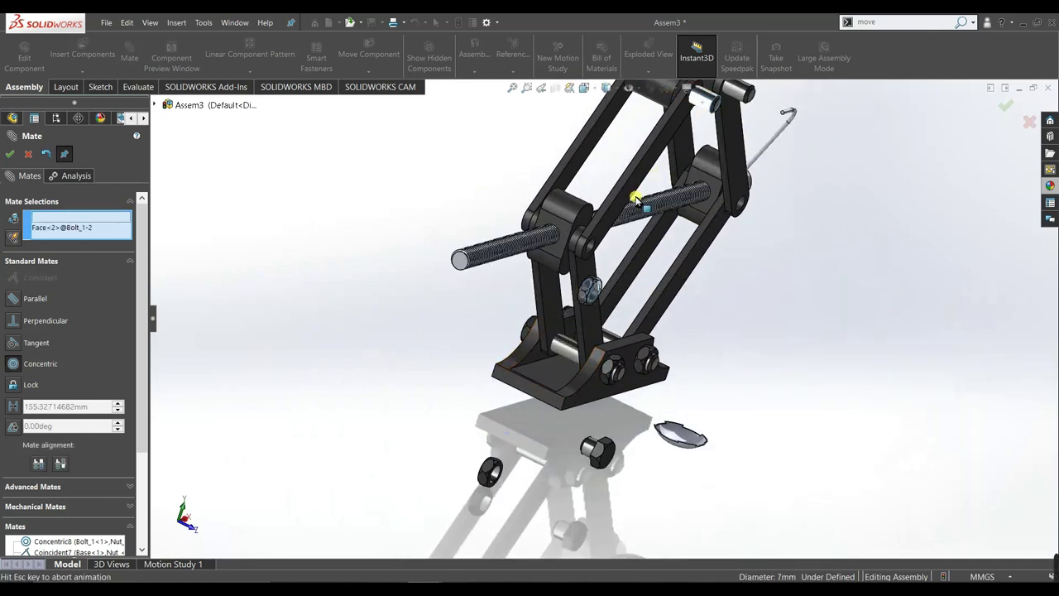
pyautogui.click(808, 182)
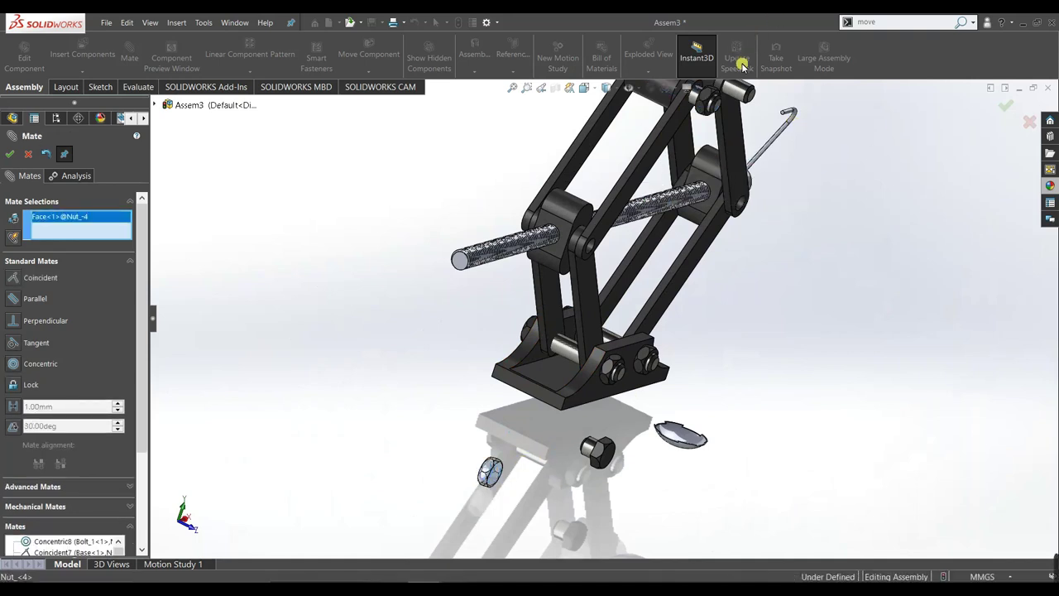
pyautogui.click(741, 96)
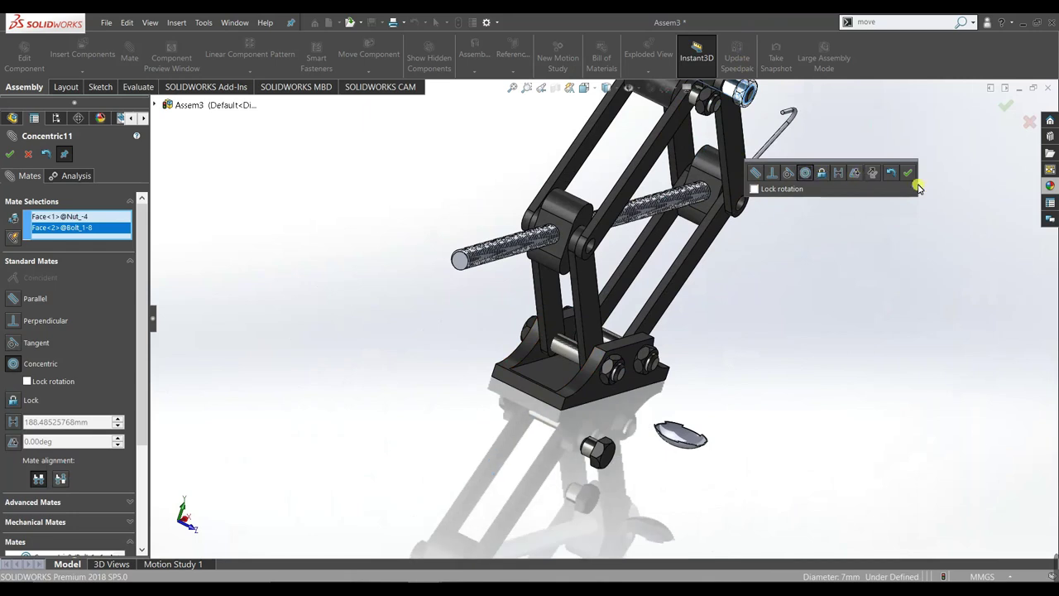
pyautogui.click(907, 172)
# Seat Nut-4 flush against the leg<2> face at the top pivot with a Coincident mate
pyautogui.scroll(2, 816, 149)
pyautogui.moveTo(816, 149); pyautogui.dragTo(692, 206, button='middle')
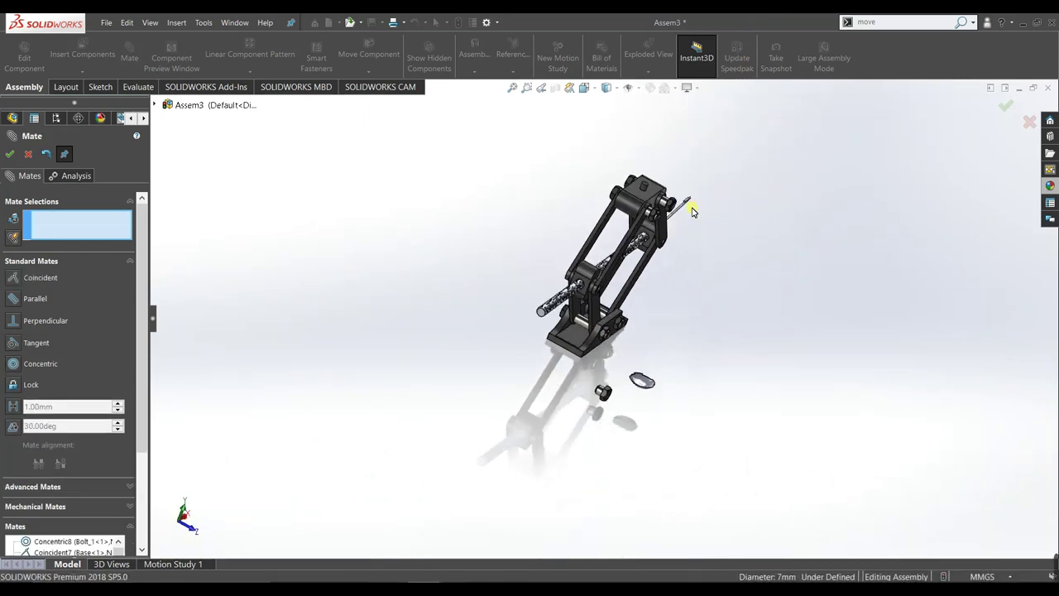
pyautogui.scroll(-4, 644, 216)
pyautogui.scroll(-2, 644, 216)
pyautogui.moveTo(690, 325)
pyautogui.mouseDown(button='middle')
pyautogui.moveTo(720, 359)
pyautogui.moveTo(740, 433)
pyautogui.moveTo(744, 331)
pyautogui.mouseUp(button='middle')
pyautogui.scroll(-4, 741, 325)
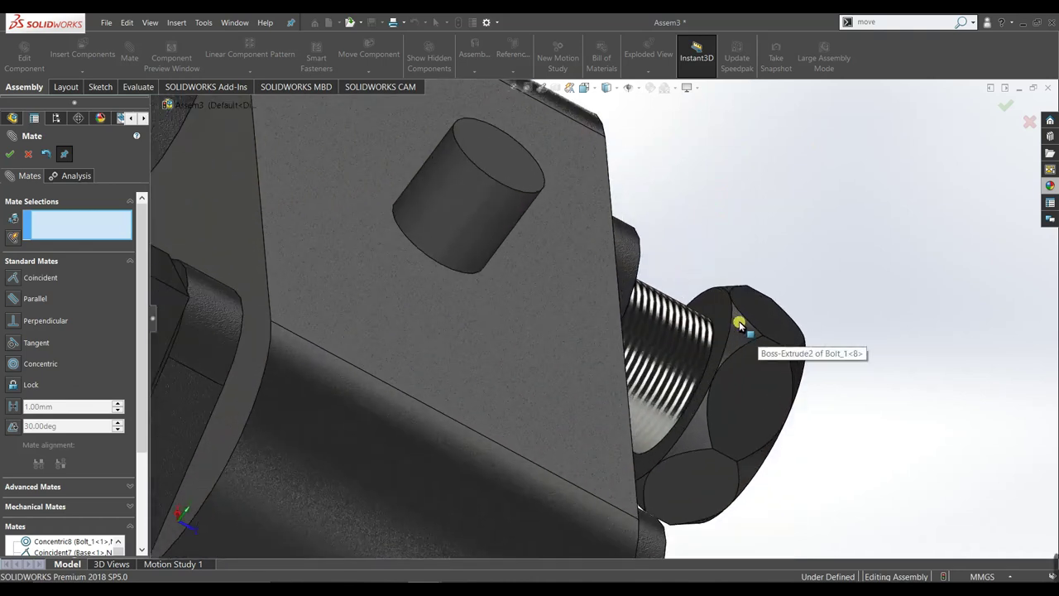
pyautogui.click(724, 310)
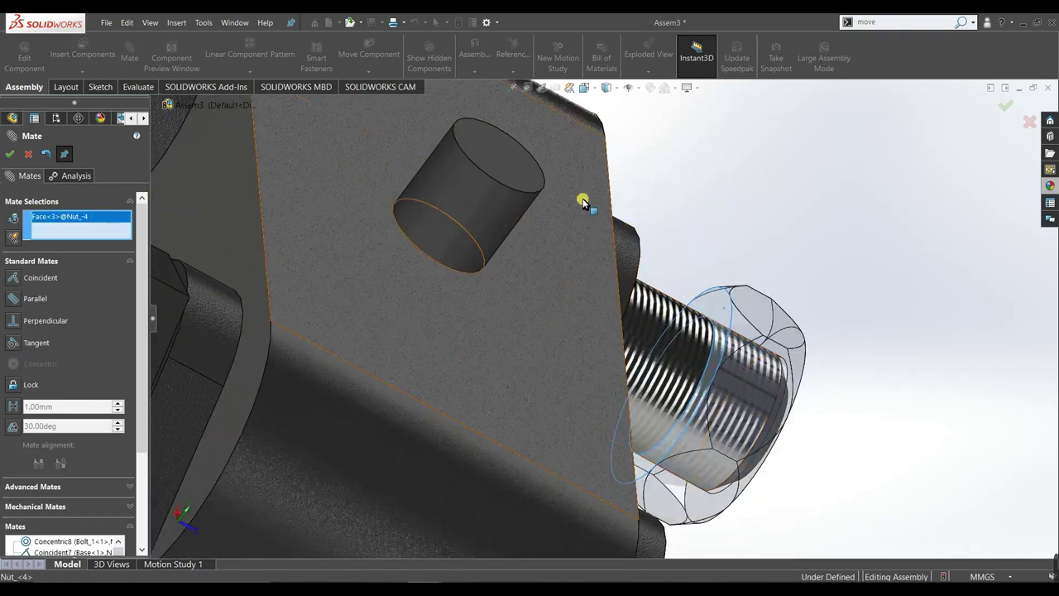
pyautogui.scroll(2, 654, 250)
pyautogui.scroll(2, 706, 249)
pyautogui.moveTo(637, 195); pyautogui.dragTo(801, 508, button='middle')
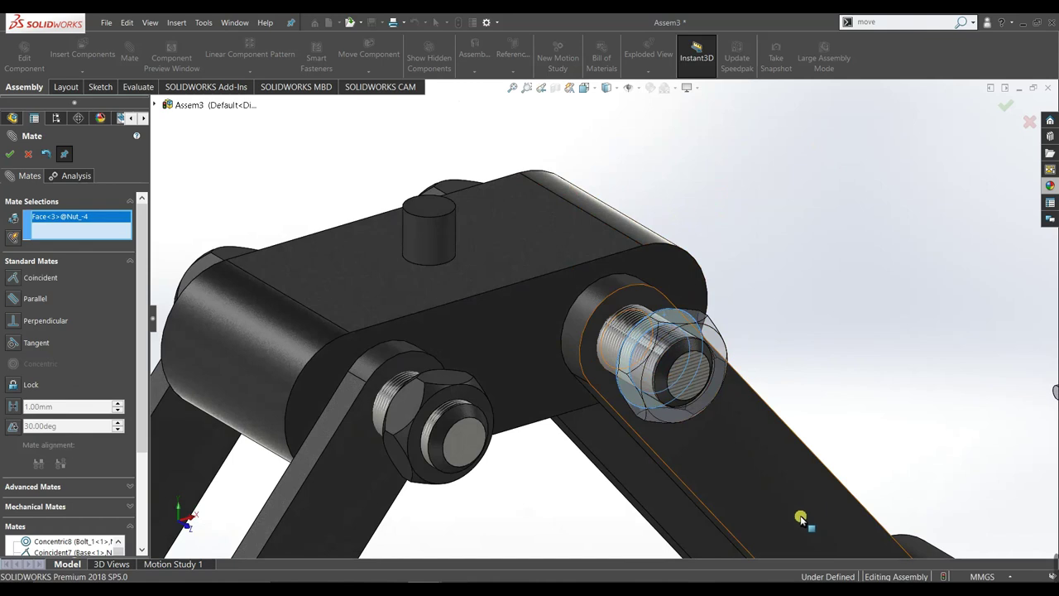
pyautogui.click(799, 511)
pyautogui.click(11, 155)
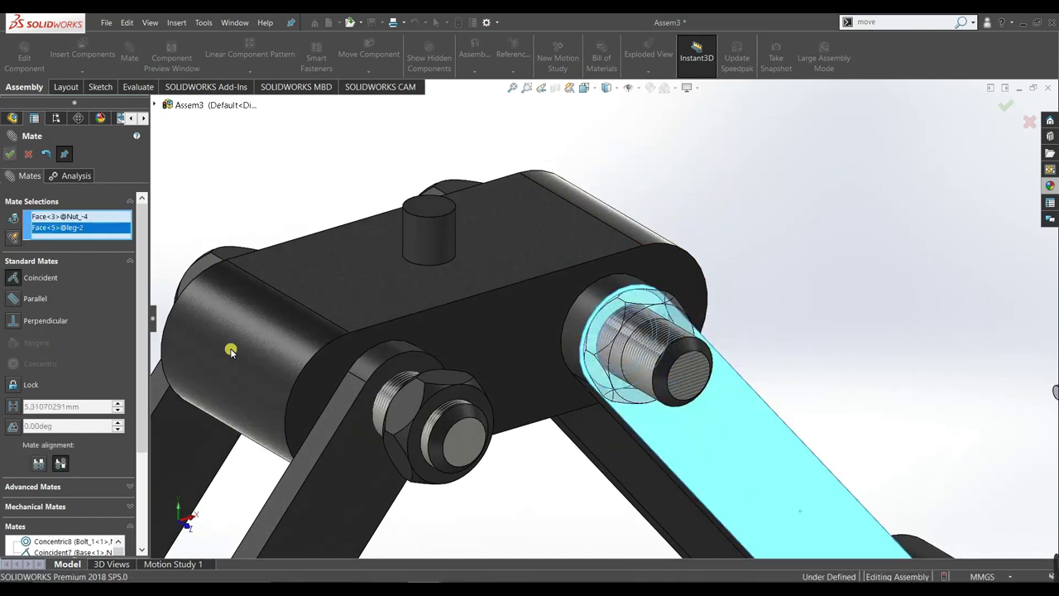
# Clear the mistaken picks and seat the other nut flush against leg<7> with a Coincident mate
pyautogui.click(310, 477)
pyautogui.click(312, 479)
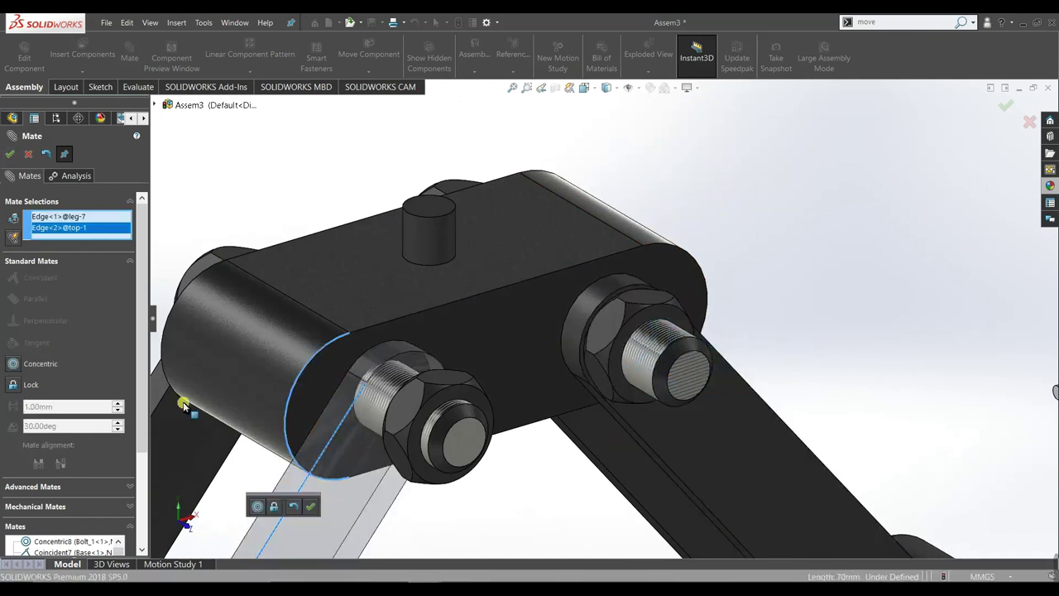
pyautogui.rightClick(99, 228)
pyautogui.click(120, 232)
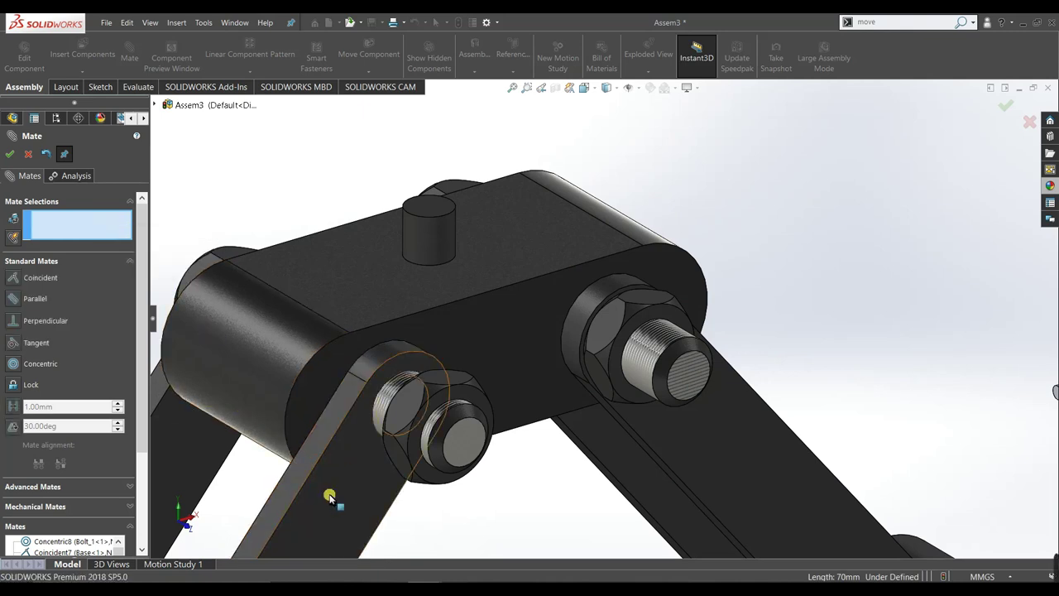
pyautogui.click(348, 429)
pyautogui.scroll(5, 350, 425)
pyautogui.moveTo(350, 425); pyautogui.dragTo(409, 468, button='middle')
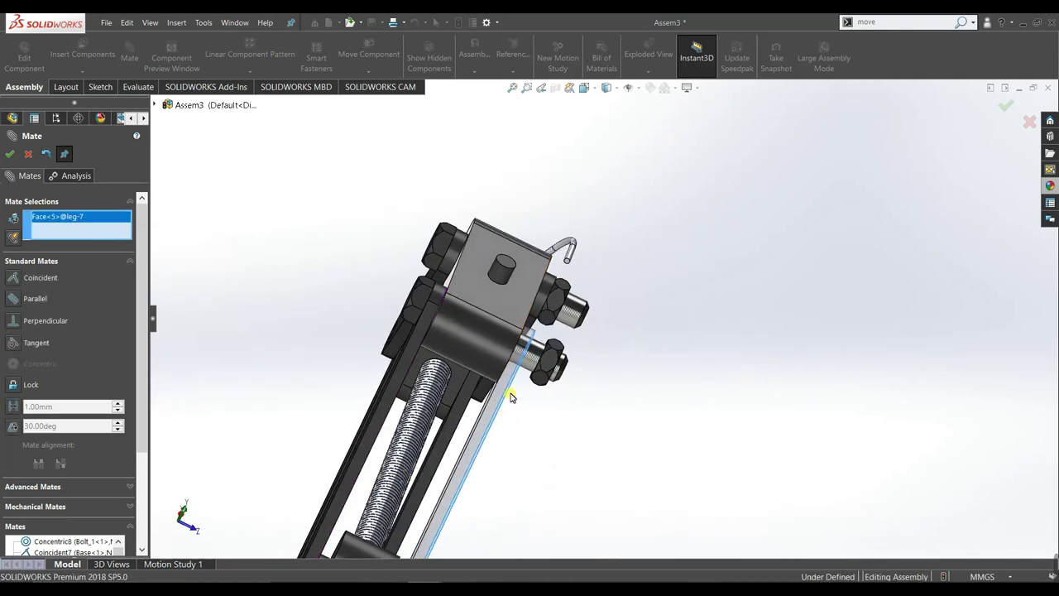
pyautogui.scroll(-5, 563, 398)
pyautogui.scroll(3, 563, 398)
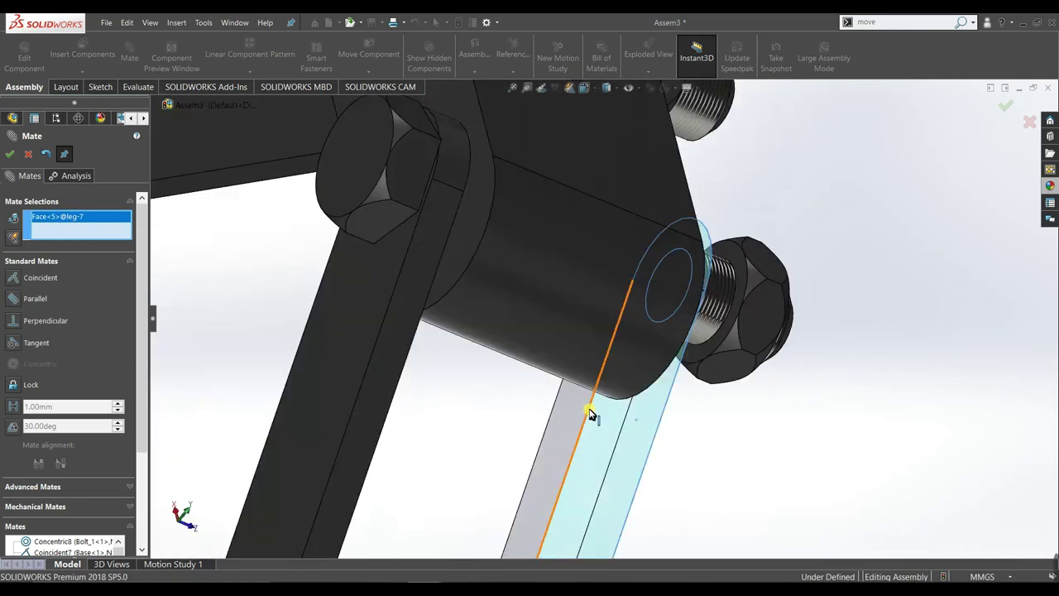
pyautogui.click(725, 255)
pyautogui.click(10, 153)
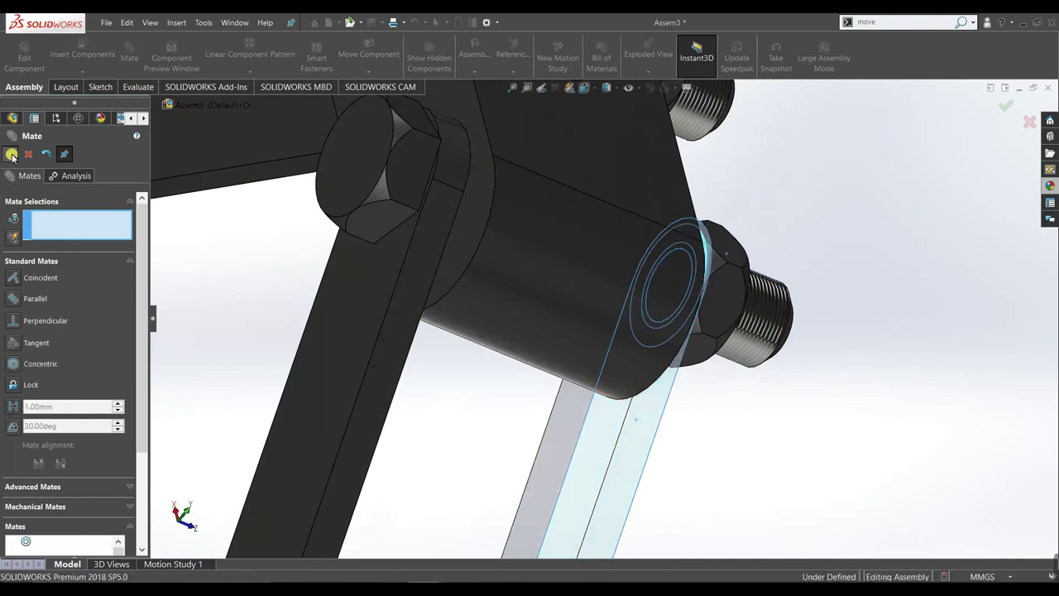
# Close the Mate PropertyManager, then zoom out and orbit to show the entire jack assembly
pyautogui.click(10, 154)
pyautogui.scroll(2, 634, 319)
pyautogui.scroll(3, 668, 350)
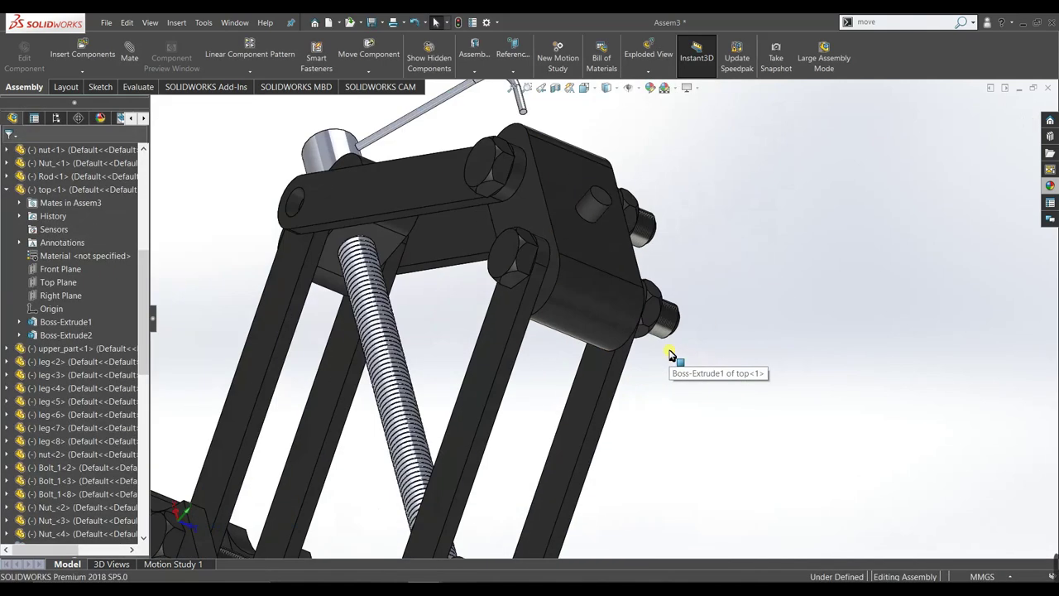
pyautogui.scroll(2, 674, 359)
pyautogui.moveTo(677, 397); pyautogui.dragTo(557, 272, button='middle')
pyautogui.scroll(2, 546, 314)
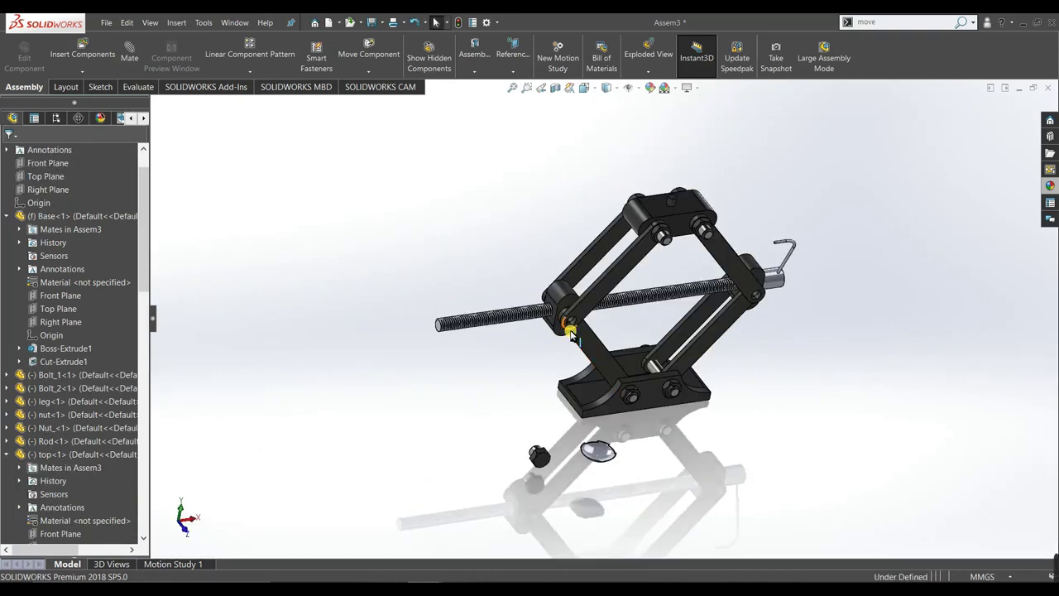
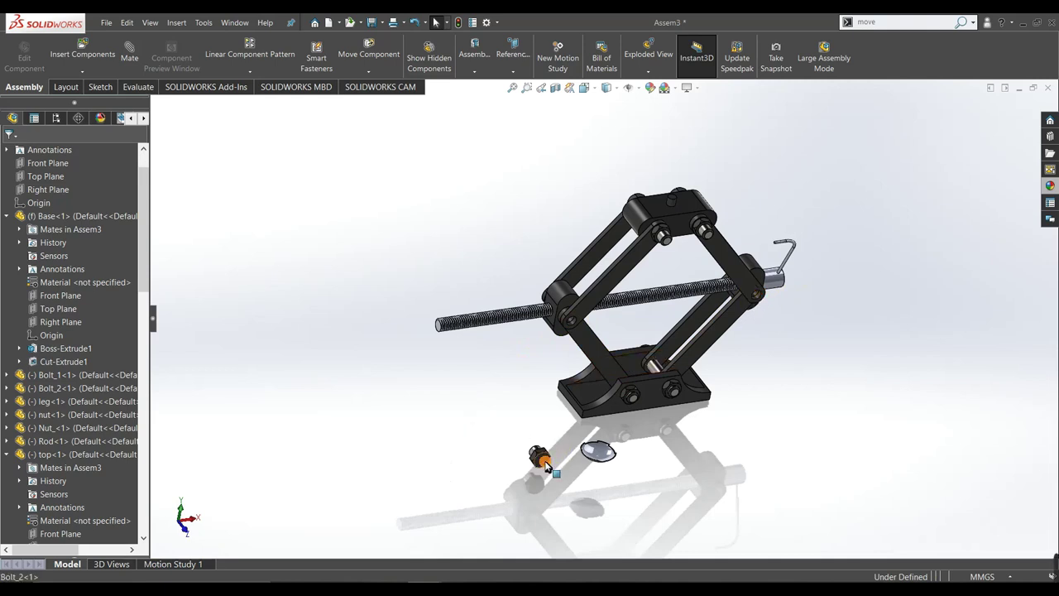
# Drag three bolt copies out of the stacked pile so four bolts sit apart beside the base
pyautogui.moveTo(545, 468); pyautogui.dragTo(488, 422)
pyautogui.moveTo(539, 460); pyautogui.dragTo(517, 397)
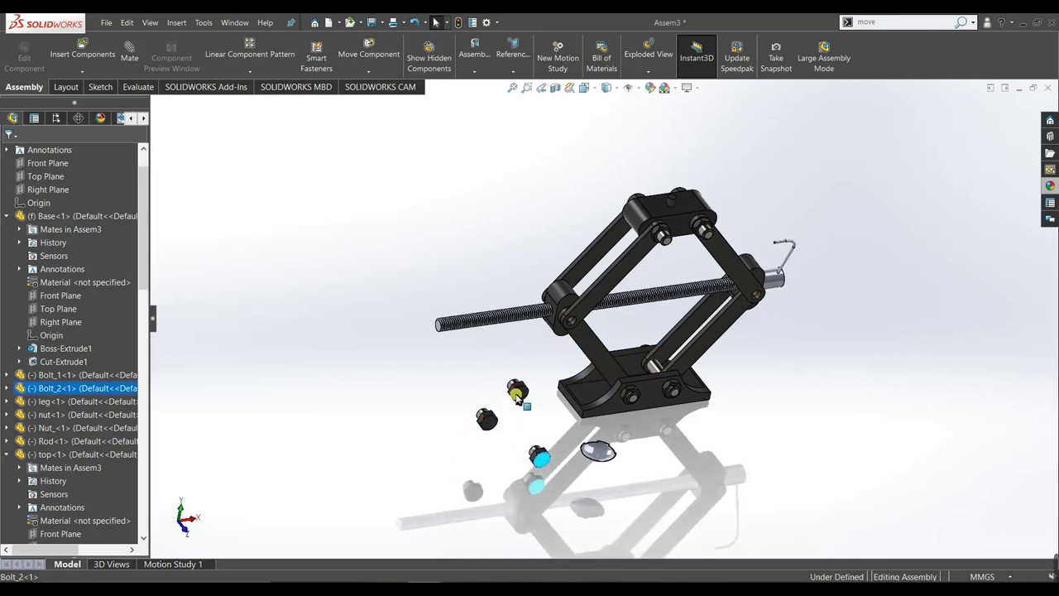
pyautogui.moveTo(539, 457); pyautogui.dragTo(471, 455)
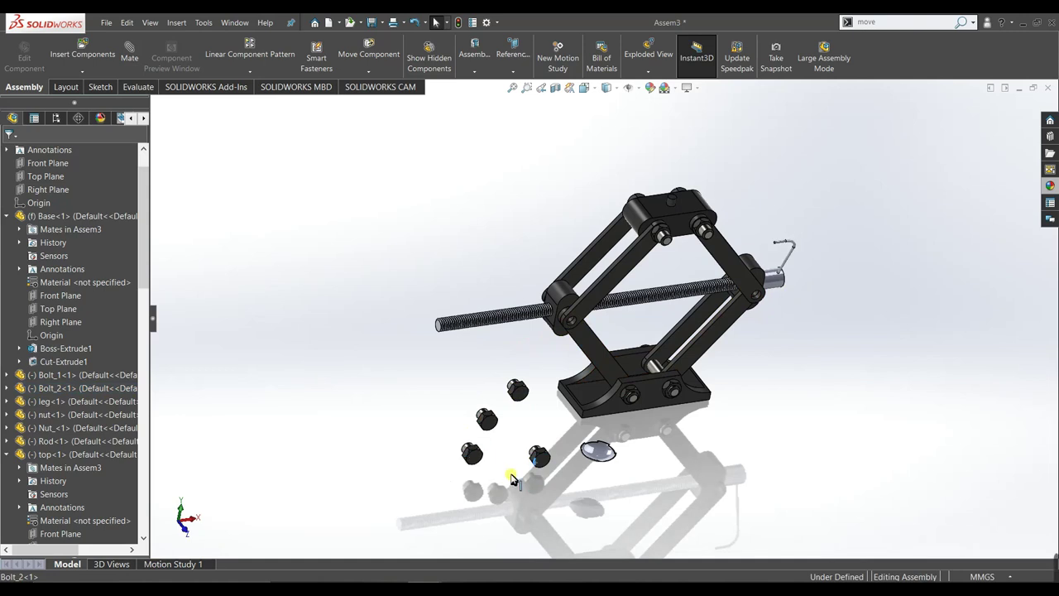
pyautogui.click(538, 453)
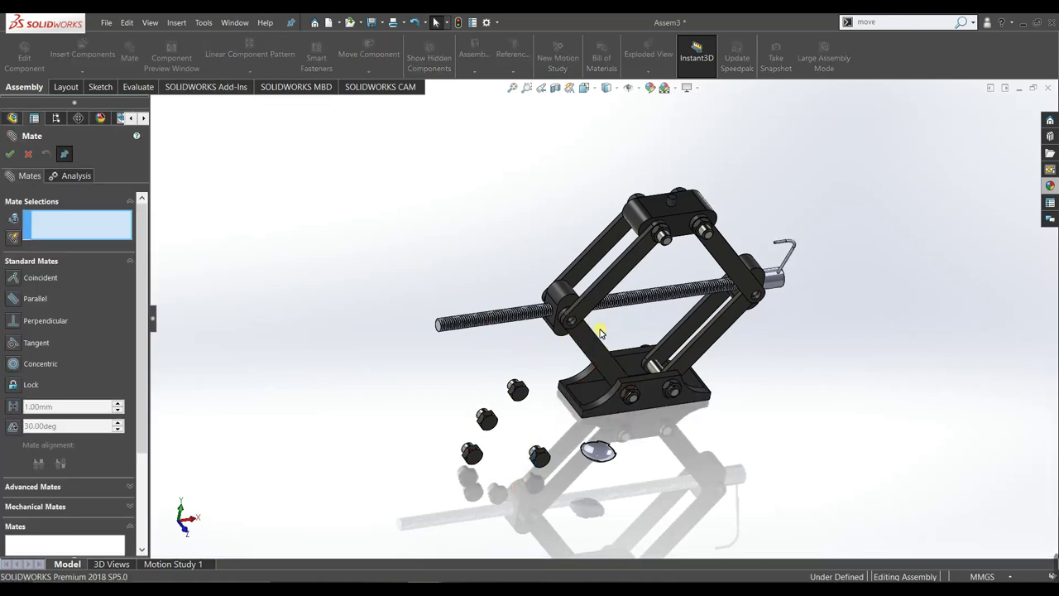
# Add Concentric mates centring two bolt shanks in the legs' pivot holes
pyautogui.scroll(-5, 591, 323)
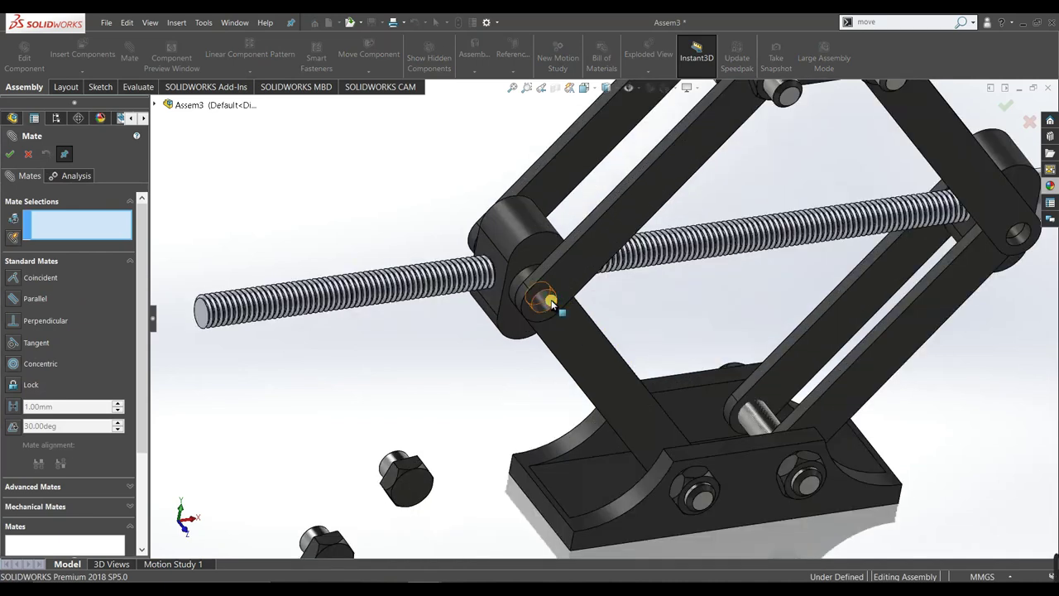
pyautogui.click(552, 304)
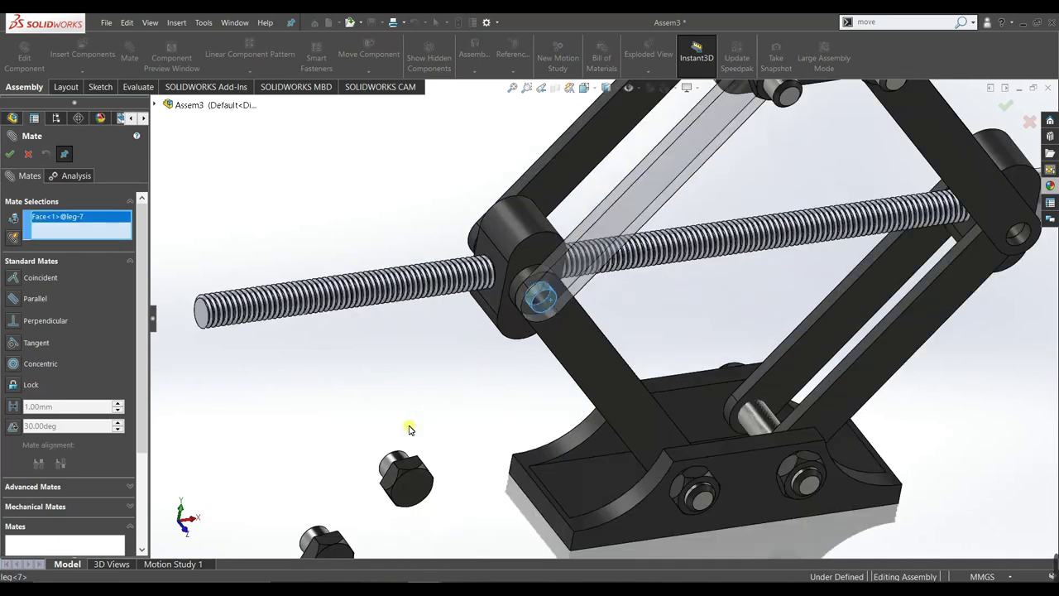
pyautogui.click(388, 466)
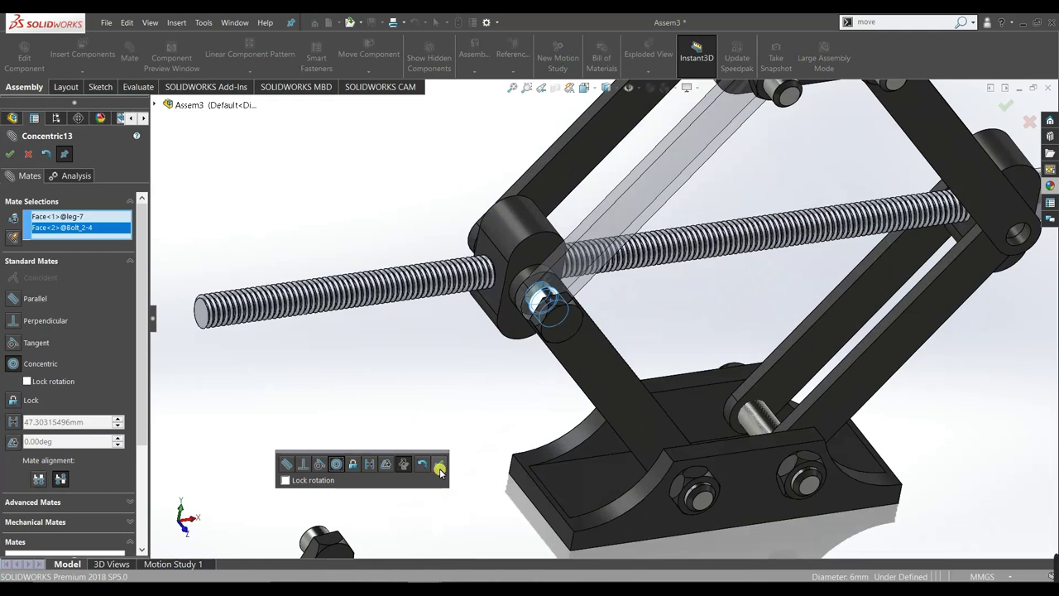
pyautogui.click(439, 467)
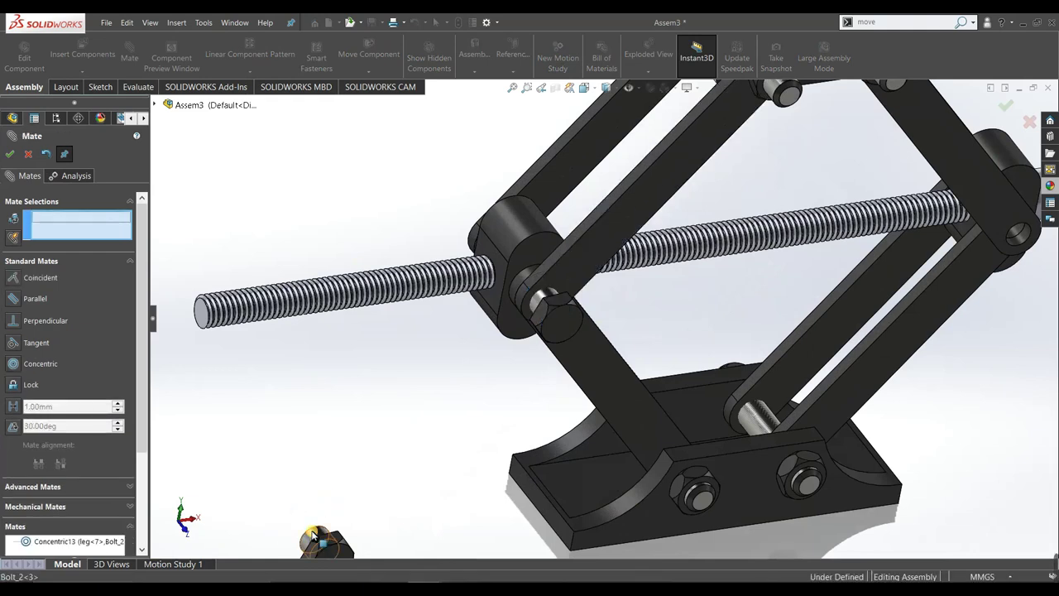
pyautogui.click(312, 536)
pyautogui.click(1014, 242)
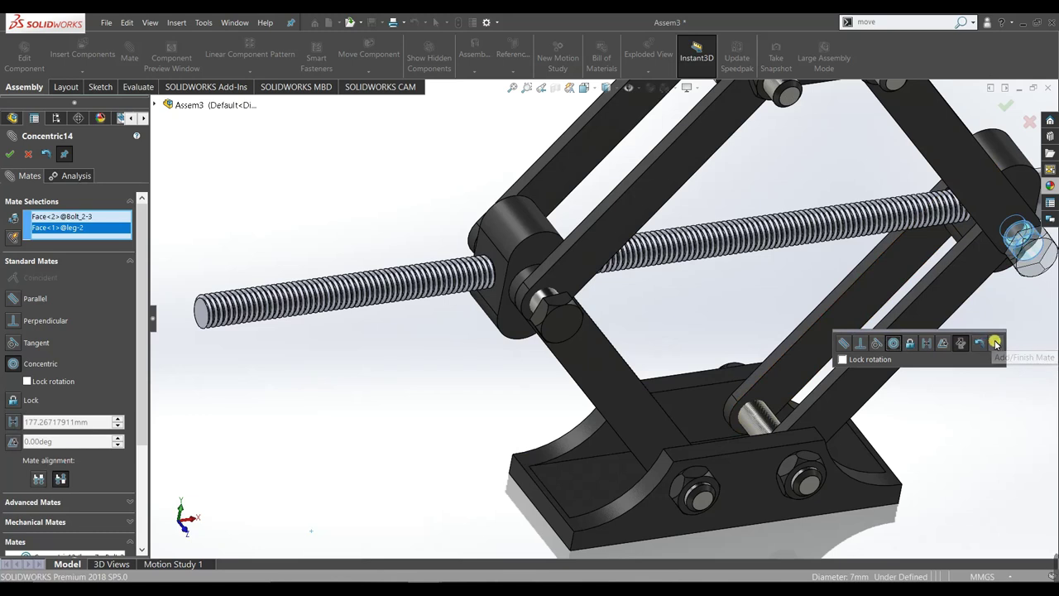
pyautogui.click(996, 343)
# Add a Coincident mate seating the first bolt head's underside flush against its leg face
pyautogui.moveTo(996, 342)
pyautogui.mouseDown(button='middle')
pyautogui.moveTo(1031, 428)
pyautogui.moveTo(603, 498)
pyautogui.mouseUp(button='middle')
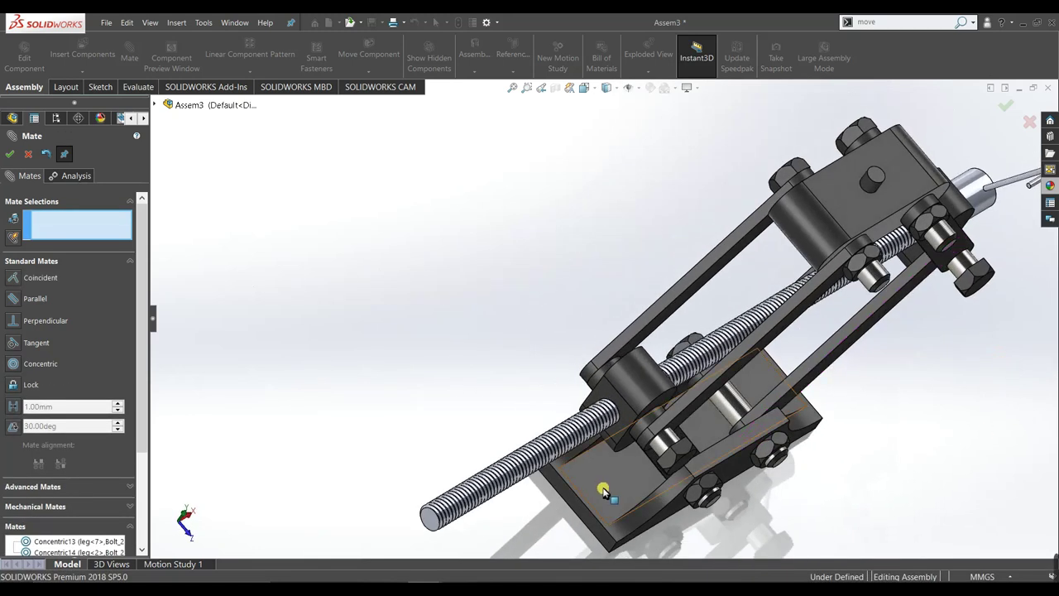
pyautogui.scroll(-5, 619, 506)
pyautogui.scroll(5, 662, 505)
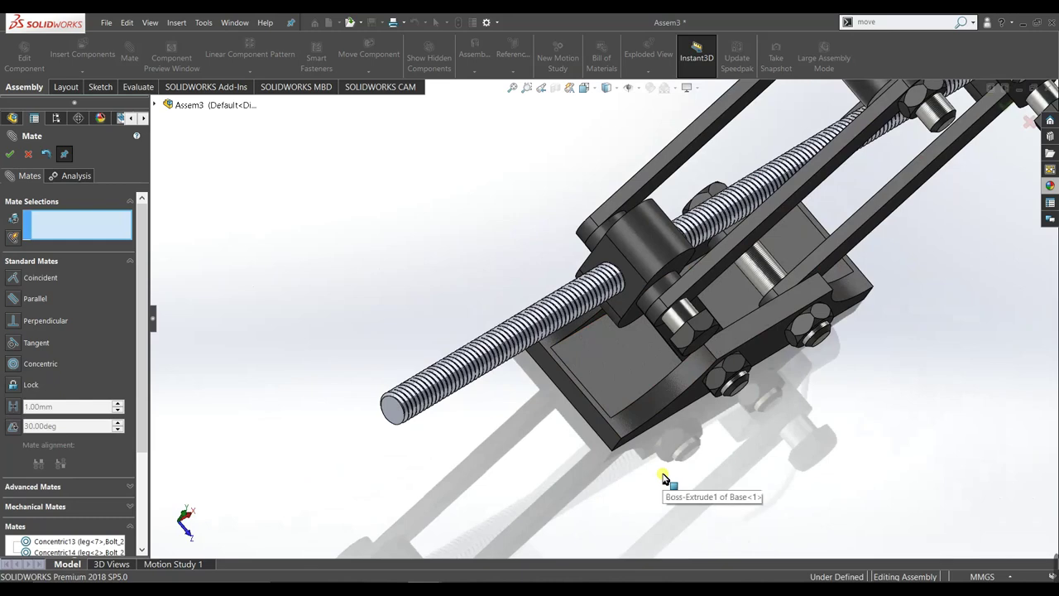
pyautogui.moveTo(669, 480); pyautogui.dragTo(679, 529, button='middle')
pyautogui.scroll(-4, 720, 466)
pyautogui.scroll(-2, 757, 402)
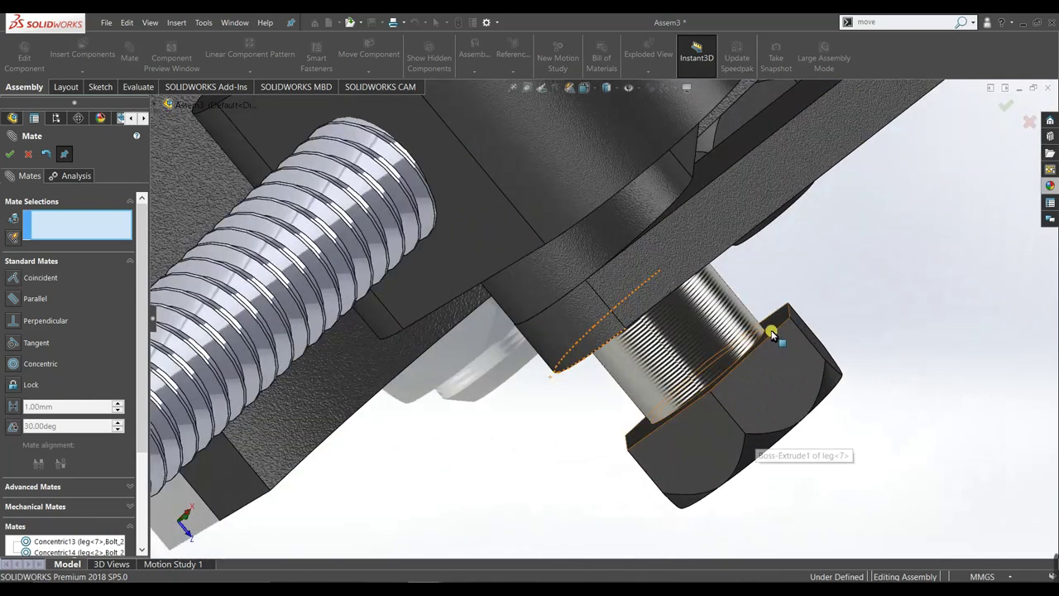
pyautogui.click(773, 325)
pyautogui.moveTo(651, 438)
pyautogui.mouseDown(button='middle')
pyautogui.moveTo(634, 343)
pyautogui.moveTo(643, 355)
pyautogui.mouseUp(button='middle')
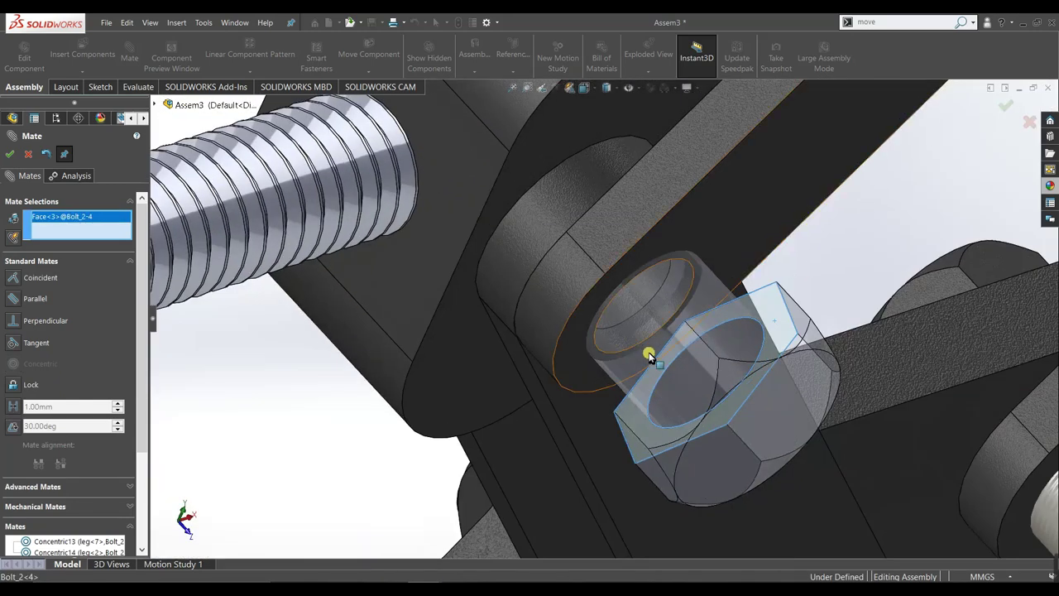
pyautogui.click(718, 246)
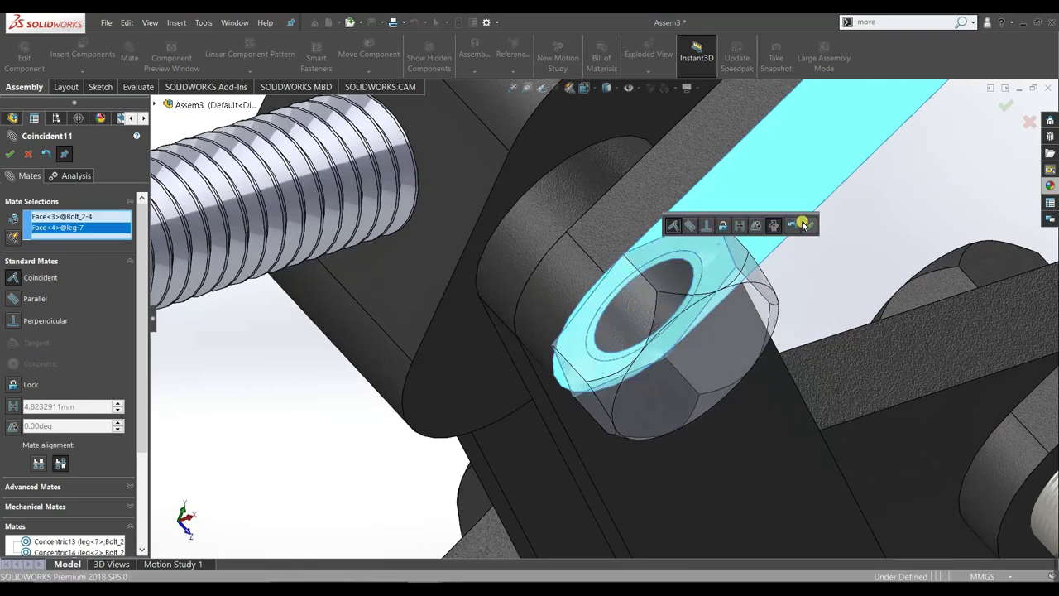
pyautogui.click(803, 222)
# Add a Coincident mate seating the other bolt head flush on the opposite leg's outer face
pyautogui.scroll(3, 858, 271)
pyautogui.scroll(3, 858, 270)
pyautogui.scroll(-5, 858, 271)
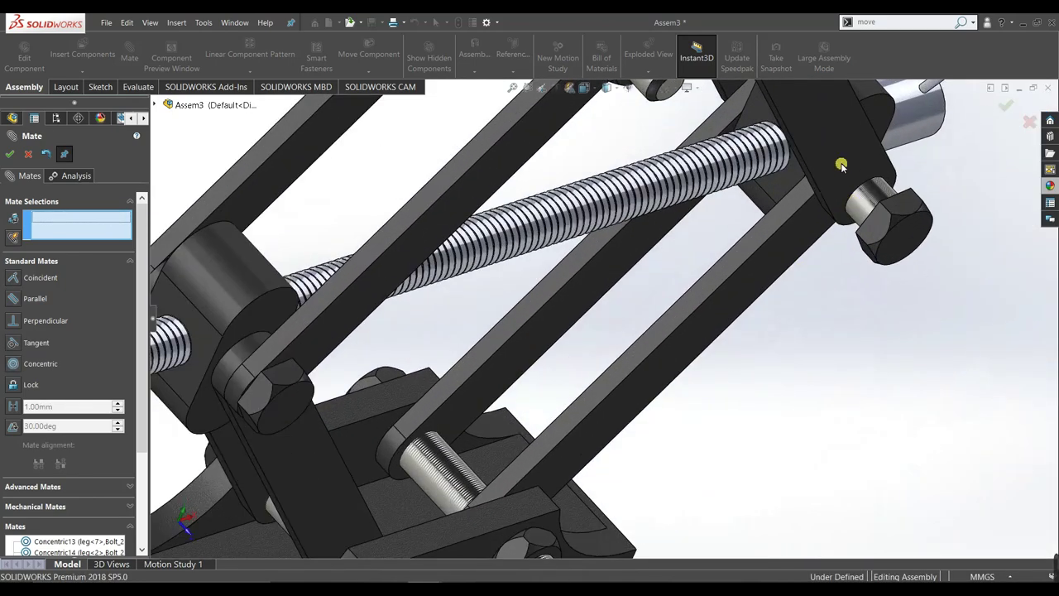
pyautogui.click(847, 240)
pyautogui.scroll(3, 844, 289)
pyautogui.scroll(3, 811, 356)
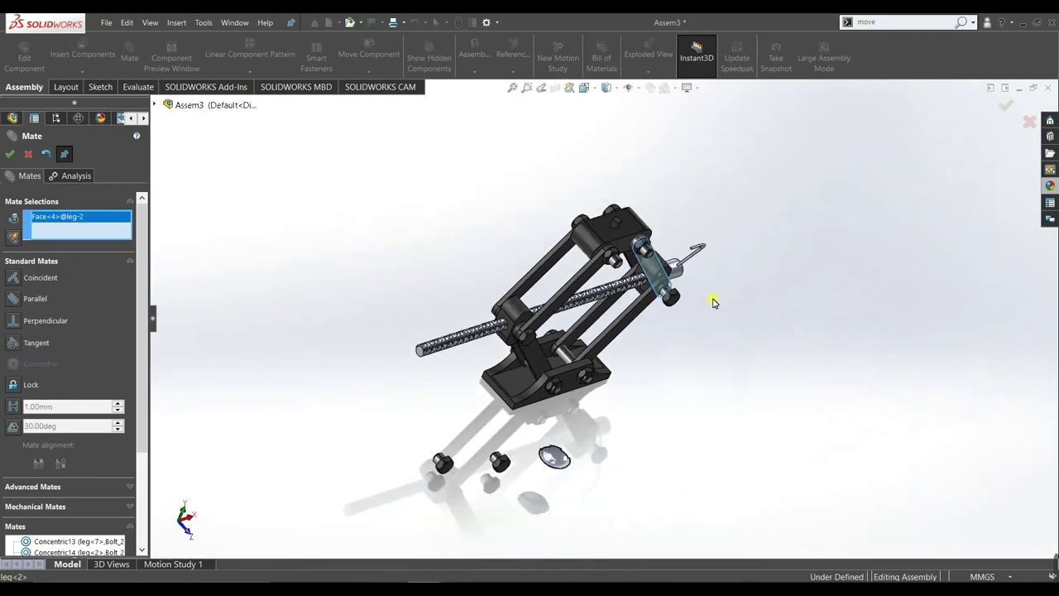
pyautogui.moveTo(714, 303); pyautogui.dragTo(714, 317, button='middle')
pyautogui.scroll(-3, 642, 256)
pyautogui.scroll(-2, 650, 303)
pyautogui.scroll(-1, 635, 214)
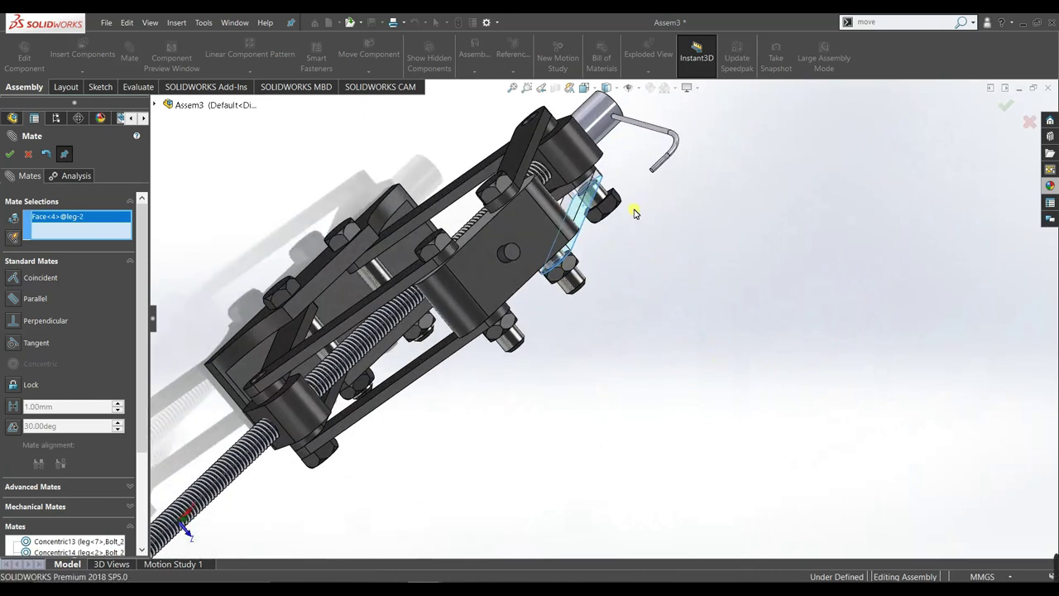
pyautogui.scroll(-2, 635, 214)
pyautogui.scroll(-2, 593, 201)
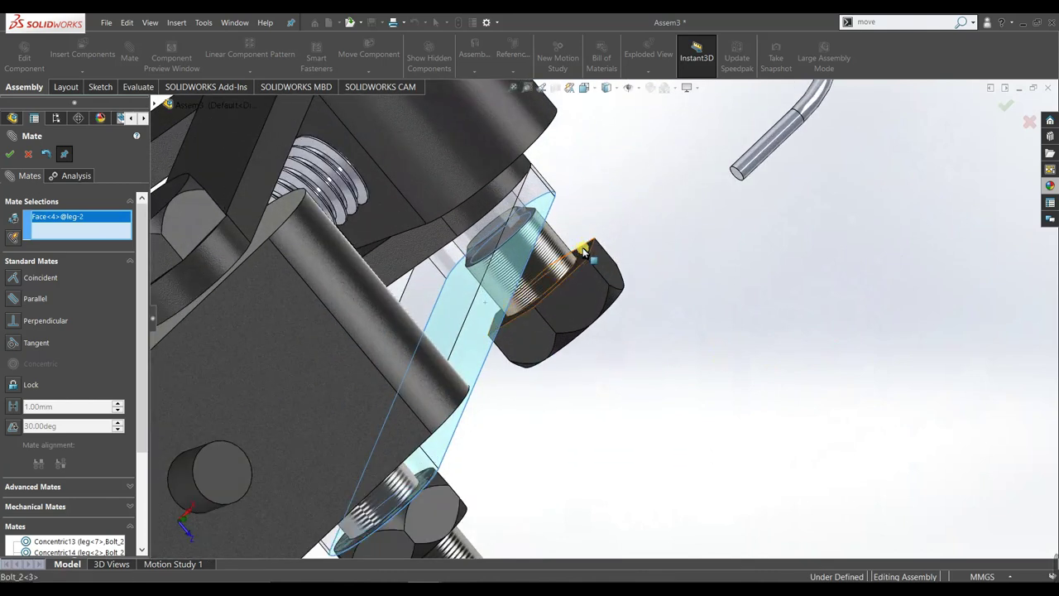
pyautogui.click(583, 250)
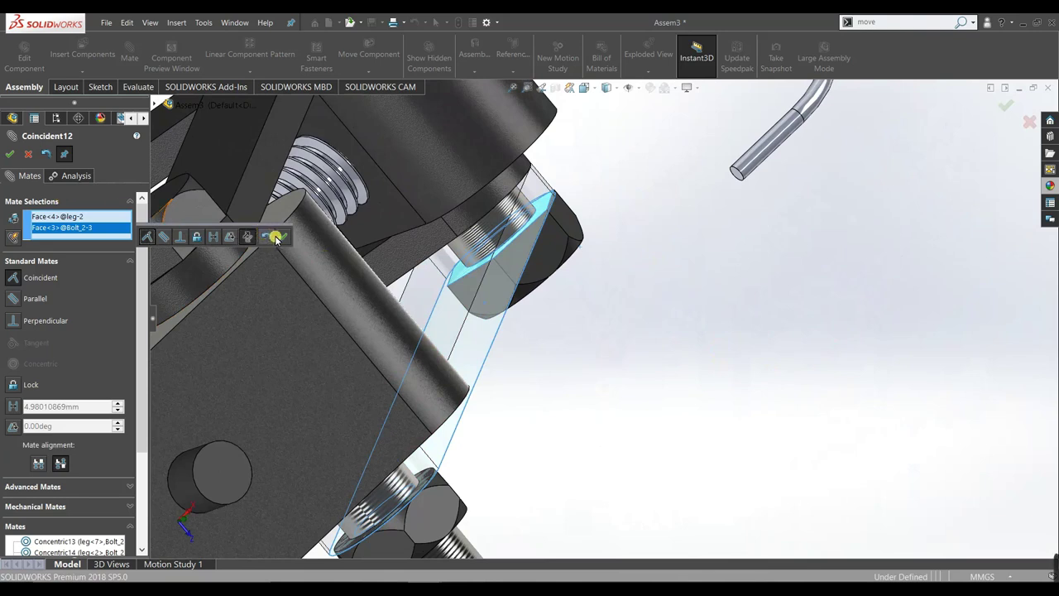
pyautogui.click(281, 238)
pyautogui.scroll(3, 478, 377)
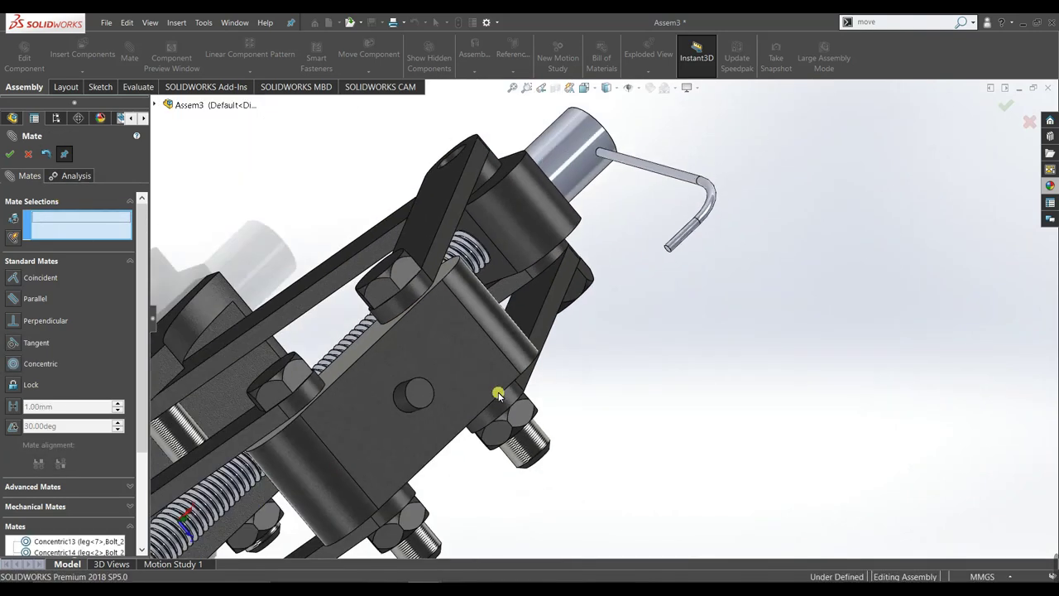
pyautogui.scroll(2, 497, 390)
pyautogui.moveTo(555, 437)
pyautogui.mouseDown(button='middle')
pyautogui.moveTo(574, 326)
pyautogui.moveTo(644, 318)
pyautogui.moveTo(668, 367)
pyautogui.mouseUp(button='middle')
pyautogui.scroll(2, 525, 489)
pyautogui.scroll(-1, 615, 480)
pyautogui.scroll(-3, 506, 467)
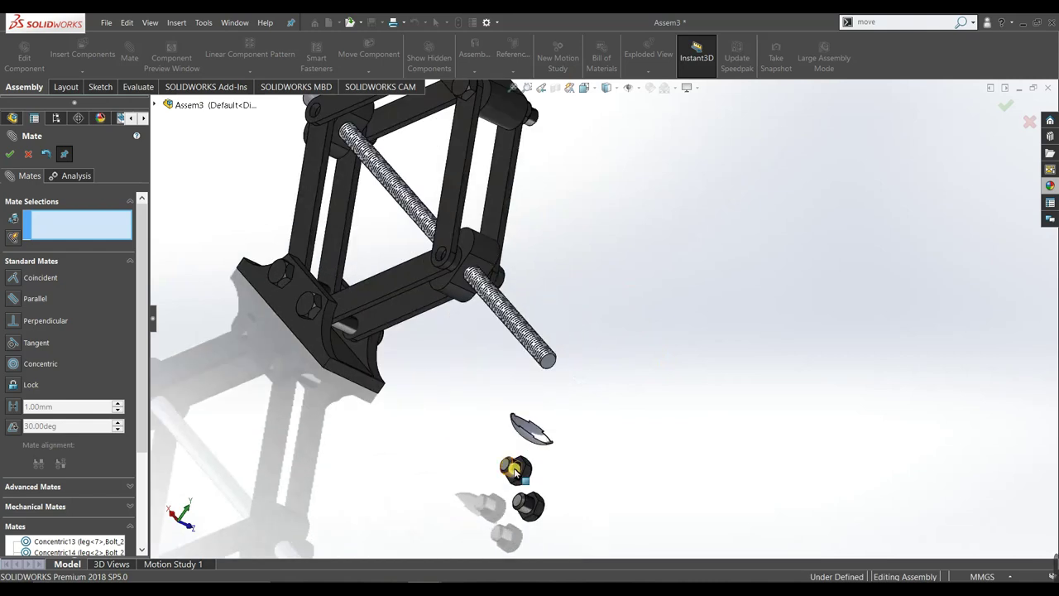
# Add a Concentric mate centring a loose bolt's shank in a leg hole
pyautogui.click(513, 470)
pyautogui.scroll(-3, 453, 273)
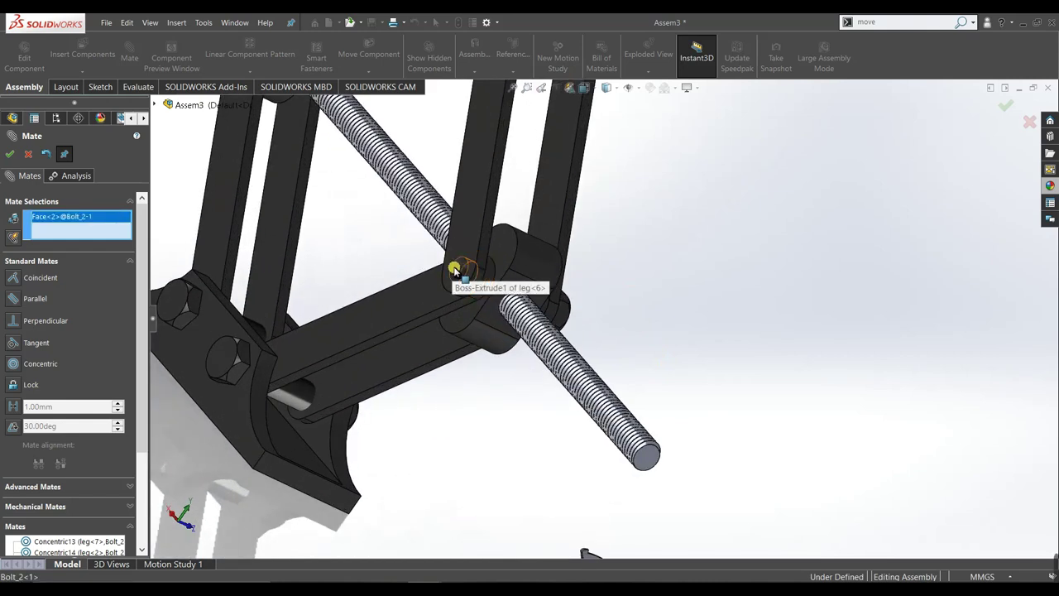
pyautogui.click(447, 280)
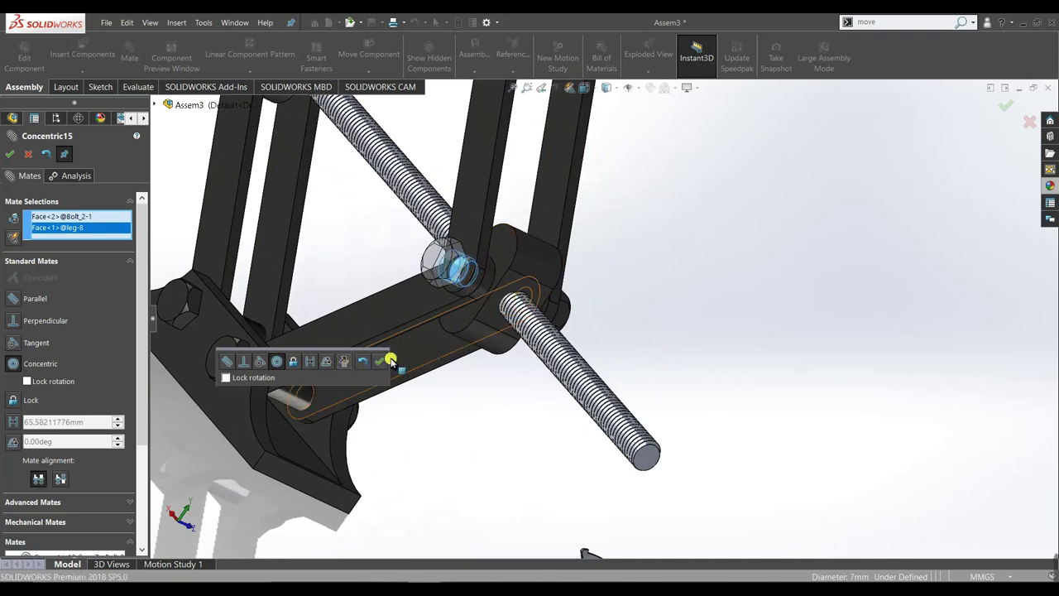
pyautogui.click(390, 369)
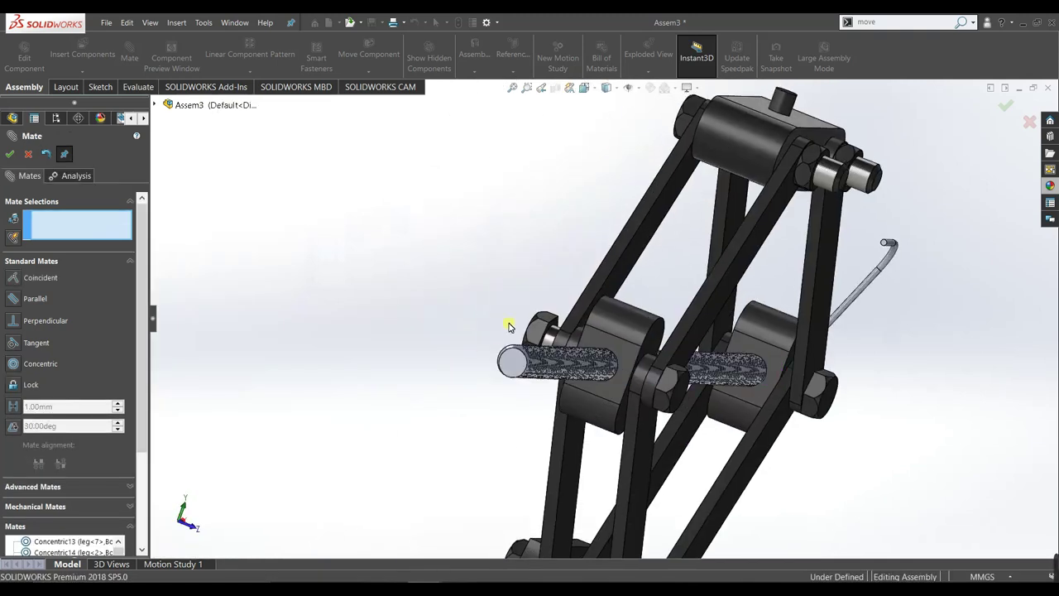
# Add a Coincident mate seating that bolt's head underside flush on the leg face
pyautogui.scroll(-3, 508, 329)
pyautogui.click(609, 326)
pyautogui.scroll(2, 629, 340)
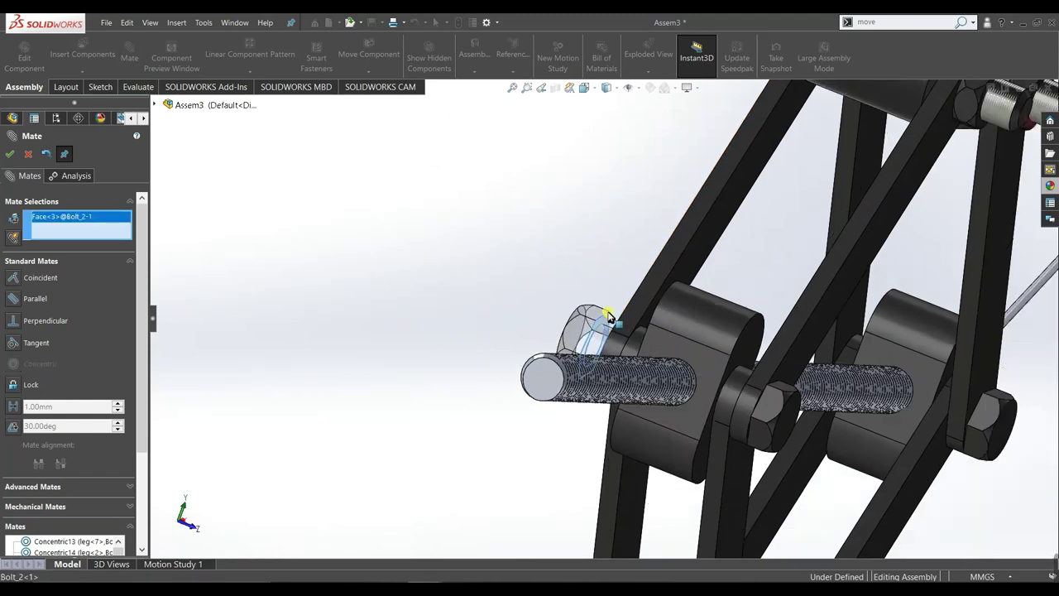
pyautogui.scroll(3, 640, 350)
pyautogui.moveTo(639, 350); pyautogui.dragTo(666, 354, button='middle')
pyautogui.click(613, 260)
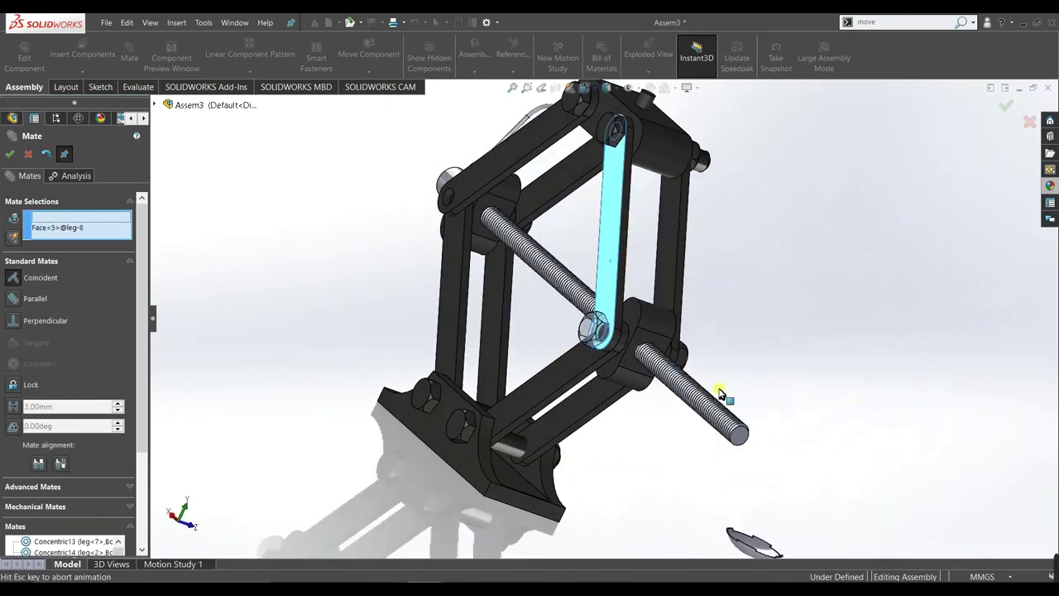
pyautogui.click(892, 387)
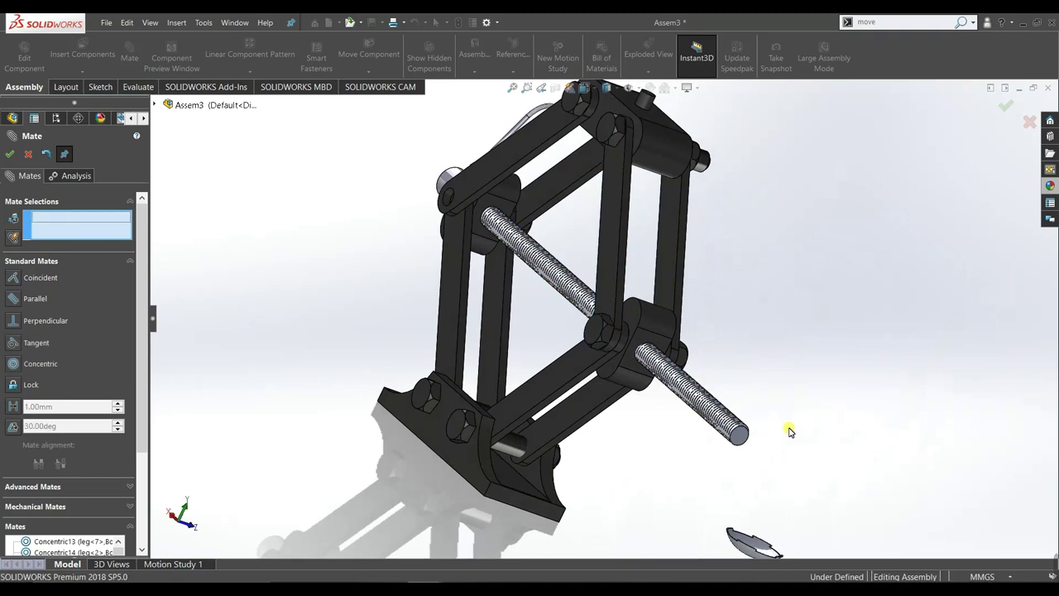
pyautogui.scroll(3, 745, 434)
pyautogui.scroll(-5, 662, 427)
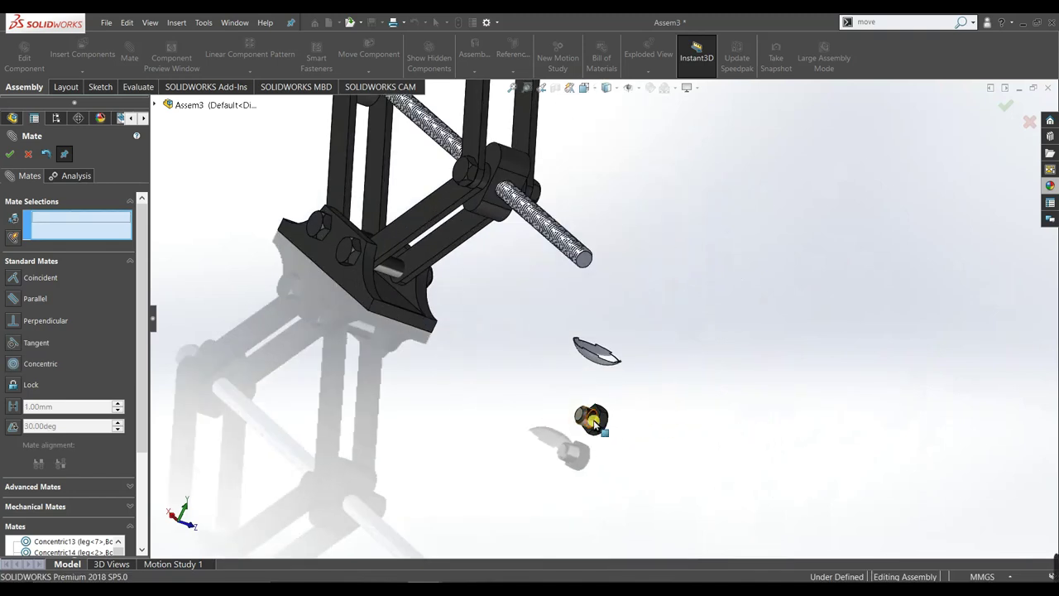
# Mate Bolt_2 concentric with the upper link hole, flipping alignment so the head sits nearside
pyautogui.click(594, 423)
pyautogui.scroll(3, 596, 364)
pyautogui.scroll(1, 563, 298)
pyautogui.scroll(-1, 620, 225)
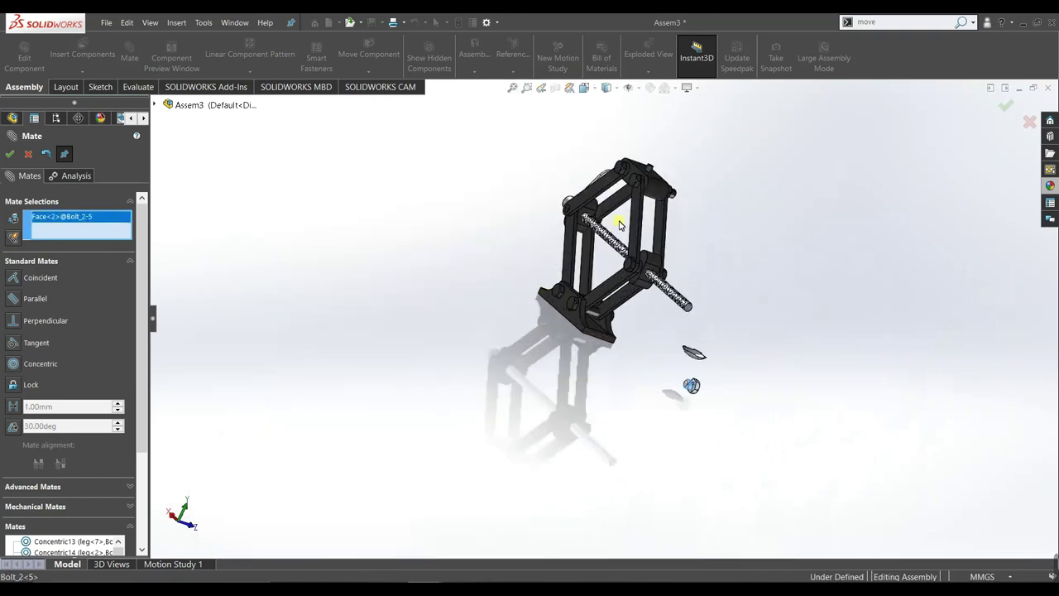
pyautogui.scroll(-2, 595, 214)
pyautogui.scroll(-2, 562, 239)
pyautogui.scroll(-2, 517, 293)
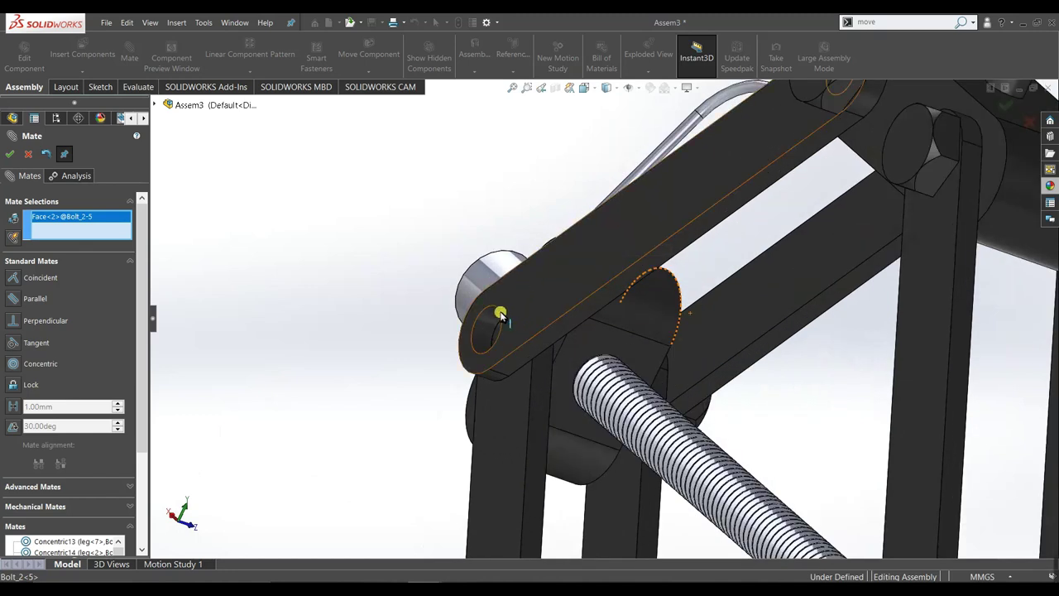
pyautogui.click(487, 321)
pyautogui.click(719, 349)
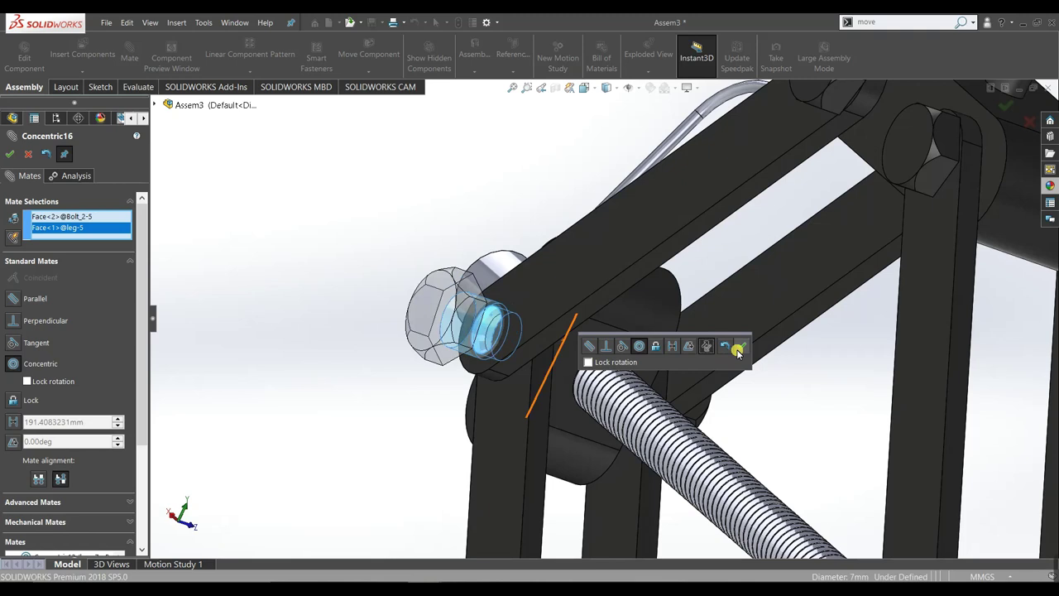
pyautogui.click(738, 349)
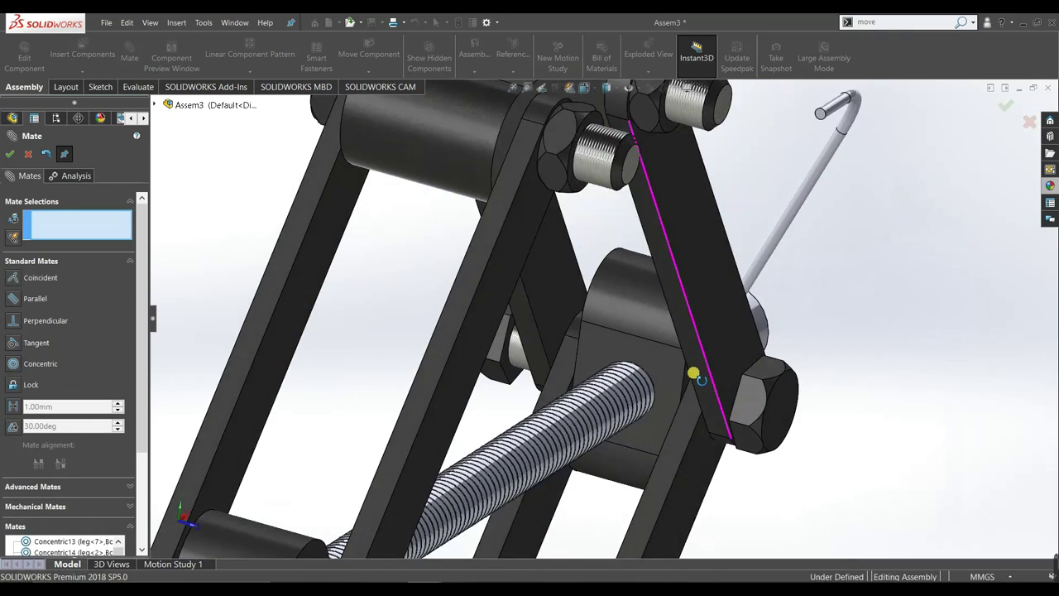
# Add a Coincident mate seating Bolt_2's head flush on the link side face, then close Mate
pyautogui.click(512, 377)
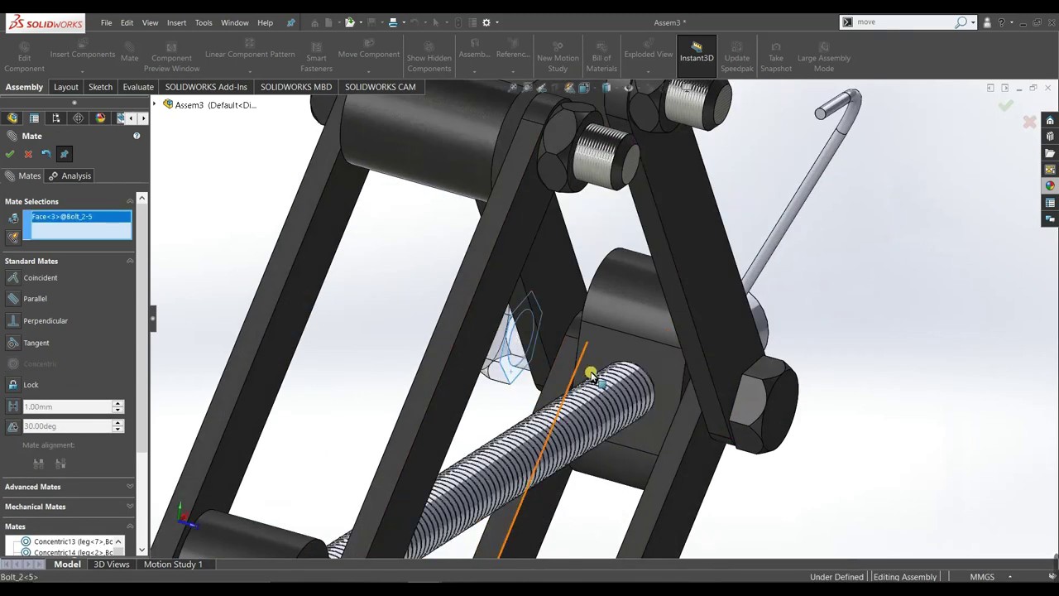
pyautogui.scroll(5, 744, 337)
pyautogui.scroll(3, 743, 327)
pyautogui.scroll(2, 770, 382)
pyautogui.scroll(-3, 765, 389)
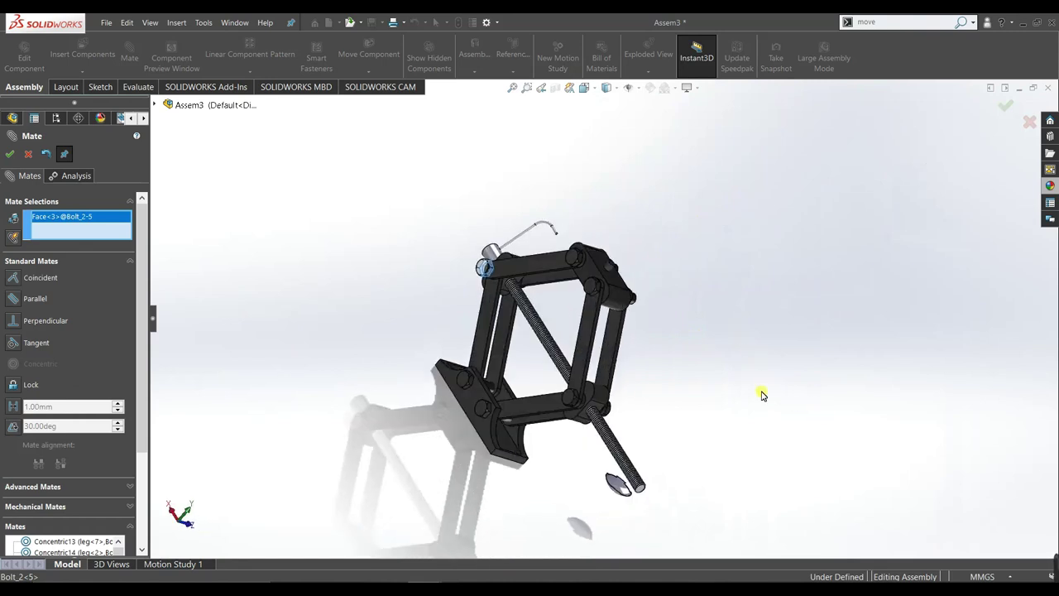
pyautogui.scroll(-3, 491, 289)
pyautogui.scroll(-2, 579, 278)
pyautogui.click(686, 265)
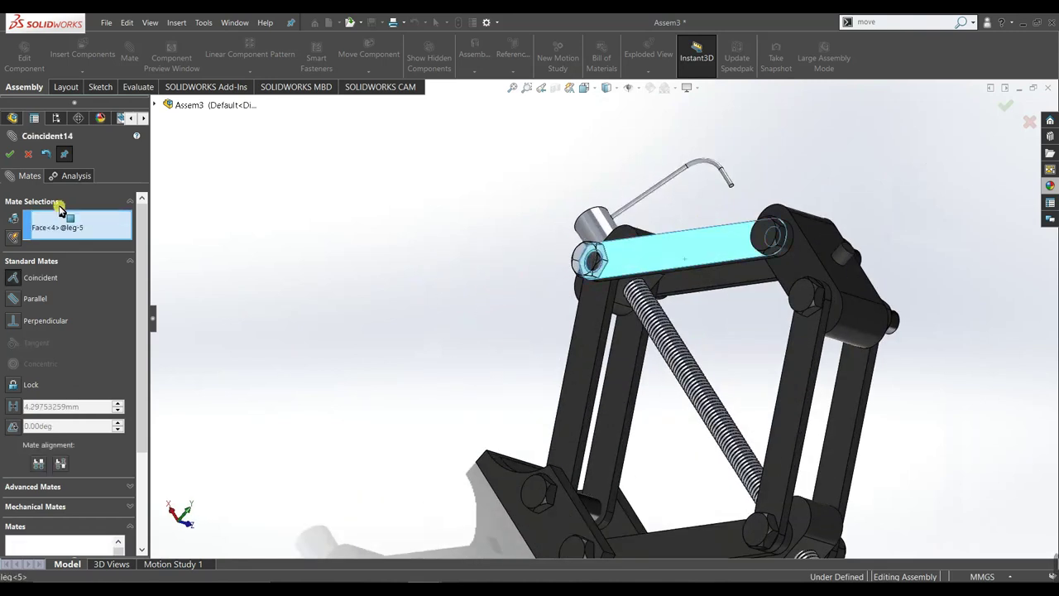
pyautogui.click(8, 154)
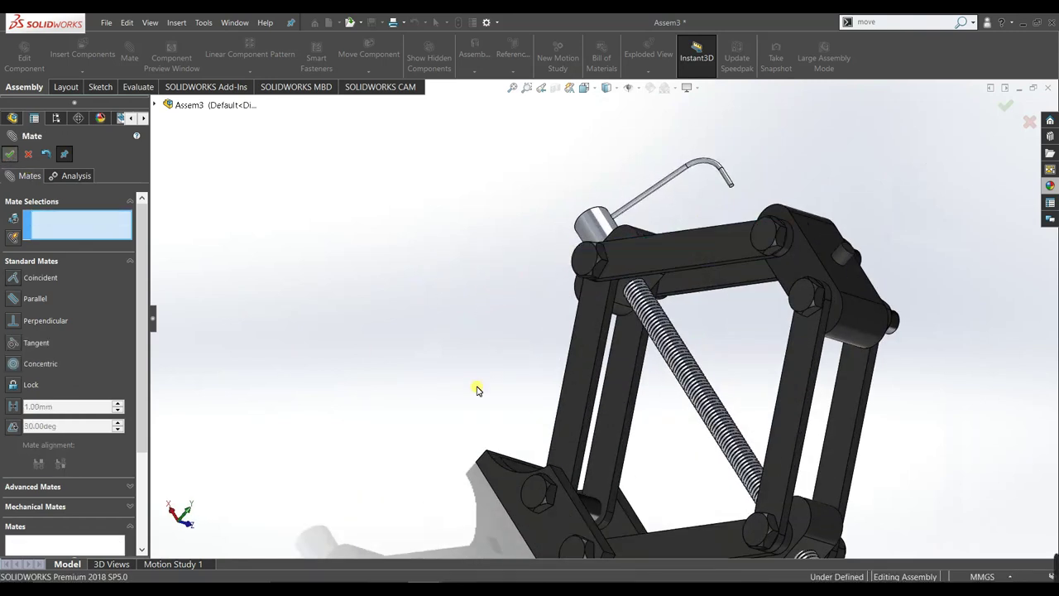
pyautogui.scroll(2, 515, 406)
pyautogui.scroll(3, 505, 408)
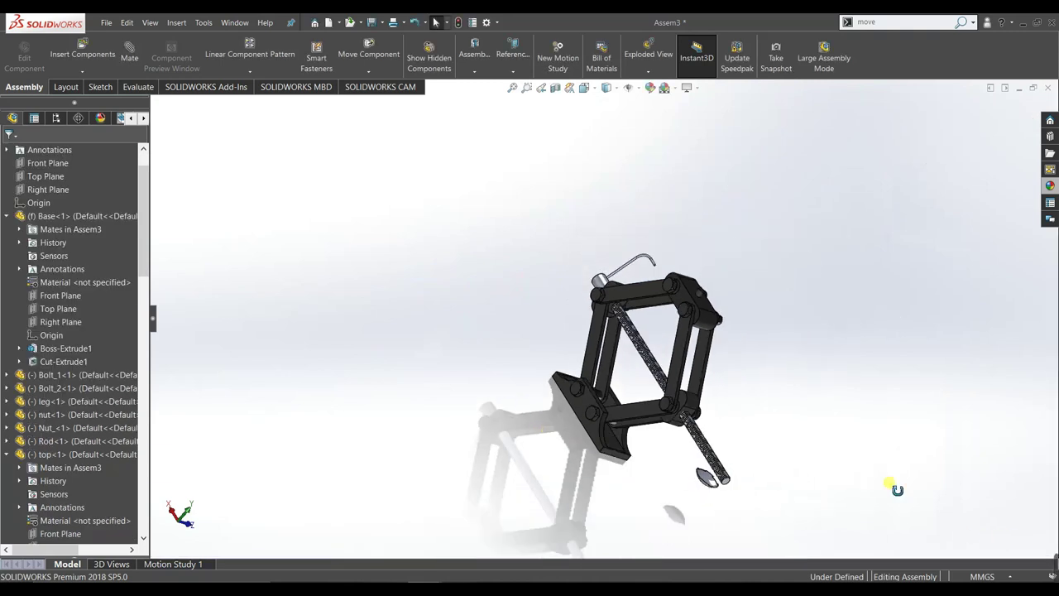
pyautogui.moveTo(889, 483); pyautogui.dragTo(745, 383, button='middle')
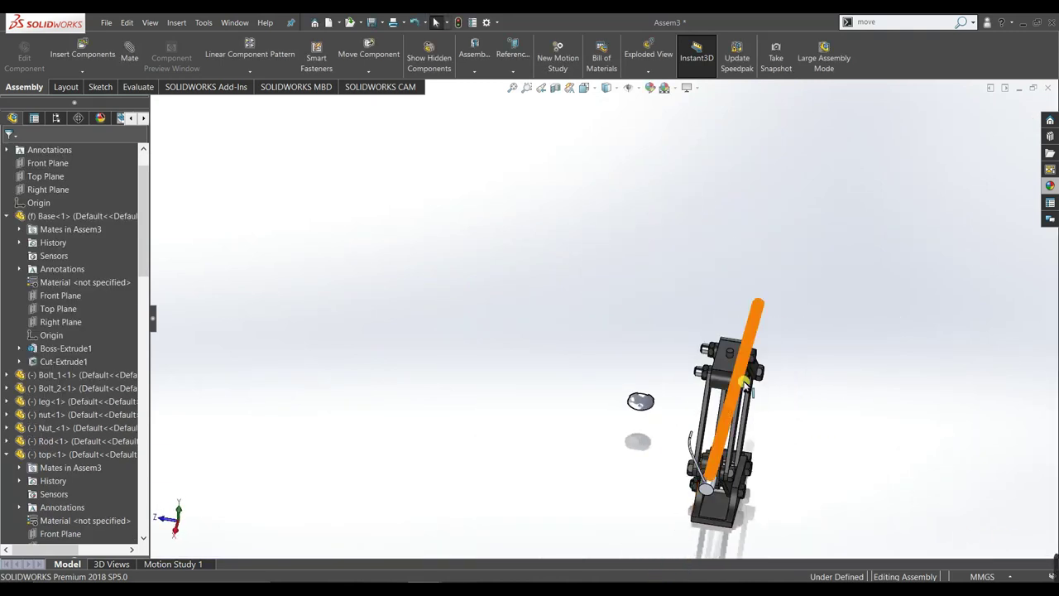
pyautogui.scroll(-3, 631, 406)
pyautogui.scroll(3, 630, 406)
pyautogui.scroll(-3, 628, 407)
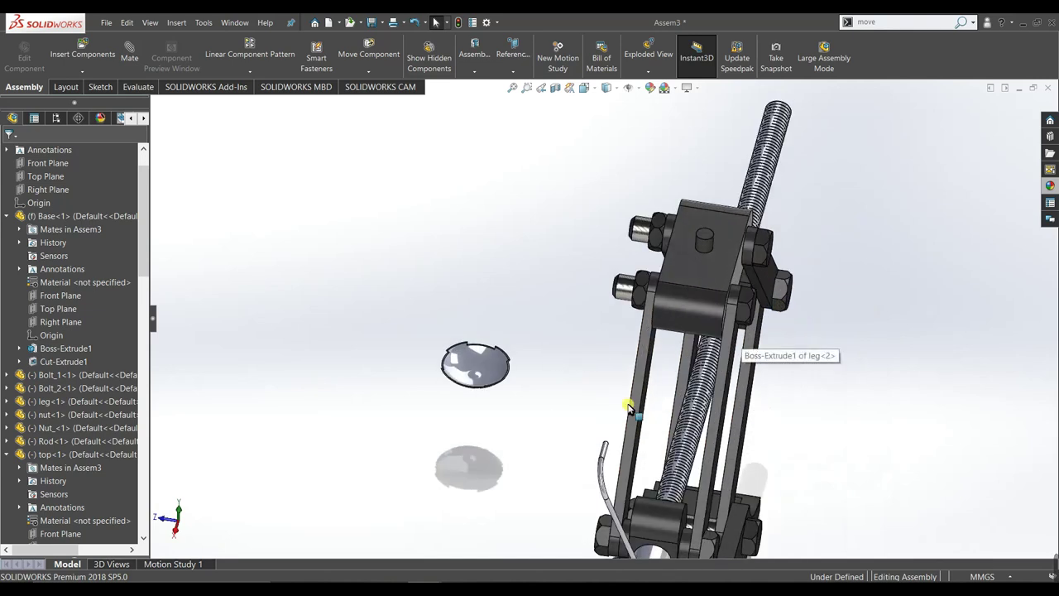
pyautogui.scroll(3, 563, 388)
pyautogui.scroll(2, 552, 376)
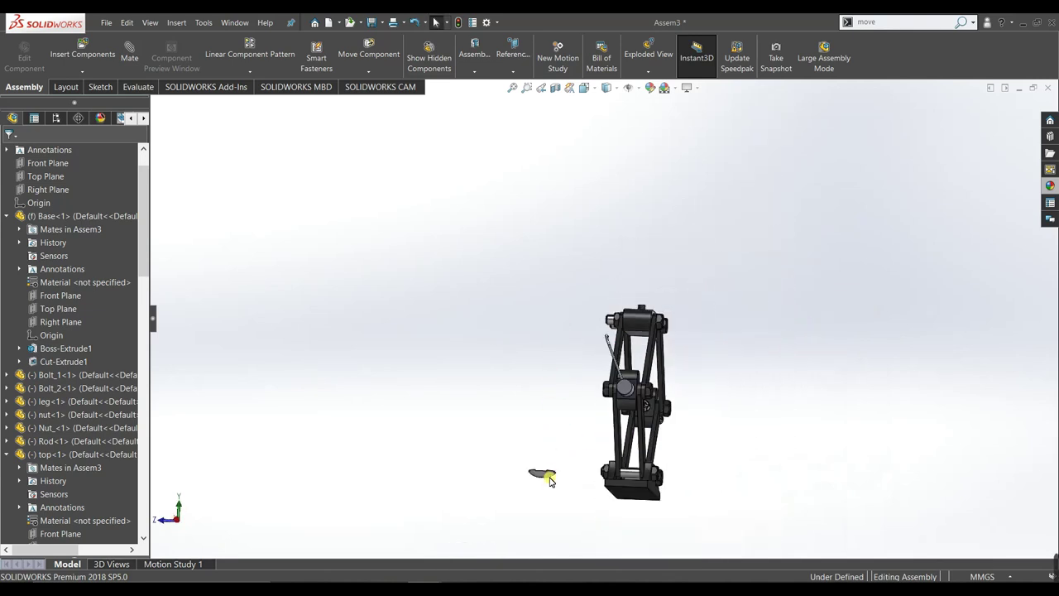
# Move the loose saddle cup above the jack and edit upper_part in place in the assembly
pyautogui.moveTo(548, 480); pyautogui.dragTo(578, 362)
pyautogui.moveTo(670, 261); pyautogui.dragTo(672, 265)
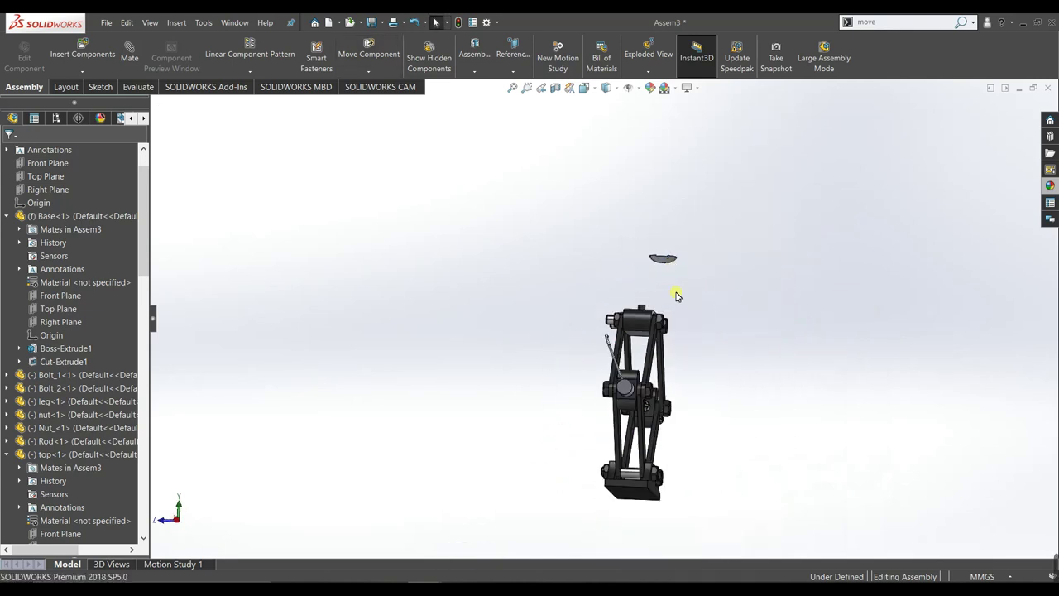
pyautogui.moveTo(680, 440)
pyautogui.mouseDown(button='middle')
pyautogui.moveTo(692, 300)
pyautogui.moveTo(685, 413)
pyautogui.mouseUp(button='middle')
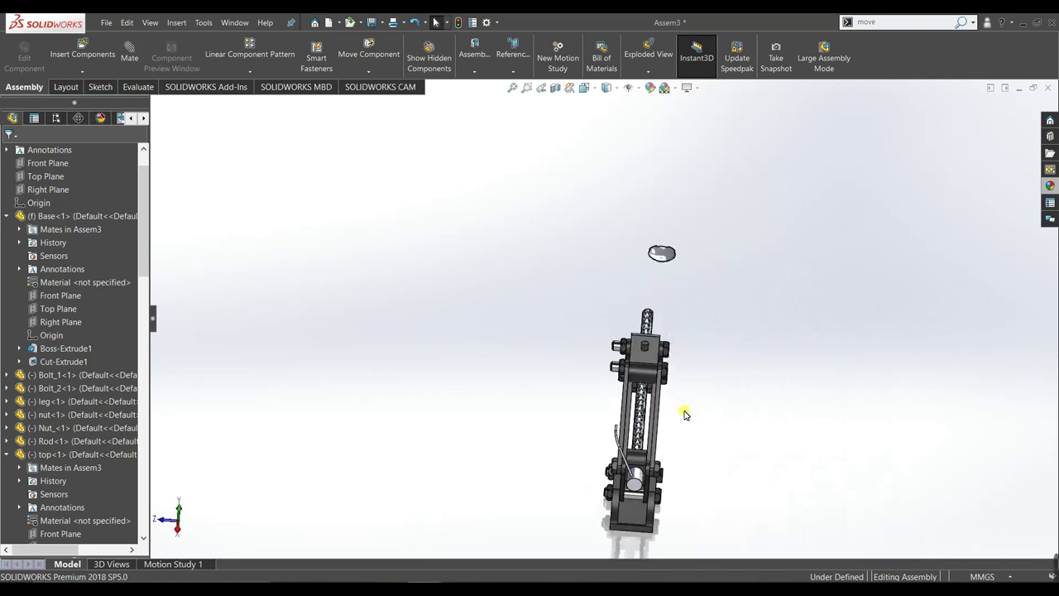
pyautogui.moveTo(682, 281); pyautogui.dragTo(681, 369, button='middle')
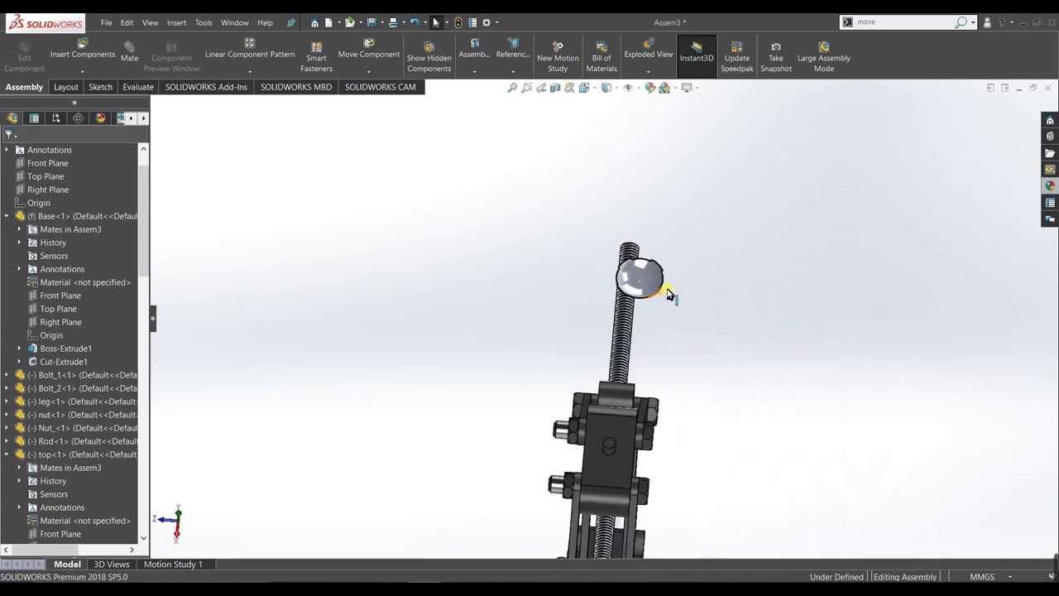
pyautogui.scroll(-4, 594, 447)
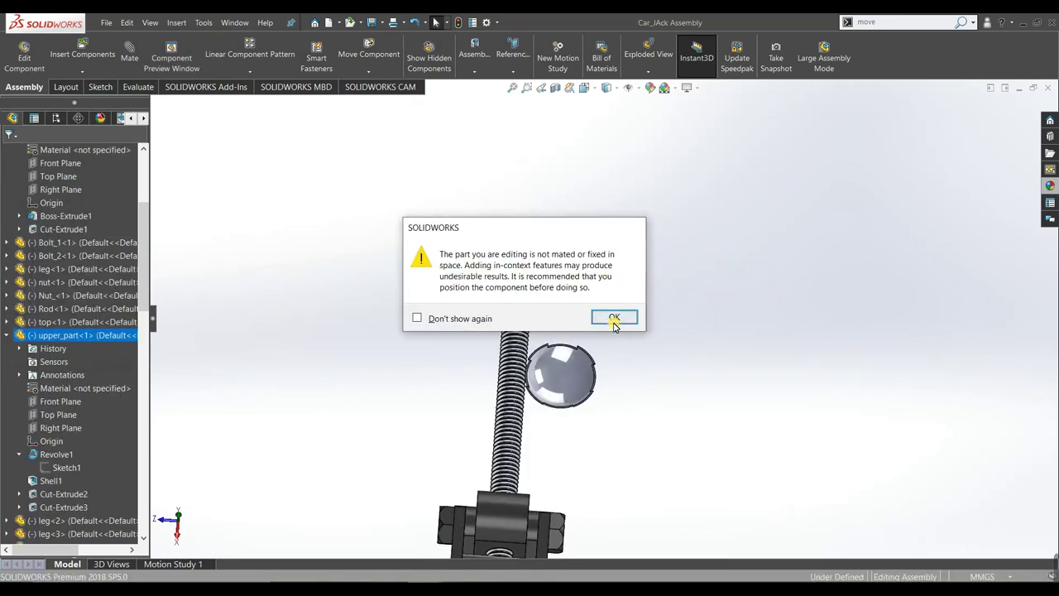
pyautogui.click(613, 319)
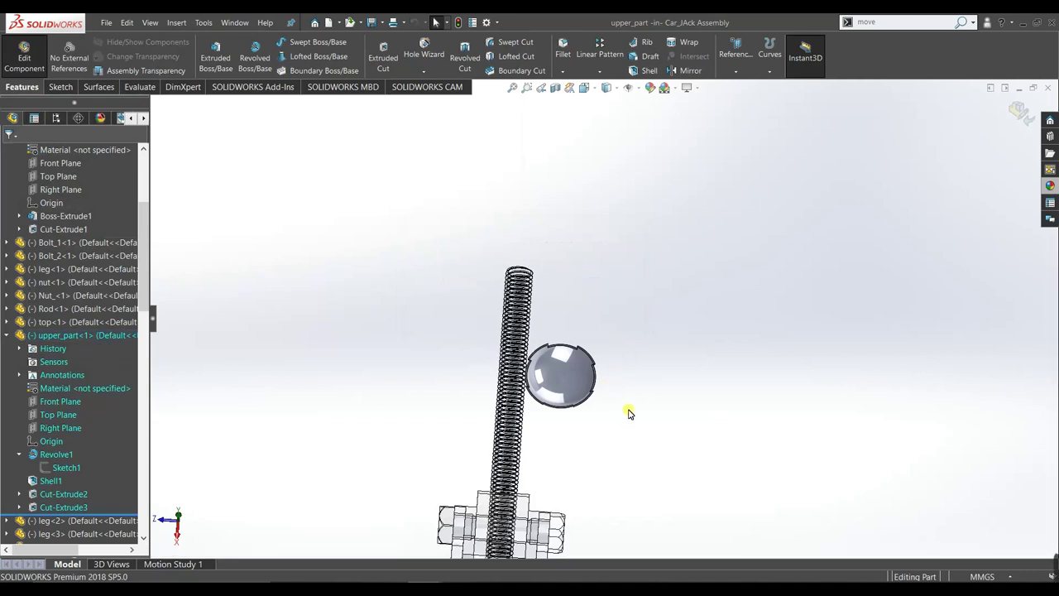
pyautogui.moveTo(631, 334); pyautogui.dragTo(621, 364, button='middle')
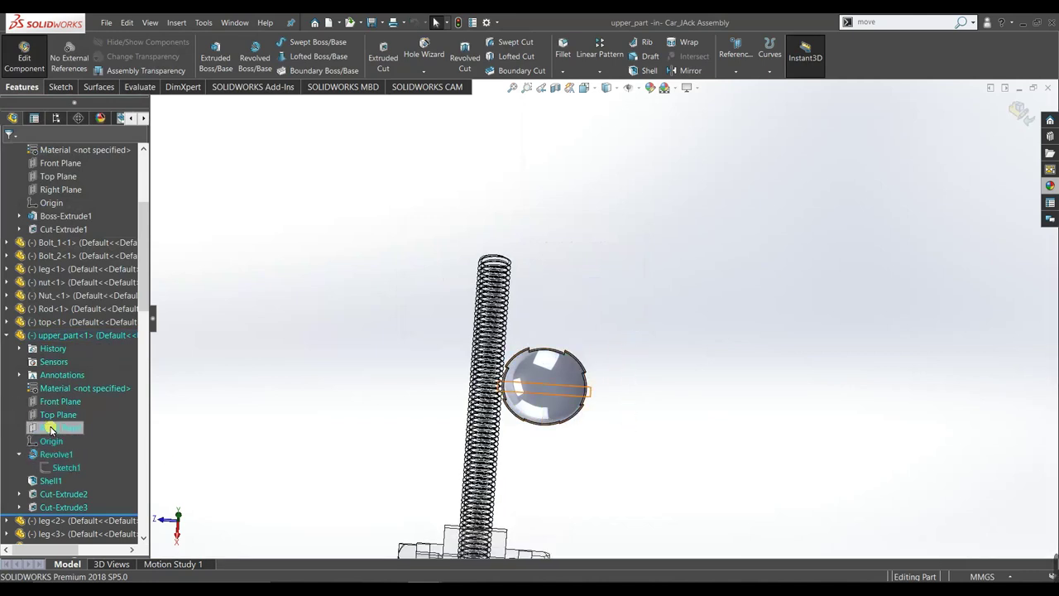
# Create Sketch5 on upper_part's Top Plane with a small circle centred on the origin
pyautogui.click(51, 421)
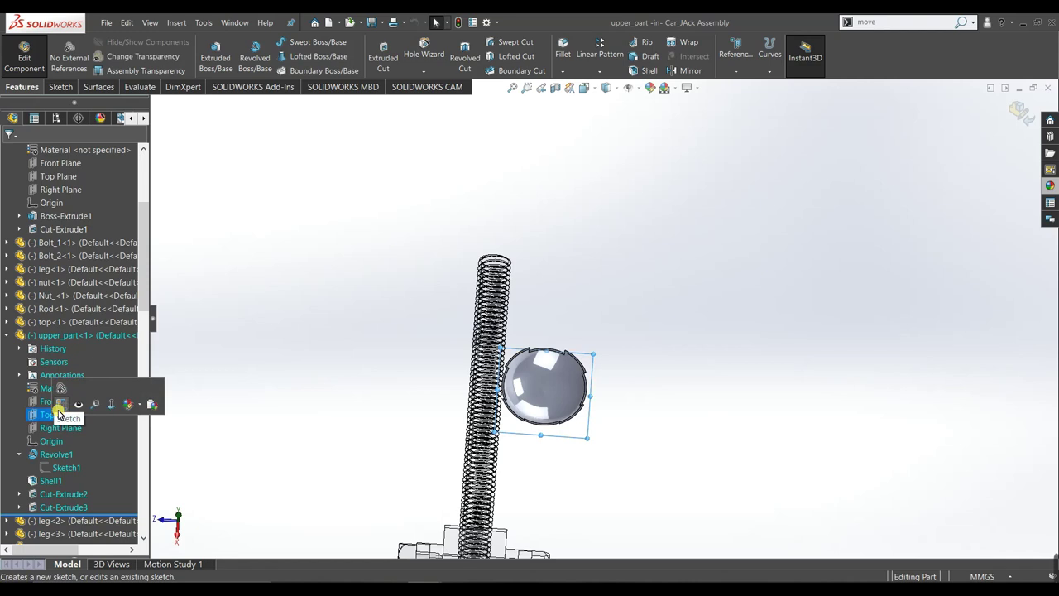
pyautogui.click(59, 407)
pyautogui.press('space')
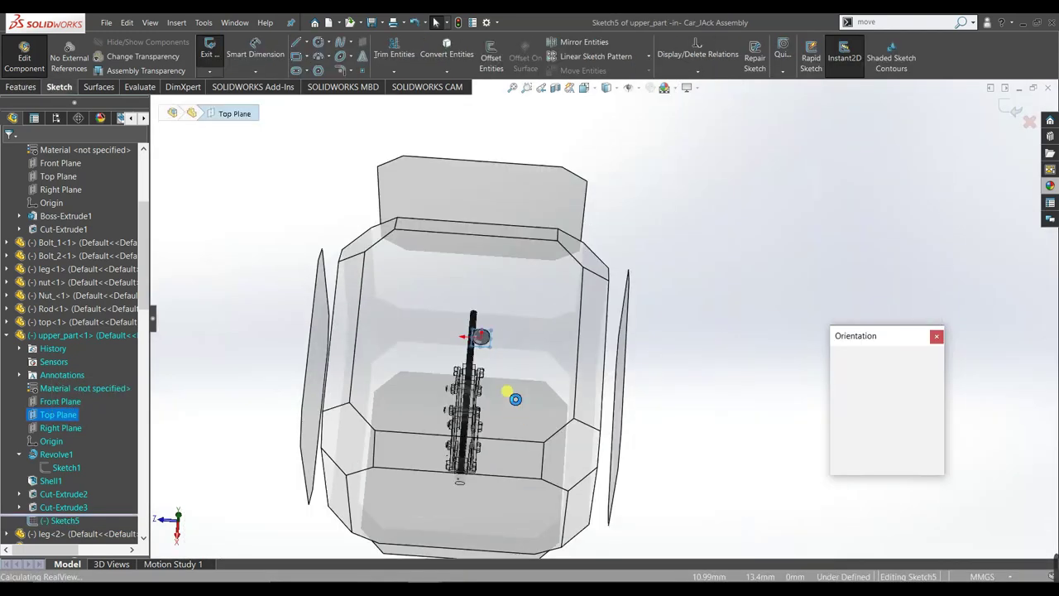
pyautogui.hotkey('ctrl', '8')
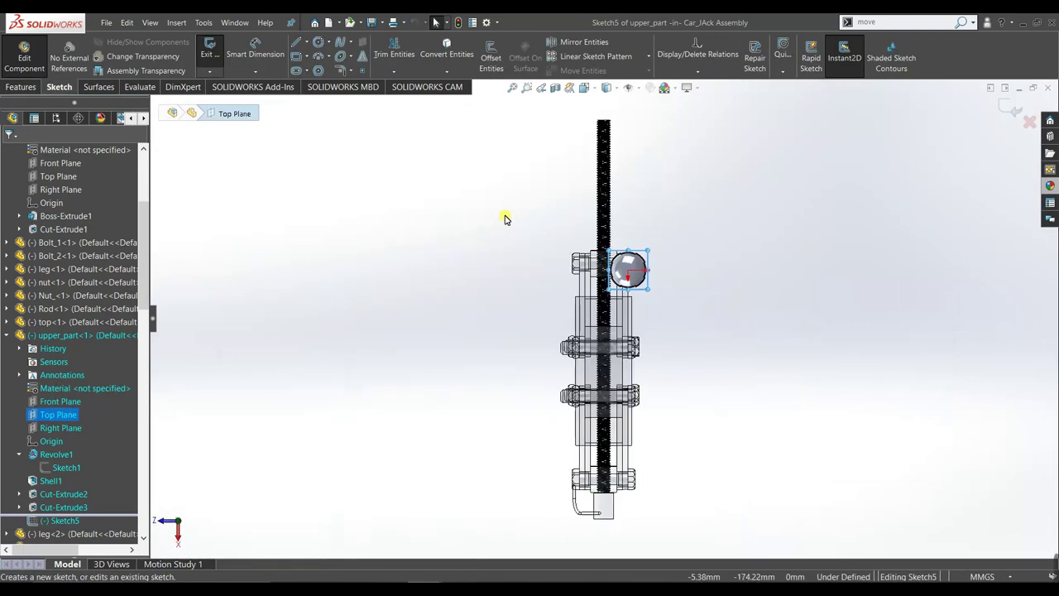
pyautogui.press('c')
pyautogui.click(610, 257)
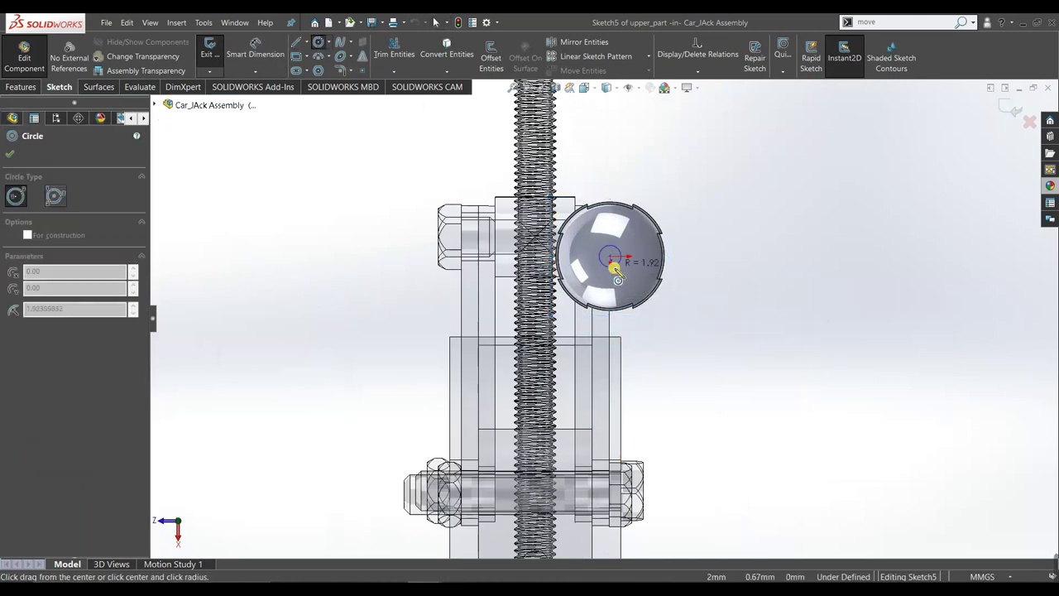
pyautogui.click(618, 273)
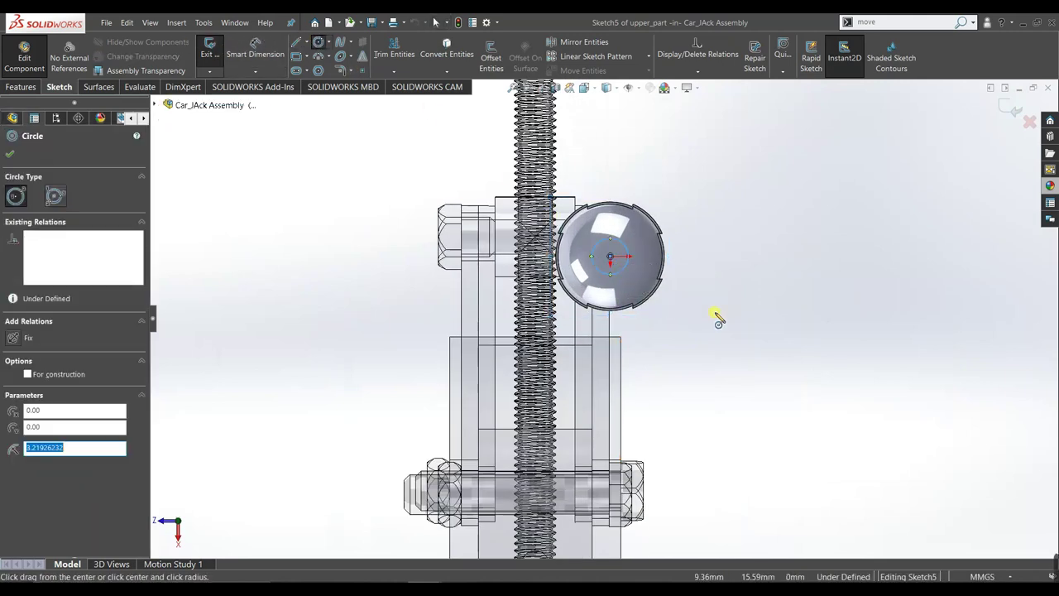
pyautogui.click(7, 156)
pyautogui.click(1008, 123)
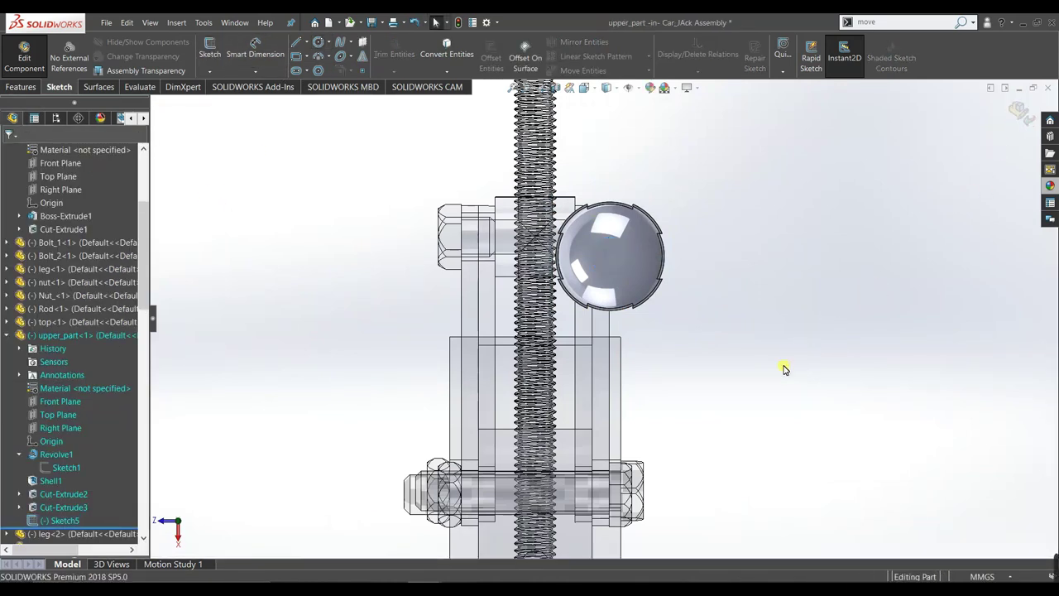
pyautogui.moveTo(784, 369); pyautogui.dragTo(658, 138, button='middle')
pyautogui.scroll(-5, 657, 138)
pyautogui.moveTo(662, 281)
pyautogui.mouseDown(button='middle')
pyautogui.moveTo(664, 213)
pyautogui.moveTo(659, 262)
pyautogui.mouseUp(button='middle')
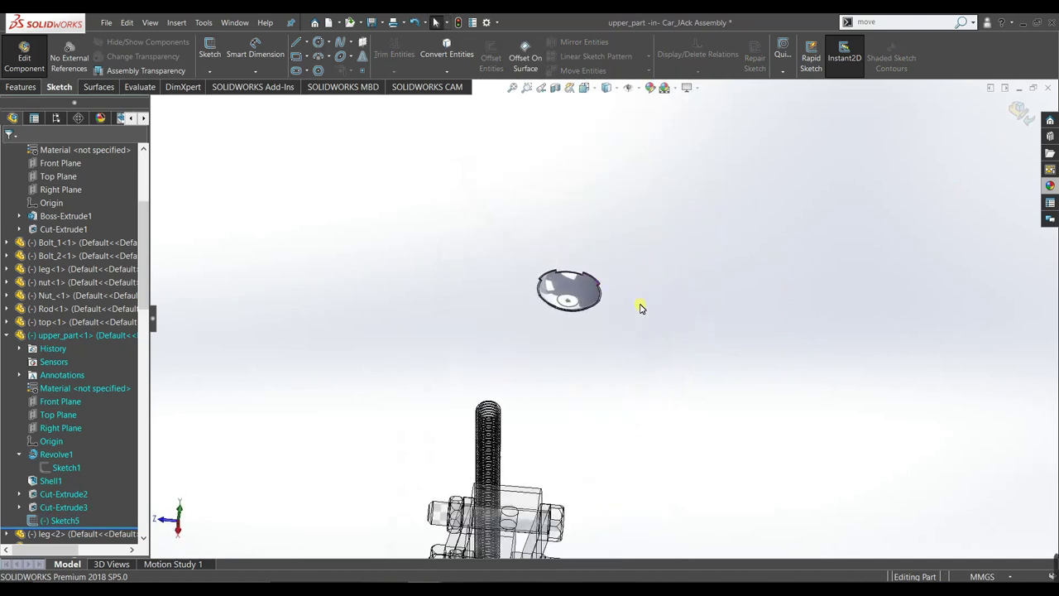
# Return to the assembly and mate the cup's centre arc concentric with the top block's post
pyautogui.click(1010, 124)
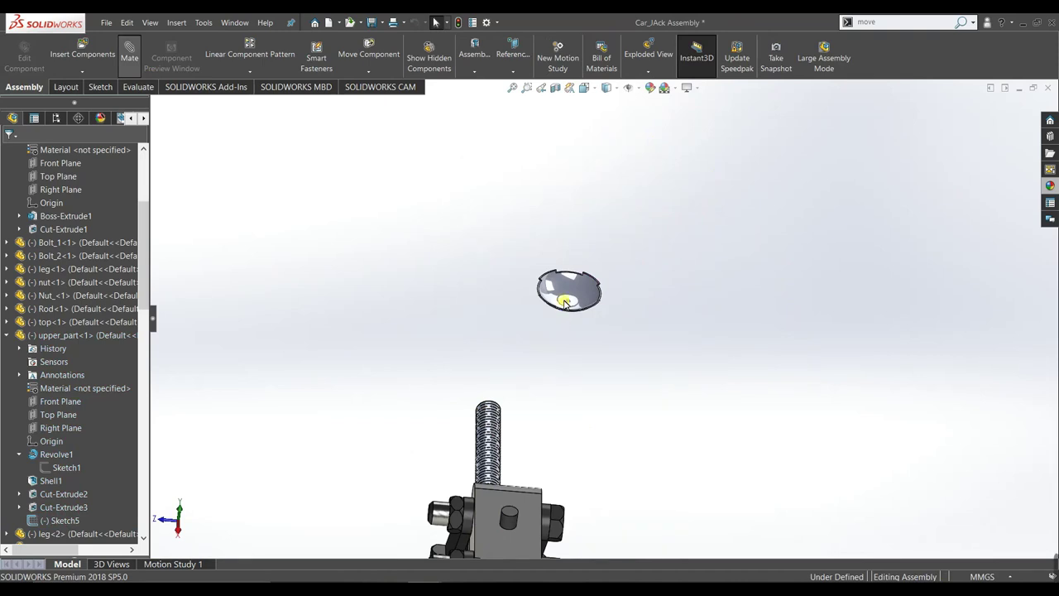
pyautogui.click(564, 300)
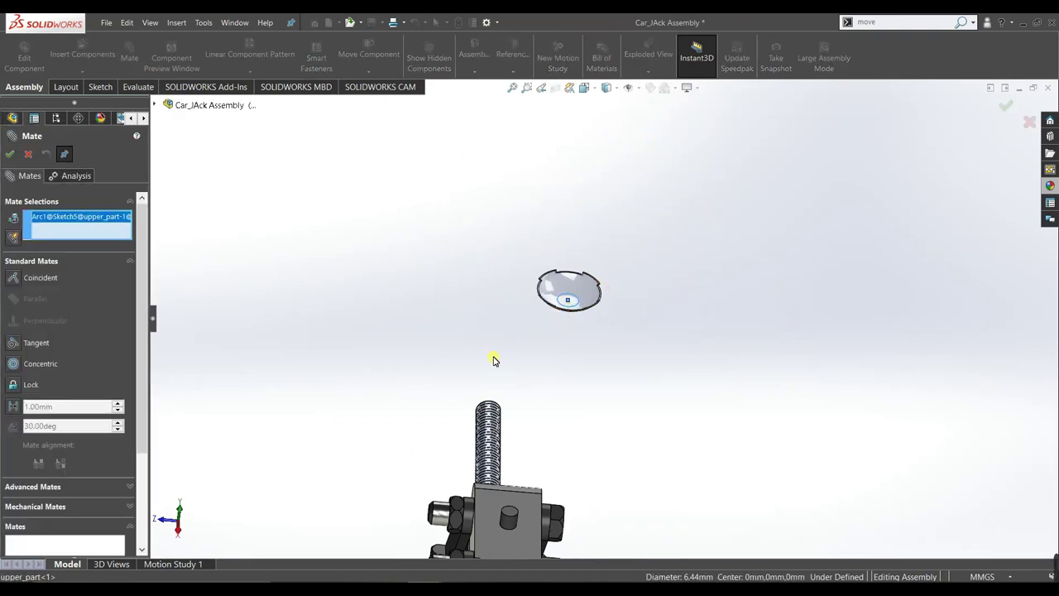
pyautogui.click(512, 525)
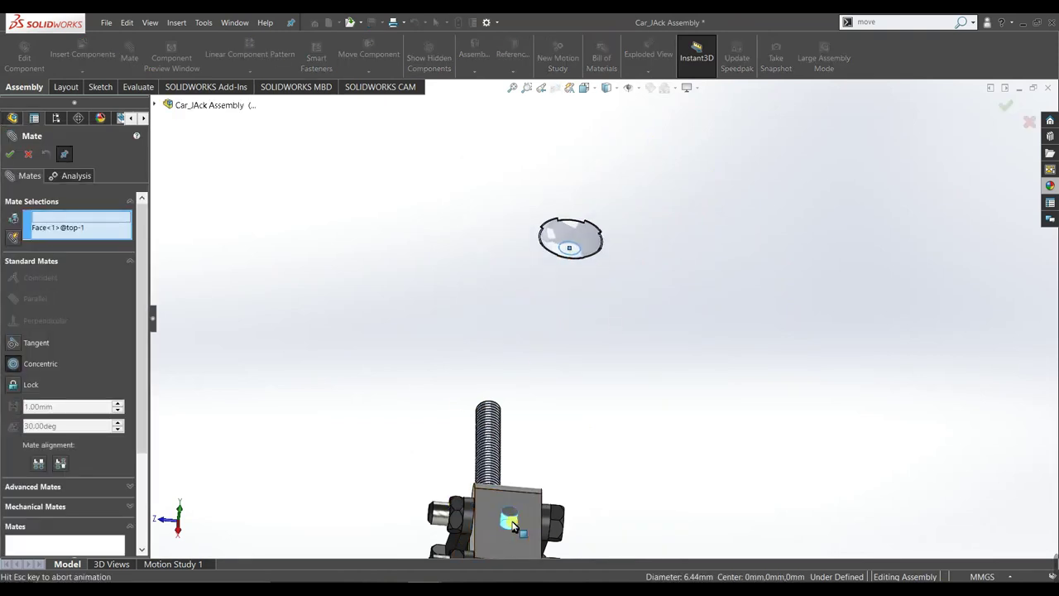
pyautogui.click(9, 154)
# Drag the cup down toward the jack and switch to the front view
pyautogui.moveTo(579, 319)
pyautogui.mouseDown(button='middle')
pyautogui.moveTo(558, 350)
pyautogui.moveTo(569, 224)
pyautogui.mouseUp(button='middle')
pyautogui.click(609, 182)
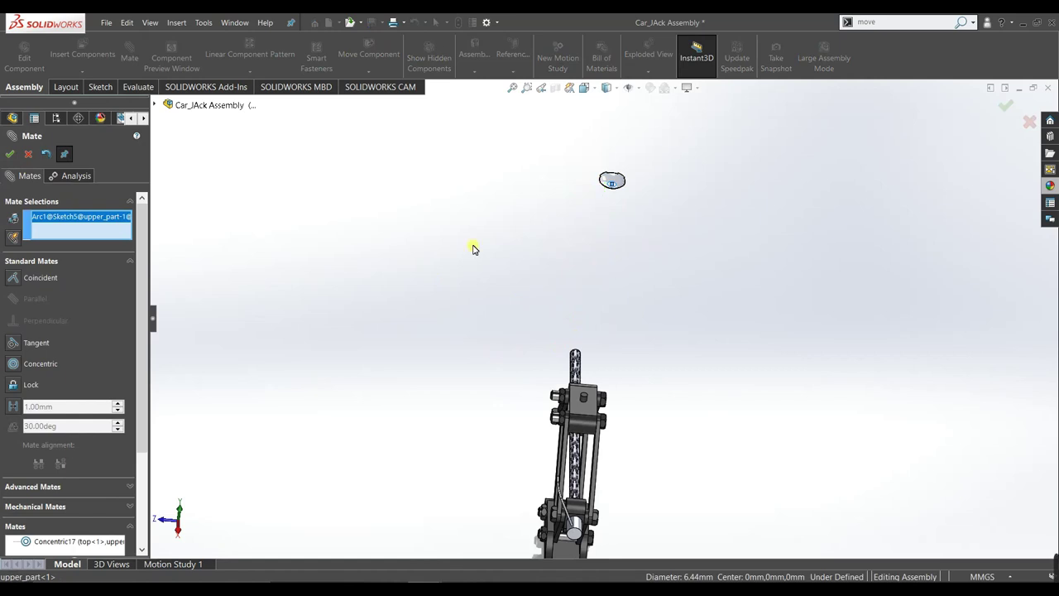
pyautogui.press('Escape')
pyautogui.moveTo(612, 182); pyautogui.dragTo(606, 378)
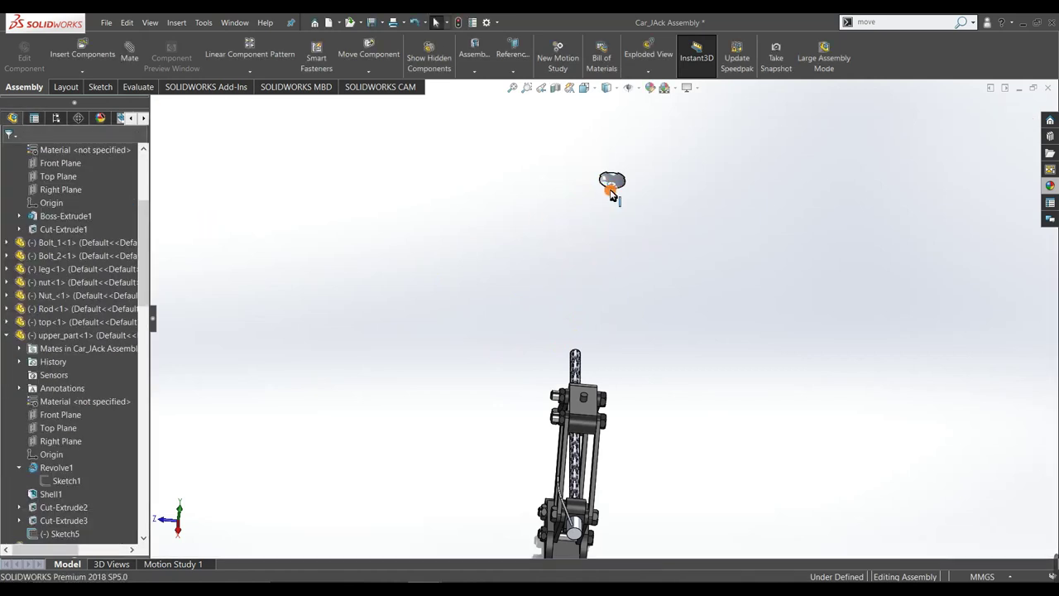
pyautogui.press('Escape')
pyautogui.hotkey('ctrl', '1')
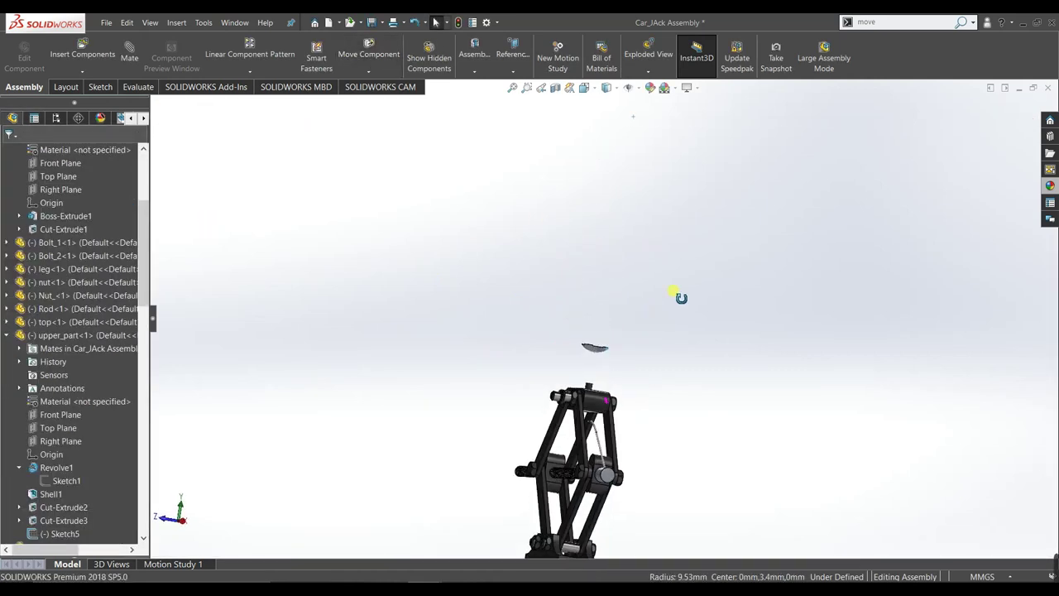
pyautogui.scroll(-3, 606, 331)
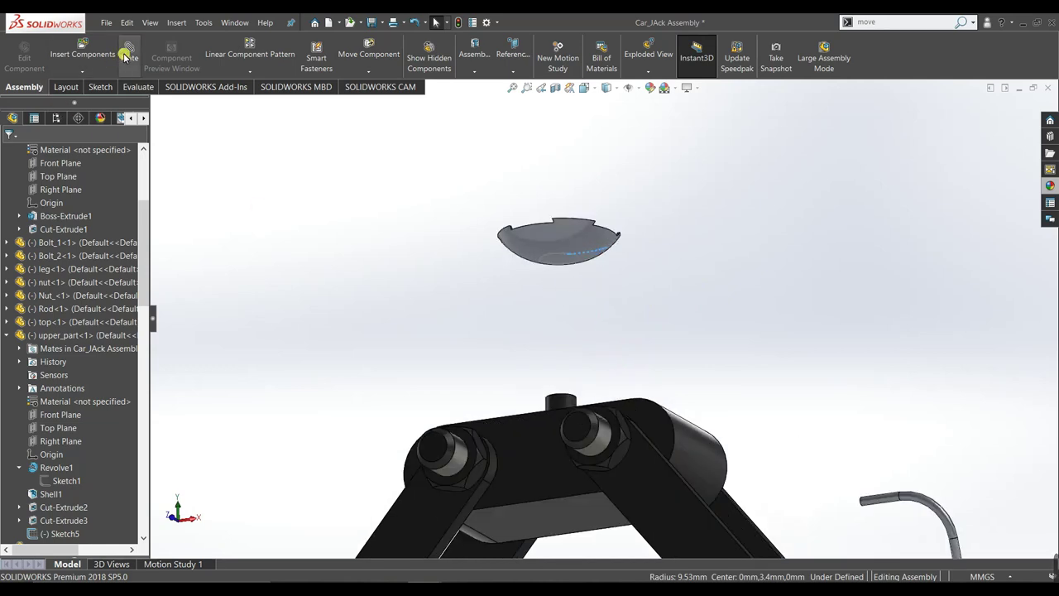
# Add a Tangent mate resting the cup's underside face on the post surface
pyautogui.click(596, 243)
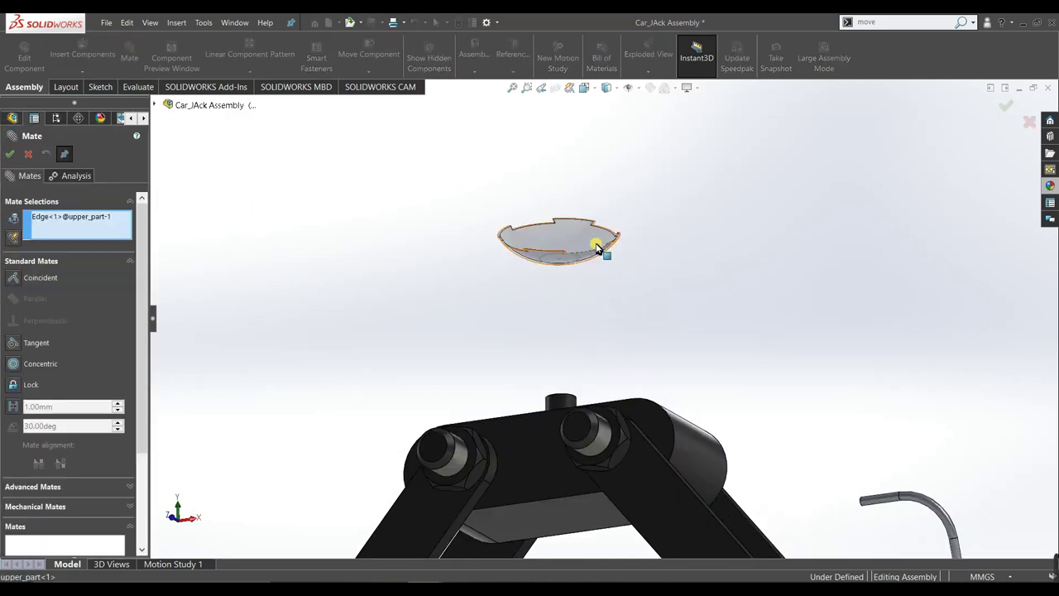
pyautogui.rightClick(42, 235)
pyautogui.click(91, 240)
pyautogui.moveTo(420, 329); pyautogui.dragTo(497, 269, button='middle')
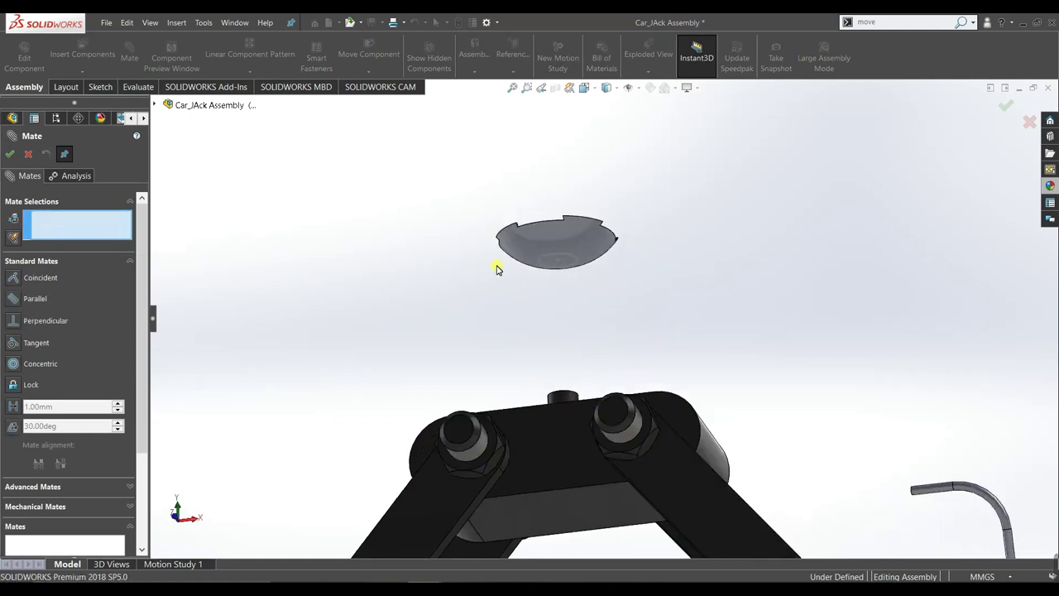
pyautogui.click(561, 239)
pyautogui.scroll(2, 534, 305)
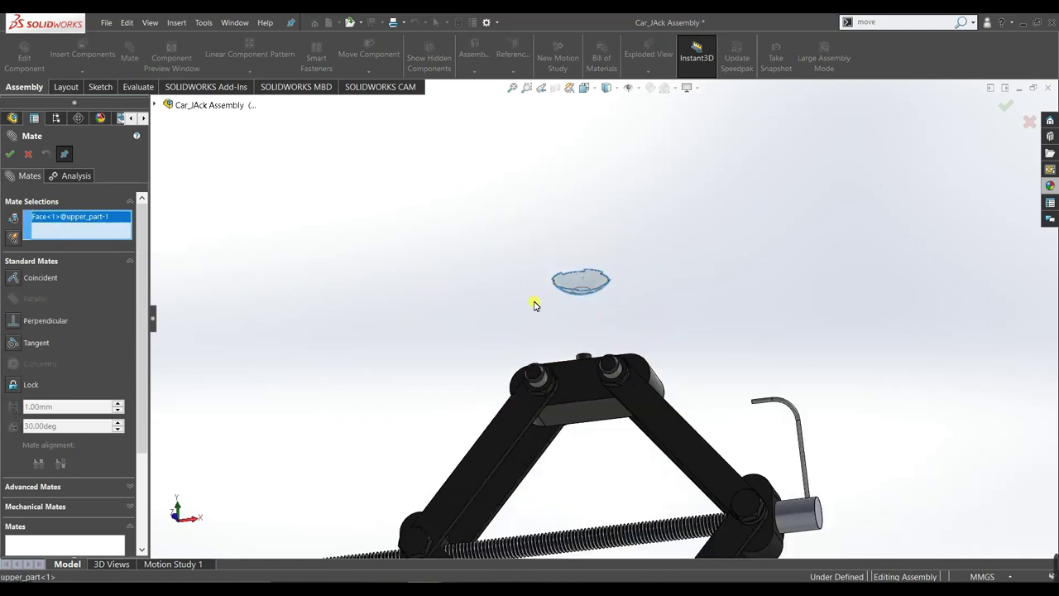
pyautogui.scroll(-2, 538, 396)
pyautogui.scroll(-2, 570, 298)
pyautogui.scroll(-3, 589, 328)
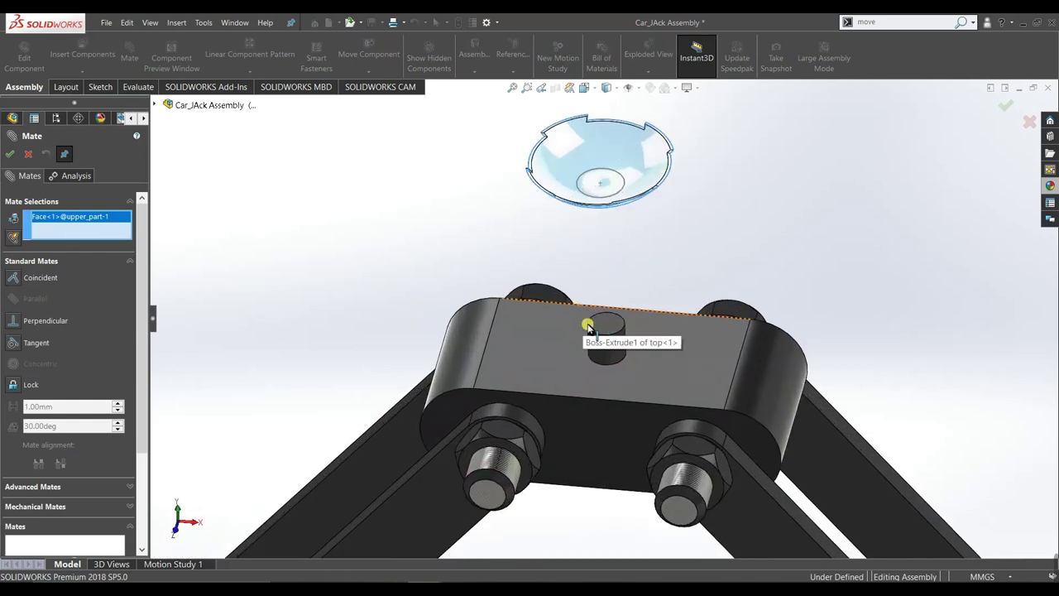
pyautogui.click(610, 320)
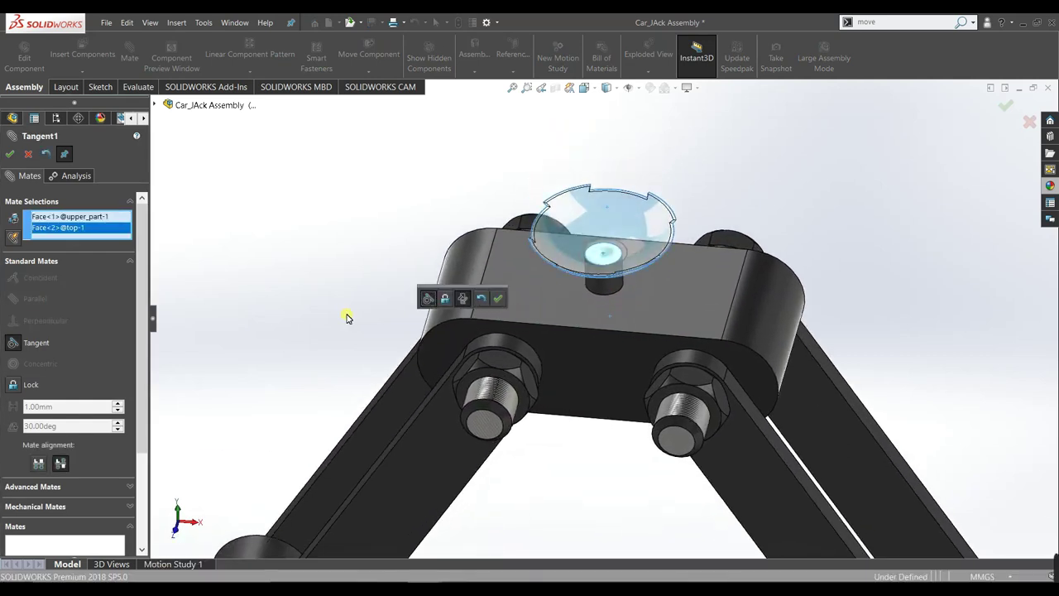
pyautogui.click(9, 154)
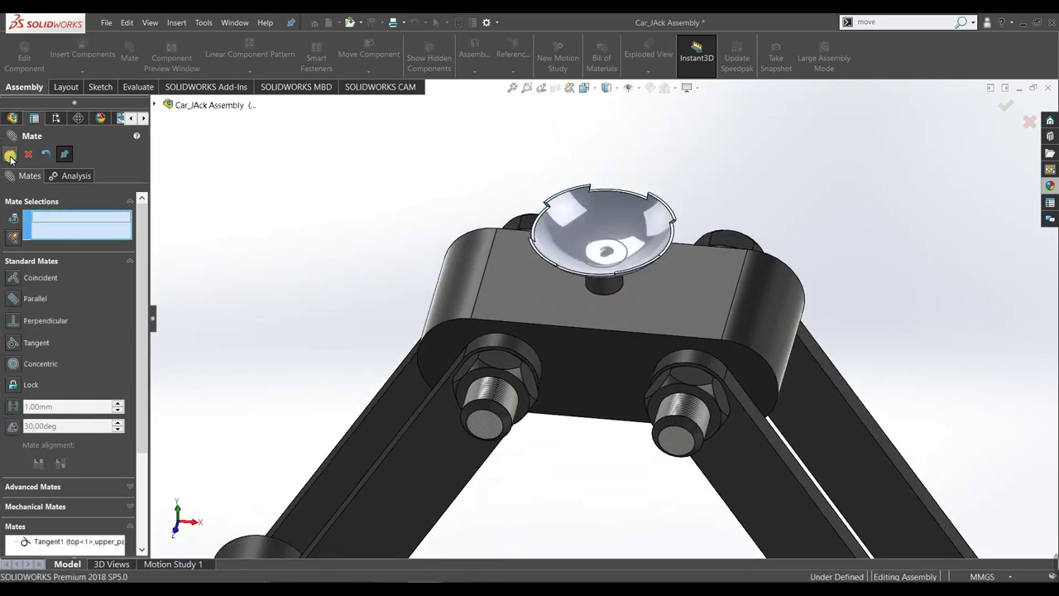
pyautogui.click(9, 154)
pyautogui.scroll(2, 612, 297)
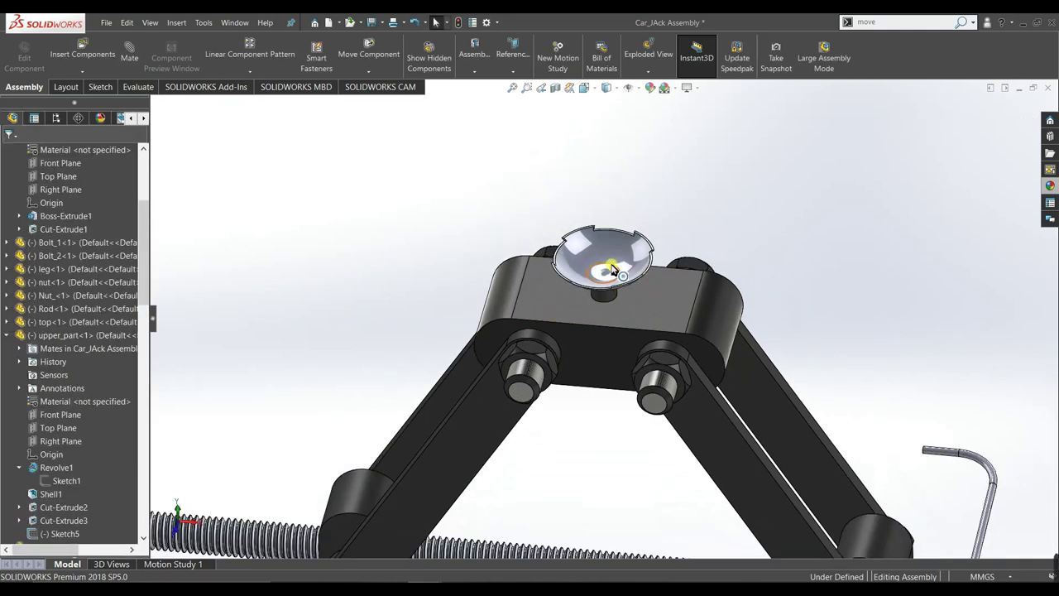
pyautogui.rightClick(611, 271)
pyautogui.click(745, 257)
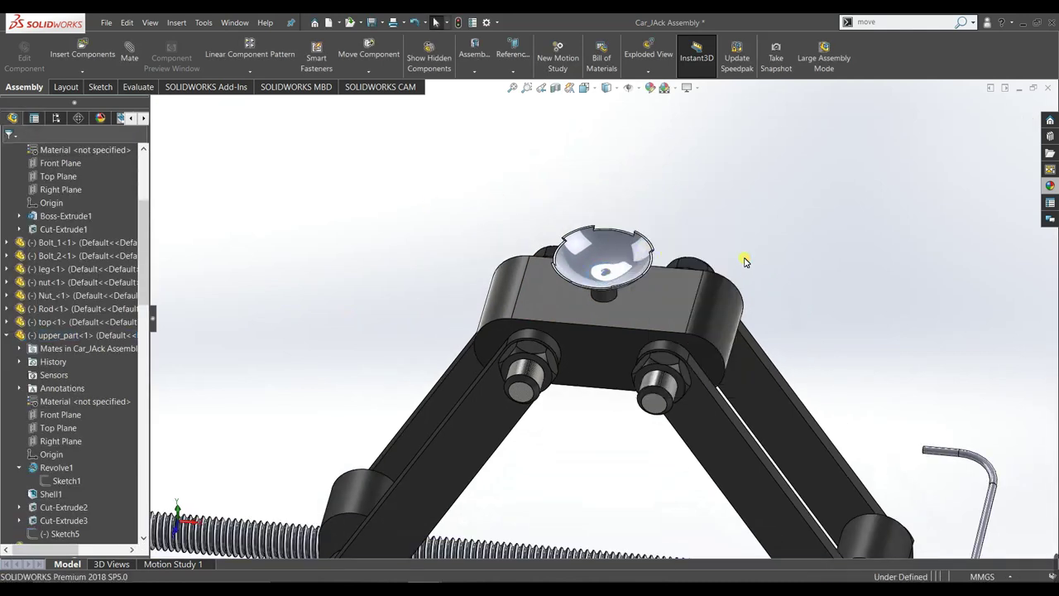
pyautogui.scroll(-2, 745, 261)
pyautogui.scroll(3, 745, 261)
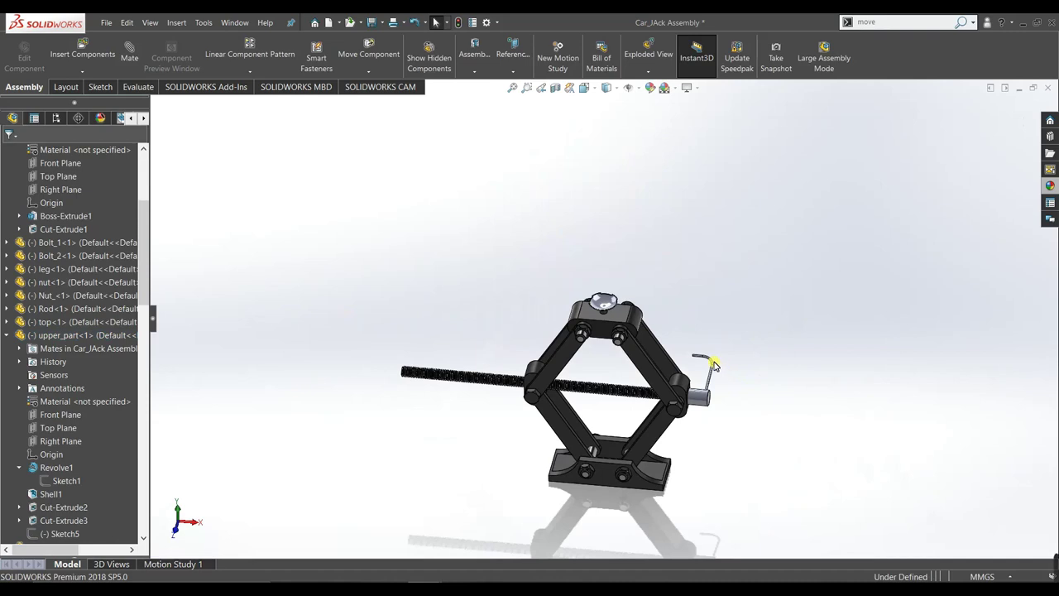
# Lower the jack by dragging its upper part downward
pyautogui.moveTo(750, 342); pyautogui.dragTo(758, 284, button='middle')
pyautogui.moveTo(626, 339); pyautogui.dragTo(628, 392)
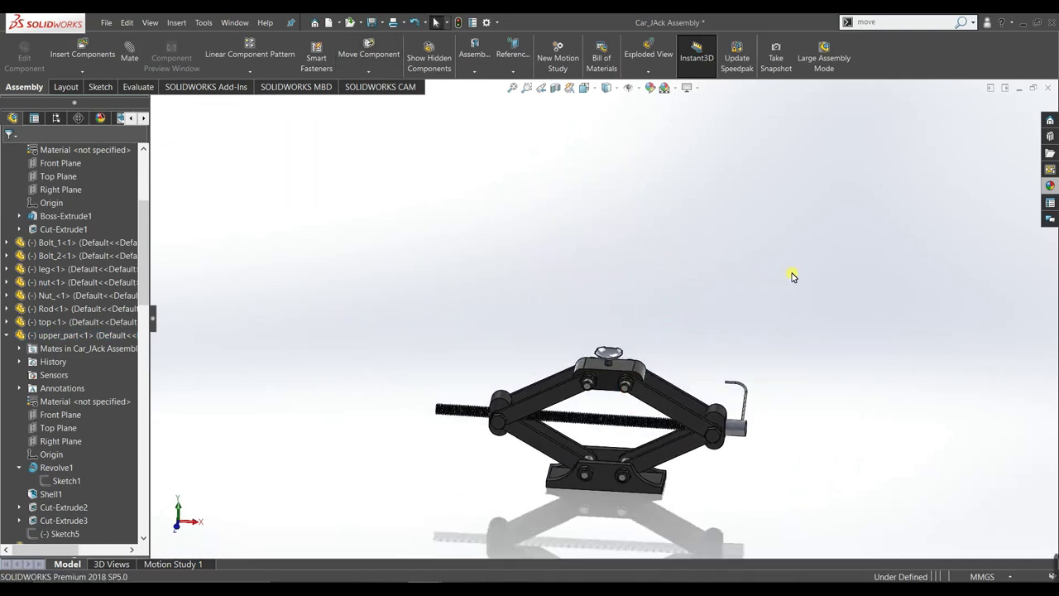
pyautogui.scroll(-2, 609, 438)
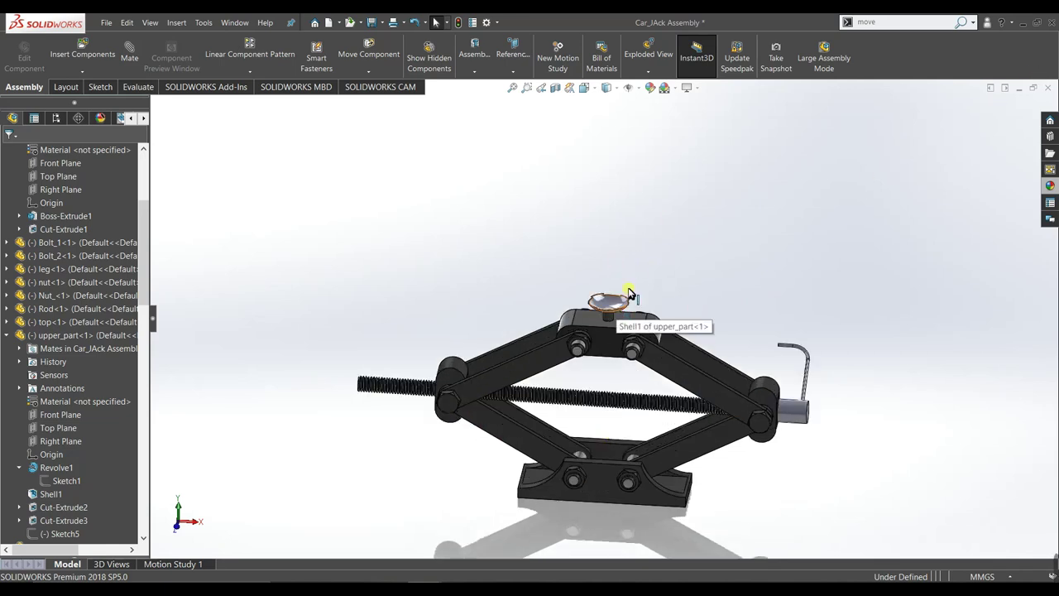
# Apply the brushed steel appearance from Metal > Steel to the saddle cup
pyautogui.click(1051, 168)
pyautogui.scroll(3, 930, 186)
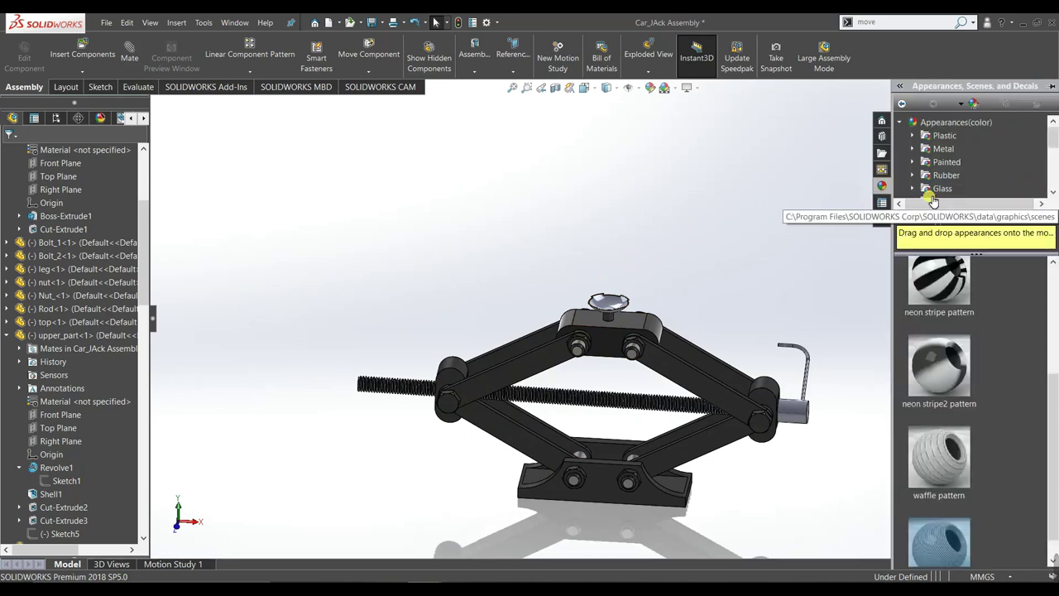
pyautogui.click(912, 153)
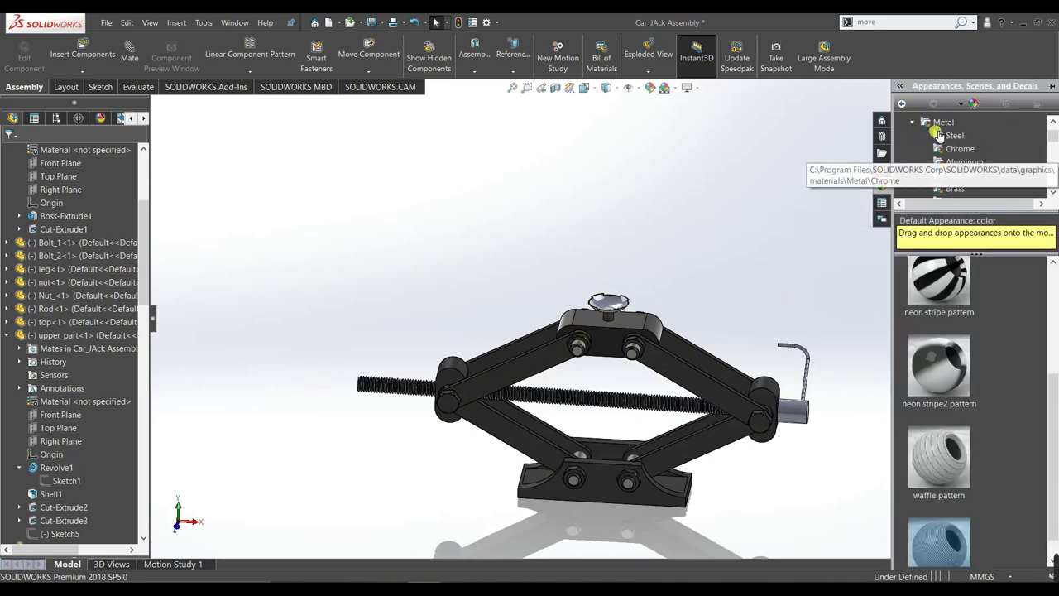
pyautogui.click(953, 136)
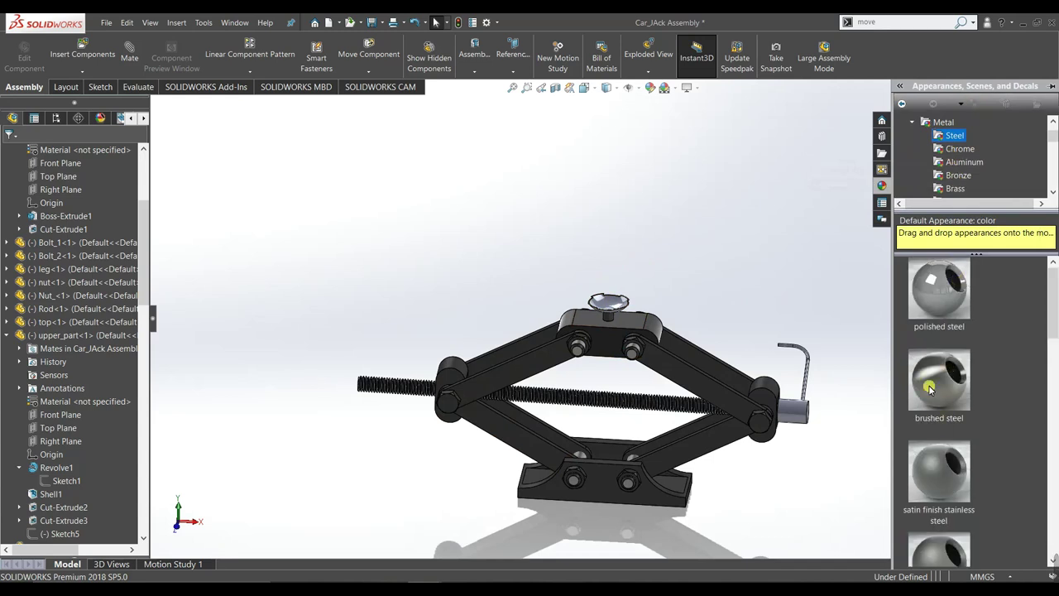
pyautogui.moveTo(929, 389); pyautogui.dragTo(612, 304)
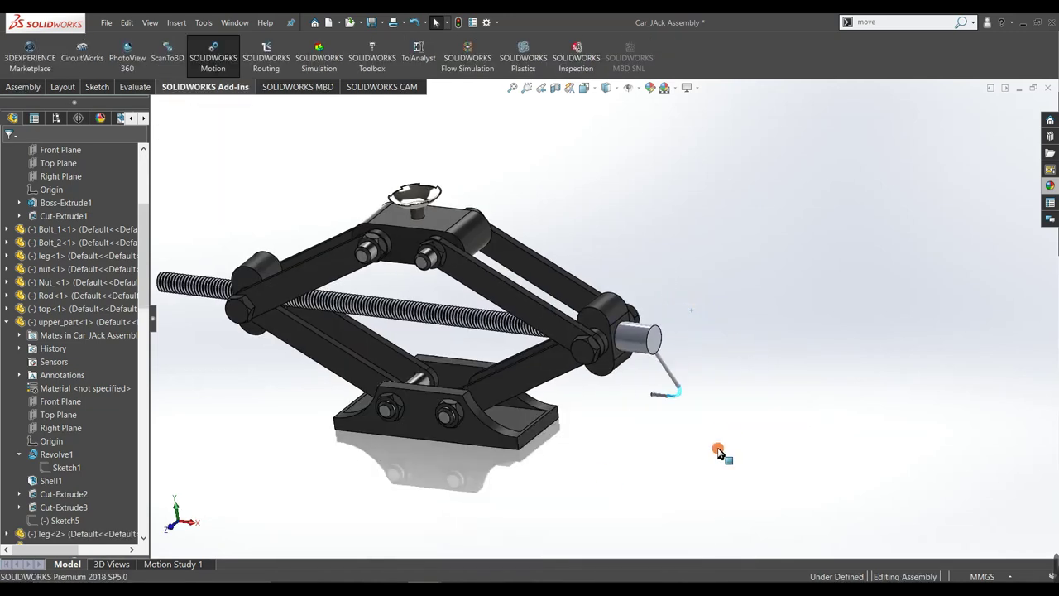
# Turn the crank handle through several positions around the lead screw axis
pyautogui.moveTo(718, 451)
pyautogui.mouseDown()
pyautogui.moveTo(783, 341)
pyautogui.moveTo(770, 241)
pyautogui.mouseUp()
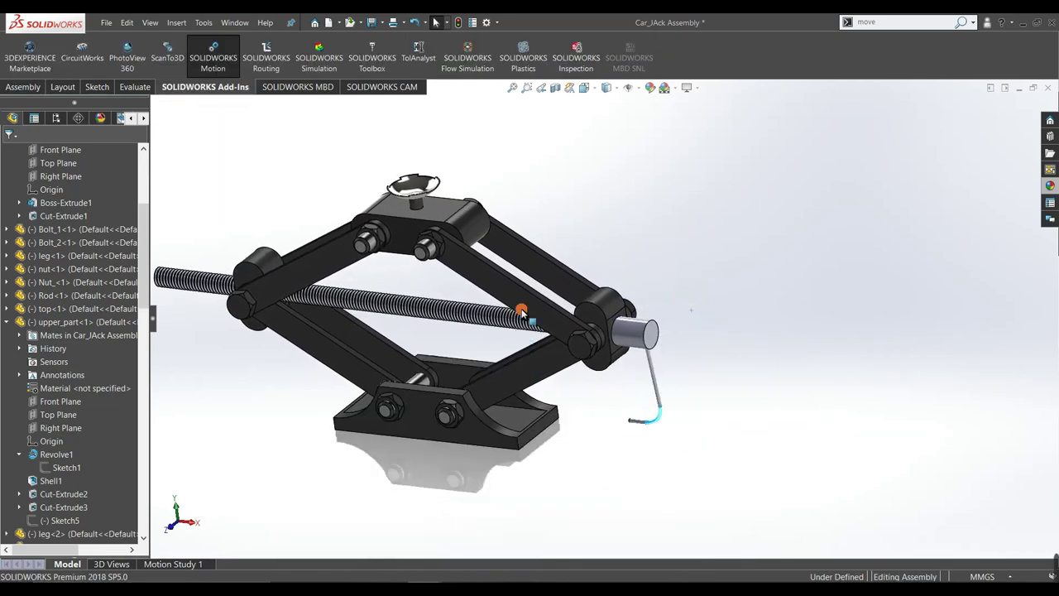
pyautogui.moveTo(732, 324); pyautogui.dragTo(609, 479)
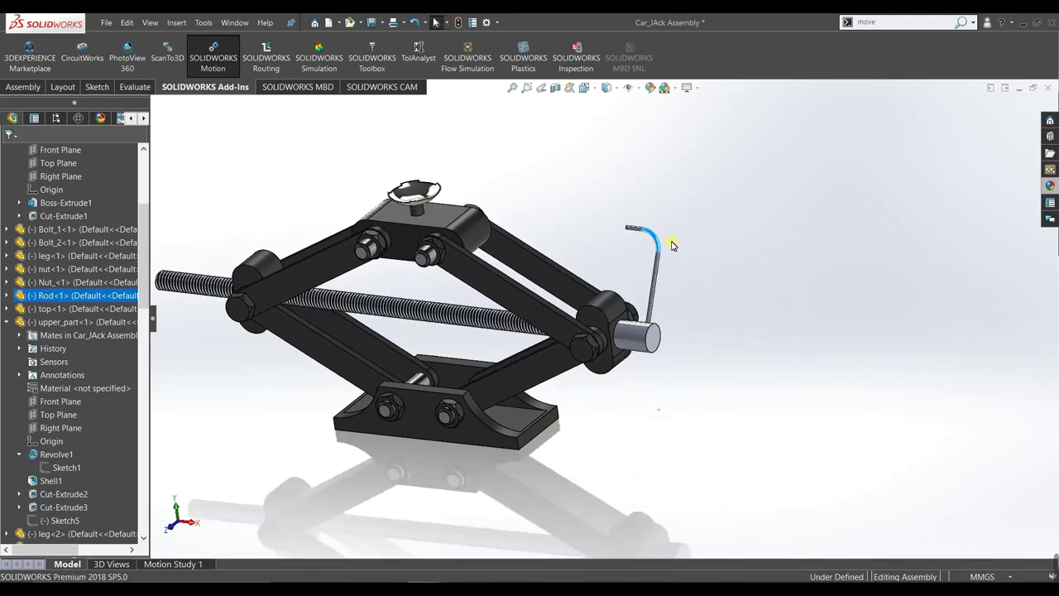
pyautogui.moveTo(659, 250)
pyautogui.mouseDown()
pyautogui.moveTo(570, 448)
pyautogui.moveTo(626, 445)
pyautogui.mouseUp()
pyautogui.moveTo(675, 394); pyautogui.dragTo(698, 359)
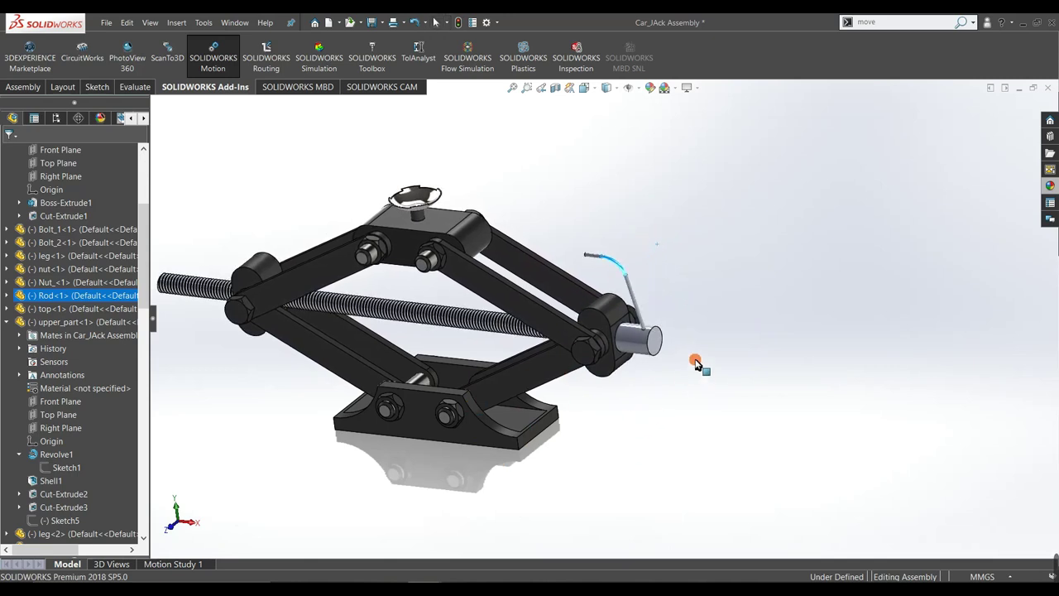